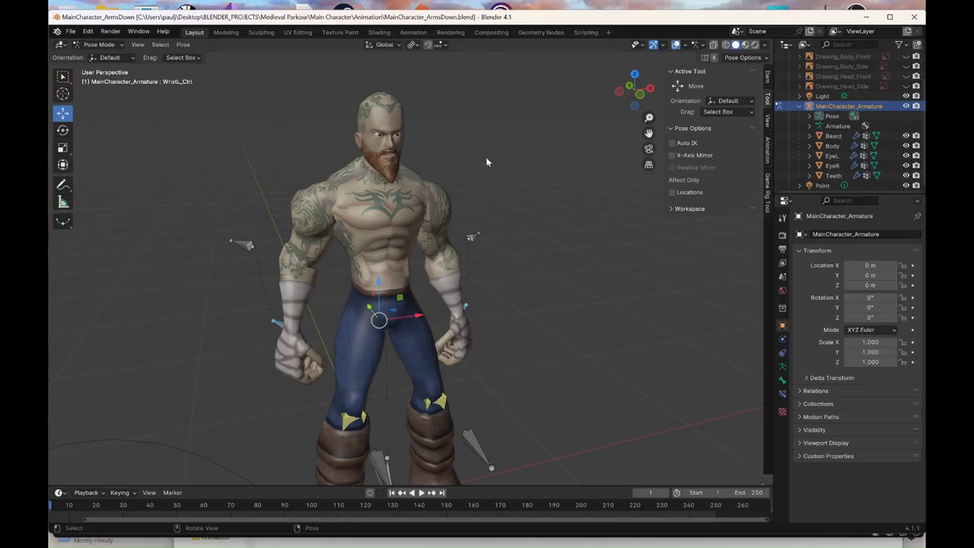
Switch to the Animation workspace and show the 3D viewport's toolbar and sidebar
middle_click_drag(537, 204, 402, 214)
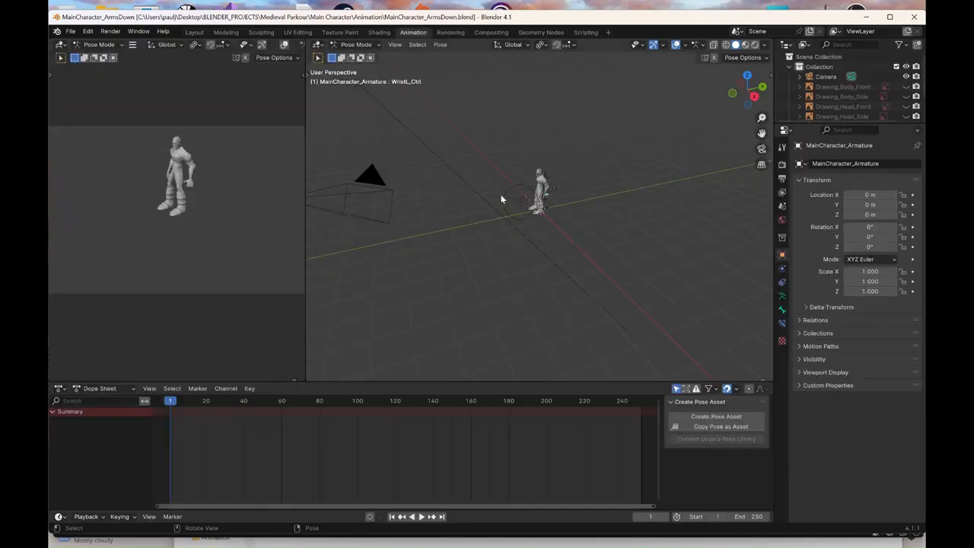
key("t")
key("n")
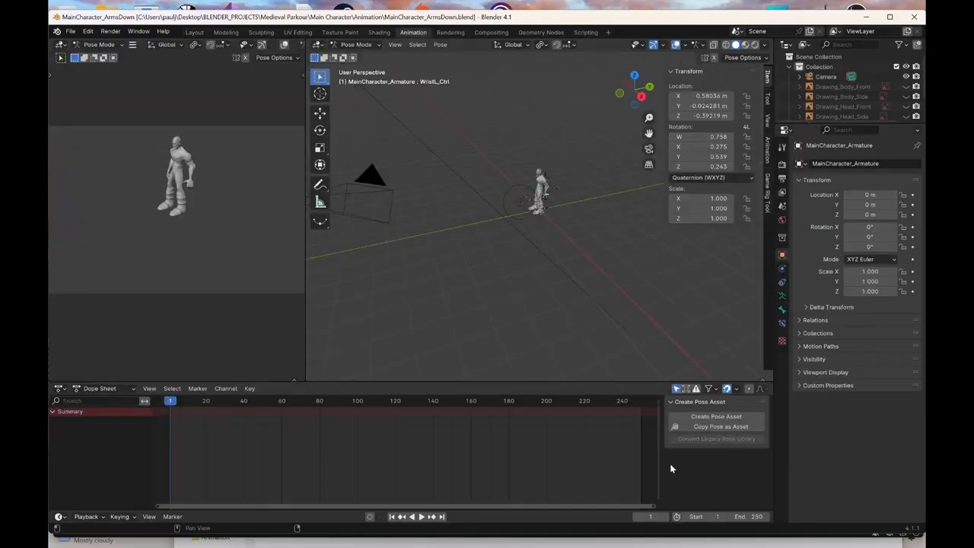
Set the animation's end frame to 30 and fit the dope sheet's visible range to frames 1 to 30
left_click(756, 519)
type("30")
key("Return")
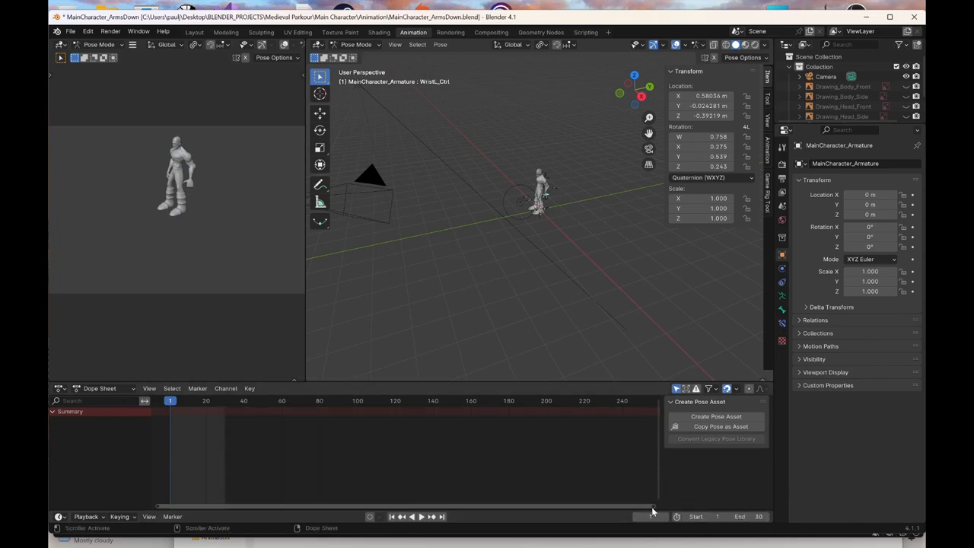
left_click_drag(651, 512, 226, 527)
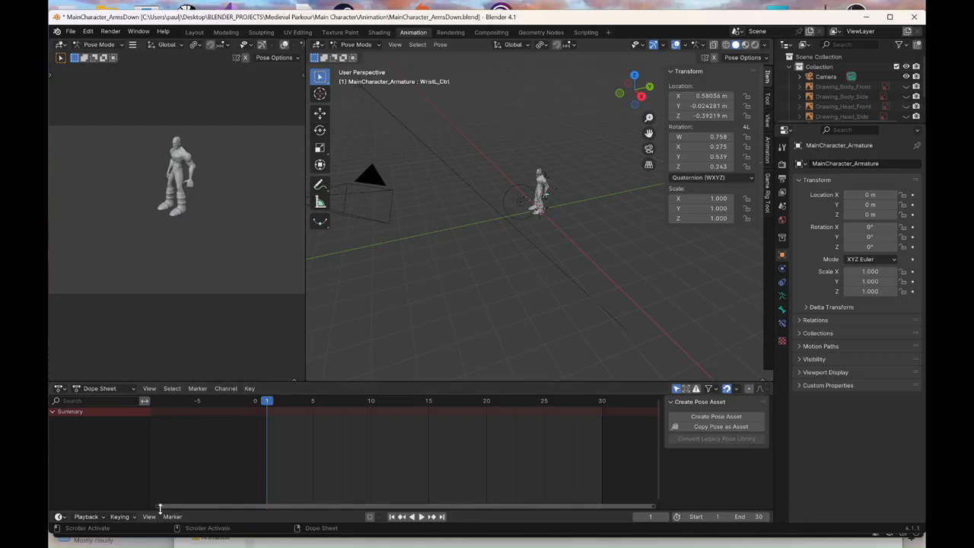
left_click_drag(159, 511, 192, 510)
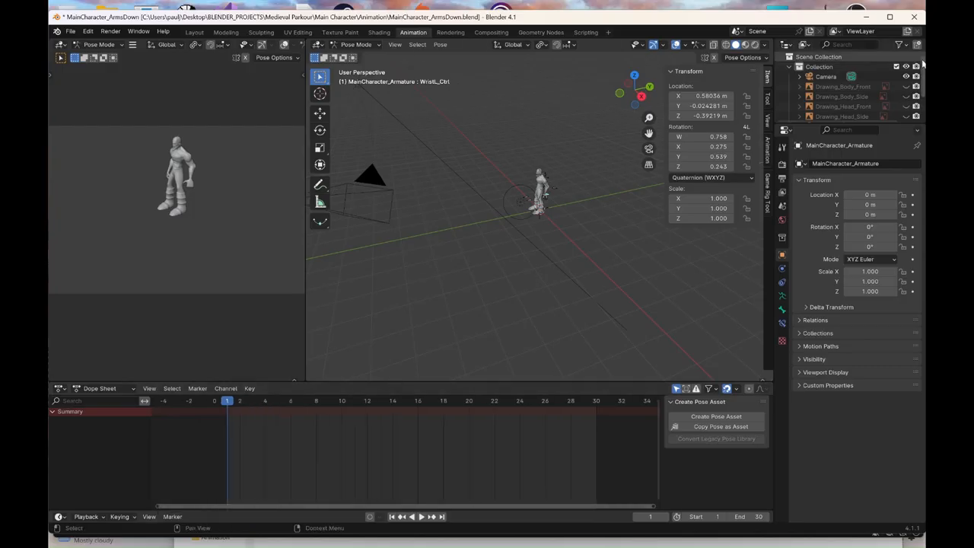
Color the 3D viewport's solid shading by Texture and switch to the right orthographic view
left_click(764, 45)
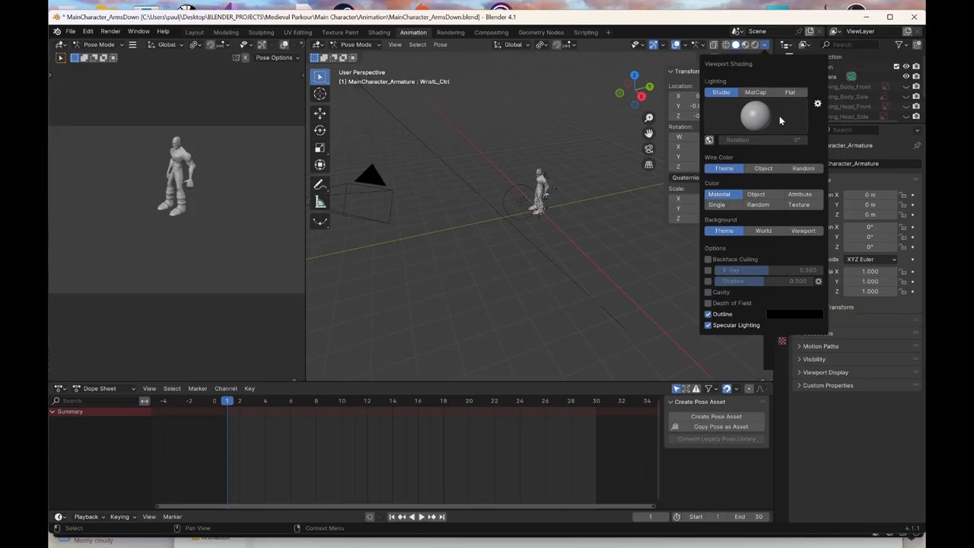
left_click(799, 205)
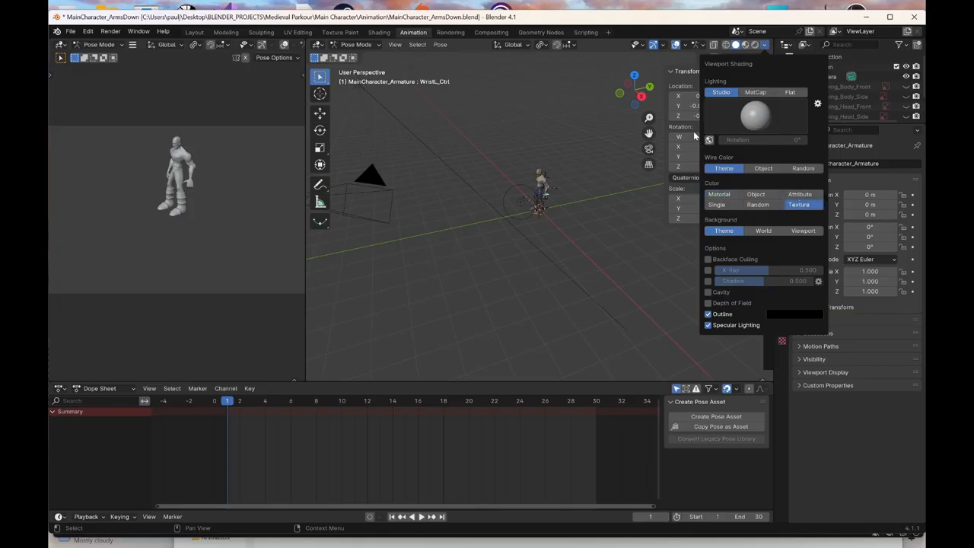
left_click(641, 97)
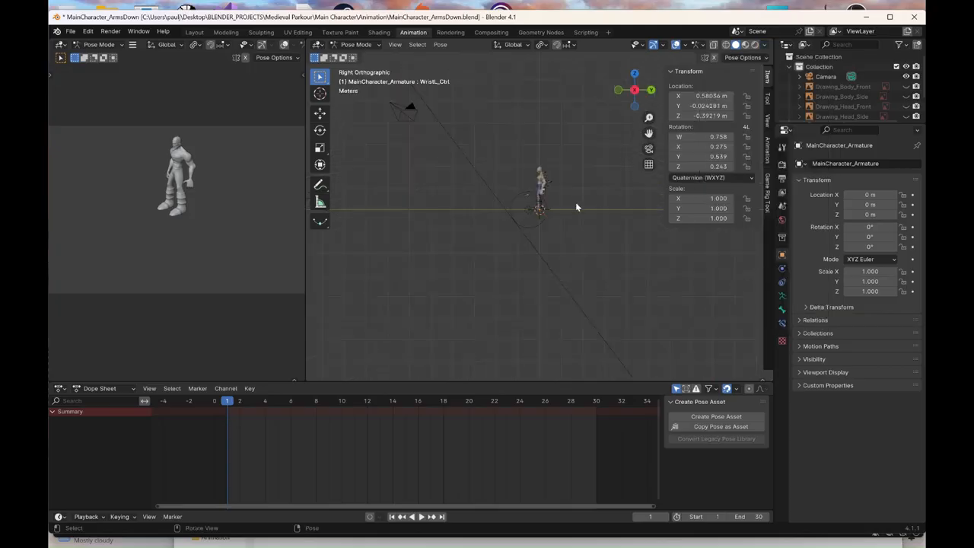
Select the foot, wrist and hip controls together and move them about 0.47 m backward along Y
scroll(568, 196, "up", 4)
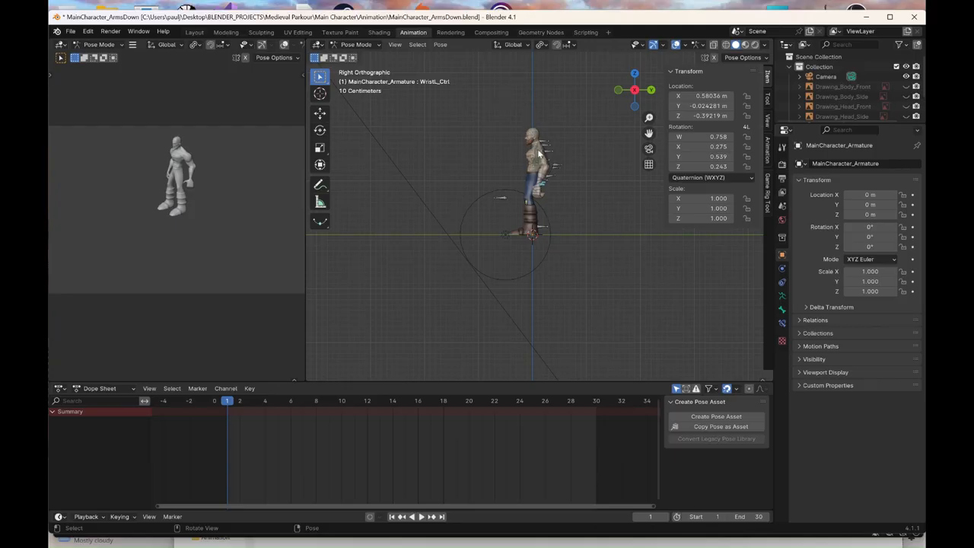
scroll(532, 183, "up", 3)
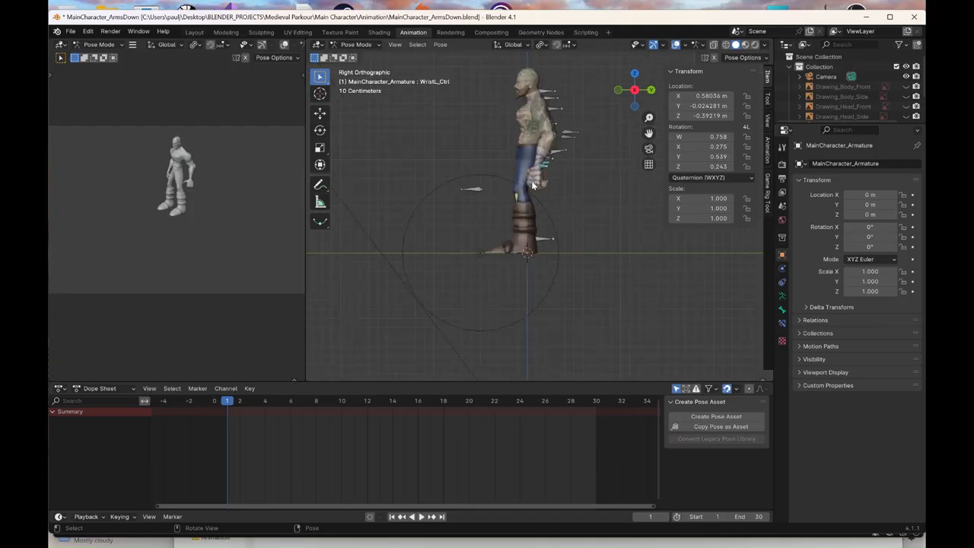
mouse_move(589, 228)
middle_mouse_down()
mouse_move(586, 240)
mouse_move(574, 228)
middle_mouse_up()
left_click_drag(553, 255, 554, 256)
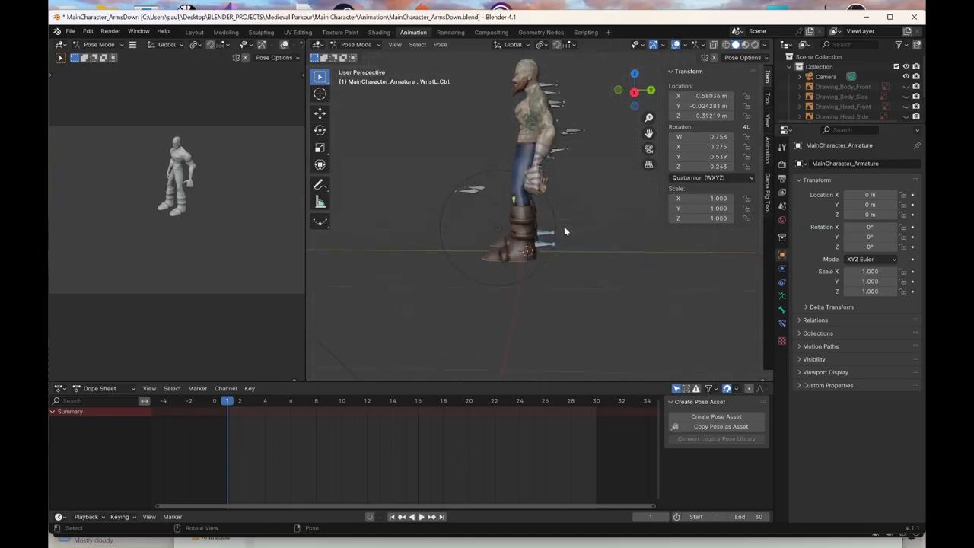
middle_click_drag(587, 179, 486, 164)
key("b")
key("Escape")
left_click(577, 179)
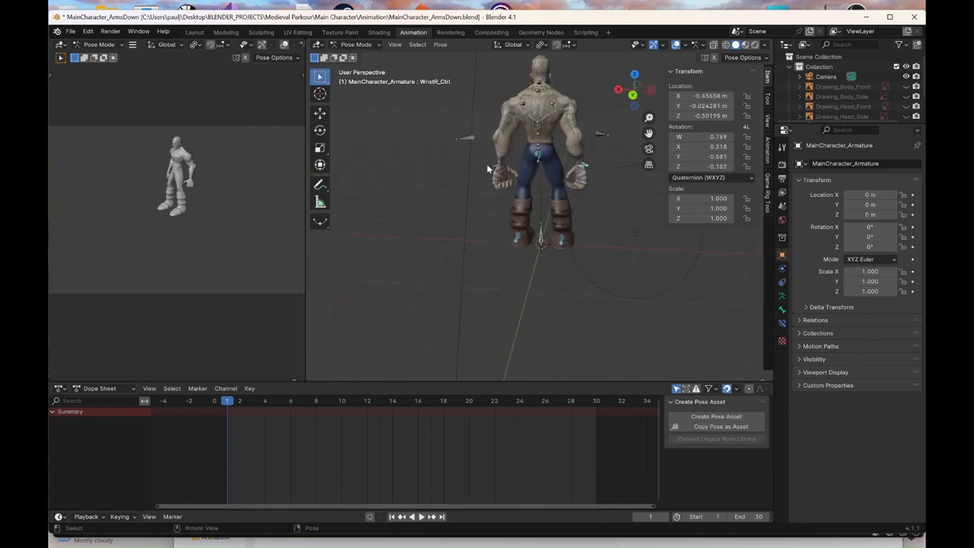
key("b")
key("Escape")
left_click(618, 92)
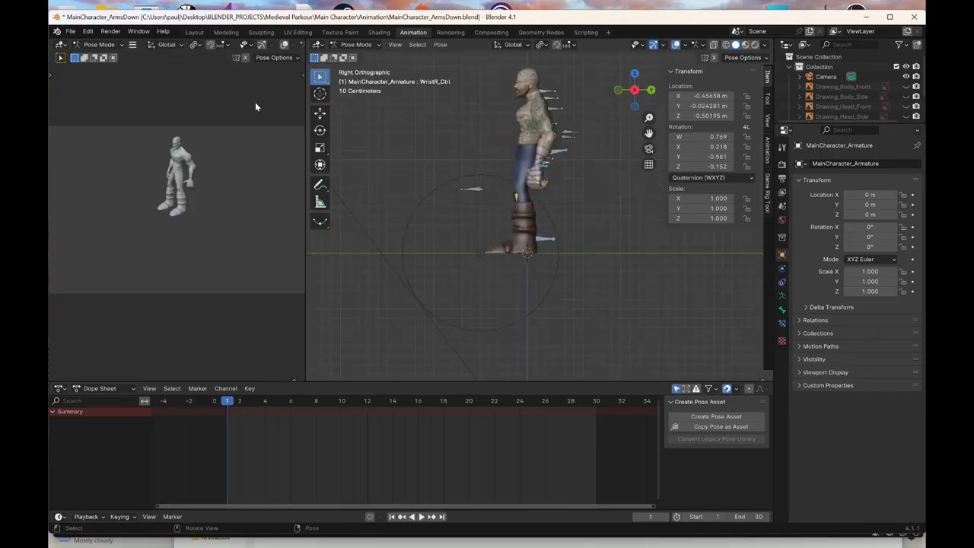
left_click(323, 116)
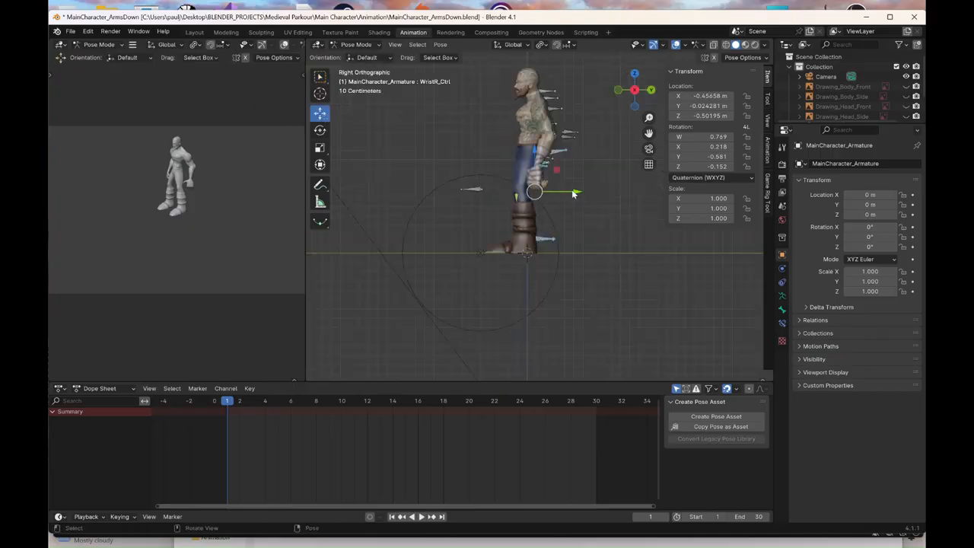
left_click_drag(575, 191, 609, 226)
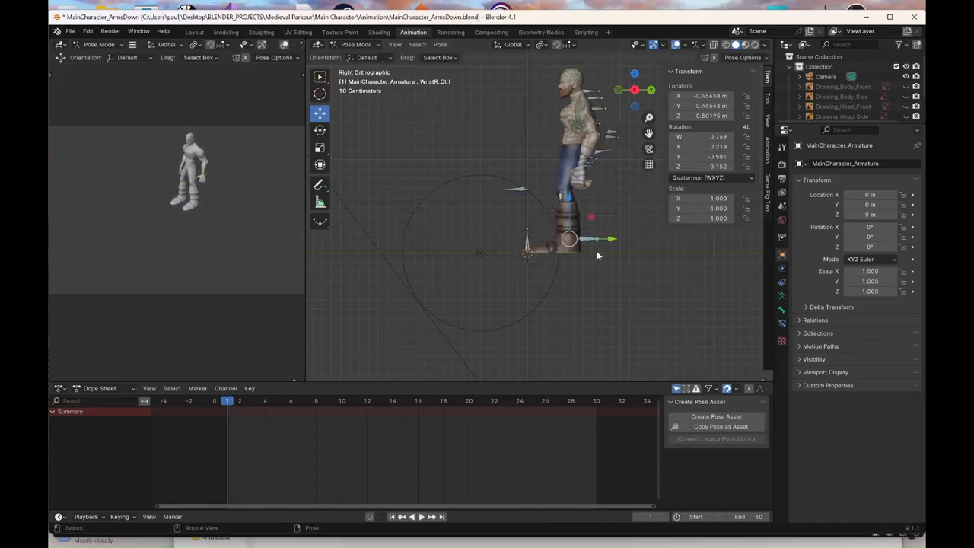
Rotate both foot controls so the toes point down, and move them up and slightly forward to bend the knees
middle_click_drag(599, 249, 585, 262)
left_click(632, 93)
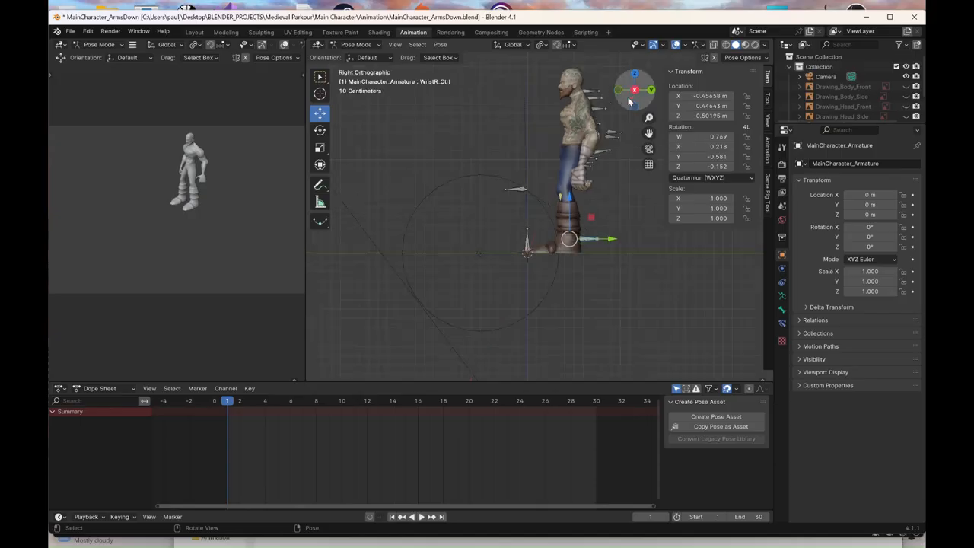
left_click(320, 130)
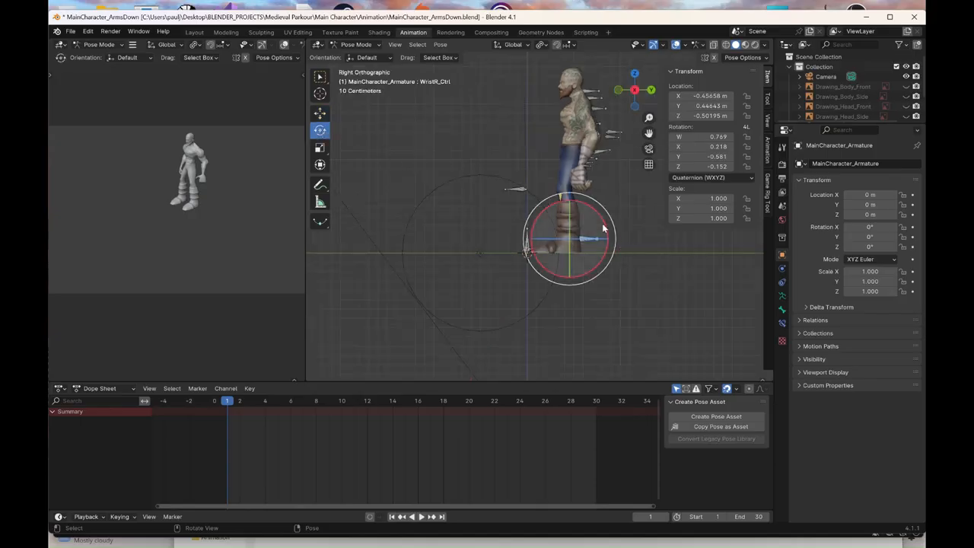
left_click_drag(607, 223, 559, 219)
left_click(319, 112)
Tilt the foot controls further toe-down and move them about 0.10 m forward and 0.11 m up
left_click(320, 131)
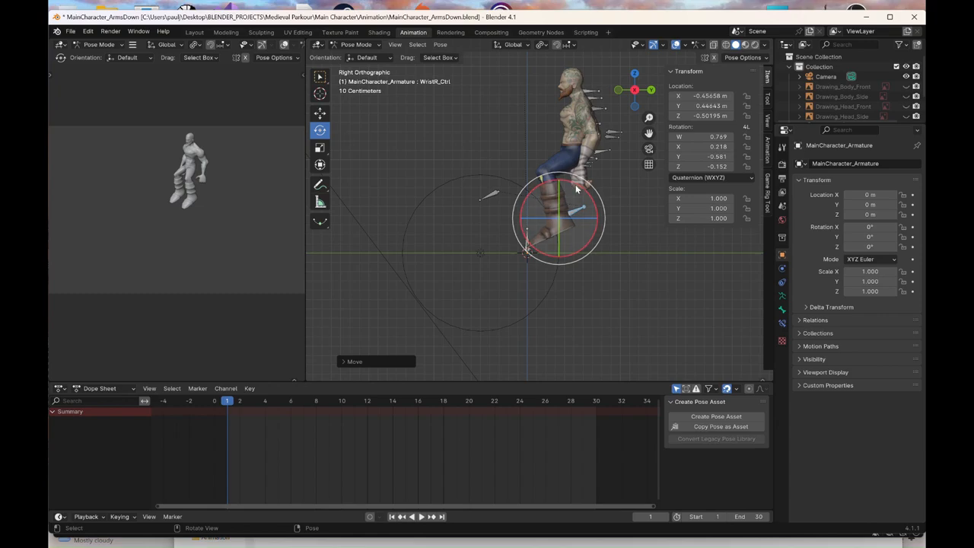
left_click_drag(575, 184, 548, 207)
left_click(320, 112)
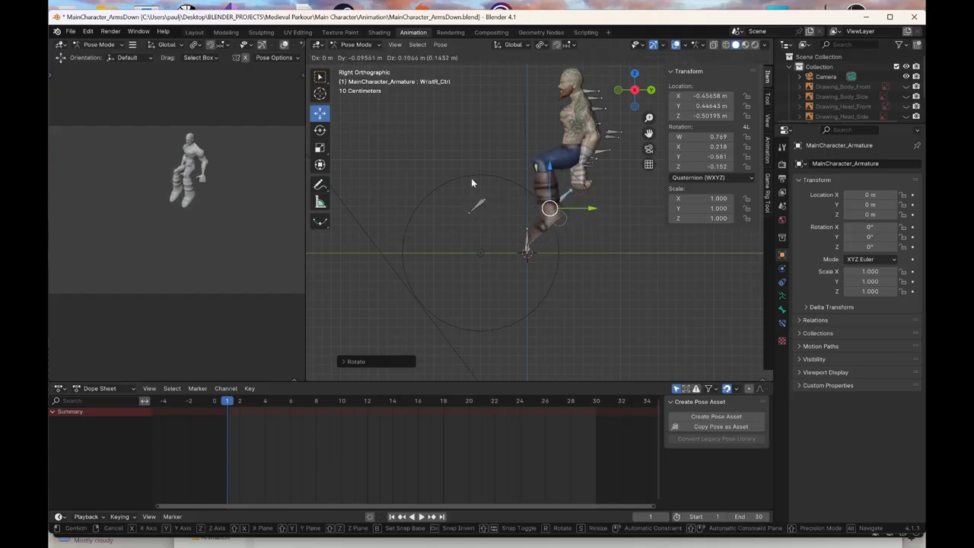
left_click_drag(472, 183, 472, 182)
left_click(319, 130)
left_click_drag(581, 186, 575, 179)
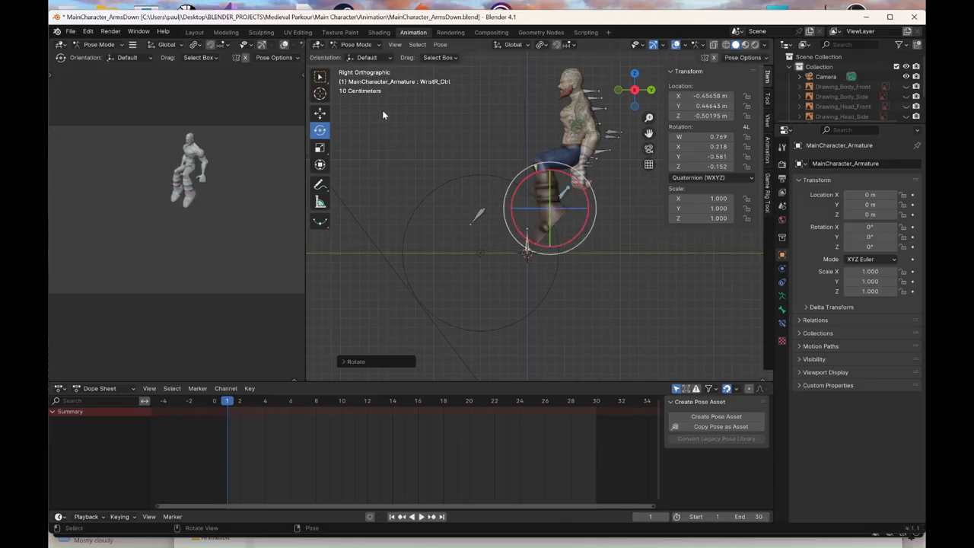
left_click(320, 113)
left_click_drag(542, 211, 545, 208)
Lean the hip-level Ctrl bone forward and move it to about Y 0.407 m and Z -0.009 m
middle_click_drag(606, 190, 575, 197, "shift")
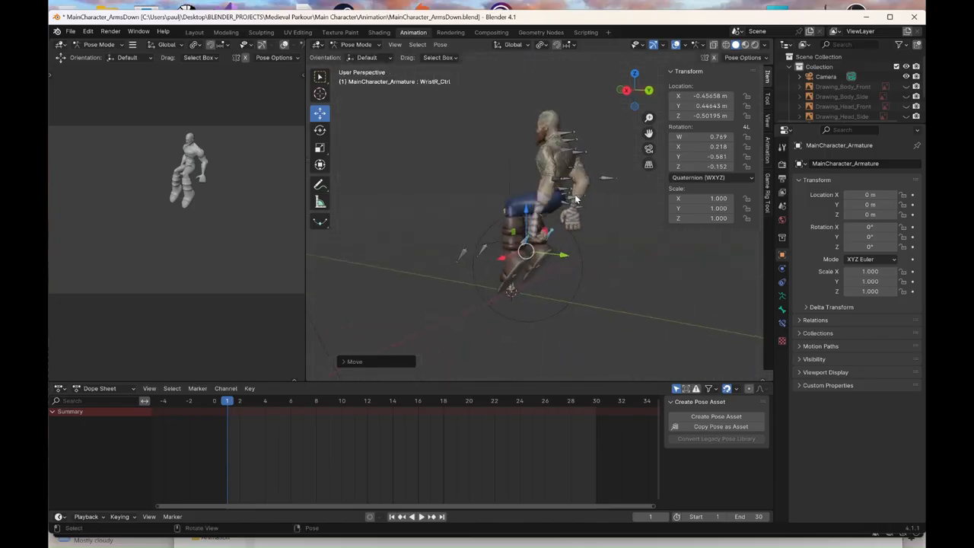
key("ctrl+z")
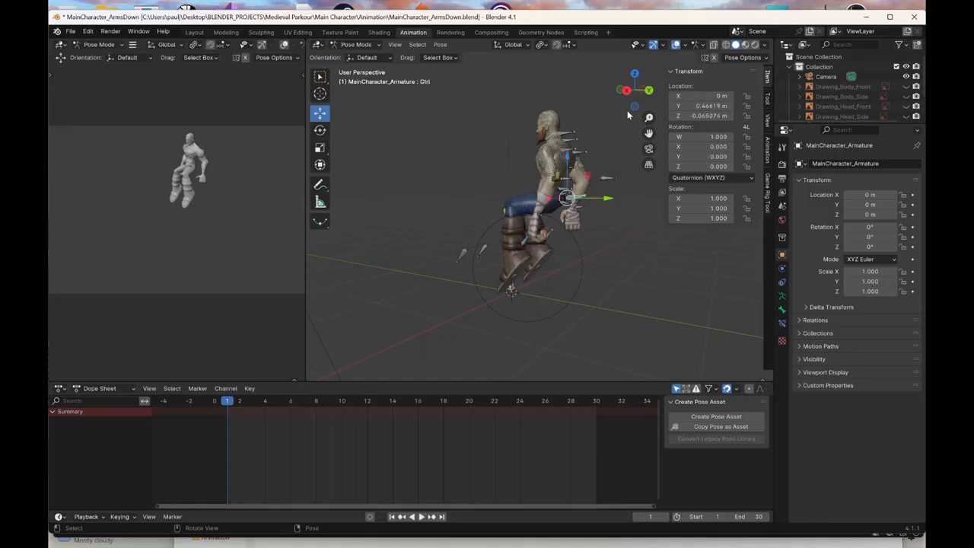
left_click(628, 92)
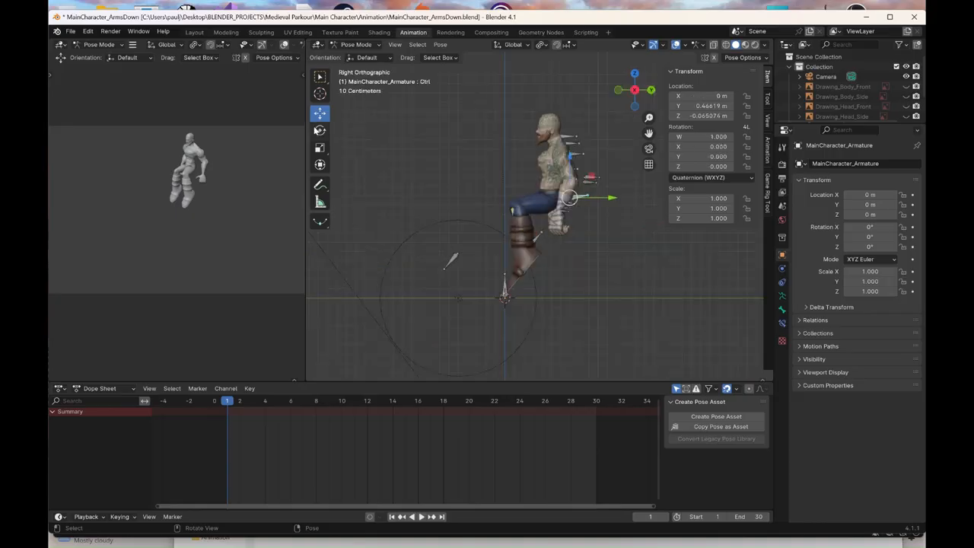
left_click(319, 130)
left_click_drag(605, 181, 557, 192)
left_click(320, 114)
Rotate the right wrist control in the top view until its bone points straight out to the character's side
middle_click_drag(594, 251, 578, 223)
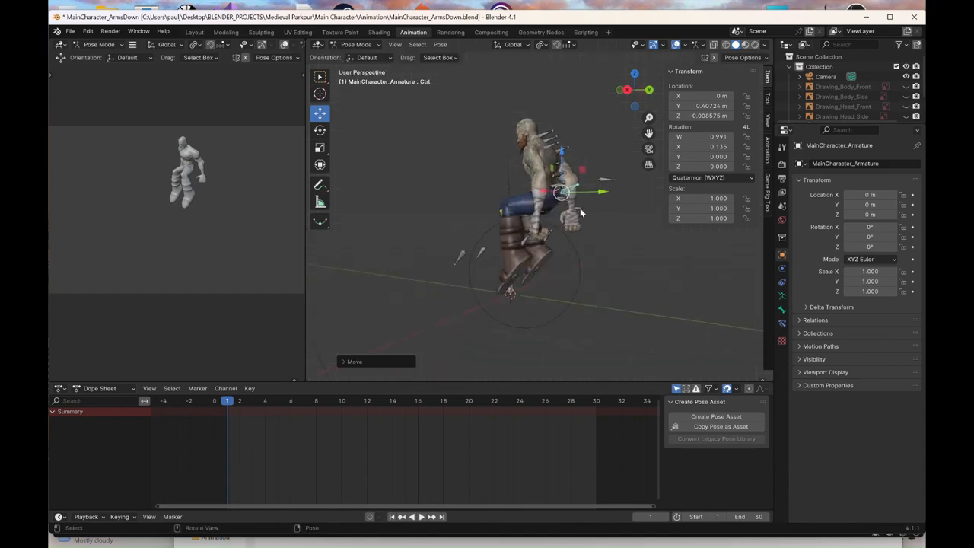
left_click(584, 224)
left_click(320, 130)
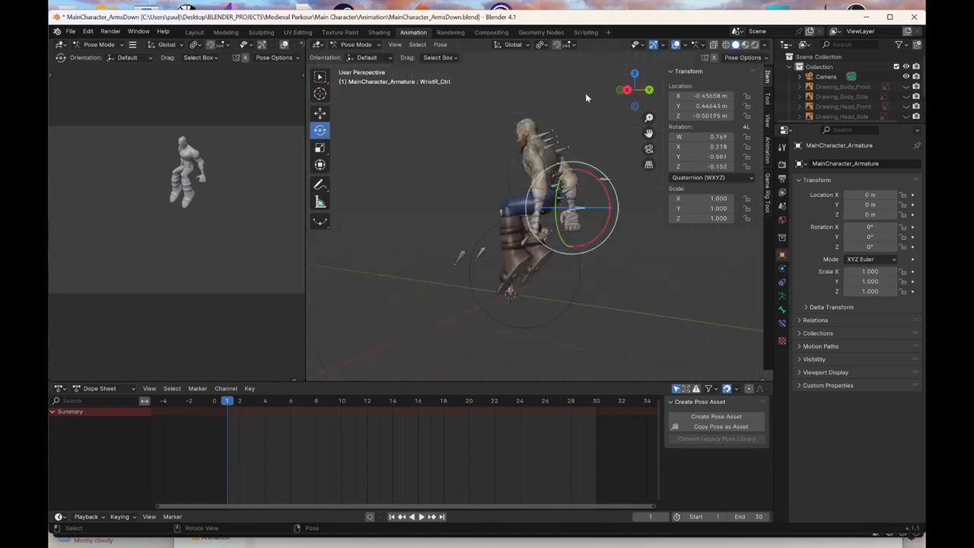
left_click(636, 77)
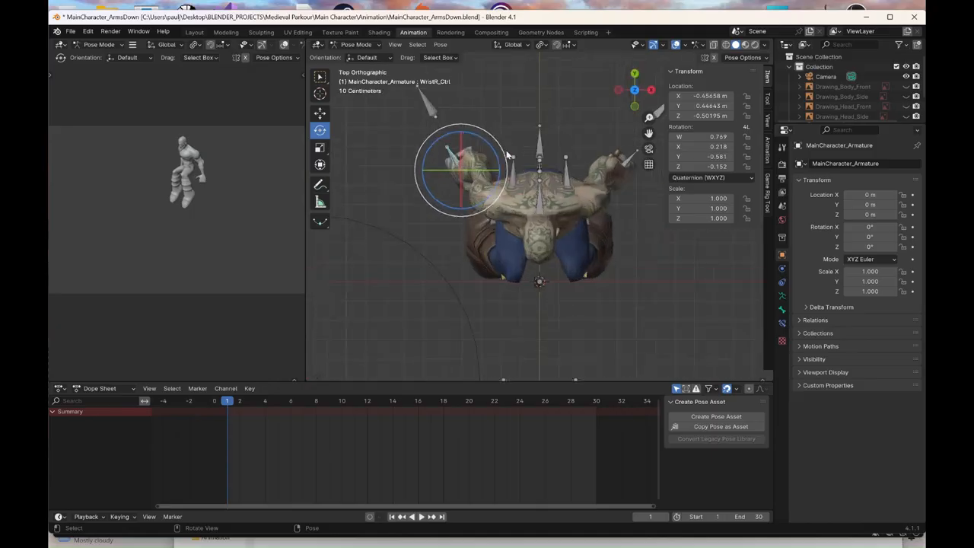
left_click_drag(491, 151, 455, 133)
Rotate the left wrist control outward to mirror the right one and move it along Y to about 0.484 m
middle_click_drag(504, 234, 475, 250, "shift")
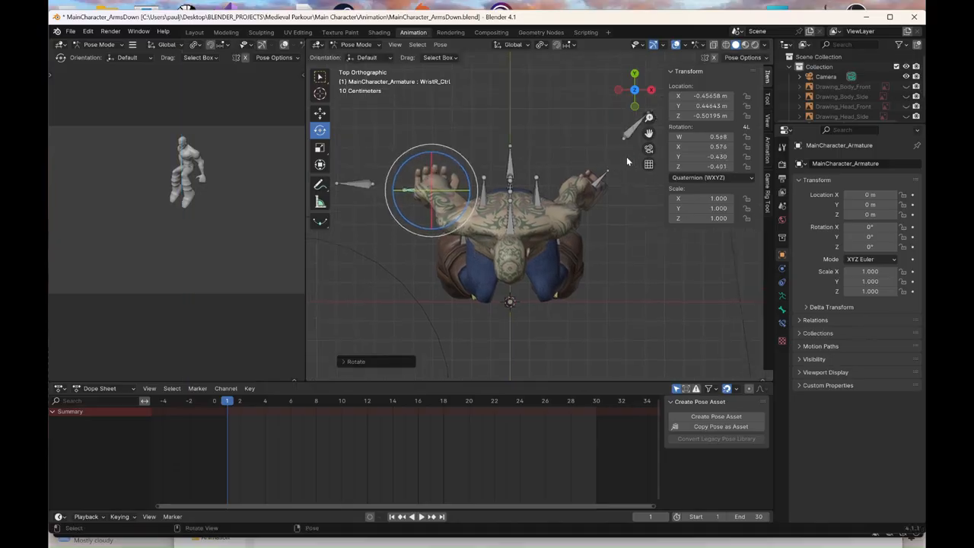
left_click(606, 179)
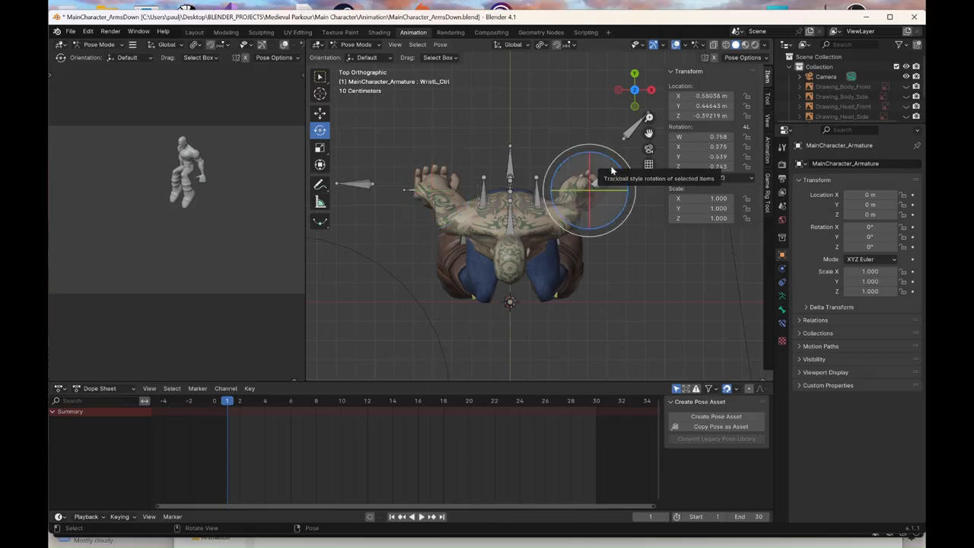
left_click_drag(624, 162, 656, 179)
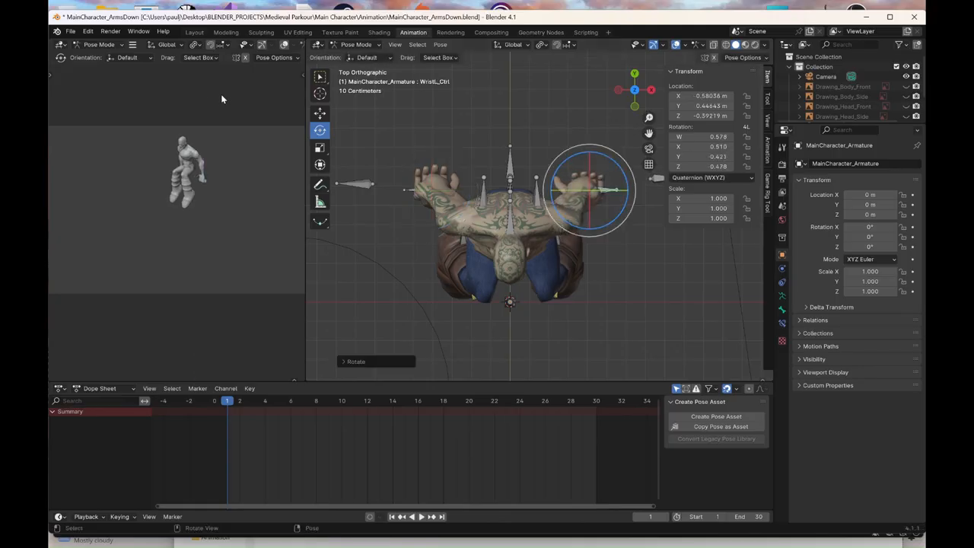
left_click(320, 112)
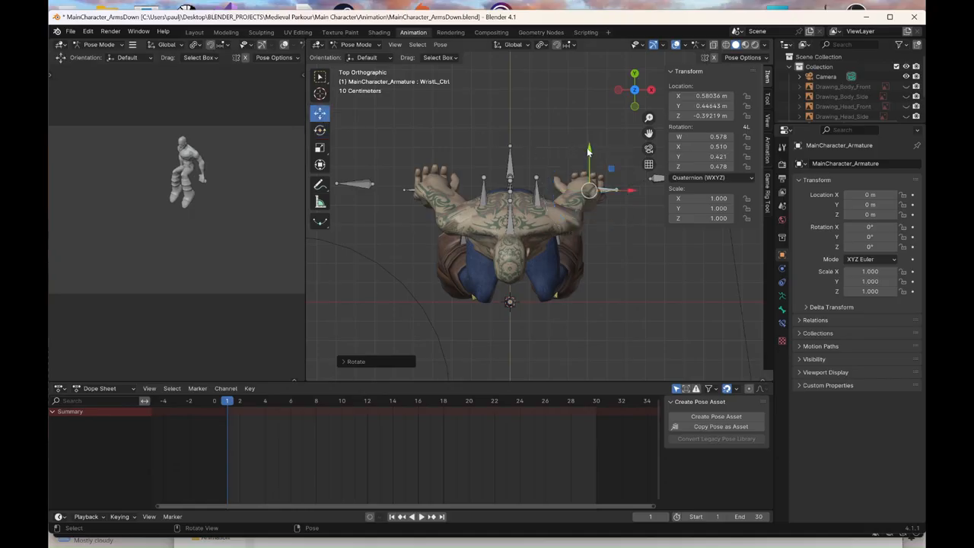
left_click_drag(589, 149, 561, 166)
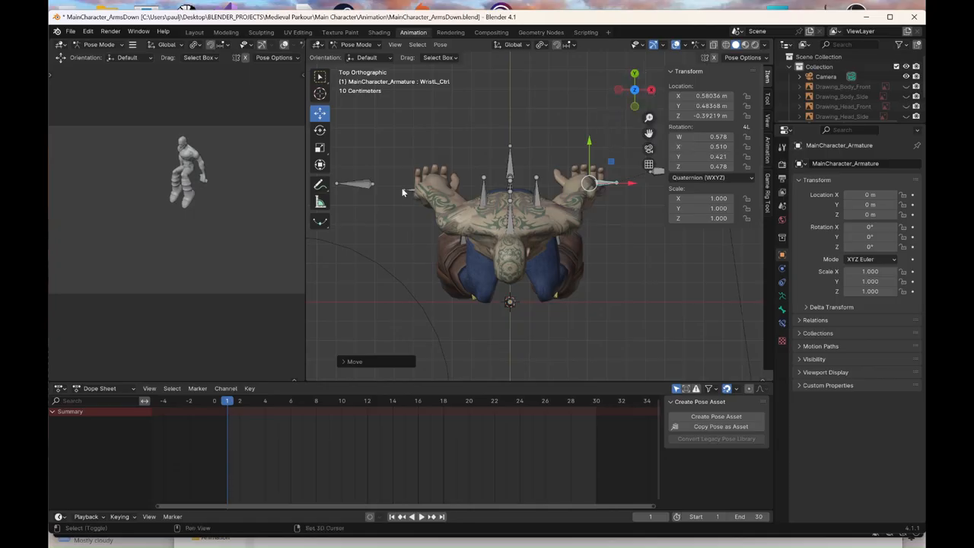
Rotate the left wrist control slightly in the back view to adjust the hand's tilt
left_click(403, 192)
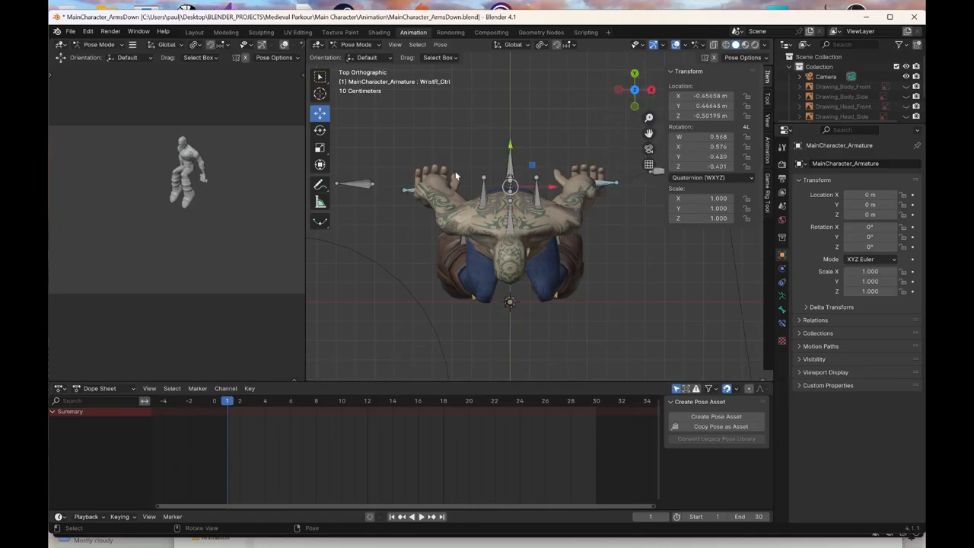
left_click(638, 76)
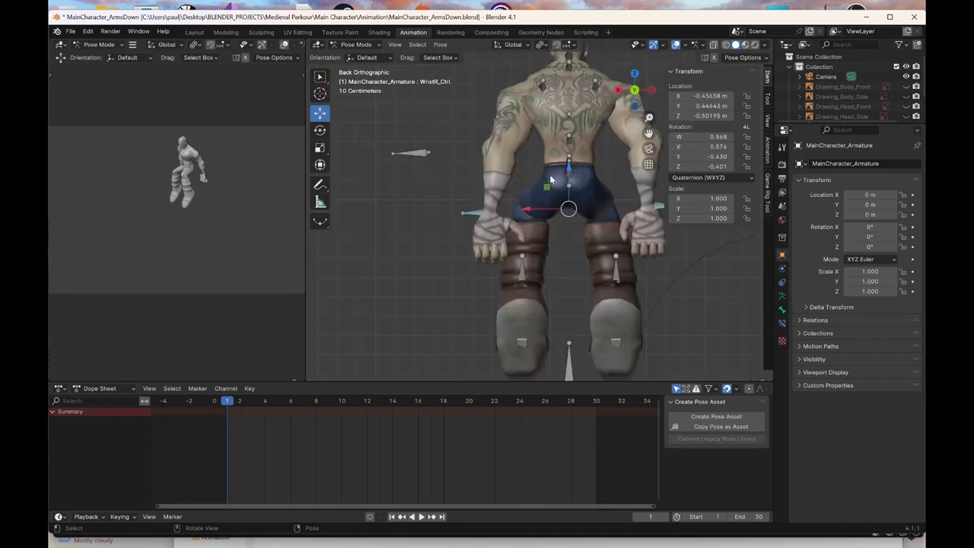
left_click(468, 212)
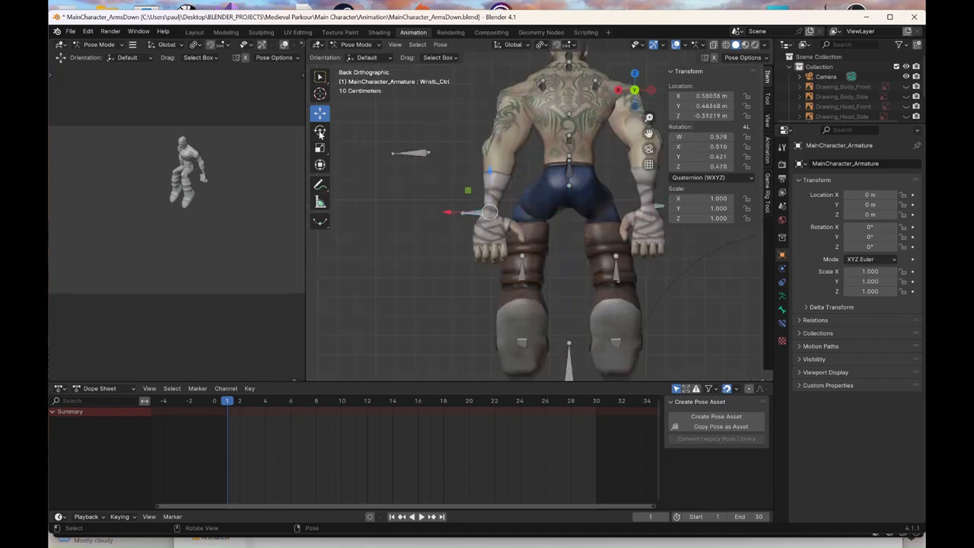
left_click(319, 130)
left_click_drag(525, 199, 606, 230)
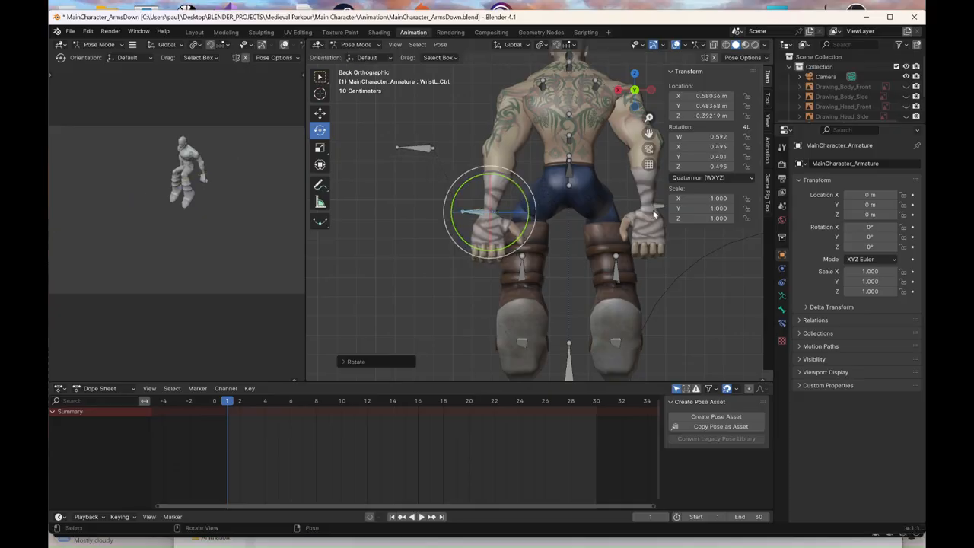
Flip both wrist controls upward about 161° around global X in the right view and move them in front of the chest
key("shift")
left_click(659, 205, "shift")
left_click(619, 92)
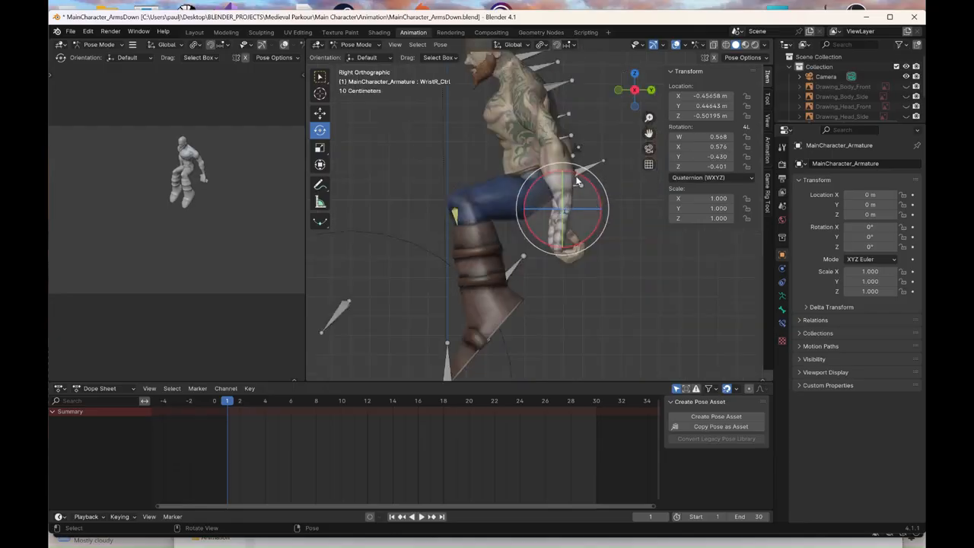
left_click_drag(577, 181, 574, 268)
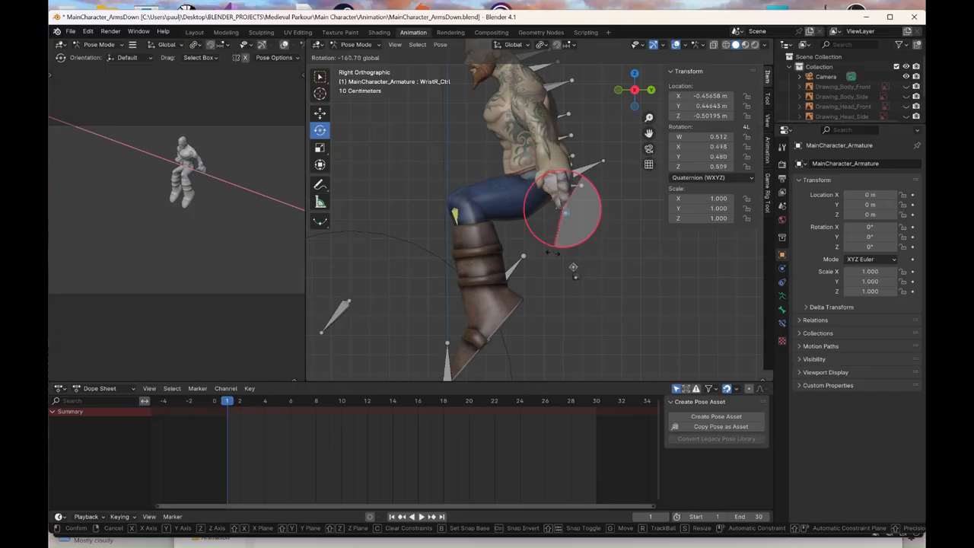
left_click(321, 116)
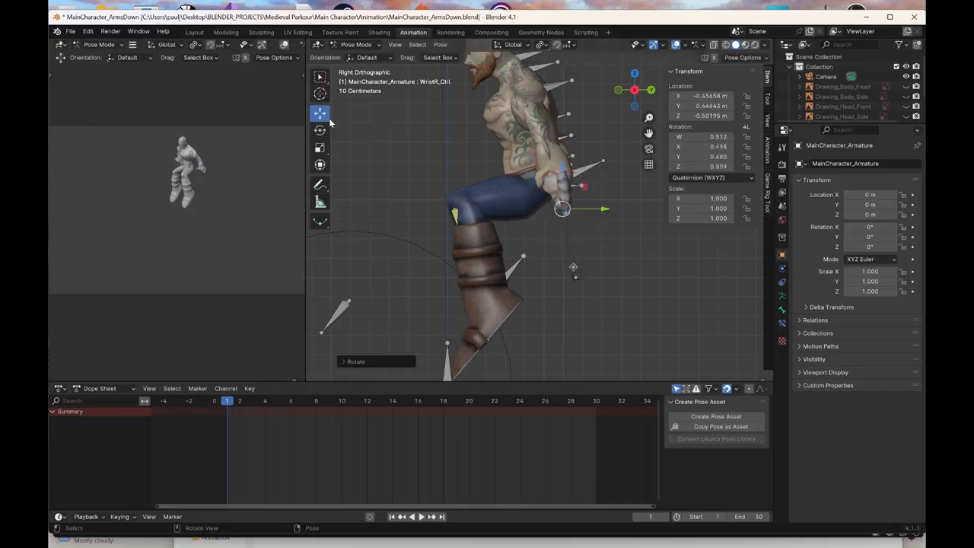
left_click_drag(563, 213, 432, 109)
Display the character in wireframe shading around the raised hands to expose the hand bones
scroll(453, 142, "up", 5)
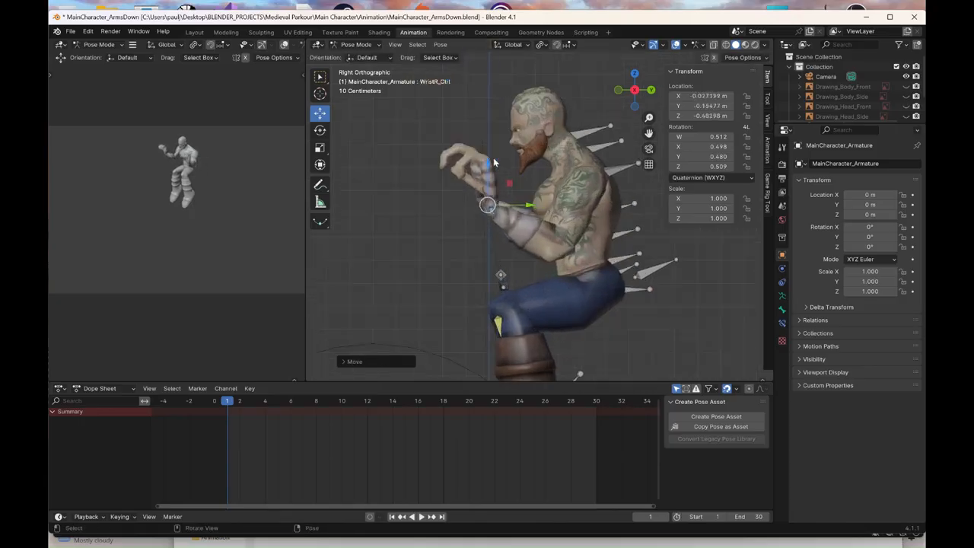
key("z")
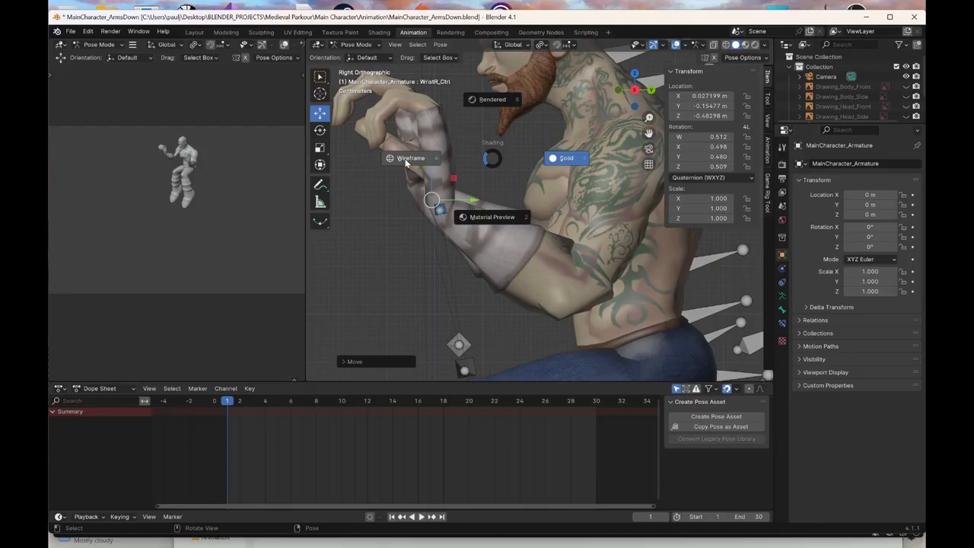
left_click(405, 159)
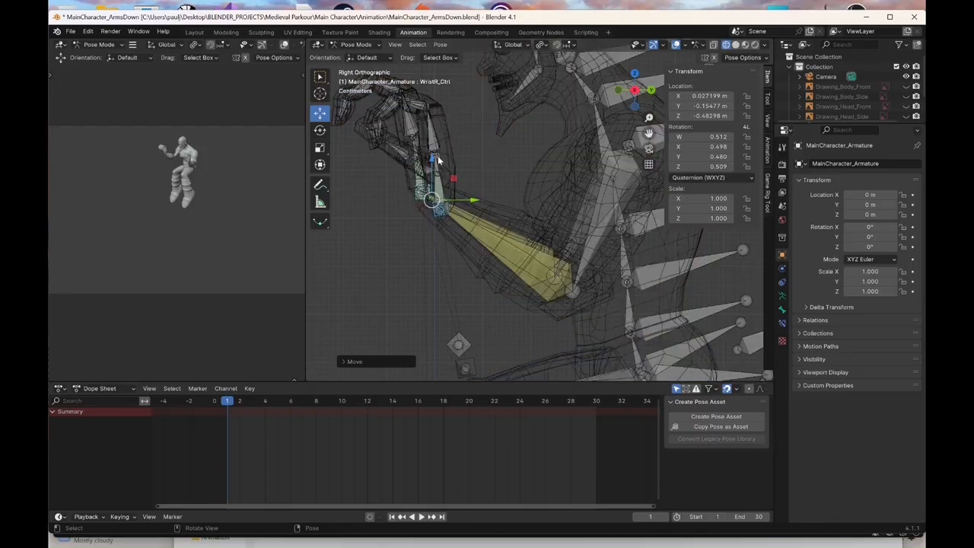
scroll(450, 164, "up", 2)
scroll(440, 156, "up", 1)
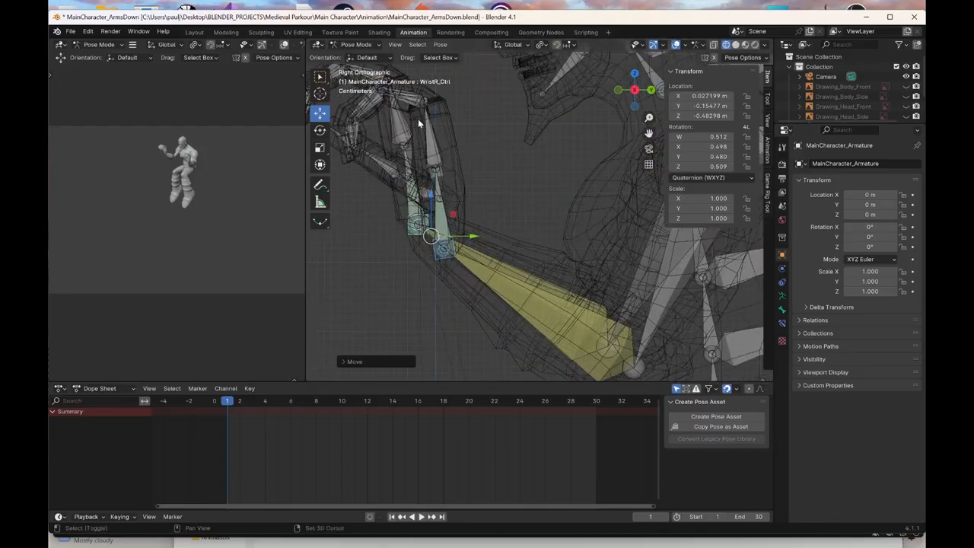
Add all the finger bones of both hands, except the thumbs, to the selection in the right view
scroll(420, 120, "up", 2)
key("b")
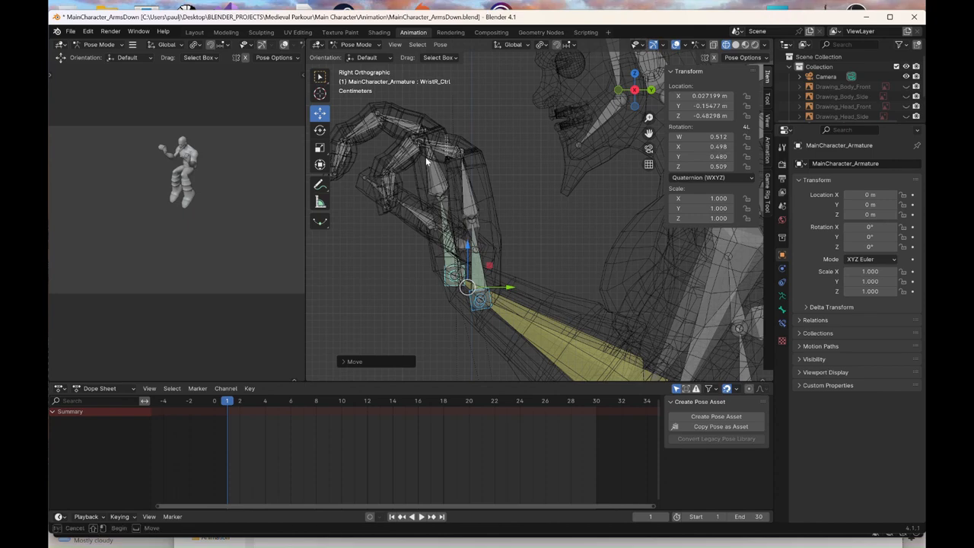
left_click_drag(397, 158, 460, 141)
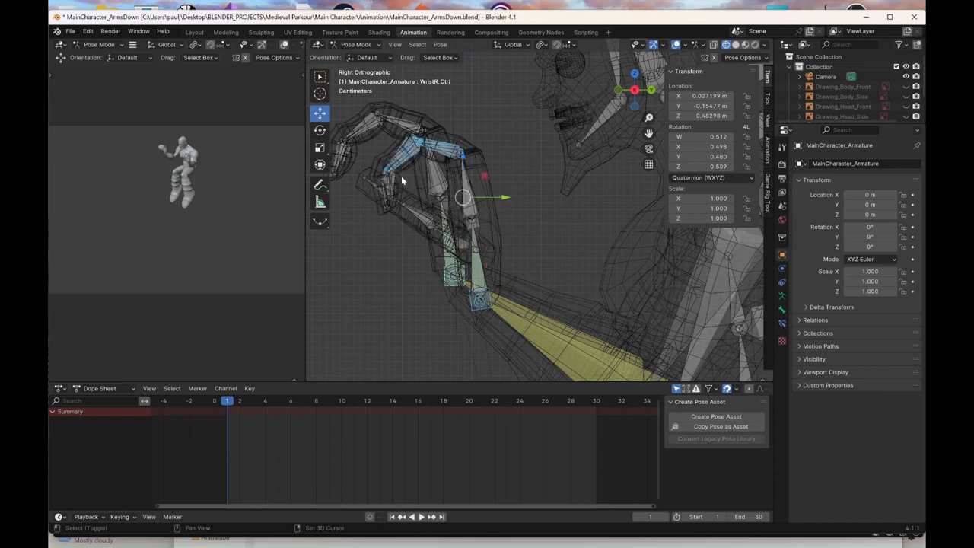
key("b")
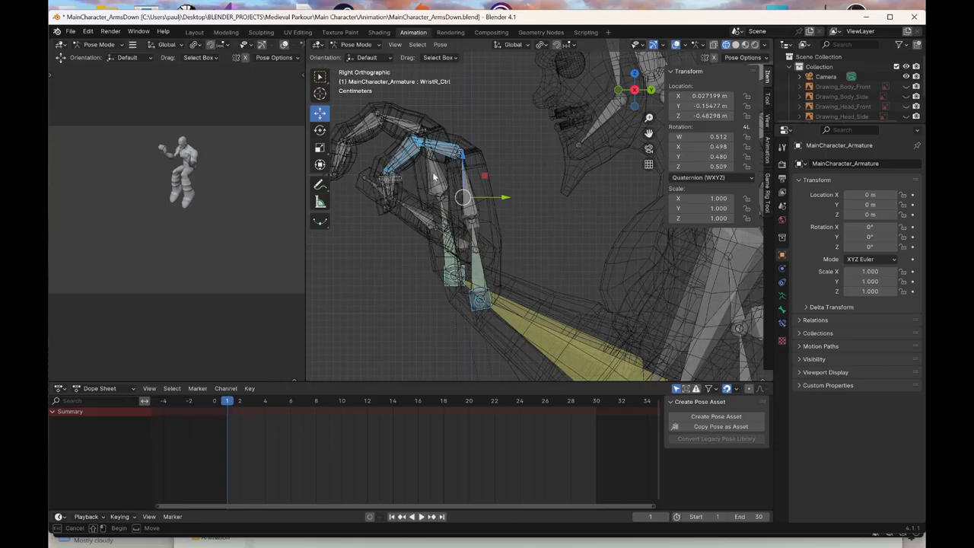
left_click_drag(380, 181, 433, 172)
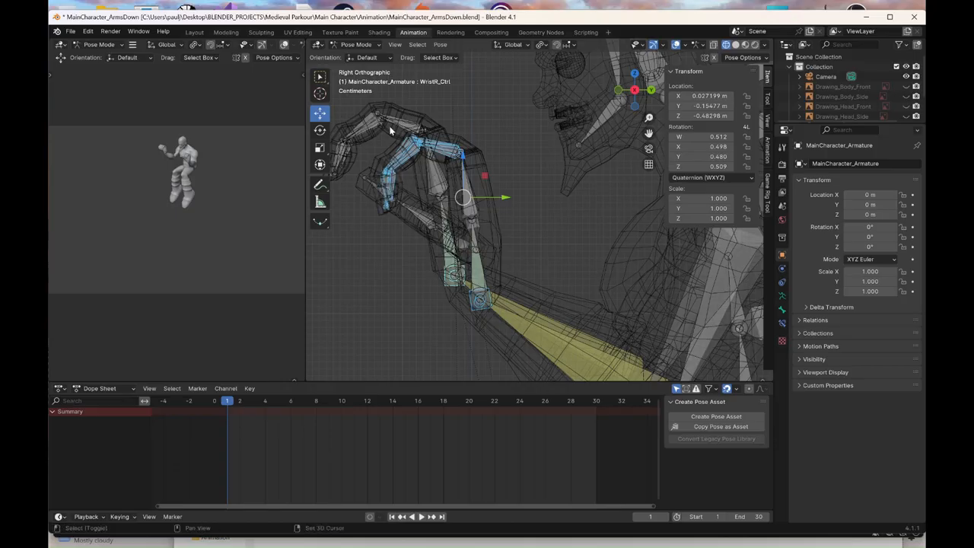
middle_click_drag(389, 131, 459, 147, "shift")
key("b")
left_click_drag(414, 112, 460, 142)
key("b")
left_click_drag(379, 167, 417, 177)
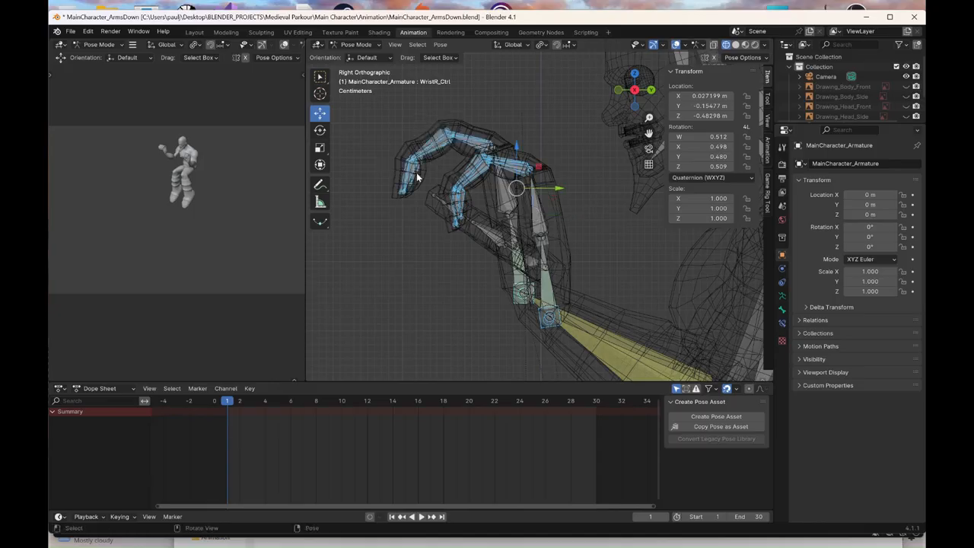
Remove the wrist controls from the selection and rotate the finger bones around global X to extend the fingers forward
left_click(320, 130)
left_click_drag(545, 167, 546, 177)
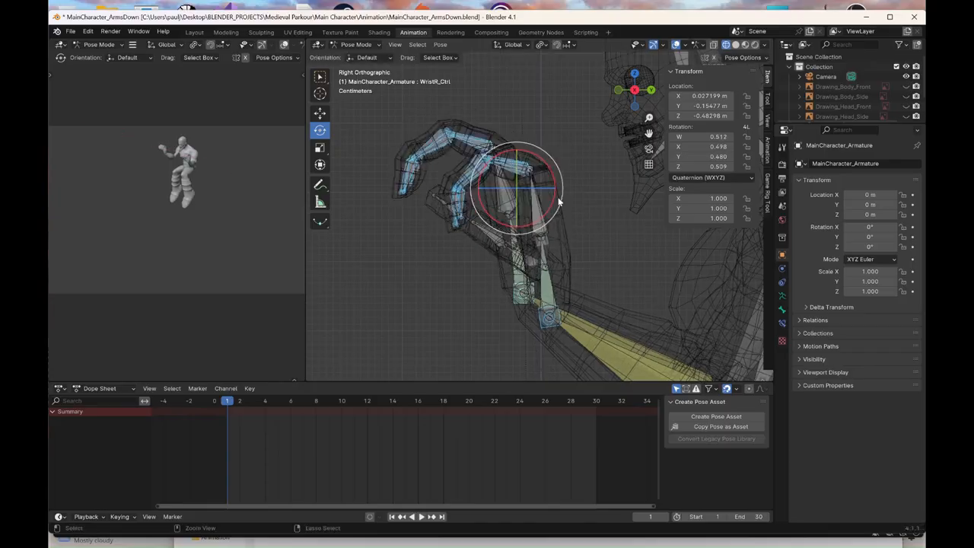
middle_click_drag(551, 229, 526, 259)
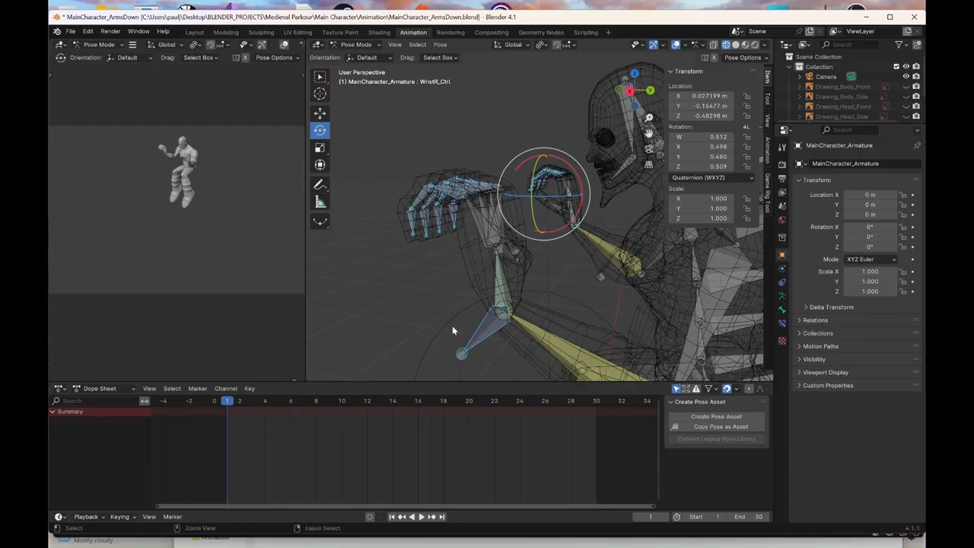
left_click_drag(561, 266, 603, 221)
left_click_drag(626, 99, 628, 97)
left_click(630, 90)
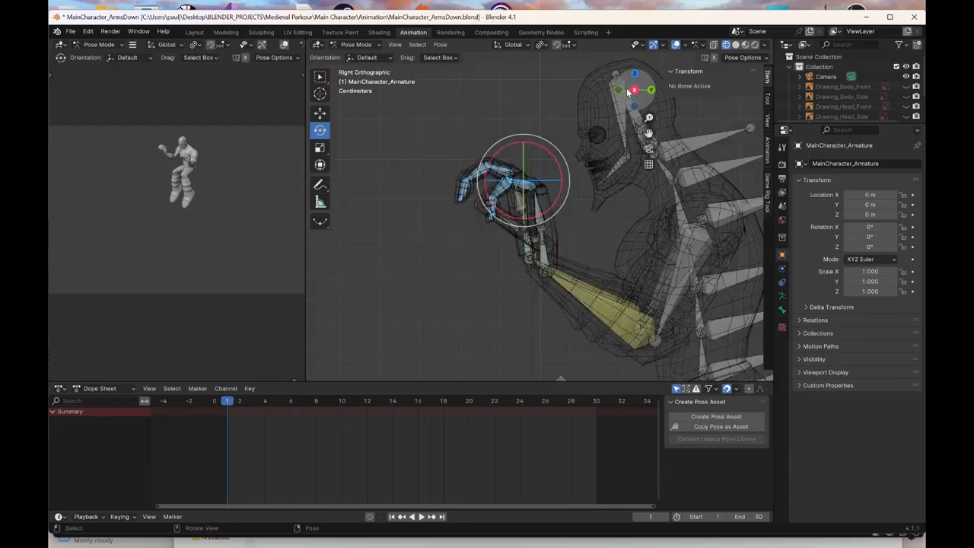
left_click_drag(559, 164, 569, 182)
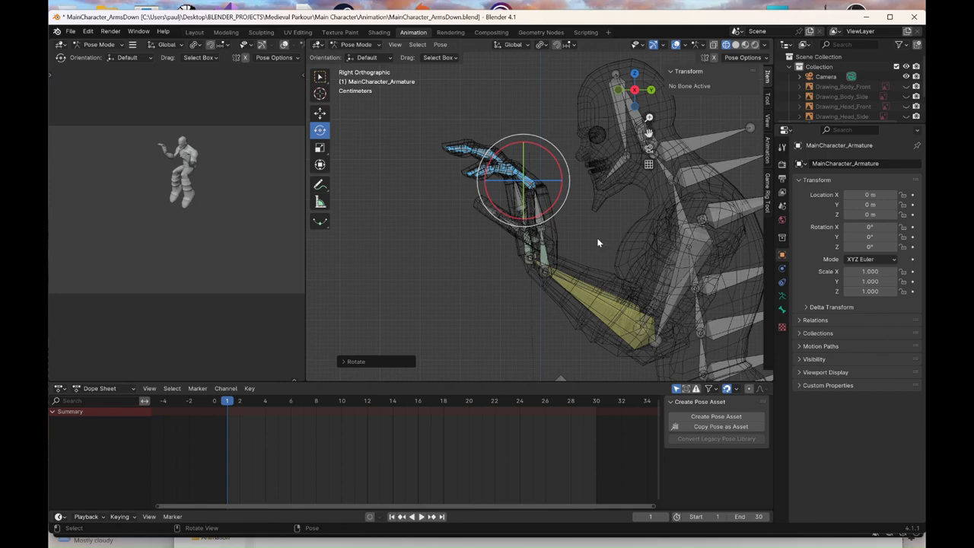
Select both wrist controls and rotate them about -26° around global X to tilt the hands toward the face
middle_click_drag(597, 238, 618, 234)
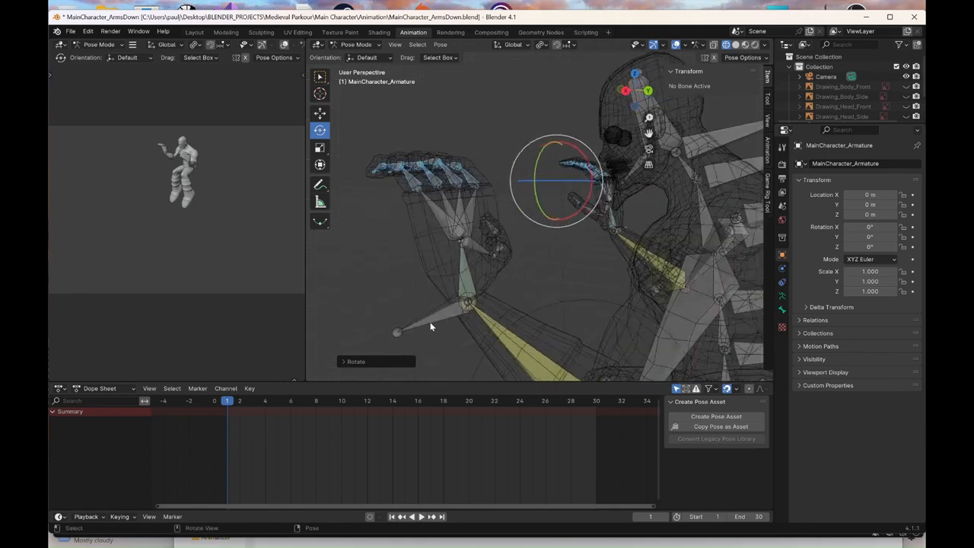
left_click(430, 325)
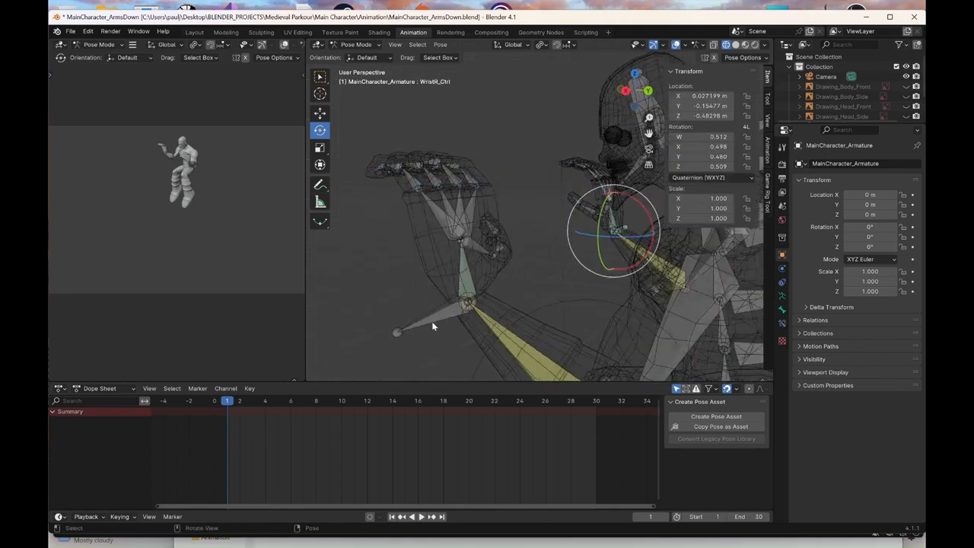
left_click(627, 90)
key("r")
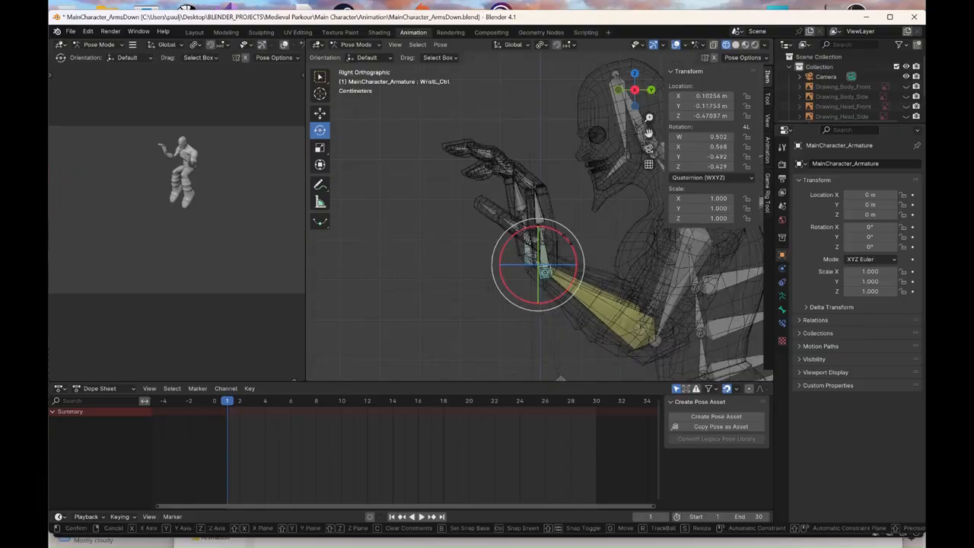
key("x")
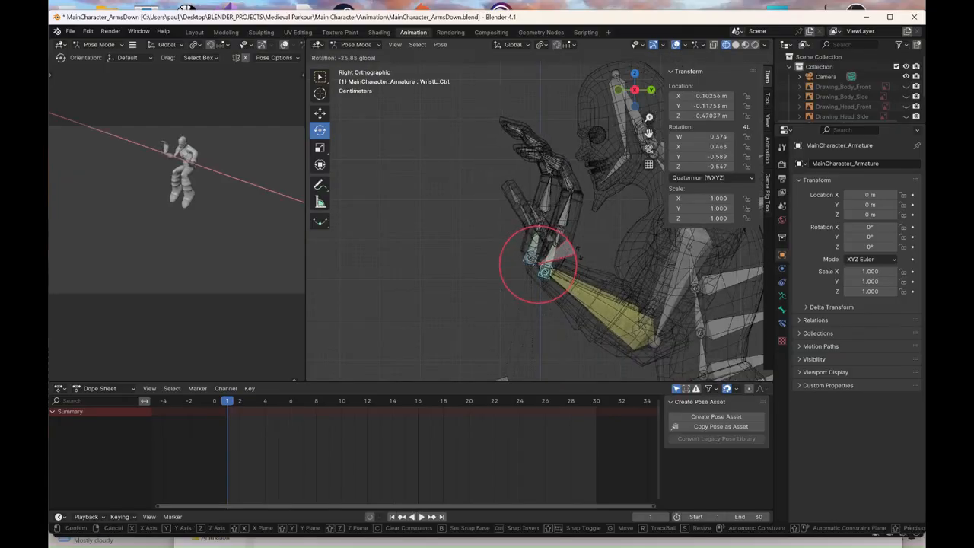
left_click(395, 160)
Move both wrist controls closer to the face and tilt the hands slightly further back in the right view
left_click(319, 113)
scroll(544, 253, "down", 2)
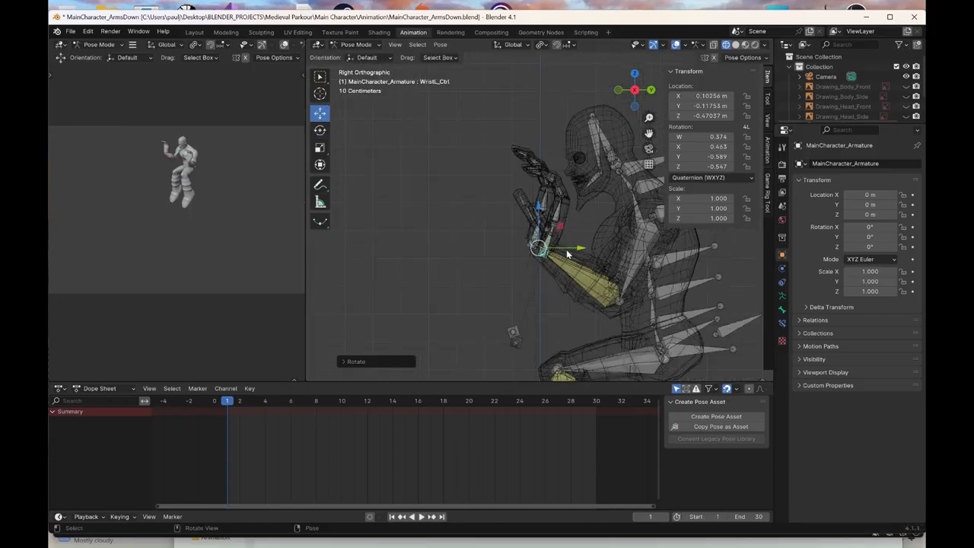
left_click_drag(544, 254, 587, 226)
left_click(319, 130)
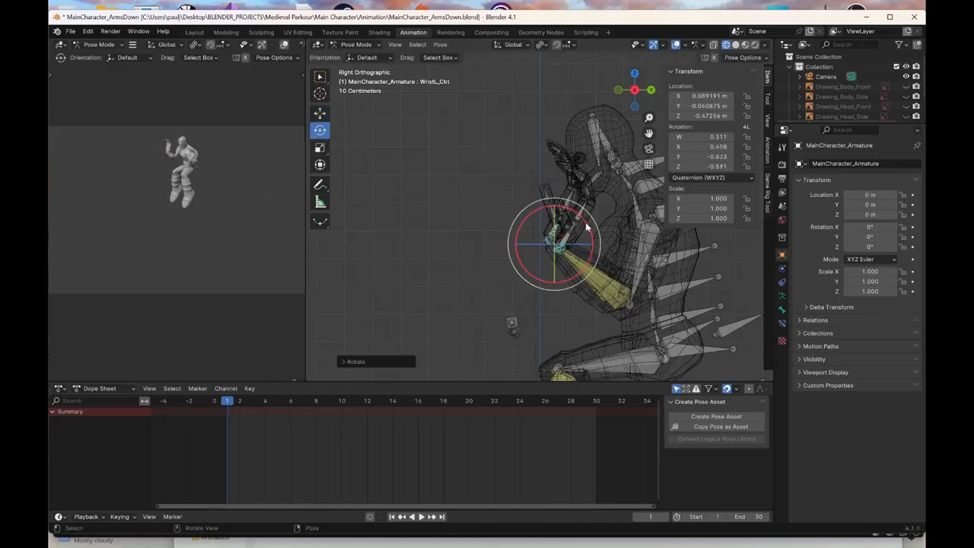
left_click(557, 253)
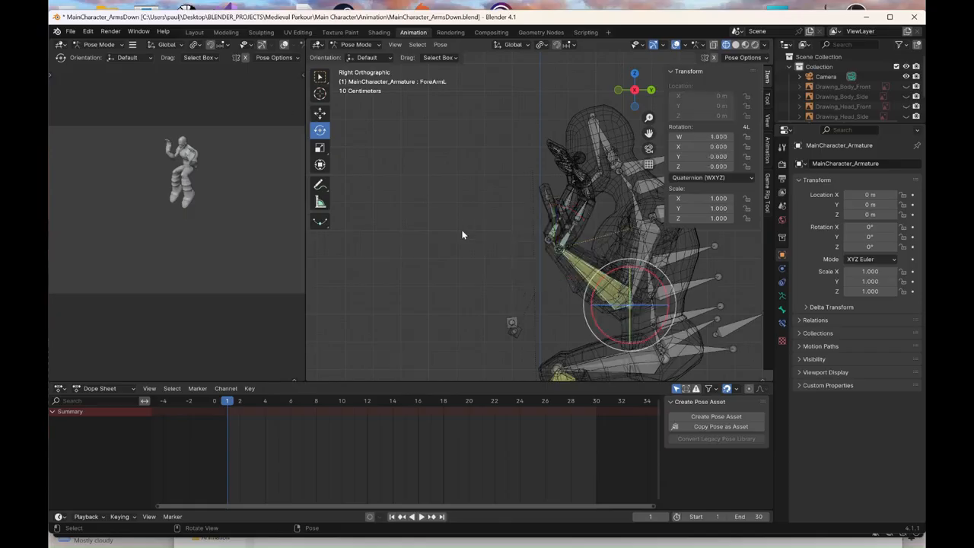
middle_click_drag(462, 235, 454, 237)
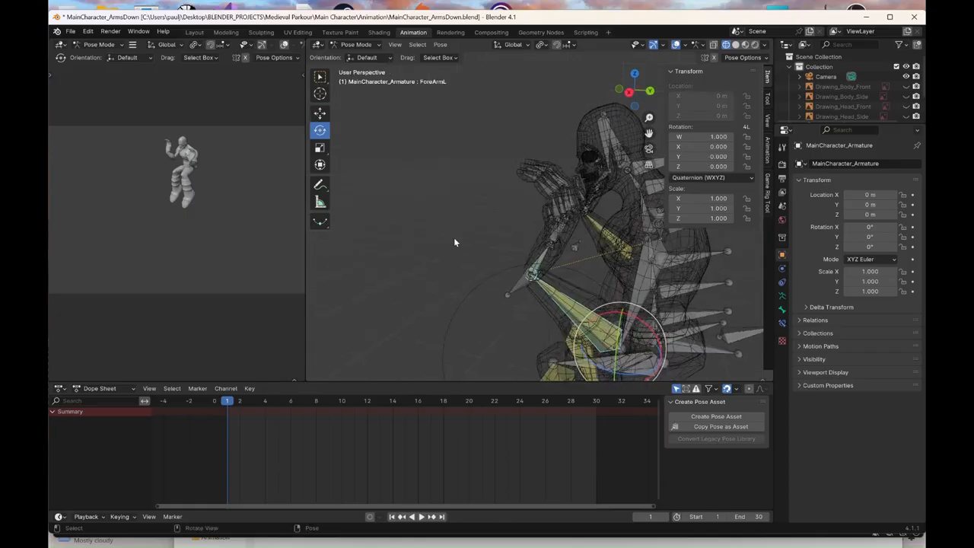
key("ctrl+z")
Move both wrist controls forward and slightly up, with the left one at about X 0.052 m, Y -0.103 m, Z -0.479 m
left_click(630, 93)
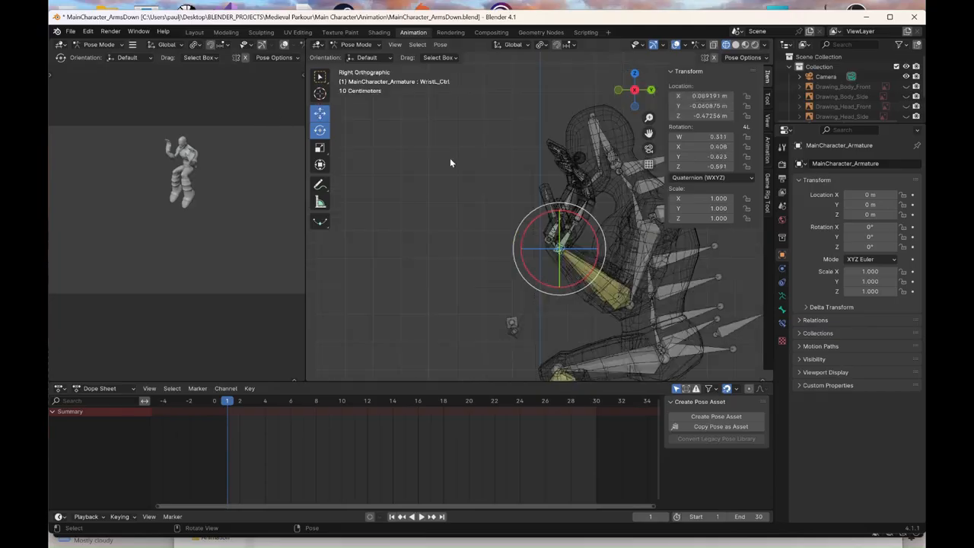
left_click_drag(559, 251, 548, 248)
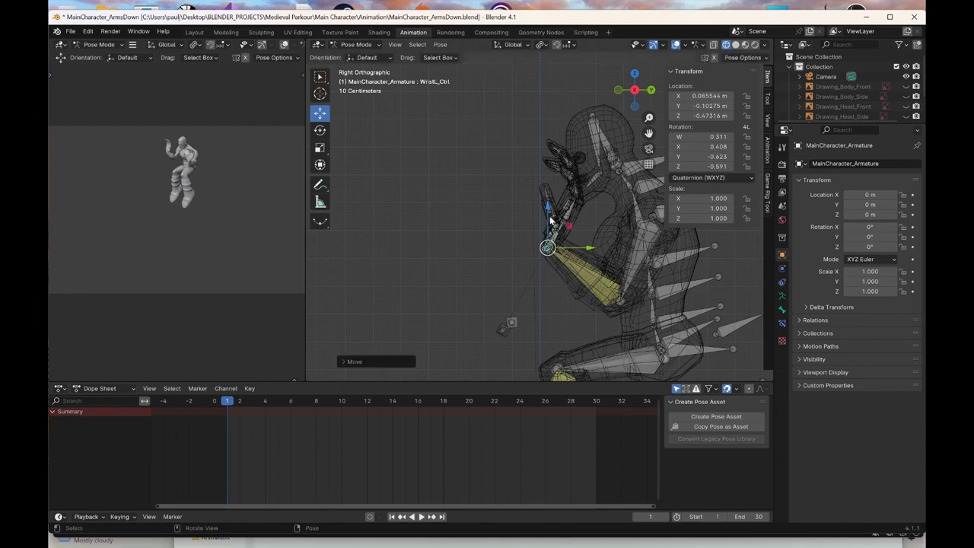
left_click_drag(548, 204, 533, 196)
Return the viewport to solid shading with the whole character in a perspective view
middle_click_drag(533, 196, 490, 197)
key("z")
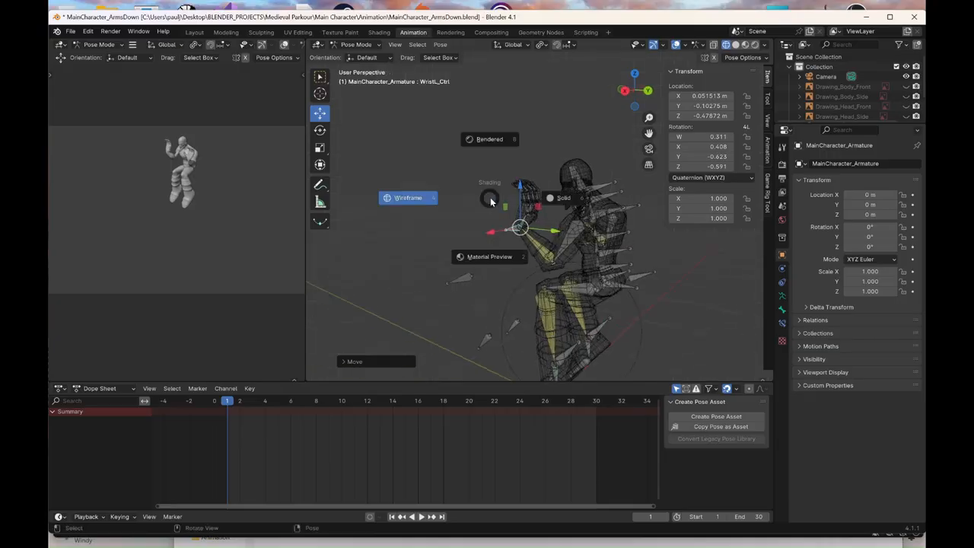
left_click(575, 190)
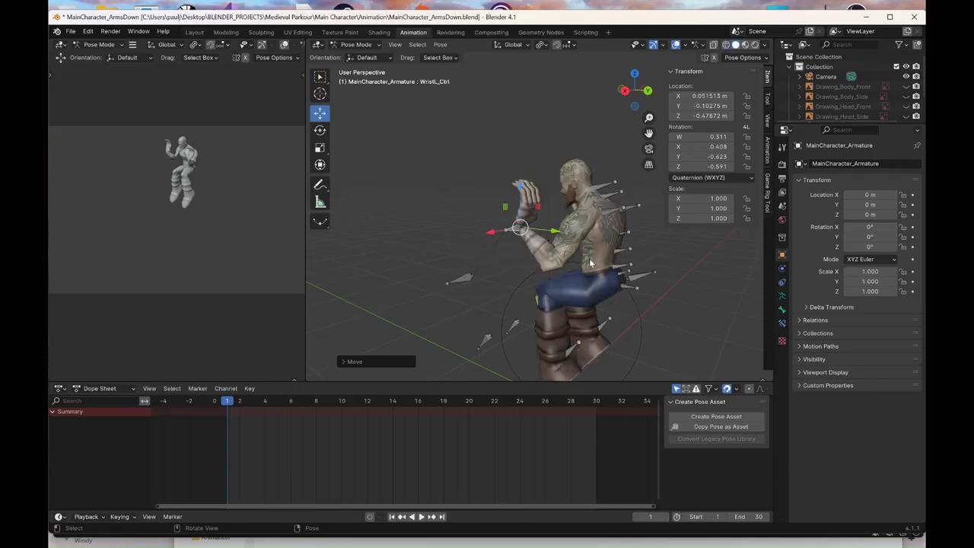
Rotate the hip-level Ctrl bone backward around X to bring the torso nearly upright
mouse_move(592, 266)
middle_mouse_down()
mouse_move(575, 247)
mouse_move(596, 251)
middle_mouse_up()
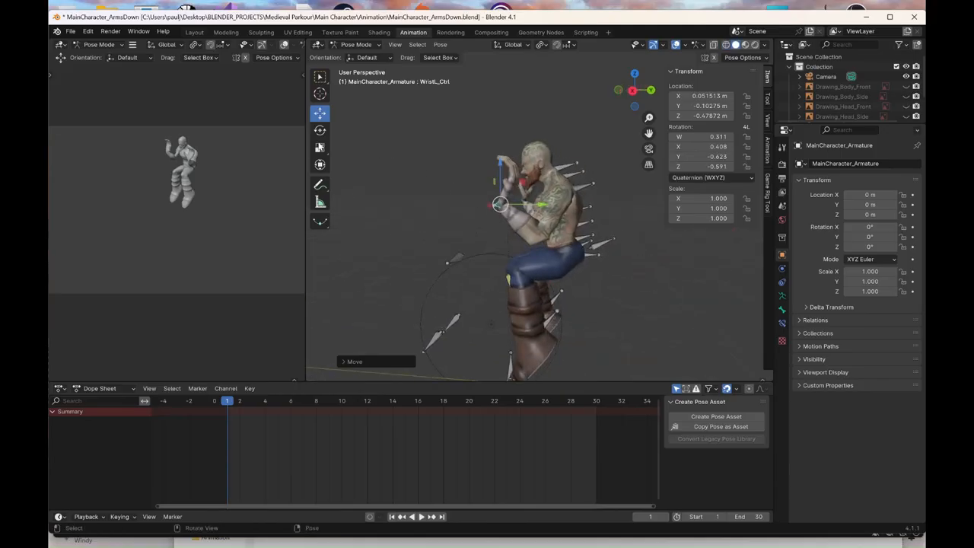
key("ctrl+z")
left_click(320, 130)
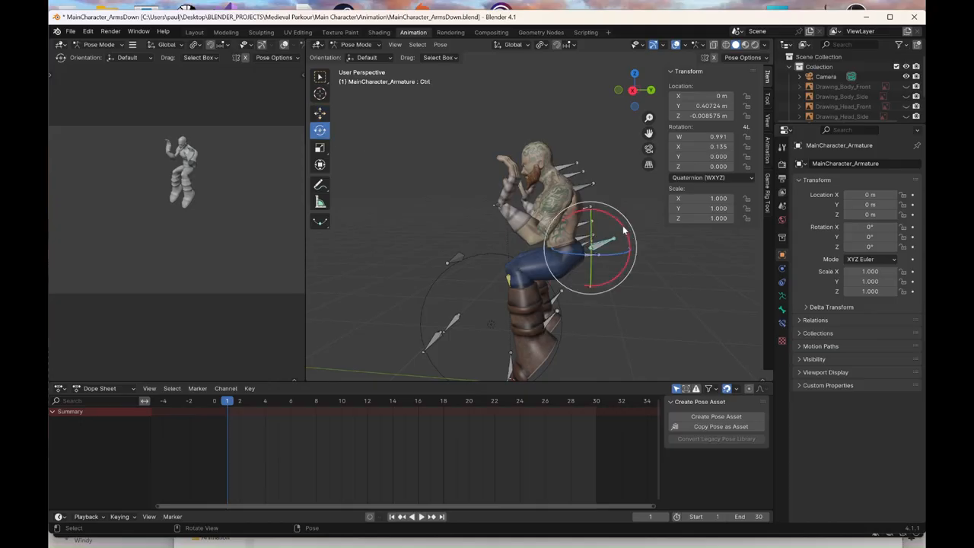
left_click_drag(623, 231, 588, 239)
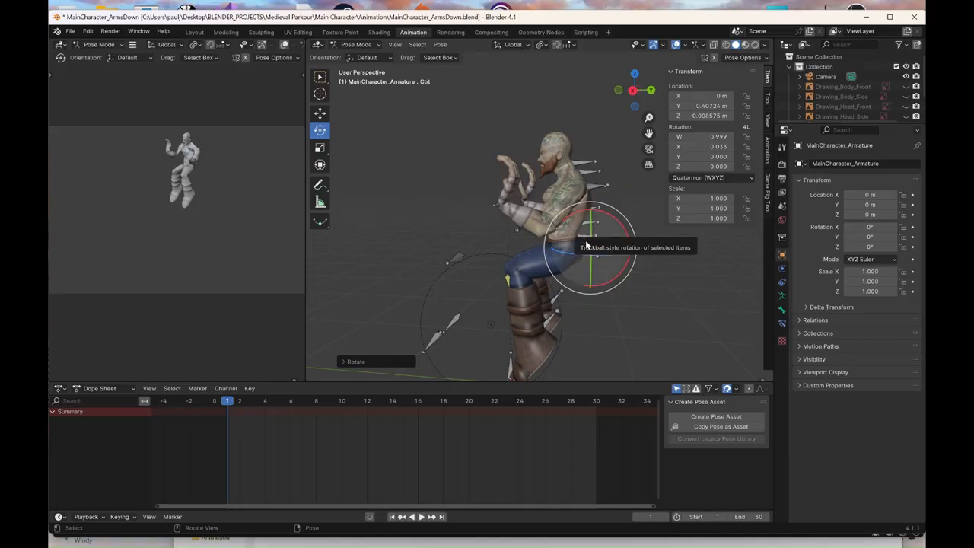
Rotate the four lower spine controls, SpineBase.001 through Spine2.001, together slightly forward around X to a quaternion X of 0.021
left_click(587, 248)
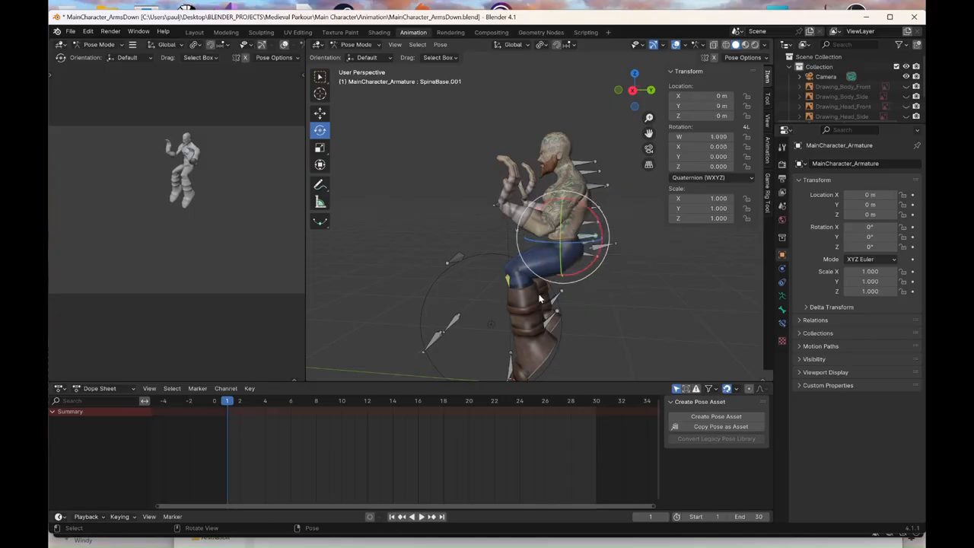
left_click(592, 225)
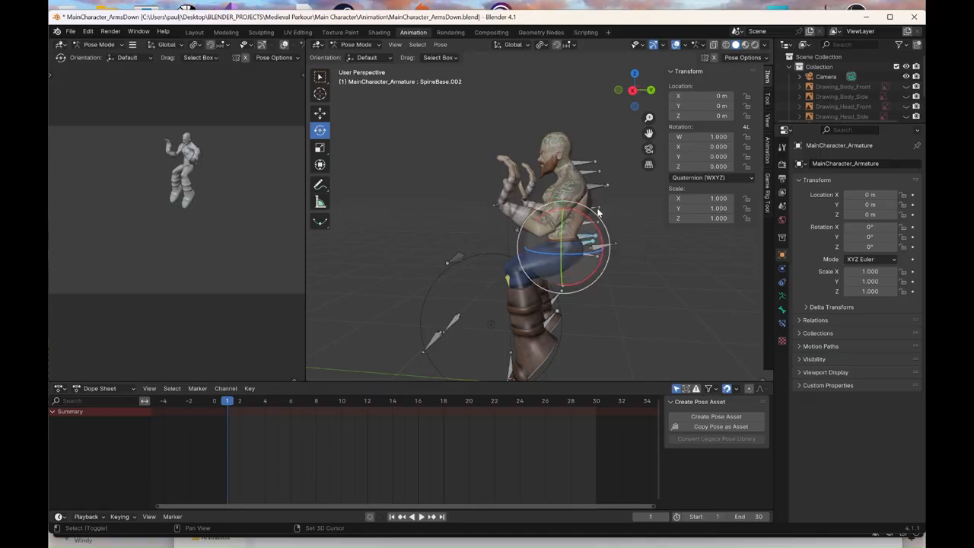
left_click(598, 213)
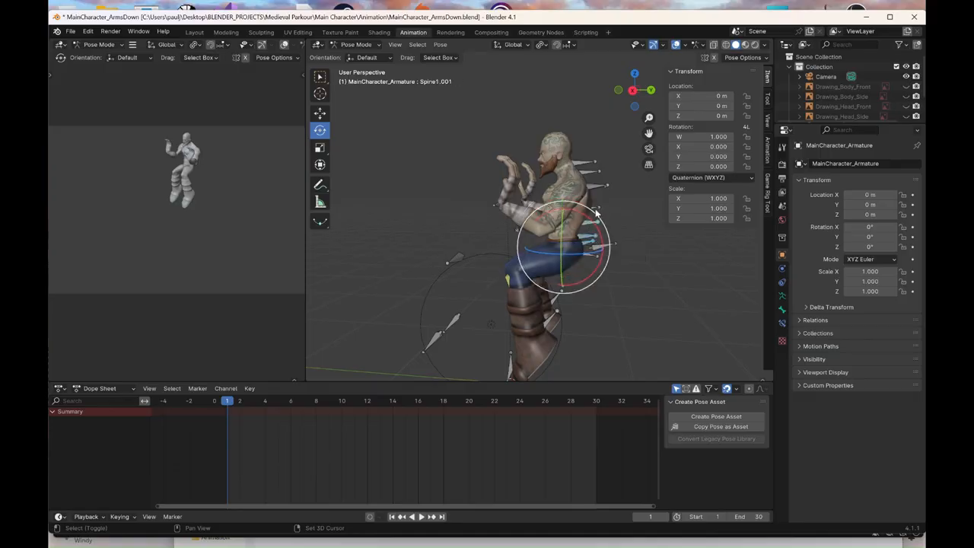
left_click(600, 234)
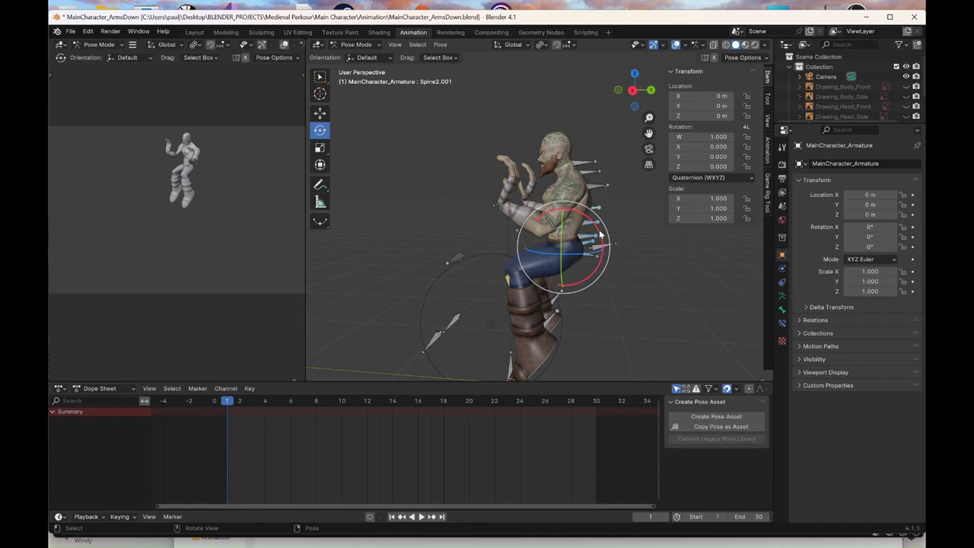
left_click_drag(592, 220, 632, 121)
key("ctrl+z")
left_click(633, 90)
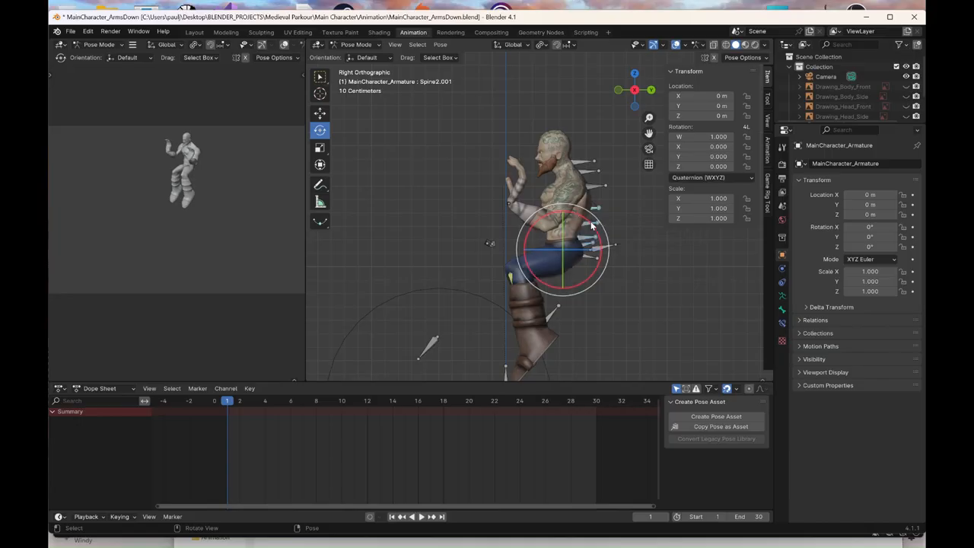
mouse_move(592, 225)
left_mouse_down()
mouse_move(596, 233)
mouse_move(591, 222)
left_mouse_up()
Move both wrist controls straight up along Z so that the hands are raised above the head
middle_click_drag(592, 222, 513, 280)
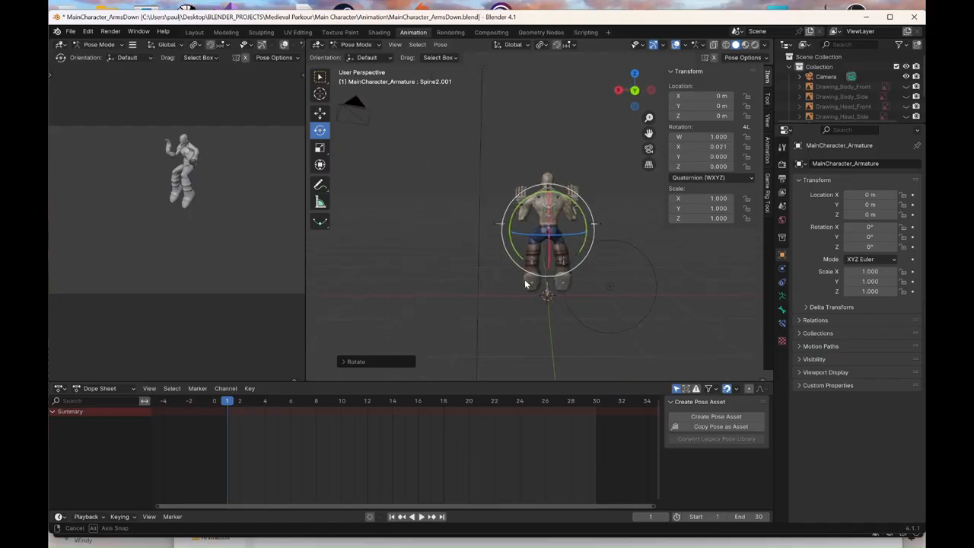
scroll(648, 311, "up", 5)
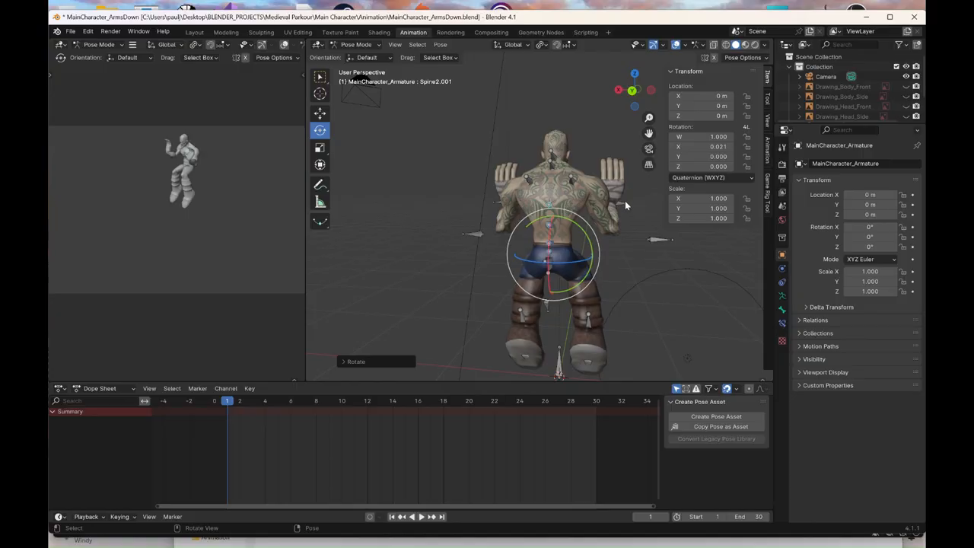
left_click_drag(625, 200, 632, 209)
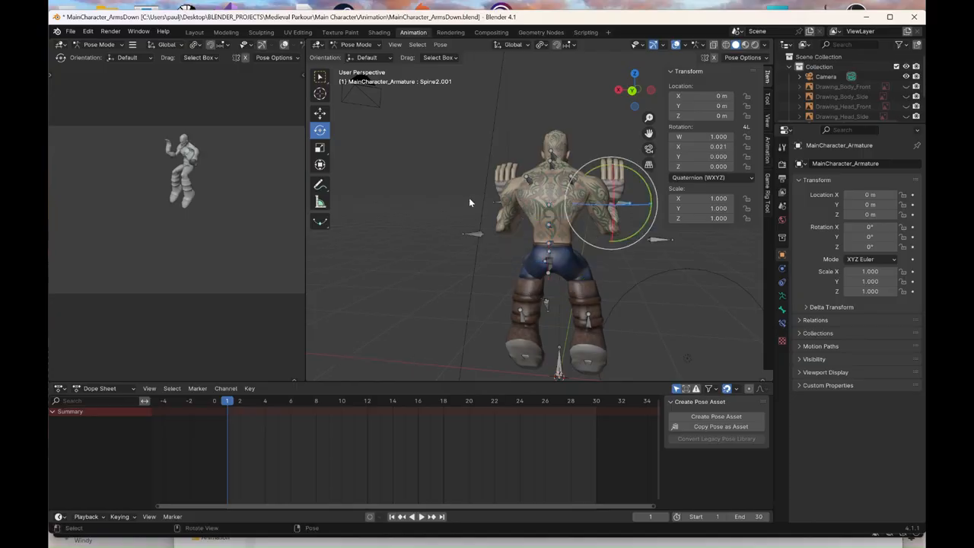
left_click_drag(478, 194, 494, 207, "shift")
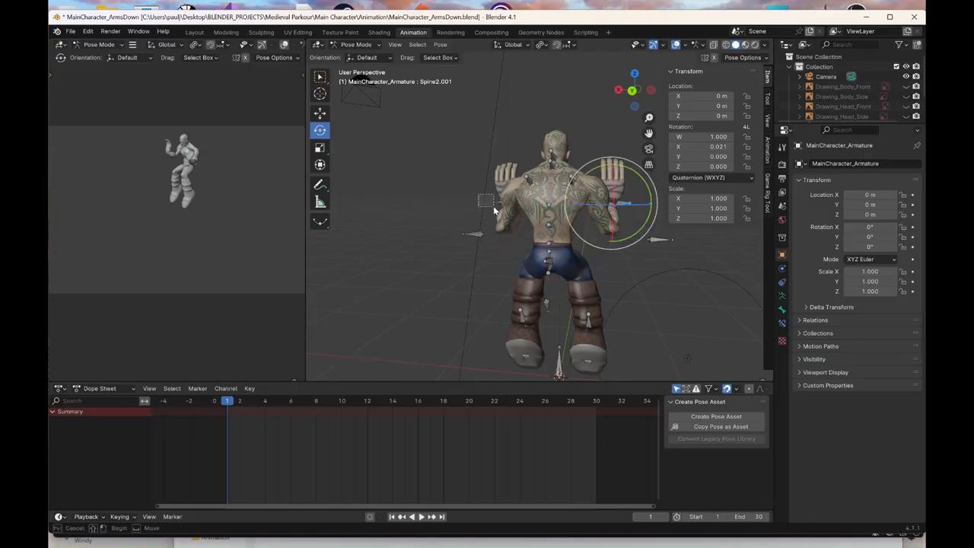
left_click(320, 112)
left_click_drag(559, 160, 558, 109)
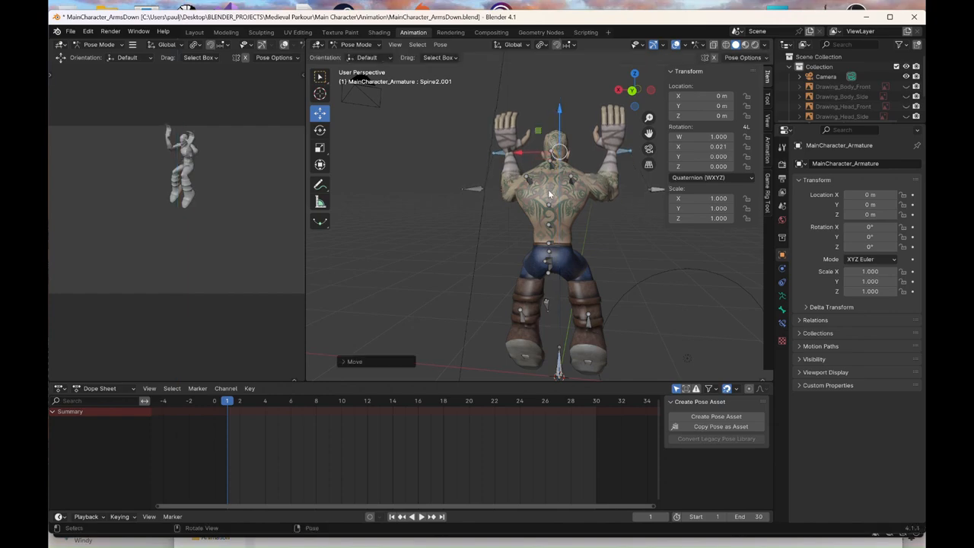
Select all of the armature's bones in wireframe shading and insert a keyframe for the whole pose on frame 1
scroll(581, 227, "down", 3)
mouse_move(581, 227)
middle_mouse_down()
mouse_move(673, 224)
mouse_move(539, 226)
middle_mouse_up()
key("z")
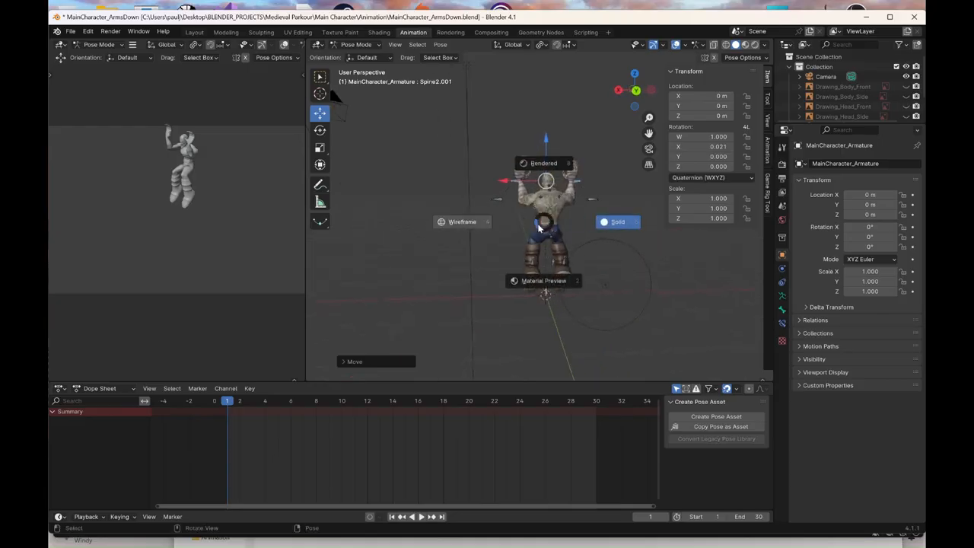
left_click(480, 220)
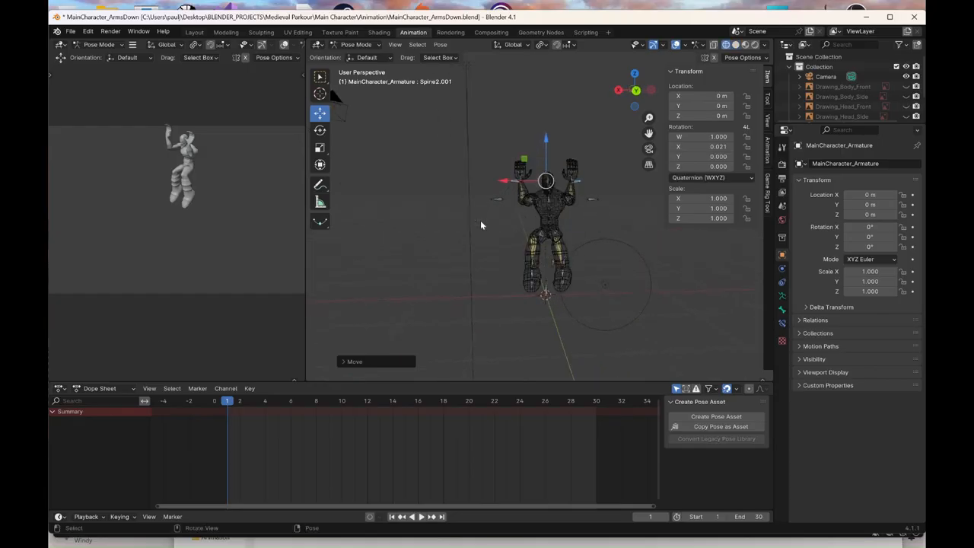
left_click_drag(473, 139, 624, 281)
right_click(624, 282)
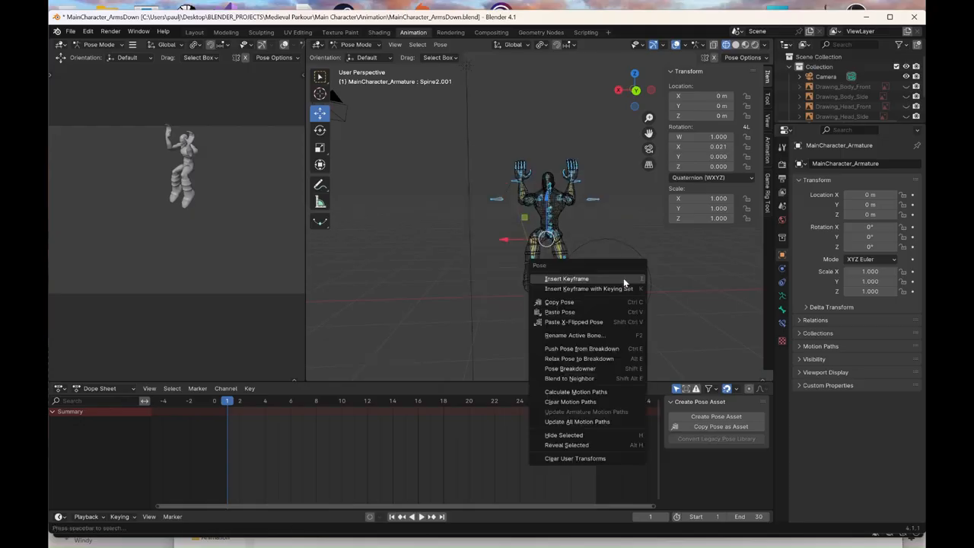
left_click(623, 278)
Keyframe only the hip-level Ctrl bone on frame 30, with the right view back in solid shading
scroll(570, 278, "up", 3)
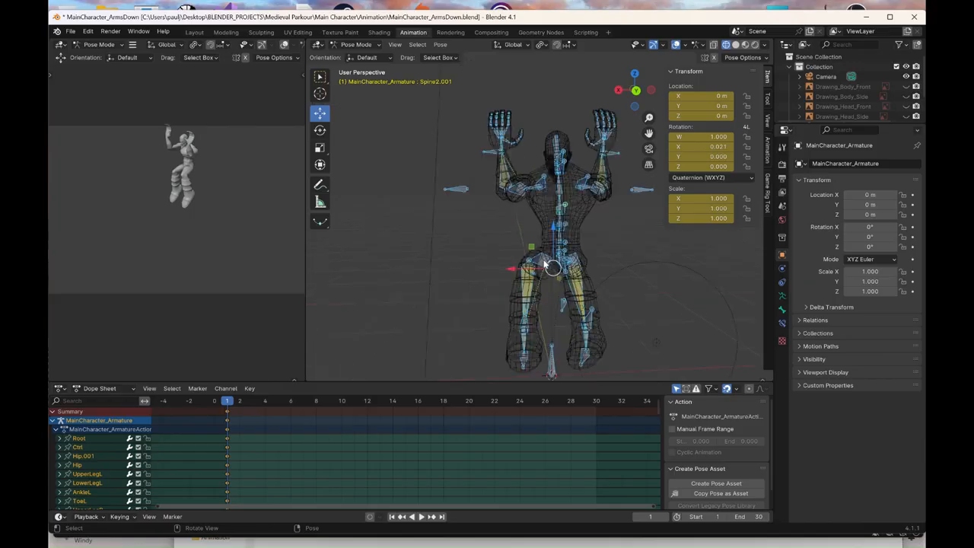
middle_click_drag(570, 277, 605, 270)
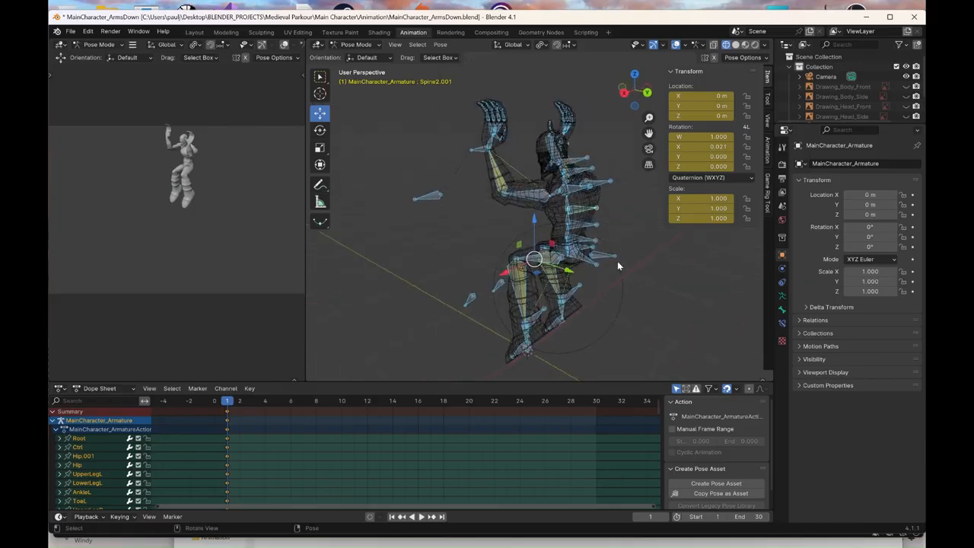
left_click_drag(619, 264, 619, 264)
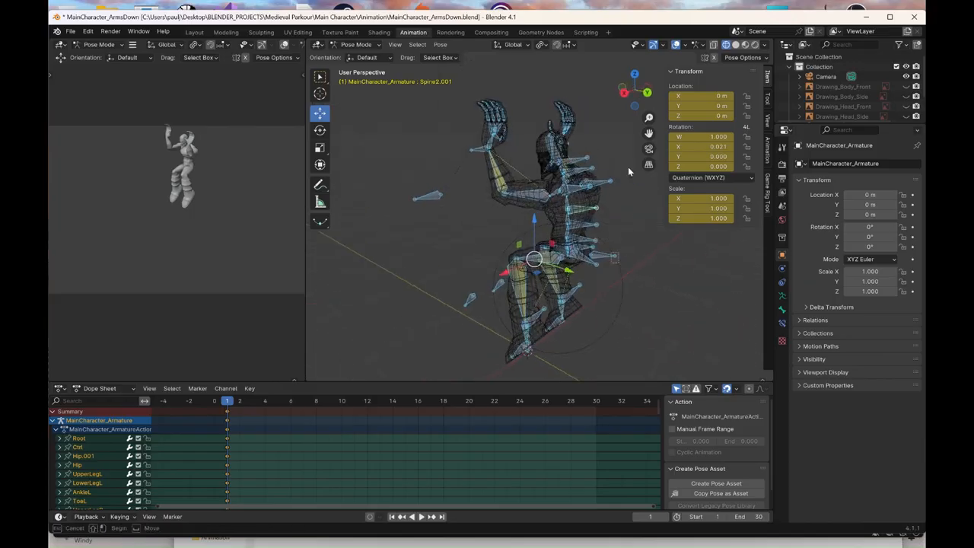
left_click(624, 93)
key("z")
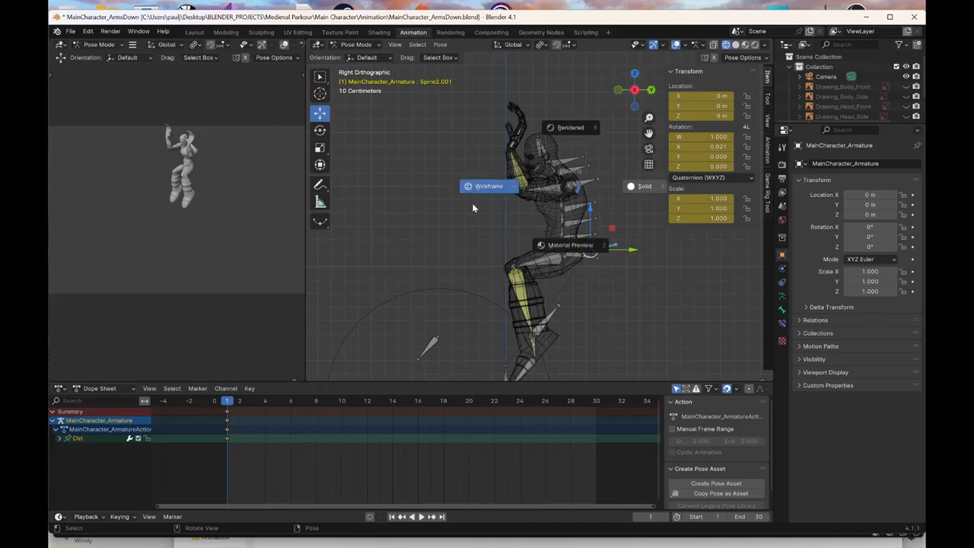
key("2")
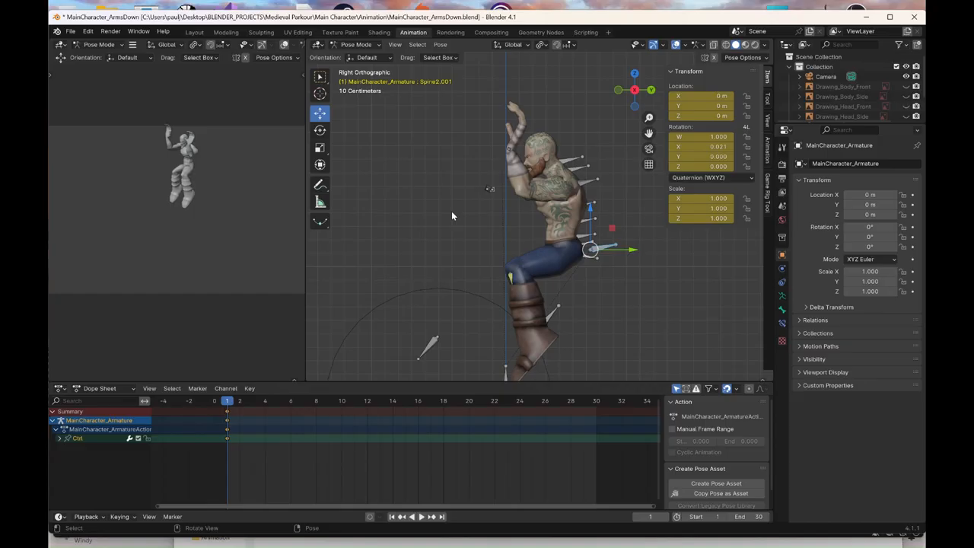
left_click(597, 401)
right_click(572, 312)
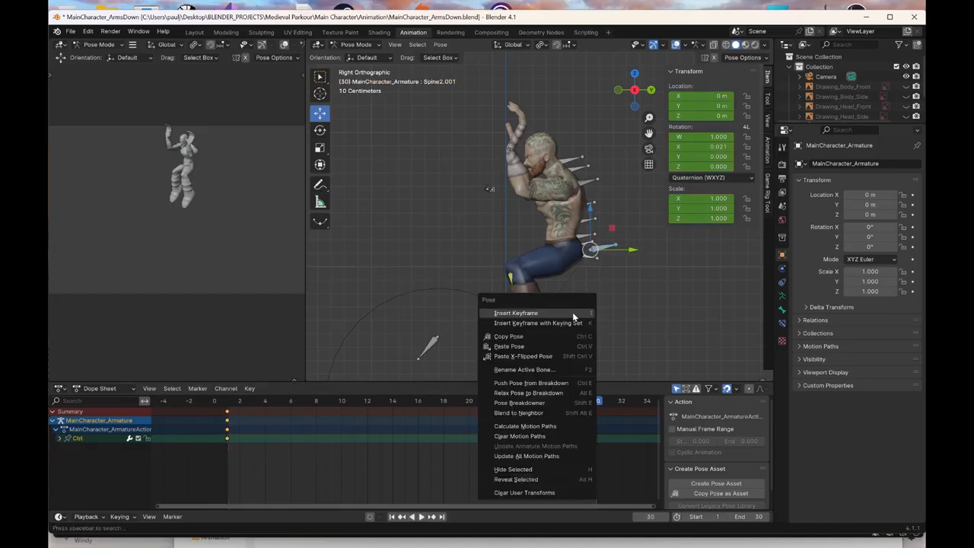
left_click(572, 312)
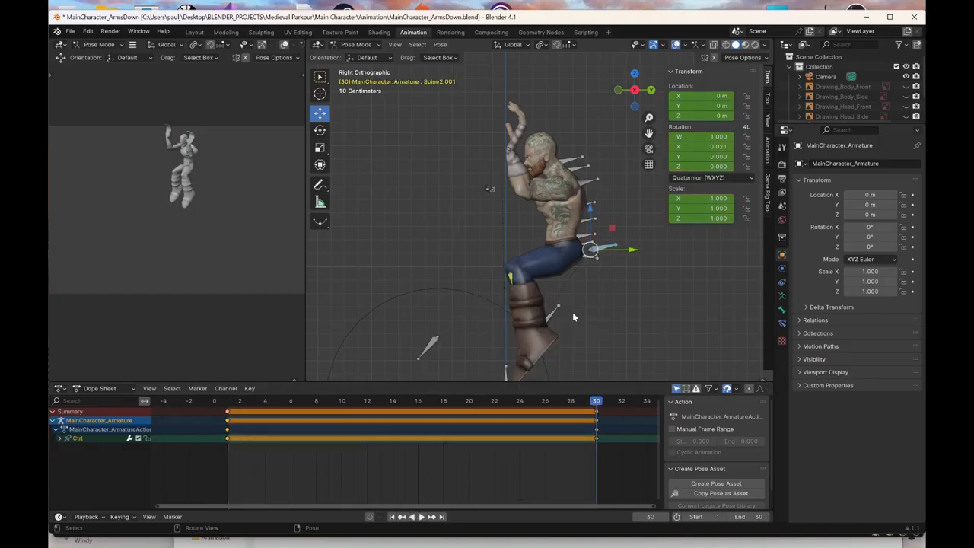
On frame 15, move the hip-level Ctrl bone slightly down and backward along Y, and keyframe it
left_click(409, 405)
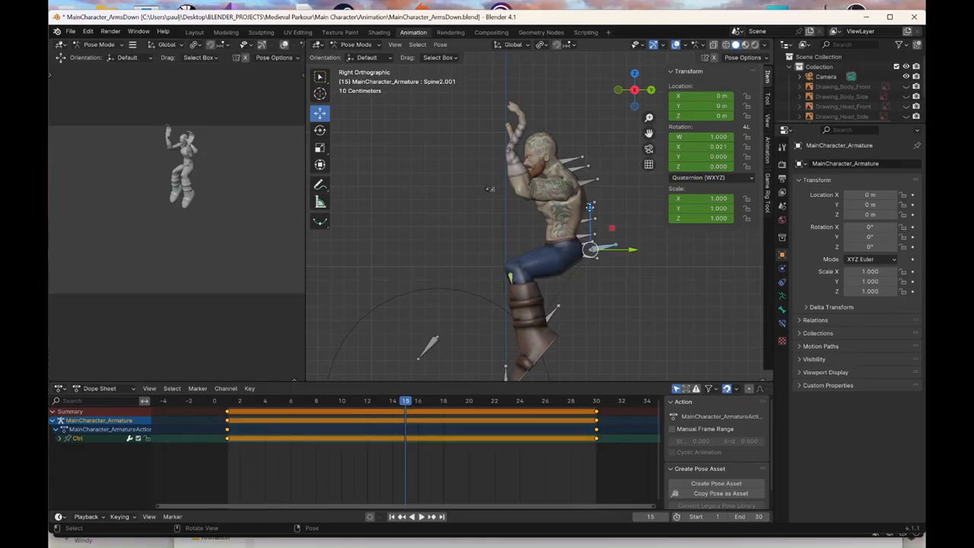
left_click_drag(590, 207, 590, 207)
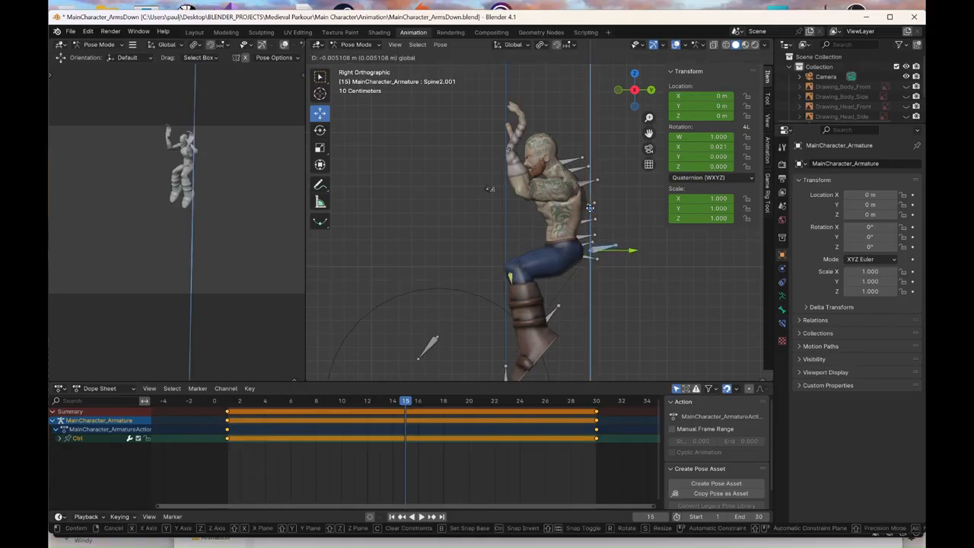
left_click_drag(590, 208, 591, 216)
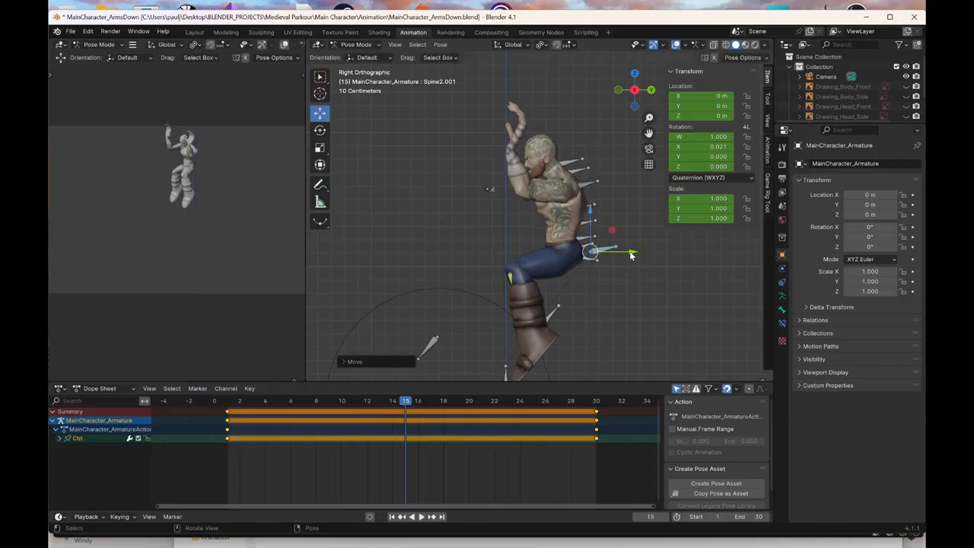
left_click_drag(631, 256, 634, 255)
right_click(635, 256)
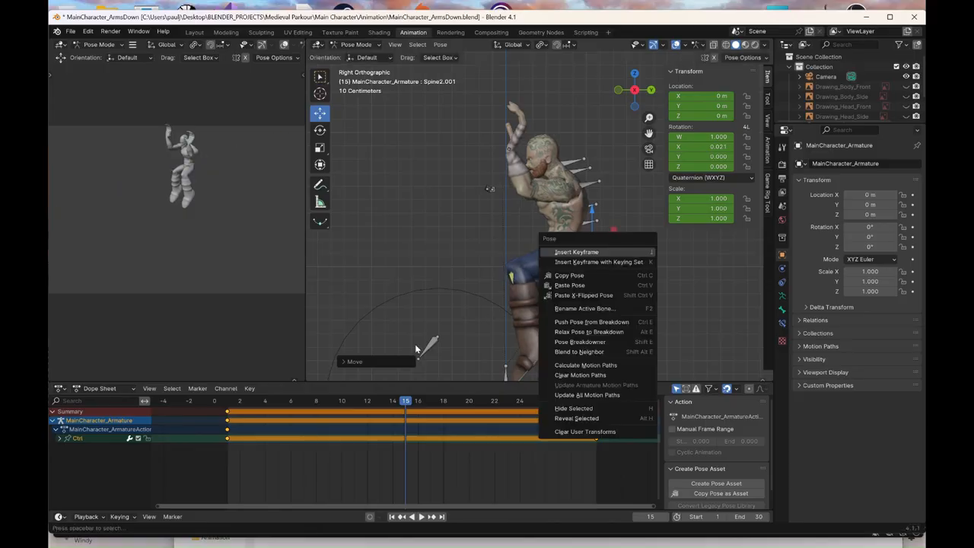
left_click(634, 252)
On frame 8, shift the Ctrl bone about 0.02 m along negative X in the back view and keyframe it
left_click(316, 401)
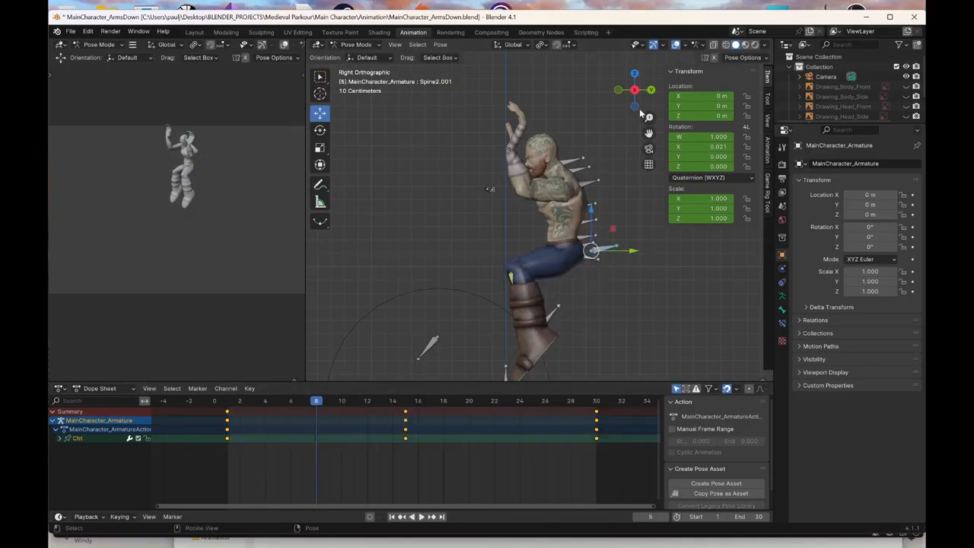
left_click_drag(635, 90, 604, 138)
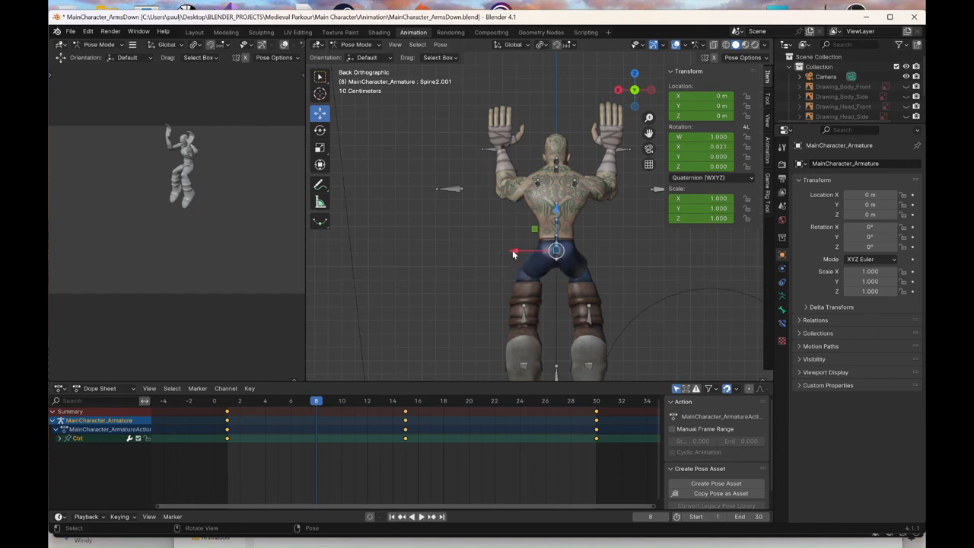
left_click_drag(514, 251, 518, 251)
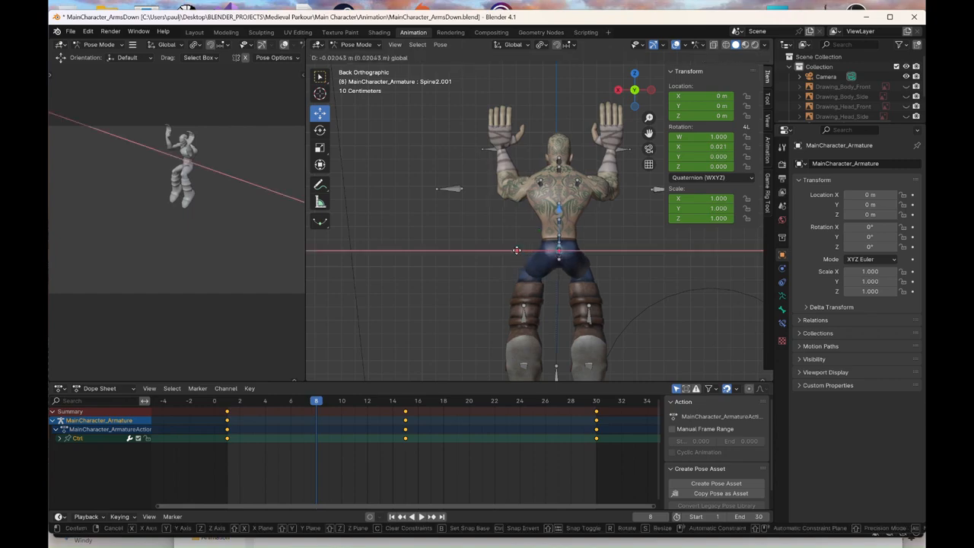
right_click(517, 253)
left_click(518, 252)
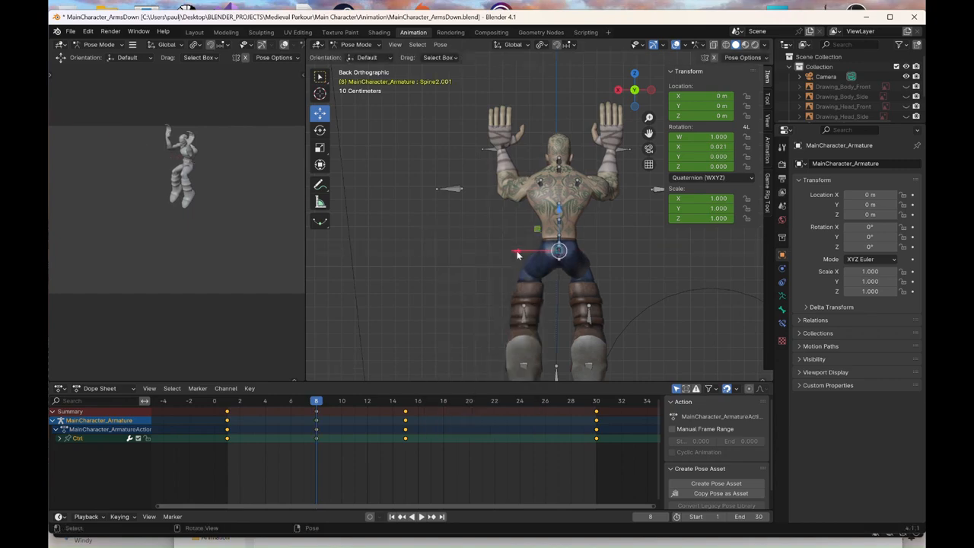
On frame 22, shift the Ctrl bone slightly along positive X in the back view and keyframe it
left_click(494, 400)
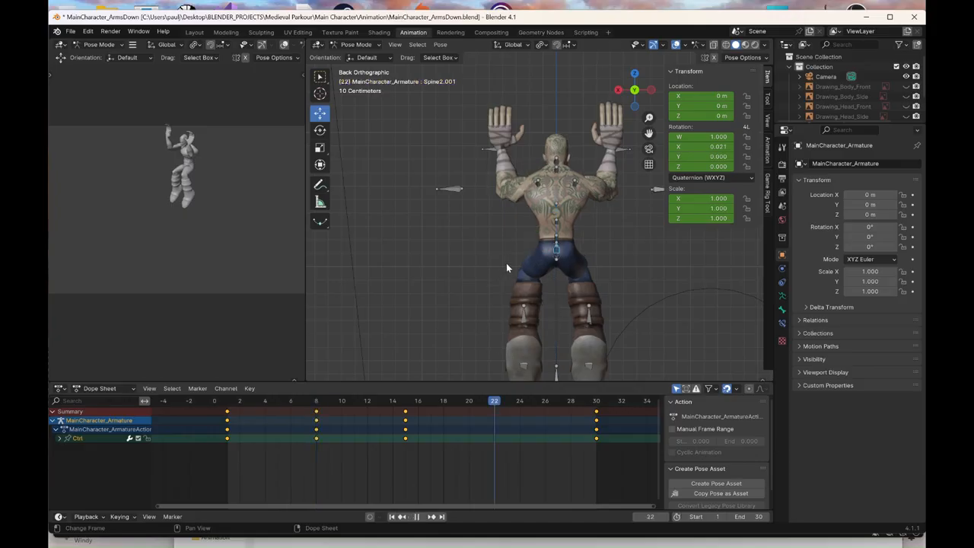
key("g")
key("x")
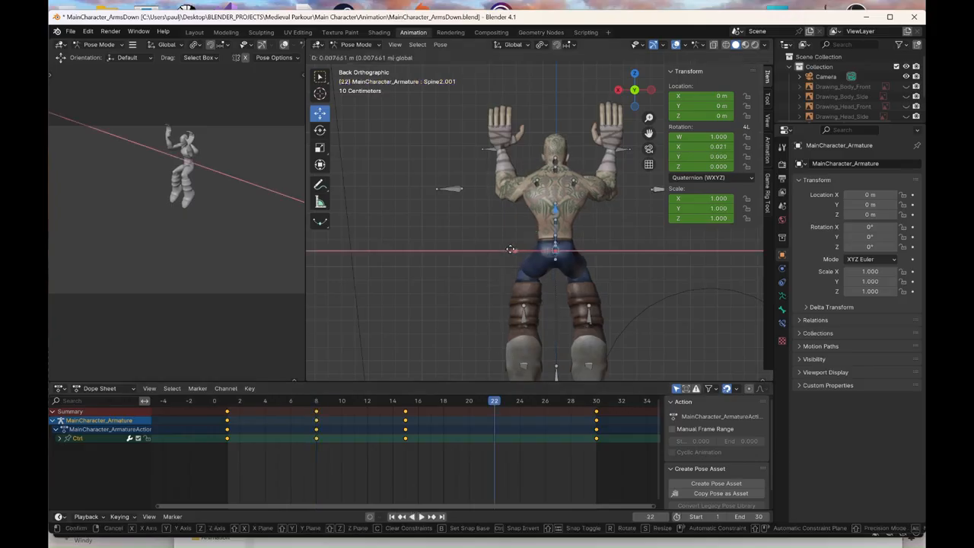
left_click_drag(511, 252, 510, 252)
right_click(511, 252)
left_click(511, 251)
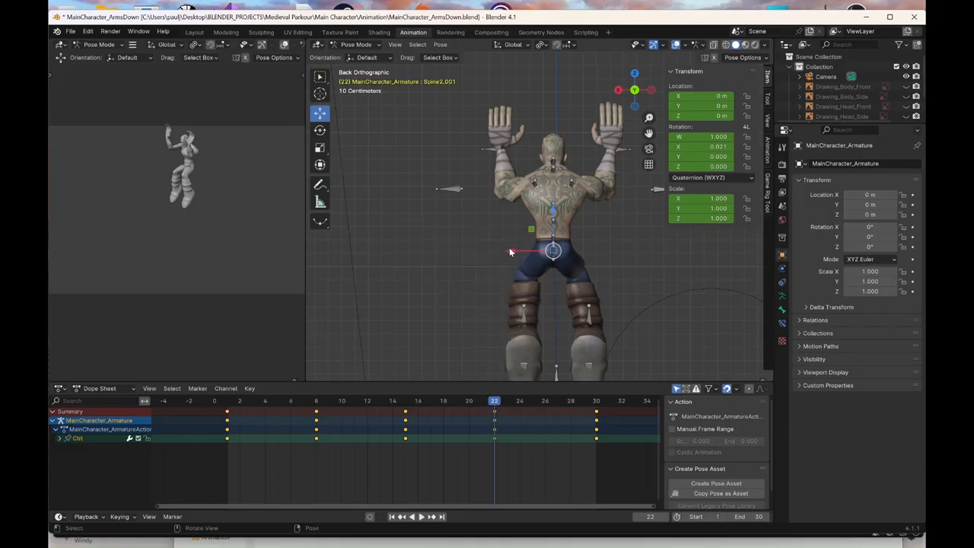
Play back the Ctrl bone animation from a rear three-quarter view, then stop it and go to frame 30
scroll(438, 267, "down", 4)
middle_click_drag(458, 274, 542, 280)
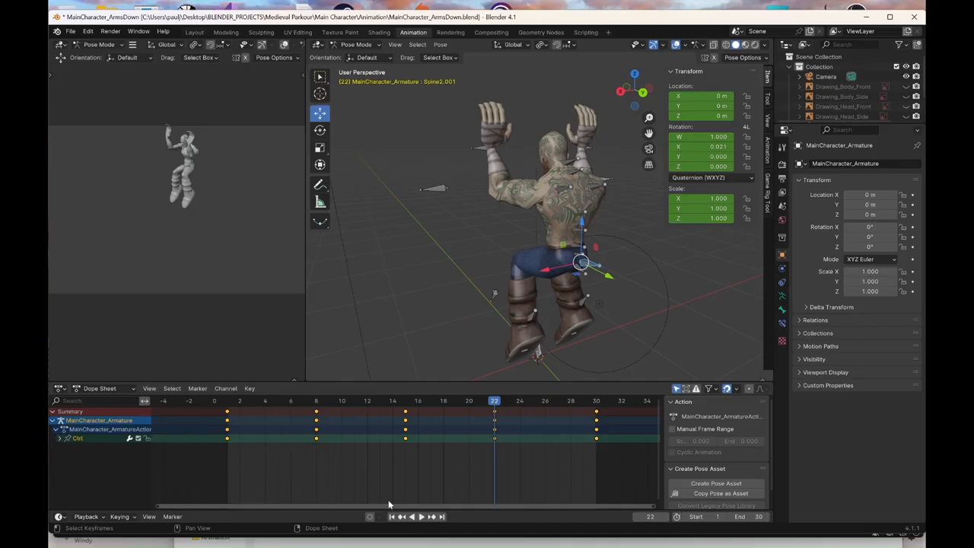
left_click(422, 518)
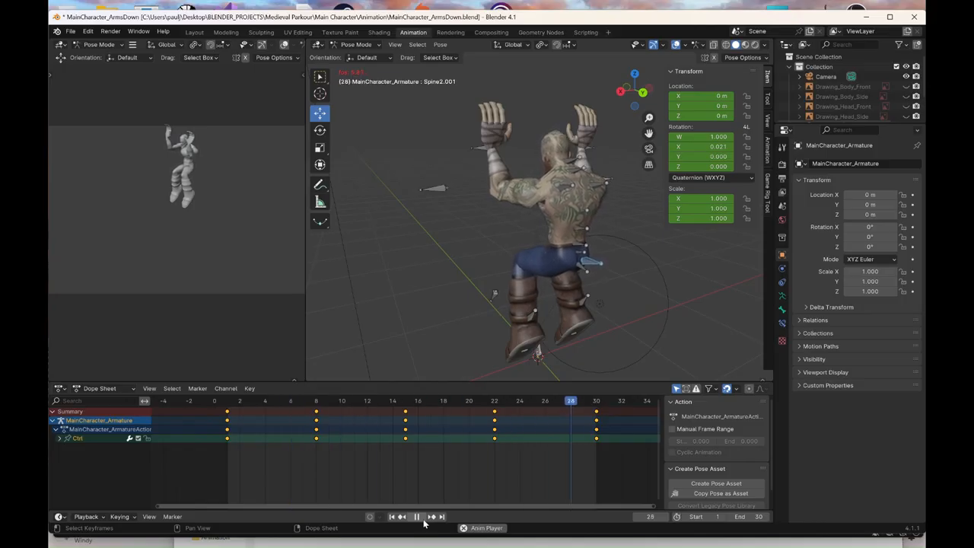
left_click(418, 517)
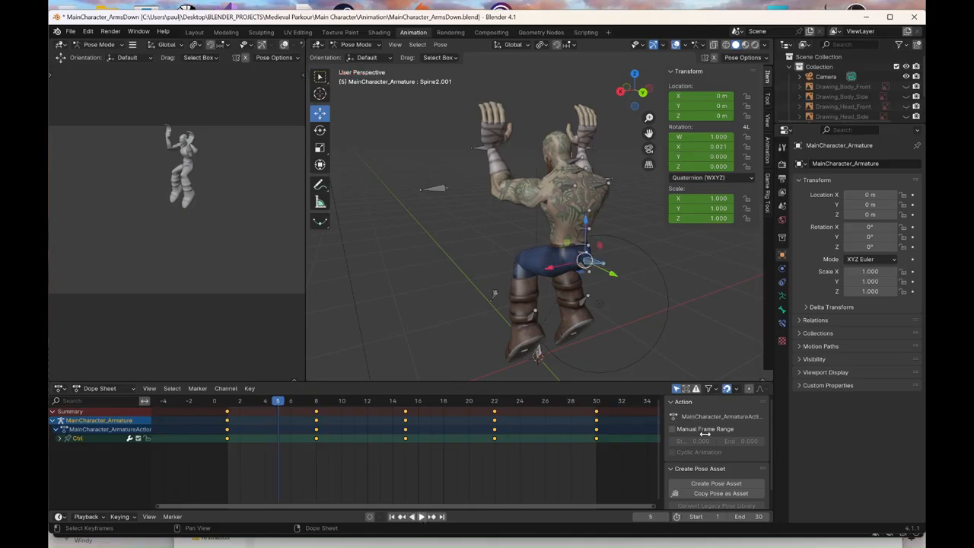
left_click(597, 402)
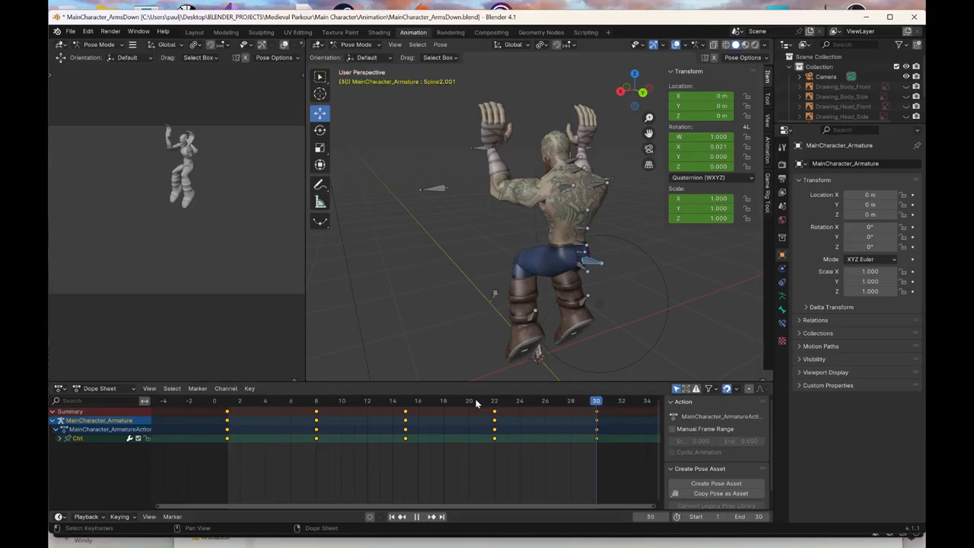
Return to frame 1 and, in the Layout workspace, select MainCharacter_Armature together with its Beard, Body, EyeL, EyeR and Teeth meshes
left_click(229, 407)
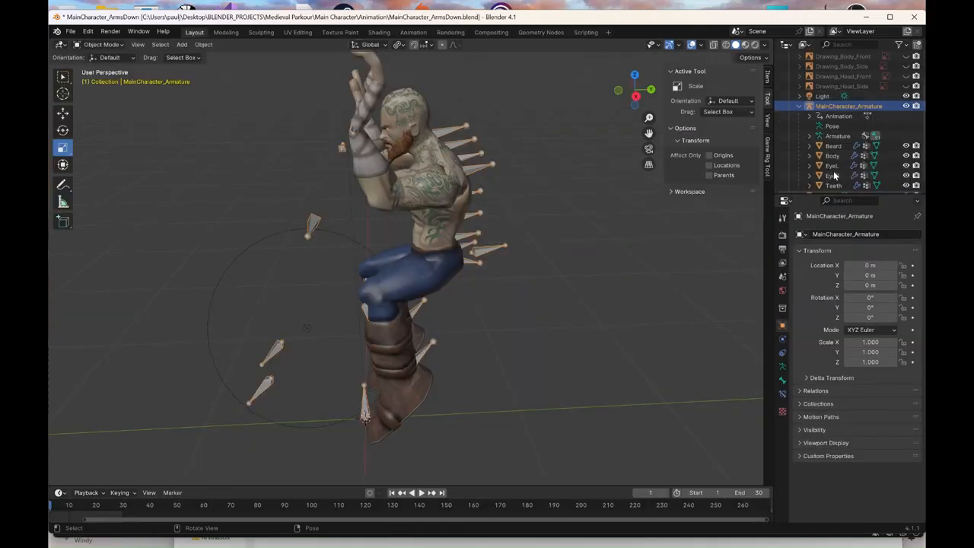
left_click(841, 145)
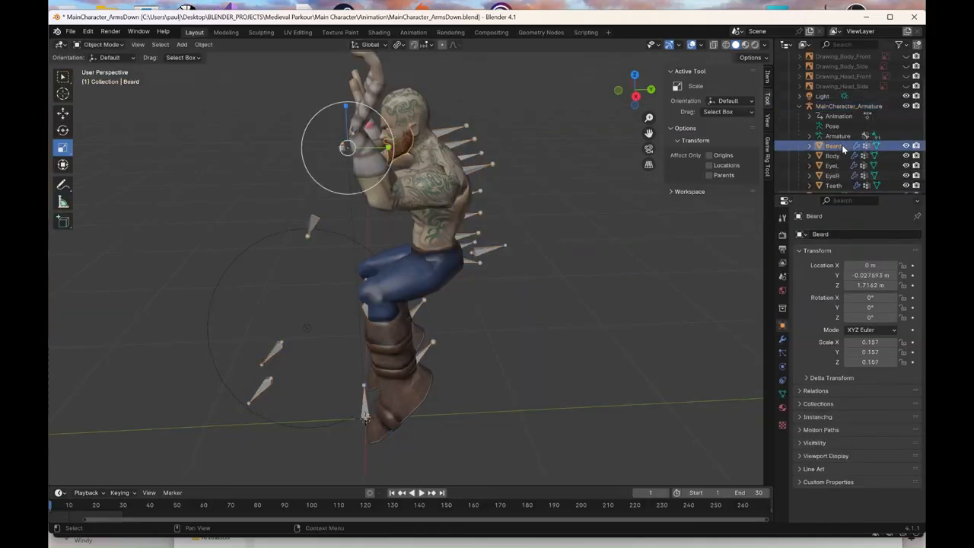
scroll(842, 145, "down", 1)
left_click(836, 174, "shift")
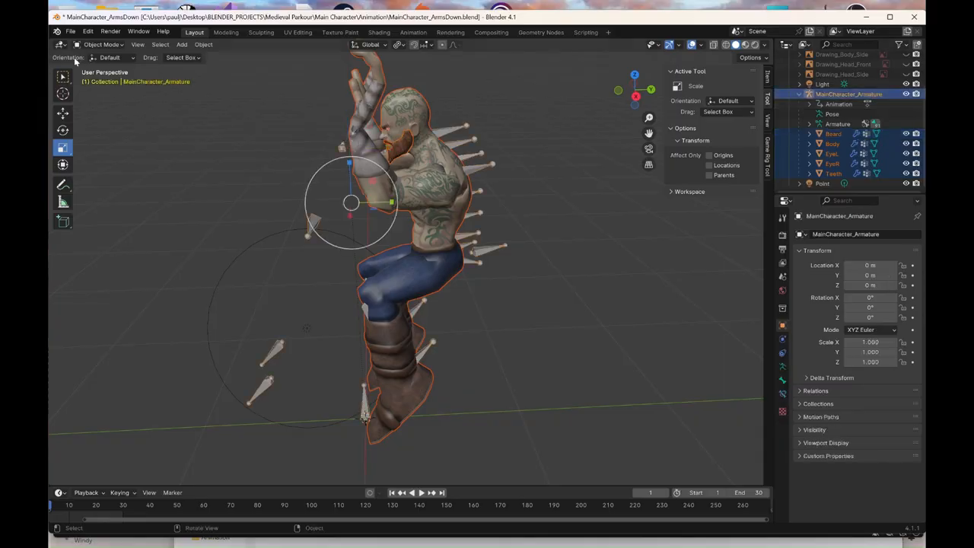
Set up an FBX export limited to selected objects in the active collection, with Armature and Mesh types and custom properties included
left_click(70, 32)
mouse_move(119, 183)
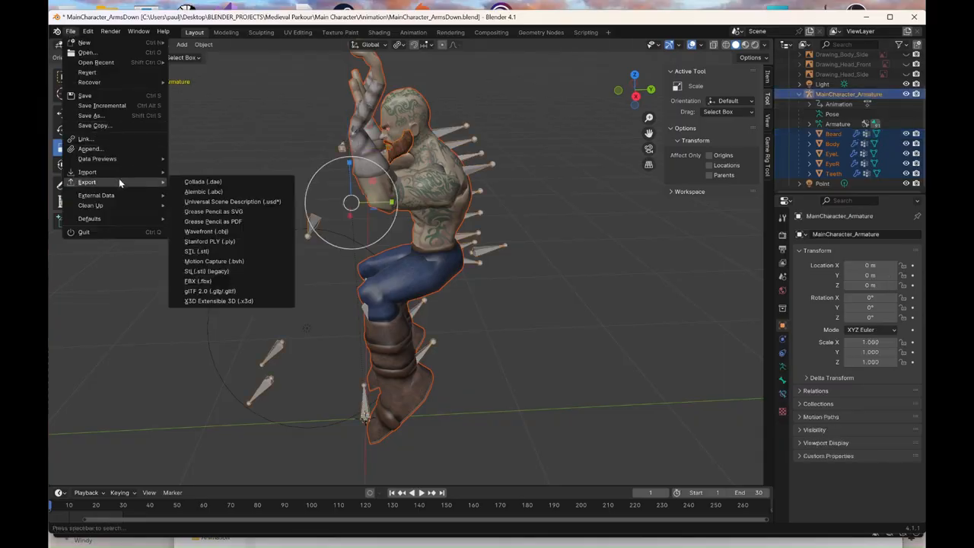
left_click(216, 281)
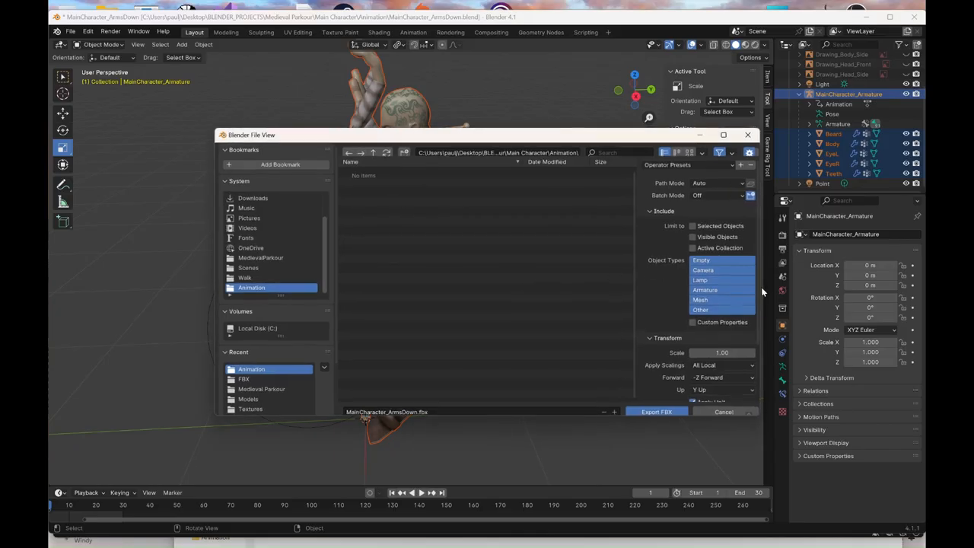
left_click(727, 305)
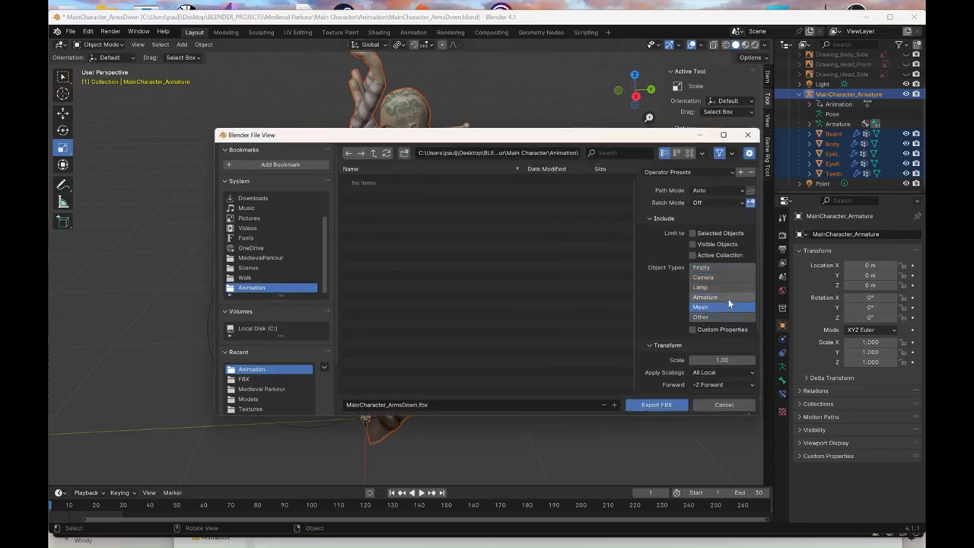
left_click(726, 255)
left_click(725, 235)
scroll(722, 346, "down", 4)
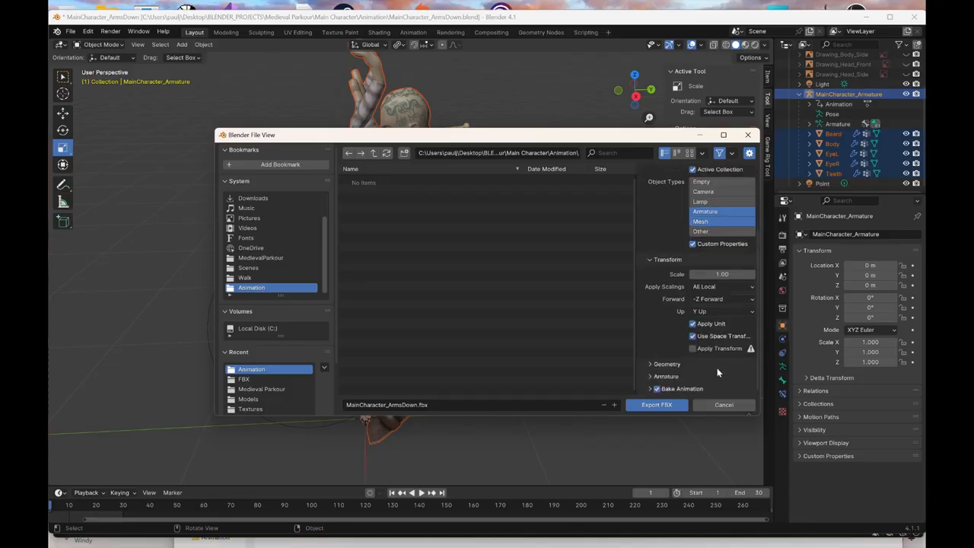
Enable Apply Transform and Only Deform Bones for the FBX export, and disable Add Leaf Bones
left_click(675, 376)
scroll(700, 370, "down", 3)
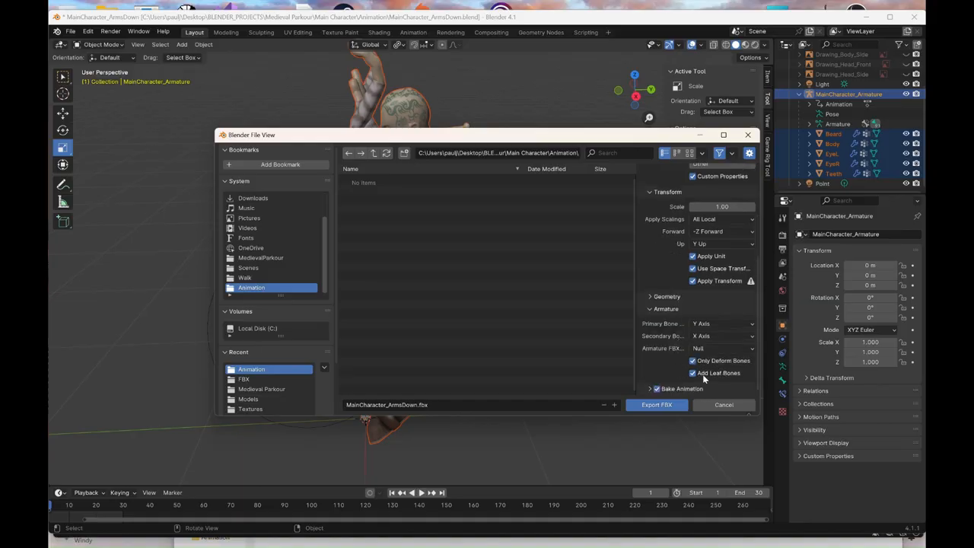
left_click(702, 376)
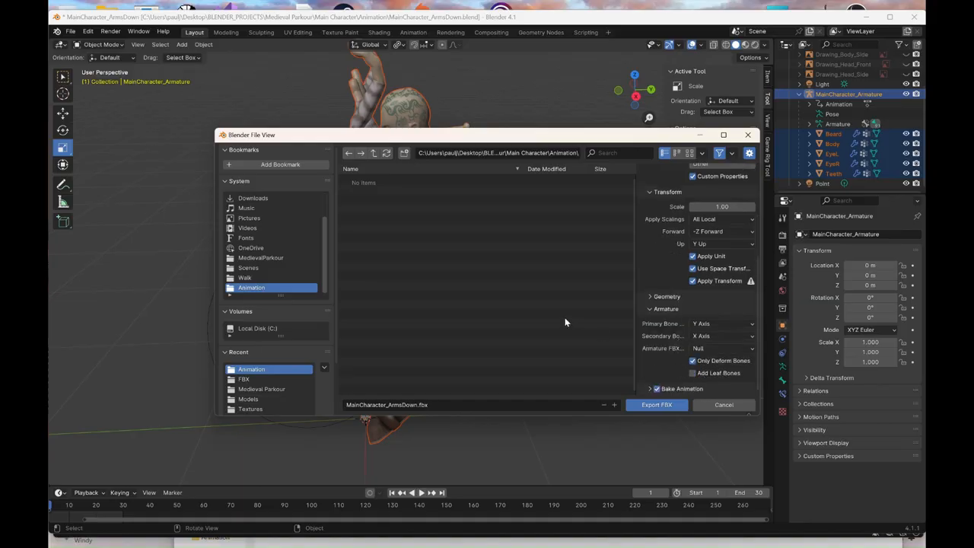
Export the file into the Main Character FBX folder as MainCharacter_ScaleWall_Idle.fbx
left_click(373, 153)
double_click(372, 199)
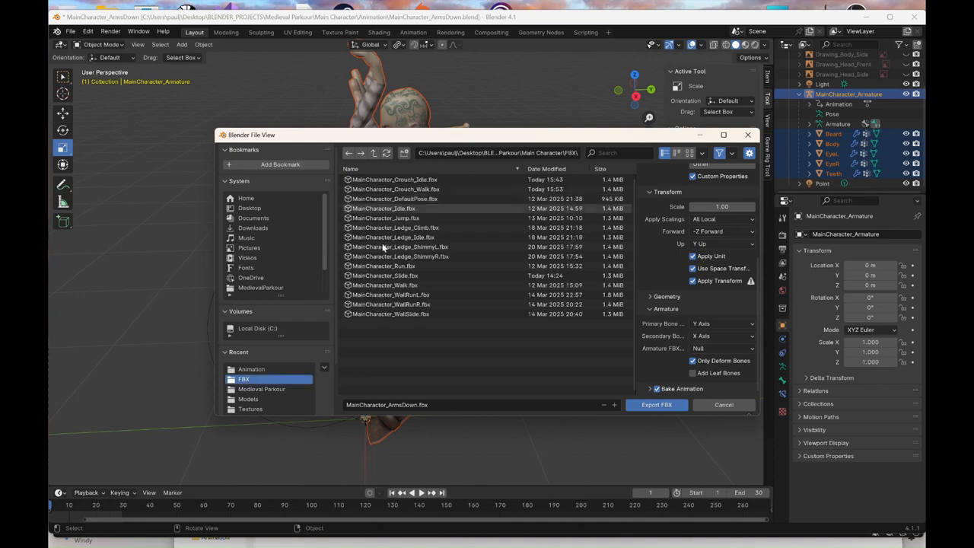
left_click(419, 406)
left_click(418, 406)
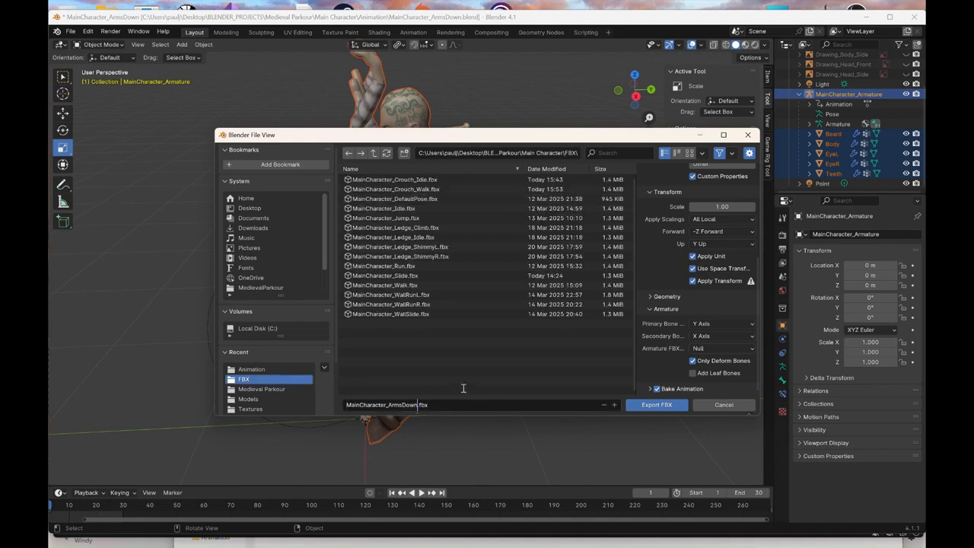
key("BackSpace")
key("BackSpace")
key("BackSpace")
key("BackSpace")
key("BackSpace")
key("BackSpace")
key("BackSpace")
key("BackSpace")
type("ScaleWall_Idle")
left_click(657, 404)
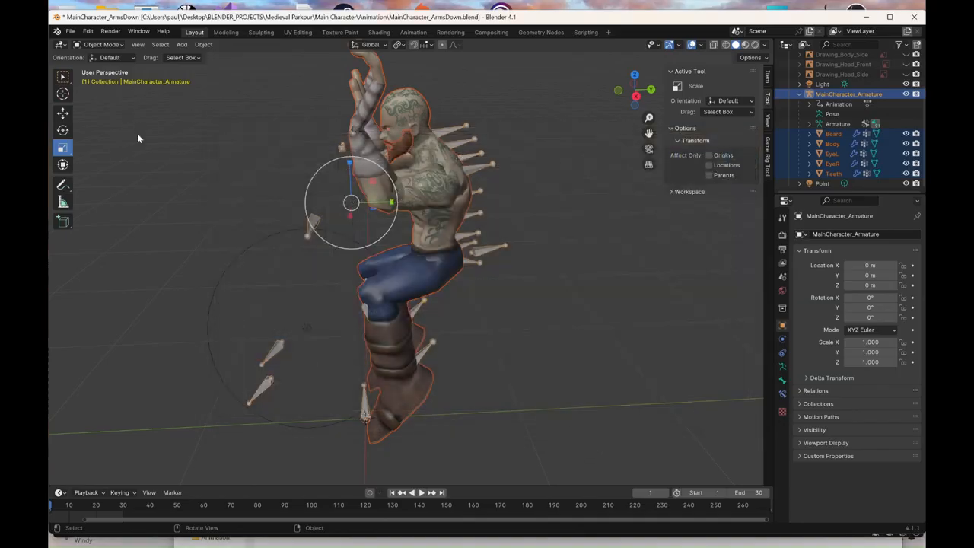
Save the project as a new file named MainCharacter_ScaleWall_Idle.blend in the Animation folder
left_click(70, 31)
left_click(90, 115)
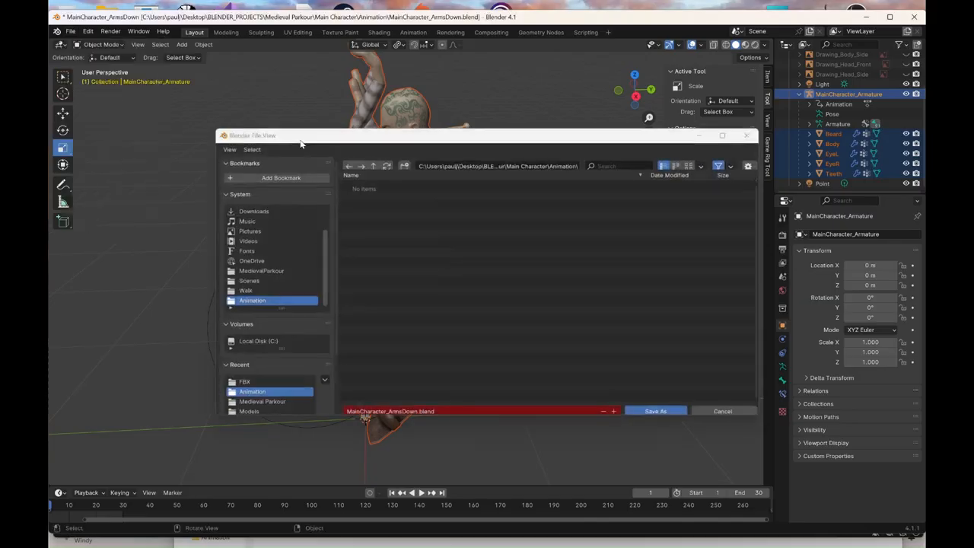
left_click(373, 153)
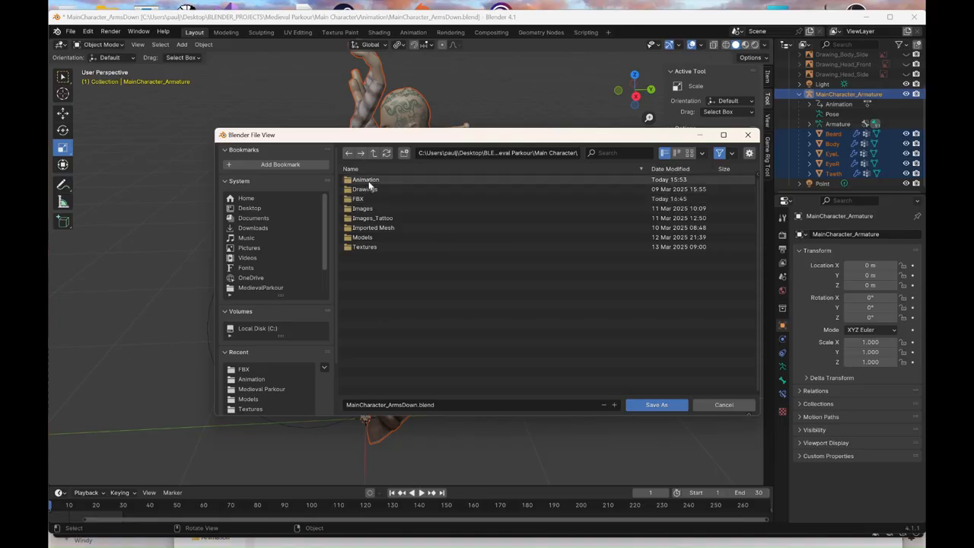
left_click(364, 180)
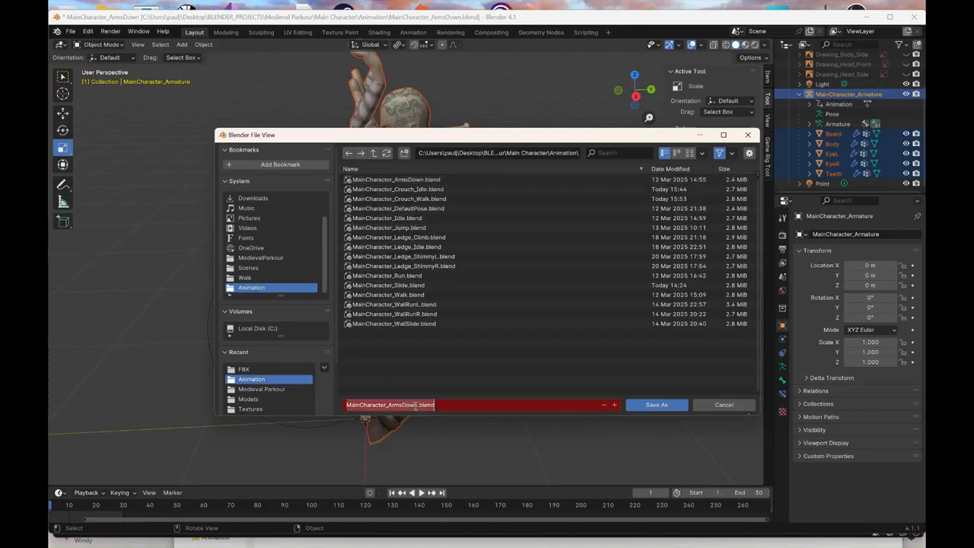
key("BackSpace")
key("BackSpace")
key("BackSpace")
key("BackSpace")
key("BackSpace")
key("BackSpace")
key("BackSpace")
key("BackSpace")
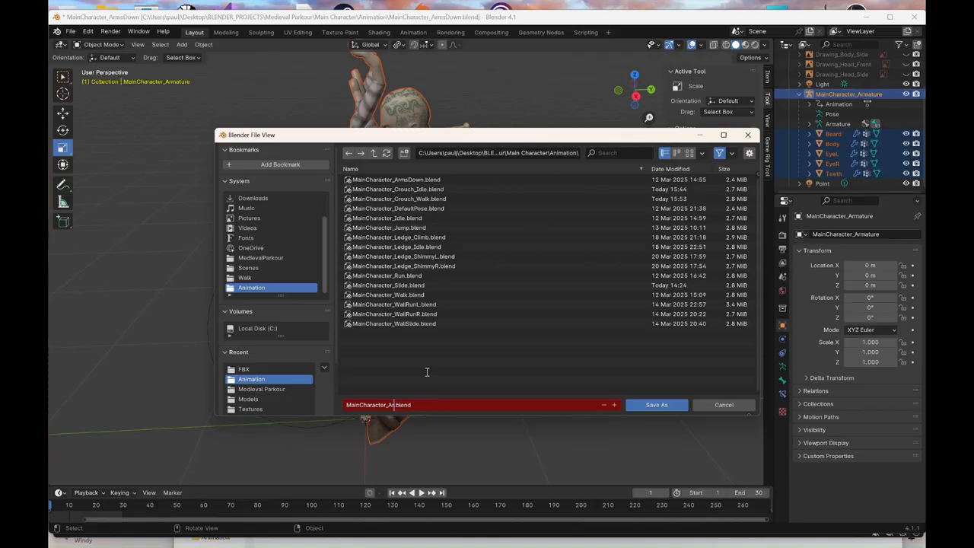
type("ScaleWall_Idle")
left_click(651, 405)
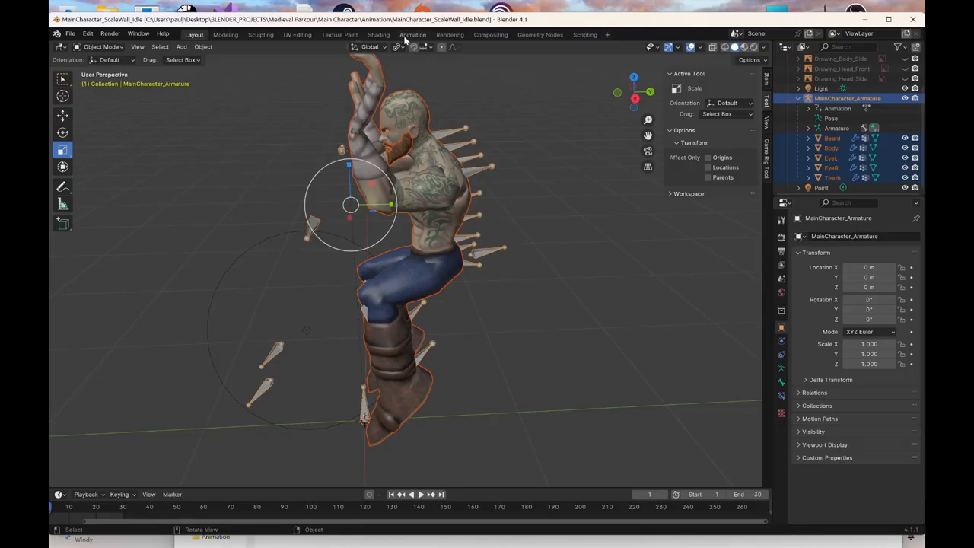
In the Animation workspace, select all bones in wireframe shading and delete every keyframe from frame 8 to frame 30
left_click(406, 36)
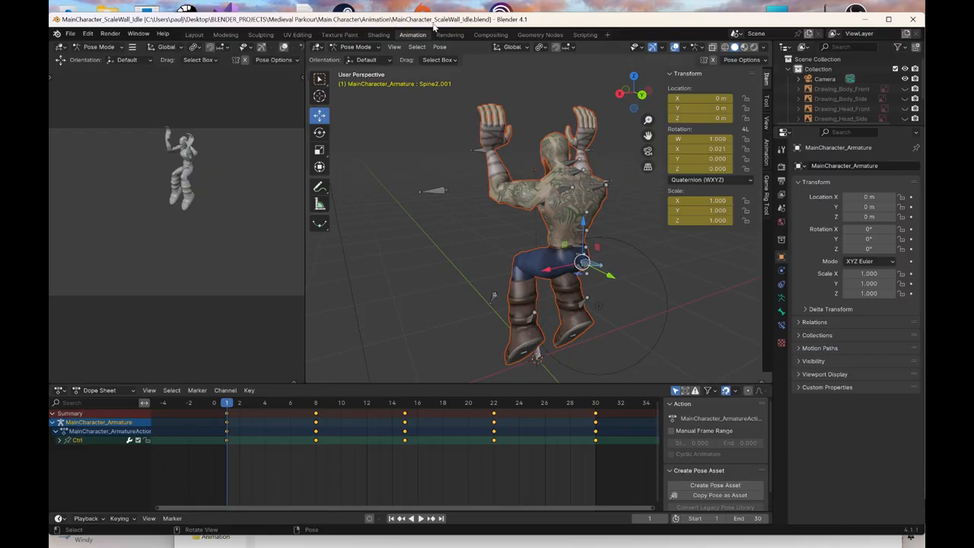
middle_click_drag(499, 253, 519, 254)
key("z")
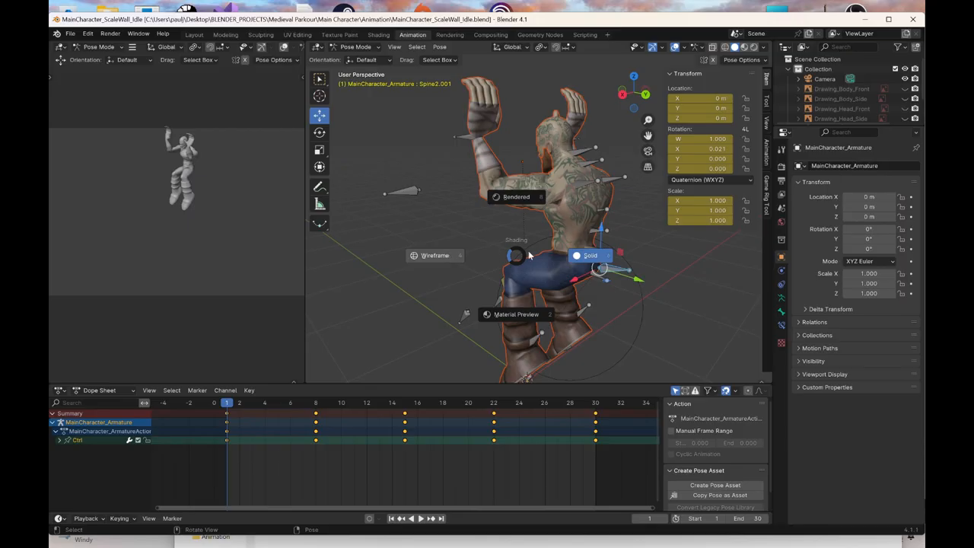
key("4")
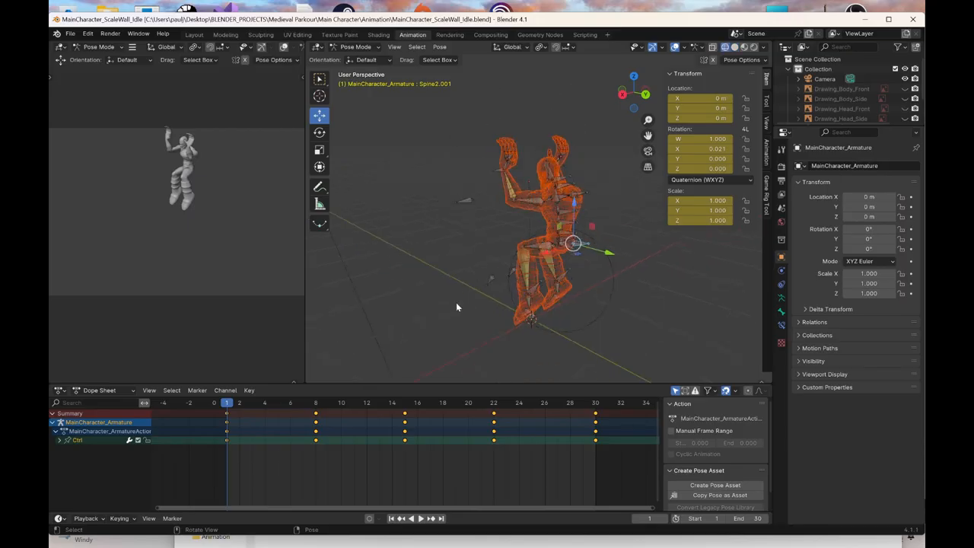
mouse_move(416, 356)
left_mouse_down()
mouse_move(551, 300)
mouse_move(642, 116)
left_mouse_up()
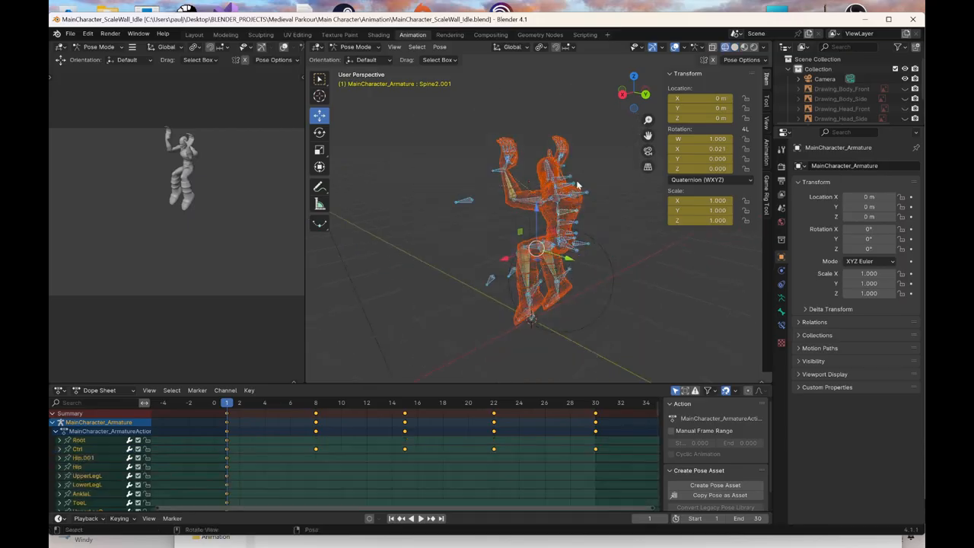
left_click_drag(274, 428, 611, 460)
Switch to the back view with solid shading, try raising the left wrist control slightly, and undo that move
left_click_drag(646, 102, 645, 99)
left_click(645, 99)
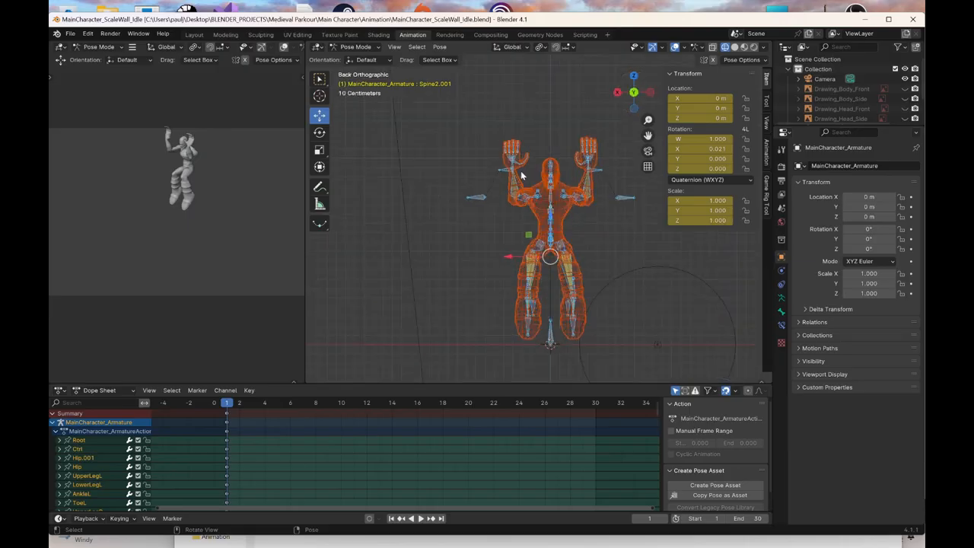
left_click(500, 171)
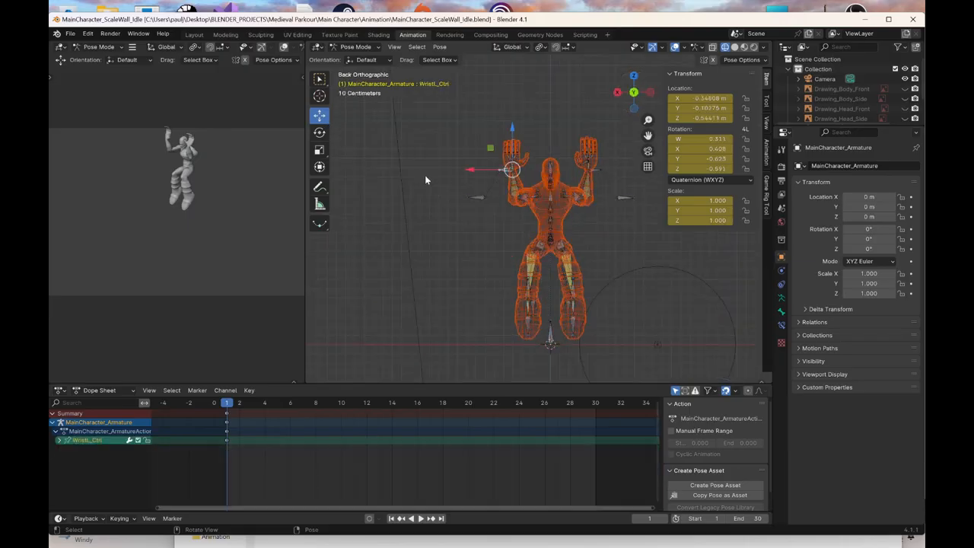
key("z")
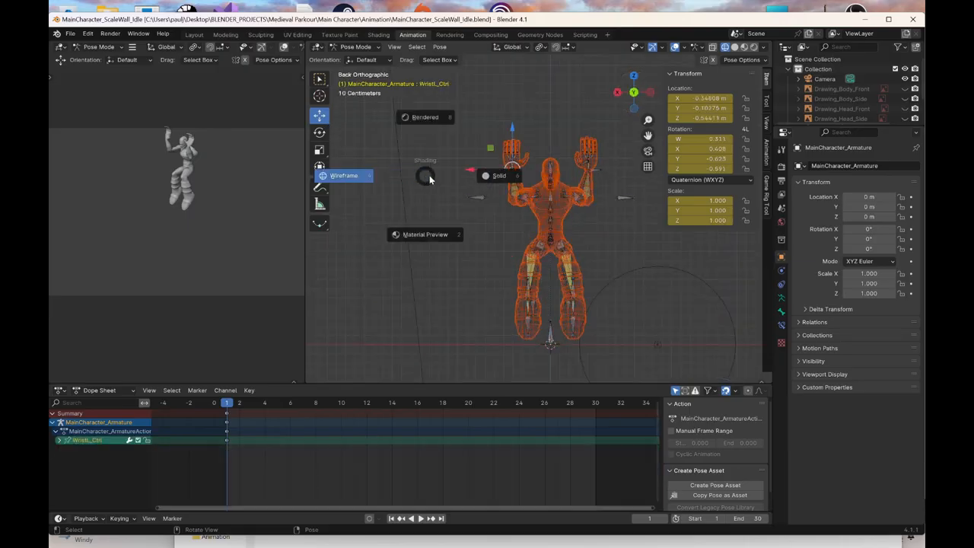
left_click(491, 178)
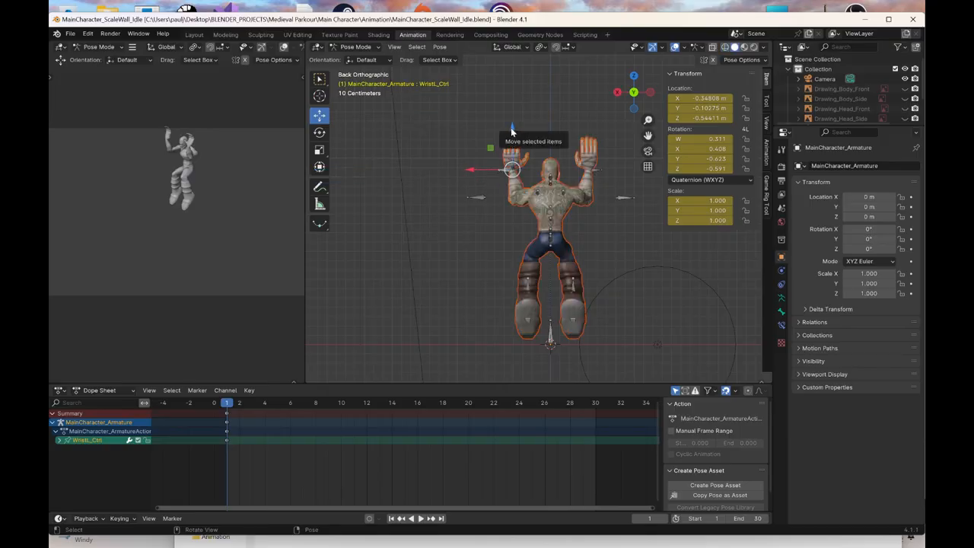
left_click_drag(513, 133, 512, 128)
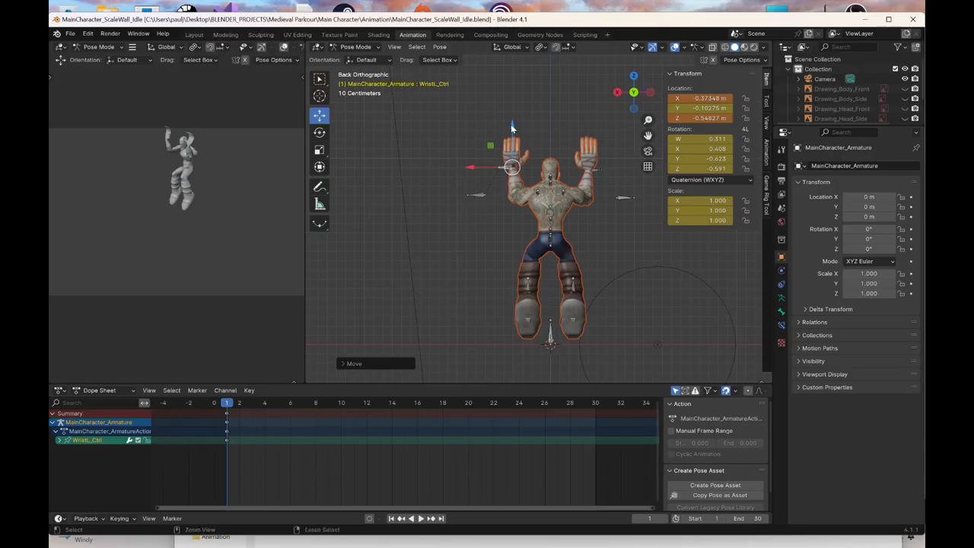
key("ctrl+z")
In the back view, raise the left ankle control about 0.2 m and lower the right ankle control slightly
middle_click_drag(498, 215, 537, 282)
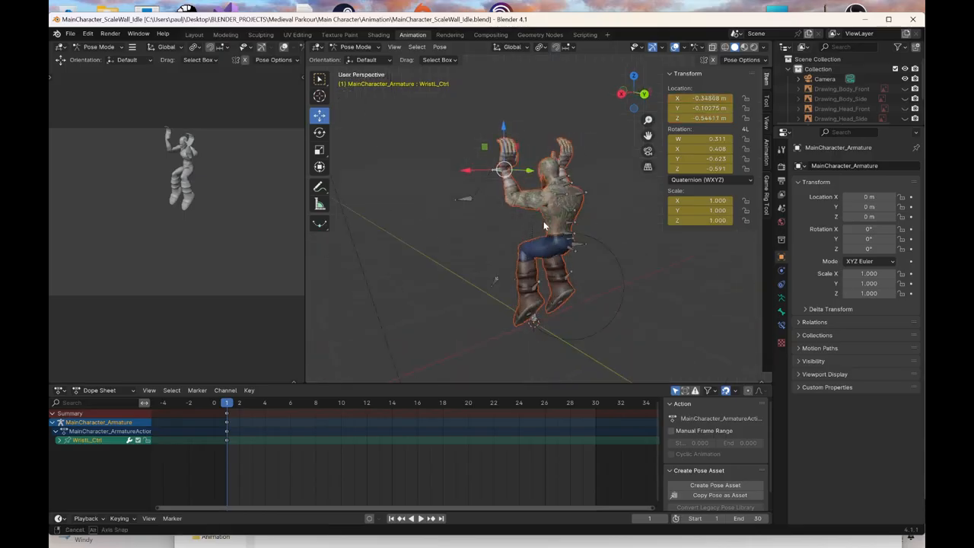
left_click(539, 292)
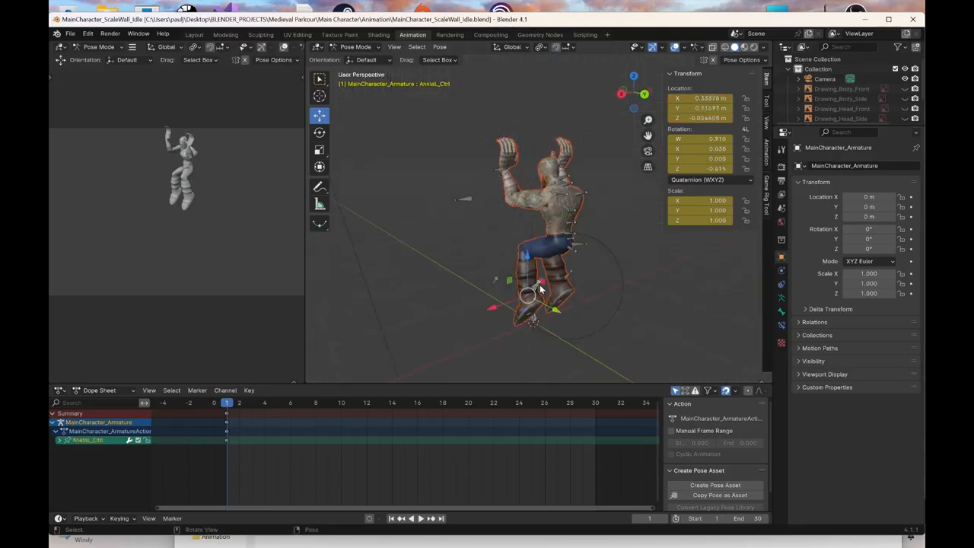
left_click_drag(634, 91, 649, 97)
left_click(644, 94)
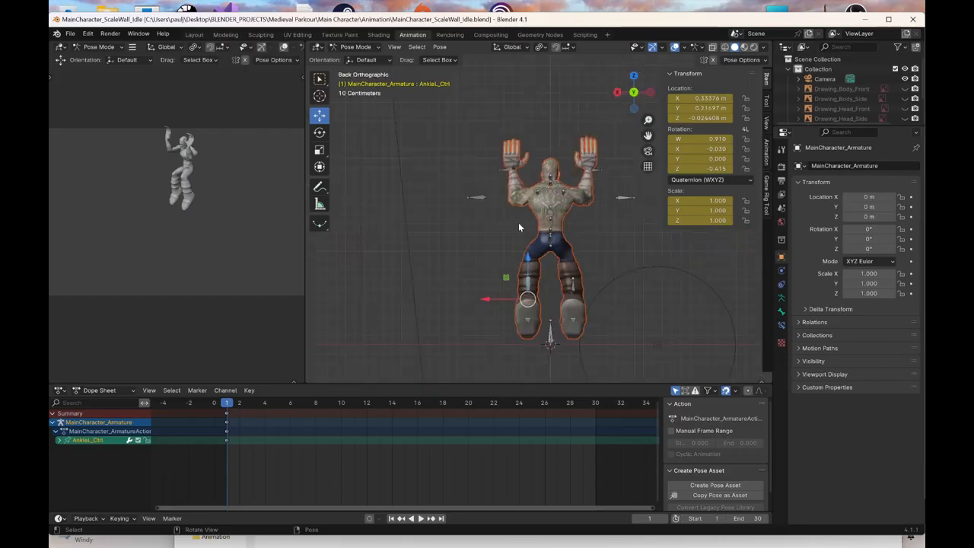
left_click_drag(528, 260, 528, 236)
left_click(574, 290)
left_click(528, 271)
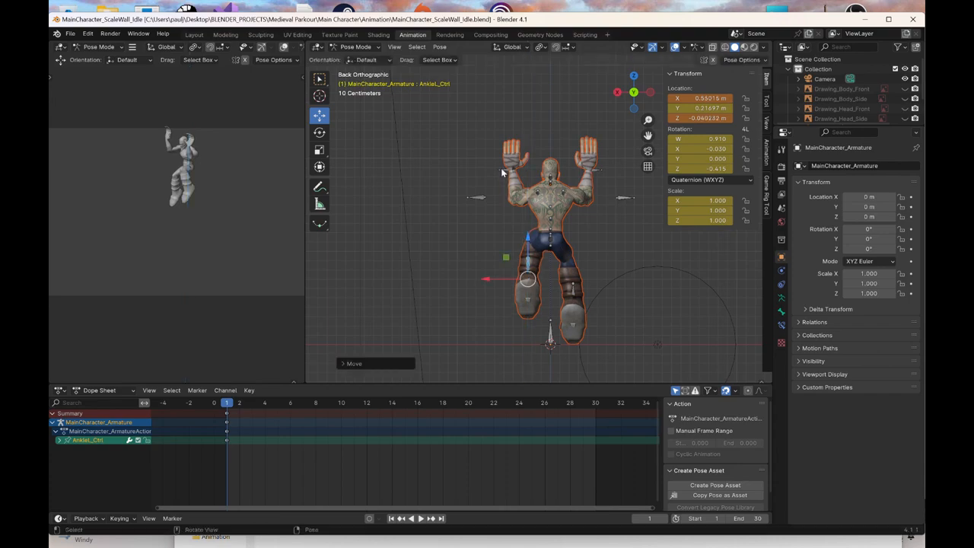
Lower the left wrist control about 0.25 m and raise the right wrist control about 0.05 m
left_click(501, 167)
left_click_drag(513, 129, 514, 151)
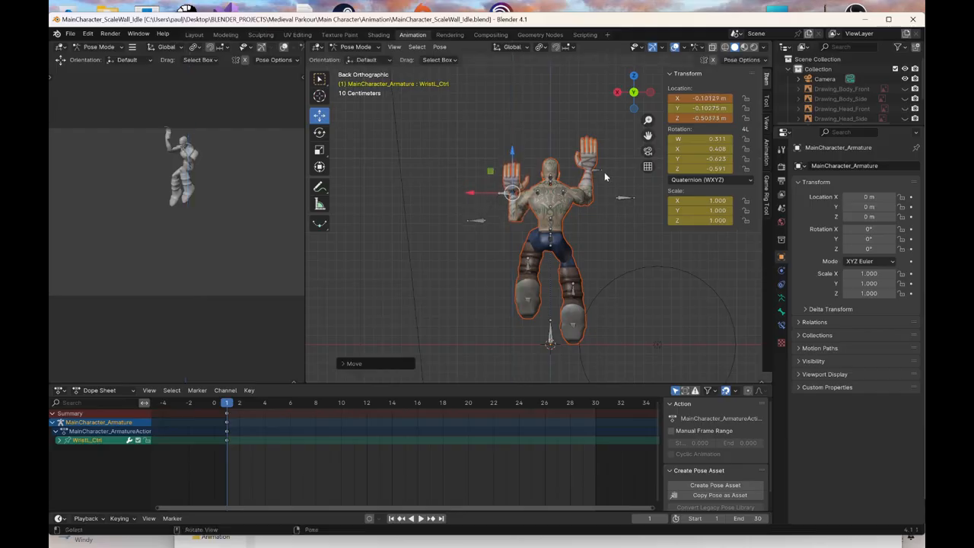
left_click(602, 171)
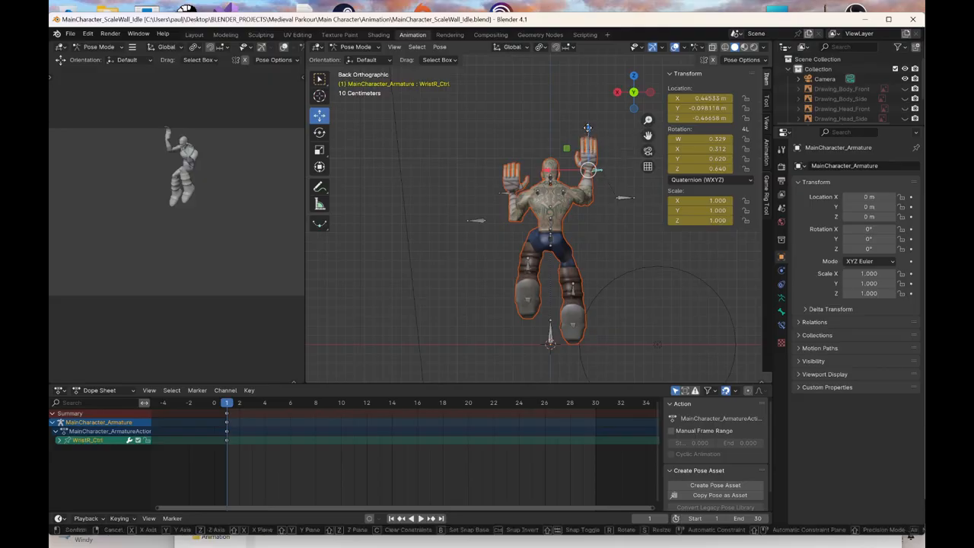
left_click_drag(589, 134, 588, 128)
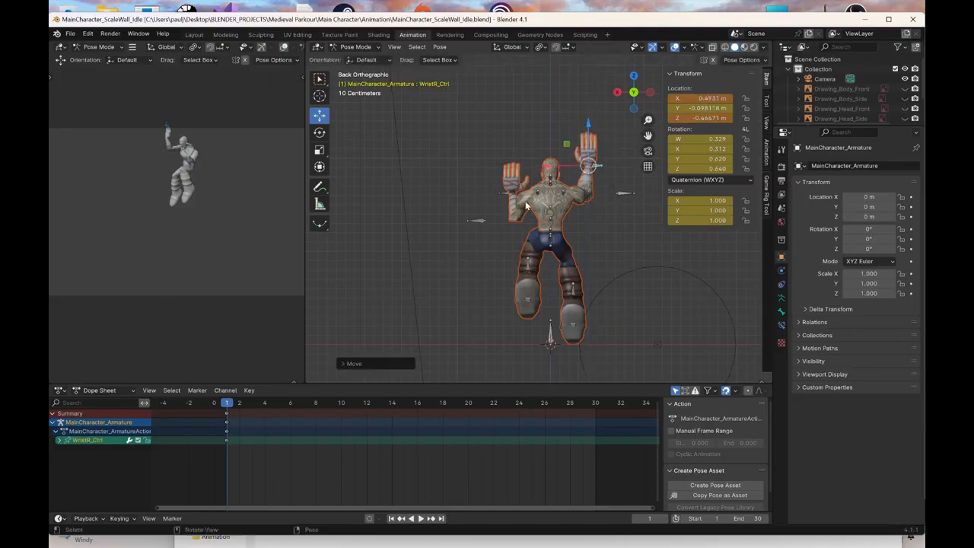
From the right view, rotate the neck and upper shoulder bones slightly backward and insert a keyframe on frame 1
middle_click_drag(525, 201, 599, 208)
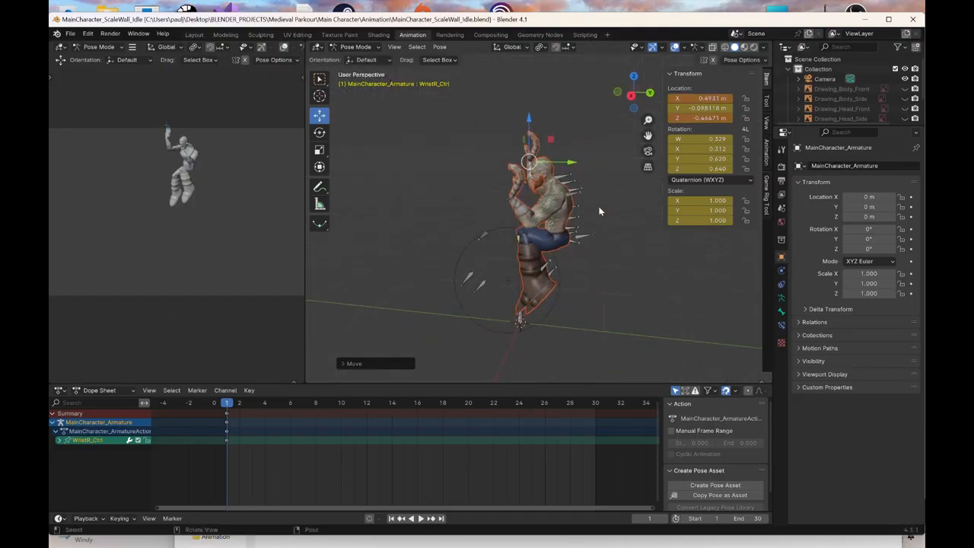
scroll(560, 167, "up", 3)
left_click_drag(585, 140, 612, 169)
left_click(630, 97)
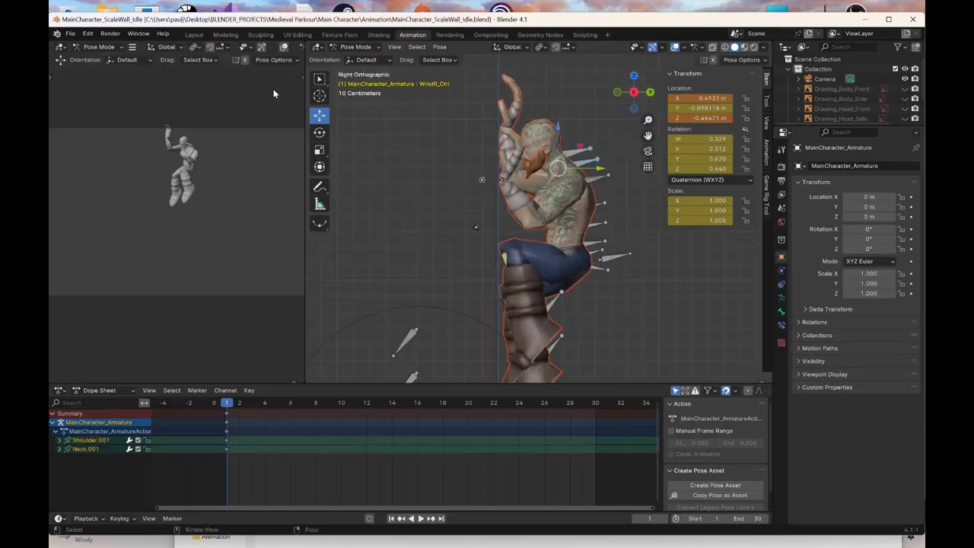
left_click(320, 132)
left_click_drag(587, 150, 600, 159)
right_click(600, 158)
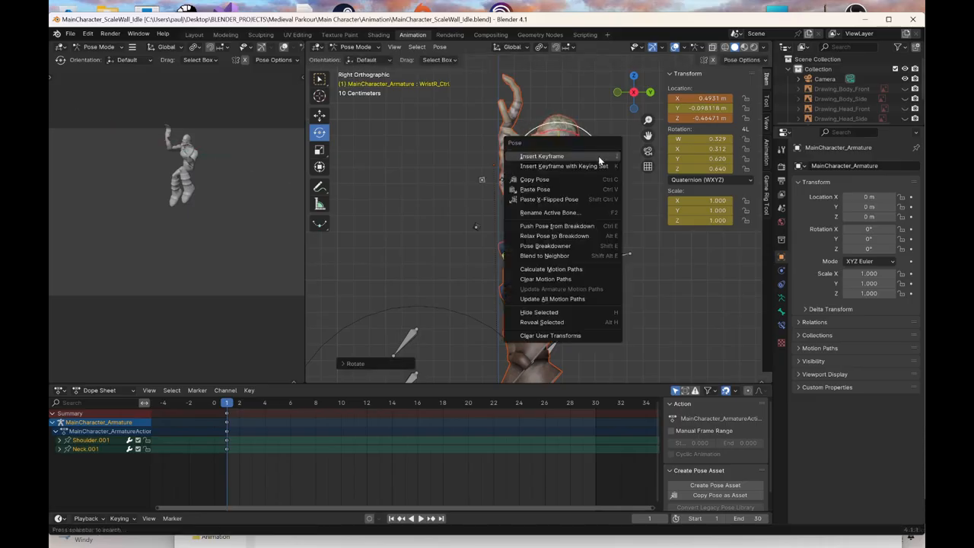
left_click(600, 158)
In wireframe shading, select all of the character's bones and insert a keyframe for them on frame 1
scroll(572, 204, "down", 4)
middle_click_drag(560, 234, 457, 246)
key("z")
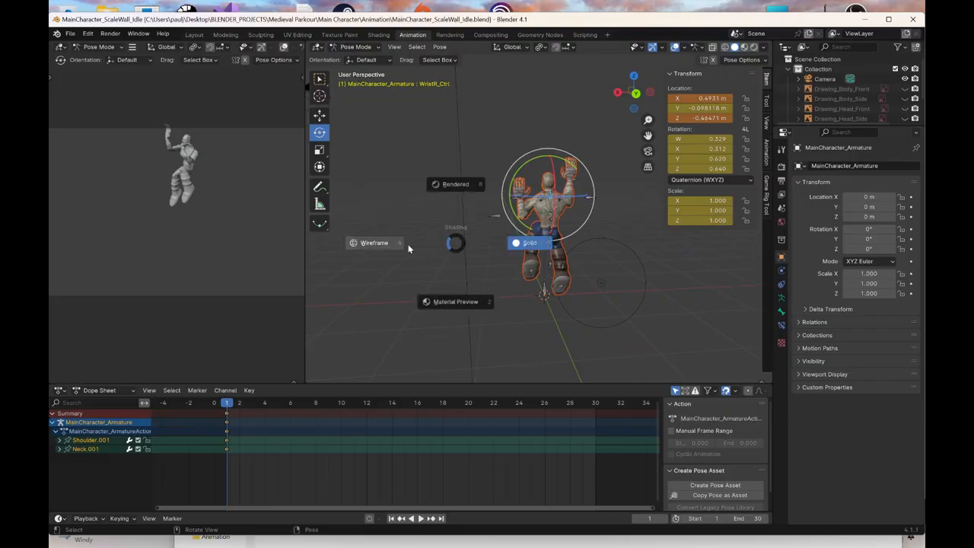
left_click(384, 247)
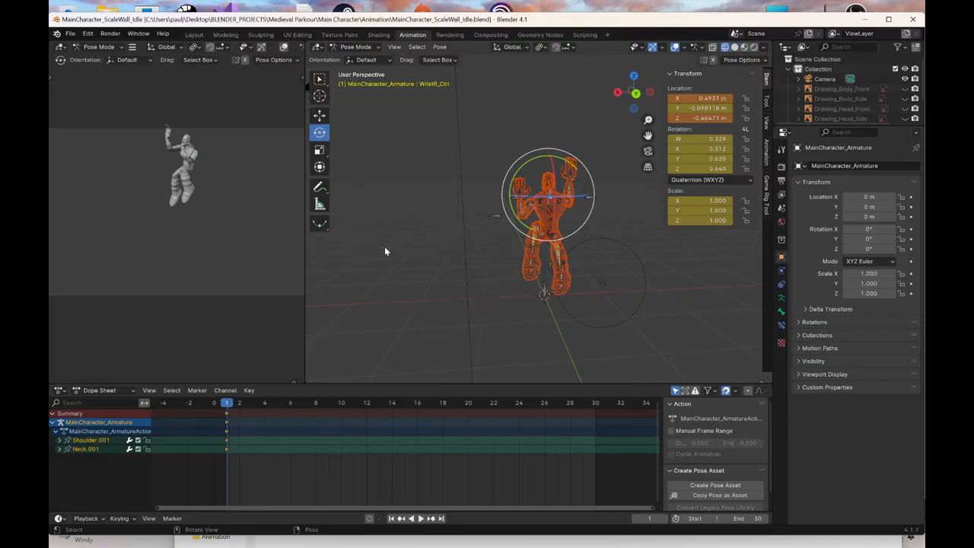
mouse_move(445, 134)
left_mouse_down()
mouse_move(631, 312)
mouse_move(635, 297)
left_mouse_up()
right_click(635, 295)
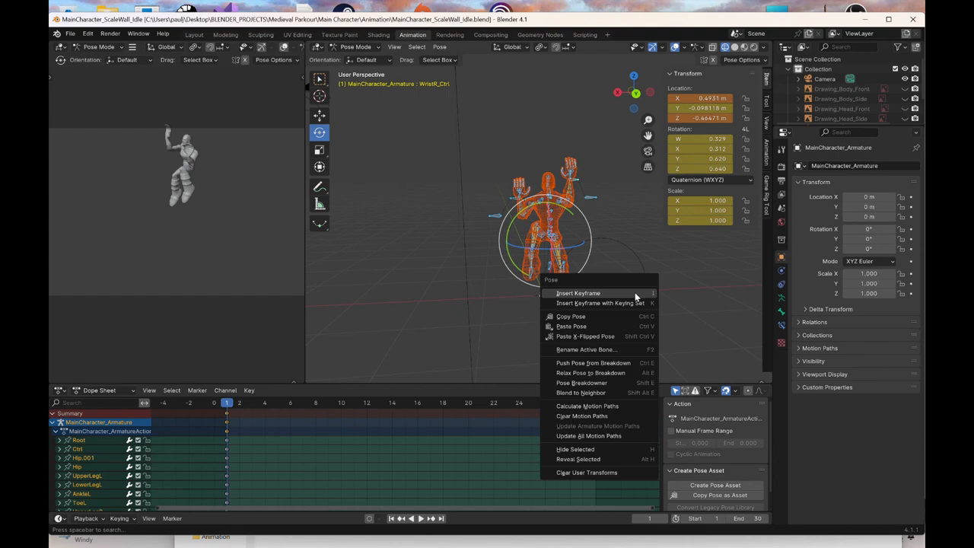
left_click(635, 294)
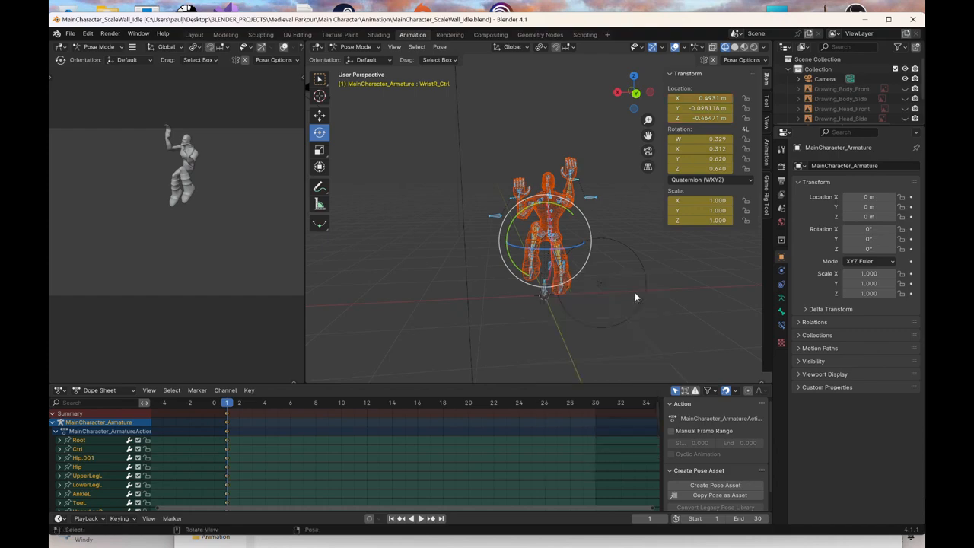
In the back view with solid shading, select both wrist and both ankle controls and insert a keyframe for them on frame 30
left_click(636, 95)
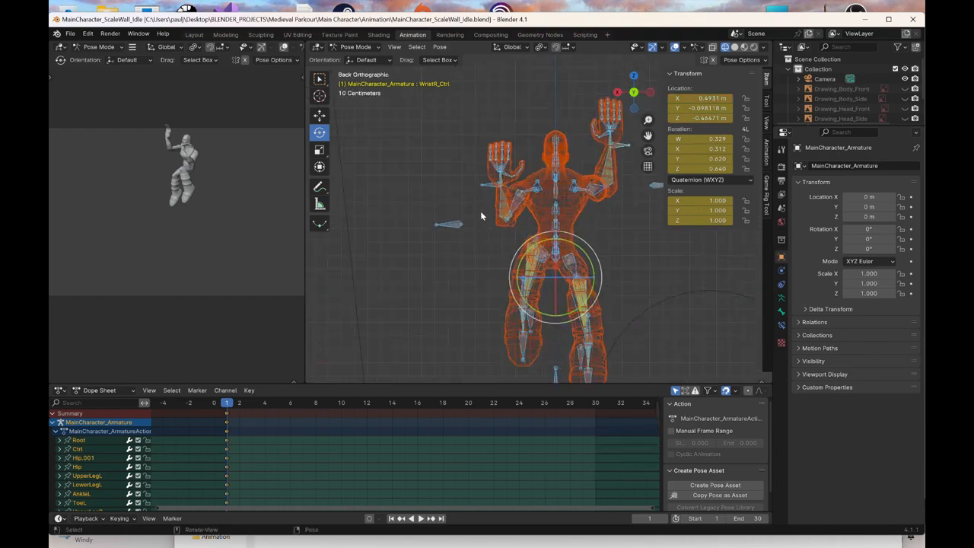
key("z")
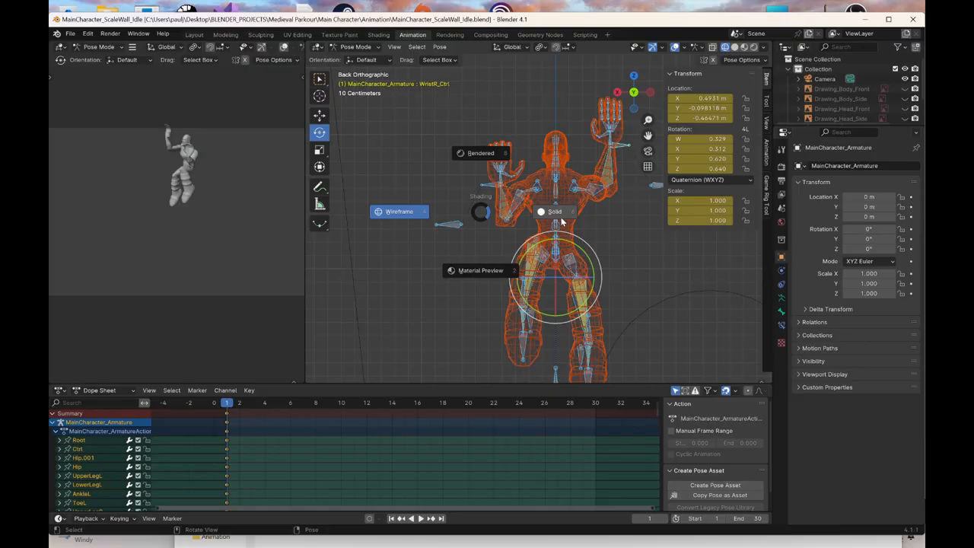
left_click(562, 222)
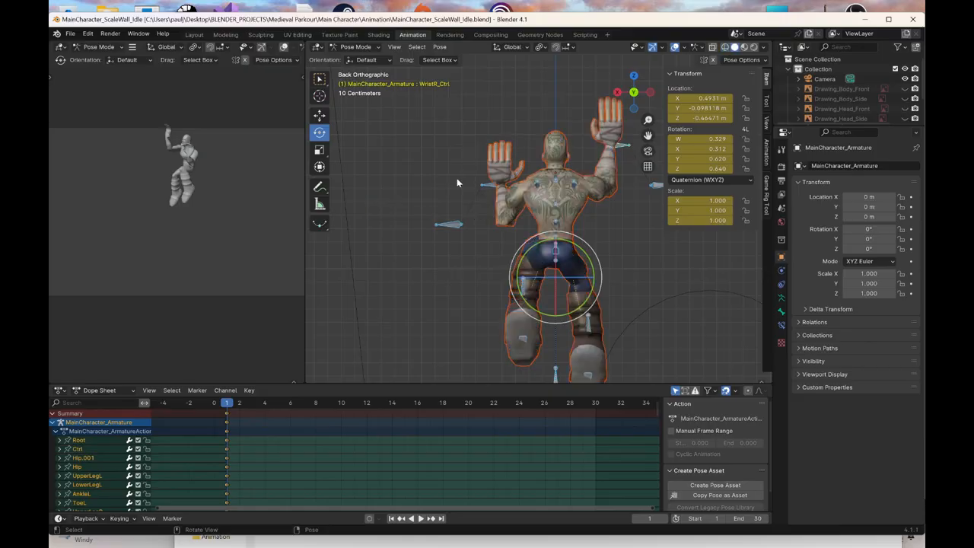
left_click(485, 189)
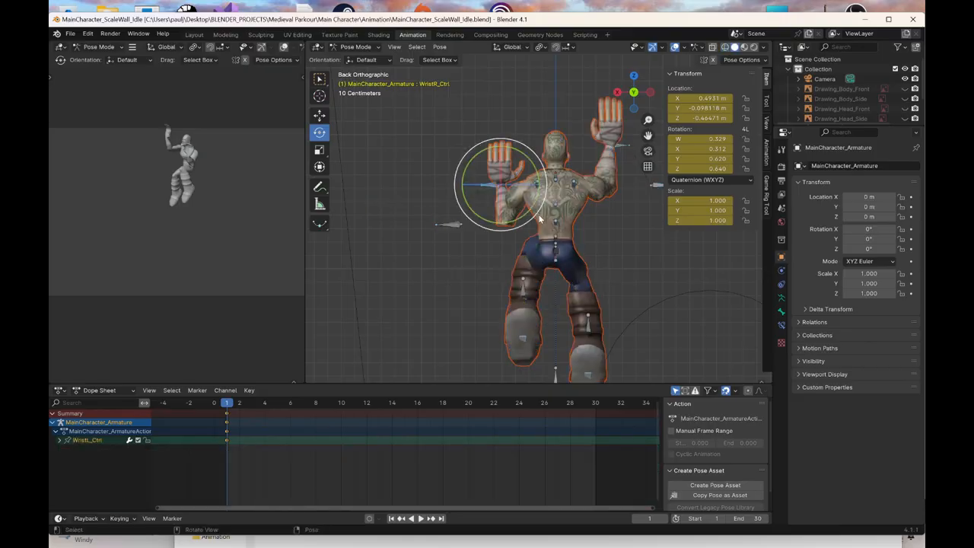
left_click(625, 145, "shift")
middle_click_drag(576, 235, 507, 271)
left_click(549, 285, "shift")
scroll(509, 271, "up", 2)
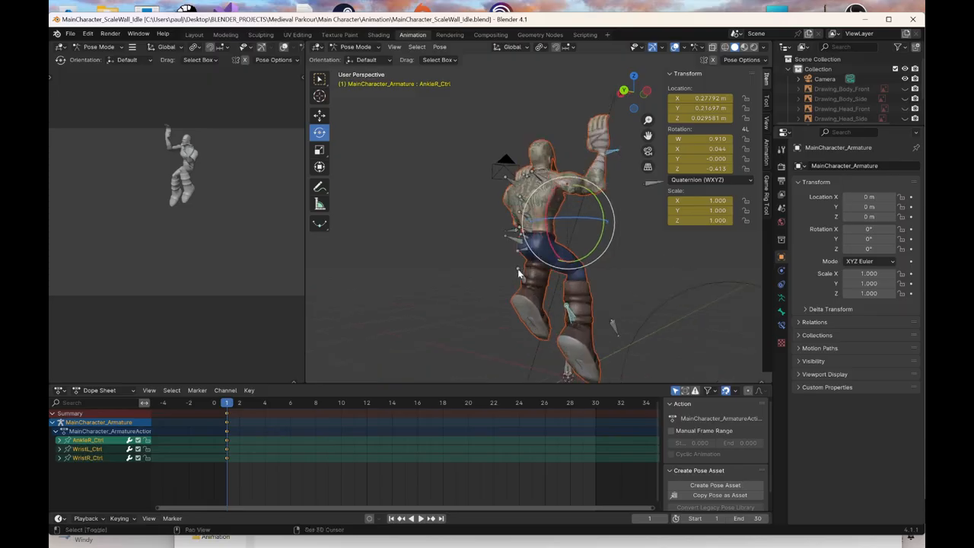
left_click(519, 273, "shift")
left_click(624, 91)
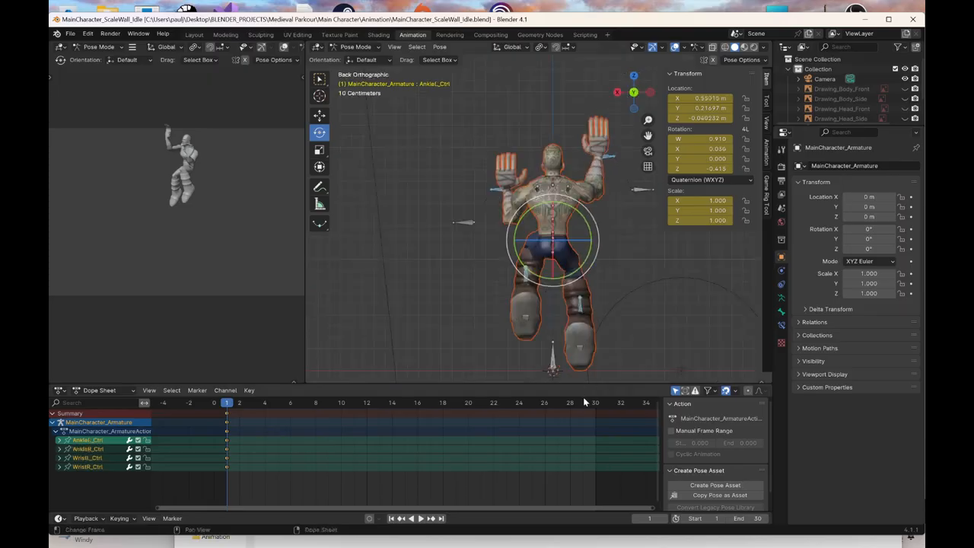
left_click(596, 404)
right_click(490, 243)
left_click(481, 240)
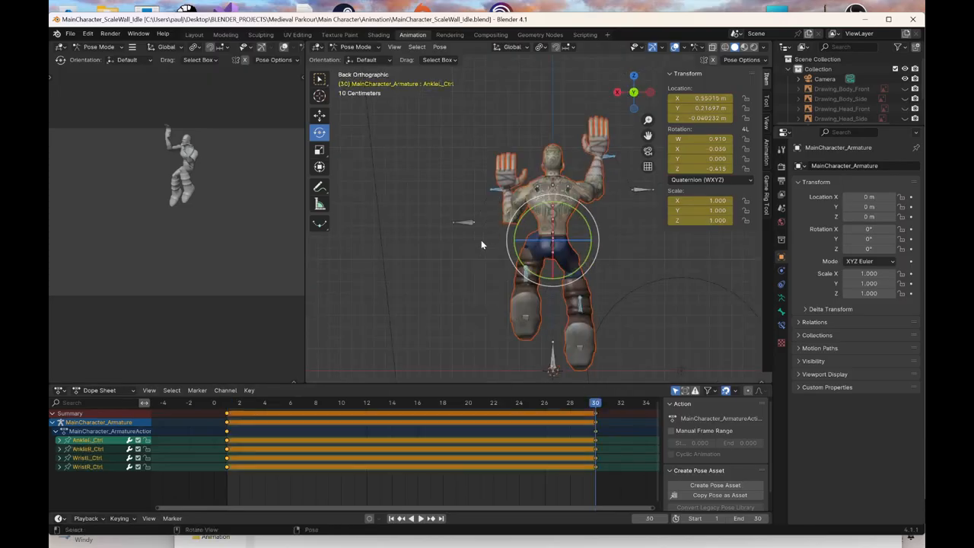
On frame 15, lower the right wrist control about 0.26 m and insert a keyframe
left_click(408, 402)
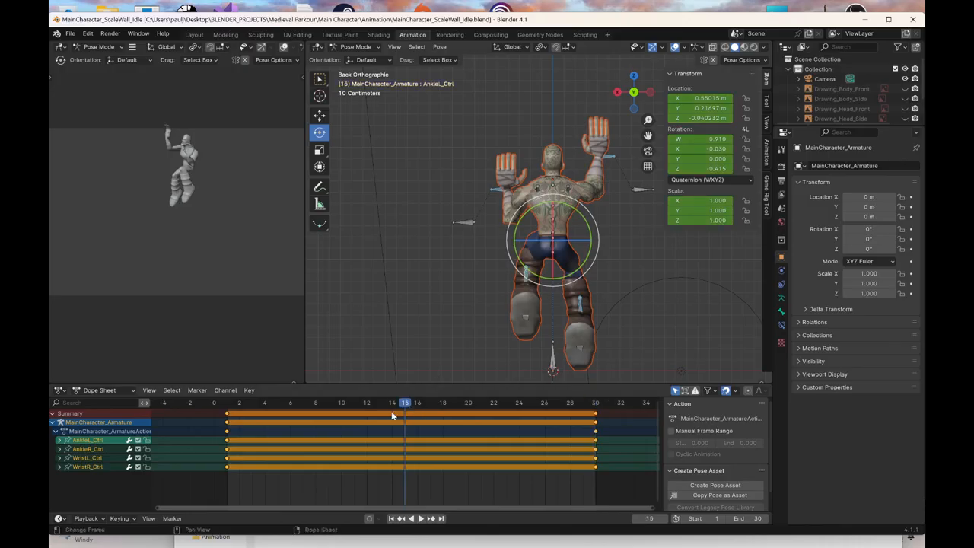
left_click(590, 160)
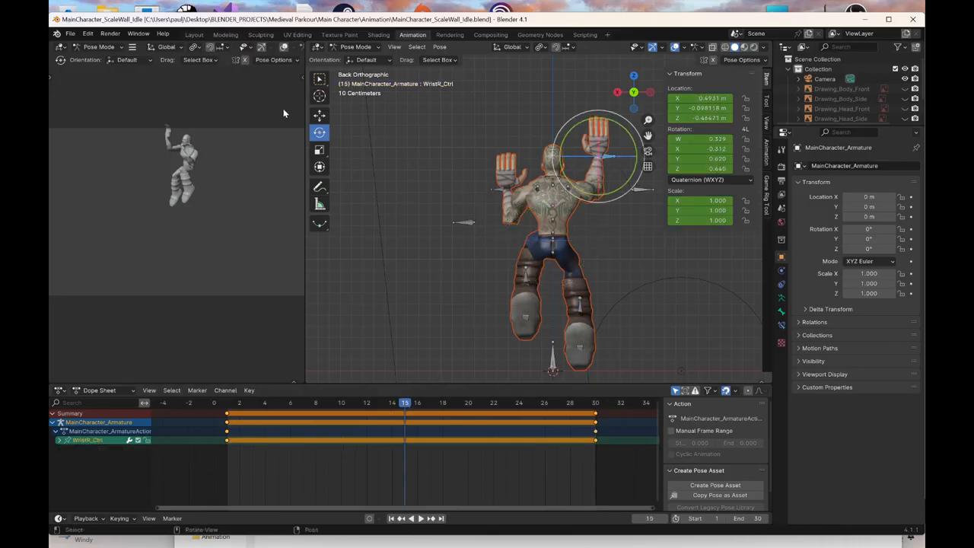
left_click(319, 115)
left_click_drag(599, 117, 604, 142)
right_click(604, 142)
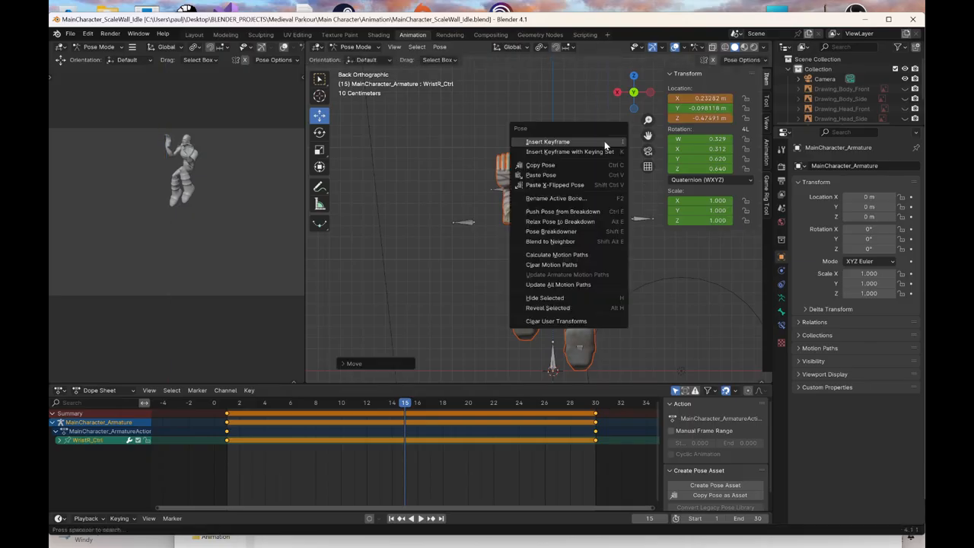
left_click(604, 143)
Compare the left wrist control on frame 30, then raise it about 0.31 m on frame 15 and insert a keyframe
left_click(491, 191)
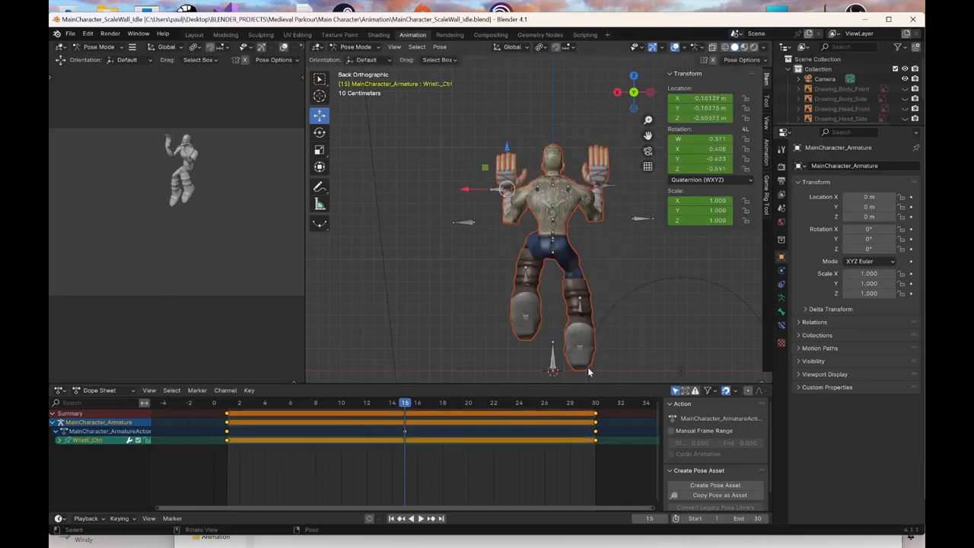
left_click(598, 407)
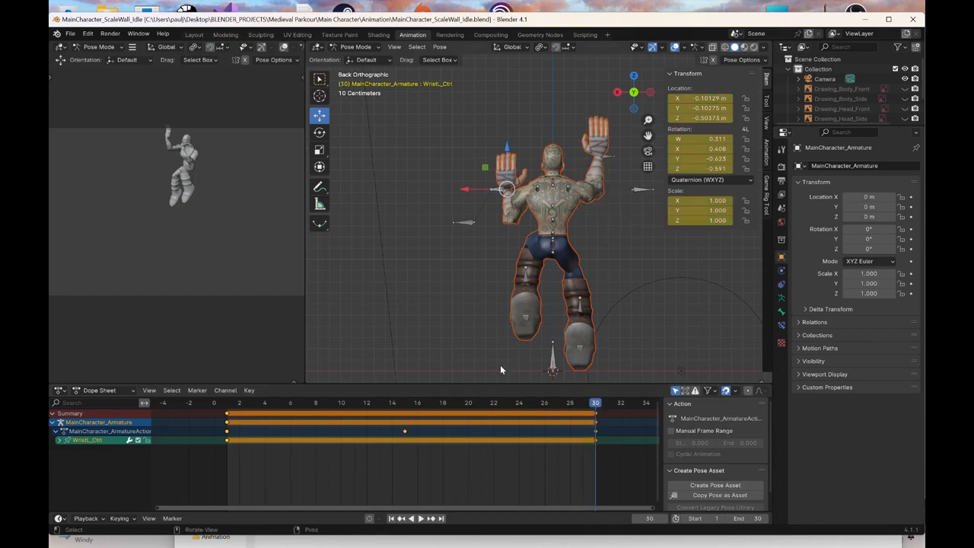
left_click(406, 410)
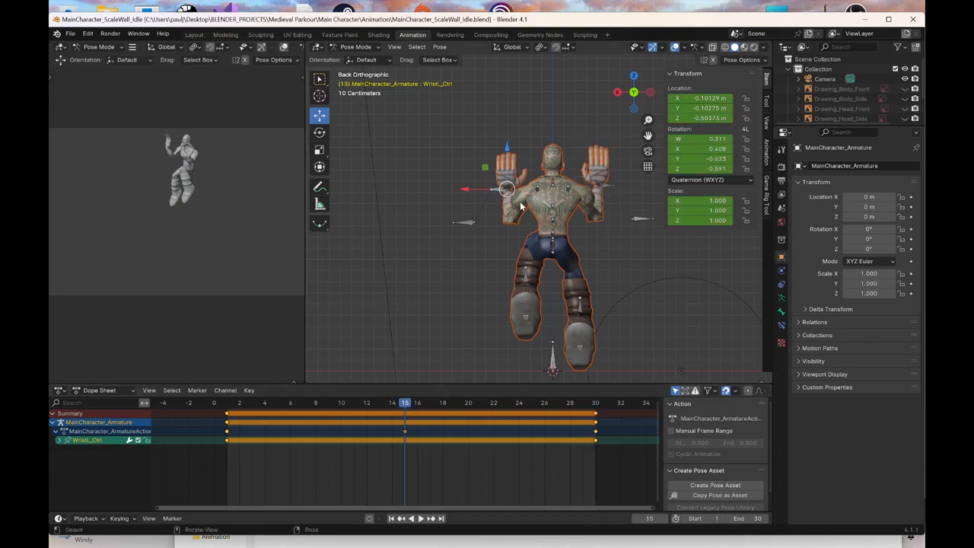
left_click_drag(508, 148, 510, 108)
right_click(510, 108)
left_click(511, 108)
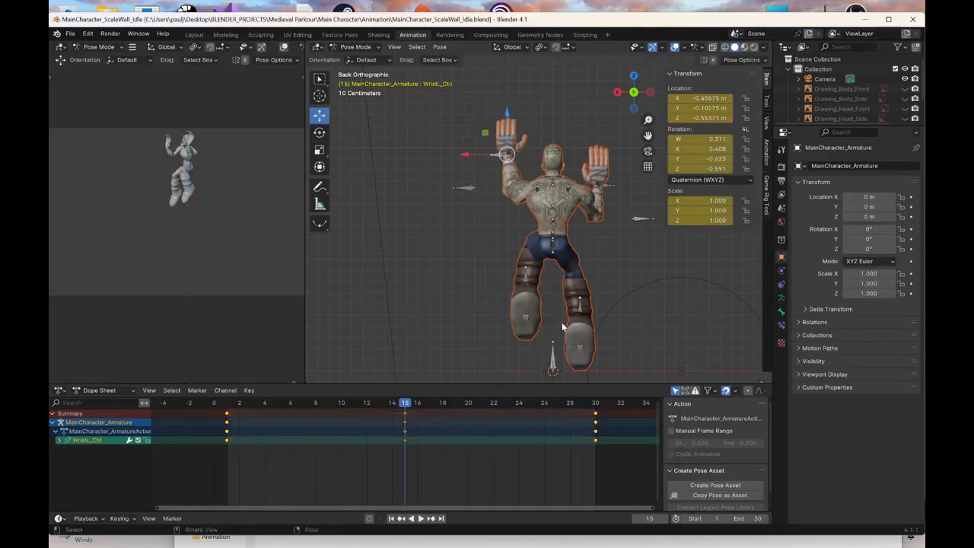
On frame 15, raise the right ankle control about 0.26 m and insert a keyframe
left_click(580, 304)
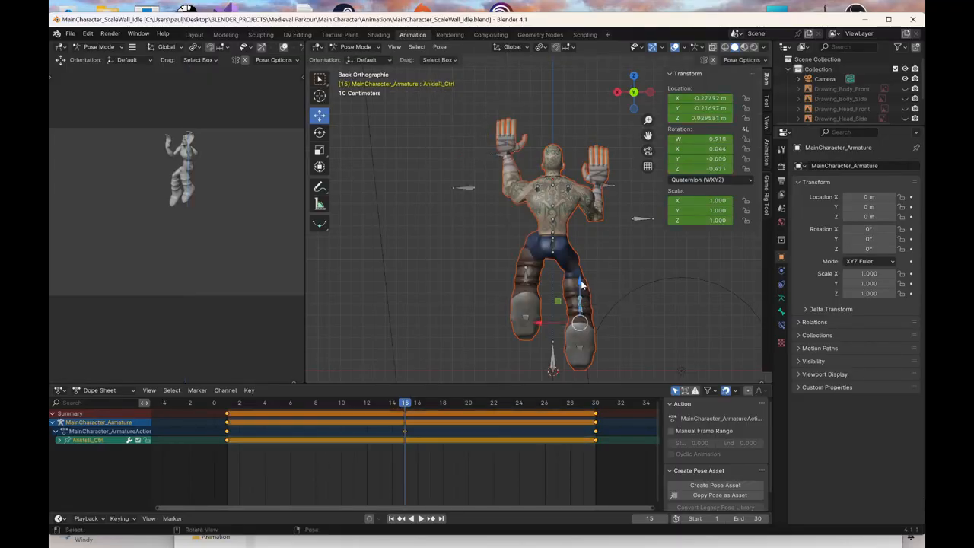
mouse_move(580, 278)
left_mouse_down()
mouse_move(580, 252)
mouse_move(580, 266)
left_mouse_up()
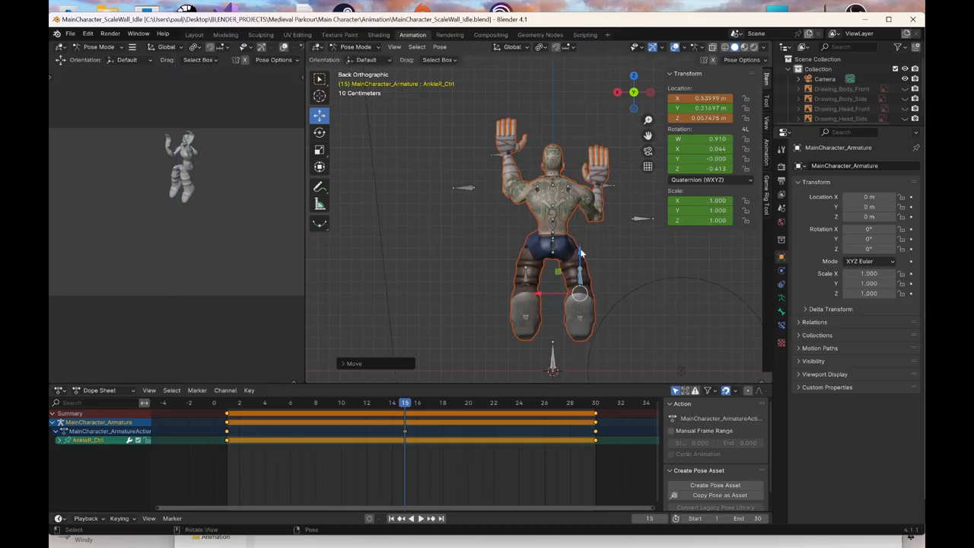
right_click(580, 248)
left_click(580, 248)
Compare the foot pose on frame 30, lower the left ankle control about 0.29 m on frame 15, and insert a keyframe
left_click(599, 404)
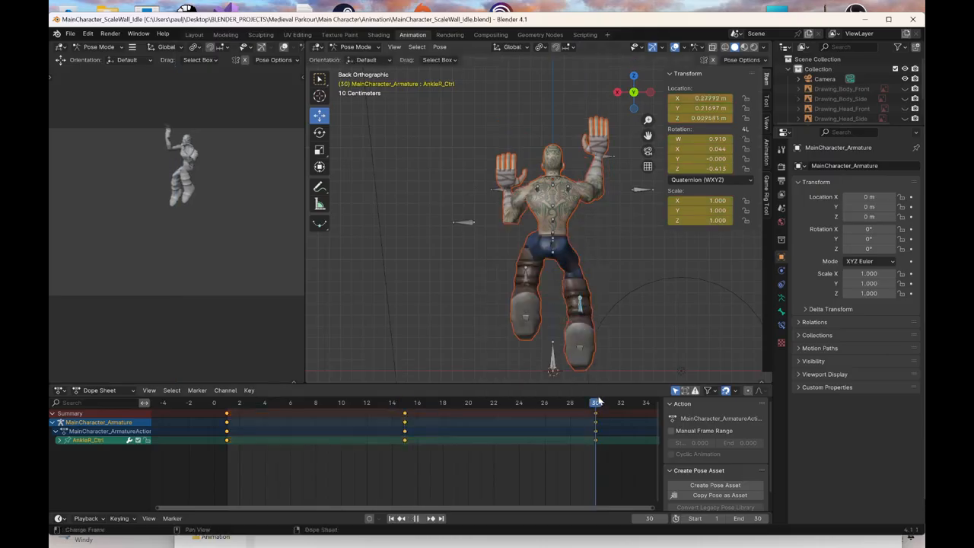
left_click(525, 292)
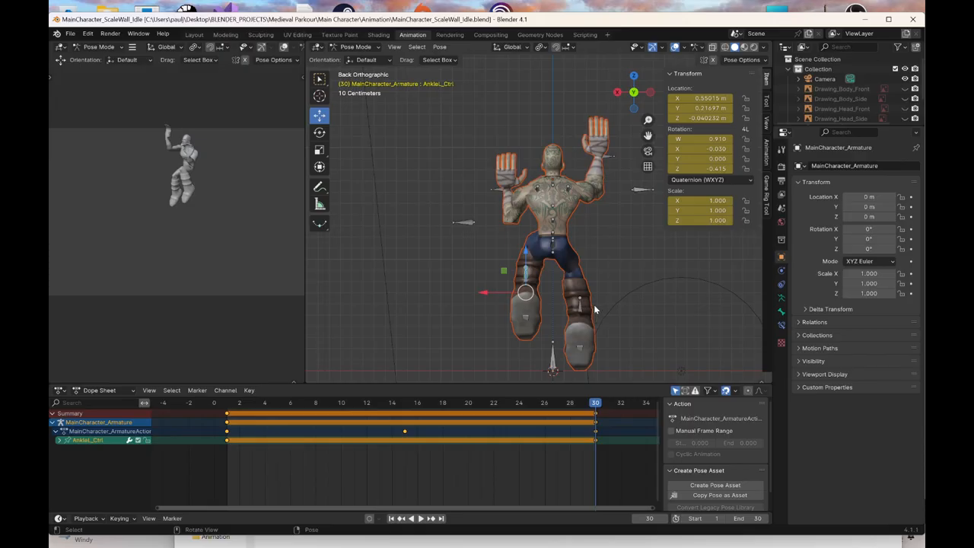
left_click(406, 401)
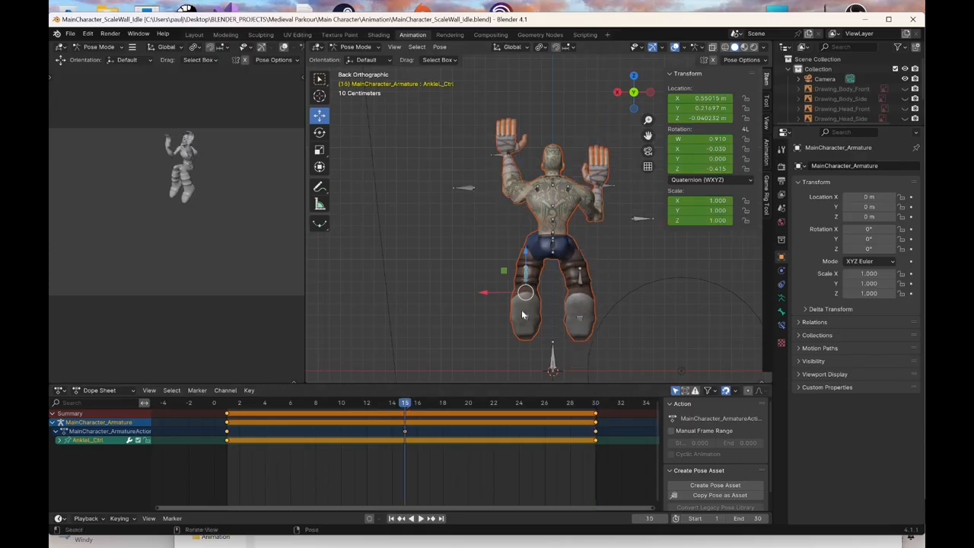
left_click_drag(523, 262, 527, 289)
right_click(527, 289)
left_click(528, 290)
From the right view, move the left ankle control about 0.16 m away from the wall on frame 22 and insert a keyframe
middle_click_drag(528, 290, 603, 284)
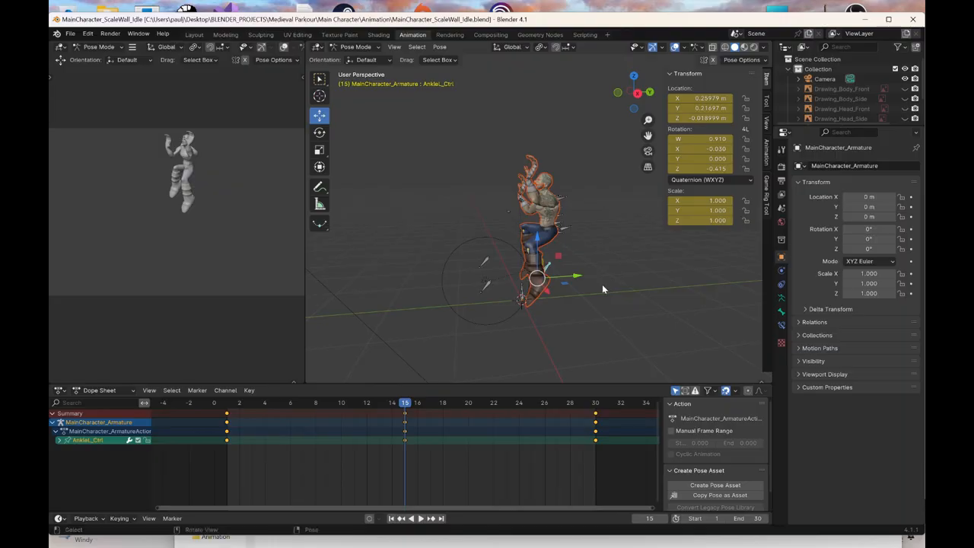
key("space")
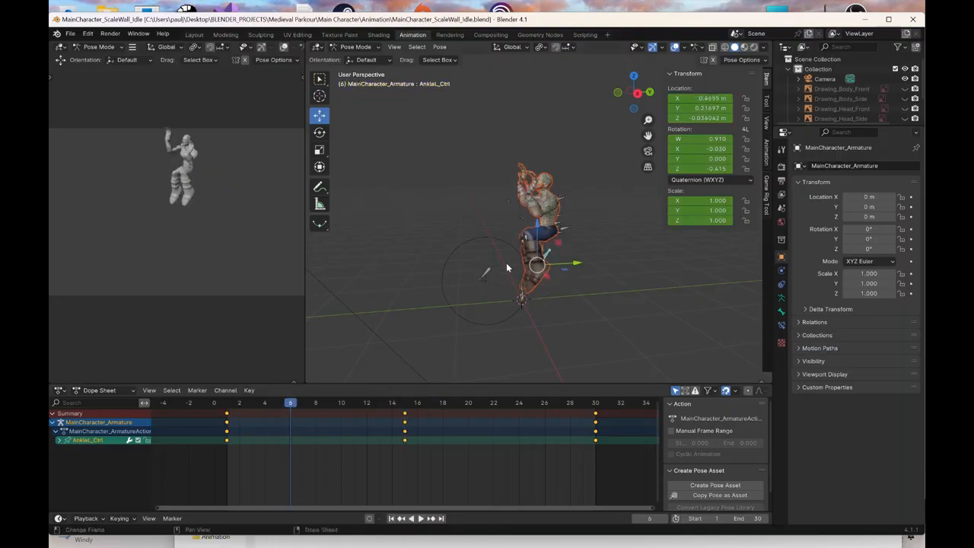
left_click(638, 93)
scroll(485, 285, "up", 5)
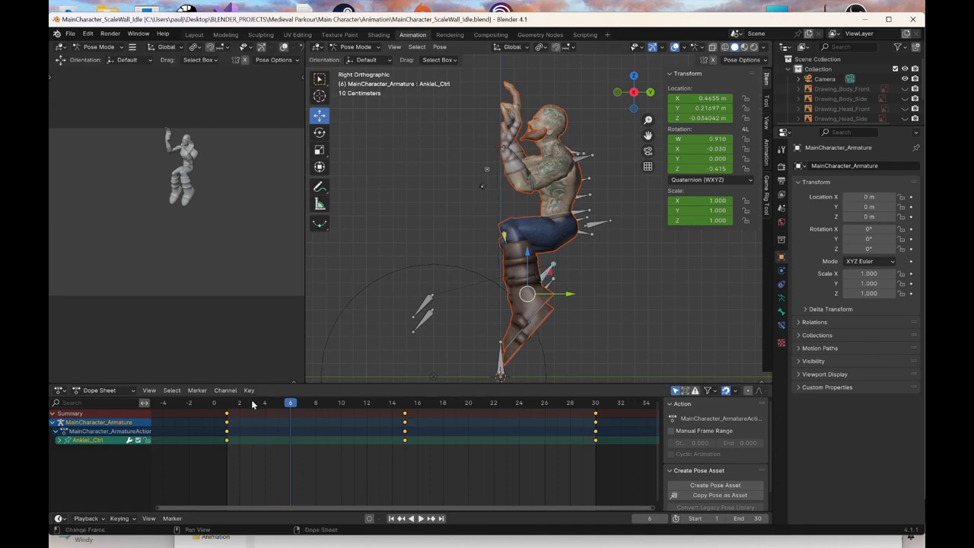
left_click_drag(235, 407, 494, 441)
left_click_drag(528, 304, 544, 302)
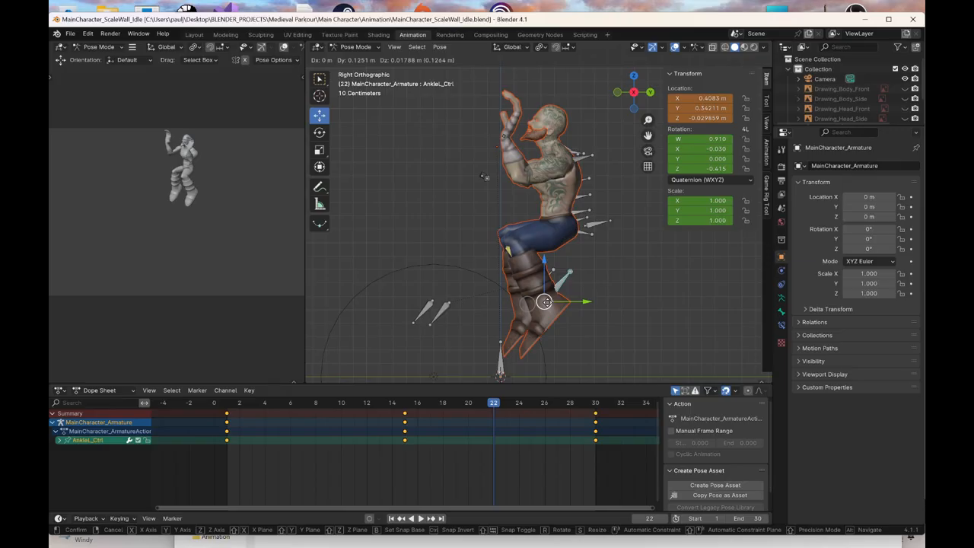
left_click_drag(544, 302, 589, 301)
key("ctrl+z")
right_click(589, 301)
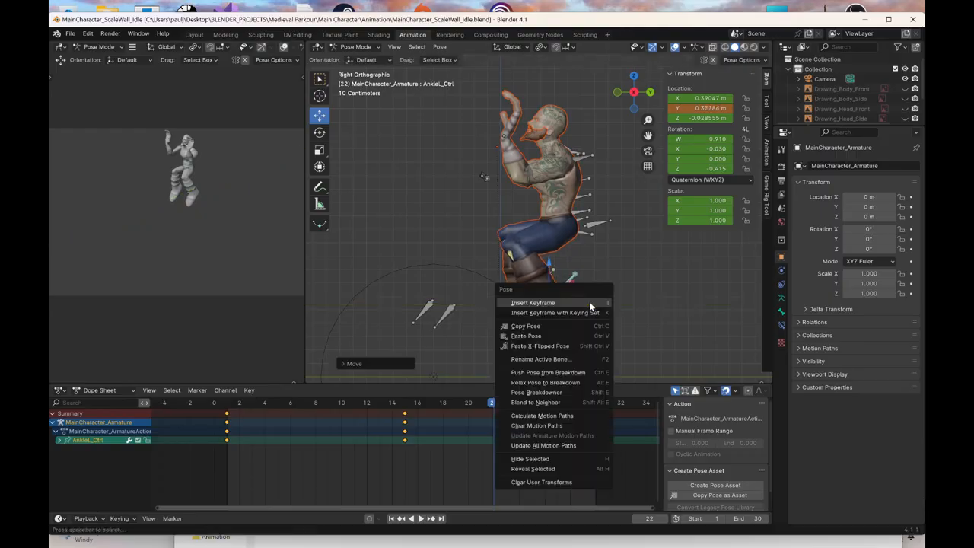
left_click(589, 302)
On frame 8, move the right ankle control about 0.11 m away from the wall and insert a keyframe
left_click_drag(493, 405, 431, 414)
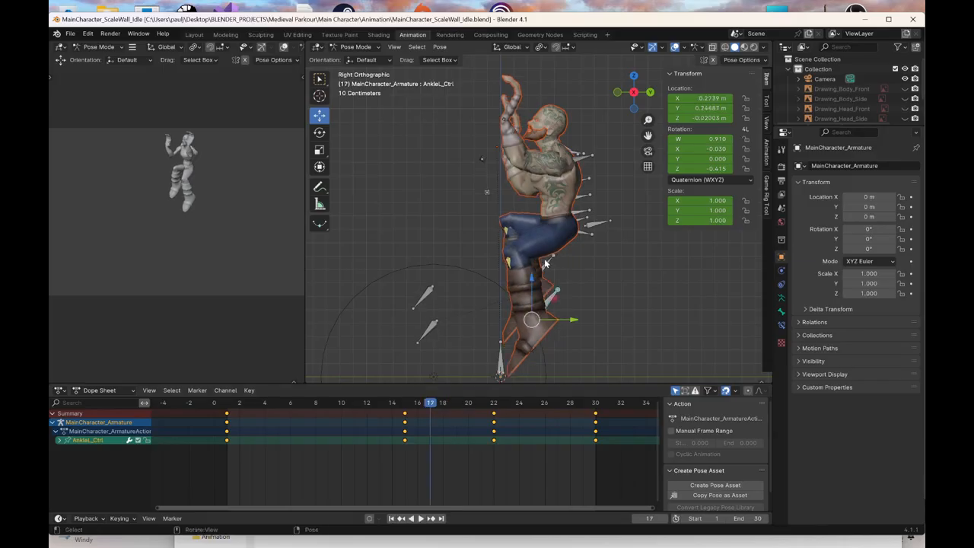
left_click(227, 406)
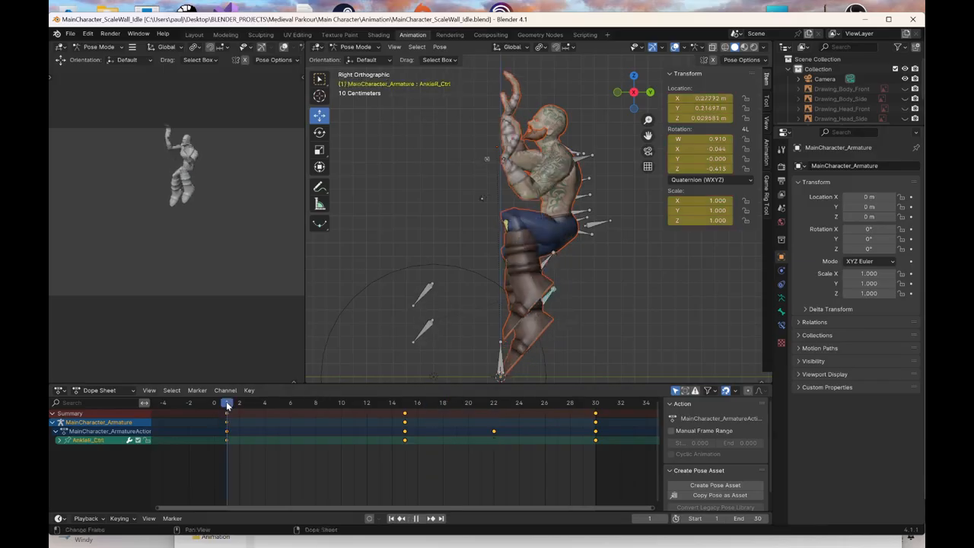
left_click_drag(231, 409, 311, 425)
left_click_drag(568, 304, 584, 305)
right_click(585, 306)
left_click(585, 303)
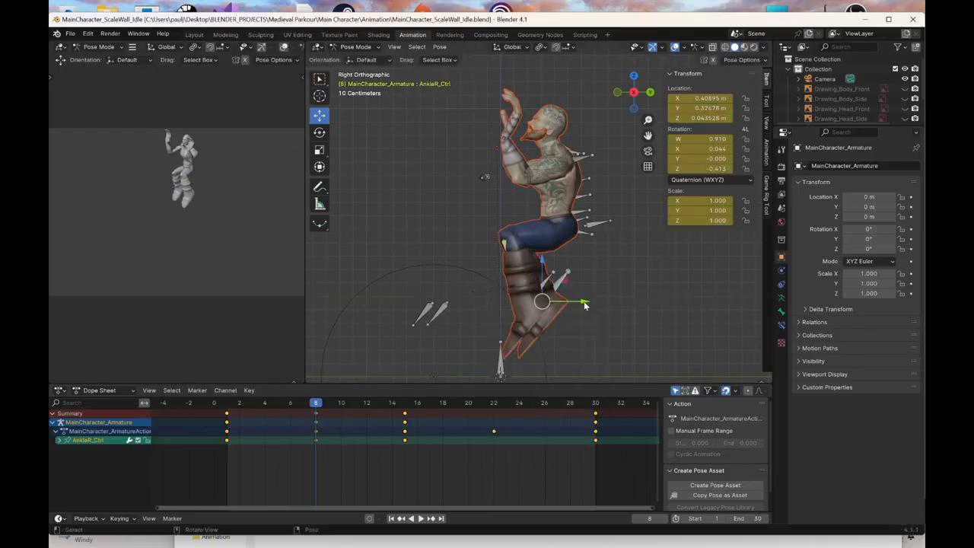
middle_click_drag(516, 137, 461, 143)
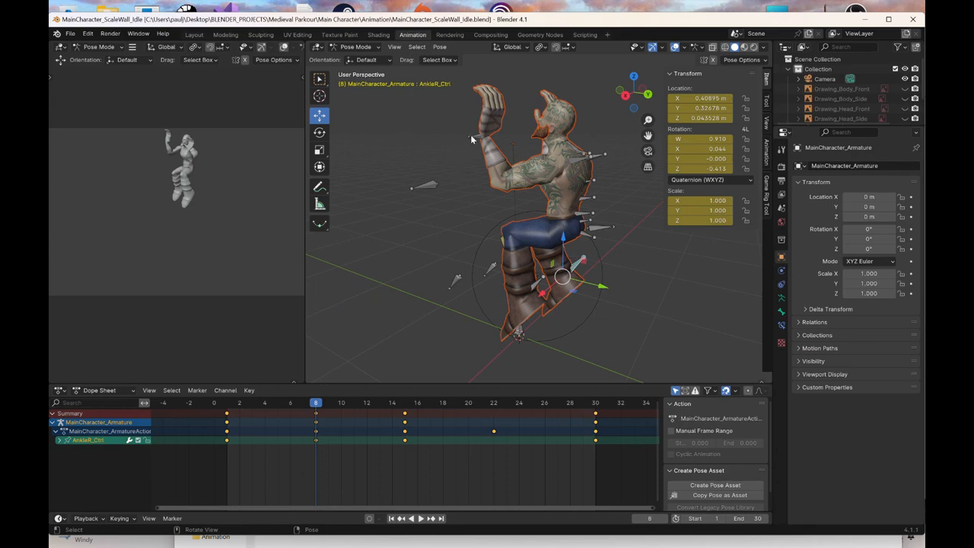
On frame 8, move the left wrist control about 0.13 m away from the wall and insert a keyframe
left_click(472, 139)
left_click(625, 94)
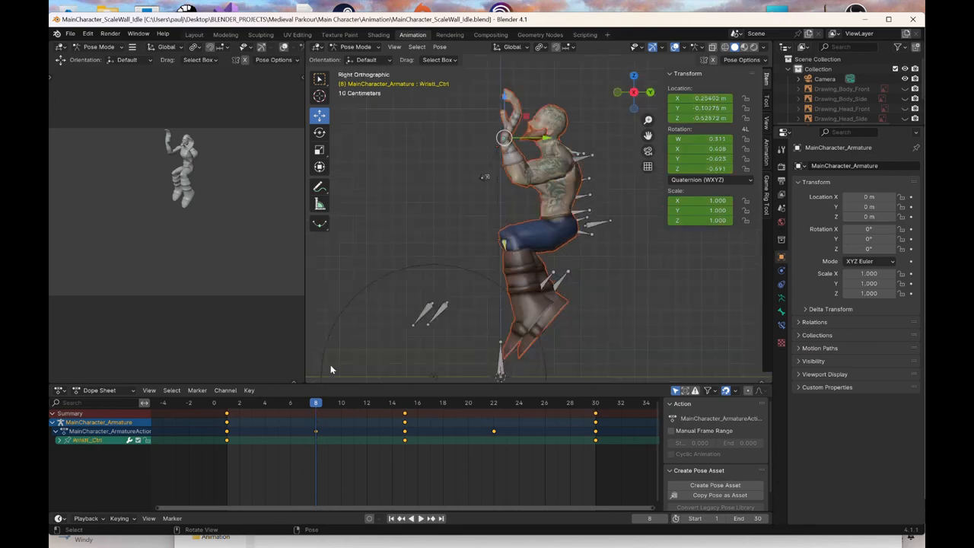
left_click(226, 406)
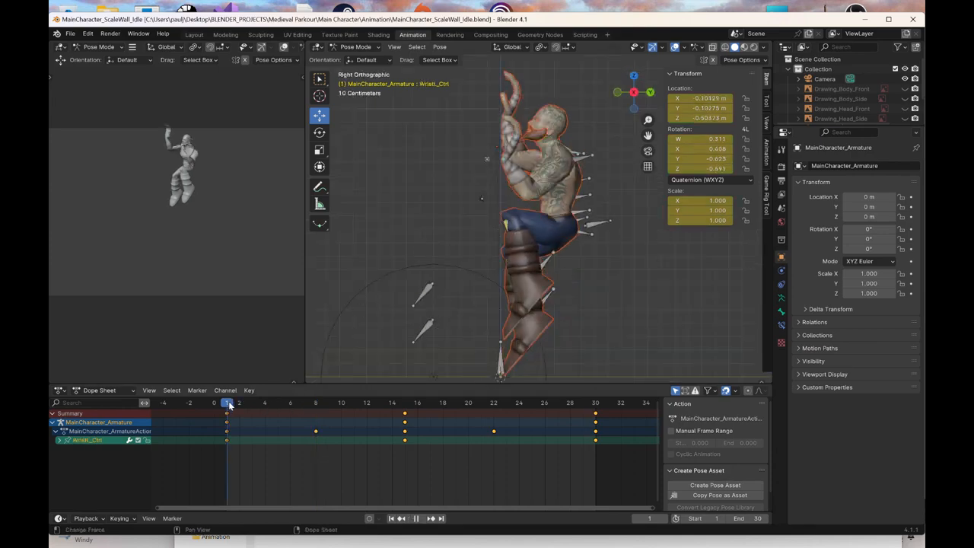
left_click_drag(229, 406, 315, 417)
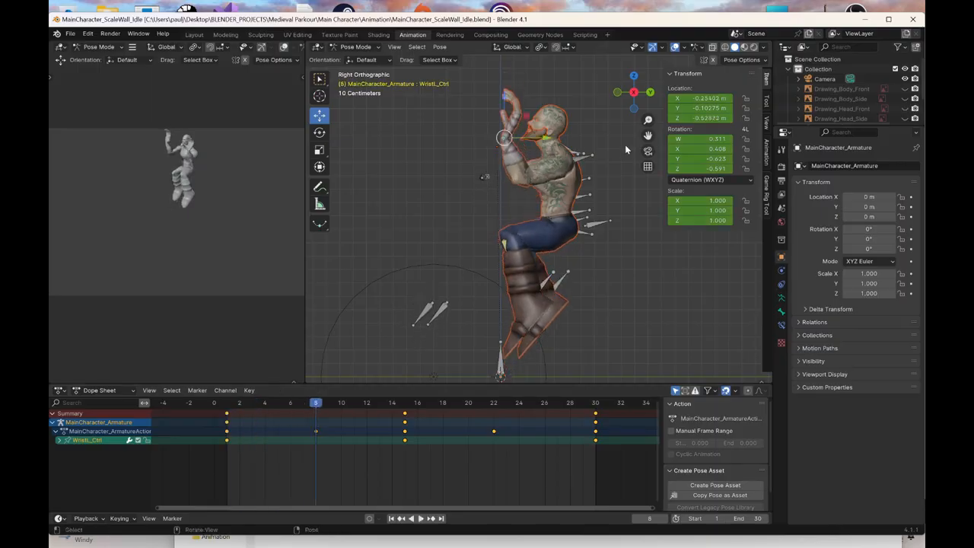
left_click_drag(531, 141, 561, 143)
right_click(561, 141)
left_click(560, 138)
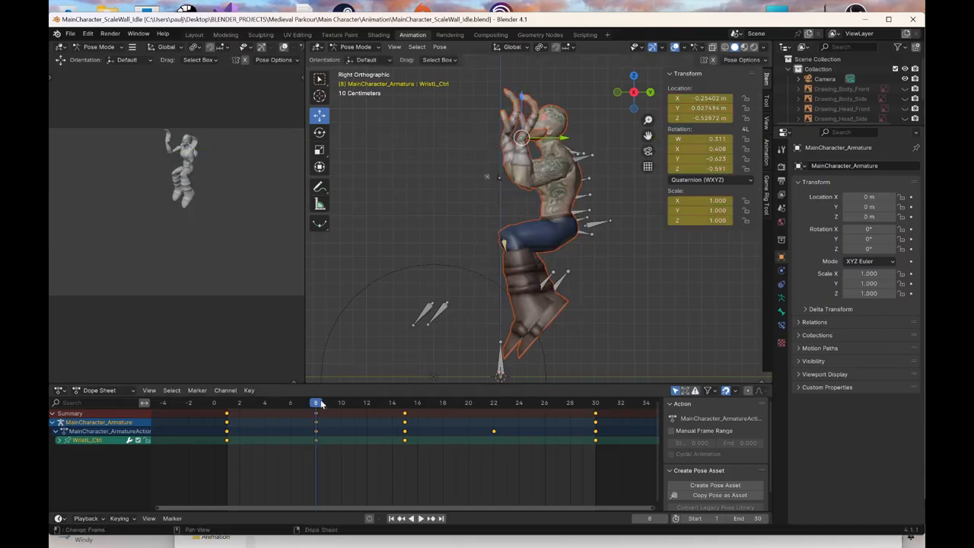
On frame 22, move the right wrist control about 0.09 m away from the wall and insert a keyframe
key("space")
key("space")
middle_click_drag(494, 301, 474, 222)
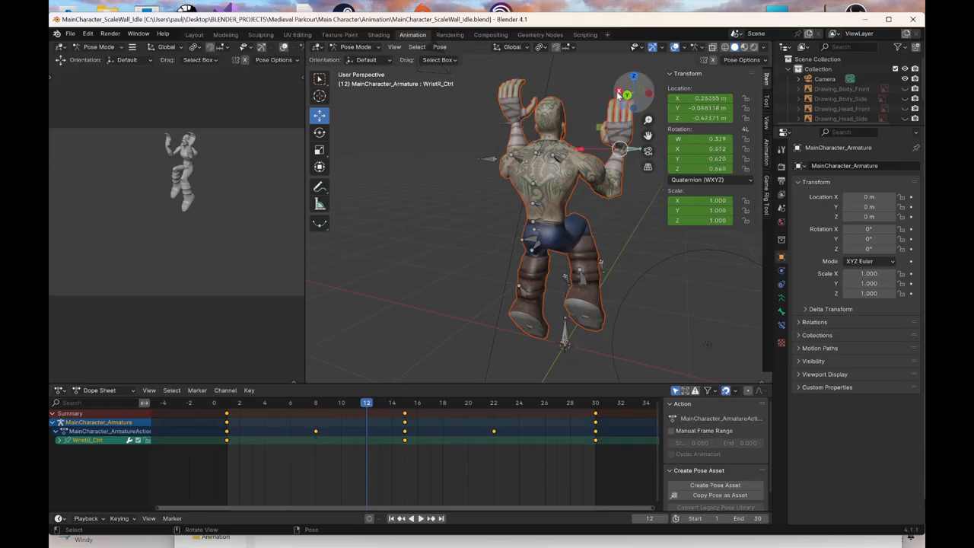
left_click(640, 90)
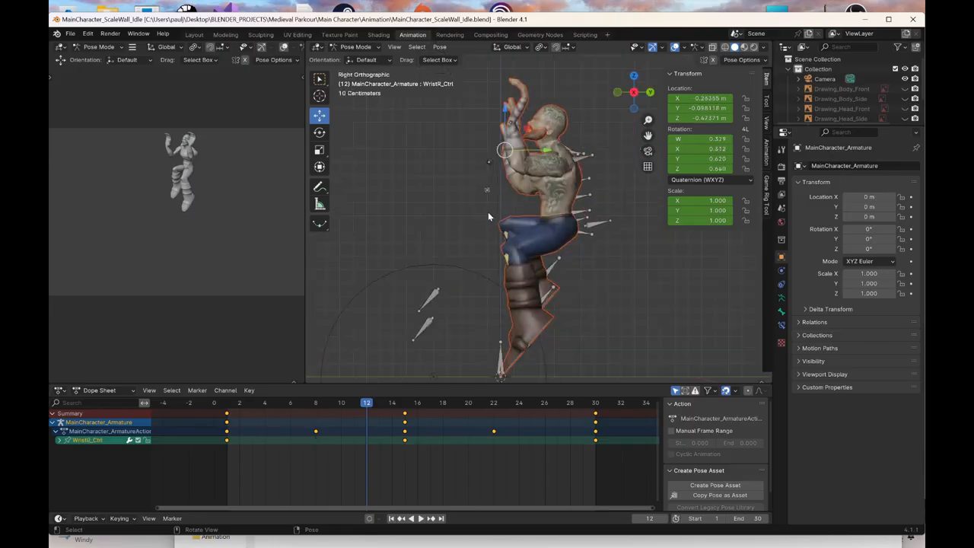
left_click(637, 94)
left_click(491, 402)
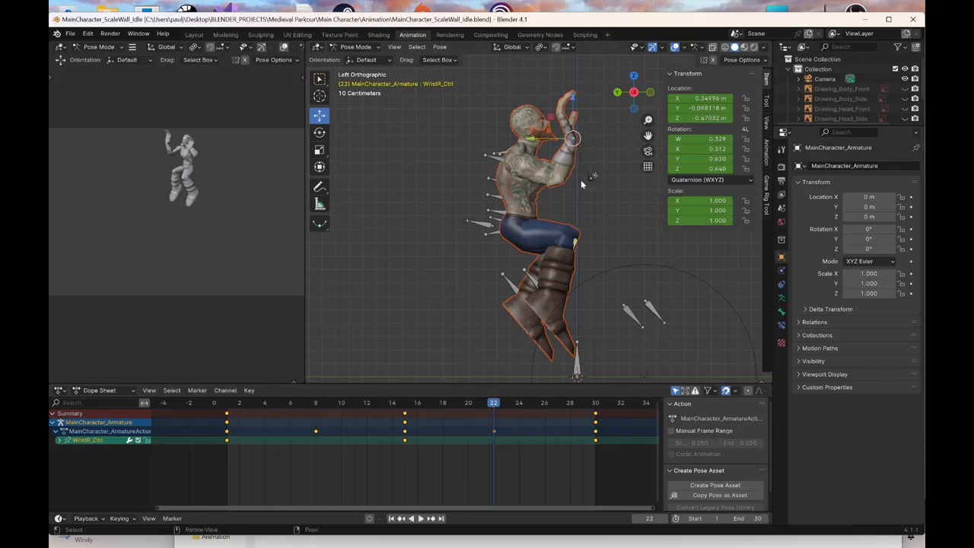
key("g")
key("y")
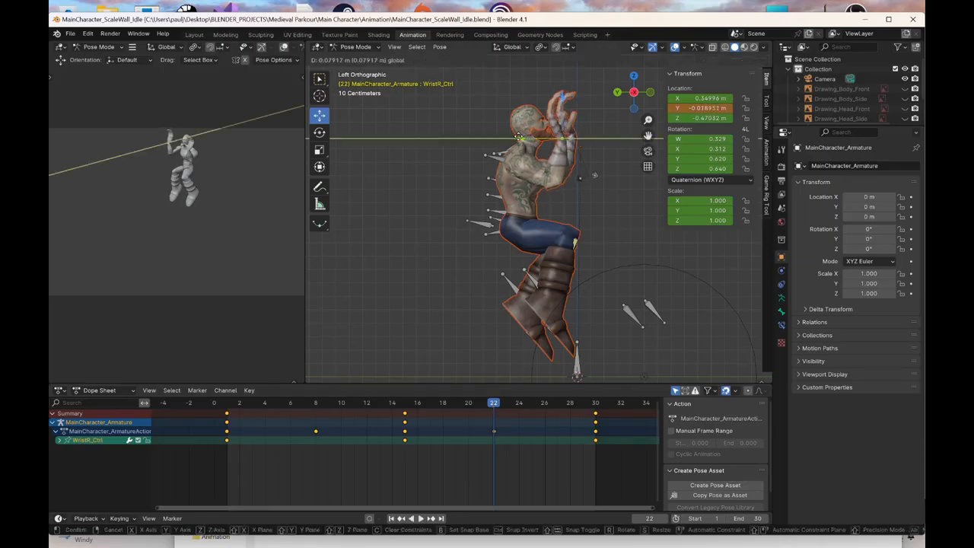
left_click(518, 136)
right_click(518, 135)
left_click(517, 136)
Play back the climbing cycle from frame 1 and examine the hand and foot movement from behind and from the side
middle_click_drag(496, 164, 595, 224)
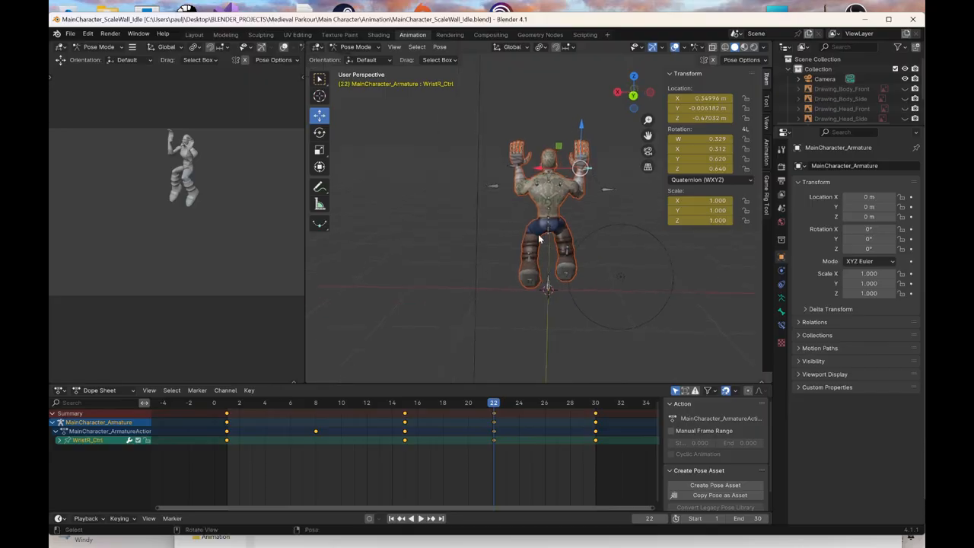
left_click(221, 403)
key("space")
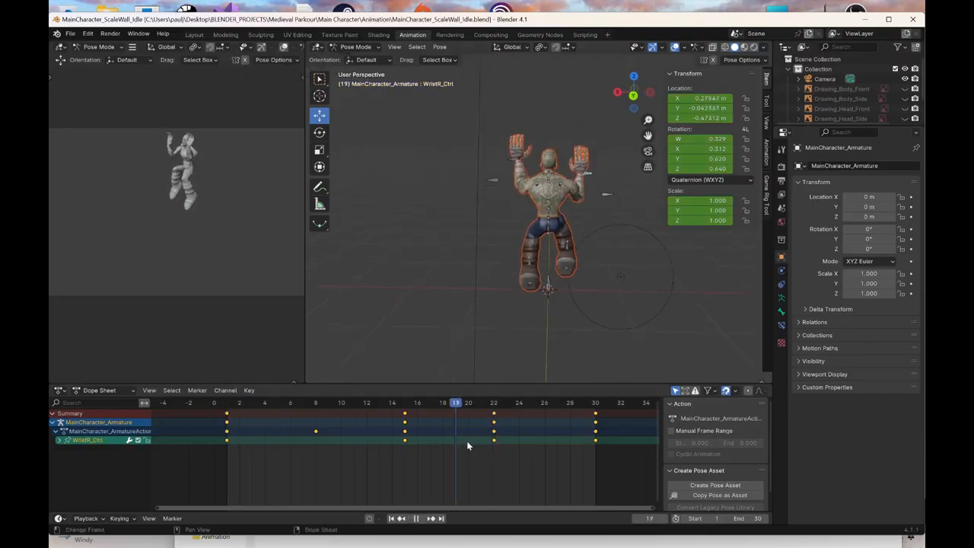
key("space")
middle_click_drag(507, 264, 461, 254)
scroll(460, 254, "up", 4)
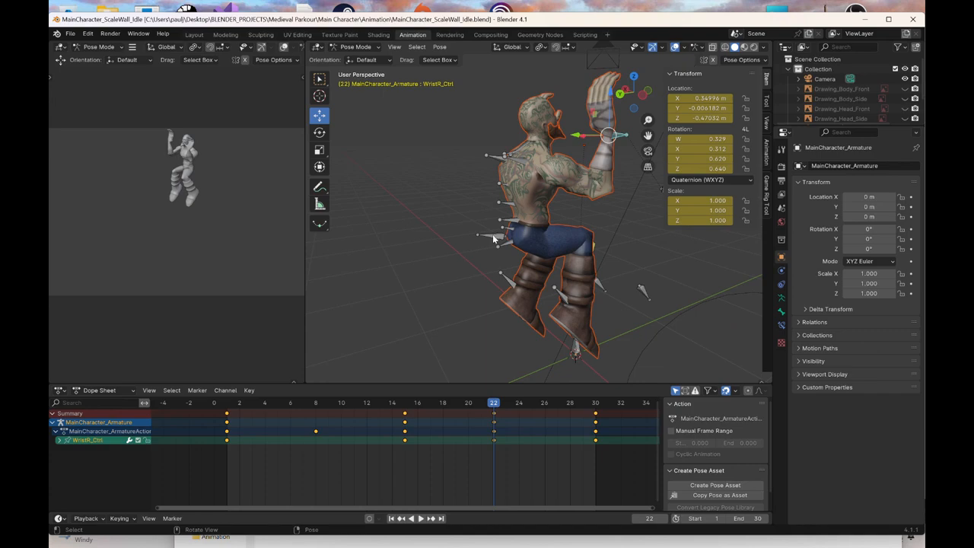
On frame 1, shift the hip control about 0.07 m along X toward the character's left and insert a keyframe
left_click(494, 236)
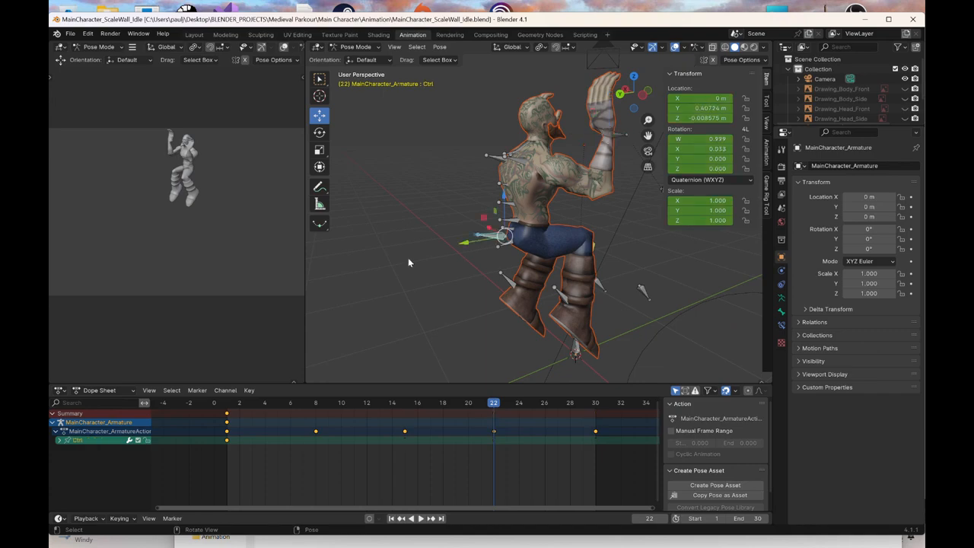
left_click(622, 96)
middle_click_drag(524, 162, 501, 187)
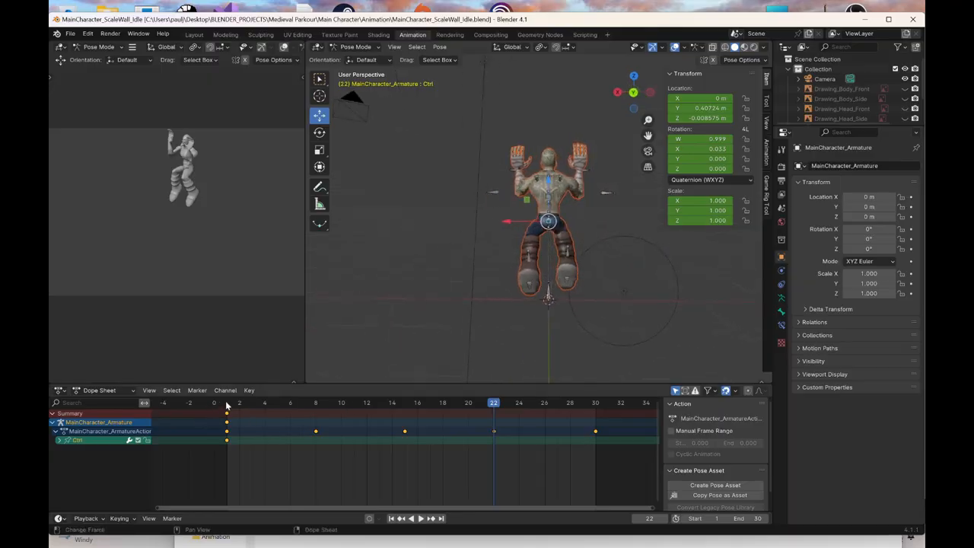
mouse_move(226, 407)
left_mouse_down()
mouse_move(266, 407)
mouse_move(223, 407)
left_mouse_up()
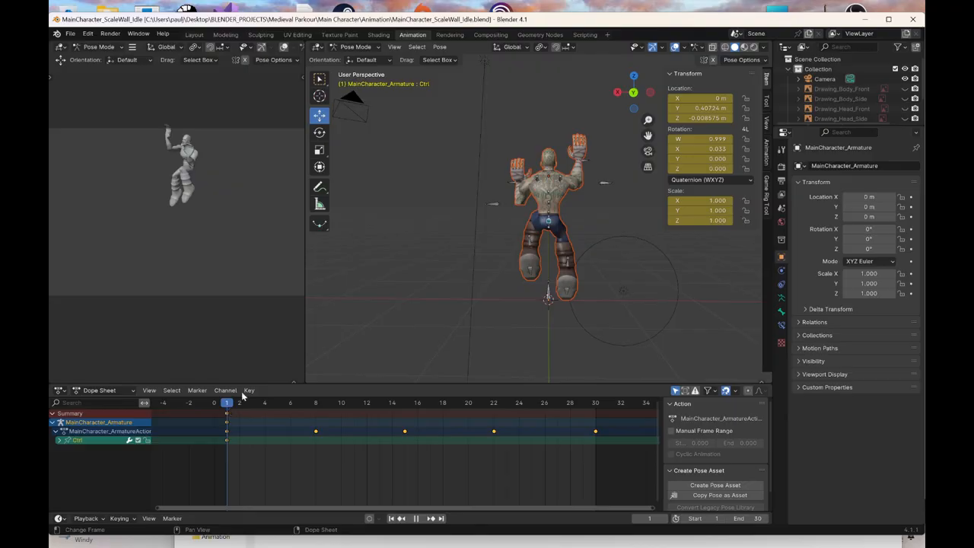
middle_click_drag(457, 278, 589, 245)
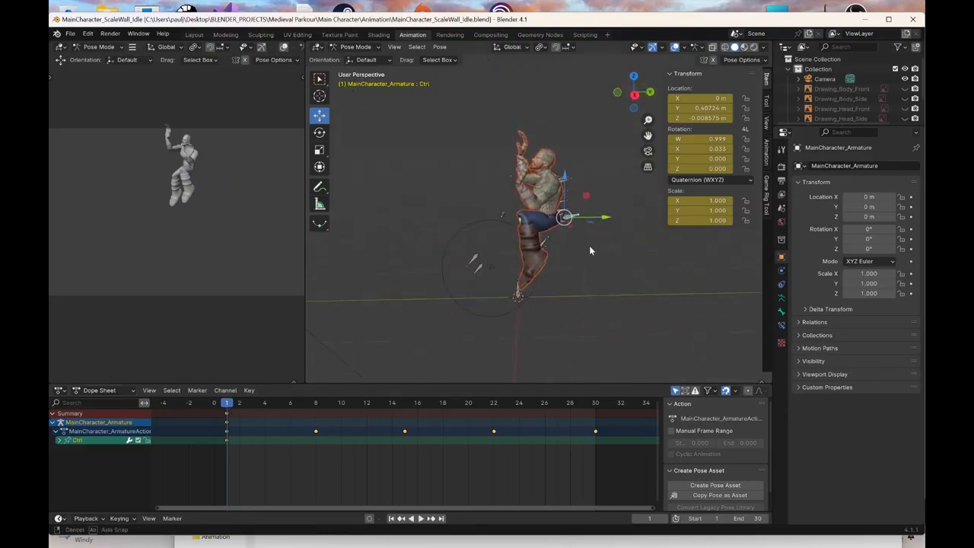
left_click(636, 97)
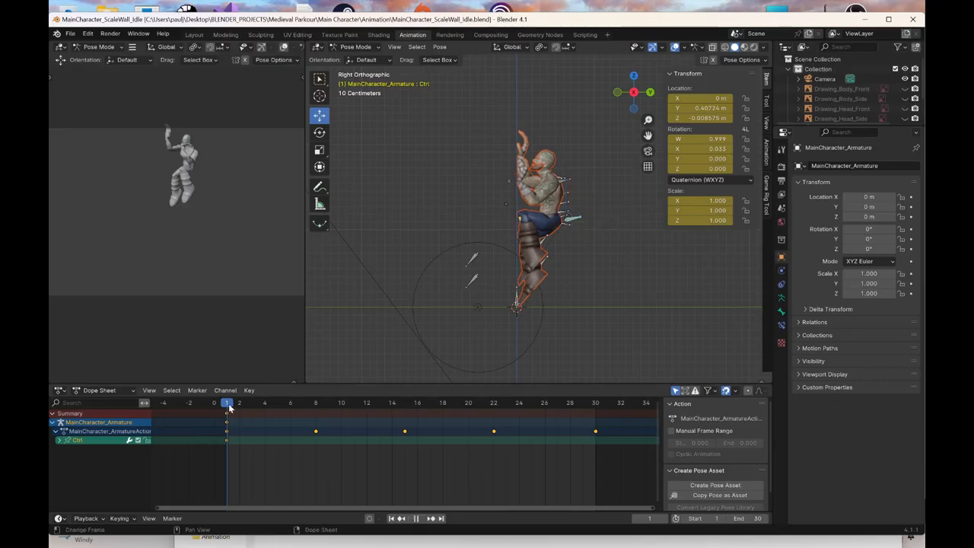
left_click_drag(229, 404, 227, 427)
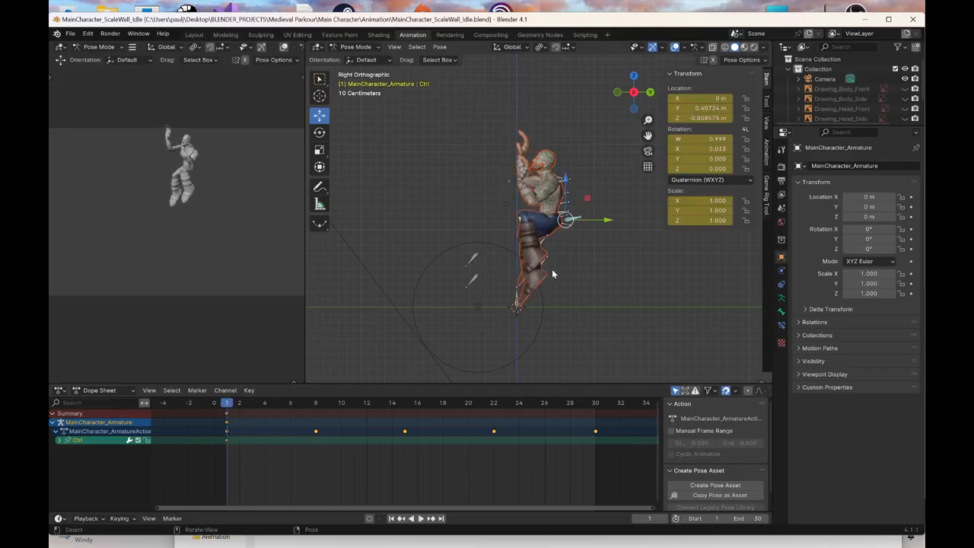
middle_click_drag(552, 269, 462, 297)
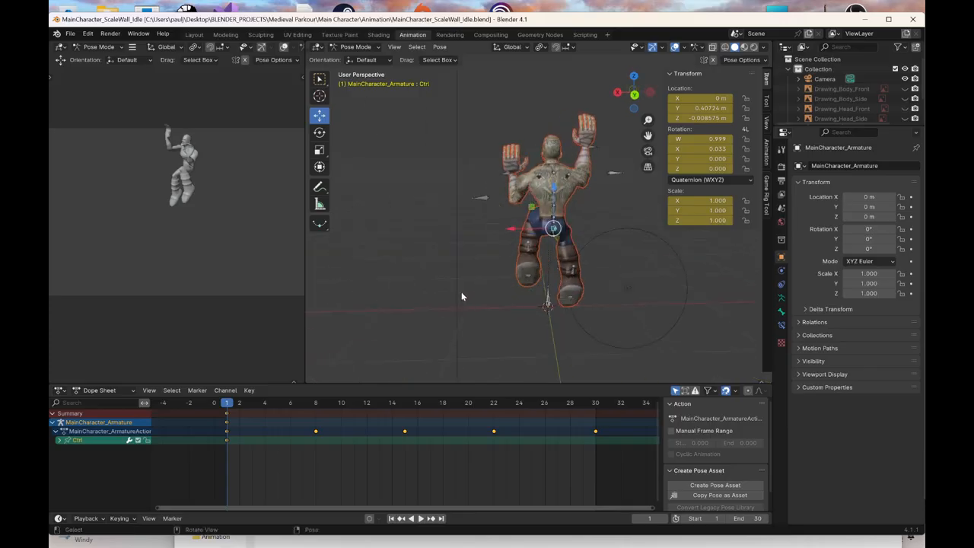
left_click(634, 94)
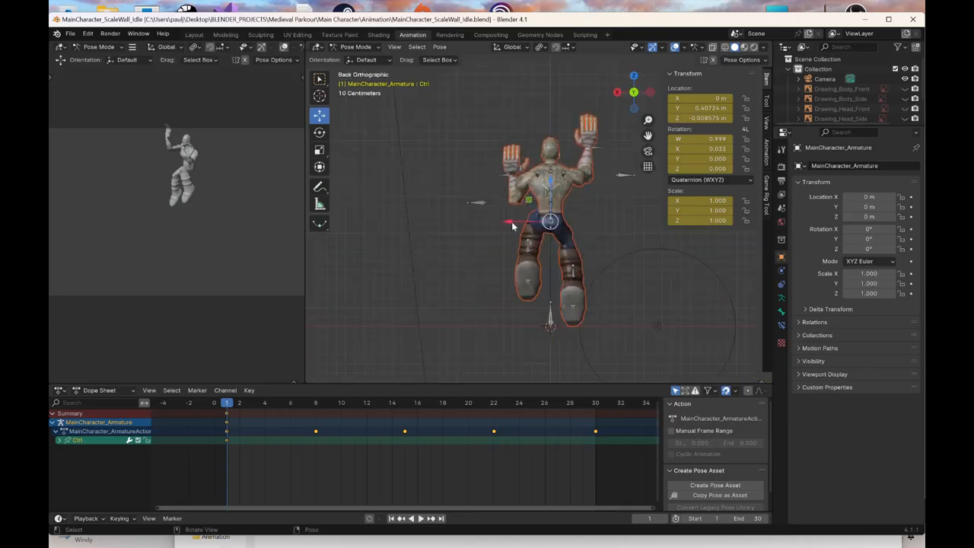
left_click_drag(512, 226, 504, 226)
right_click(505, 226)
left_click(505, 225)
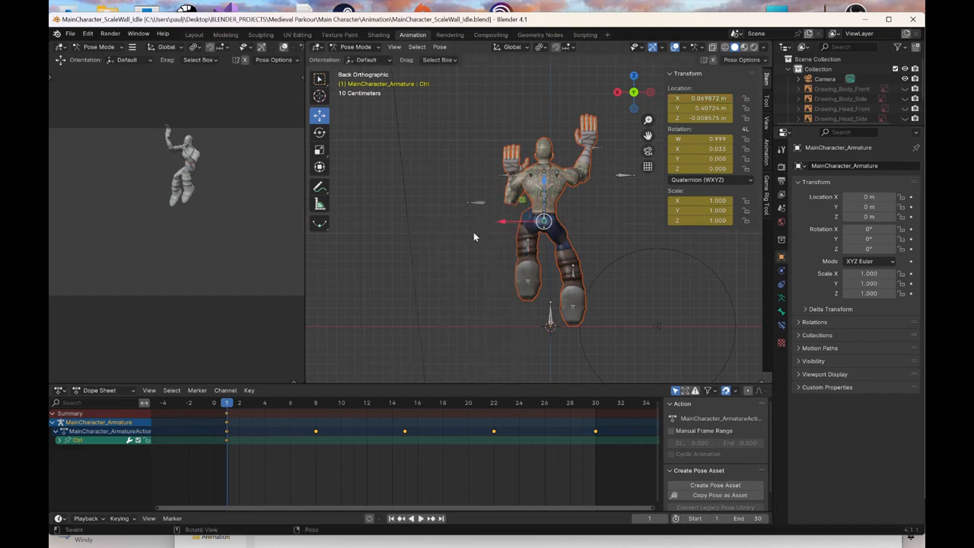
Copy the hip control's frame 1 keyframe and paste it on frame 30
middle_click_drag(474, 232, 551, 254)
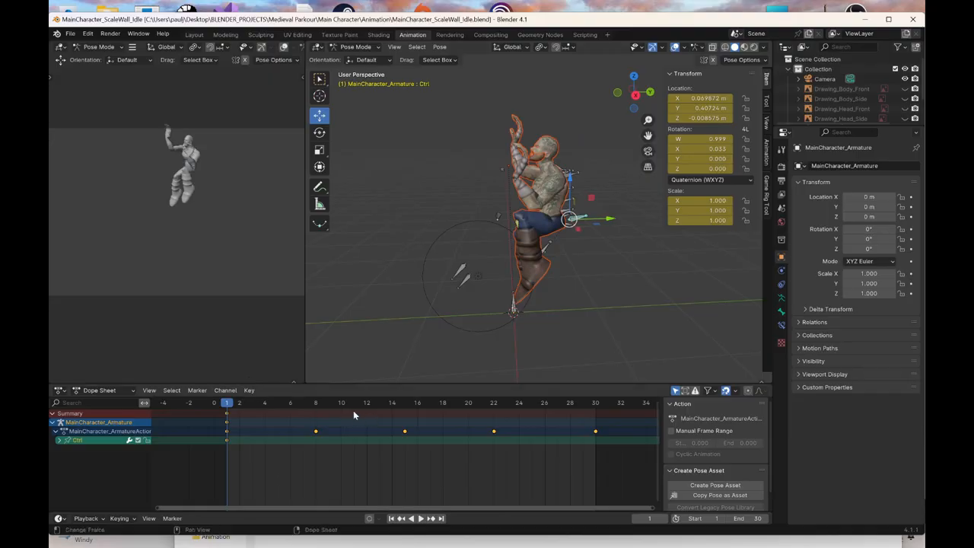
left_click(595, 403)
left_click_drag(212, 458, 248, 407)
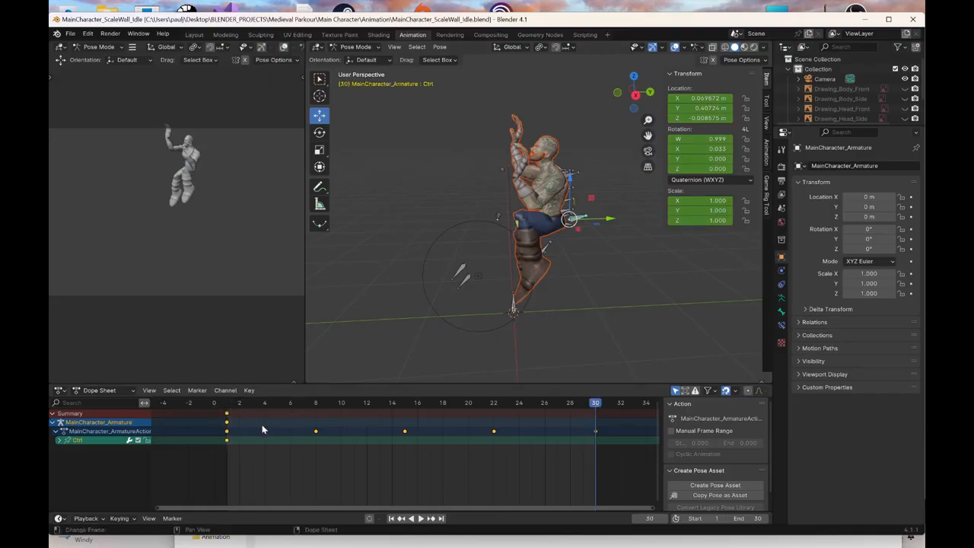
key("ctrl+c")
key("ctrl+v")
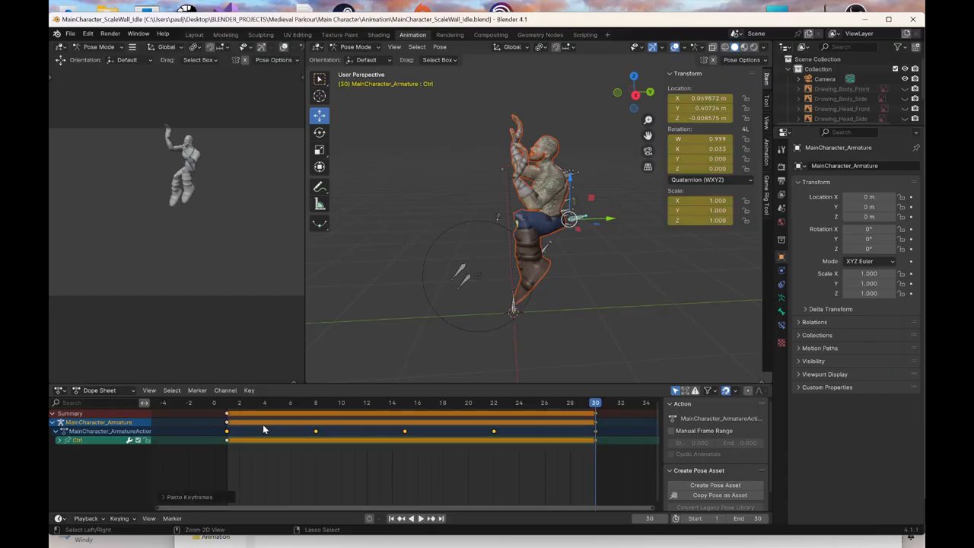
On frame 15, shift the hip control along X toward the character's right and insert a keyframe
left_click(405, 403)
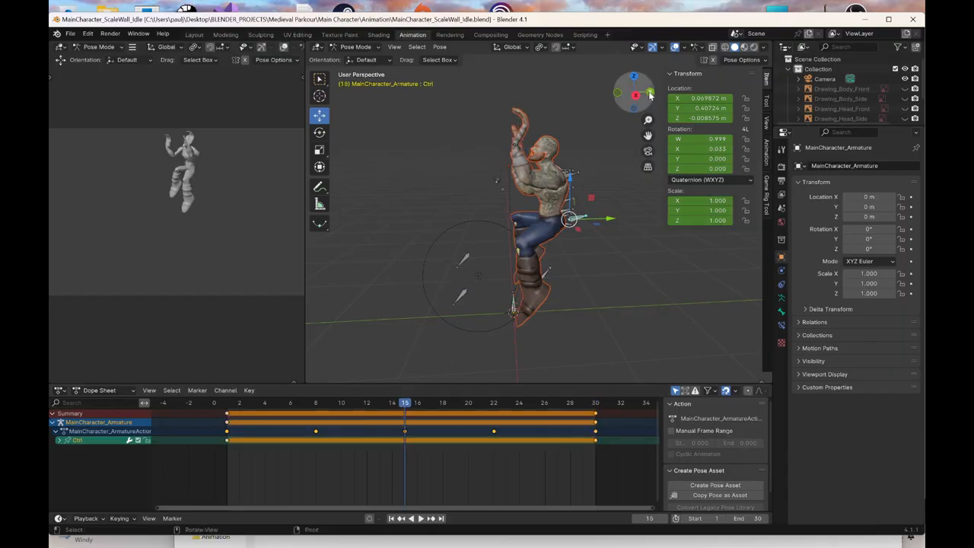
left_click_drag(634, 90, 621, 119)
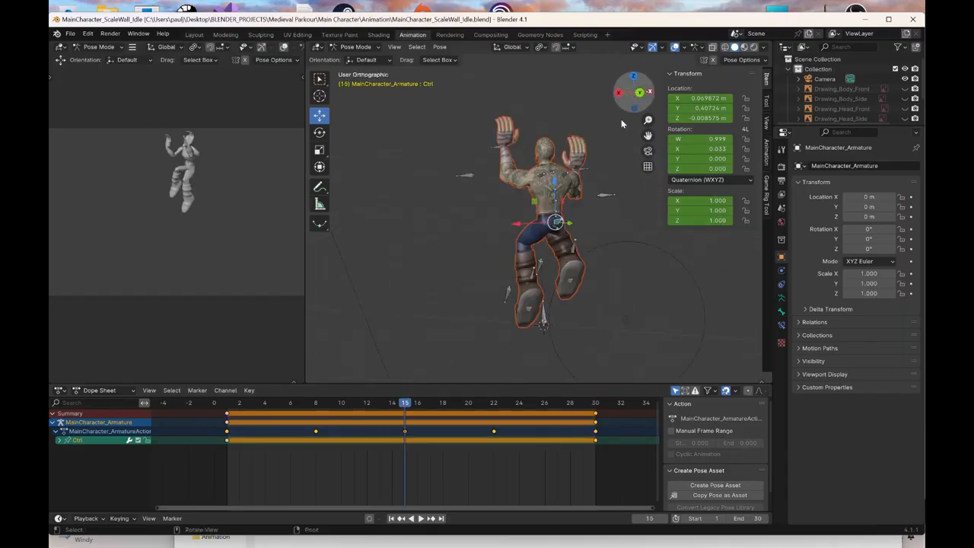
key("g")
key("x")
left_click_drag(507, 221, 510, 221)
right_click(510, 222)
left_click(511, 222)
Play back the cycle and examine the hip sway from behind and from the side
middle_click_drag(541, 239, 456, 256)
middle_click_drag(499, 305, 565, 298)
key("space")
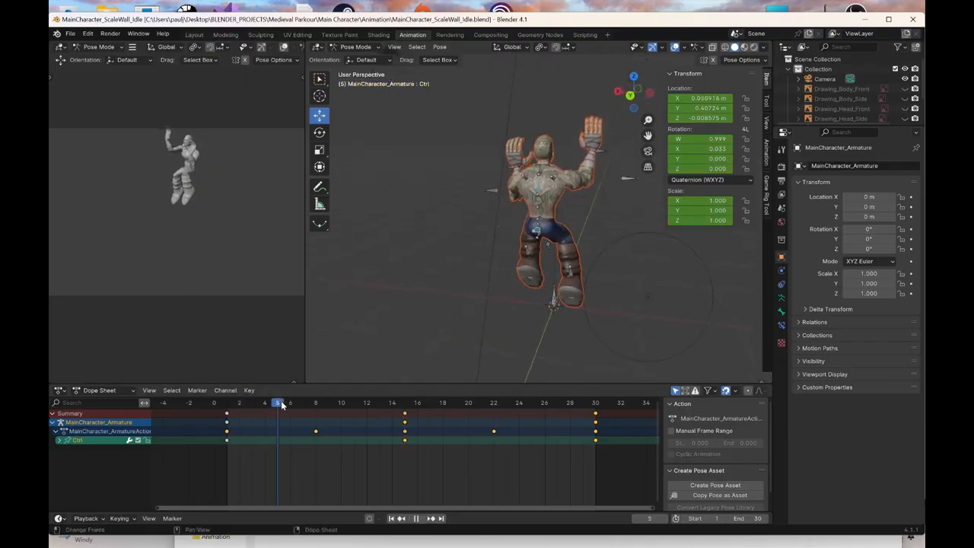
key("space")
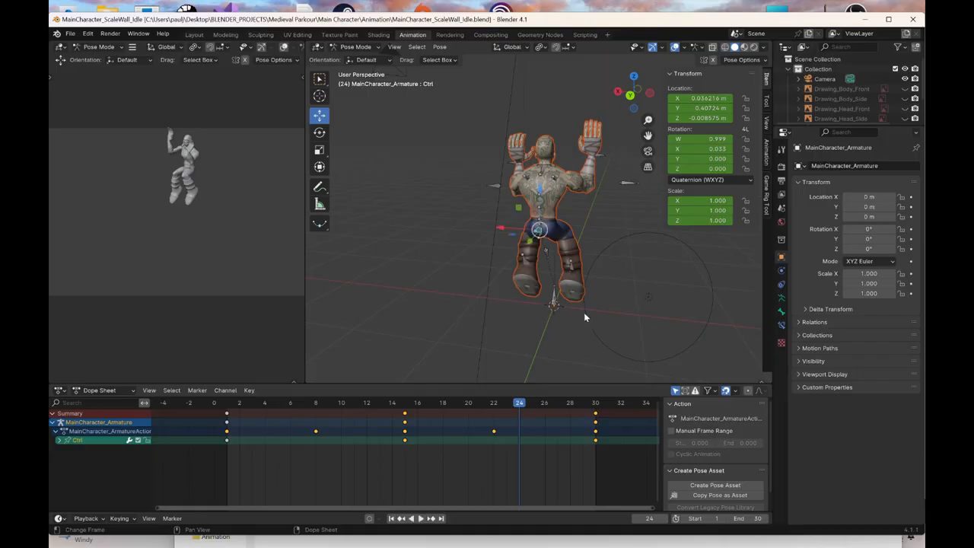
middle_click_drag(584, 312, 538, 303)
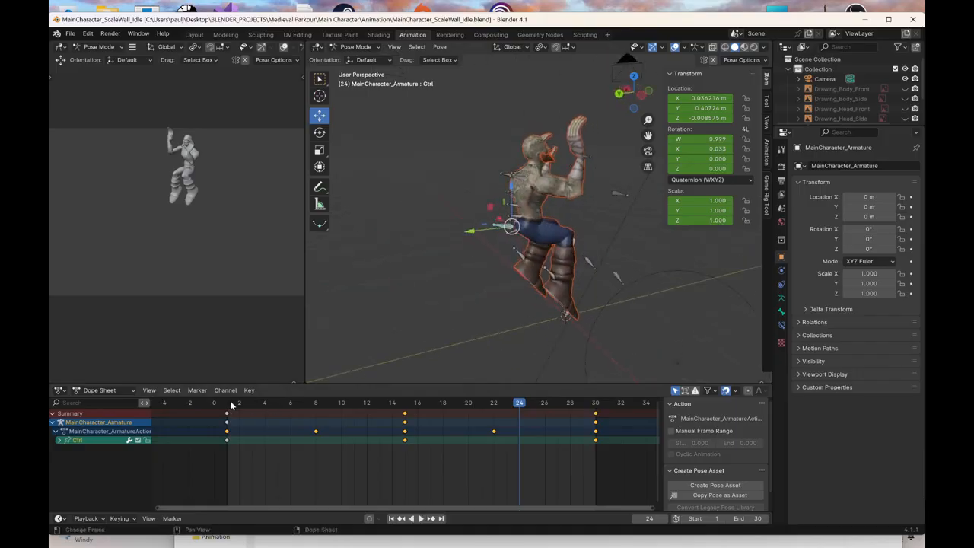
key("space")
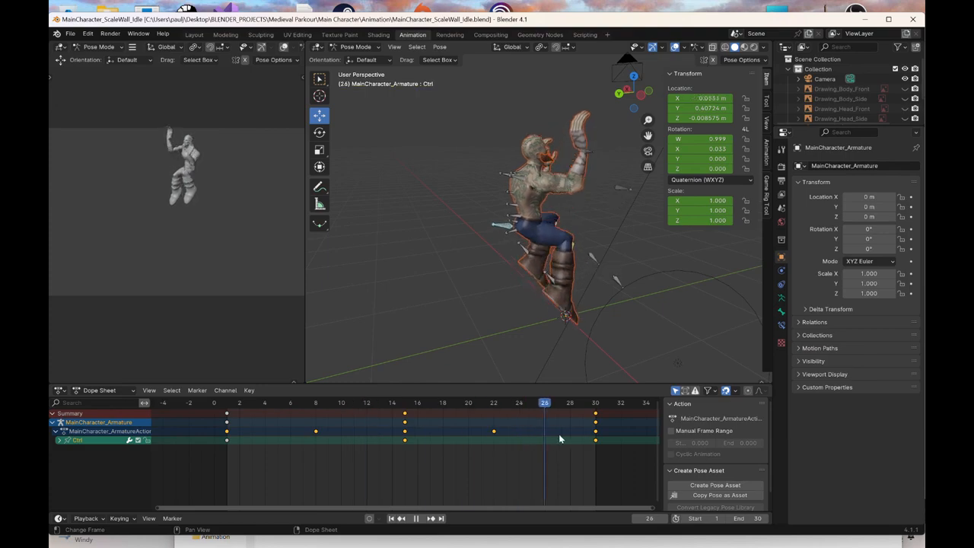
key("Escape")
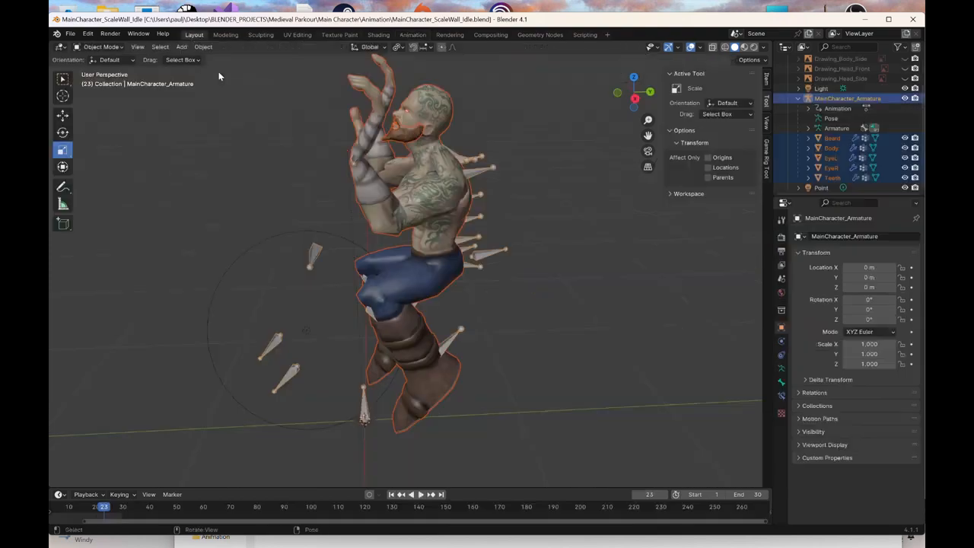
Start an FBX export as MainCharacter_ScaleWall_Idle.fbx and restrict the object types to Armature and Mesh
middle_click_drag(482, 269, 415, 259)
left_click(69, 34)
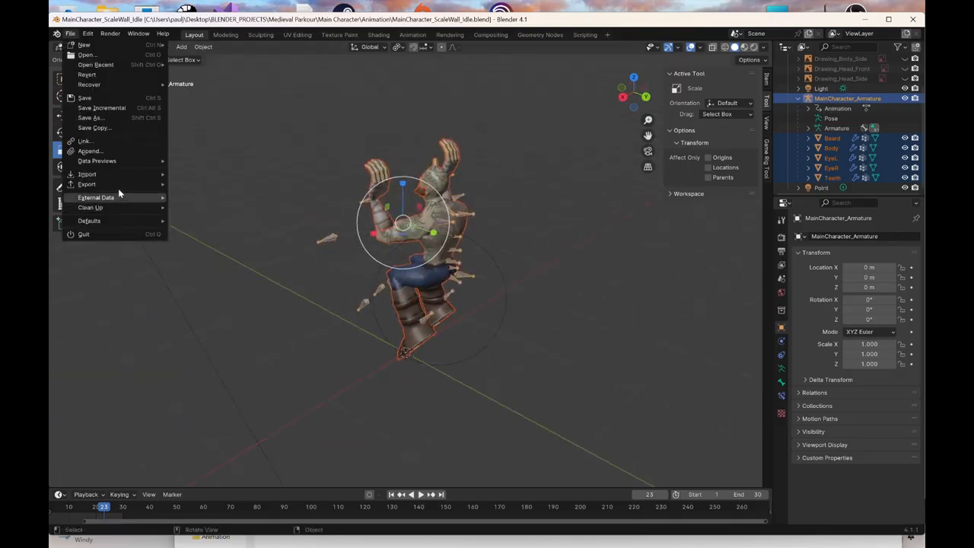
mouse_move(118, 187)
left_click(197, 282)
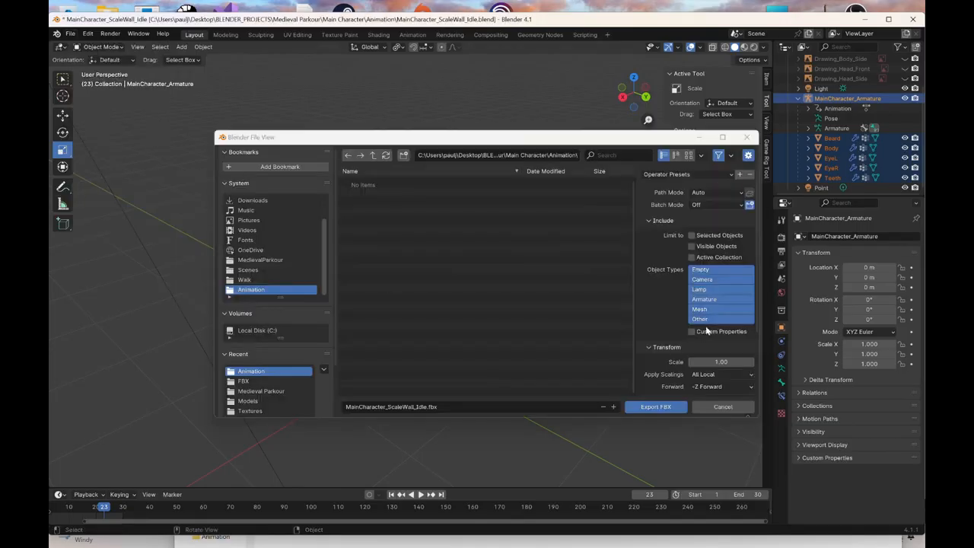
left_click(704, 310)
left_click(705, 299, "shift")
Limit the FBX export to visible objects and the active collection, and enable Custom Properties and Apply Transform
left_click(695, 257)
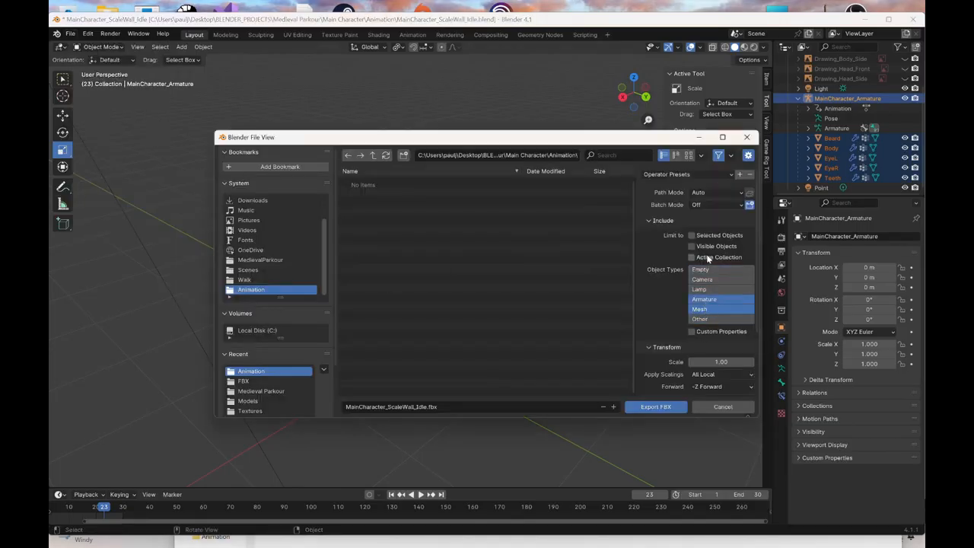
left_click(707, 247)
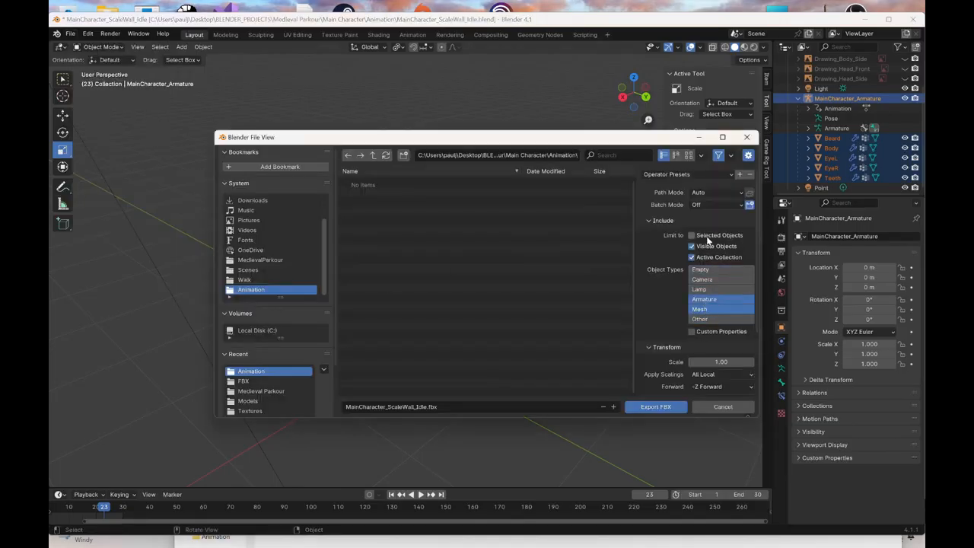
scroll(708, 336, "down", 4)
left_click(711, 351)
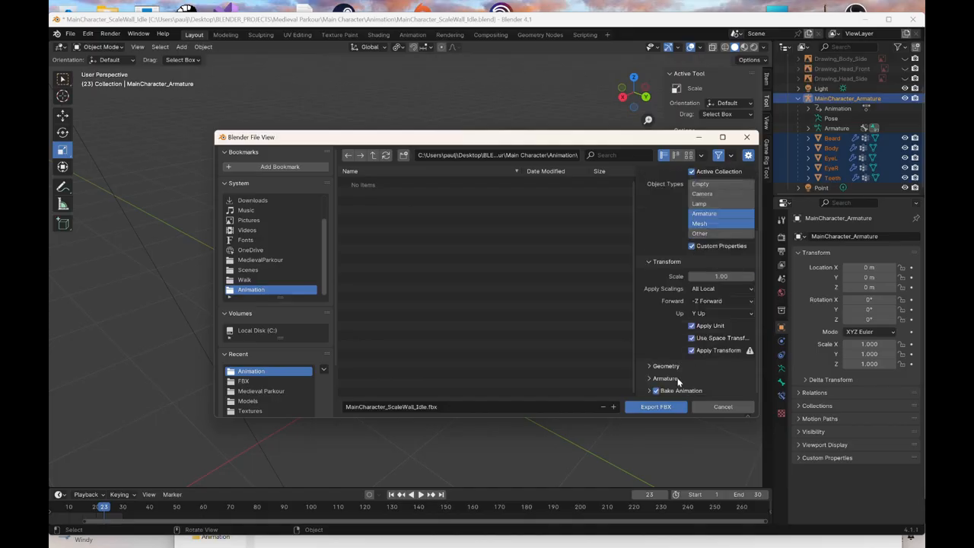
Turn off Add Leaf Bones in the armature options of the FBX export
left_click(666, 378)
scroll(692, 362, "down", 3)
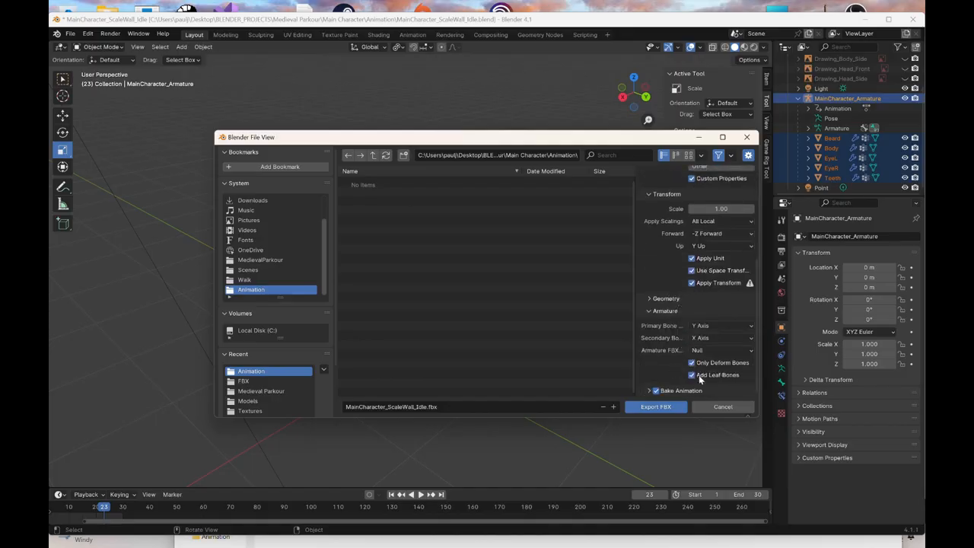
left_click(698, 376)
Set the export destination to the Main Character's FBX folder, name the file MainCharacter_ScaleWall_Up.fbx and export it
left_click(374, 156)
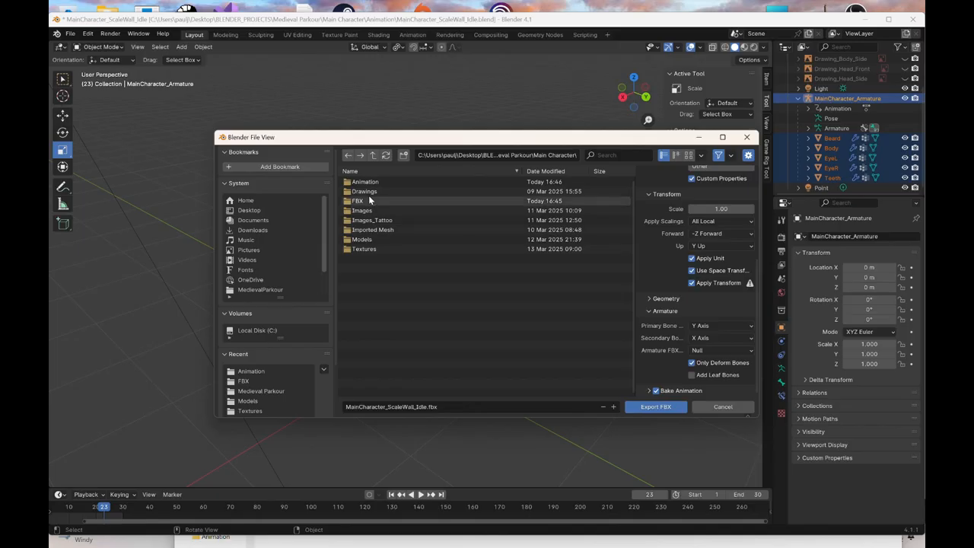
double_click(369, 200)
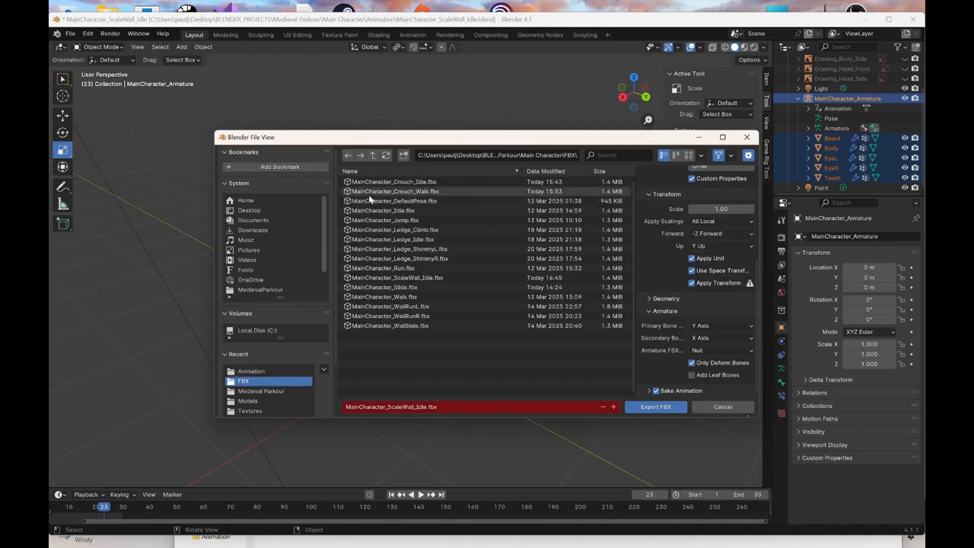
left_click(411, 408)
left_click(425, 408)
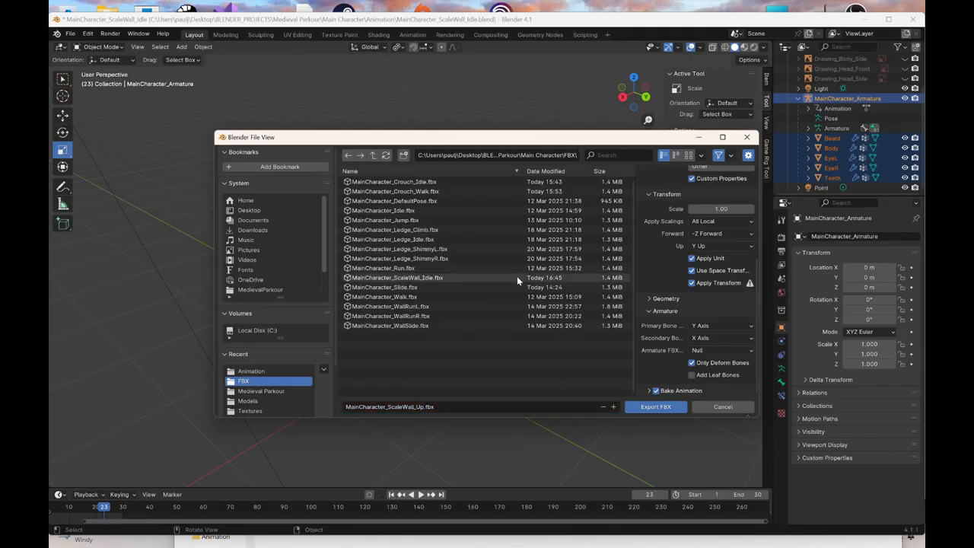
scroll(694, 279, "up", 3)
scroll(694, 280, "up", 2)
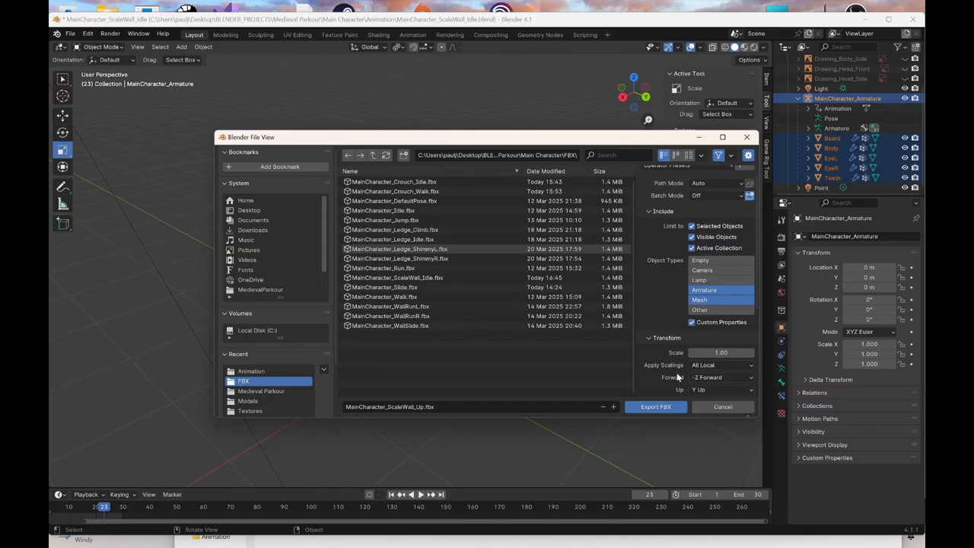
left_click(655, 406)
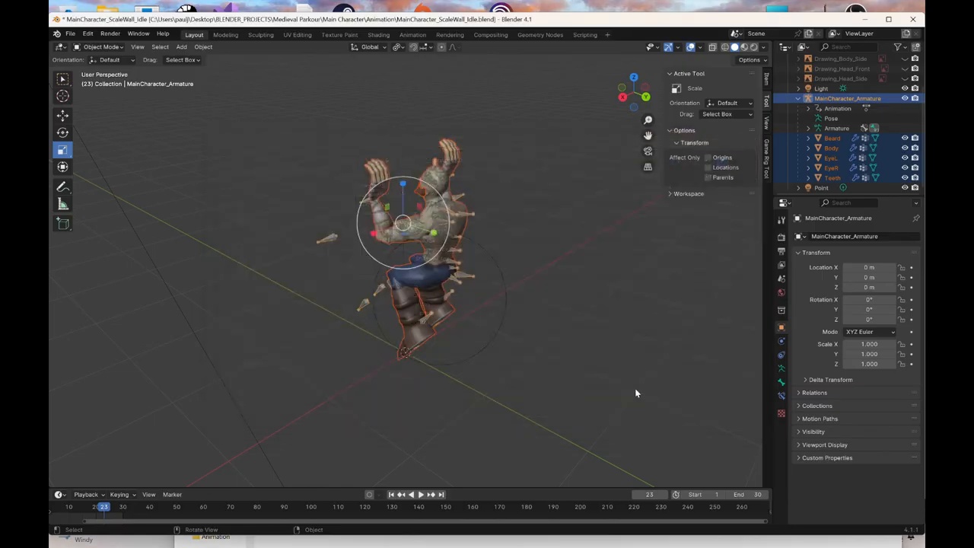
Save the project under the new name MainCharacter_ScaleWall_Up.blend in the Animation folder
left_click(70, 34)
left_click(104, 120)
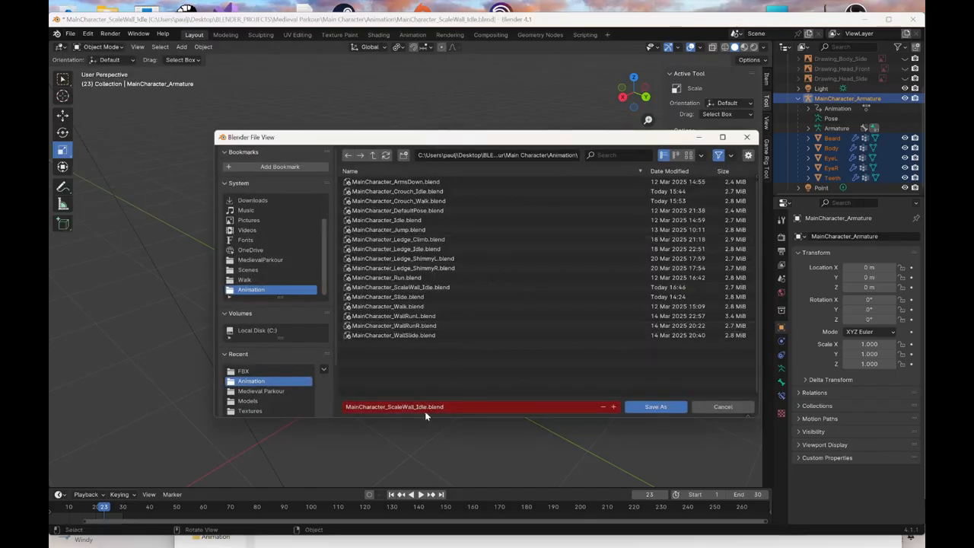
left_click(426, 412)
left_click(427, 408)
key("BackSpace")
key("BackSpace")
key("BackSpace")
key("BackSpace")
type("Up")
left_click(657, 407)
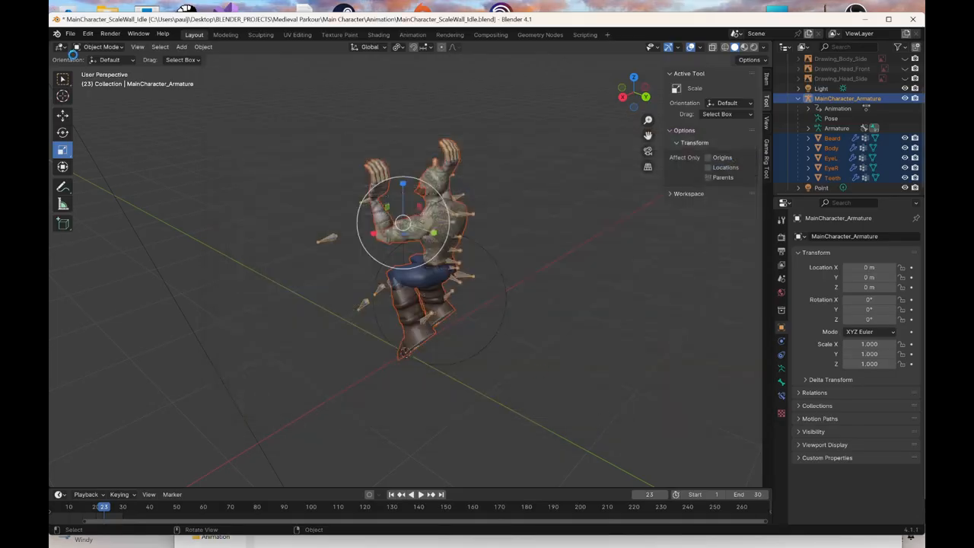
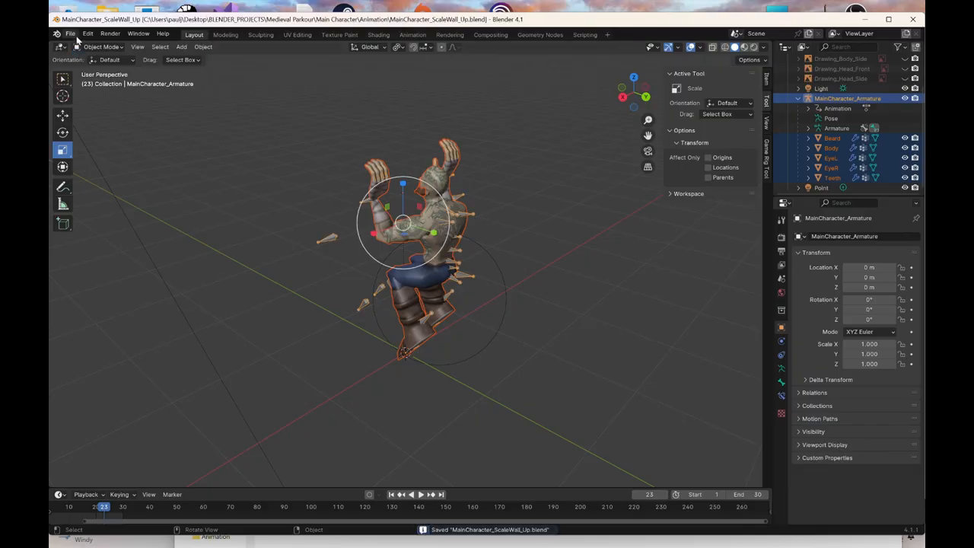
Open MainCharacter_ScaleWall_Idle.blend from the Animation folder and switch to the Animation workspace
left_click(72, 35)
left_click(85, 55)
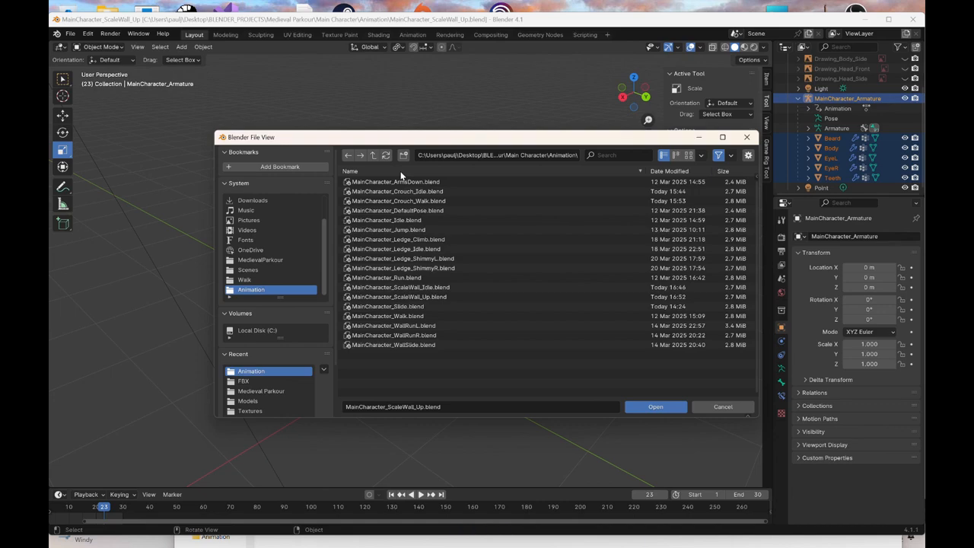
double_click(414, 287)
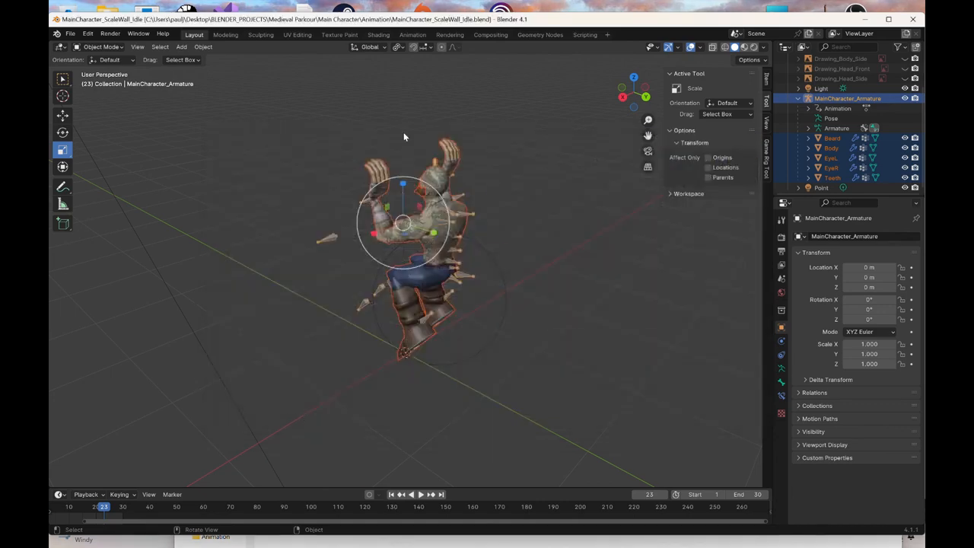
left_click(418, 34)
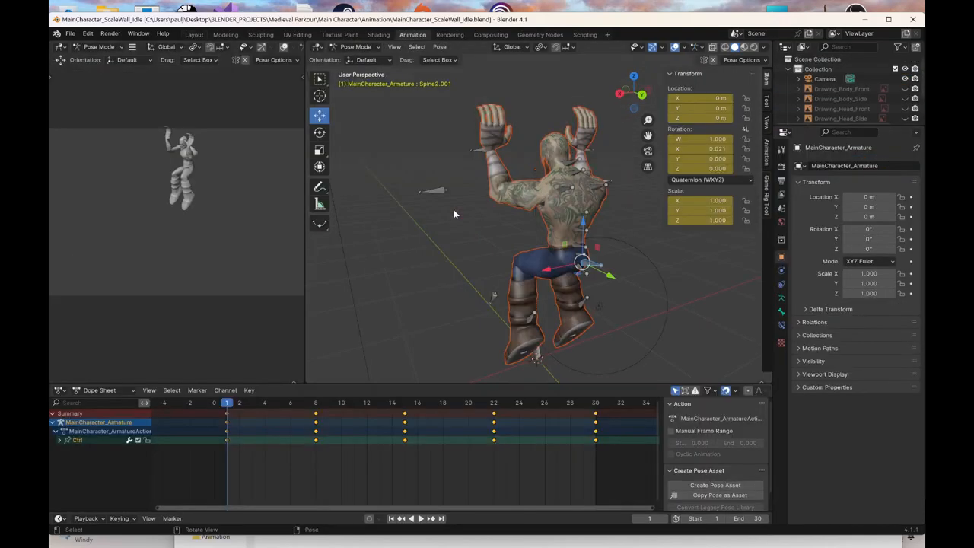
In wireframe shading, select all bones of the armature and delete their keyframes from frame 8 through frame 30
key("z")
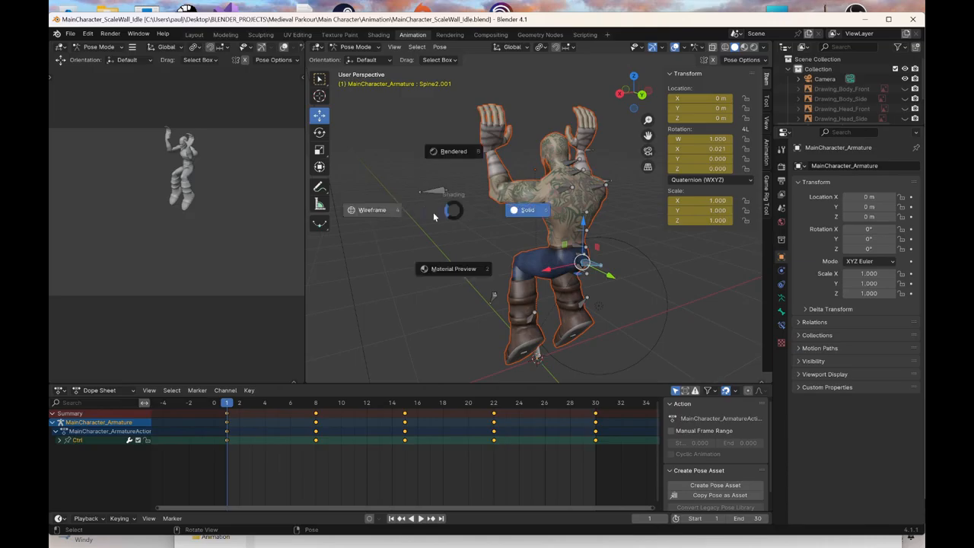
left_click(373, 210)
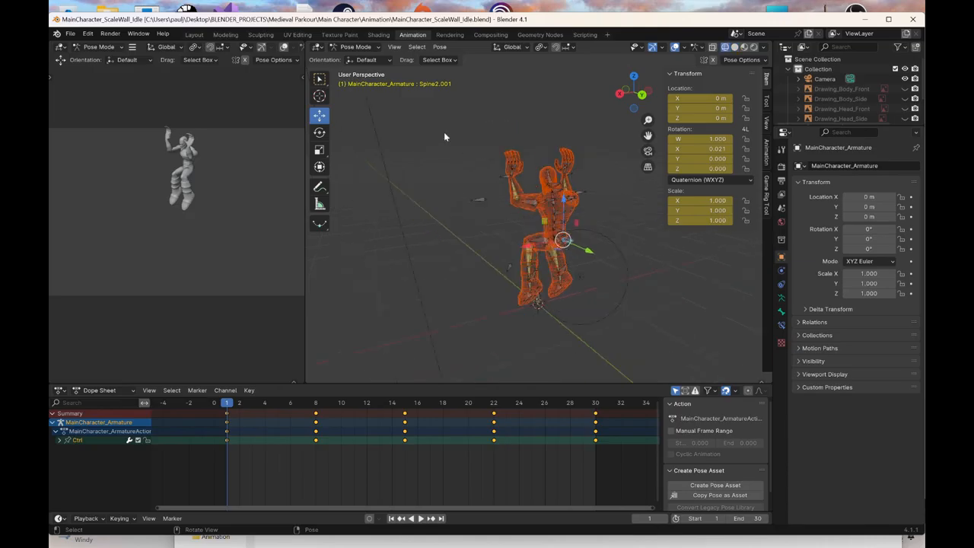
left_click_drag(445, 136, 606, 299)
left_click_drag(302, 422, 615, 479)
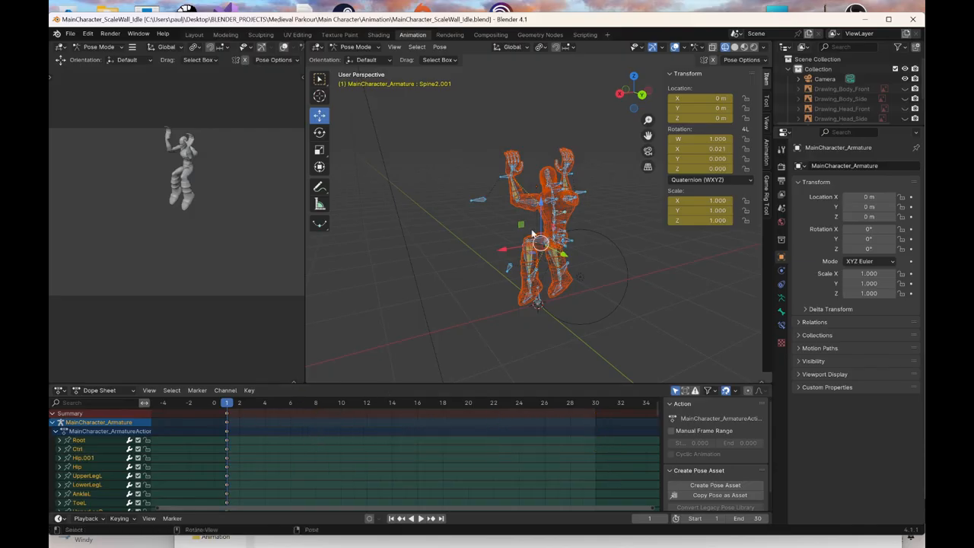
In solid back view, lower the left ankle control along Z by about 0.18 m and insert a keyframe on frame 1
key("z")
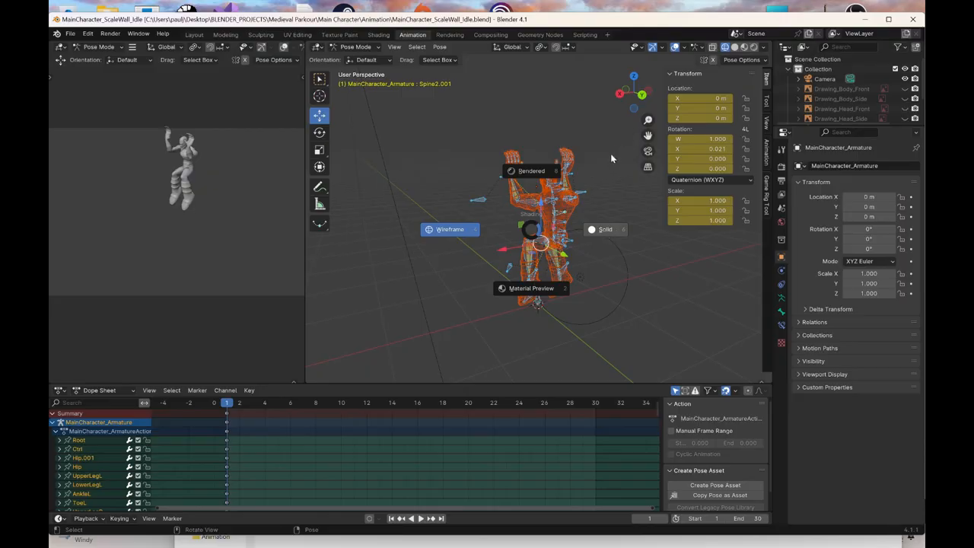
left_click(641, 109)
left_click(642, 94)
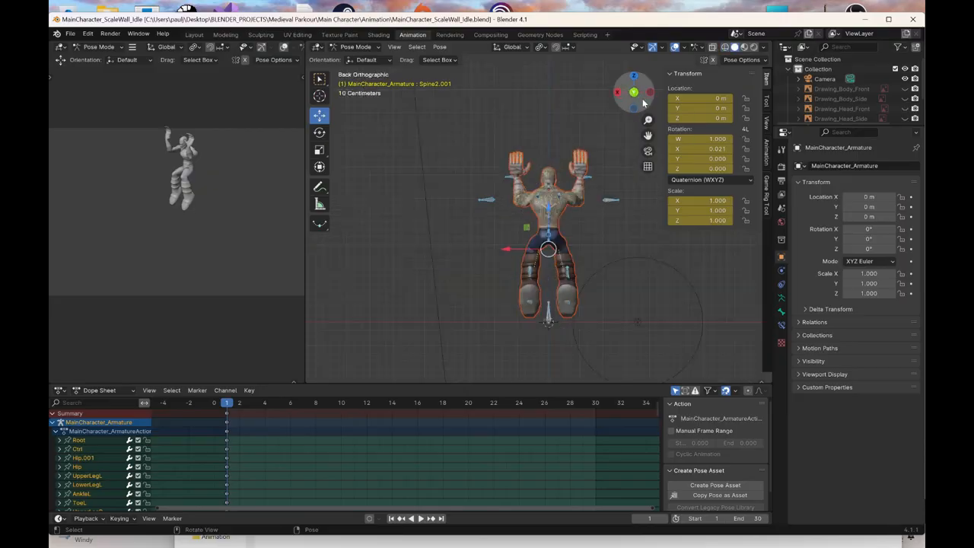
left_click(531, 276)
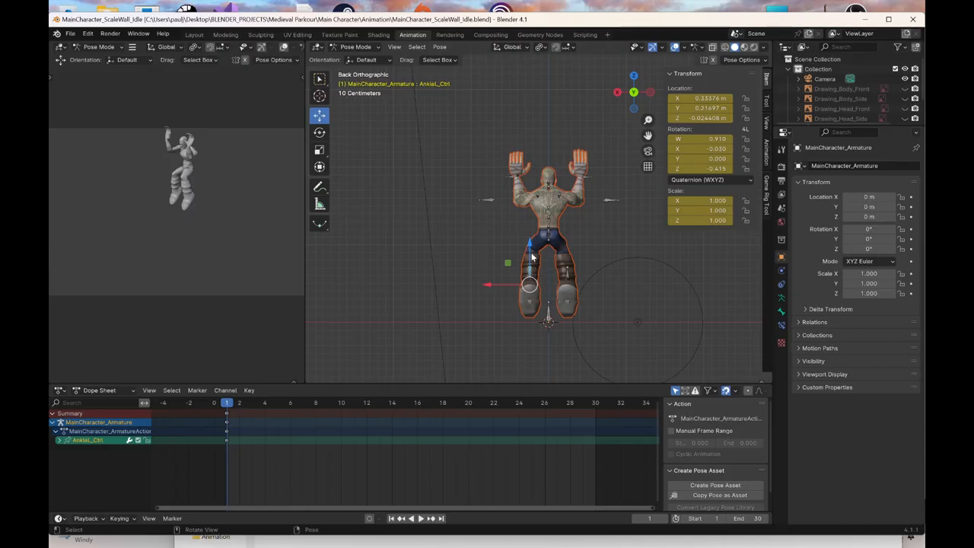
left_click_drag(531, 245, 536, 261)
right_click(536, 261)
left_click(536, 261)
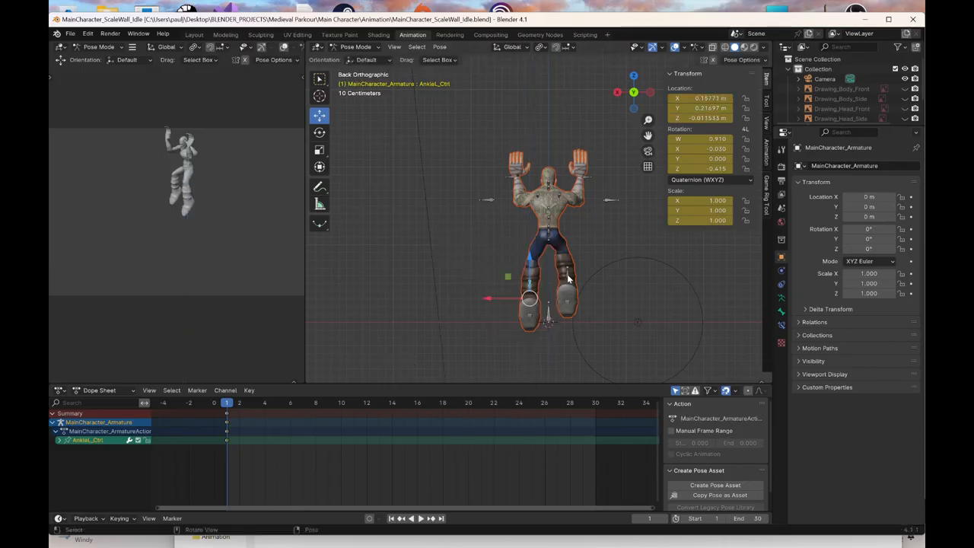
Raise the right ankle control along Z to a location X of about 0.456 m and insert a keyframe on frame 1
left_click(568, 276)
left_click_drag(567, 259, 568, 234)
right_click(568, 234)
left_click(567, 235)
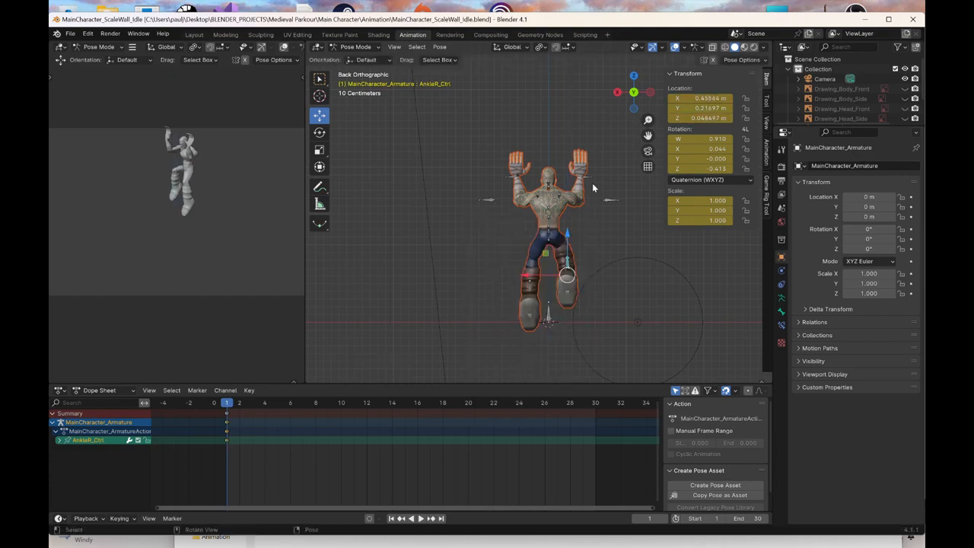
Lower the right wrist control along Z to a location X of about 0.229 m and insert a keyframe on frame 1
left_click(590, 174)
left_click_drag(583, 140, 583, 150)
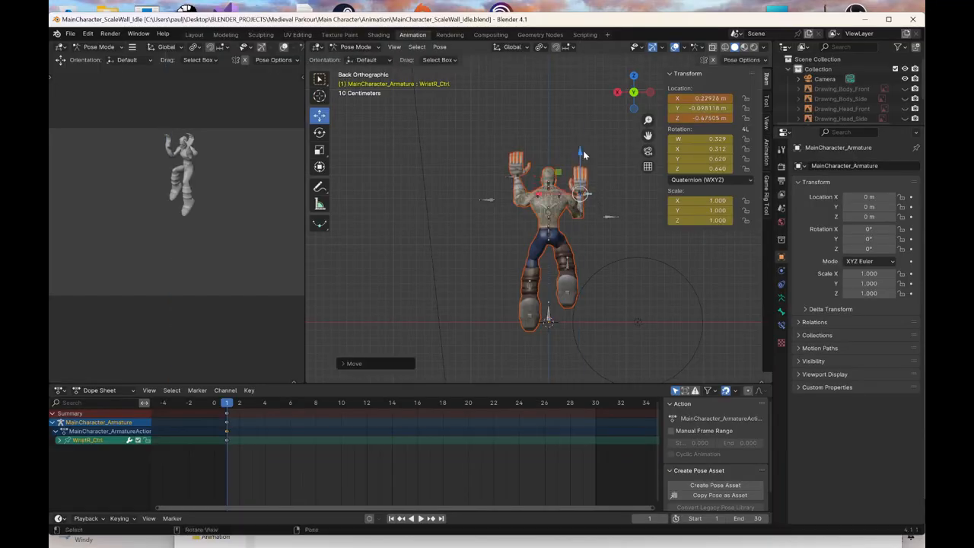
right_click(583, 150)
left_click(583, 150)
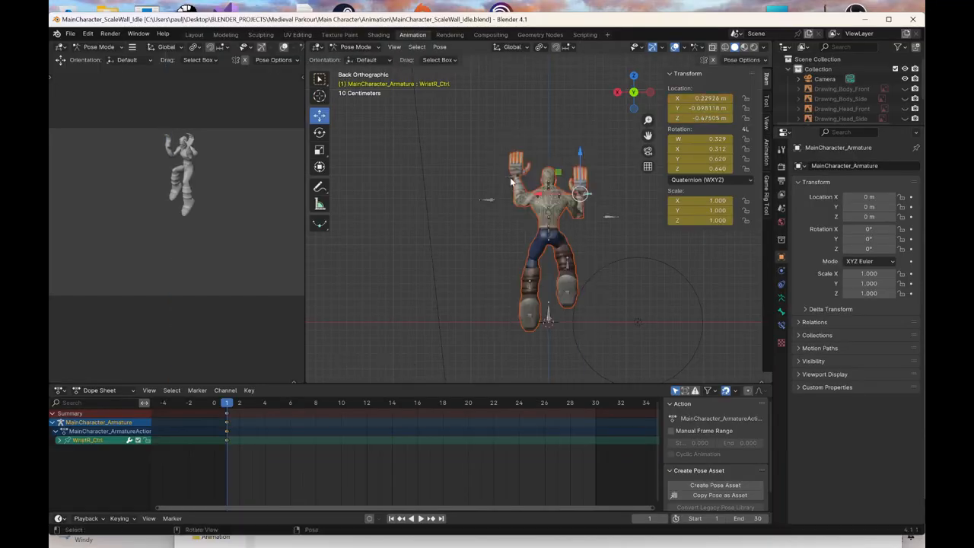
Raise the left wrist control along Z to a location X of about -0.466 m and insert a keyframe on frame 1
left_click(513, 178)
left_click_drag(518, 139, 518, 130)
right_click(518, 129)
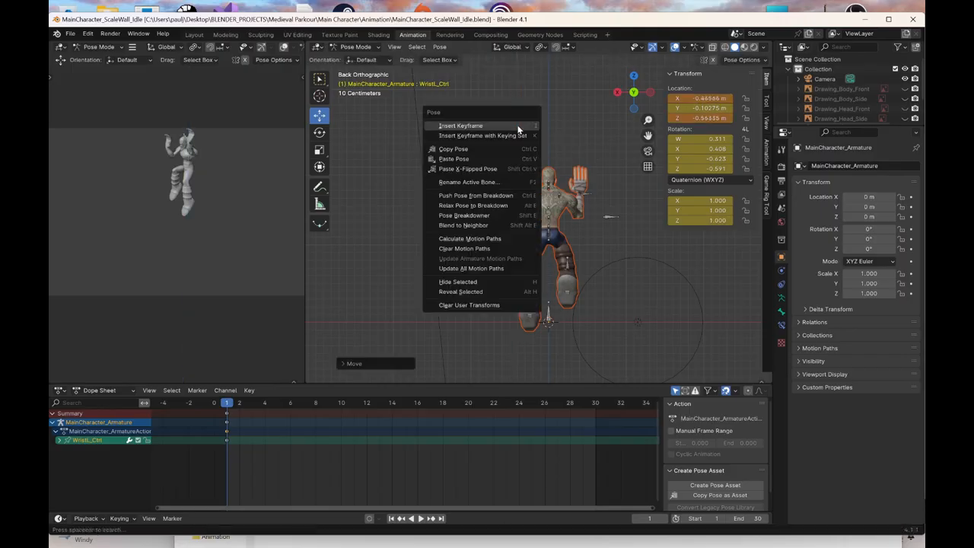
left_click(517, 129)
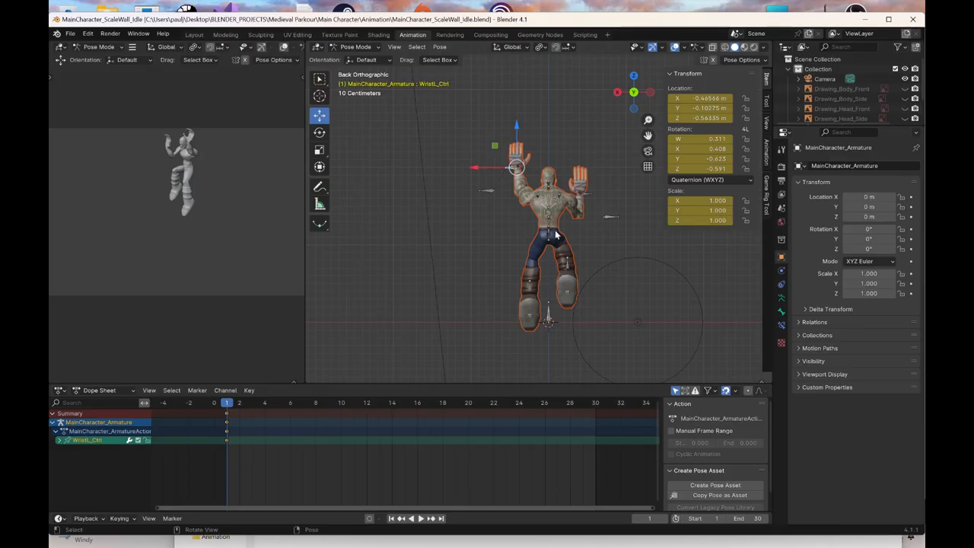
In a wireframe right-side view, rotate the Shoulder.001 and Neck.001 bones slightly and insert a keyframe on frame 1
key("z")
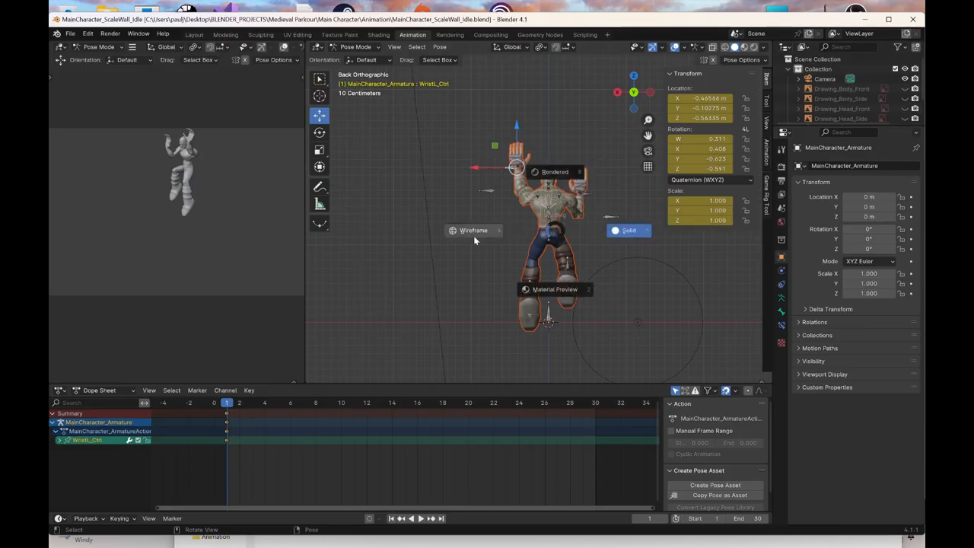
left_click(449, 284)
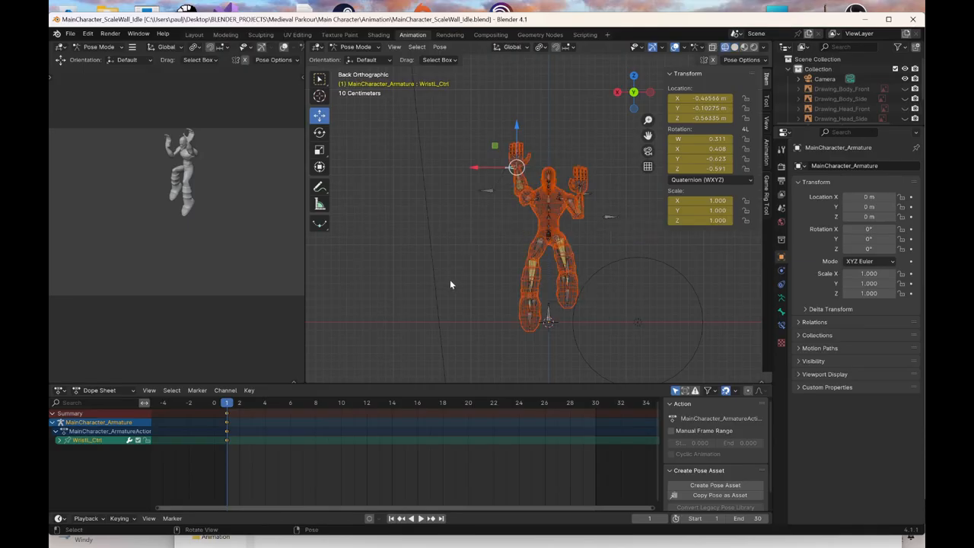
left_click(617, 92)
scroll(536, 190, "up", 2)
left_click_drag(580, 153, 595, 174)
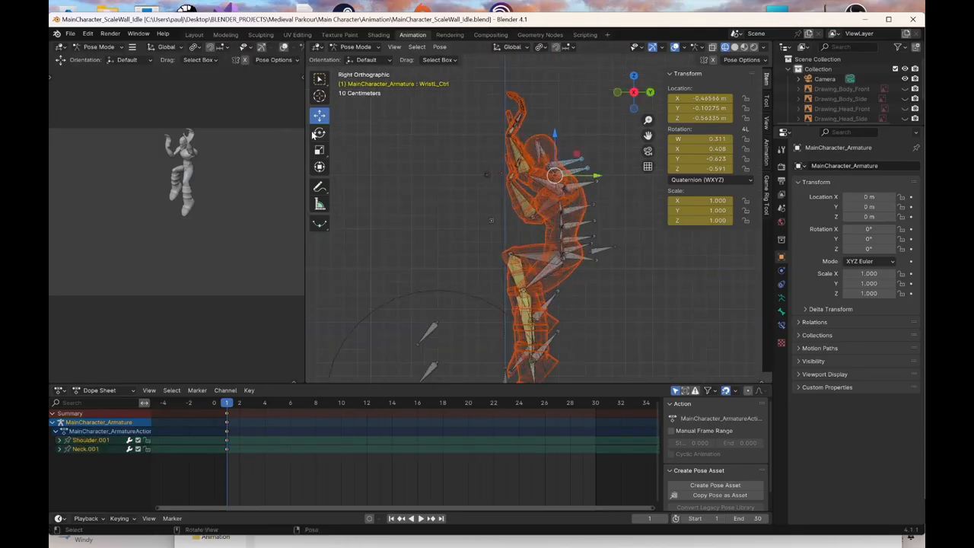
left_click(319, 133)
left_click_drag(586, 152, 583, 146)
right_click(583, 145)
left_click(583, 146)
scroll(554, 175, "down", 3)
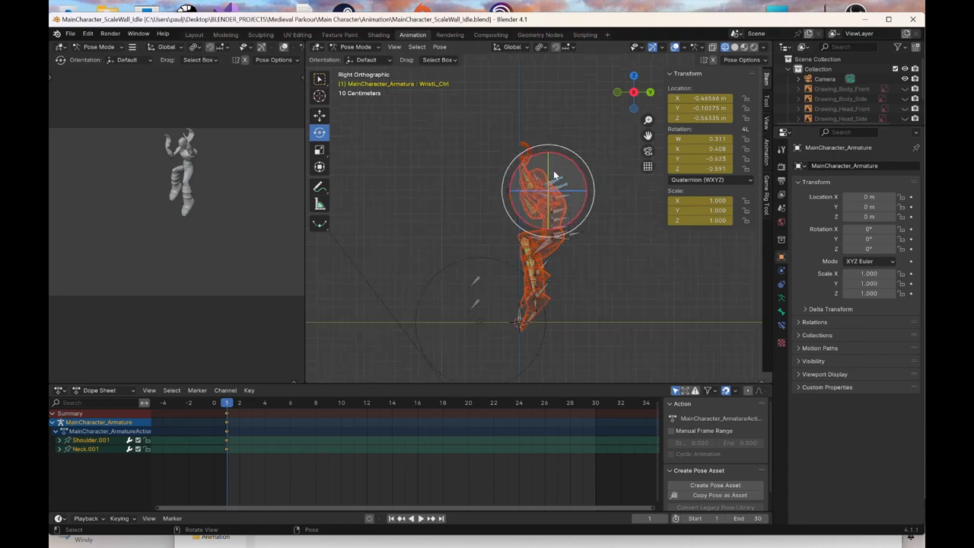
Select all bones of the armature and insert a keyframe for the whole pose on frame 1
left_click_drag(434, 137, 639, 306)
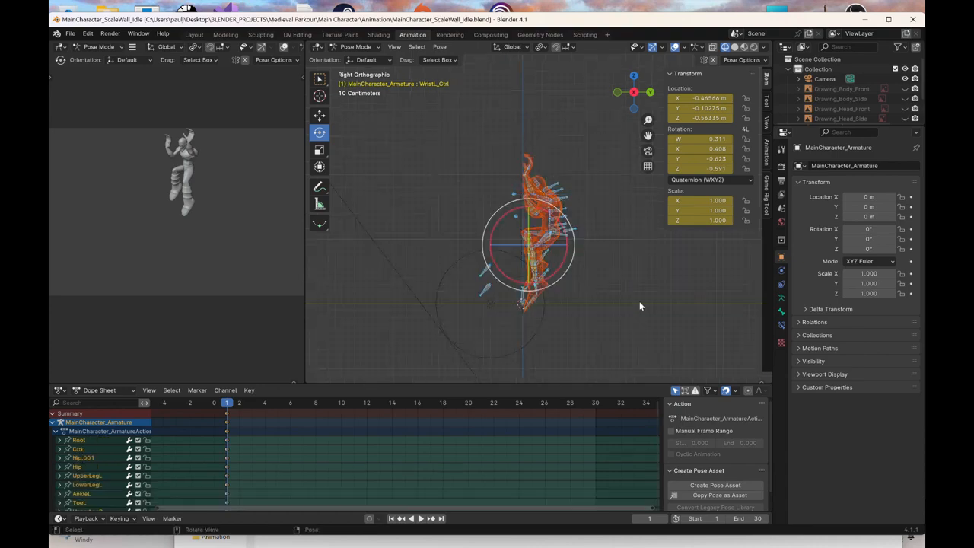
right_click(640, 304)
left_click(639, 305)
Show the posed character in a back orthographic view with solid shading
scroll(491, 238, "up", 3)
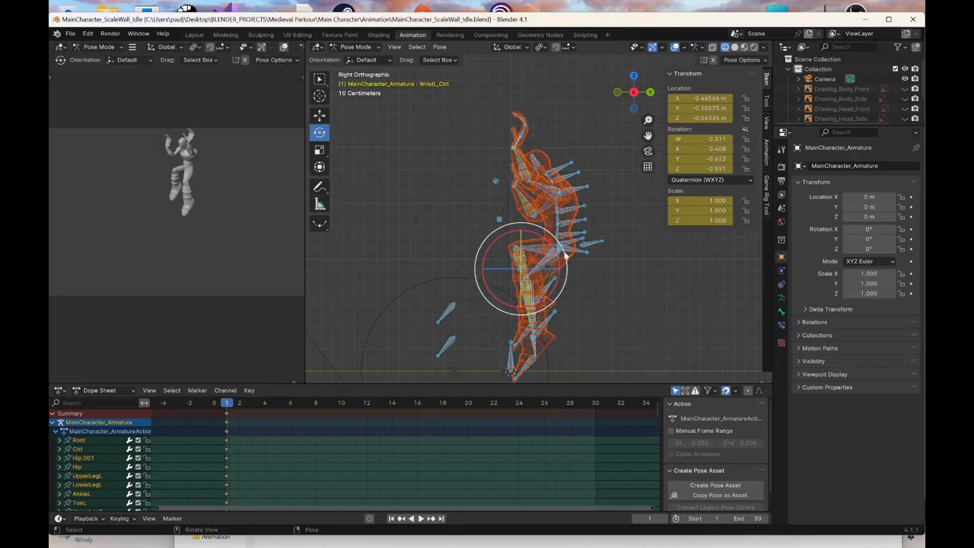
middle_click_drag(560, 259, 470, 256)
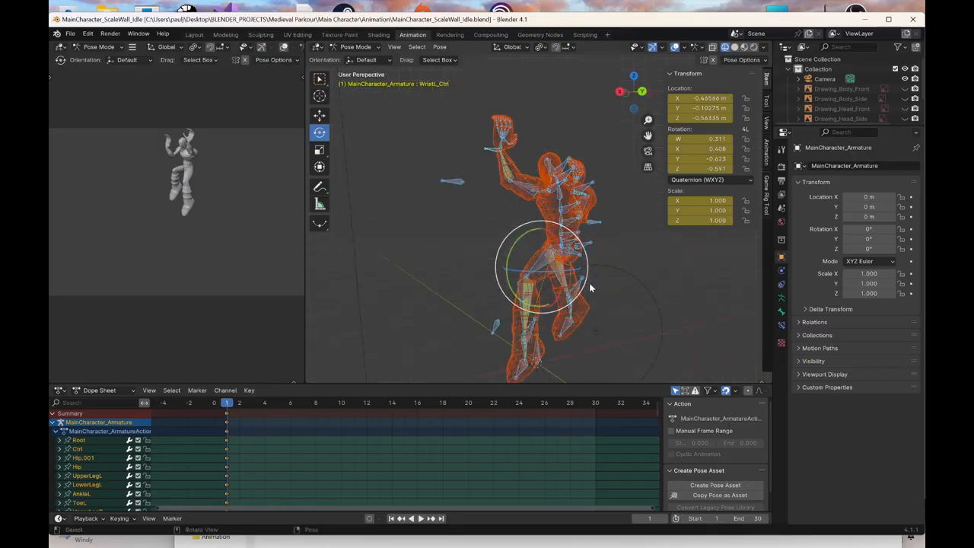
left_click(642, 92)
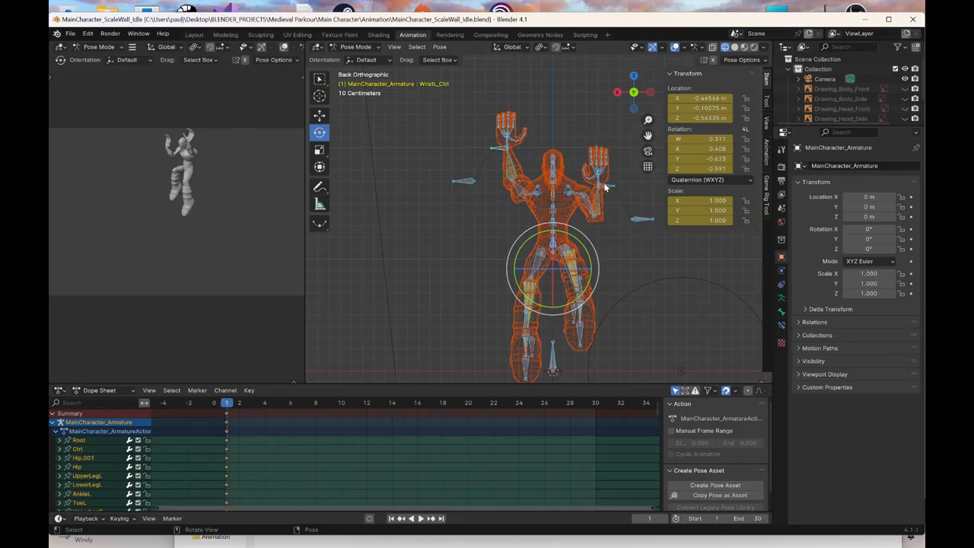
key("z")
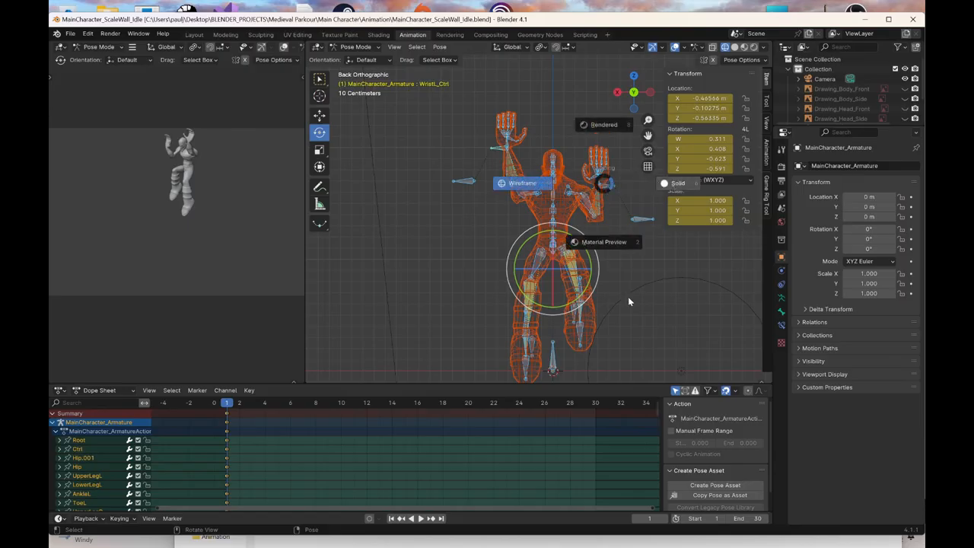
left_click(628, 199)
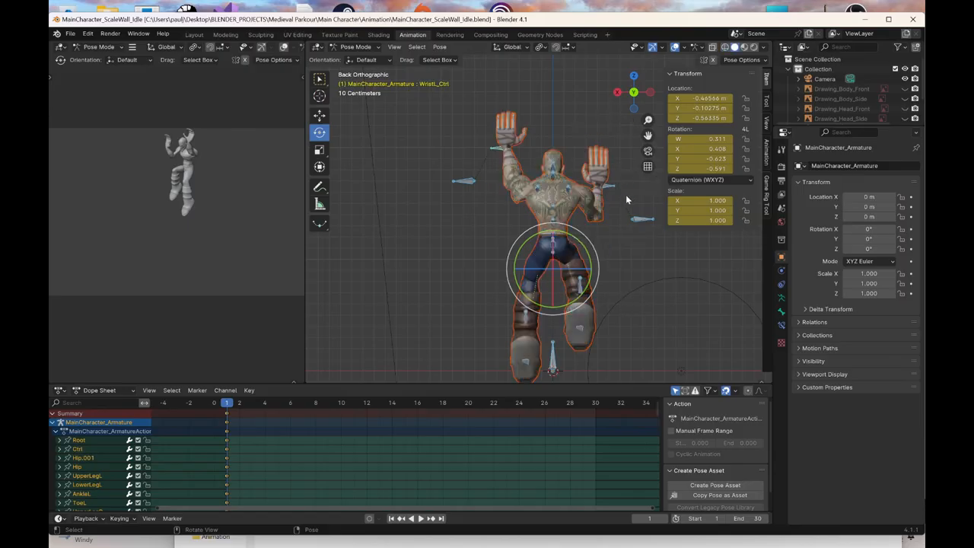
Select both wrist controls and both ankle controls and insert a keyframe for them on frame 30
left_click(614, 187)
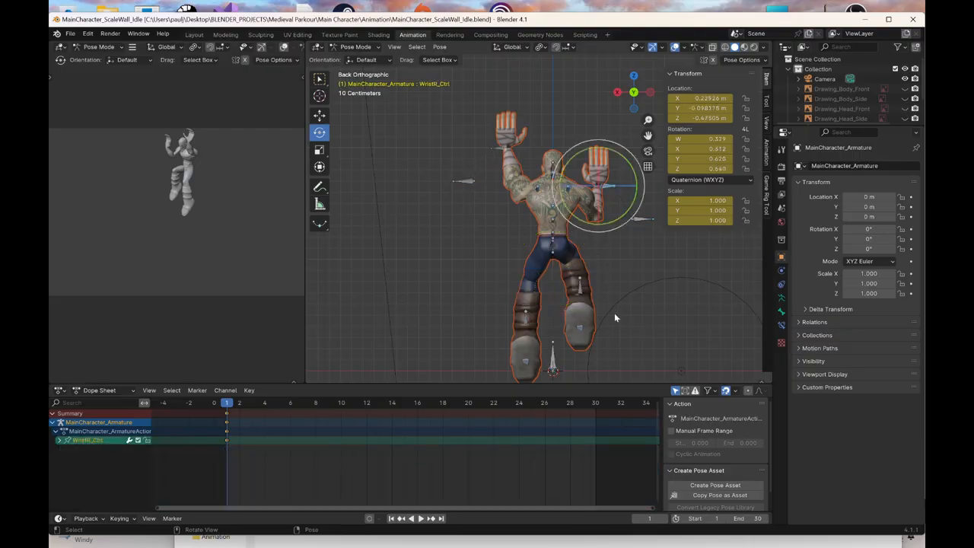
left_click(494, 151, "shift")
left_click(526, 324, "shift")
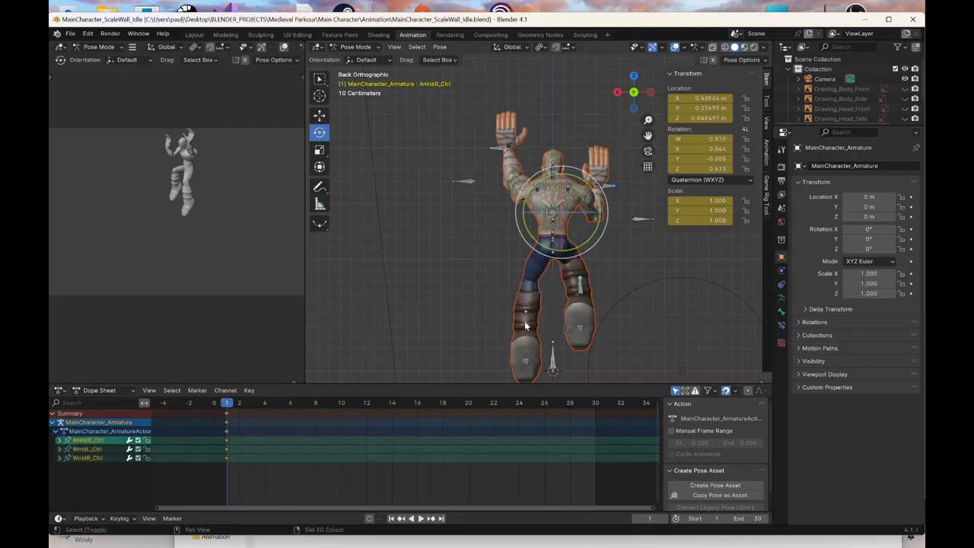
left_click(525, 326, "shift")
left_click(595, 402)
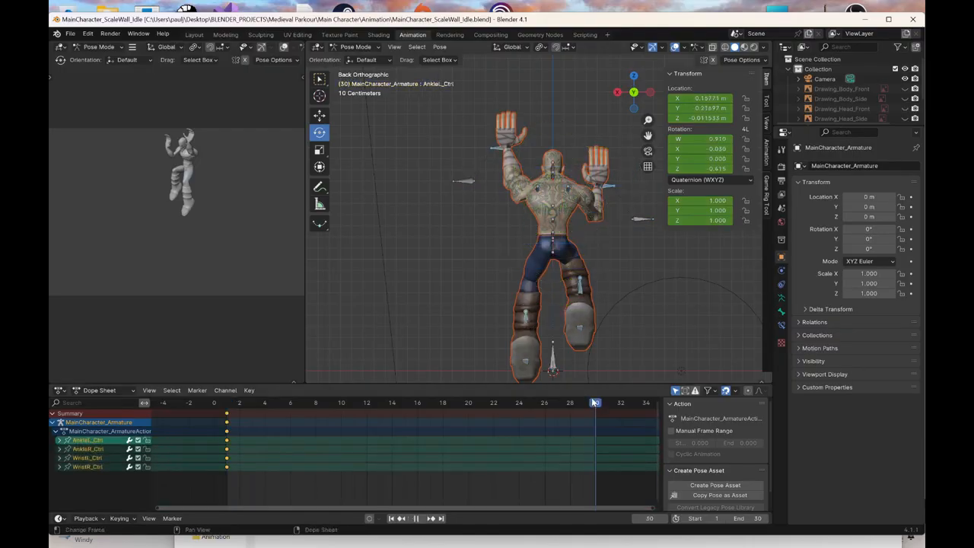
right_click(443, 286)
left_click(445, 288)
On frame 15, lower the right ankle control along Z to a location X of about 0.172 m and insert a keyframe
left_click(406, 402)
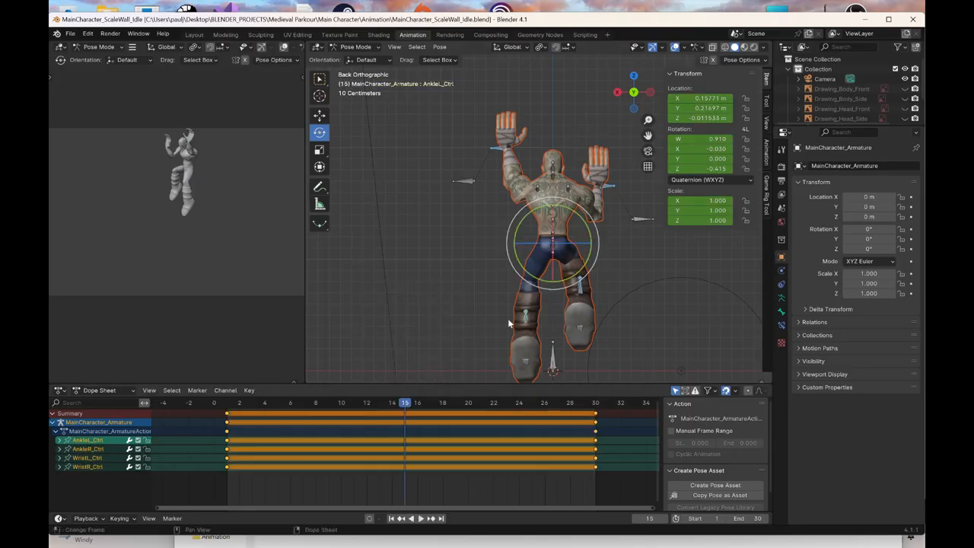
left_click(582, 289)
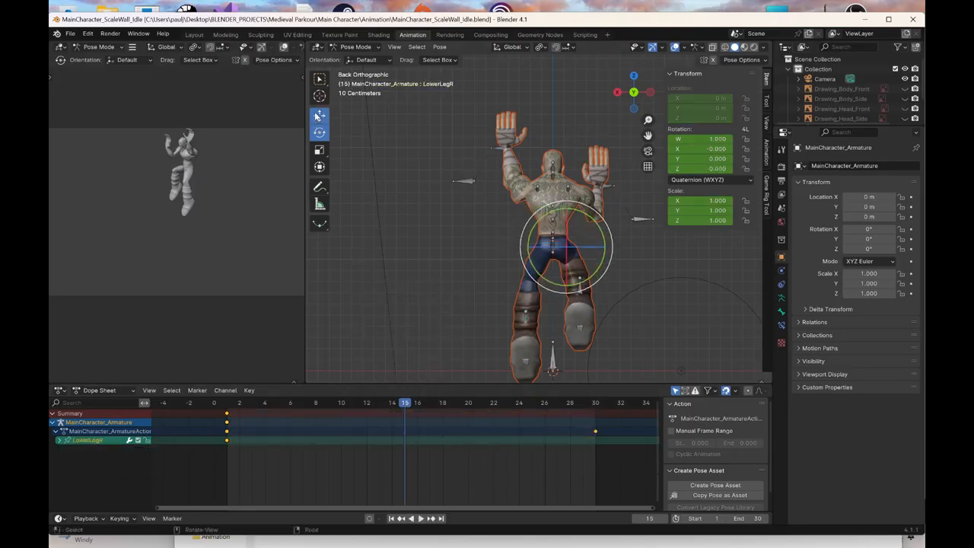
left_click(319, 115)
middle_click_drag(579, 291, 559, 260, "shift")
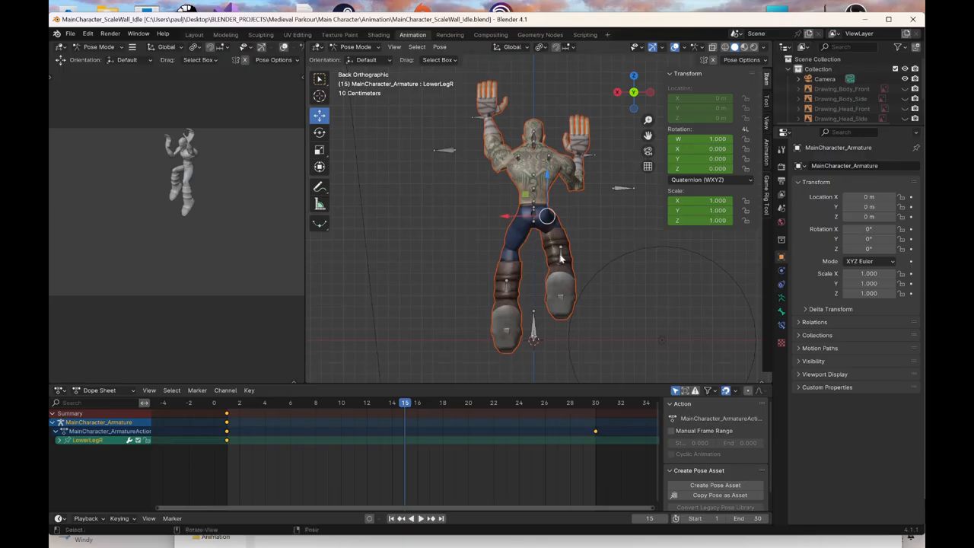
left_click(560, 259)
key("g")
key("z")
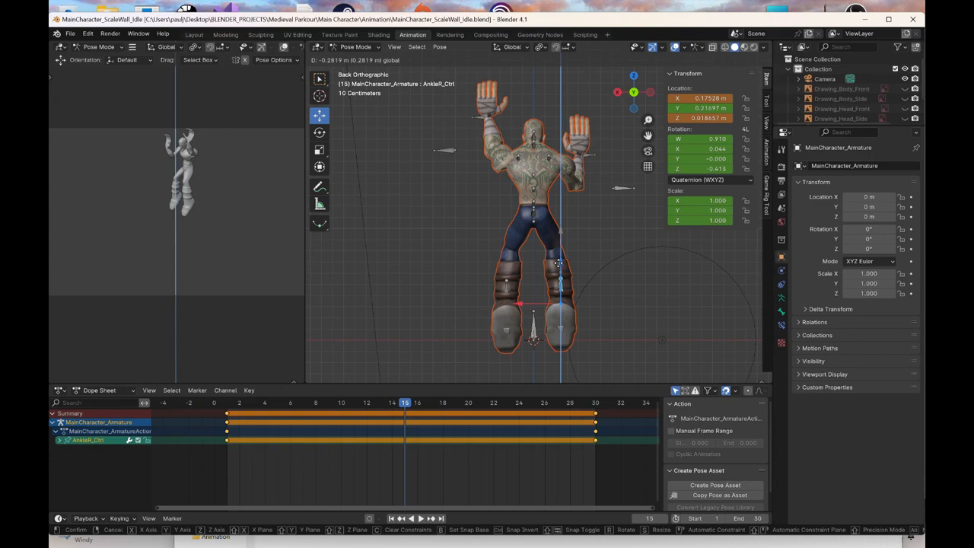
left_click(559, 262)
right_click(559, 262)
left_click(558, 262)
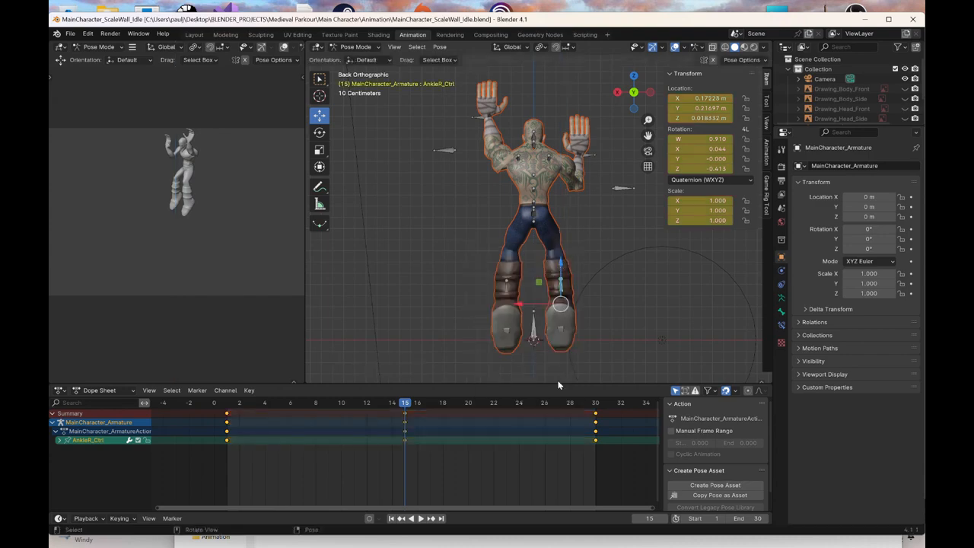
Raise the left ankle control along Z to a location X of about 0.454 m and insert a keyframe on frame 15
key("Up")
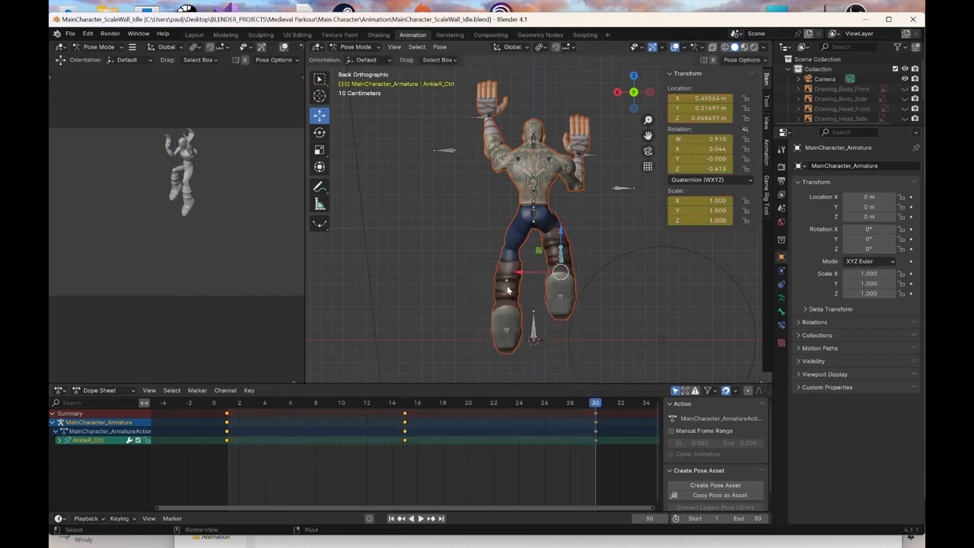
left_click(508, 290)
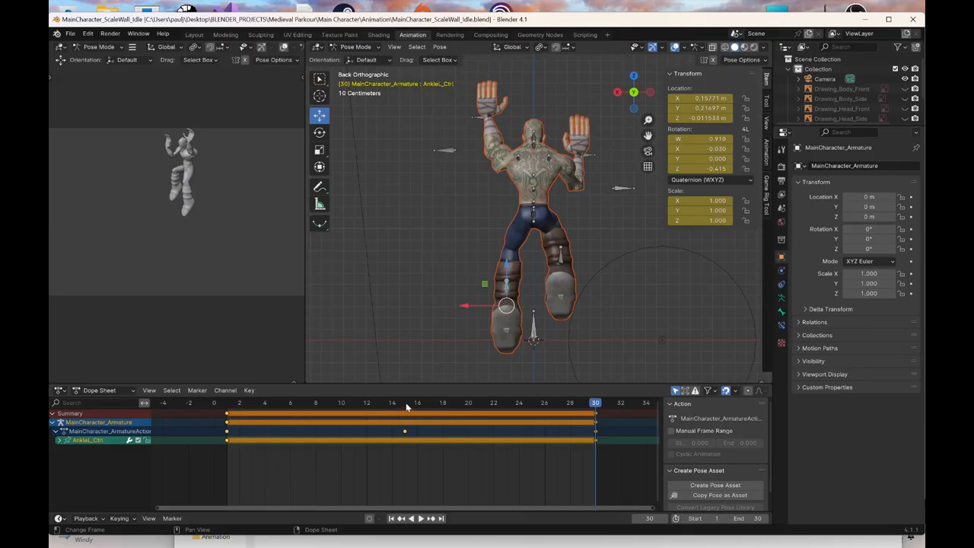
left_click(406, 402)
key("g")
key("z")
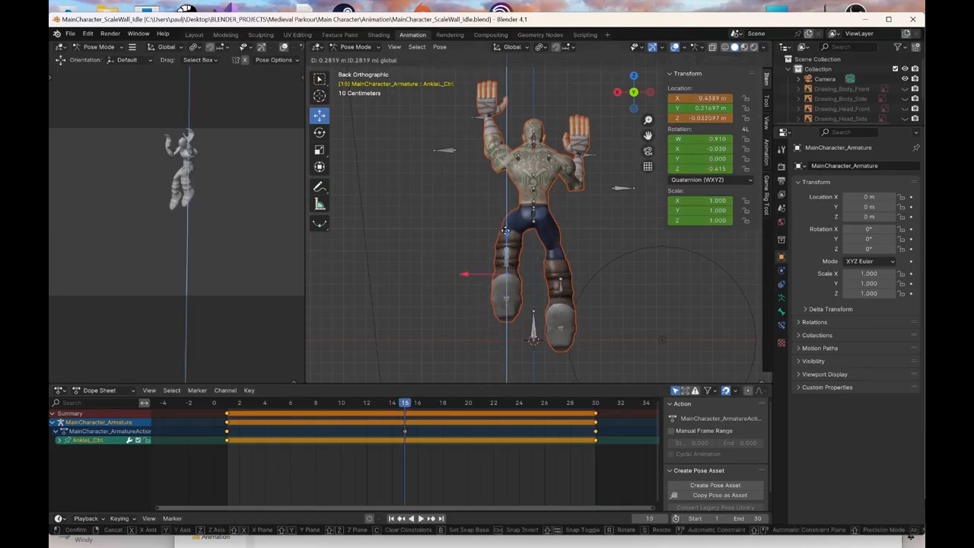
left_click(505, 229)
key("k")
left_click(505, 228)
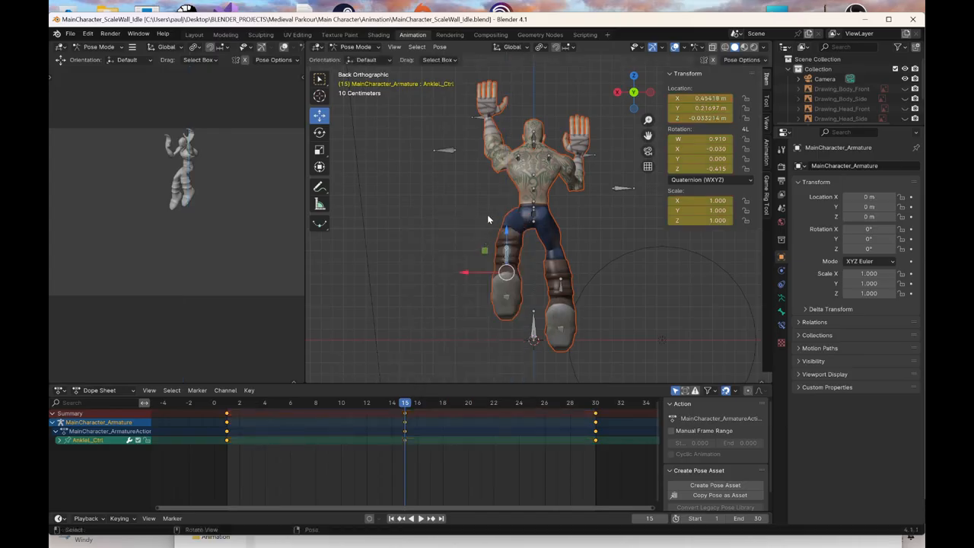
Raise the right wrist control along Z to a location X of about 0.563 m and insert a keyframe on frame 15
left_click(589, 160)
key("g")
key("z")
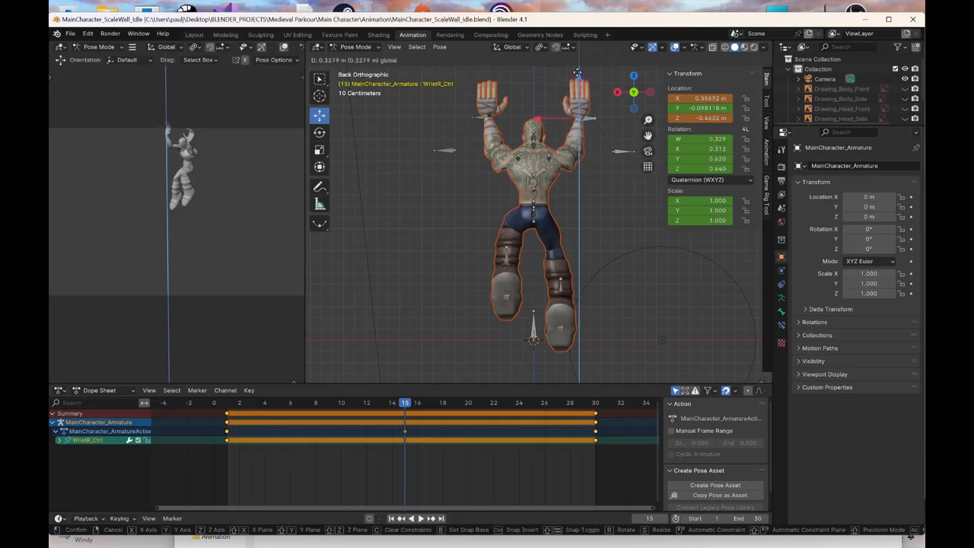
left_click(578, 74)
key("k")
left_click(577, 79)
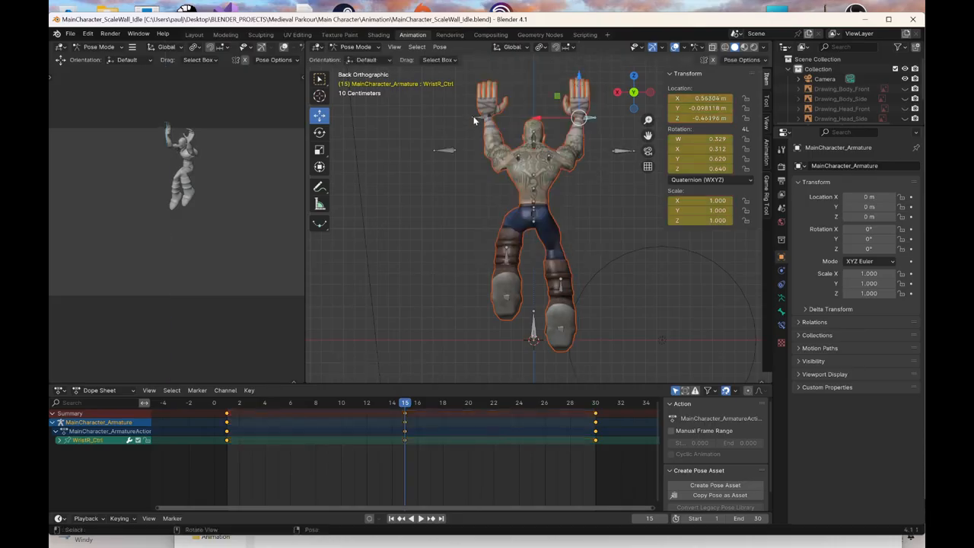
Lower the left wrist control along Z to a location X of about -0.136 m and insert a keyframe on frame 15
left_click(485, 117)
left_click(596, 404)
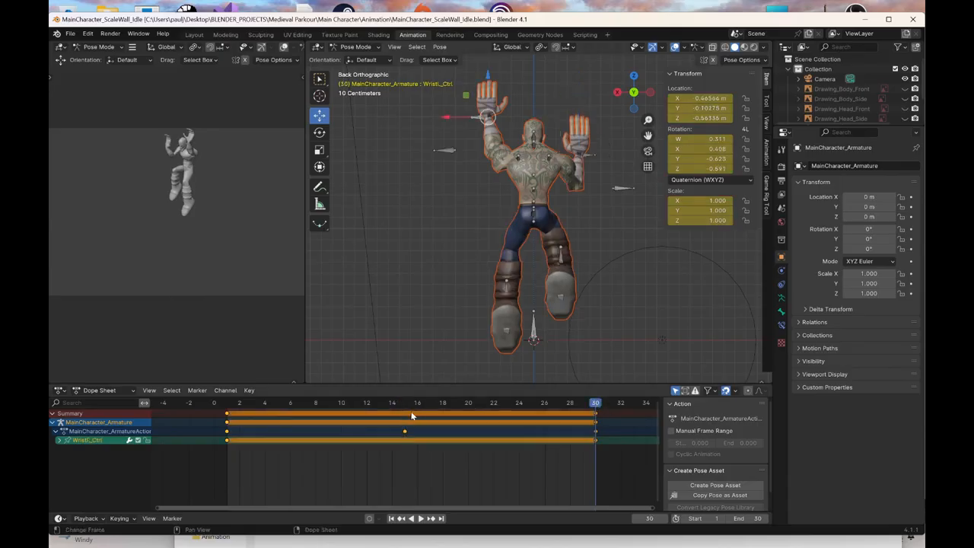
left_click(405, 402)
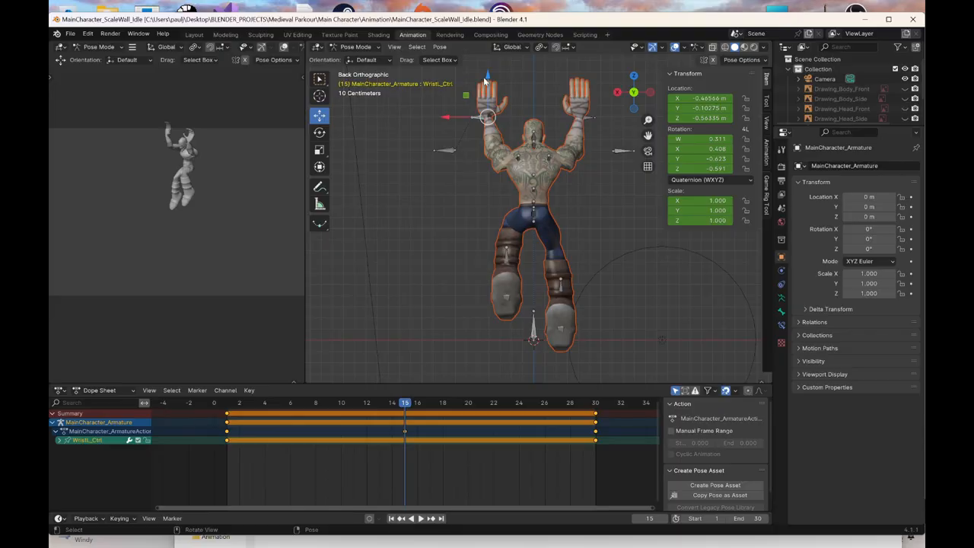
left_click_drag(485, 79, 491, 115)
right_click(492, 114)
left_click(491, 118)
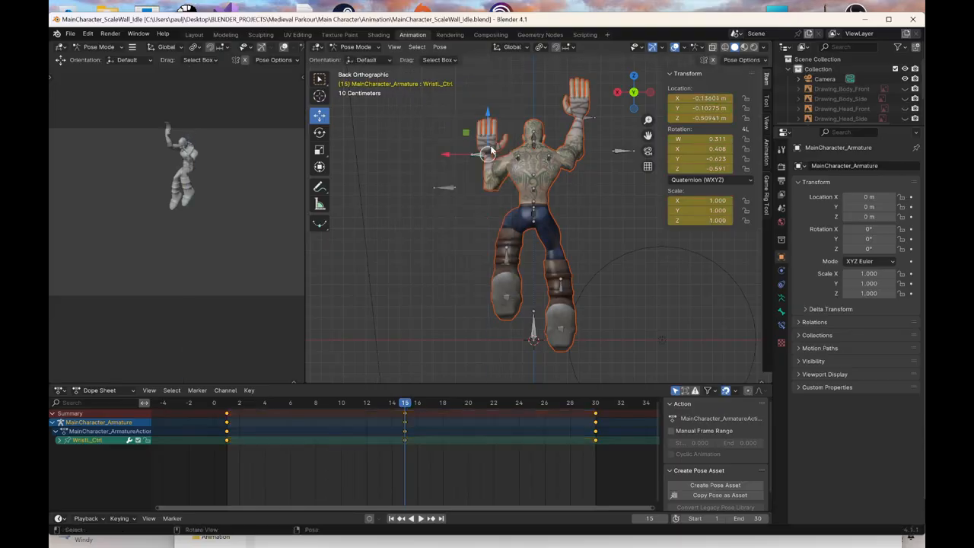
In a right-side view, move the left ankle control about 0.18 m along Y away from the wall and insert a keyframe on frame 8
left_click(619, 92)
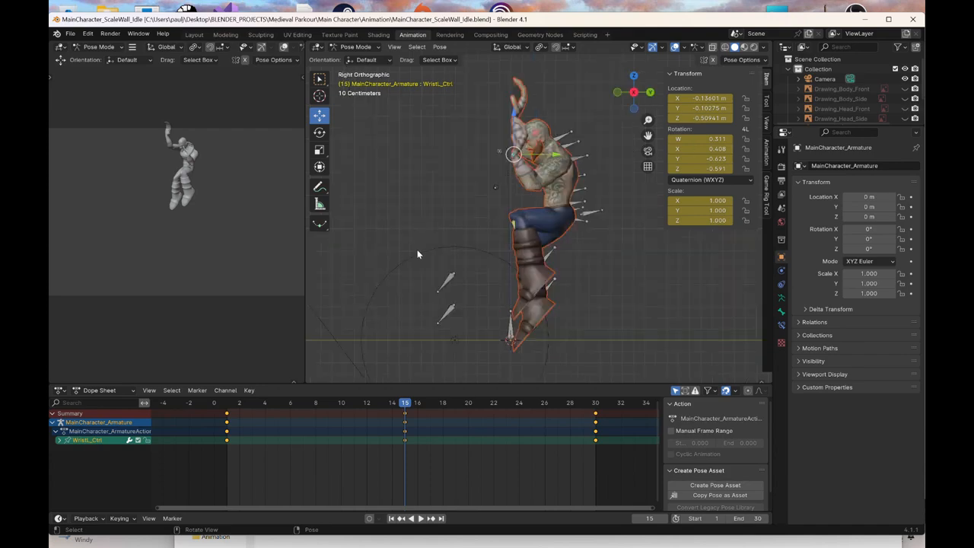
left_click(546, 261)
left_click(228, 403)
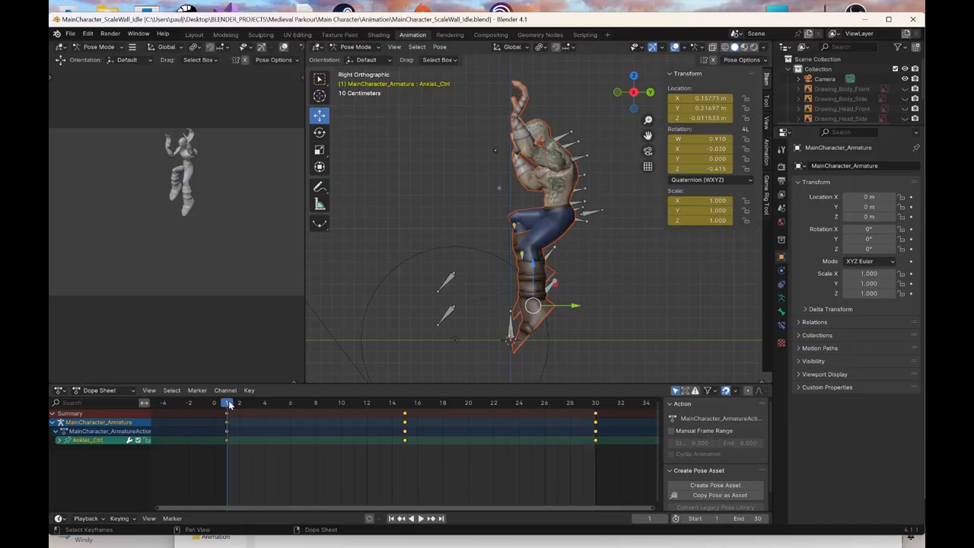
key("space")
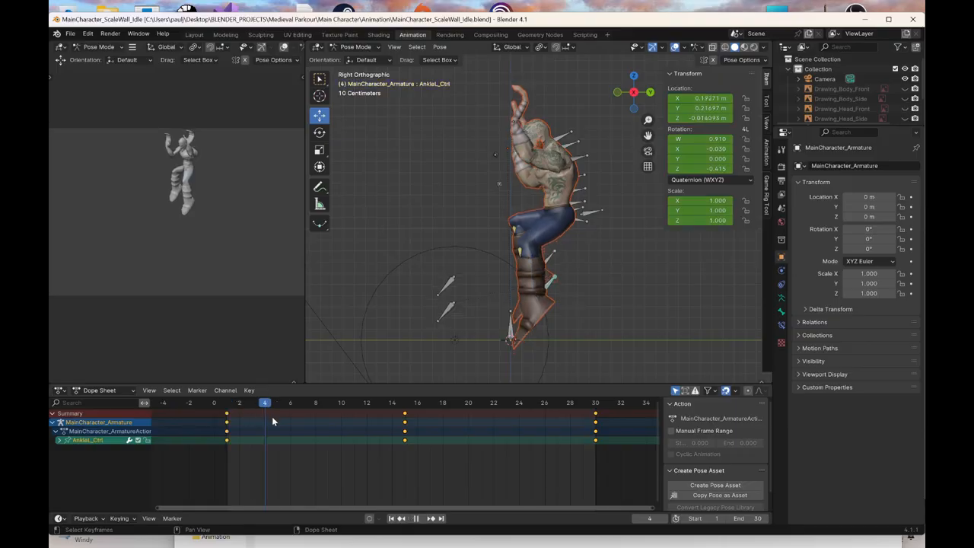
key("space")
key("g")
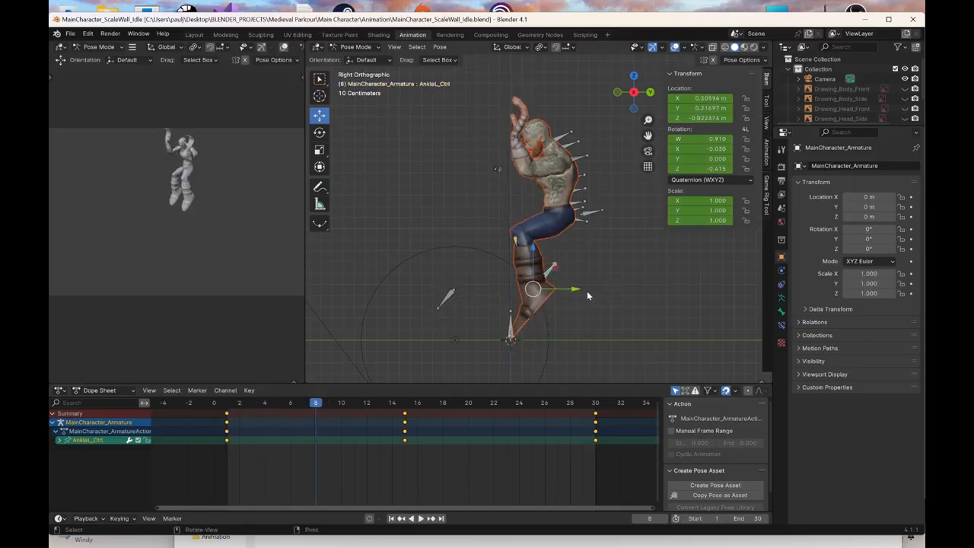
key("y")
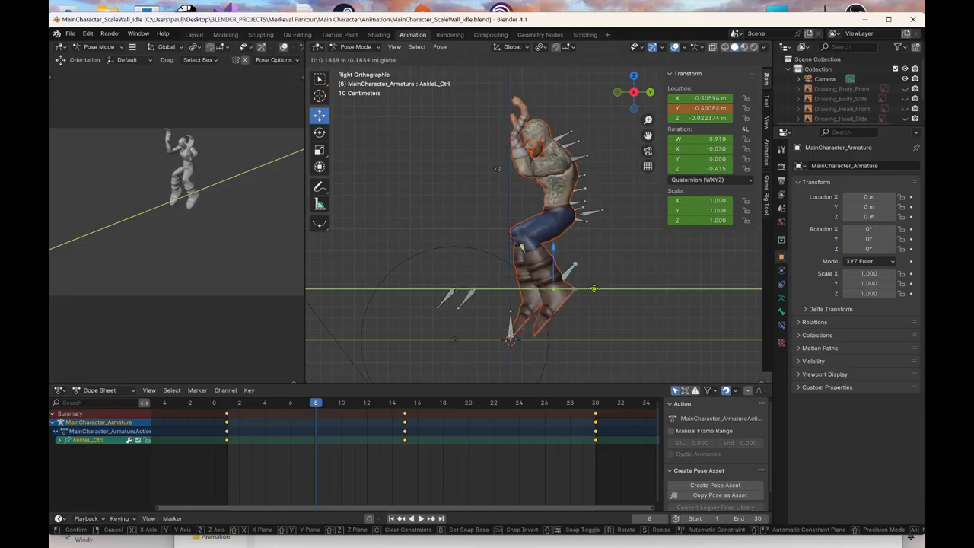
left_click(593, 288)
key("k")
left_click(595, 290)
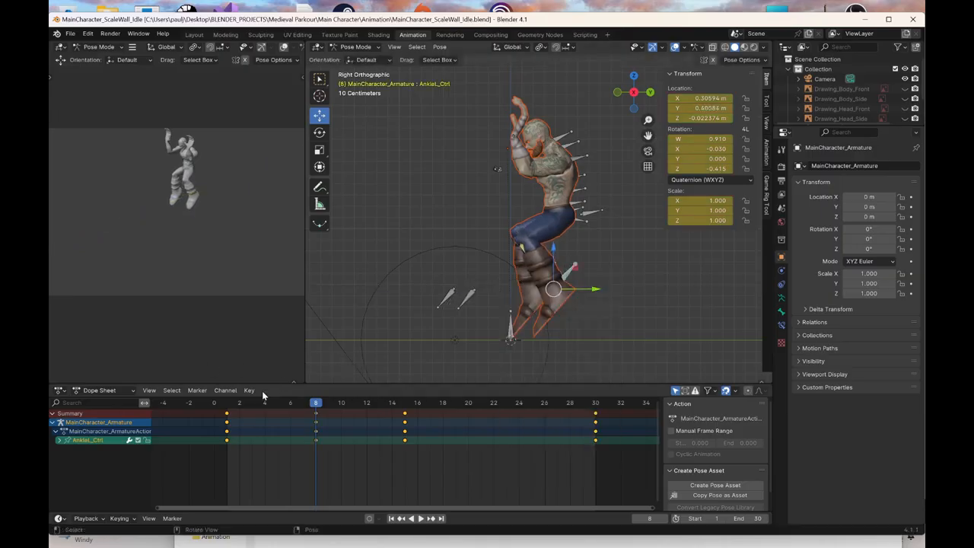
In a left-side view, move the right ankle control about 0.11 m along Y away from the wall and insert a keyframe on frame 22
key("space")
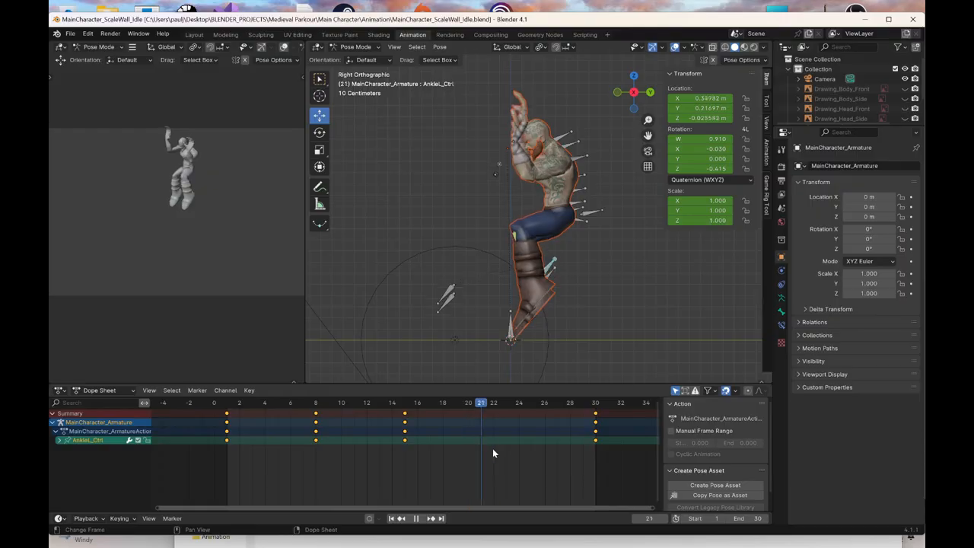
key("space")
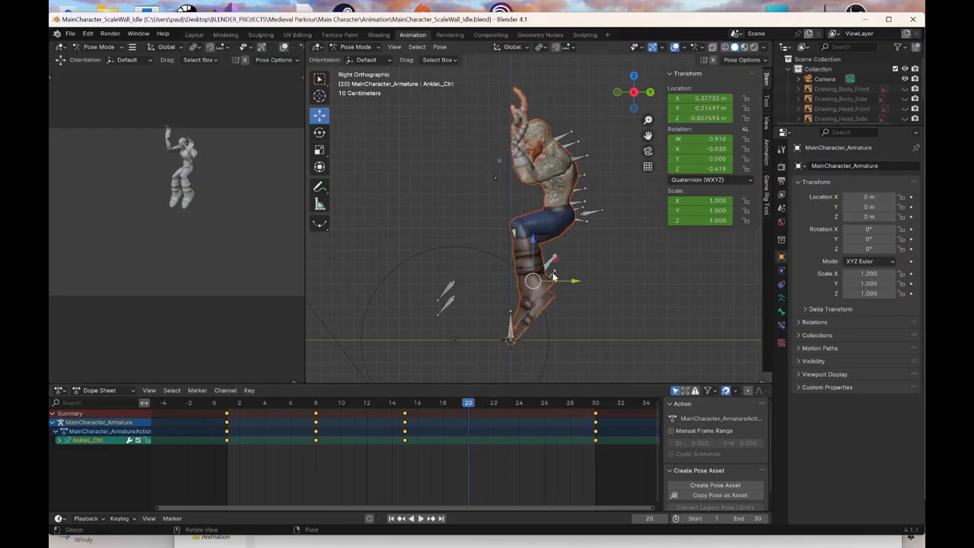
left_click(547, 288)
left_click(637, 95)
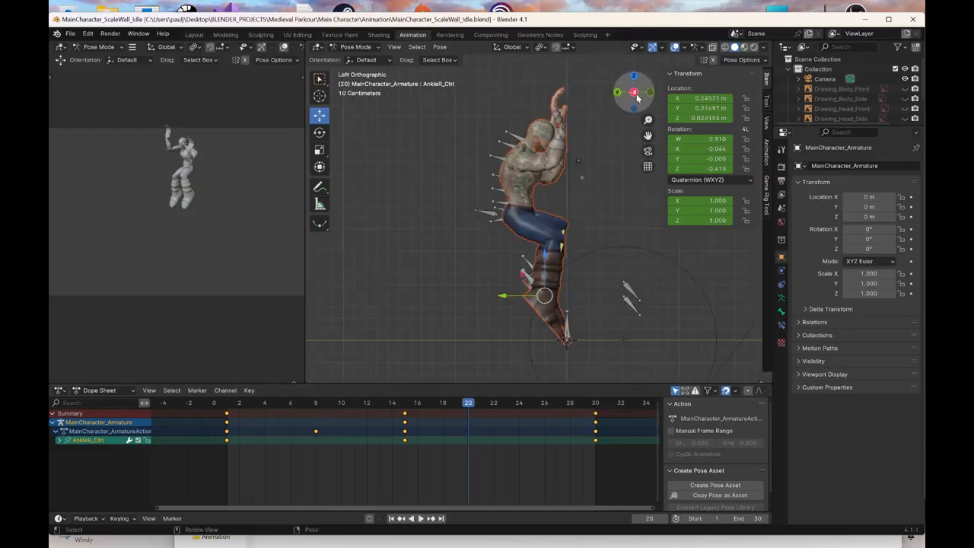
left_click(230, 407)
key("space")
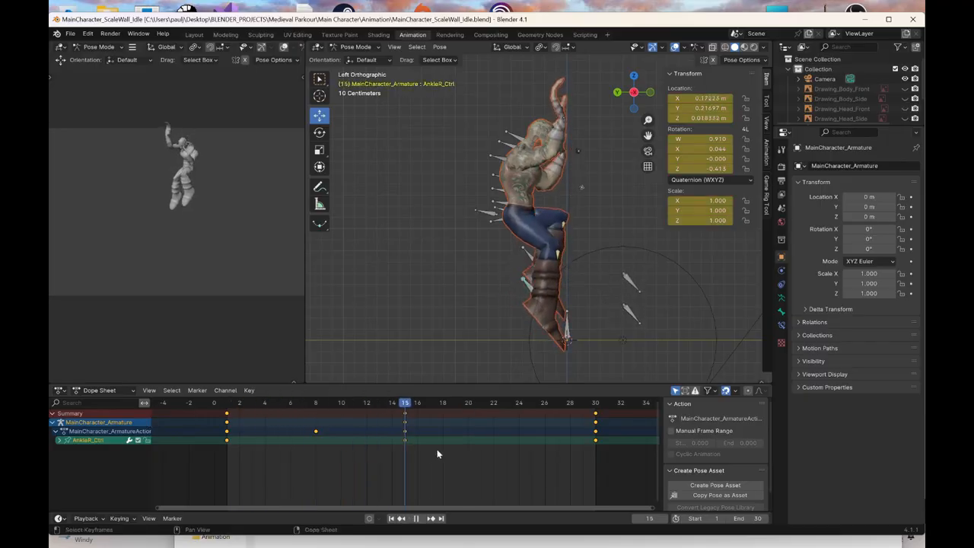
key("space")
key("g")
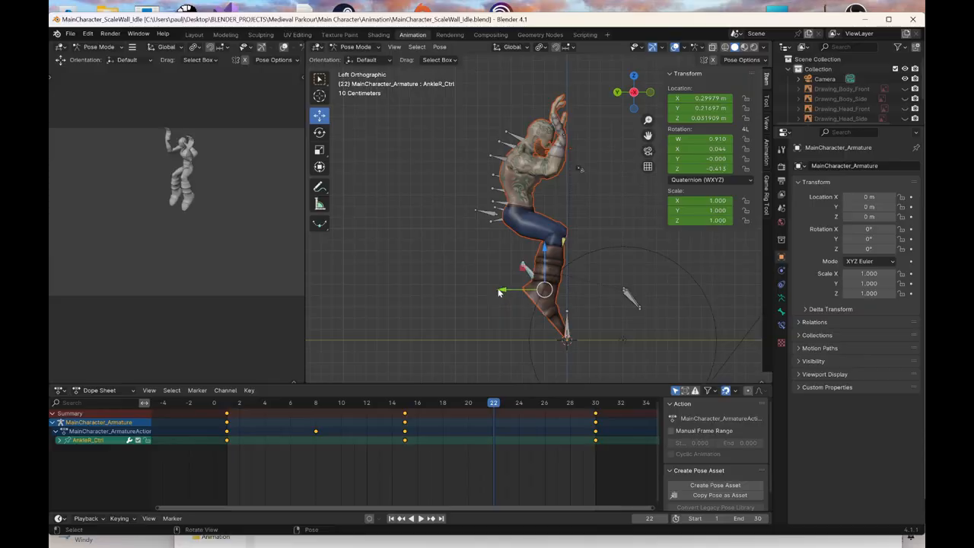
key("y")
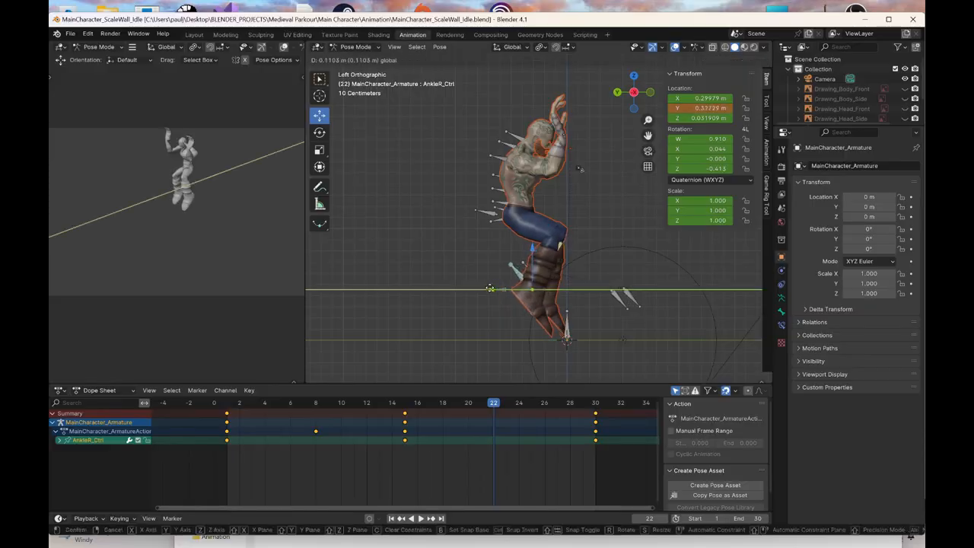
left_click(490, 288)
right_click(490, 290)
left_click(489, 289)
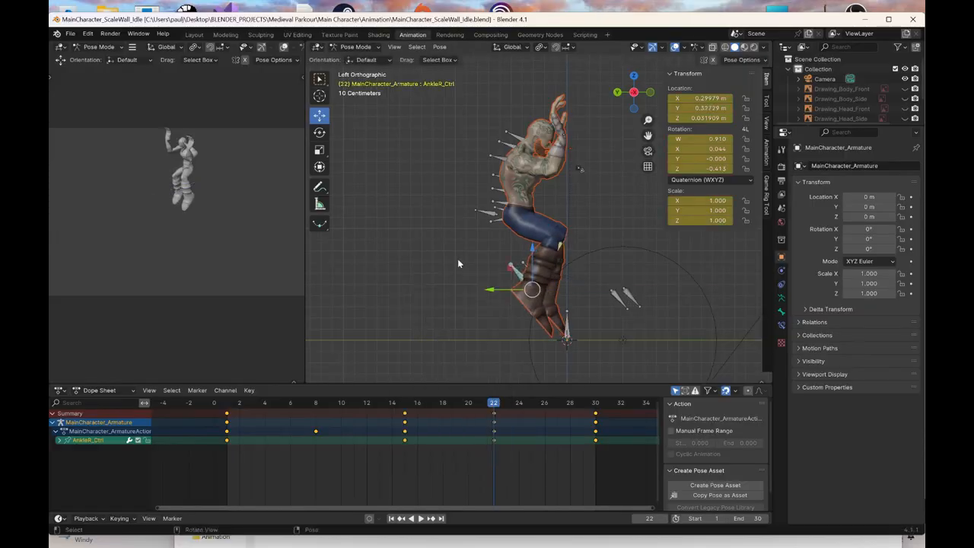
In the left-side view, move the right wrist control along Y to about -0.012 m, insert a keyframe on frame 8, and play back the animation
left_click(564, 134)
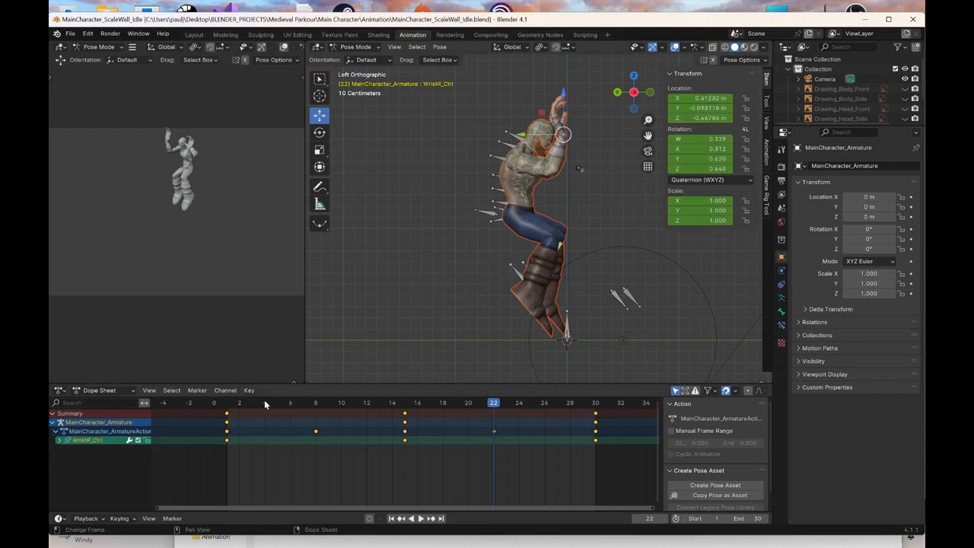
key("space")
left_click_drag(240, 405, 317, 423)
key("space")
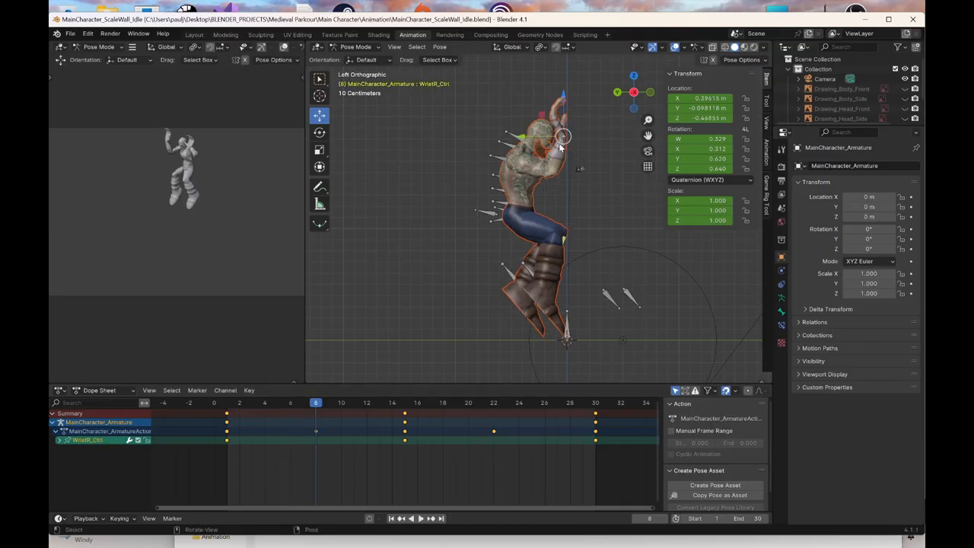
left_click_drag(524, 138, 511, 135)
right_click(511, 135)
left_click(511, 135)
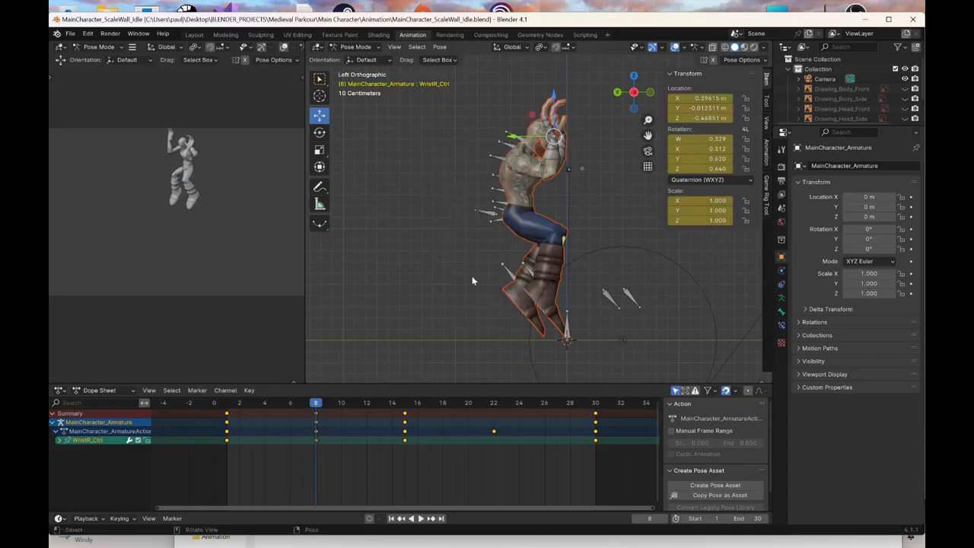
key("space")
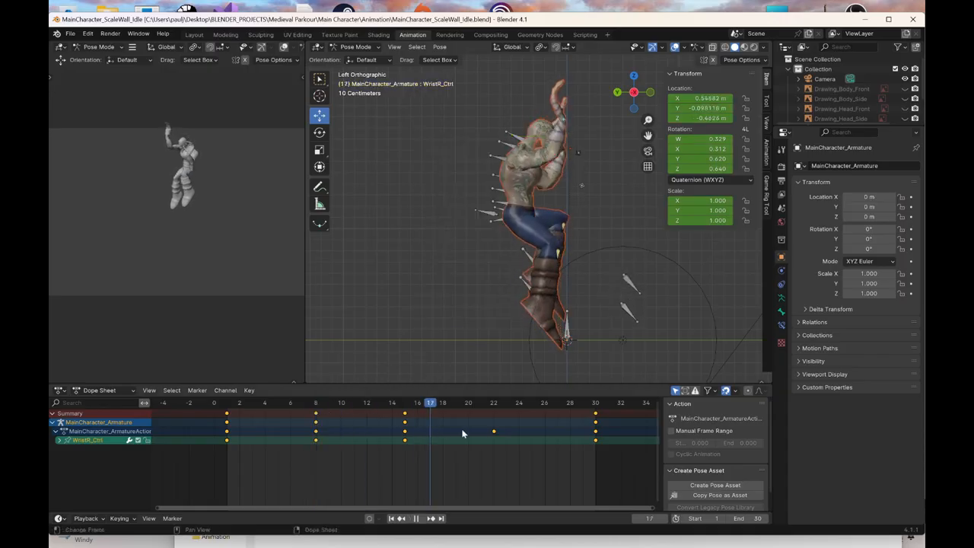
key("space")
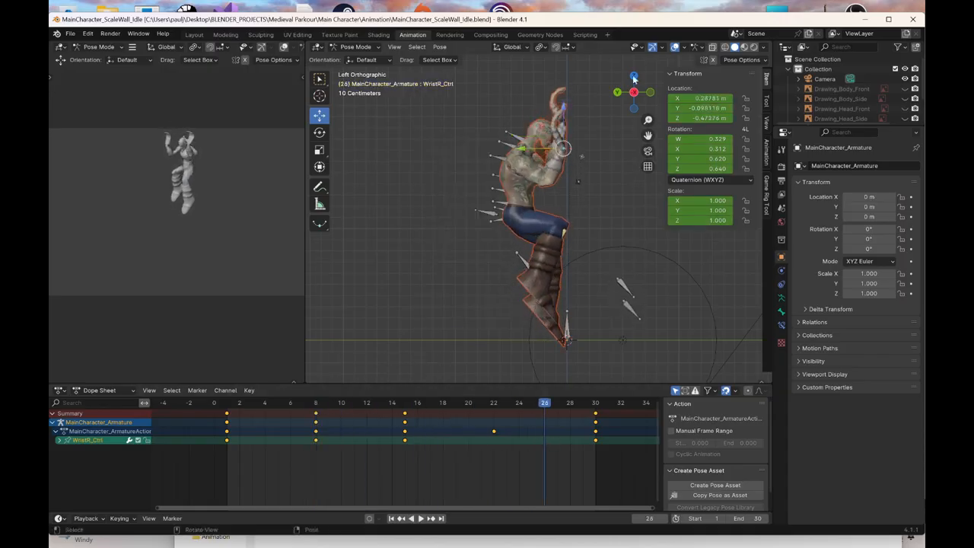
In a right-side view, move the left wrist control along Y to about 0.032 m, insert a keyframe on frame 22, and play back the animation
left_click_drag(635, 94, 458, 120)
left_click(543, 119)
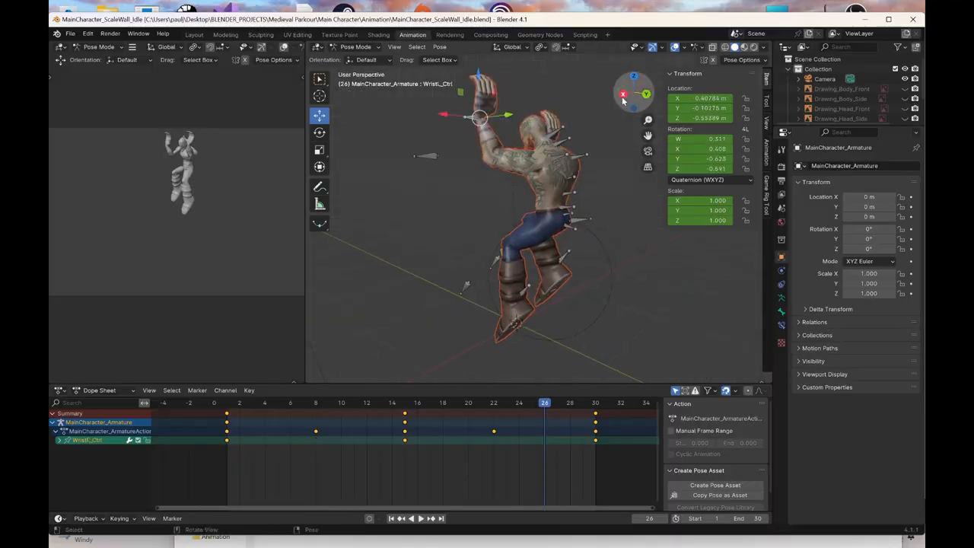
left_click(624, 94)
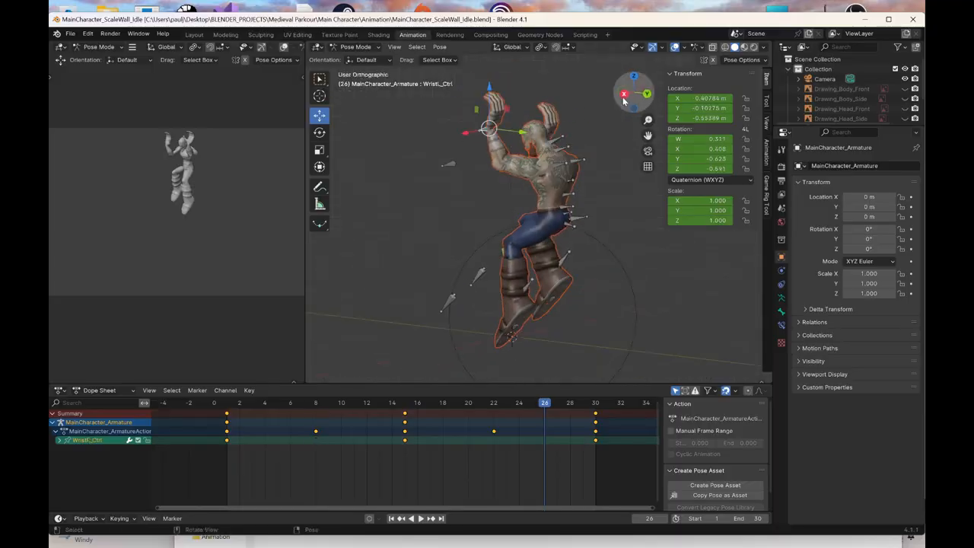
left_click(229, 405)
key("space")
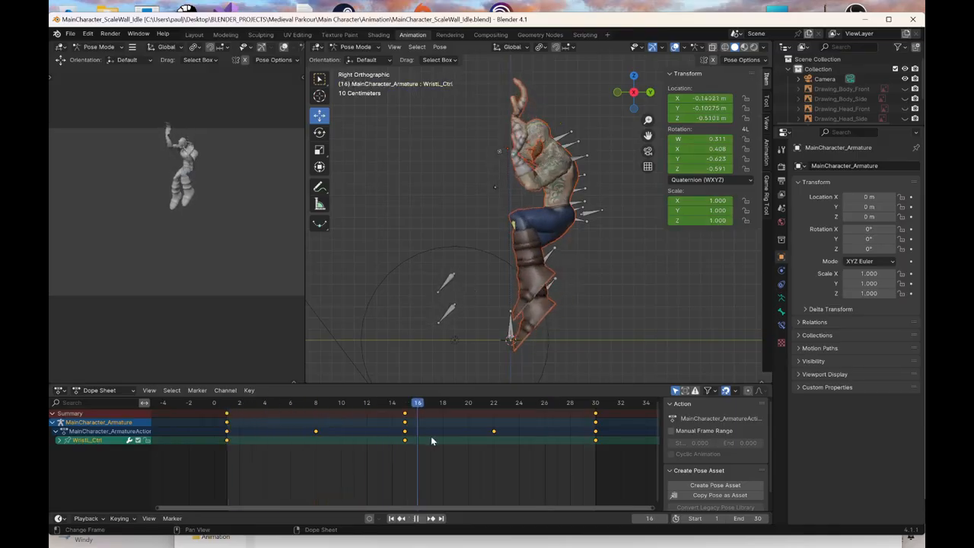
key("space")
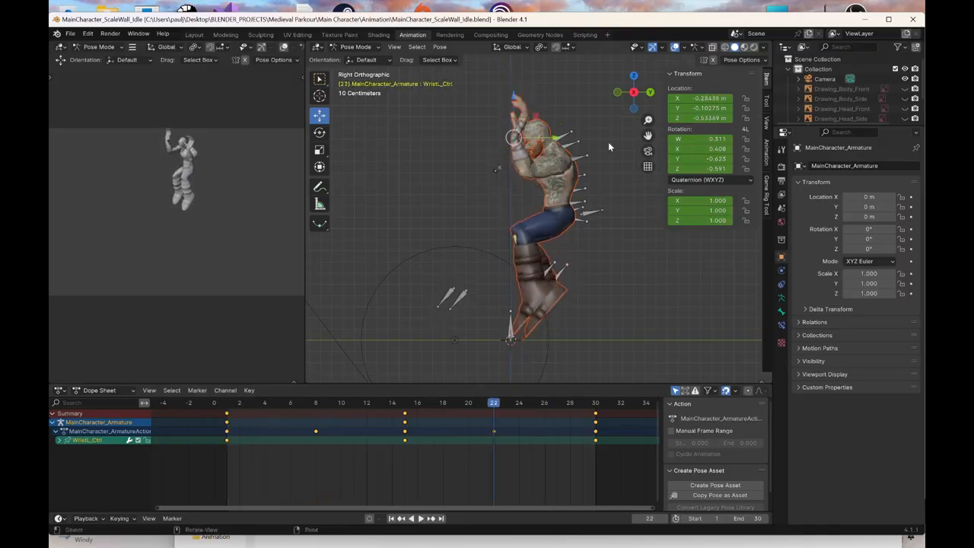
left_click_drag(554, 142, 569, 141)
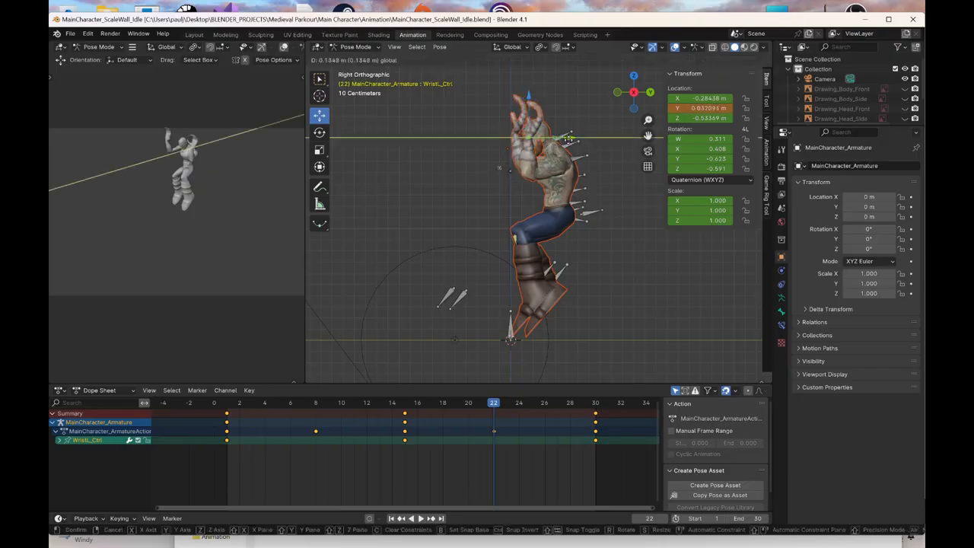
right_click(569, 142)
left_click(570, 144)
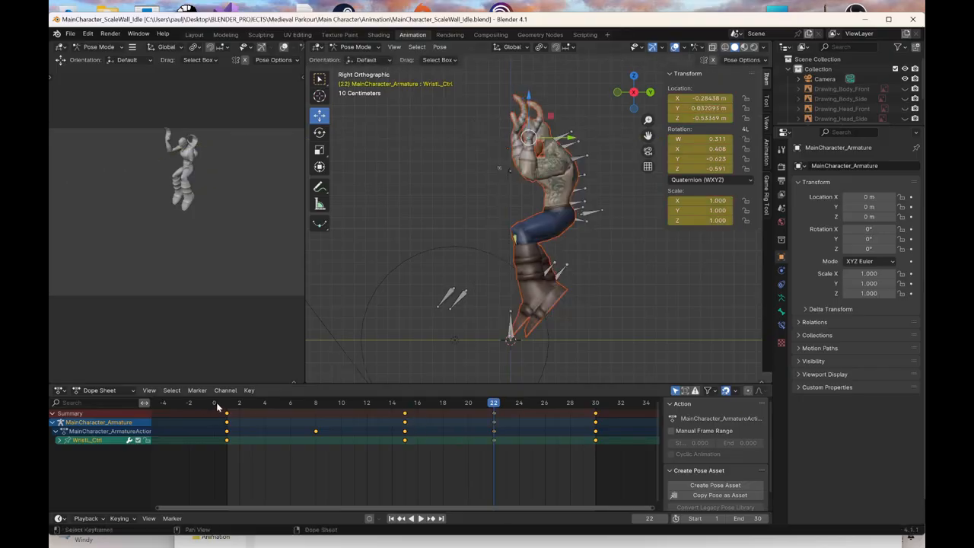
key("space")
key("space")
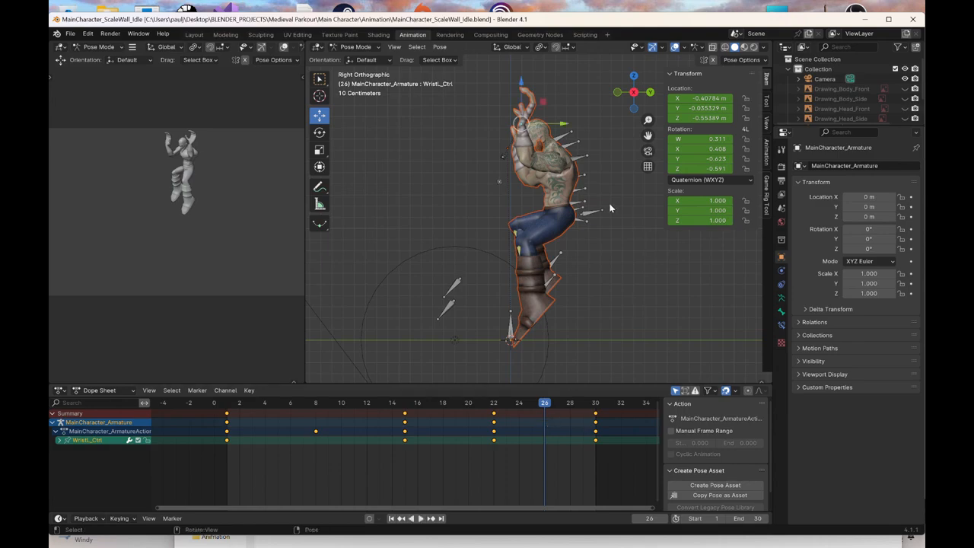
In a back view on frame 1, shift the hip control (Ctrl) along X to a location of about -0.098 m
left_click(599, 212)
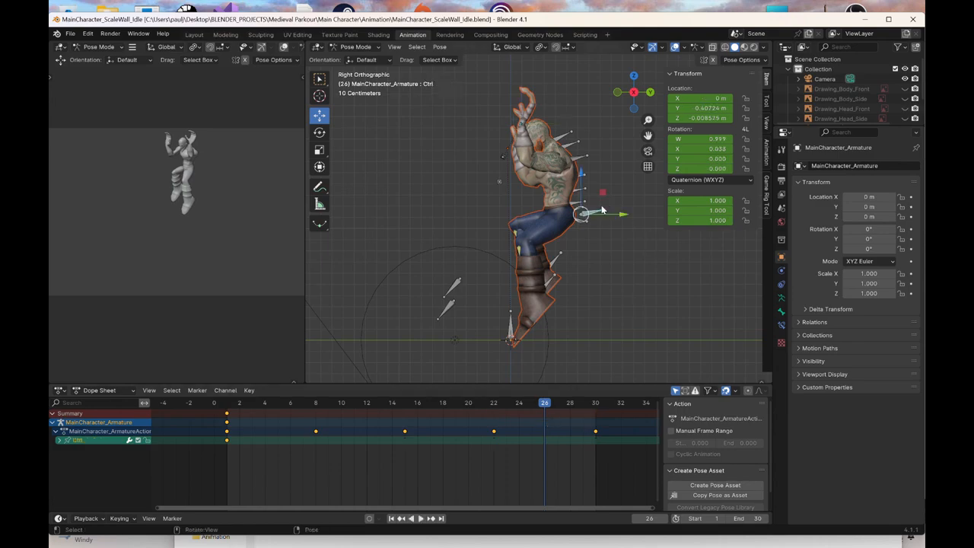
left_click(652, 94)
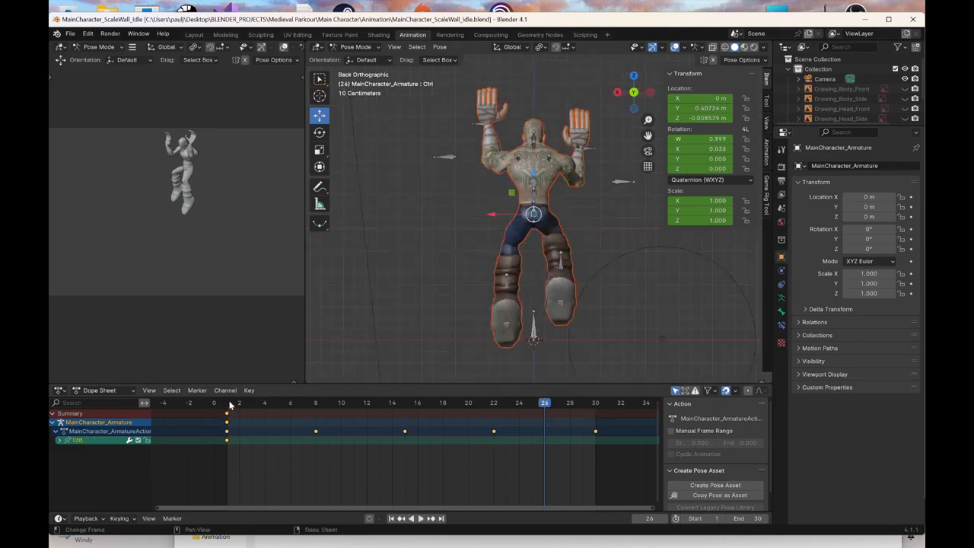
left_click(229, 404)
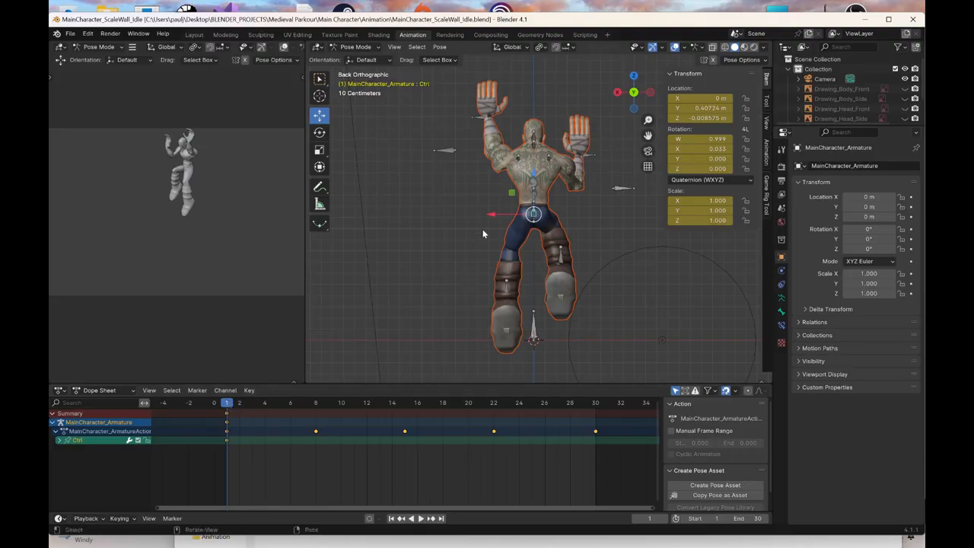
left_click_drag(493, 219, 507, 219)
Insert keyframes for the shifted hip control on frames 1 and 30
right_click(507, 218)
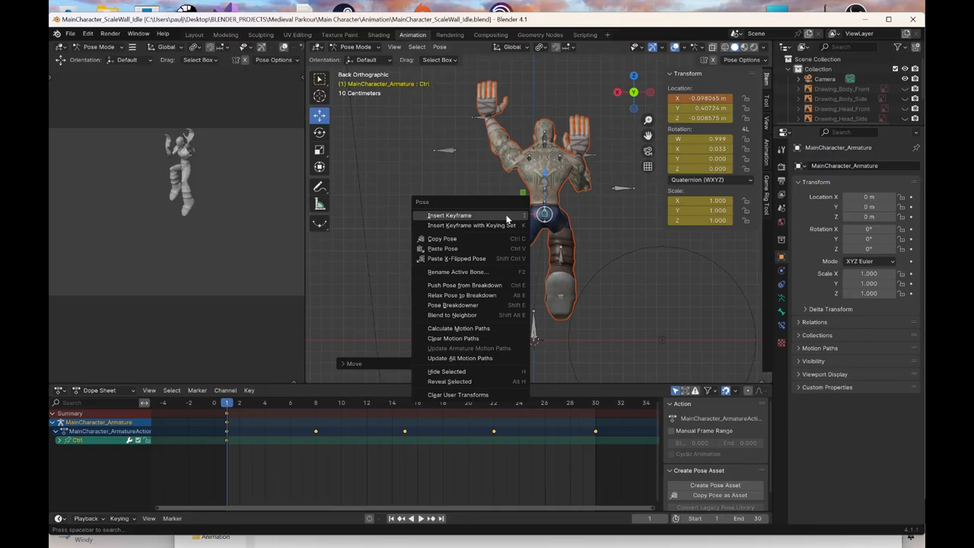
left_click(507, 215)
left_click(596, 403)
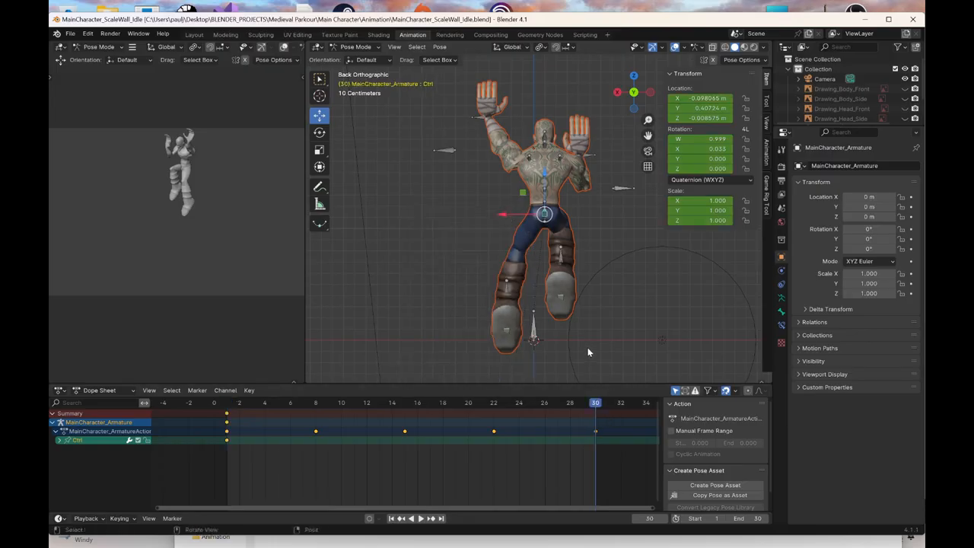
right_click(587, 352)
left_click(588, 353)
Shift the hip control to a location X of about -0.061 m, keyframe it on frame 1, and copy that keyframe to frame 30
middle_click_drag(587, 349, 531, 287)
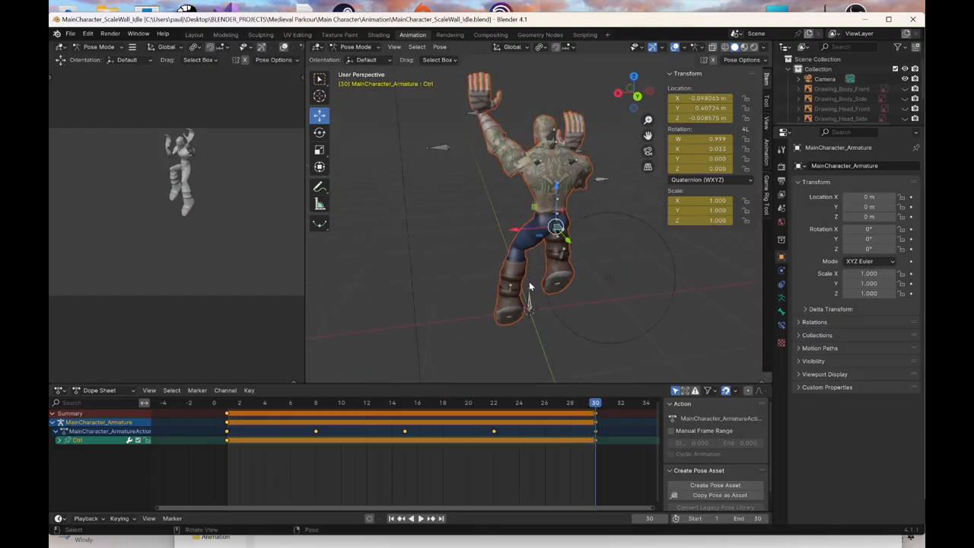
key("shift+Left")
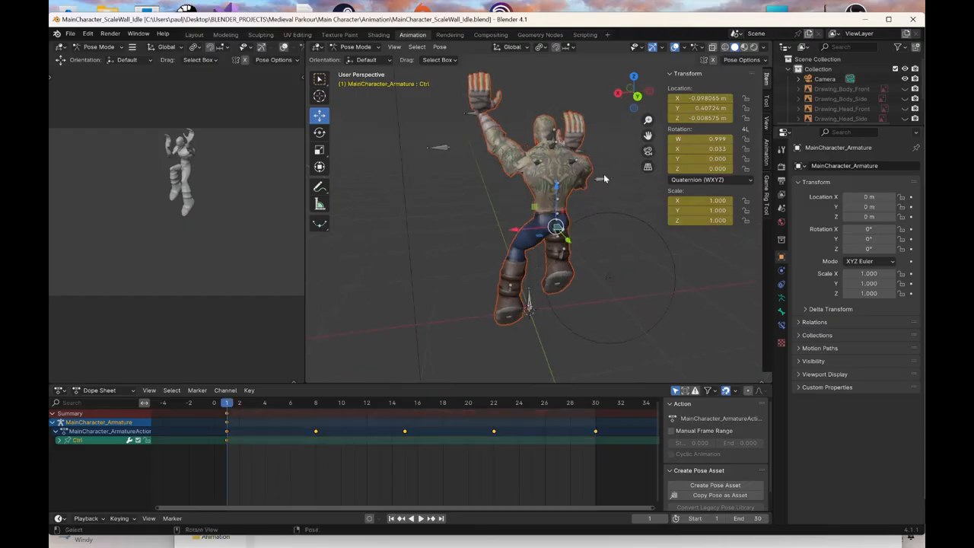
left_click(638, 96)
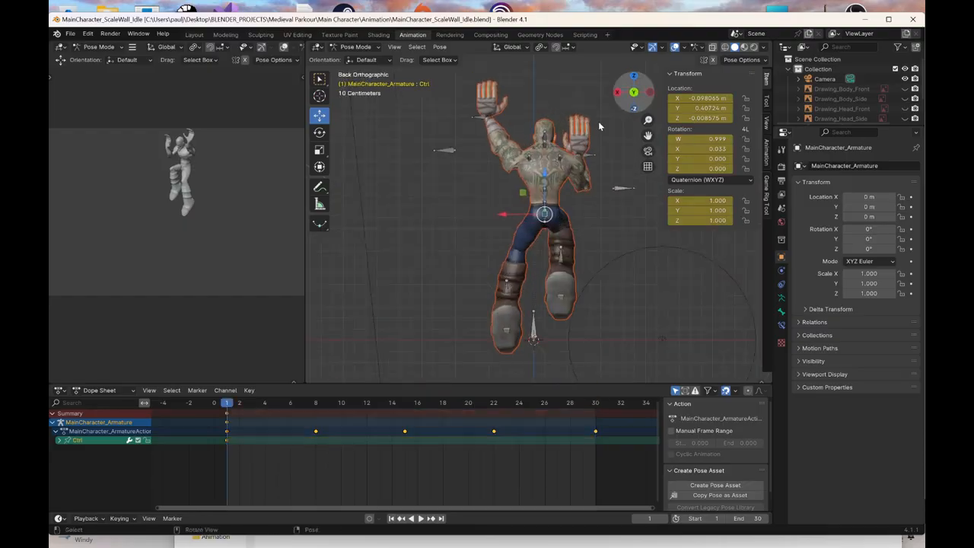
left_click_drag(504, 217, 498, 211)
right_click(498, 210)
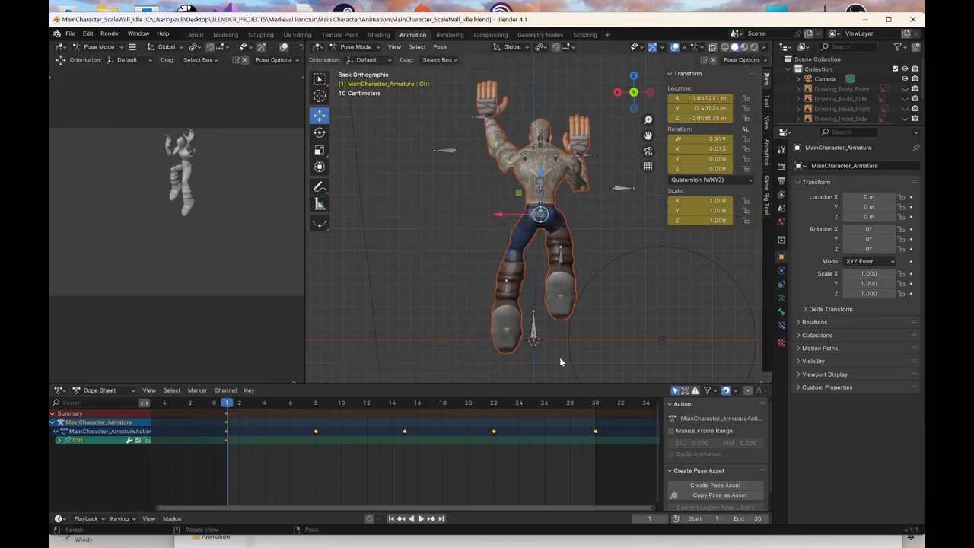
left_click(599, 405)
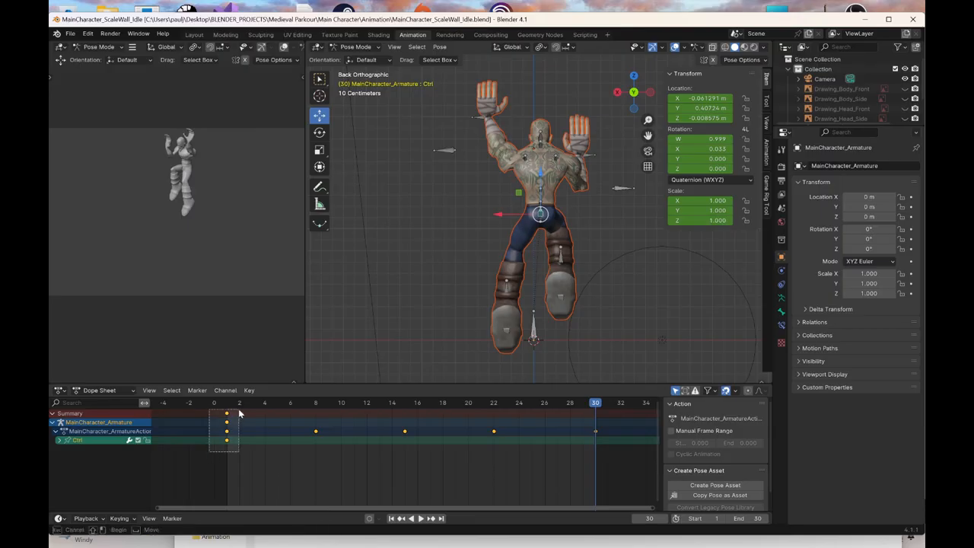
key("ctrl+v")
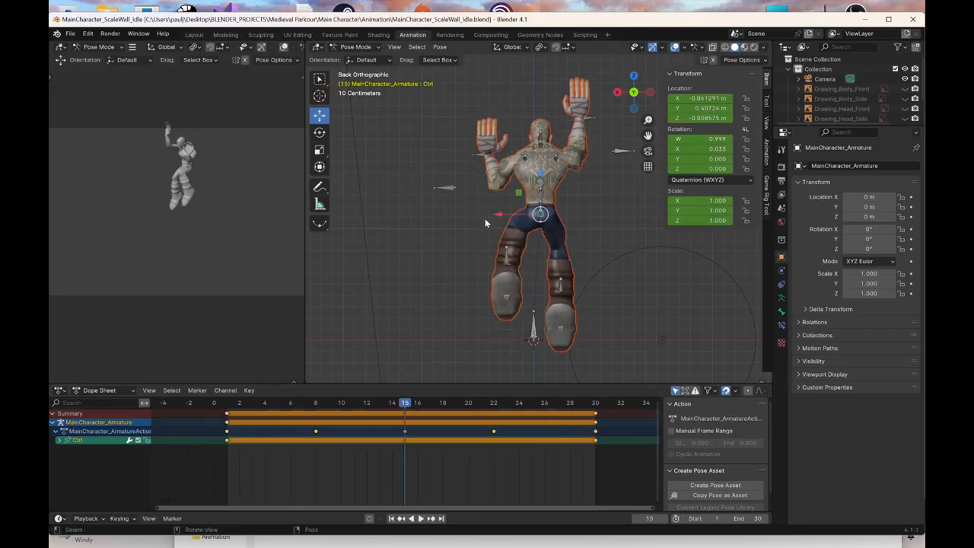
Move the hip control along X to a location of about 0.009 m and insert a keyframe on frame 15
key("g")
key("x")
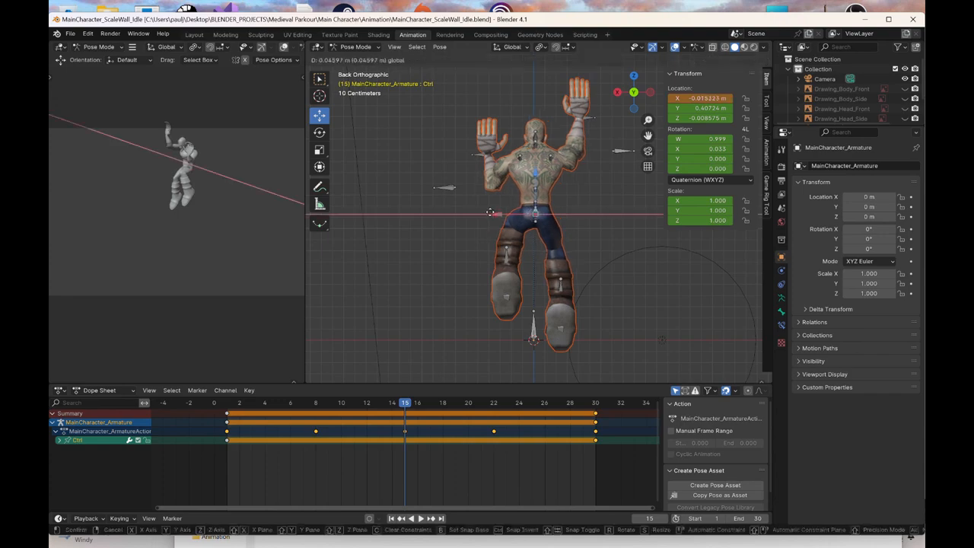
left_click(488, 211)
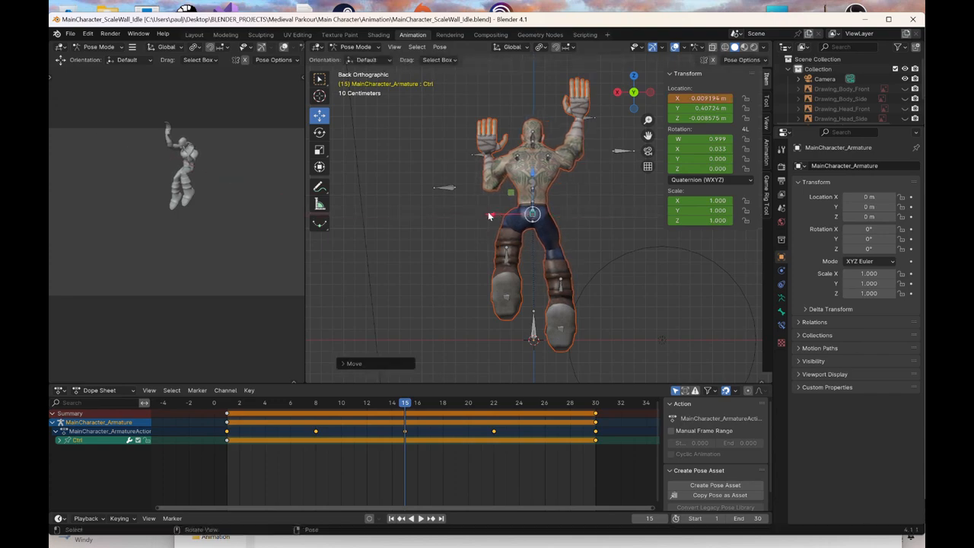
right_click(488, 211)
left_click(488, 212)
middle_click_drag(458, 258, 448, 323)
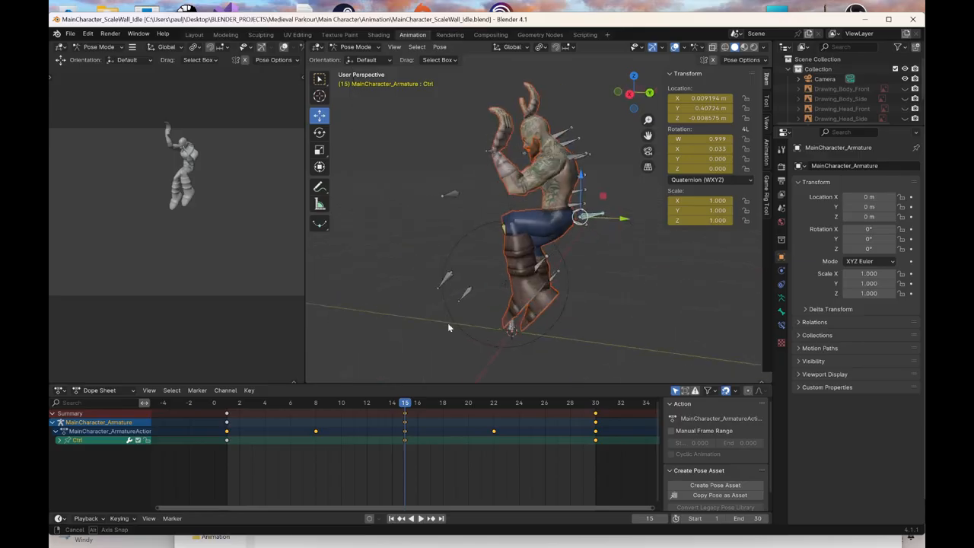
Play back and scrub the climbing animation from the character's right side to examine the hip movement
left_click(246, 404)
key("space")
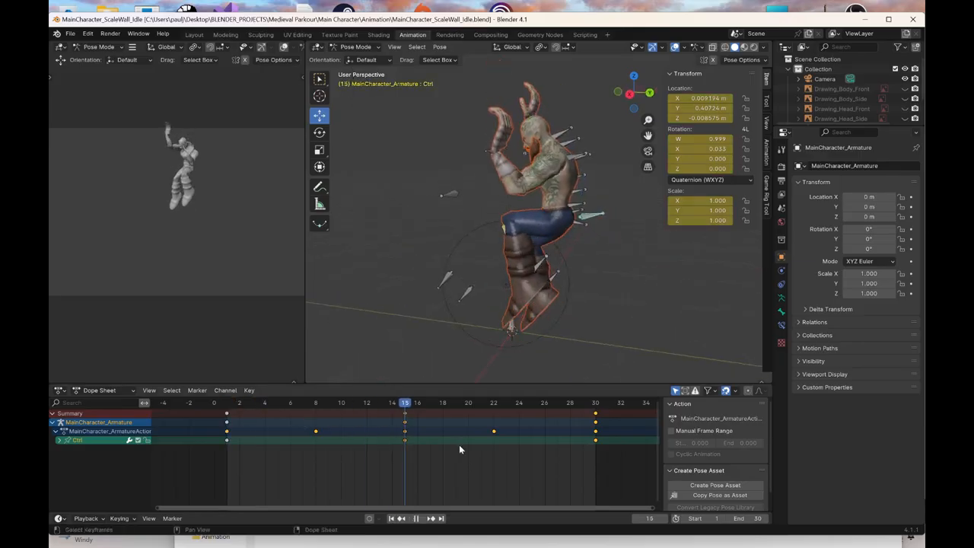
key("space")
middle_click_drag(523, 279, 538, 232)
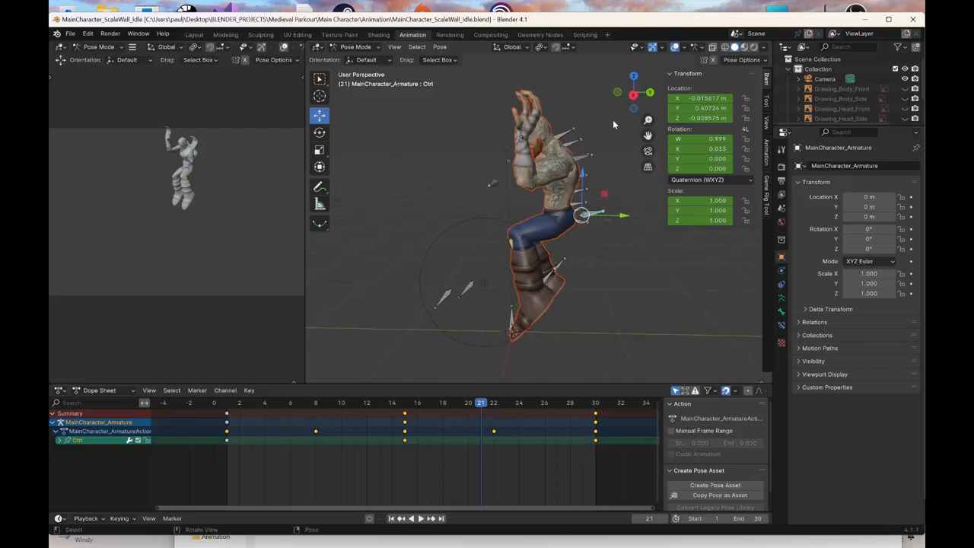
left_click(633, 94)
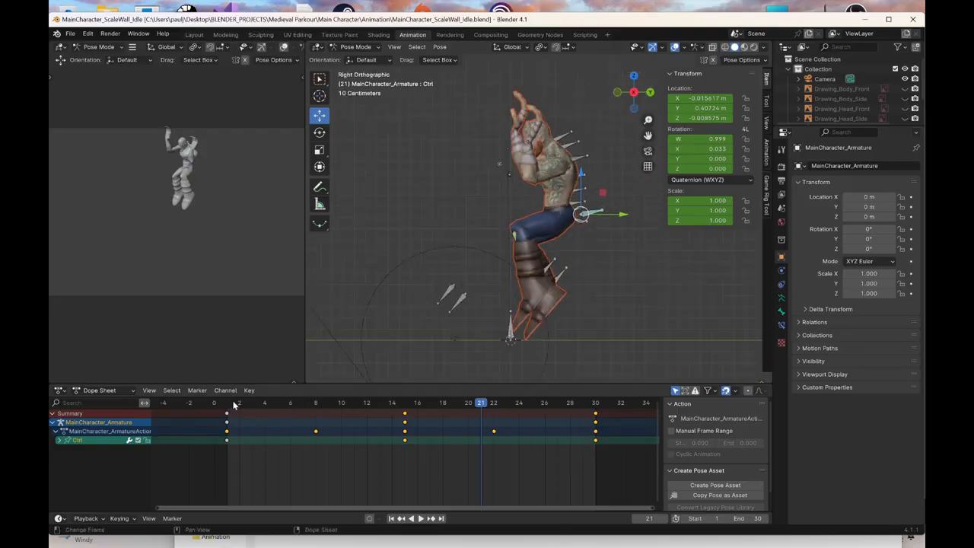
left_click_drag(234, 405, 330, 450)
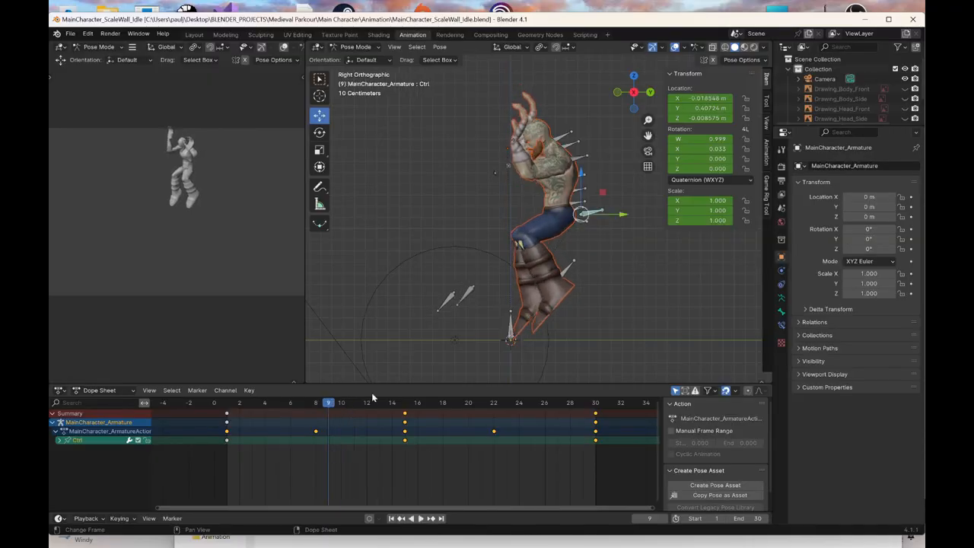
Undo the hip control's keyframes on frames 15, 30 and 1, going back to its first unkeyed shift on frame 1
key("ctrl+z")
key("ctrl+z")
key("ctrl+z")
key("ctrl+z")
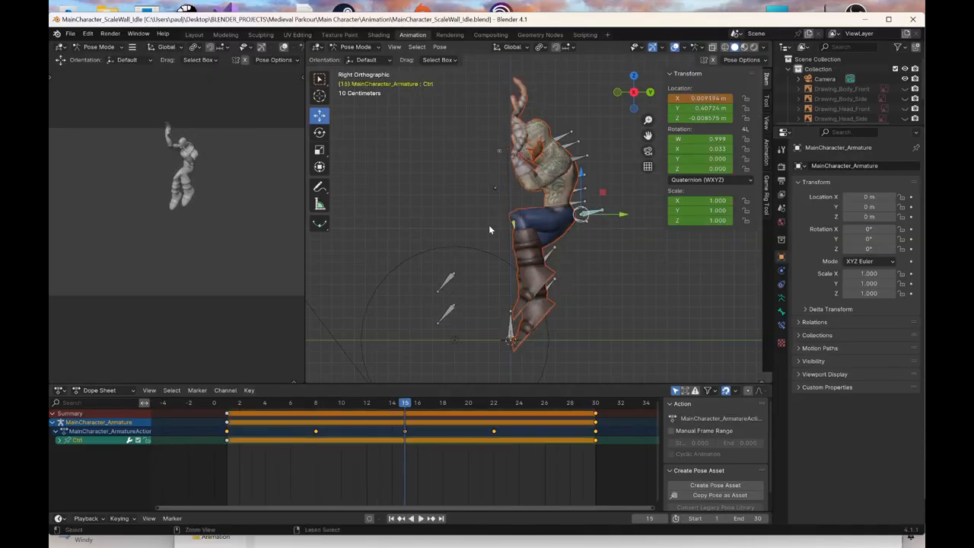
key("ctrl+z")
middle_click_drag(488, 225, 463, 242)
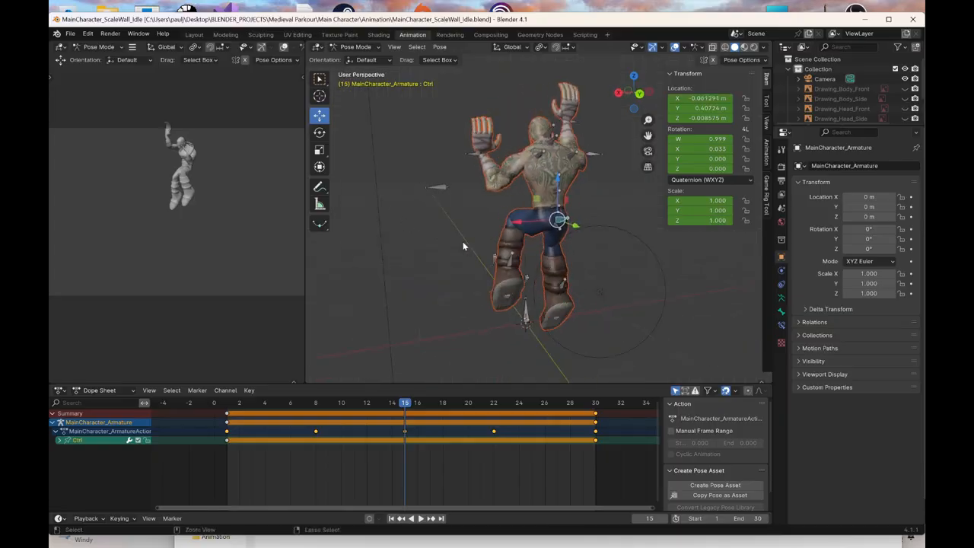
key("shift+Right")
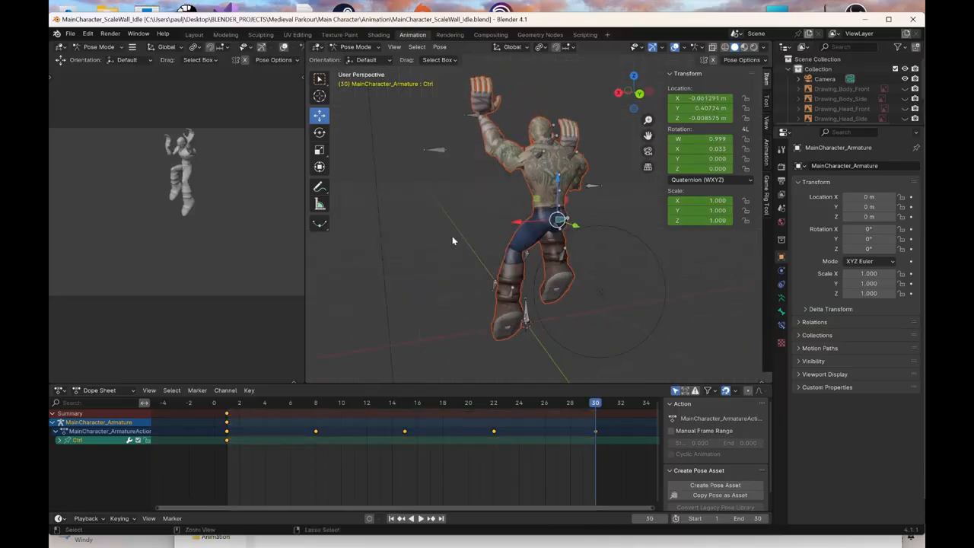
key("shift+Left")
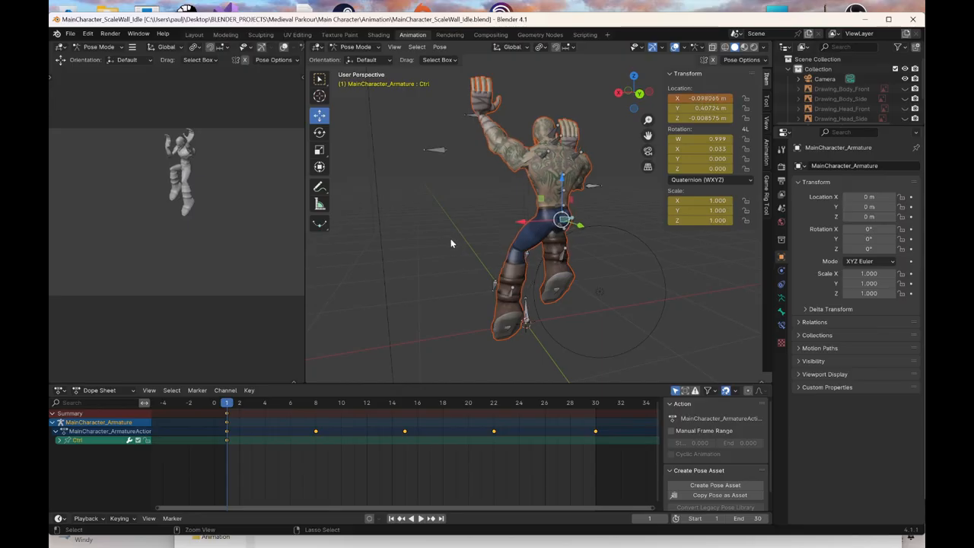
middle_click_drag(450, 238, 596, 284)
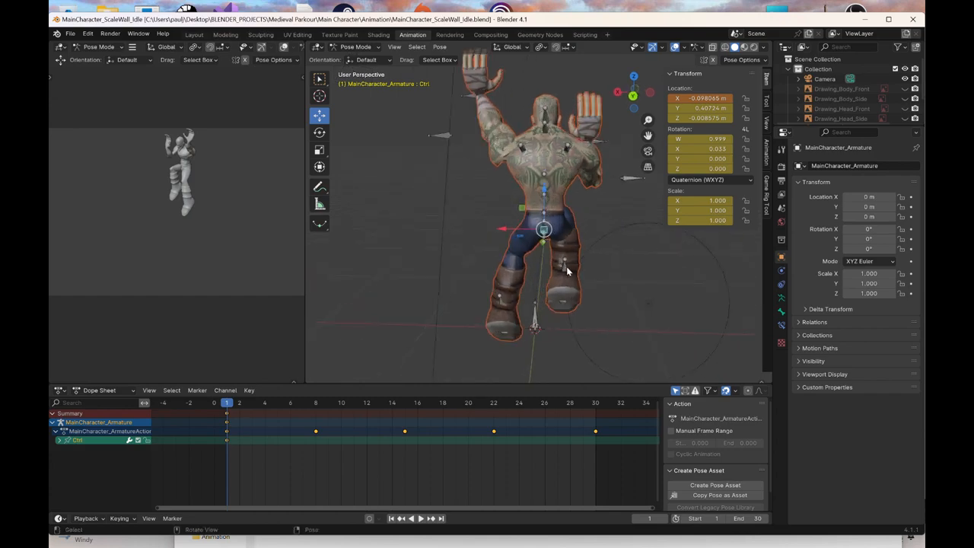
Delete the in-between keyframes on frames 8 and 22 from both ankle and both wrist controls
left_click(500, 299)
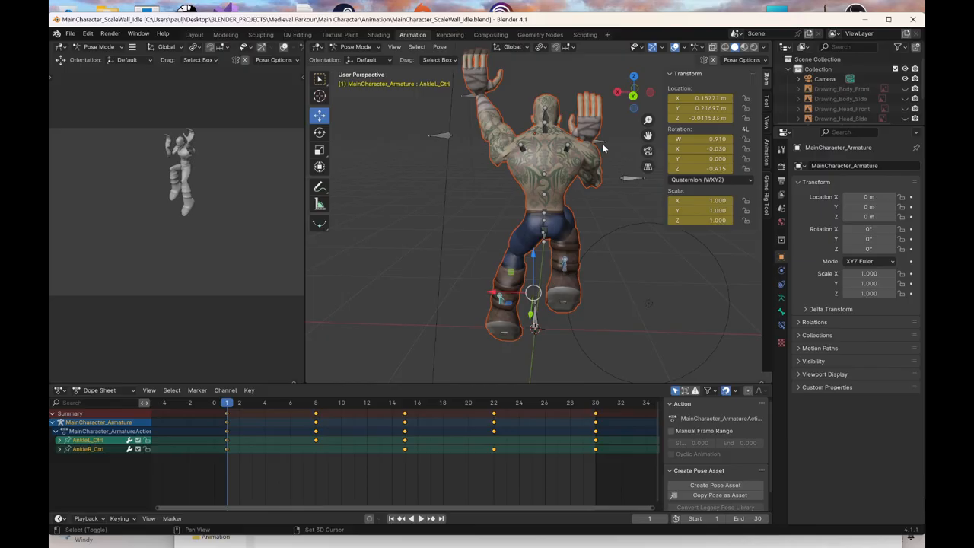
left_click(464, 95, "shift")
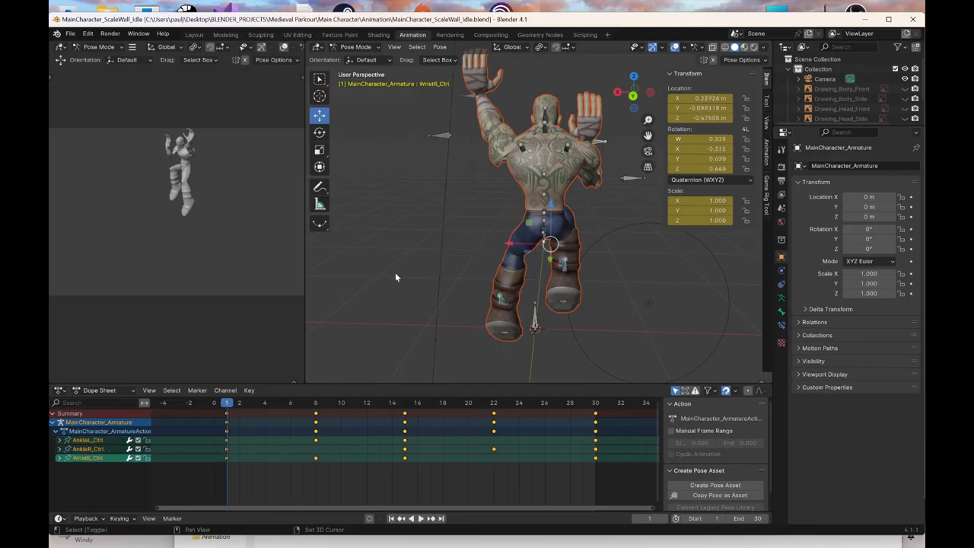
left_click_drag(288, 488, 347, 402)
left_click(633, 94)
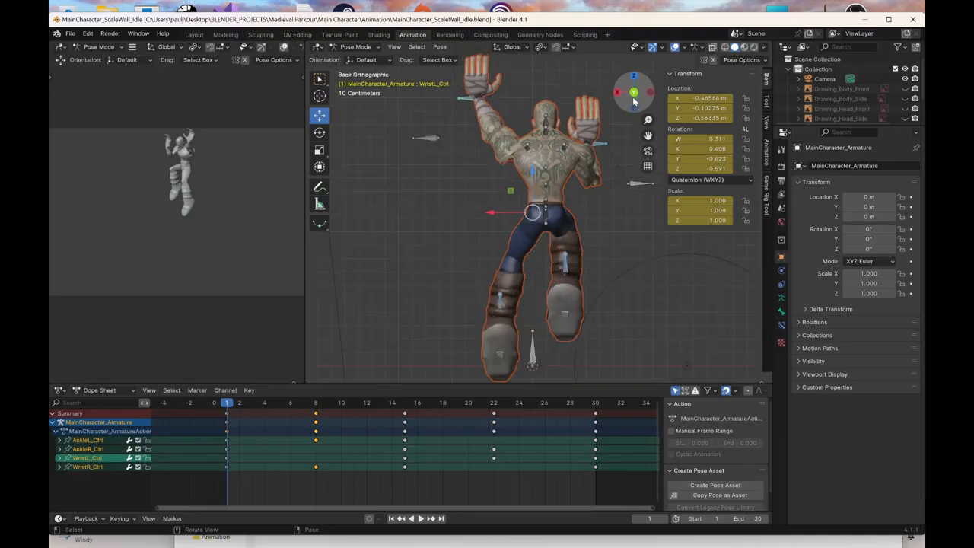
left_click_drag(468, 481, 522, 410)
key("Delete")
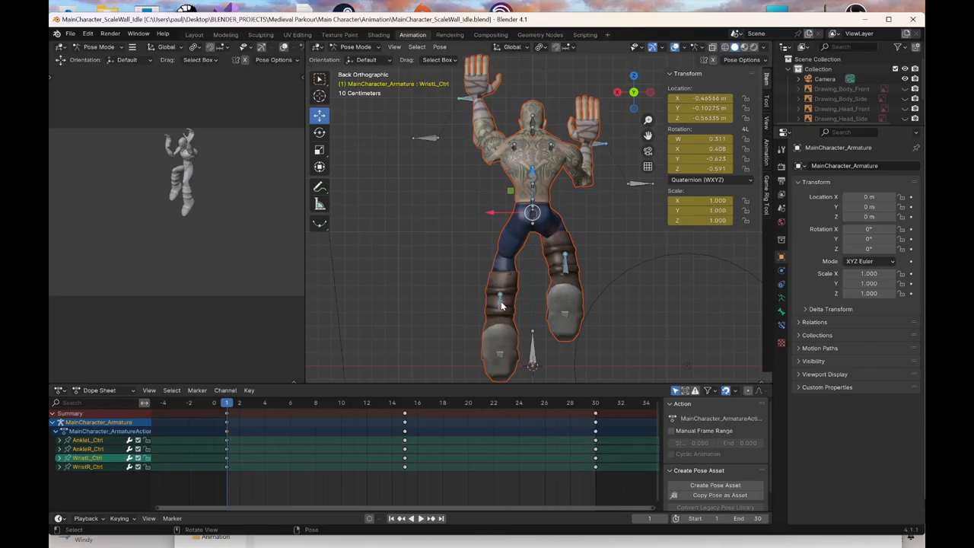
On frame 22, pull the left ankle control away from the wall to a location Y of about 0.416 m and insert a keyframe
left_click(609, 95)
left_click(618, 93)
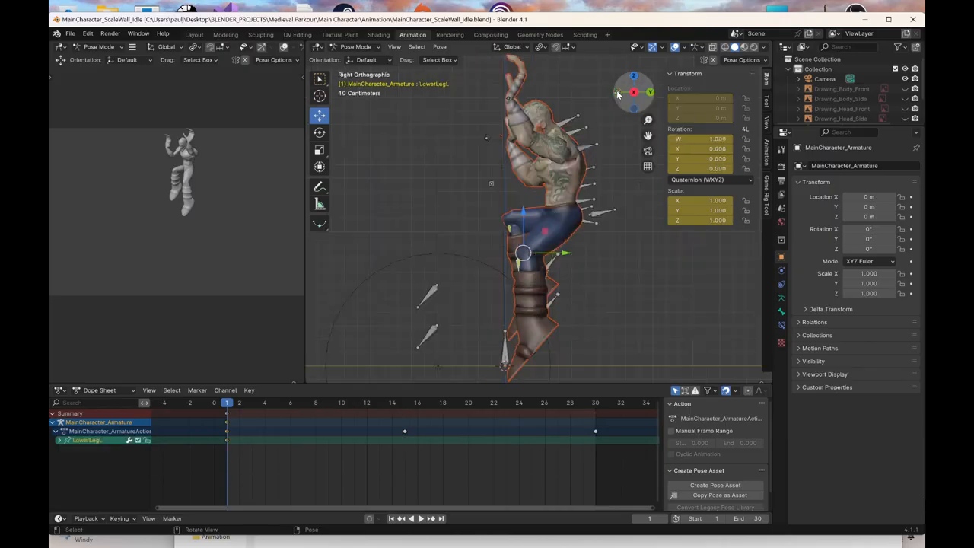
left_click(553, 305)
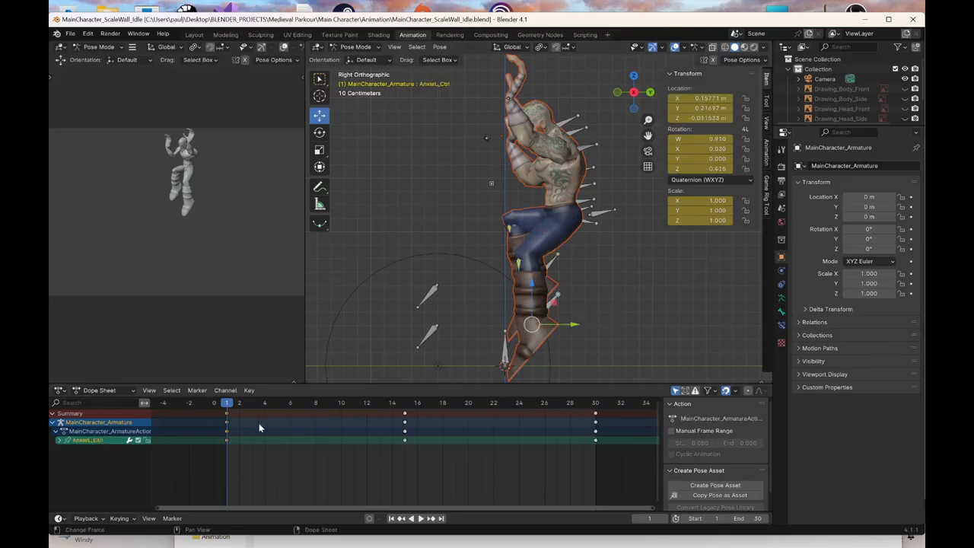
key("space")
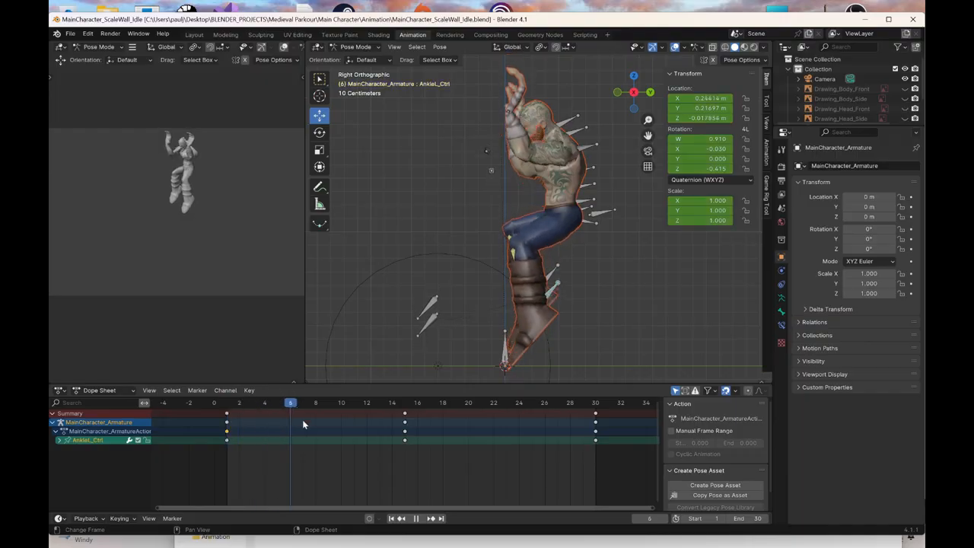
left_click_drag(334, 431, 227, 443)
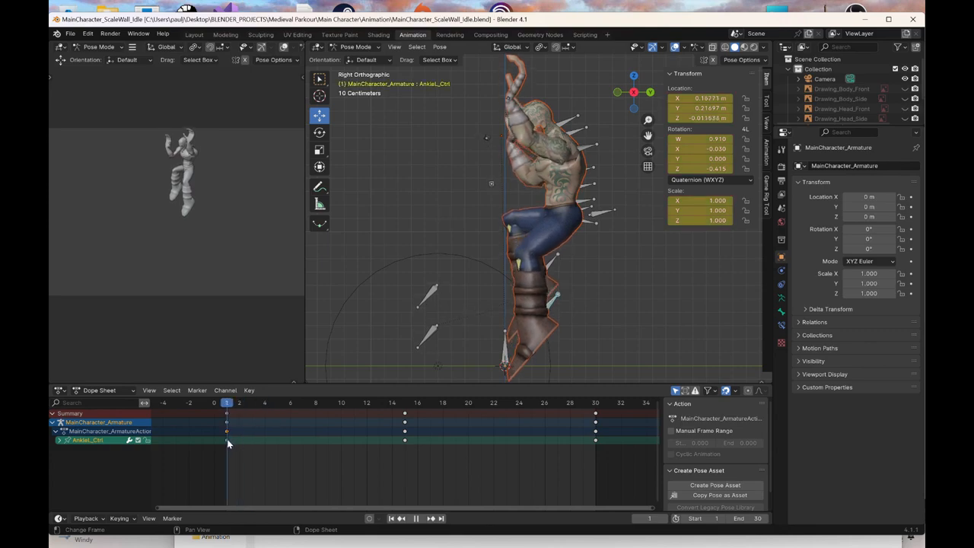
left_click_drag(230, 439, 491, 484)
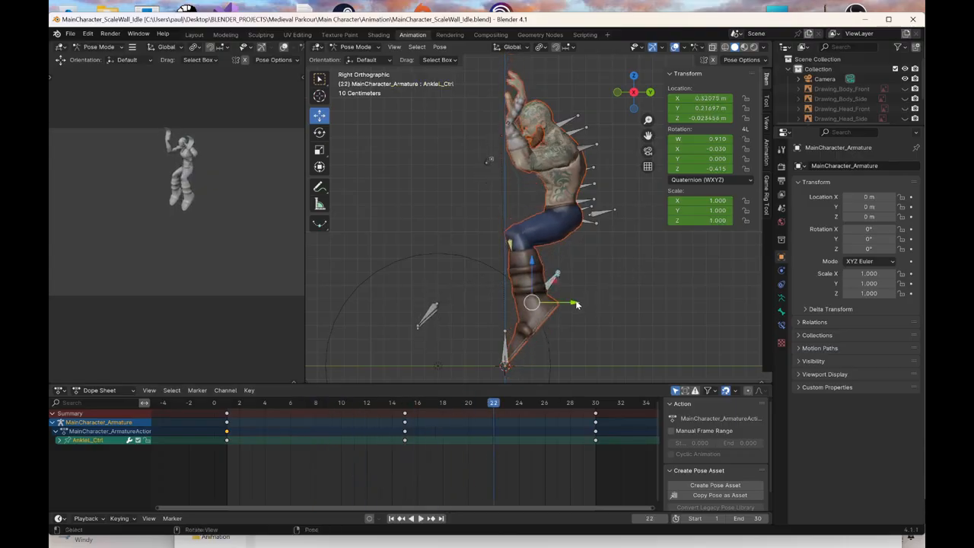
left_click_drag(576, 305, 607, 305)
right_click(607, 304)
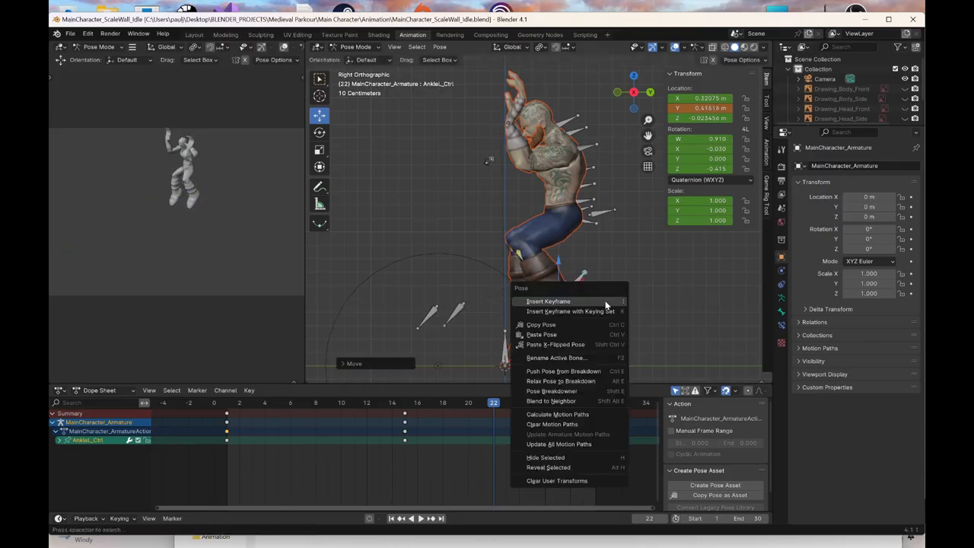
left_click(607, 303)
left_click_drag(228, 404, 469, 444)
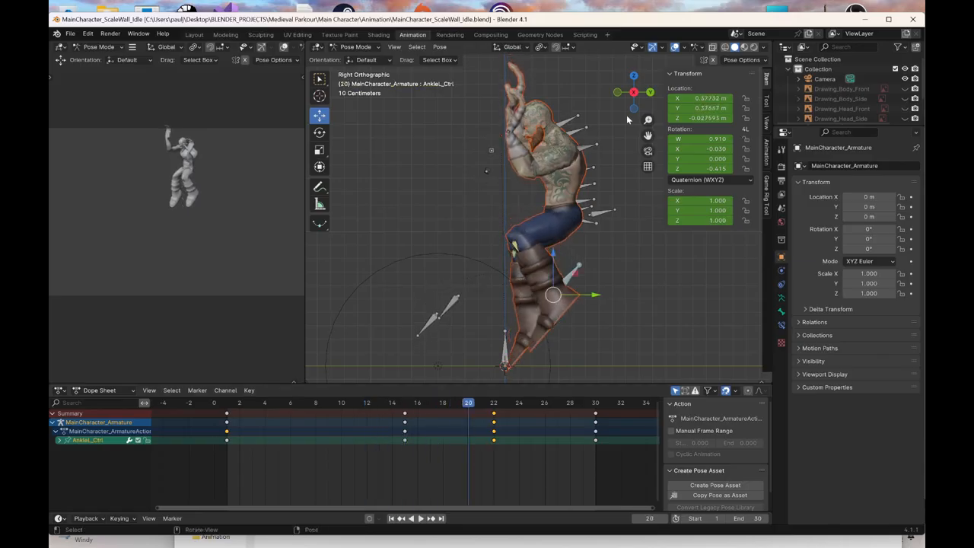
On frame 8, pull the right ankle control away from the wall to a location Y of about 0.350 m and insert a keyframe
left_click(633, 94)
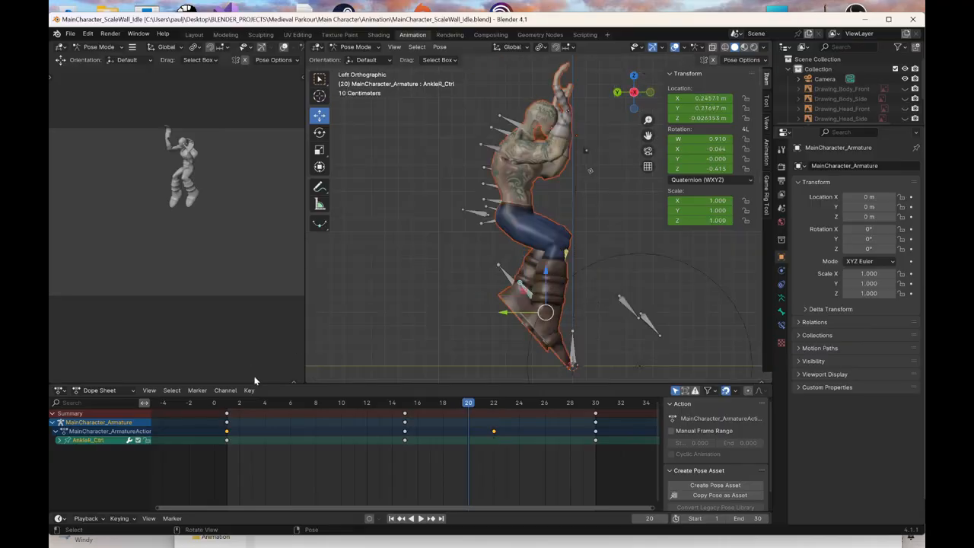
left_click(226, 408)
key("space")
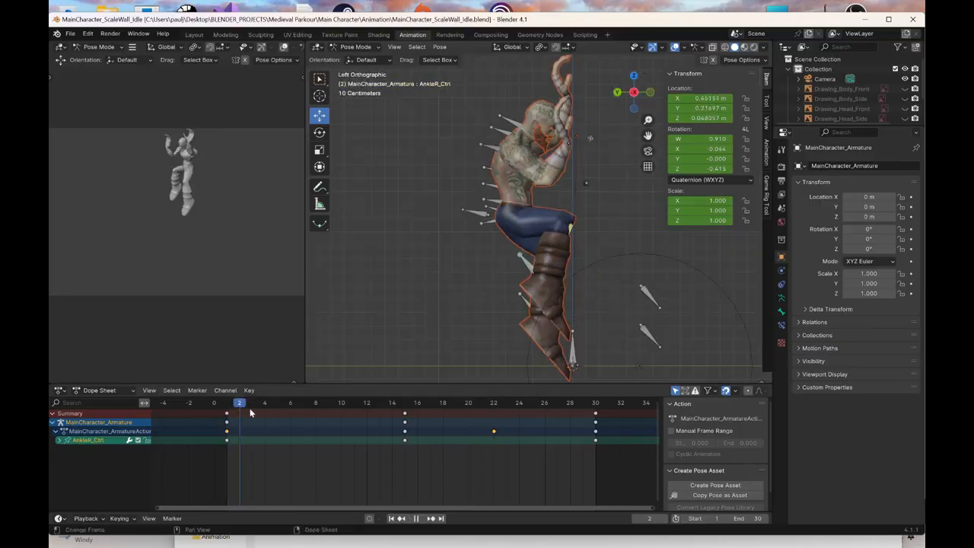
key("space")
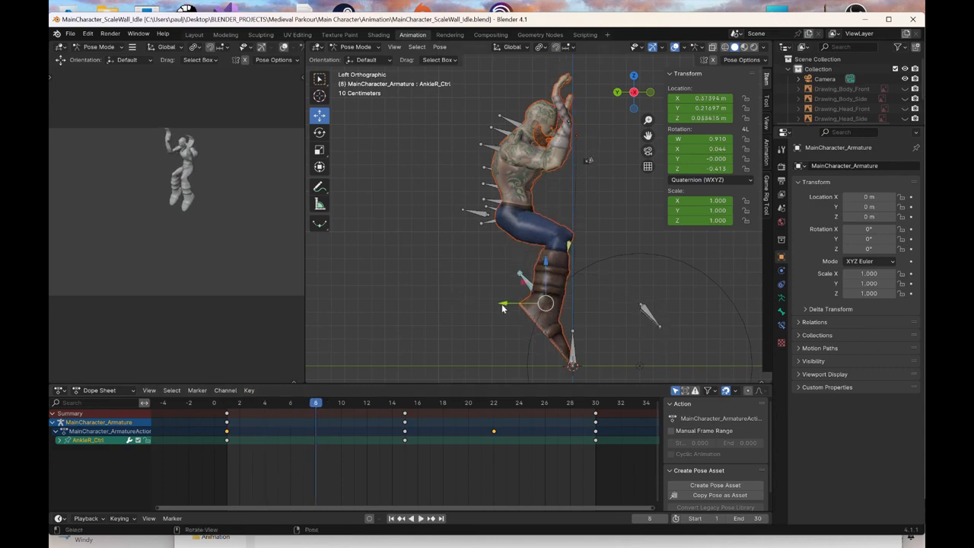
left_click_drag(504, 303, 485, 303)
right_click(485, 303)
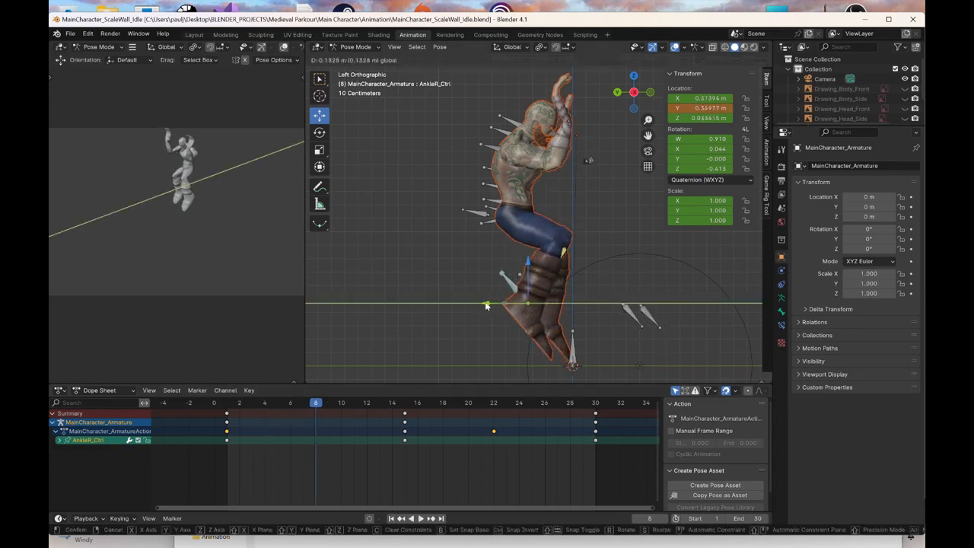
right_click(485, 302)
left_click(485, 302)
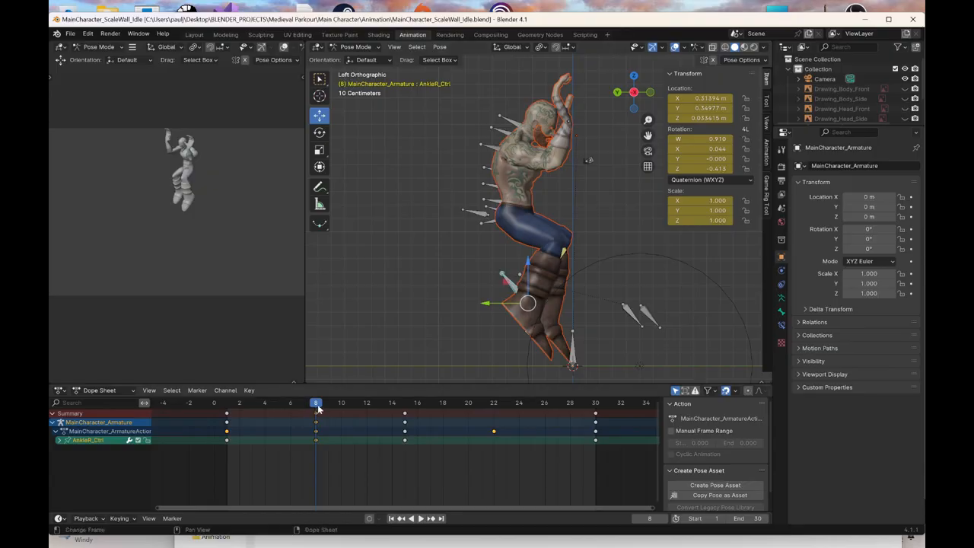
key("space")
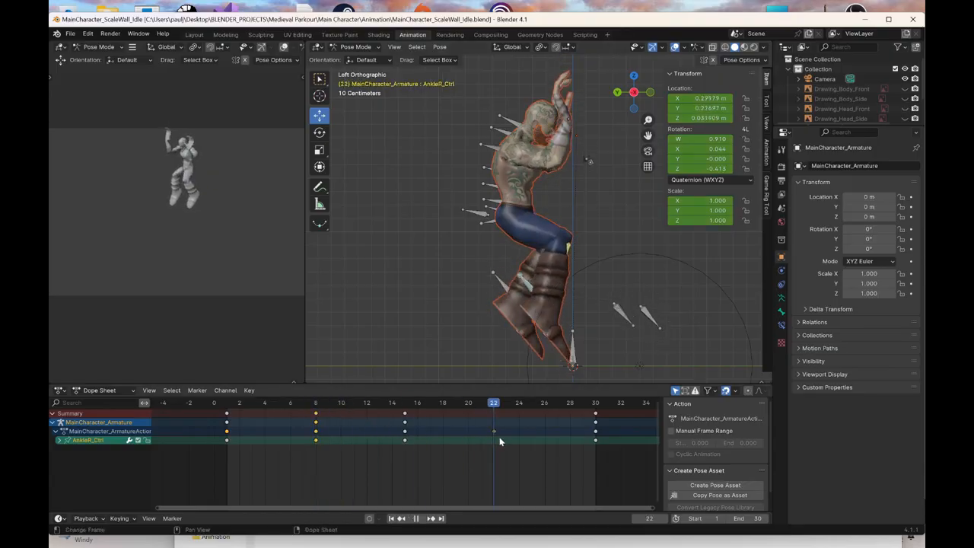
key("space")
On frame 22, move the right wrist control off the wall to a location Y of about -0.024 m and insert a keyframe
middle_click_drag(532, 293, 603, 147)
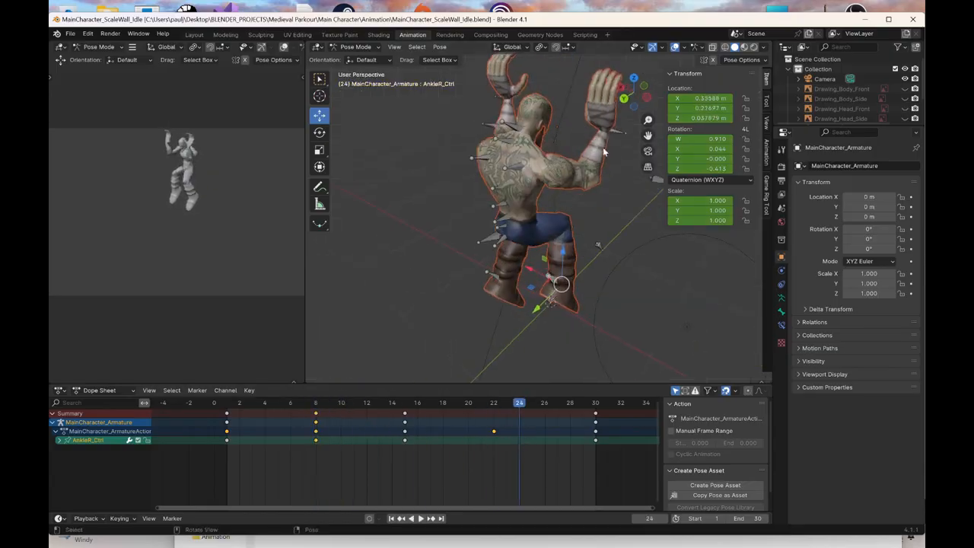
left_click(620, 137)
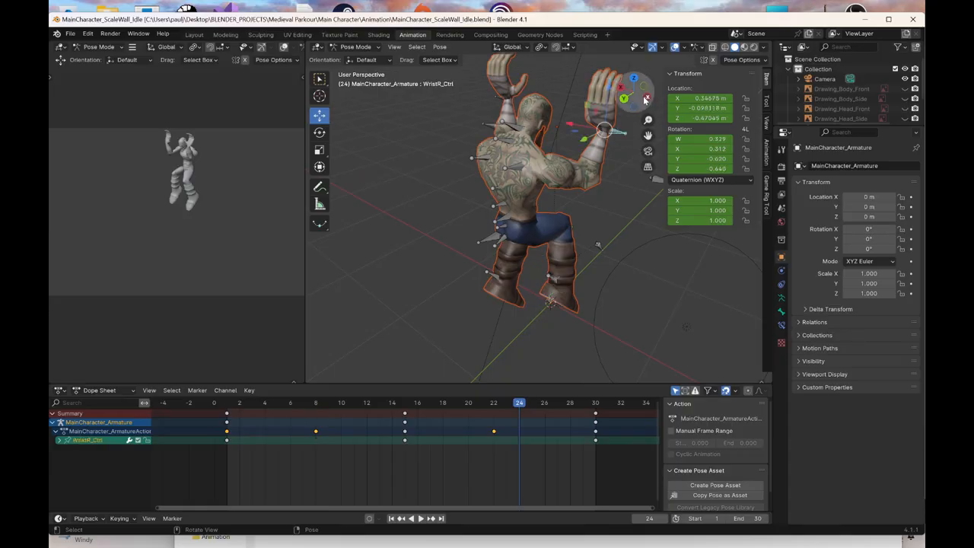
left_click(646, 99)
left_click_drag(223, 407, 323, 426)
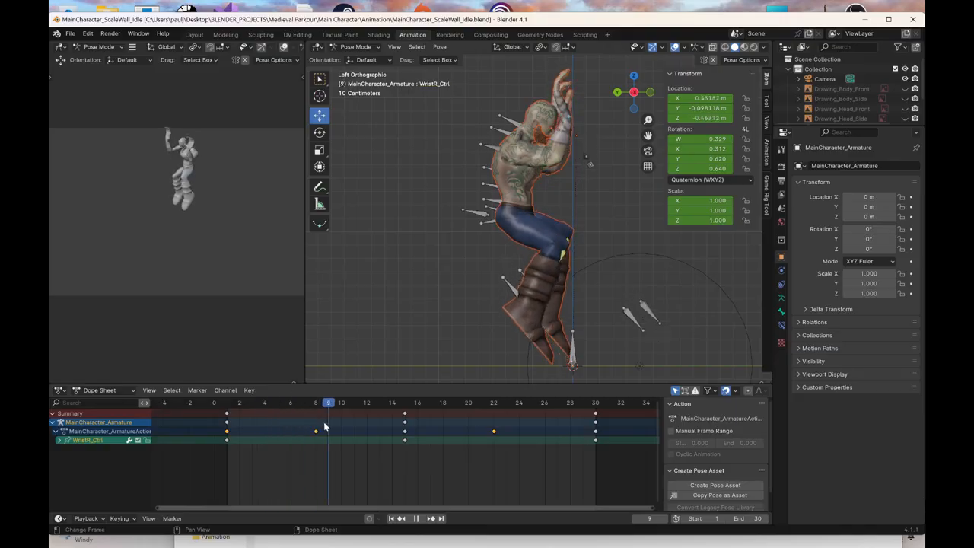
left_click_drag(333, 427, 490, 452)
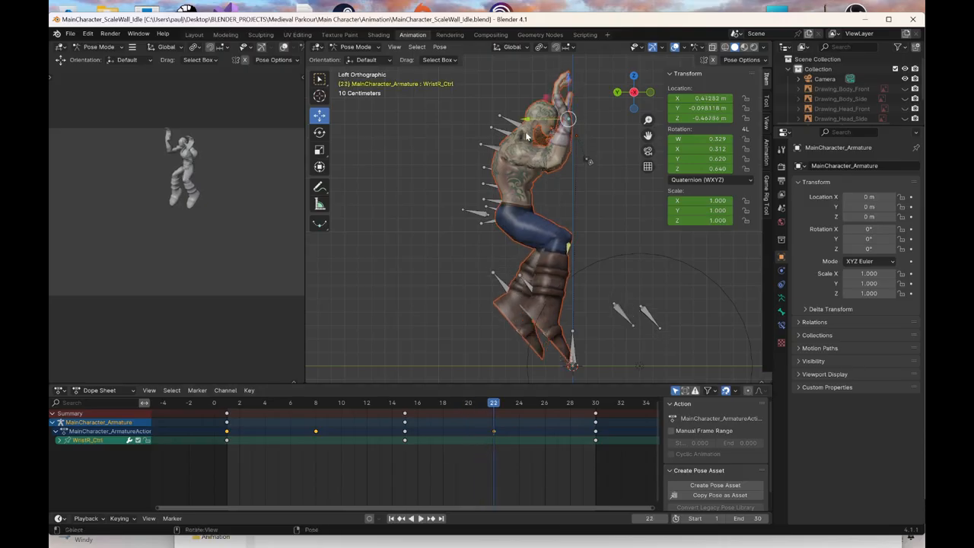
left_click_drag(528, 123, 516, 121)
key("k")
left_click(515, 118)
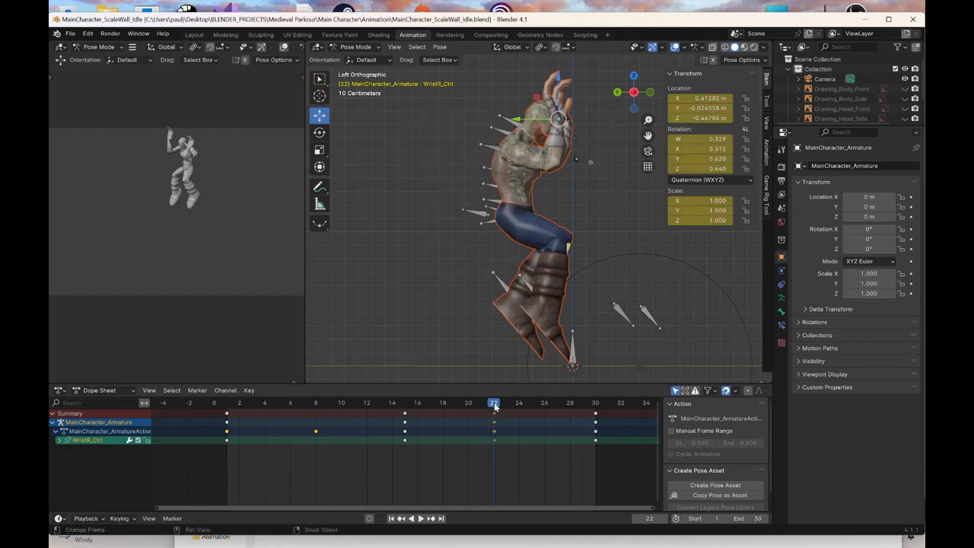
left_click_drag(495, 407, 607, 429)
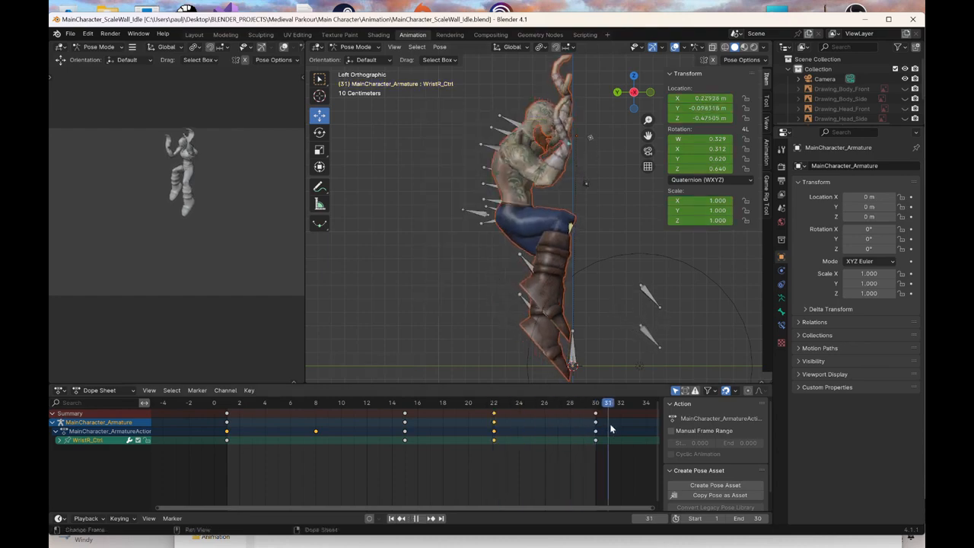
On frame 8, move the left wrist control off the wall along Y by about 0.082 m and insert a keyframe
left_click(636, 93)
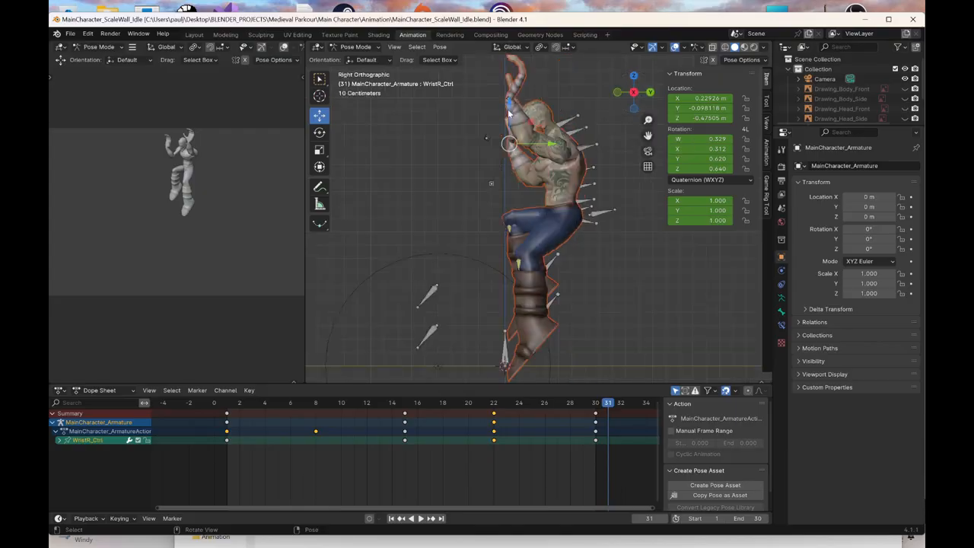
middle_click_drag(508, 113, 480, 112)
left_click(463, 74)
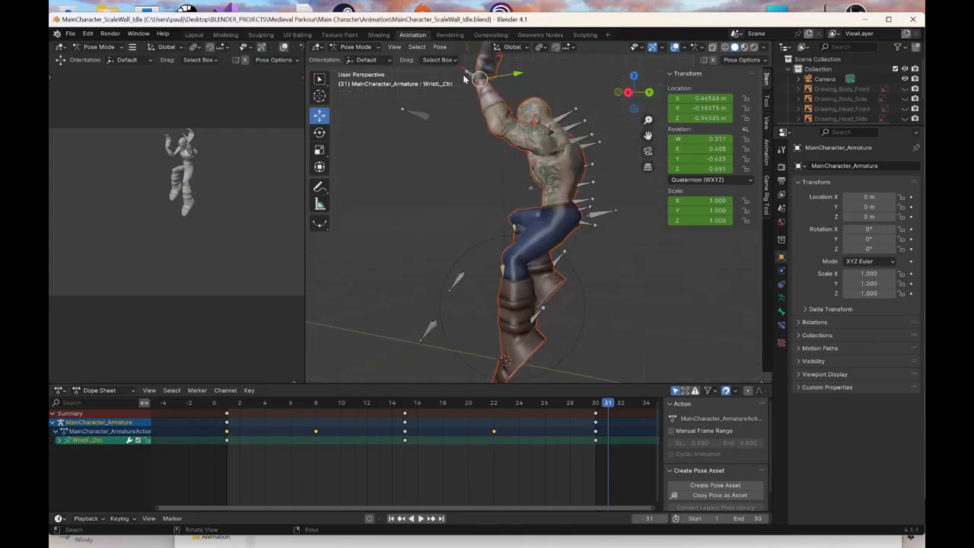
left_click(629, 93)
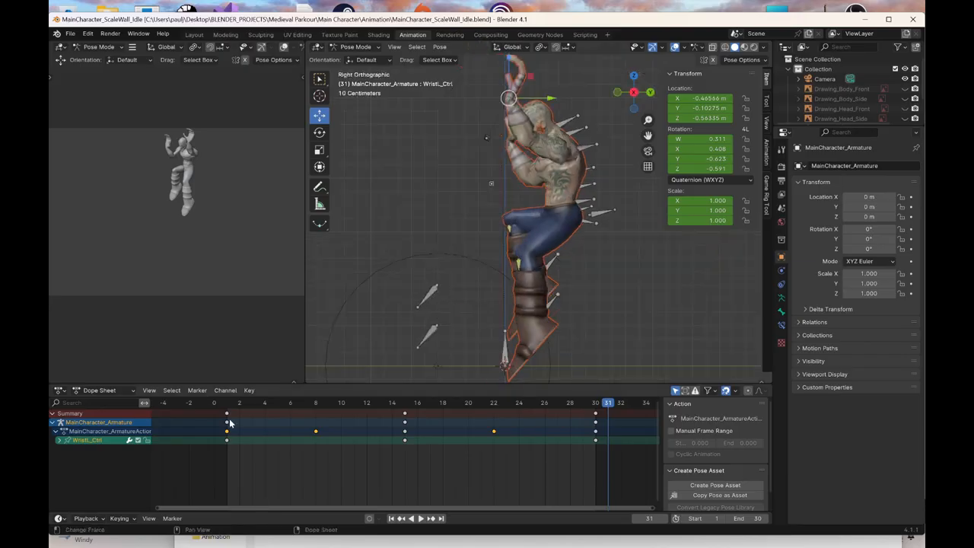
key("space")
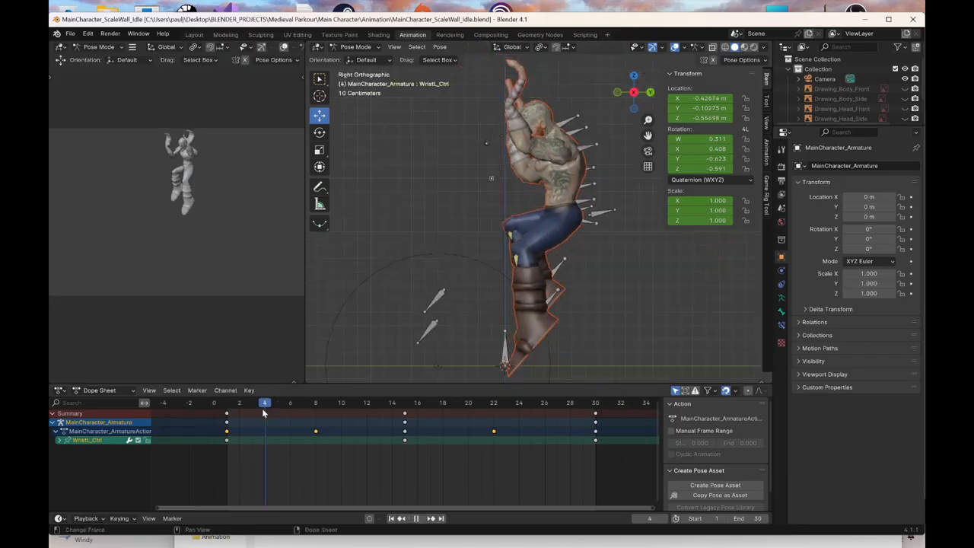
key("space")
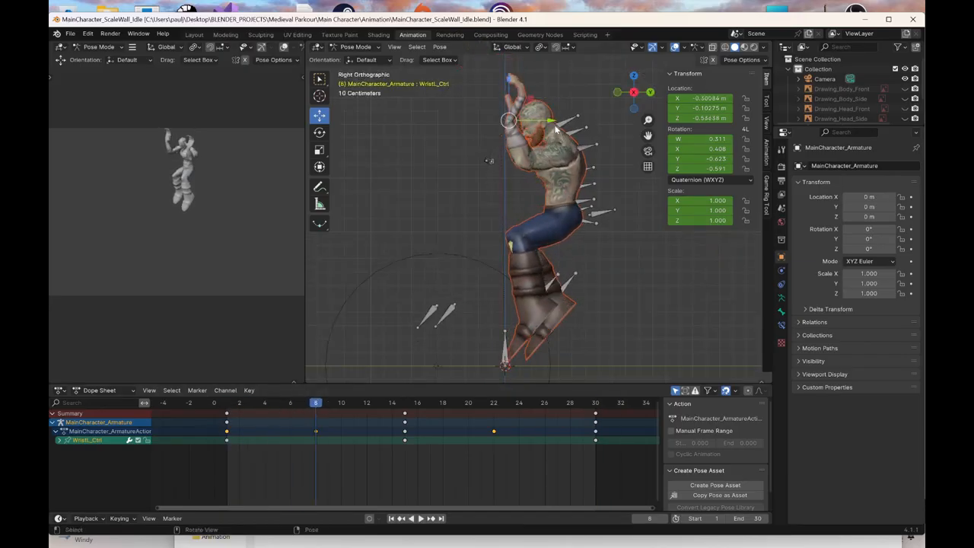
key("g")
key("y")
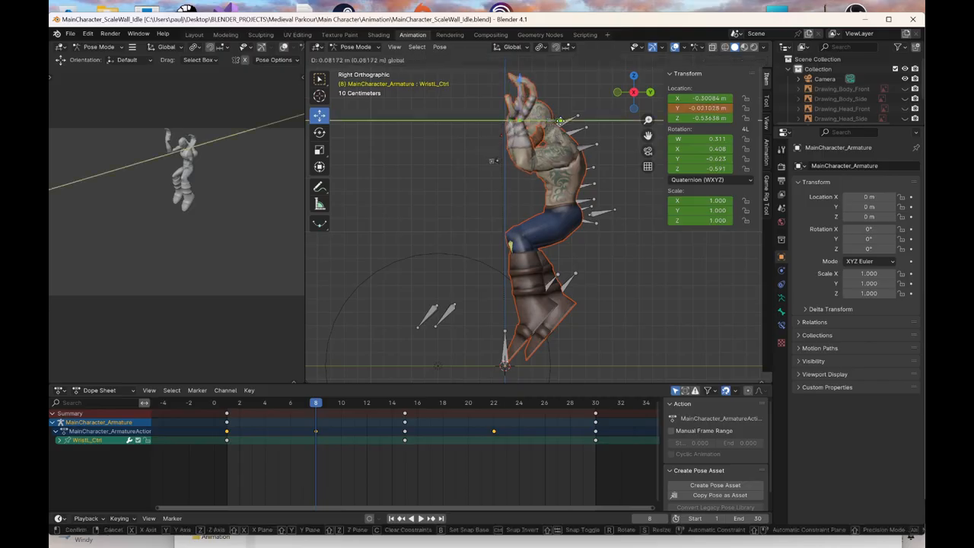
right_click(560, 122)
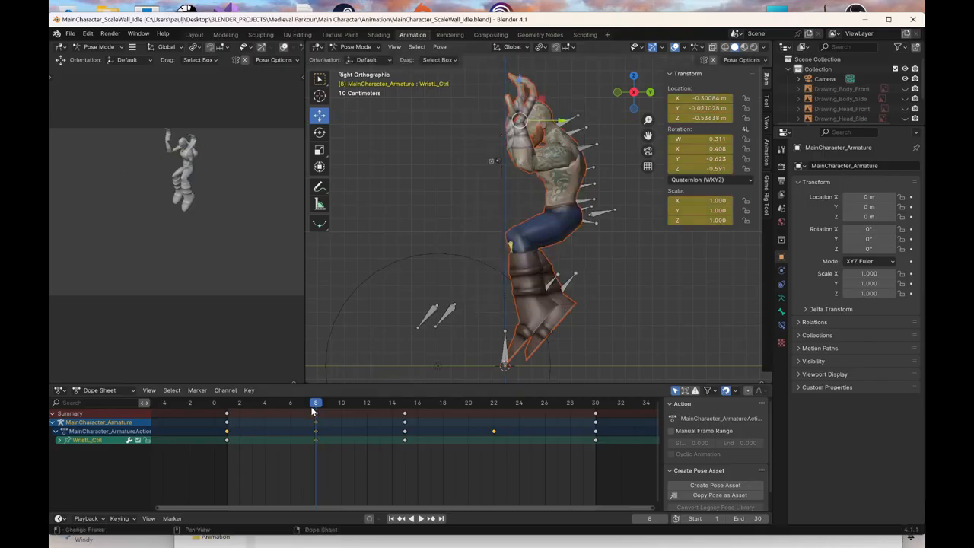
key("space")
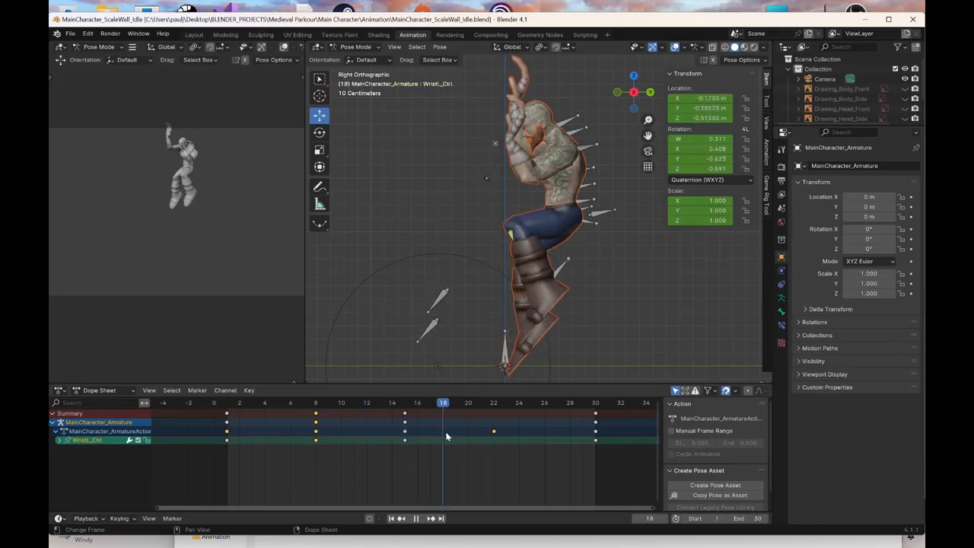
key("space")
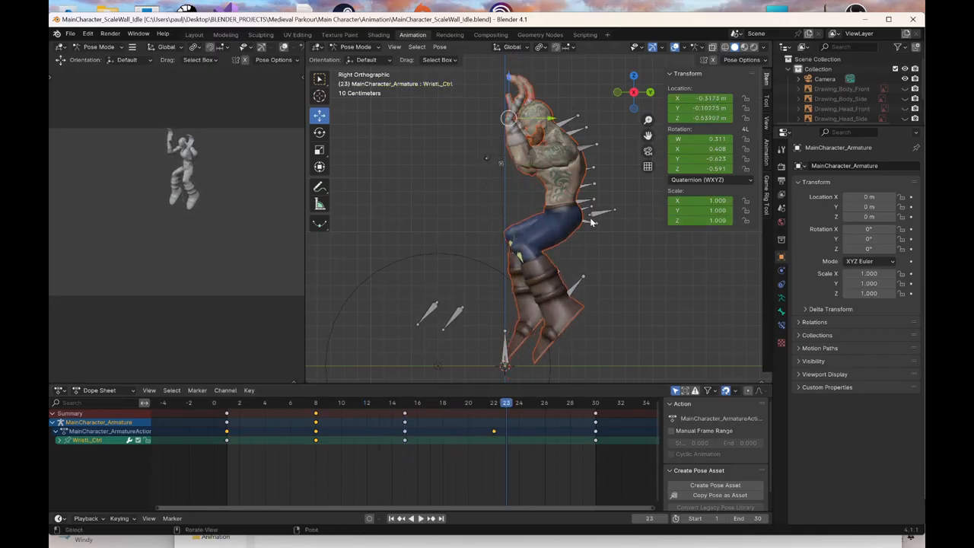
Select the hip control, play the climb from frame 1 and view the character from the back in orthographic view
left_click(606, 220)
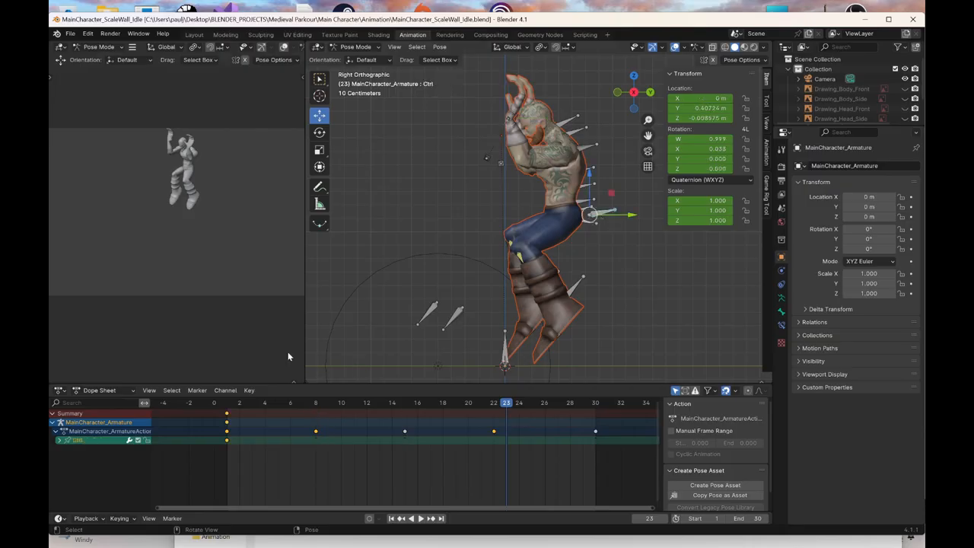
left_click(229, 404)
key("space")
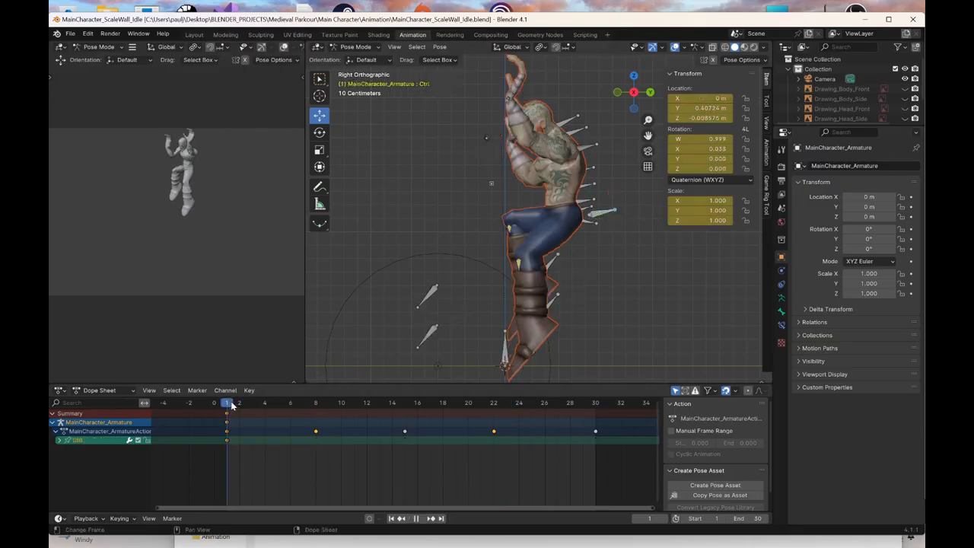
left_click_drag(232, 406, 329, 414)
middle_click_drag(526, 299, 362, 310)
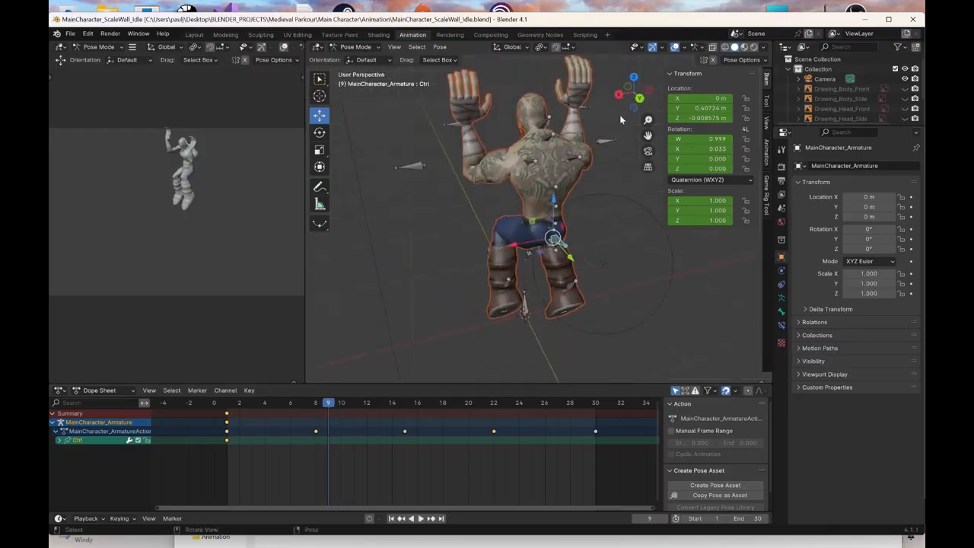
left_click(640, 98)
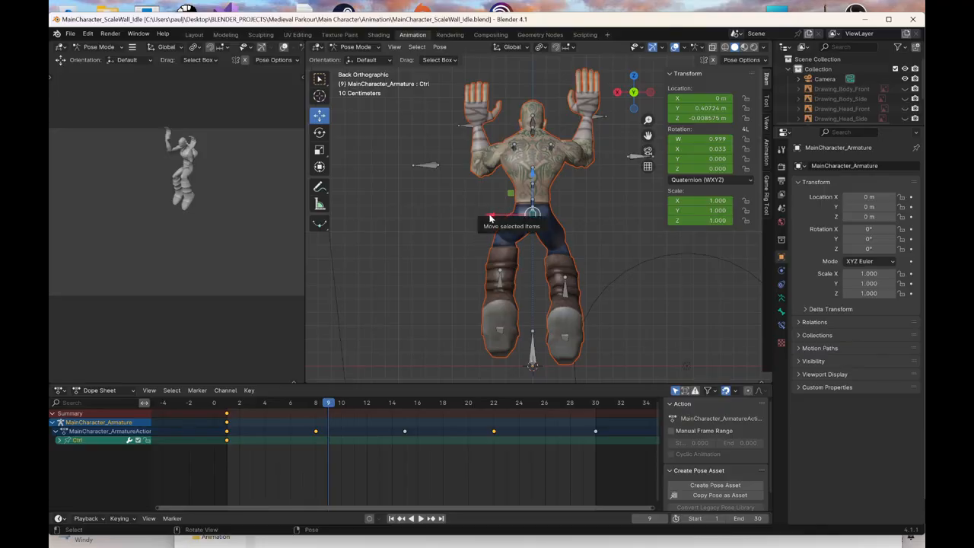
Try to shift the hip control sideways to a location X of about 0.069 m with a keyframe on frame 9
left_click_drag(491, 217, 475, 214)
right_click(475, 215)
left_click(468, 214)
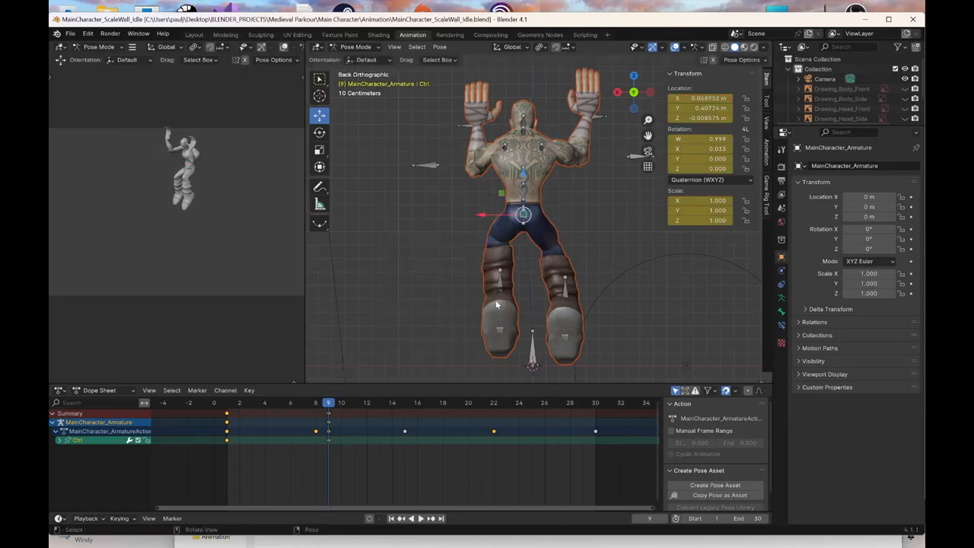
key("ctrl+z")
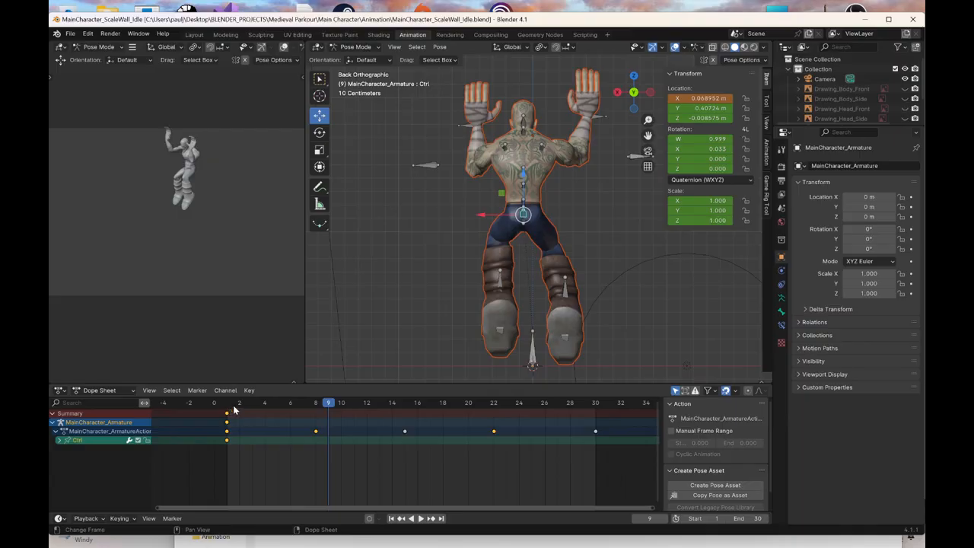
On frame 1, shift the hip control sideways to a location X of about -0.061 m and insert a keyframe
left_click(227, 403)
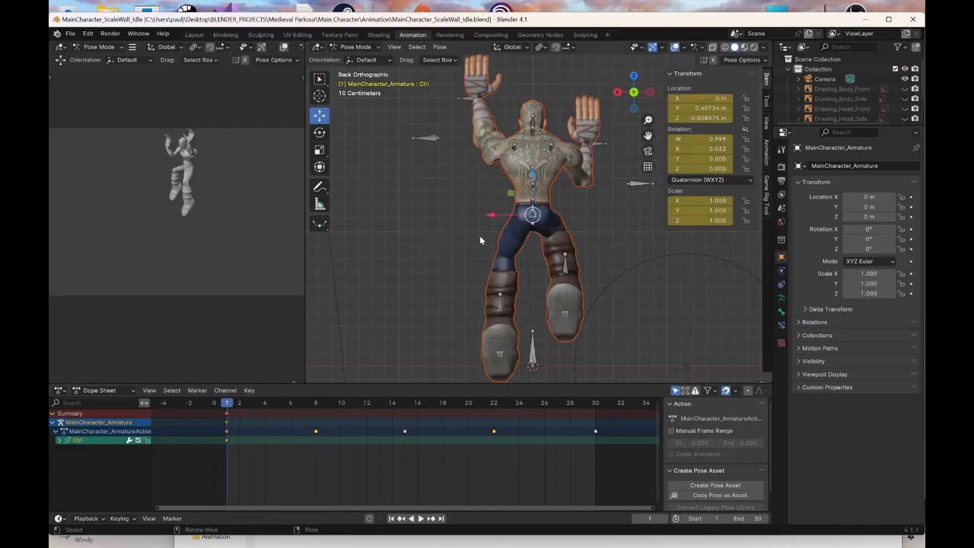
left_click_drag(493, 214, 499, 214)
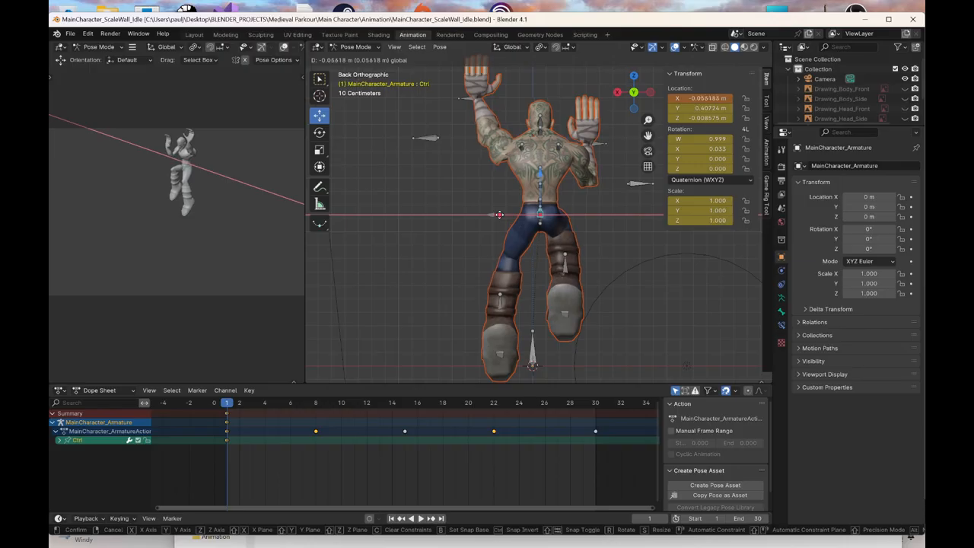
left_click_drag(501, 215, 500, 215)
right_click(500, 214)
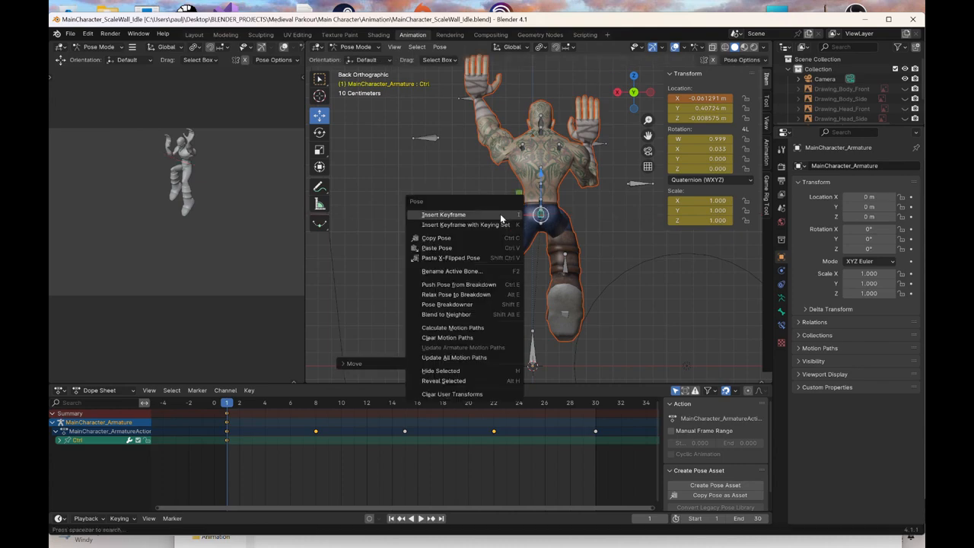
Copy the hip control's frame 1 keyframe to frame 30
left_click(593, 404)
left_click_drag(217, 459, 243, 407, "shift")
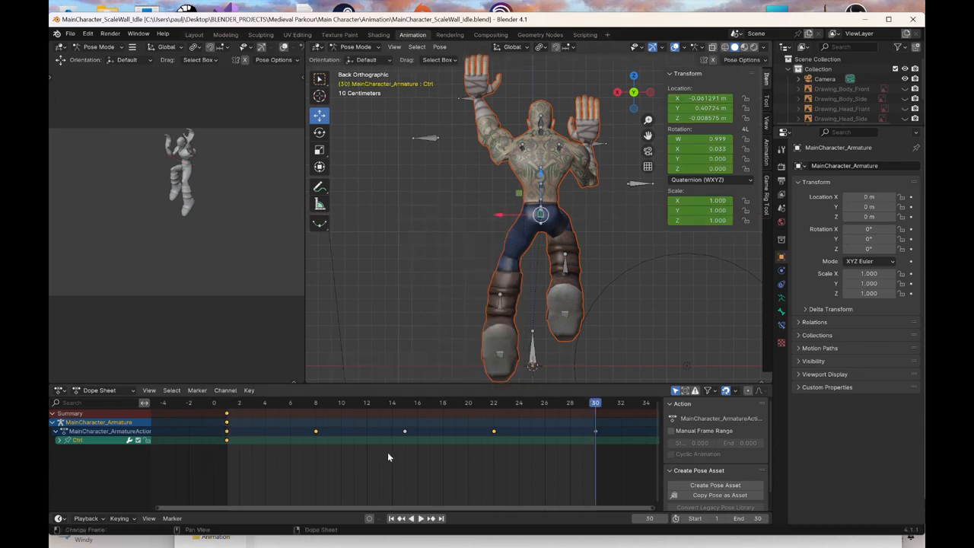
key("ctrl+v")
On frame 15, shift the hip control to the opposite side, to a location X of about 0.041 m, and insert a keyframe
left_click(399, 403)
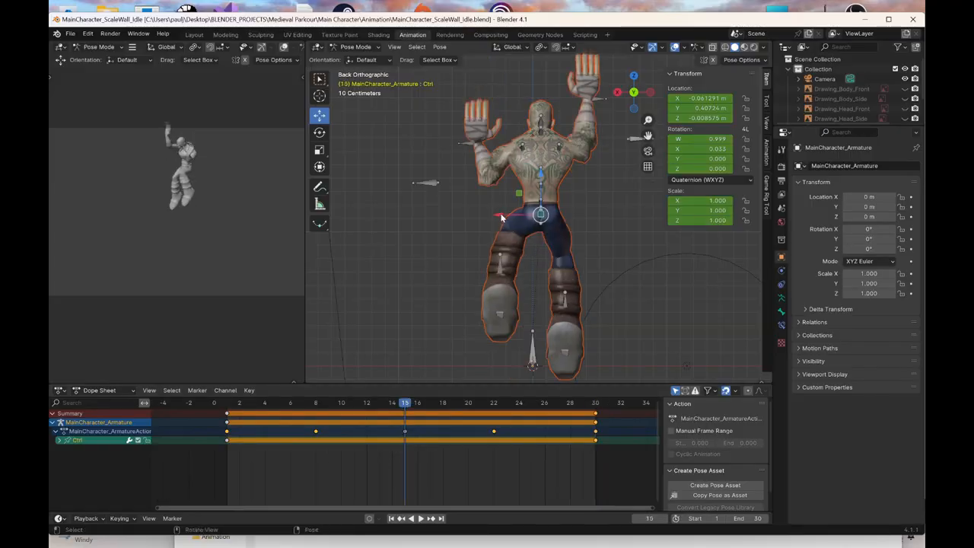
key("g")
key("x")
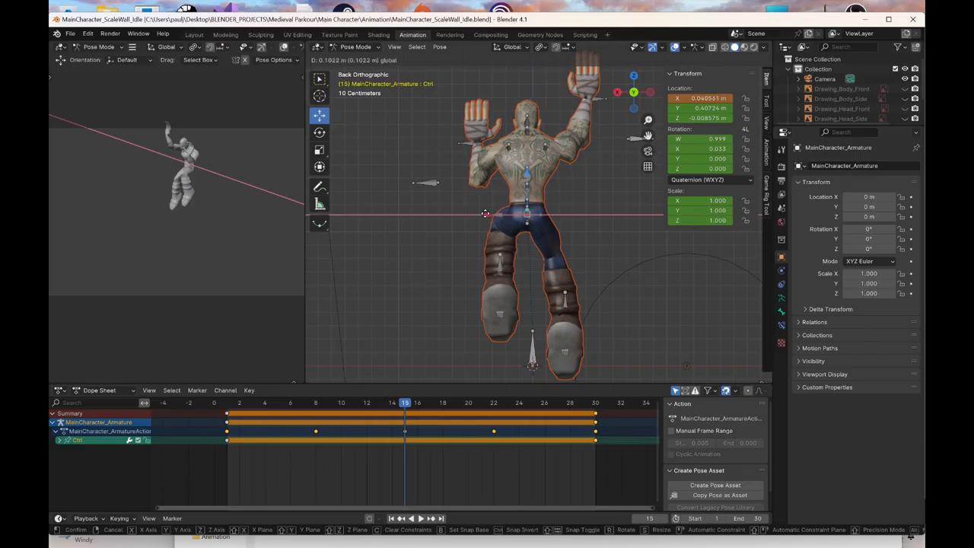
left_click(485, 213)
key("k")
left_click(485, 212)
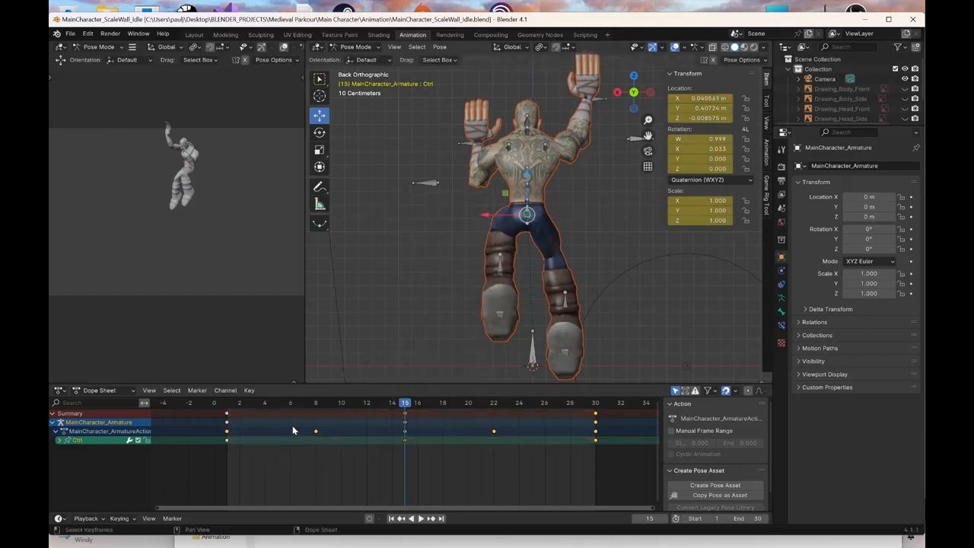
Play the animation from the back and from an angle to check the hip sway
left_click(258, 402)
key("space")
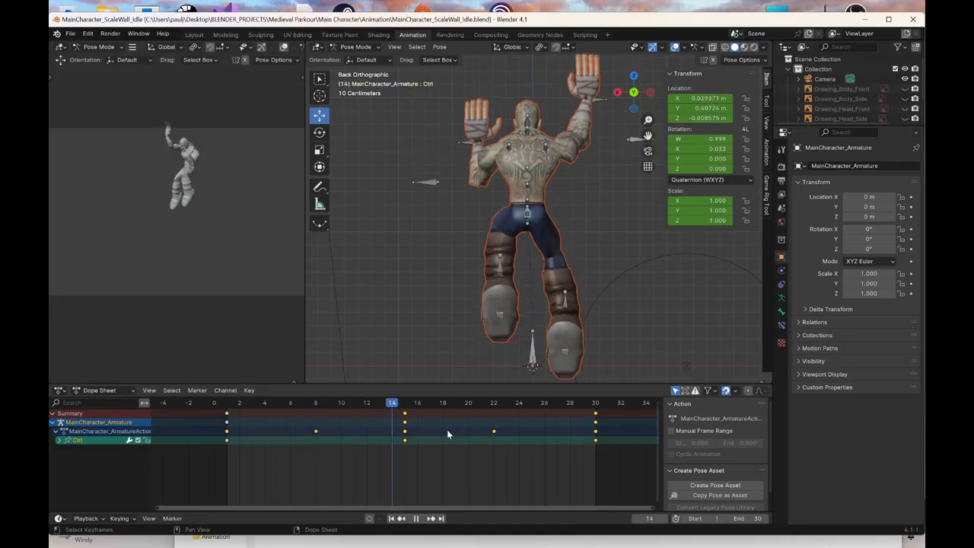
key("space")
middle_click_drag(518, 277, 465, 282)
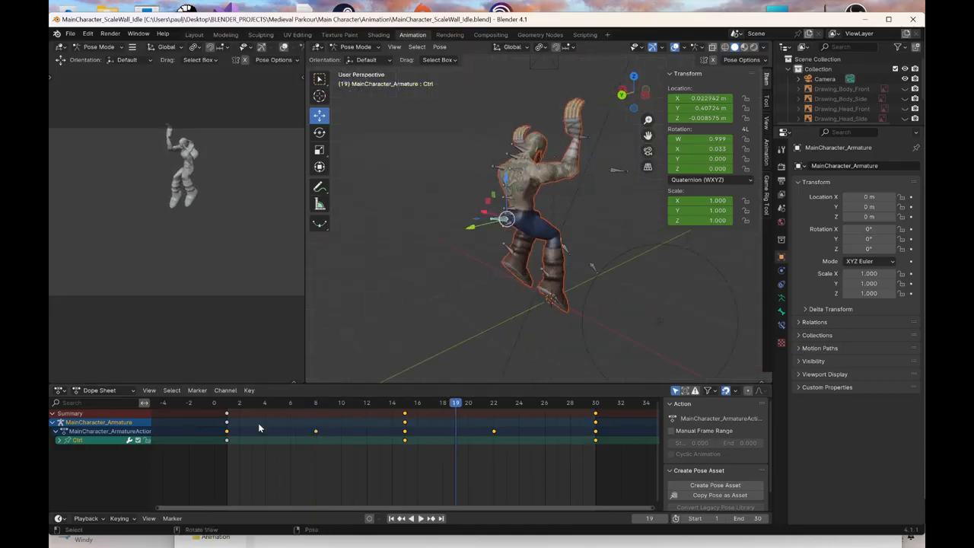
key("space")
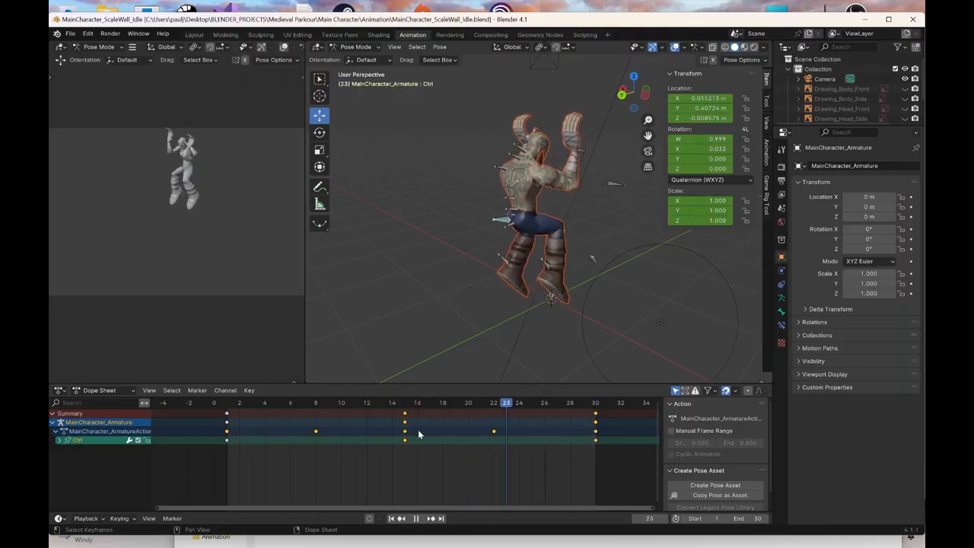
key("space")
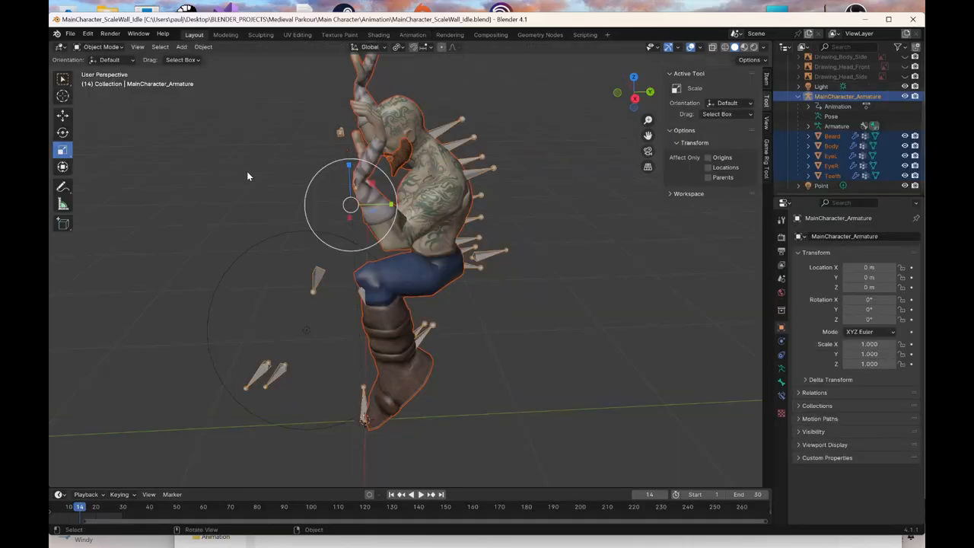
Start an FBX export with only Armature and Mesh object types, limited to visible objects and the active collection
left_click(69, 35)
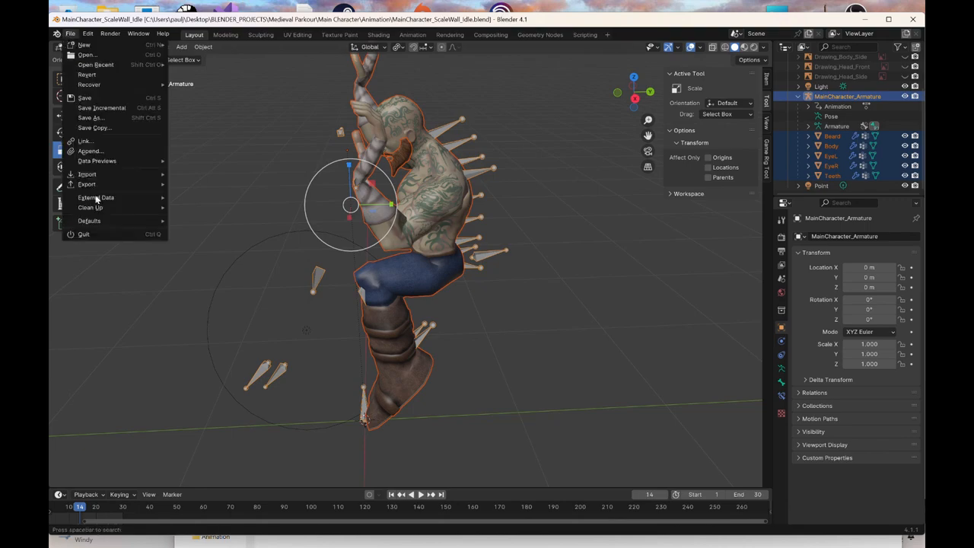
mouse_move(97, 185)
left_click(198, 283)
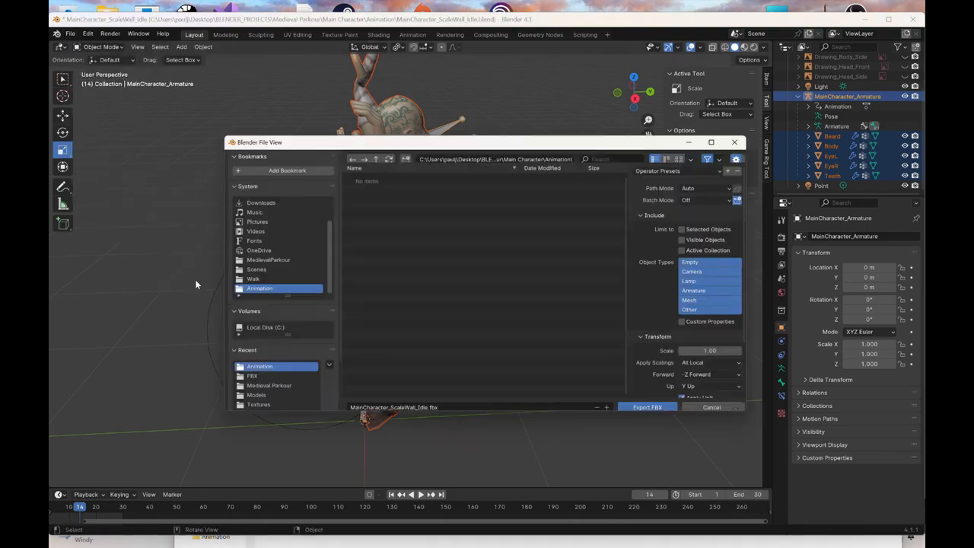
left_click(711, 299)
left_click(709, 309, "shift")
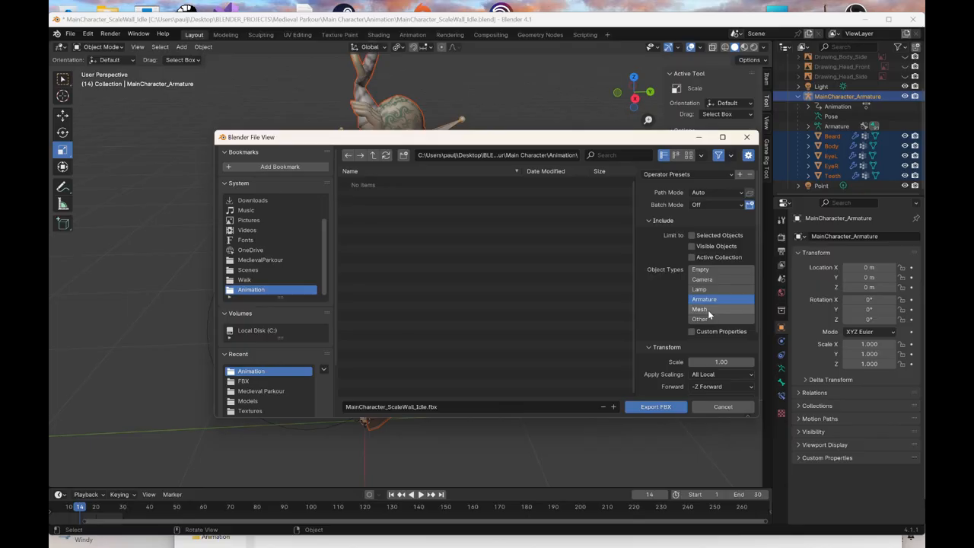
left_click(702, 257)
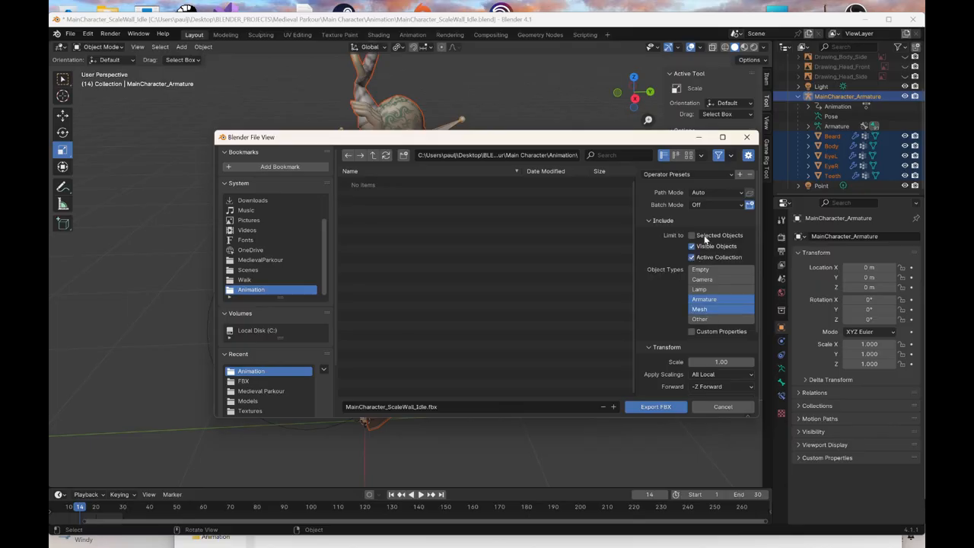
Enable Custom Properties, Apply Transform and Only Deform Bones, and disable Add Leaf Bones for the FBX export
left_click(704, 330)
scroll(706, 335, "down", 3)
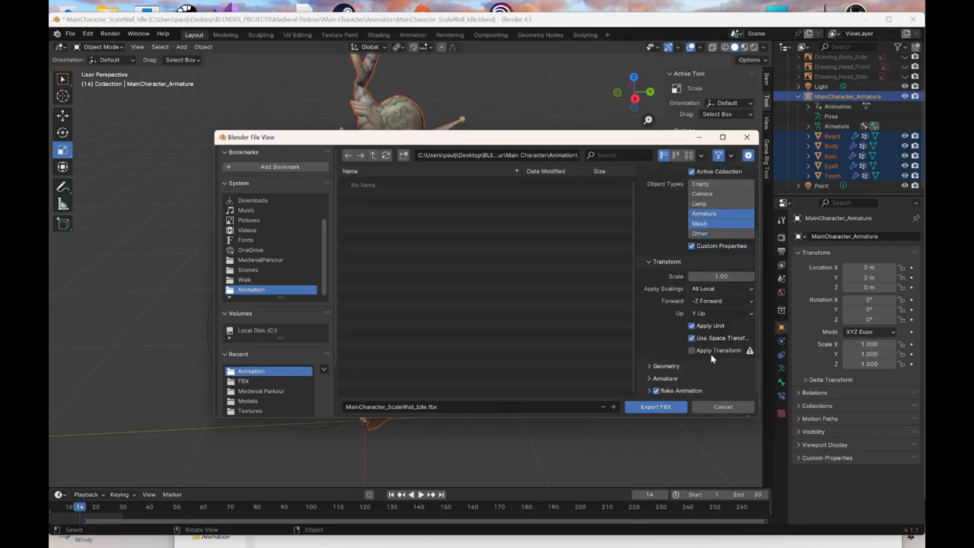
left_click(666, 378)
scroll(693, 373, "down", 2)
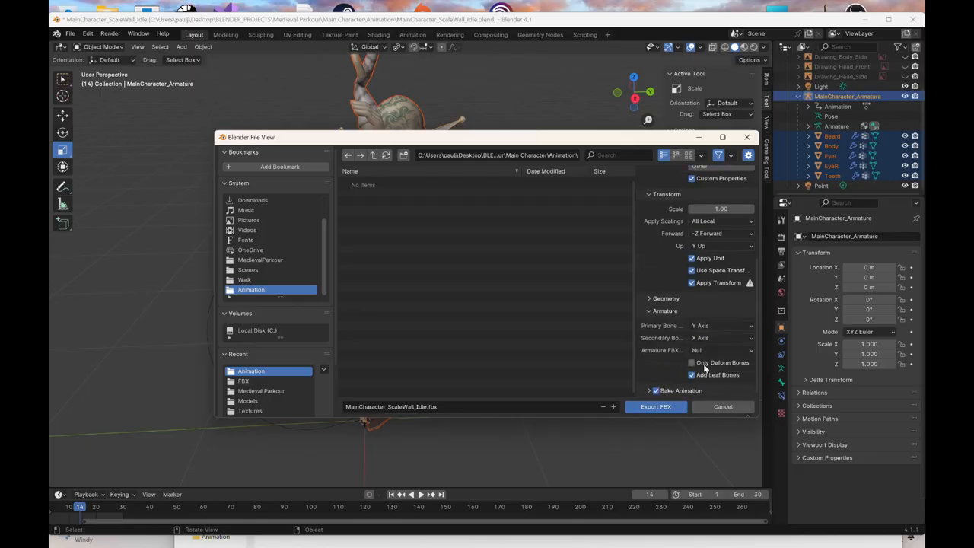
left_click(700, 374)
Export the animation to the Main Character's FBX folder as MainCharacter_ScaleWall_Down.fbx
left_click(372, 155)
double_click(366, 201)
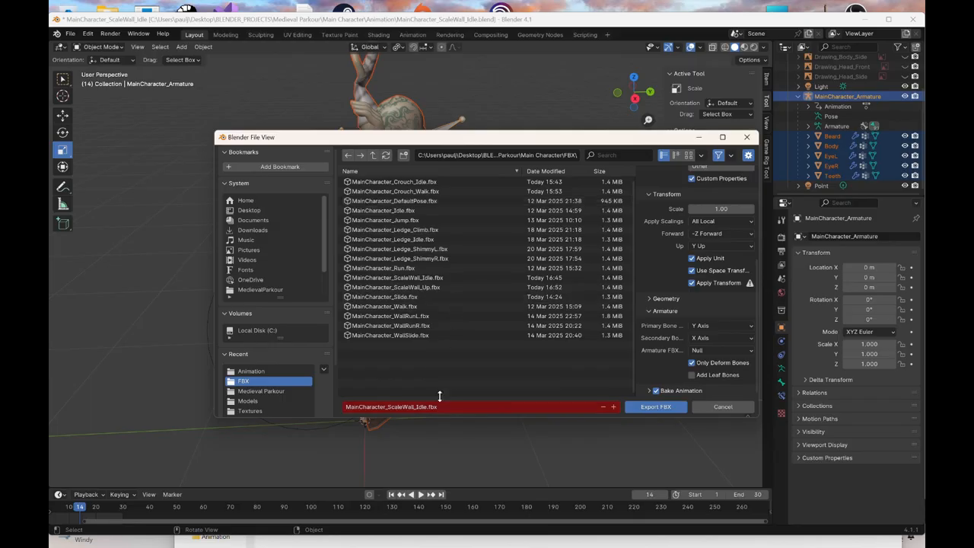
left_click(417, 410)
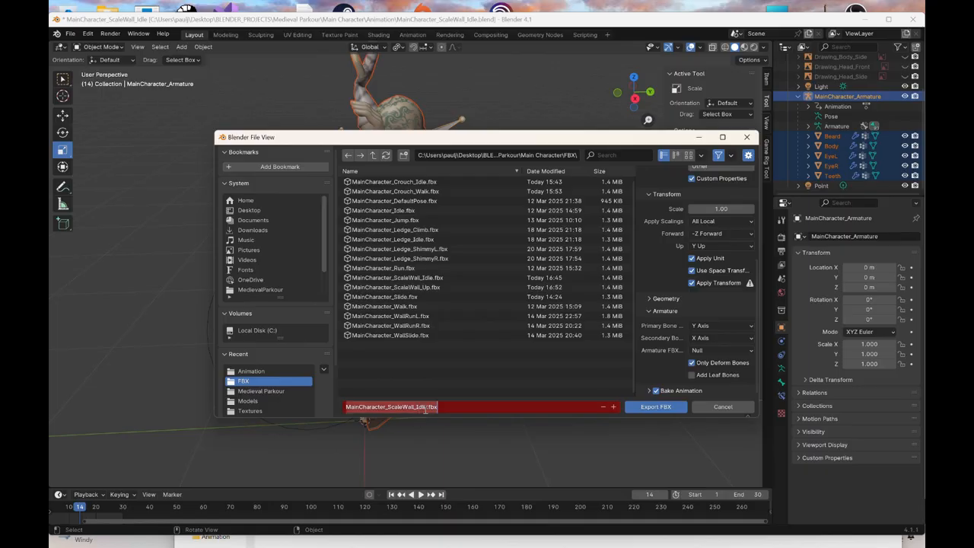
left_click(427, 408)
key("BackSpace")
key("BackSpace")
key("BackSpace")
key("BackSpace")
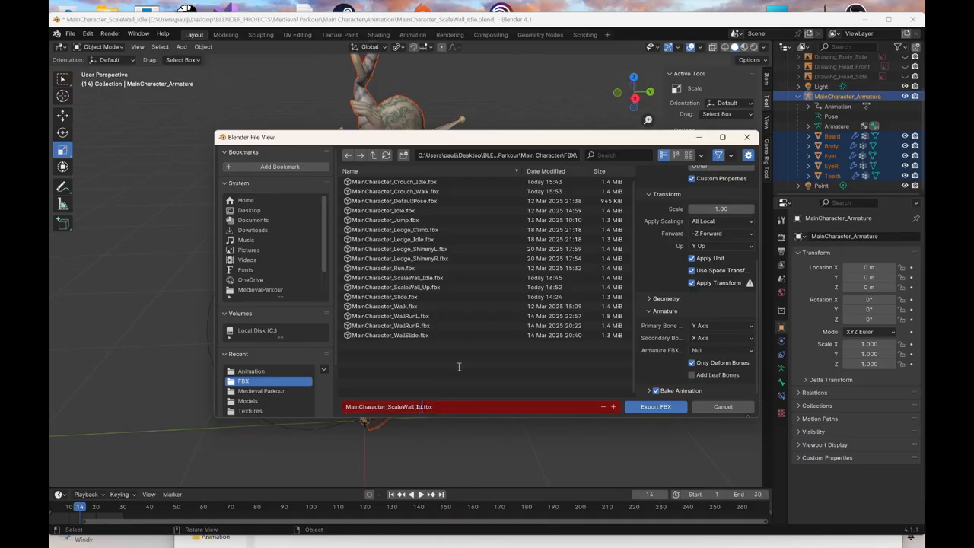
type("Down")
left_click(657, 407)
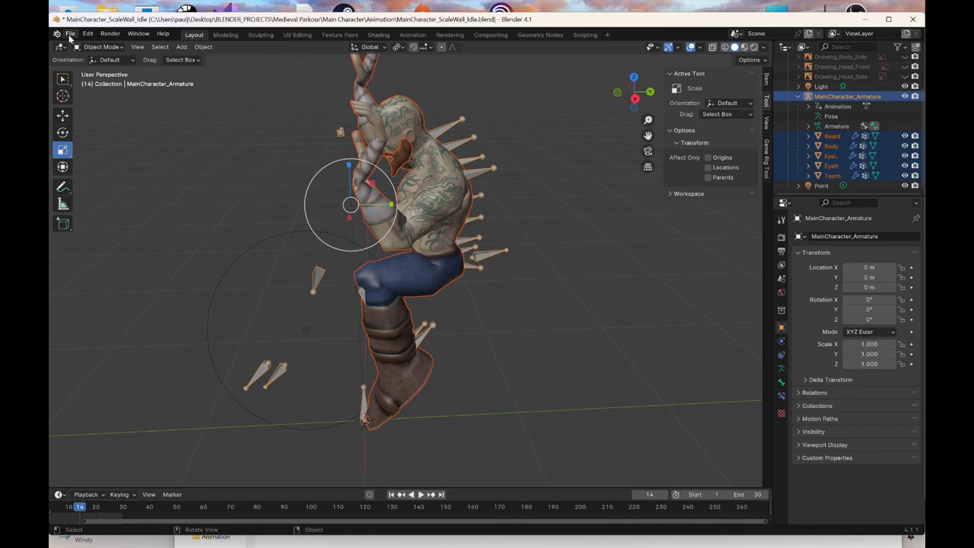
Save the project as a new file named MainCharacter_ScaleWall_Down.blend in the Animation folder
left_click(69, 35)
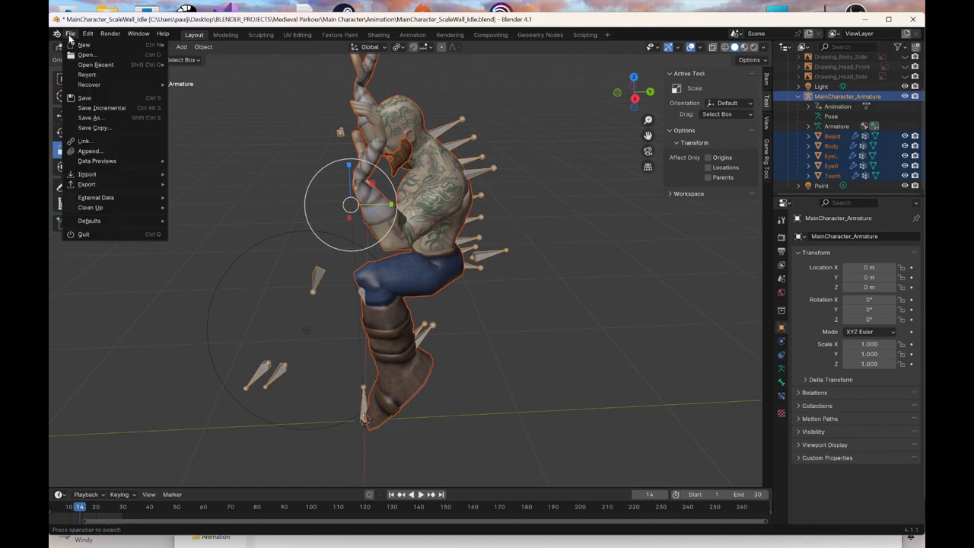
left_click(86, 118)
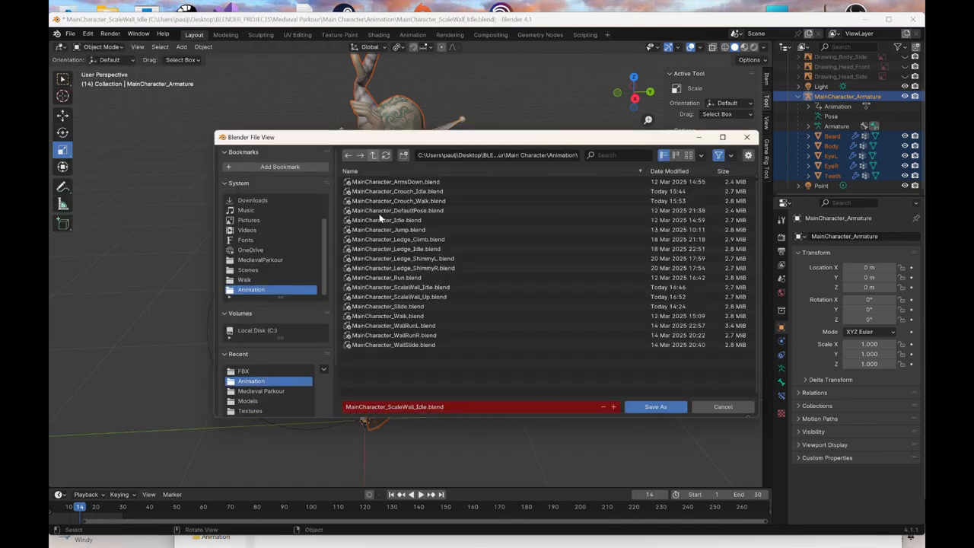
left_click(428, 409)
left_click(426, 408)
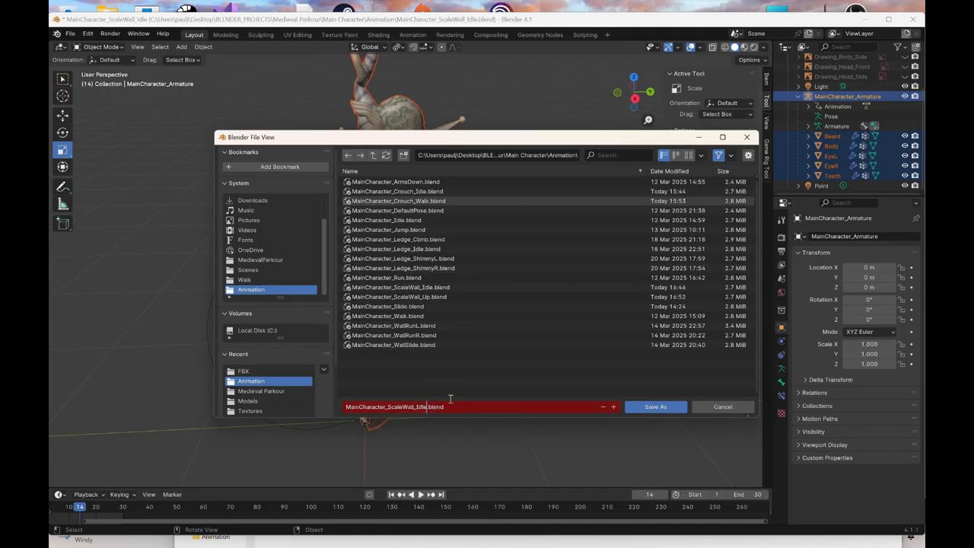
key("BackSpace")
key("BackSpace")
key("BackSpace")
key("BackSpace")
type("Down")
left_click(660, 407)
left_click(655, 407)
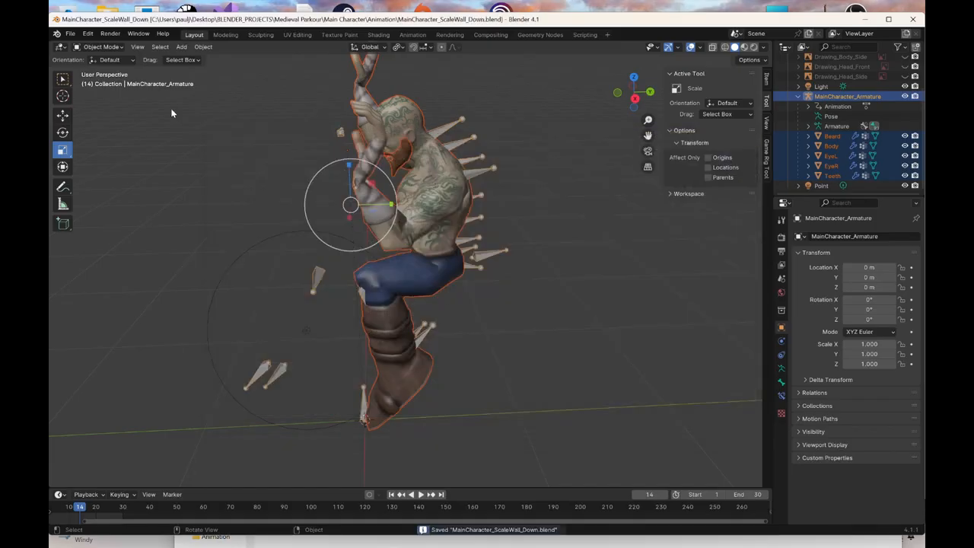
Open MainCharacter_ScaleWall_Idle.blend and go to frame 1
left_click(70, 35)
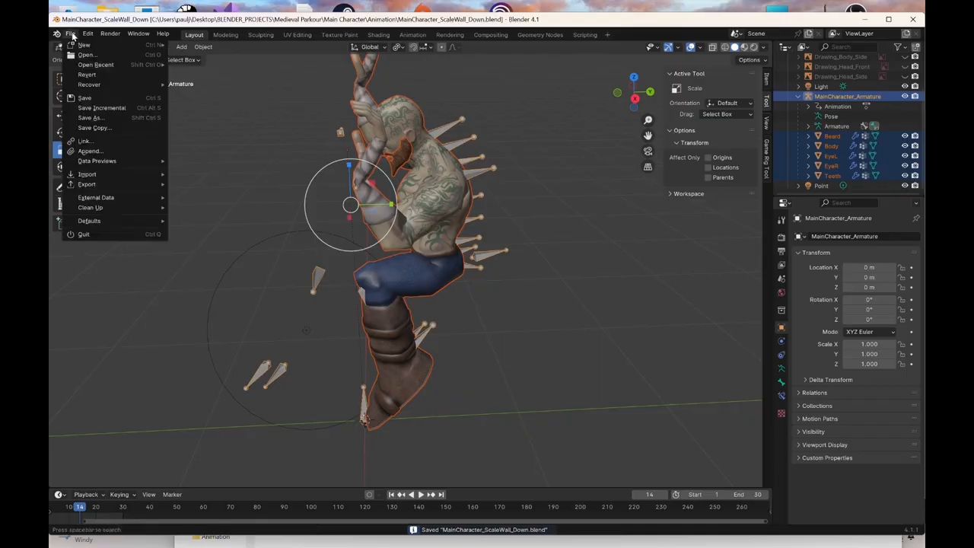
left_click(85, 54)
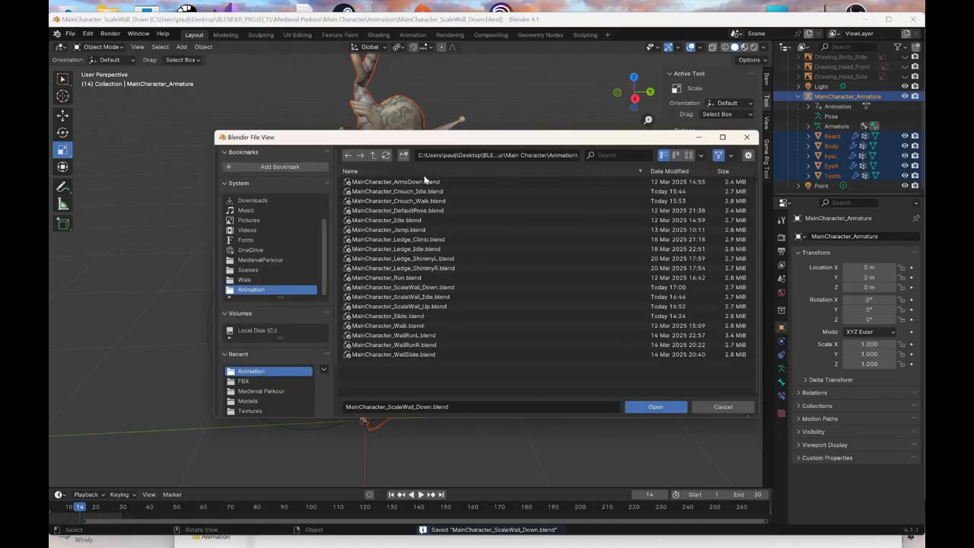
double_click(431, 297)
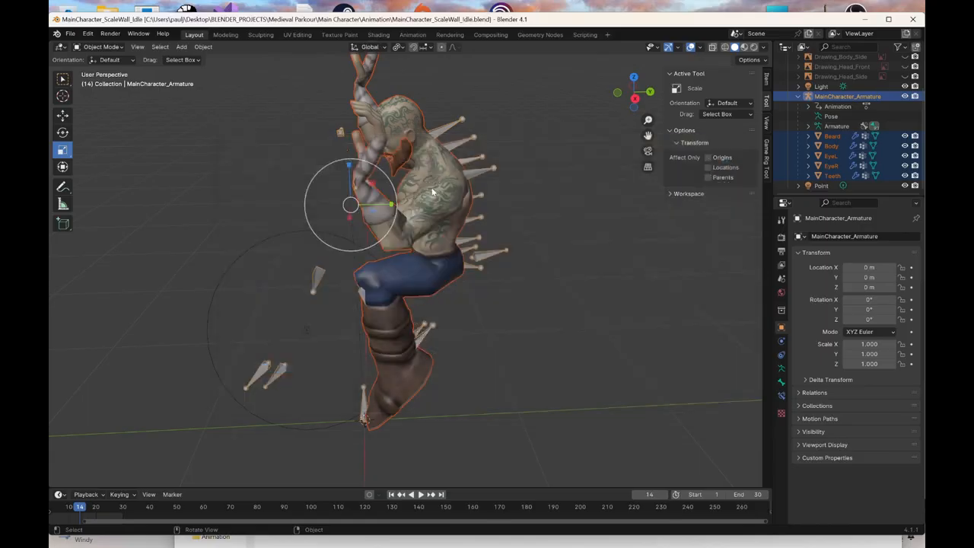
key("shift+Left")
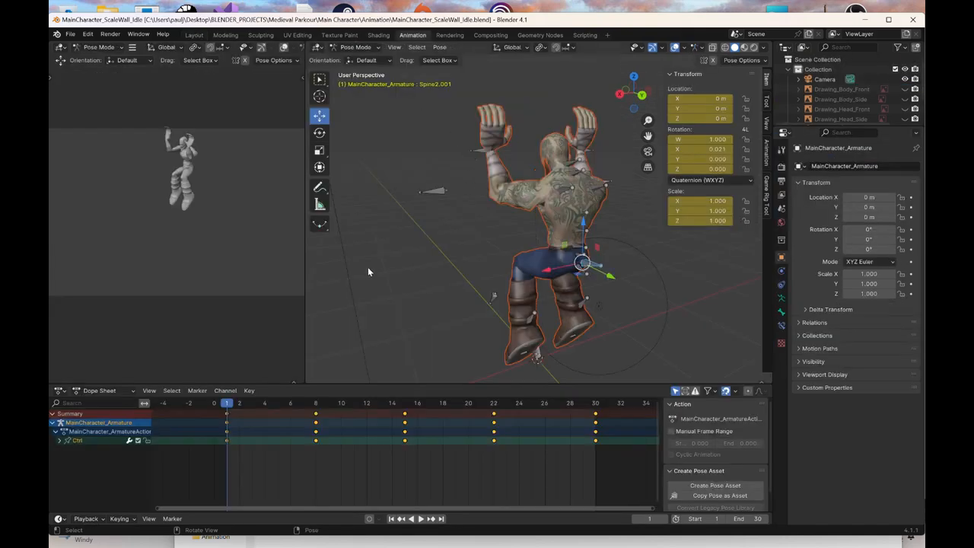
Show the character in wireframe, select all armature bones and delete every keyframe after frame 1
key("z")
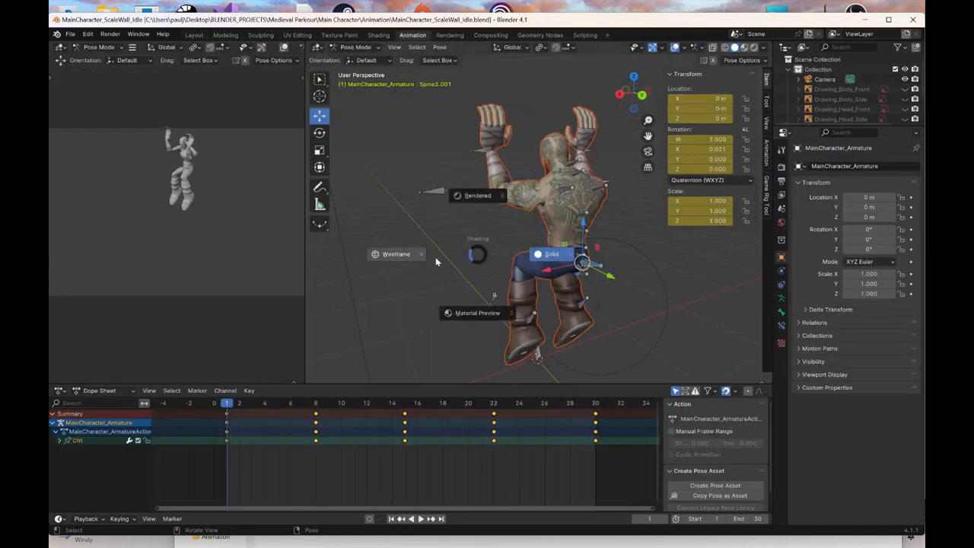
left_click(388, 270)
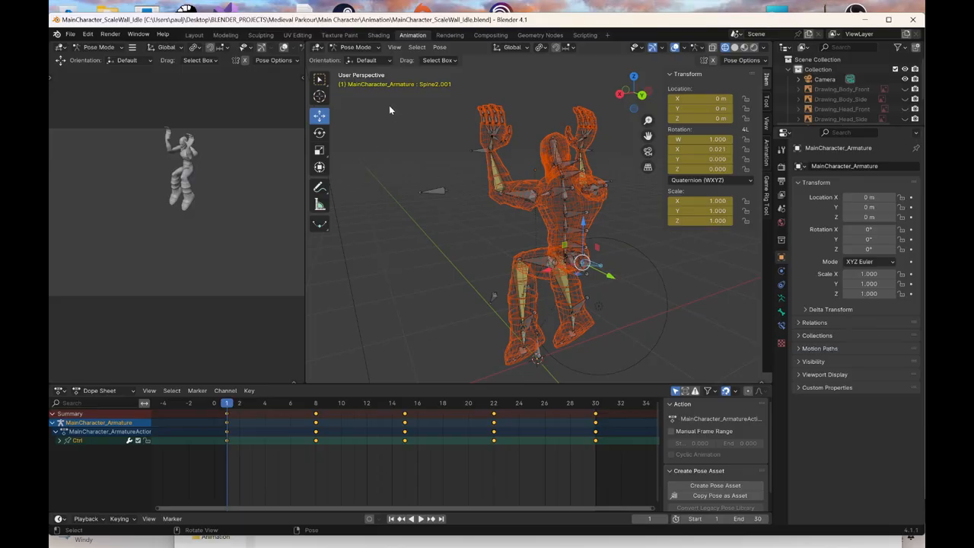
left_click_drag(391, 98, 790, 426)
left_click_drag(391, 454, 391, 454)
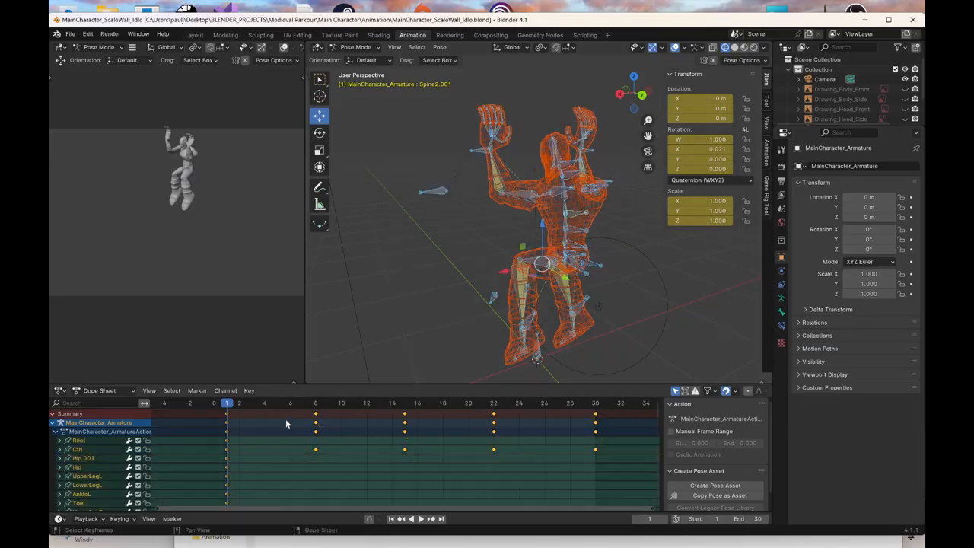
left_click_drag(286, 419, 623, 486)
key("Delete")
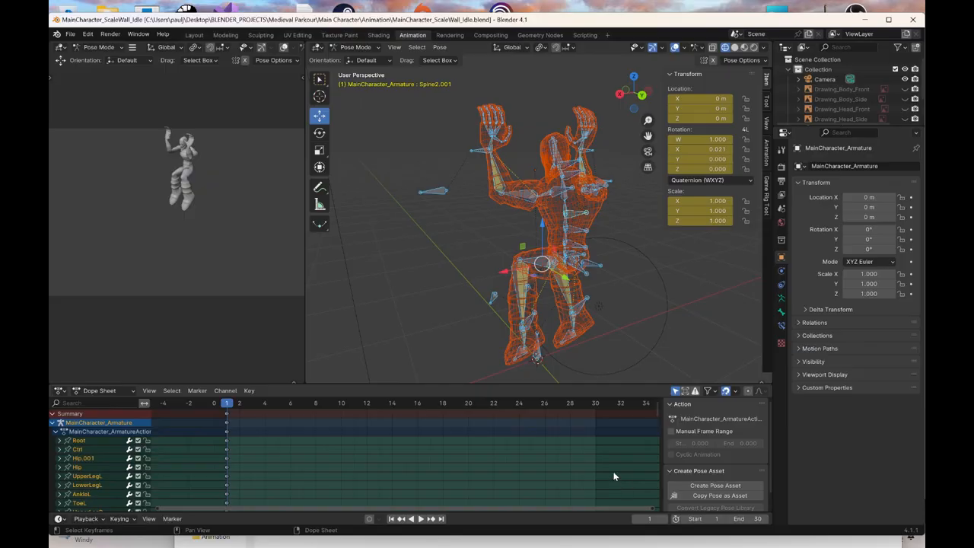
Rotate the upper shoulder and neck controls so the head tilts upward and turns toward the character's left
left_click(643, 96)
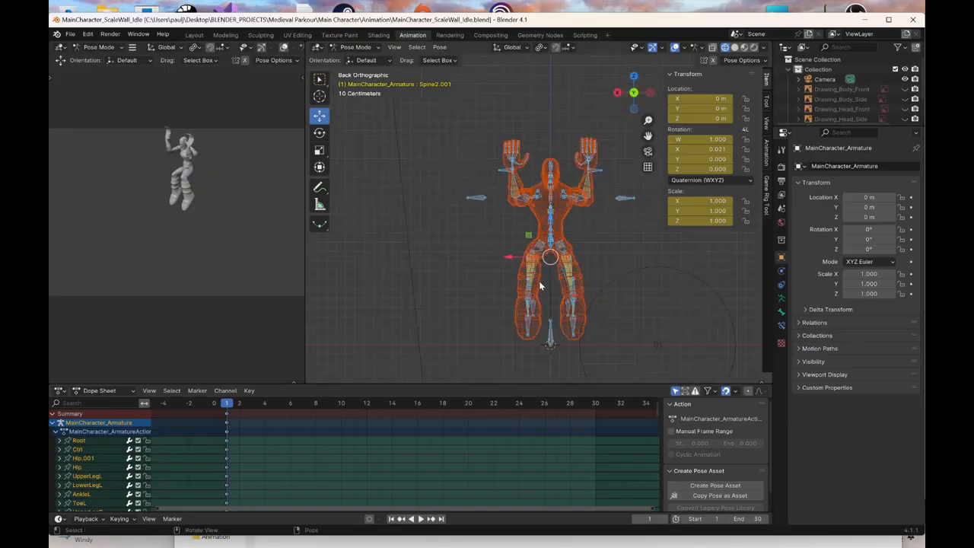
middle_click_drag(540, 286, 497, 283)
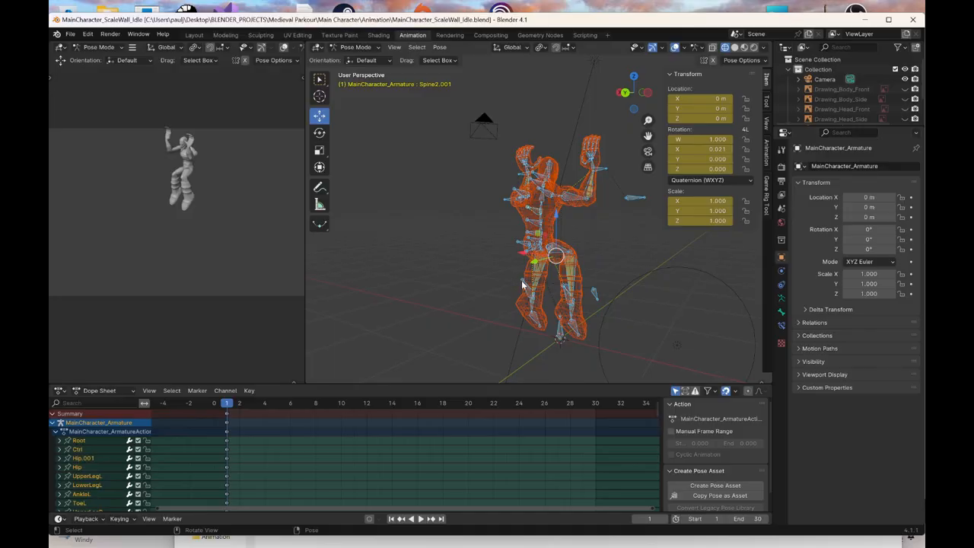
left_click(522, 285)
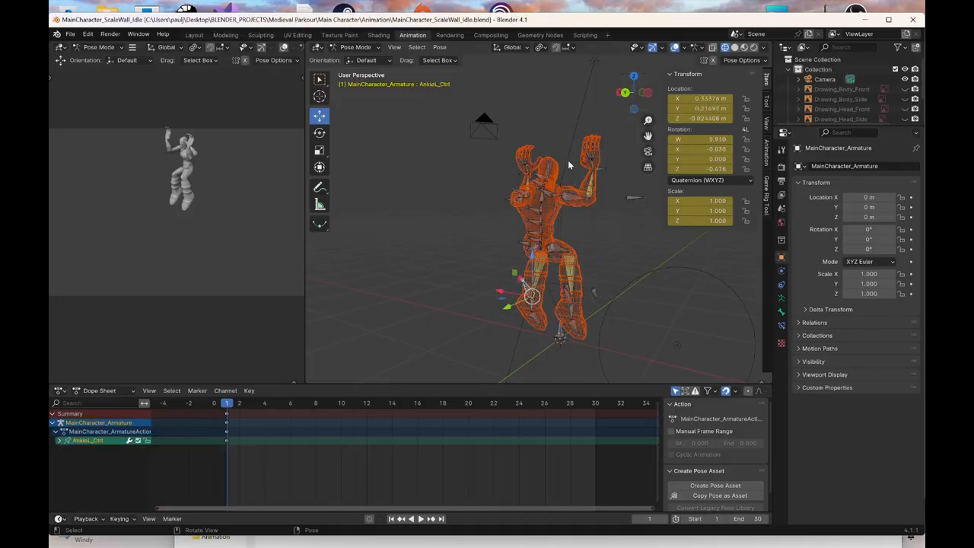
middle_click_drag(569, 165, 482, 160)
left_click_drag(483, 159, 498, 175)
left_click(644, 101)
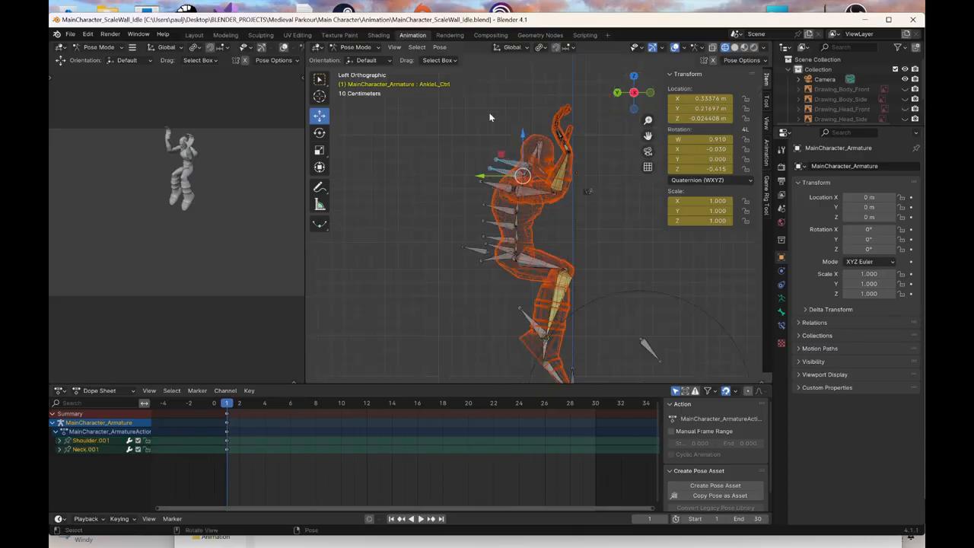
left_click(321, 134)
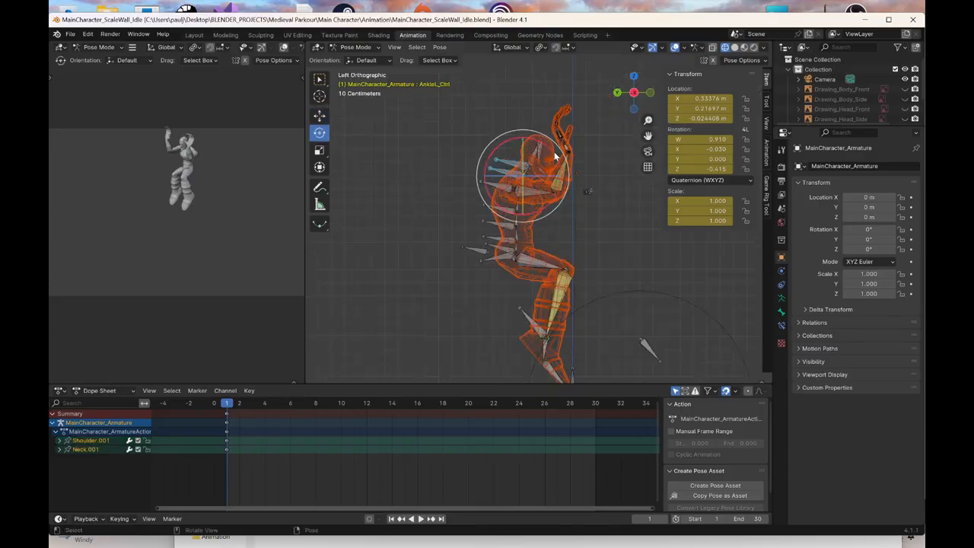
left_click_drag(555, 156, 551, 147)
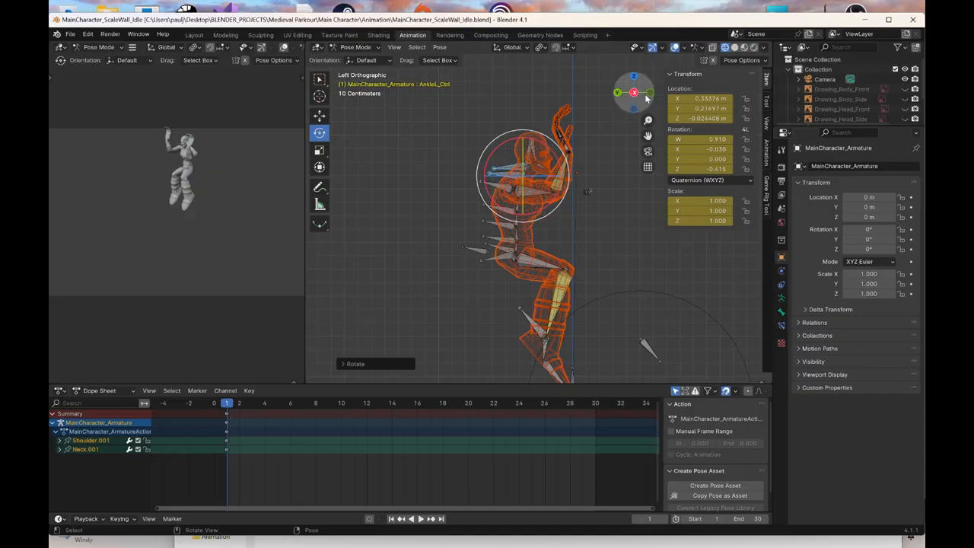
left_click(634, 77)
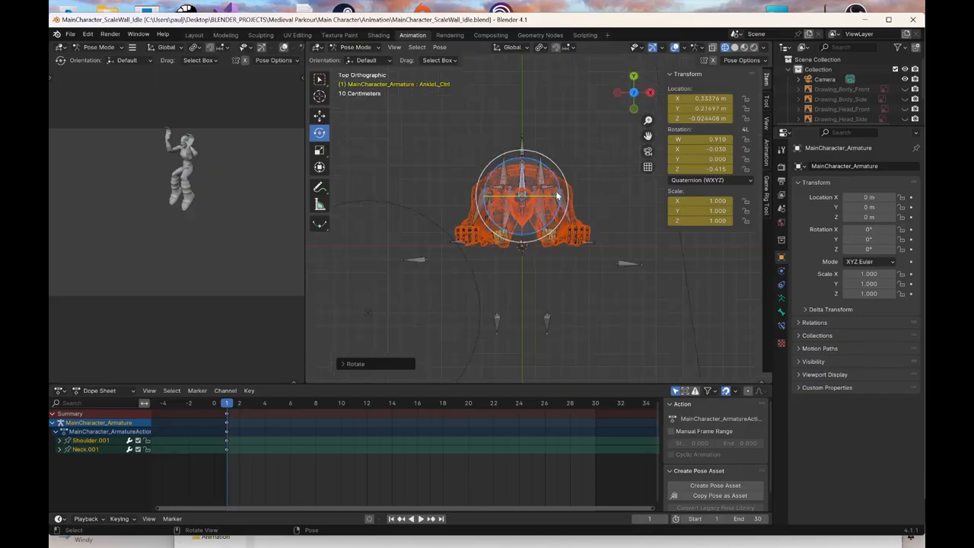
left_click_drag(561, 191, 602, 236)
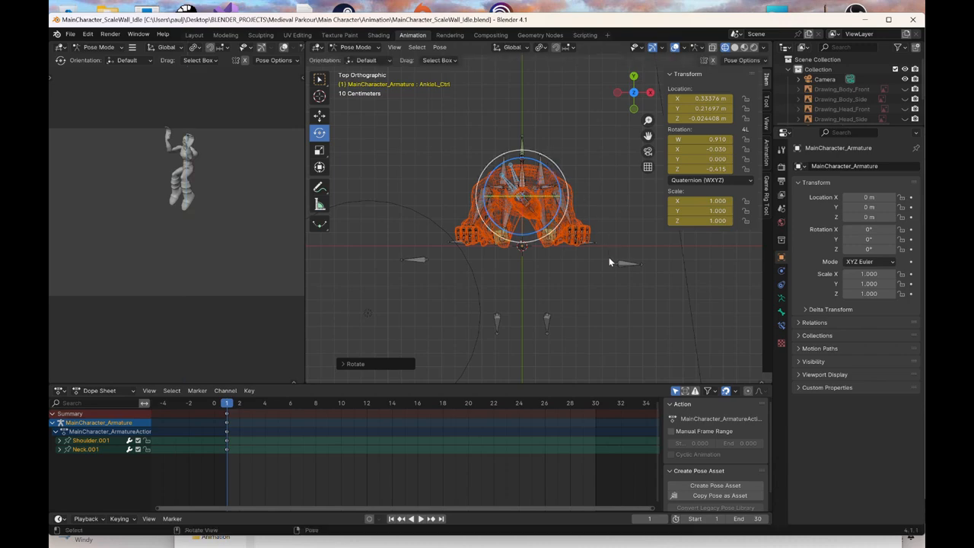
Move the left ankle control about 0.287 m outward along the global X axis, away from the body
middle_click_drag(609, 258, 495, 260)
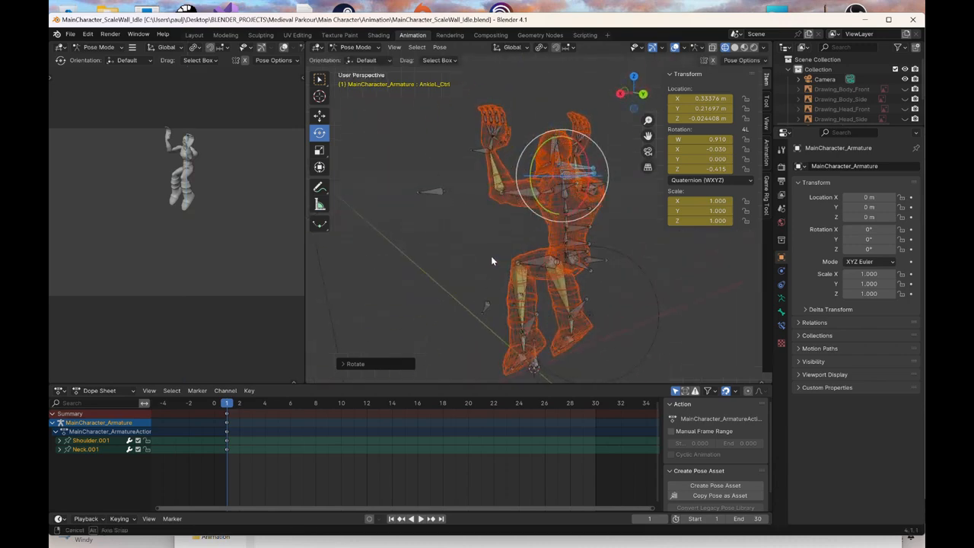
left_click(532, 325)
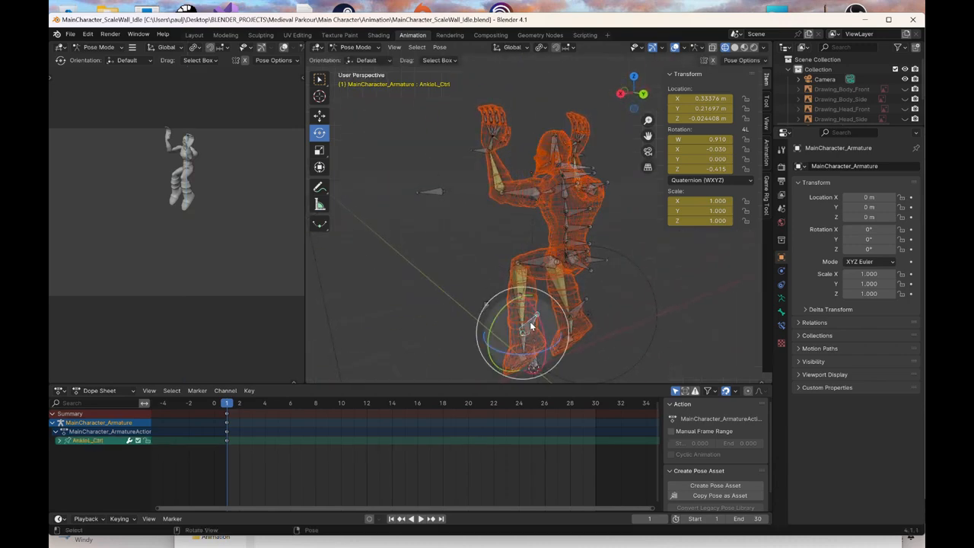
left_click(644, 94)
left_click(319, 116)
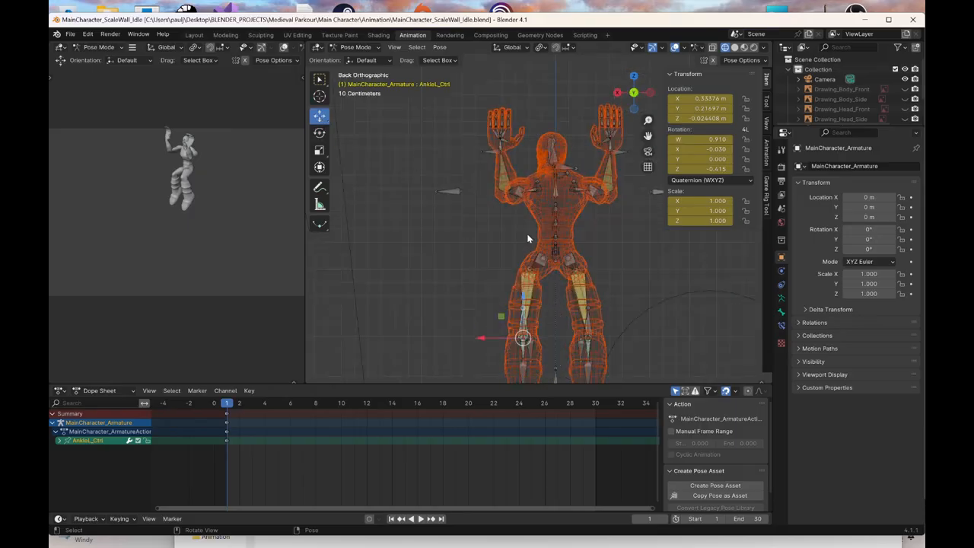
scroll(510, 297, "down", 2)
left_click_drag(494, 288, 468, 282)
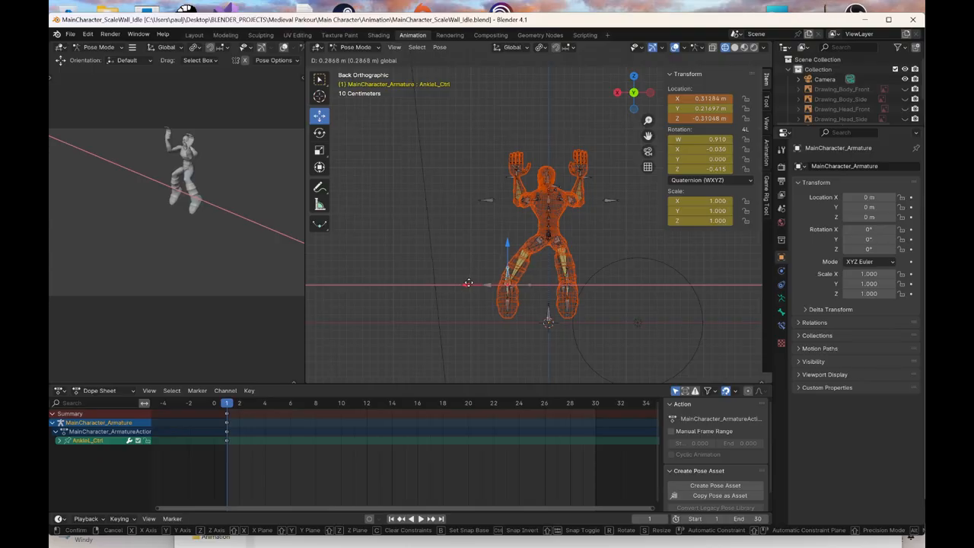
left_click_drag(468, 283, 469, 284)
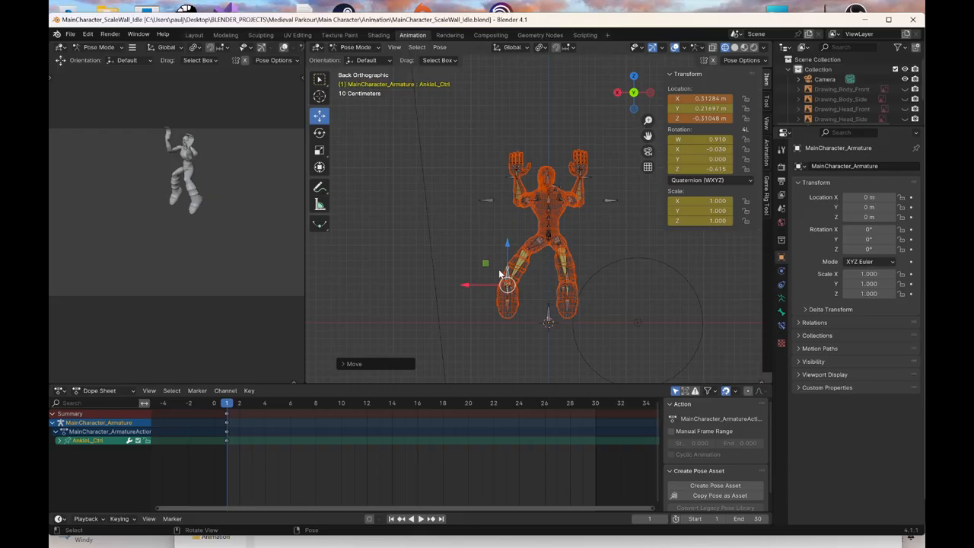
scroll(498, 268, "up", 1)
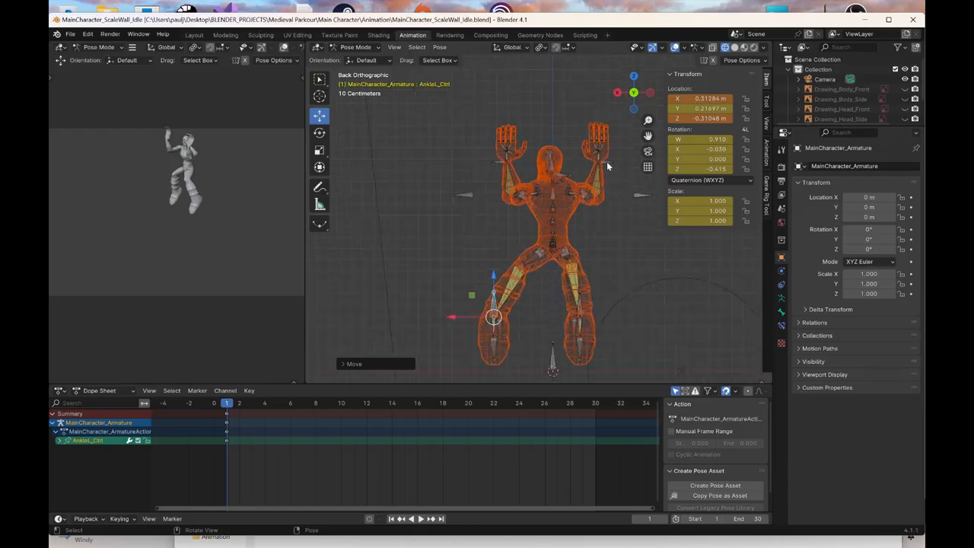
Select the left wrist control to reposition the left hand
left_click(506, 162)
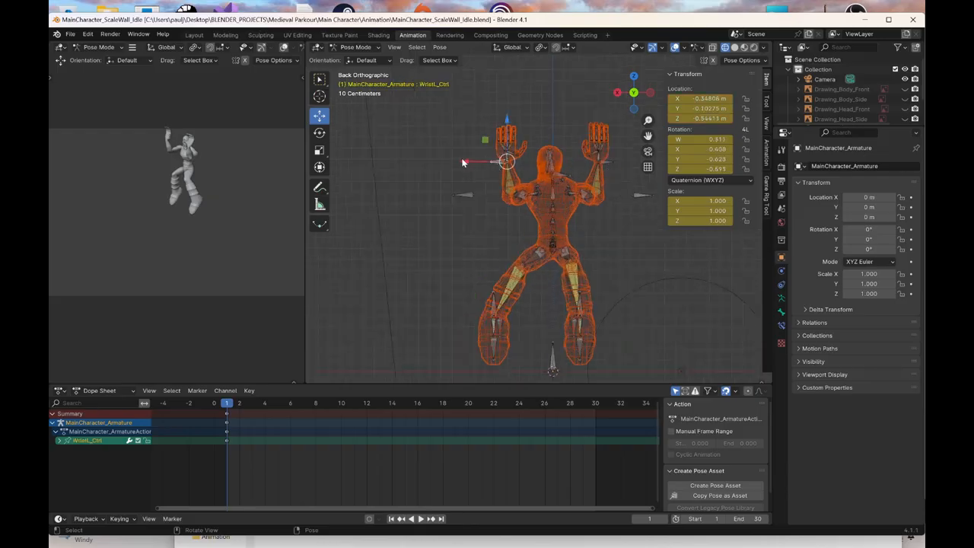
Move the left wrist control inward about 0.22 m and the right ankle control outward about 0.21 m along the X axis
left_click_drag(468, 162, 490, 160)
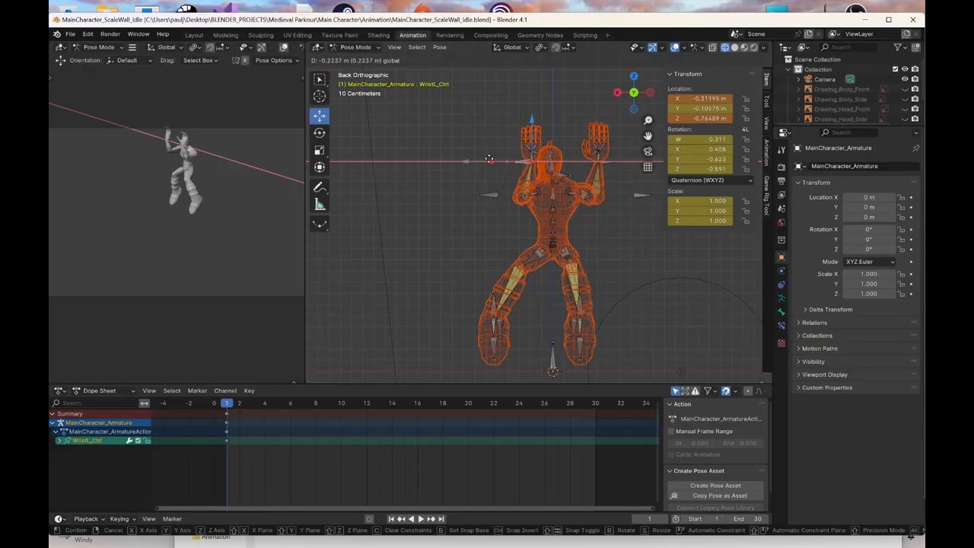
left_click_drag(489, 159, 489, 159)
middle_click_drag(614, 253, 582, 300)
left_click(577, 283)
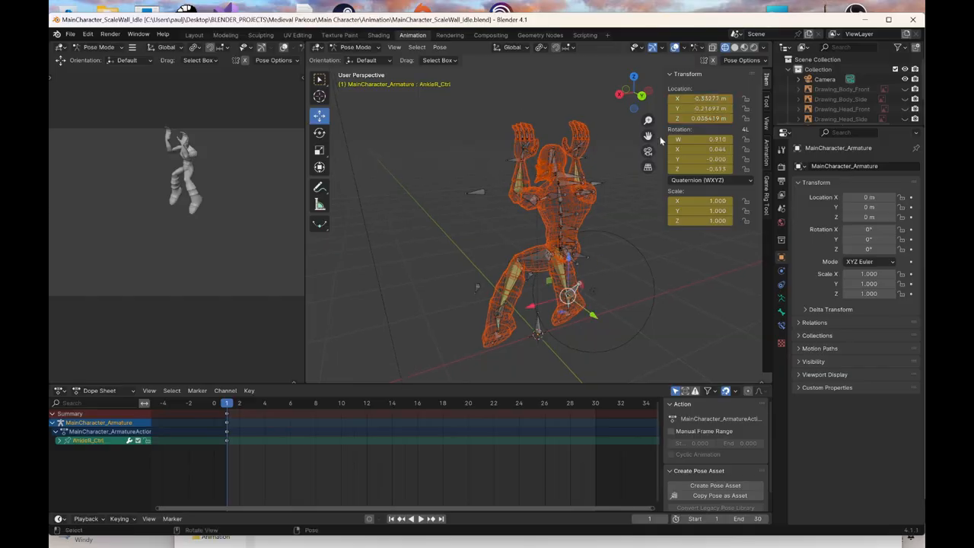
left_click(641, 95)
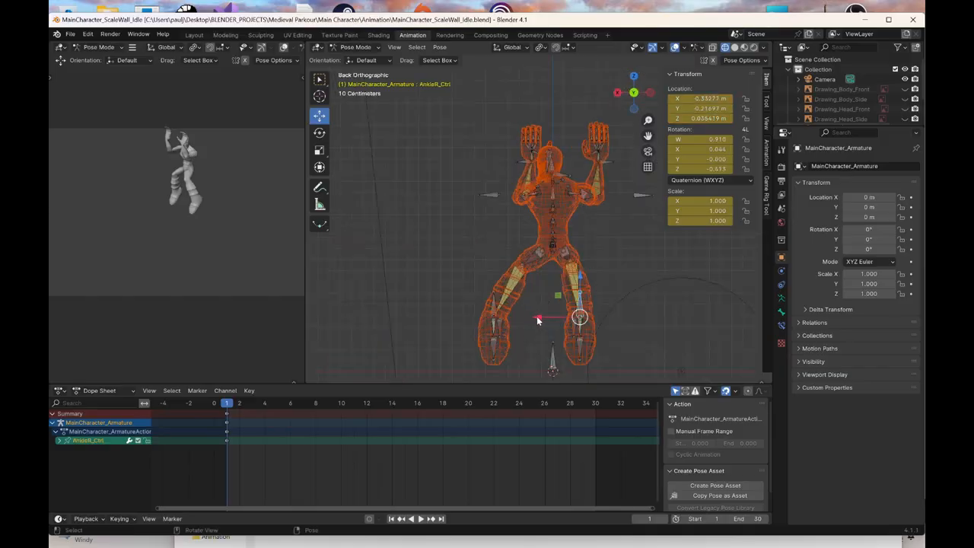
key("g")
key("x")
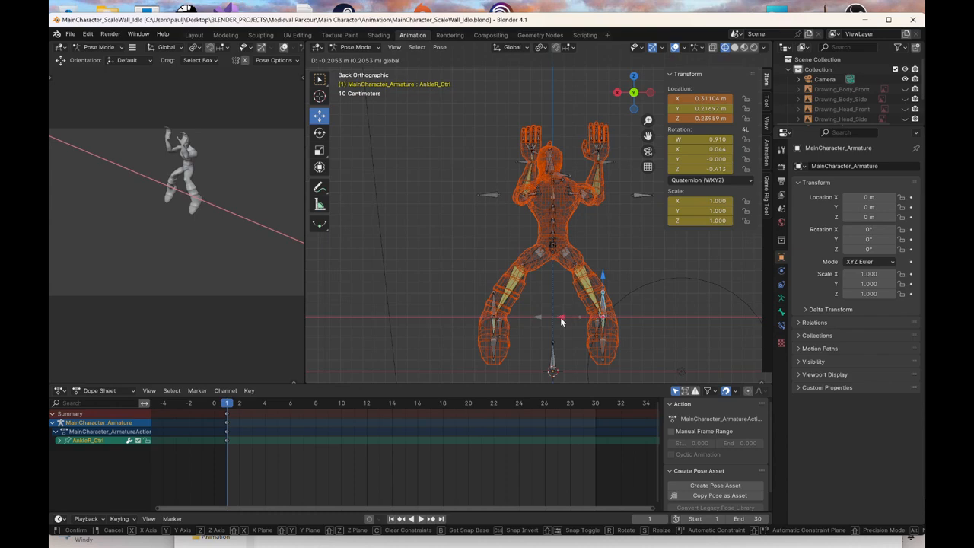
left_click(561, 321)
Move the right wrist control about 0.2 m inward along the X axis
left_click(561, 166)
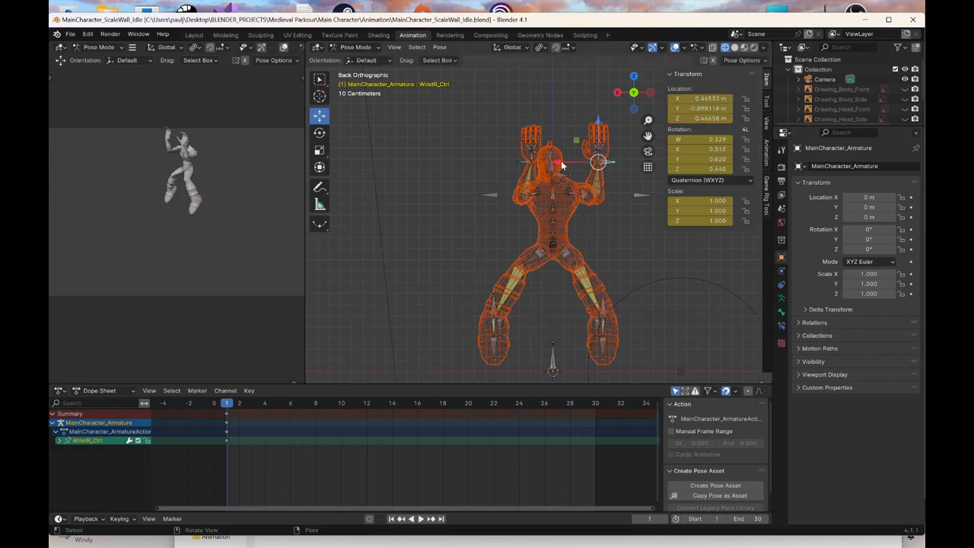
key("g")
key("x")
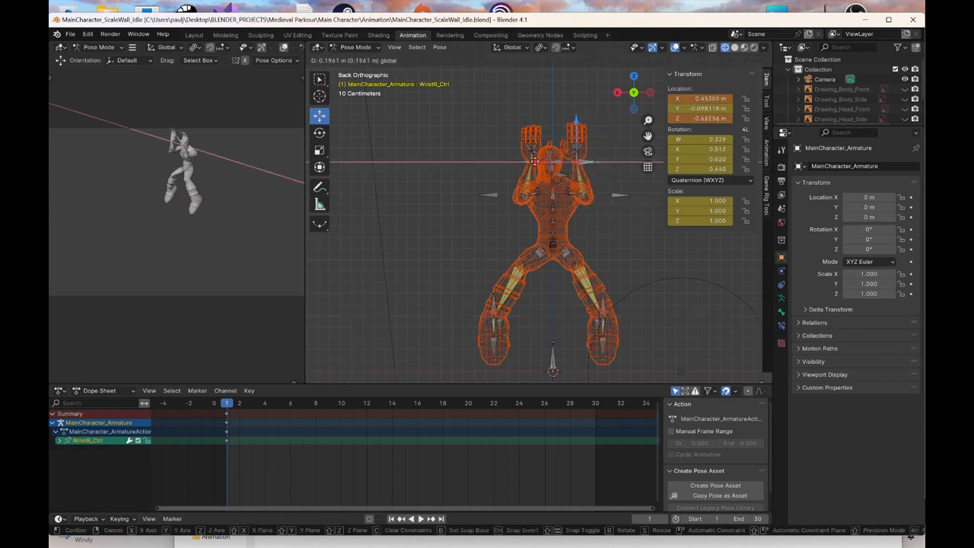
left_click(533, 162)
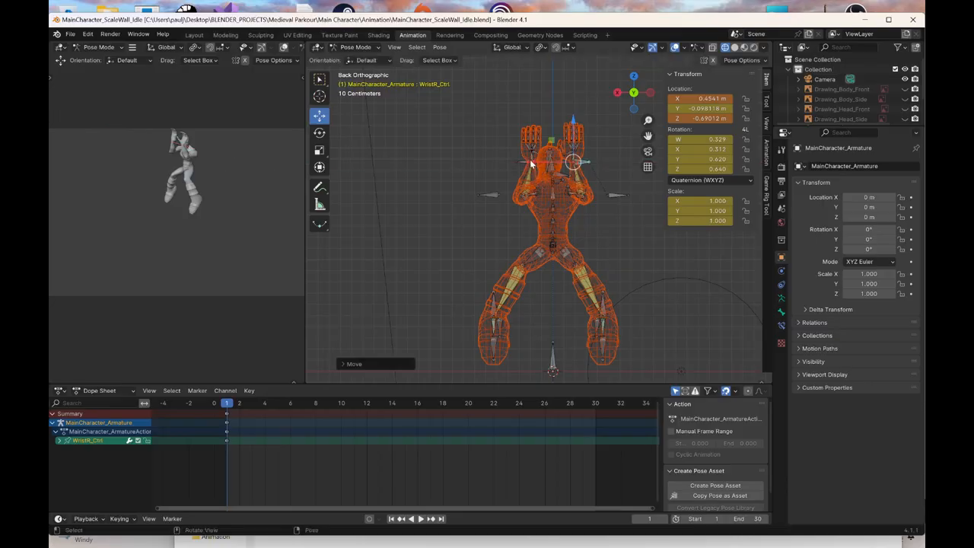
Nudge the right wrist control slightly further inward along the X axis to even out the two raised hands
left_click(319, 132)
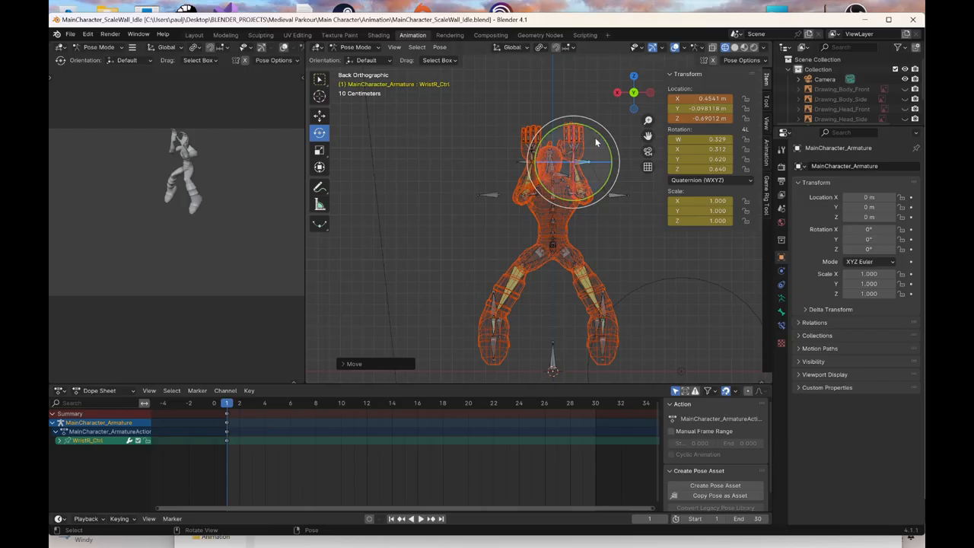
left_click(320, 115)
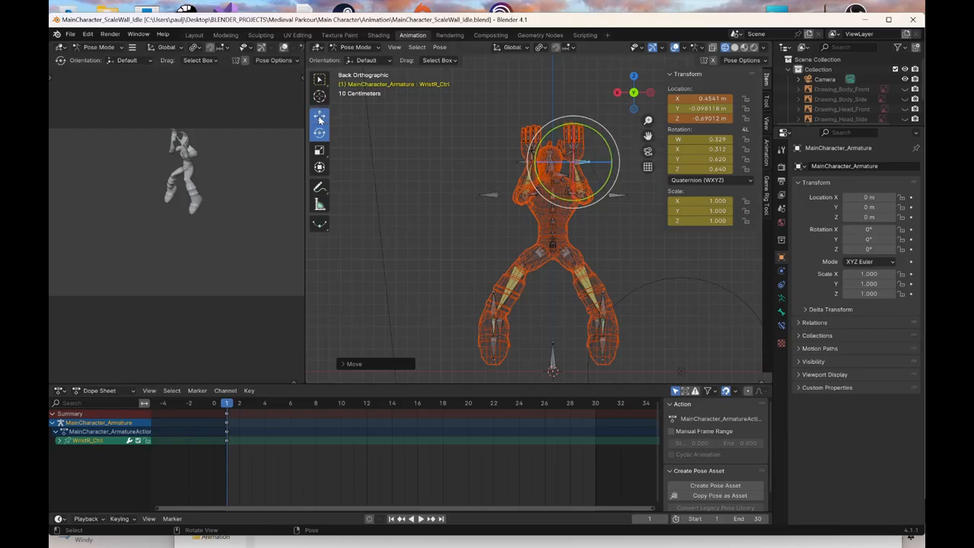
scroll(560, 192, "up", 2)
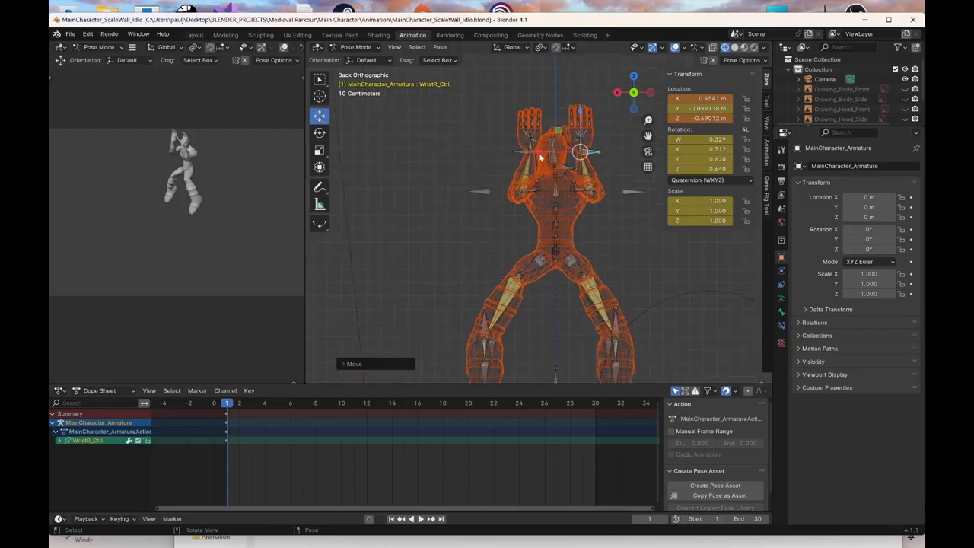
left_click_drag(539, 151, 489, 150)
left_click(515, 152)
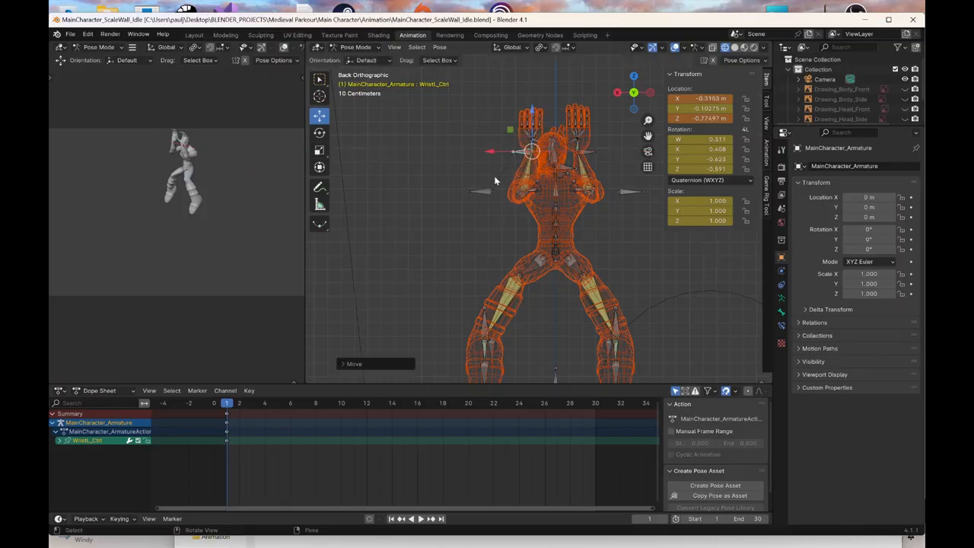
Select all bones of the armature and insert a keyframe for the pose at frame 1
scroll(446, 151, "down", 2)
left_click_drag(440, 119, 657, 334)
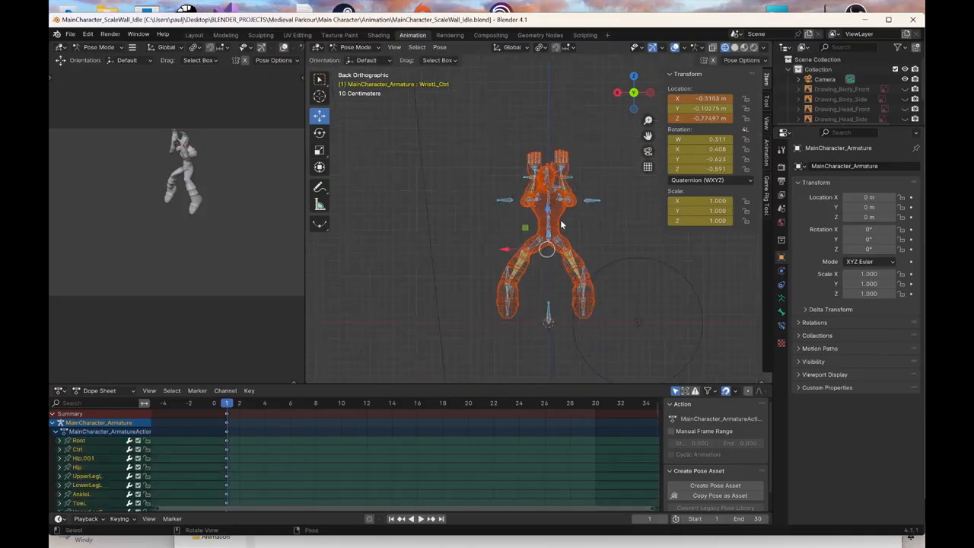
right_click(560, 219)
left_click(561, 221)
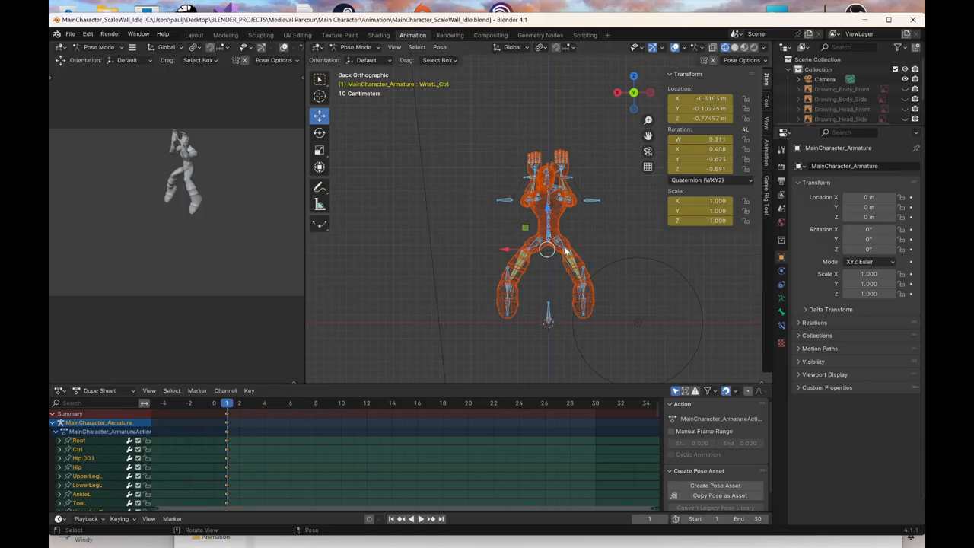
Switch the main viewport from Wireframe to Solid shading
middle_click_drag(565, 251, 545, 267)
key("z")
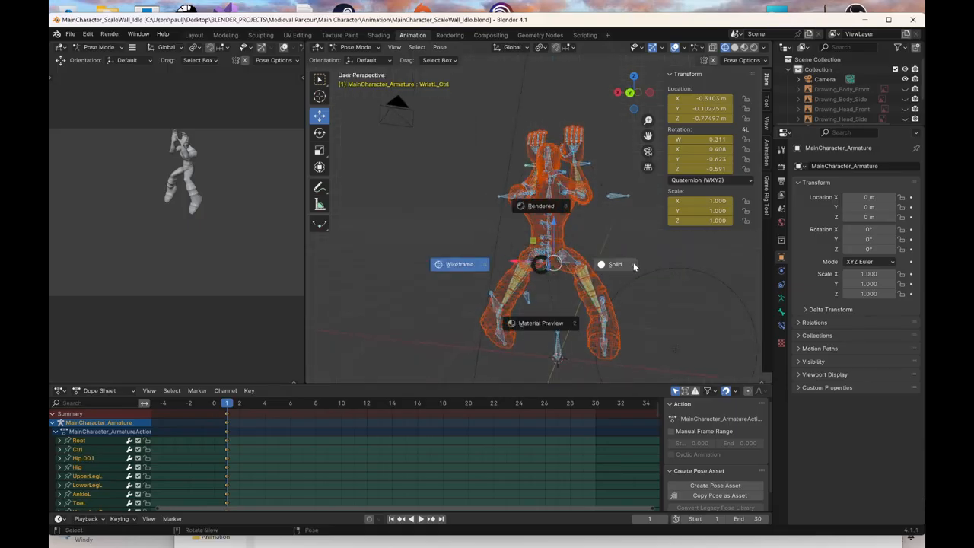
key("2")
Select both ankle and both wrist controls in back view and insert a keyframe for them at frame 30
left_click(493, 301)
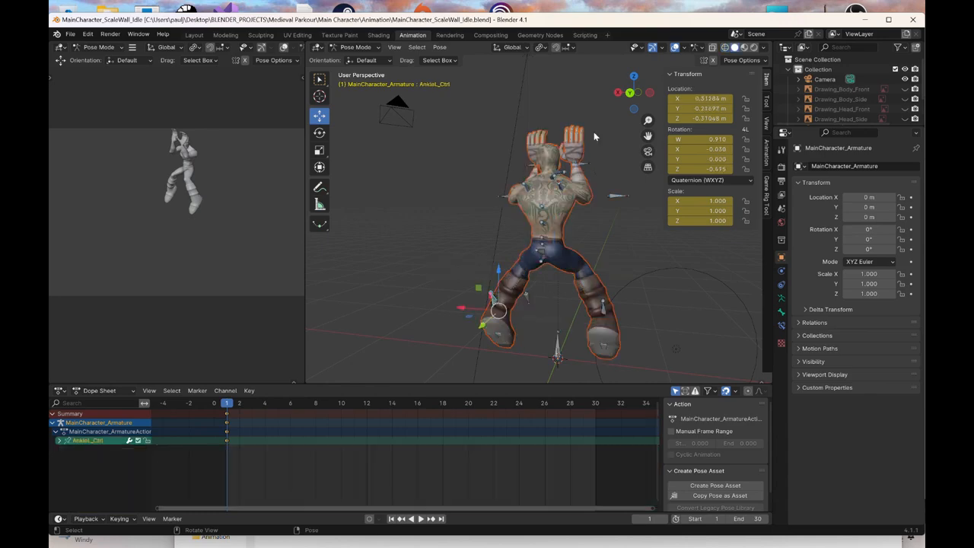
left_click(631, 92)
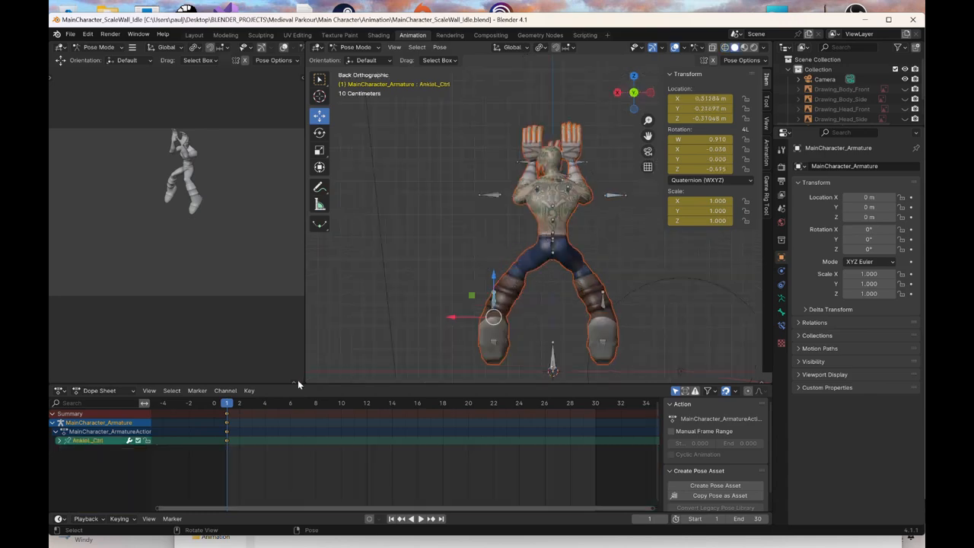
left_click(608, 300, "shift")
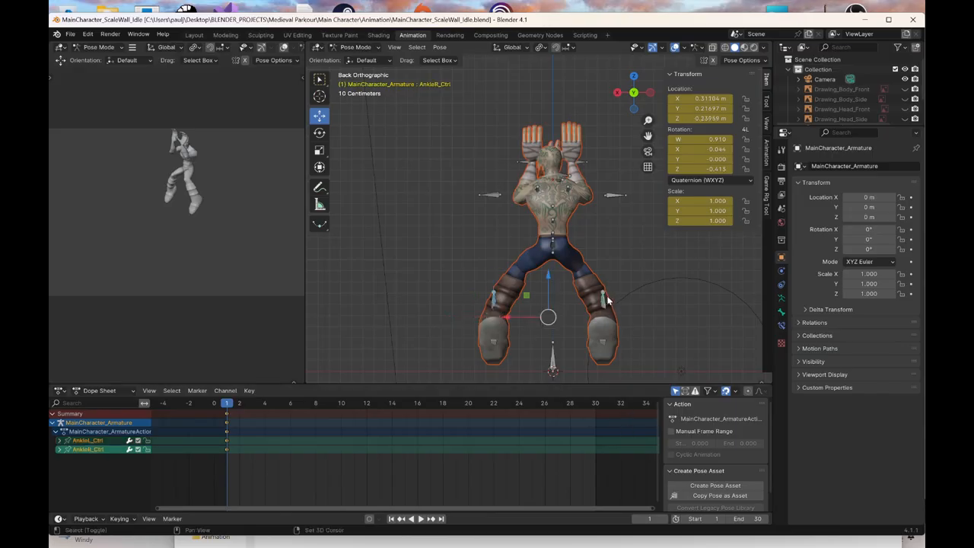
left_click(515, 159, "shift")
left_click(588, 162, "shift")
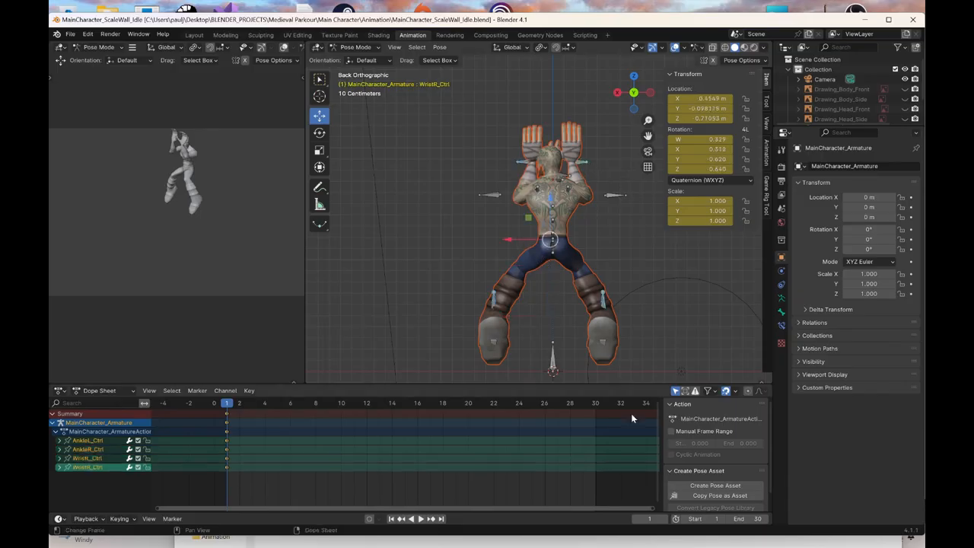
left_click(597, 405)
key("k")
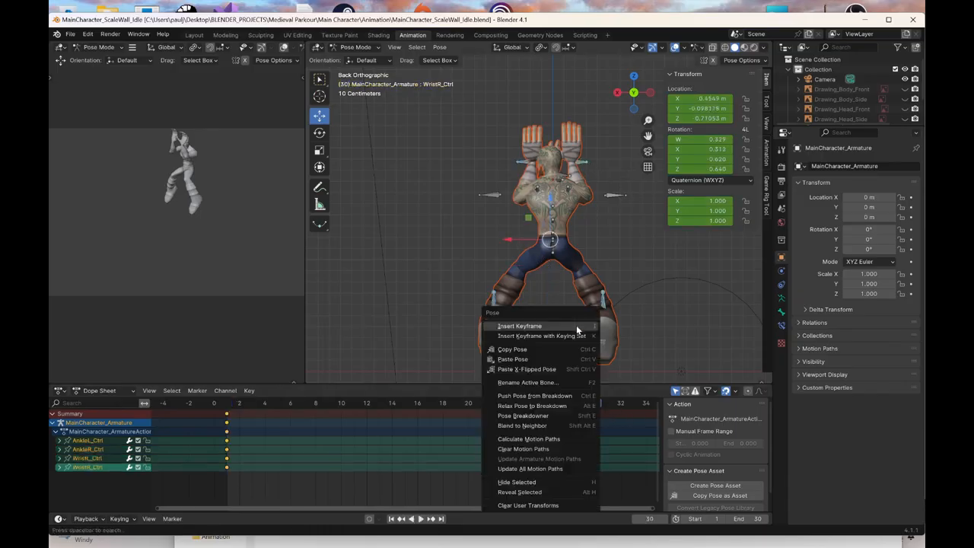
left_click(577, 325)
At frame 15, move the left ankle control about 0.22 m inward along the X axis
left_click(408, 408)
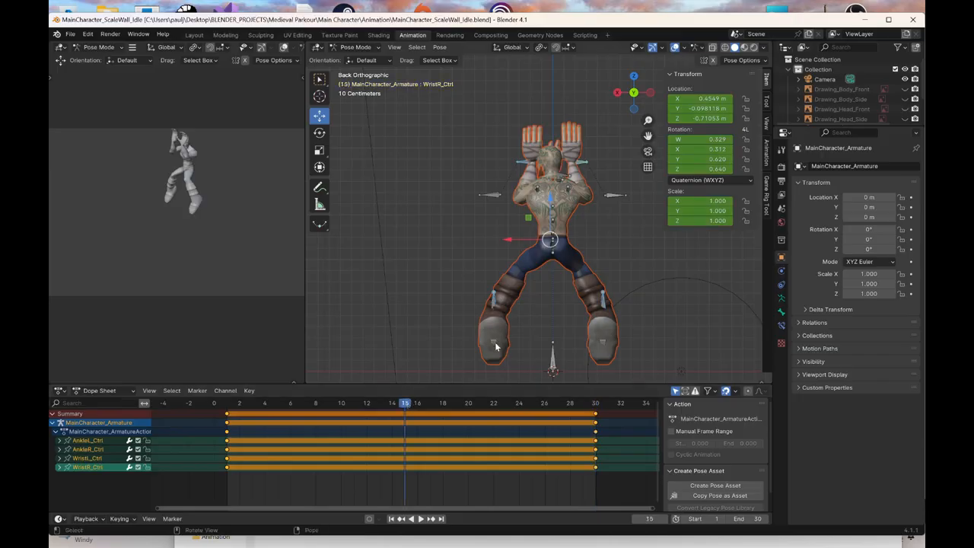
left_click(496, 302)
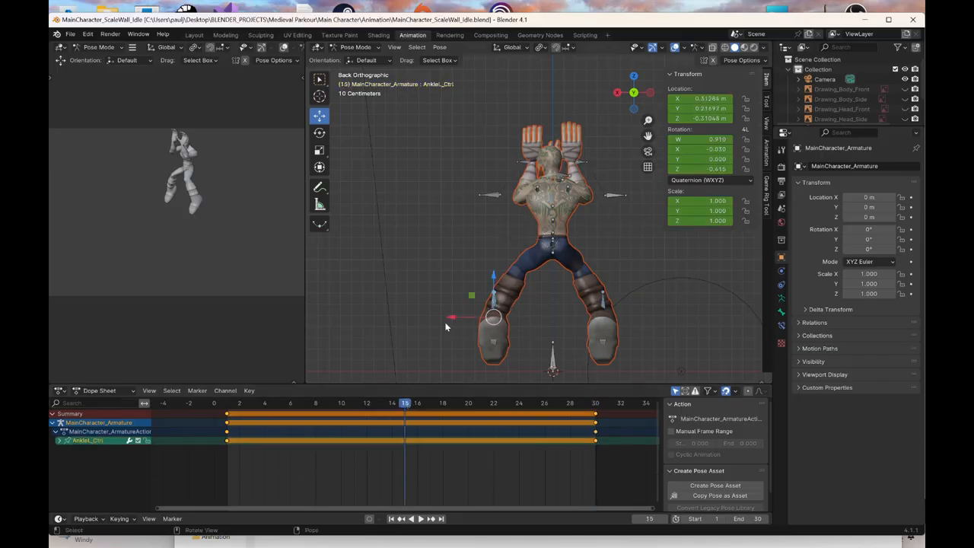
key("g")
key("x")
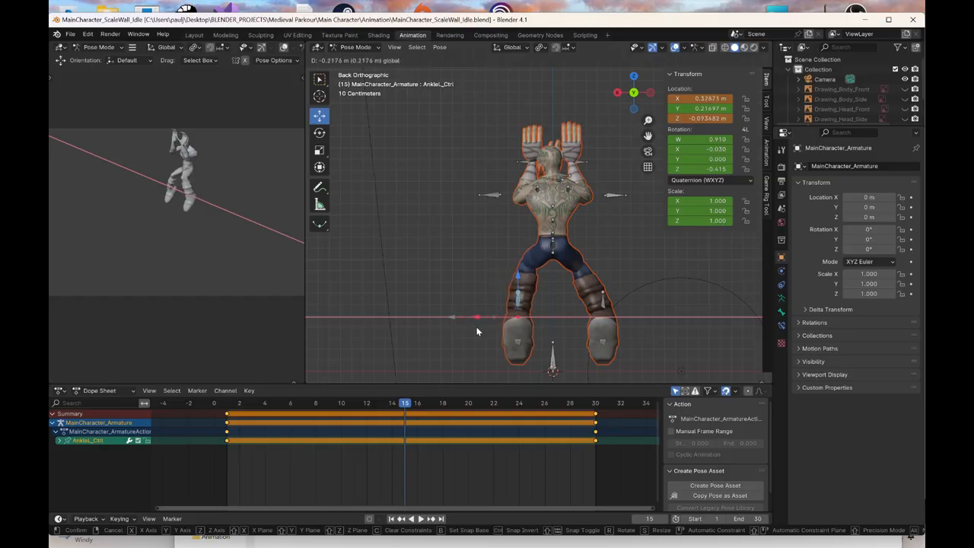
left_click(477, 330)
Undo the left ankle move and the keyframes inserted at frame 30
key("ctrl+z")
key("ctrl+z")
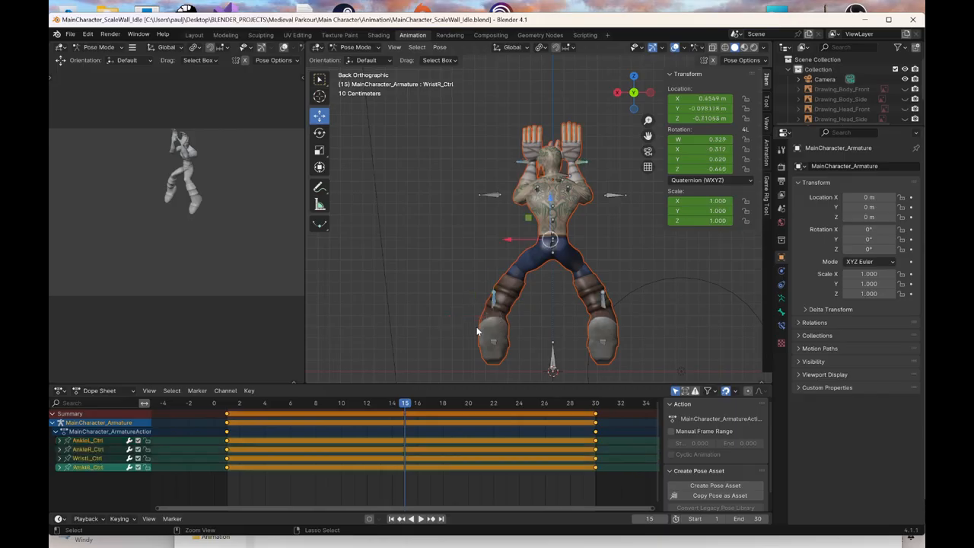
key("ctrl+z")
key("ctrl+z")
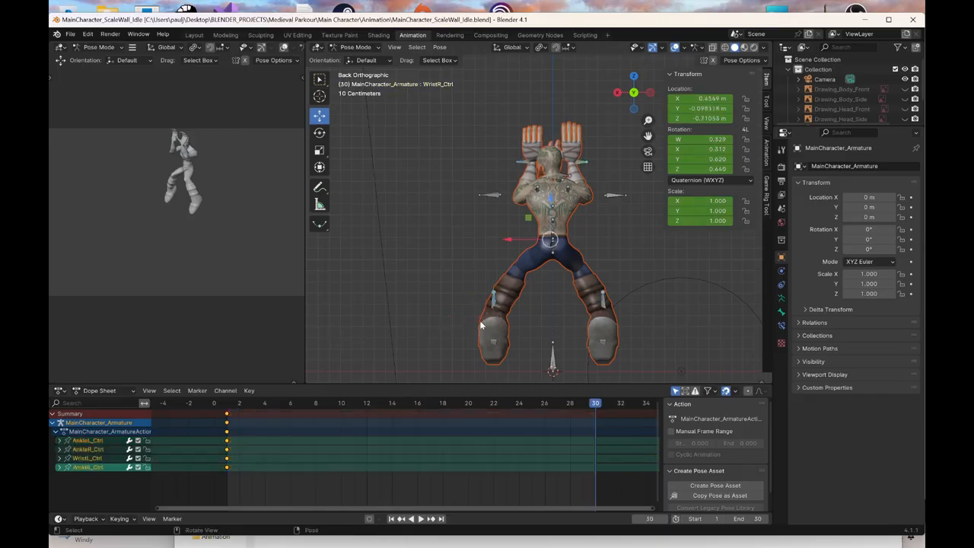
At frame 30, rotate the right wrist control inward in back view and move it toward the left hand
middle_click_drag(505, 209, 518, 161)
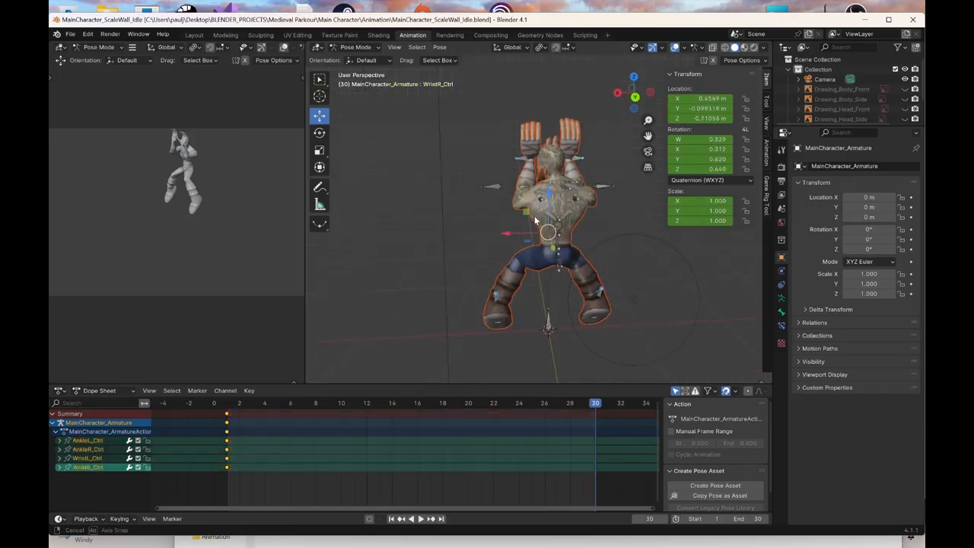
left_click(519, 159)
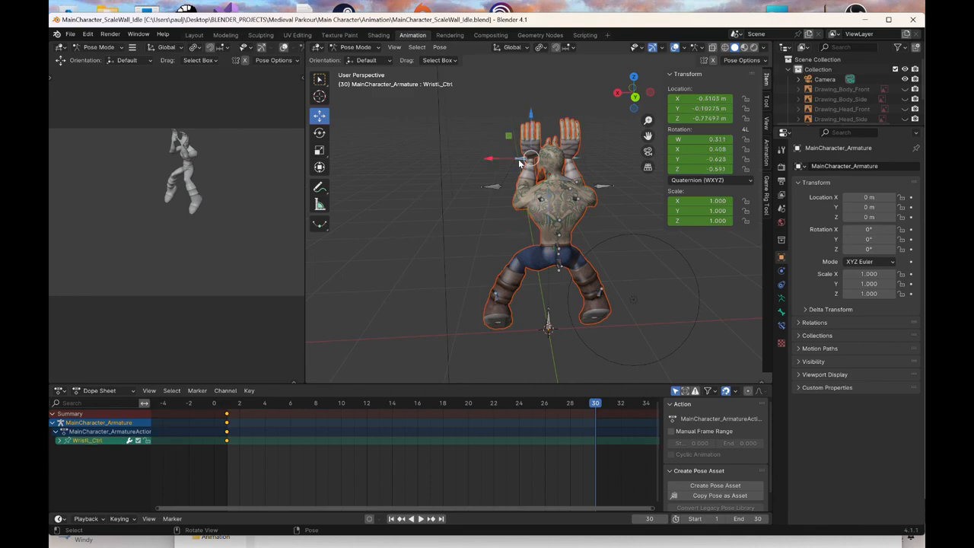
left_click(640, 97)
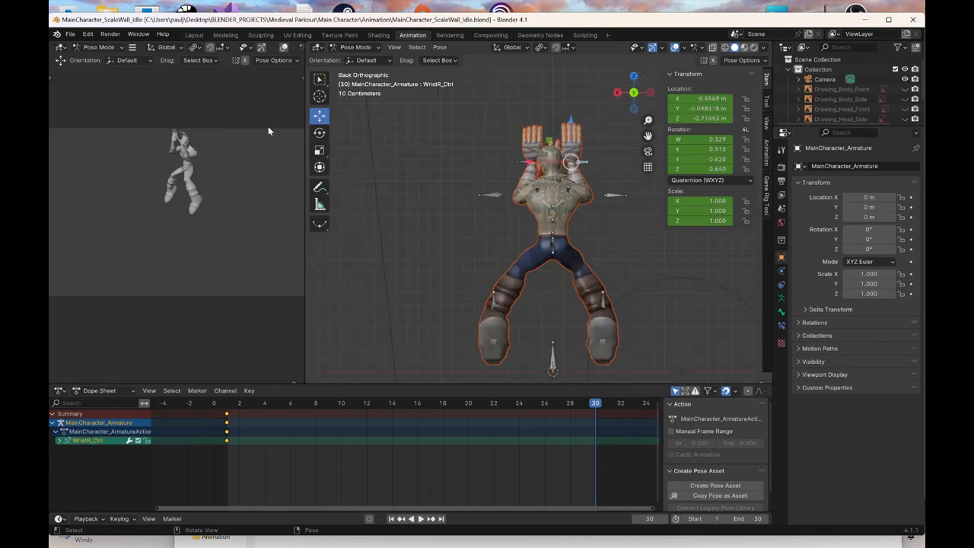
left_click(320, 133)
left_click_drag(605, 133, 571, 125)
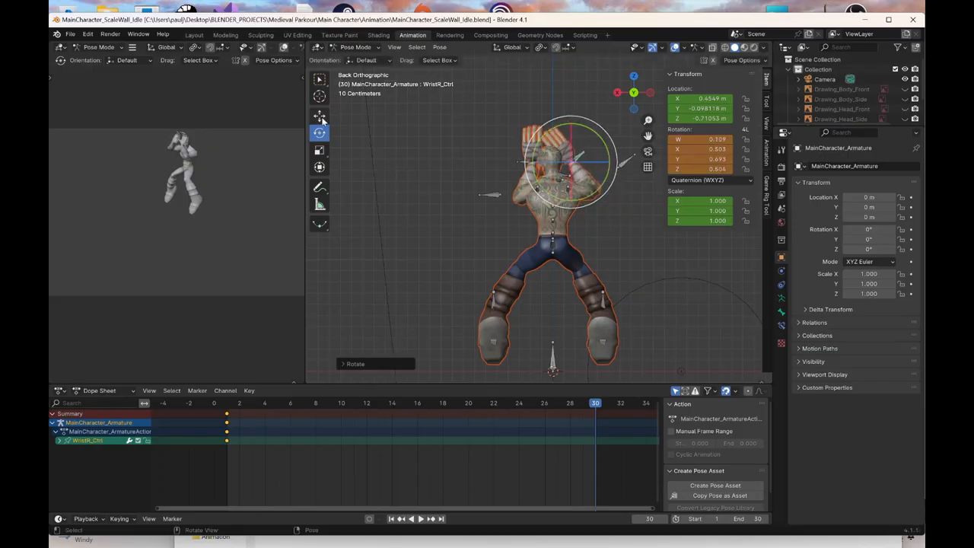
left_click(320, 116)
left_click_drag(573, 158, 540, 160)
Rotate the left wrist control inward and shift it toward the head at frame 30
left_click(517, 164)
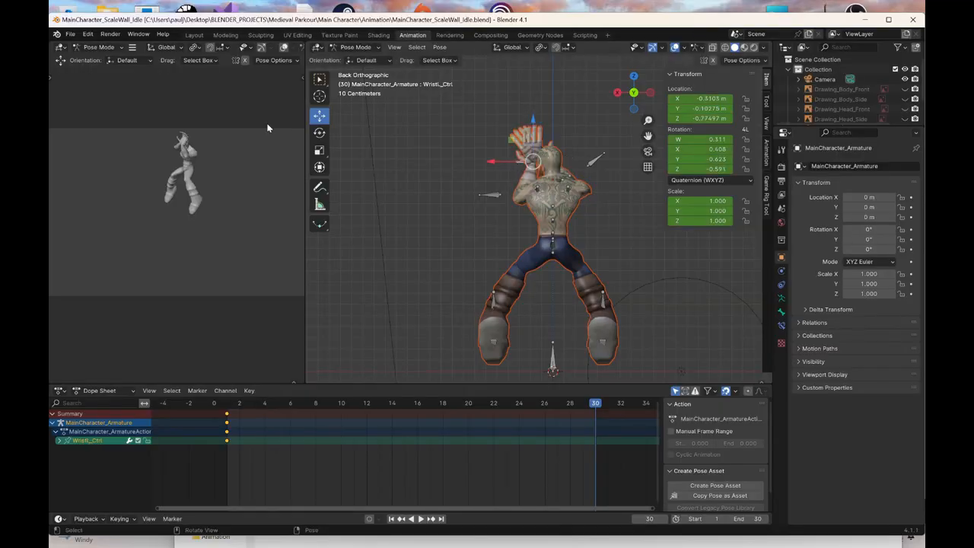
left_click(319, 133)
left_click_drag(567, 143, 545, 161)
left_click(321, 116)
middle_click_drag(504, 198, 411, 206)
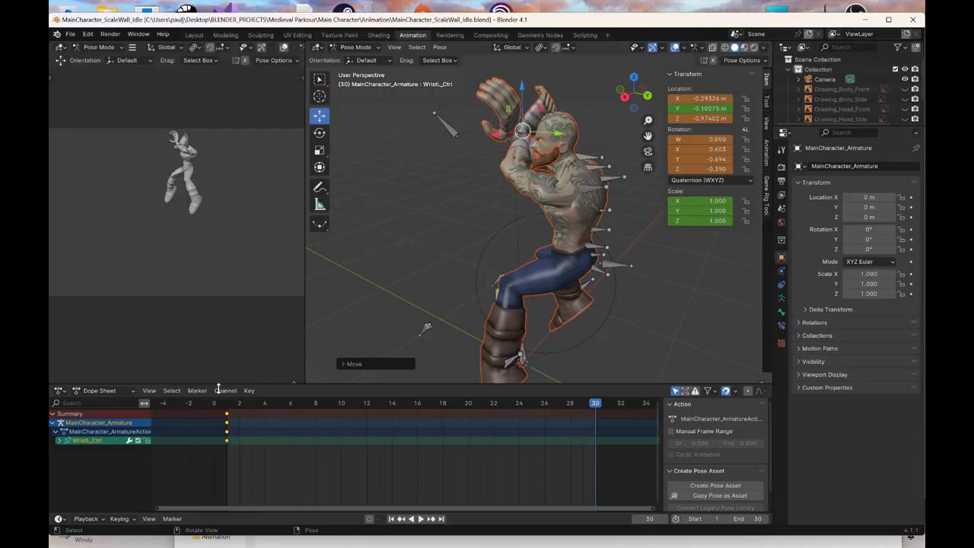
At frame 1, rotate the right wrist control about 38° inward in back view and move it toward the left hand
left_click(227, 407)
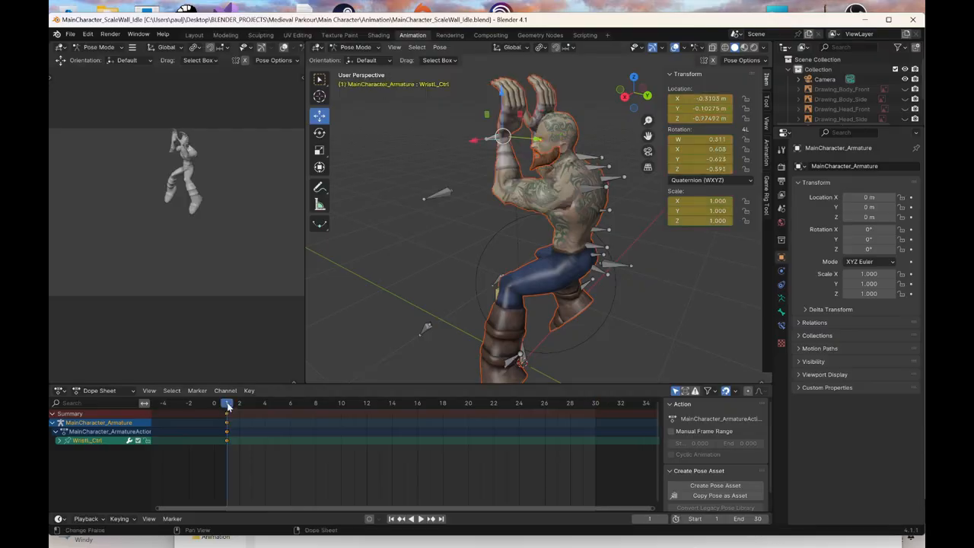
left_click(647, 96)
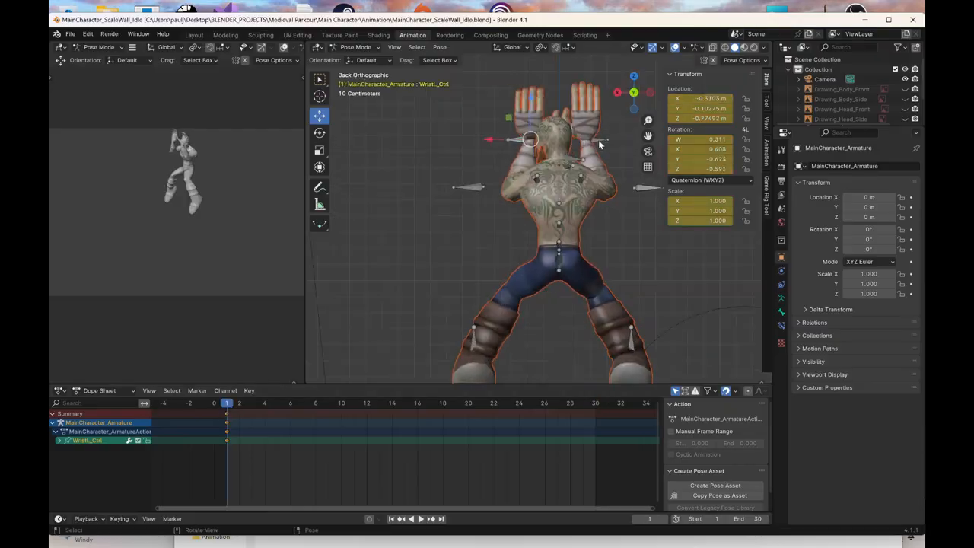
left_click(585, 140)
left_click(319, 133)
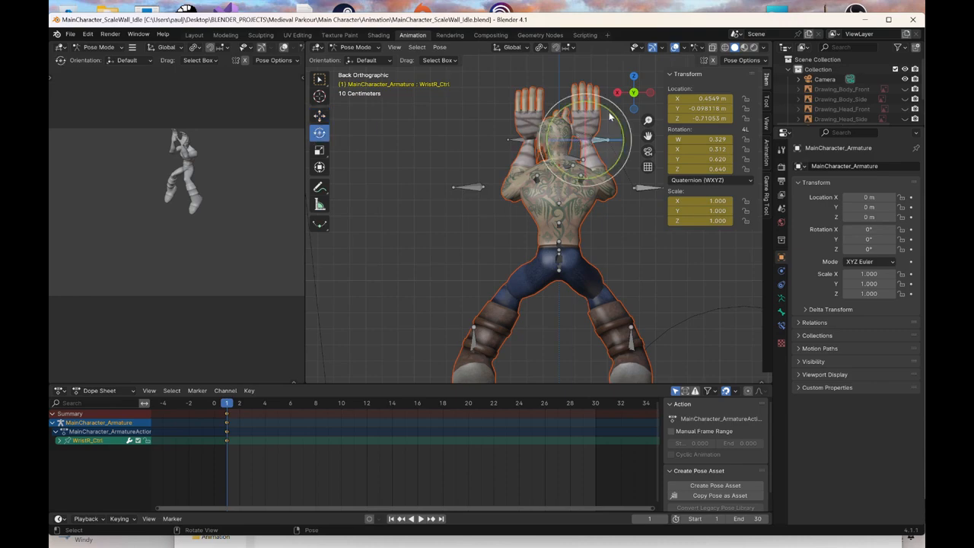
left_click_drag(611, 114, 591, 104)
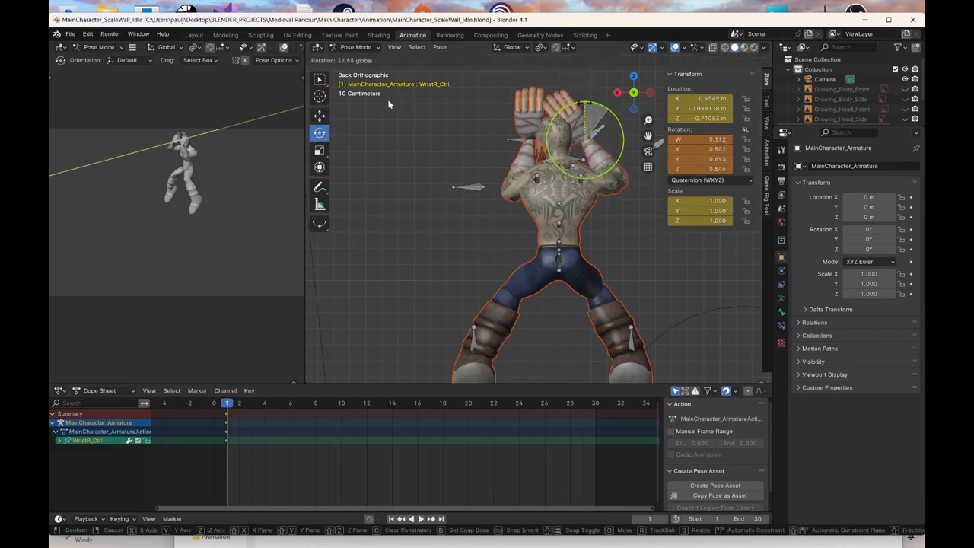
left_click(319, 115)
left_click_drag(587, 144, 548, 143)
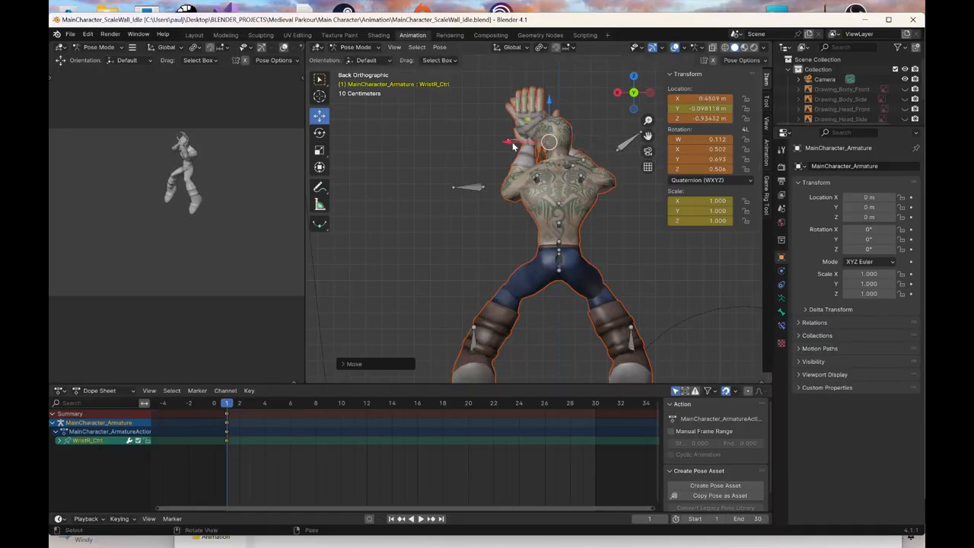
At frame 1, move the left wrist control sideways along X past the head in back view
left_click(513, 144)
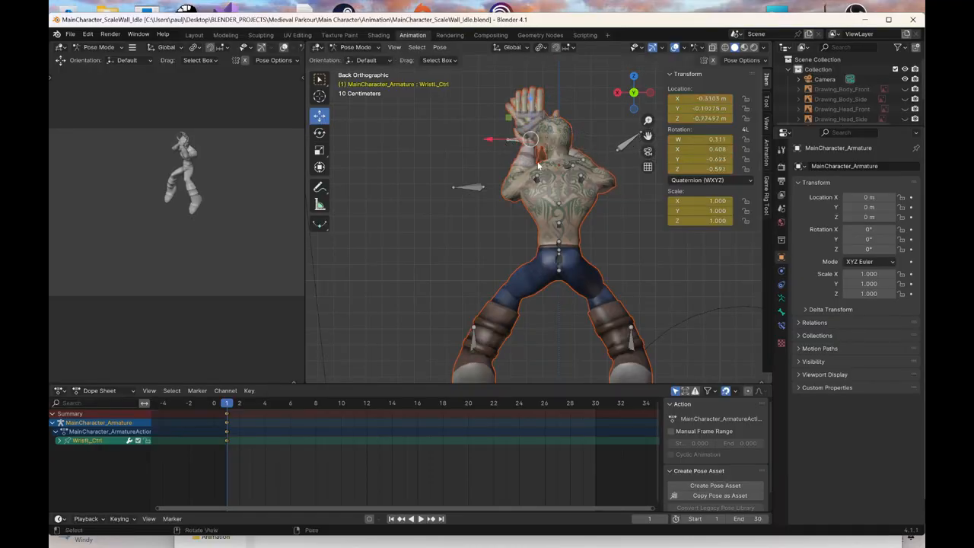
left_click_drag(490, 143, 537, 142)
middle_click_drag(538, 142, 583, 160)
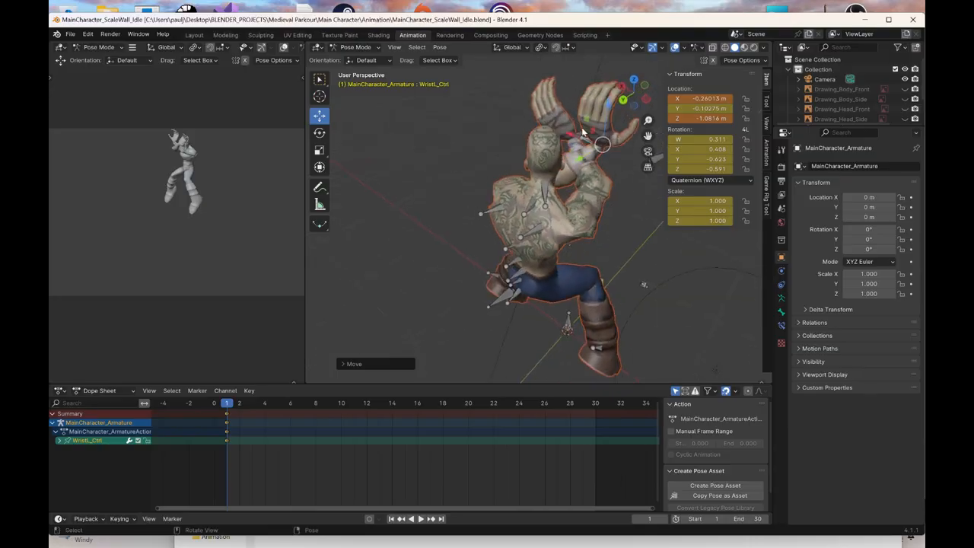
Rotate the right wrist control to tilt the hand and shift it back toward the body in left view
left_click(583, 138)
left_click(319, 134)
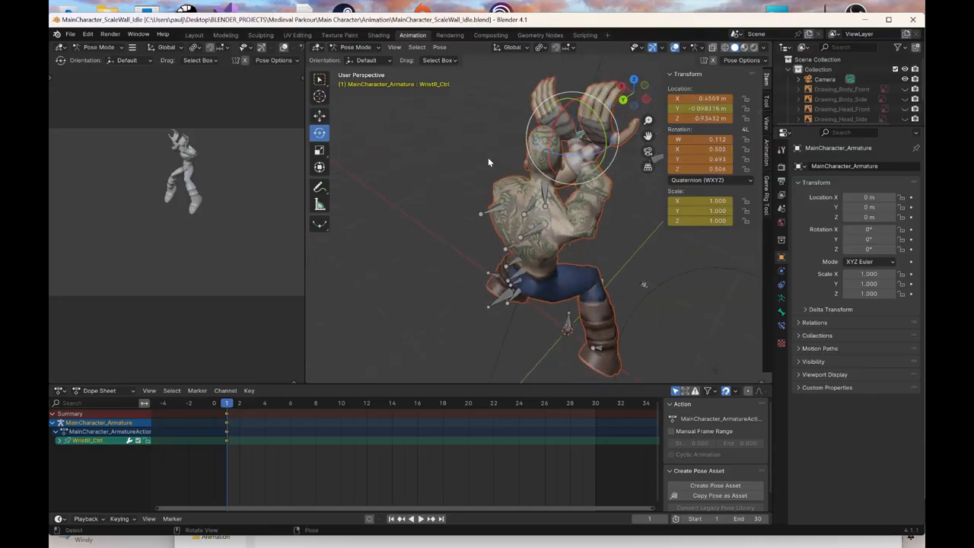
middle_click_drag(488, 157, 545, 221)
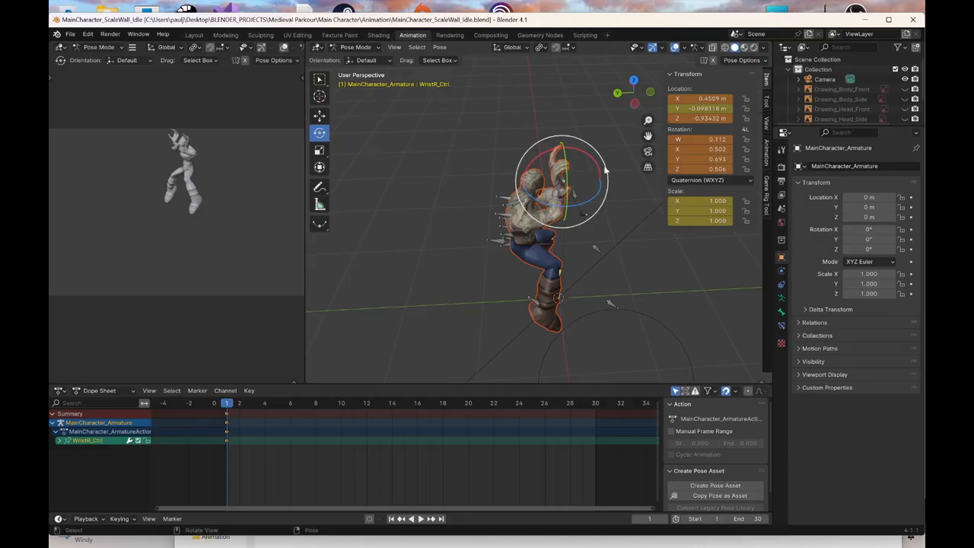
left_click_drag(609, 174, 604, 199)
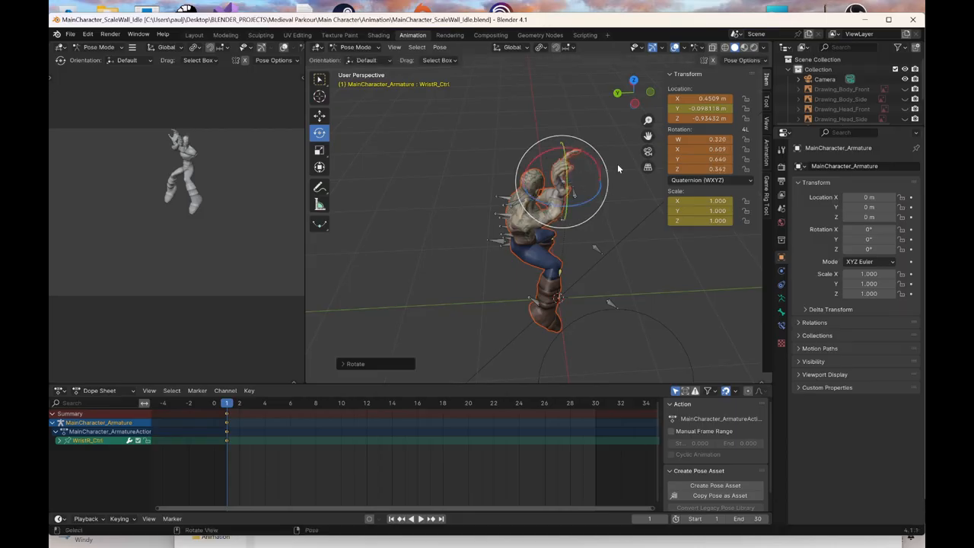
left_click(634, 104)
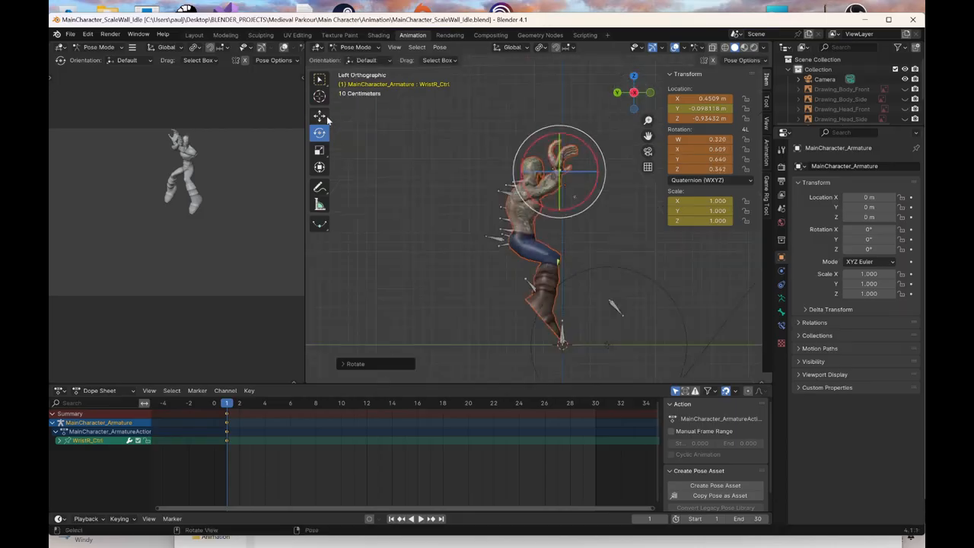
left_click(321, 116)
left_click_drag(518, 175, 503, 168)
Move the main body control (Ctrl) backward in left view to about 0.458 m in Y
middle_click_drag(495, 190, 516, 198)
left_click(489, 241)
left_click(640, 95)
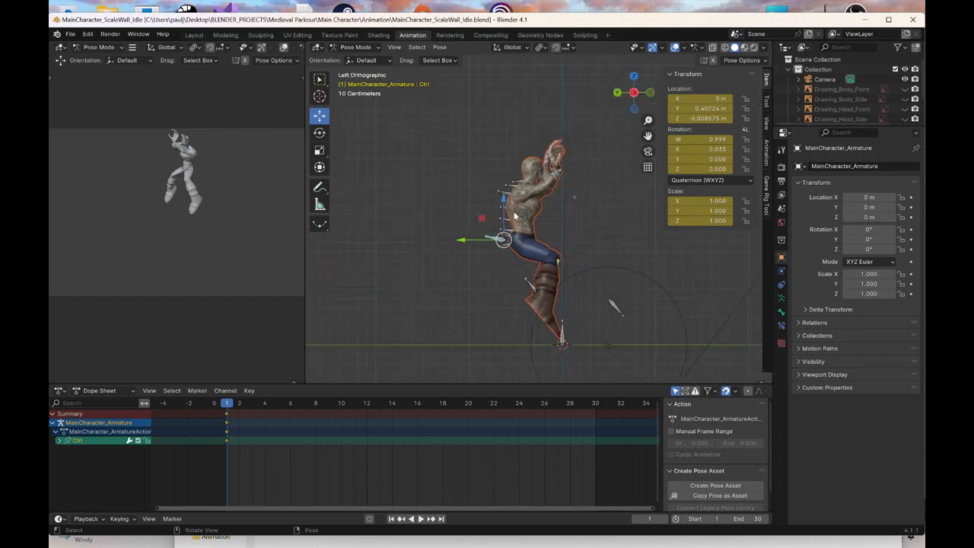
left_click_drag(462, 243, 455, 240)
middle_click_drag(456, 239, 537, 190)
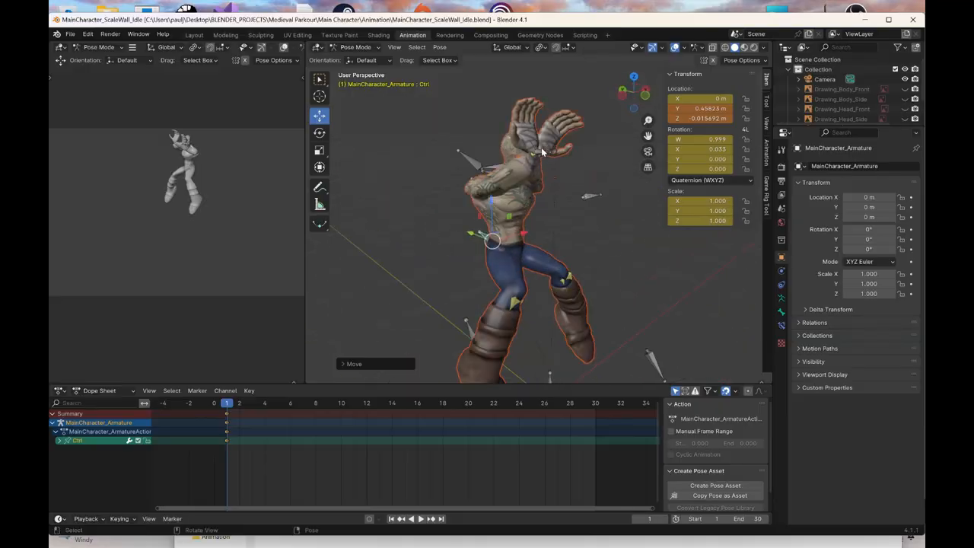
Try to shift the left wrist control along the X axis in back view, and undo the move
left_click(542, 152)
left_click(624, 92)
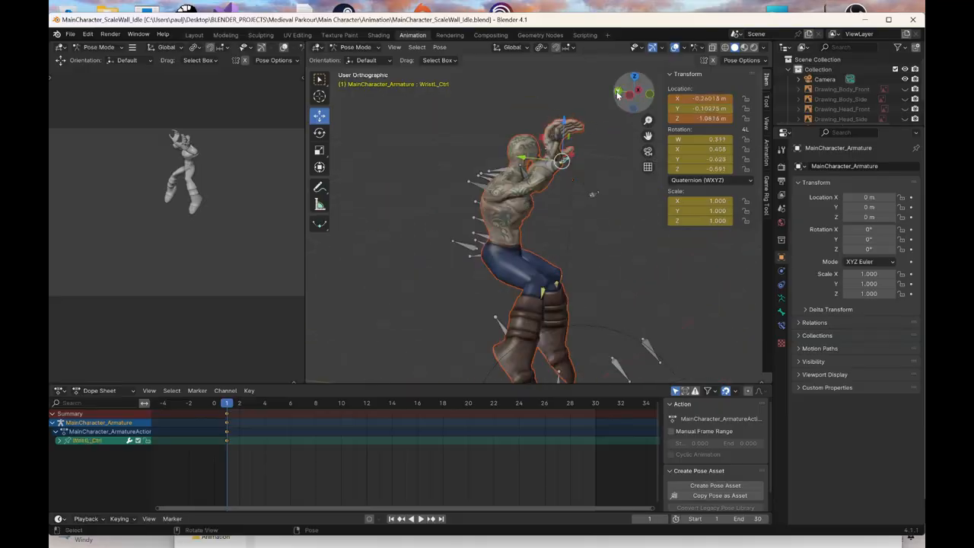
key("g")
key("x")
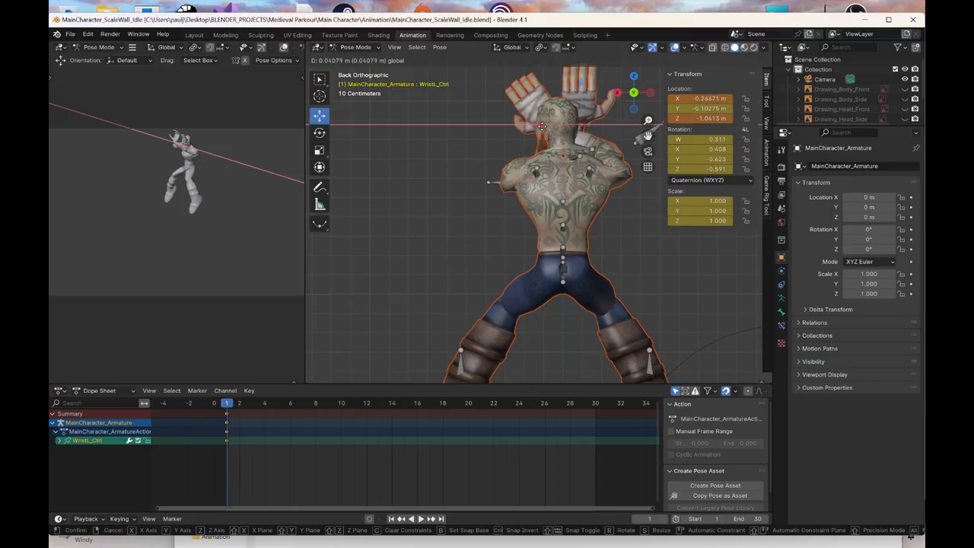
left_click(542, 127)
middle_click_drag(542, 190, 577, 268)
key("ctrl+z")
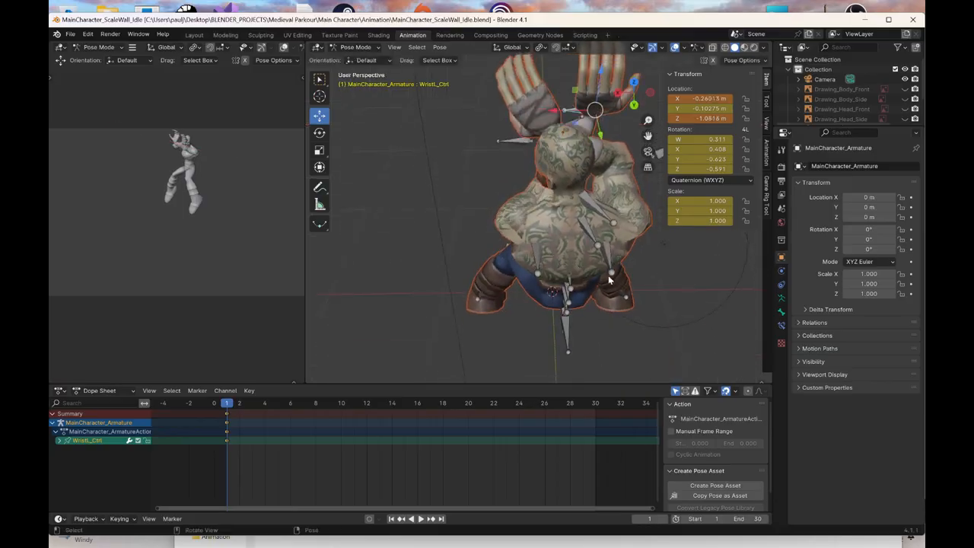
Rotate the right clavicle bone outward and the left clavicle bone about -10° around the global Z axis
left_click(603, 265)
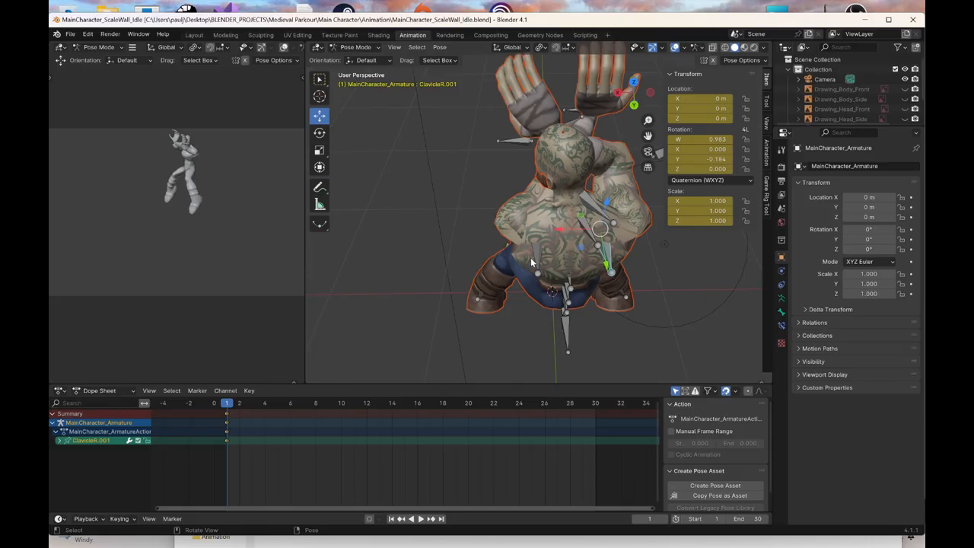
left_click(320, 134)
mouse_move(587, 262)
left_mouse_down()
mouse_move(598, 260)
mouse_move(588, 268)
left_mouse_up()
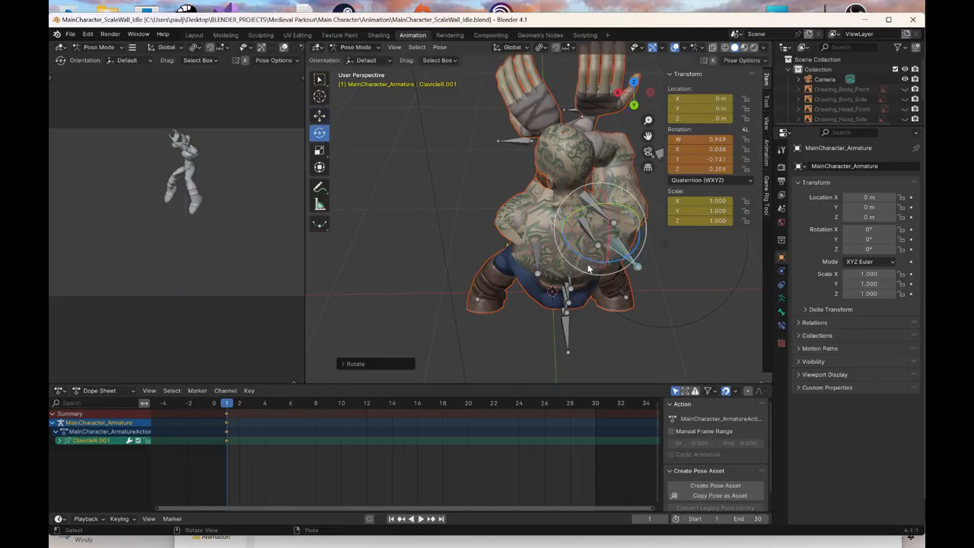
left_click(538, 263)
key("r")
key("z")
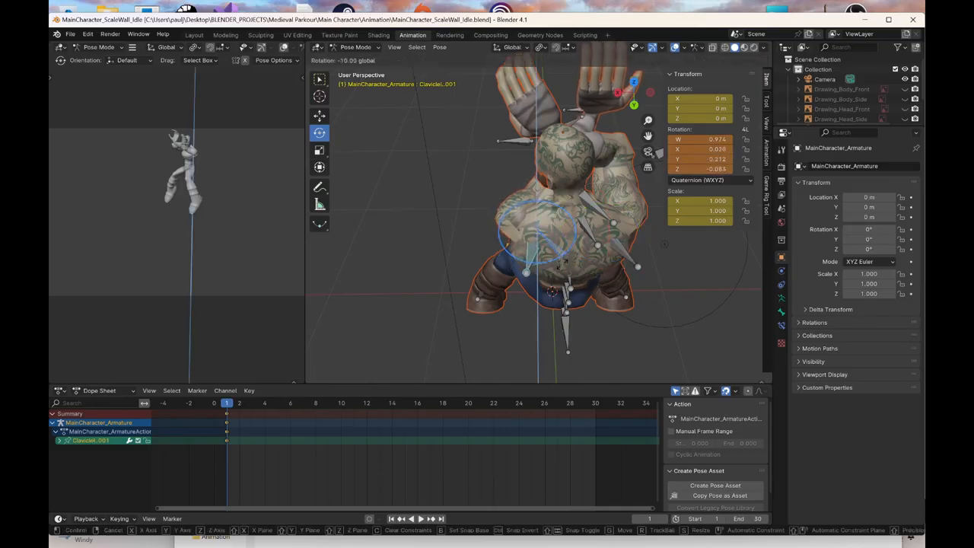
left_click(567, 267)
middle_click_drag(567, 267, 589, 264)
left_click(588, 263)
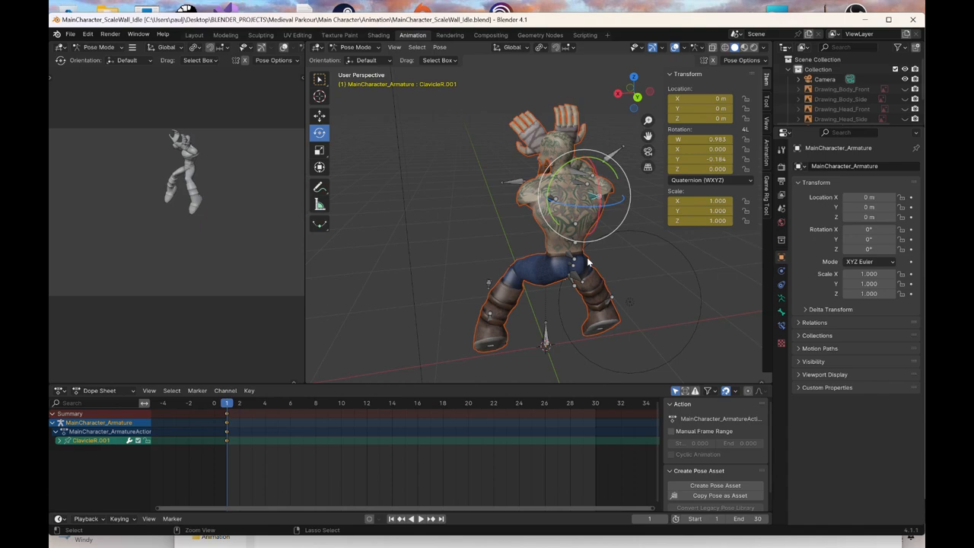
Undo the clavicle, body and wrist edits back to before the right wrist's inward rotation at frame 1
key("ctrl+z")
key("ctrl+z")
key("ctrl+z")
key("ctrl+z")
key("ctrl+z")
key("ctrl+z")
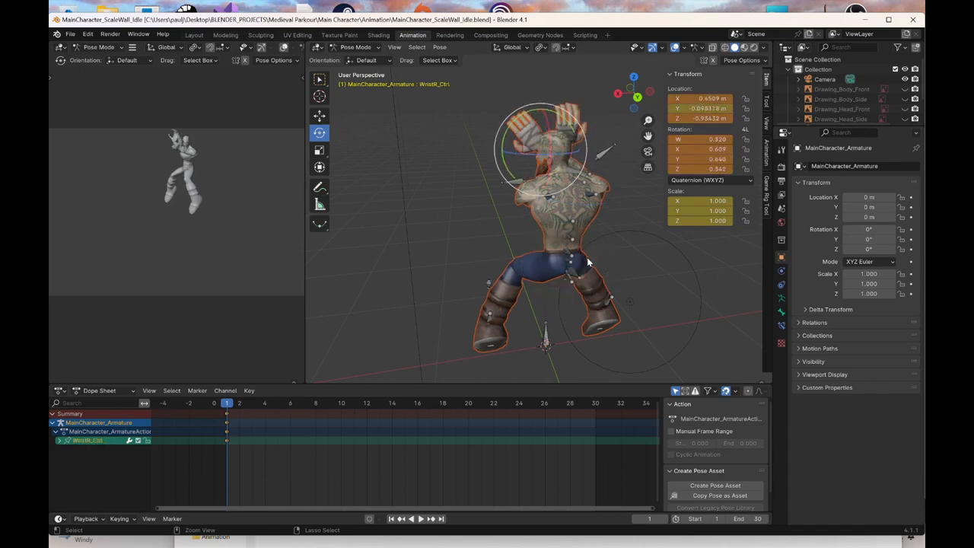
key("ctrl+z")
key("ctrl+z")
key("ctrl+z")
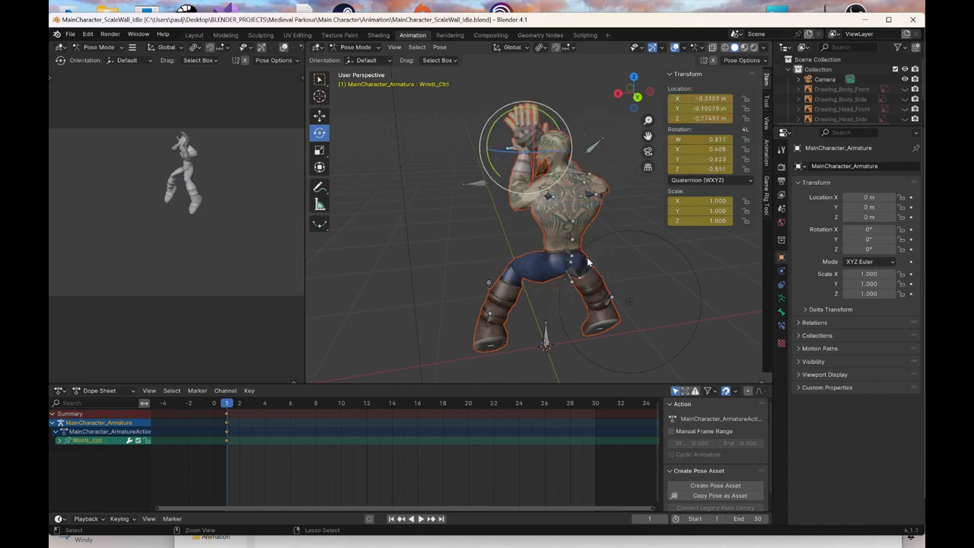
key("ctrl+z")
key("ctrl+z")
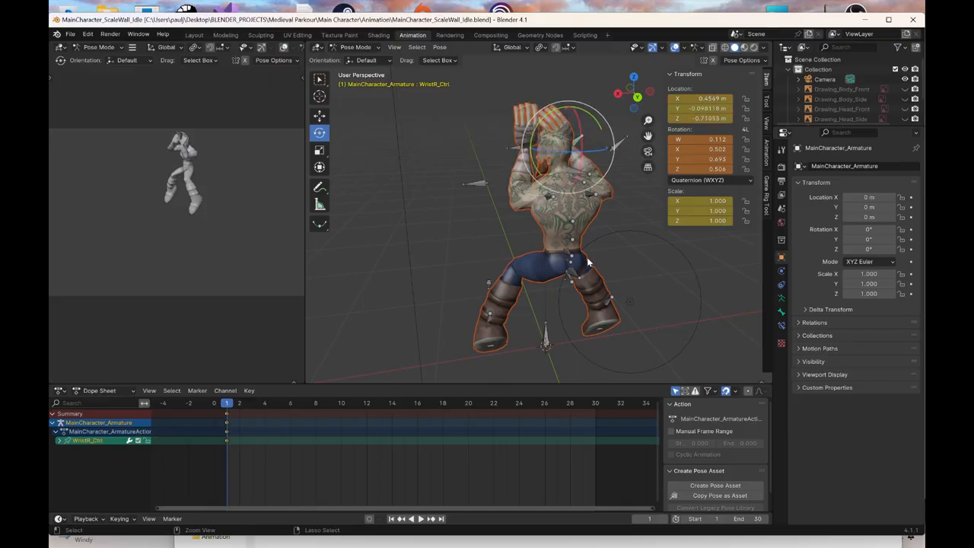
key("ctrl+z")
Switch the viewport to wireframe shading in back view and select all of the rig's bones
middle_click_drag(576, 258, 526, 245)
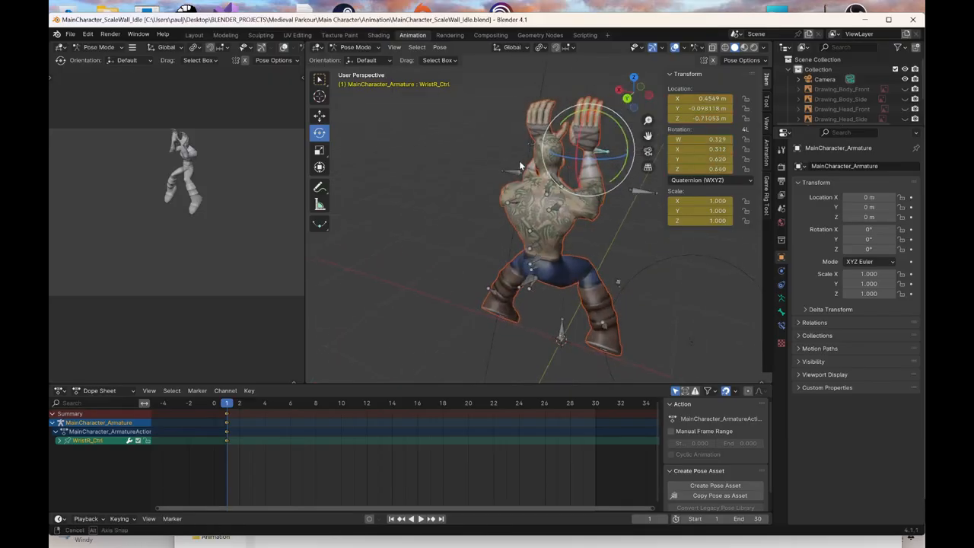
middle_click_drag(519, 160, 593, 107)
left_click(621, 98)
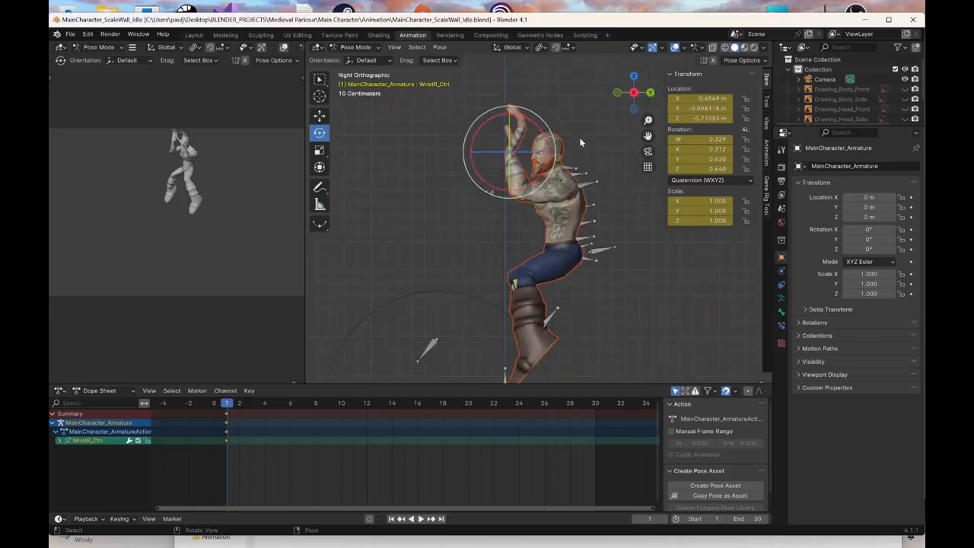
left_click(648, 93)
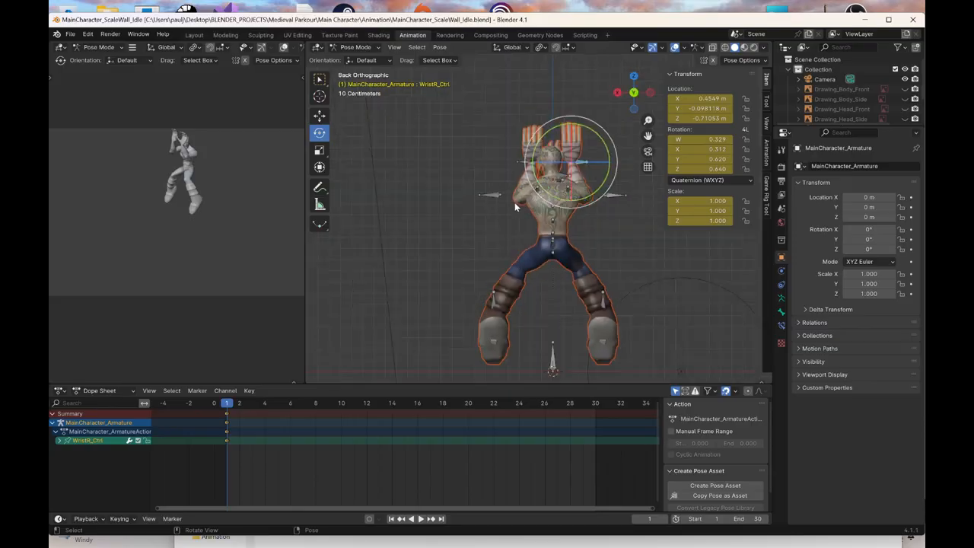
key("z")
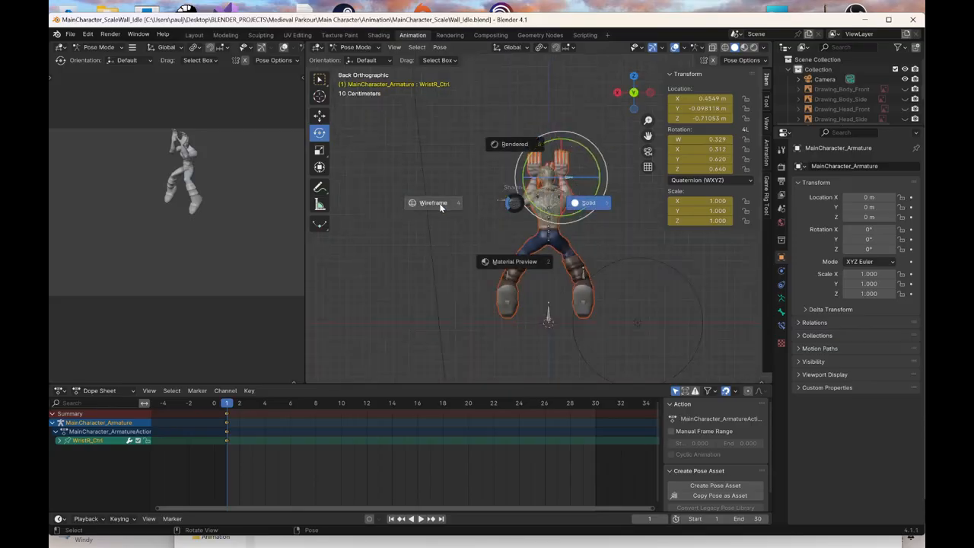
left_click(435, 131)
left_click_drag(435, 131, 629, 286)
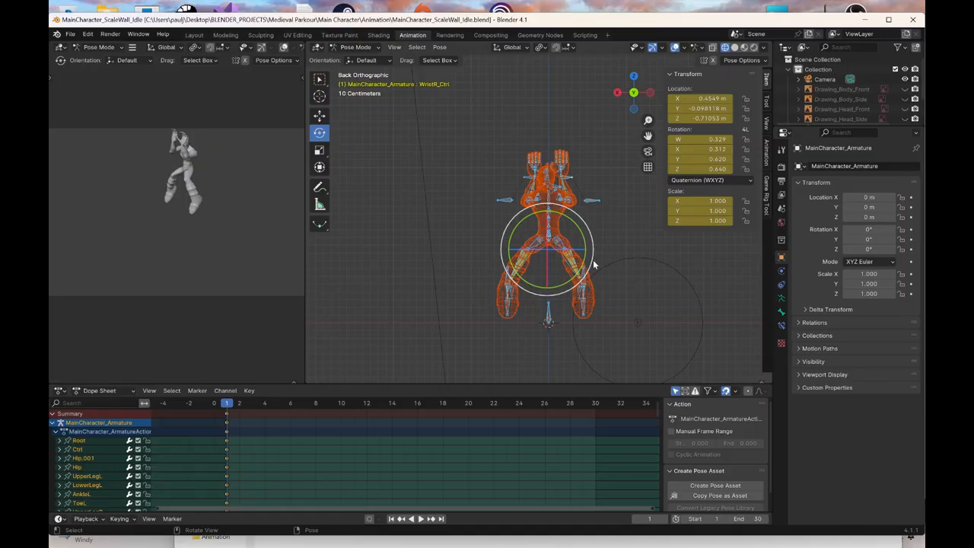
scroll(595, 266, "up", 2)
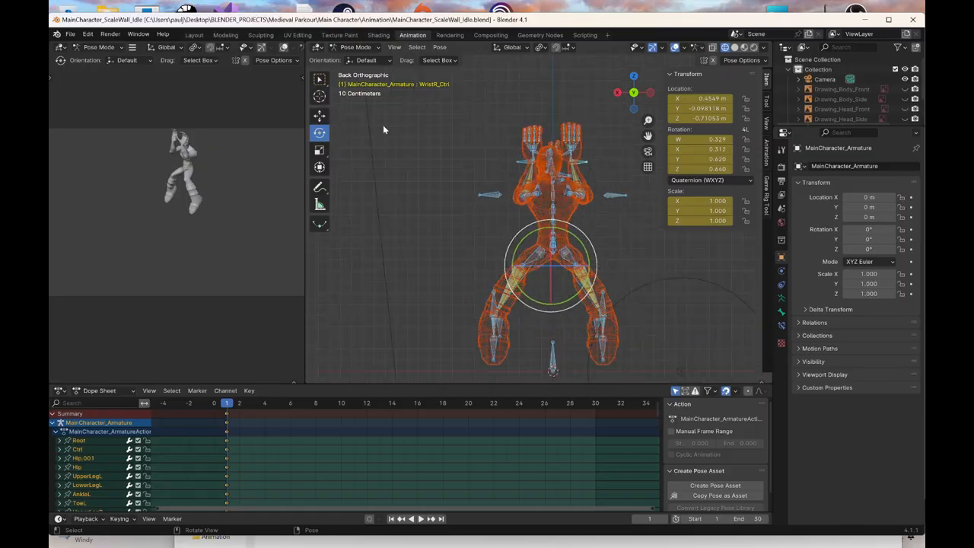
Move the left wrist control down and slightly inward to shoulder height in back view at frame 1
left_click(524, 166)
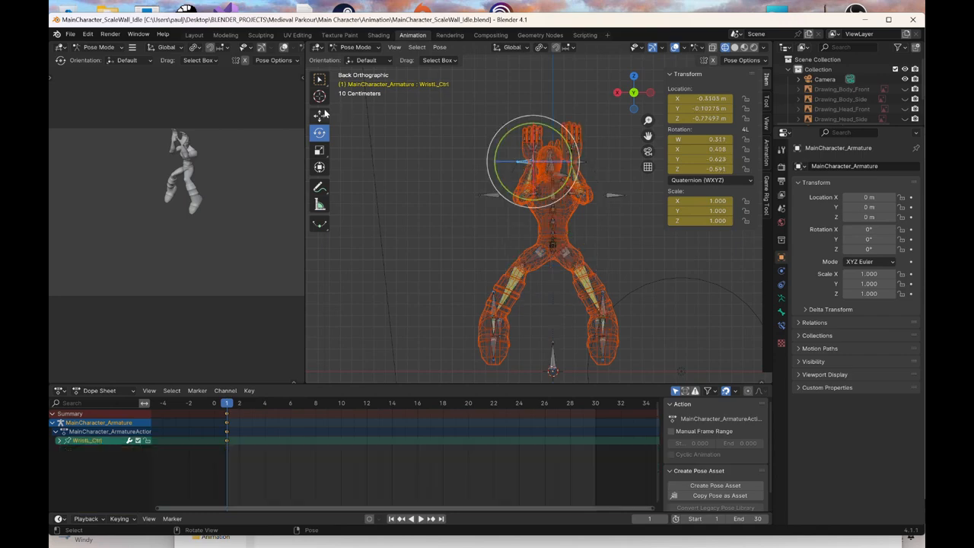
left_click(319, 116)
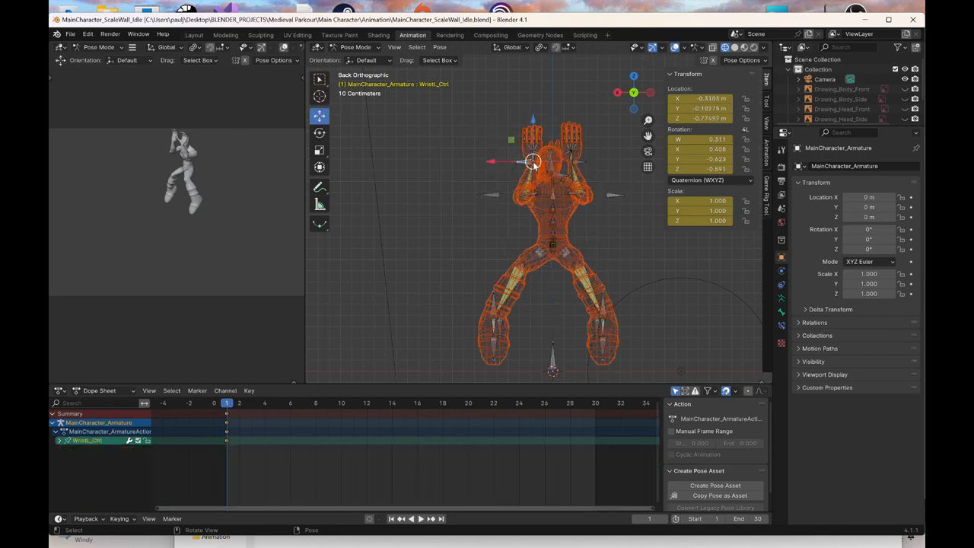
left_click_drag(533, 162, 537, 192)
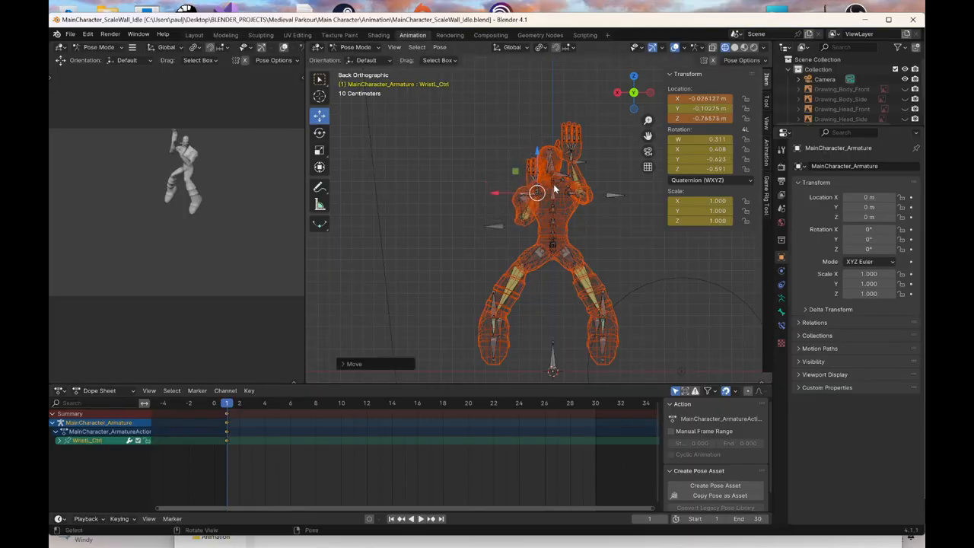
Move the right wrist control up and inward so the hand reaches above the head
left_click(581, 165)
left_click_drag(580, 165, 558, 149)
middle_click_drag(541, 168, 487, 196)
Move the left wrist control further down and inward in front of the chest in back view
left_click(503, 181)
left_click(635, 98)
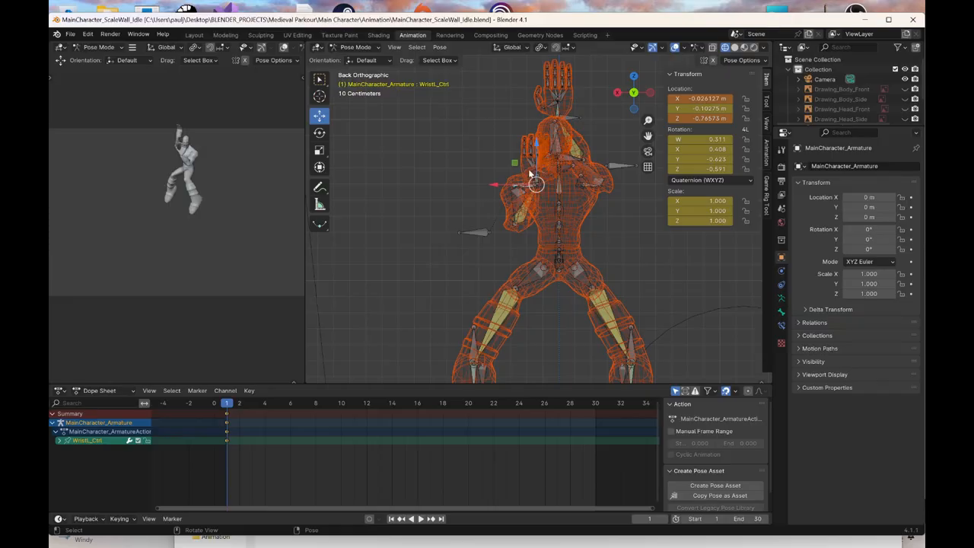
left_click_drag(537, 184, 543, 201)
Select all bones of the rig and insert a keyframe for the pose at frame 1
right_click(543, 199)
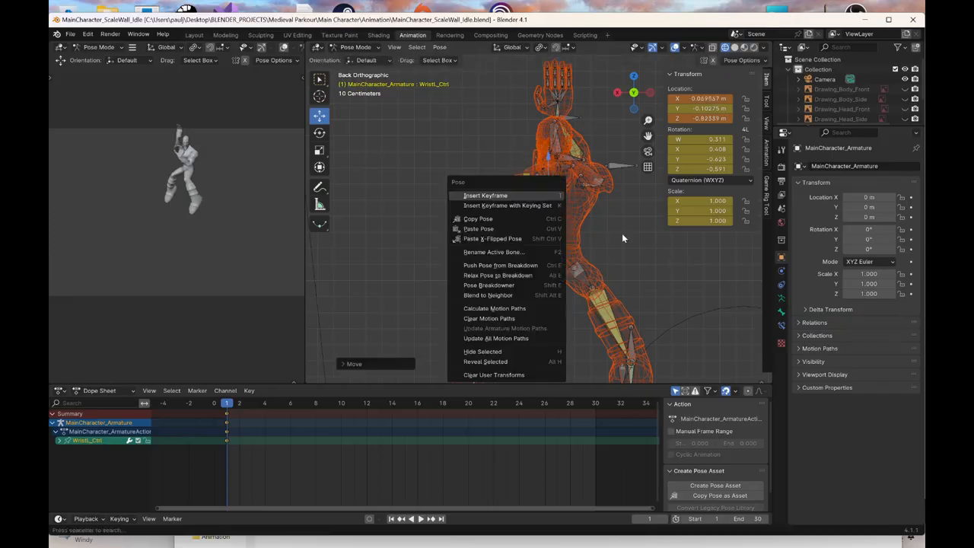
scroll(576, 254, "down", 5)
left_click_drag(454, 135, 680, 327)
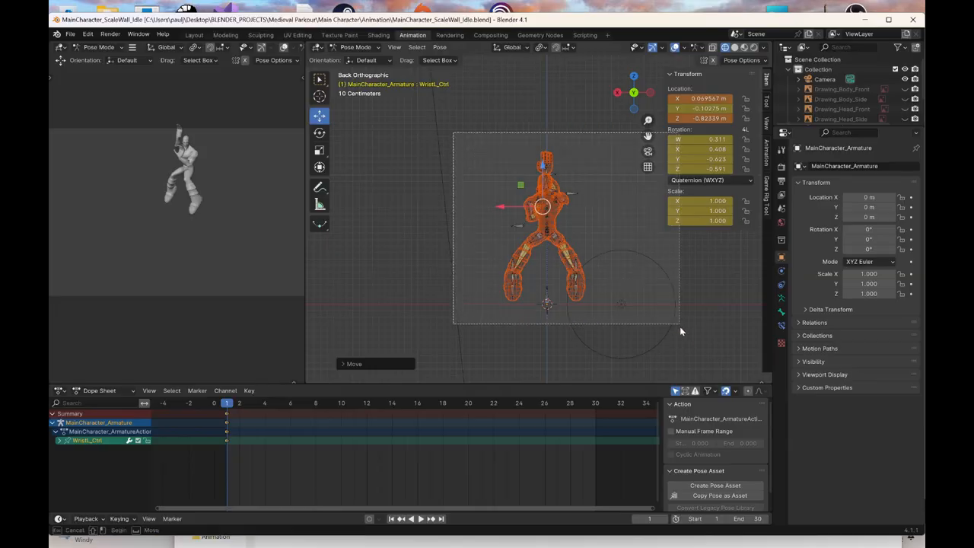
right_click(576, 229)
left_click(576, 230)
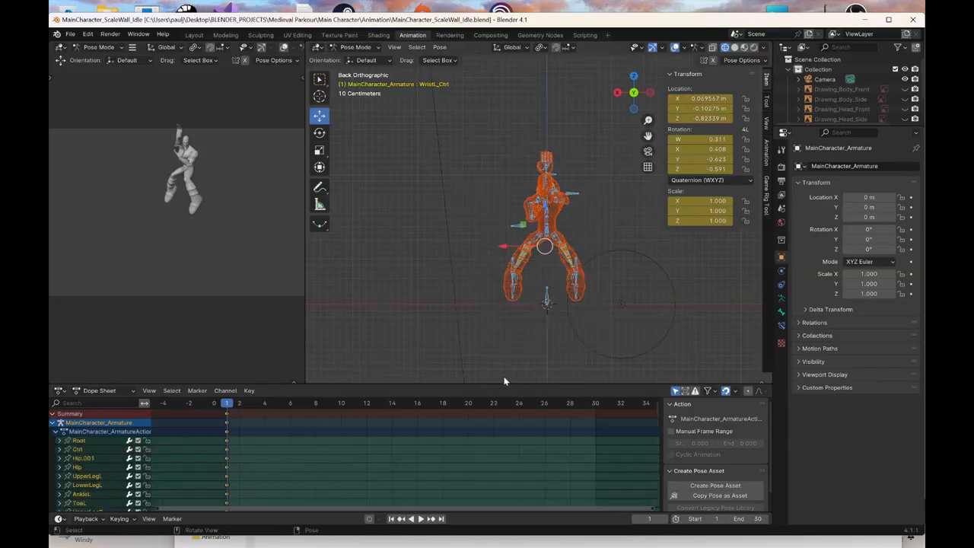
Go to frame 30 and switch the viewport back to solid shading
left_click(595, 403)
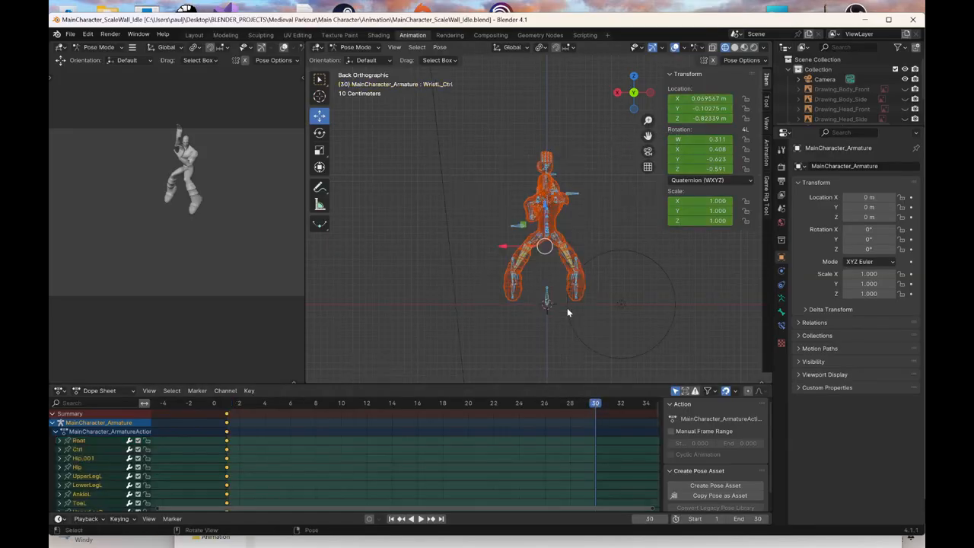
middle_click_drag(571, 273, 501, 281)
key("z")
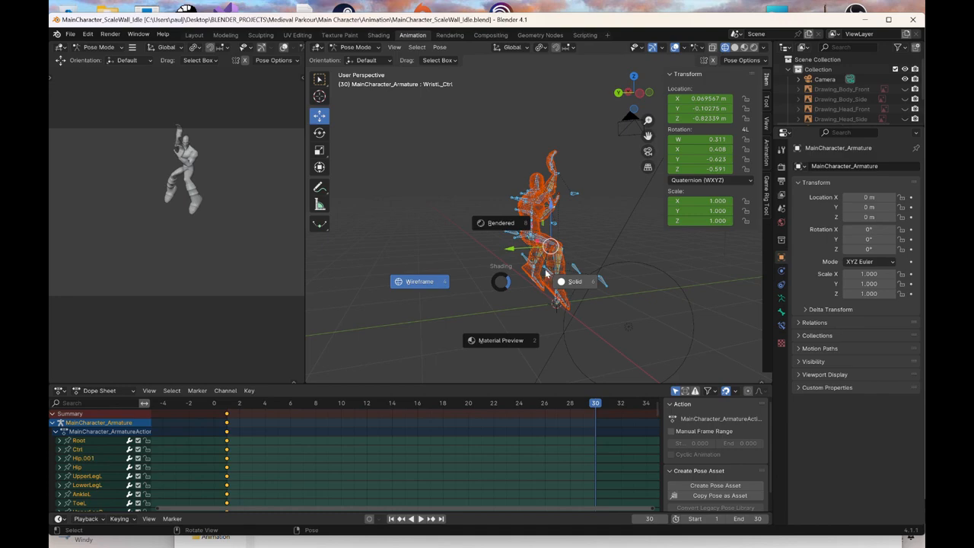
left_click(547, 273)
Select both ankle controls and both wrist controls and insert a keyframe for them at frame 30
left_click(527, 268)
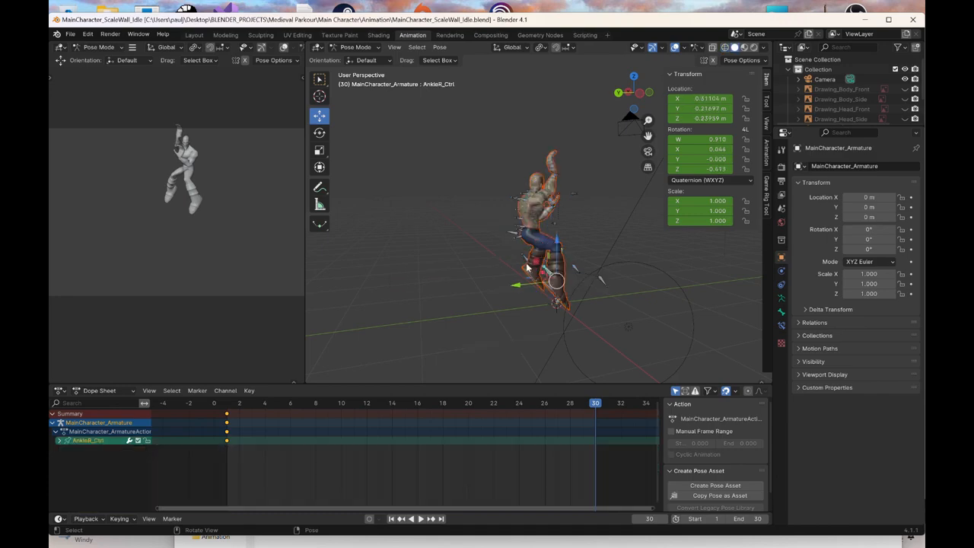
left_click(523, 261, "shift")
middle_click_drag(533, 229, 582, 196)
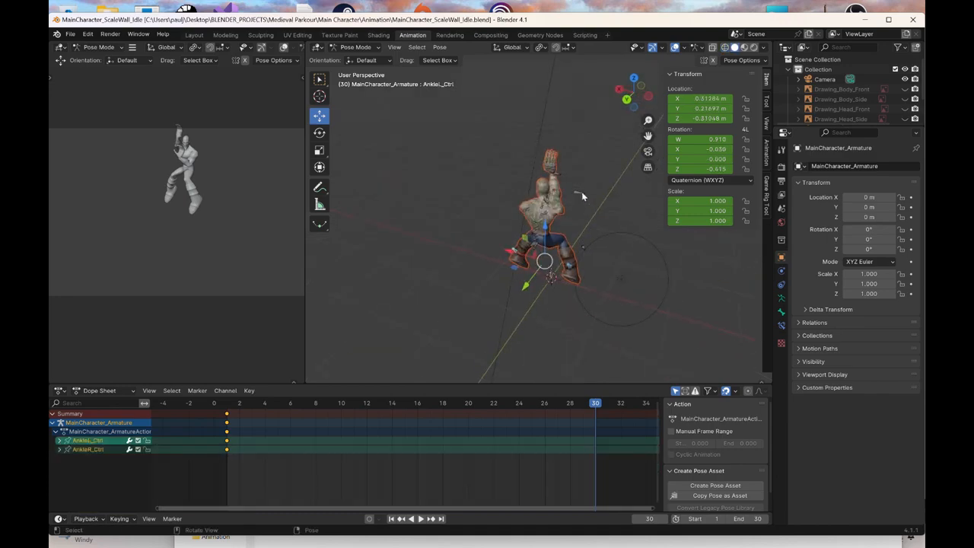
left_click(559, 174, "shift")
middle_click_drag(523, 218, 632, 219)
scroll(533, 213, "up", 6)
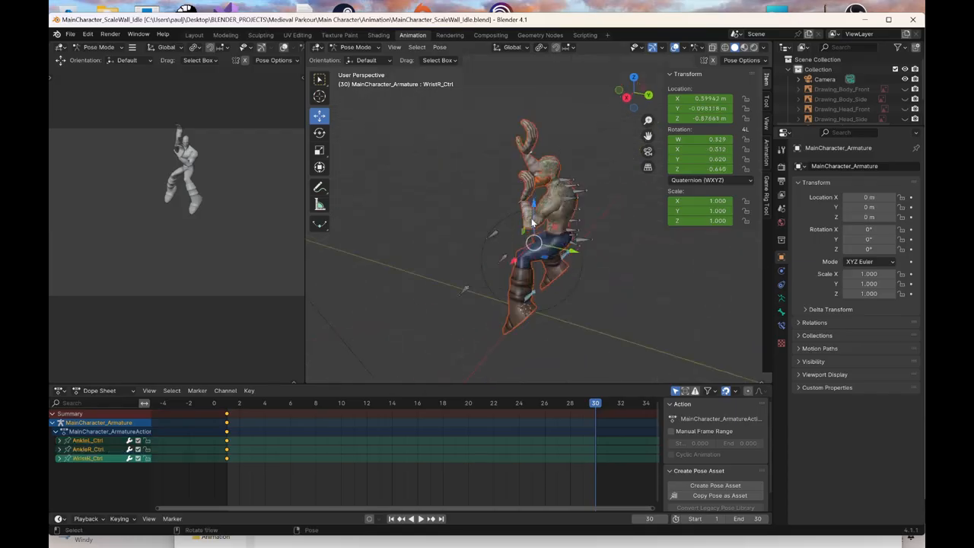
left_click(503, 200, "shift")
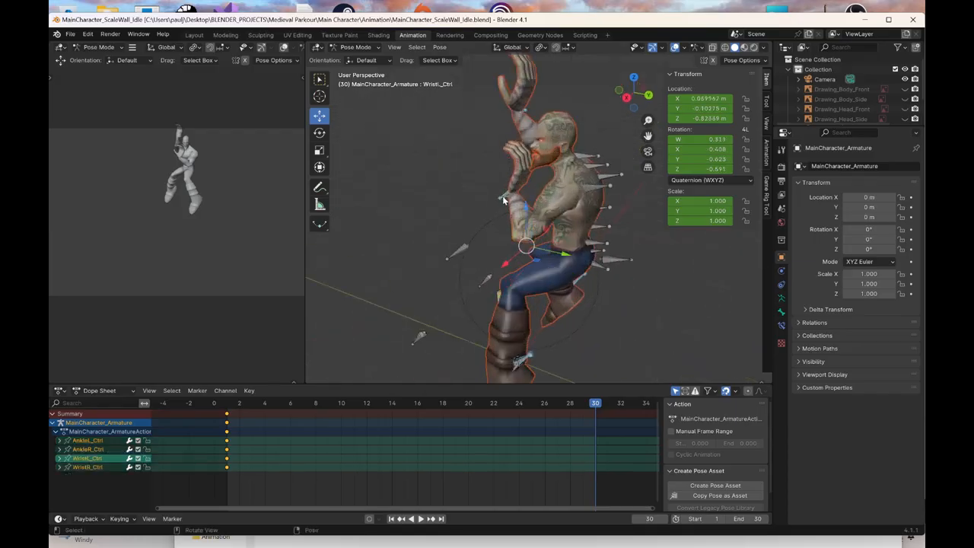
key("k")
left_click(476, 228)
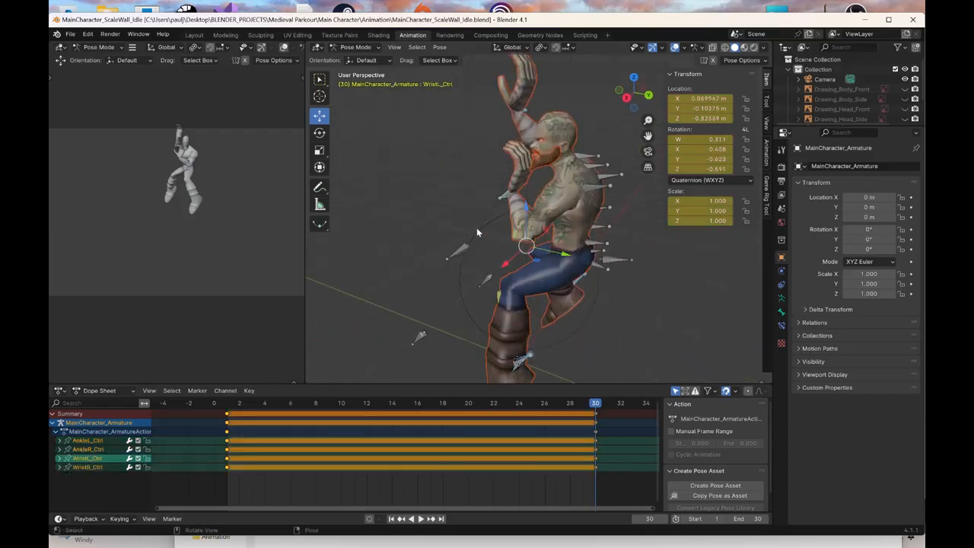
At frame 15, move the left wrist control outward about 0.5 m along the X axis in back view and keyframe it
left_click(405, 411)
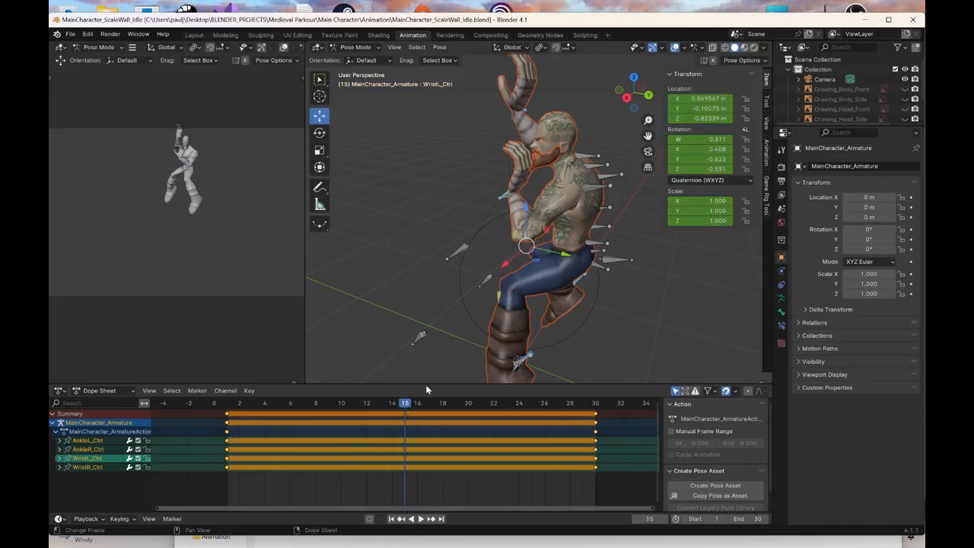
left_click(650, 95)
mouse_move(514, 218)
middle_mouse_down()
mouse_move(539, 237)
mouse_move(513, 220)
mouse_move(516, 202)
middle_mouse_up()
left_click(514, 197)
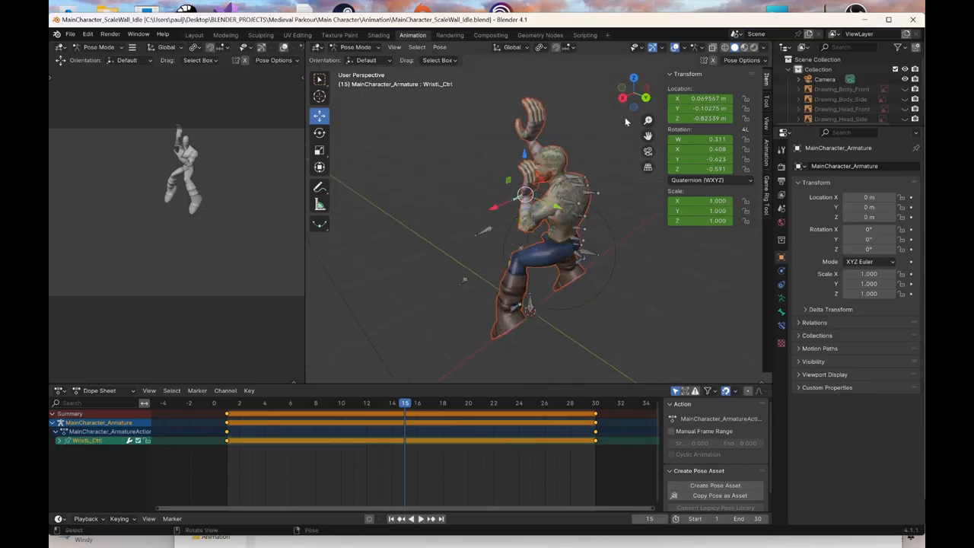
left_click(646, 99)
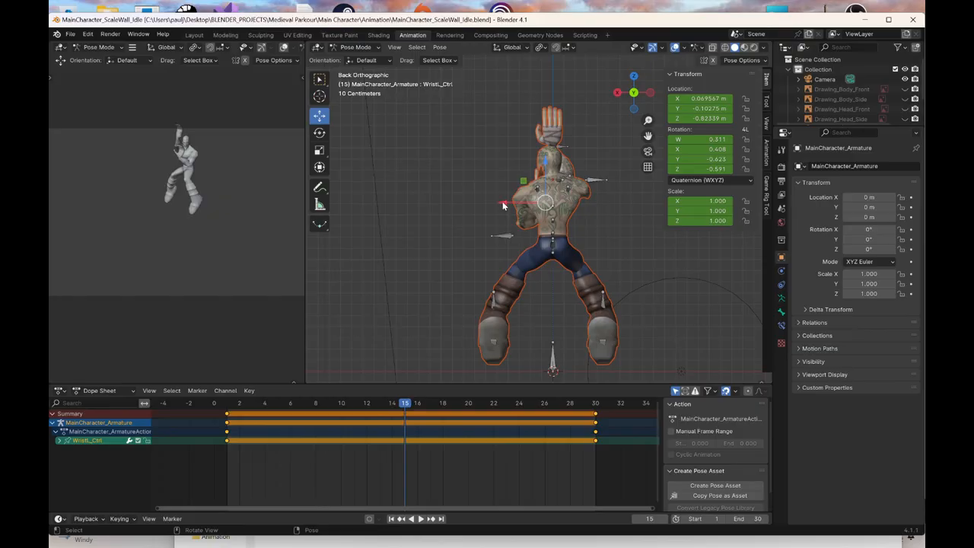
key("g")
key("x")
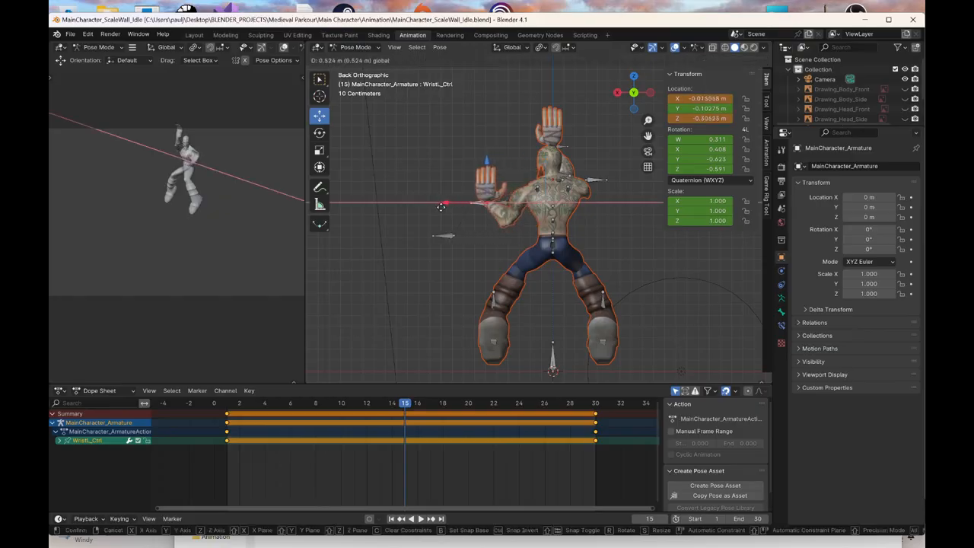
left_click_drag(441, 207, 441, 207)
right_click(441, 207)
left_click(441, 208)
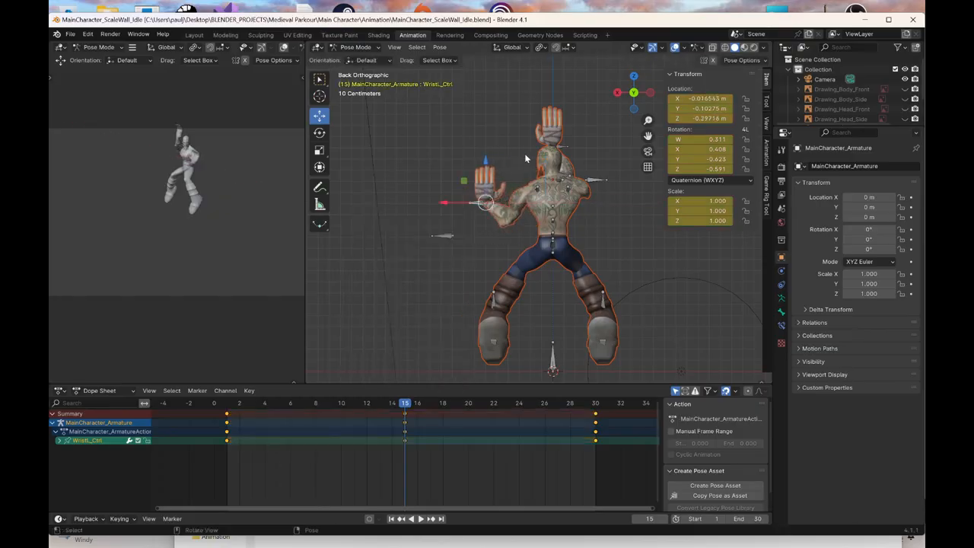
Move the right wrist control outward along the X axis, away from the head, and keyframe it at frame 15
left_click(564, 150)
key("alt+Tab")
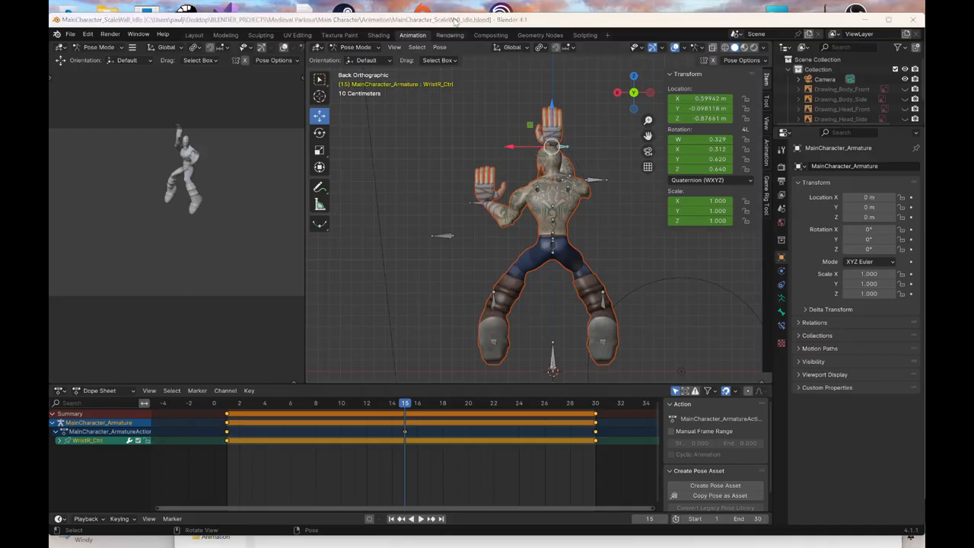
left_click_drag(405, 408, 402, 444)
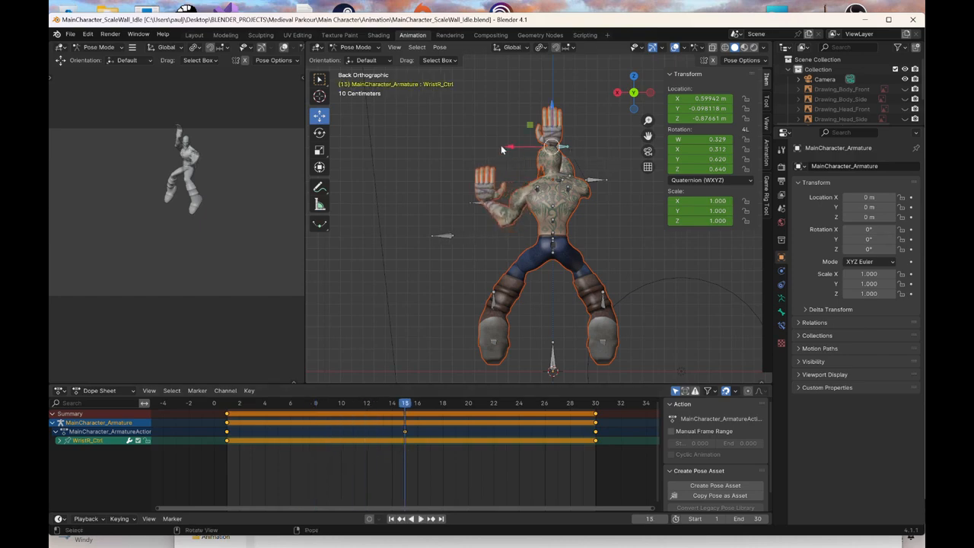
left_click_drag(507, 149, 548, 150)
right_click(548, 150)
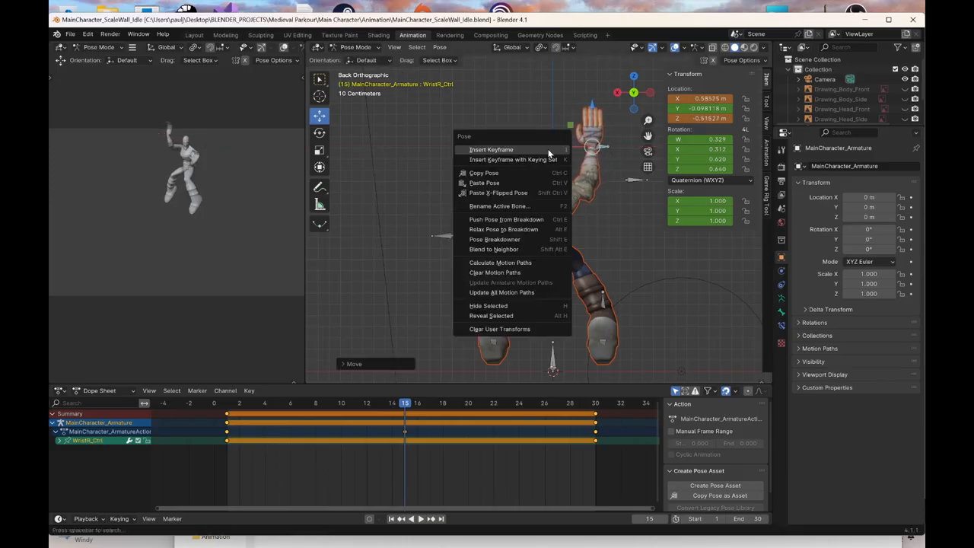
left_click(550, 149)
At frame 1, rotate the right clavicle bone upward by about 17° in back view and insert a keyframe
middle_click_drag(566, 178, 570, 189)
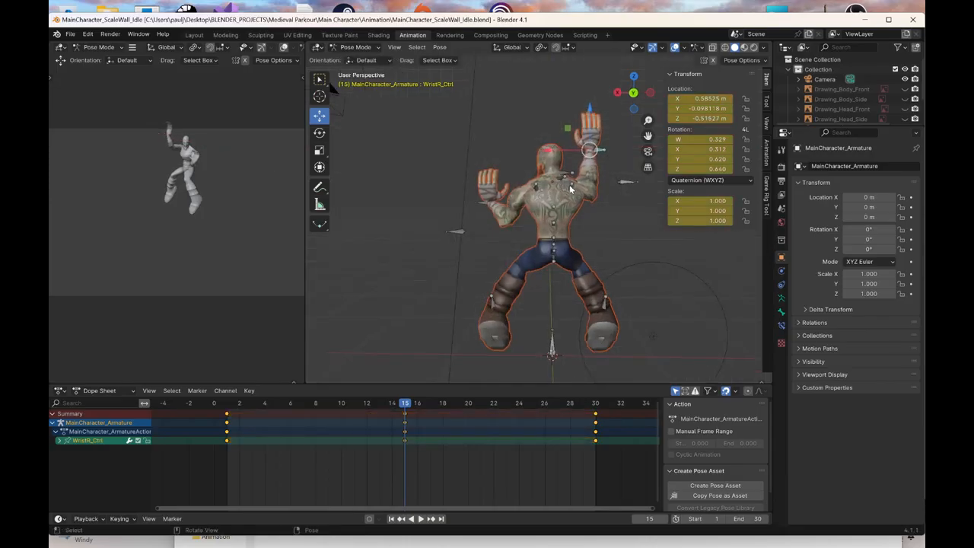
left_click(570, 188)
left_click(633, 93)
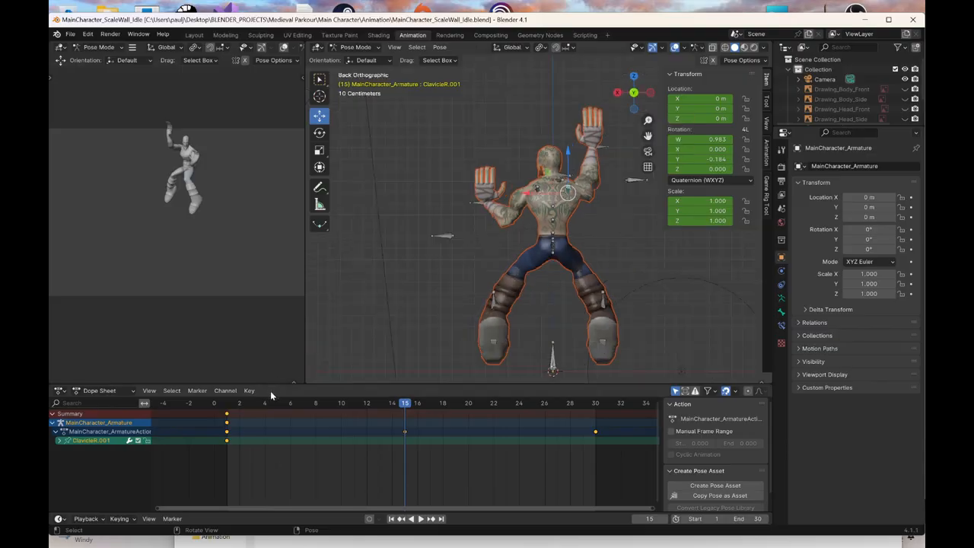
left_click(228, 410)
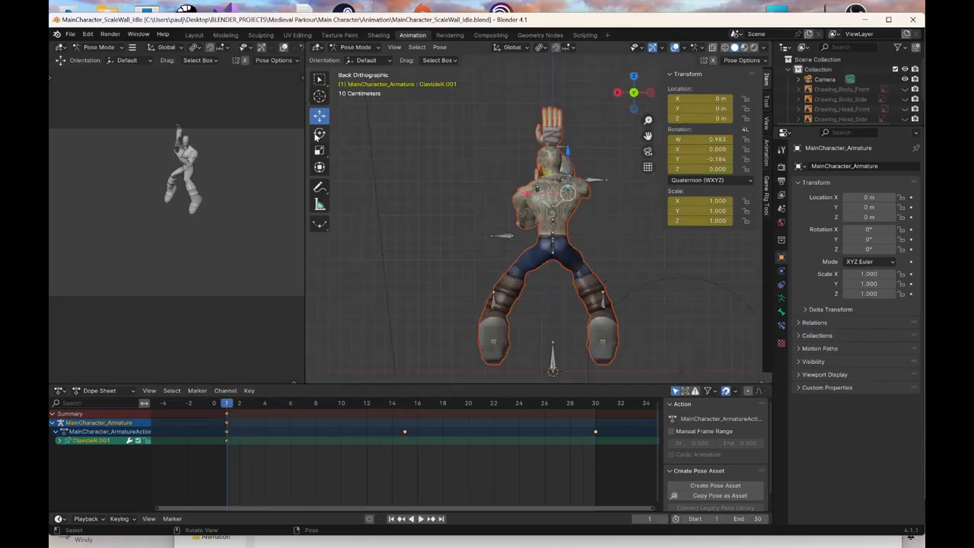
left_click(319, 133)
left_click_drag(597, 178, 600, 163)
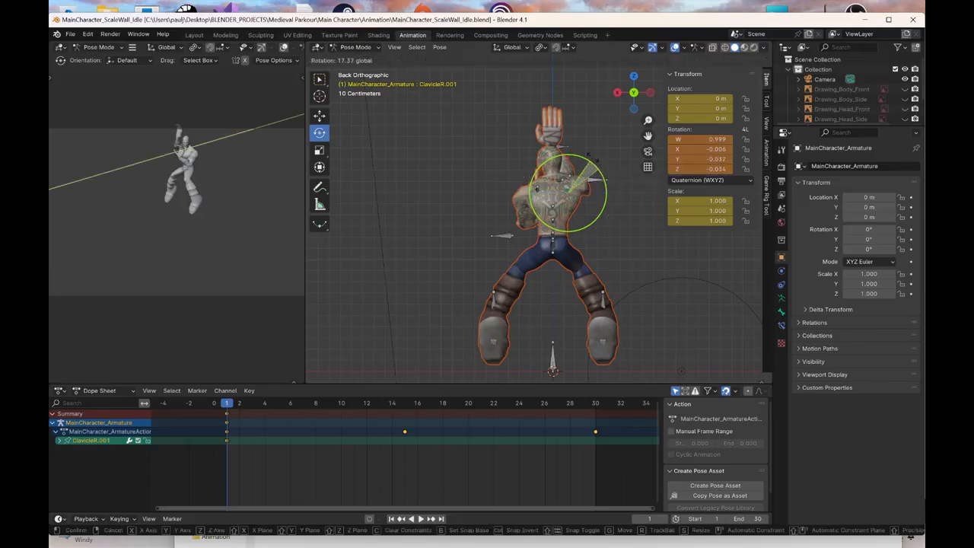
left_click(595, 162)
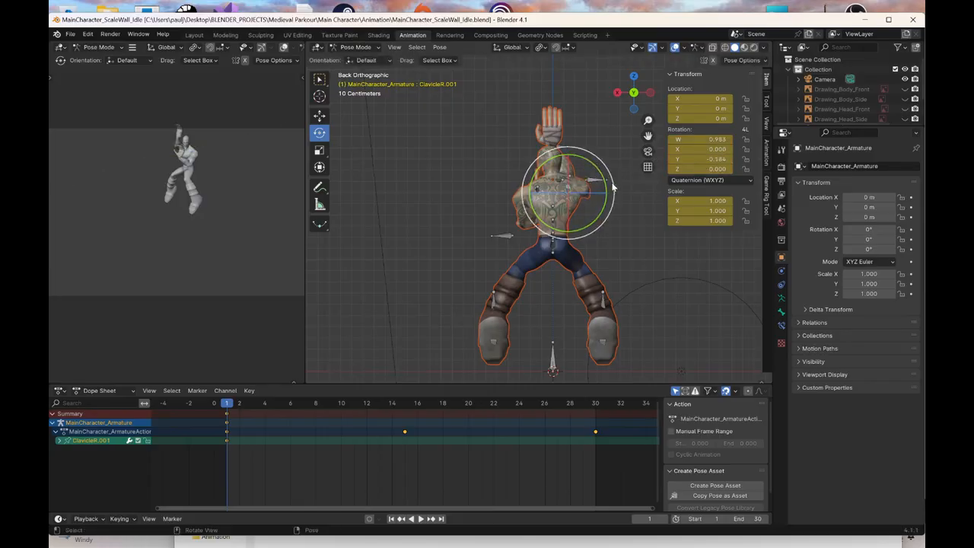
left_click_drag(616, 187, 609, 166)
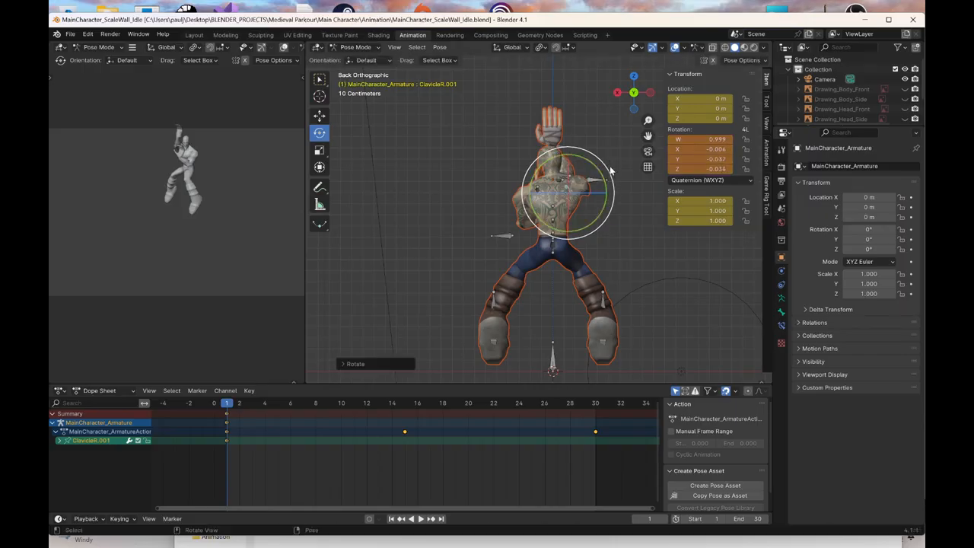
right_click(609, 166)
left_click(610, 166)
Play the animation and scrub back to frame 7 to review the arm motion
key("space")
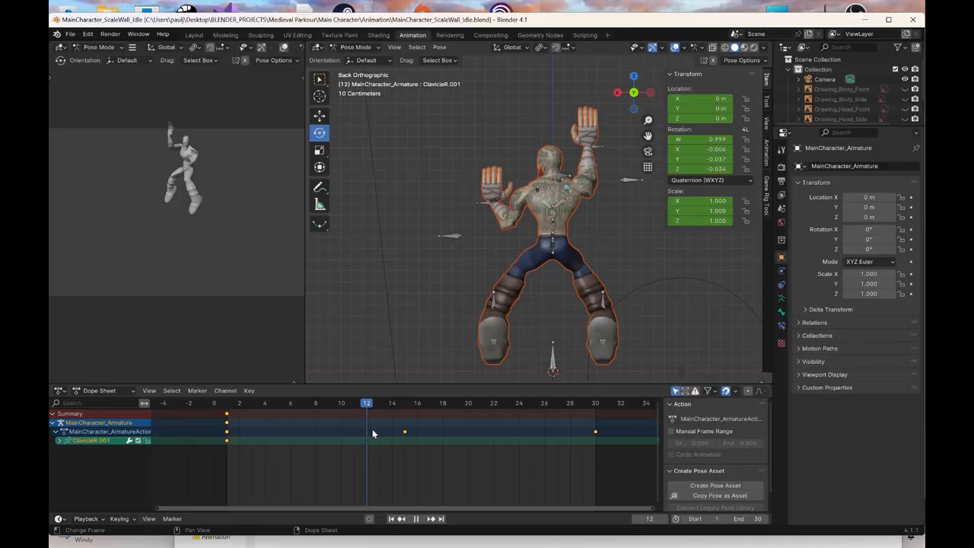
left_click_drag(372, 434, 303, 433)
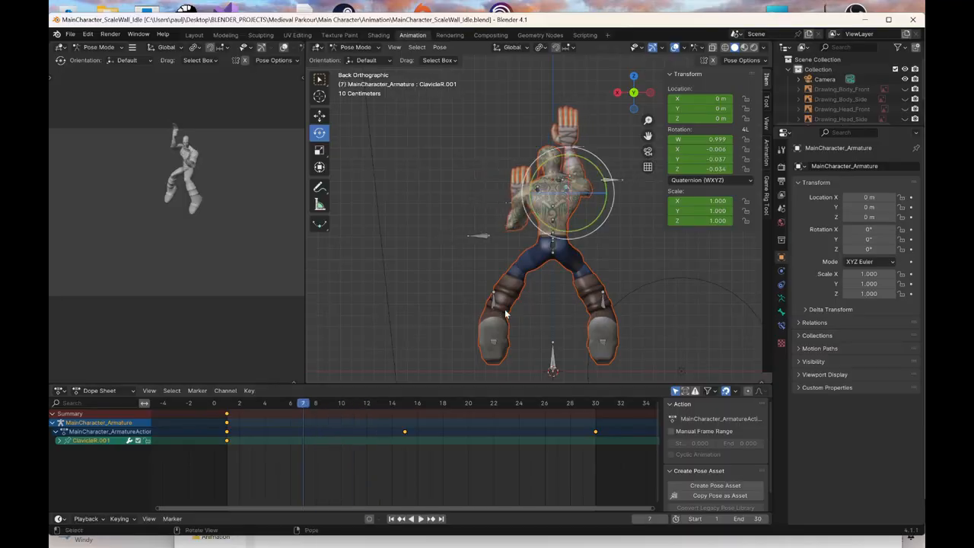
At frame 1, raise the left ankle control slightly along the Z axis and insert a keyframe
left_click(496, 301)
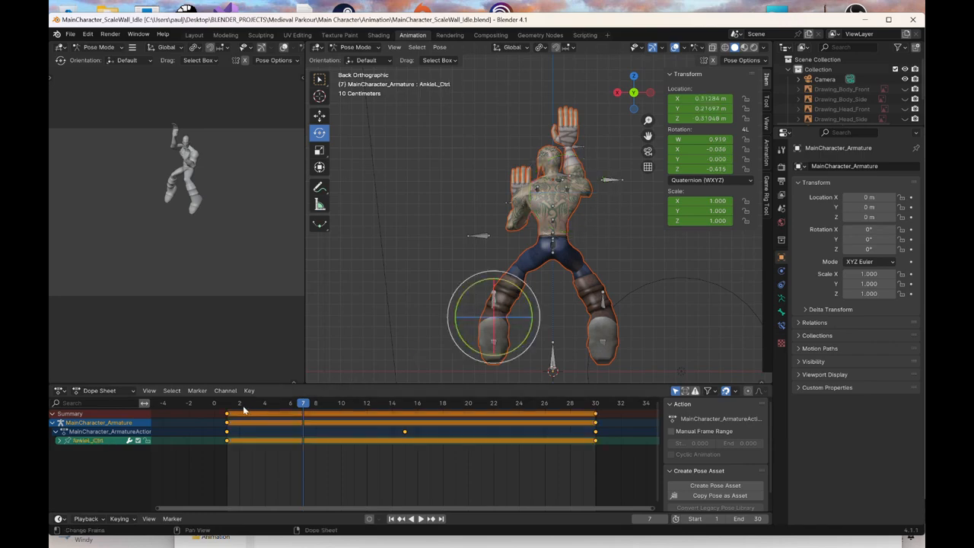
left_click_drag(227, 407, 357, 414)
left_click(224, 410)
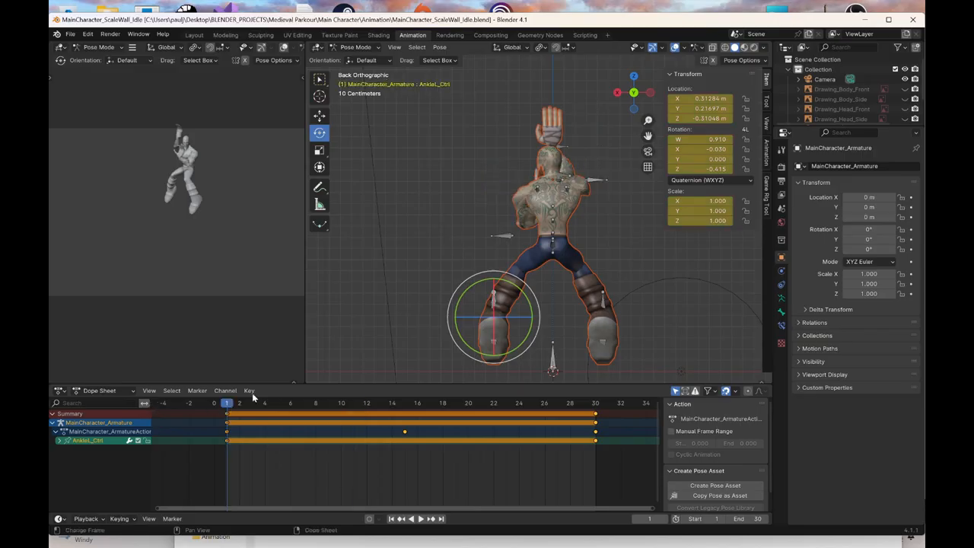
left_click(319, 116)
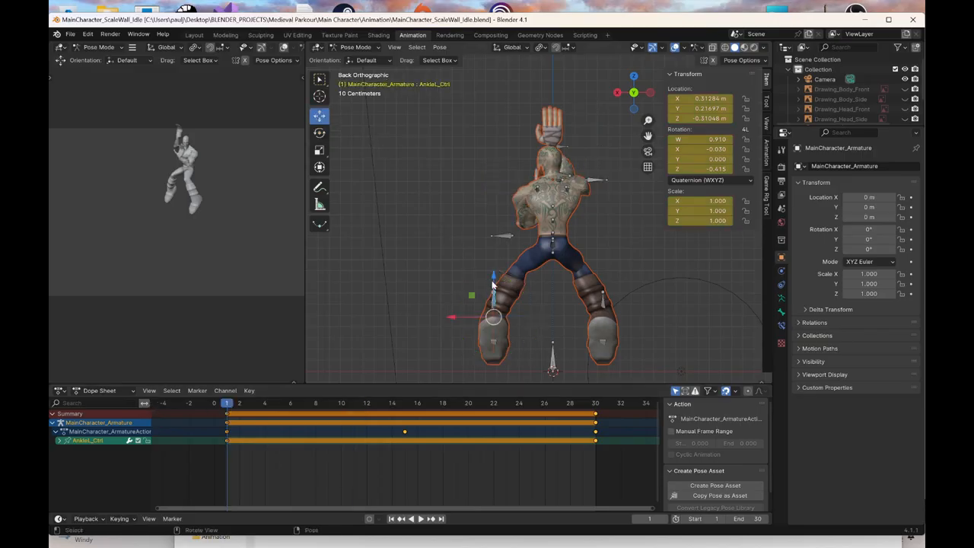
left_click_drag(493, 283, 489, 268)
right_click(489, 269)
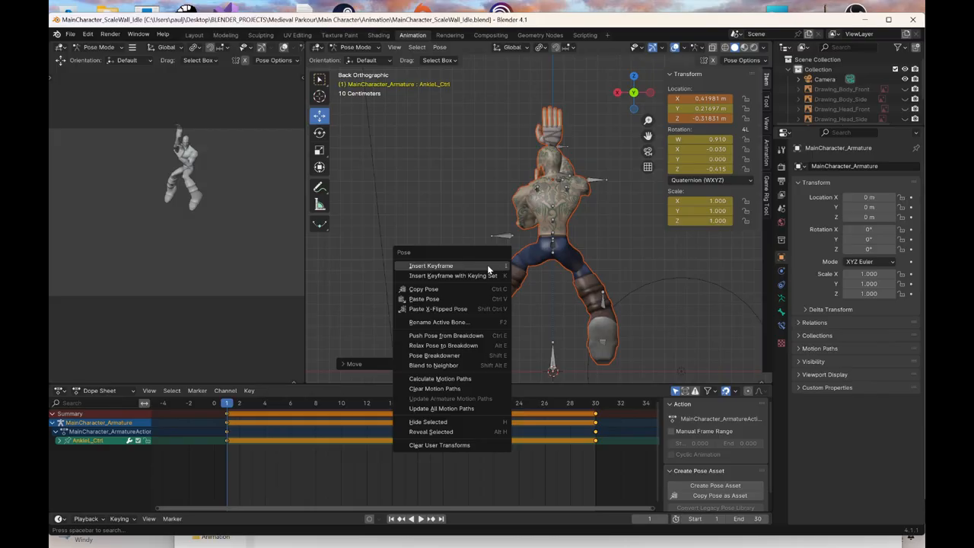
left_click(488, 267)
Lower the right ankle control slightly along the Z axis and keyframe it at frame 1
left_click(604, 303)
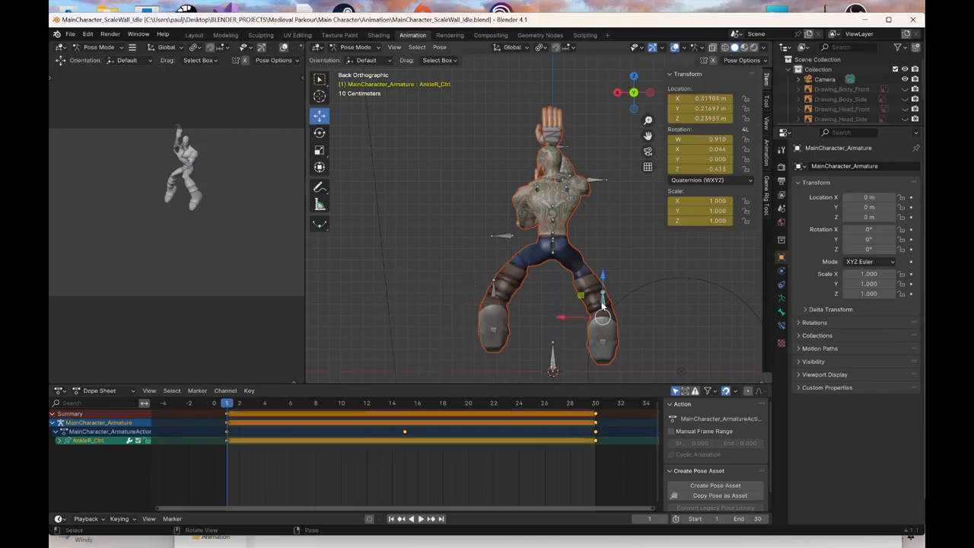
left_click_drag(603, 277, 603, 289)
right_click(603, 289)
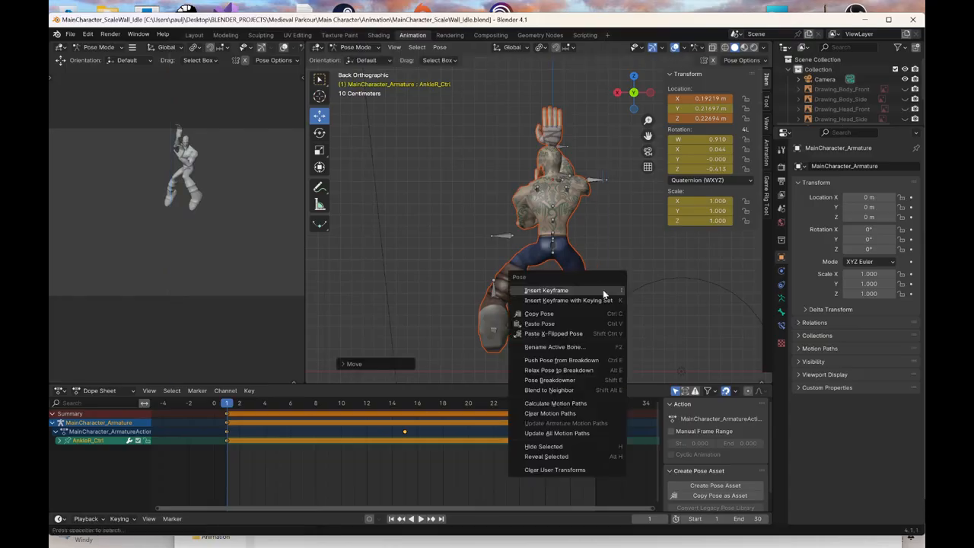
left_click(603, 290)
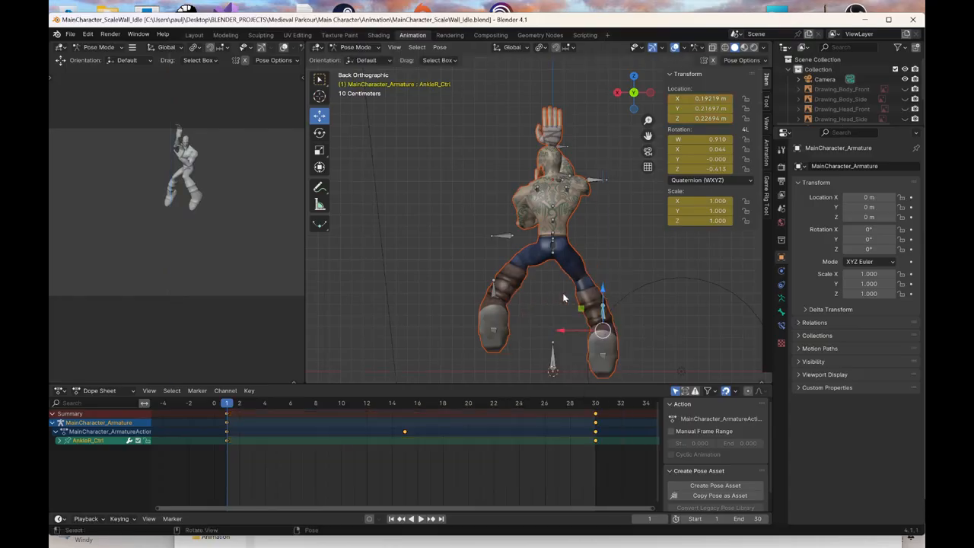
Shift the left ankle control slightly inward along the X axis and keyframe it at frame 1
left_click(495, 297)
left_click_drag(450, 309, 455, 305)
right_click(455, 304)
left_click(455, 304)
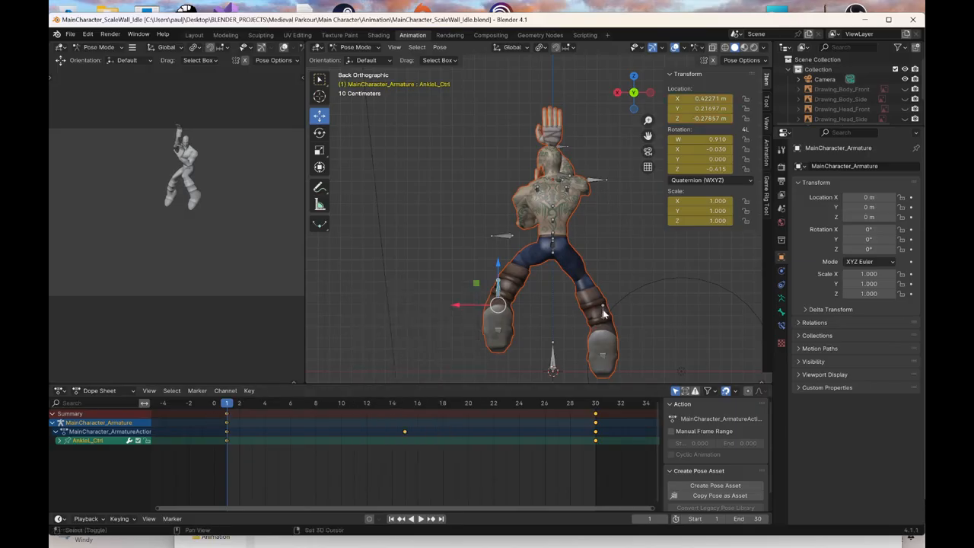
Copy the frame 1 keyframes of both ankle controls and paste them at frame 30
left_click(601, 356, "shift")
left_click(595, 404)
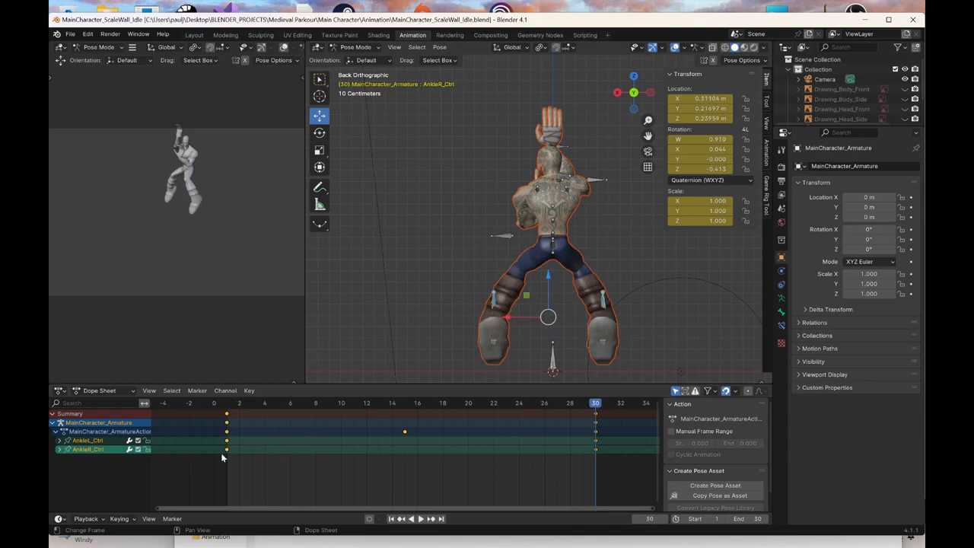
left_click_drag(207, 465, 239, 447)
left_click_drag(243, 412, 243, 410)
key("ctrl+c")
key("ctrl+v")
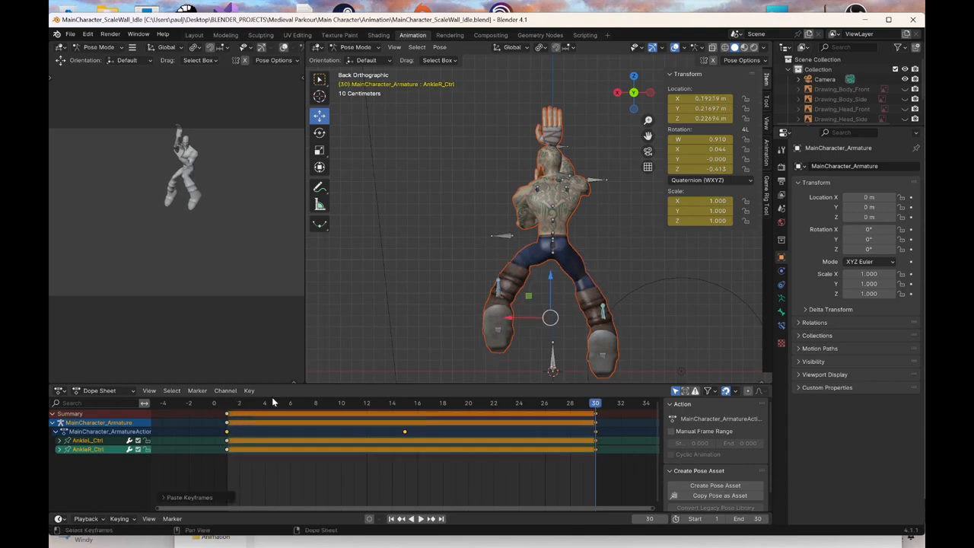
At frame 15, move the left ankle control inward along the X axis to beneath the hips and keyframe it
left_click(500, 290)
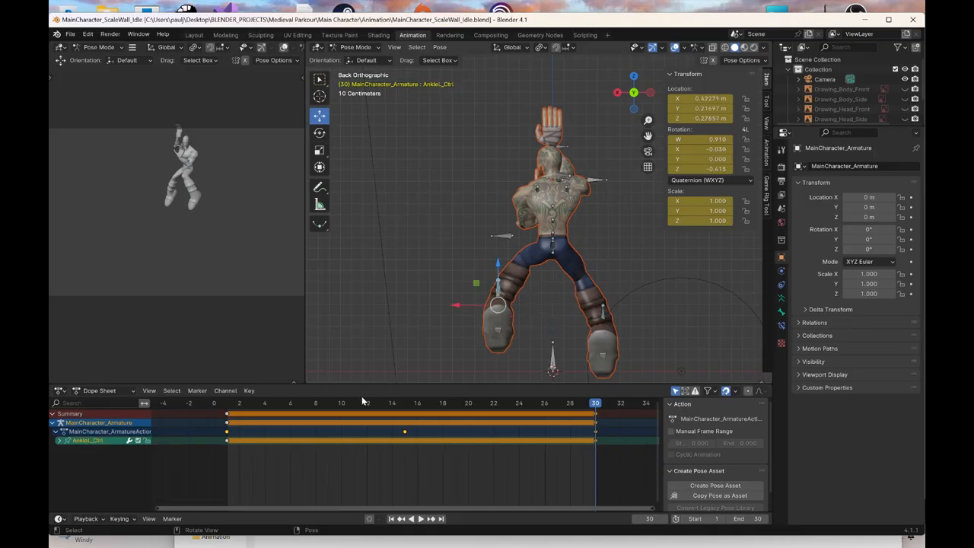
left_click(403, 405)
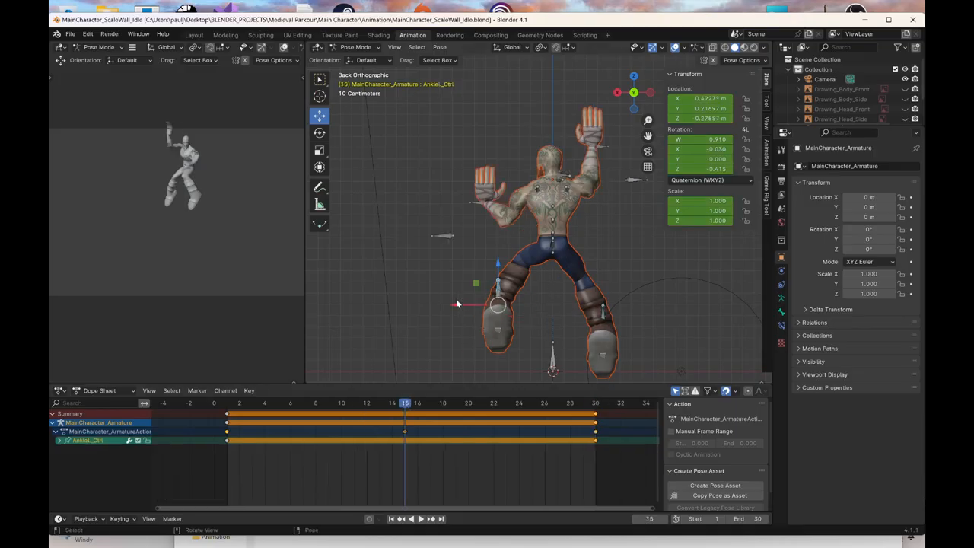
left_click_drag(454, 304, 503, 309)
right_click(503, 309)
left_click(503, 308)
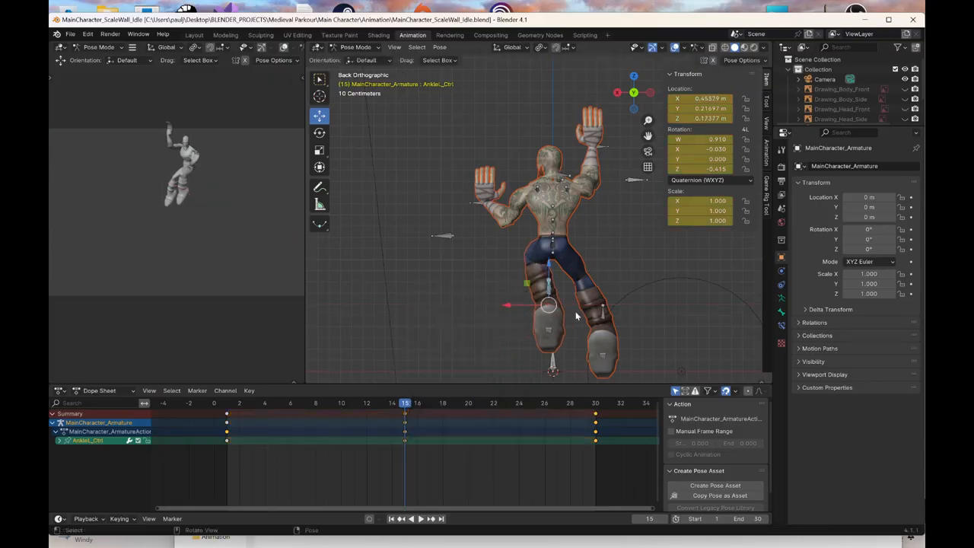
left_click(602, 316)
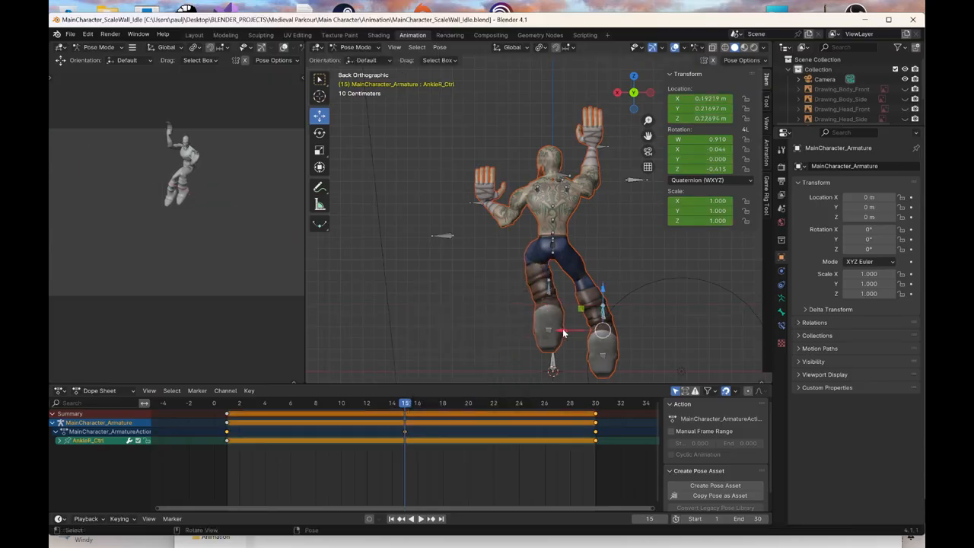
left_click_drag(563, 333, 521, 331)
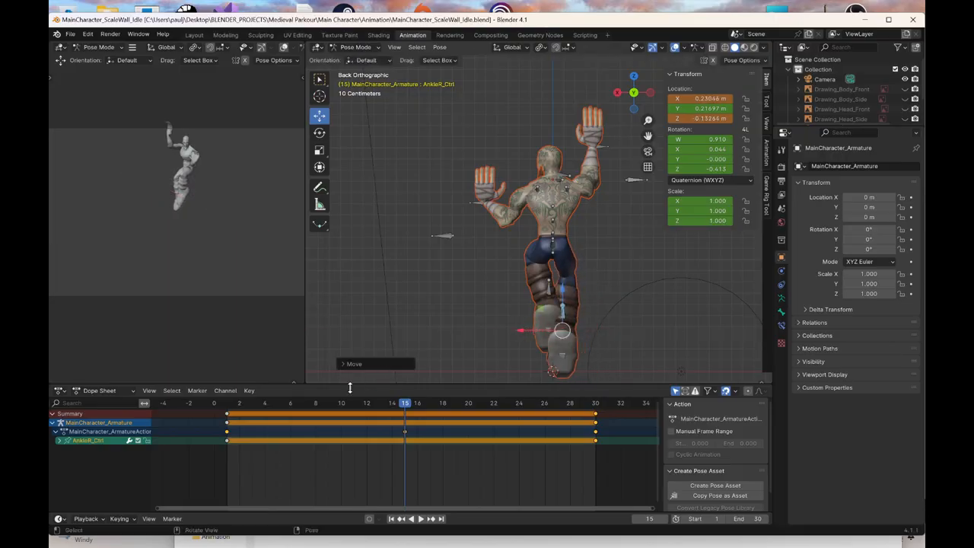
left_click(226, 406)
scroll(489, 269, "down", 1)
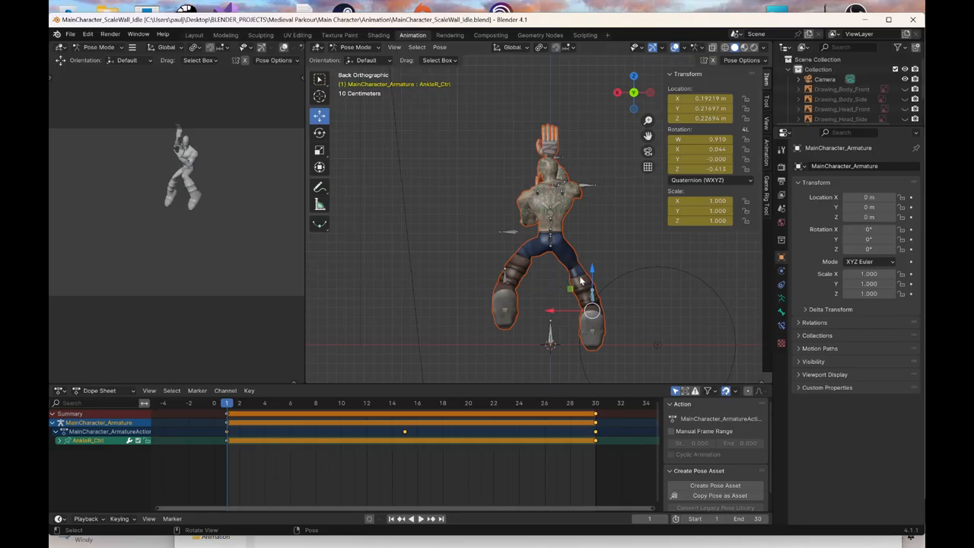
left_click_drag(592, 265, 593, 273)
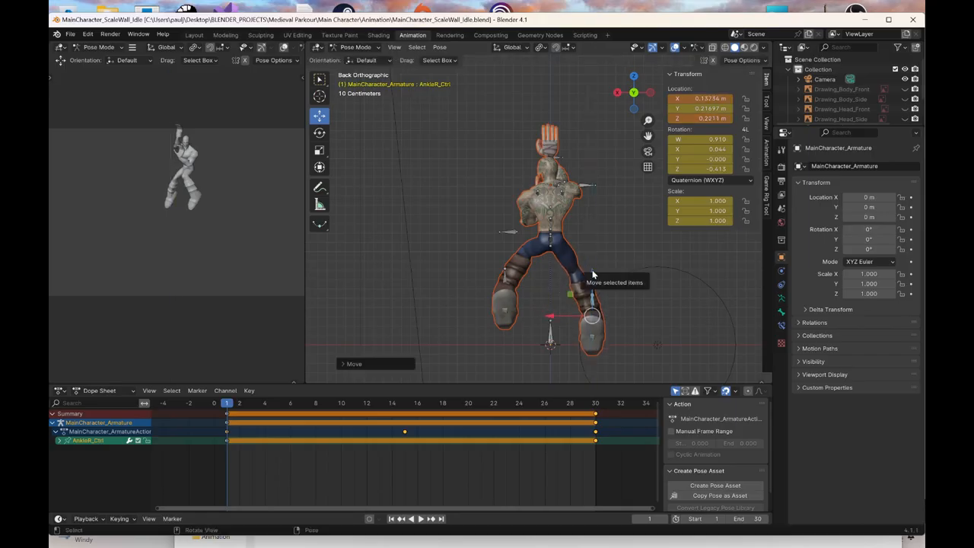
At frame 15, move the right ankle control inward along the X axis to beneath the hips and keyframe it
left_click(406, 407)
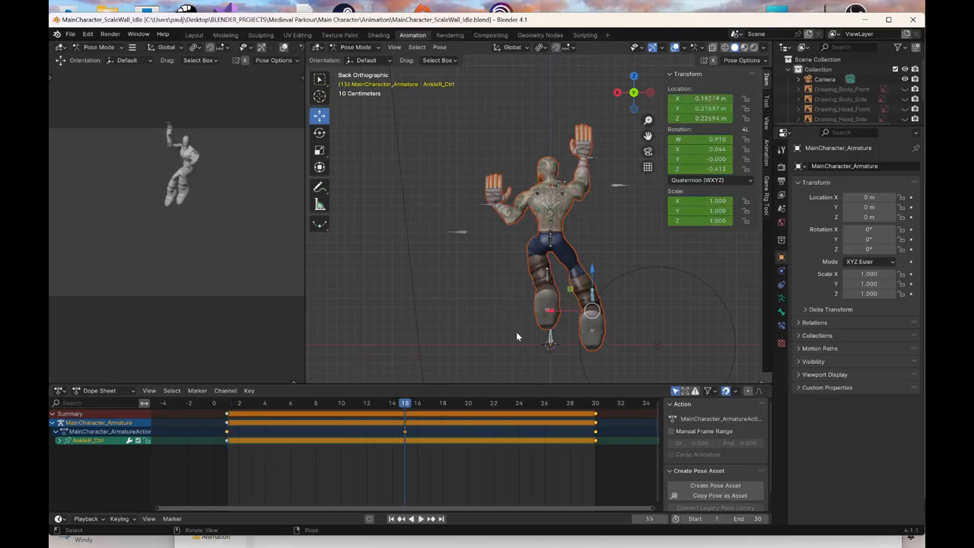
left_click_drag(555, 314, 516, 309)
right_click(516, 309)
left_click(515, 312)
mouse_move(602, 305)
middle_mouse_down()
mouse_move(493, 316)
mouse_move(602, 311)
mouse_move(600, 289)
middle_mouse_up()
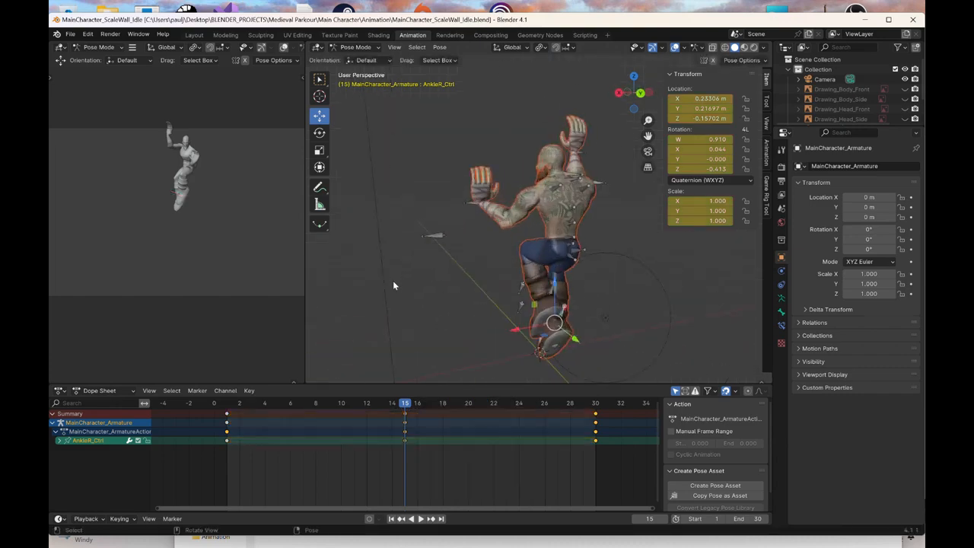
left_click_drag(228, 403, 404, 419)
At frame 15, raise the left ankle control slightly in the side view and keyframe it
left_click(554, 289)
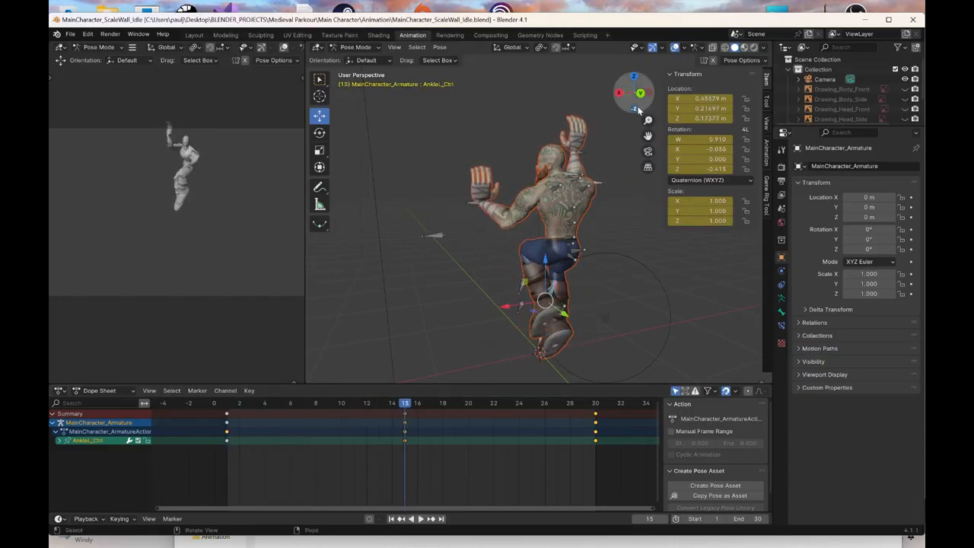
left_click(621, 92)
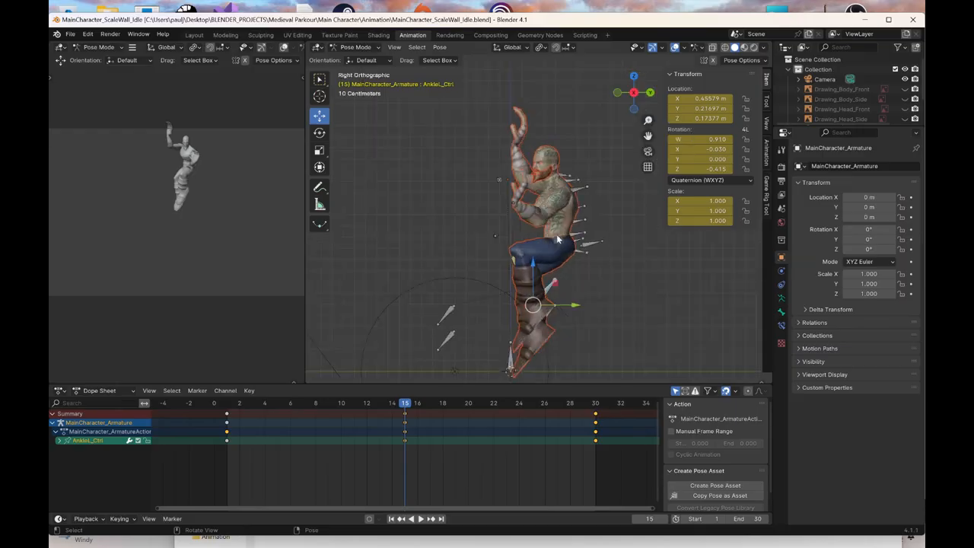
left_click_drag(533, 307, 531, 293)
right_click(531, 292)
middle_click_drag(599, 292, 487, 286)
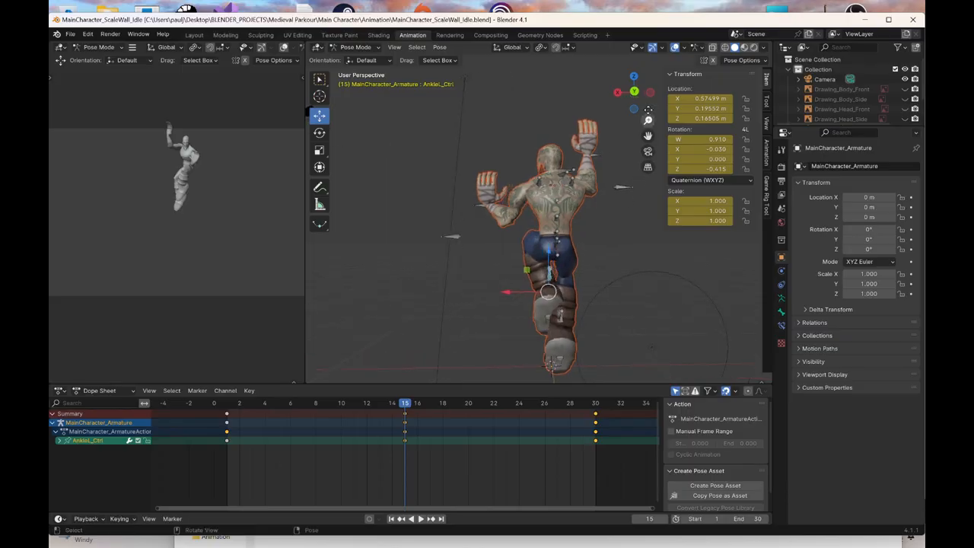
At frame 15, shift the left ankle control slightly outward along the X axis, clear of the right leg, and keyframe it
left_click(636, 91)
left_click_drag(507, 292, 489, 285)
right_click(489, 285)
left_click(490, 284)
left_click_drag(229, 403, 404, 428)
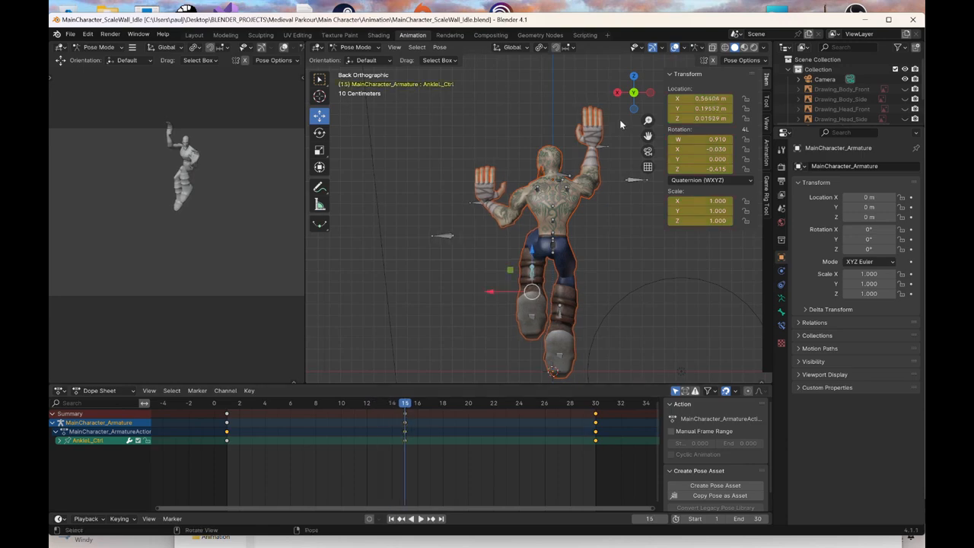
At frame 22, pull the left ankle control away from the wall along the Y axis and keyframe it
left_click(634, 76)
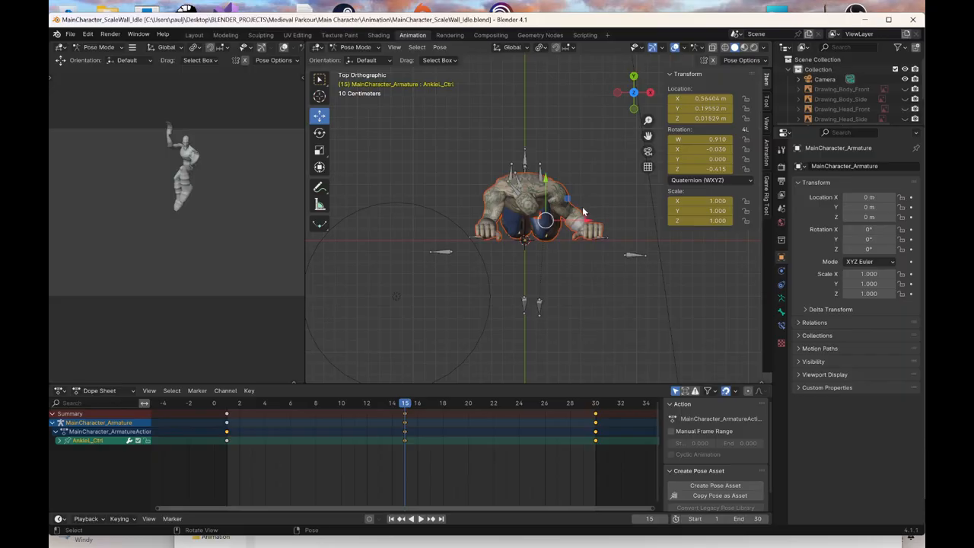
middle_click_drag(582, 206, 617, 144)
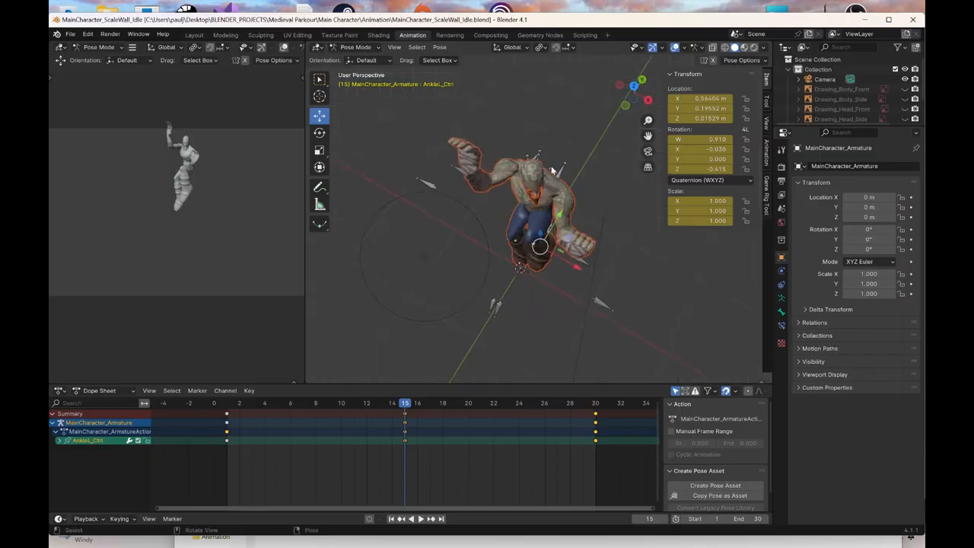
left_click(648, 101)
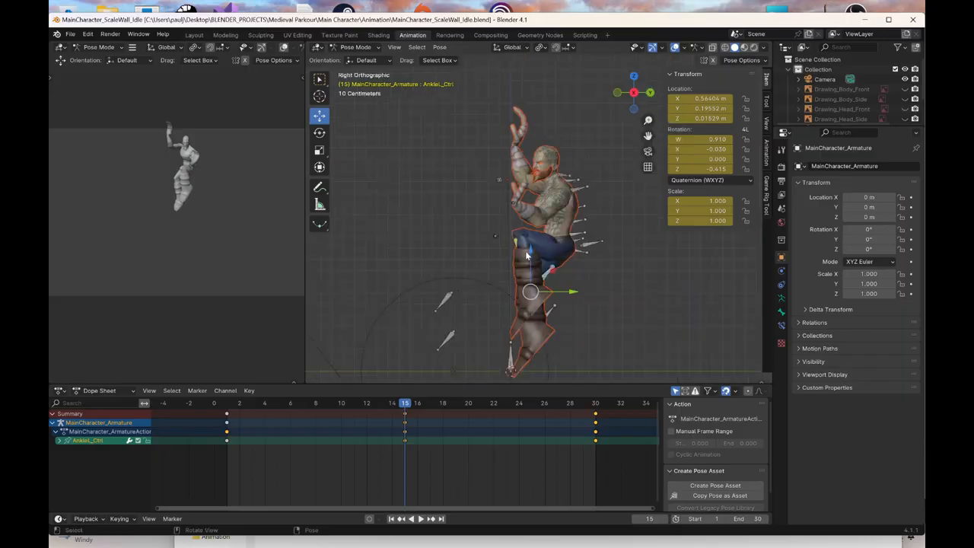
left_click(227, 406)
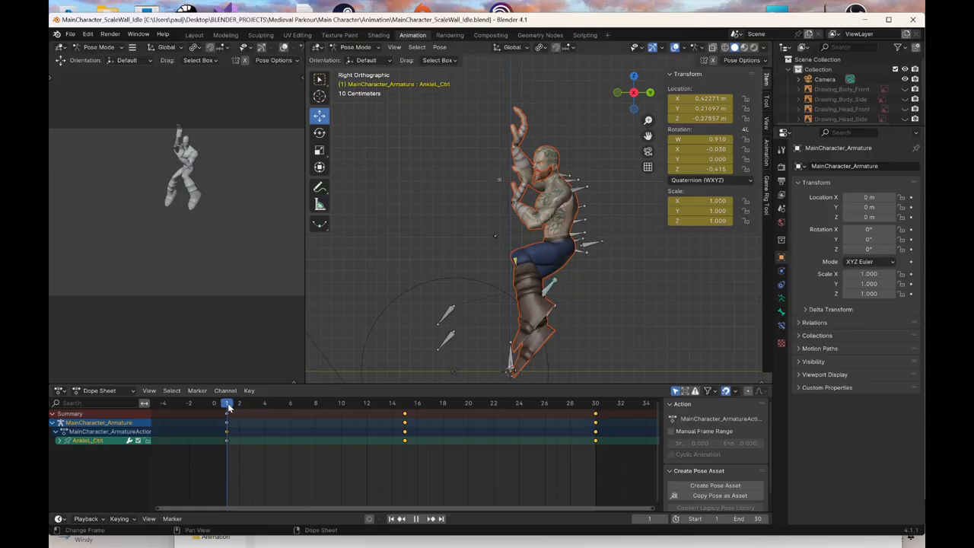
left_click(649, 92)
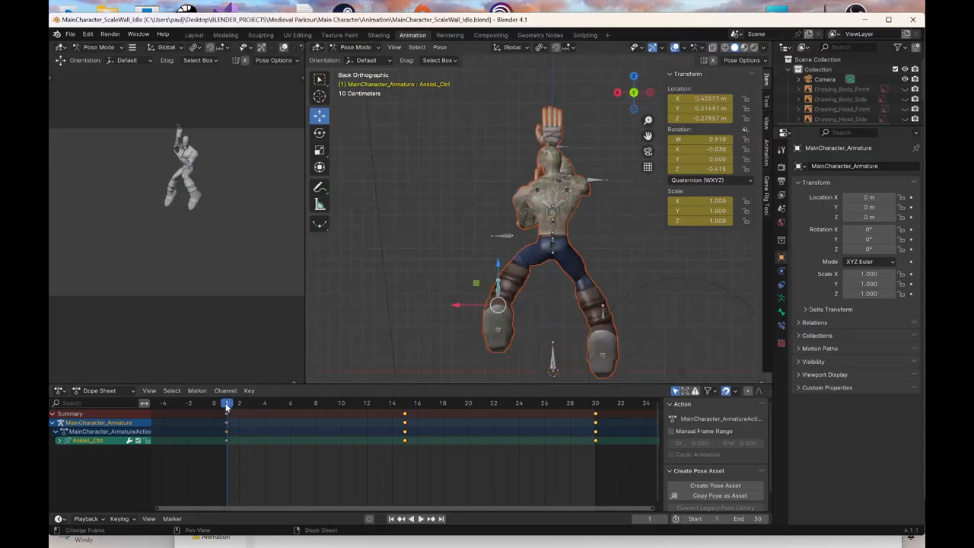
left_click_drag(226, 407, 491, 428)
left_click(618, 92)
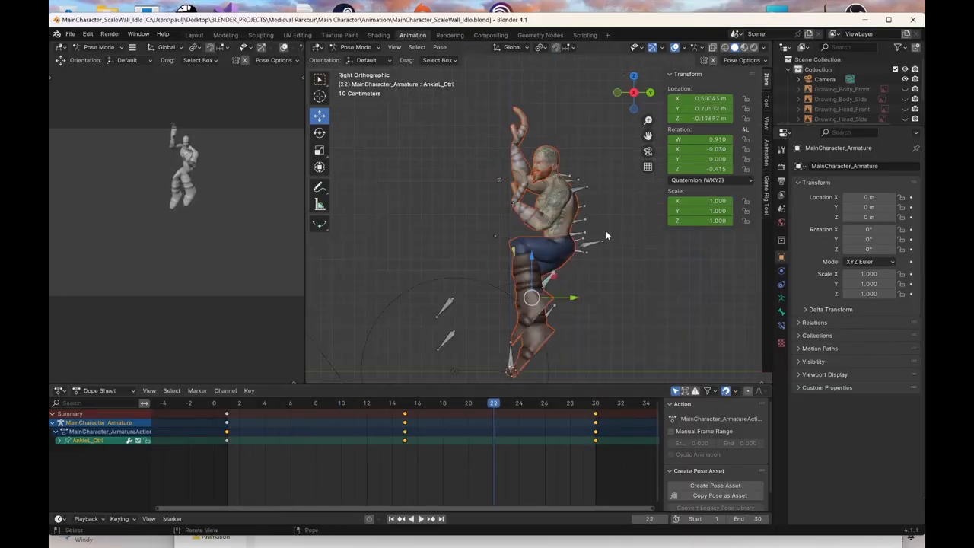
left_click_drag(572, 298, 586, 297)
right_click(586, 297)
left_click(586, 297)
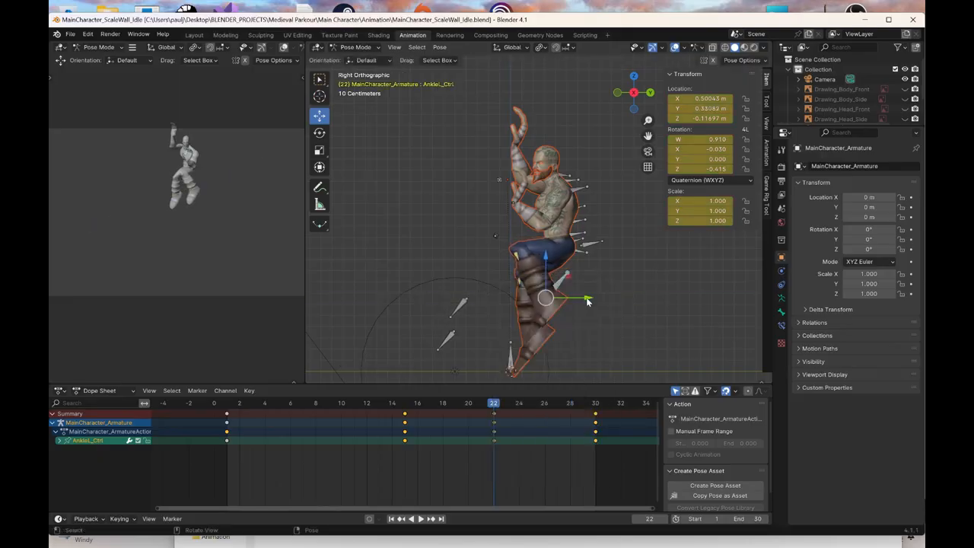
At frame 8, pull the right ankle control away from the wall along the Y axis and keyframe it
middle_click_drag(587, 307, 565, 346)
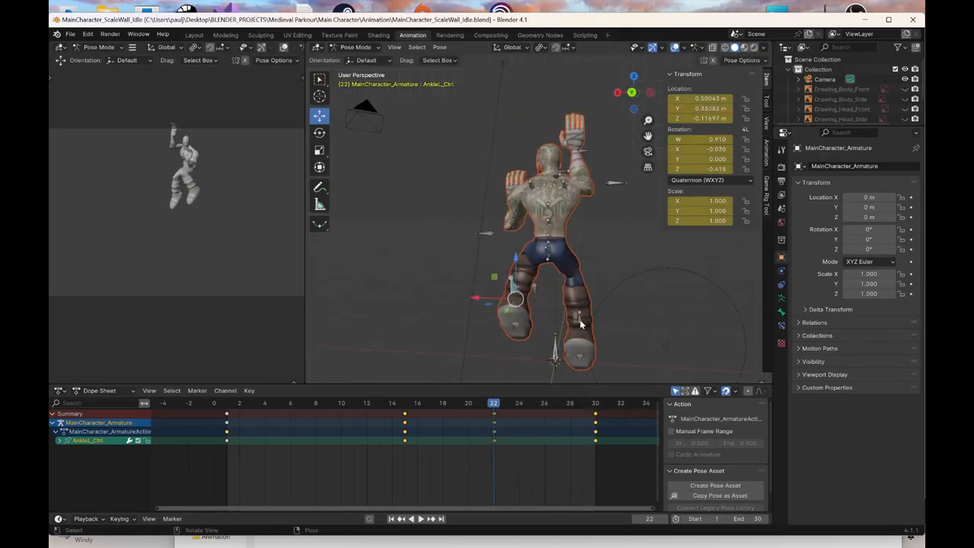
left_click(580, 325)
left_click(225, 407)
key("space")
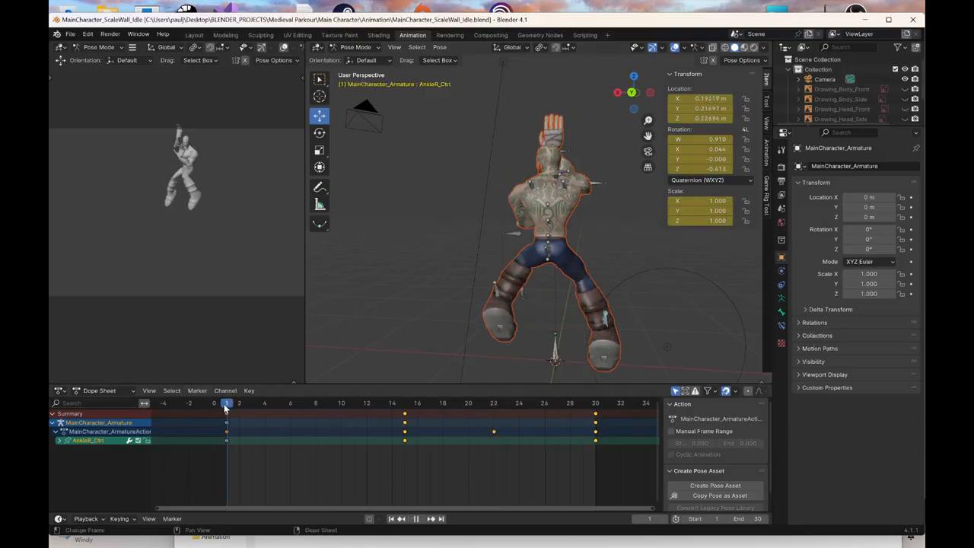
key("space")
left_click(631, 92)
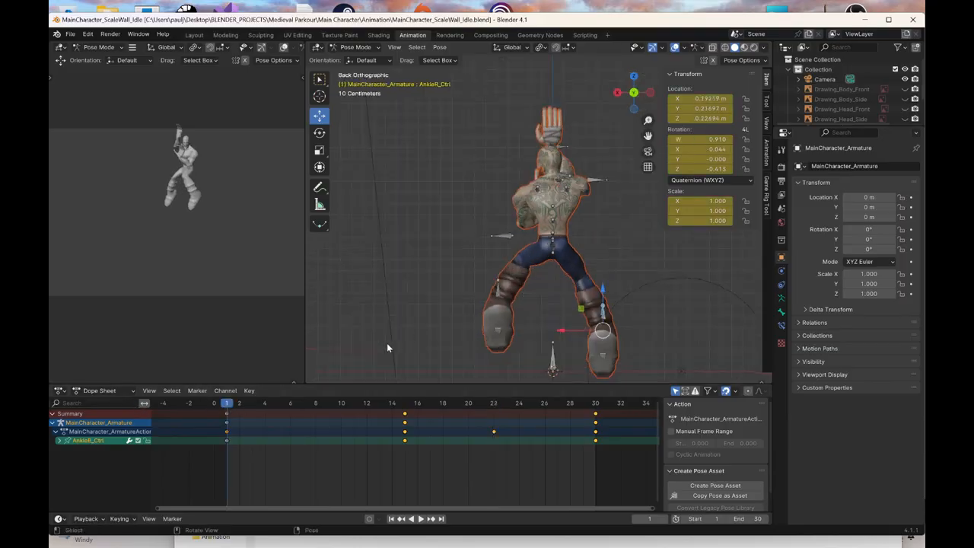
left_click_drag(223, 409, 315, 405)
left_click(651, 93)
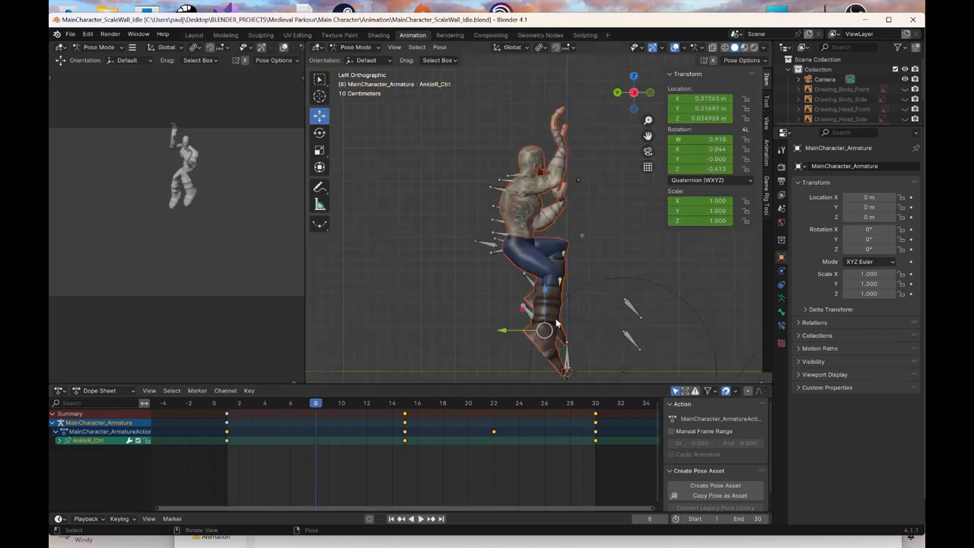
left_click_drag(509, 335, 490, 321)
right_click(489, 321)
left_click(490, 321)
At frame 8, pull the left wrist control slightly away from the wall along the Y axis and keyframe it
middle_click_drag(490, 321, 510, 204)
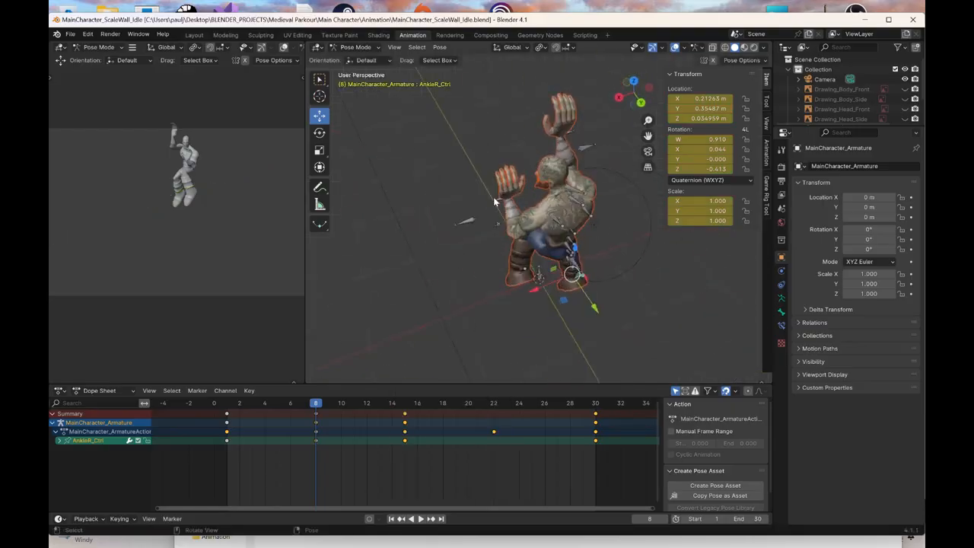
left_click(495, 202)
scroll(229, 403, "up", 1)
left_click_drag(227, 402, 309, 413)
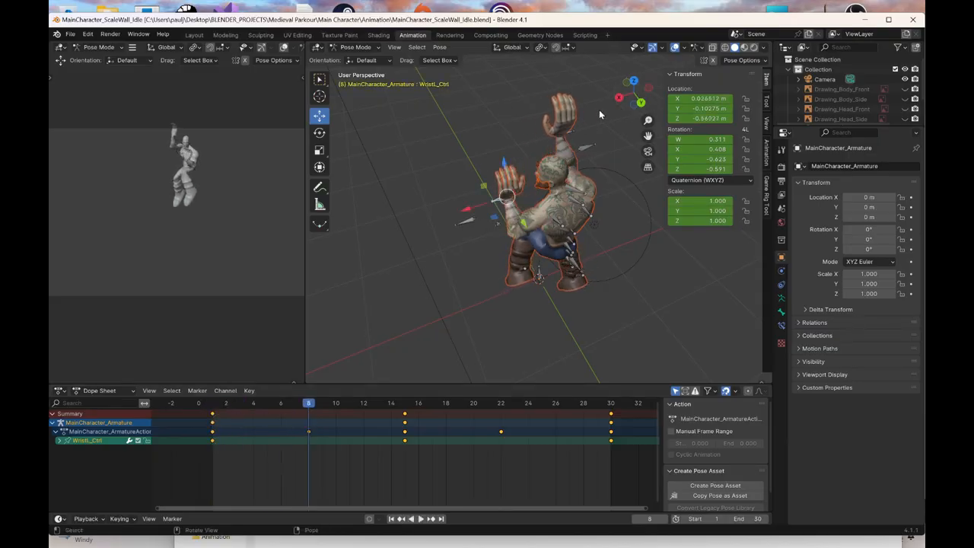
left_click(622, 97)
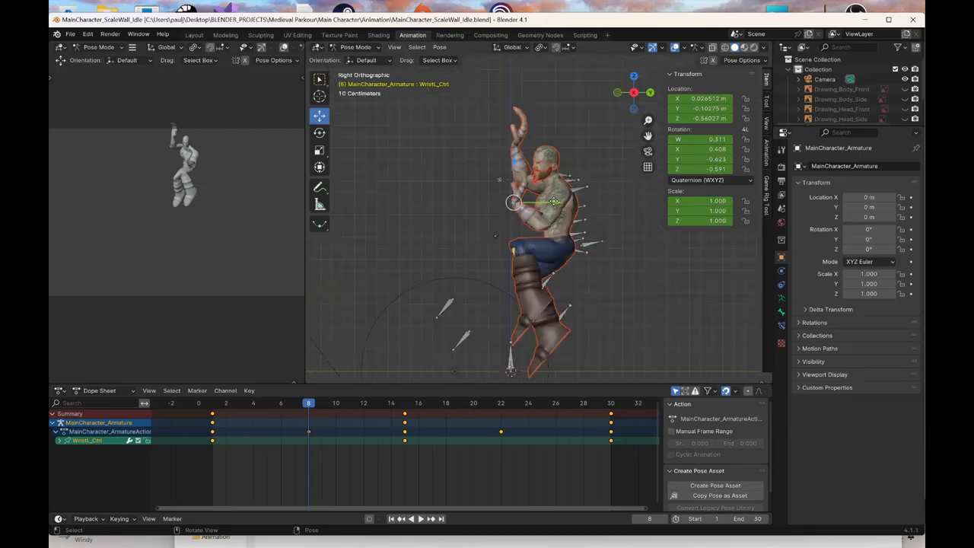
left_click_drag(554, 201, 563, 200)
right_click(564, 200)
left_click(563, 200)
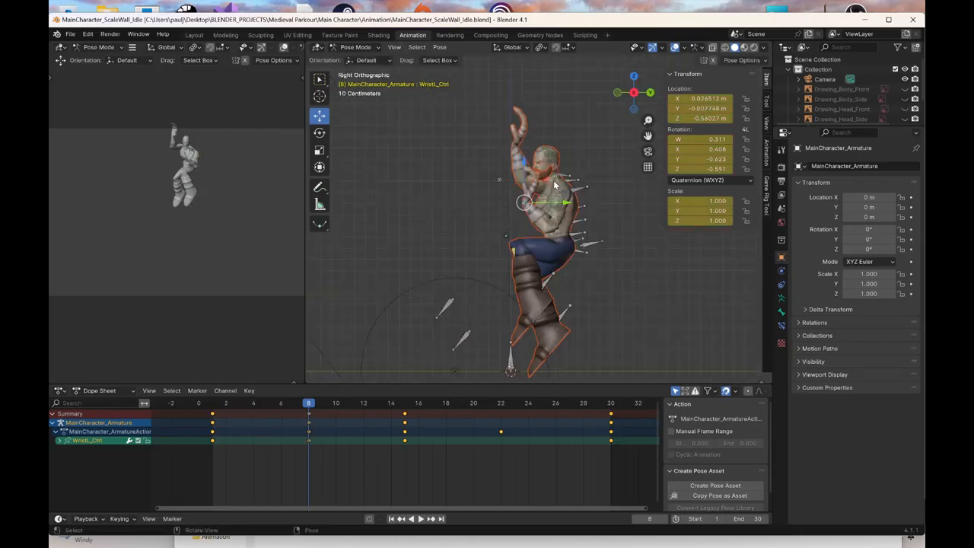
At frame 22, pull the right wrist control away from the wall along the Y axis, keyframe it, and play back the loop
mouse_move(578, 165)
middle_mouse_down()
mouse_move(501, 180)
mouse_move(582, 161)
middle_mouse_up()
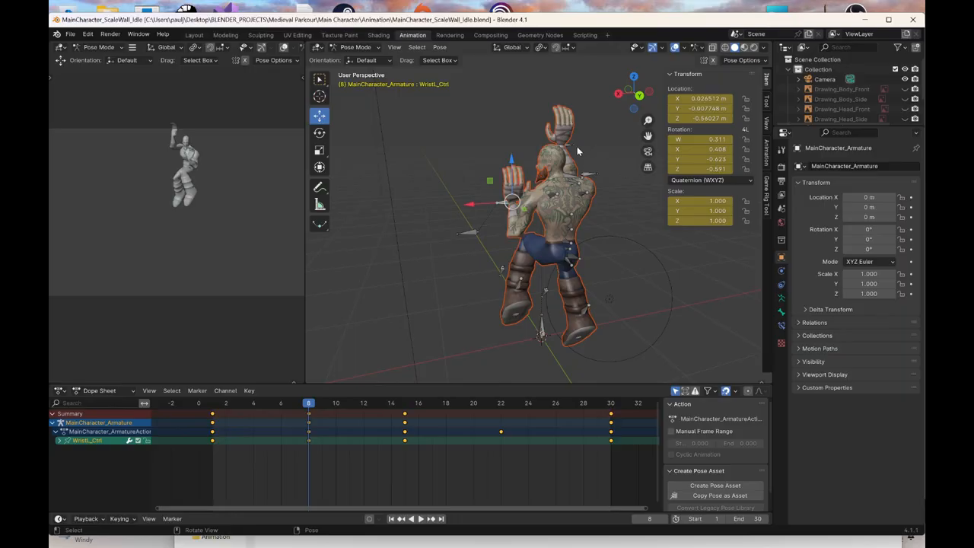
left_click(576, 146)
left_click(618, 94)
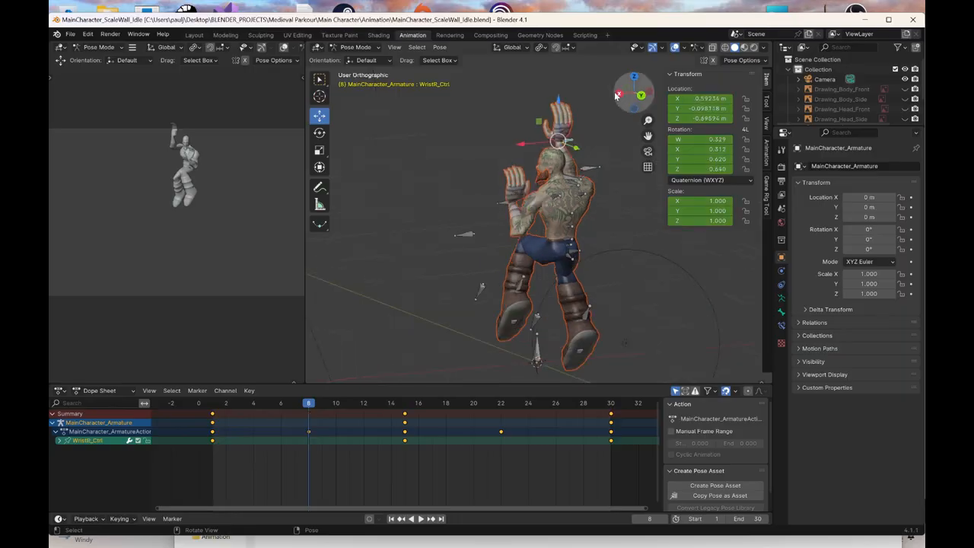
left_click(502, 405)
left_click_drag(549, 147, 569, 147)
key("k")
left_click(569, 149)
scroll(570, 186, "down", 2)
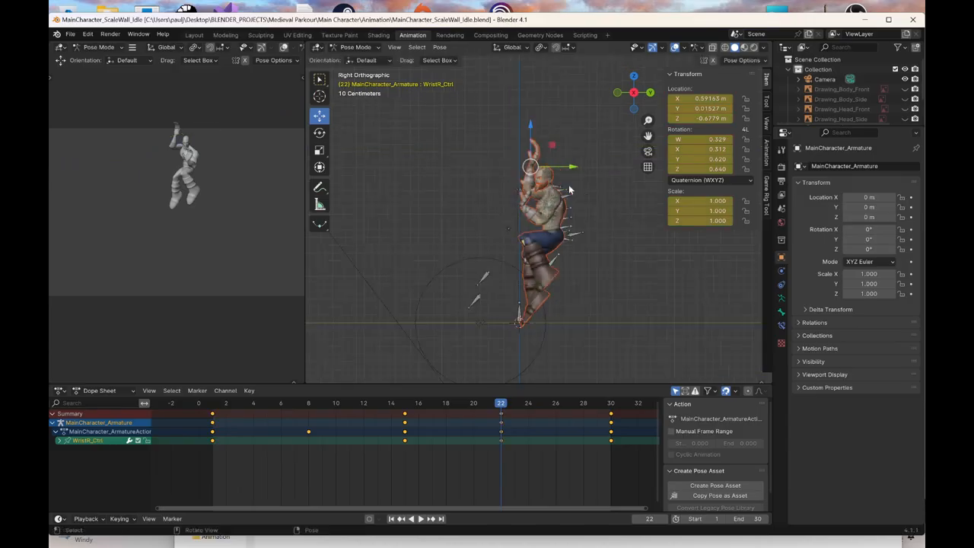
middle_click_drag(569, 189, 532, 293)
left_click(225, 406)
key("space")
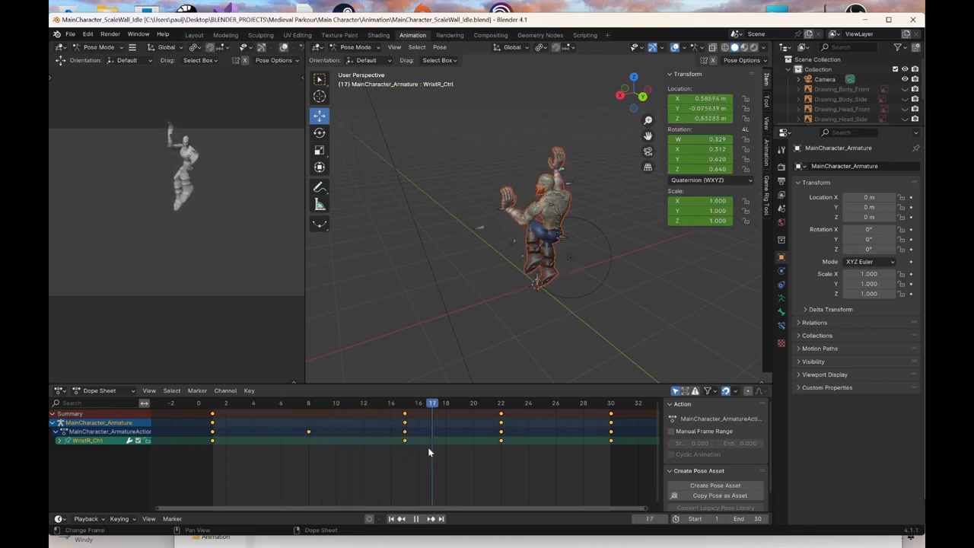
key("space")
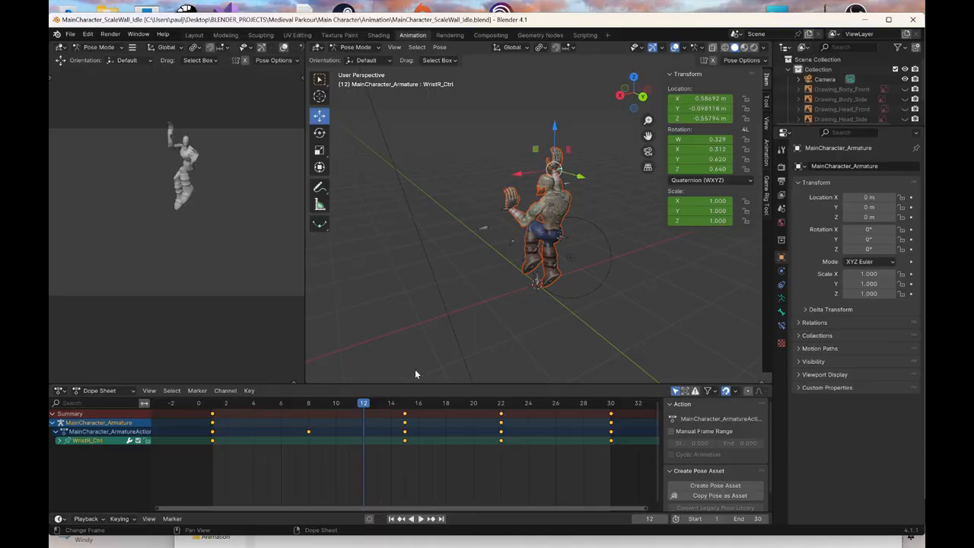
Shift the hip control toward the left leg along the X axis at frame 1 and keyframe it at frames 1 and 30
left_click(563, 238)
scroll(563, 238, "up", 2)
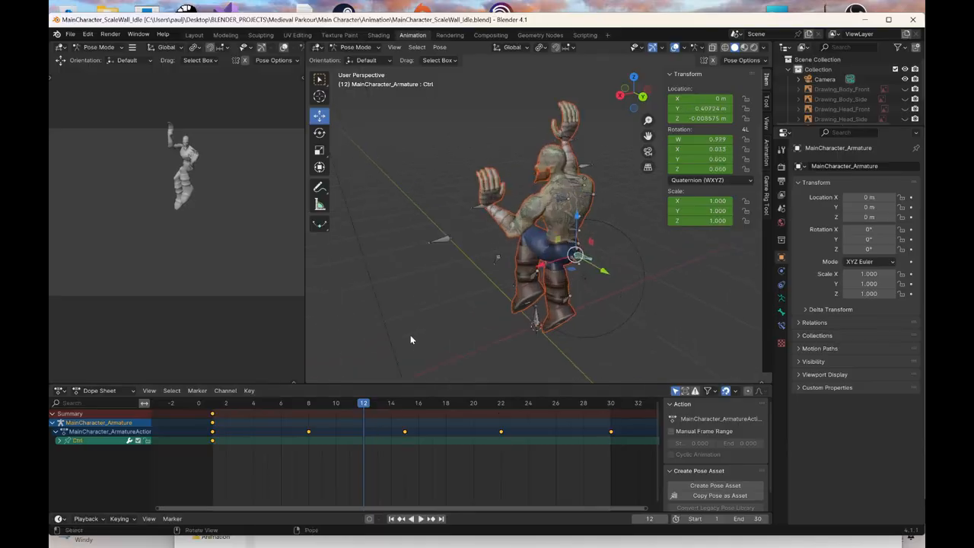
middle_click_drag(488, 282, 463, 254)
left_click(214, 404)
key("space")
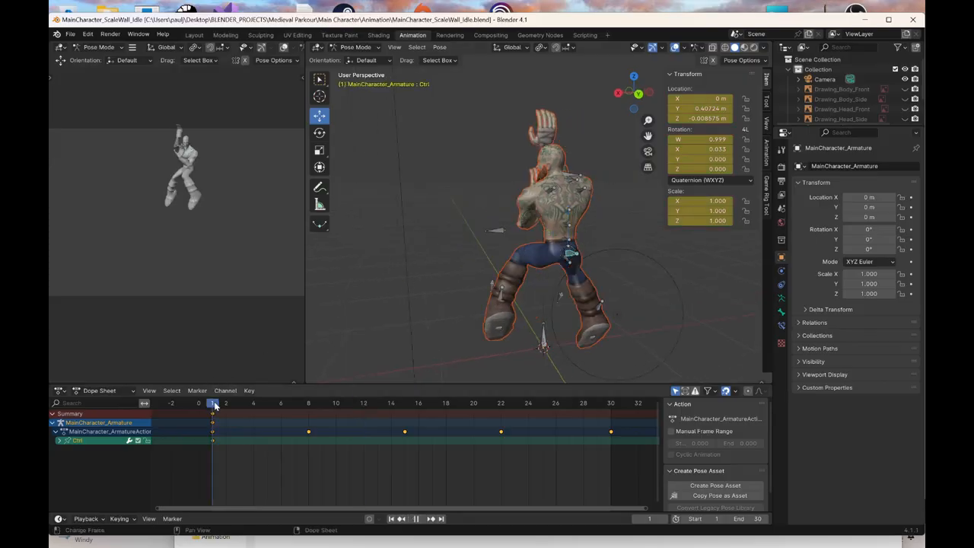
key("space")
middle_click_drag(473, 256, 469, 251)
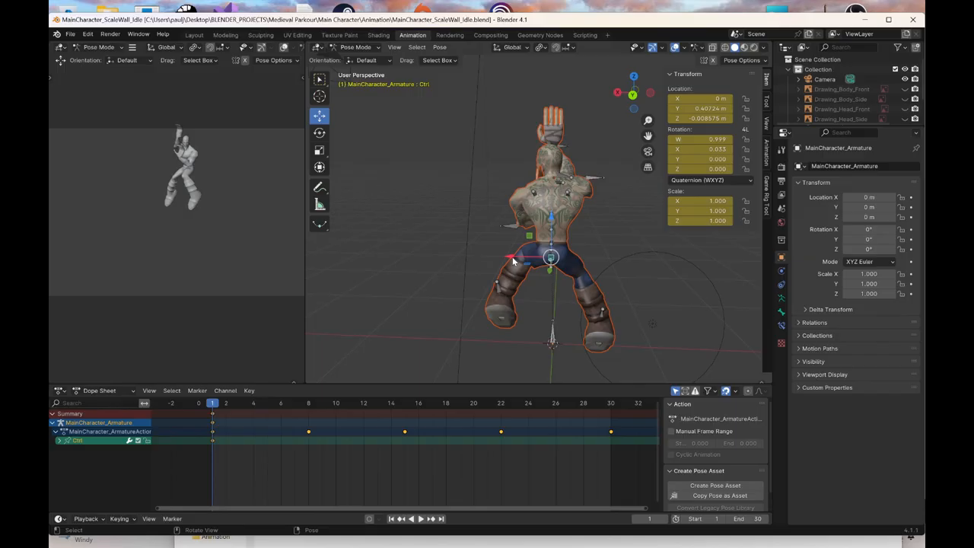
left_click_drag(514, 261, 502, 256)
right_click(480, 262)
left_click(480, 263)
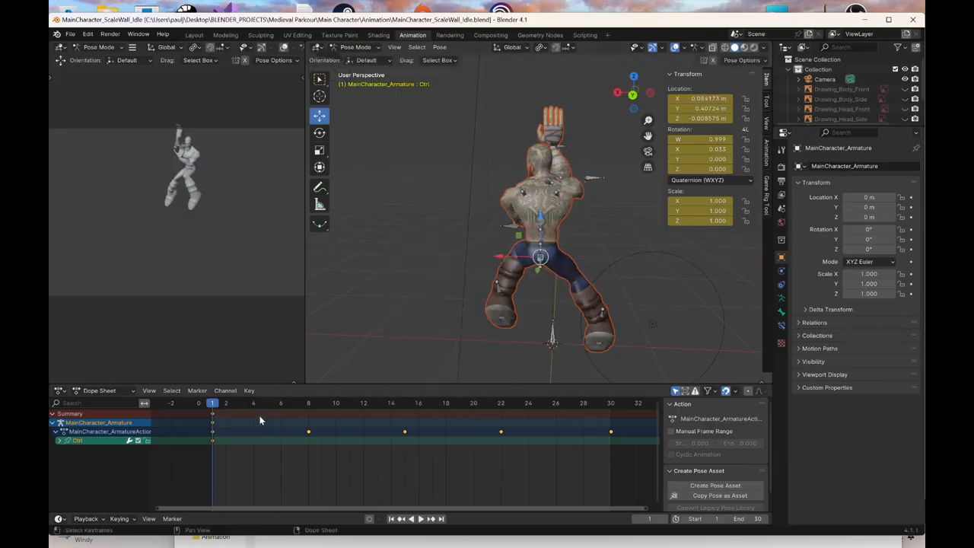
left_click(611, 403)
right_click(410, 260)
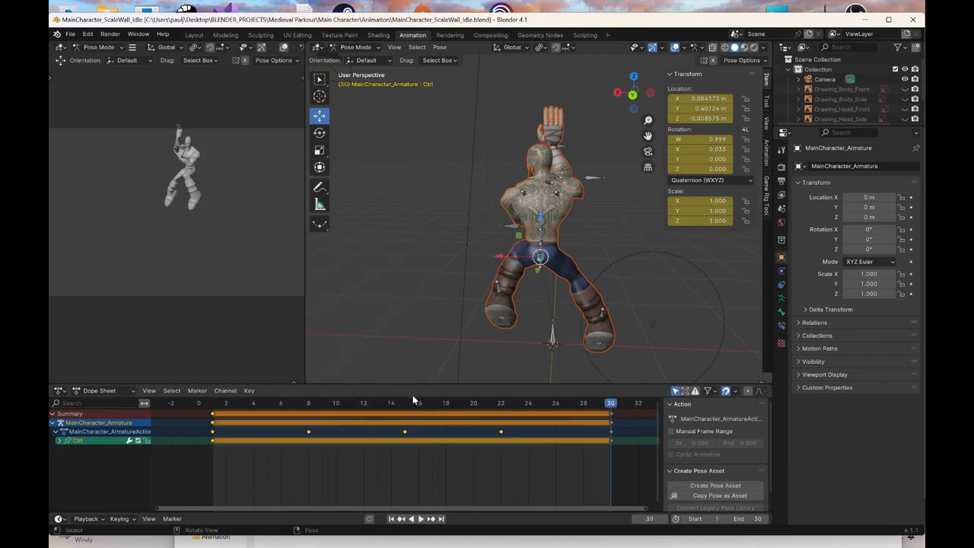
At frame 15, shift the hip control about 0.08 m toward the right leg along the X axis and keyframe it
left_click(405, 403)
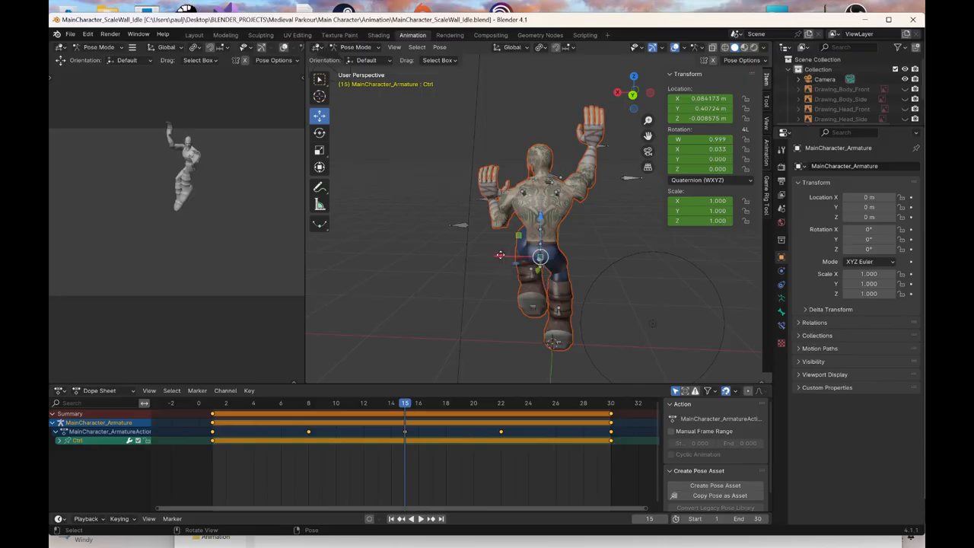
key("g")
key("x")
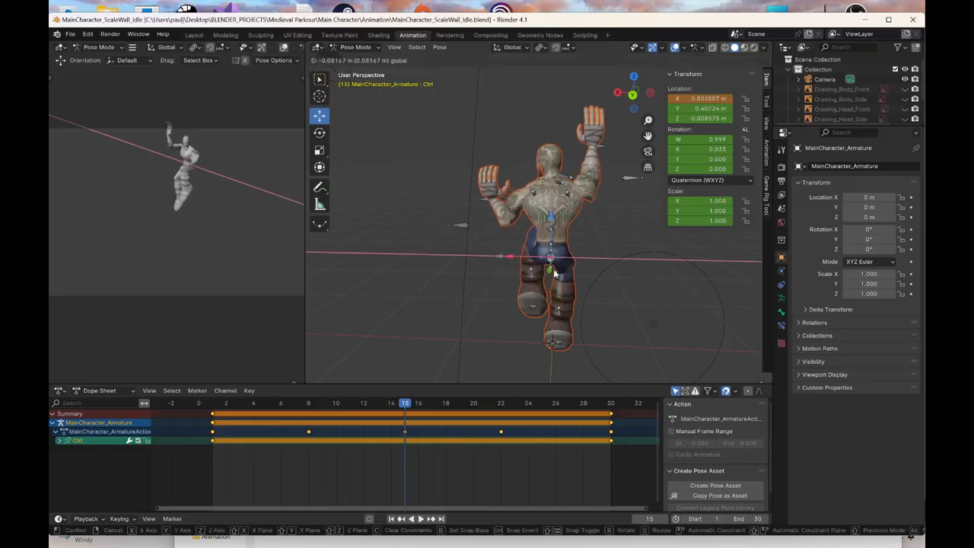
left_click(567, 277)
key("k")
left_click(567, 277)
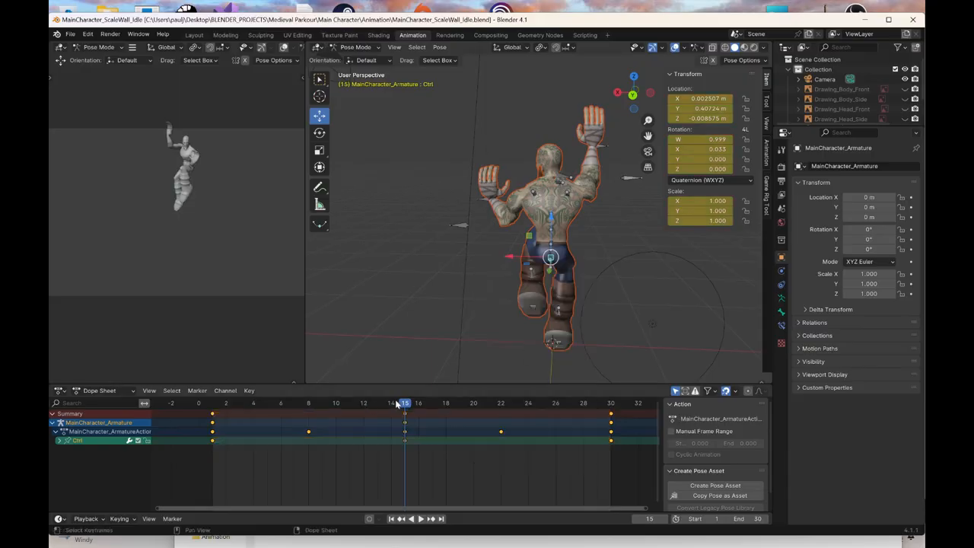
Play back the loop and scrub through it from behind and from the side to check the hip motion
key("space")
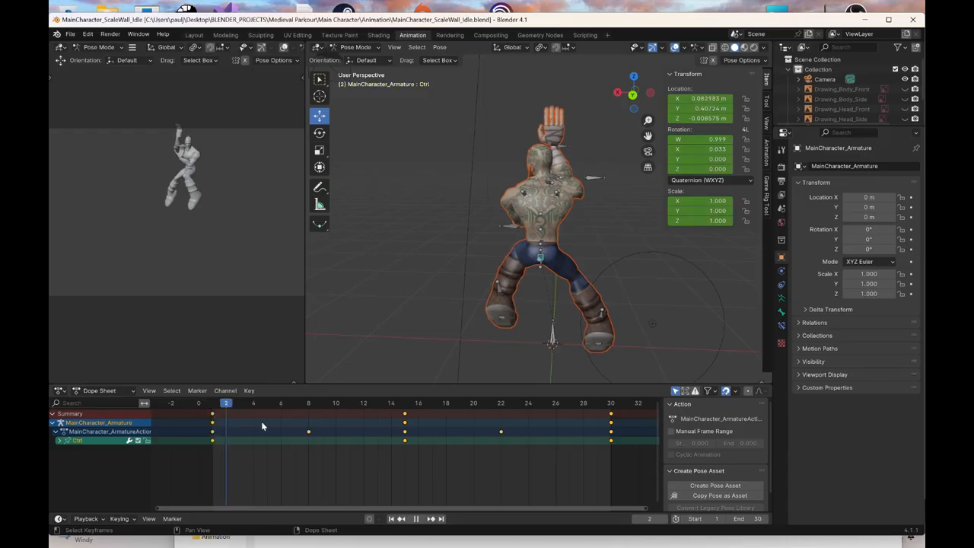
key("space")
middle_click_drag(489, 261, 542, 283)
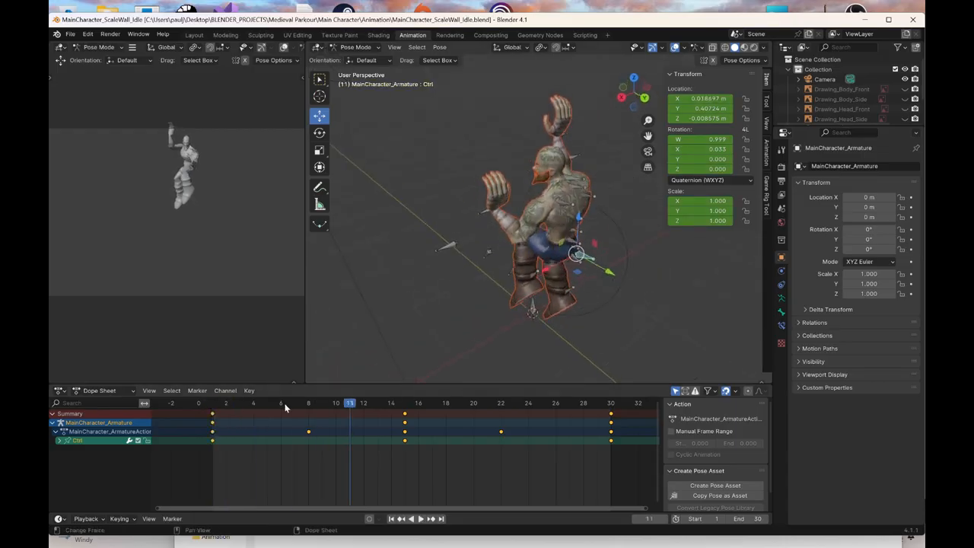
key("space")
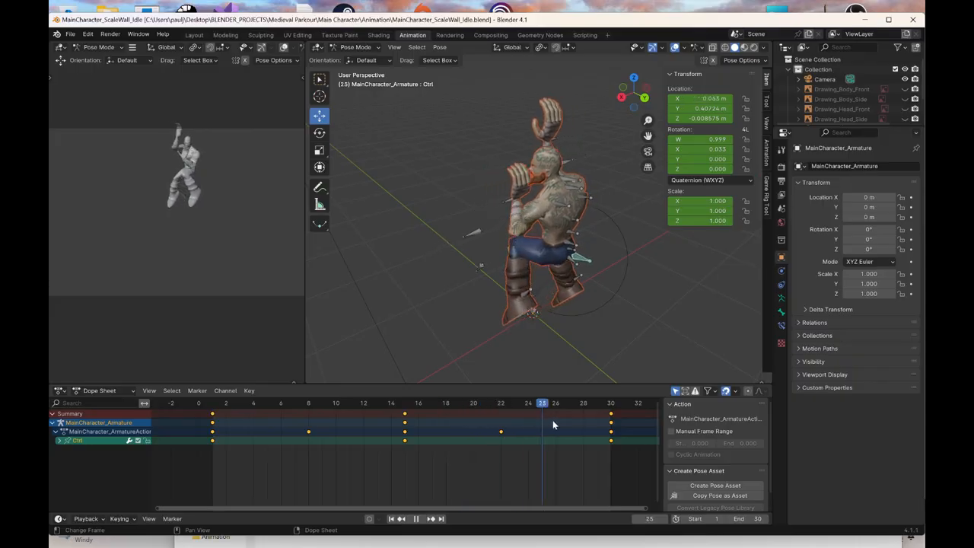
left_click_drag(628, 429, 528, 436)
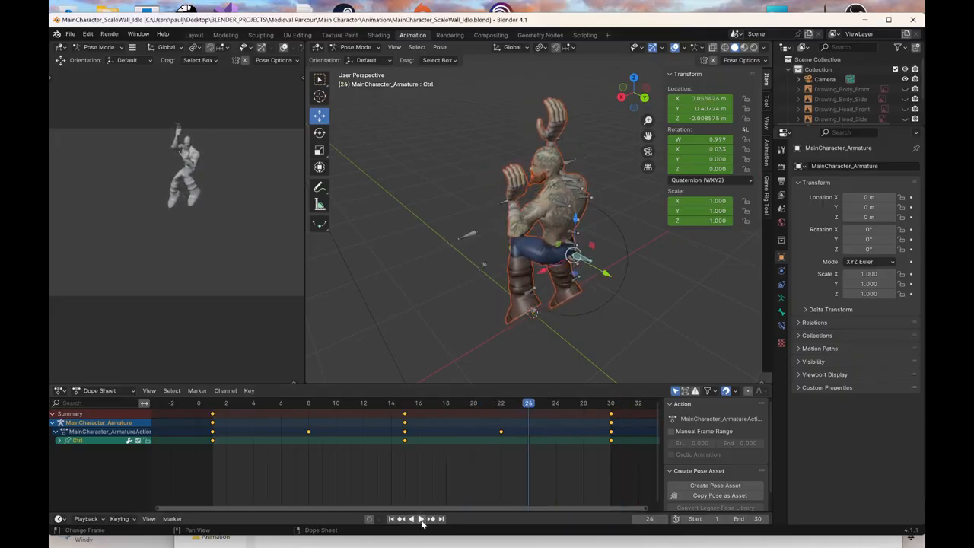
left_click(421, 520)
middle_click_drag(417, 275, 483, 305)
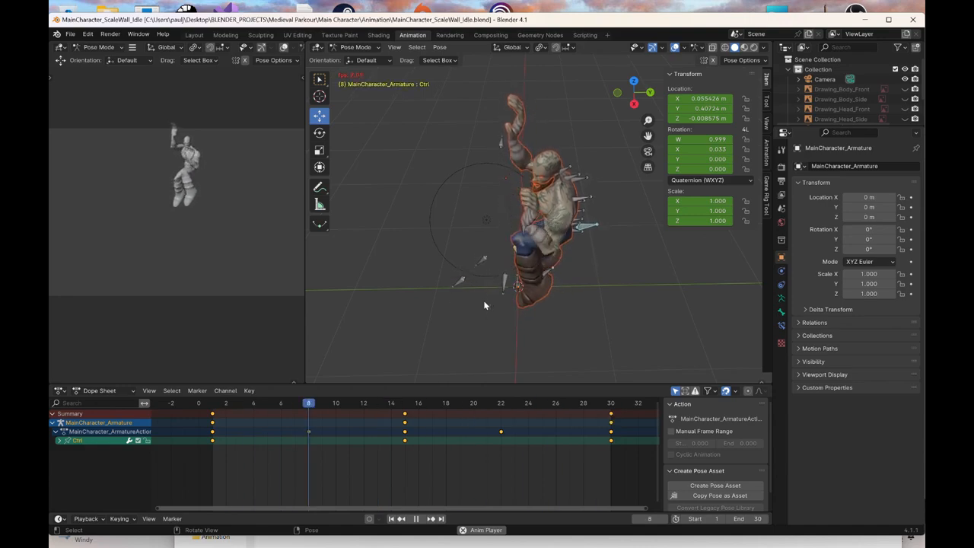
left_click(414, 519)
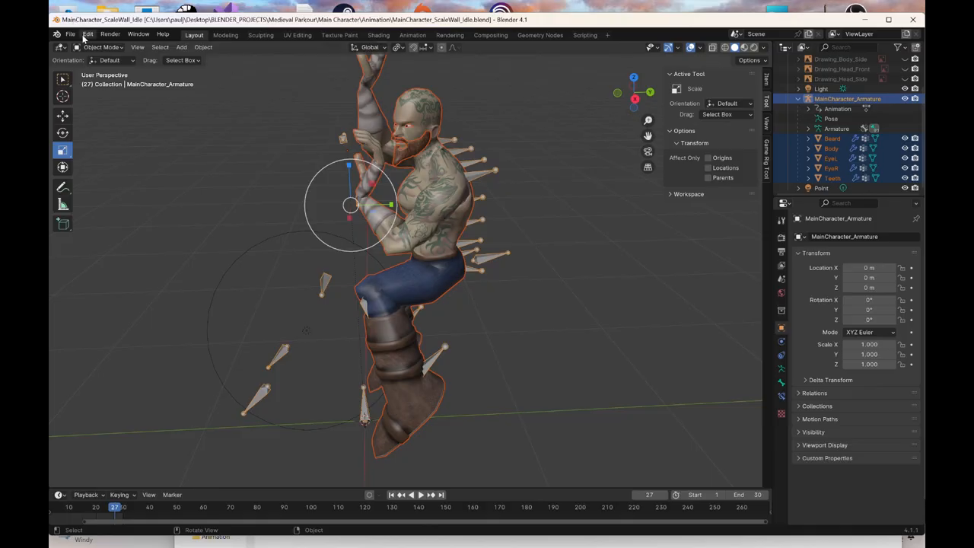
Set up an FBX export of the active collection's armature and meshes with custom properties, applied transform, only deform bones, and no leaf bones
left_click(70, 34)
mouse_move(105, 185)
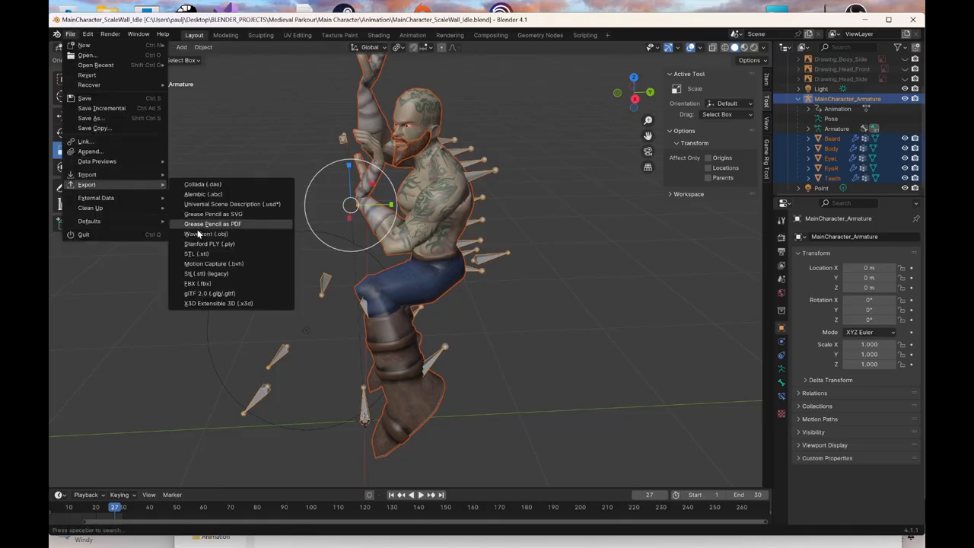
left_click(216, 279)
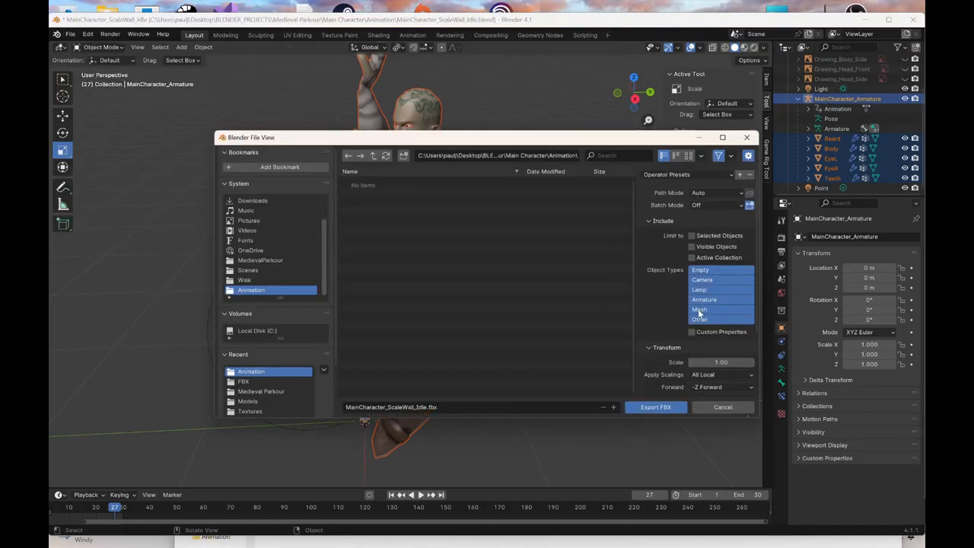
left_click(700, 310)
left_click(701, 299, "shift")
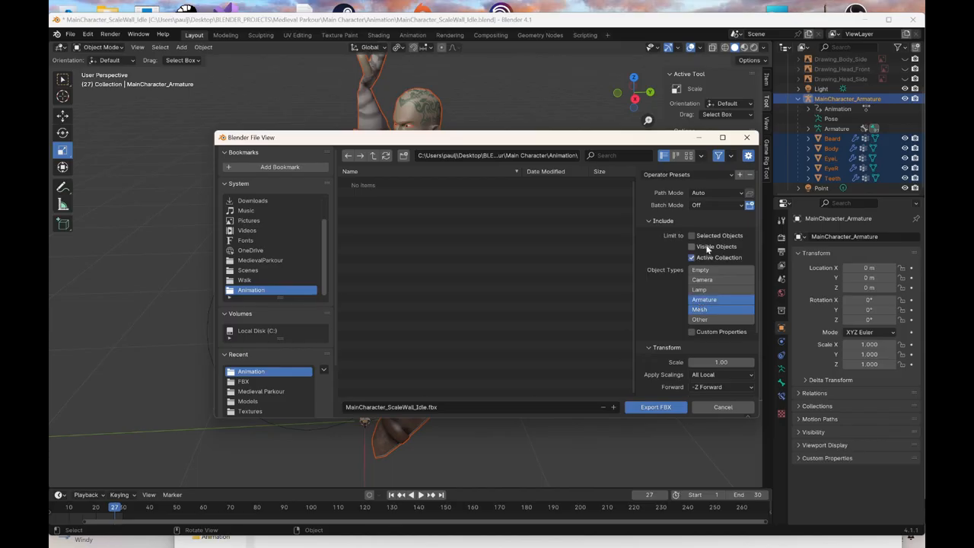
left_click(693, 332)
scroll(708, 335, "down", 3)
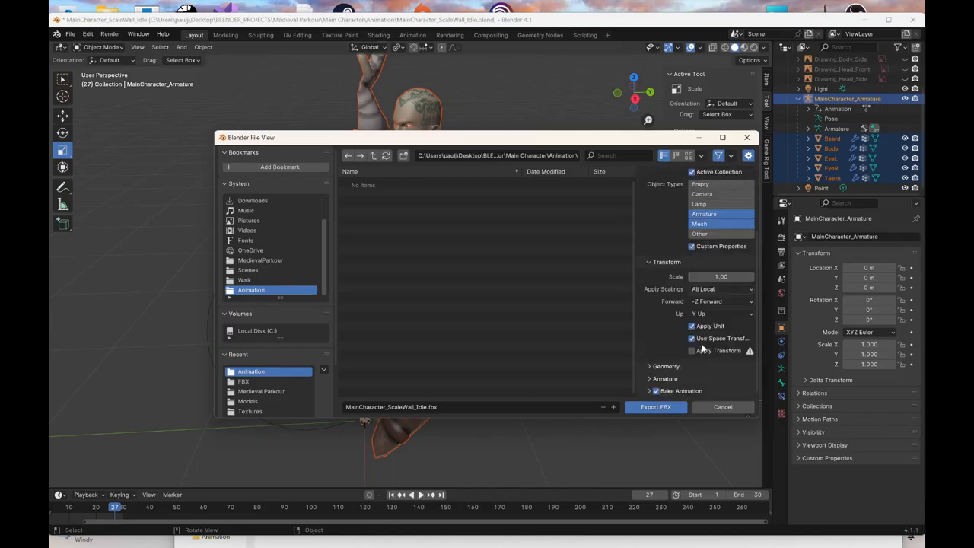
left_click(665, 378)
scroll(672, 358, "down", 2)
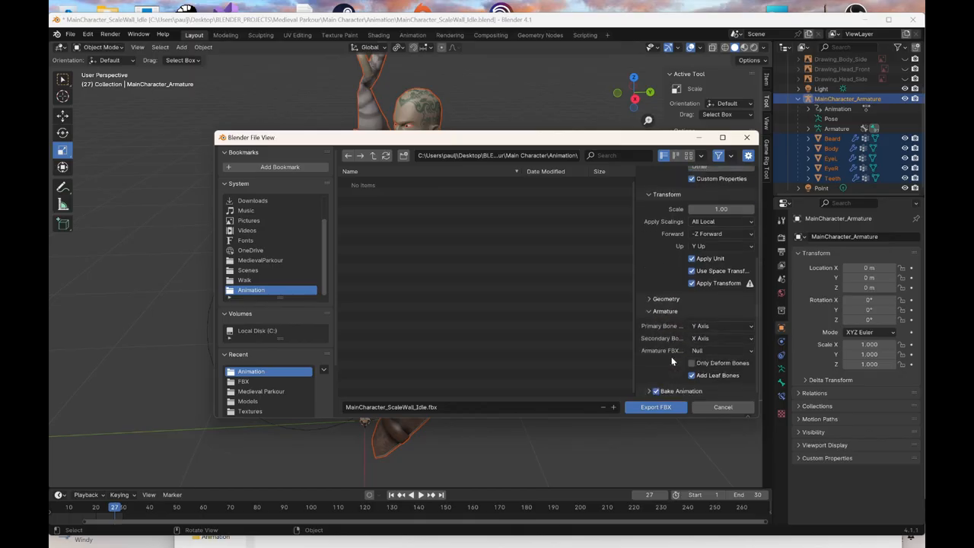
Export the animation into the main character's FBX folder as MainCharacter_ScaleWall_Left.fbx
left_click(373, 155)
double_click(359, 195)
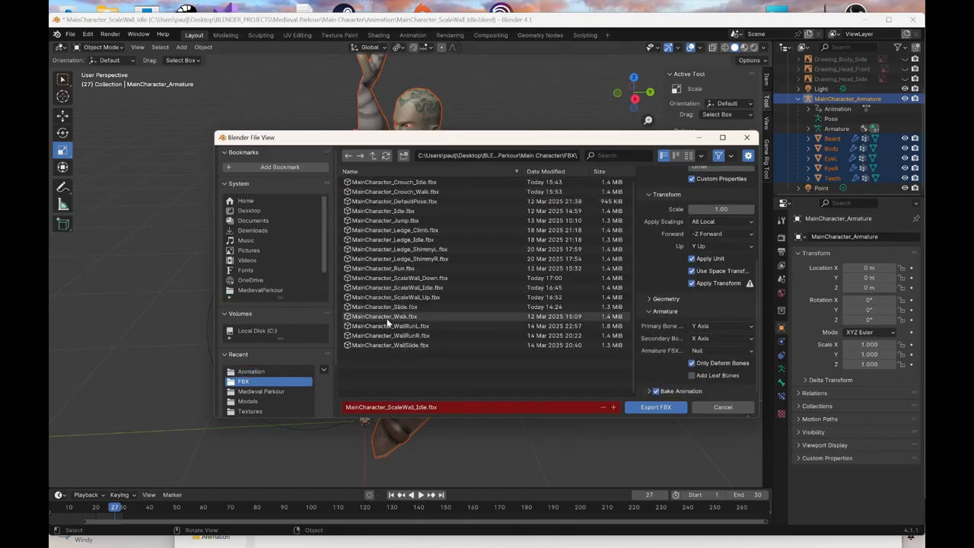
left_click(417, 408)
left_click(427, 408)
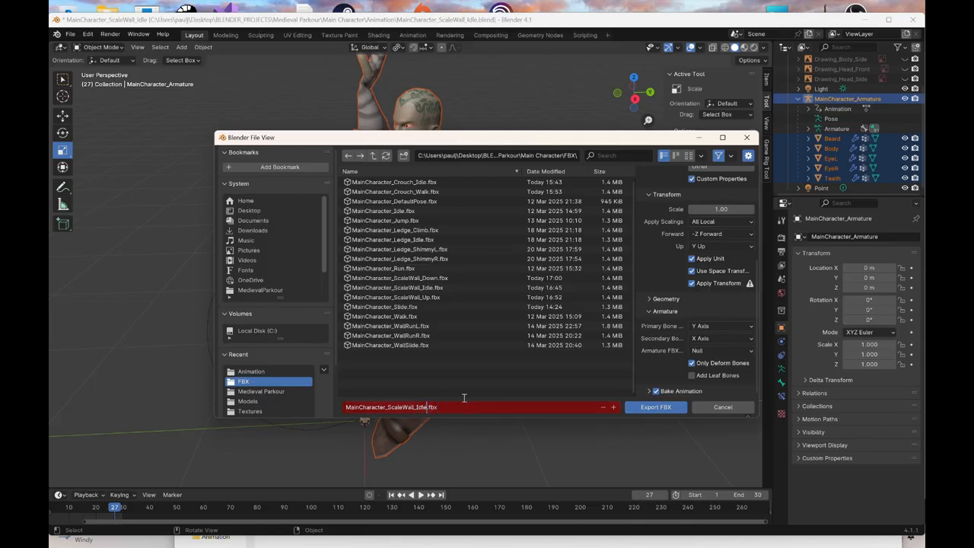
key("BackSpace")
key("BackSpace")
key("BackSpace")
key("BackSpace")
type("left")
key("BackSpace")
type("L")
left_click(653, 411)
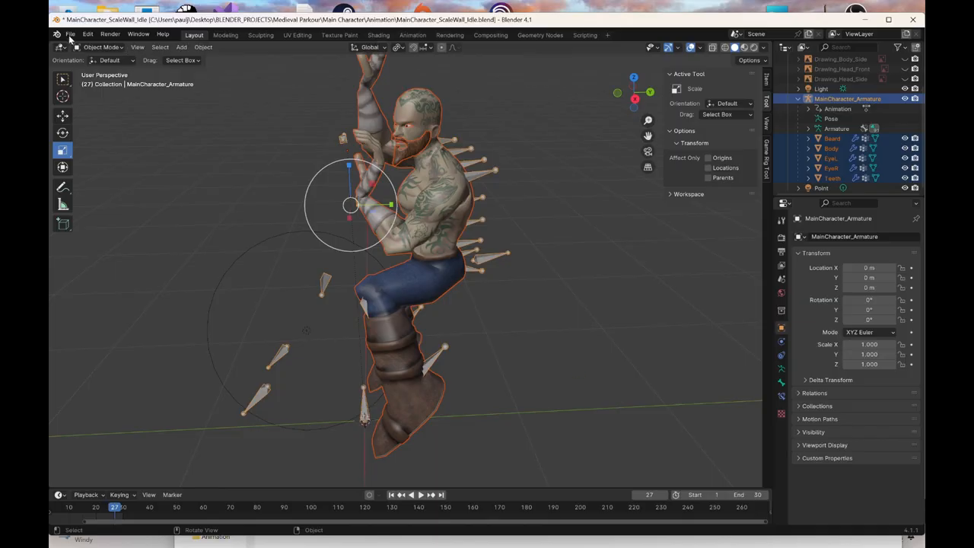
Save the project under a new name, MainCharacter_ScaleWall_Left.blend, in the Animation folder
left_click(70, 35)
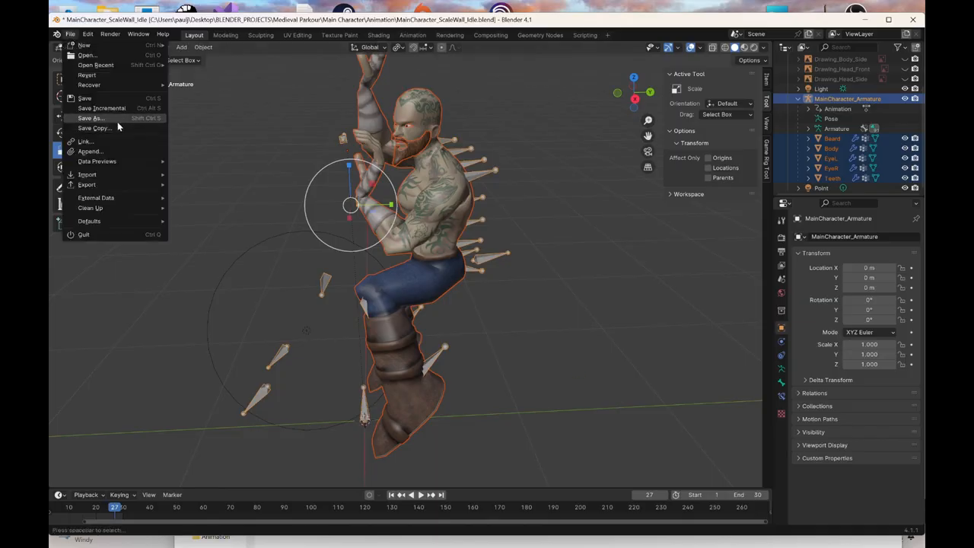
left_click(117, 120)
left_click(373, 156)
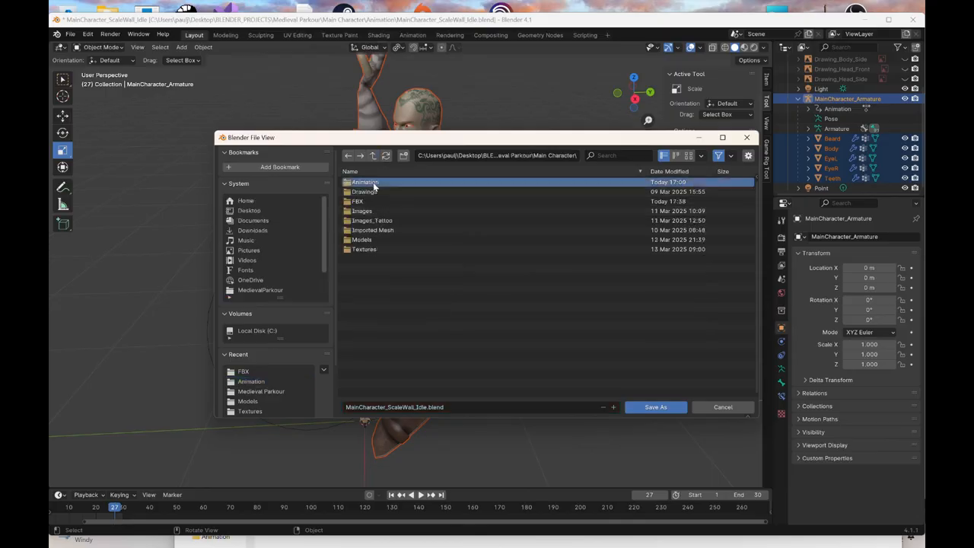
double_click(369, 182)
left_click(425, 408)
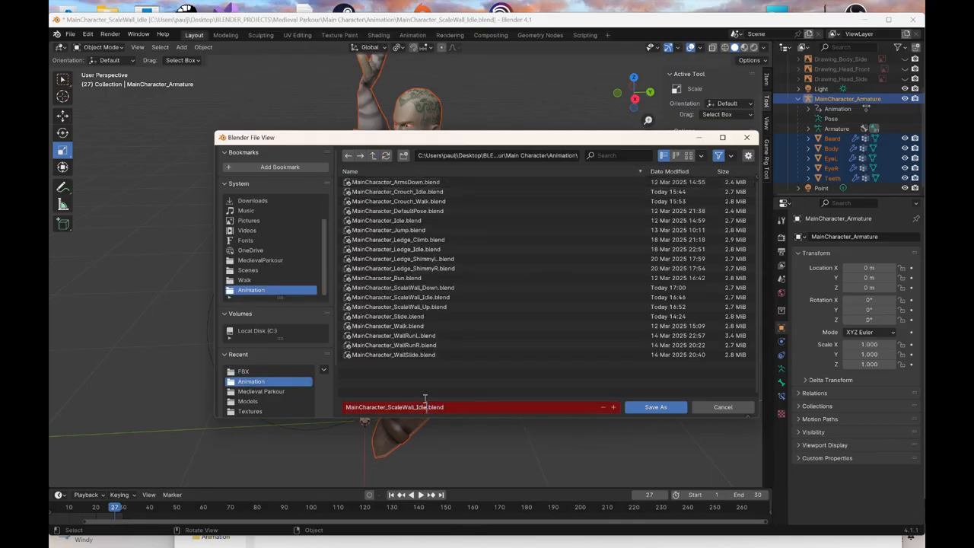
key("BackSpace")
key("BackSpace")
key("BackSpace")
key("BackSpace")
type("Left")
left_click(652, 409)
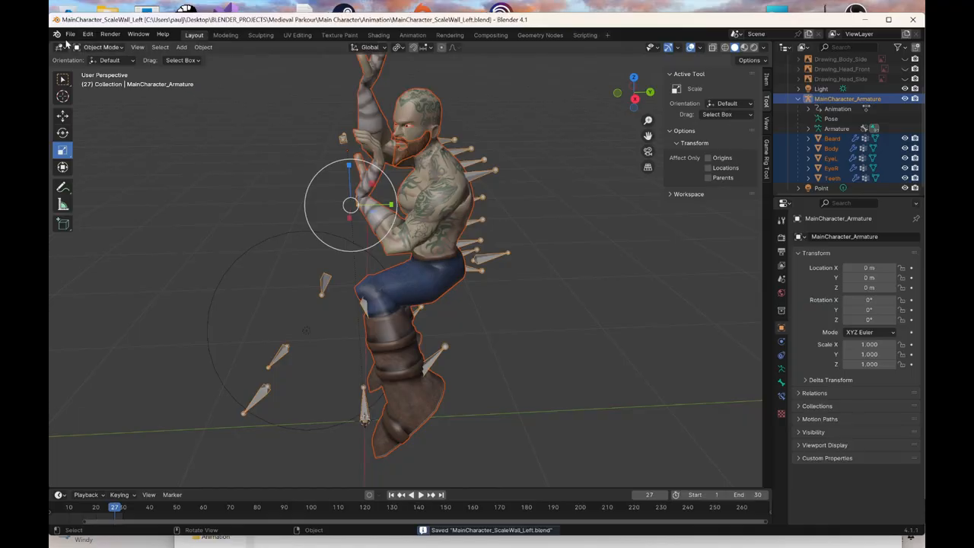
Open MainCharacter_ScaleWall_Idle.blend from the Animation folder
left_click(70, 36)
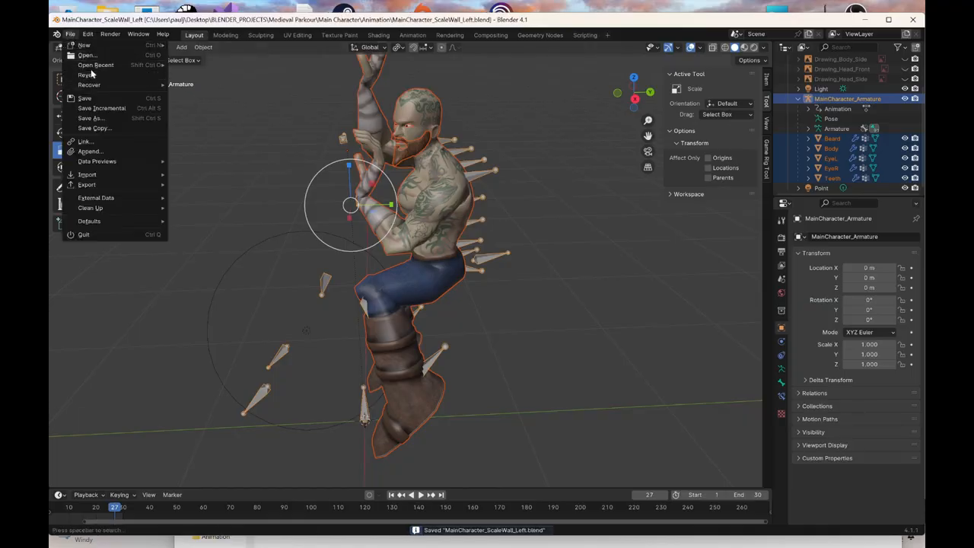
left_click(87, 56)
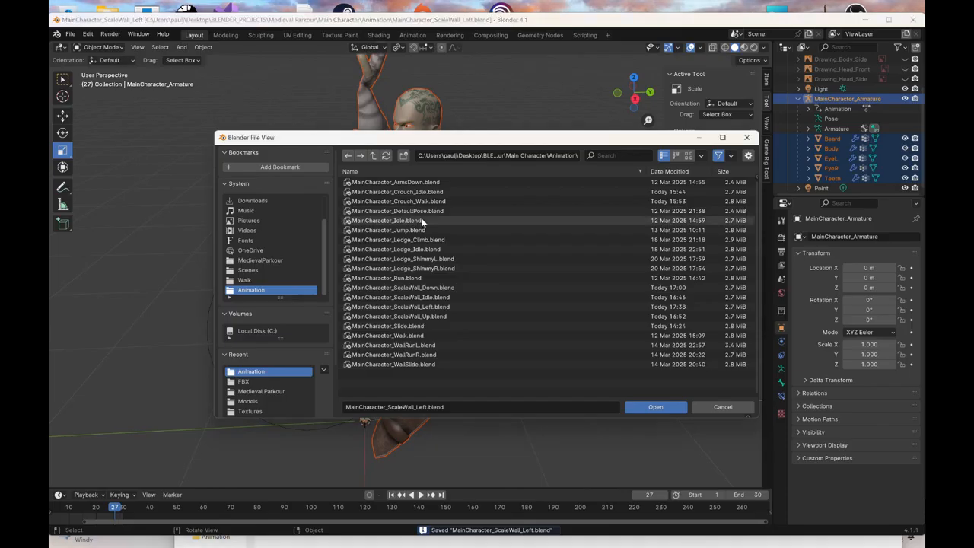
double_click(444, 299)
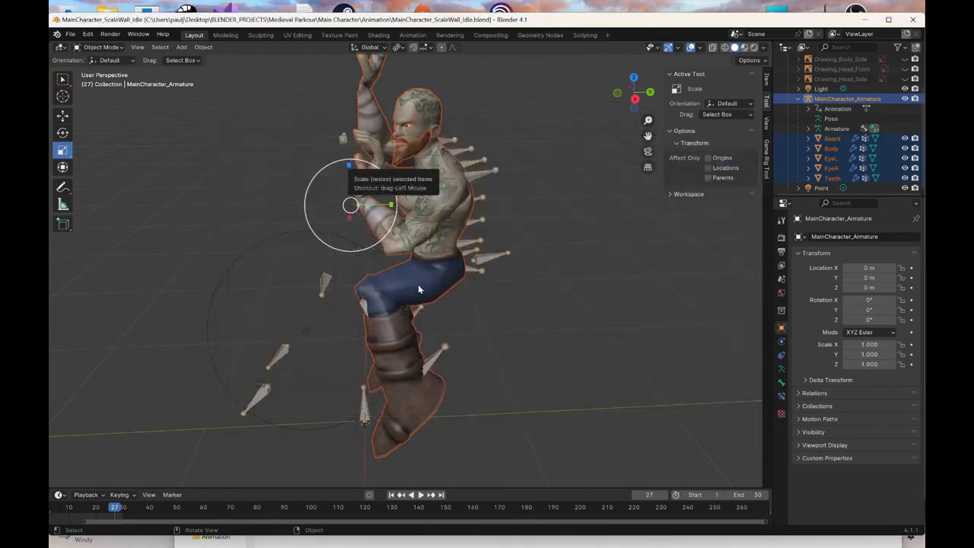
Select all of the rig's bones in wireframe, delete every keyframe after frame 1, and return to solid shading
key("shift+Left")
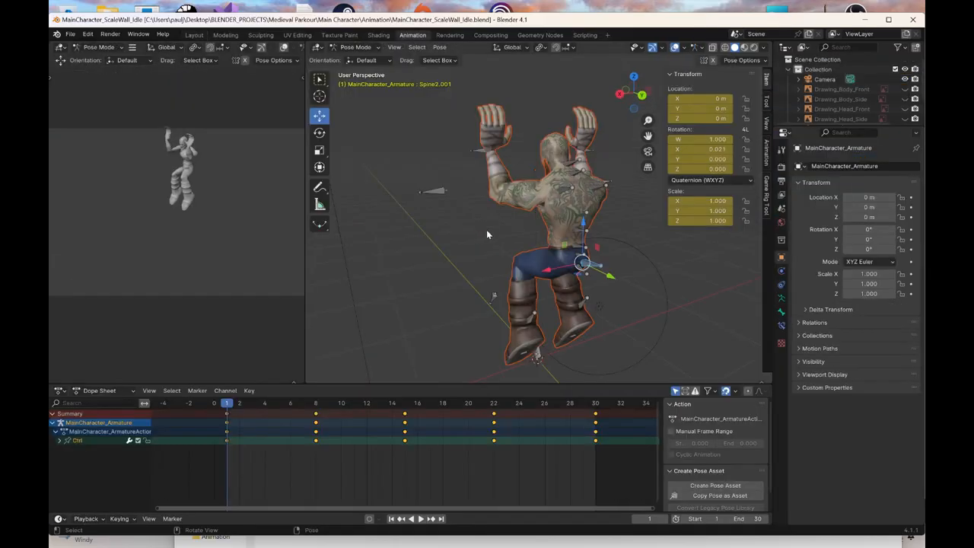
key("z")
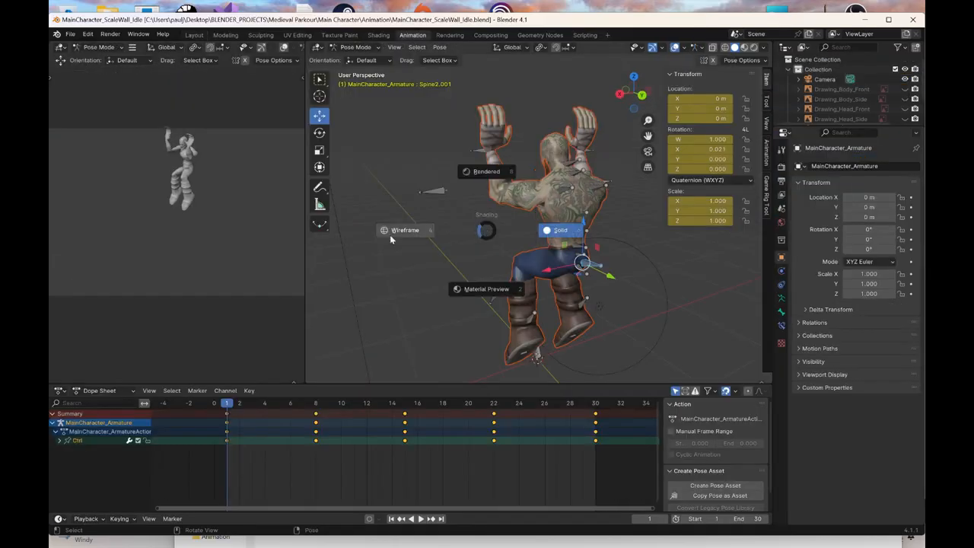
left_click(377, 112)
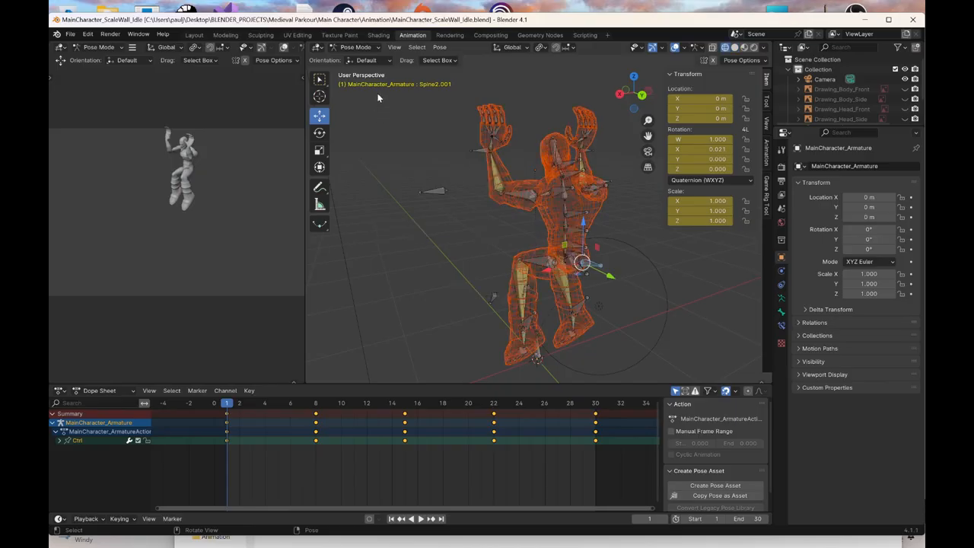
mouse_move(378, 93)
left_mouse_down()
mouse_move(631, 274)
mouse_move(683, 373)
left_mouse_up()
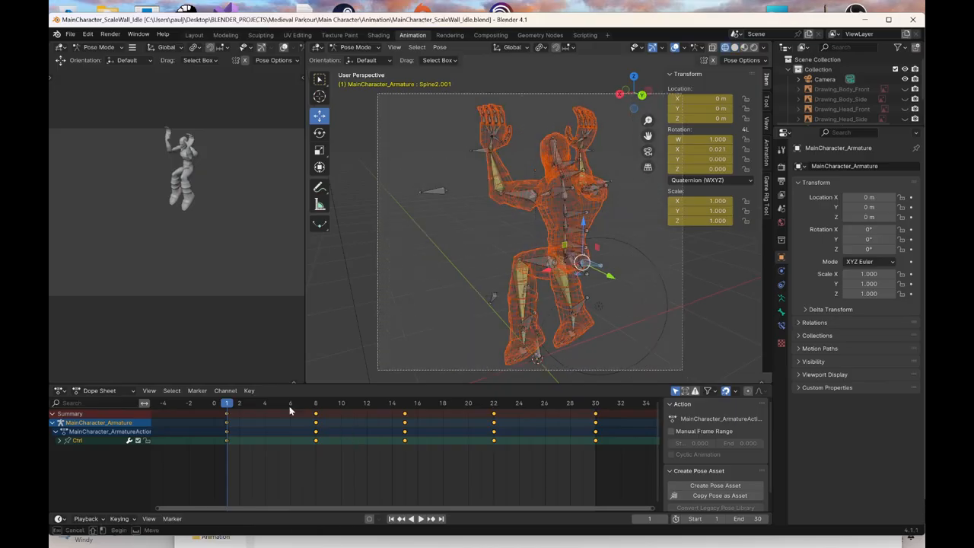
left_click_drag(290, 411, 627, 473)
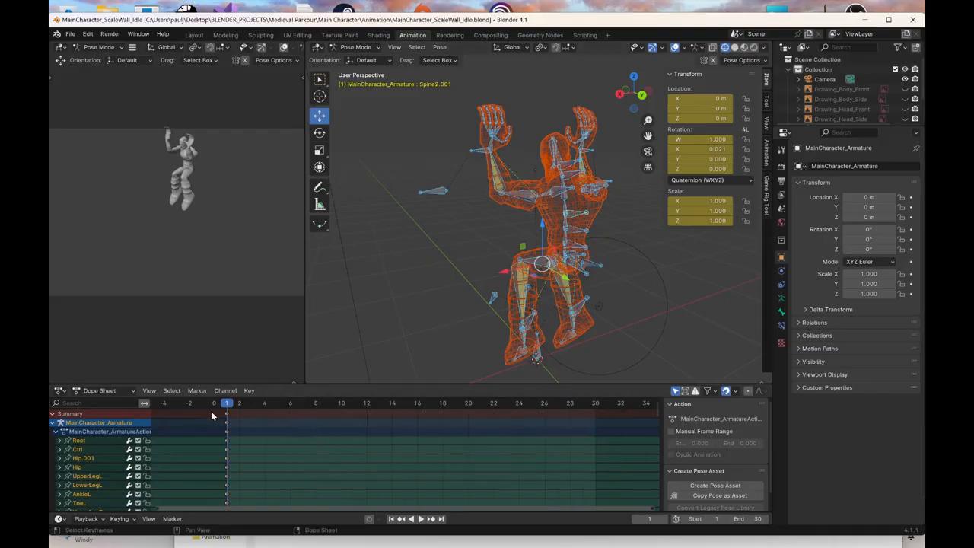
key("z")
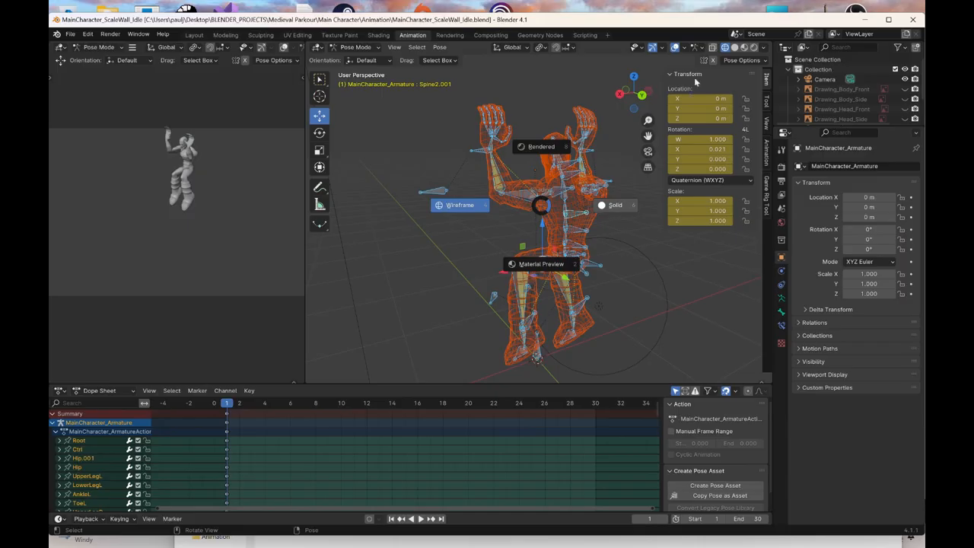
left_click(644, 100)
From the back view at frame 1, move the left ankle control down and inward, and keyframe it
left_click(643, 96)
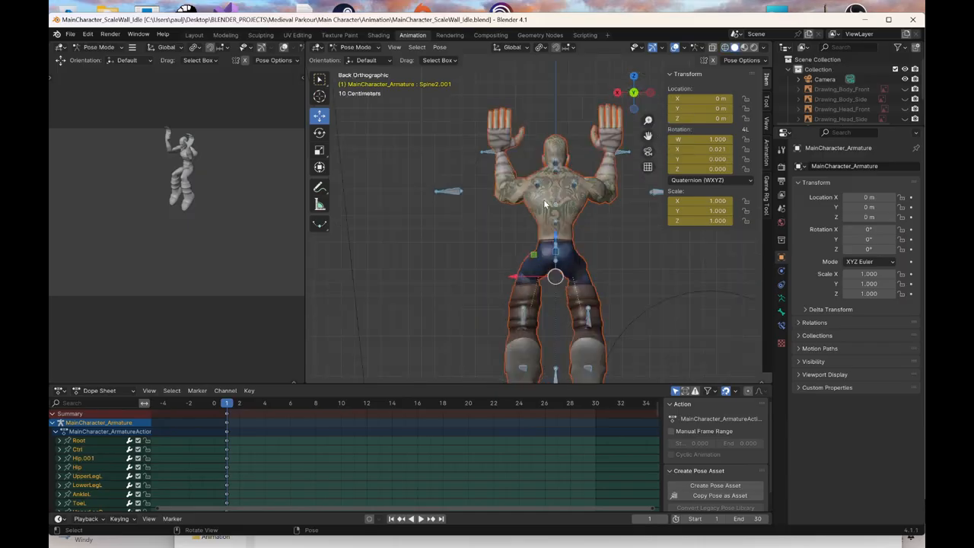
scroll(545, 204, "down", 2)
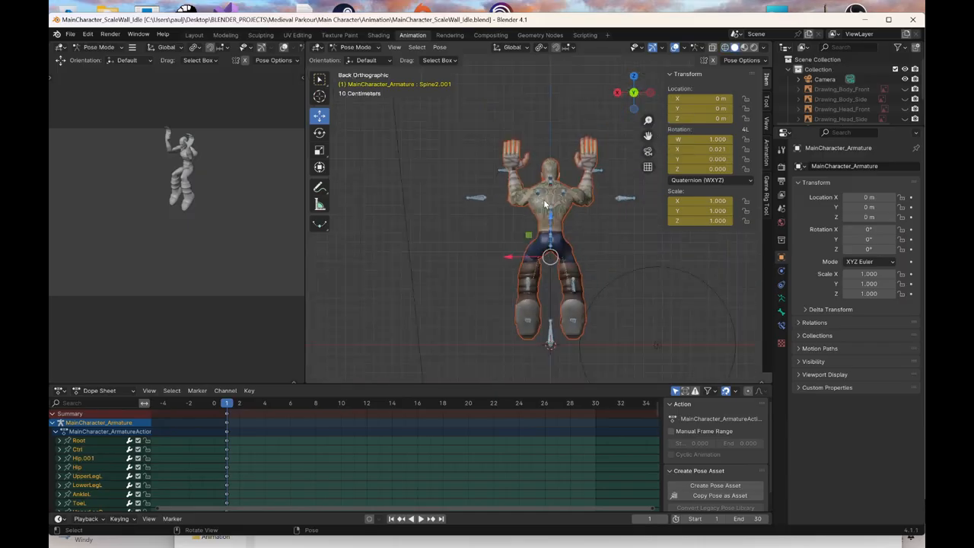
left_click(530, 287)
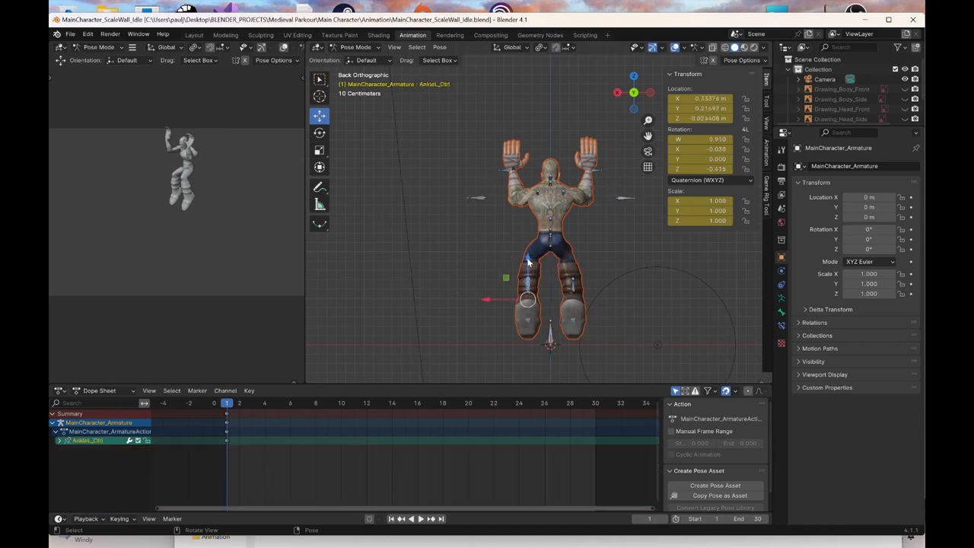
left_click_drag(529, 263, 494, 313)
right_click(493, 313)
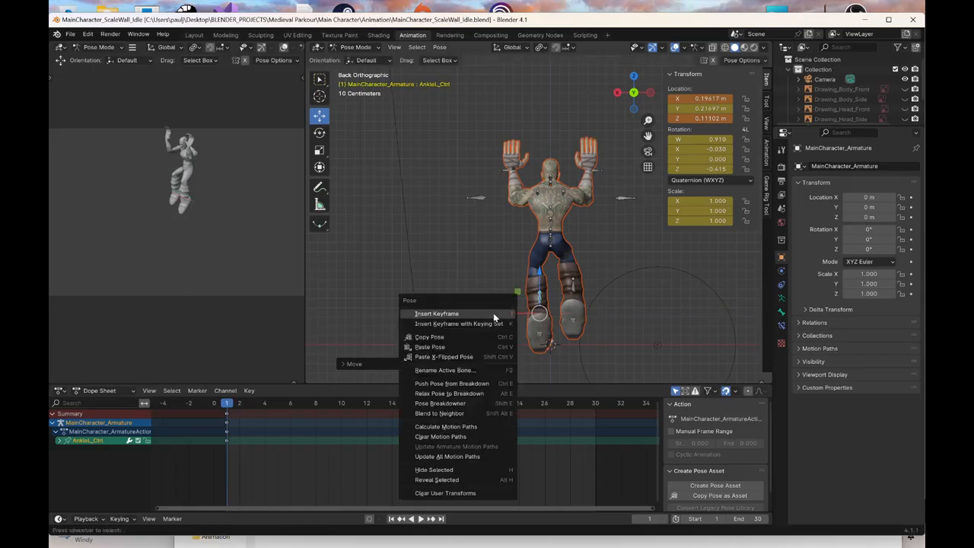
Move the right ankle control up and slightly inward in the back view, and keyframe it at frame 1
left_click(573, 290)
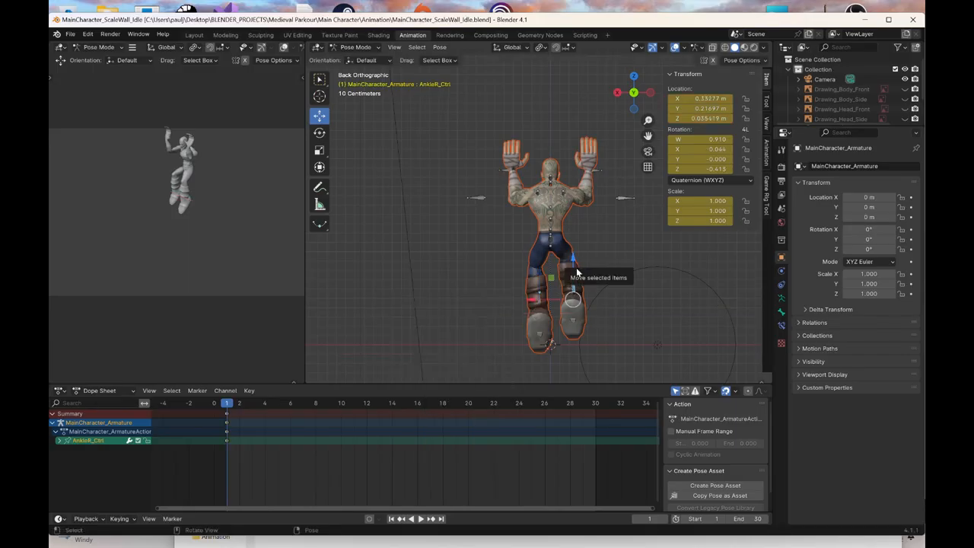
left_click_drag(574, 267, 572, 242)
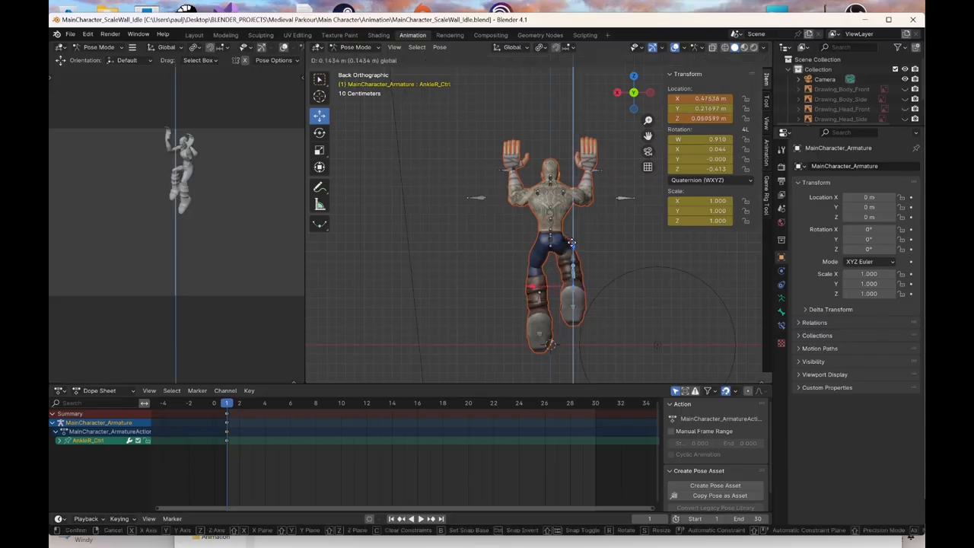
left_click_drag(558, 281, 558, 281)
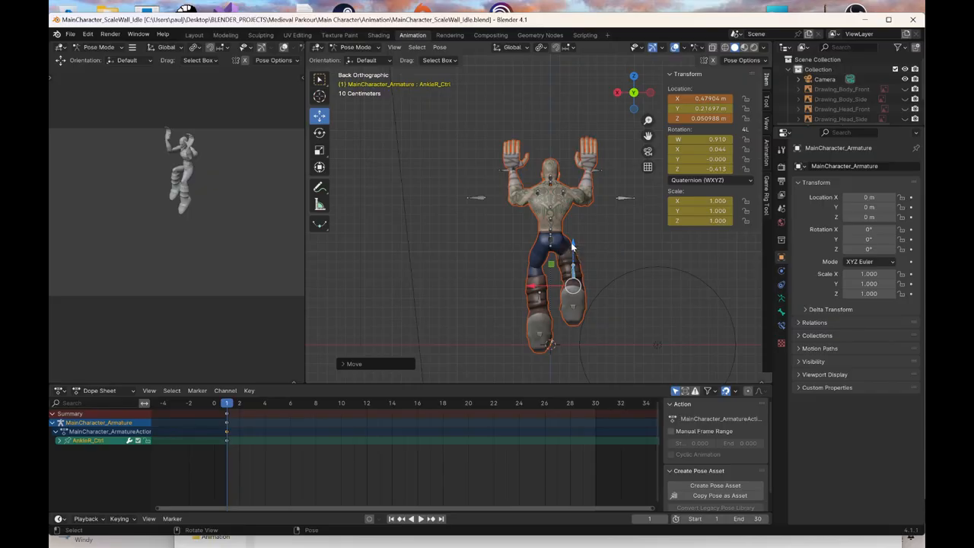
left_click_drag(537, 285, 530, 288)
right_click(530, 287)
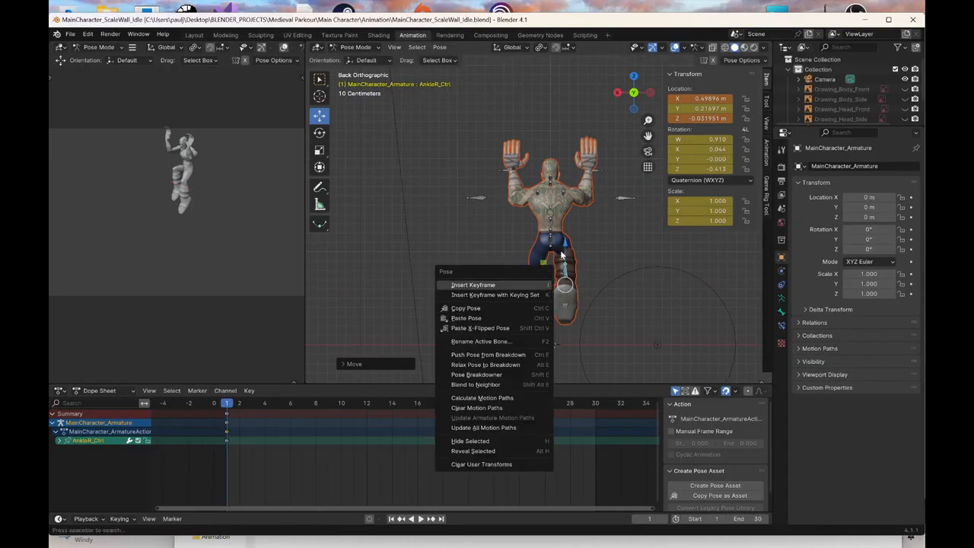
left_click(531, 285)
Move the right wrist control down and inward and the left wrist control up and inward, keyframing each at frame 1
left_click(589, 172)
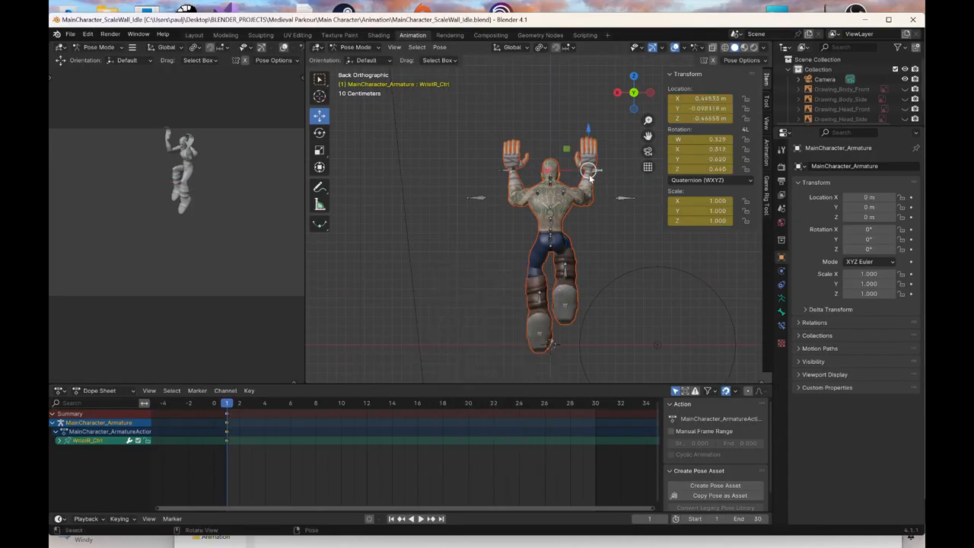
left_click_drag(589, 173, 571, 202)
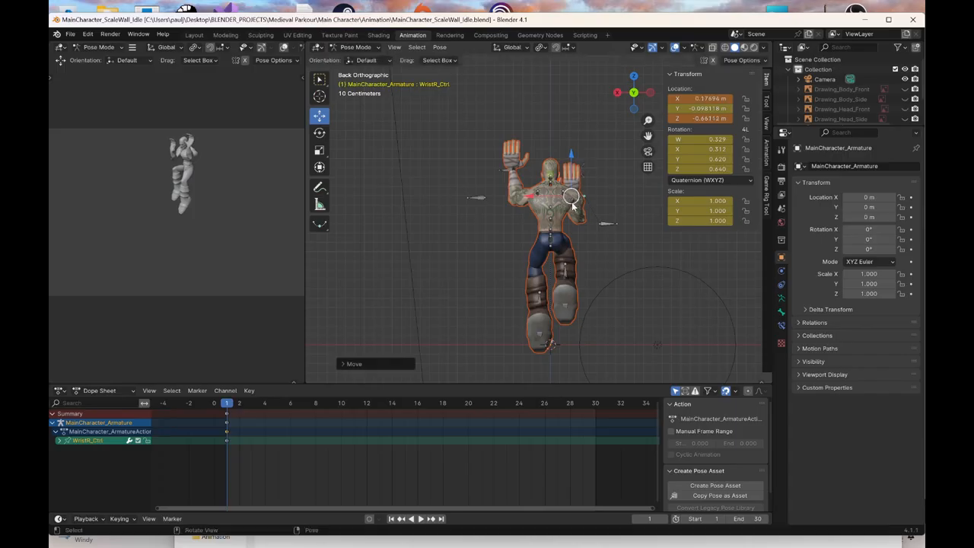
right_click(571, 202)
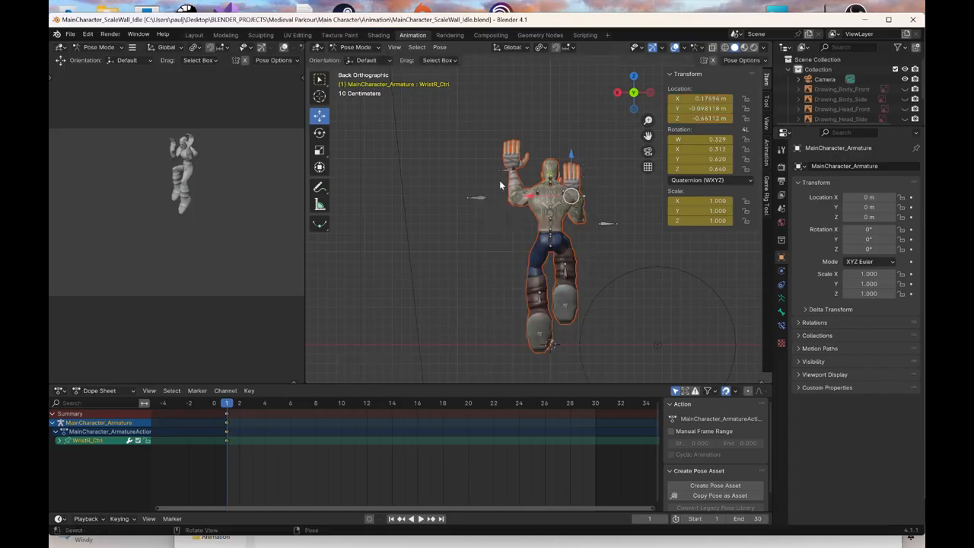
left_click(509, 185)
left_click_drag(512, 169, 545, 161)
right_click(545, 162)
left_click(545, 160)
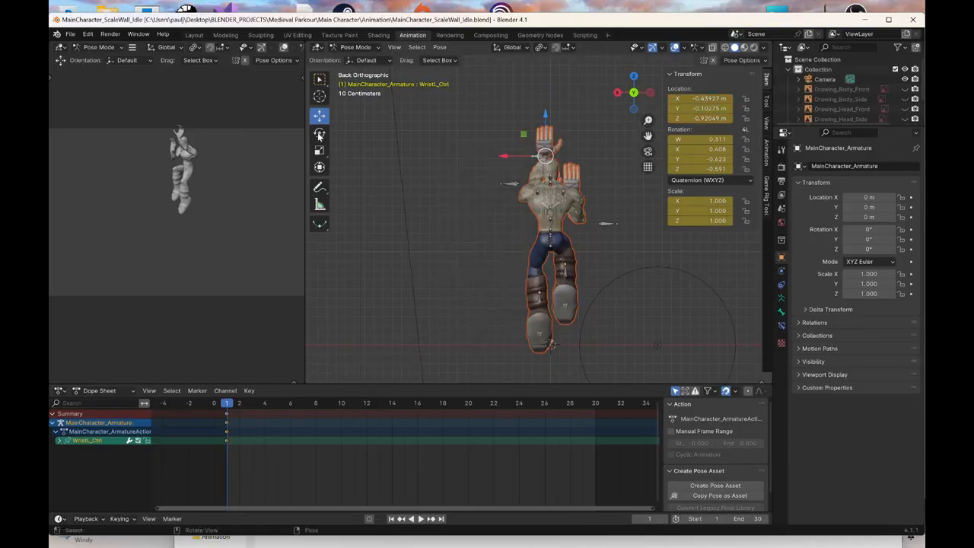
Rotate the left clavicle bone to follow the raised arm, including a turn of about -13° around global Z, and keyframe it
left_click(320, 133)
left_click(563, 185)
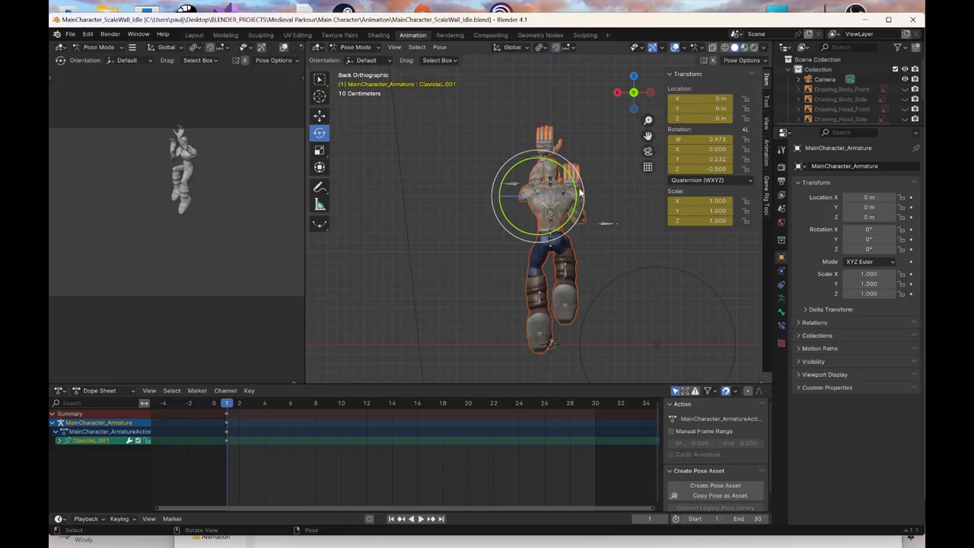
left_click_drag(583, 188, 590, 202)
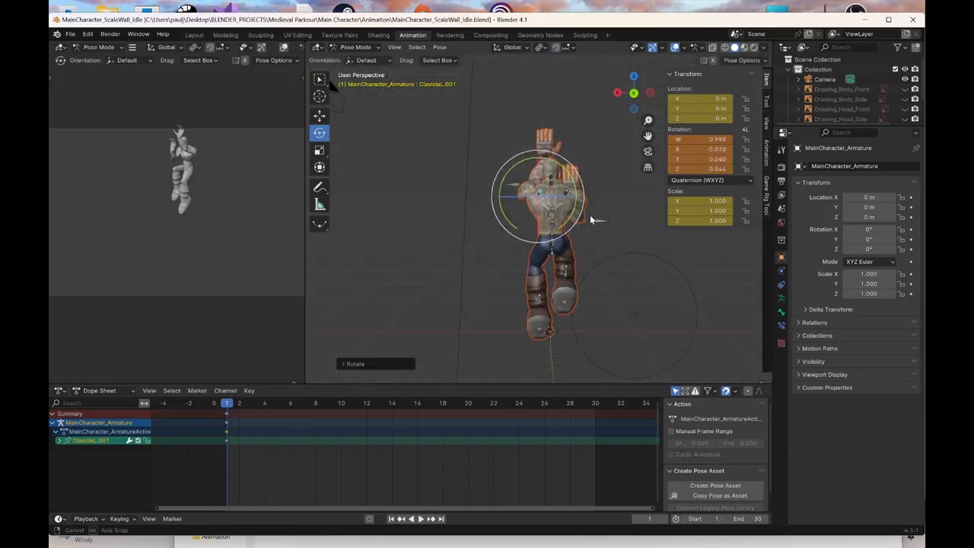
middle_click_drag(590, 215, 580, 248)
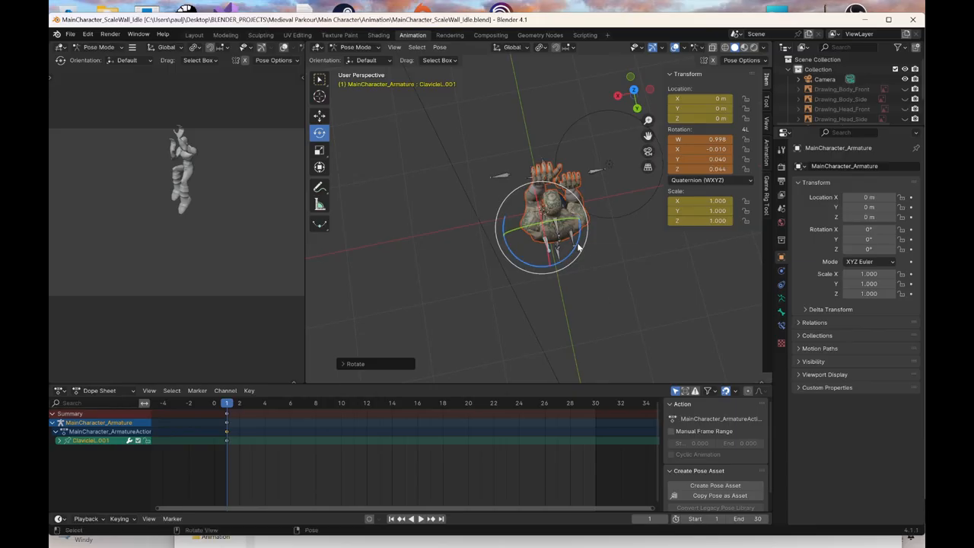
key("r")
key("z")
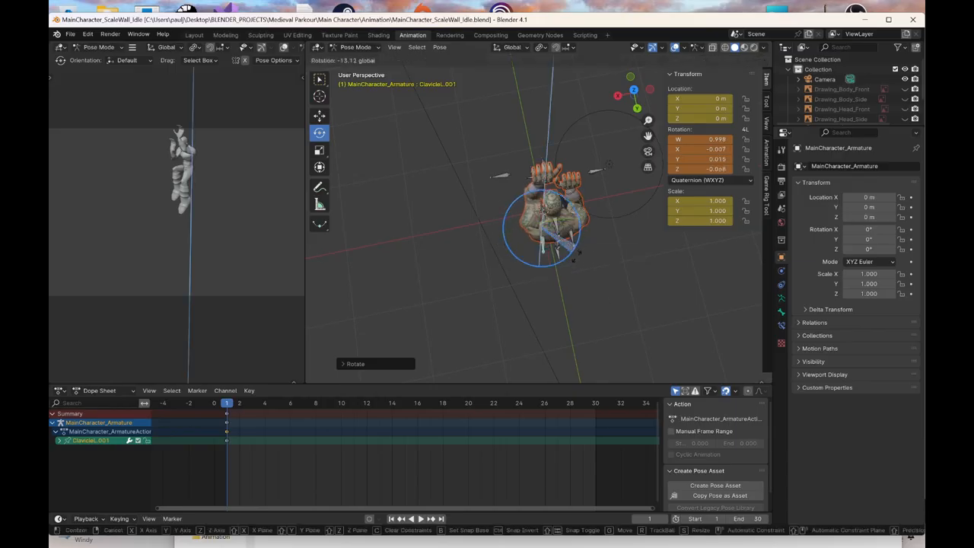
left_click(576, 255)
right_click(576, 255)
key("ctrl+z")
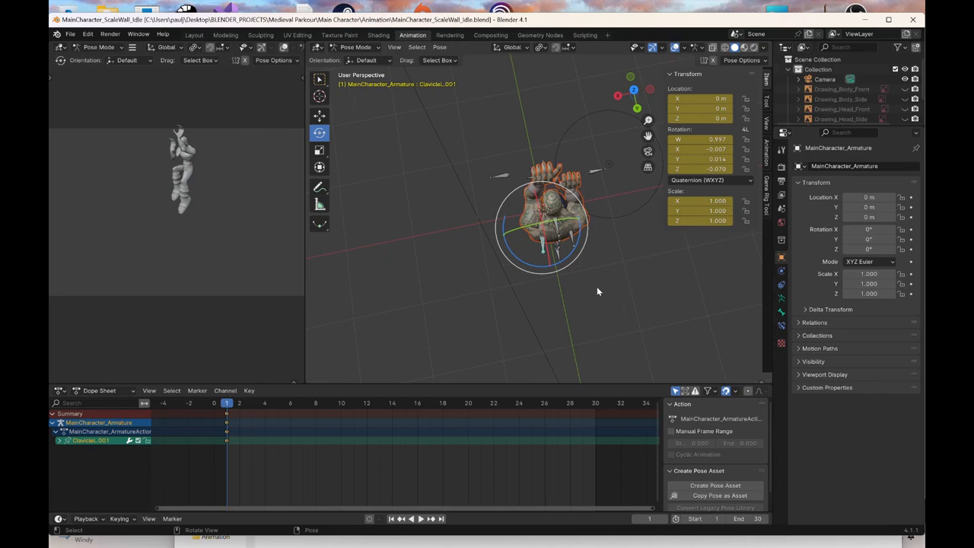
Rotate the right clavicle bone about 24° around global Z and about -15° around global Y to follow the lowered arm
middle_click_drag(596, 286, 581, 281)
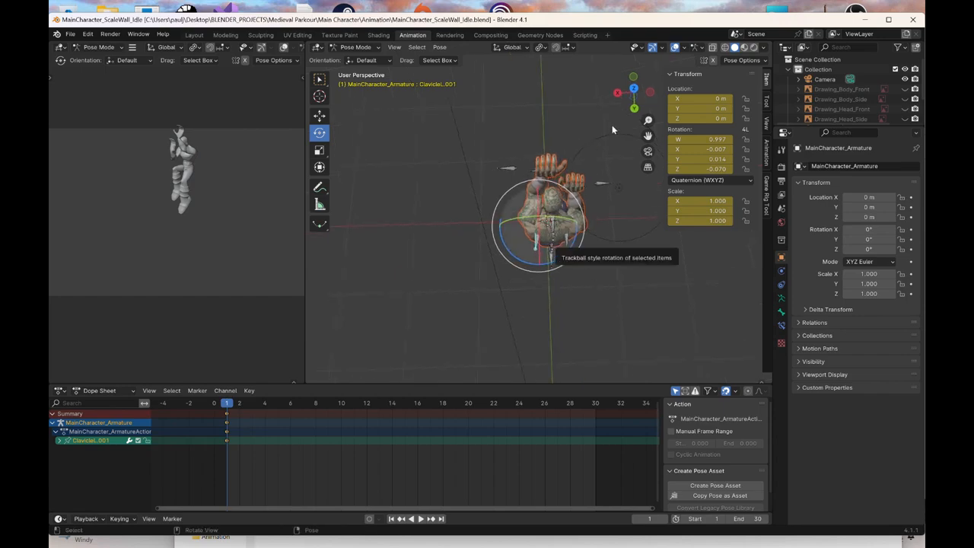
key("ctrl+shift+m")
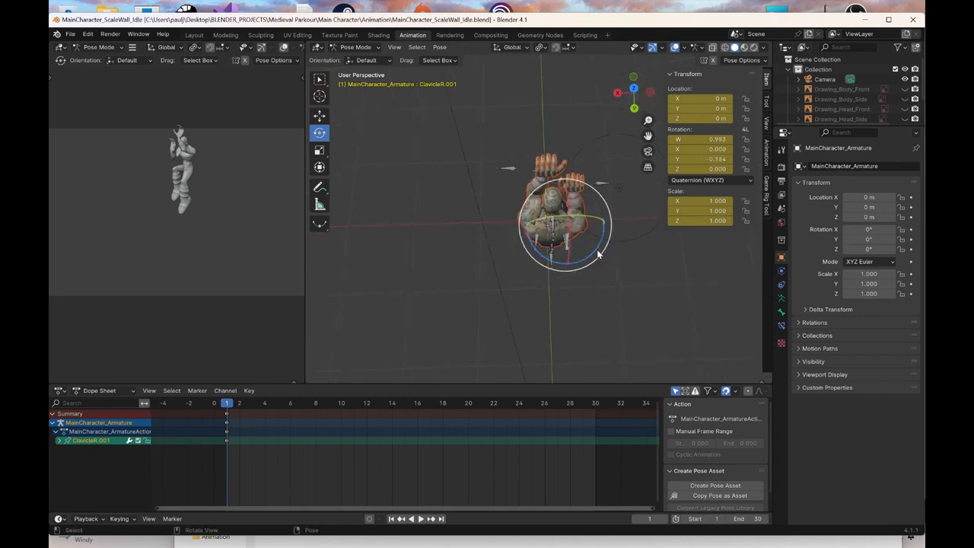
key("r")
key("z")
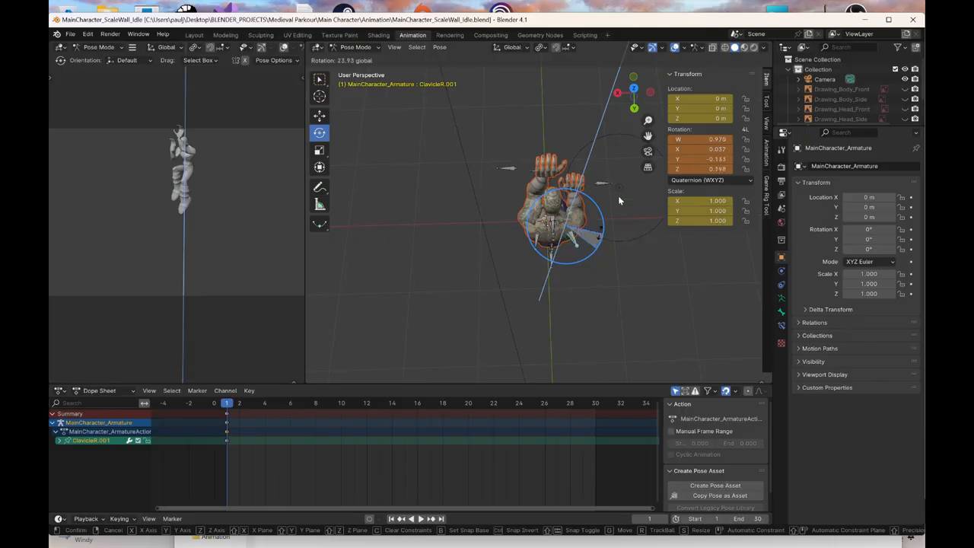
left_click(618, 196)
left_click(633, 109)
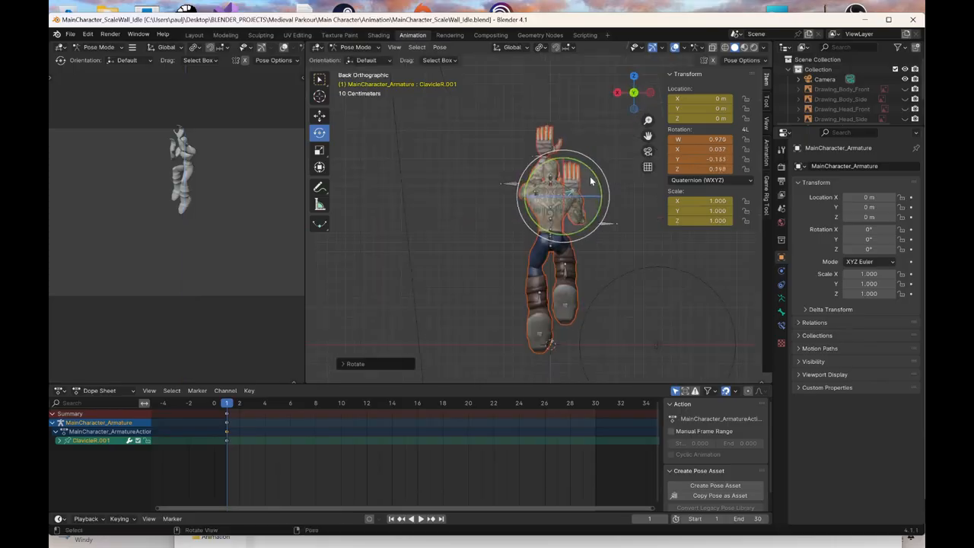
key("r")
key("y")
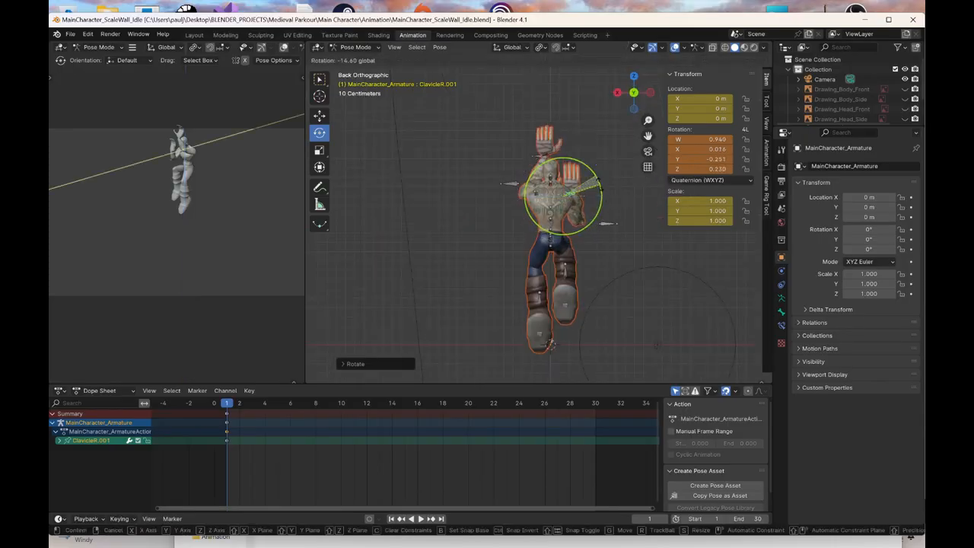
left_click(617, 236)
Select the shoulder and neck bones and adjust their rotation from the left and top views
middle_click_drag(610, 254, 477, 157)
left_click_drag(462, 141, 513, 184)
left_click(640, 102)
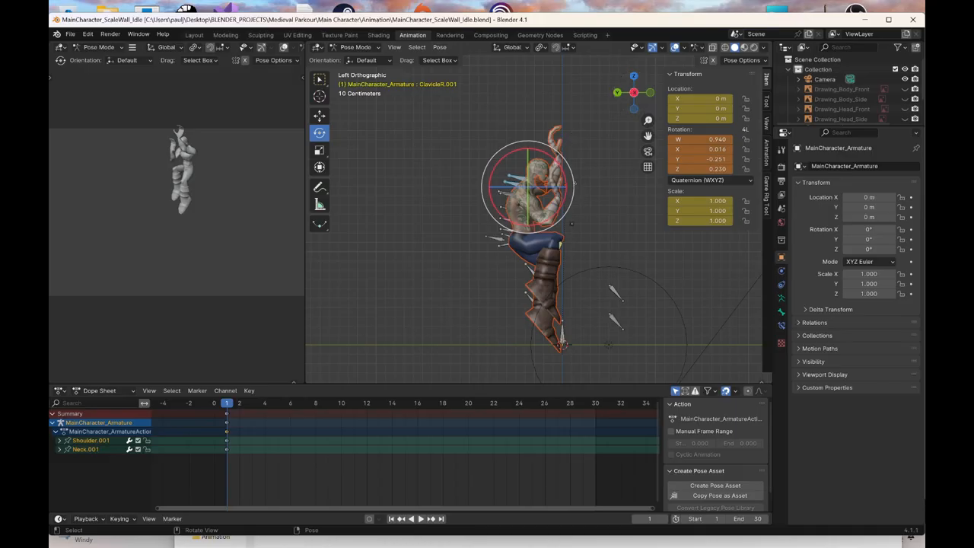
key("r")
left_click(574, 183)
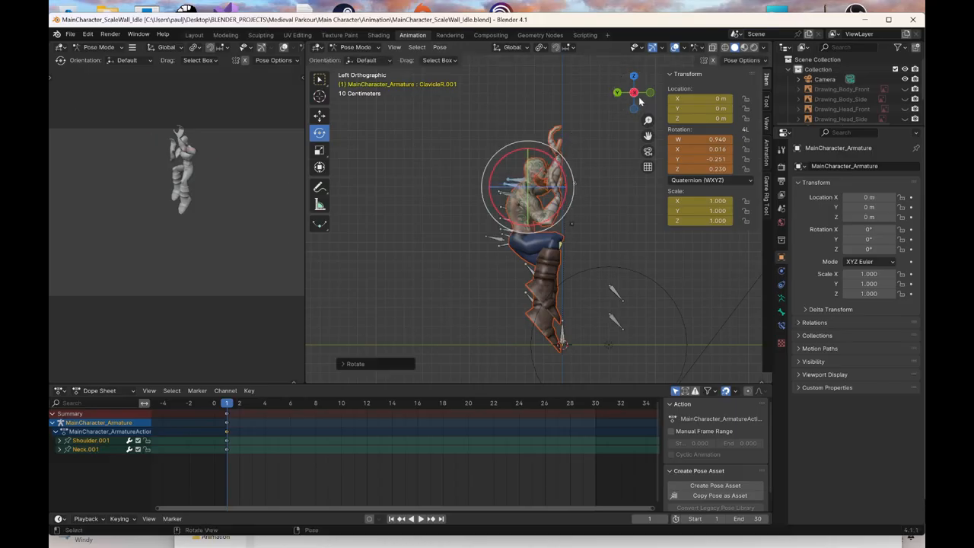
left_click_drag(644, 86, 629, 91)
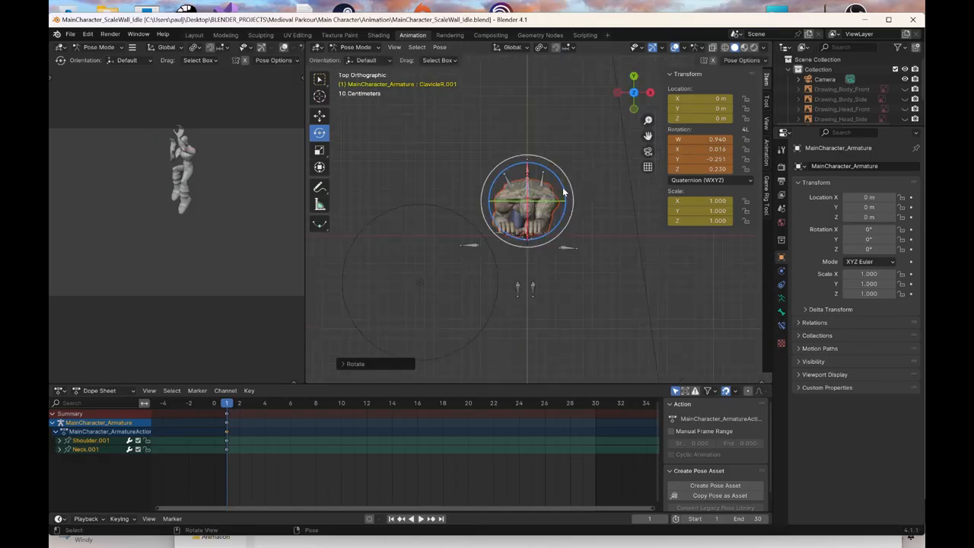
left_click_drag(565, 191, 565, 201)
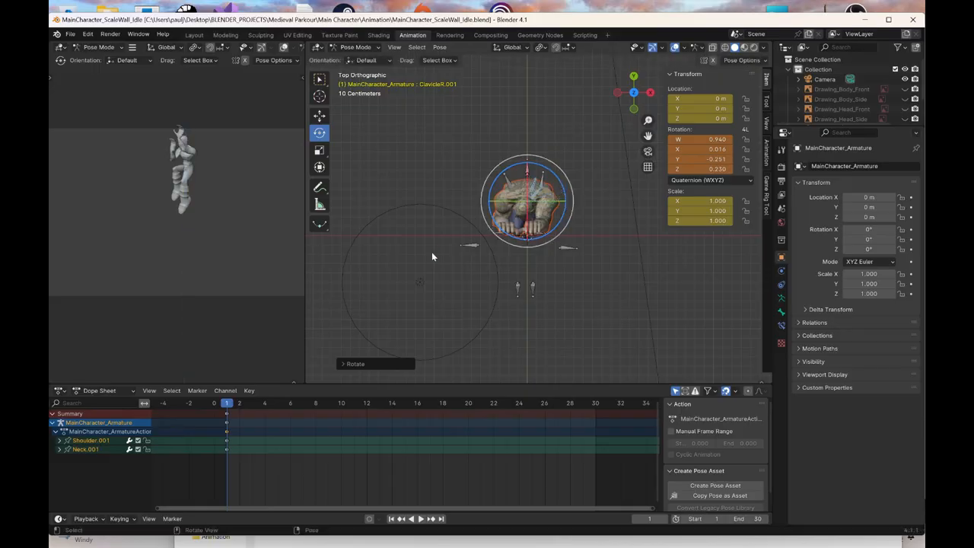
Switch to wireframe, select all of the rig's bones, and insert a keyframe for the whole pose at frame 1
middle_click_drag(435, 255, 629, 244)
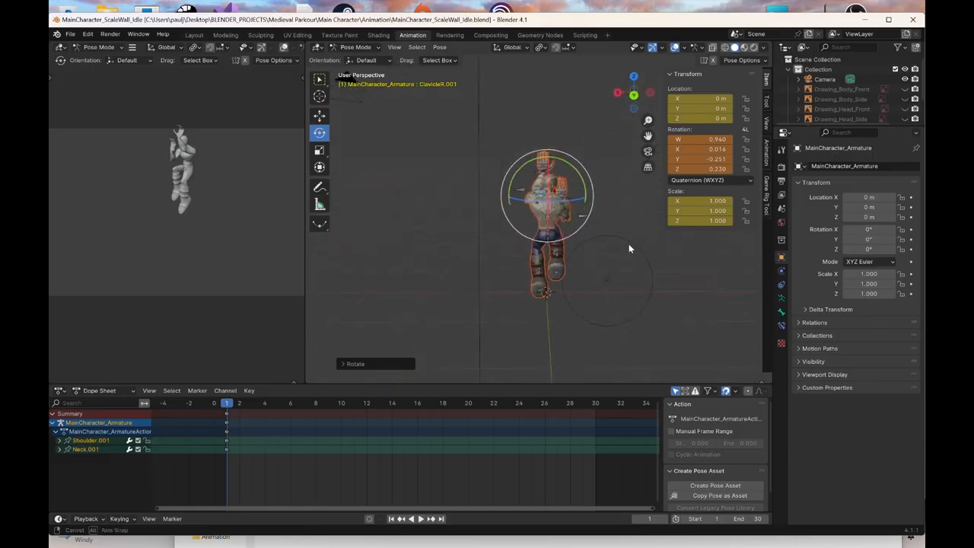
key("z")
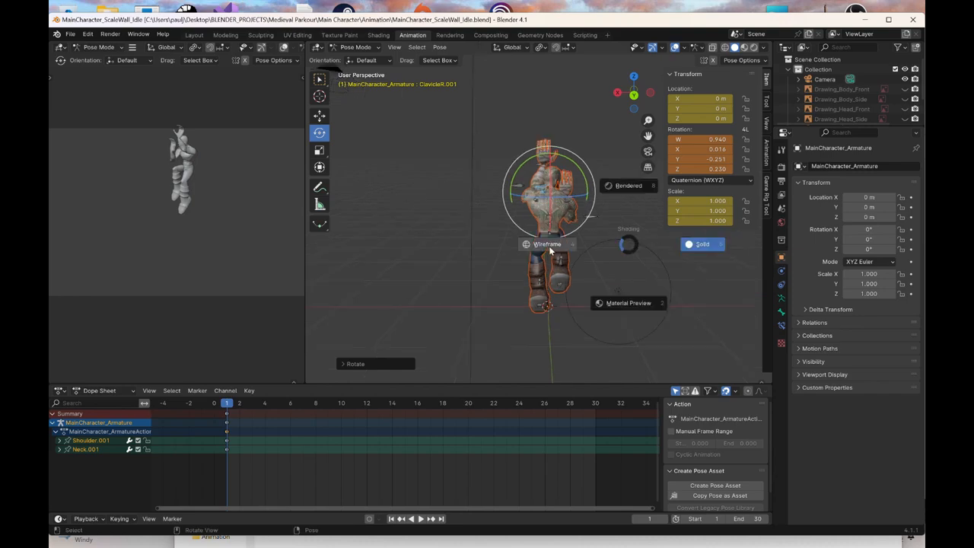
left_click(489, 127)
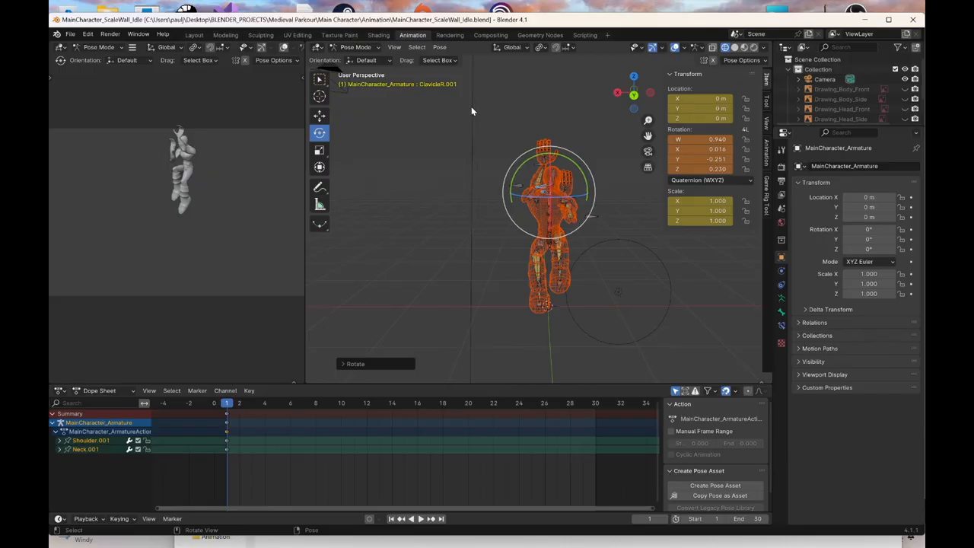
left_click_drag(477, 108, 630, 313)
right_click(630, 312)
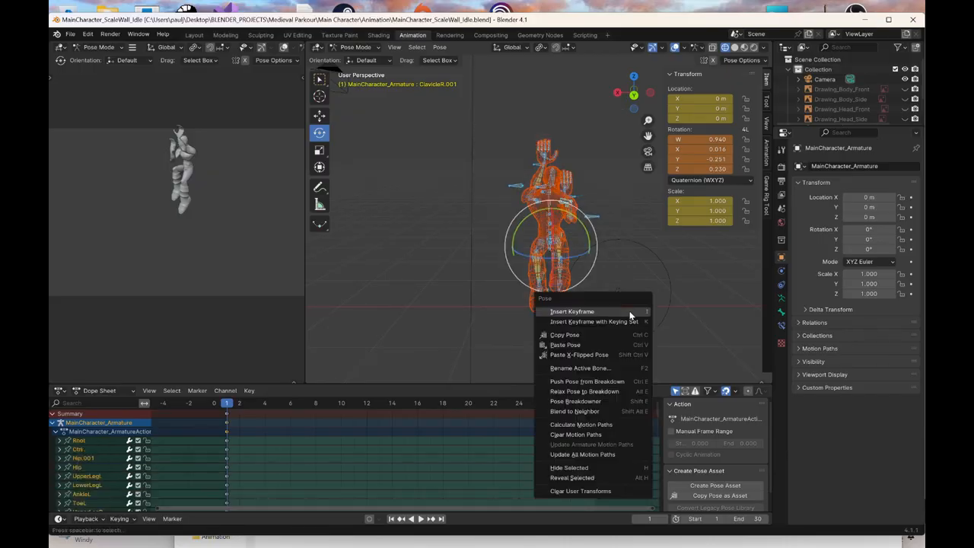
left_click(621, 323)
Go to frame 30 and return the viewport to solid shading
left_click(596, 403)
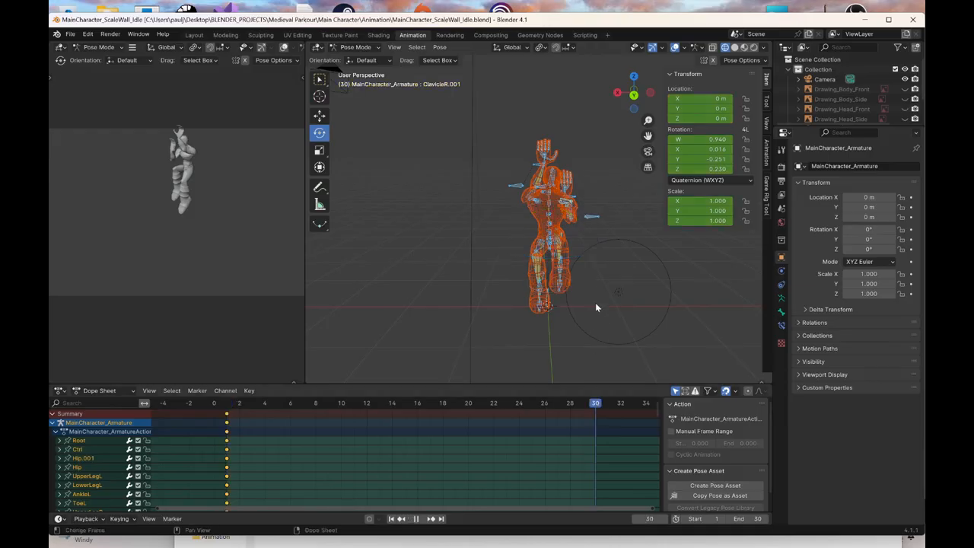
middle_click_drag(585, 276, 531, 276)
key("z")
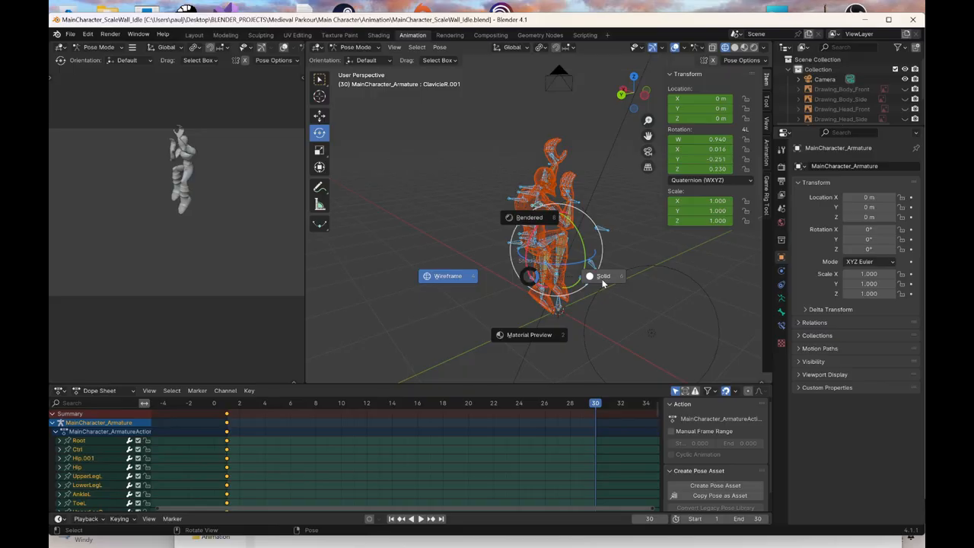
left_click(550, 272)
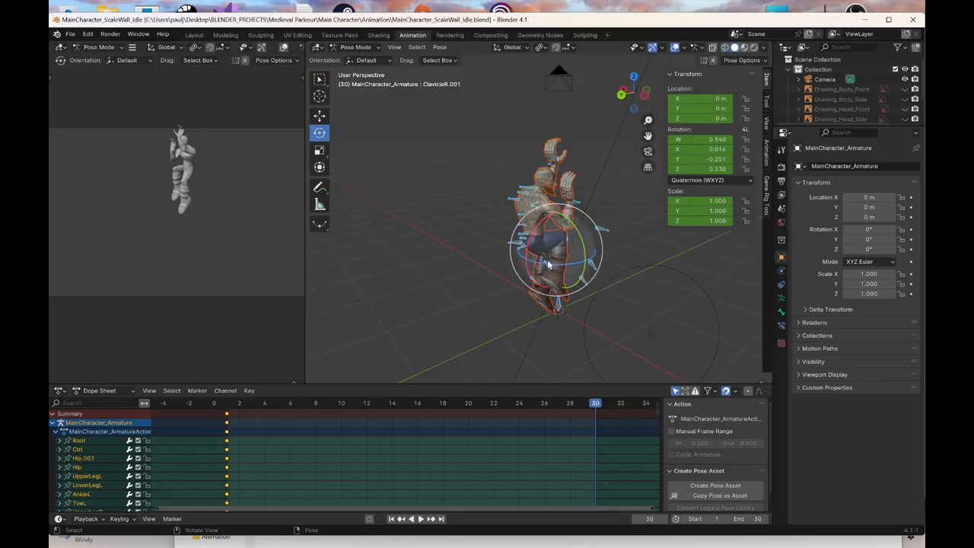
Select both wrist controls and both ankle controls, and keyframe them at frame 30 from the back view
scroll(549, 264, "up", 5)
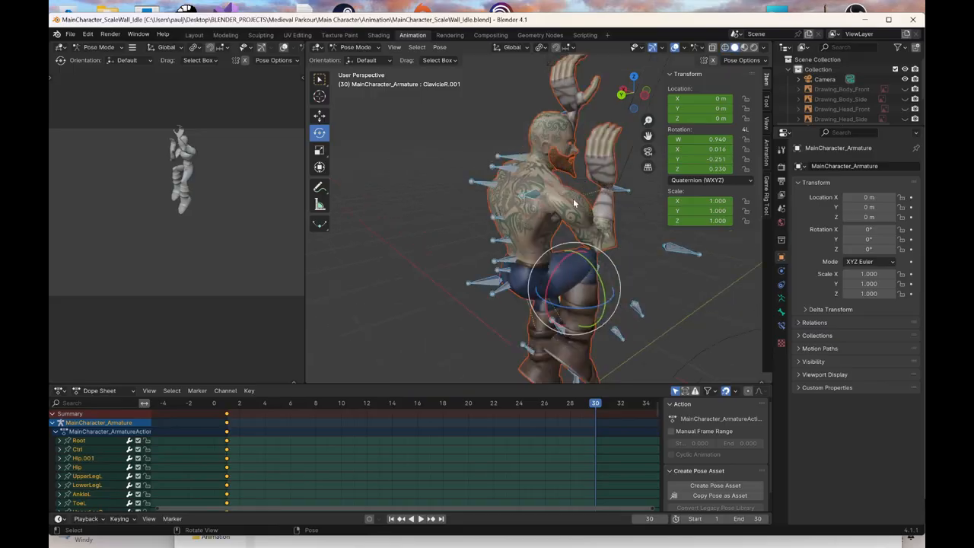
left_click(532, 207)
scroll(529, 211, "down", 1)
middle_click_drag(524, 221, 538, 135)
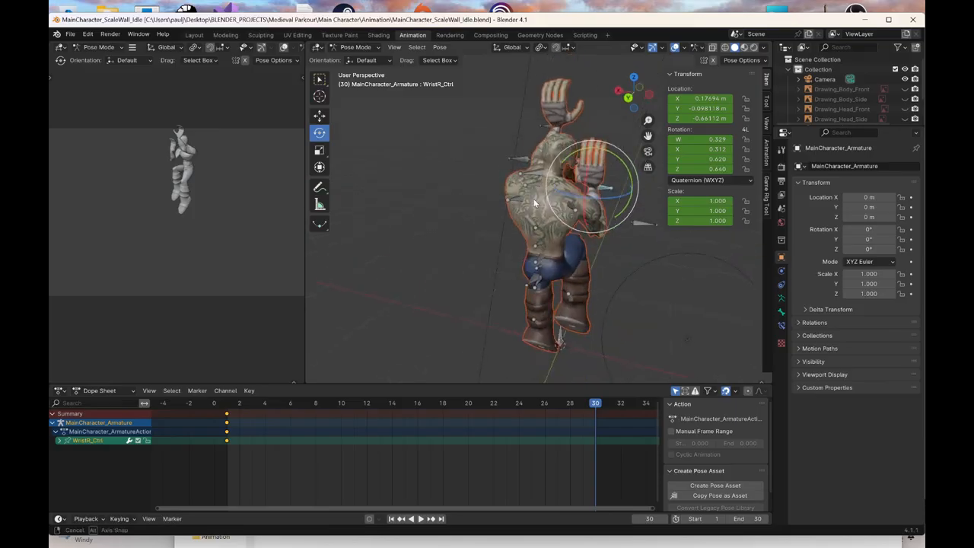
left_click(571, 297, "shift")
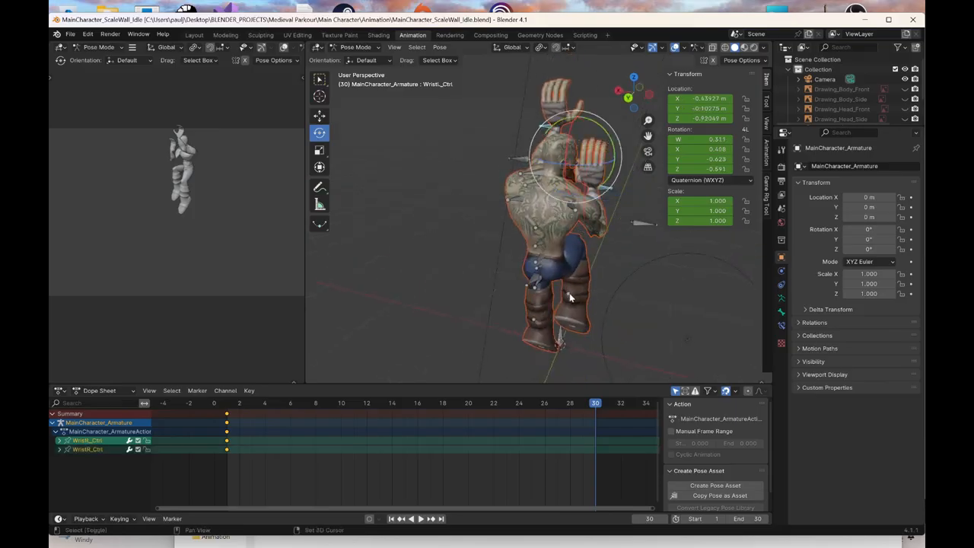
left_click(532, 323, "shift")
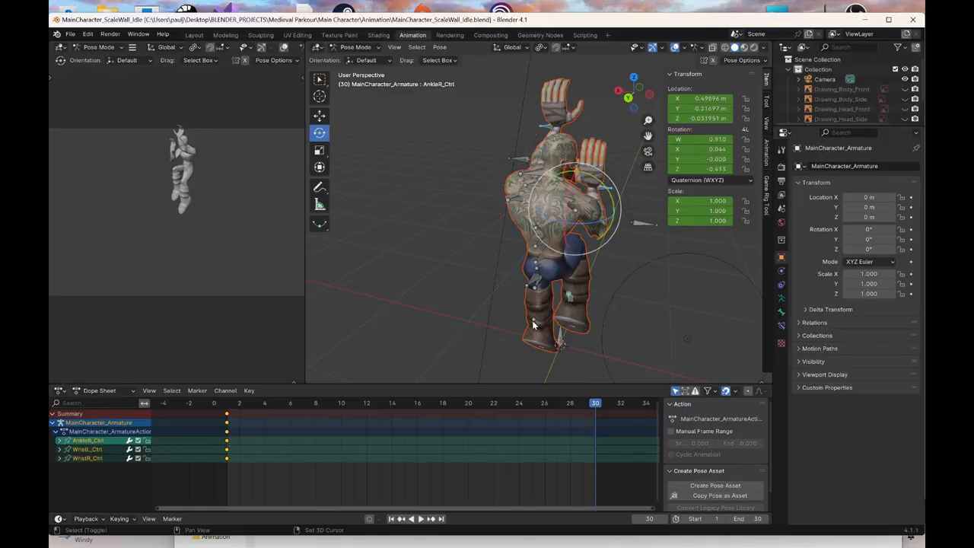
key("ctrl+shift+m")
left_click(628, 97)
right_click(525, 205)
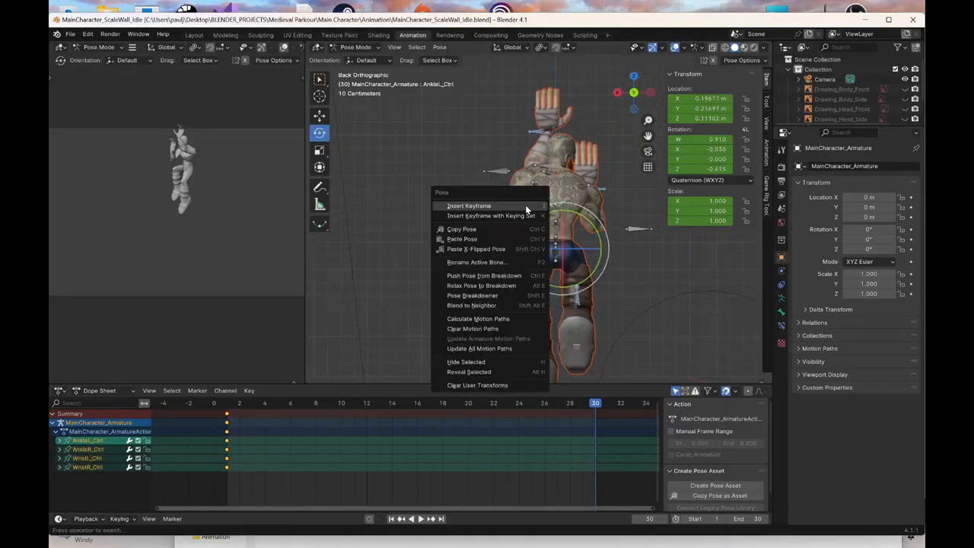
left_click(525, 205)
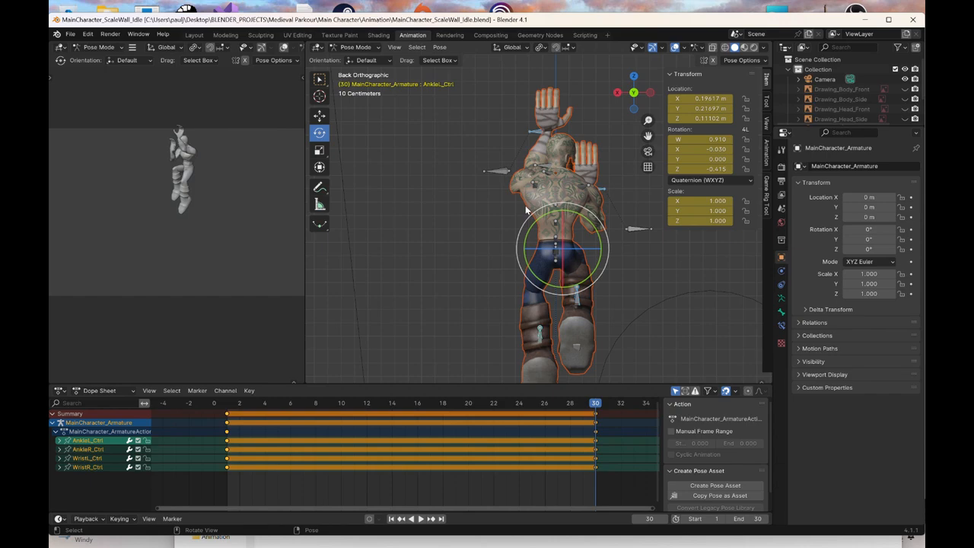
At frame 15, move the right ankle control outward along X by about 0.3 m and keyframe it
left_click(408, 410)
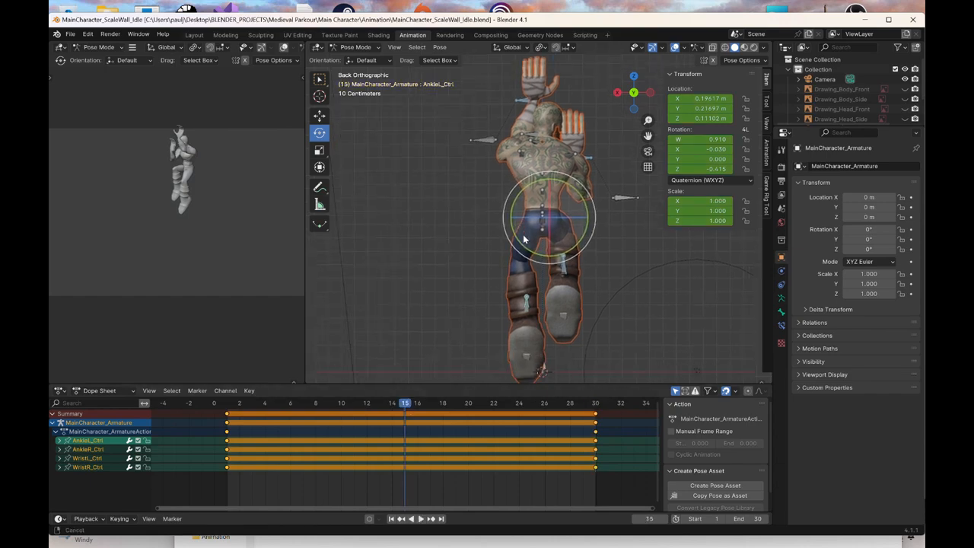
left_click(529, 272)
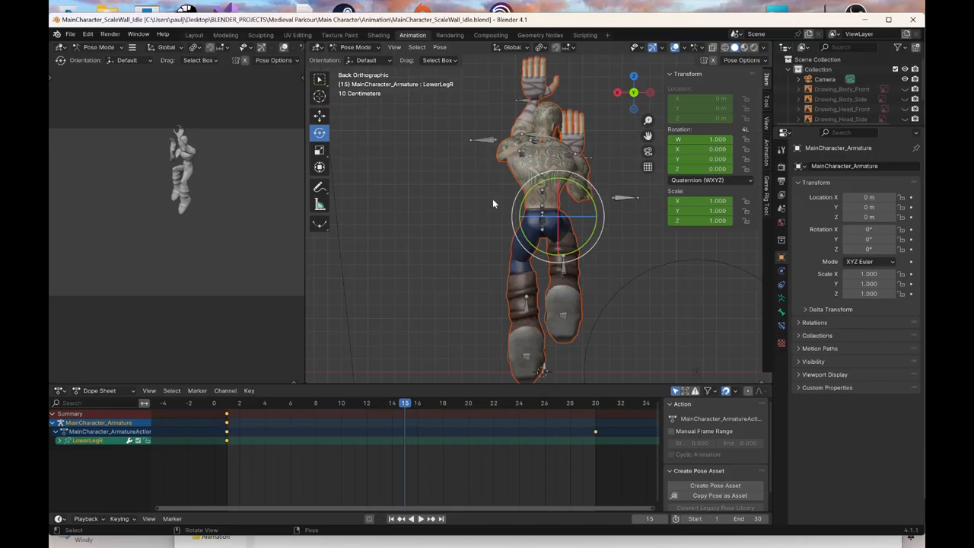
left_click(564, 267)
left_click(320, 116)
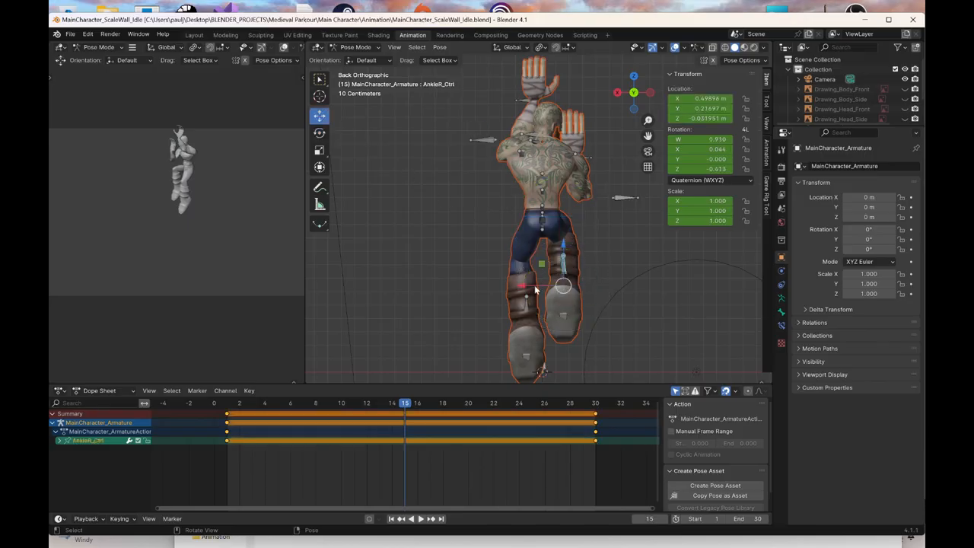
left_click_drag(526, 289, 568, 288)
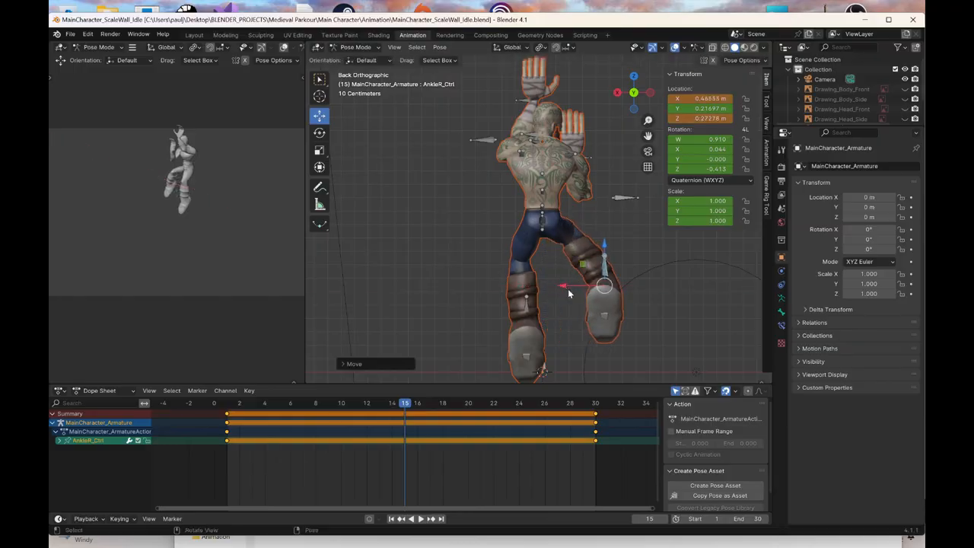
right_click(568, 289)
key("i")
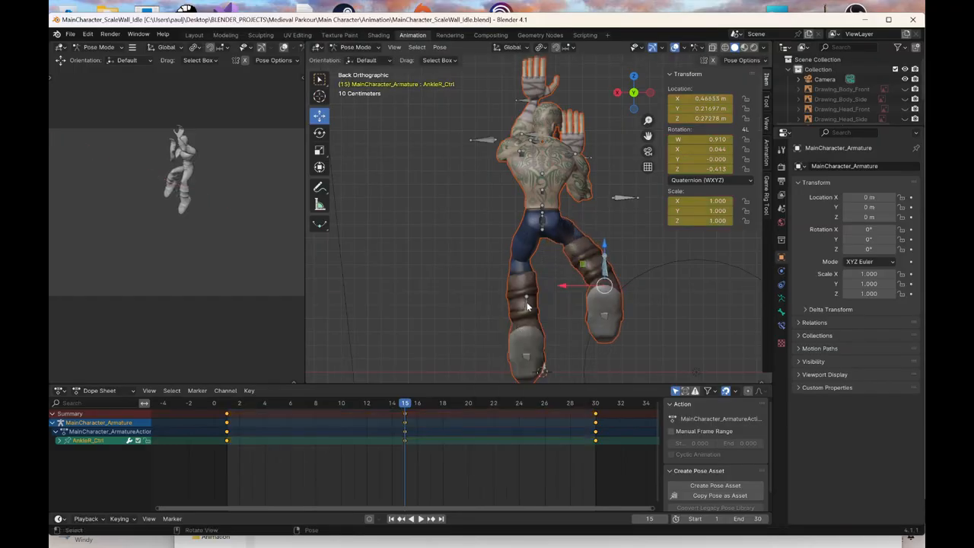
Move the left ankle control outward along X by about 0.3 m and keyframe it at frame 15
left_click(475, 328)
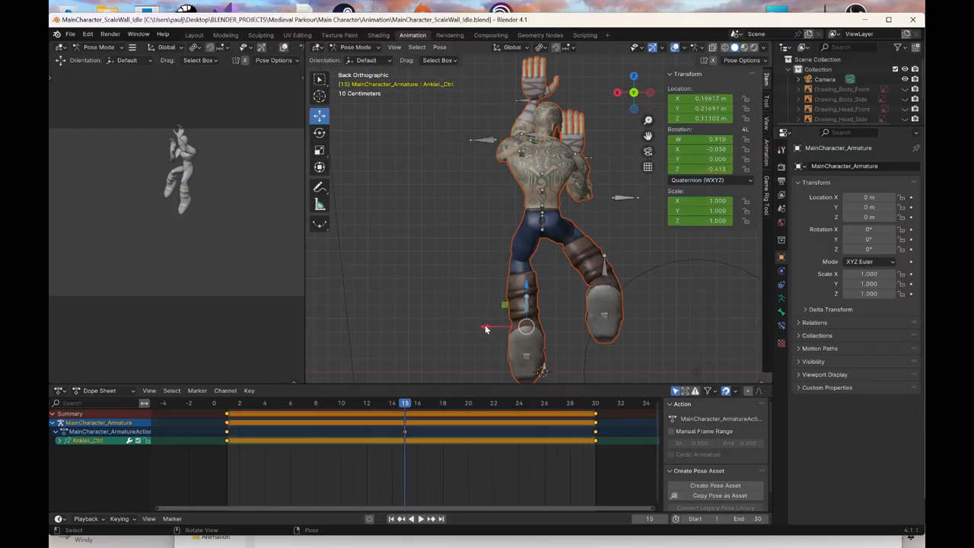
left_click_drag(473, 327, 438, 326)
right_click(438, 326)
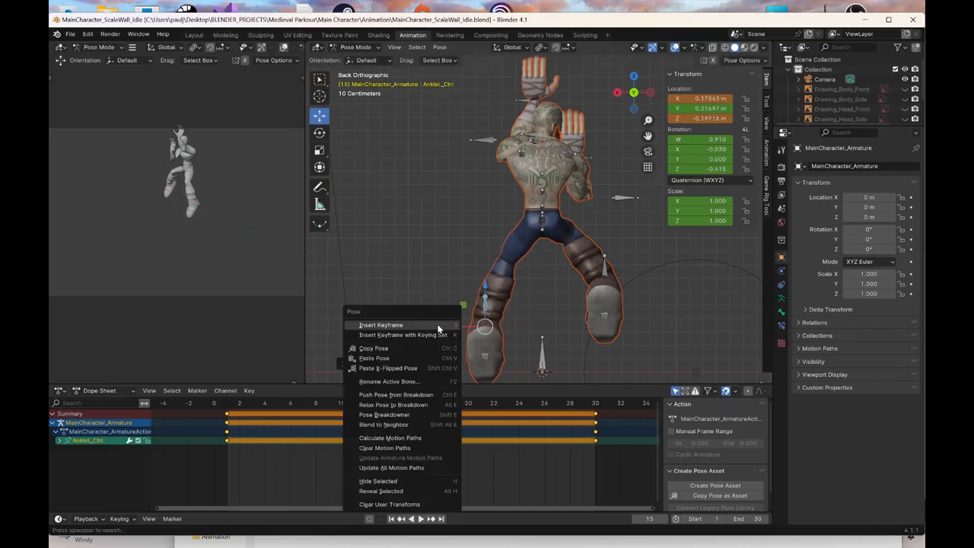
left_click(439, 327)
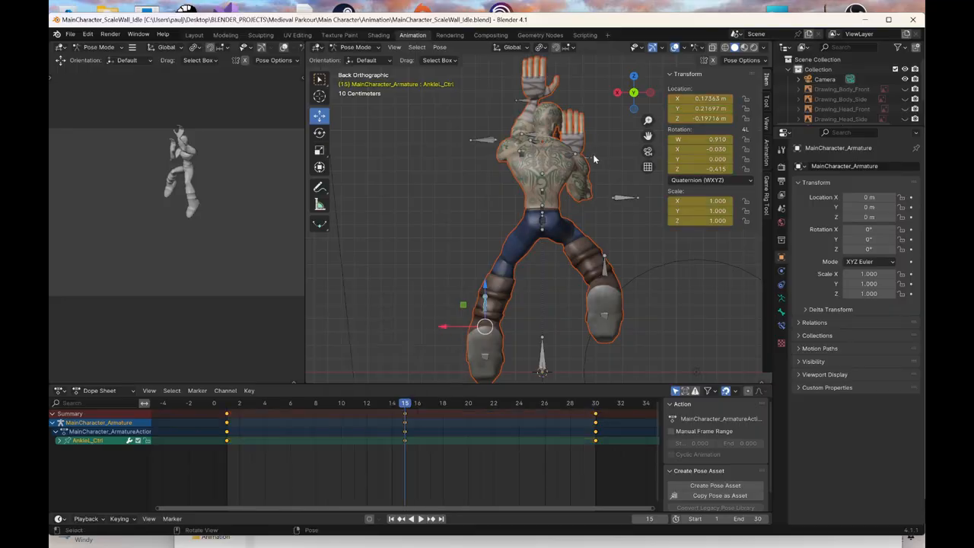
Select both wrist controls and insert a keyframe for their current pose at frame 15
left_click(511, 101)
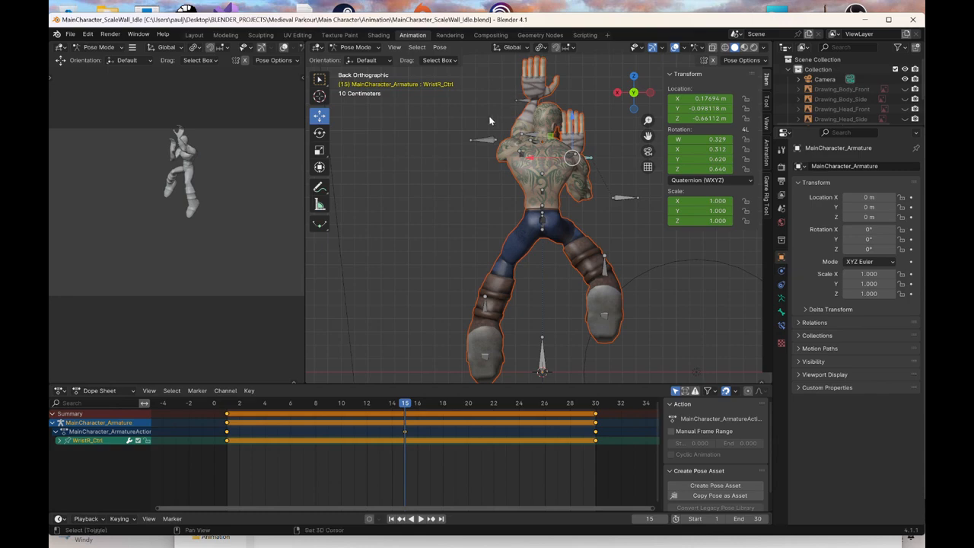
left_click(491, 120, "shift")
right_click(491, 120)
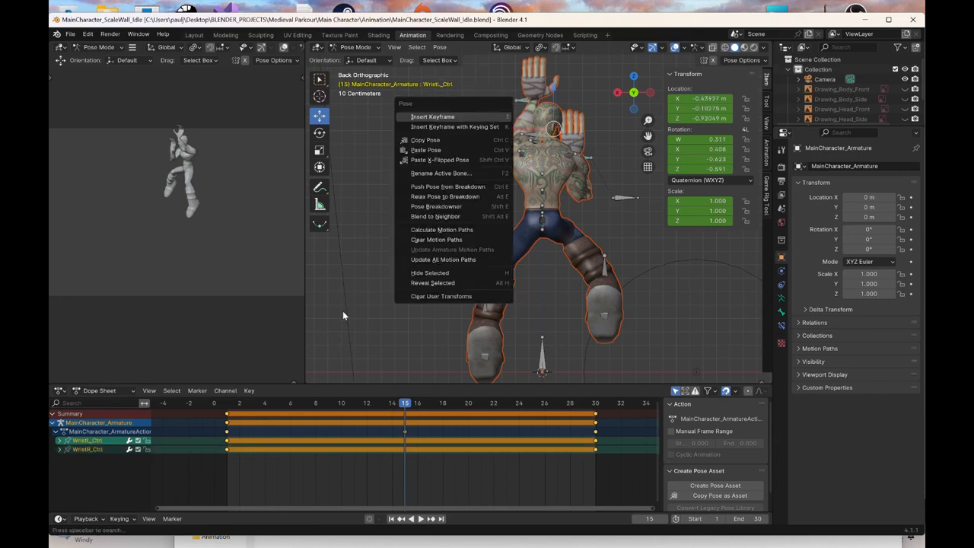
key("i")
At frame 1, move the right wrist control outward along X by about 0.35 m and keyframe it
left_click(226, 408)
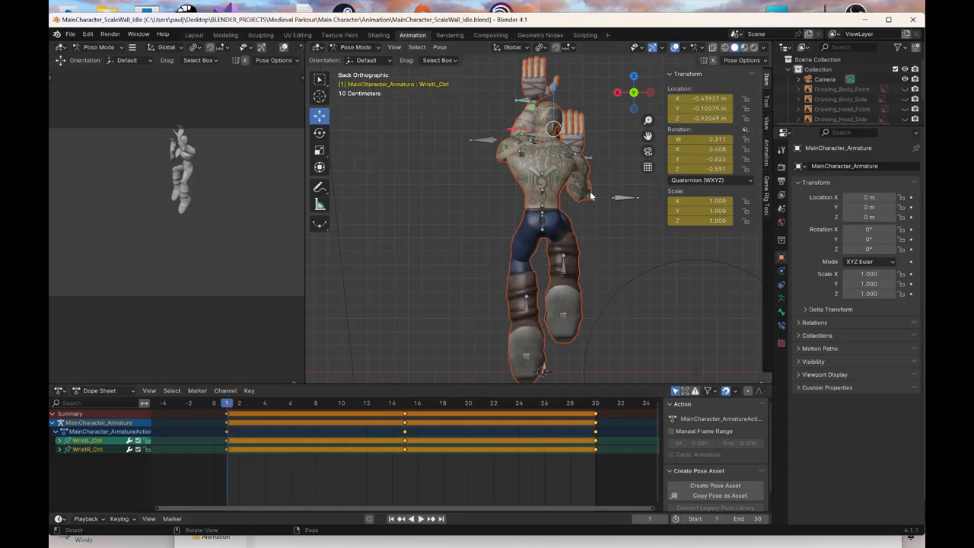
left_click(591, 196)
middle_click_drag(591, 197, 553, 199, "shift")
key("g")
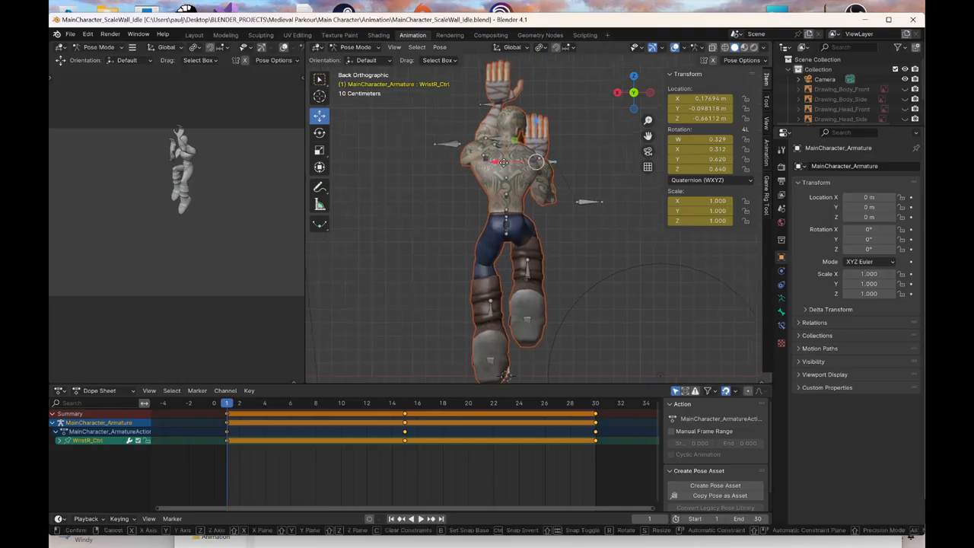
key("x")
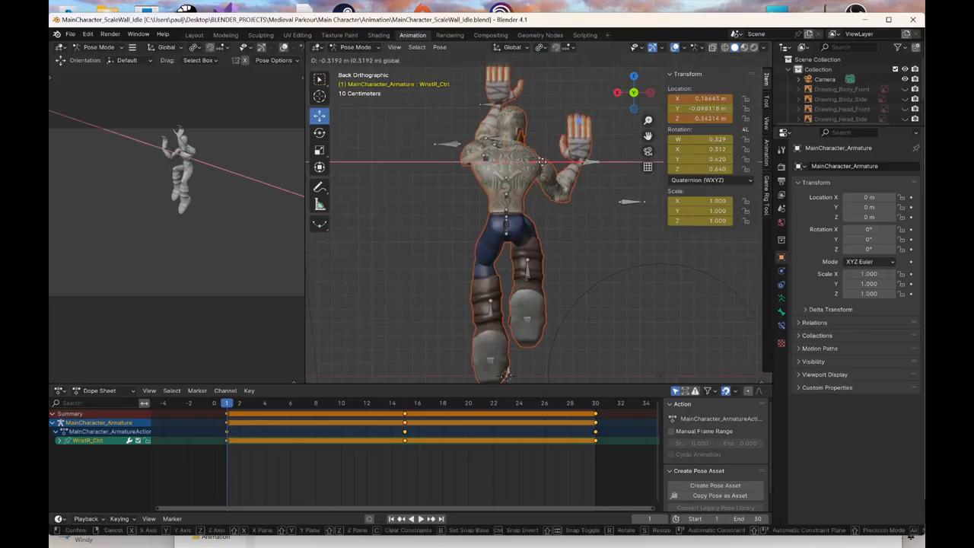
left_click(544, 166)
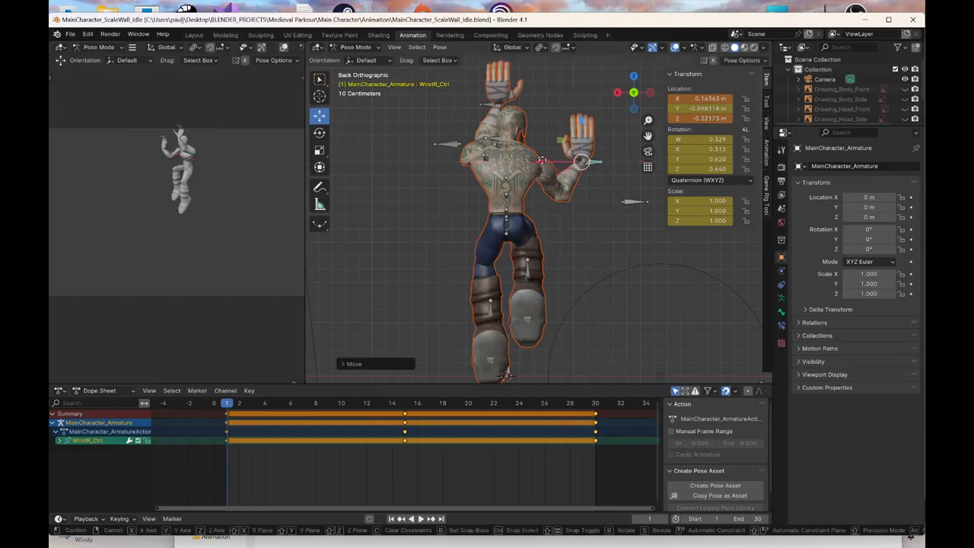
key("g")
key("x")
left_click(543, 164)
right_click(543, 162)
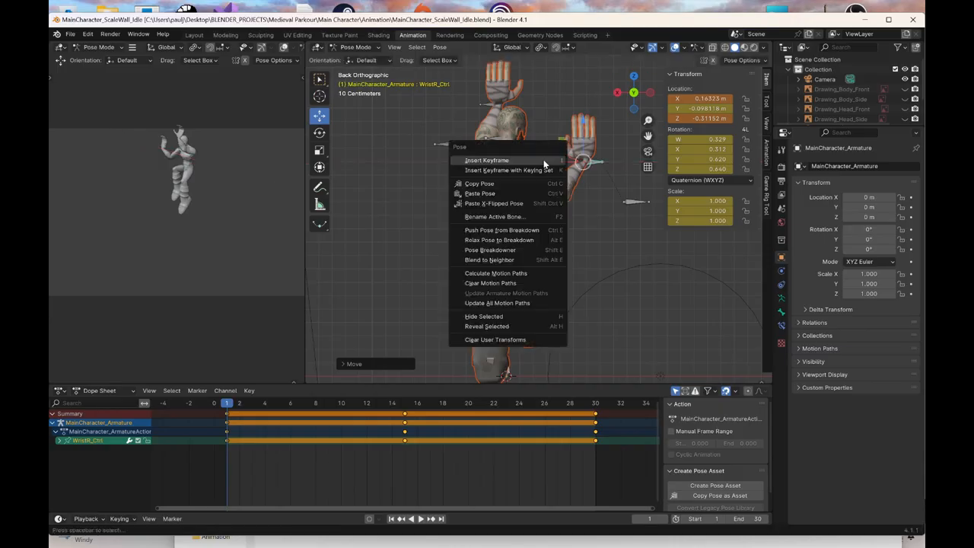
left_click(541, 159)
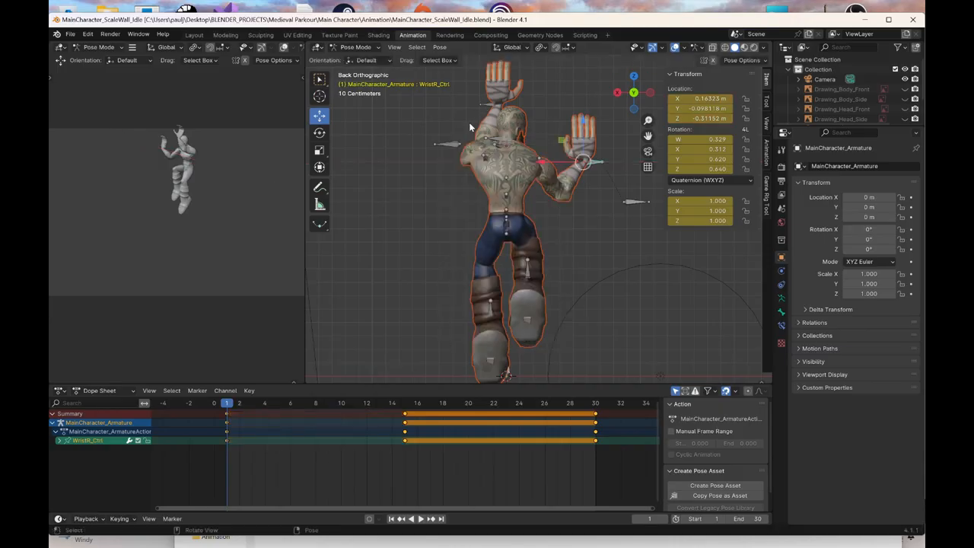
Move the left wrist control outward along X by about 0.32 m and keyframe it at frame 1
left_click(454, 118)
key("g")
key("x")
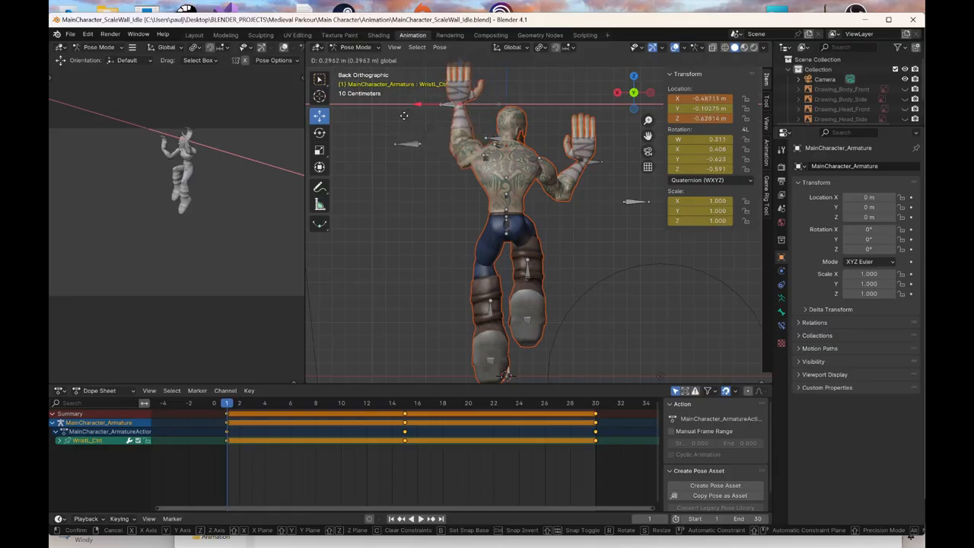
left_click(405, 121)
right_click(405, 121)
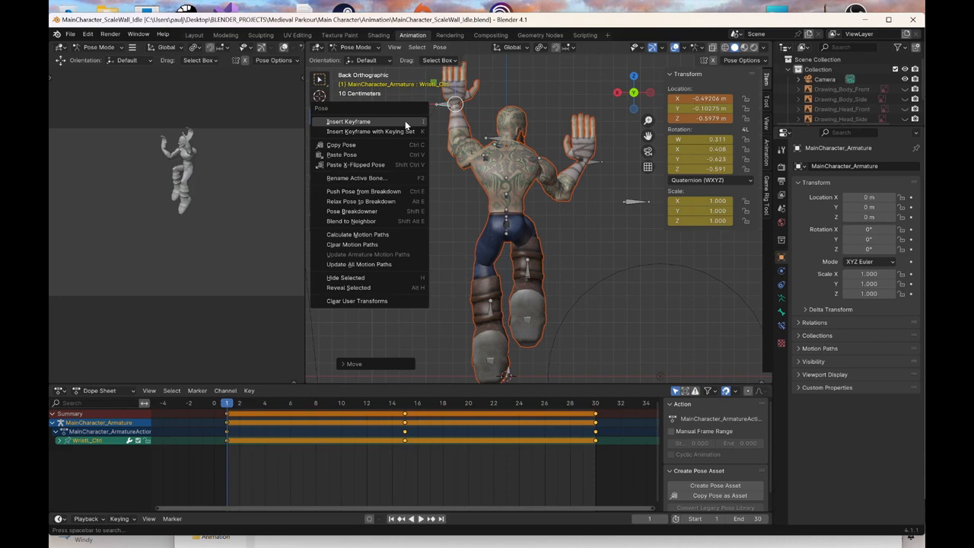
left_click(405, 122)
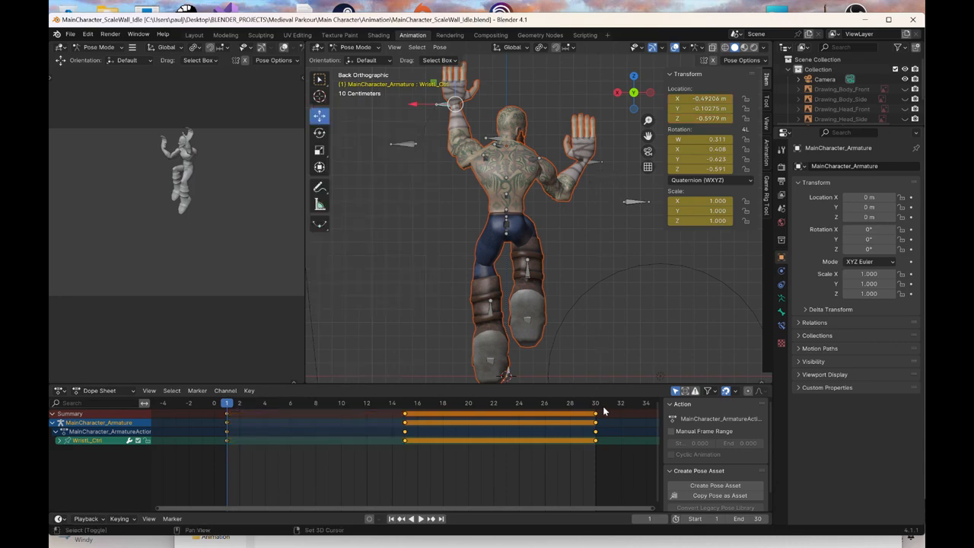
Copy both wrist controls' frame 1 keyframes and paste them at frame 30
key("shift+Right")
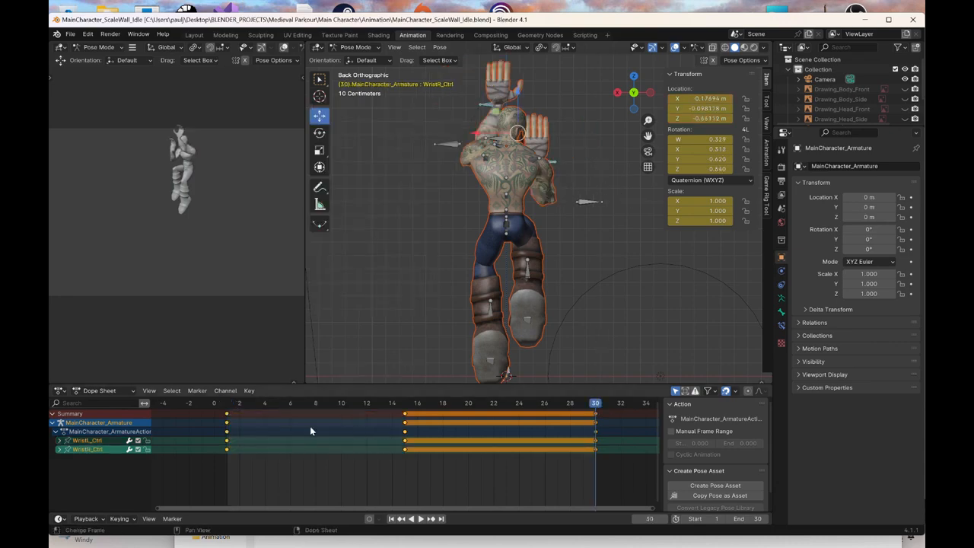
left_click_drag(217, 470, 249, 412)
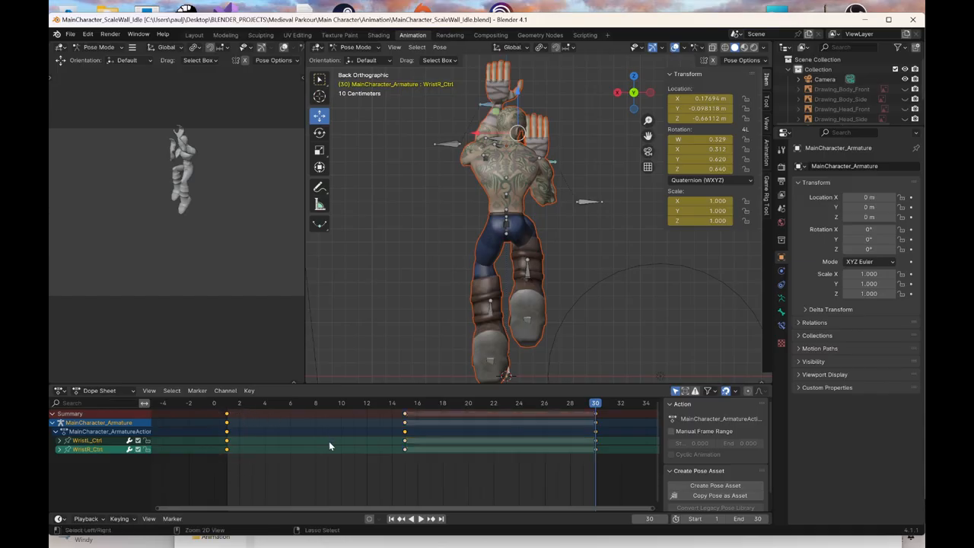
key("ctrl+v")
Rotate the left clavicle bone at frame 1 to a quaternion of about W 0.978, Z -0.207, and keyframe it
middle_click_drag(506, 244, 565, 293)
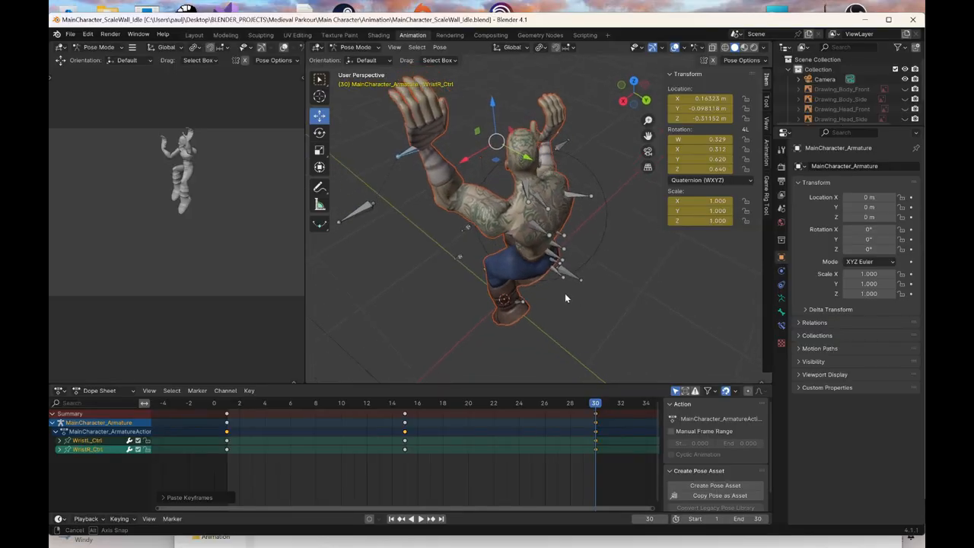
left_click(553, 239)
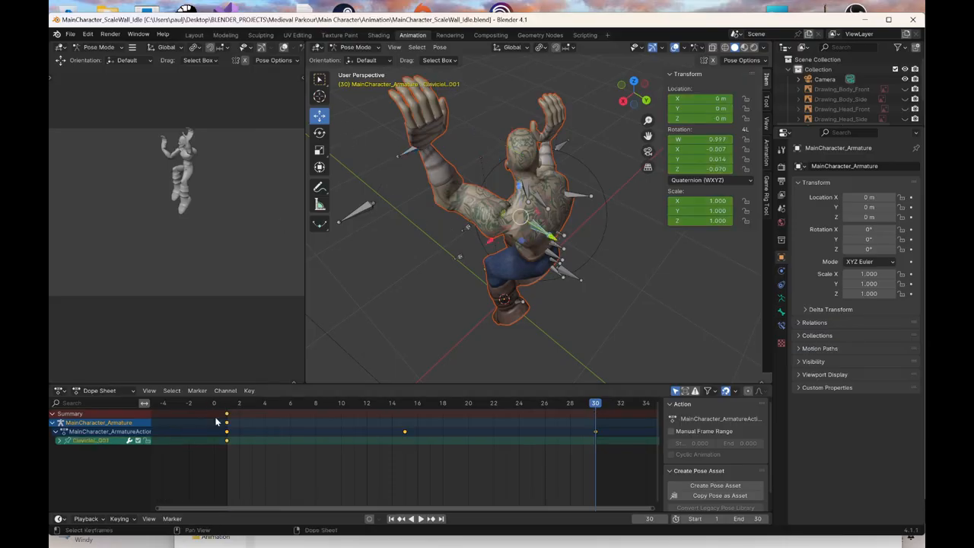
key("space")
left_click(326, 133)
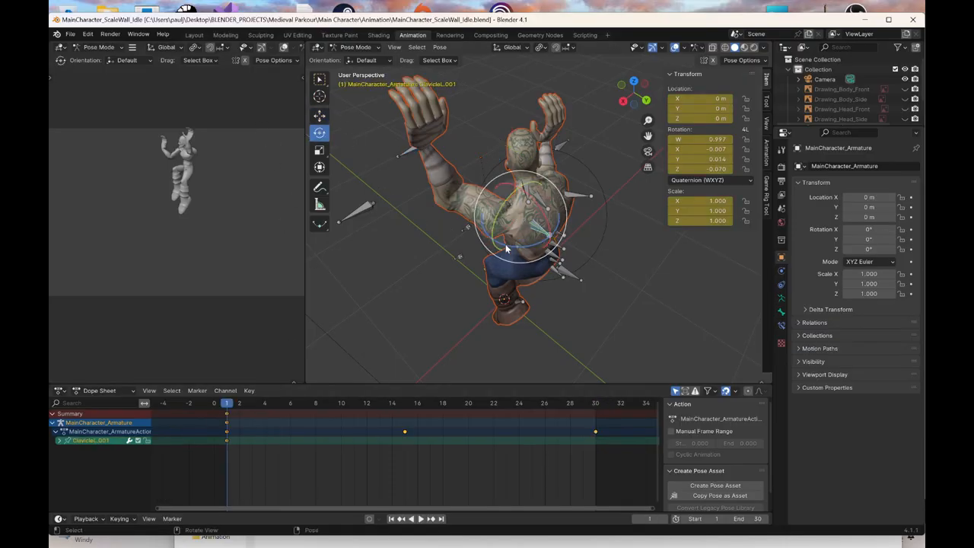
middle_click_drag(502, 207, 506, 258)
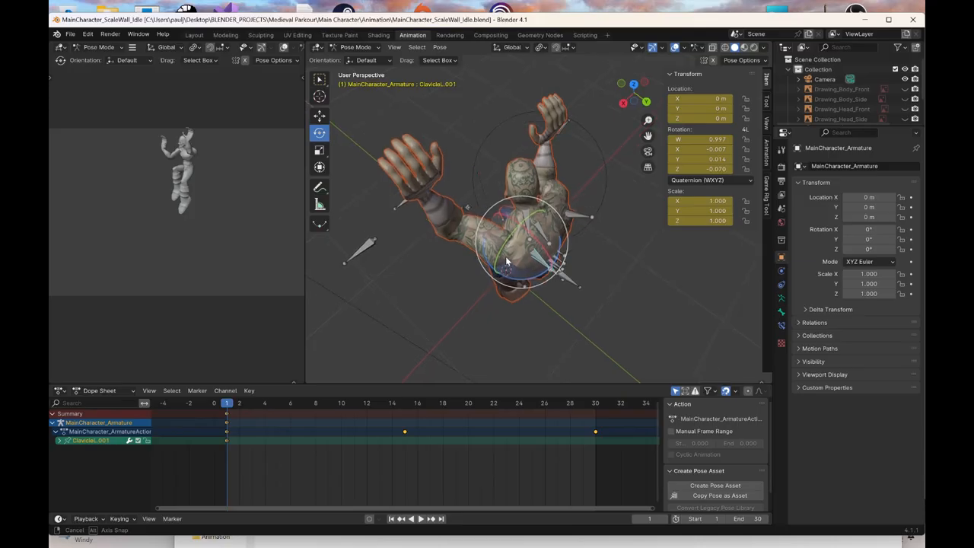
mouse_move(552, 247)
left_mouse_down()
mouse_move(548, 257)
mouse_move(560, 259)
left_mouse_up()
right_click(561, 260)
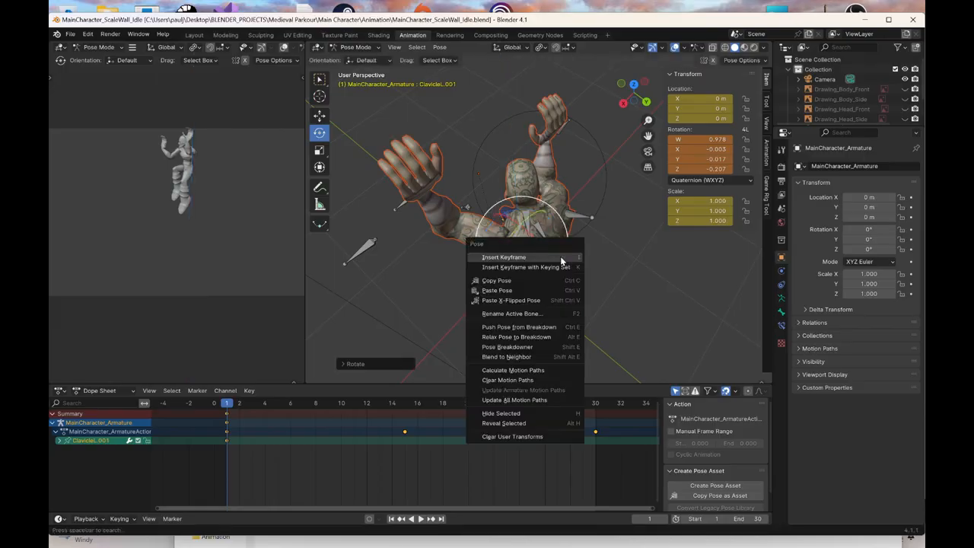
left_click(574, 259)
Inspect the right clavicle bone, return to the back view, and preview the start of the loop from frame 1
middle_click_drag(597, 267, 552, 298)
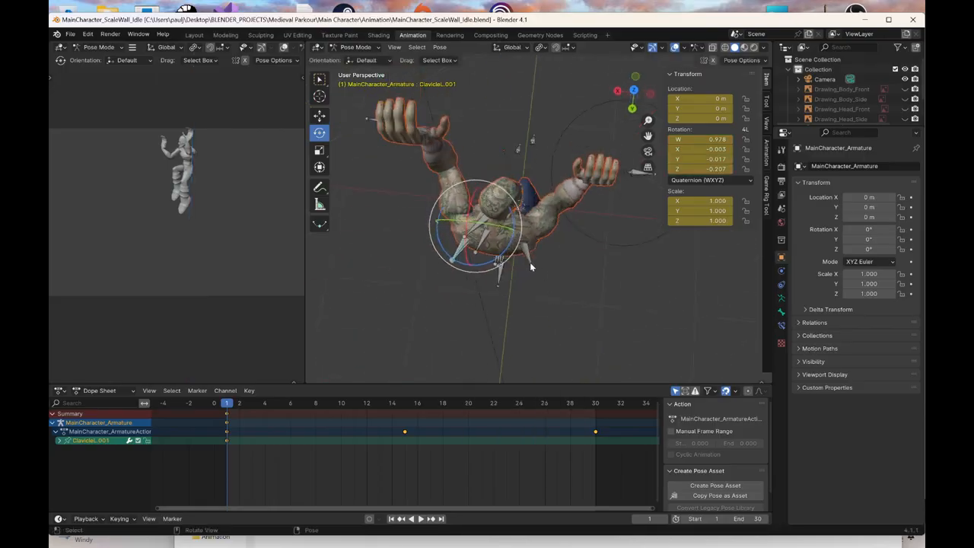
left_click(530, 262)
middle_click_drag(599, 293, 621, 225)
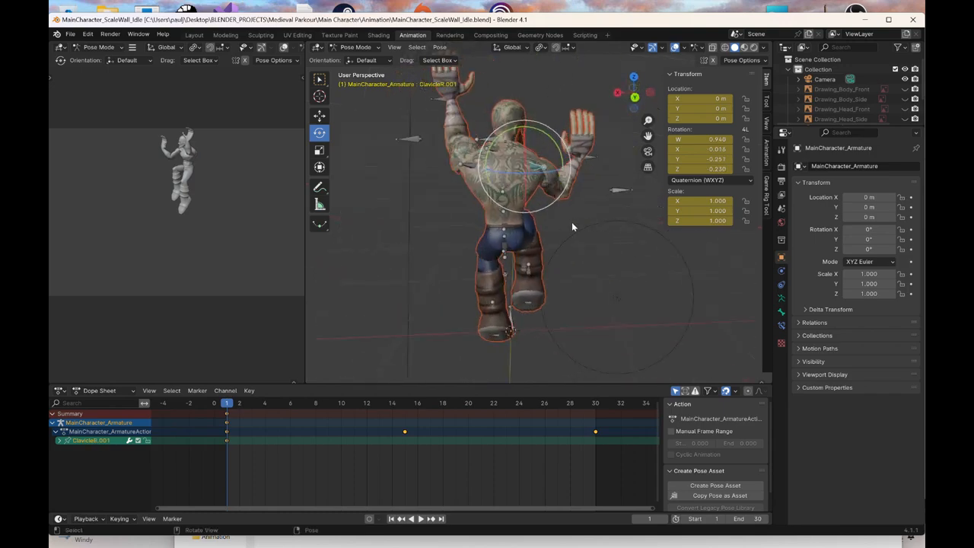
left_click(636, 99)
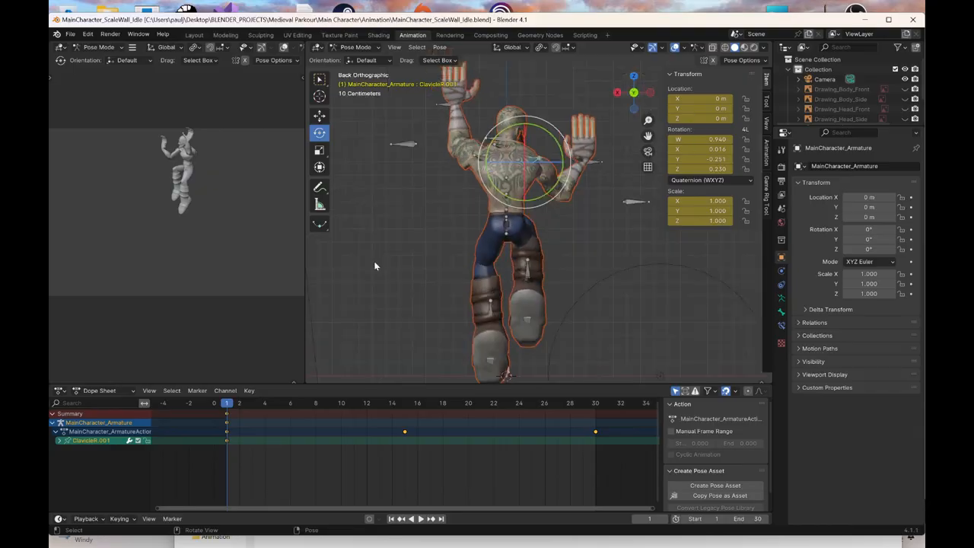
left_click(227, 414)
key("space")
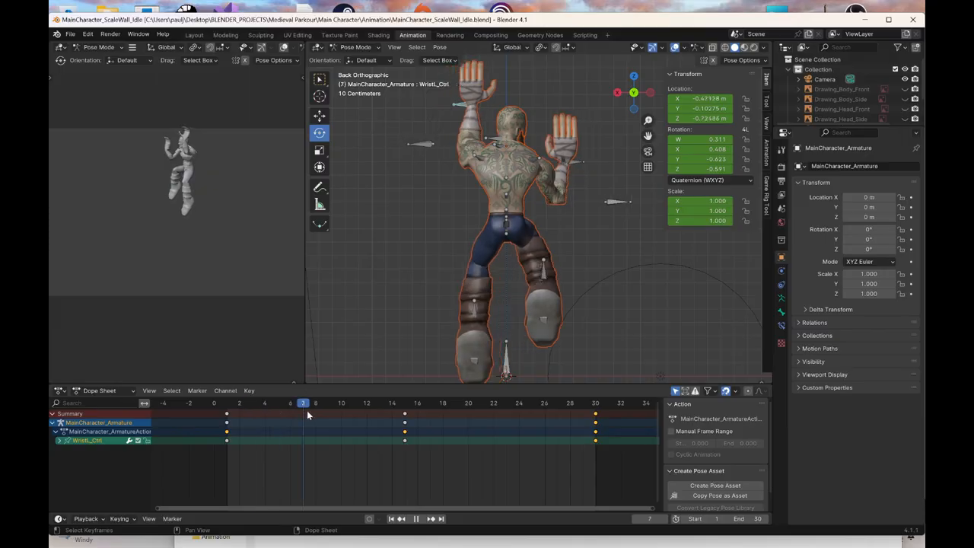
key("space")
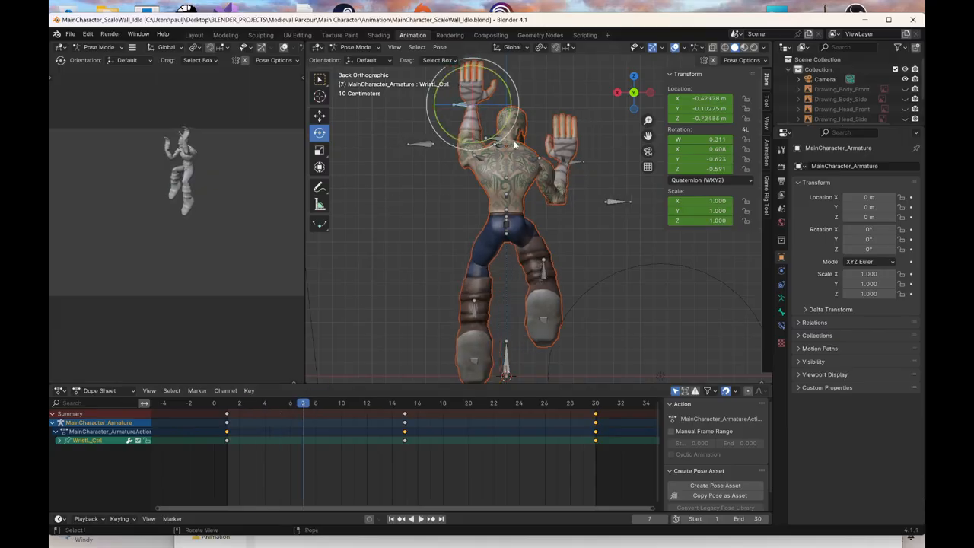
At frame 8, move the left wrist control about 0.06 m along Y away from the wall in top view and keyframe it
left_click(635, 79)
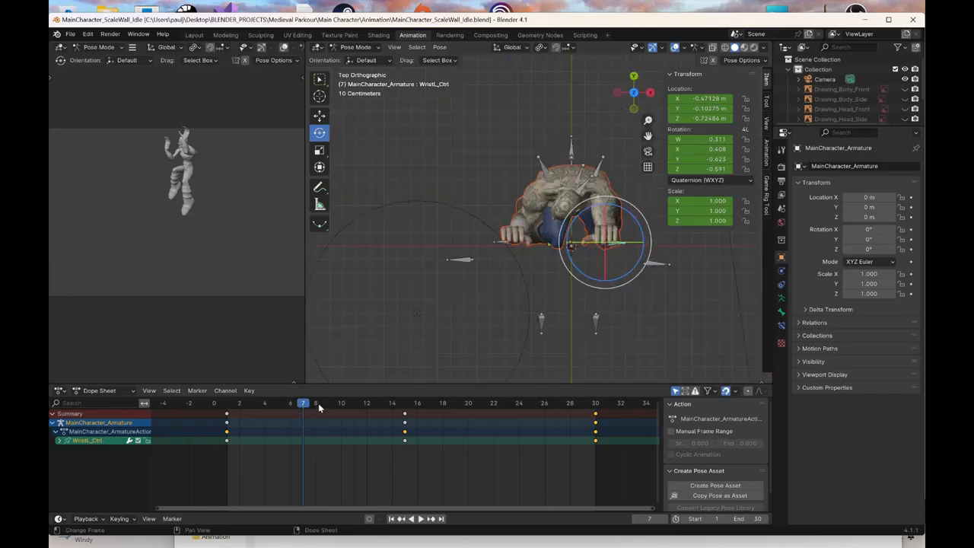
key("Right")
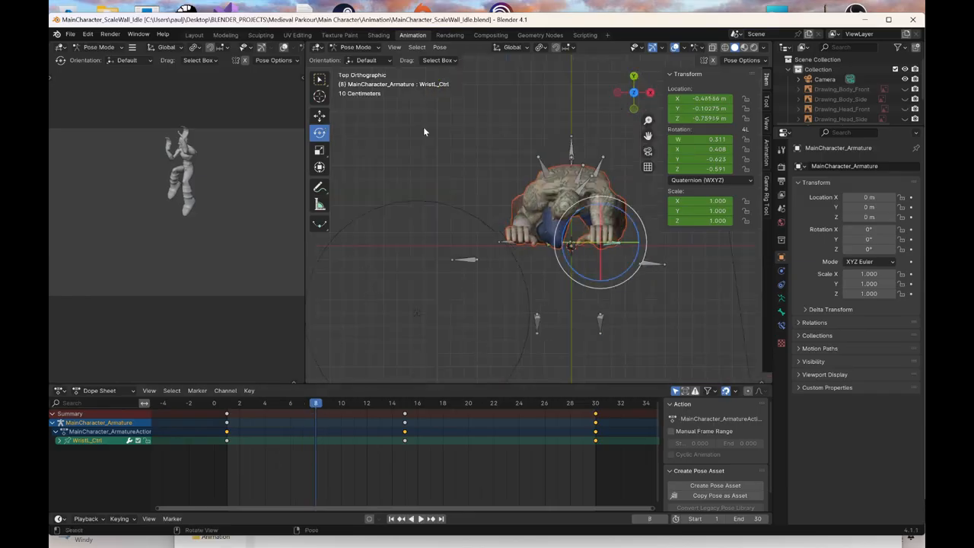
left_click(319, 115)
left_click_drag(601, 202, 601, 193)
right_click(601, 192)
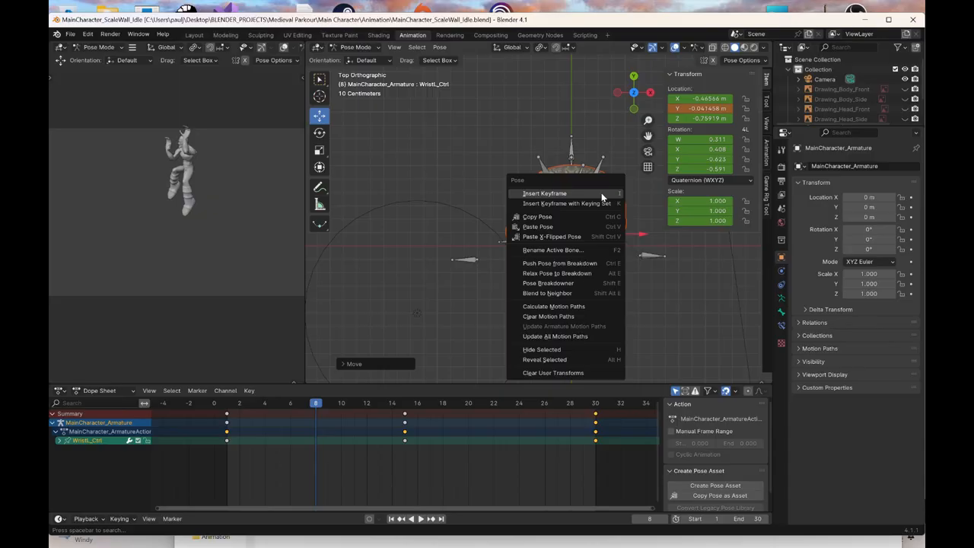
left_click(601, 192)
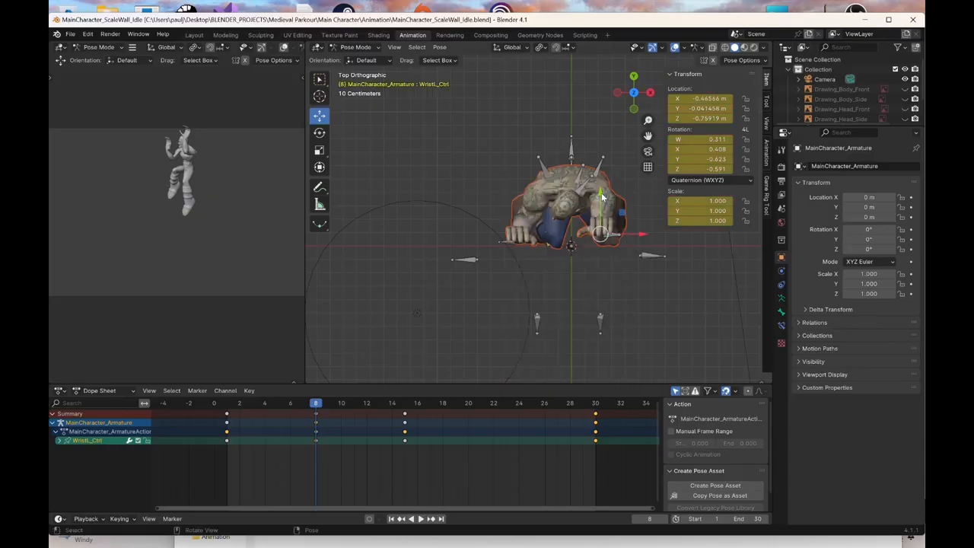
Preview the loop from frame 1 in the back view to check the left wrist's motion
left_click(635, 79)
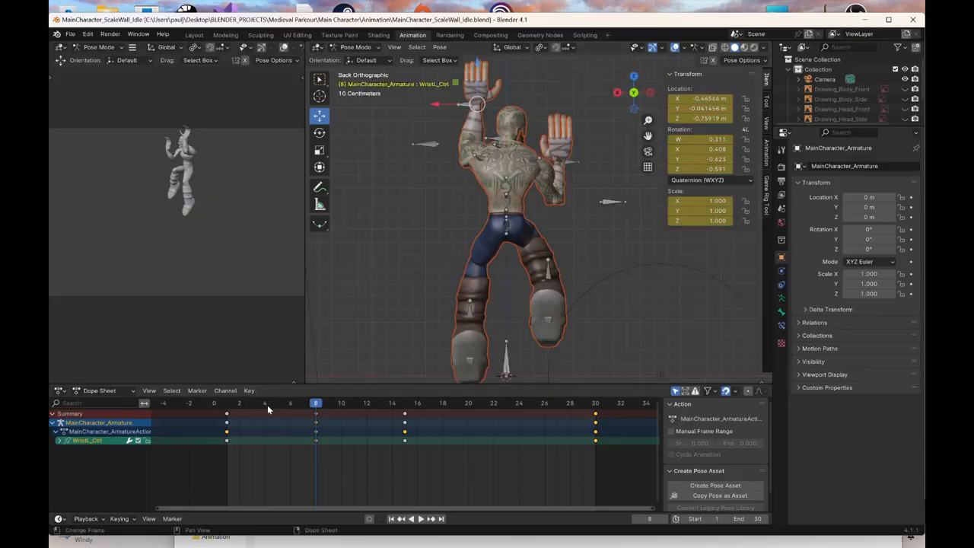
key("shift+Left")
key("space")
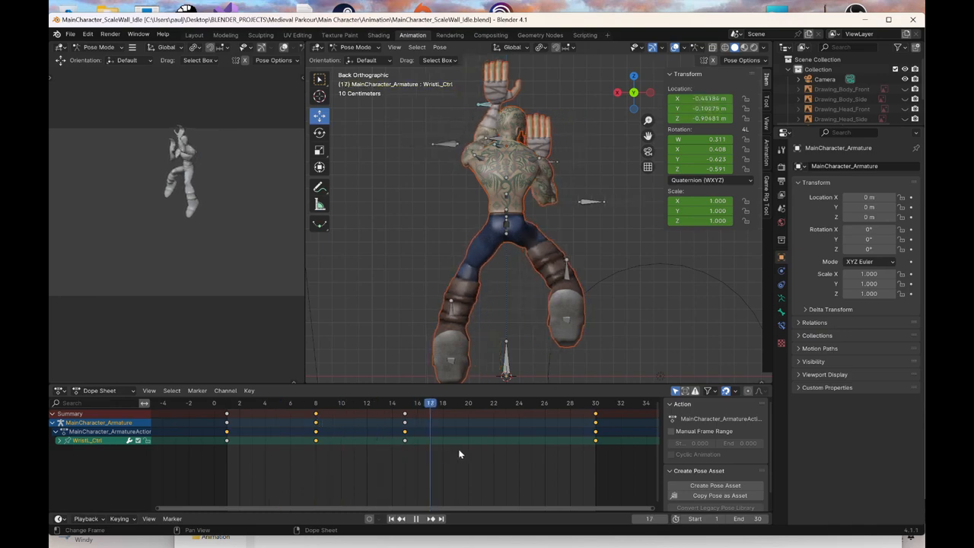
key("space")
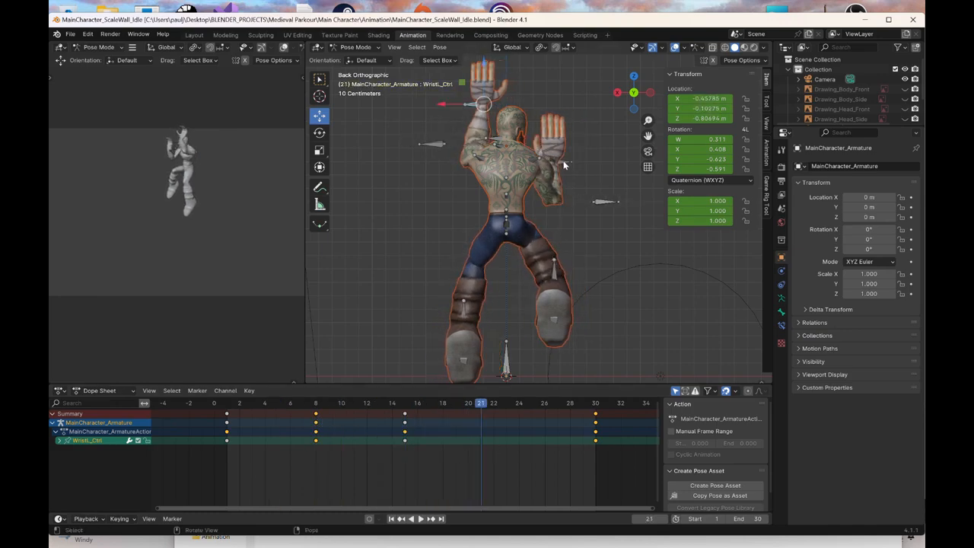
At frame 22, move the right wrist control about 0.059 m along Y away from the wall in top view and keyframe it
left_click(634, 77)
left_click(525, 240)
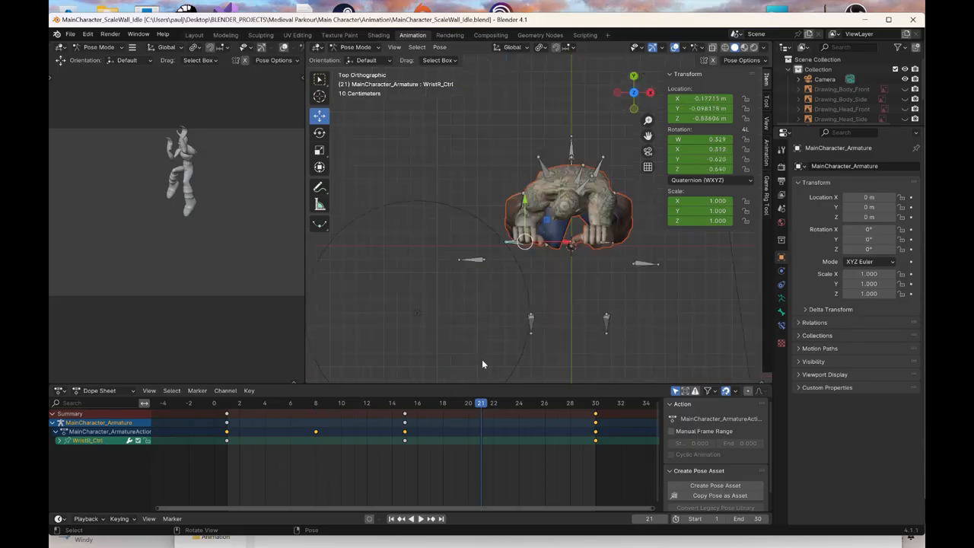
left_click(493, 404)
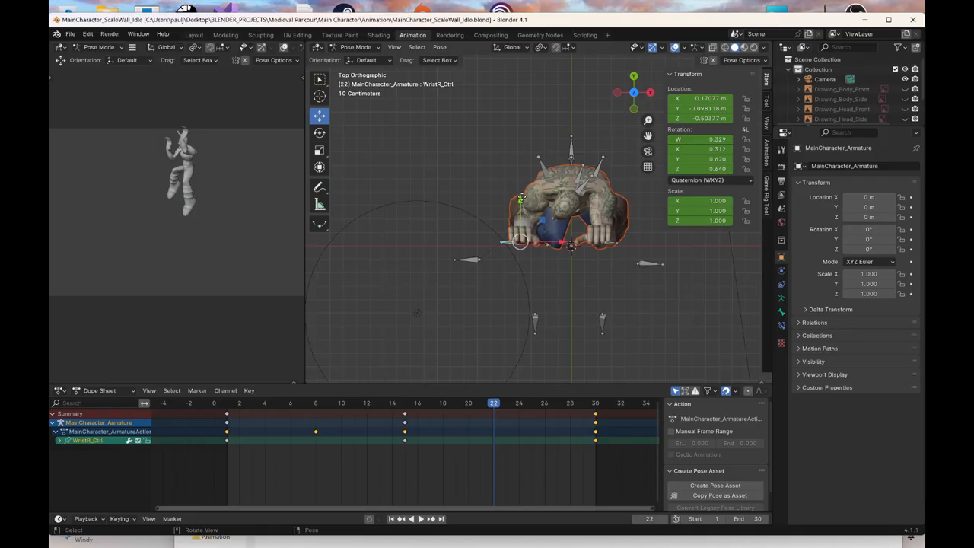
key("g")
key("y")
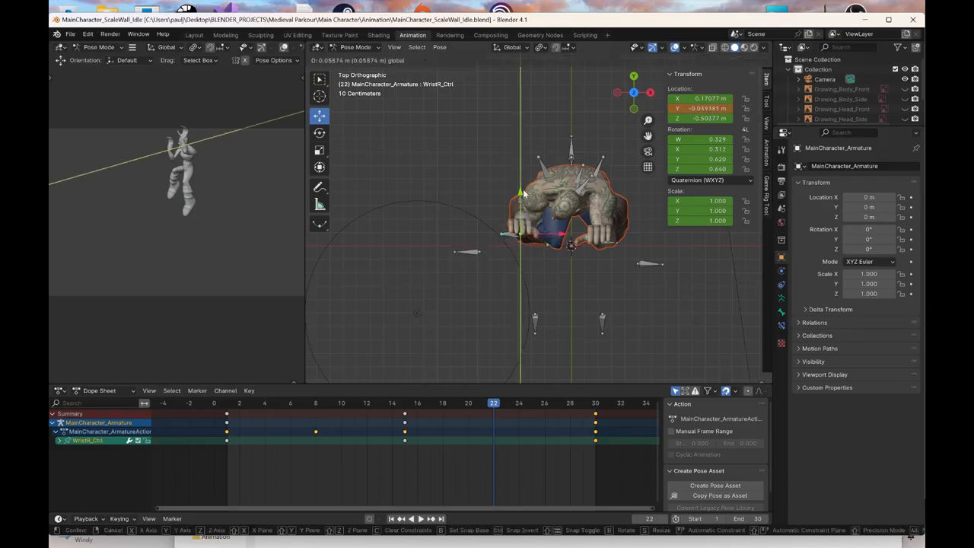
left_click(523, 193)
right_click(523, 191)
left_click(523, 191)
Preview the opening frames of the loop from an angled view behind the character
scroll(598, 300, "down", 2)
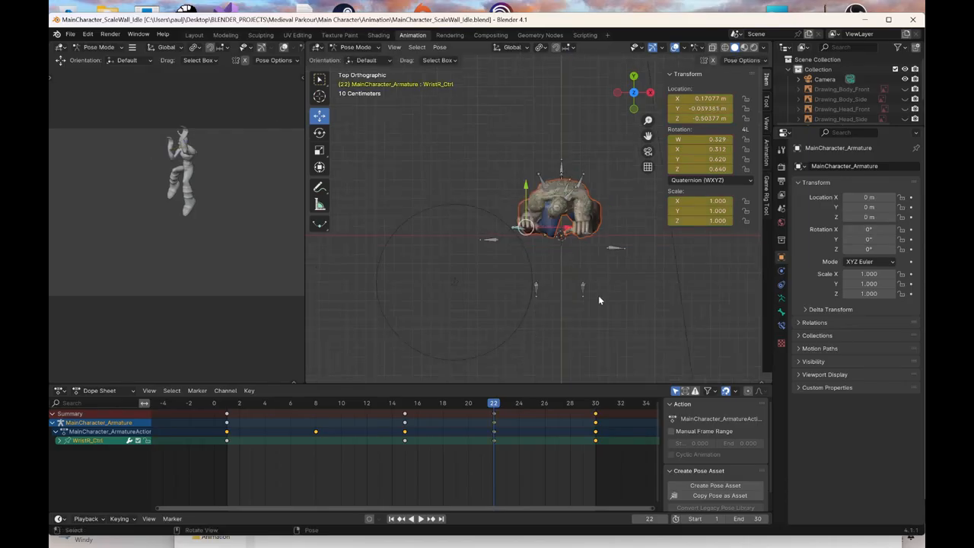
middle_click_drag(599, 299, 553, 280)
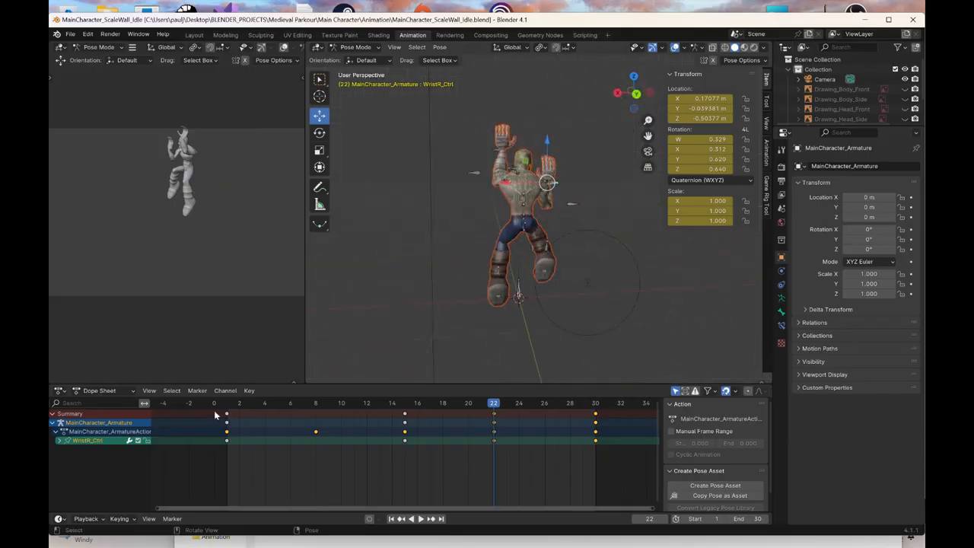
left_click(235, 407)
key("space")
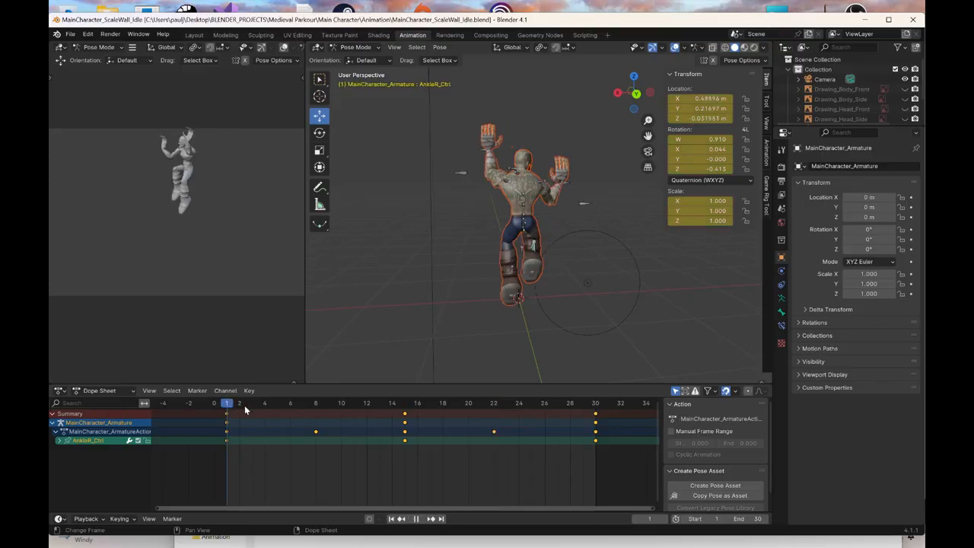
key("space")
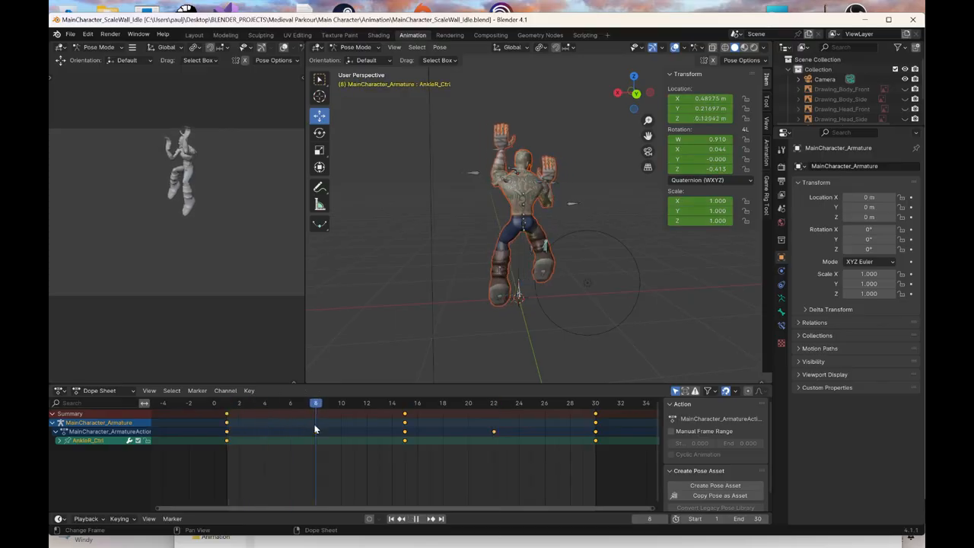
At frame 8, move the right ankle control along Y away from the wall in side view and keyframe it
left_click(647, 95)
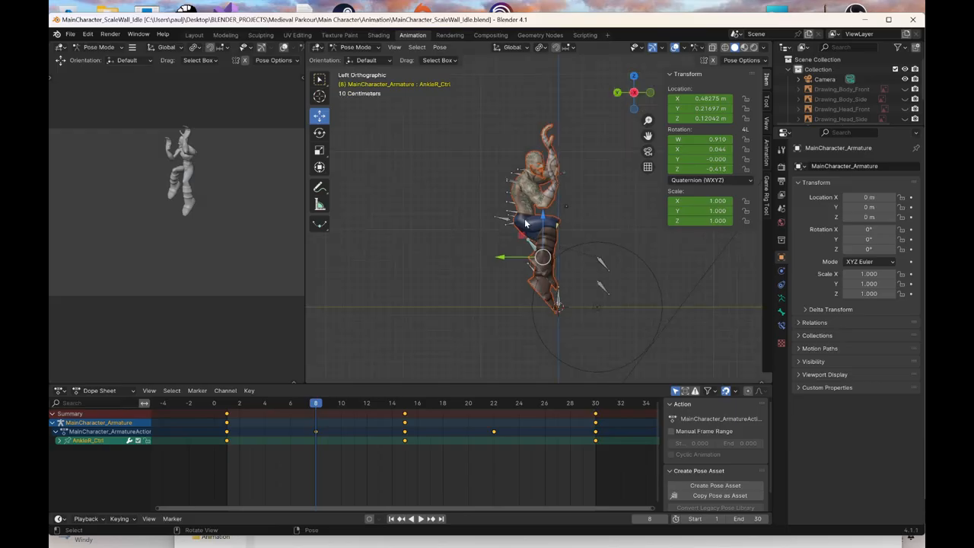
left_click_drag(496, 257, 490, 257)
right_click(490, 259)
left_click(490, 258)
At frame 22, move the left ankle control away from the wall to Y about 0.371 m in side view and keyframe it
middle_click_drag(475, 269, 506, 273)
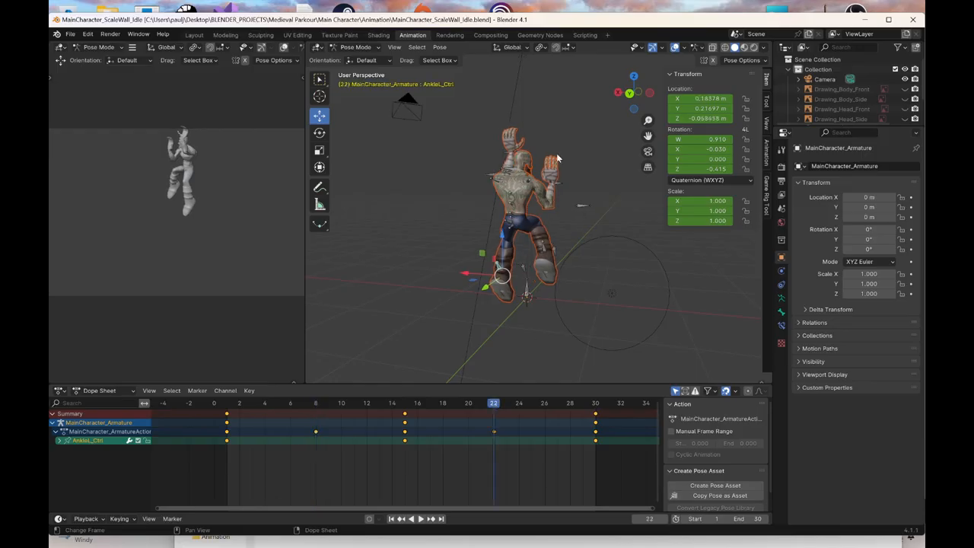
left_click(617, 93)
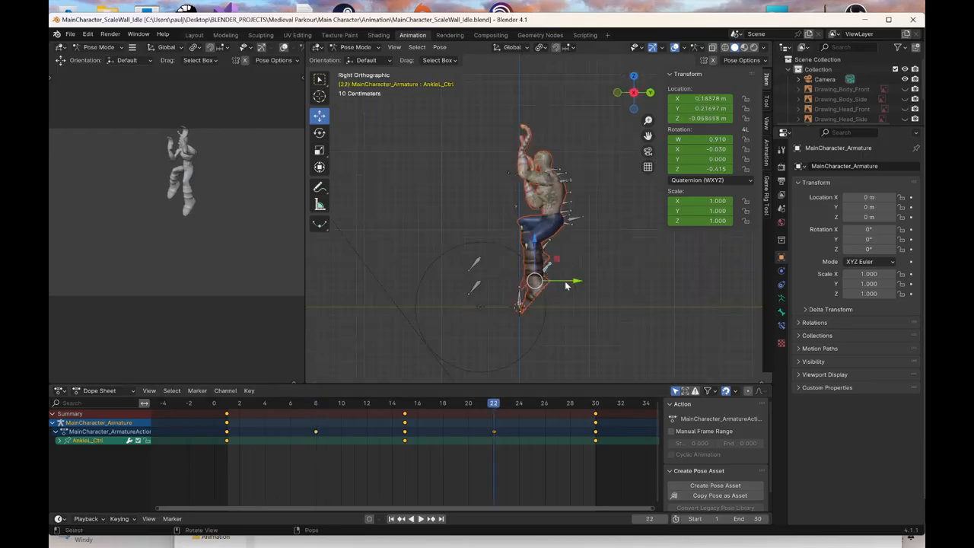
left_click_drag(576, 282, 585, 282)
right_click(585, 282)
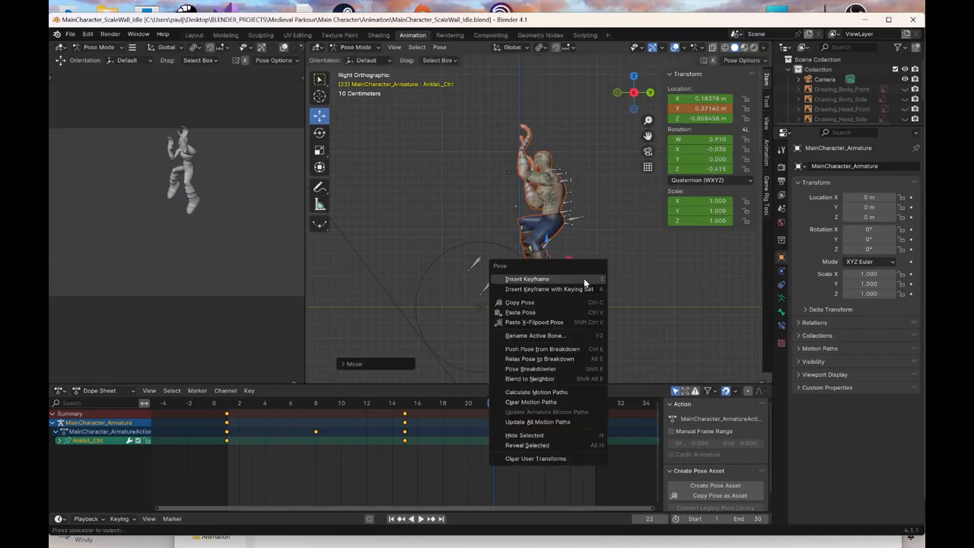
left_click(584, 281)
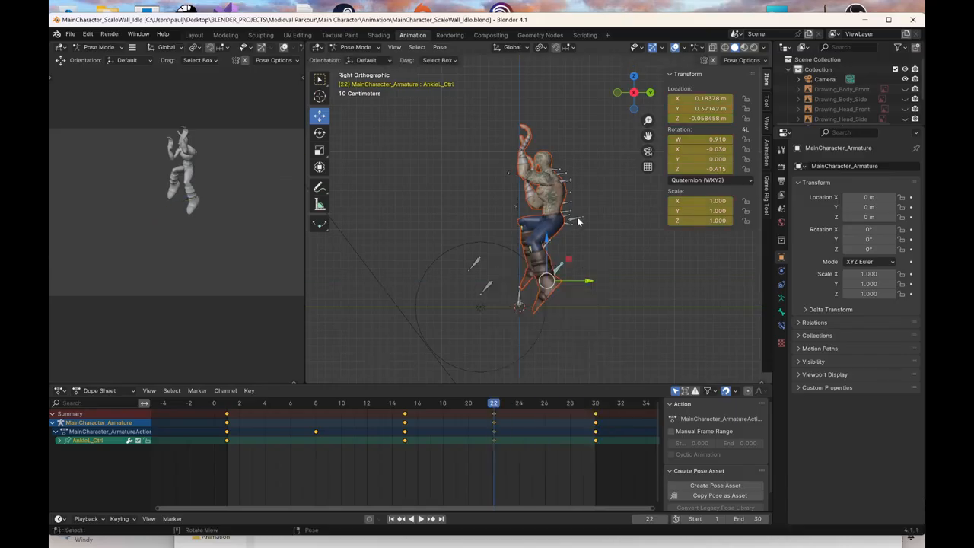
Select the hip control and preview the loop's first half from straight behind and from a raised rear angle
left_click(591, 246)
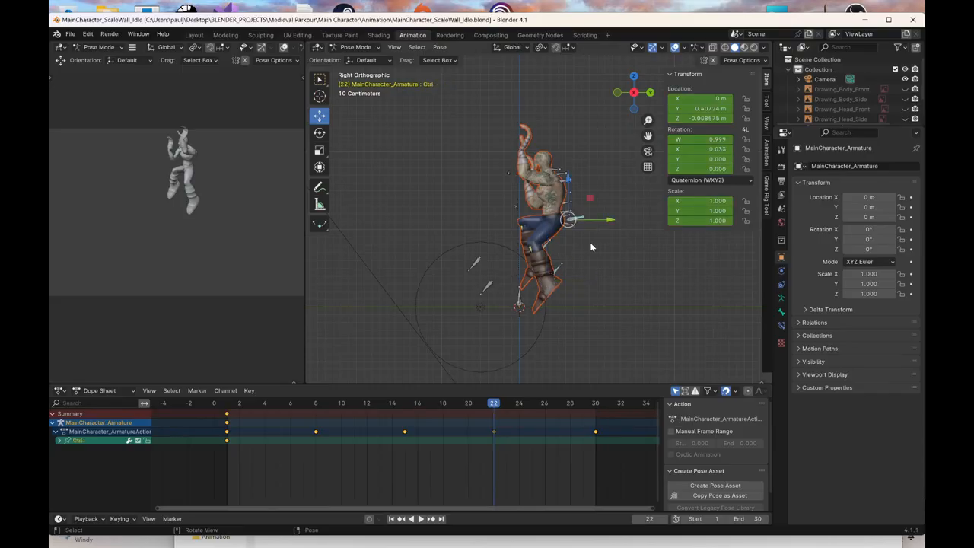
left_click(651, 92)
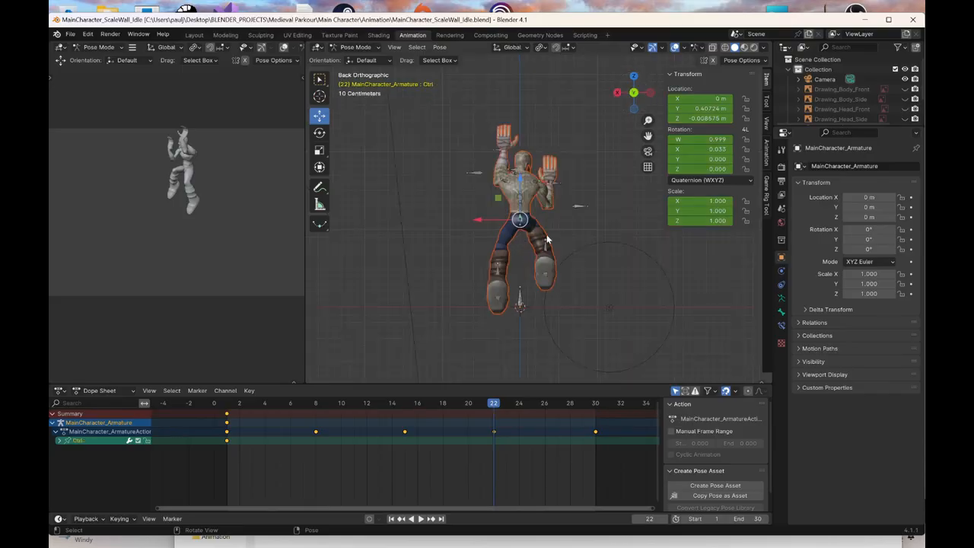
scroll(547, 240, "up", 2)
left_click(228, 404)
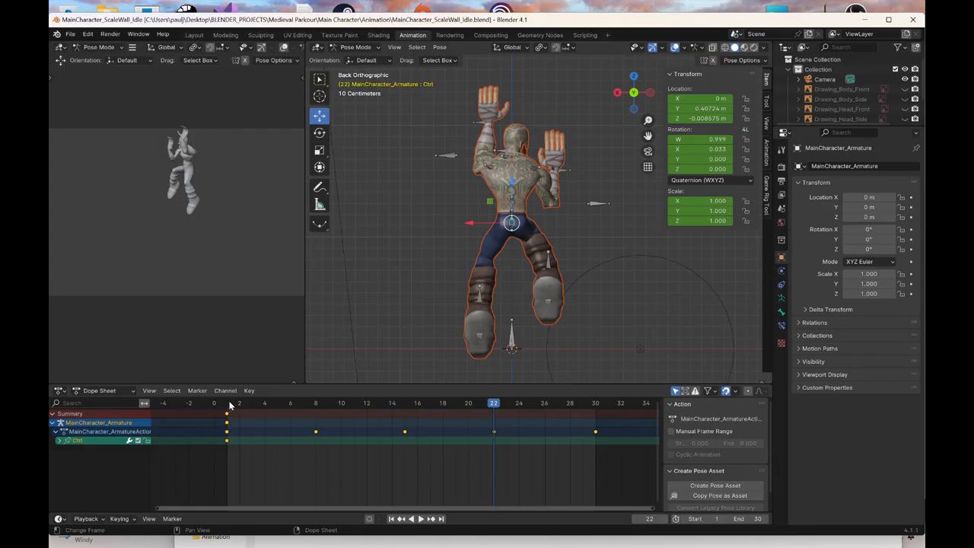
key("space")
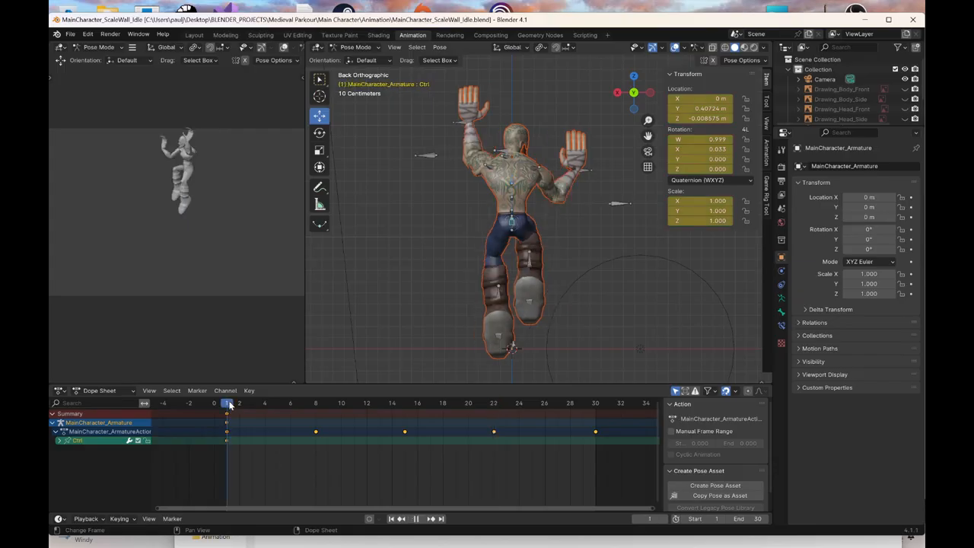
key("space")
middle_click_drag(398, 261, 395, 279)
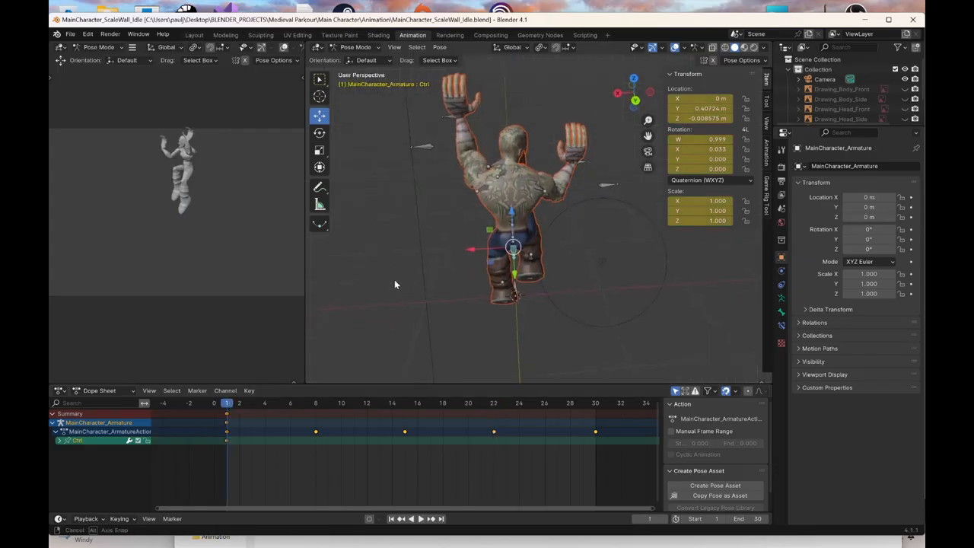
key("space")
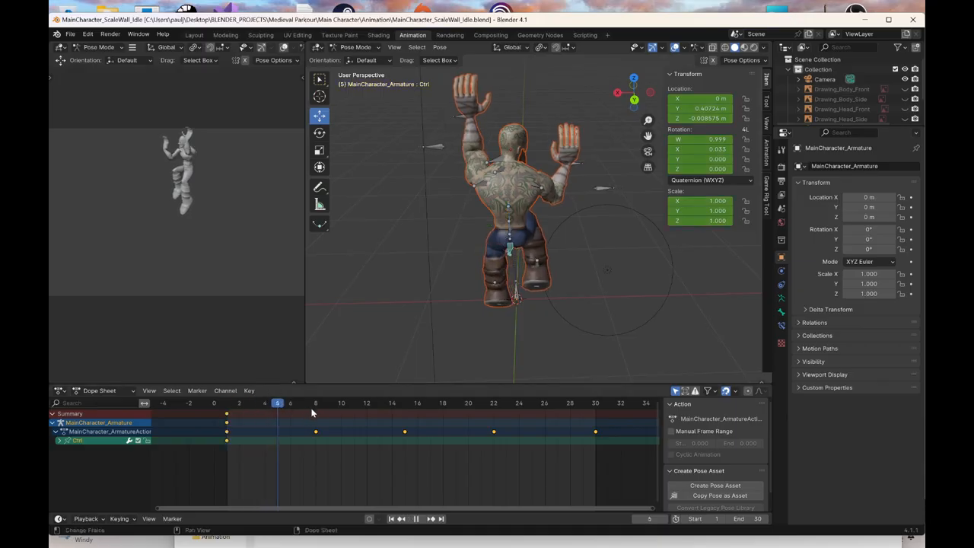
key("space")
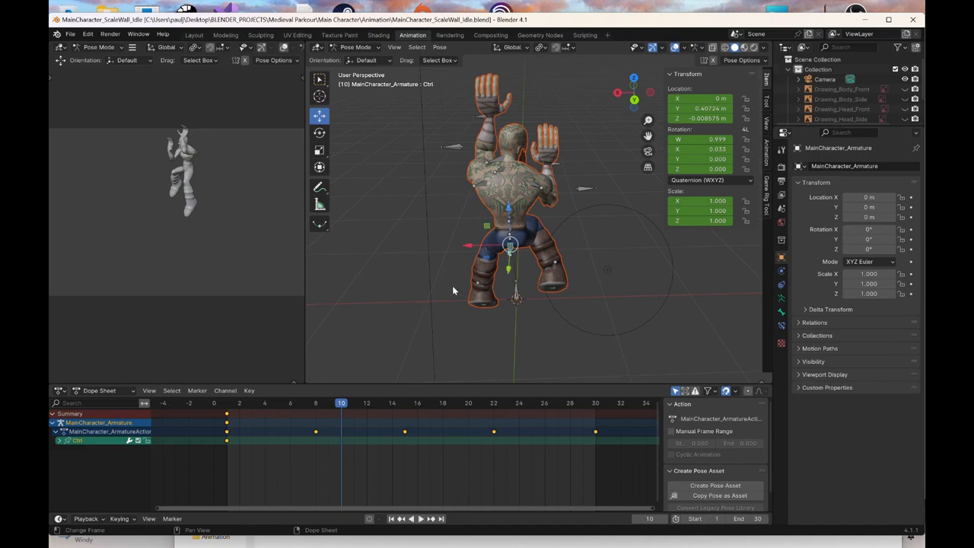
key("shift+Left")
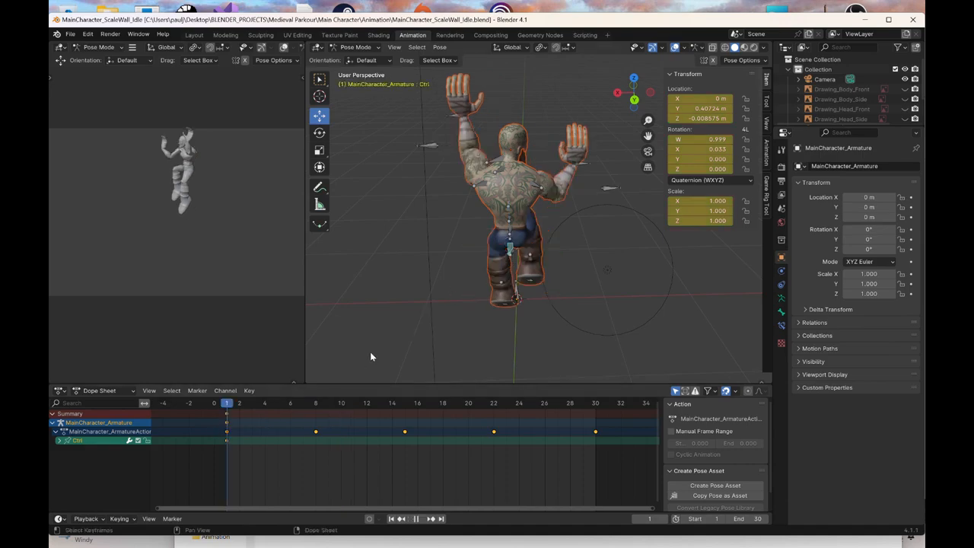
At frame 1, shift the hip control sideways to X about 0.067 m in back view and keyframe it
key("ctrl+KP_1")
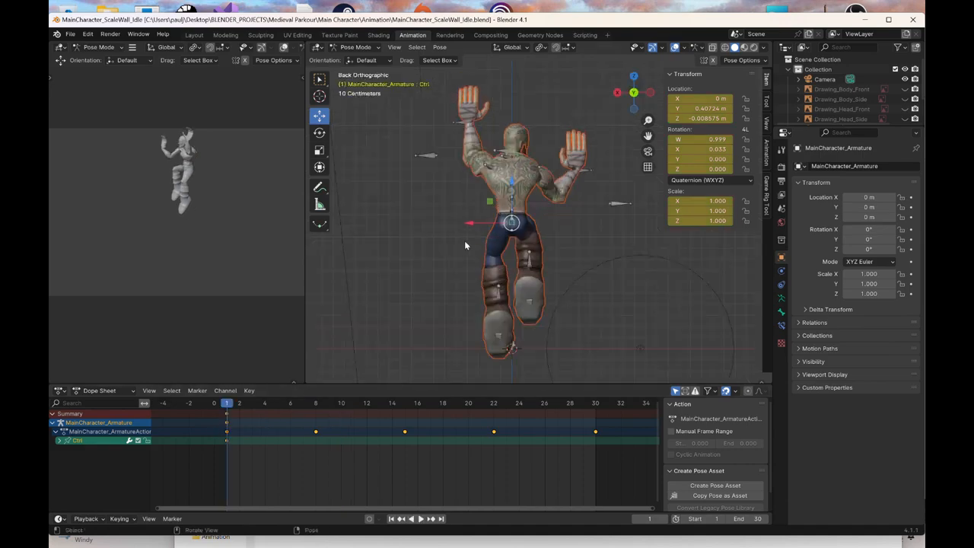
key("g")
key("x")
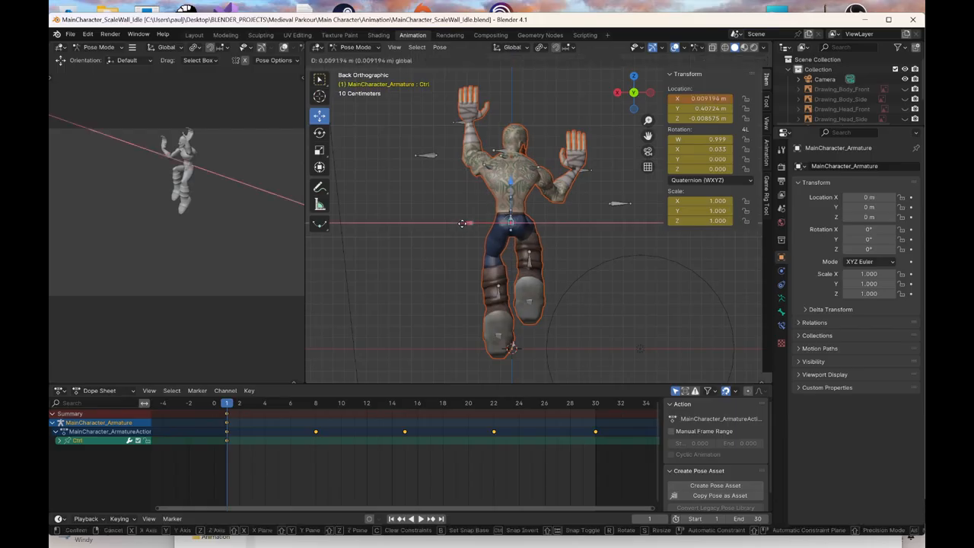
left_click(460, 222)
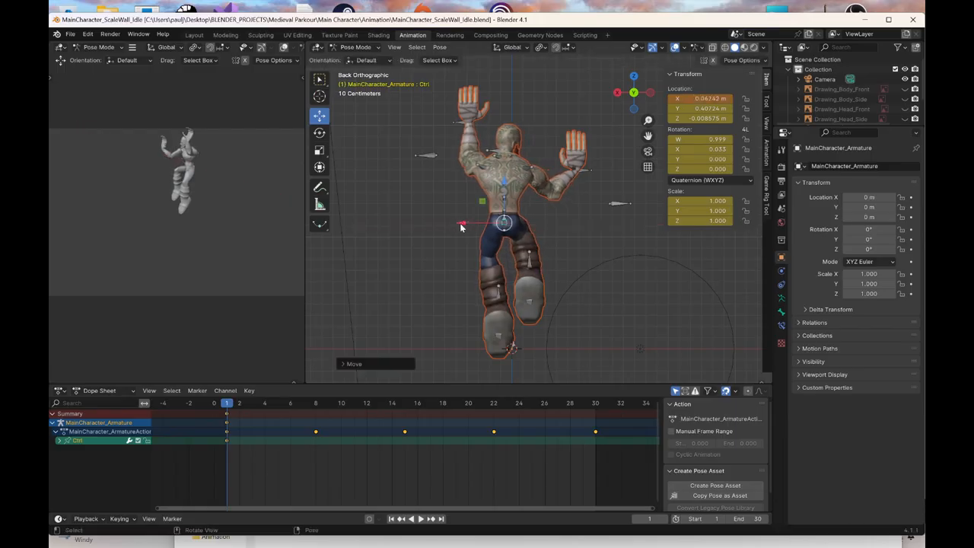
right_click(459, 222)
left_click(460, 223)
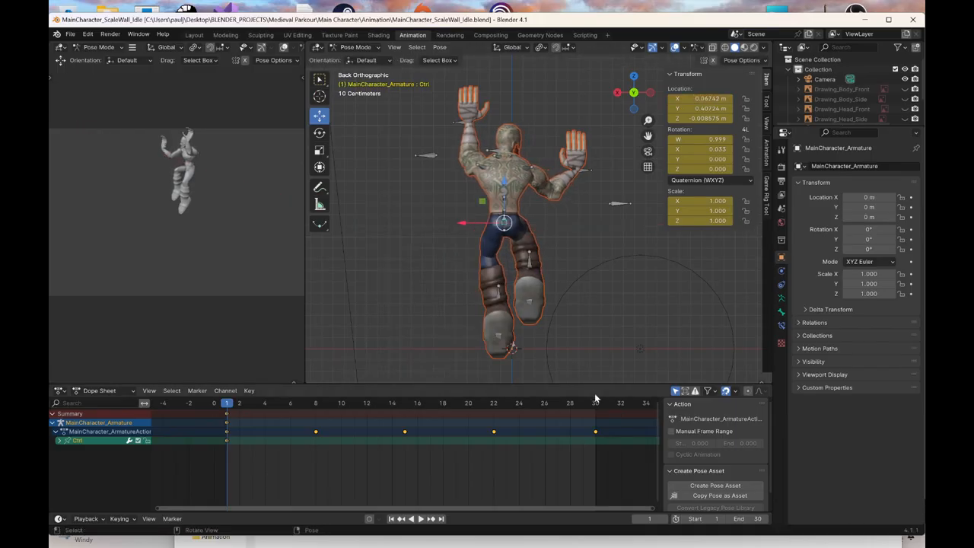
Keyframe the hip control's same sideways position at frame 30 to close the loop
left_click(596, 403)
right_click(593, 237)
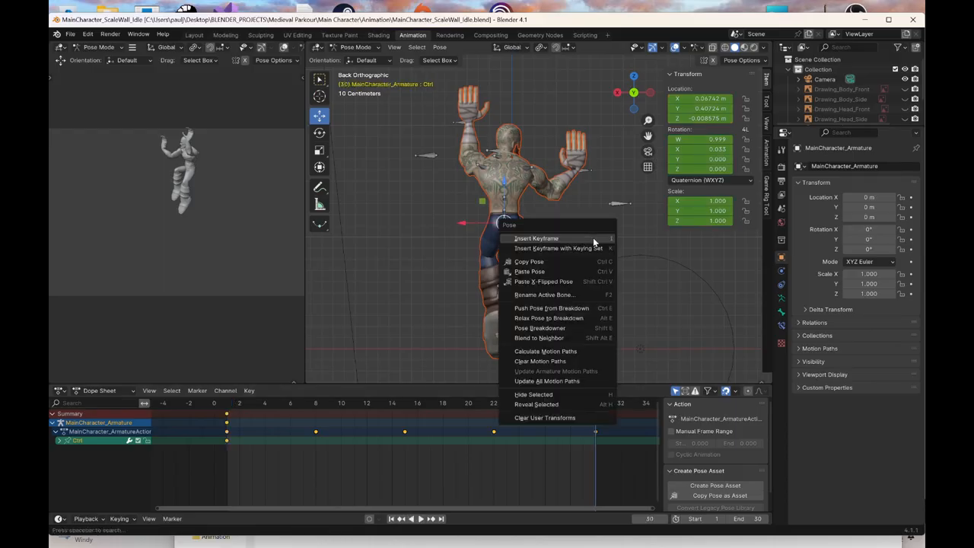
left_click(593, 238)
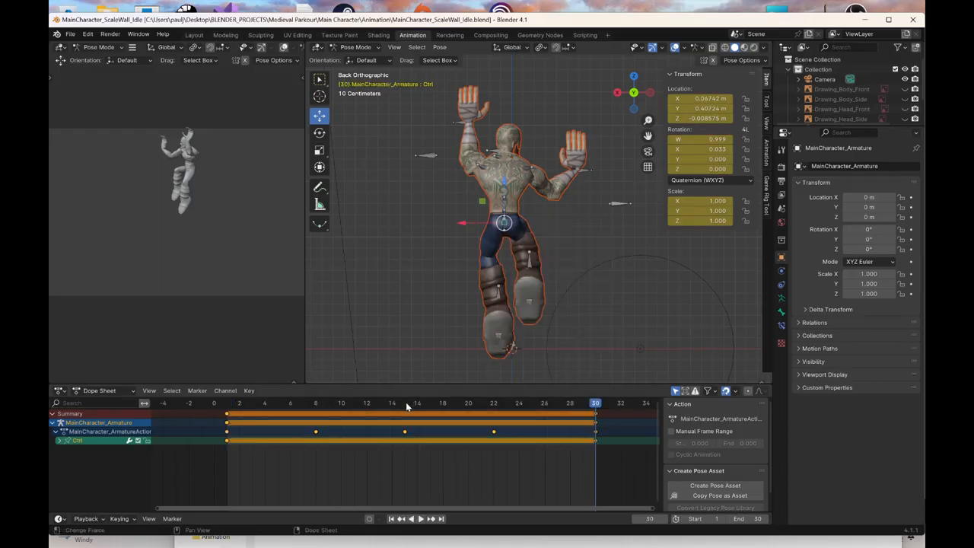
At frame 15, shift the hip control to the opposite side, X about -0.059 m, and keyframe it
left_click(405, 403)
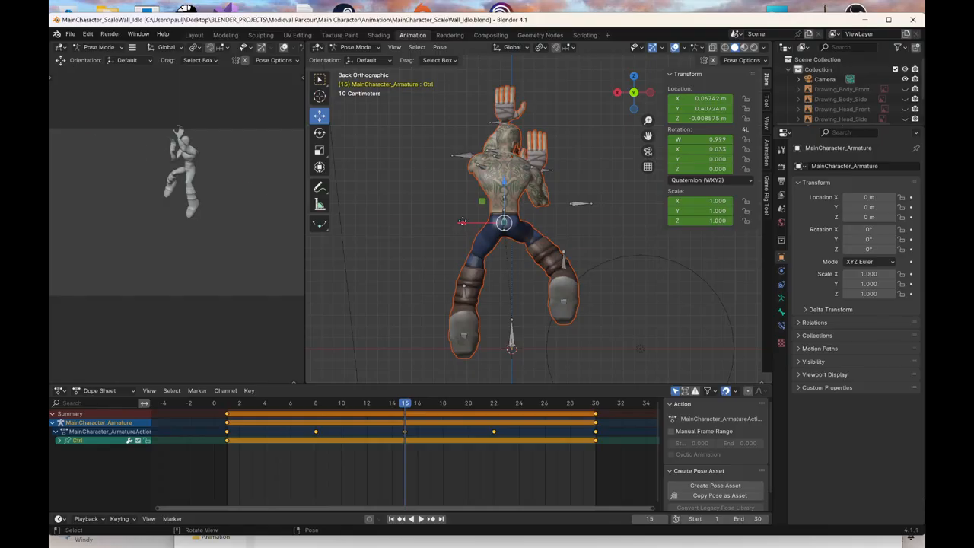
left_click_drag(462, 222, 472, 222)
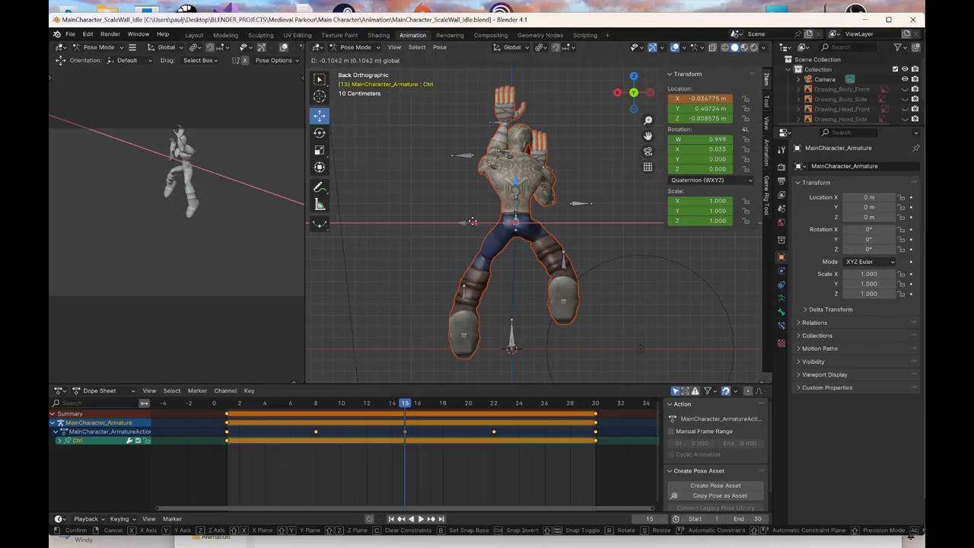
left_click_drag(475, 221, 475, 220)
right_click(475, 220)
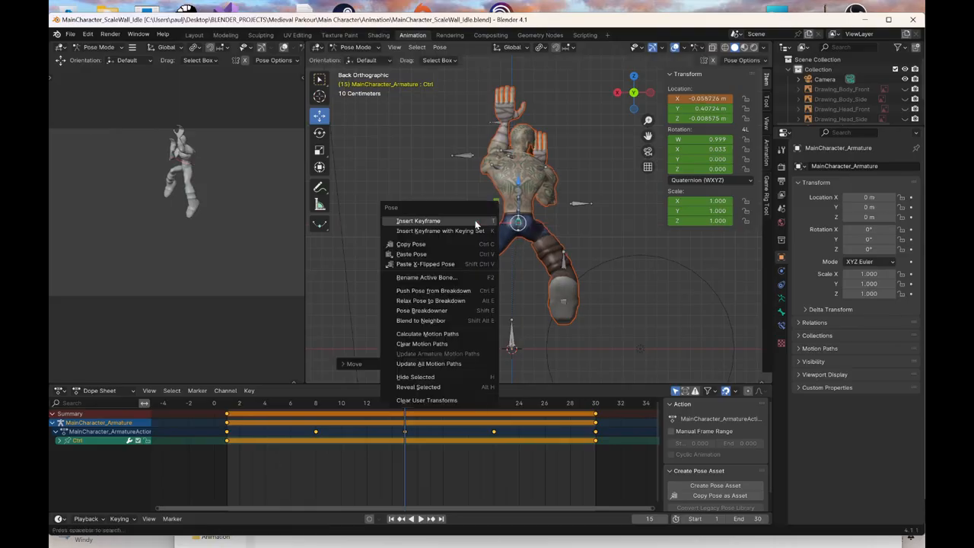
key("i")
Preview the hip sway across the loop from an angled rear view, ending in the back view
middle_click_drag(554, 237, 515, 253)
left_click_drag(236, 407, 301, 408)
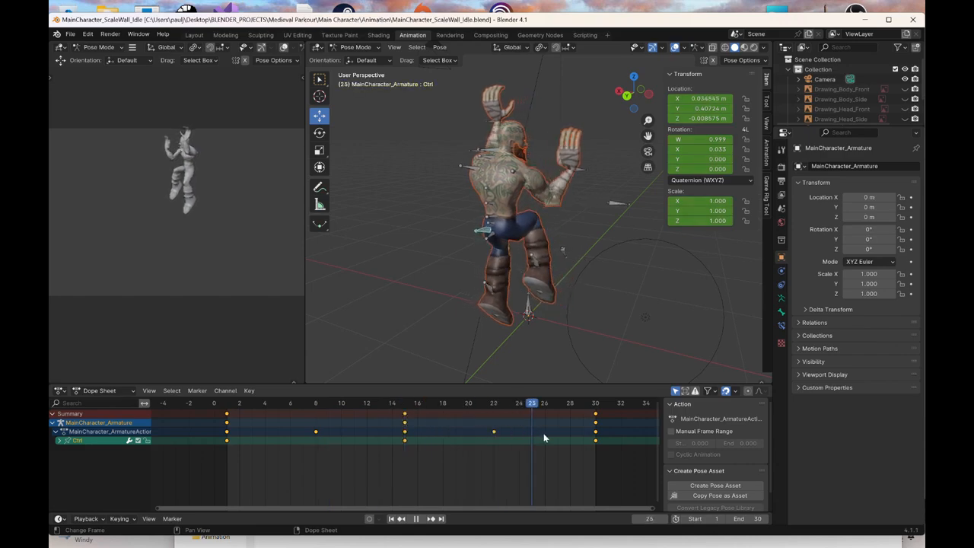
left_click_drag(489, 433, 379, 425)
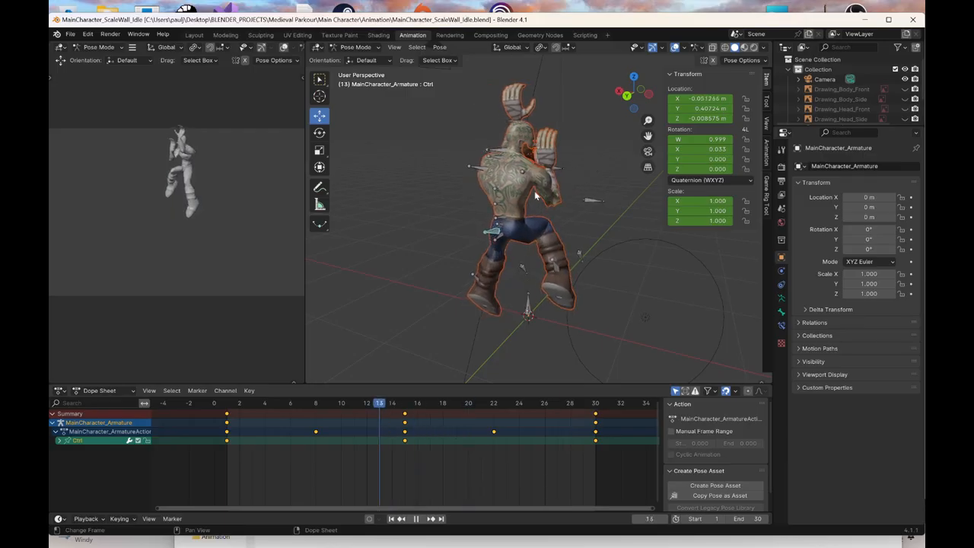
left_click(625, 97)
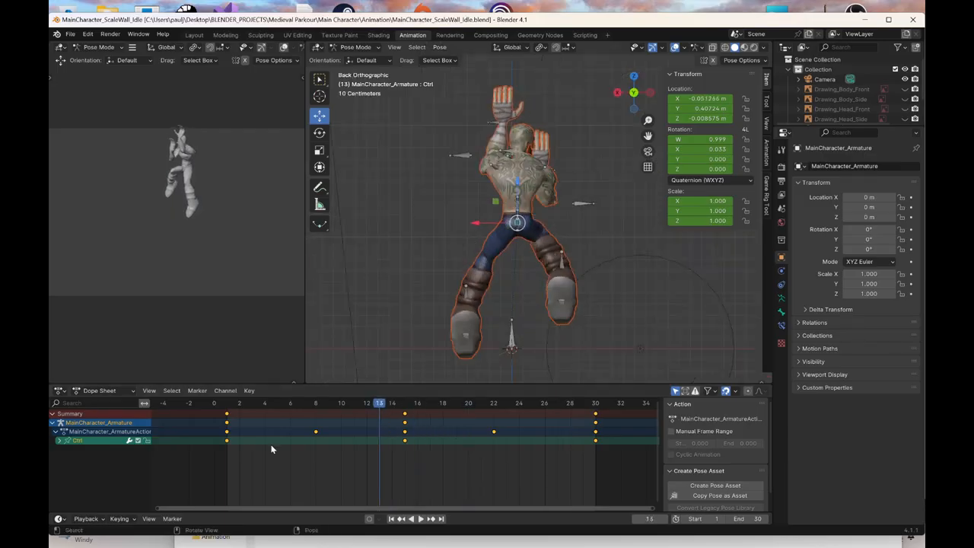
Play the hip sway loop in back view from frame 1 and check the motion through the second half of the loop
left_click(233, 404)
key("space")
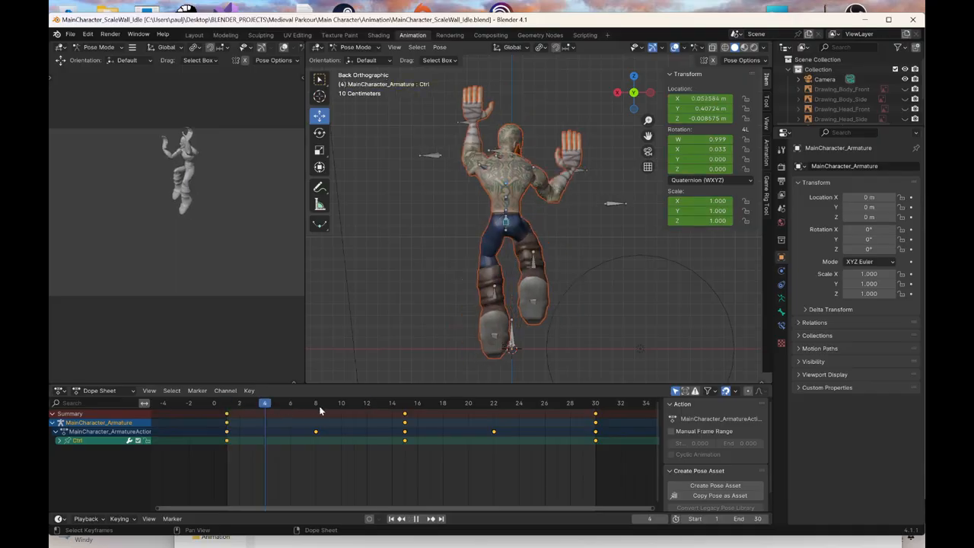
key("space")
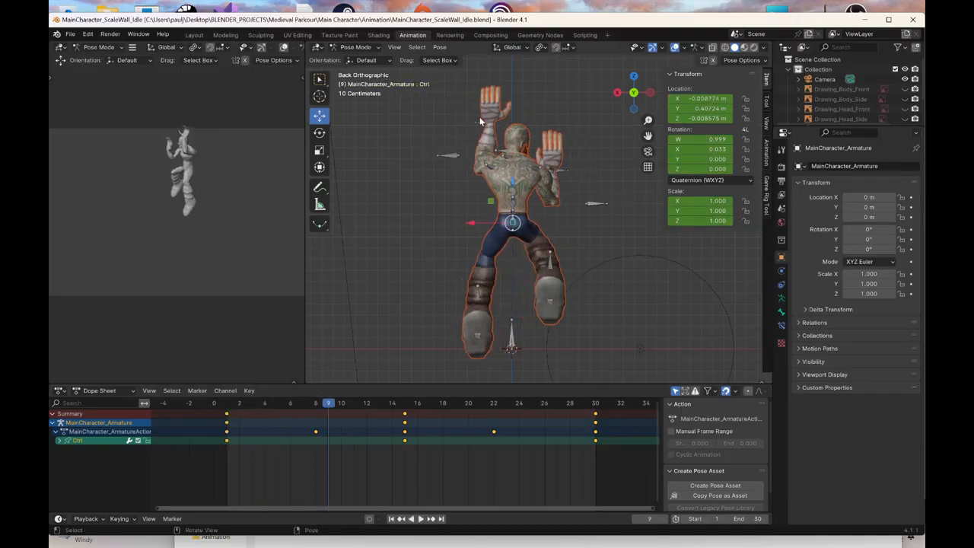
key("ctrl+z")
left_click(231, 402)
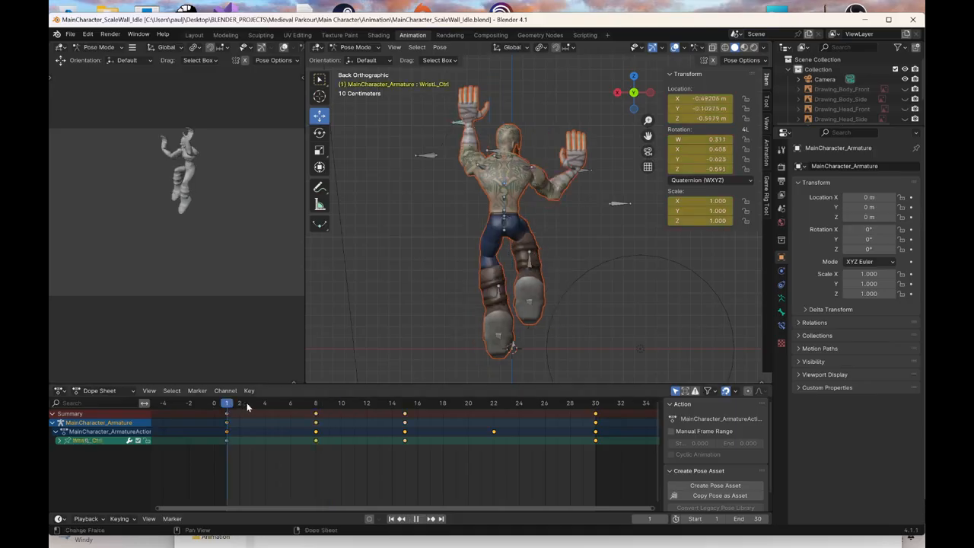
key("space")
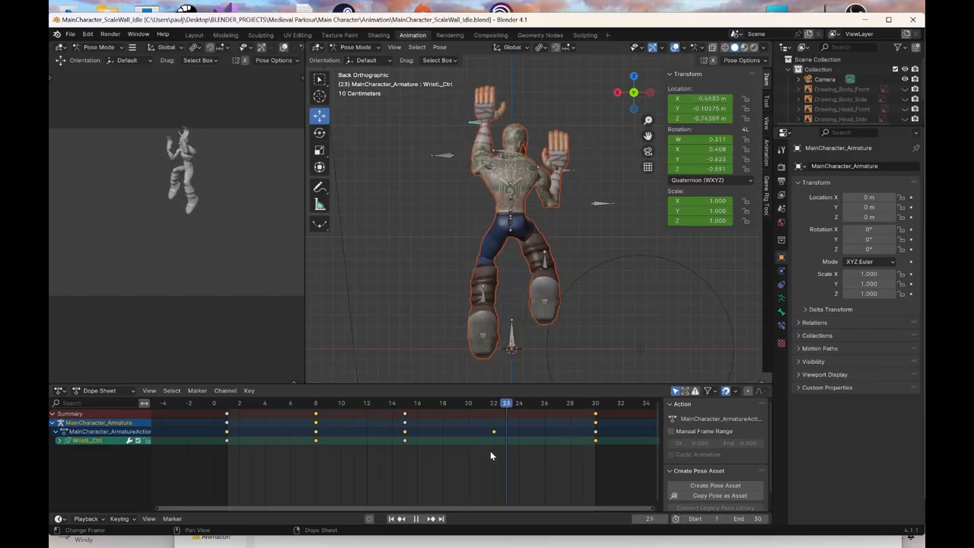
key("space")
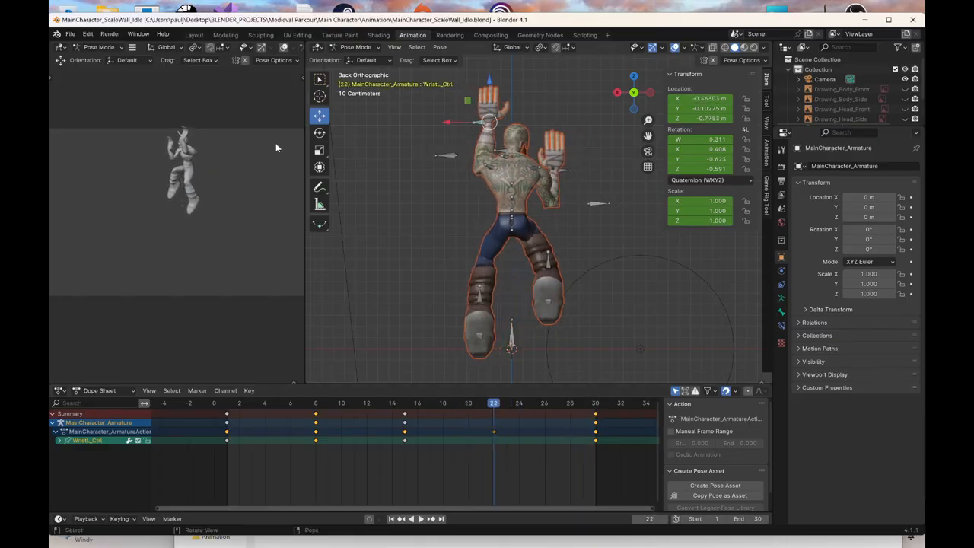
Set up an FBX export limited to selected, visible, active-collection armature and mesh objects, with custom properties, applied transform, only deform bones and no leaf bones
left_click(195, 34)
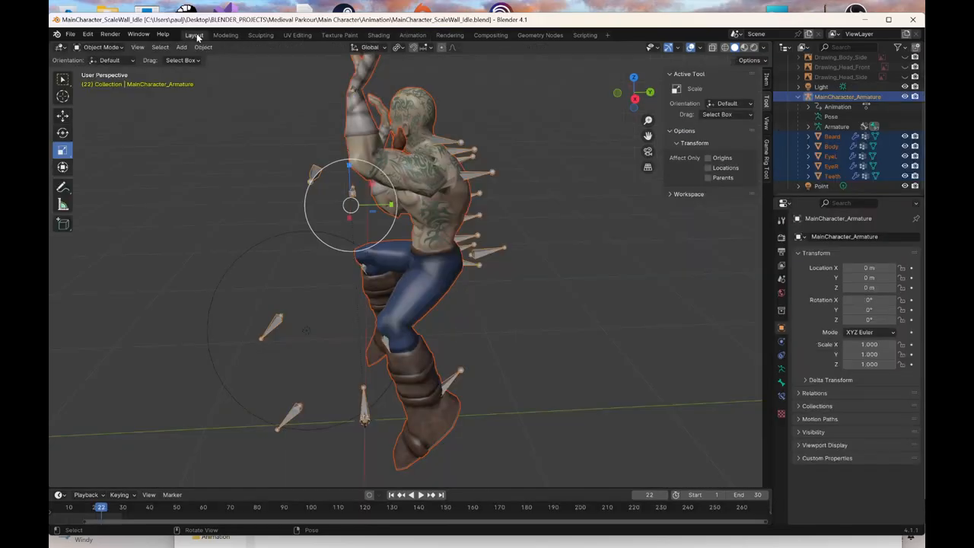
left_click(71, 35)
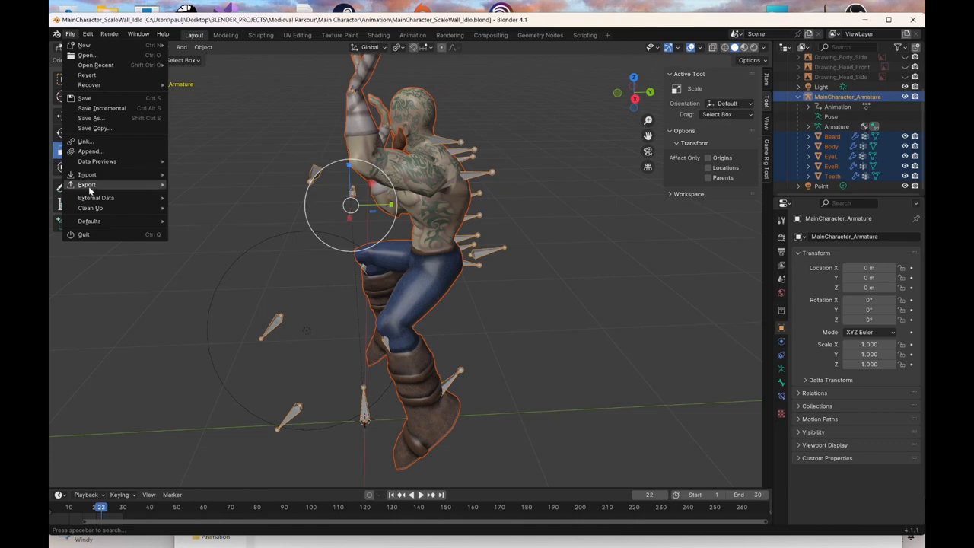
mouse_move(88, 186)
left_click(199, 283)
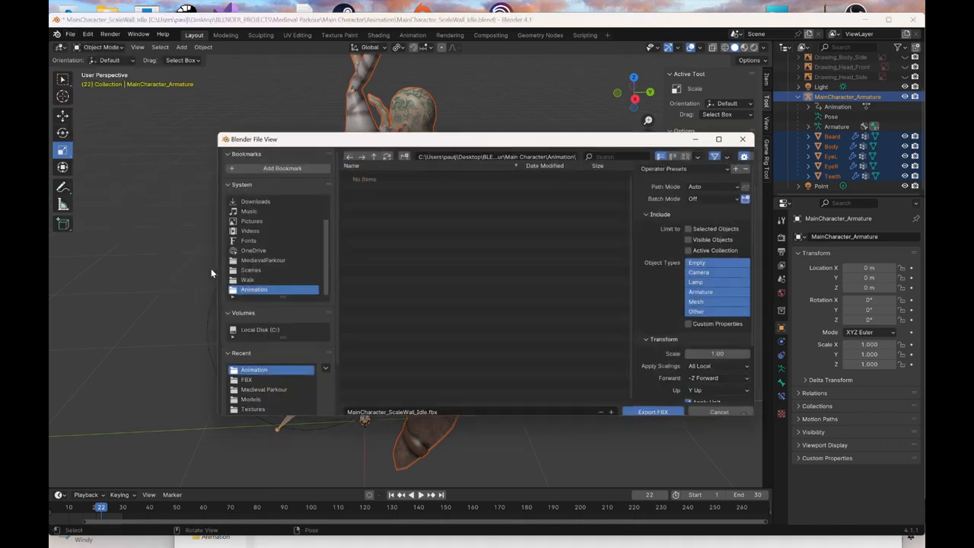
left_click(716, 309)
left_click(715, 301, "shift")
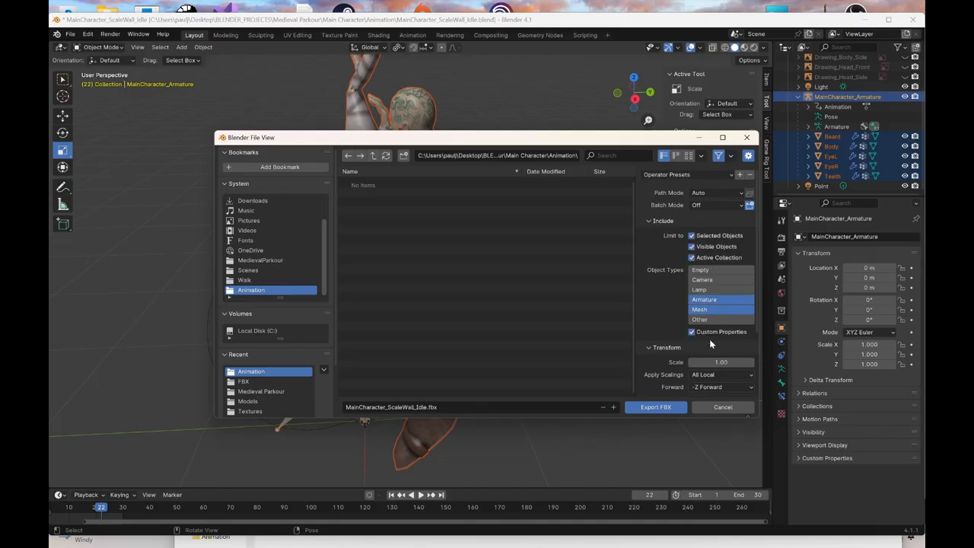
scroll(710, 339, "down", 3)
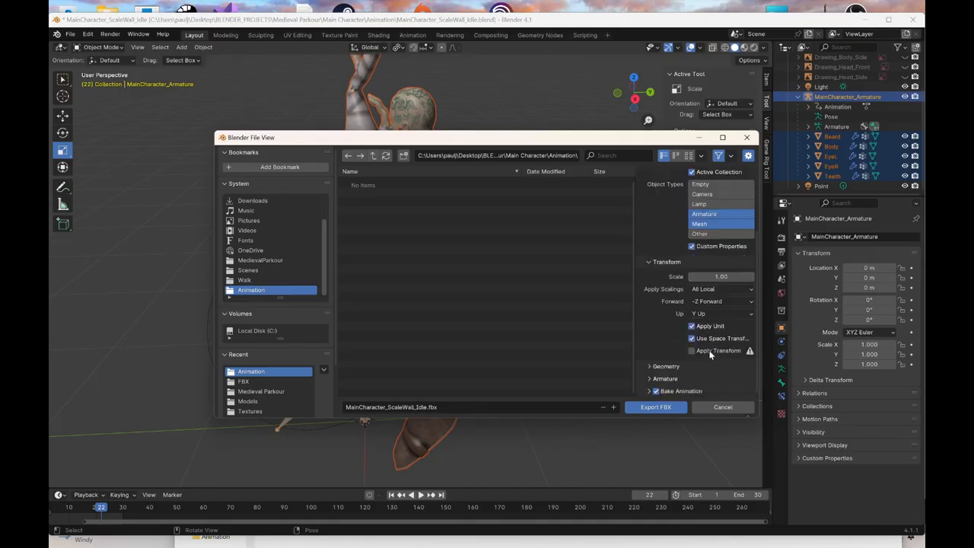
left_click(666, 380)
scroll(673, 377, "down", 2)
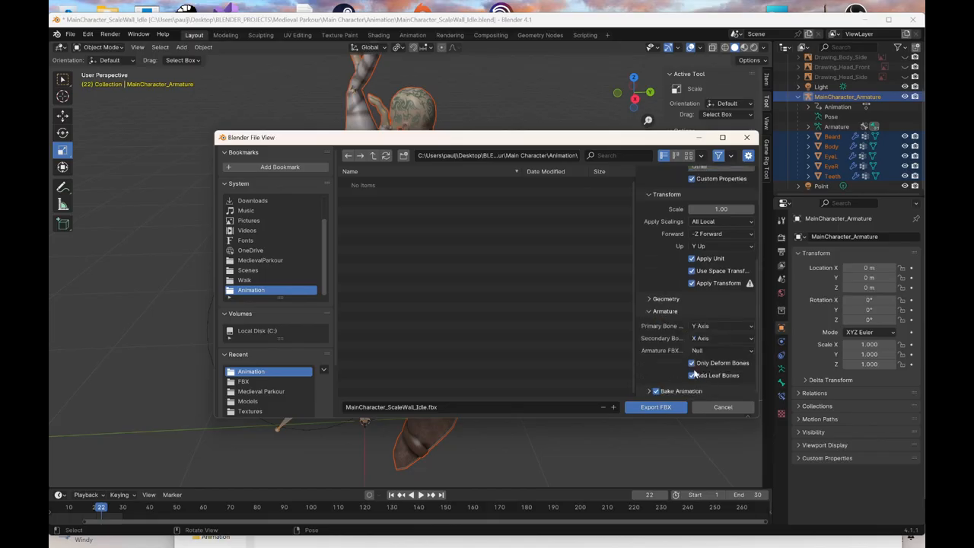
Export the animation to the Main Character FBX folder as MainCharacter_ScaleWall_Right.fbx
left_click(372, 156)
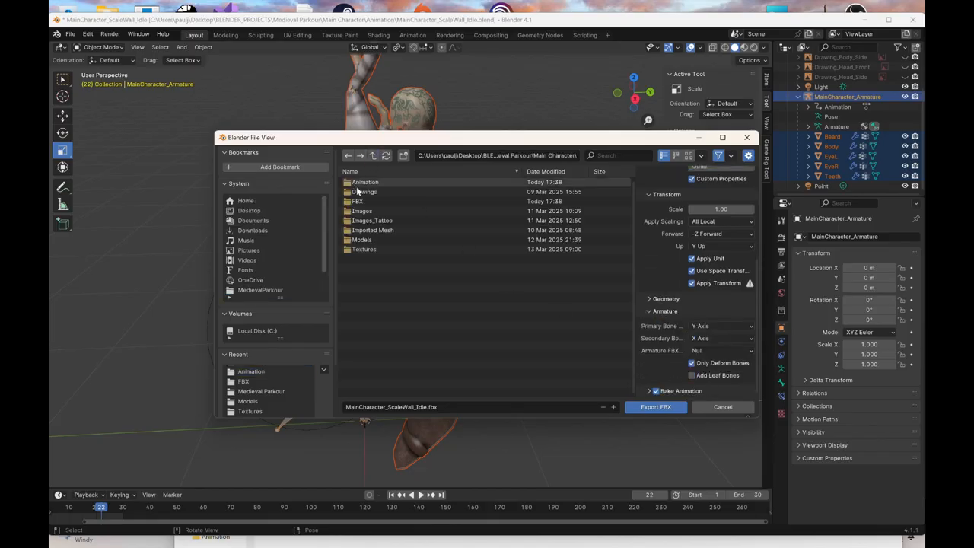
double_click(358, 202)
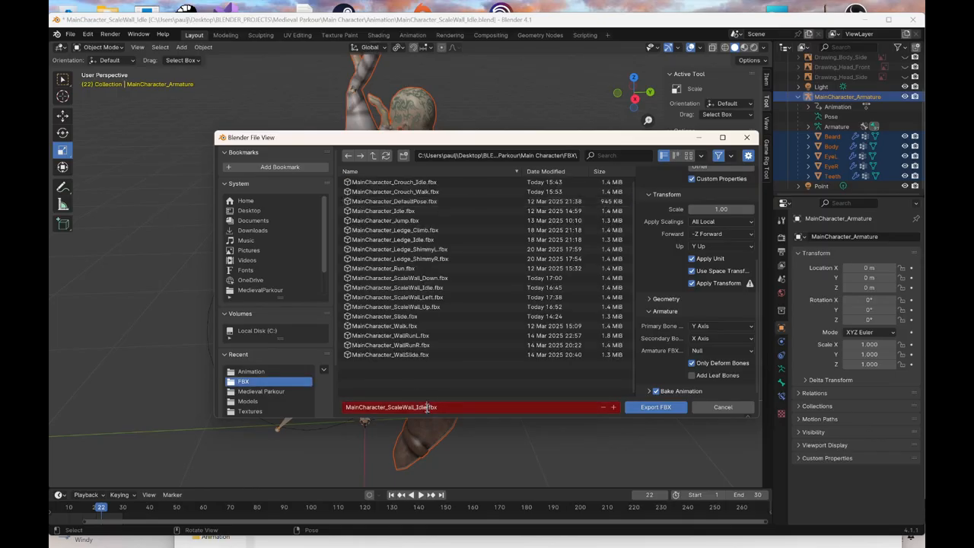
key("BackSpace")
key("BackSpace")
key("BackSpace")
key("BackSpace")
type("Right")
left_click(656, 407)
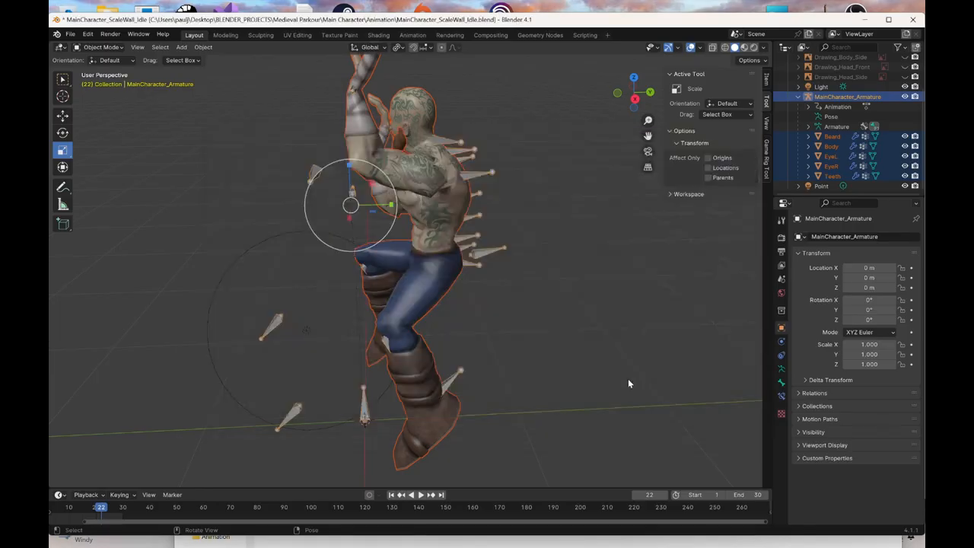
Save the scene in the Animation folder as a new file, MainCharacter_ScaleWall_Right.blend
left_click(70, 36)
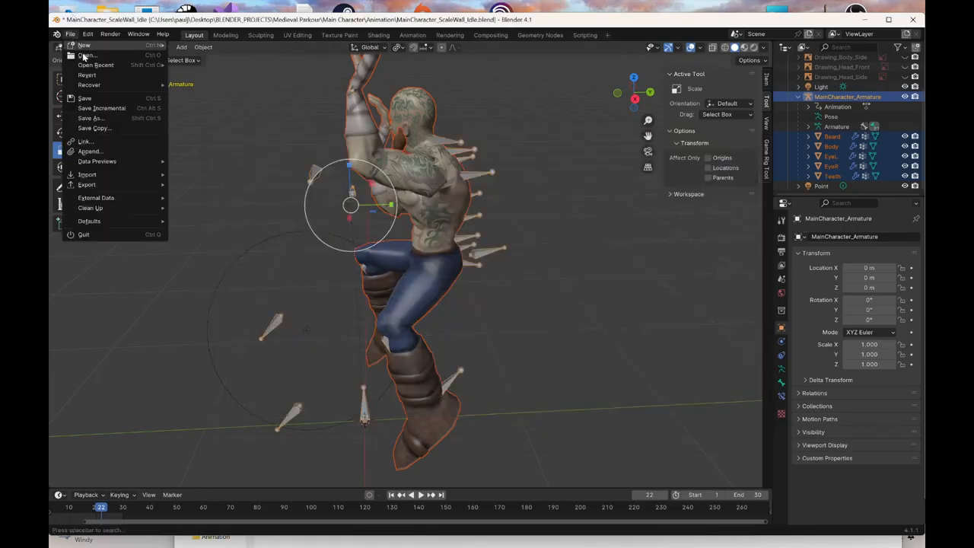
left_click(95, 114)
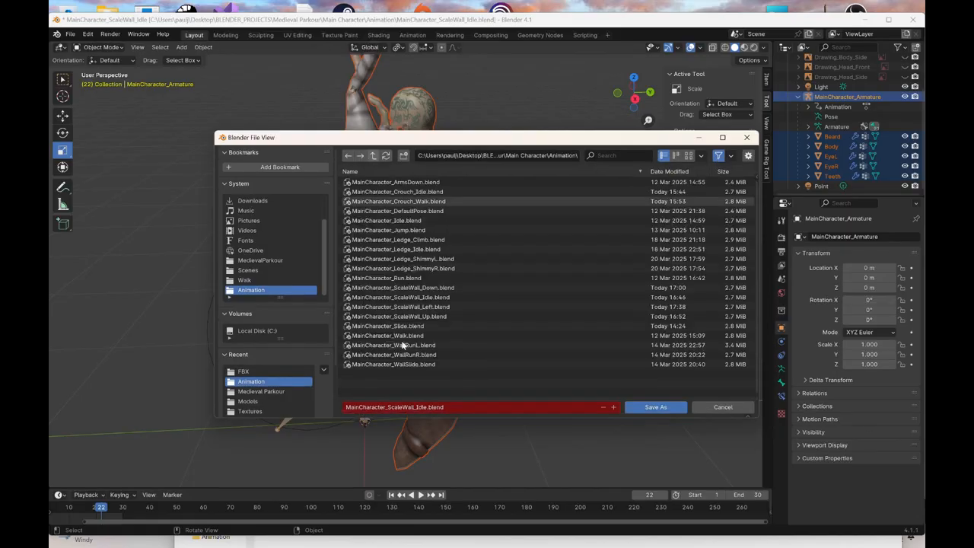
left_click(421, 407)
left_click(426, 408)
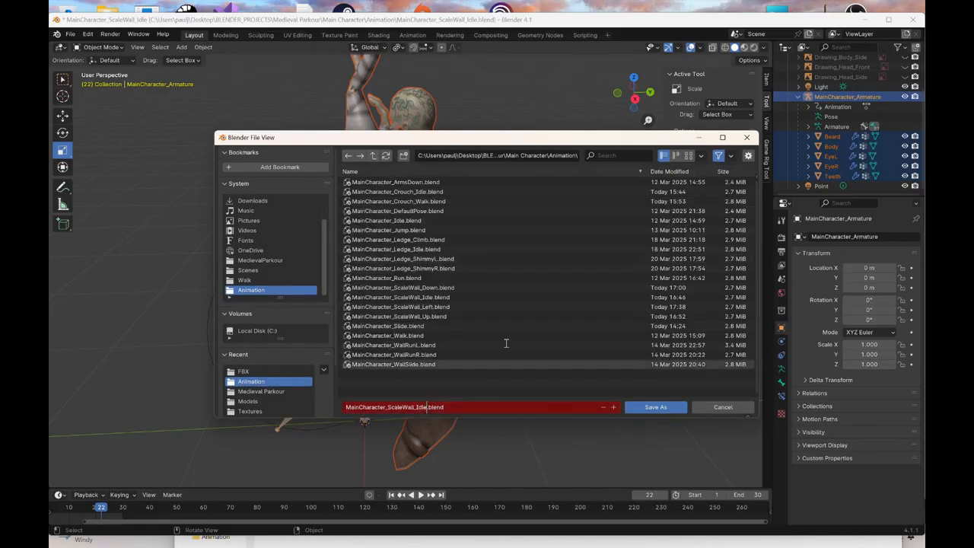
key("BackSpace")
key("BackSpace")
key("BackSpace")
key("BackSpace")
type("Right")
left_click(656, 407)
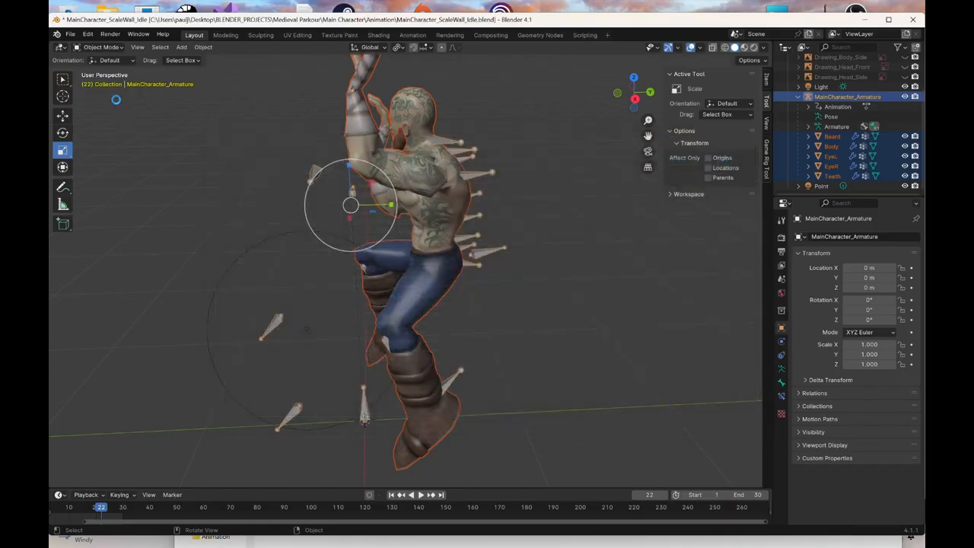
Open MainCharacter_ArmsDown.blend from the Animation folder and switch to the Animation workspace
left_click(70, 34)
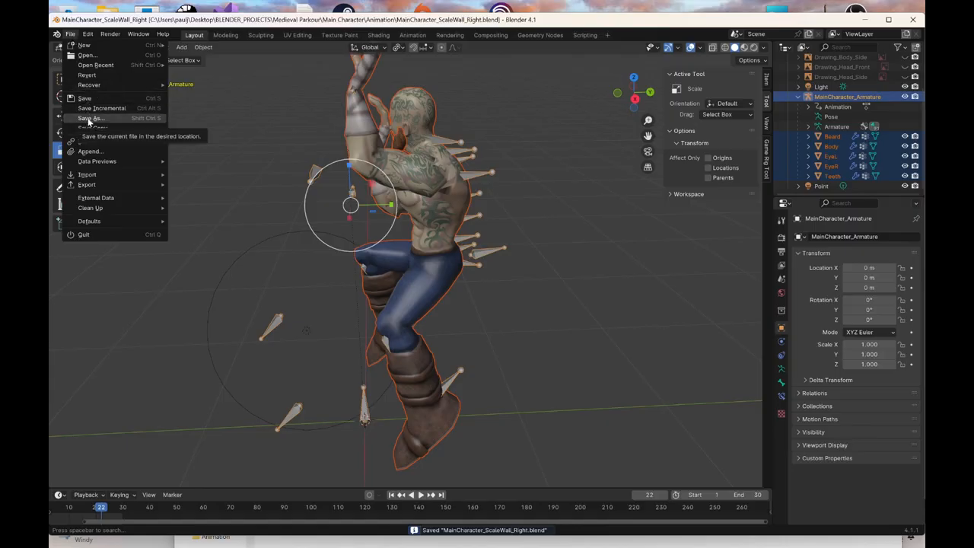
left_click(93, 56)
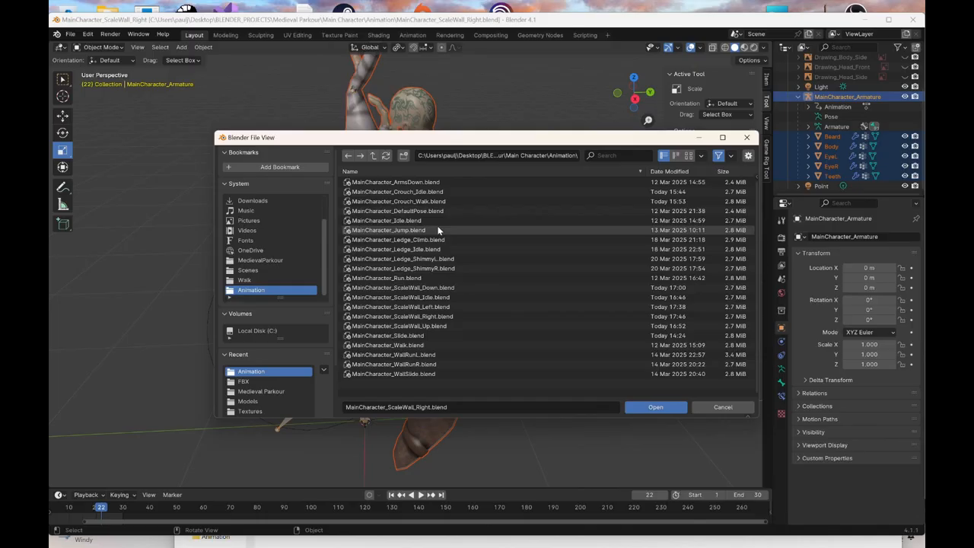
double_click(437, 183)
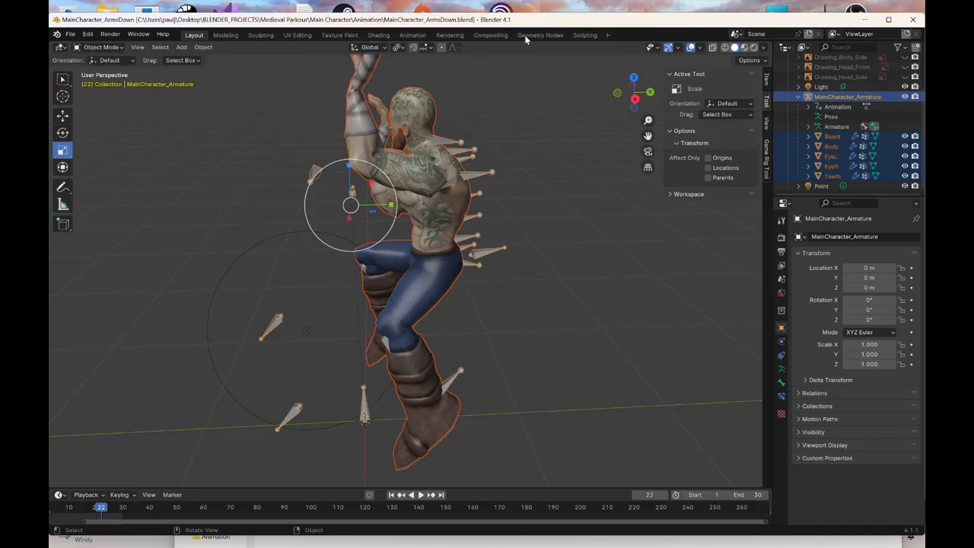
double_click(455, 22)
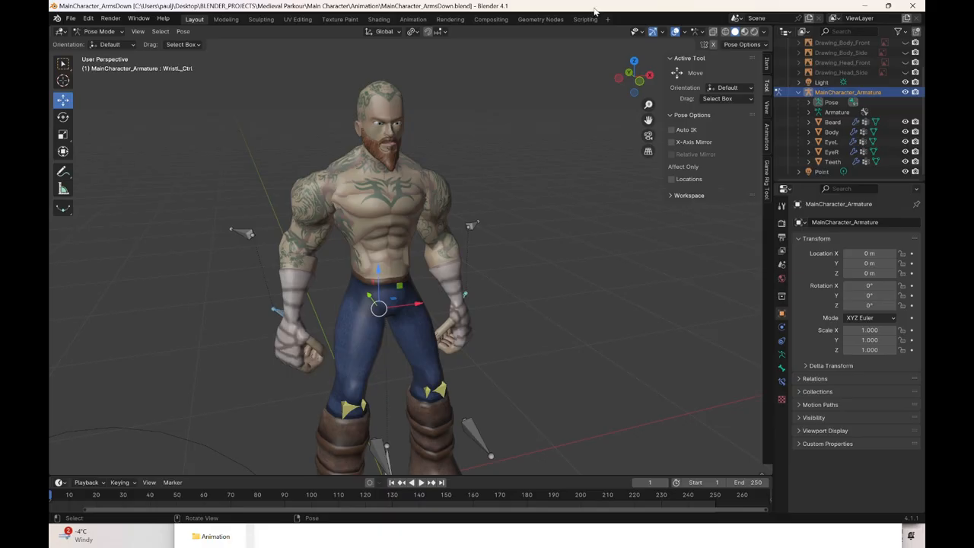
double_click(596, 10)
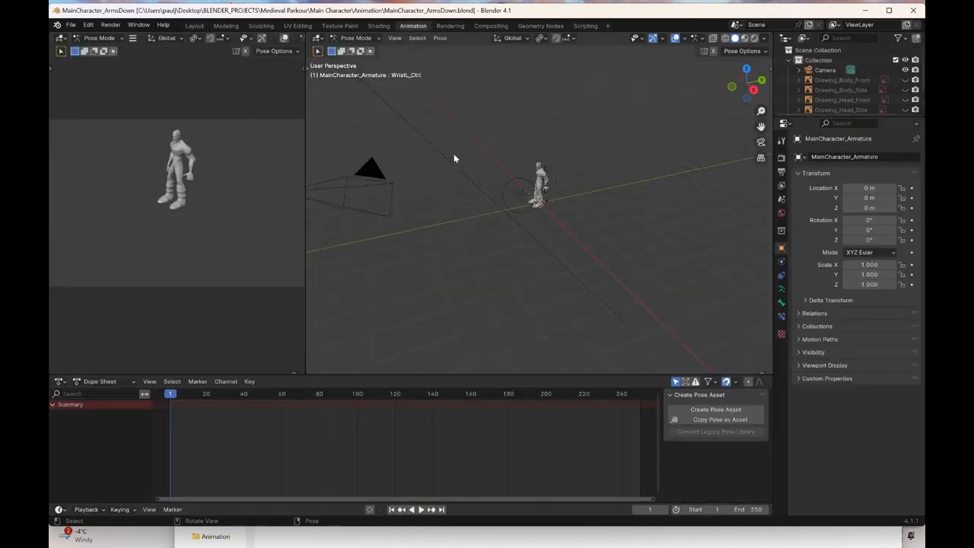
Show the 3D viewport's tools and transform values, and display the character with its texture colours in solid shading
key("t")
key("n")
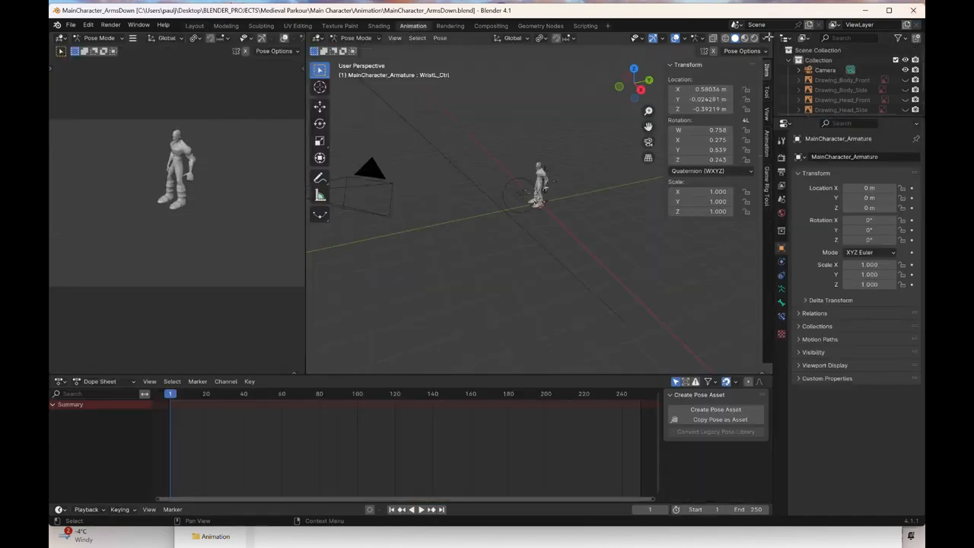
left_click(765, 39)
left_click(794, 198)
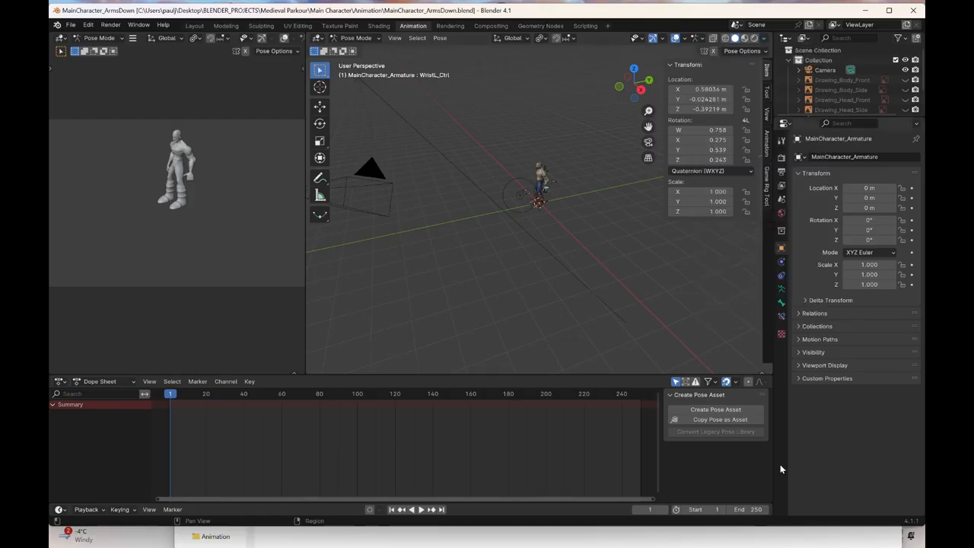
Set the scene's end frame to 30 and fit the dope sheet's visible range to the shorter timeline
left_click(750, 510)
type("30")
key("Return")
left_click_drag(652, 500, 238, 514)
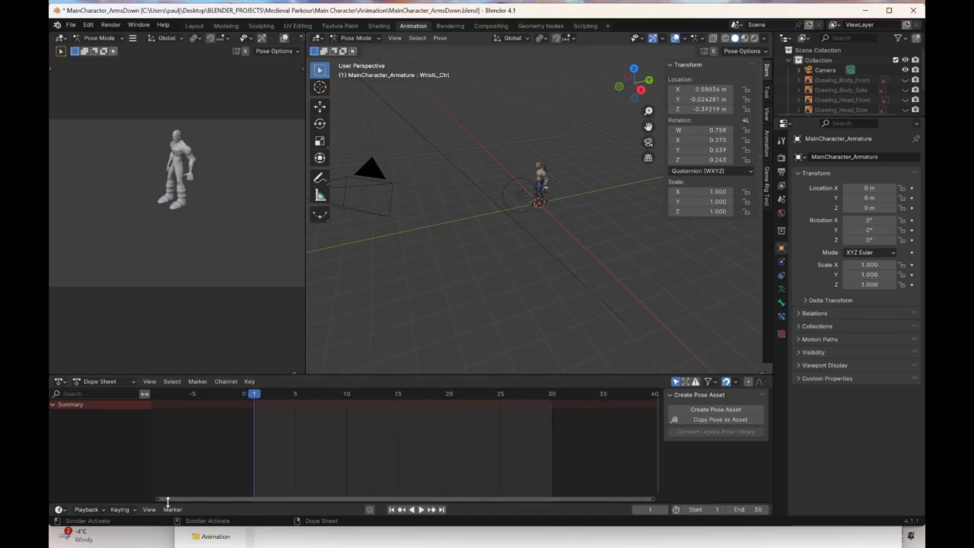
left_click_drag(159, 500, 187, 501)
In top view, rotate the left wrist control about Z to roughly W 0.580, X 0.506, Y 0.423, Z 0.475, swinging its elbow target outward
left_click(642, 91)
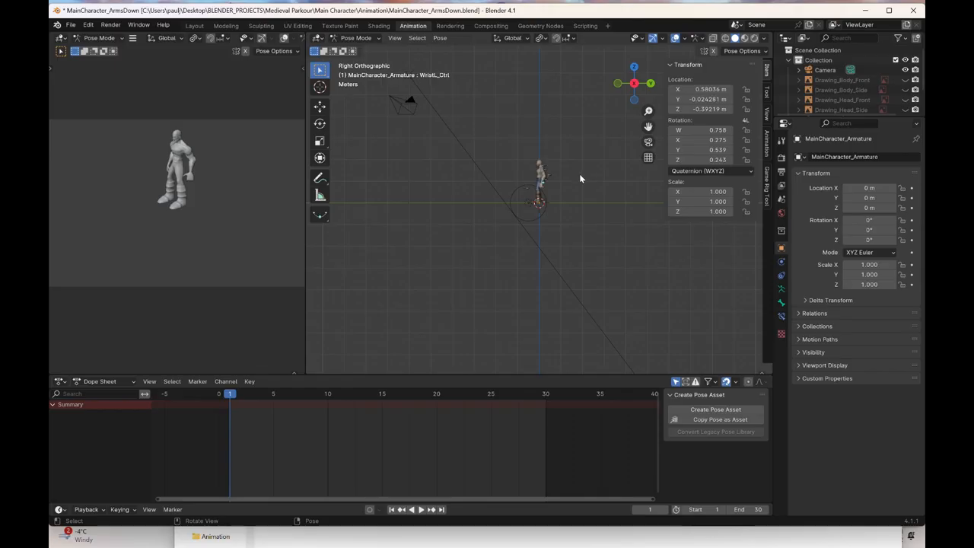
scroll(580, 175, "up", 4)
scroll(571, 217, "up", 4)
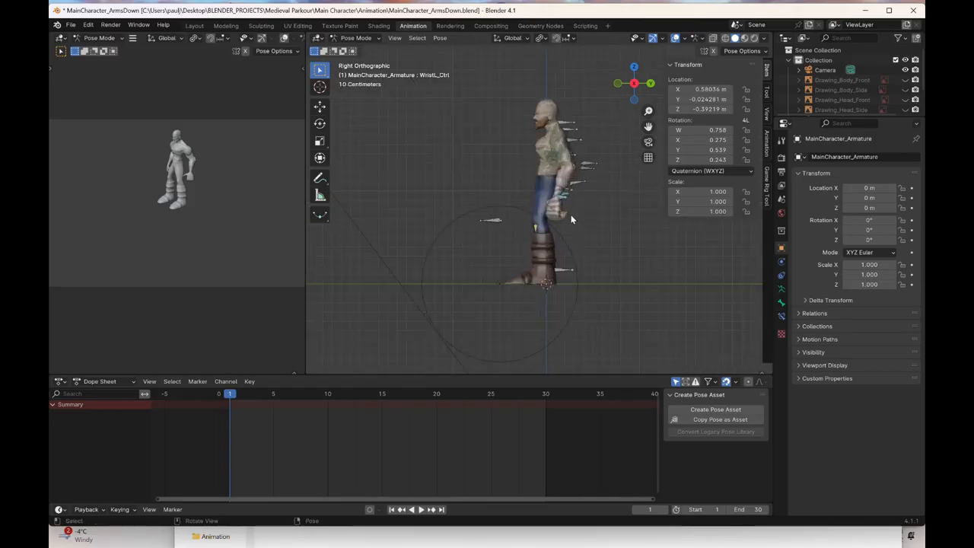
middle_click_drag(572, 217, 584, 216)
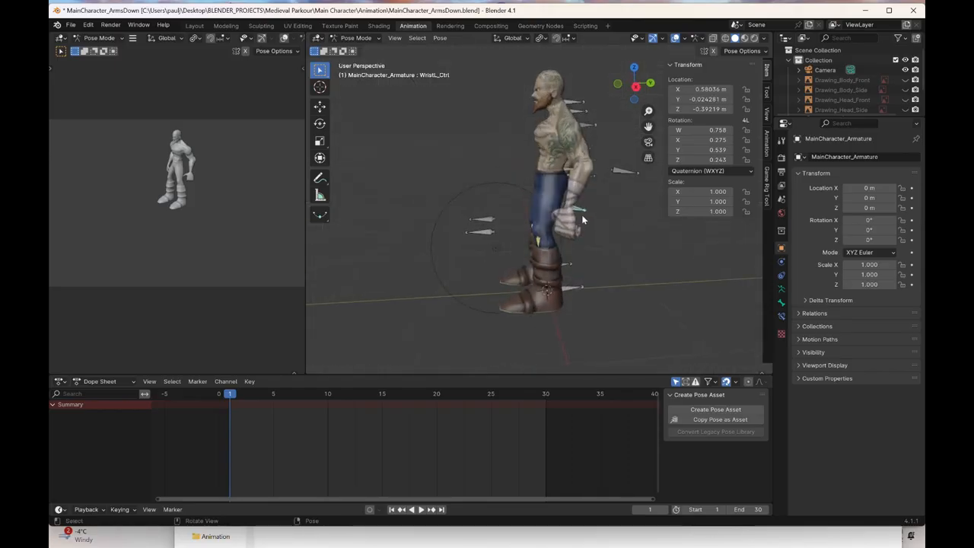
left_click(633, 70)
left_click(320, 106)
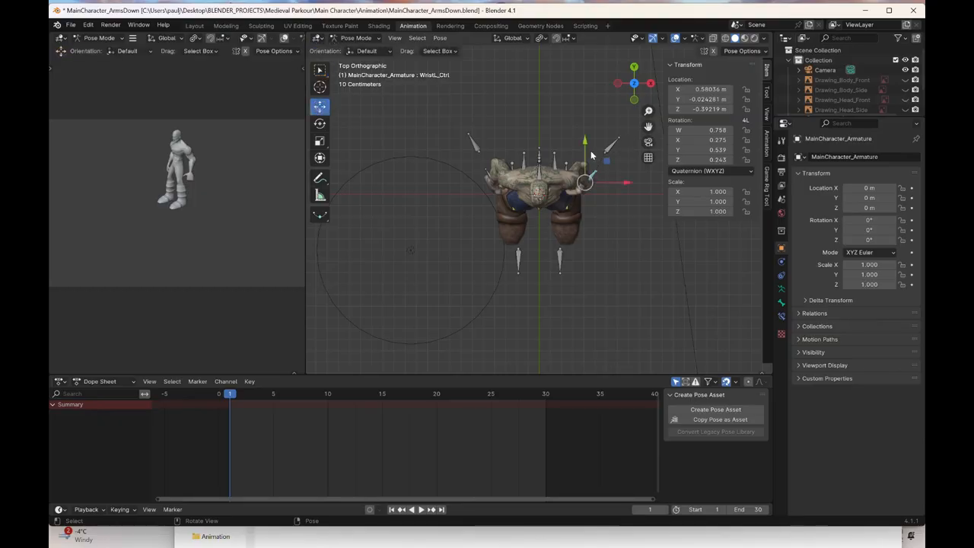
left_click(319, 123)
scroll(563, 191, "up", 3)
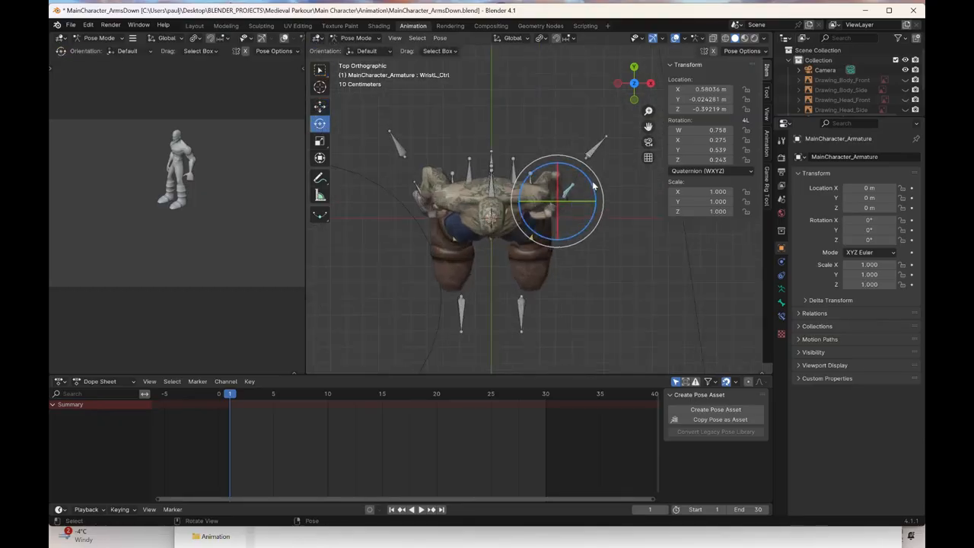
left_click_drag(591, 183, 594, 212)
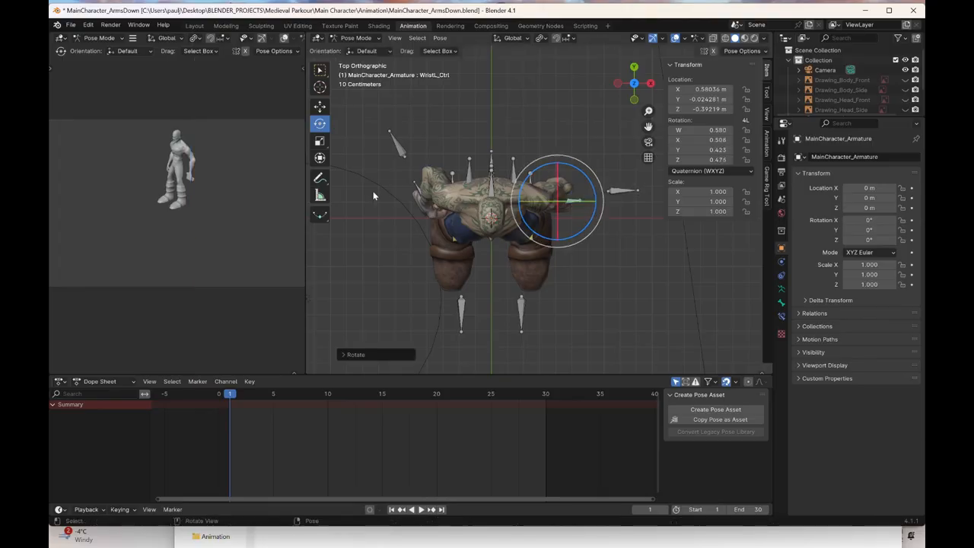
In top view, rotate the right wrist control about Z to roughly W 0.607, X 0.533, Y -0.459, Z -0.371
left_click(414, 186)
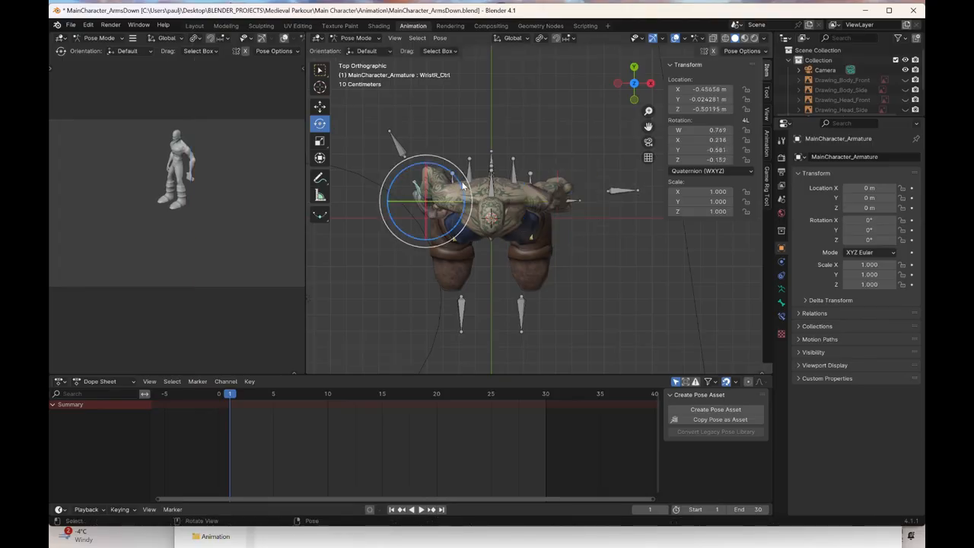
left_click_drag(457, 182, 437, 146)
left_click(650, 83)
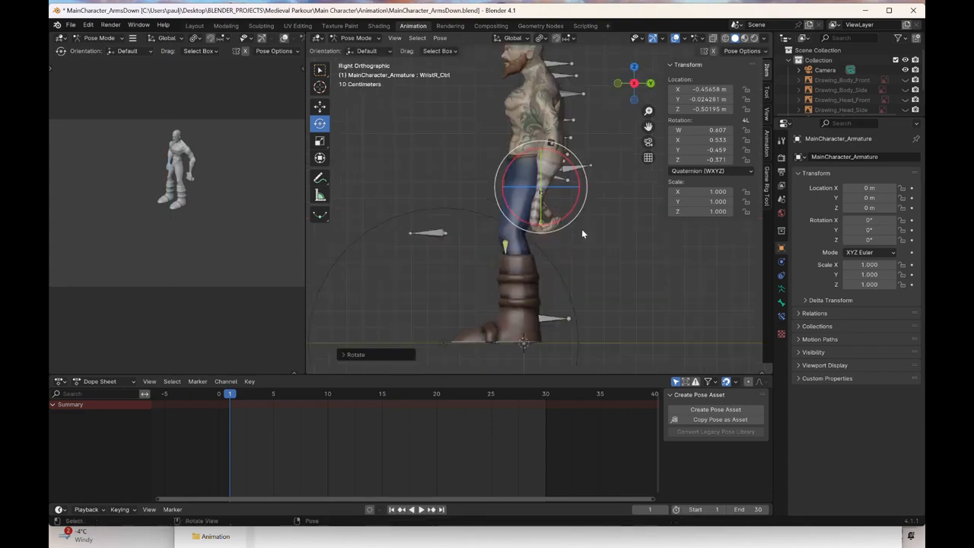
scroll(578, 240, "up", 1)
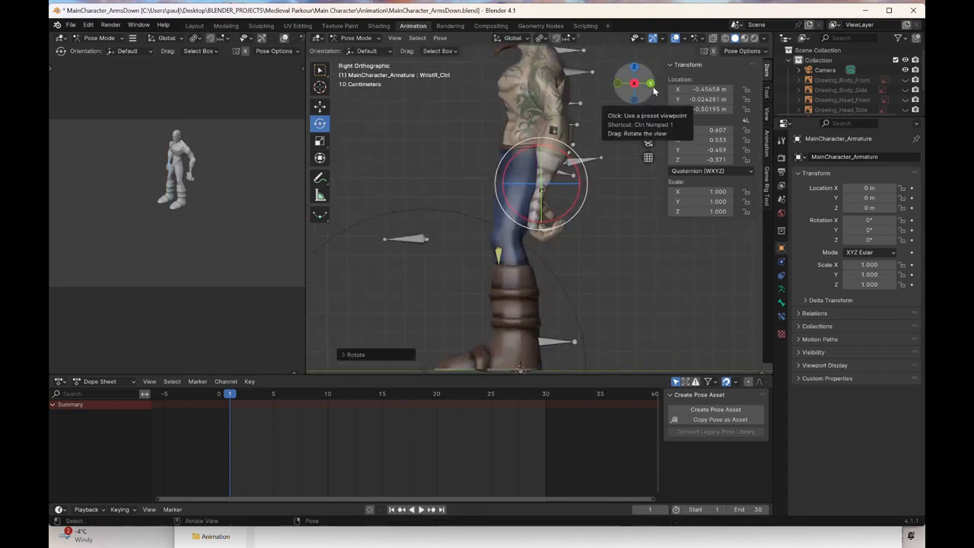
In side view, rotate the right wrist control about X to roughly W 0.578, X 0.501, Y -0.494, Z -0.414
mouse_move(580, 178)
left_mouse_down()
mouse_move(577, 168)
mouse_move(557, 181)
mouse_move(563, 175)
left_mouse_up()
left_click(634, 83)
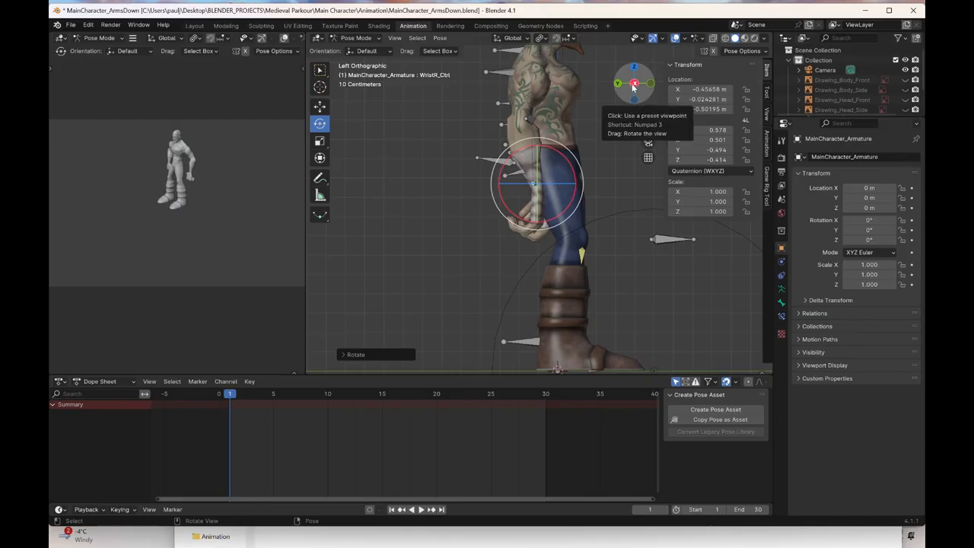
left_click(634, 84)
middle_click_drag(555, 198, 616, 222)
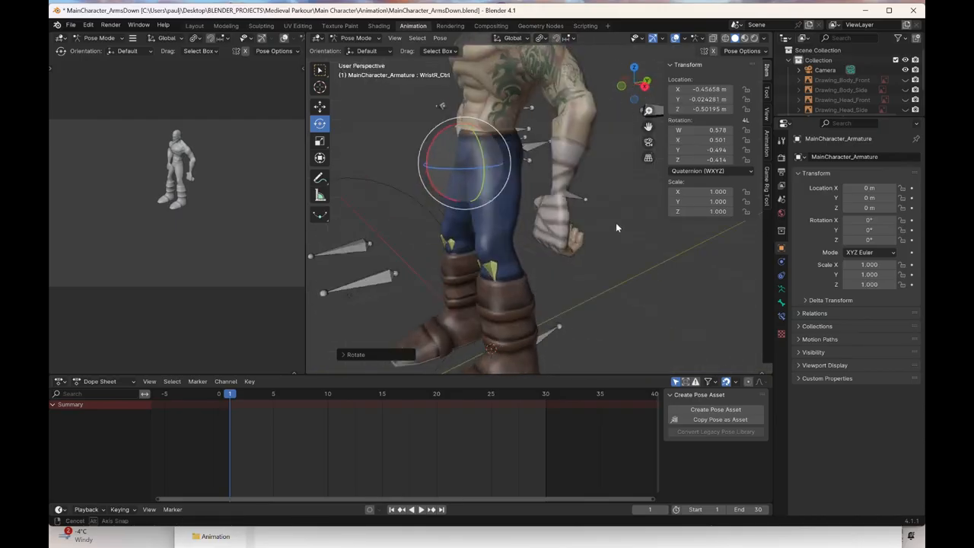
In right side view, rotate the left wrist control about X by about 9 degrees
left_click(579, 198)
left_click(646, 88)
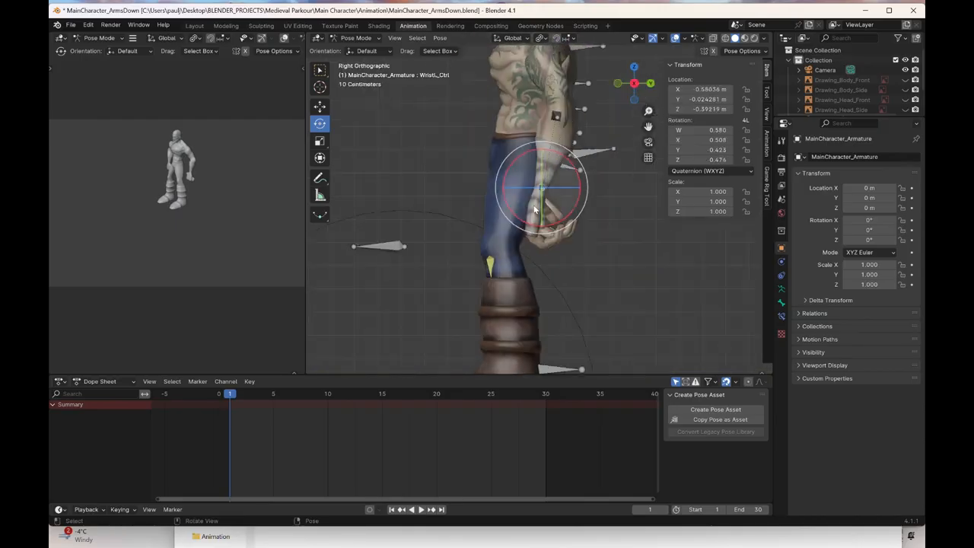
key("r")
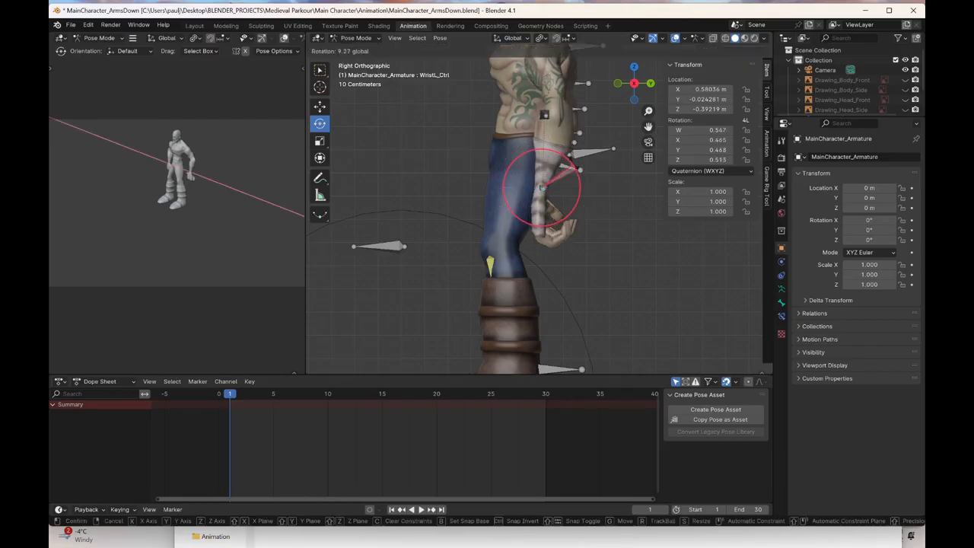
left_click(579, 242)
Rotate both wrist controls together about X until the hands point upward, then raise them in front of the face
middle_click_drag(578, 242, 616, 195)
left_click(651, 187)
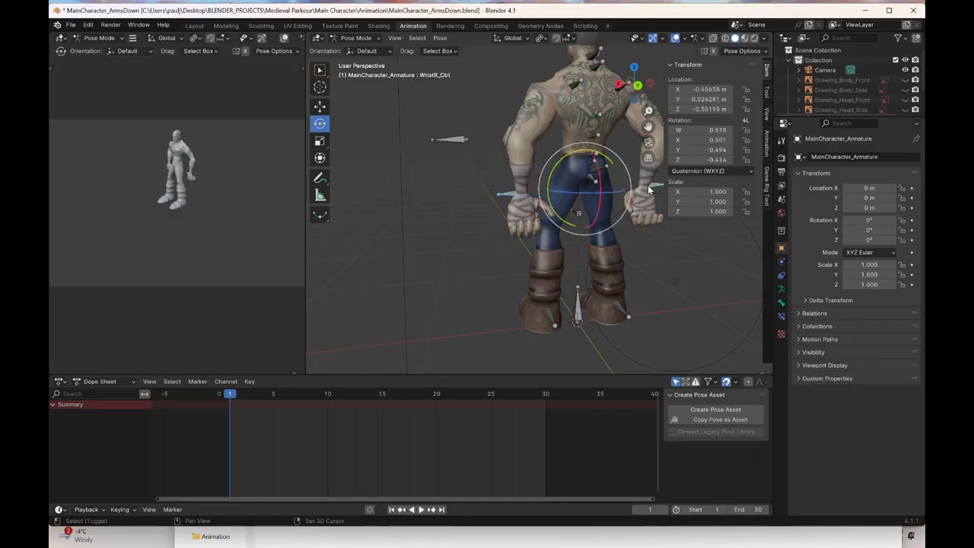
left_click(617, 84)
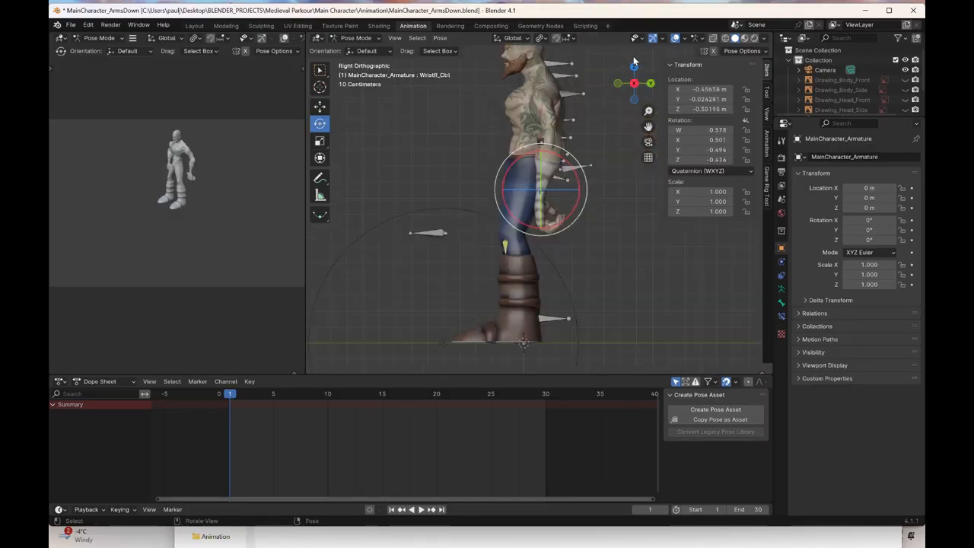
left_click(618, 85)
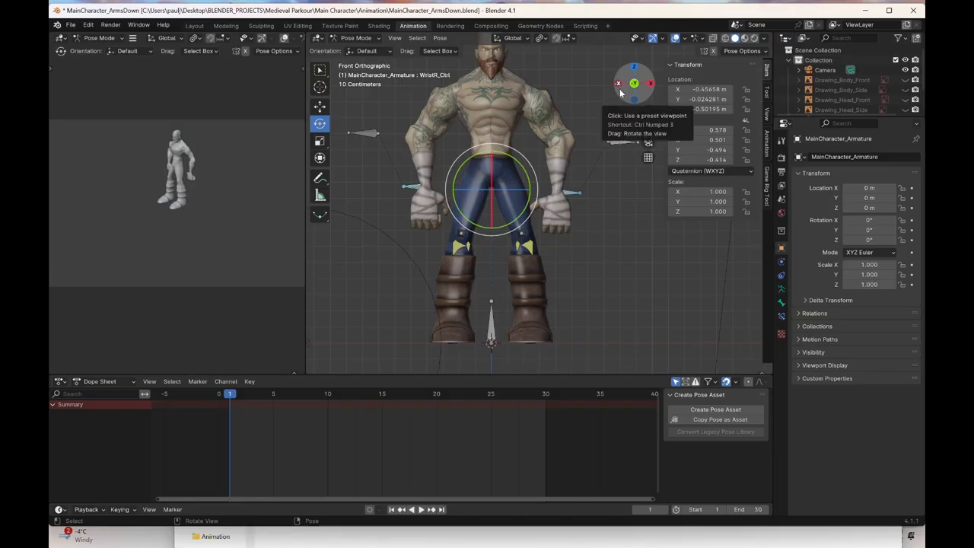
left_click(619, 85)
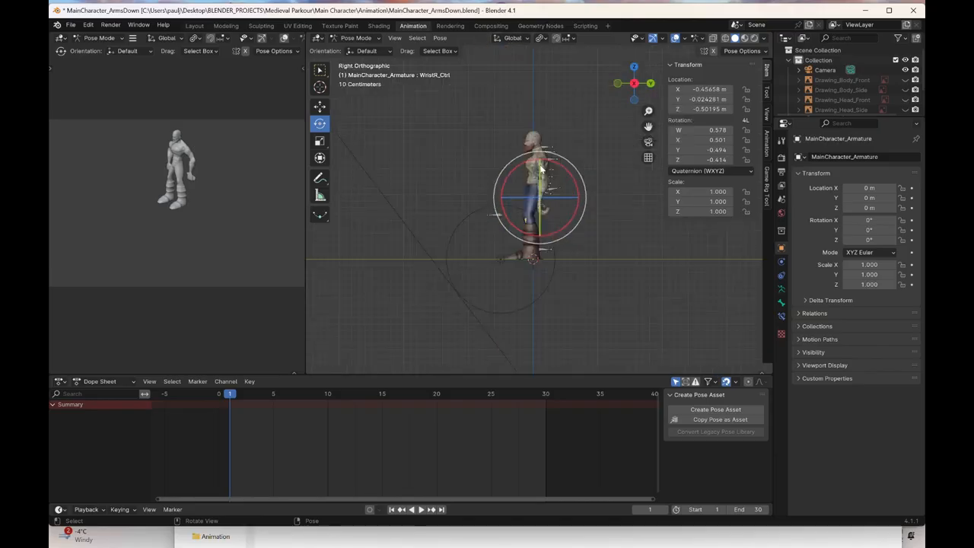
scroll(542, 169, "up", 2)
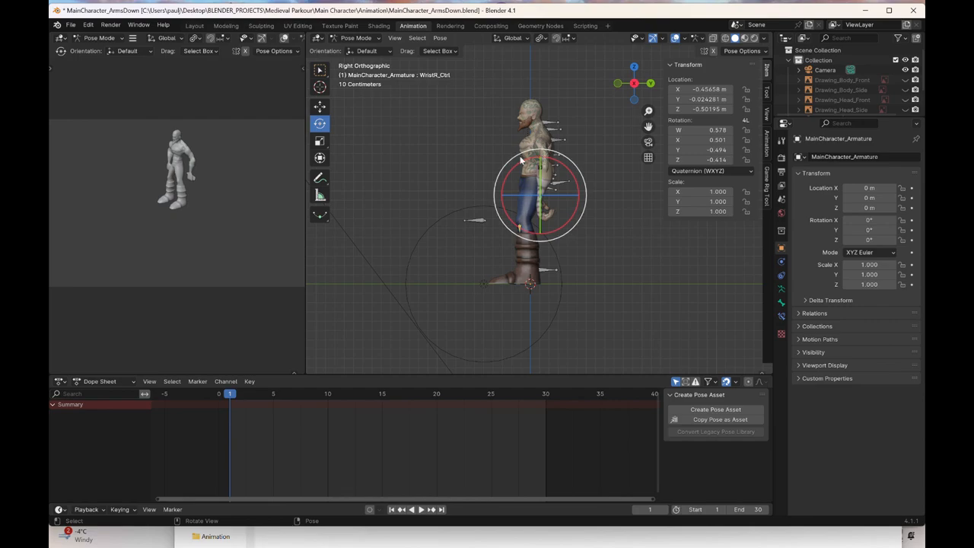
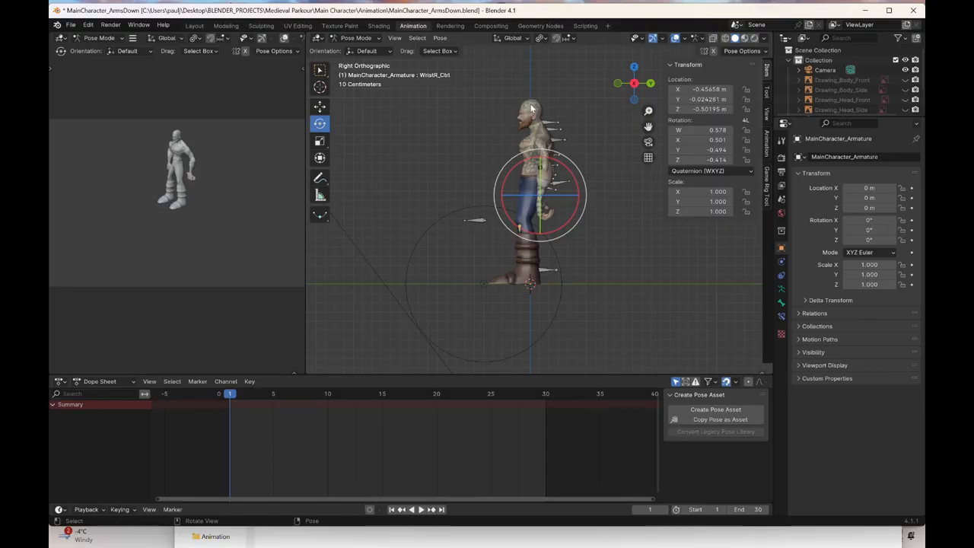
left_click_drag(568, 173, 508, 185)
left_click(510, 191)
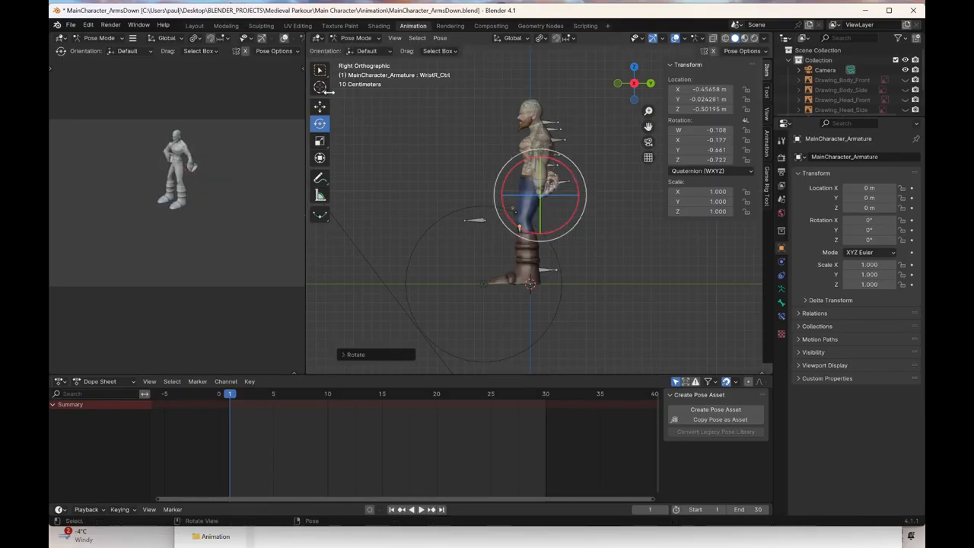
left_click(320, 106)
left_click_drag(540, 196, 520, 121)
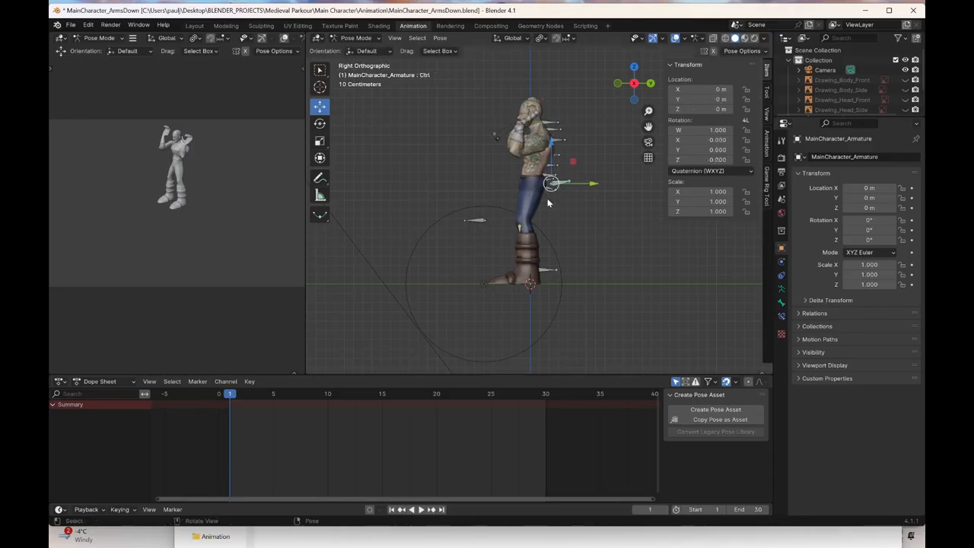
key("ctrl+z")
key("ctrl+z")
key("ctrl+z")
left_click_drag(536, 241, 543, 272)
key("ctrl+z")
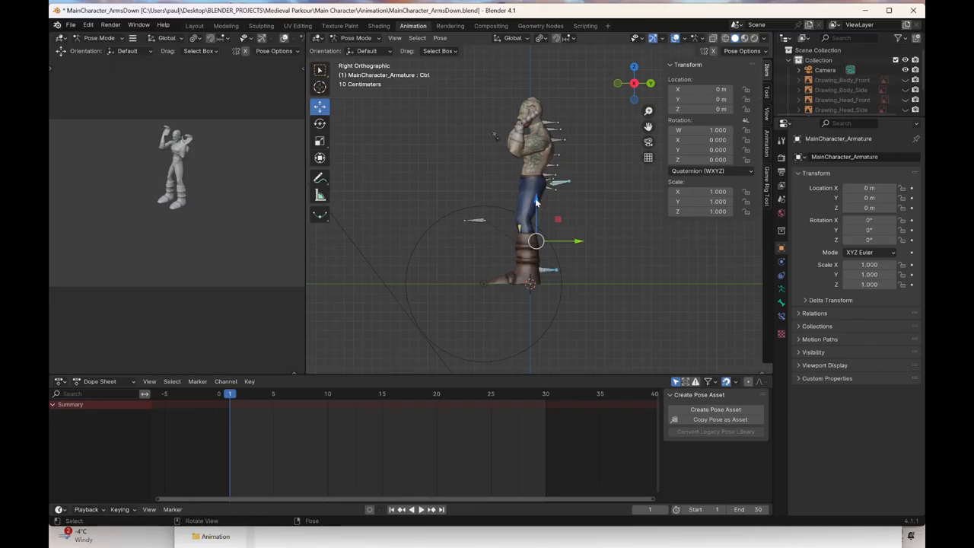
Move the hip and foot controls down to about Y -0.050 m, Z -0.361 m, and rotate both foot controls about X so the toes point down
left_click_drag(536, 202, 535, 232)
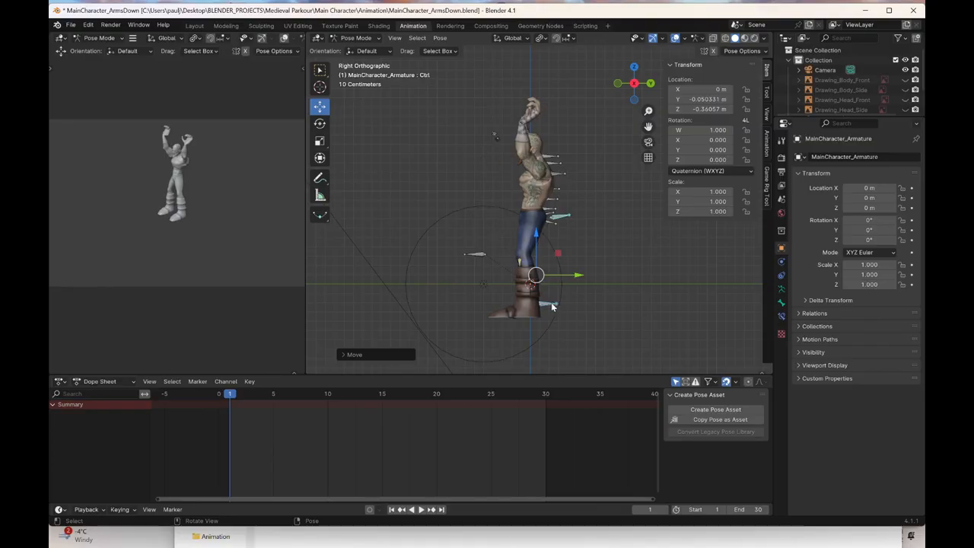
left_click_drag(553, 307, 556, 298)
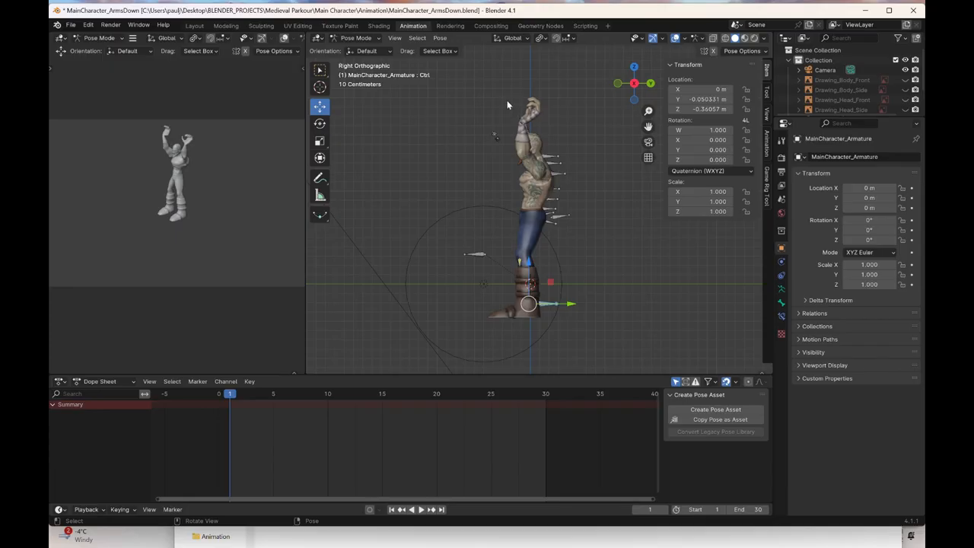
left_click(322, 123)
left_click_drag(551, 280, 531, 256)
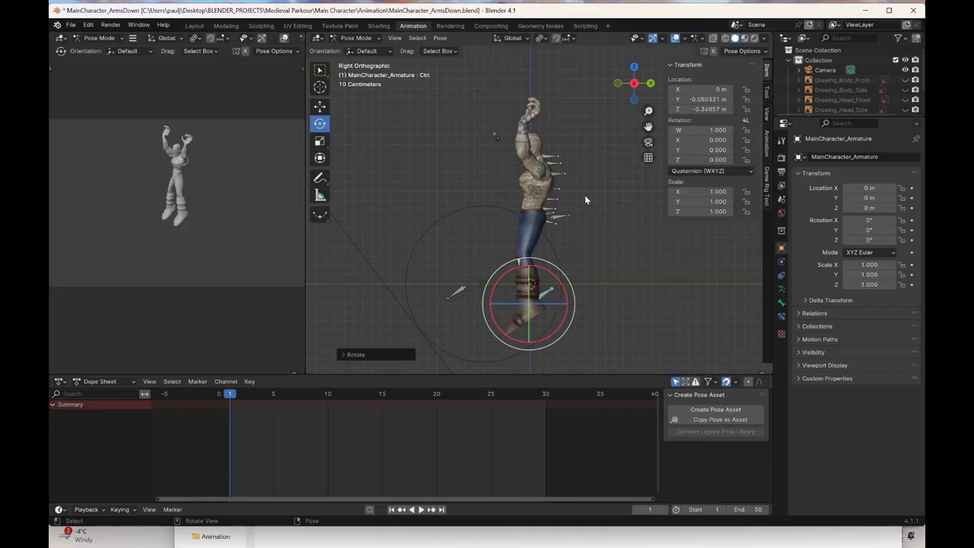
In side view, move the left wrist control to about X -0.247 m, Z -0.528 m and rotate it about X by roughly -28 degrees
middle_click_drag(585, 196, 556, 139)
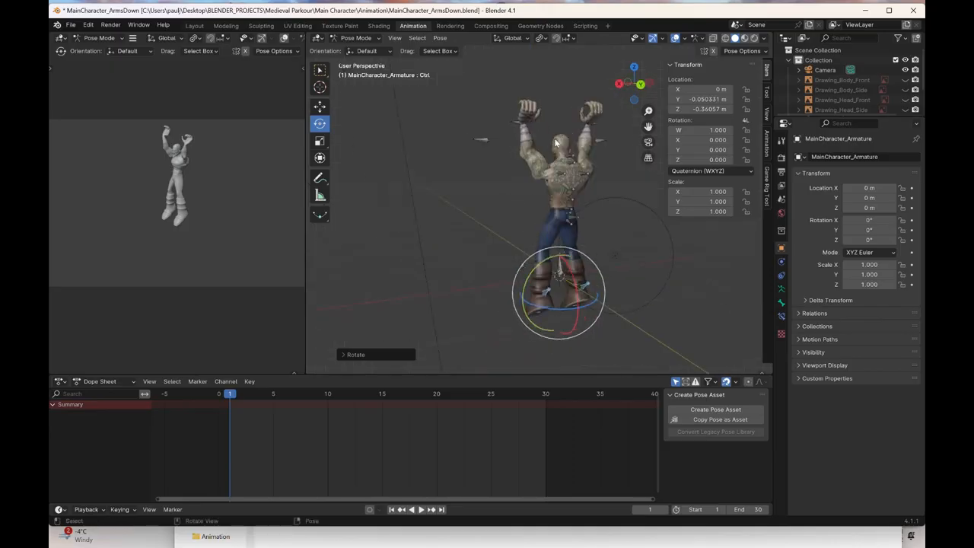
left_click(512, 119)
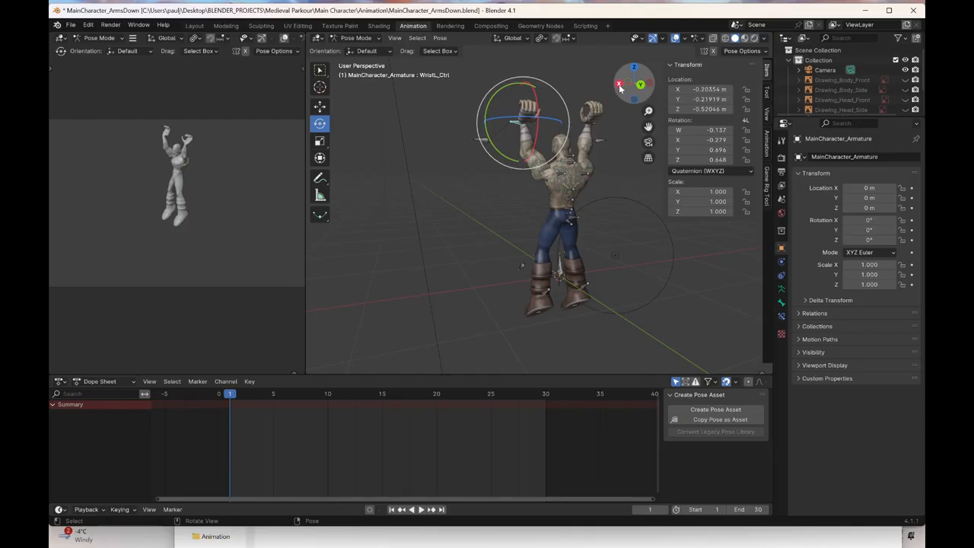
left_click(620, 87)
middle_click_drag(482, 94, 475, 221, "shift")
key("g")
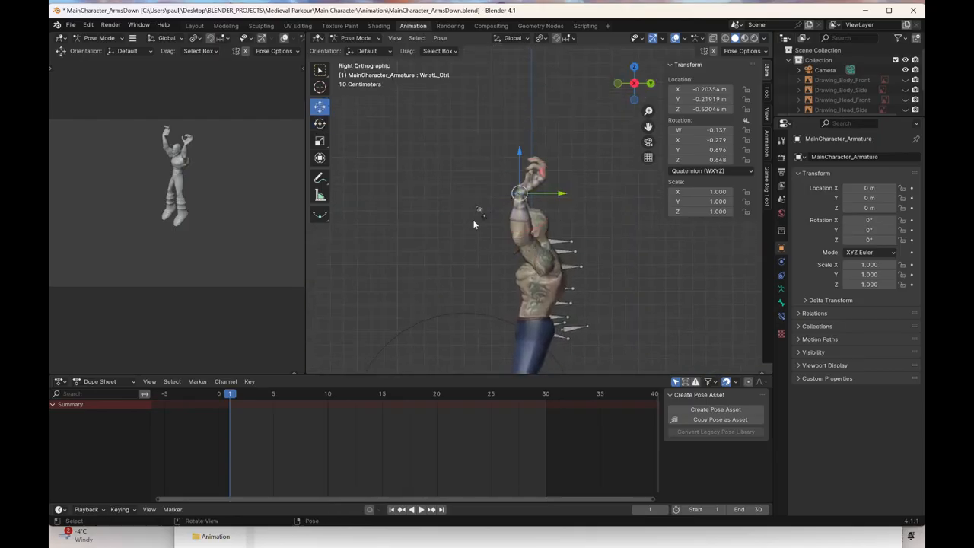
scroll(474, 223, "up", 2)
left_click_drag(509, 191, 450, 185)
left_click(320, 124)
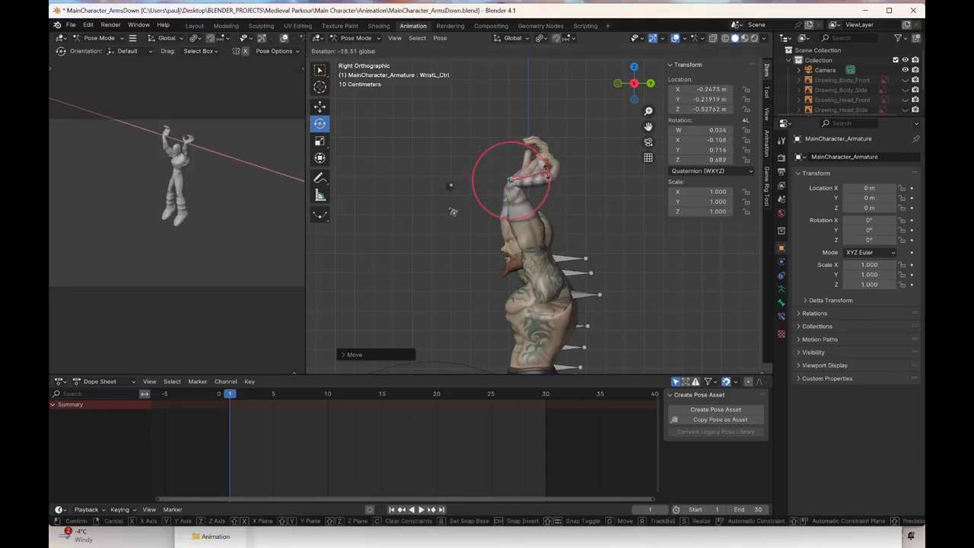
left_click_drag(547, 172, 546, 172)
In side view, rotate the right wrist control about X to roughly W 0.079, X -0.001, Y -0.691, Z -0.718
middle_click_drag(580, 209, 548, 221)
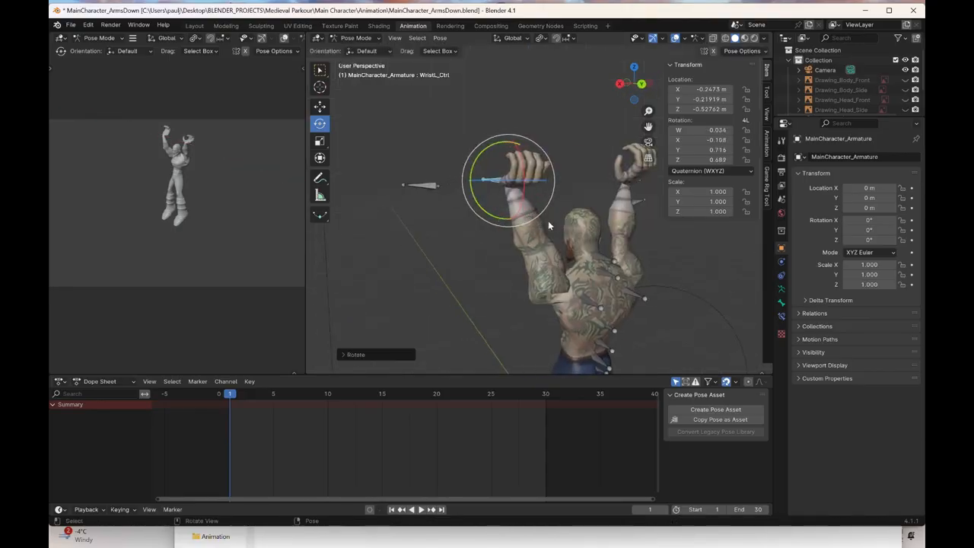
middle_click_drag(659, 224, 568, 238, "shift")
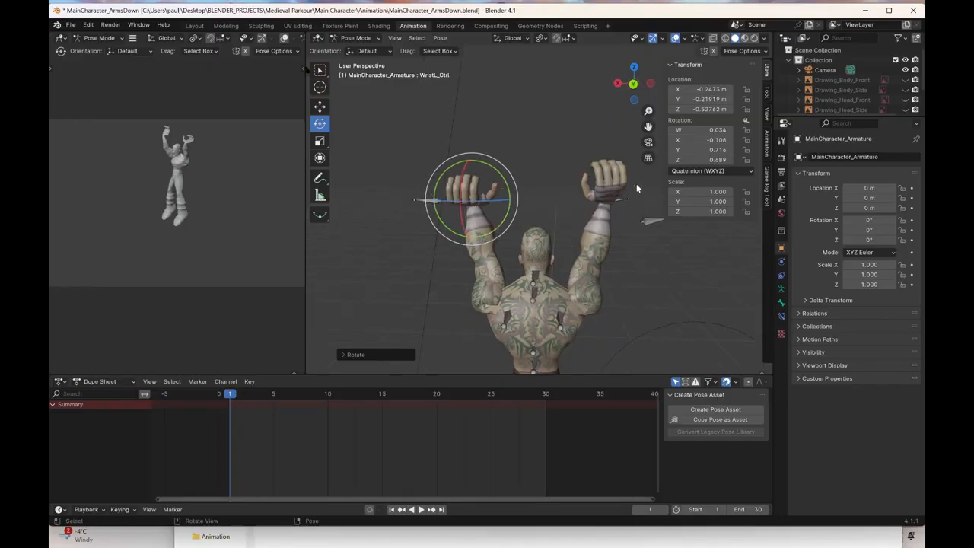
left_click(636, 183)
left_click(651, 82)
left_click_drag(638, 195, 656, 202)
left_click(619, 85)
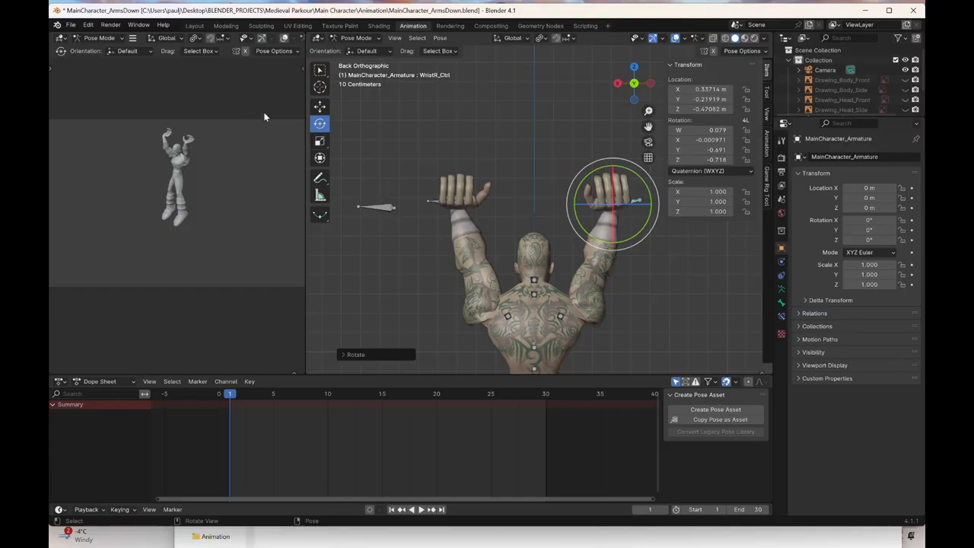
In back view, move both wrist controls inward above the head, placing the left one at about X -0.233 m, Y -0.219 m, Z -0.613 m
left_click(319, 107)
left_click_drag(570, 211, 472, 203)
left_click(431, 202)
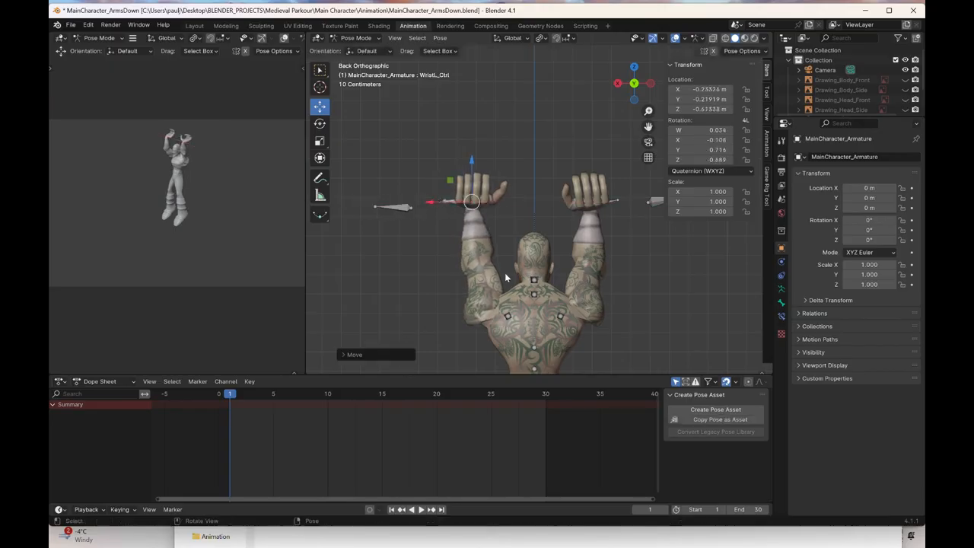
In back view, rotate the right clavicle control to about W 0.991, Y 0.136, and rotate the left clavicle control to mirror it
left_click(561, 318)
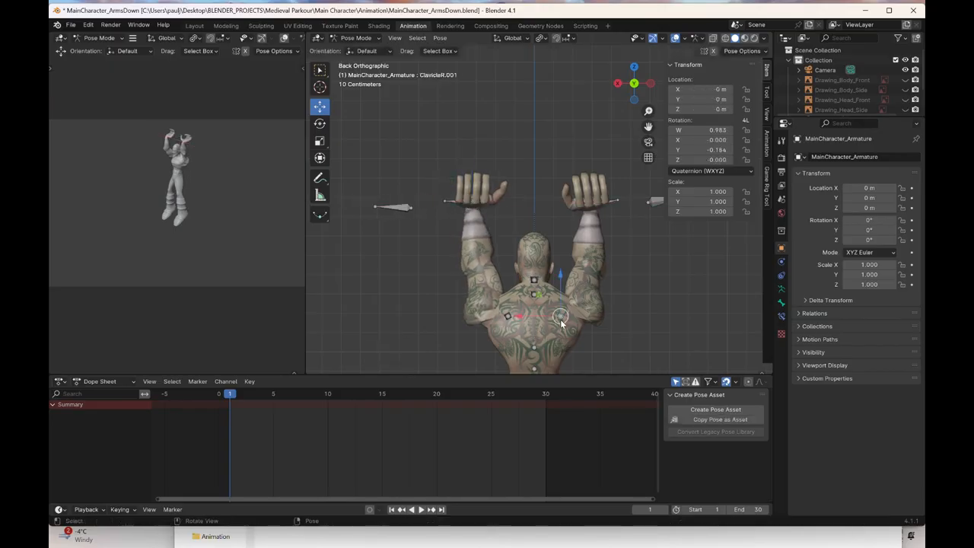
left_click(320, 124)
mouse_move(600, 302)
left_mouse_down()
mouse_move(585, 281)
mouse_move(603, 313)
left_mouse_up()
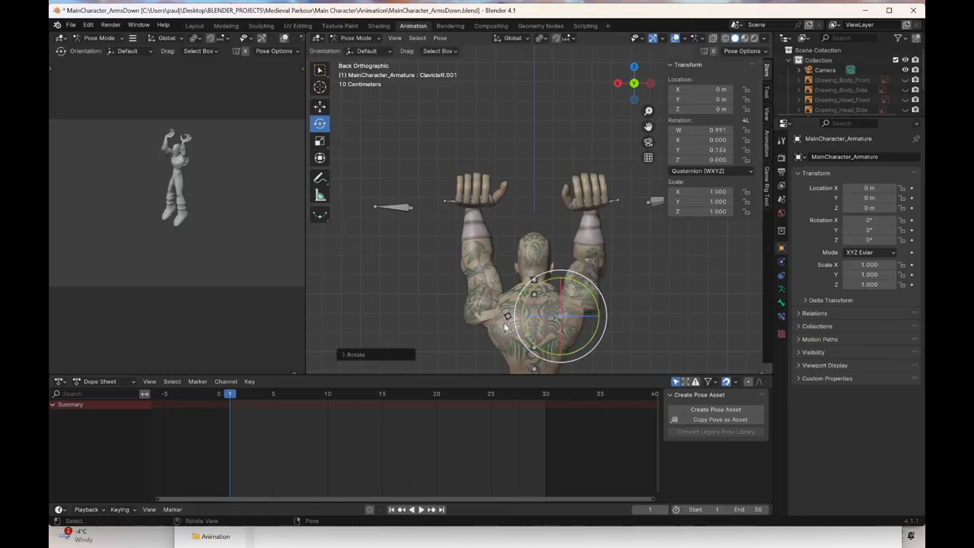
left_click(507, 318)
left_click_drag(540, 297, 544, 327)
Move both elbow targets inward along X, the right to about Y -0.148 m and the left to about Y -0.275 m
middle_click_drag(547, 320, 593, 213)
left_click(631, 190)
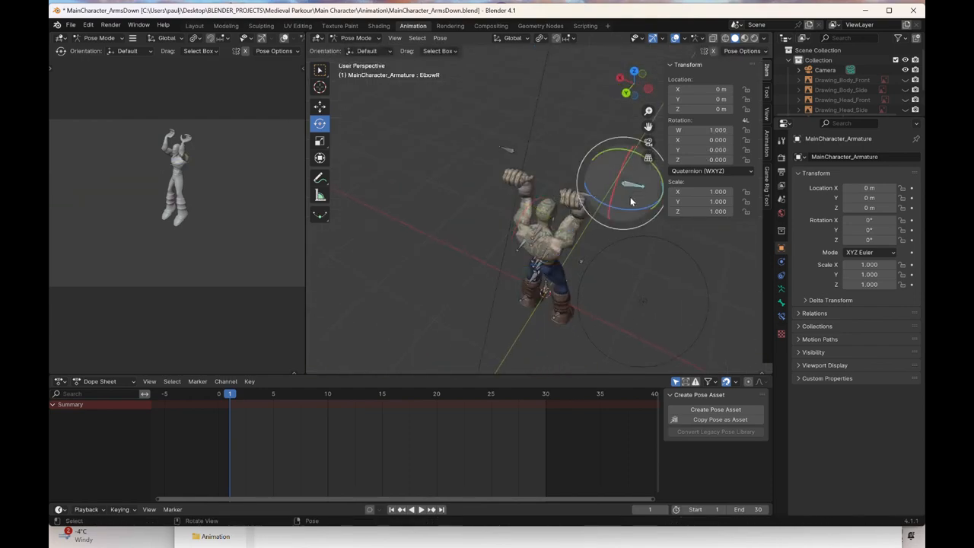
left_click(320, 106)
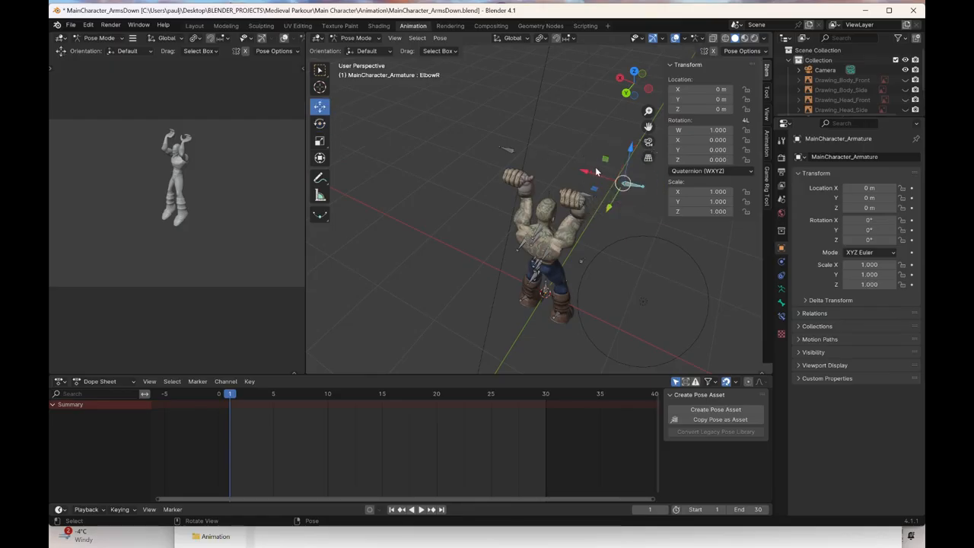
left_click_drag(587, 172, 572, 168)
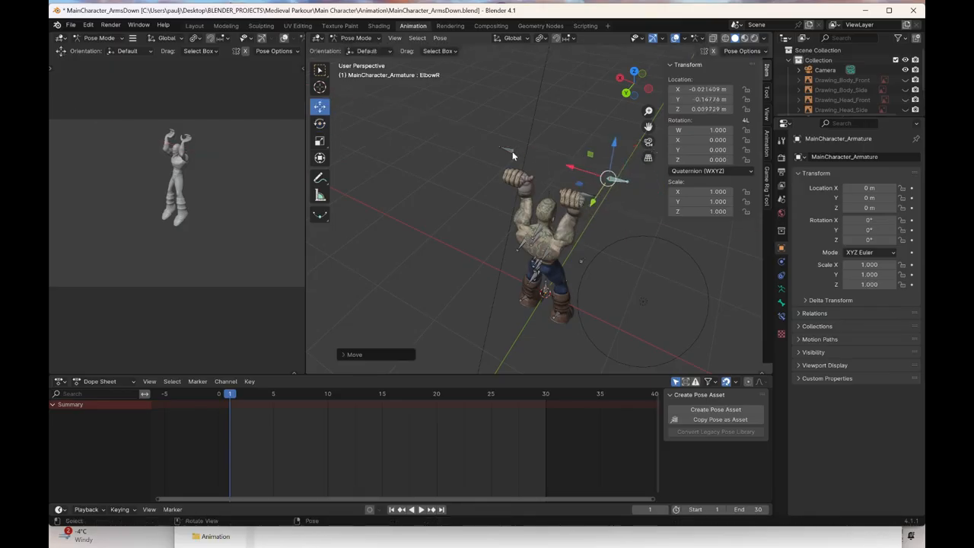
left_click(512, 154)
left_click_drag(483, 144, 503, 150)
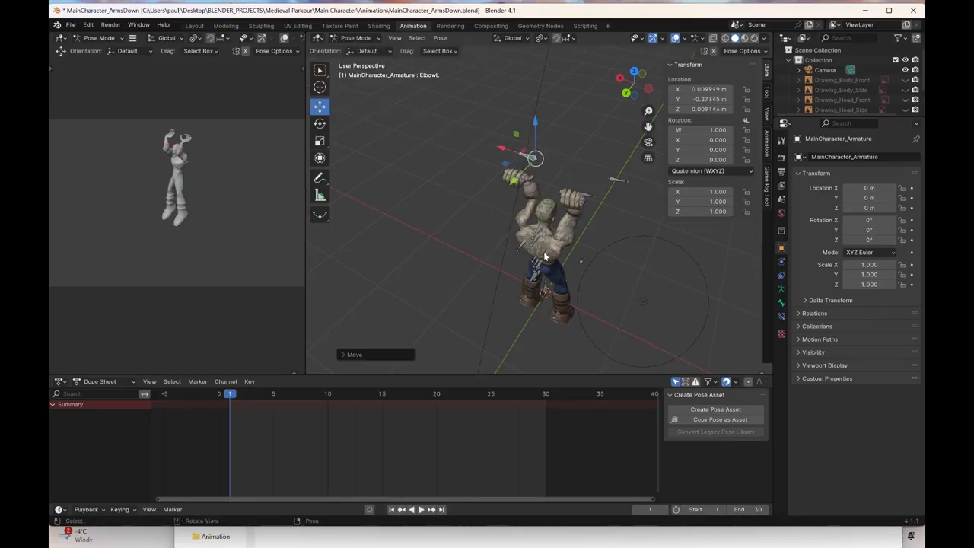
Rotate the right clavicle control to about W 0.972, X -0.027, Y 0.133, Z 0.194
scroll(546, 259, "up", 3)
middle_click_drag(546, 259, 591, 245)
scroll(533, 253, "up", 2)
left_click(587, 252)
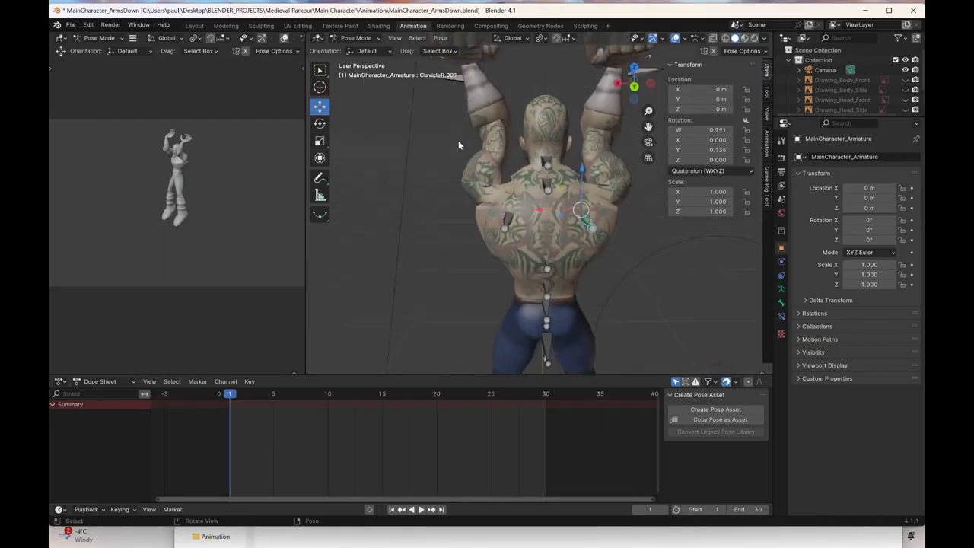
scroll(458, 142, "up", 1)
left_click(323, 126)
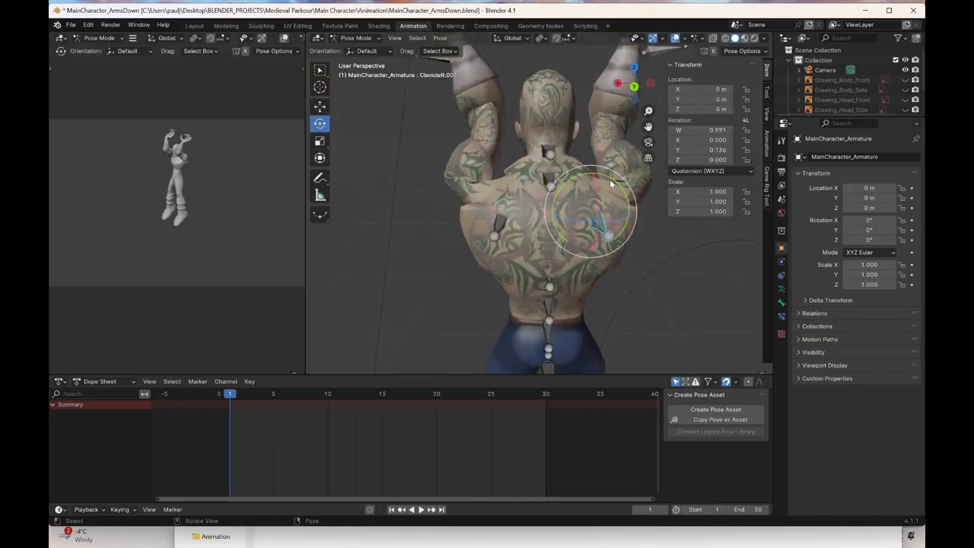
left_click_drag(610, 183, 599, 178)
key("ctrl+z")
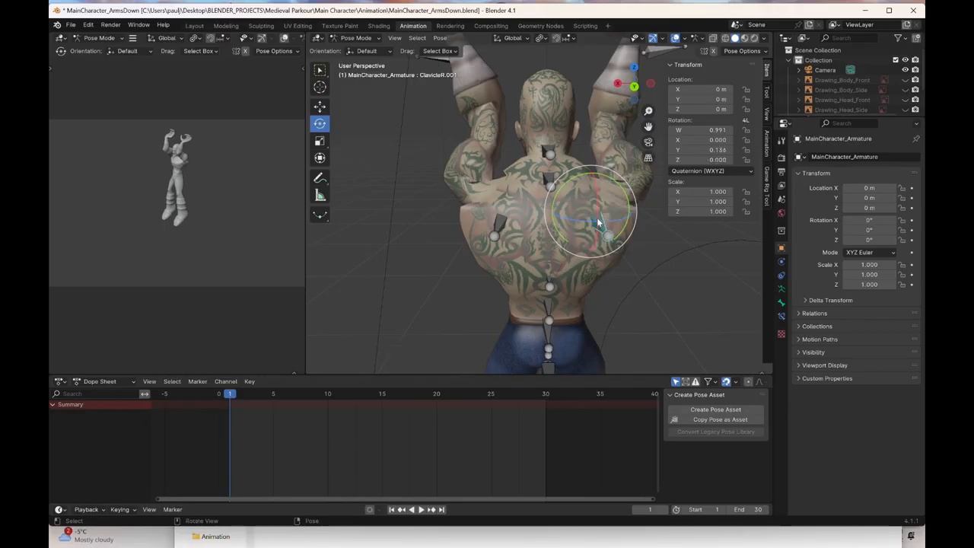
middle_click_drag(597, 221, 592, 261)
mouse_move(601, 275)
left_mouse_down()
mouse_move(607, 262)
mouse_move(599, 266)
left_mouse_up()
middle_click_drag(600, 266, 558, 221)
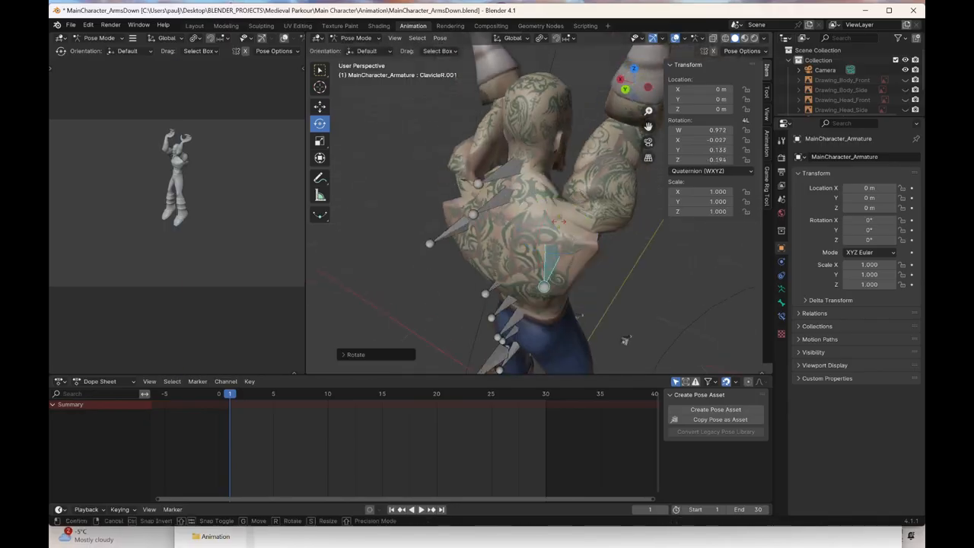
Refine the right clavicle control with a free trackball rotation and a side-view rotation, to about W 0.823, X -0.331, Y -0.008, Z 0.461
key("r")
key("r")
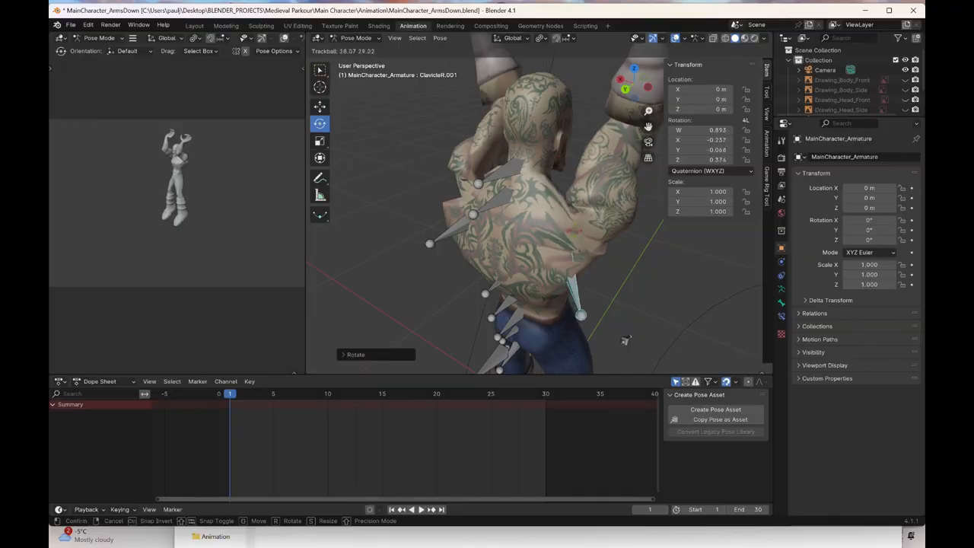
left_click(628, 341)
middle_click_drag(629, 341, 553, 278)
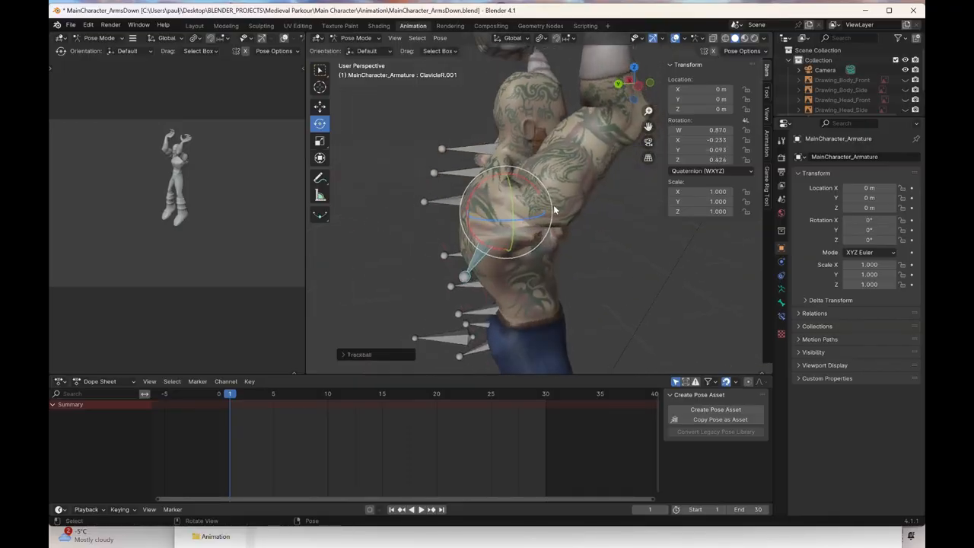
left_click_drag(553, 211, 550, 199)
middle_click_drag(519, 229, 561, 236)
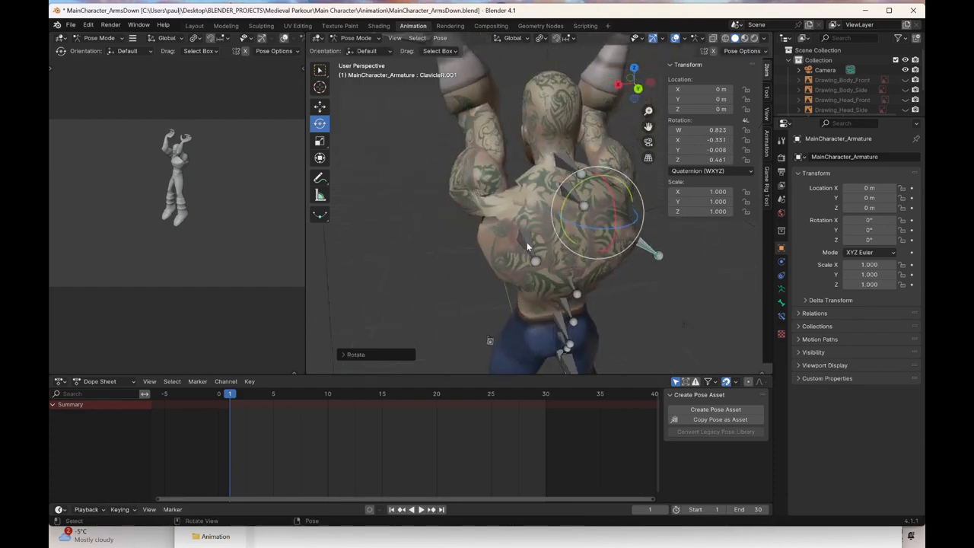
Rotate the left clavicle control to about W 0.964, X -0.033, Y -0.143, Z -0.223, and adjust its rotation further from the side
left_click(527, 242)
left_click_drag(543, 236, 520, 229)
middle_click_drag(521, 229, 589, 248)
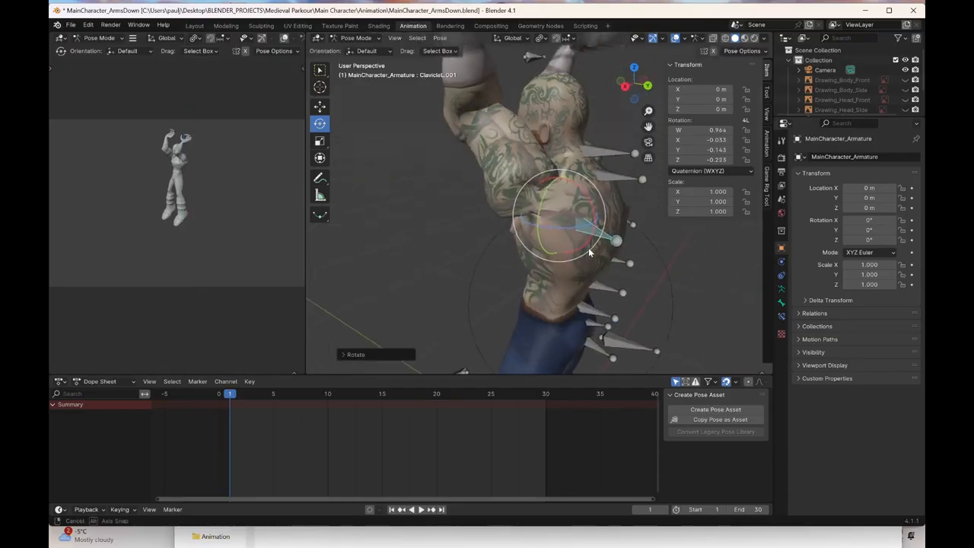
left_click_drag(588, 202, 595, 218)
Move both elbow targets outward along X, the right to about Y 0.108 m and the left to about Y -0.015 m
middle_click_drag(595, 218, 577, 179)
left_click(580, 172)
left_click(575, 173)
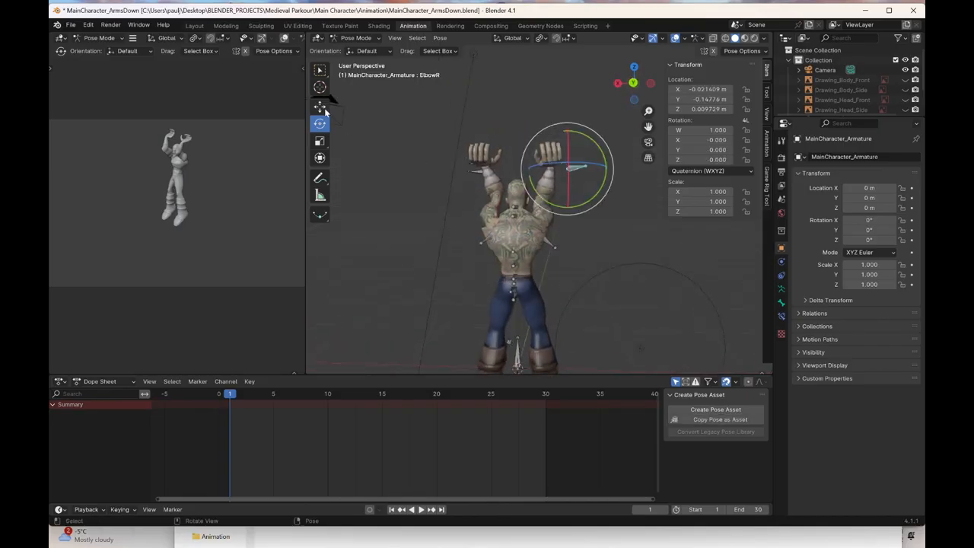
left_click(319, 107)
left_click_drag(530, 171, 480, 181)
middle_click_drag(477, 173, 497, 188)
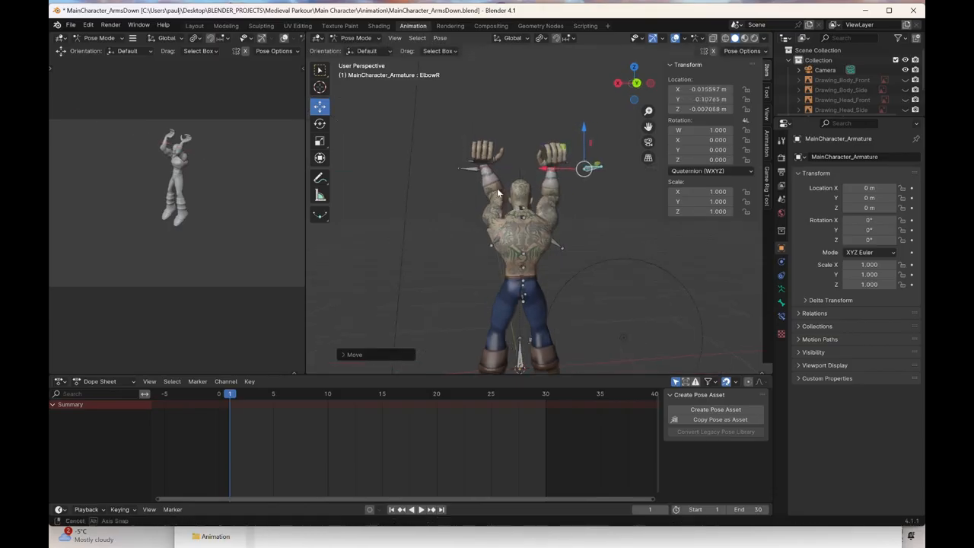
left_click(453, 175)
left_click_drag(439, 168, 411, 170)
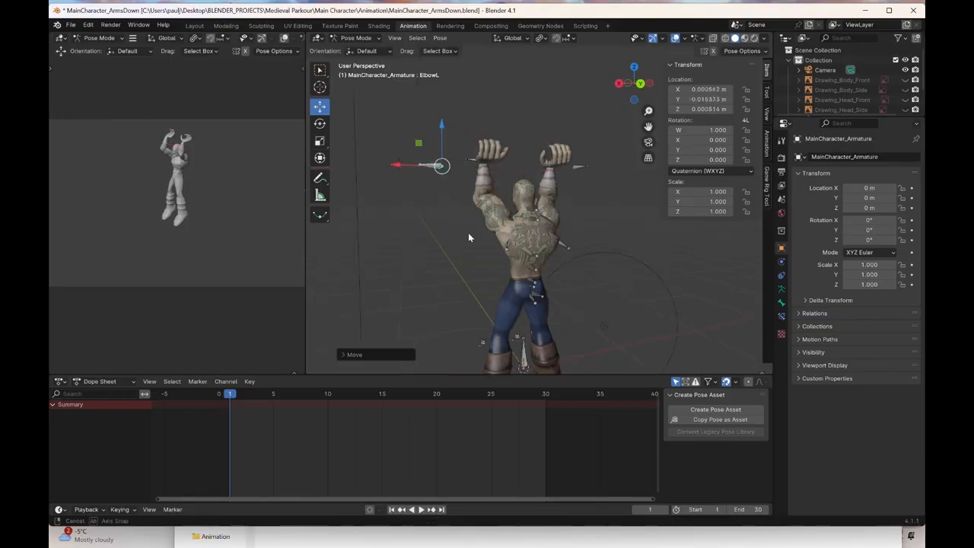
In right side view, lower the main body control to about Y -0.060 m, Z -0.433 m
middle_click_drag(468, 232, 559, 269)
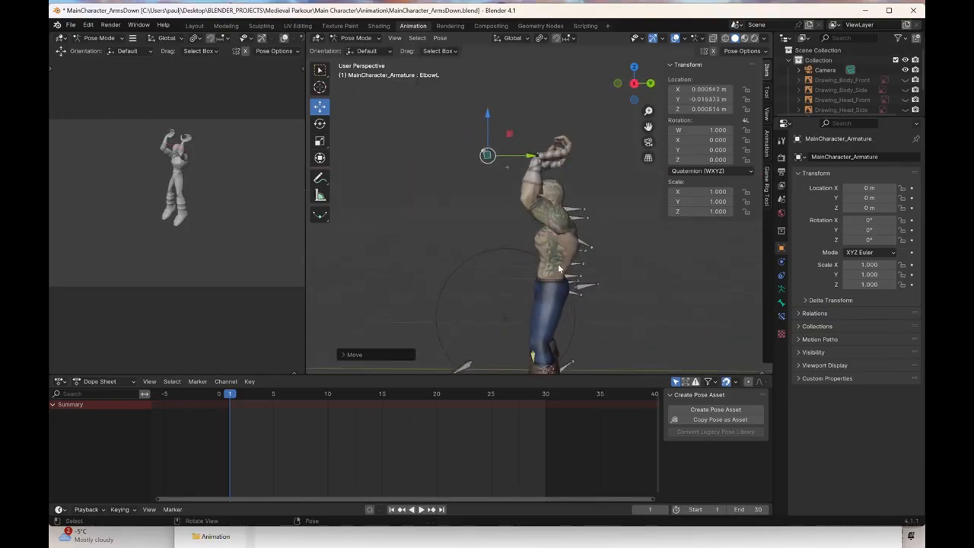
left_click(594, 286)
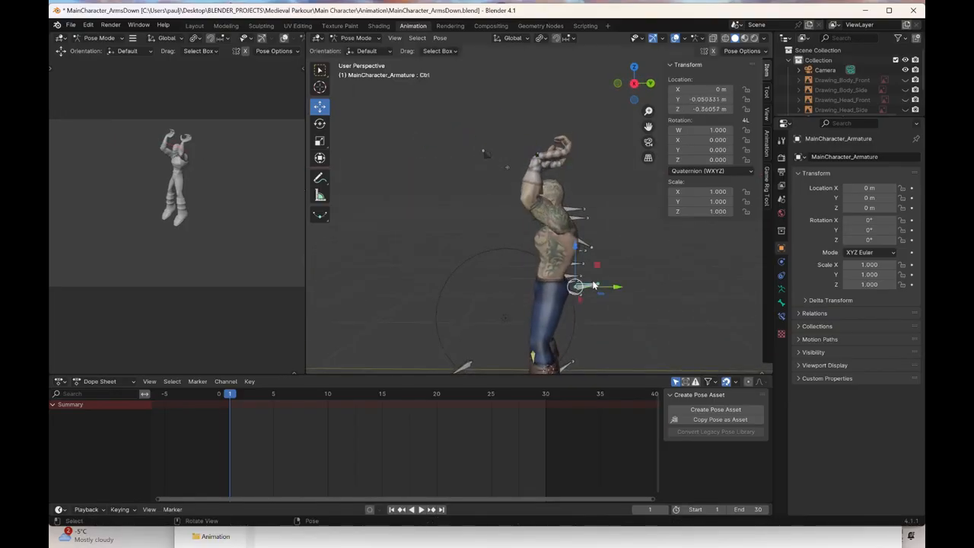
left_click(634, 84)
scroll(550, 226, "down", 2)
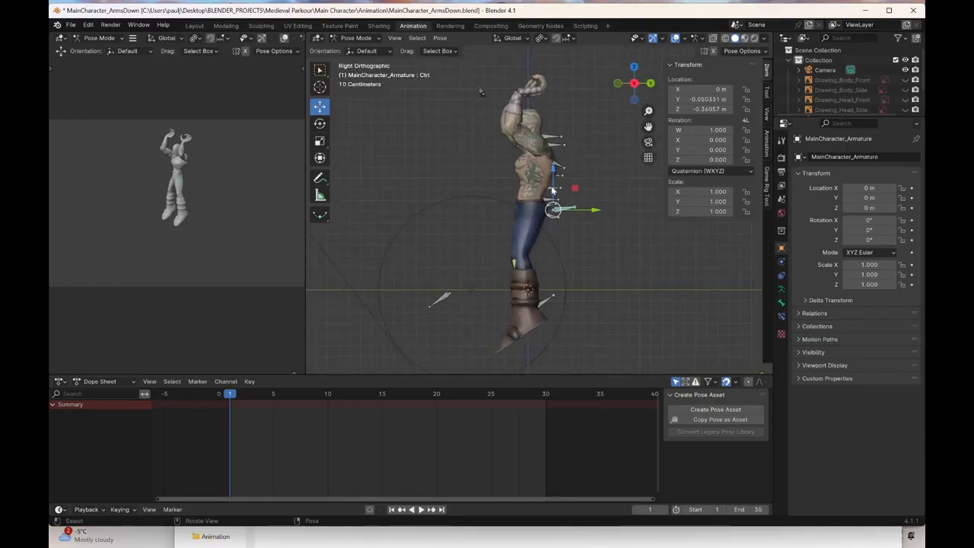
left_click_drag(556, 169, 555, 181)
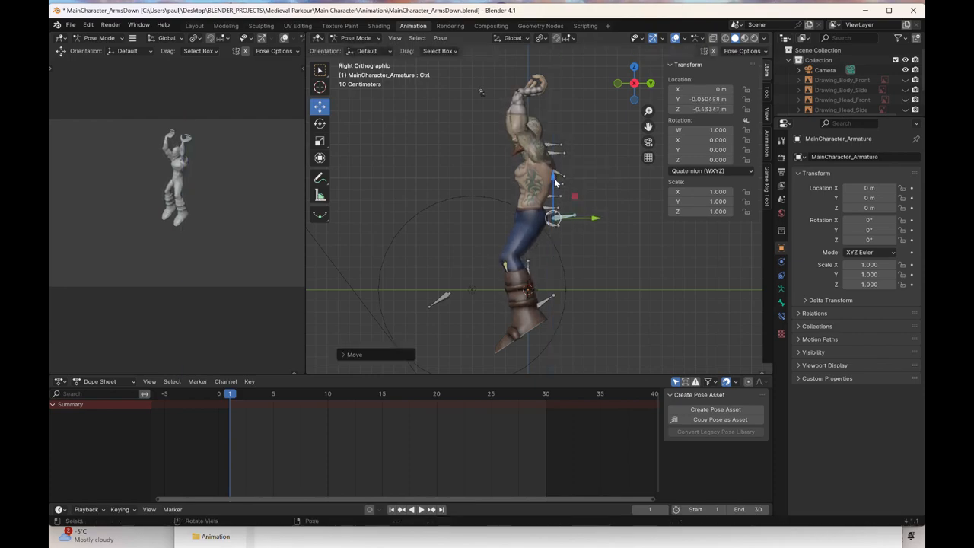
In side view, move both foot controls backward and rotate them so the lower legs trail behind the body
left_click(558, 304)
left_click_drag(532, 320, 588, 277)
left_click(321, 126)
In right side view, rotate the left wrist control about X to roughly W 0.144, X 0.007, Y 0.706, Z 0.693
middle_click_drag(588, 277, 585, 117)
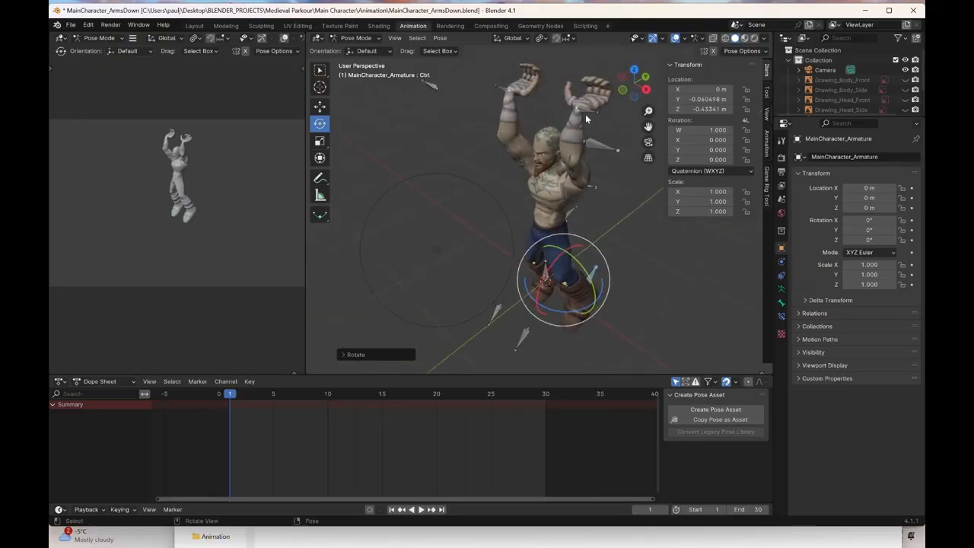
left_click(595, 114)
left_click(646, 91)
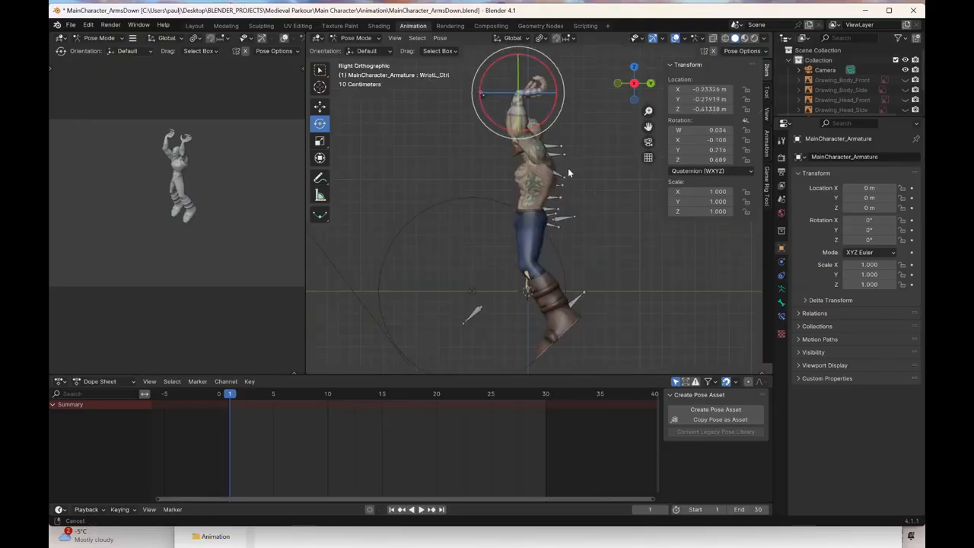
middle_click_drag(568, 168, 562, 181, "shift")
left_click_drag(555, 117, 551, 93)
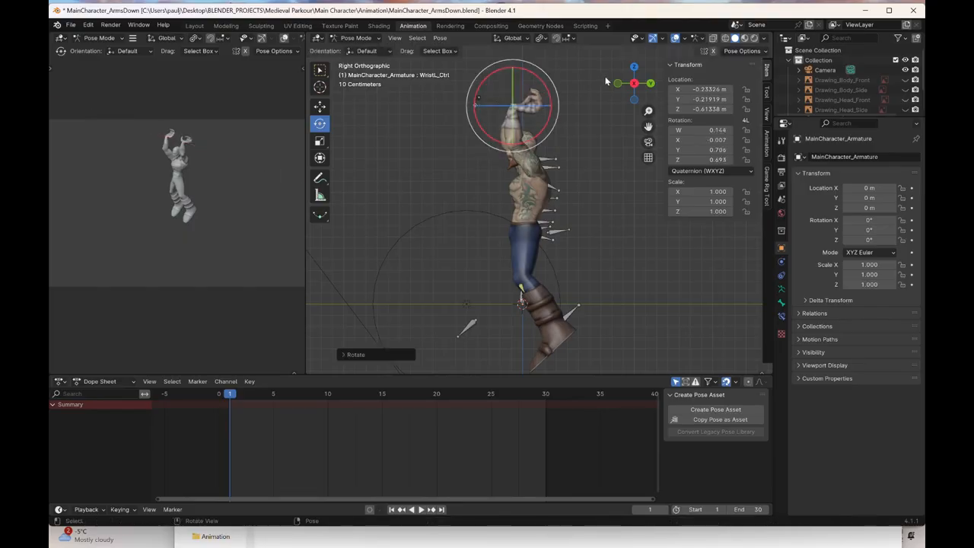
In left side view, rotate the right wrist control about X to roughly W 0.165, X 0.082, Y -0.690, Z -0.700
left_click_drag(630, 88, 508, 164)
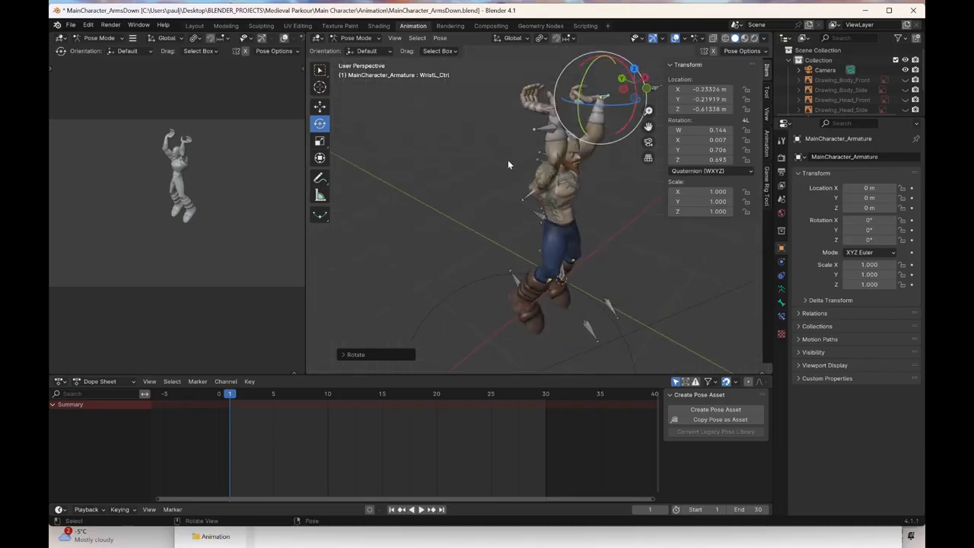
left_click(548, 113)
left_click(622, 95)
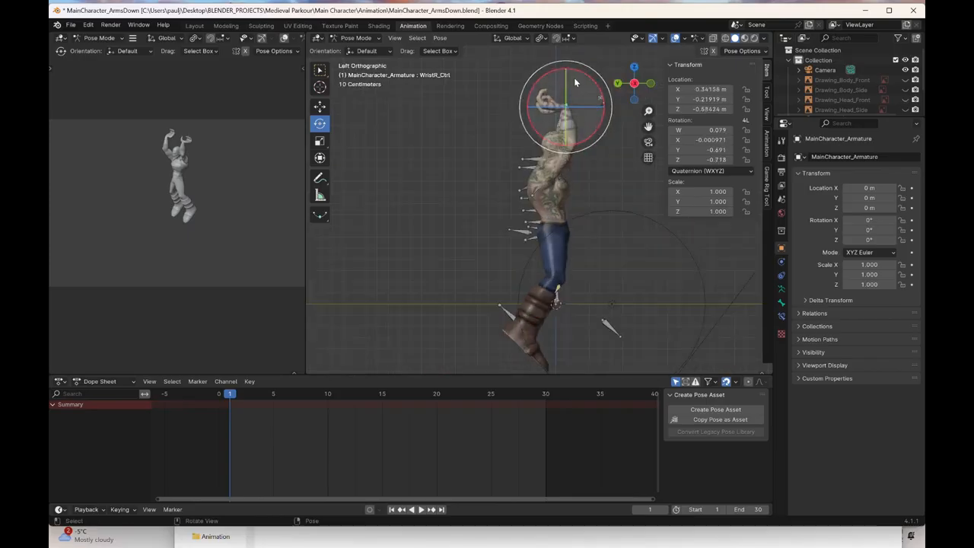
left_click_drag(576, 83, 582, 70)
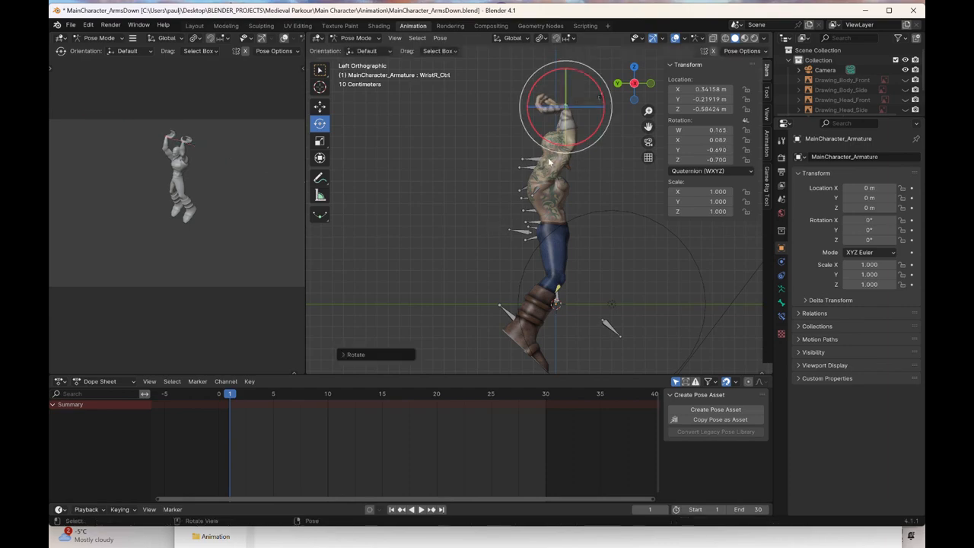
Raise the wrist, elbow, body and foot controls together in side view, bringing the body control to about Y -0.043 m, Z -0.306 m
mouse_move(549, 163)
middle_mouse_down()
mouse_move(559, 156)
mouse_move(549, 150)
middle_mouse_up()
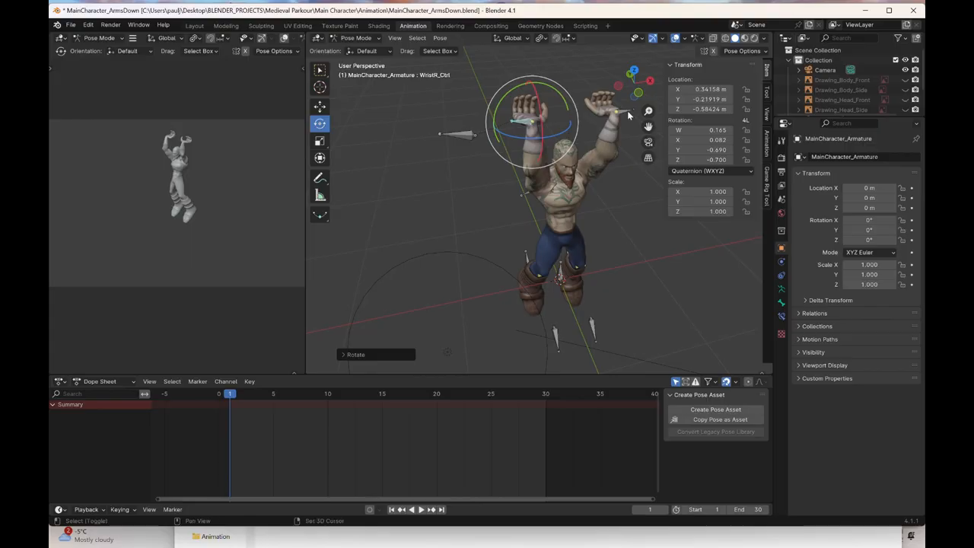
middle_click_drag(586, 164, 550, 205)
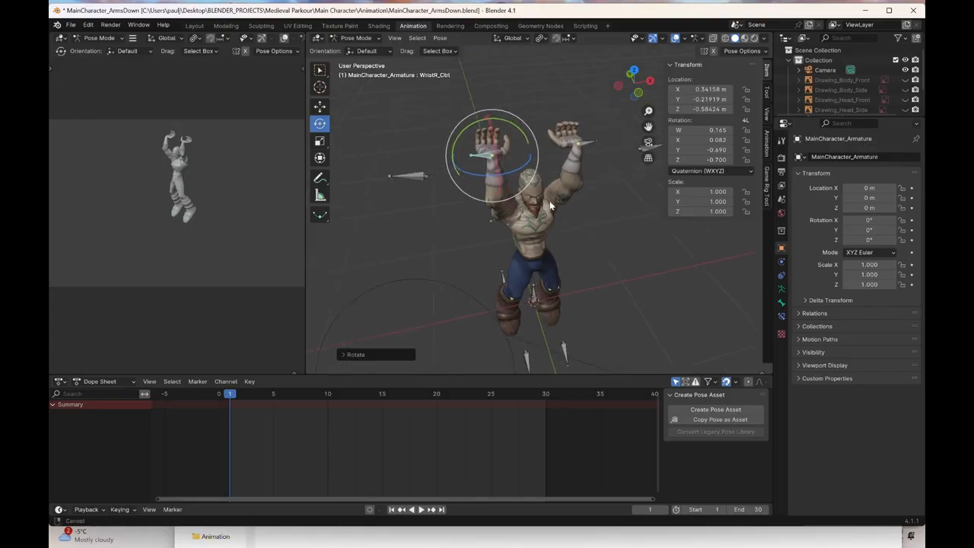
left_click_drag(590, 139, 594, 192)
middle_click_drag(575, 256, 462, 209)
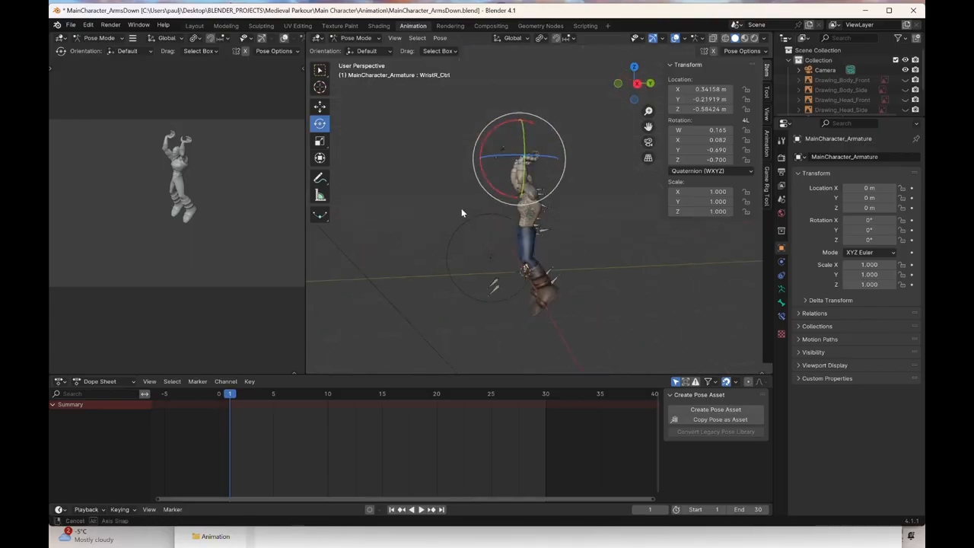
left_click(546, 232, "shift")
left_click_drag(551, 262, 570, 277, "shift")
left_click(638, 83)
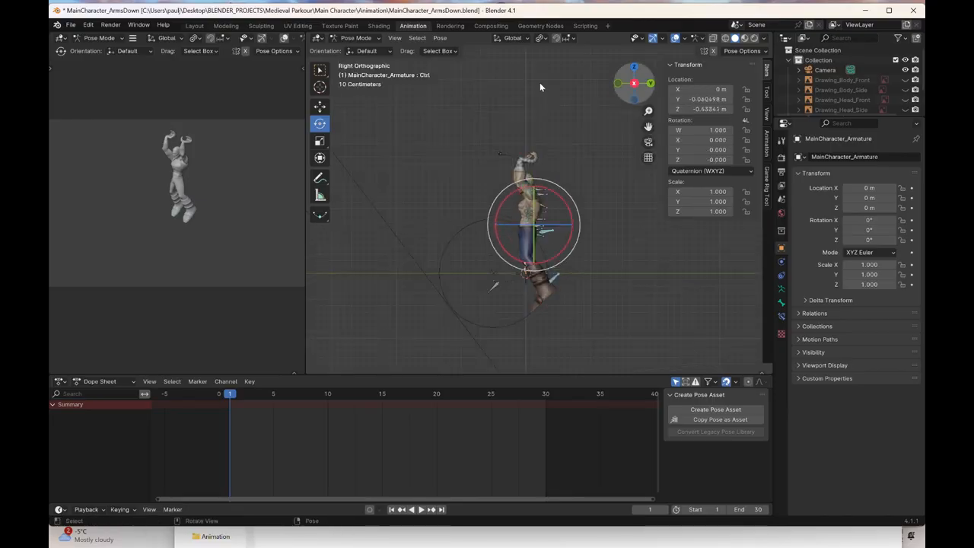
left_click(319, 106)
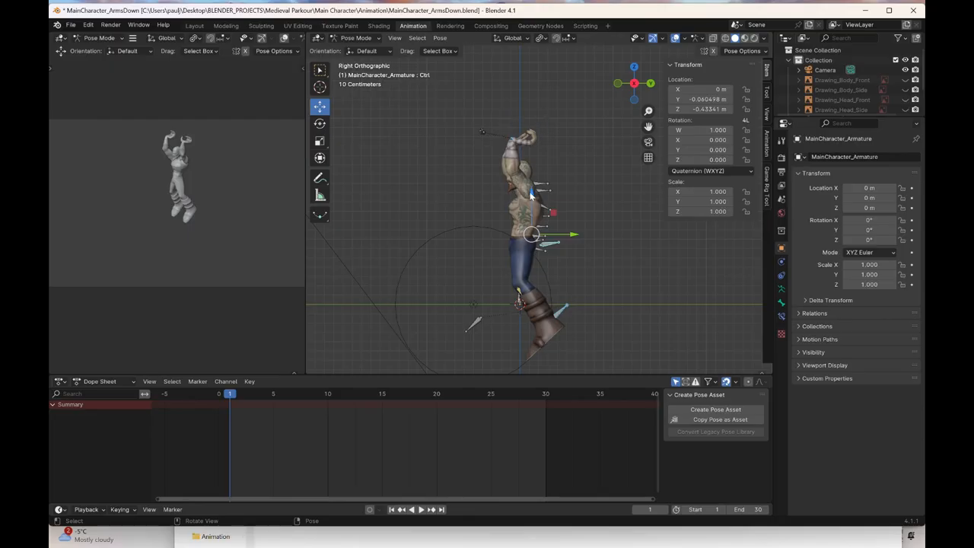
left_click_drag(531, 195, 532, 178)
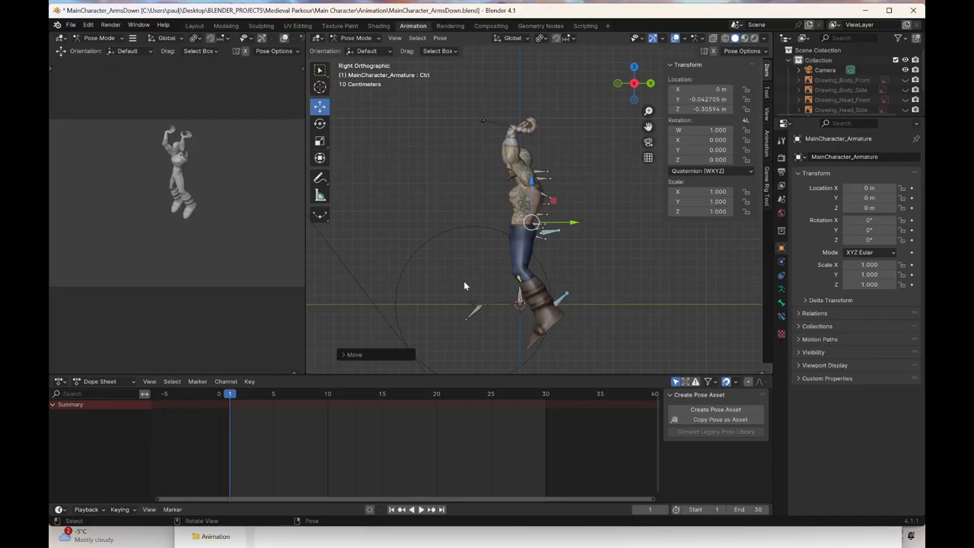
In right side view, move both foot controls forward and slightly down so the legs hang closer beneath the body
mouse_move(465, 286)
middle_mouse_down()
mouse_move(585, 290)
mouse_move(482, 287)
middle_mouse_up()
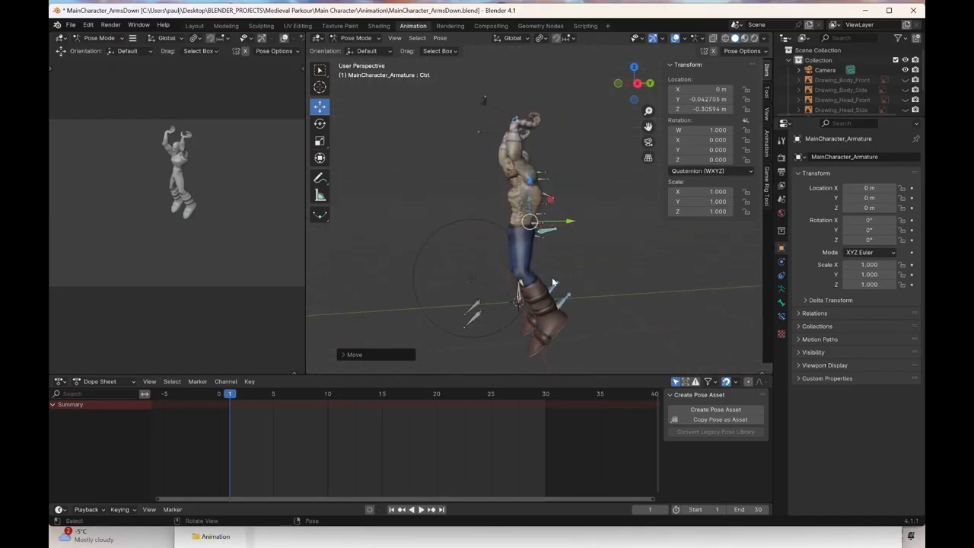
left_click(638, 83)
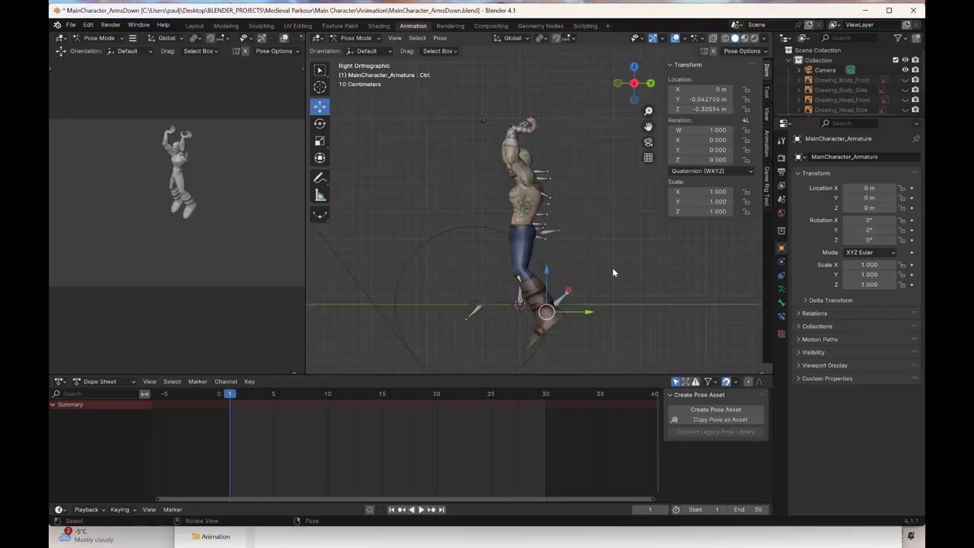
left_click_drag(579, 321, 537, 281)
middle_click_drag(537, 280, 488, 260)
Move the wrist controls and elbow targets backward along global Y in side view, placing the left wrist at about local Y -0.035 m
middle_click_drag(510, 175, 532, 164)
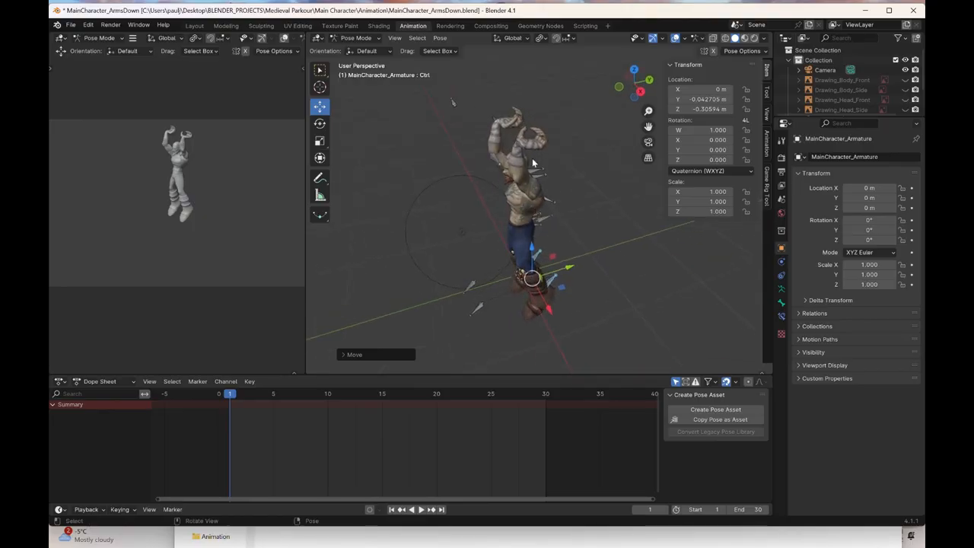
left_click(523, 146)
left_click_drag(484, 107, 510, 117)
left_click(643, 91)
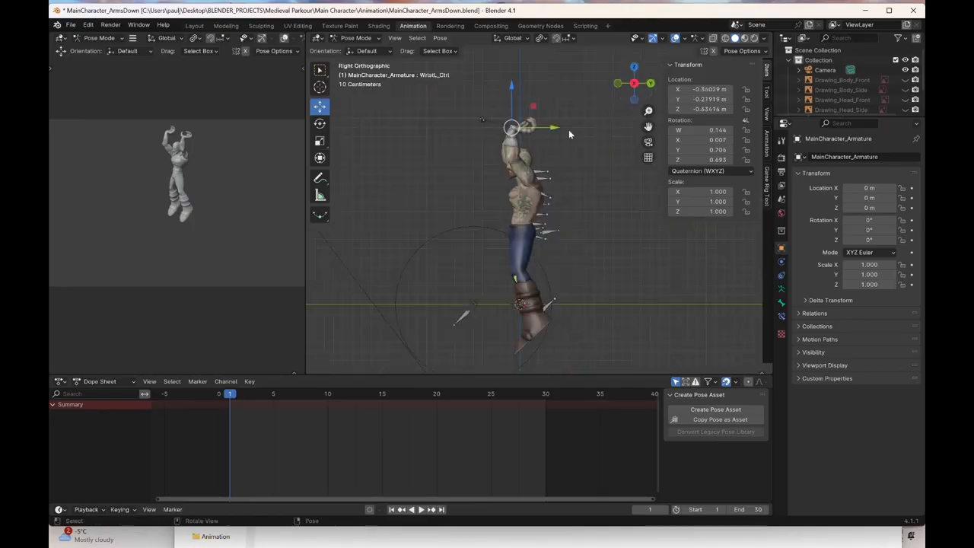
left_click_drag(571, 135, 562, 122)
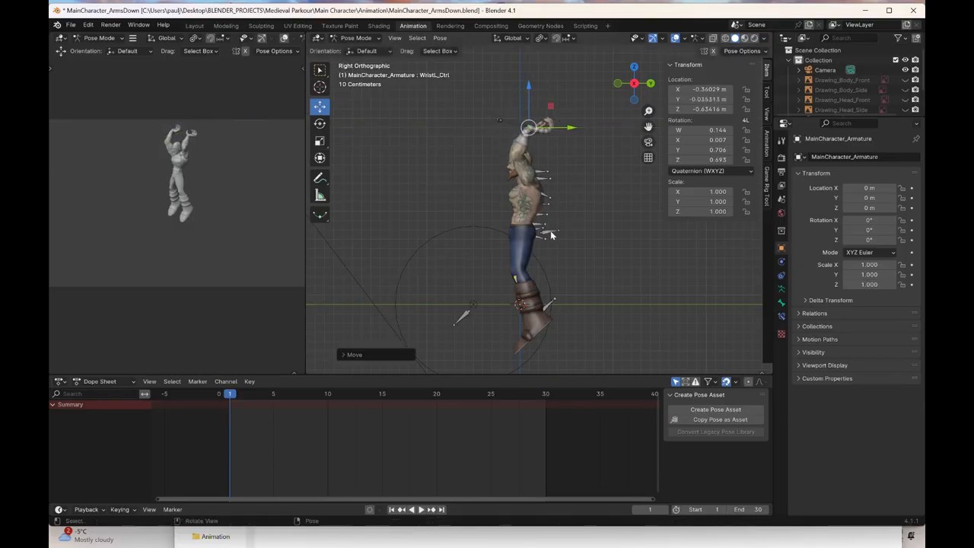
In side view, raise the body control and both foot controls together slightly
left_click(551, 303)
left_click(554, 303)
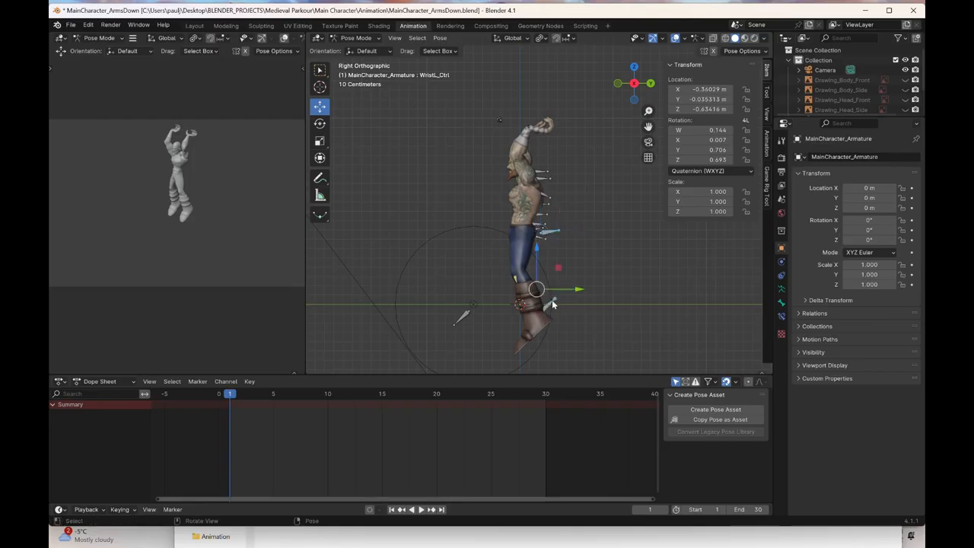
left_click_drag(538, 258, 537, 254)
Switch the main viewport to wireframe shading
mouse_move(537, 253)
middle_mouse_down()
mouse_move(638, 268)
mouse_move(480, 239)
mouse_move(653, 273)
mouse_move(644, 249)
mouse_move(543, 212)
mouse_move(529, 208)
mouse_move(558, 226)
mouse_move(485, 220)
middle_mouse_up()
key("z")
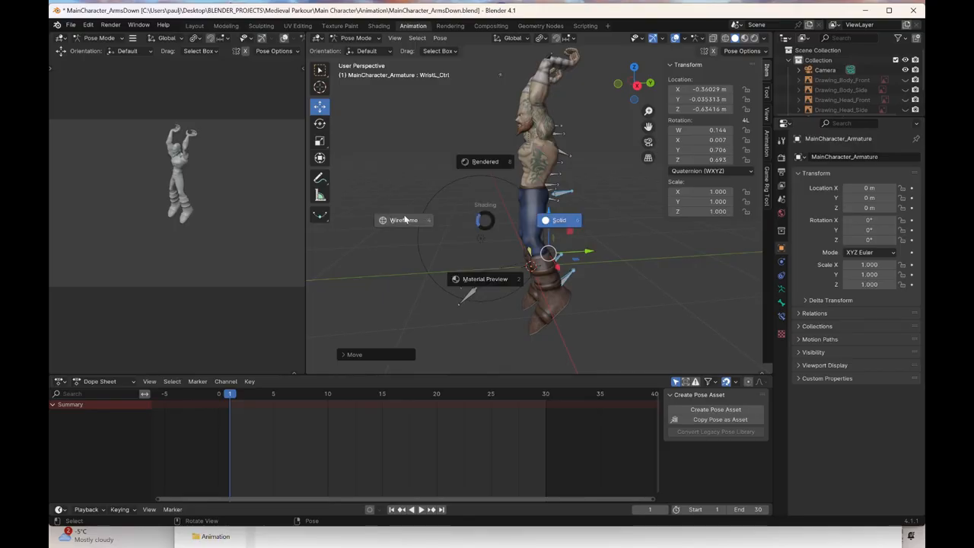
left_click(420, 220)
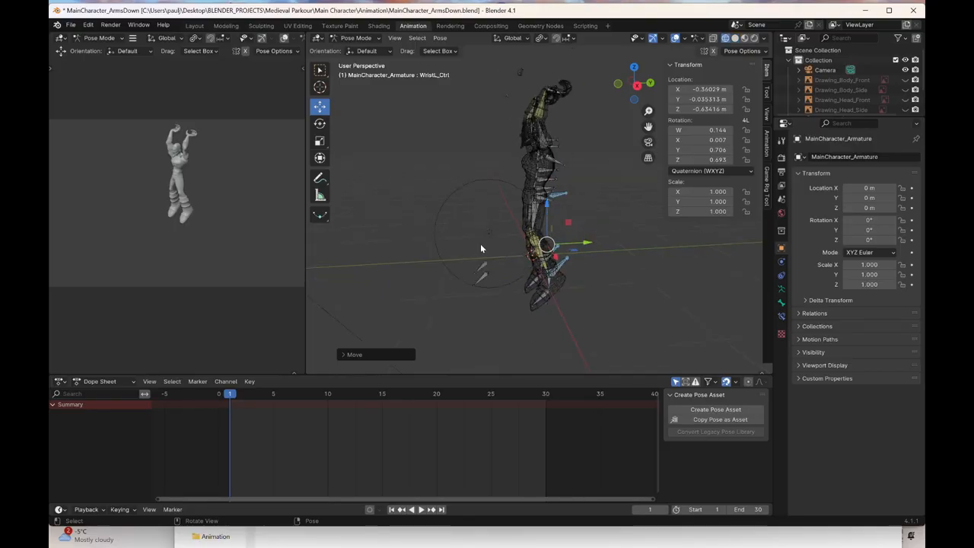
Select all of the armature's bones and insert a keyframe for the hanging pose at frame 1
left_click_drag(615, 325, 443, 55)
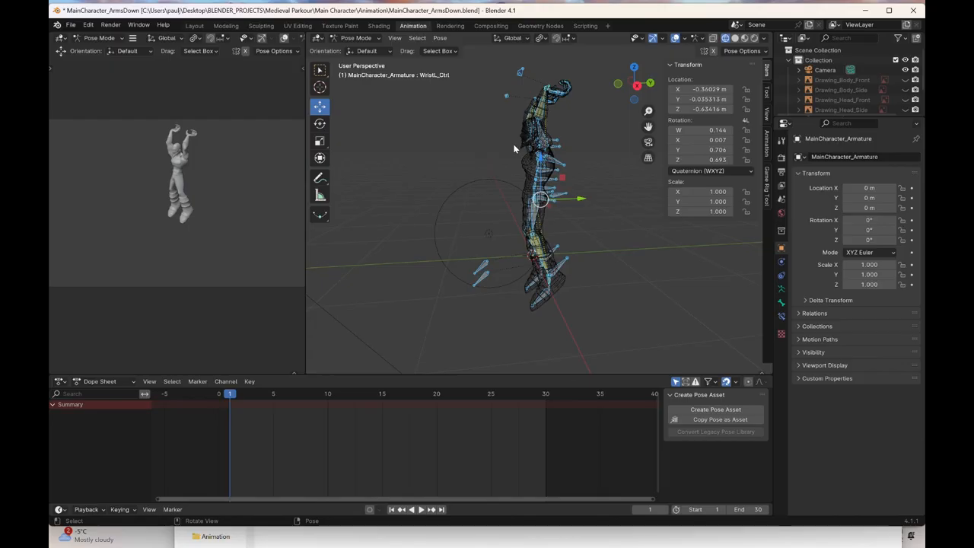
right_click(515, 149)
left_click(515, 148)
Select the body control and both ankle controls, and show the character in solid shading from the right side view
middle_click_drag(540, 196, 561, 201)
left_click(559, 192)
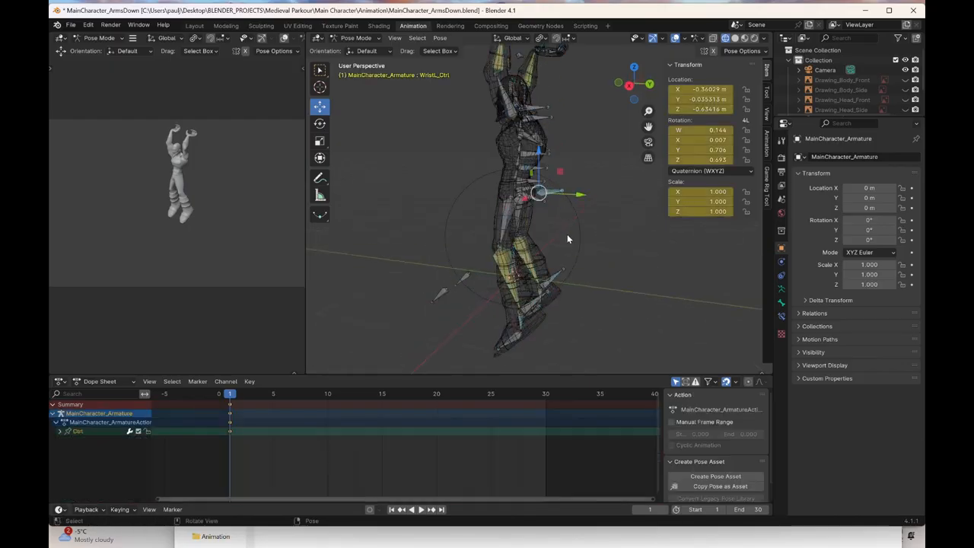
left_click(564, 277)
middle_click_drag(568, 281, 587, 289)
left_click(565, 295, "shift")
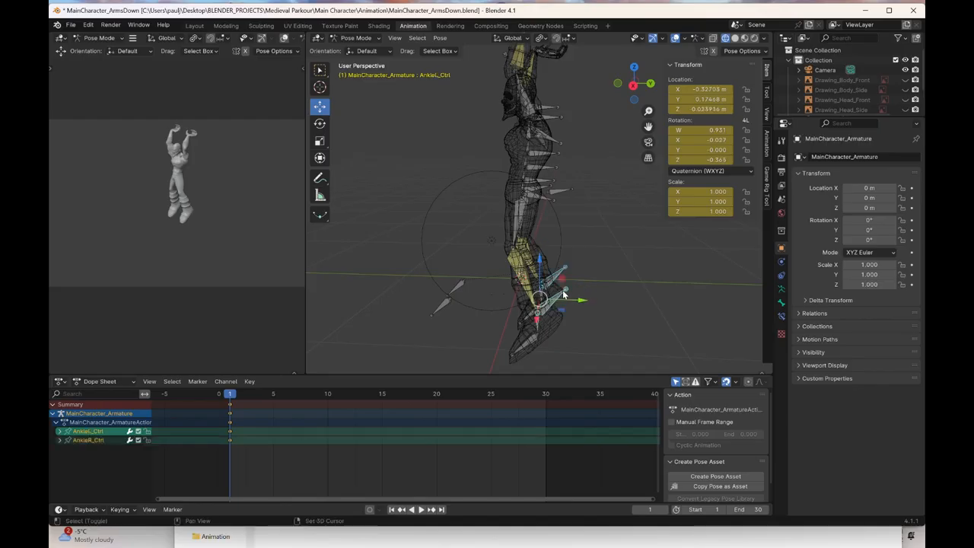
left_click(570, 185, "shift")
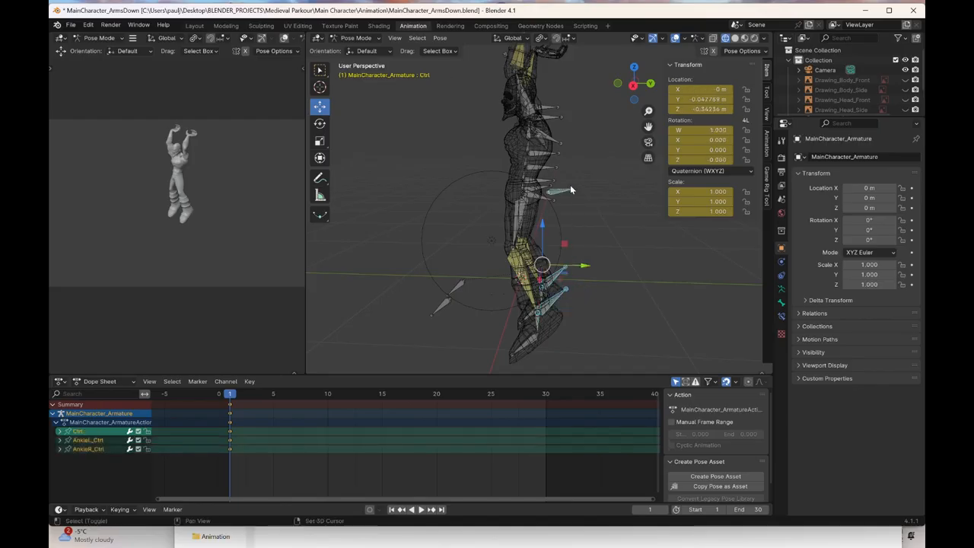
left_click(633, 84)
key("z")
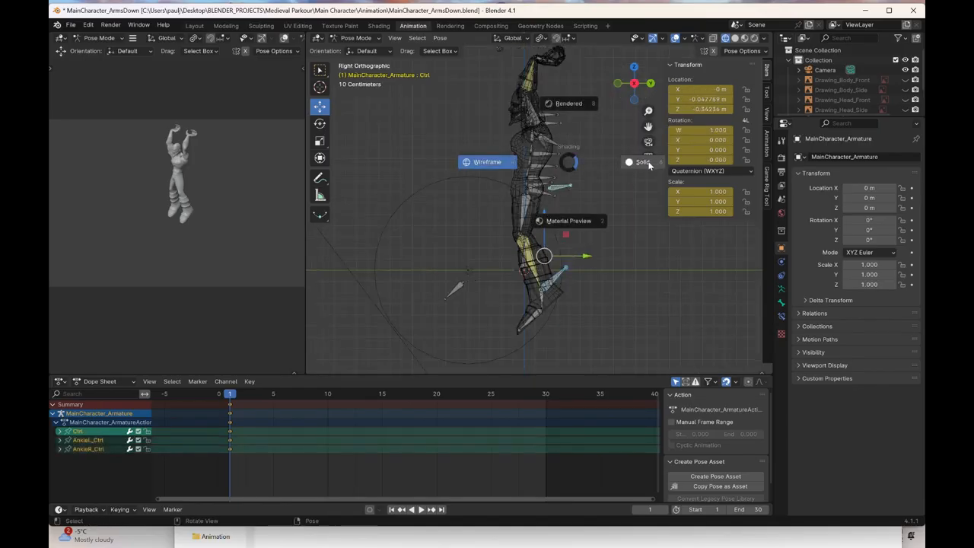
left_click(605, 268)
Try to insert a keyframe for the body control and both ankle controls at frame 30
left_click(546, 394)
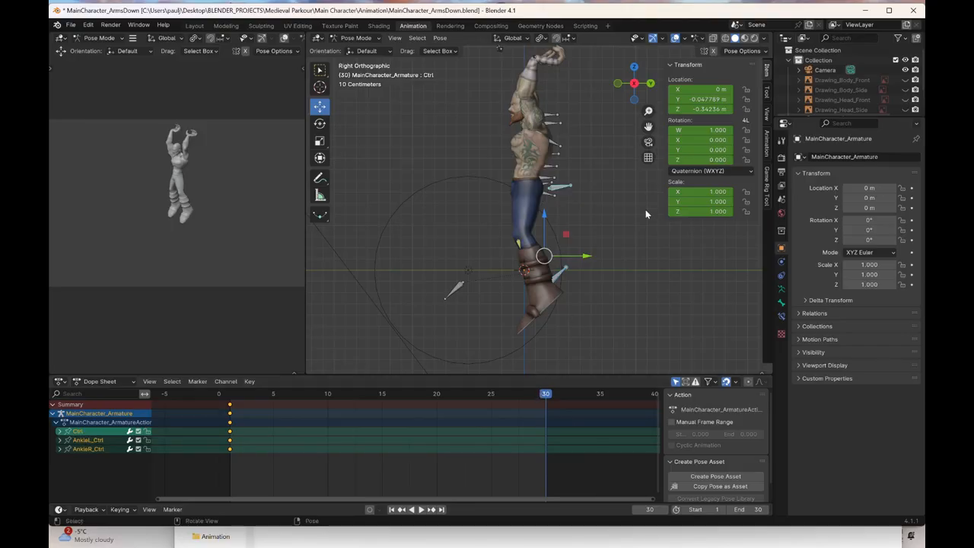
right_click(586, 262)
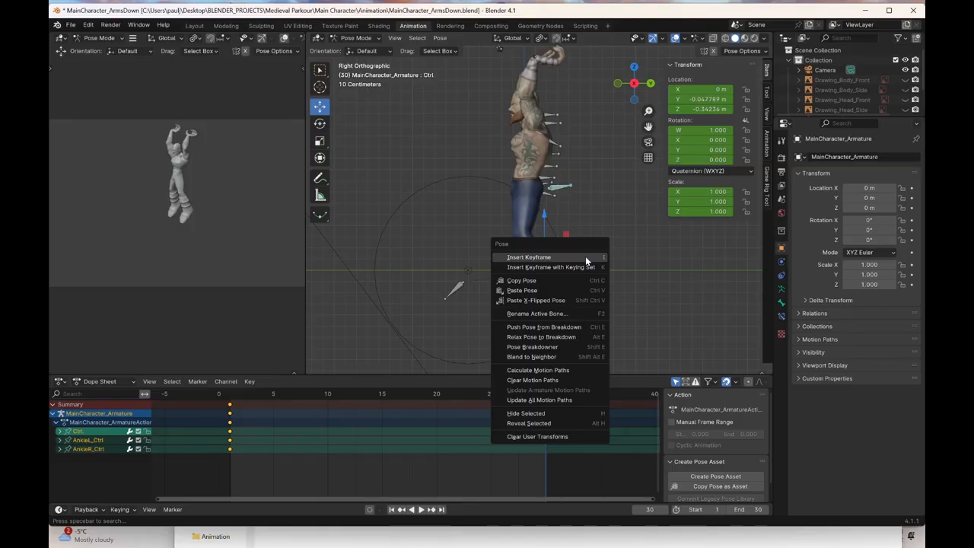
left_click(585, 257)
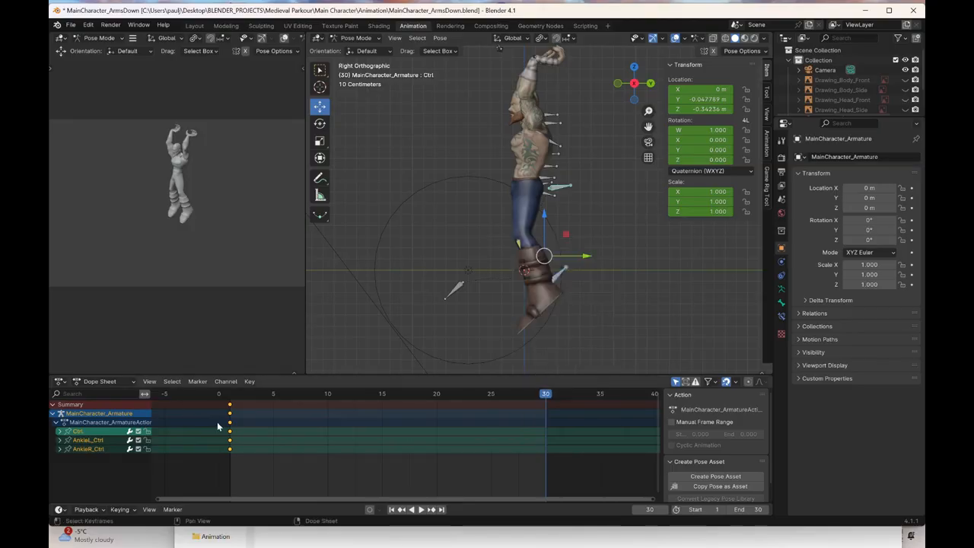
At frame 1, move both ankle controls slightly backward along global Y and keyframe their new position
key("shift+Left")
left_click_drag(620, 231, 592, 290)
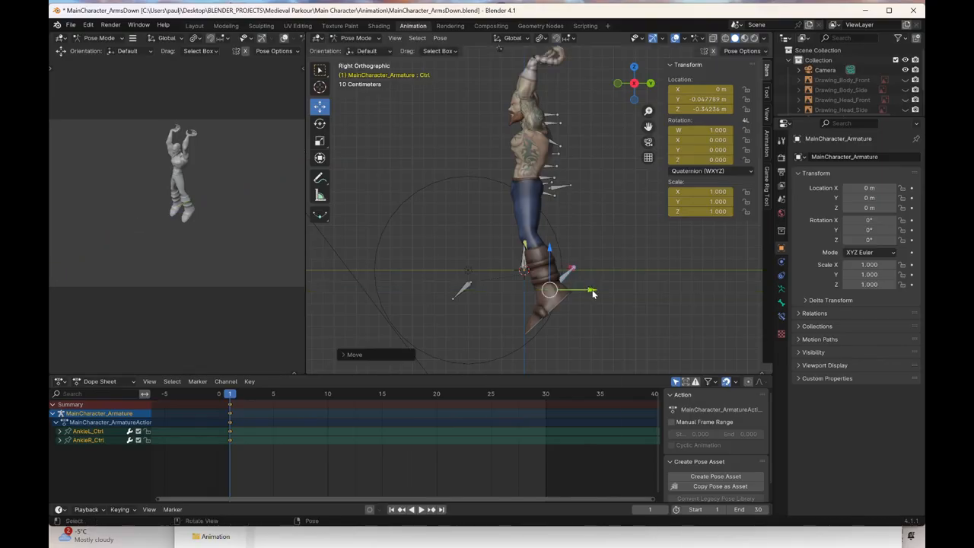
right_click(592, 290)
left_click(593, 290)
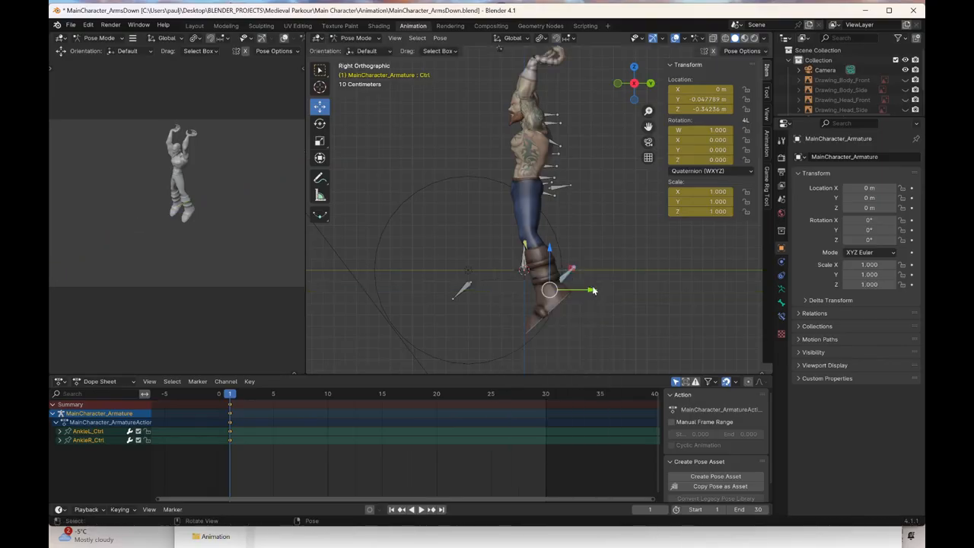
Add the body control to the ankle selection and insert a keyframe for all three controls at frame 30
left_click(566, 188, "shift")
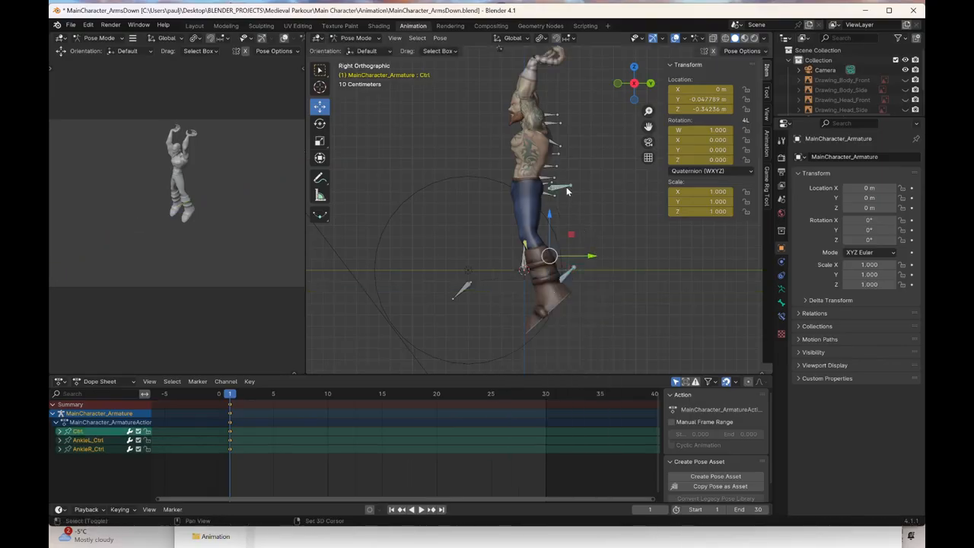
left_click(546, 392)
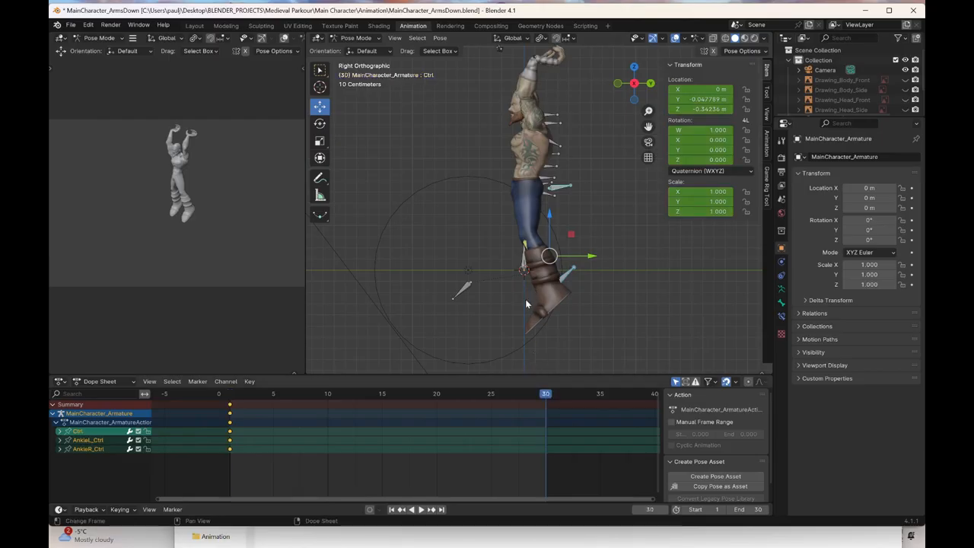
right_click(526, 280)
left_click(502, 278)
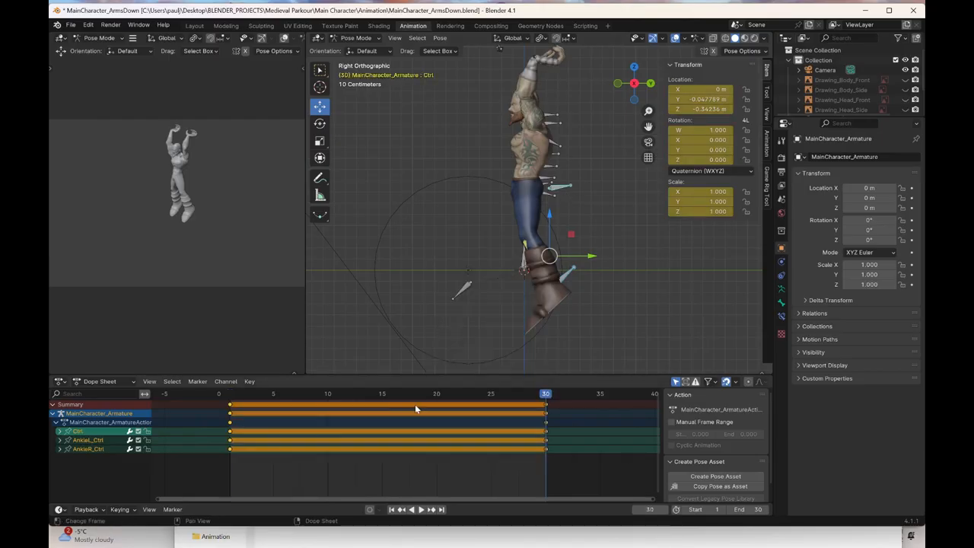
At frame 15, shift the Ctrl bone to Y about -0.084 m, move both ankle controls the same way, and keyframe all three
left_click(381, 401)
left_click(565, 194)
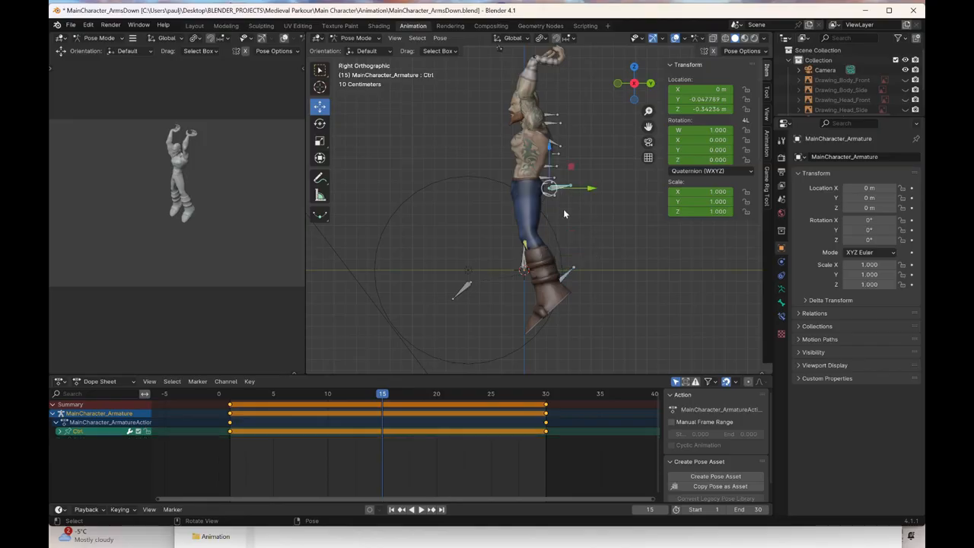
left_click_drag(588, 188, 585, 188)
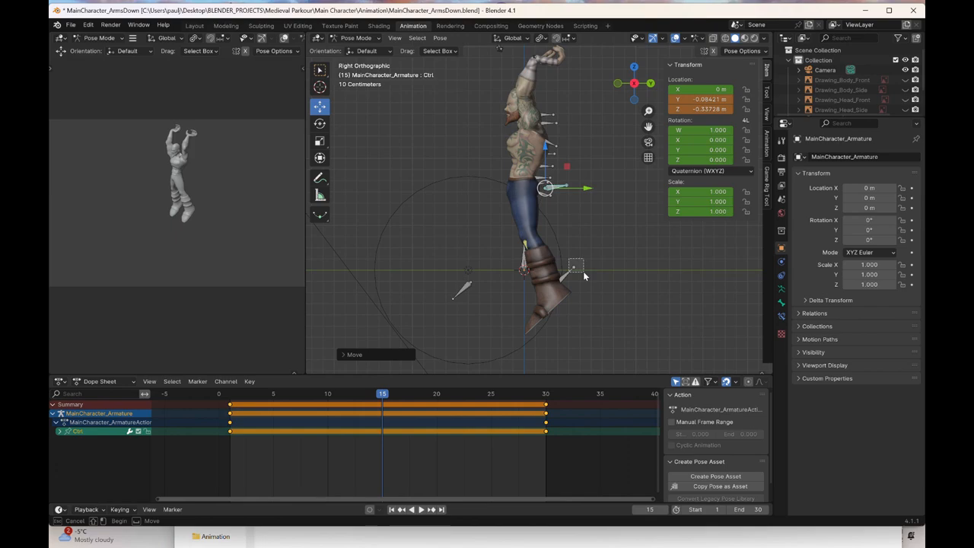
left_click_drag(584, 273, 553, 302)
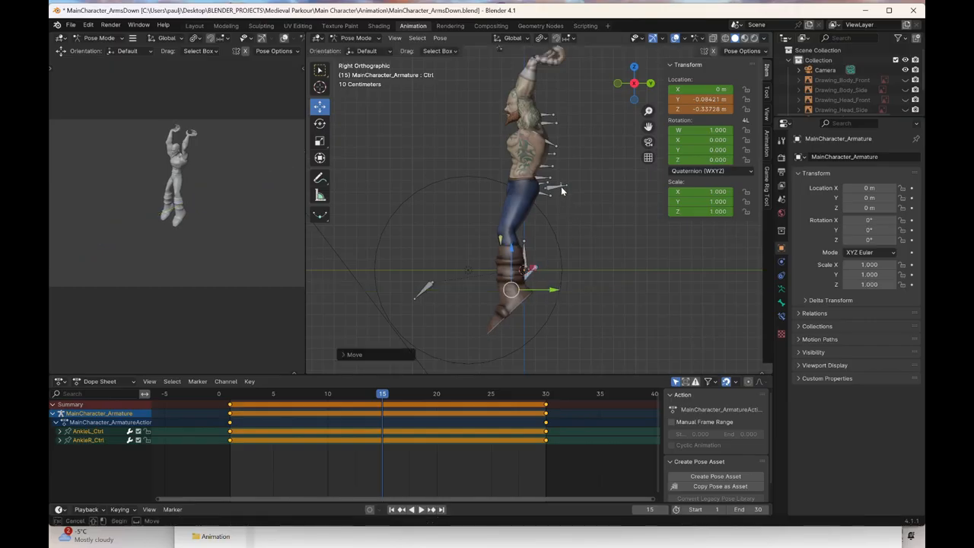
left_click(562, 187)
right_click(561, 187)
left_click(562, 187)
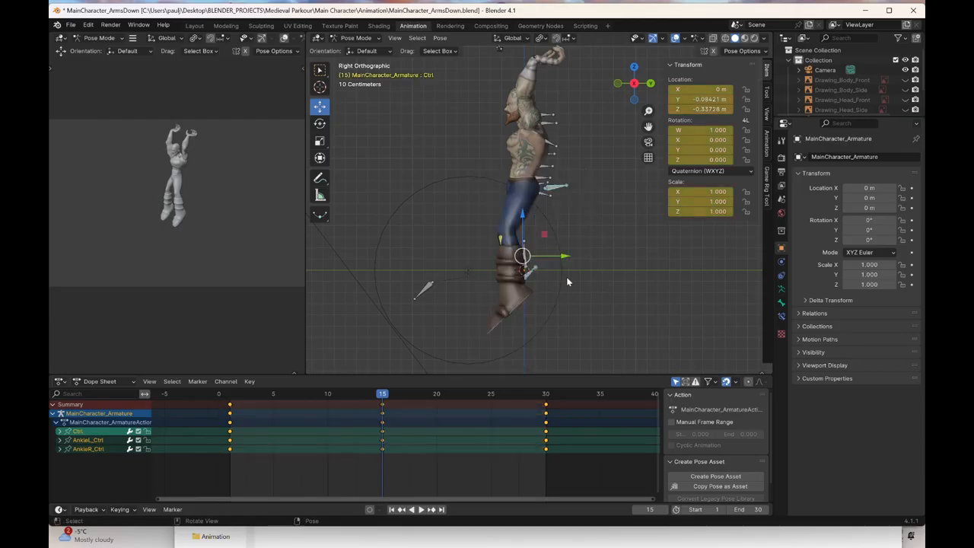
Play the animation from frame 1 in the right orthographic view and stop it at frame 8
middle_click_drag(522, 285, 533, 263)
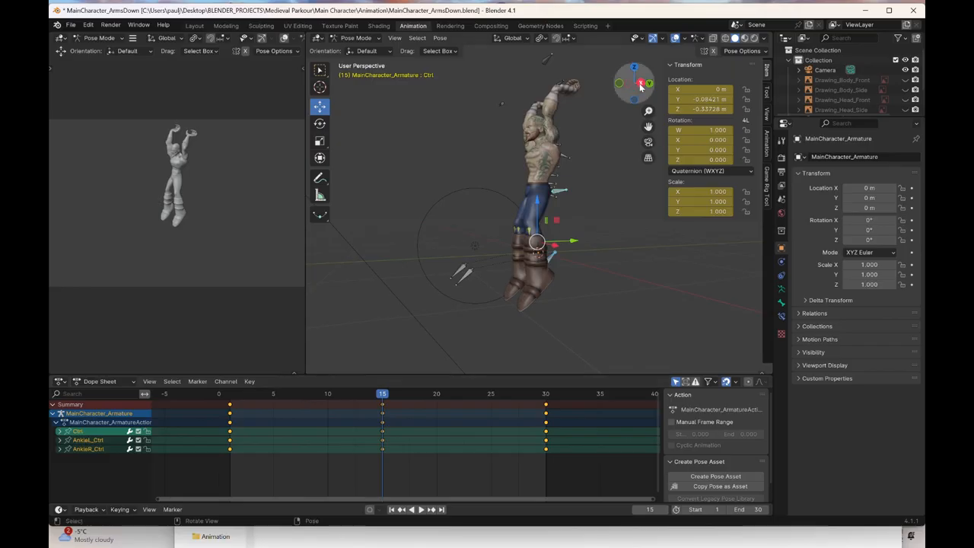
left_click(640, 82)
left_click(229, 395)
key("space")
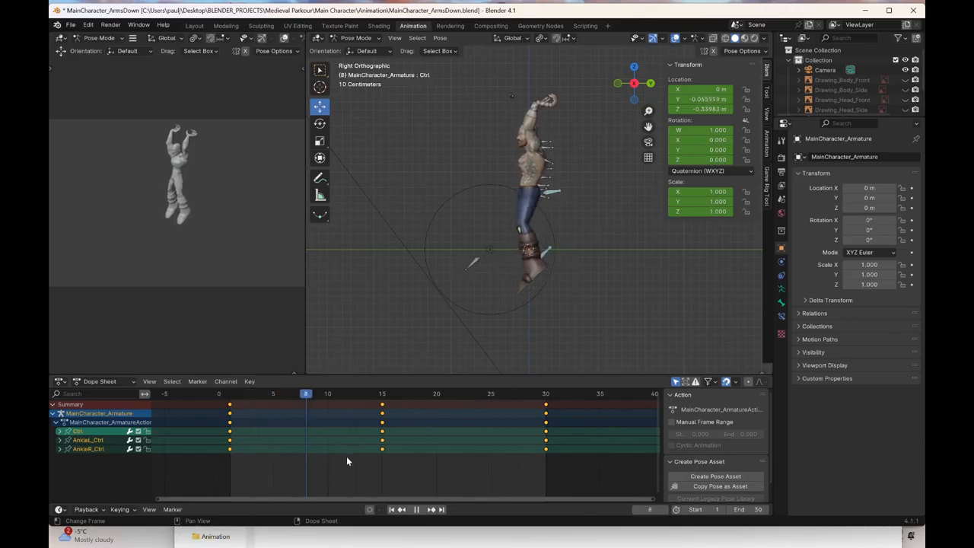
left_click(309, 450)
key("space")
In front view at frame 8, shift the Ctrl and ankle bones along X to about -0.026 m and insert a keyframe
left_click(619, 83)
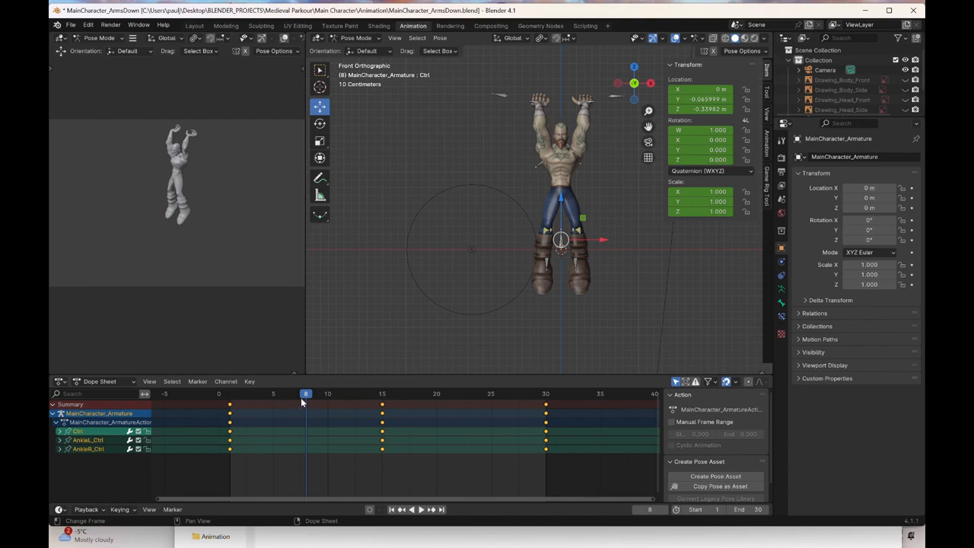
left_click_drag(600, 241, 597, 237)
right_click(597, 236)
left_click(597, 238)
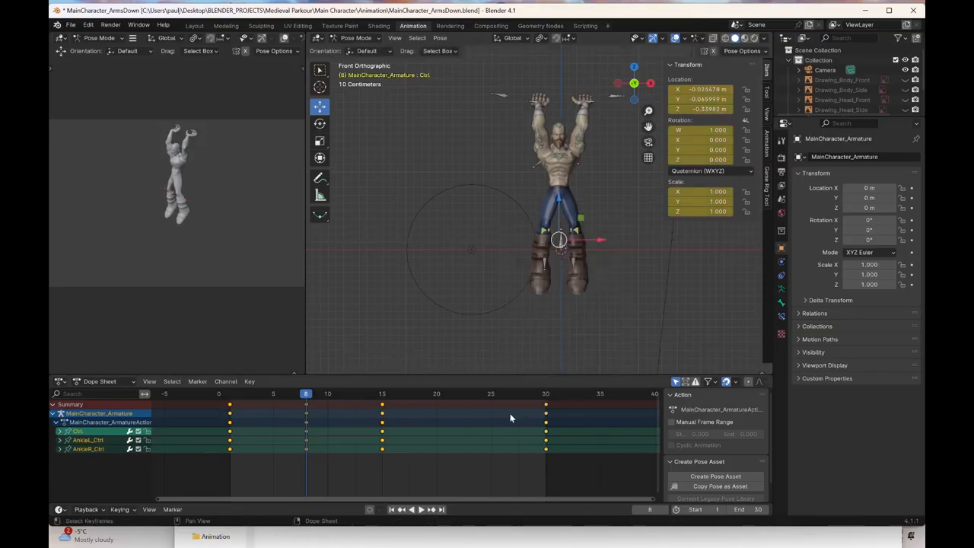
At frame 22, shift the Ctrl and ankle bones along X to about 0.026 m and insert a keyframe
left_click(463, 395)
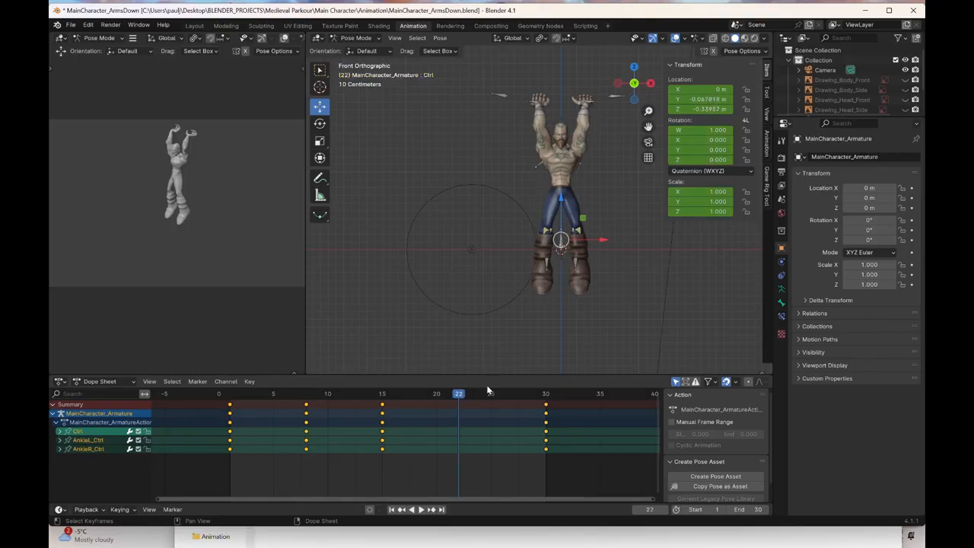
left_click_drag(604, 244, 607, 244)
right_click(607, 240)
left_click(606, 242)
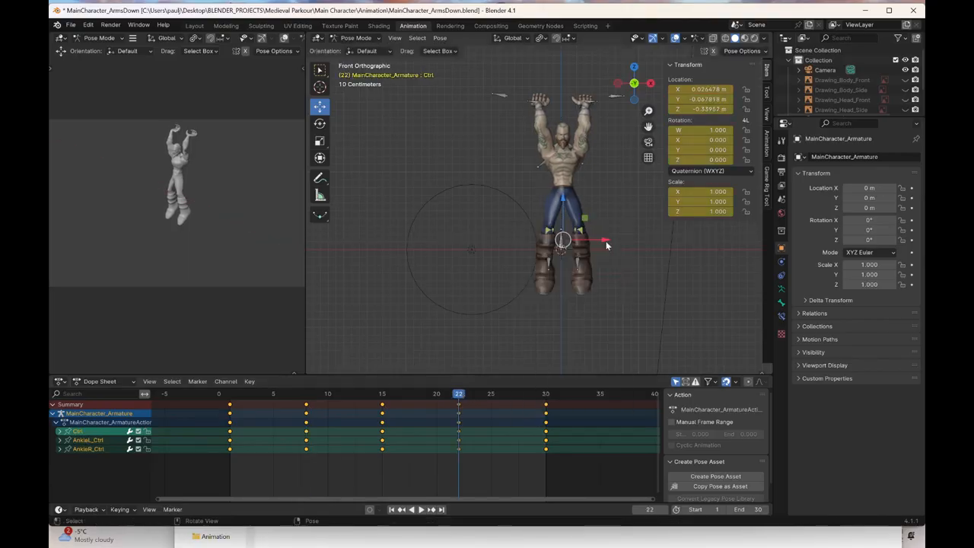
Select only the two ankle controls, shift them slightly further toward negative X at frame 8, and insert a keyframe
middle_click_drag(607, 244, 571, 236)
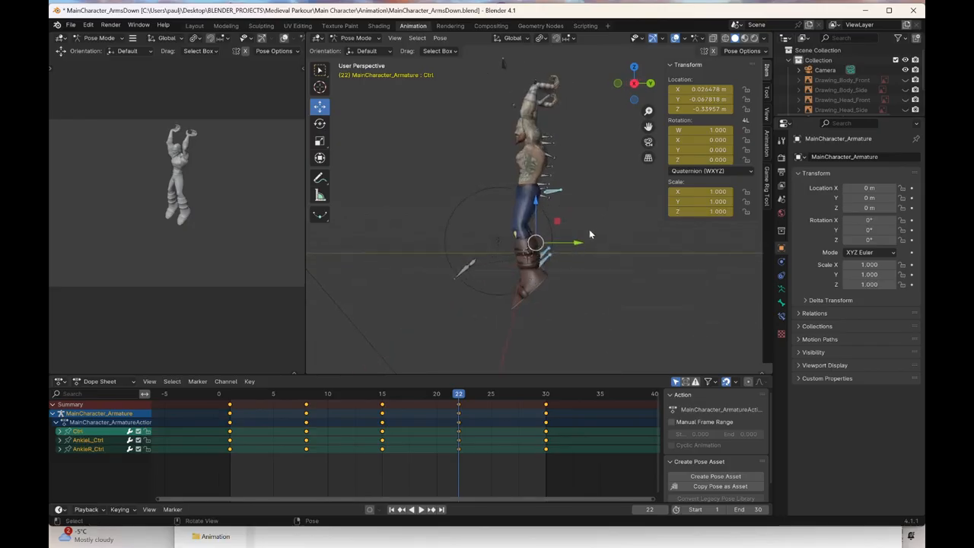
left_click_drag(592, 218, 549, 263)
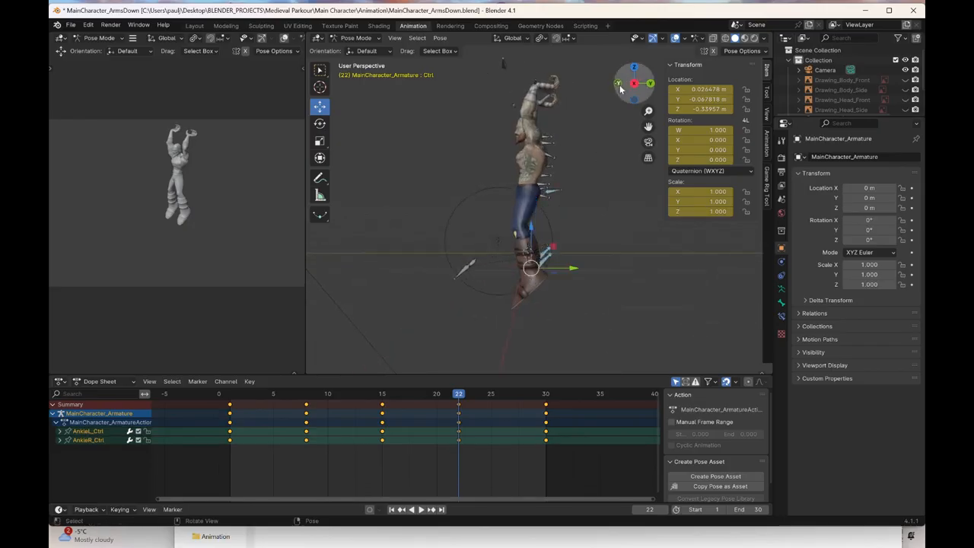
left_click(619, 87)
left_click(305, 399)
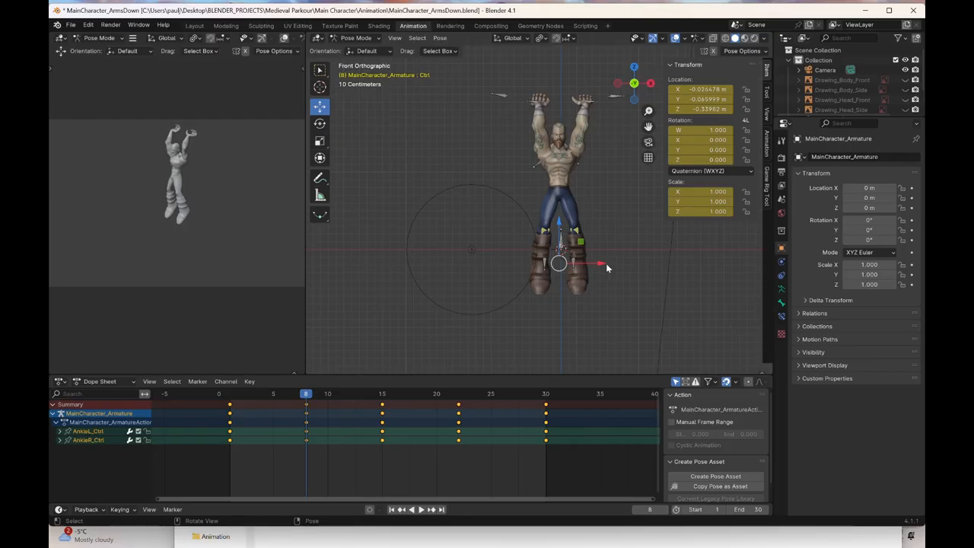
left_click_drag(604, 263, 601, 264)
right_click(602, 264)
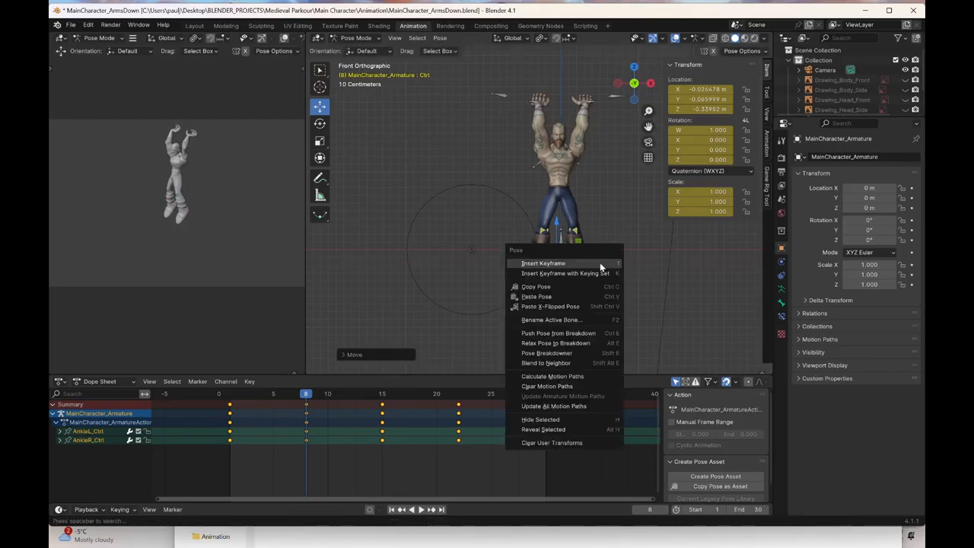
left_click(601, 264)
At frame 22, move both ankle controls about 0.044 m toward positive X and insert a keyframe
left_click(457, 397)
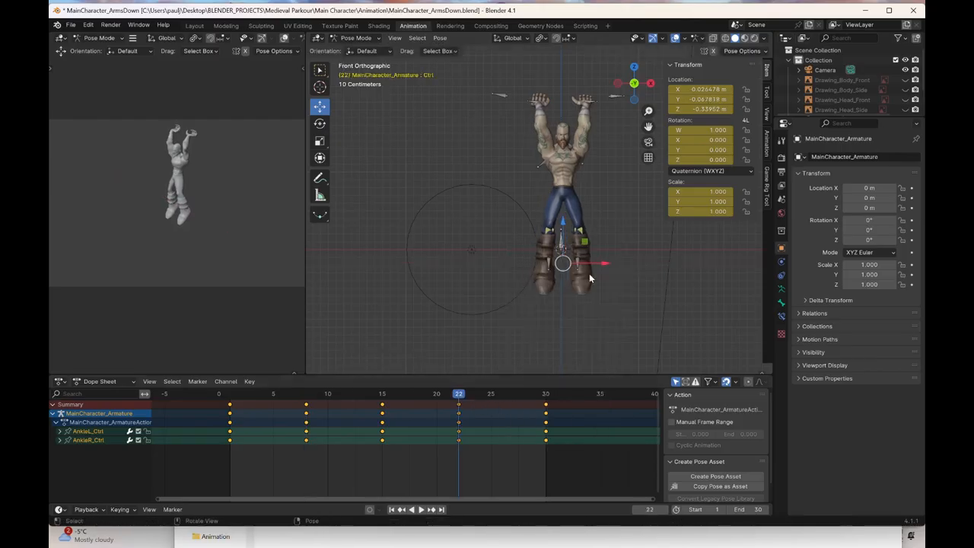
left_click_drag(601, 263, 609, 265)
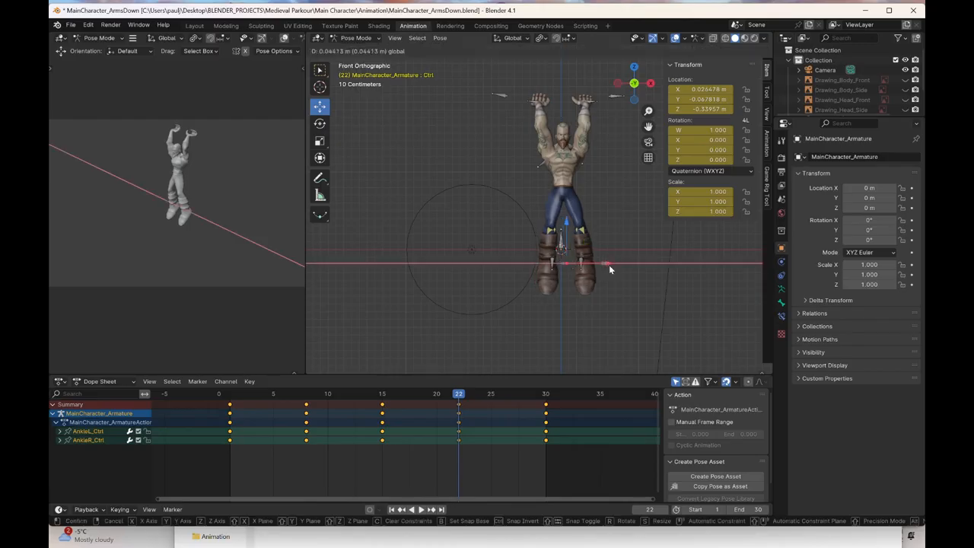
right_click(609, 266)
left_click(609, 268)
Play back the animation from an angled perspective view to check the leg sway
middle_click_drag(577, 269, 535, 283)
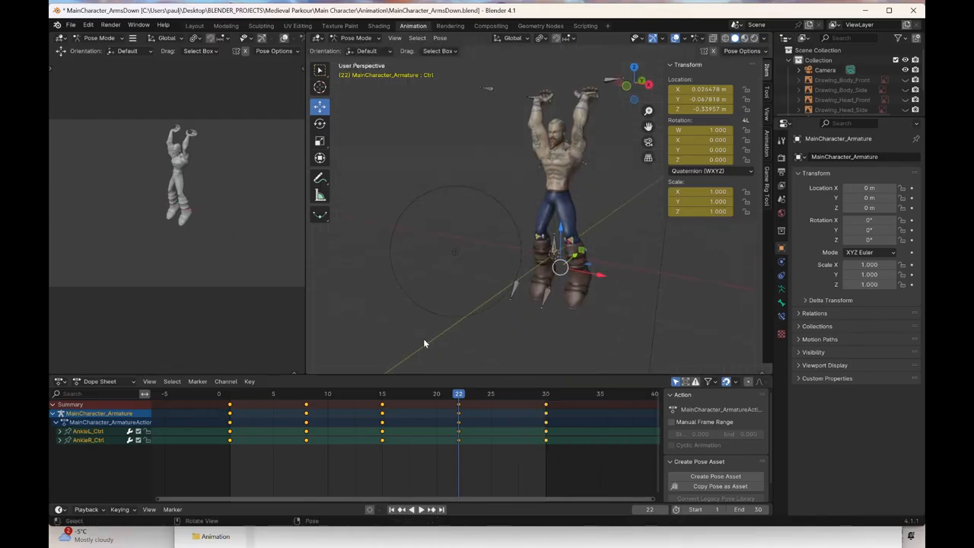
left_click(243, 391)
key("space")
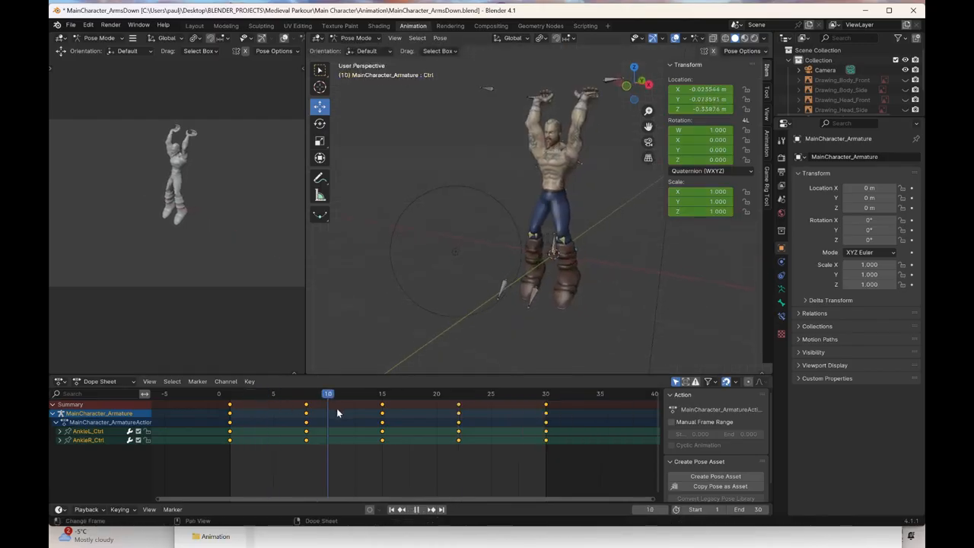
left_click_drag(447, 434, 408, 468)
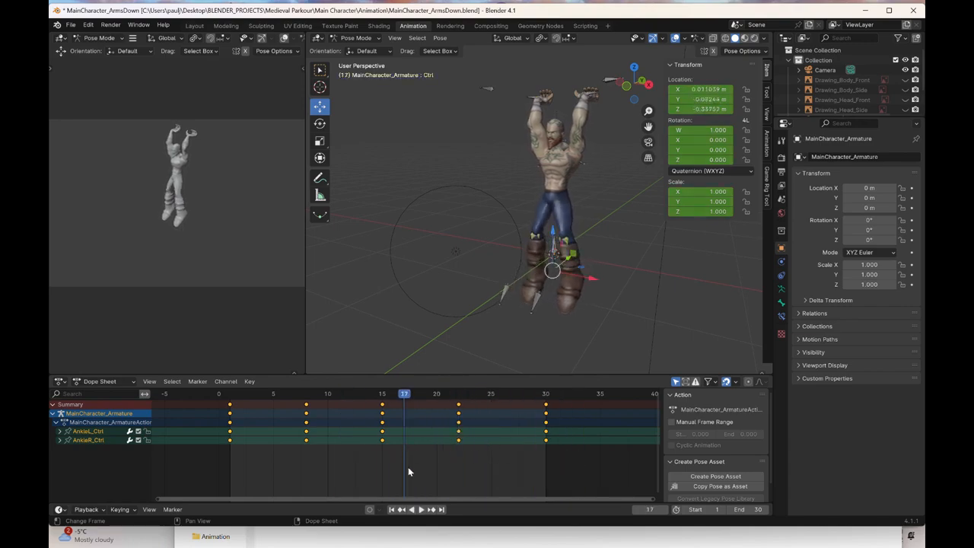
left_click(421, 510)
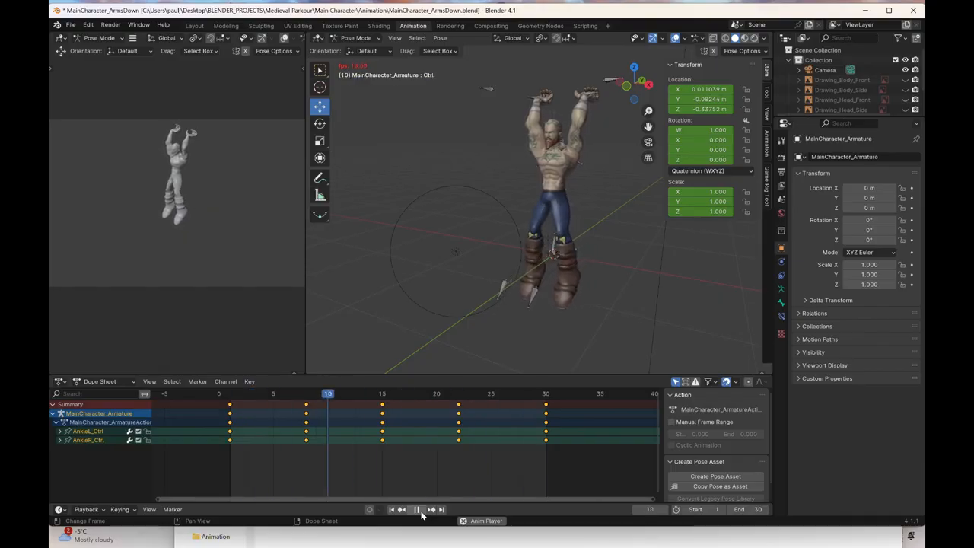
left_click(417, 510)
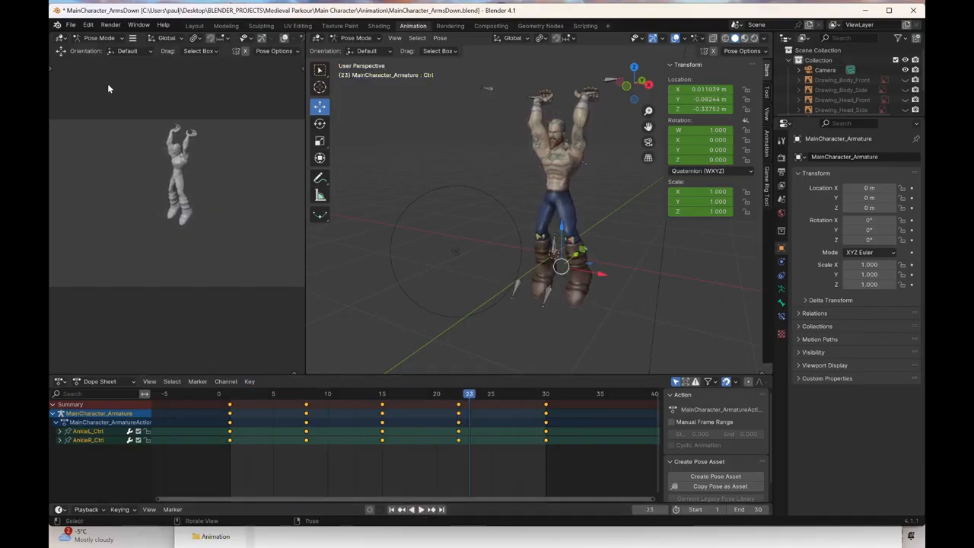
Switch to the Layout workspace and select the Teeth mesh together with MainCharacter_Armature
left_click(193, 26)
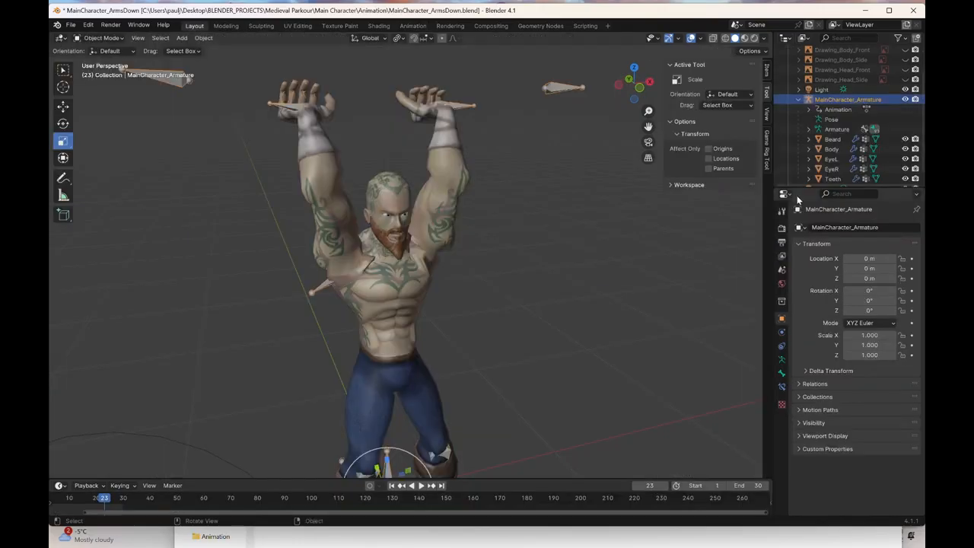
left_click(858, 140)
scroll(858, 149, "down", 1)
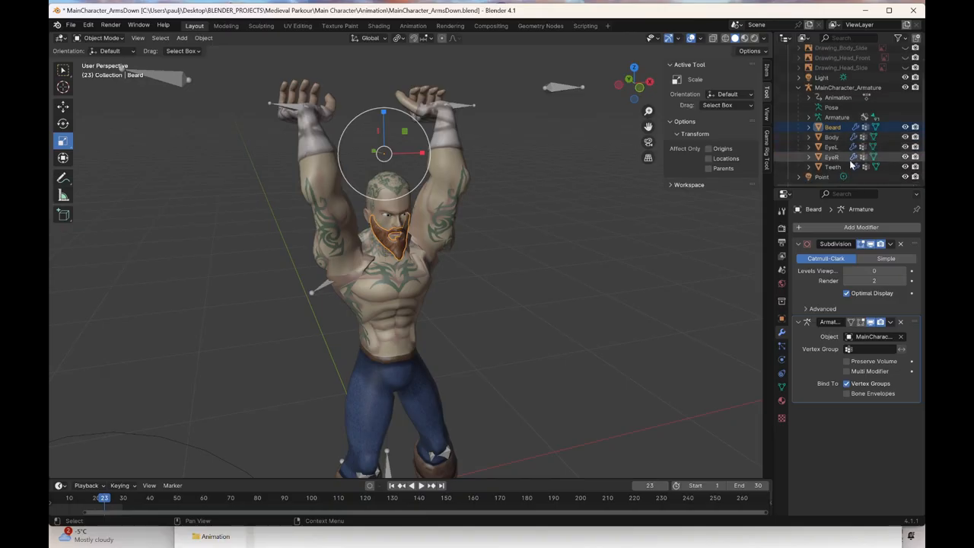
left_click(842, 167)
left_click(855, 87)
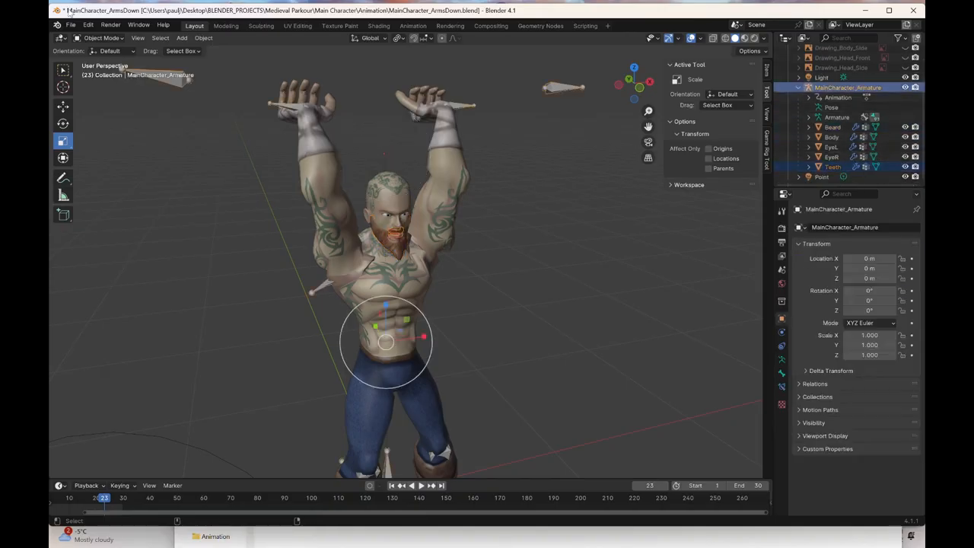
left_click(70, 26)
mouse_move(103, 174)
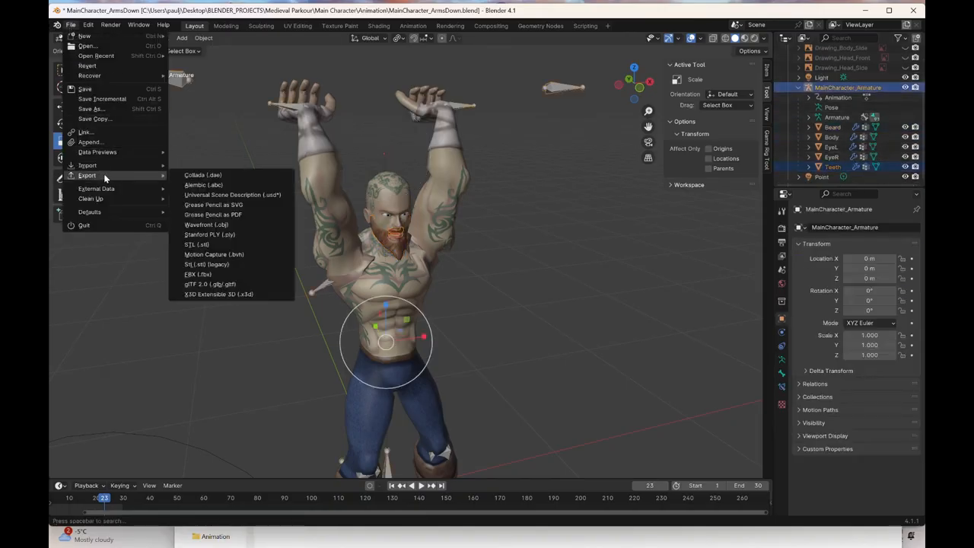
left_click(236, 275)
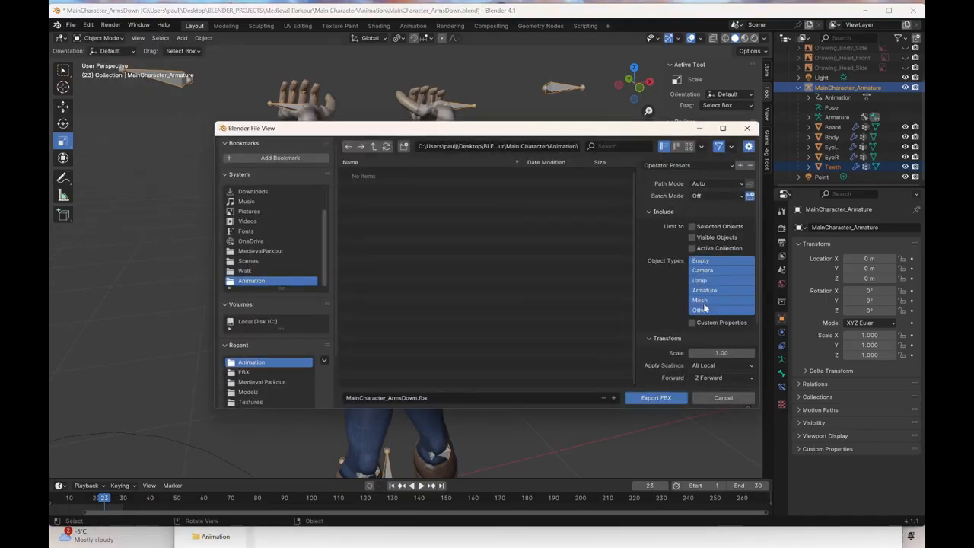
left_click(703, 302)
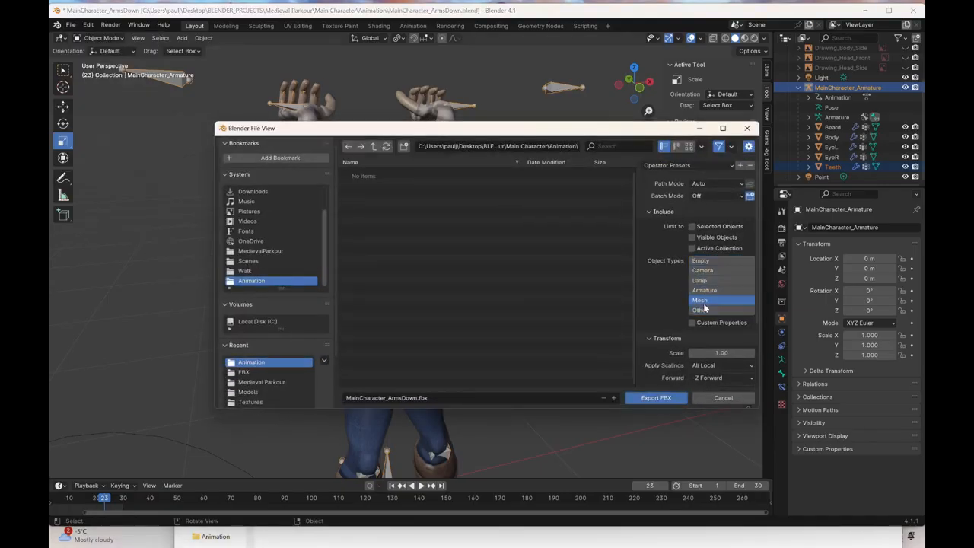
left_click(721, 397)
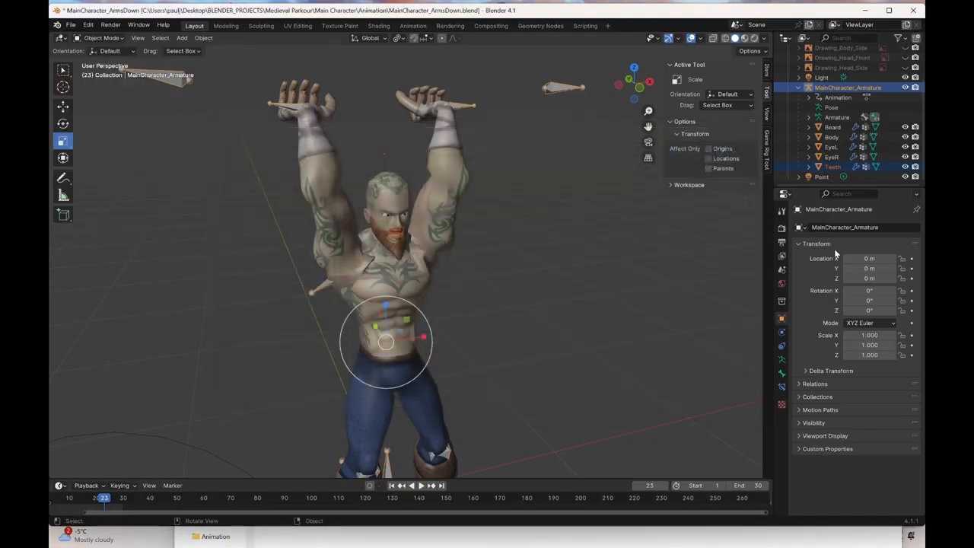
Select MainCharacter_Armature with its Beard, Body, EyeL, EyeR and Teeth meshes and start an FBX export
left_click(832, 166, "shift")
left_click(845, 88, "ctrl")
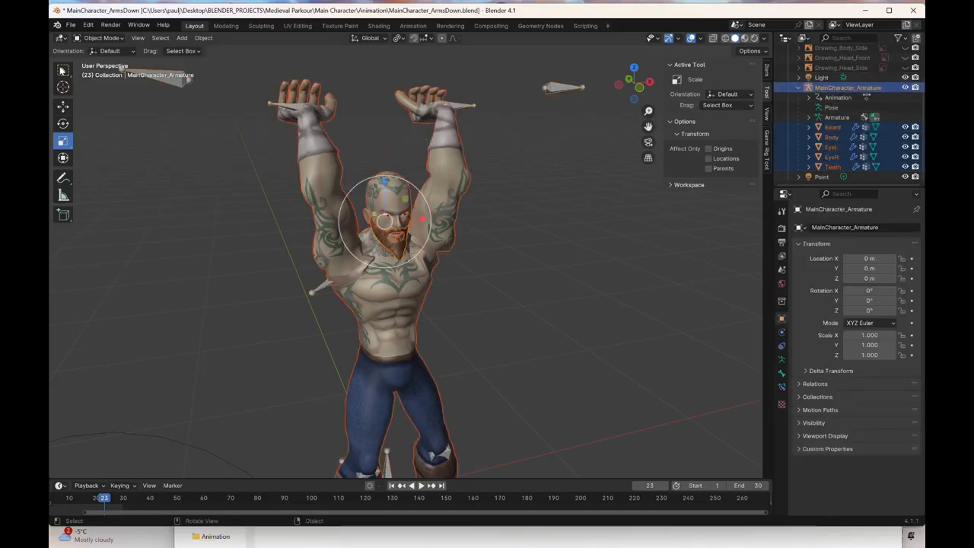
left_click(71, 25)
mouse_move(87, 175)
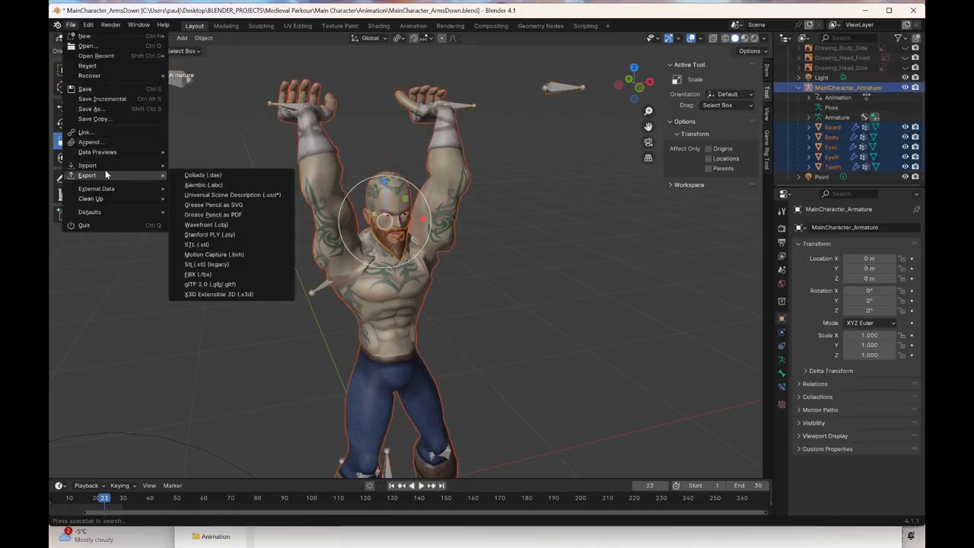
left_click(239, 264)
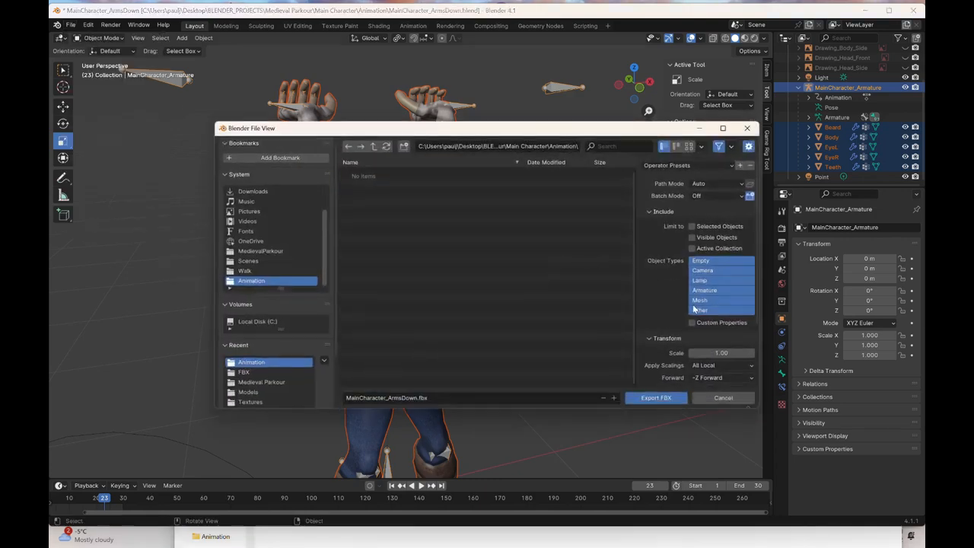
Limit the export to visible objects in the active collection, Armature and Mesh types only, and enable Custom Properties and Apply Transform
left_click(700, 301)
left_click(705, 290, "shift")
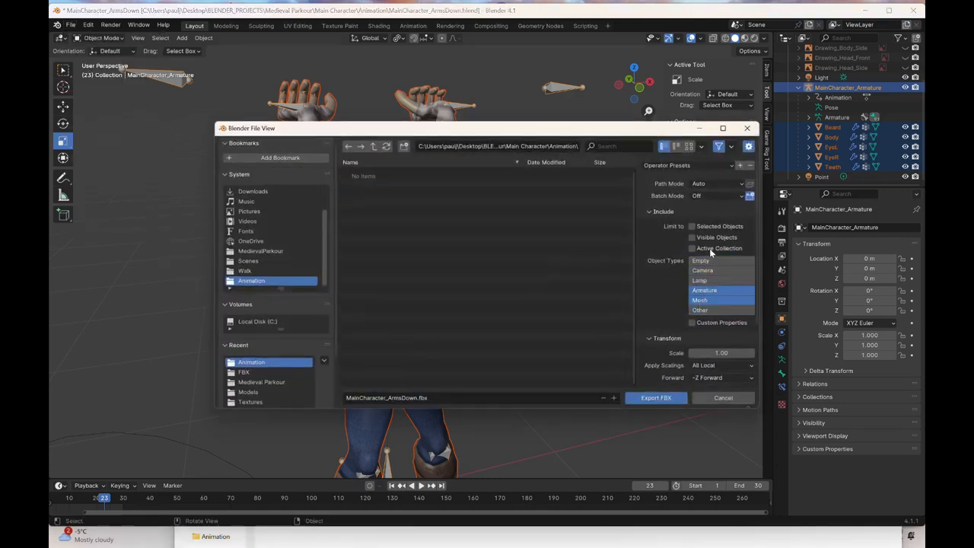
left_click(714, 250)
left_click(711, 238)
scroll(707, 320, "down", 3)
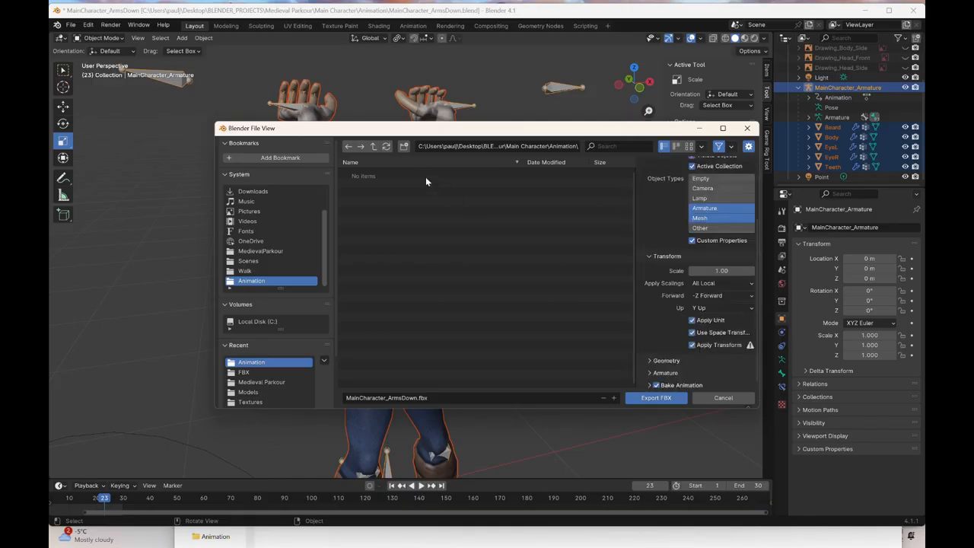
Export the FBX into the Main Character project's FBX folder under the name MainCharacter_CeilingHang_Idle.fbx
left_click(372, 146)
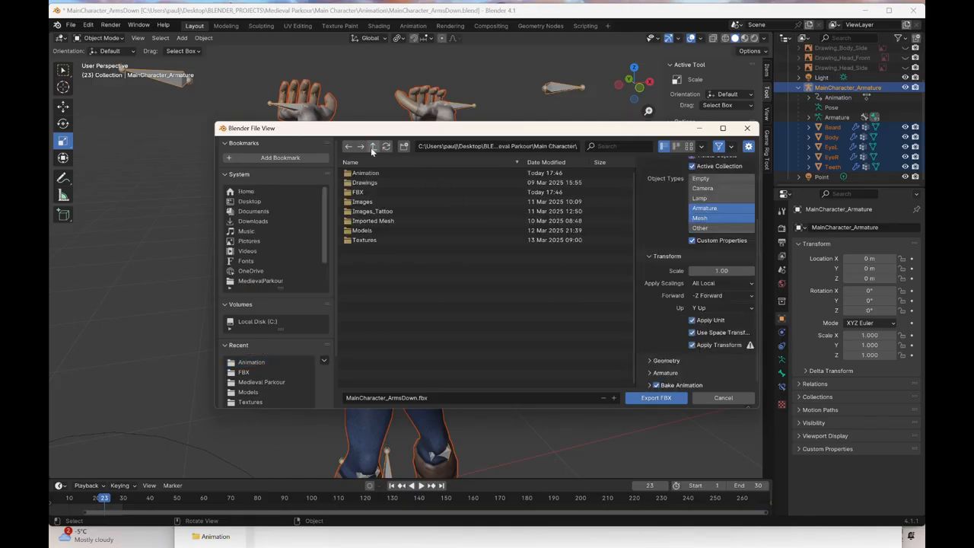
double_click(366, 192)
left_click(418, 398)
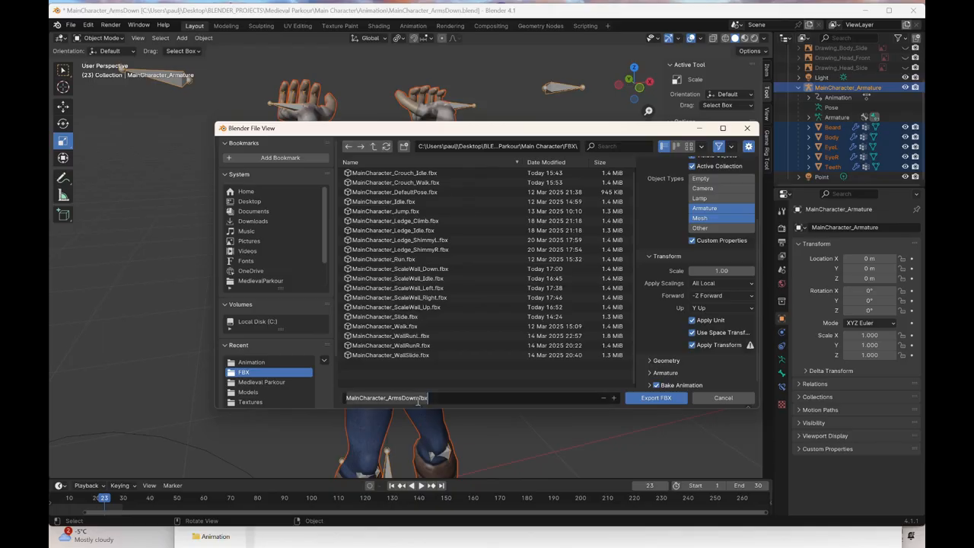
left_click(418, 398)
key("BackSpace")
key("BackSpace")
key("BackSpace")
key("BackSpace")
key("BackSpace")
key("BackSpace")
key("BackSpace")
key("BackSpace")
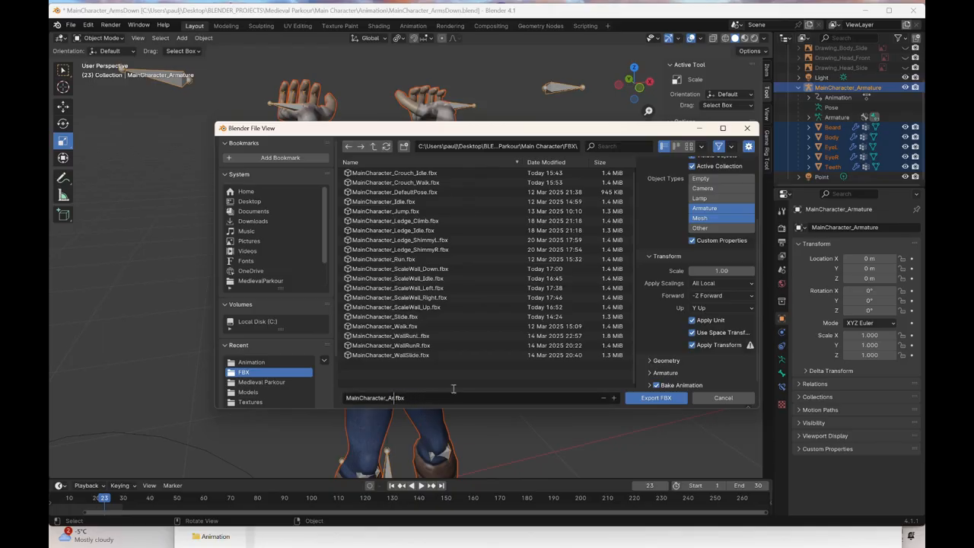
type("CeilingHang")
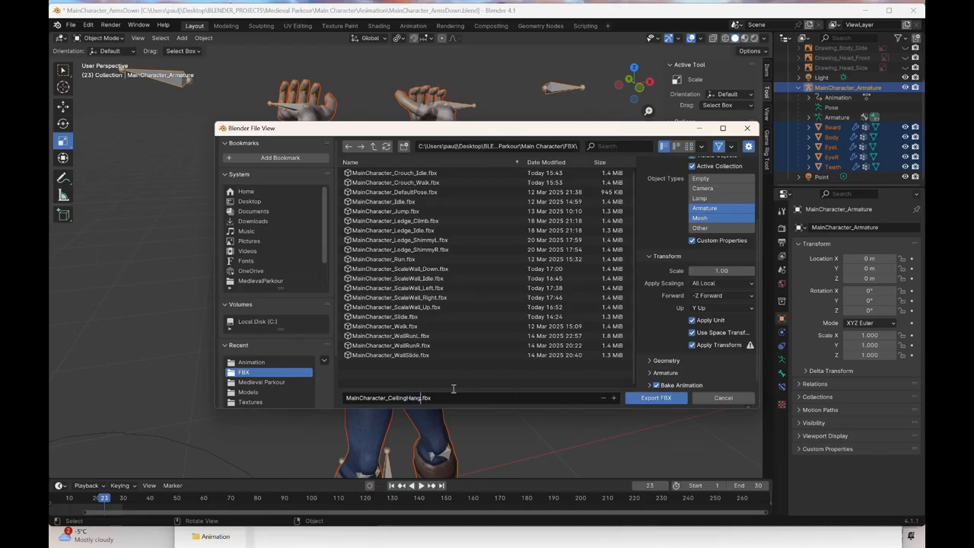
type("_Idle")
left_click(645, 398)
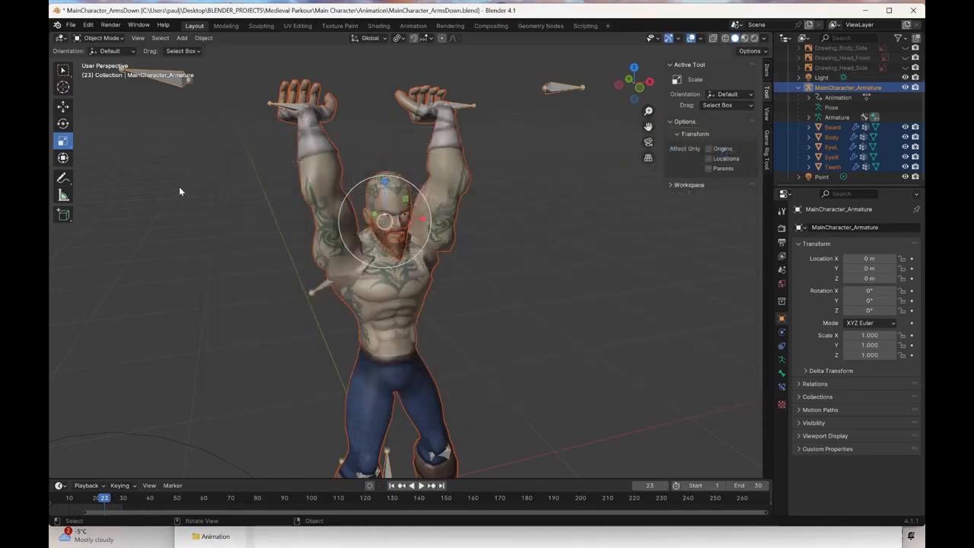
Save the project in the Animation folder under the new name MainCharacter_CeilingHang_Idle.blend
left_click(71, 26)
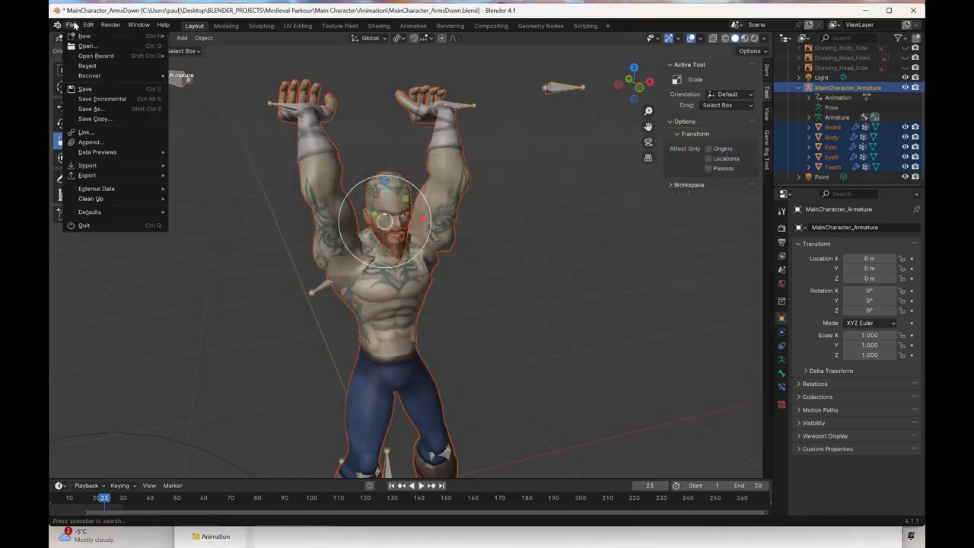
left_click(90, 108)
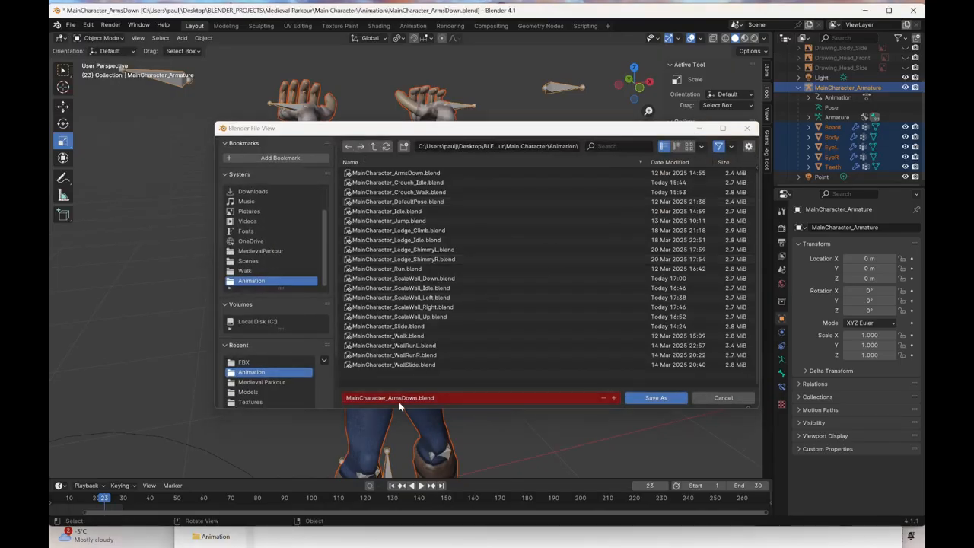
left_click(404, 397)
left_click(418, 397)
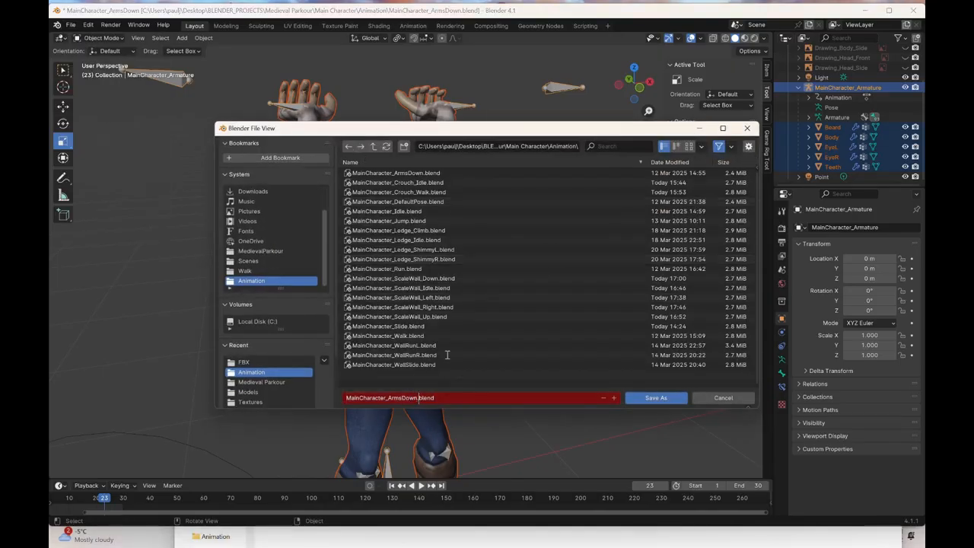
key("BackSpace")
key("BackSpace")
key("BackSpace")
key("BackSpace")
key("BackSpace")
key("BackSpace")
key("BackSpace")
key("BackSpace")
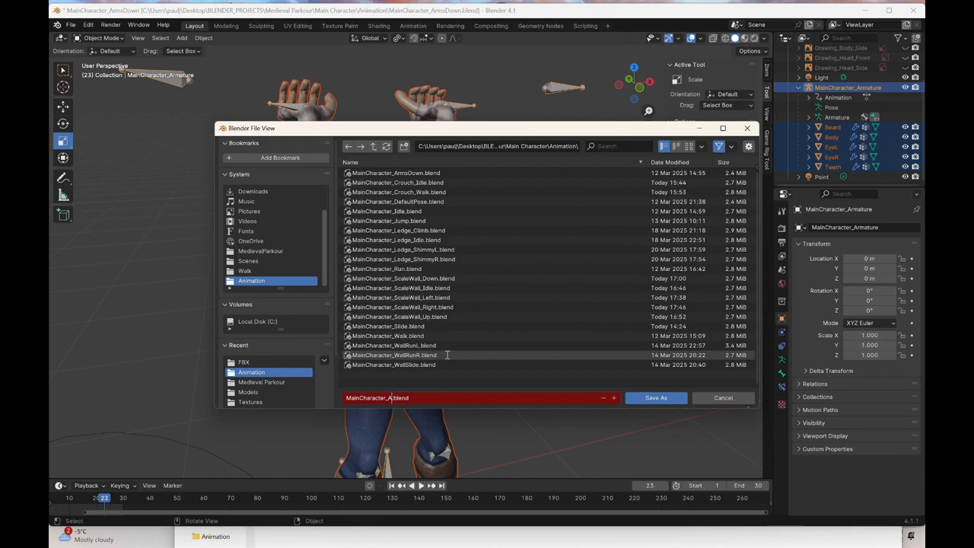
type("CeilingHang_Idle")
left_click(666, 400)
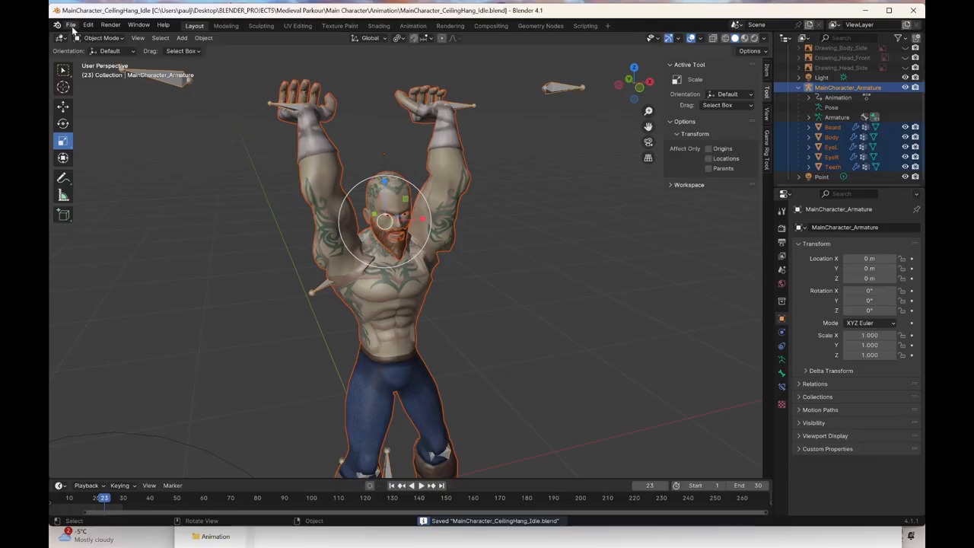
Save the project once more as MainCharacter_CeilingHang_Idle.blend, overwriting the existing file
left_click(71, 26)
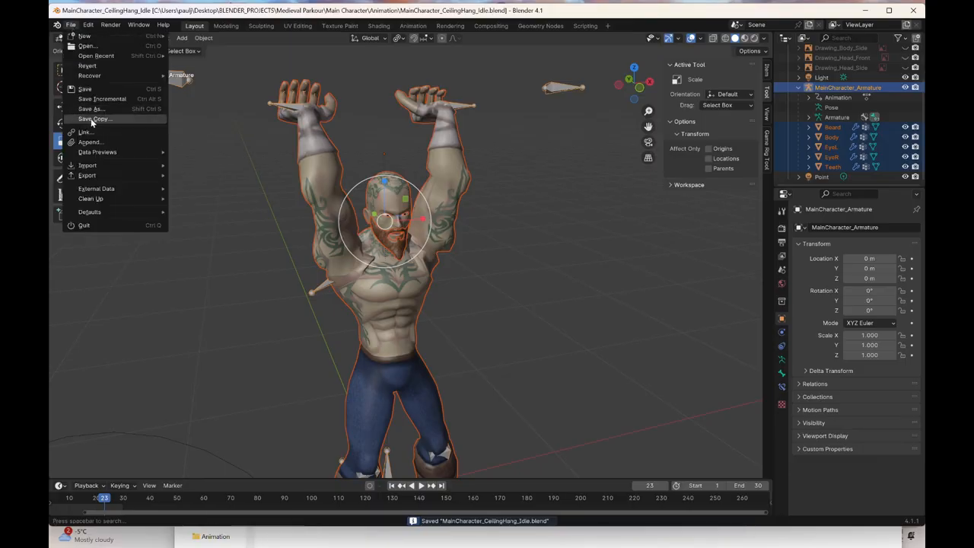
left_click(68, 26)
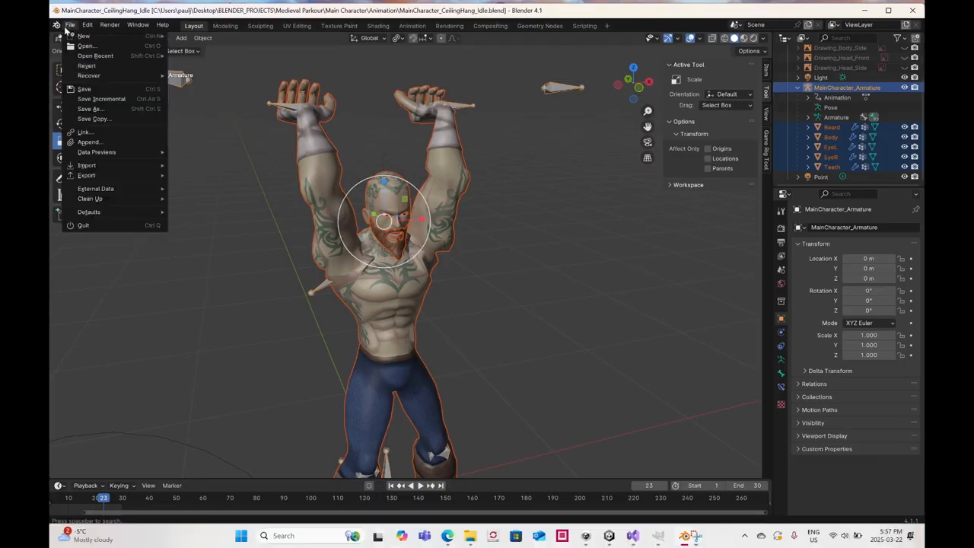
left_click(90, 109)
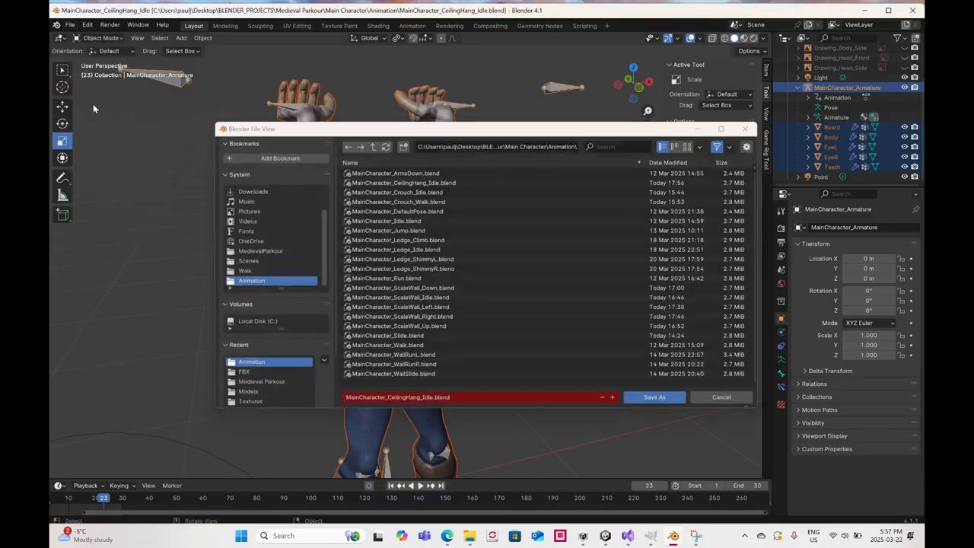
left_click(657, 399)
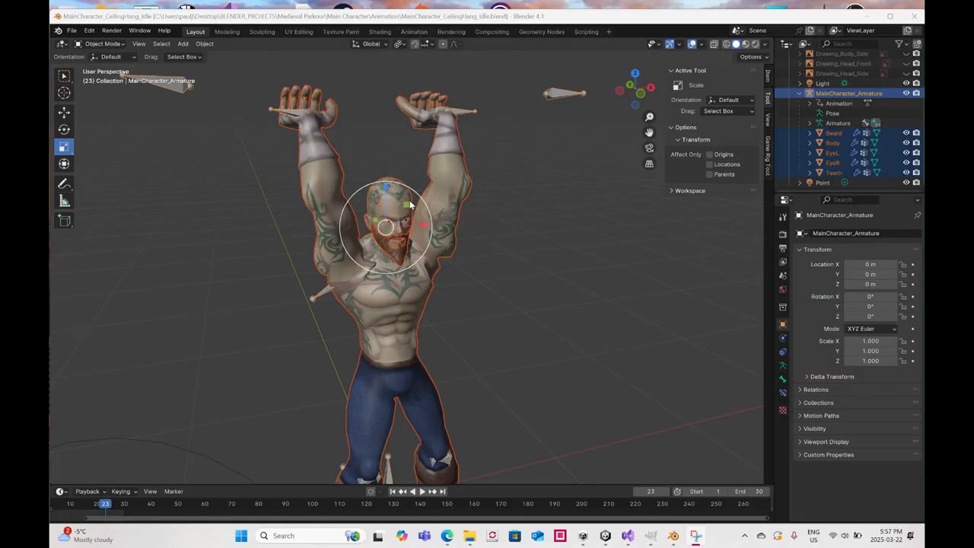
In the Animation workspace, show the character as wireframe, select all its bones and delete every keyframe after frame 1
left_click(408, 34)
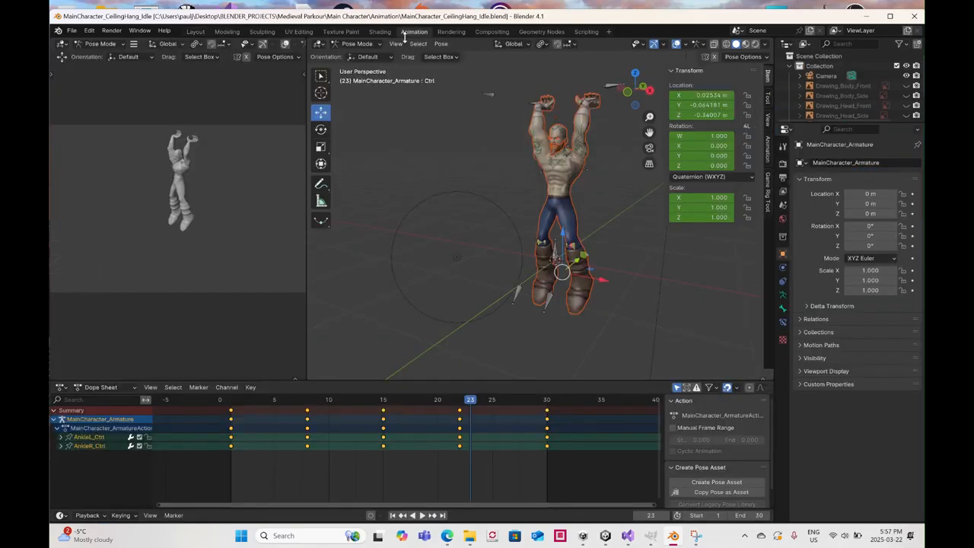
key("z")
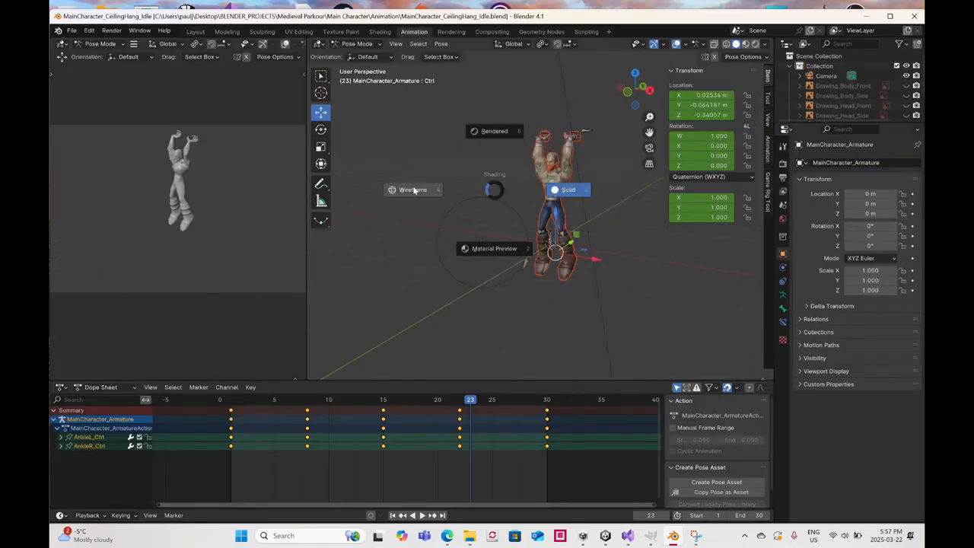
left_click(449, 97)
mouse_move(450, 97)
left_mouse_down()
mouse_move(505, 152)
mouse_move(609, 302)
left_mouse_up()
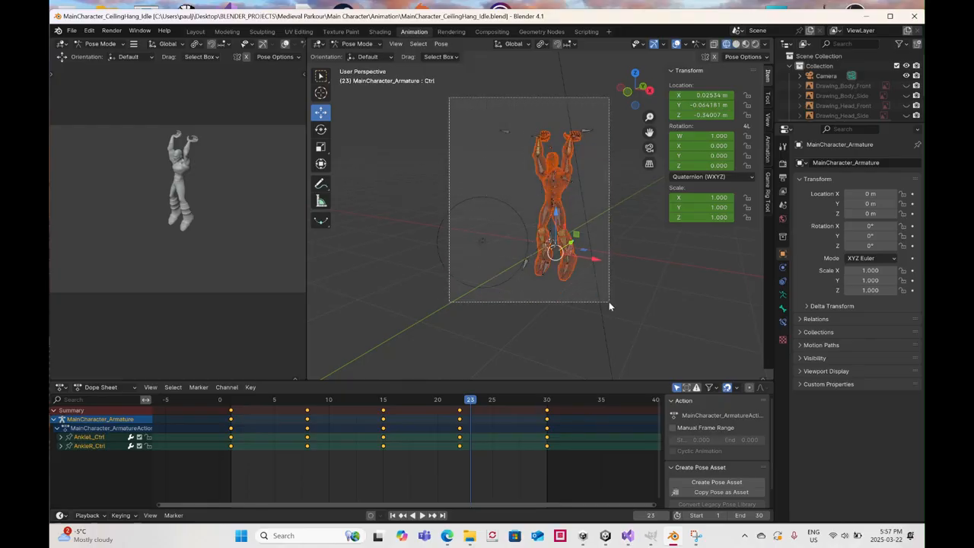
left_click_drag(296, 424, 602, 493)
key("Delete")
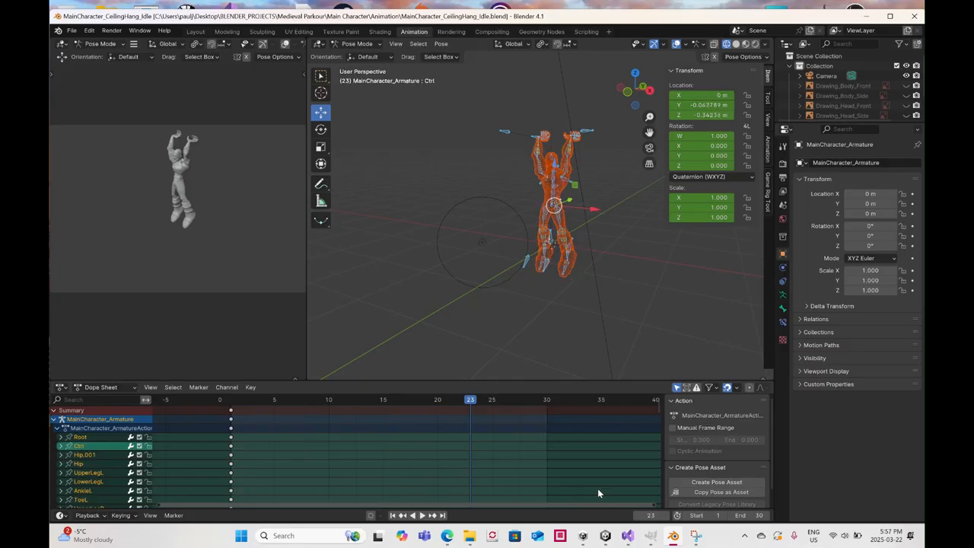
At frame 1, select Ctrl, AnkleL_Ctrl and AnkleR_Ctrl in the right side view and shift them slightly toward the character's front
left_click(232, 402)
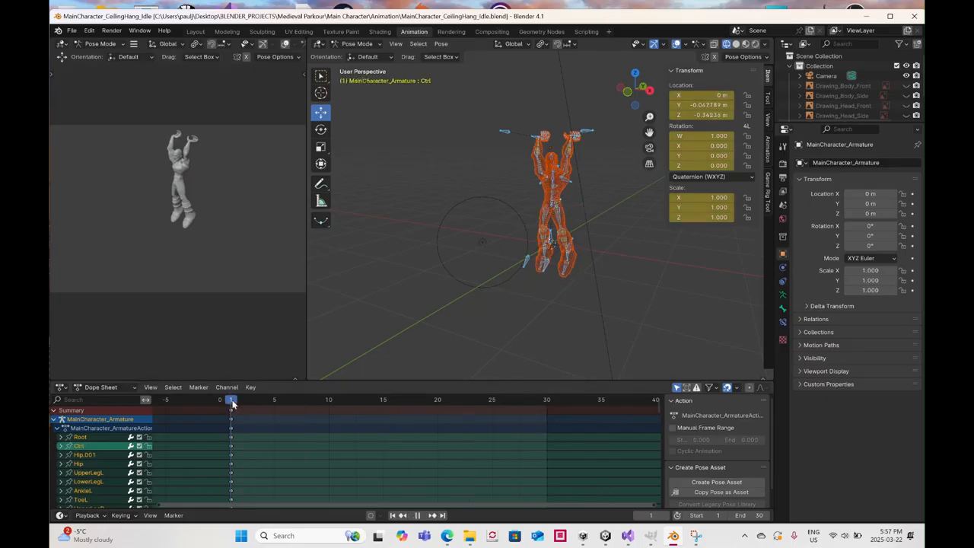
left_click(649, 90)
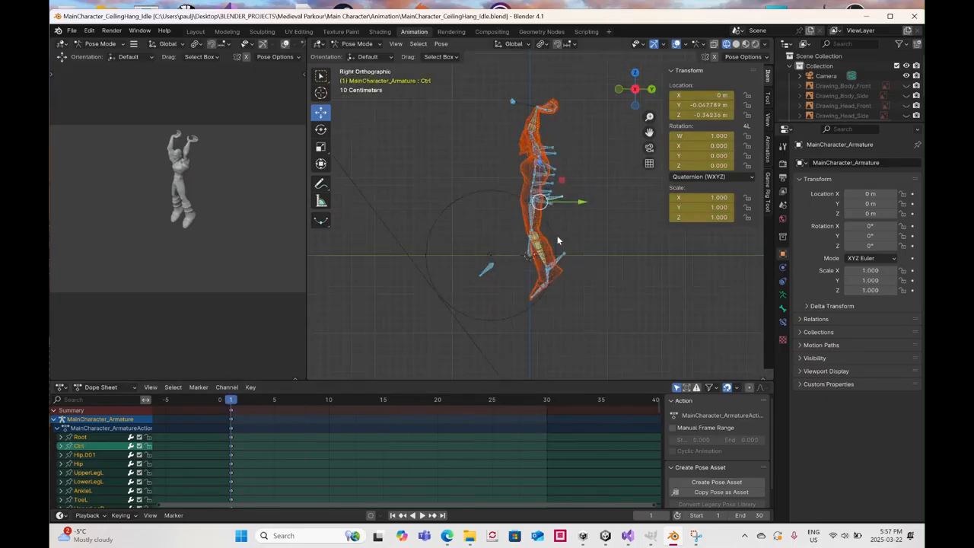
scroll(583, 194, "up", 2)
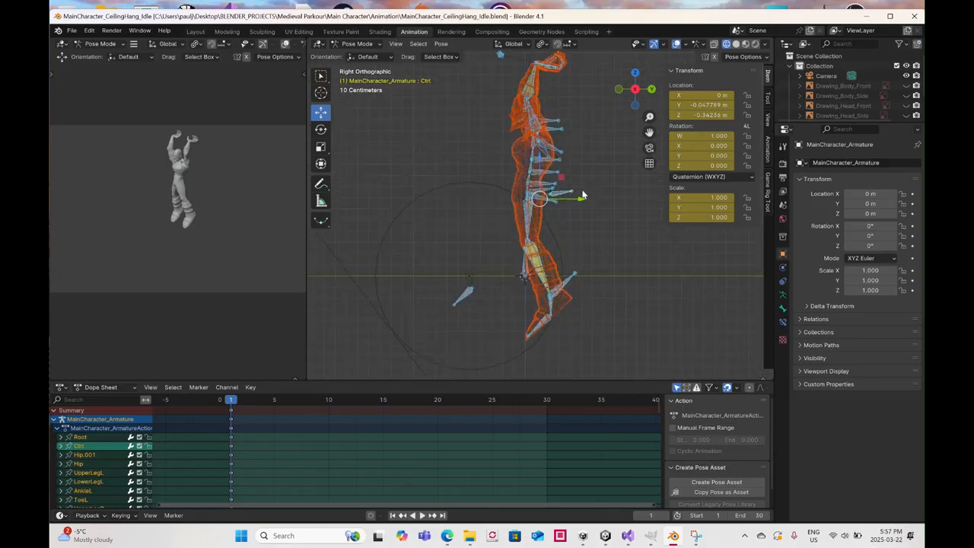
left_click(576, 204)
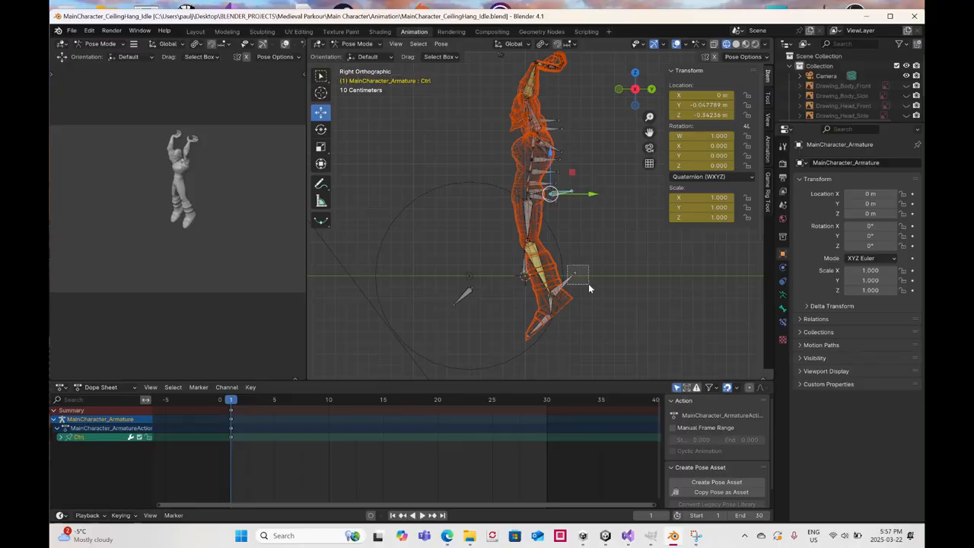
left_click_drag(588, 287, 570, 244)
left_click(569, 196, "shift")
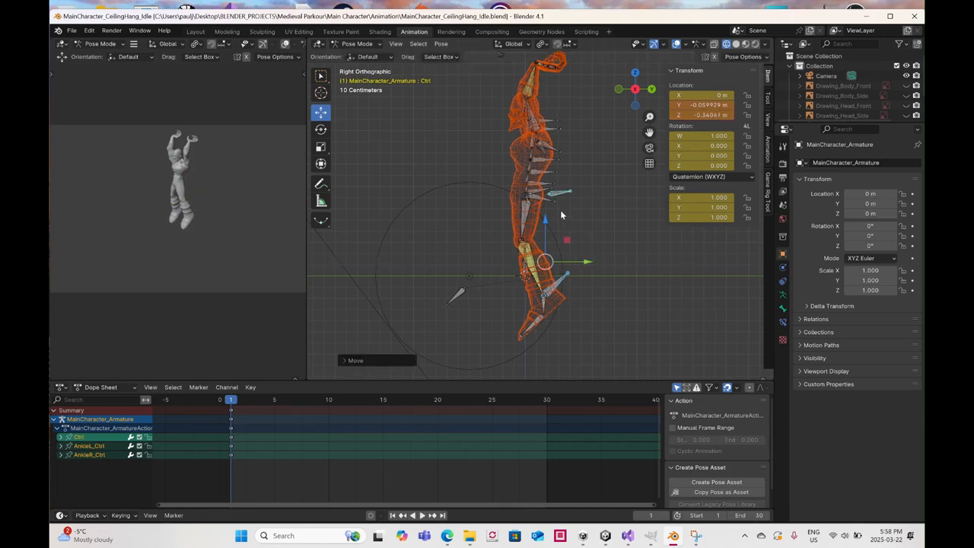
Switch to solid shading and move WristL_Ctrl forward along the global Y axis to a location Y of about -0.375 m
middle_click_drag(542, 114, 516, 190)
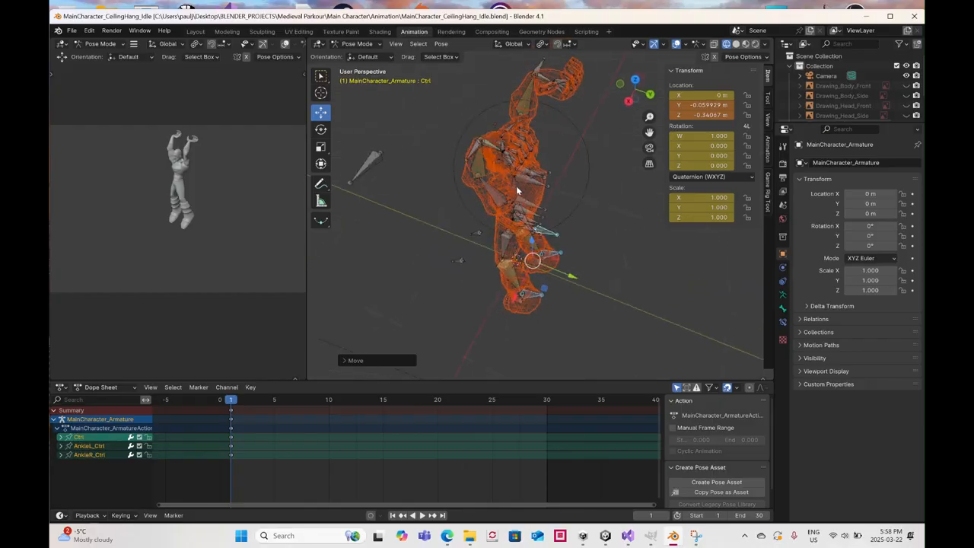
left_click(472, 157)
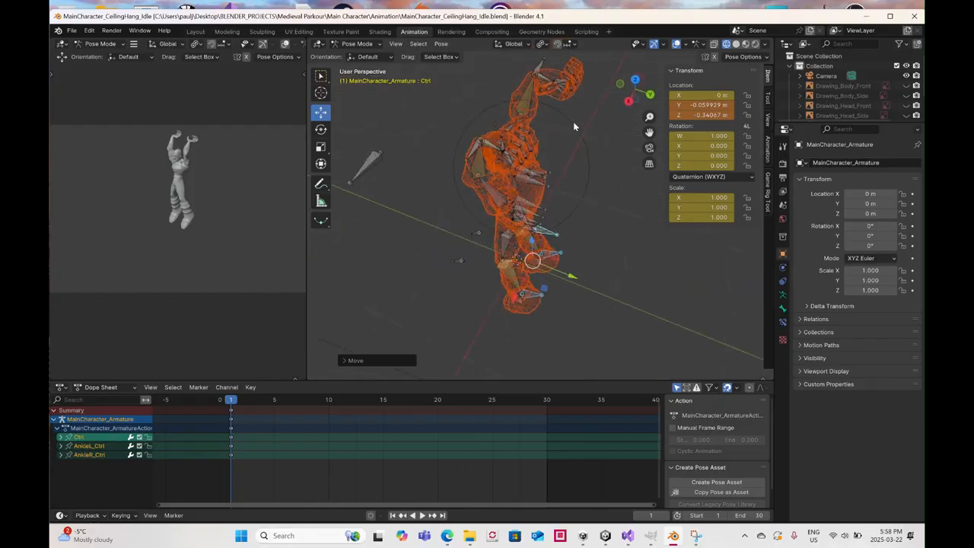
left_click(629, 102)
key("z")
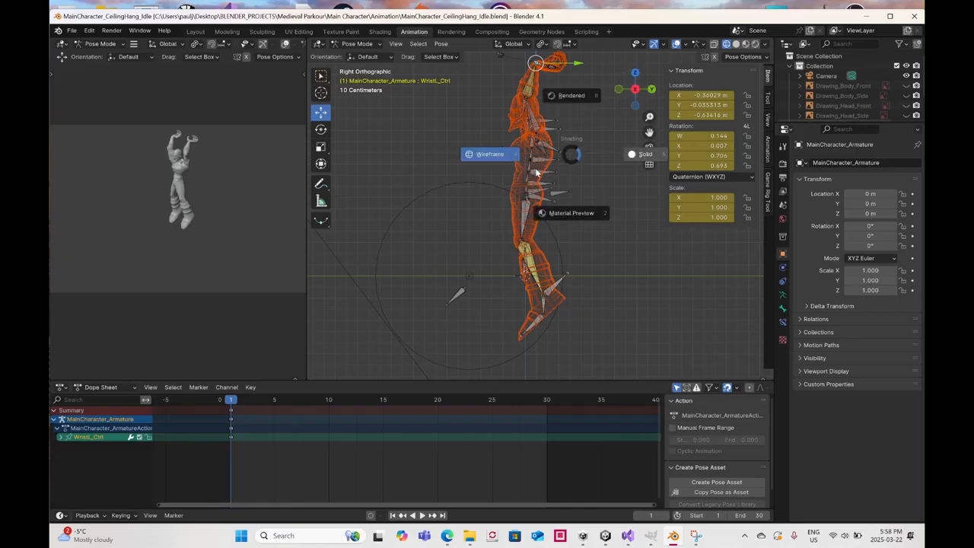
middle_click_drag(536, 170, 537, 209, "shift")
left_click_drag(570, 104, 548, 108)
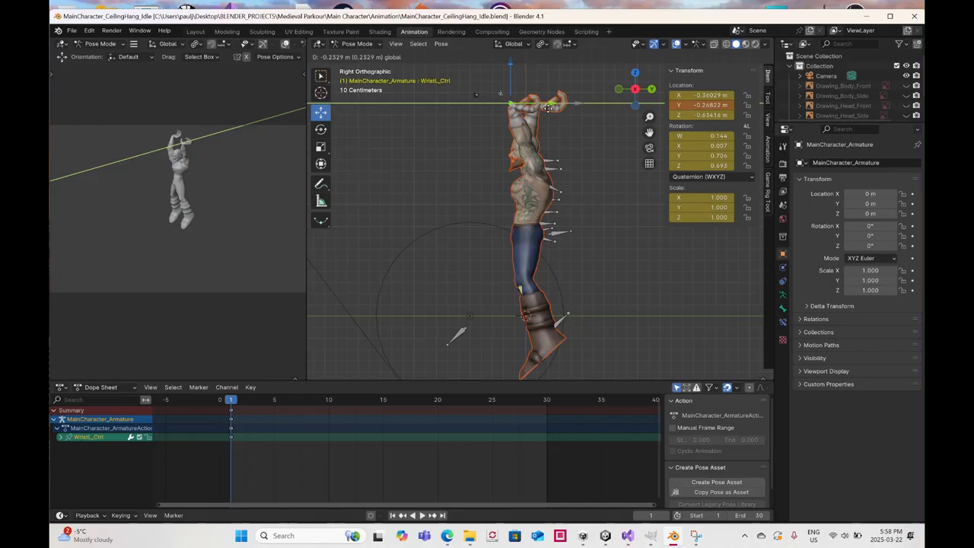
left_click_drag(548, 108, 536, 111)
left_click_drag(569, 150, 569, 150)
Select WristR_Ctrl and move it backward along the global Y axis by about 0.21 m
middle_click_drag(569, 150, 505, 120)
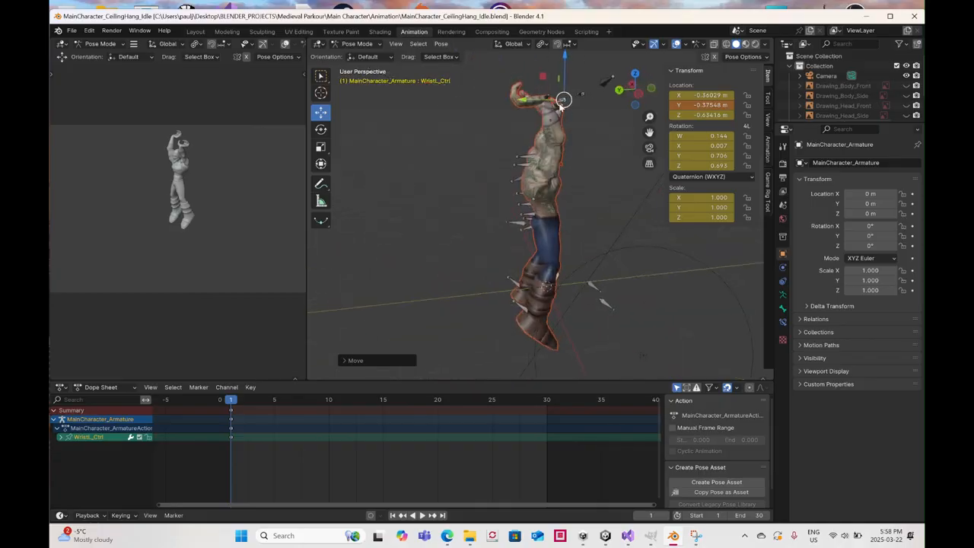
left_click(639, 93)
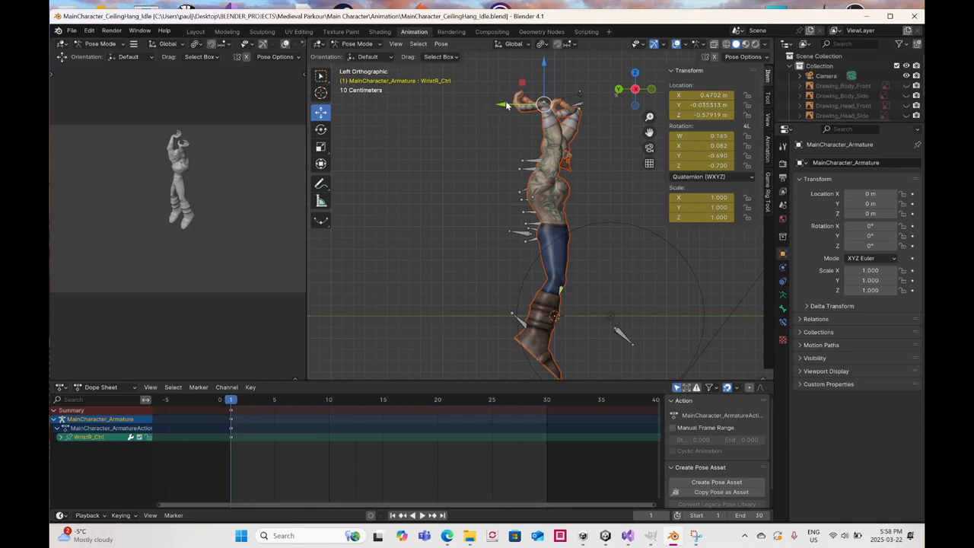
left_click_drag(507, 105, 480, 105)
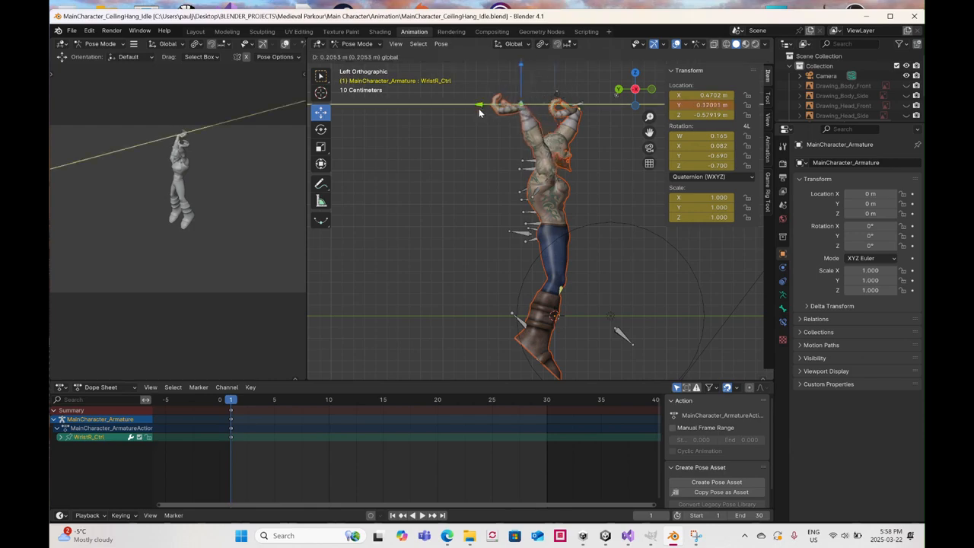
Select Ctrl, AnkleL_Ctrl and AnkleR_Ctrl together and raise them about 0.12 m along the global Z axis
left_click(515, 231)
left_click_drag(488, 290, 536, 244)
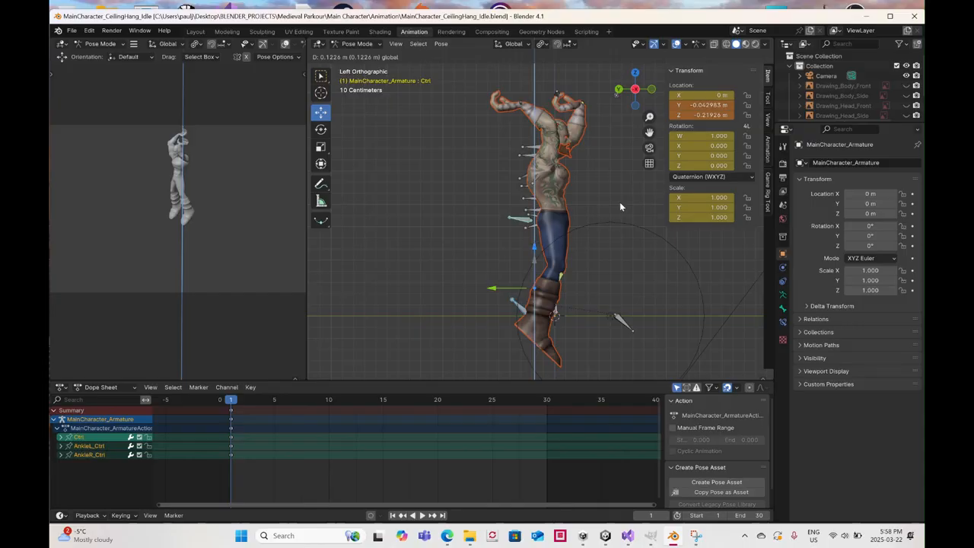
left_click_drag(619, 201, 620, 201)
Move WristL_Ctrl further forward along the Y axis to a location Y of about -0.428 m
middle_click_drag(620, 202, 593, 167)
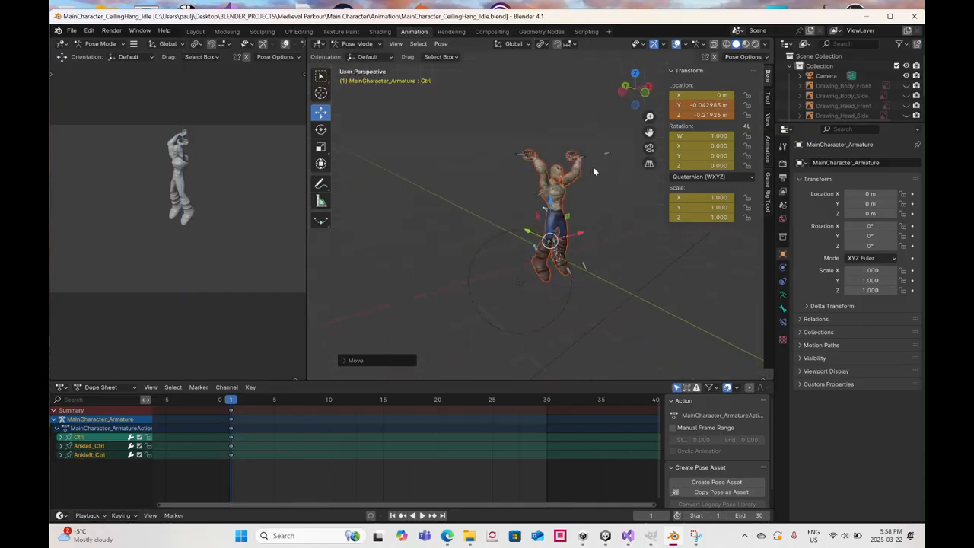
left_click(589, 158)
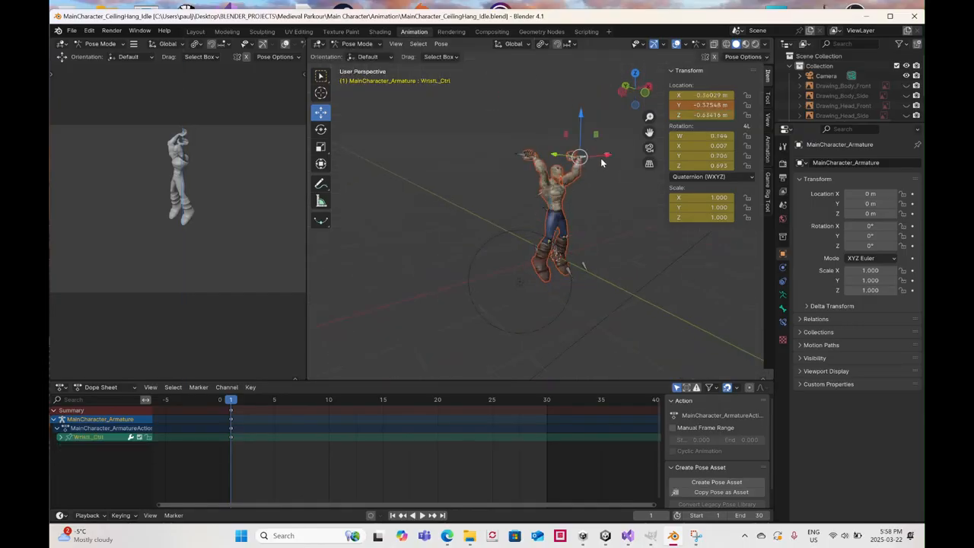
left_click(622, 90)
scroll(563, 133, "up", 3)
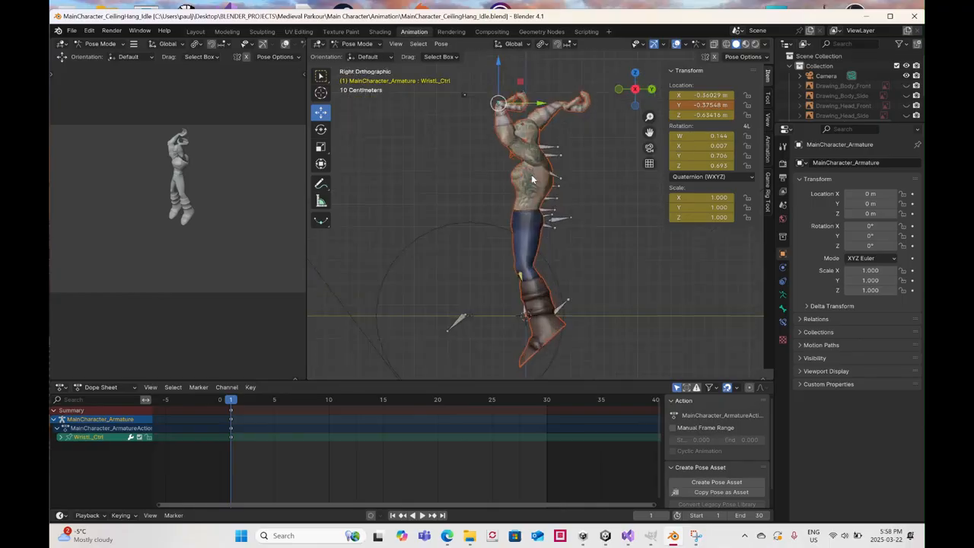
left_click_drag(545, 106, 538, 106)
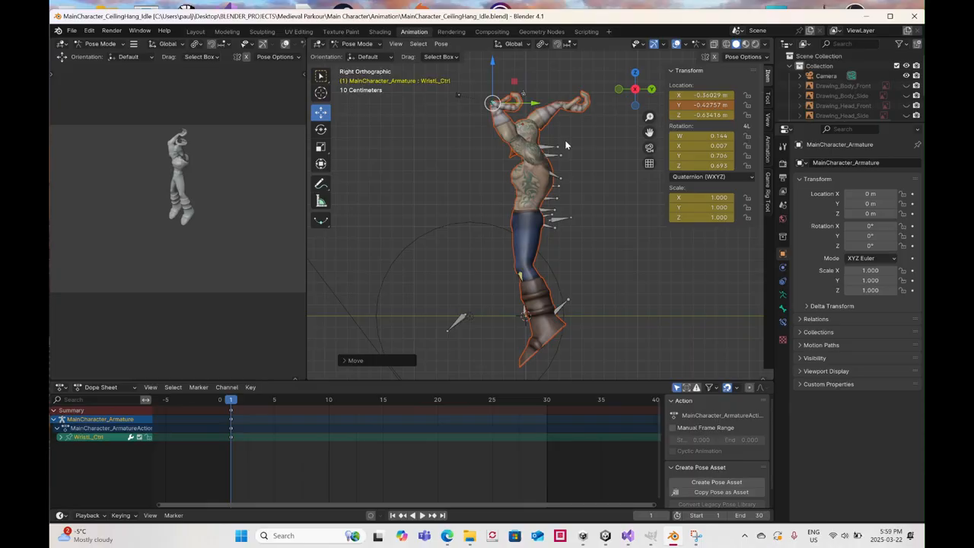
left_click(321, 129)
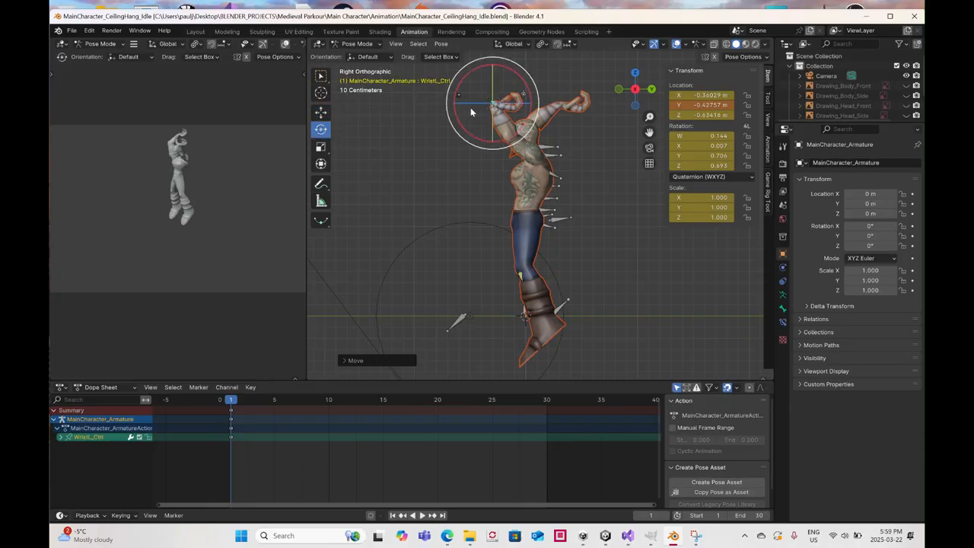
left_click_drag(523, 92, 526, 90)
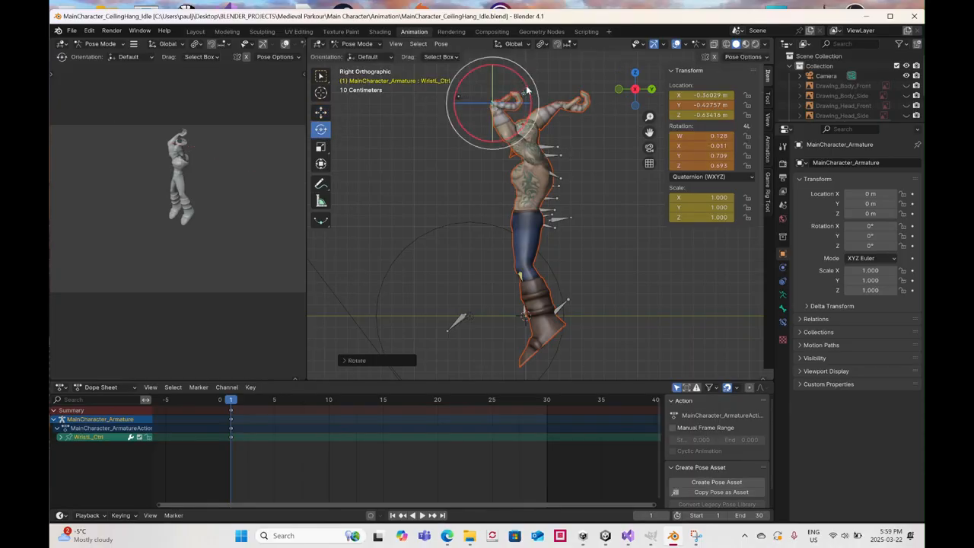
key("ctrl+z")
Switch to wireframe shading, select all of the armature's bones and insert a keyframe at frame 1
scroll(527, 182, "down", 3)
mouse_move(503, 228)
middle_mouse_down()
mouse_move(565, 225)
mouse_move(451, 220)
mouse_move(469, 236)
middle_mouse_up()
key("z")
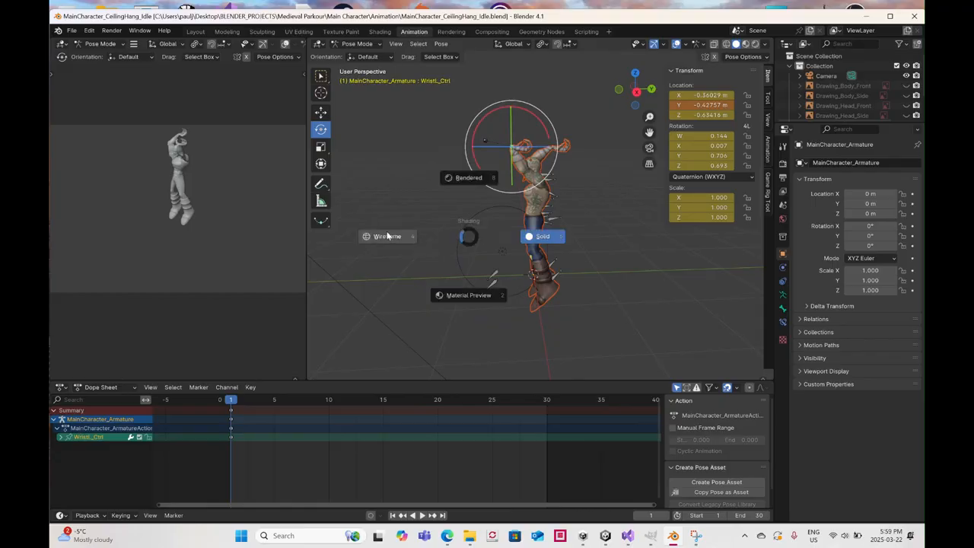
left_click(387, 236)
left_click_drag(395, 357, 600, 96)
left_click_drag(585, 165, 585, 164)
right_click(585, 164)
left_click(585, 165)
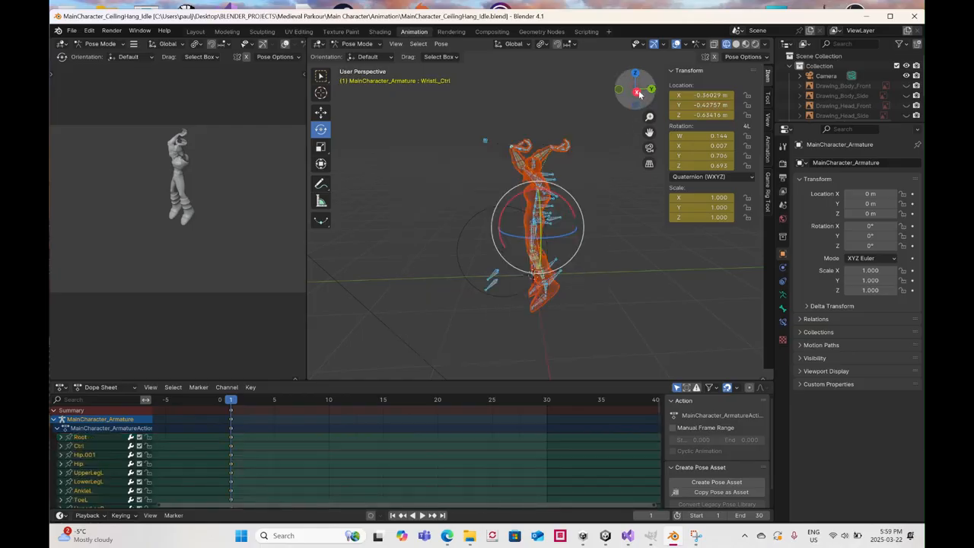
Select WristL_Ctrl and WristR_Ctrl together and keyframe their frame 1 pose at frame 30
left_click(637, 93)
scroll(554, 145, "up", 3)
middle_click_drag(551, 145, 417, 147)
left_click(573, 115)
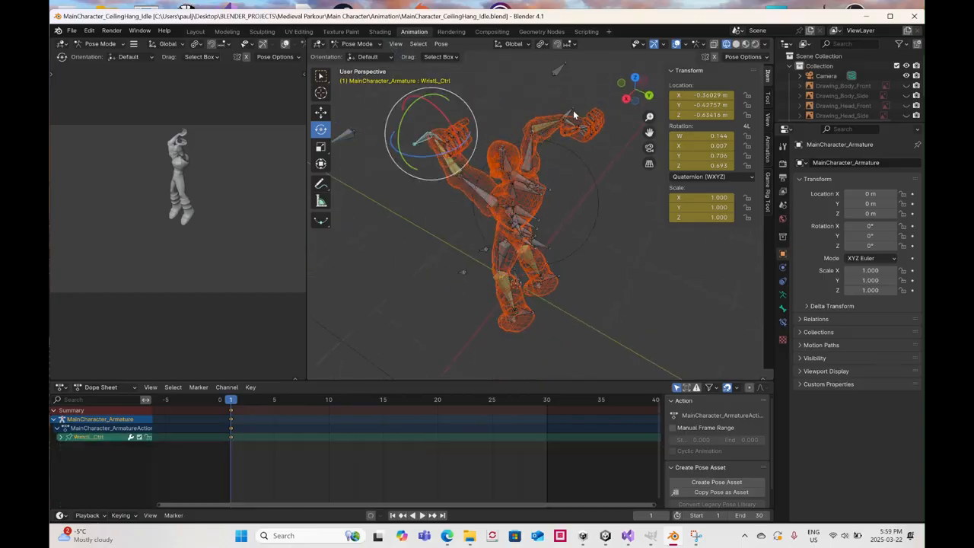
left_click(598, 114, "shift")
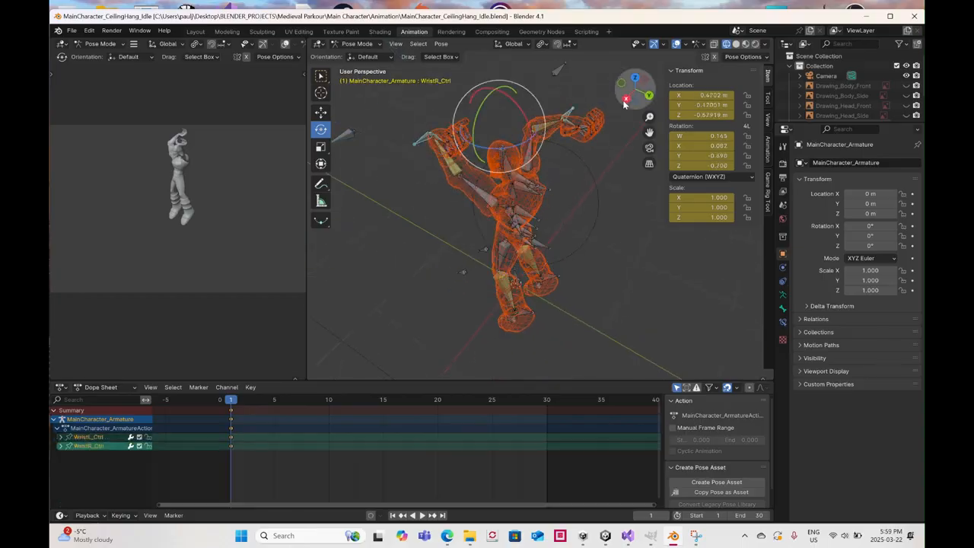
left_click(627, 98)
left_click(545, 401)
key("ctrl+v")
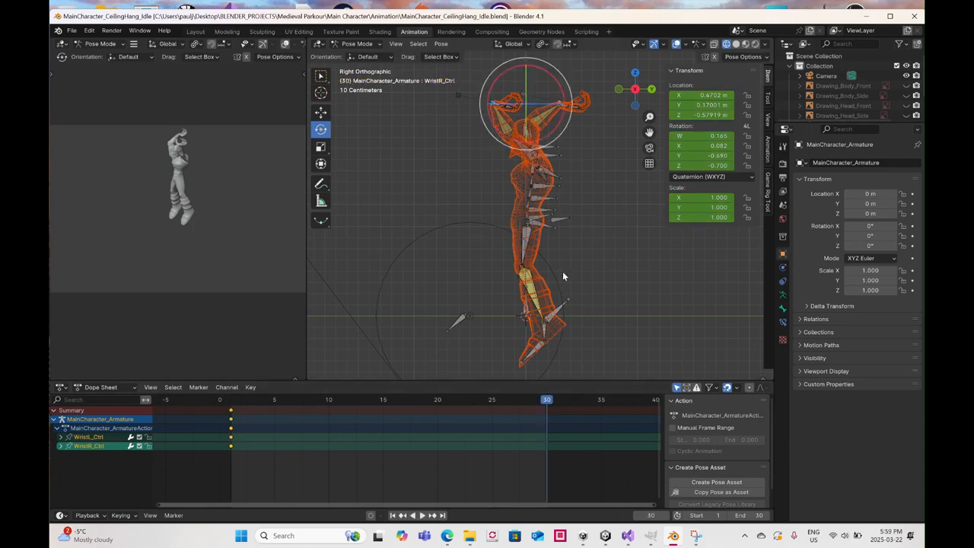
right_click(563, 272)
left_click(563, 272)
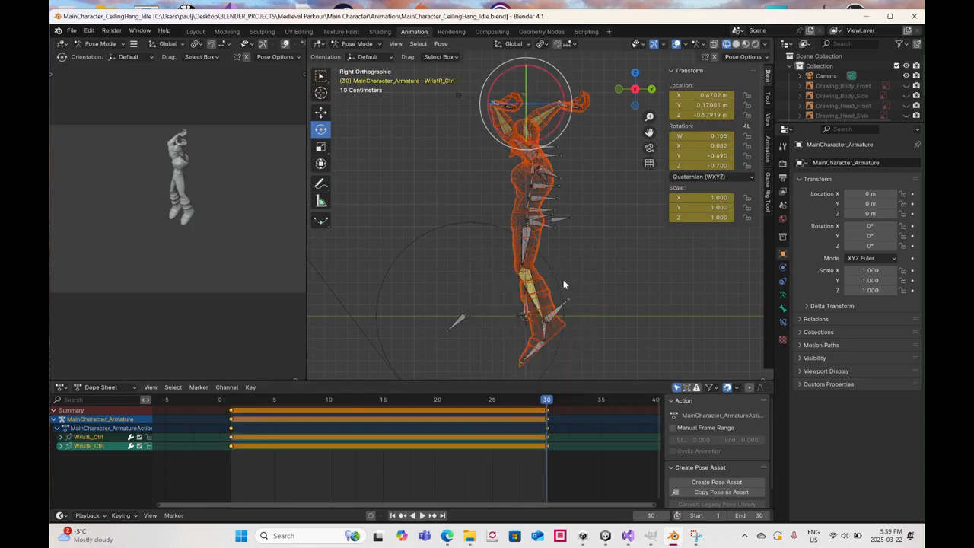
At frame 15, move WristL_Ctrl backward along the global Y axis to a location Y of about 0.222 m and insert a keyframe
left_click(383, 401)
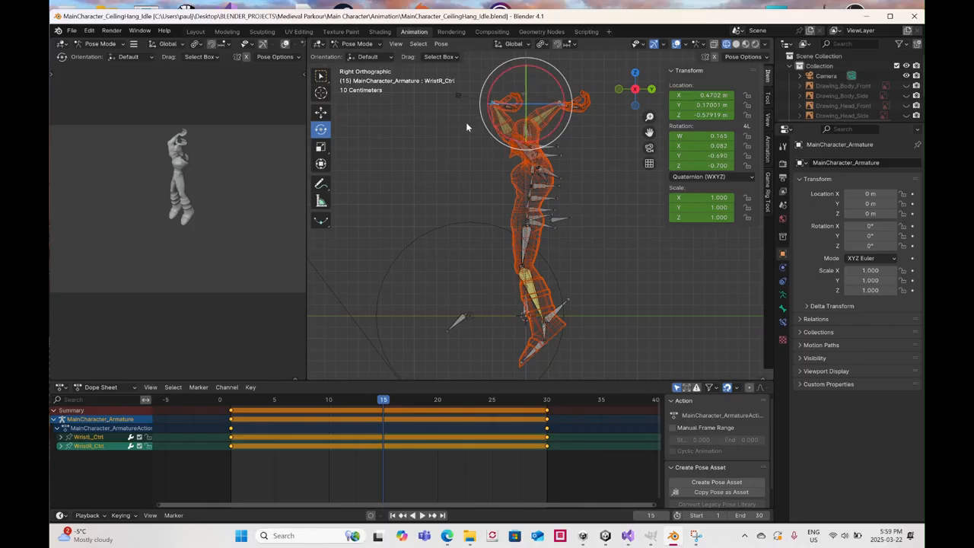
middle_click_drag(466, 122, 465, 164)
left_click(454, 146)
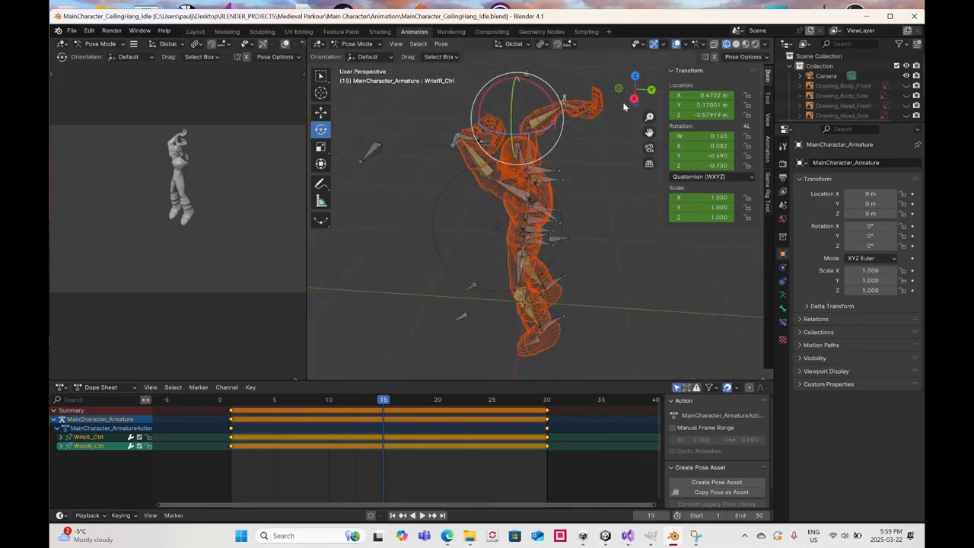
left_click(633, 101)
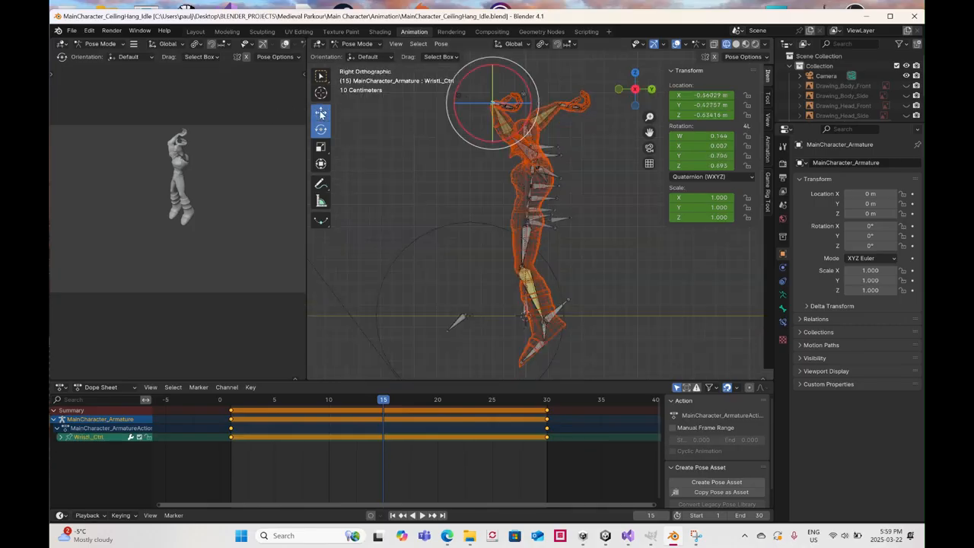
left_click(320, 112)
left_click_drag(547, 105, 607, 113)
key("k")
left_click(607, 114)
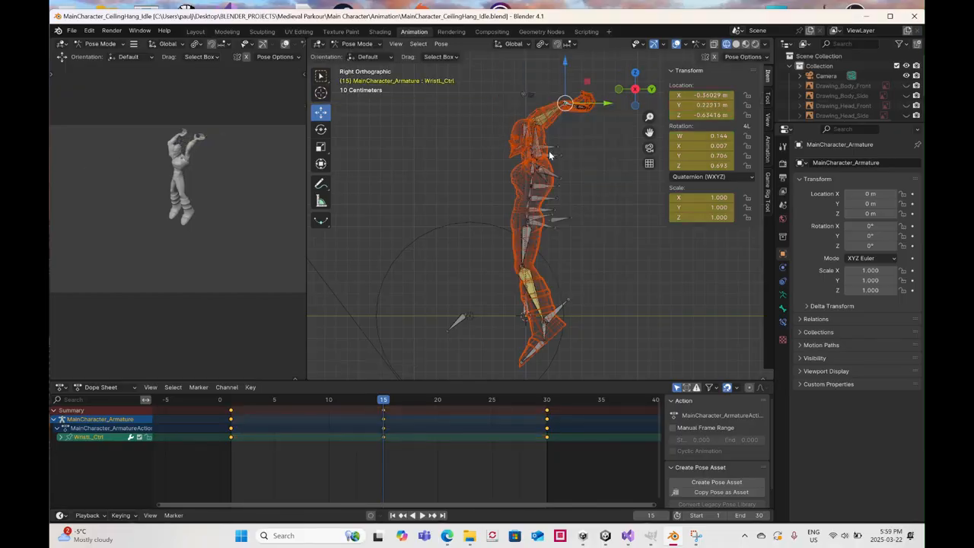
At frame 15, move WristR_Ctrl forward along the global Y axis to a location Y of about -0.425 m and insert a keyframe
middle_click_drag(607, 114, 578, 157)
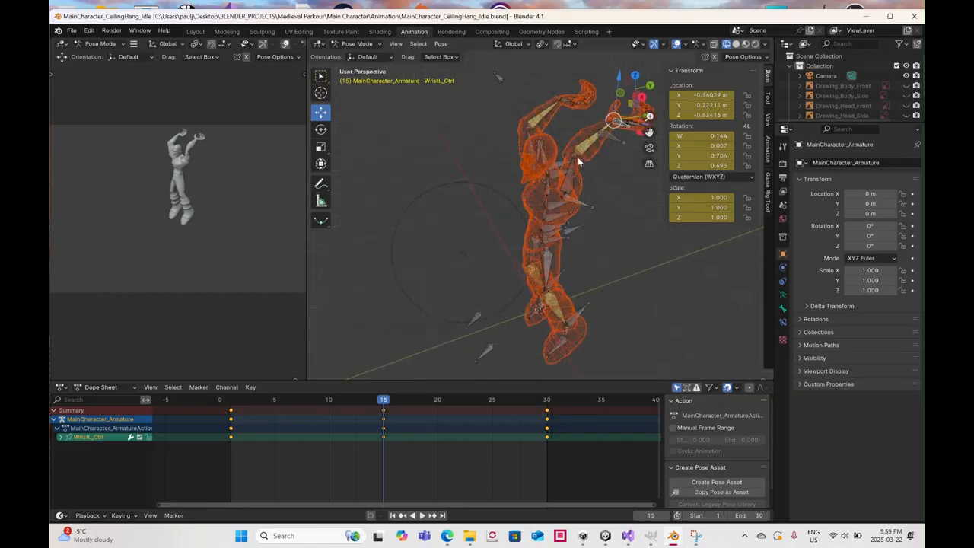
left_click(554, 92)
left_click(644, 99)
left_click(641, 97)
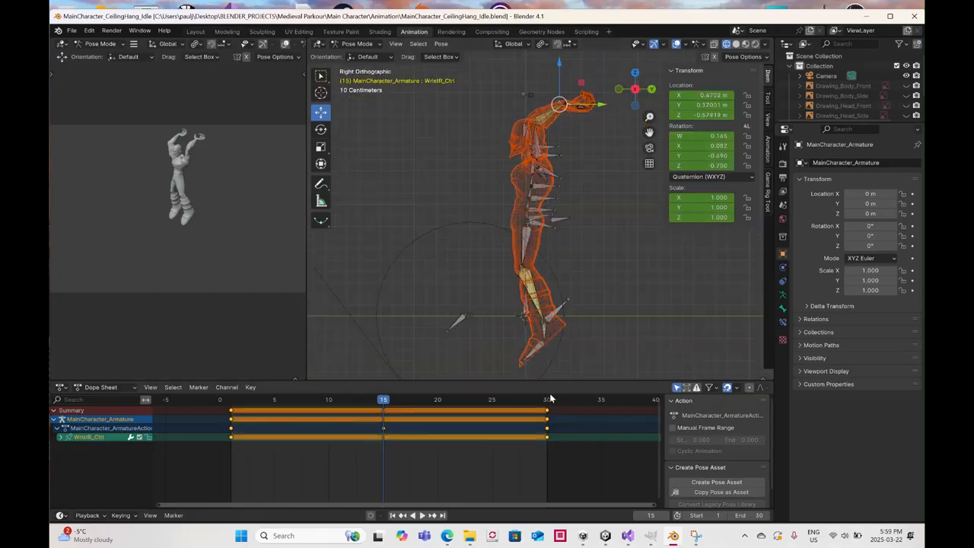
left_click(545, 403)
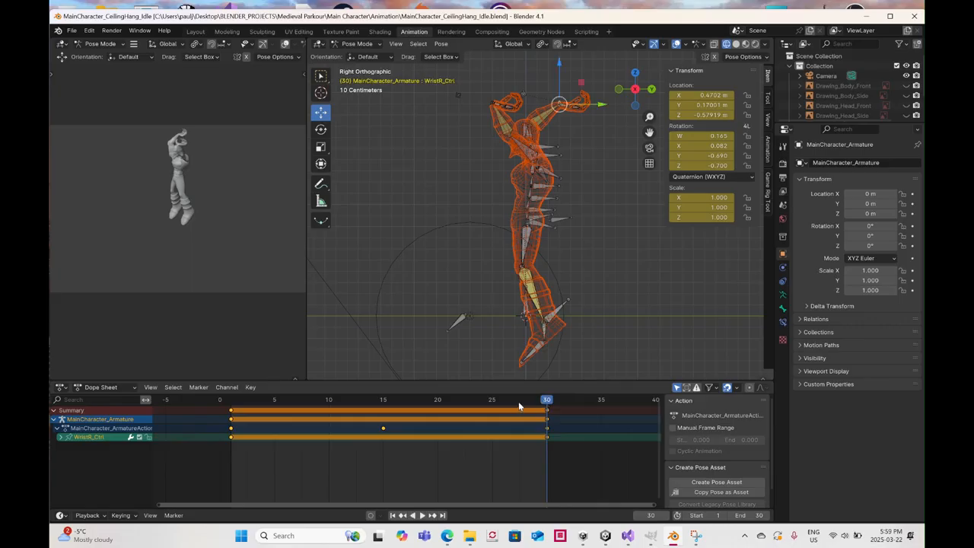
left_click(381, 400)
left_click_drag(600, 109, 533, 126)
right_click(535, 126)
left_click(532, 128)
Switch to solid shading and review the alternating hand motion from frame 1, stopping at frame 22
key("z")
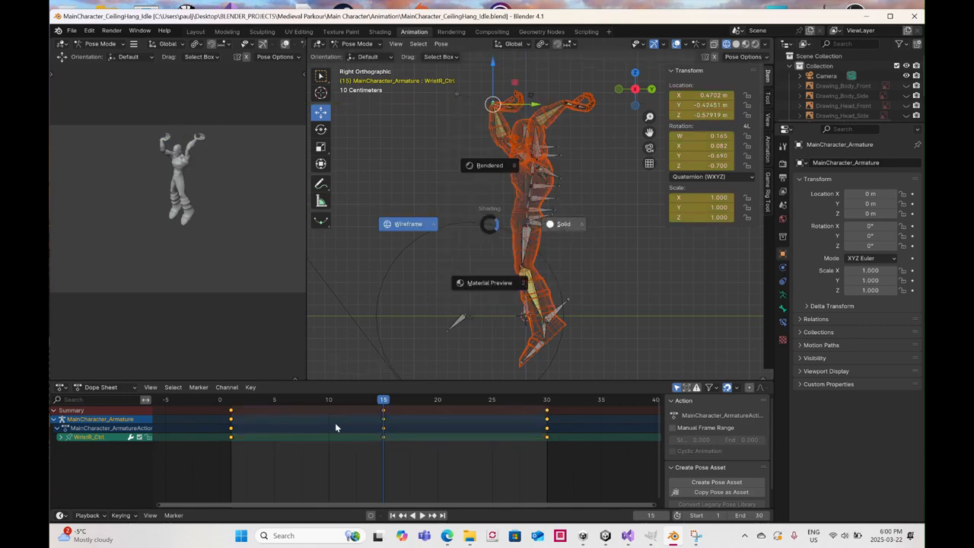
left_click(233, 404)
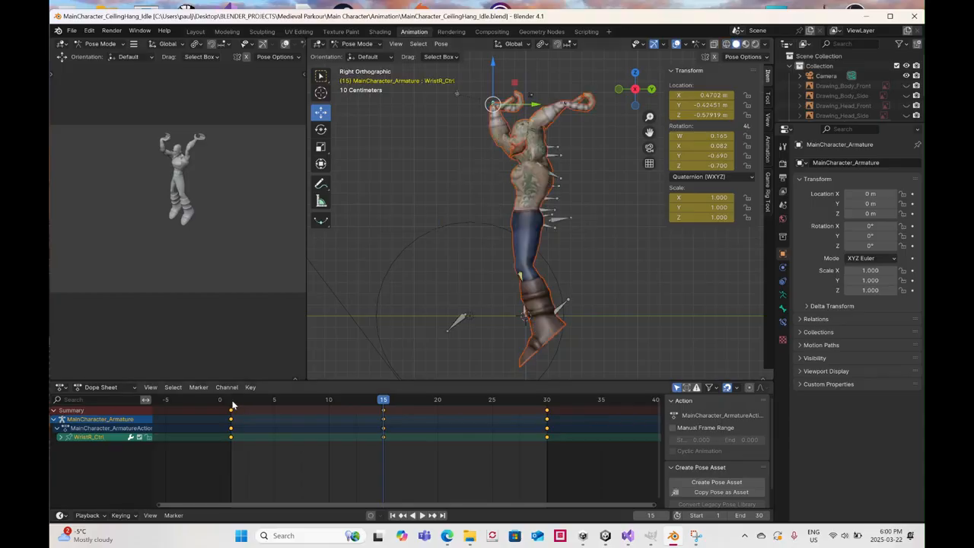
left_click(233, 404)
key("space")
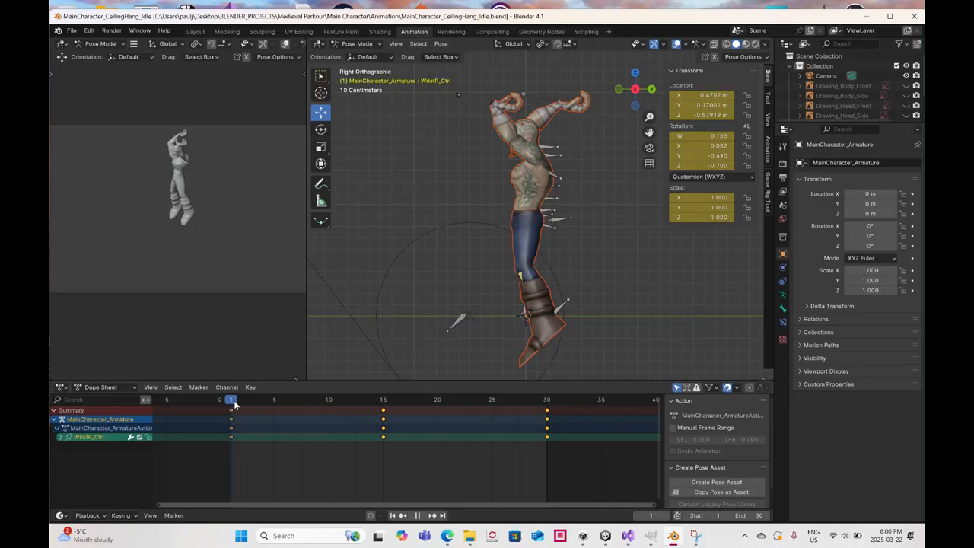
left_click_drag(236, 404, 457, 432)
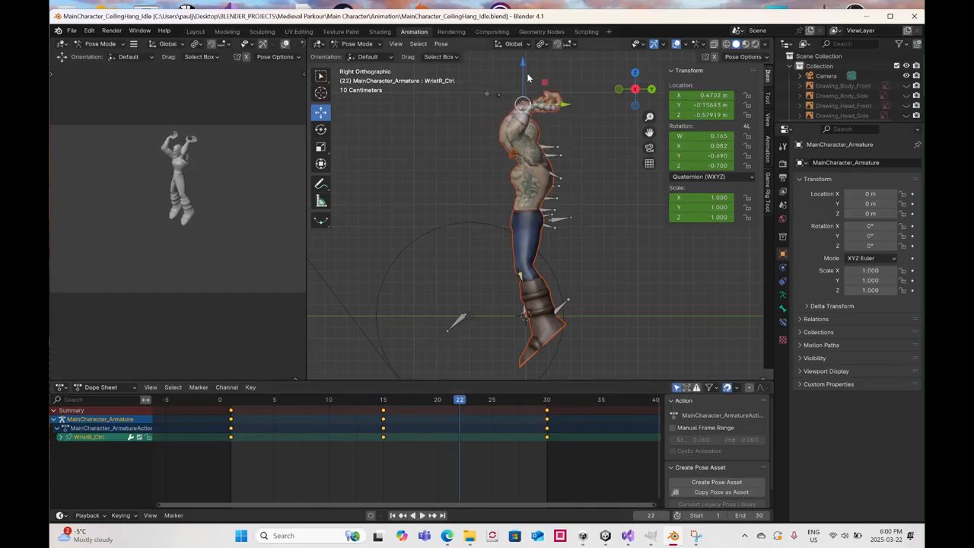
Try to lower WristR_Ctrl along the global Z axis at frame 22
left_click_drag(525, 69, 525, 75)
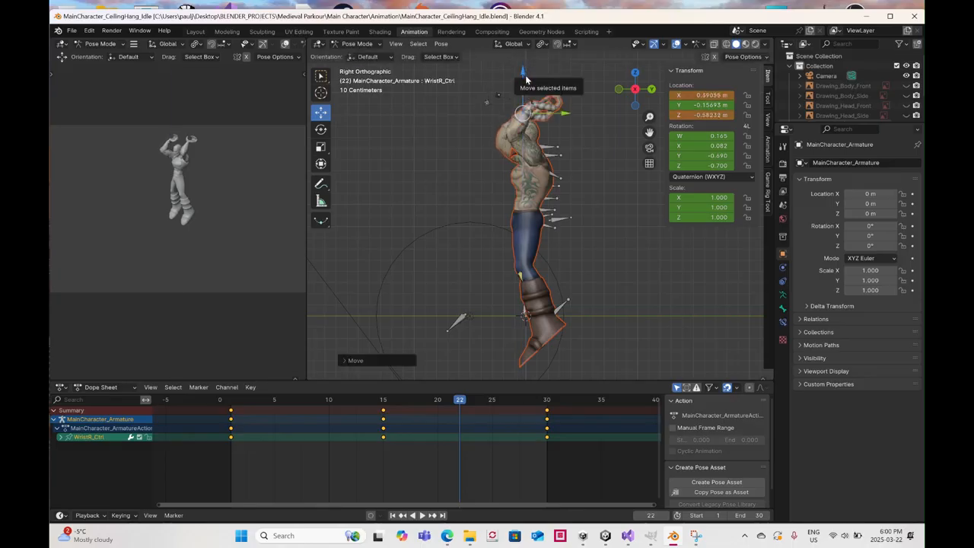
key("ctrl+z")
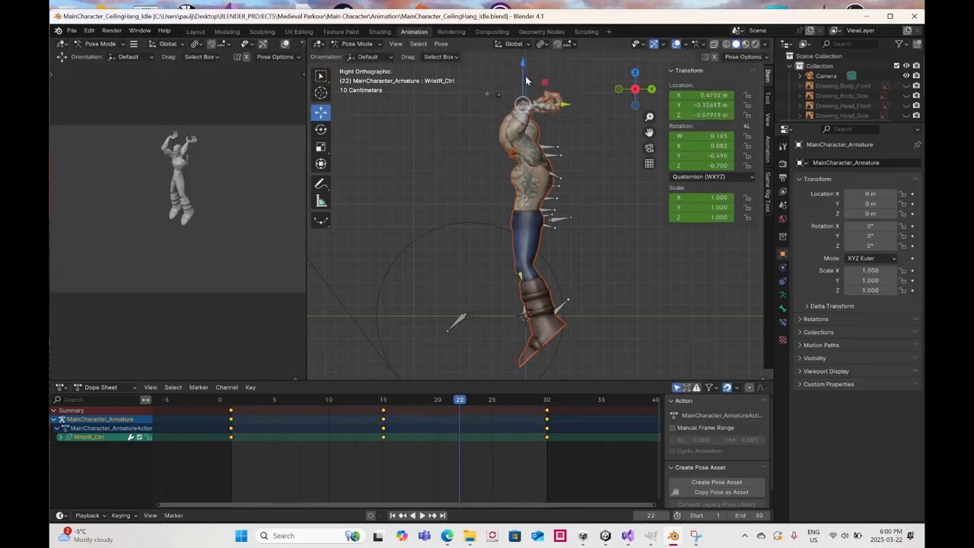
At frame 8, lower and rotate WristR_Ctrl to a location of about X 0.234, Y -0.170, Z -0.588 m and insert a keyframe
left_click(635, 89)
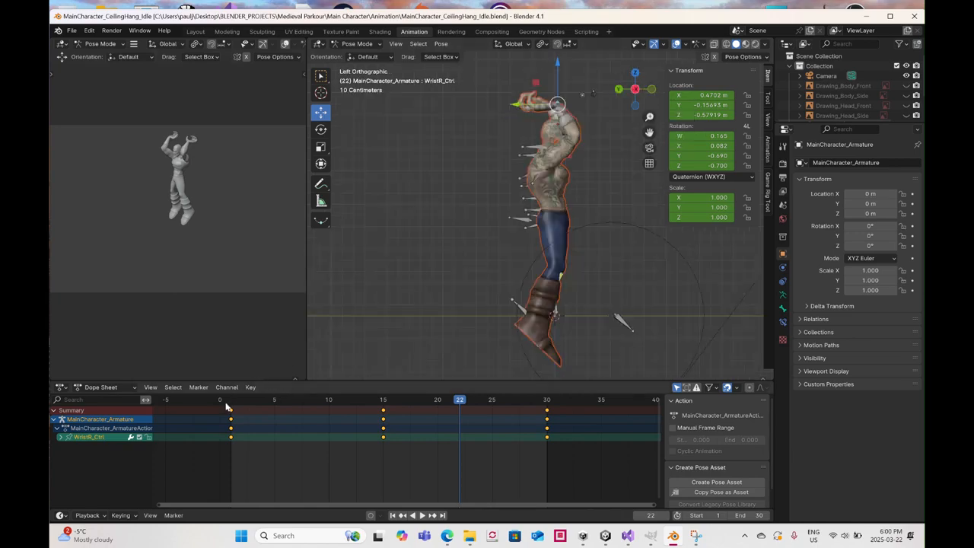
key("space")
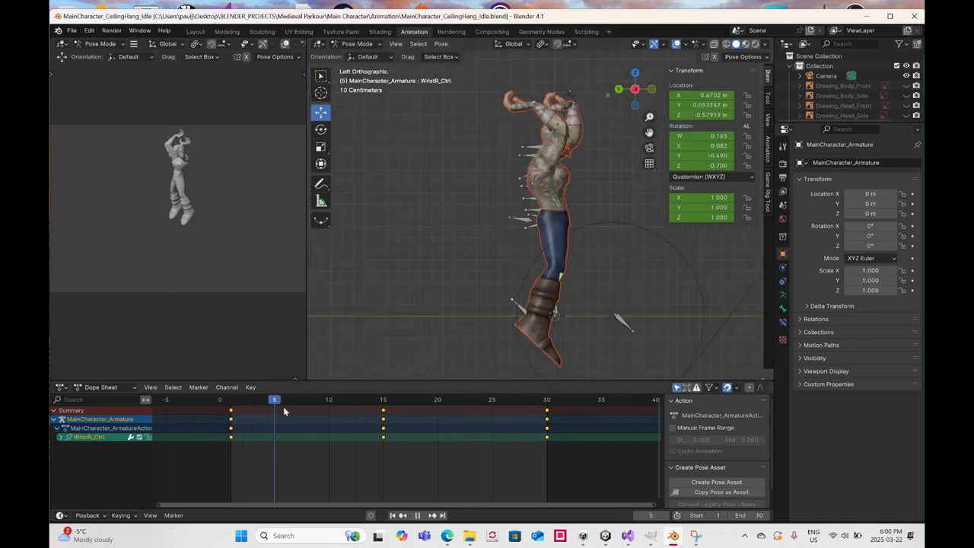
key("space")
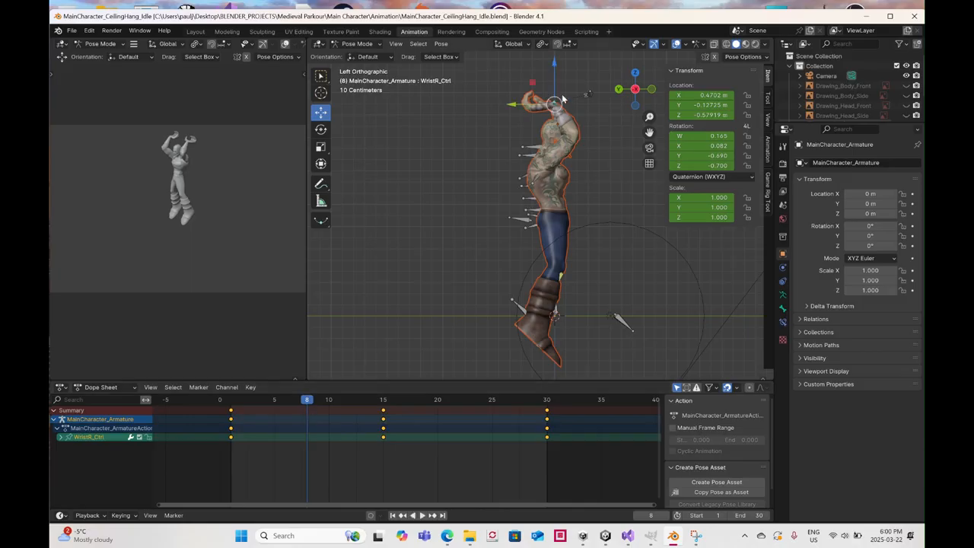
left_click_drag(554, 61, 494, 79)
left_click(320, 130)
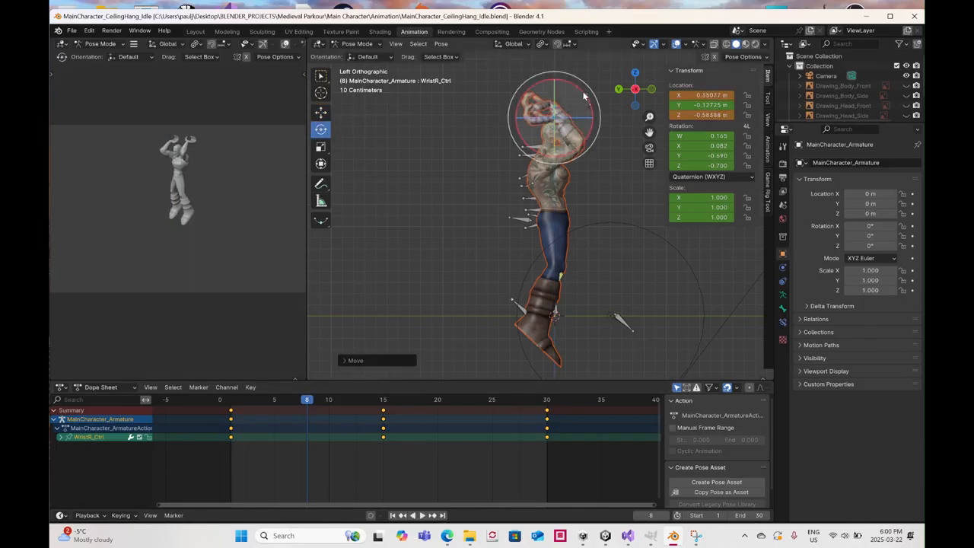
left_click_drag(586, 96, 599, 134)
left_click(321, 112)
left_click(320, 130)
right_click(599, 134)
left_click(599, 131)
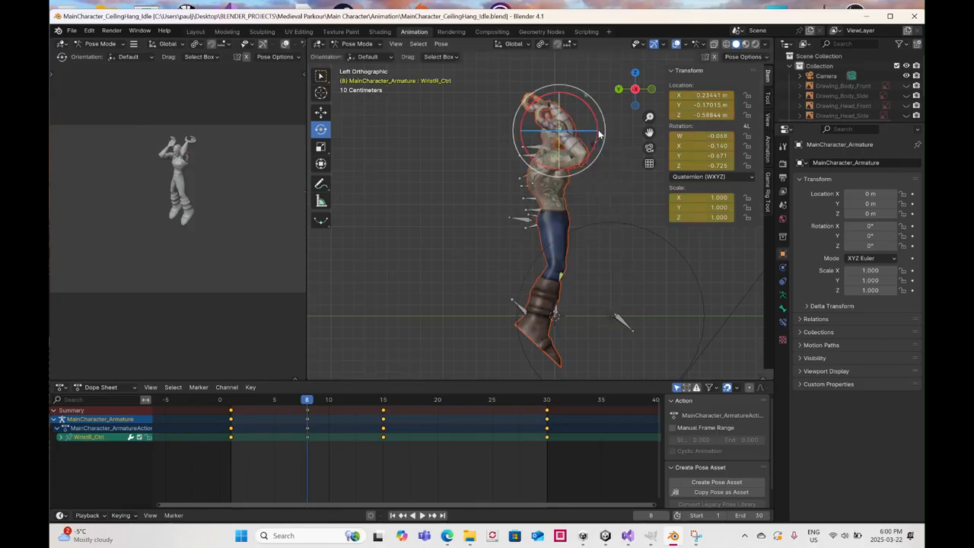
Play back the animation to check WristR_Ctrl's motion through its frame 8 pose
key("space")
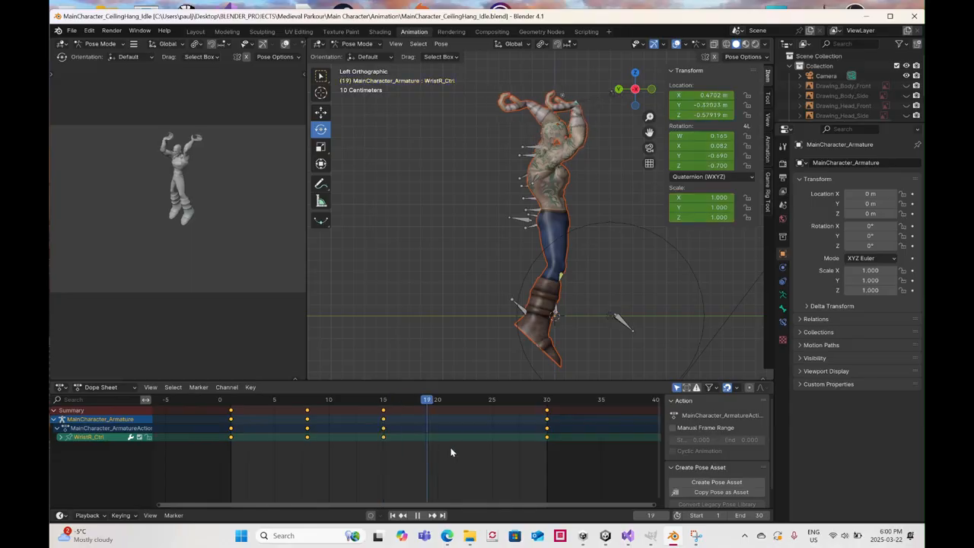
key("space")
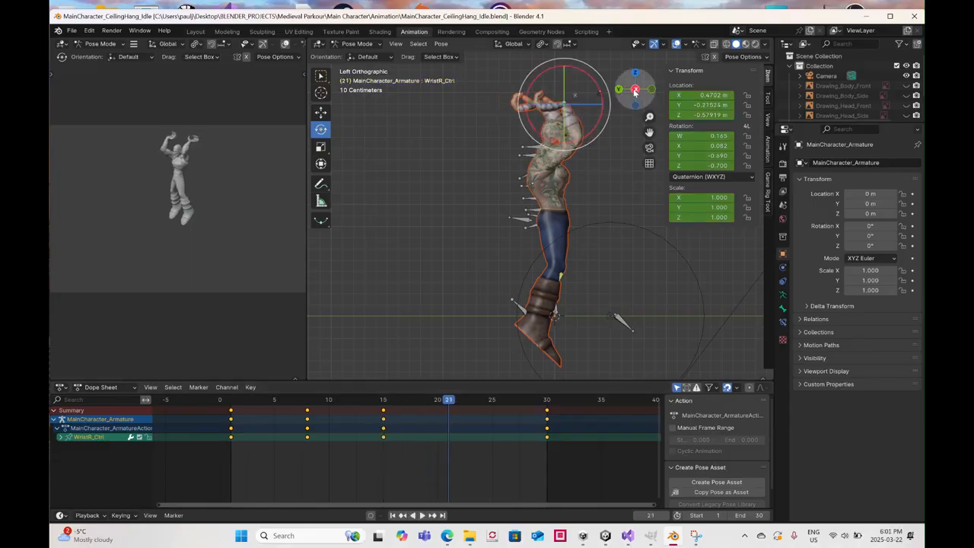
left_click(635, 90)
At frame 22, rotate and lower WristL_Ctrl to a location of about X -0.194, Y -0.245, Z -0.609 m and insert a keyframe
middle_click_drag(584, 160, 611, 210)
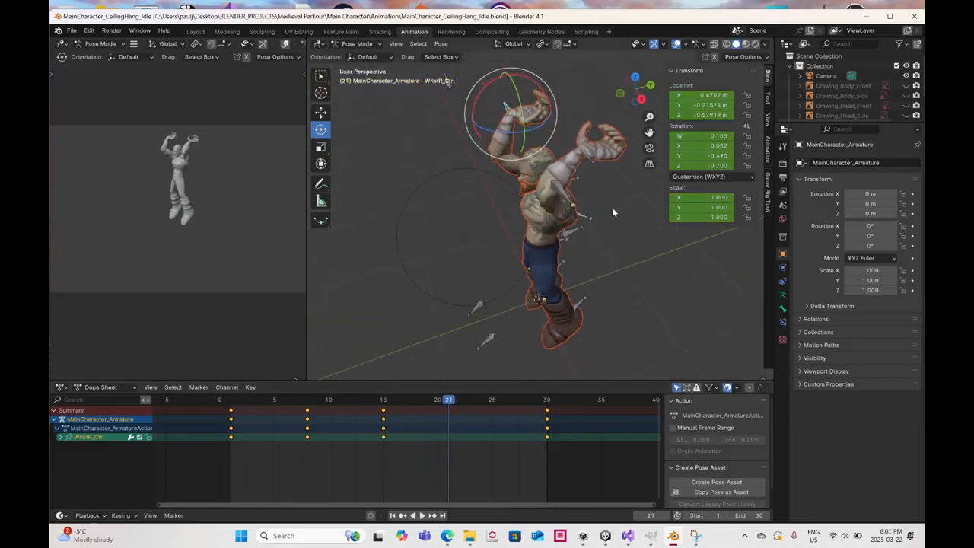
key("ctrl+shift+m")
left_click(642, 100)
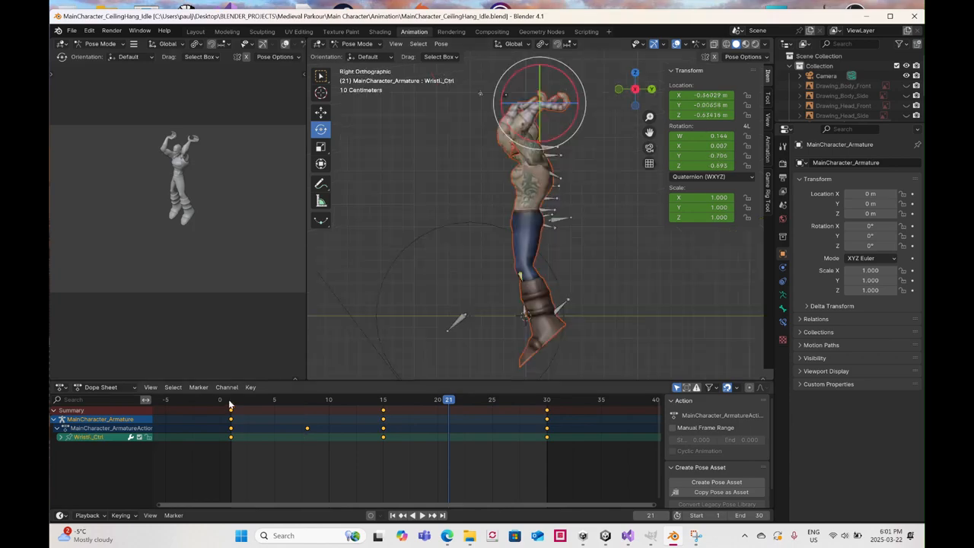
left_click(230, 402)
key("space")
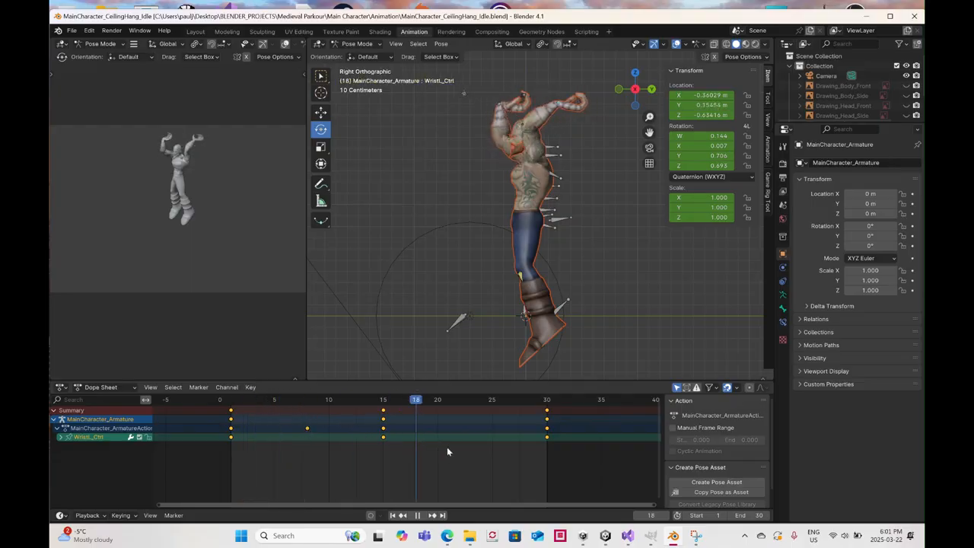
key("space")
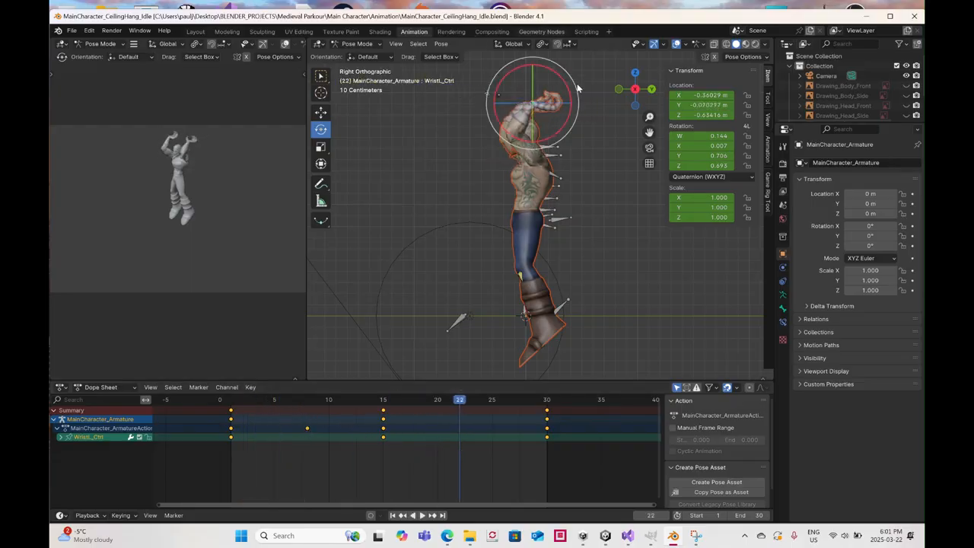
left_click_drag(570, 99, 426, 99)
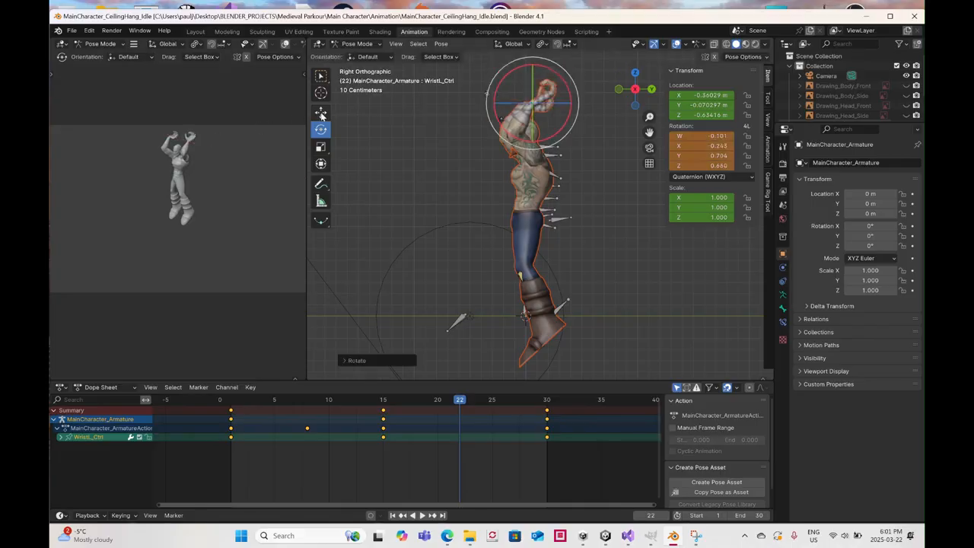
left_click(321, 113)
left_click_drag(521, 109, 509, 126)
right_click(509, 126)
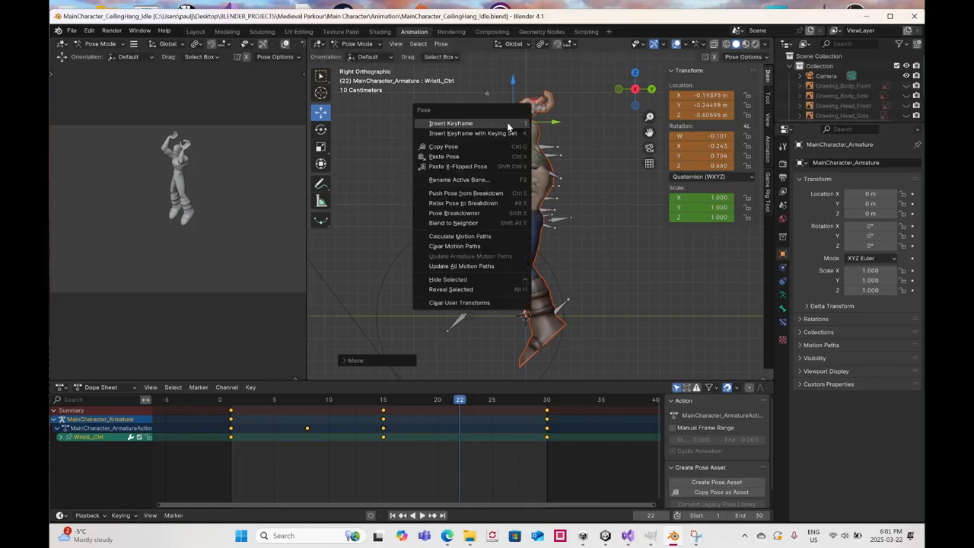
left_click(509, 126)
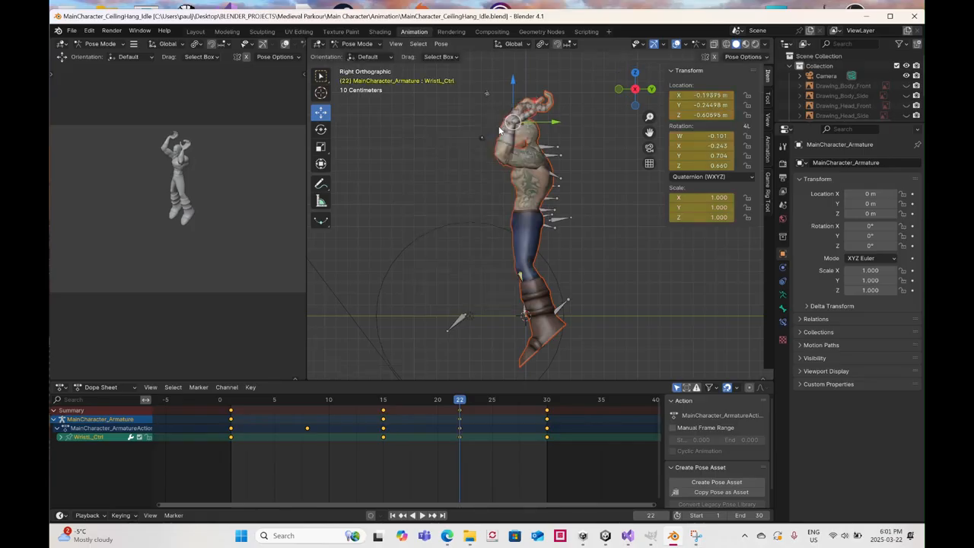
Select Ctrl, AnkleL_Ctrl and AnkleR_Ctrl and insert their pose as keyframes at frames 30 and 15
left_click(560, 219)
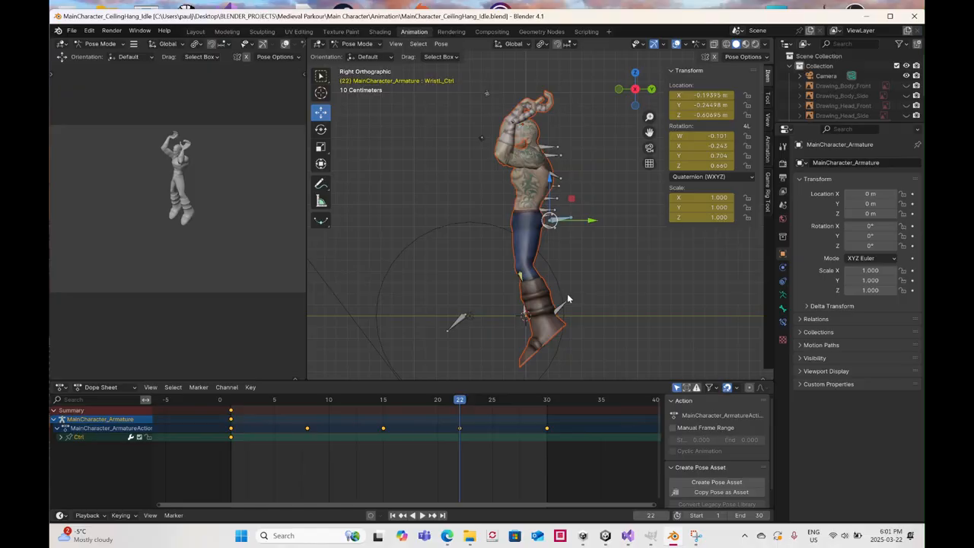
left_click_drag(573, 300, 574, 301, "shift")
left_click(548, 400)
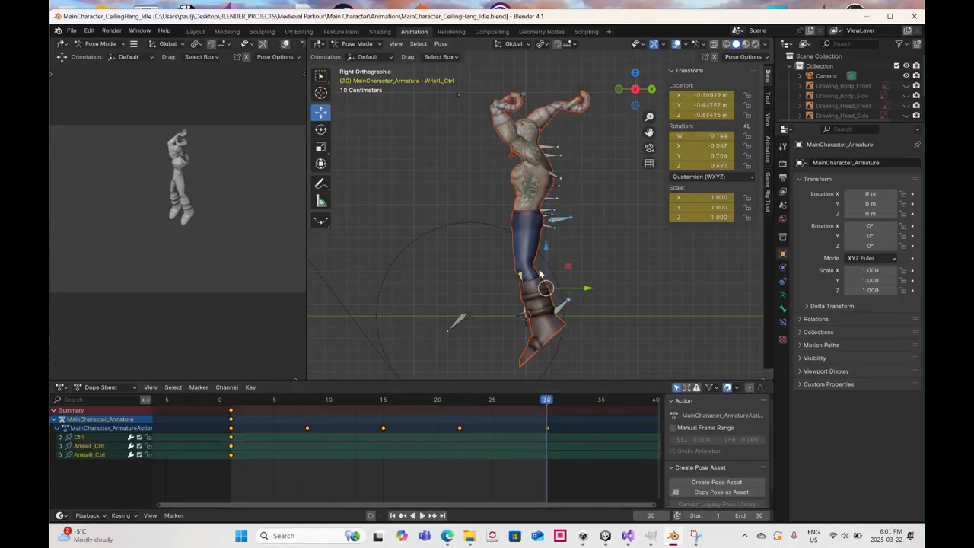
right_click(536, 261)
left_click(537, 259)
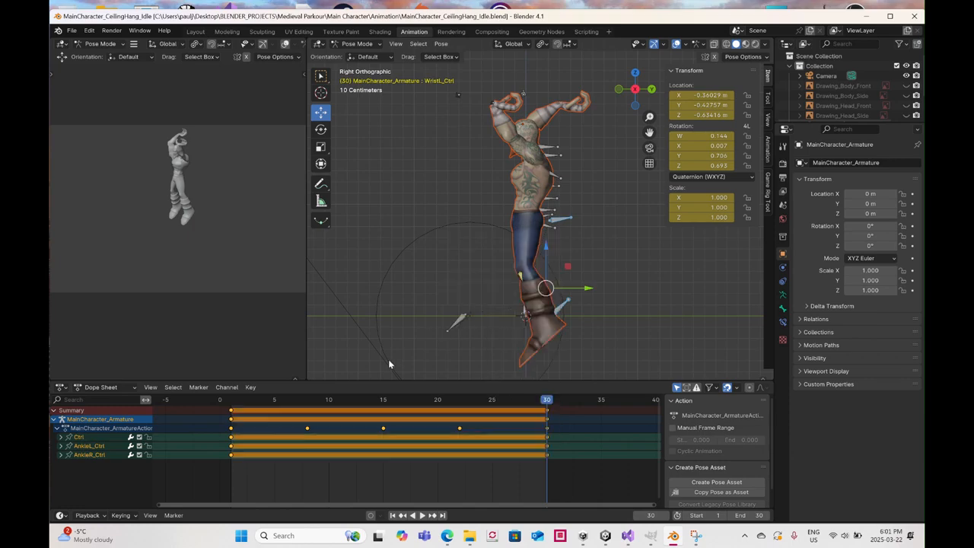
left_click(383, 399)
right_click(400, 288)
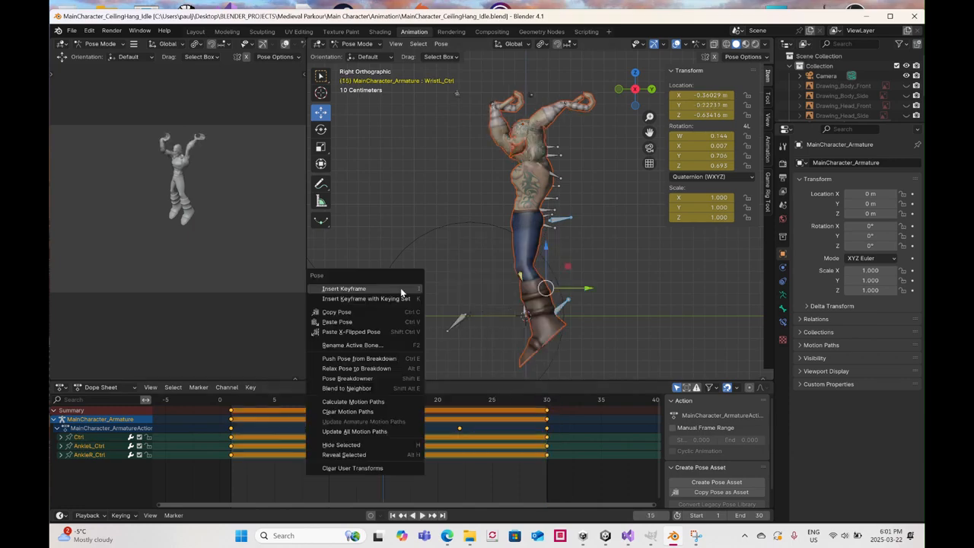
left_click(400, 289)
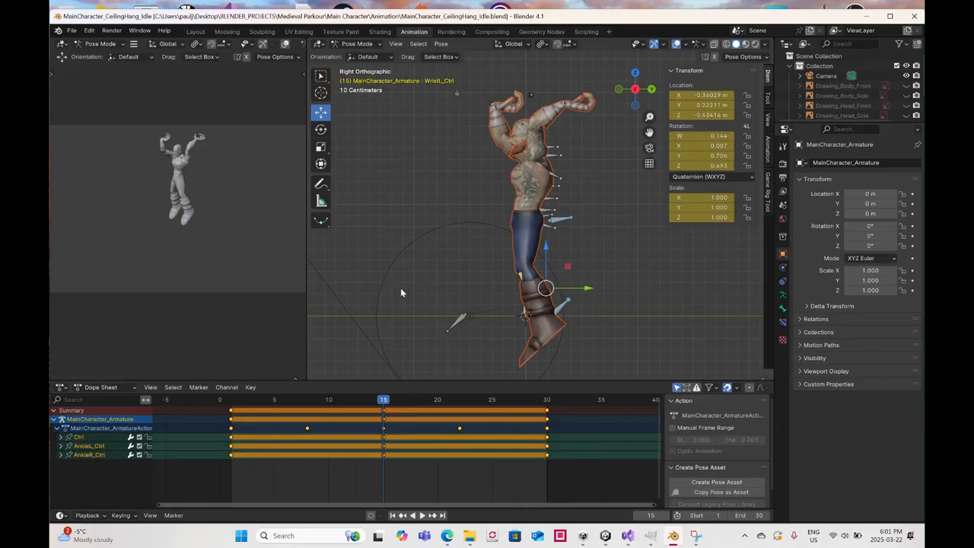
At frame 8, add WristR_Ctrl to the selected body and ankle controls, lower them and shift them about 0.17 m along positive X
left_click(233, 401)
key("space")
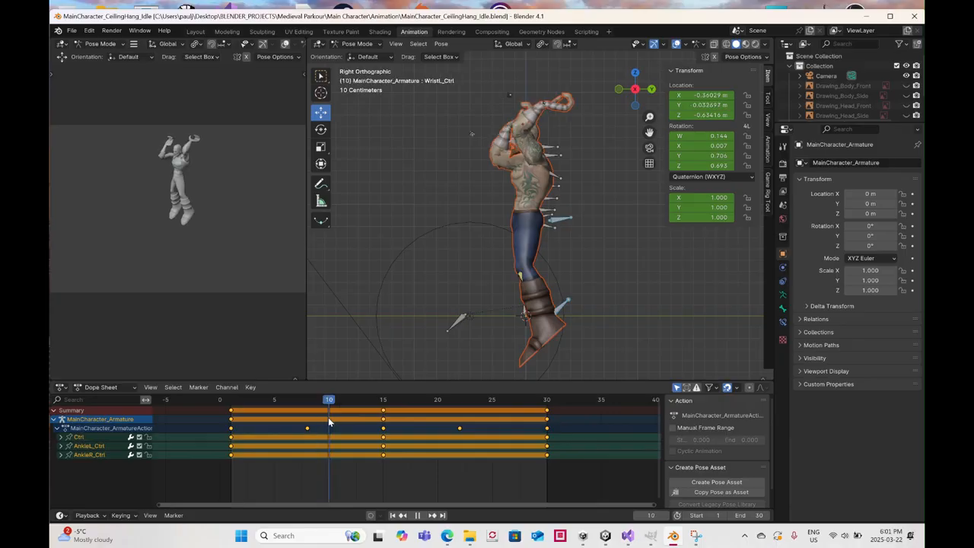
left_click_drag(328, 417, 309, 421)
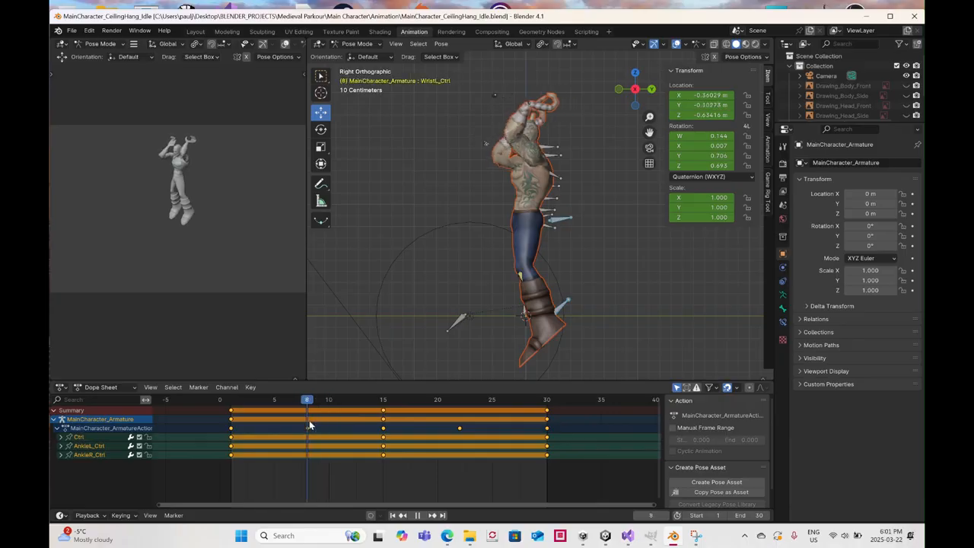
key("space")
left_click(616, 90)
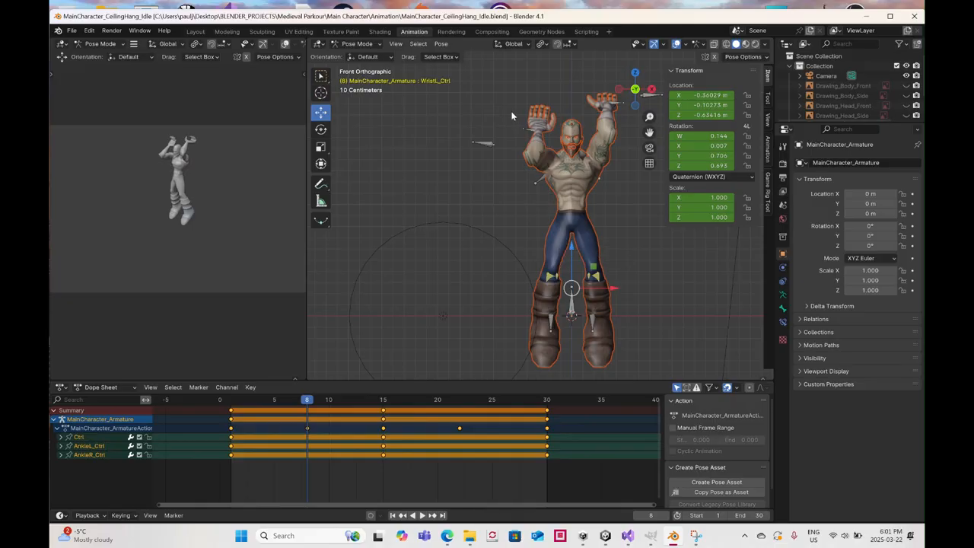
left_click_drag(520, 128, 525, 132, "shift")
left_click(652, 89)
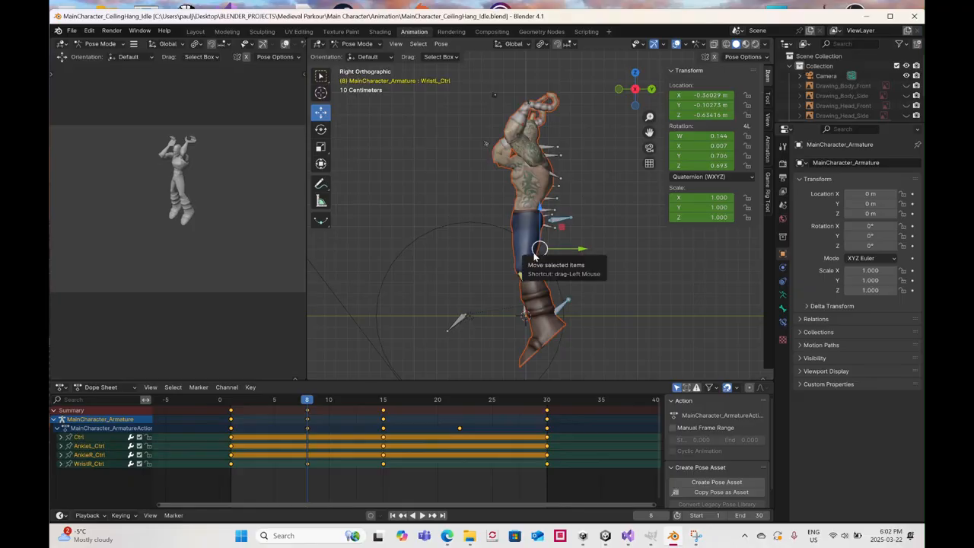
mouse_move(535, 257)
left_mouse_down()
mouse_move(538, 266)
mouse_move(536, 259)
left_mouse_up()
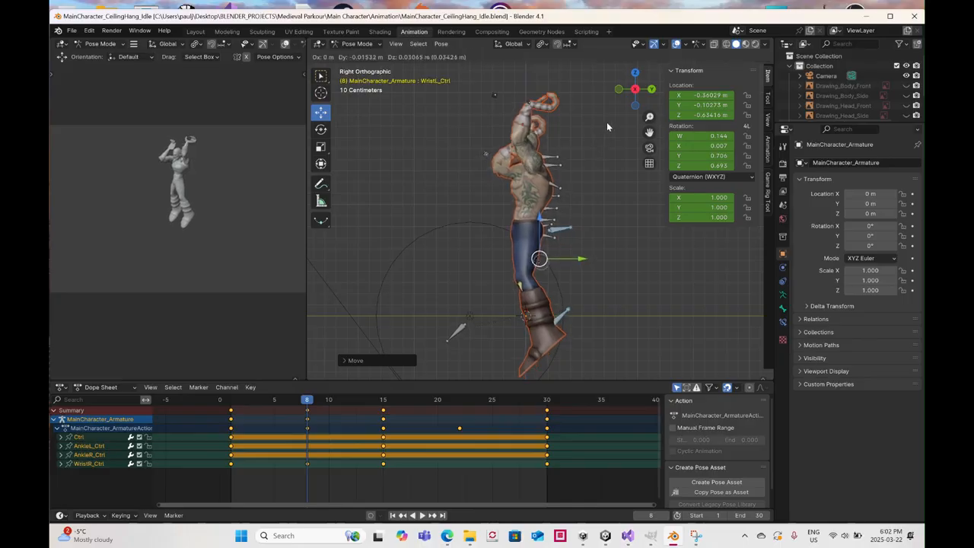
left_click(621, 91)
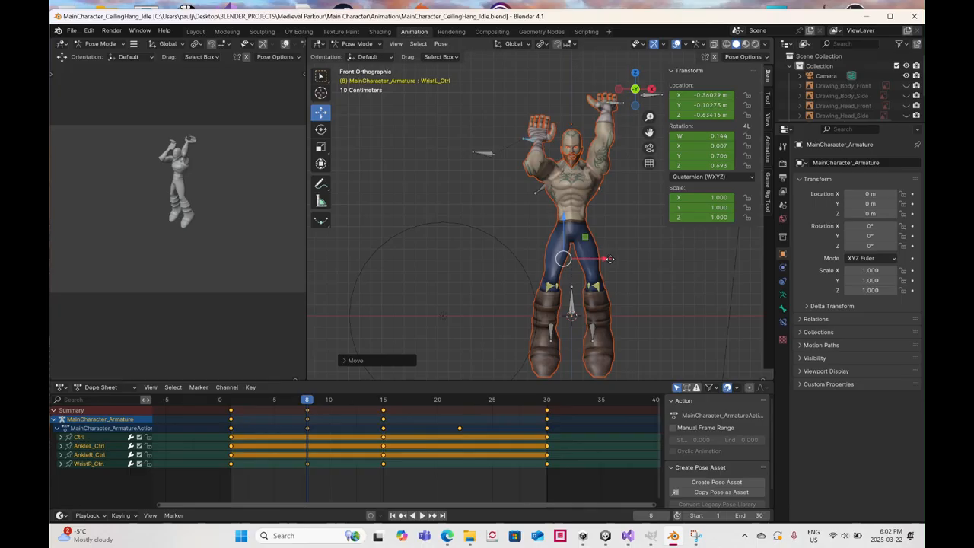
left_click_drag(608, 259, 626, 259)
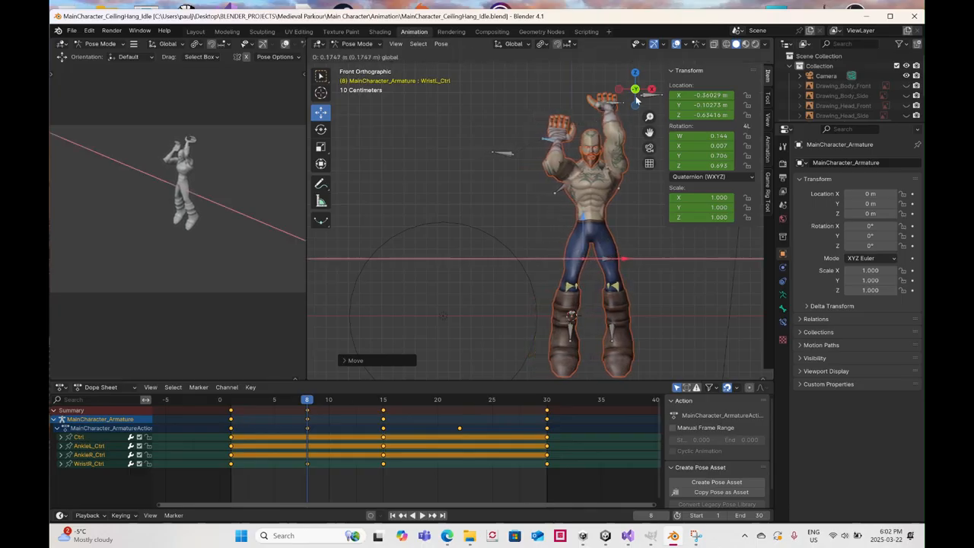
Lower the selected controls about 0.04 m more along global Z and insert a keyframe at frame 8
left_click(650, 91)
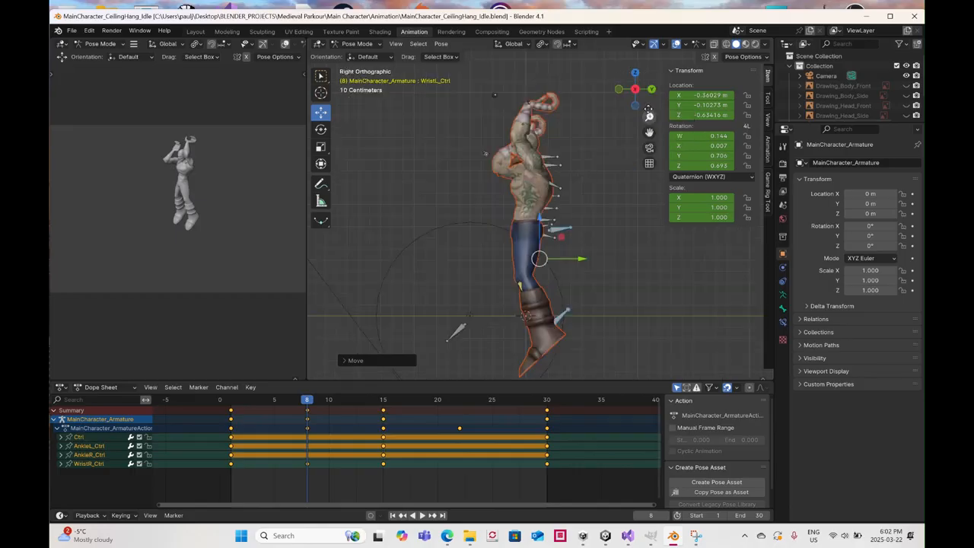
key("g")
key("z")
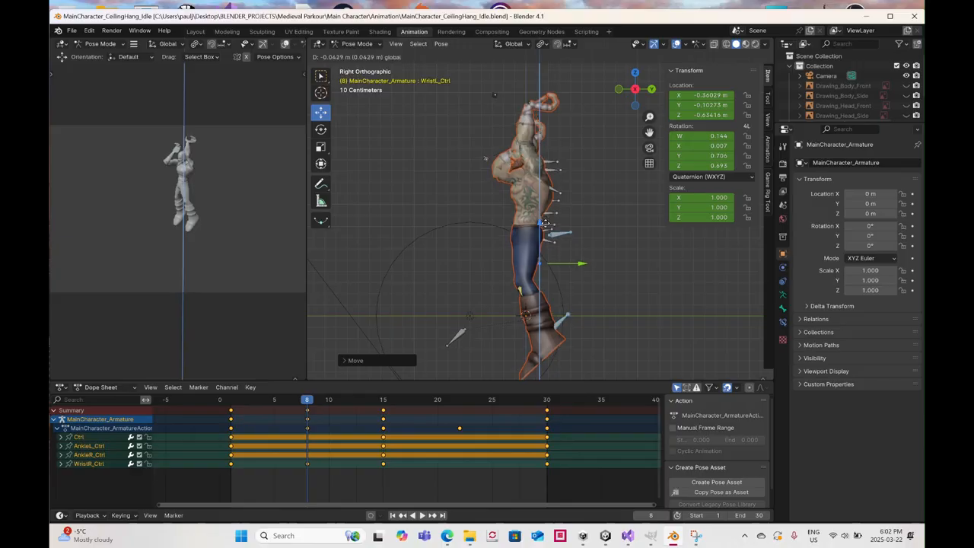
left_click(545, 221)
right_click(545, 221)
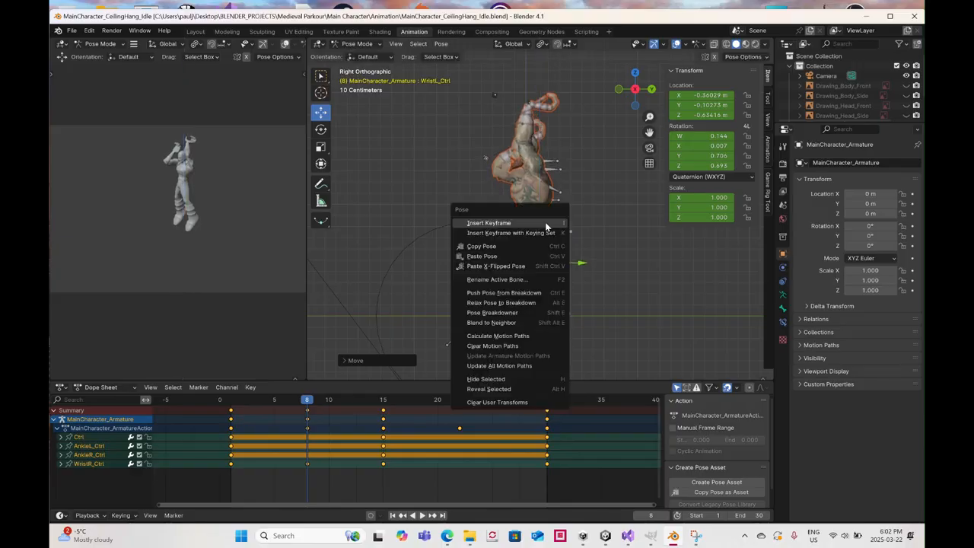
left_click(546, 223)
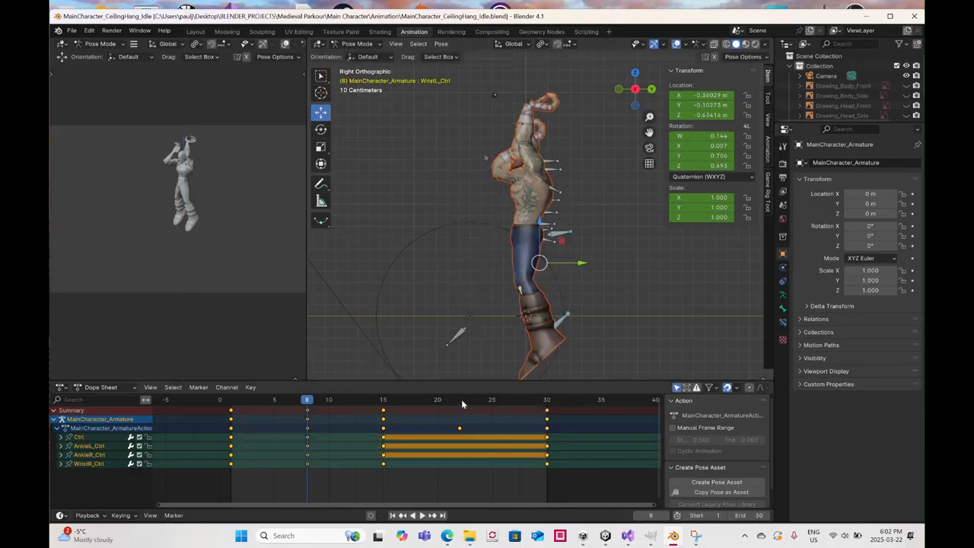
At frame 22, replace WristR_Ctrl with WristL_Ctrl in the selection alongside Ctrl and both ankle controls
left_click(462, 399)
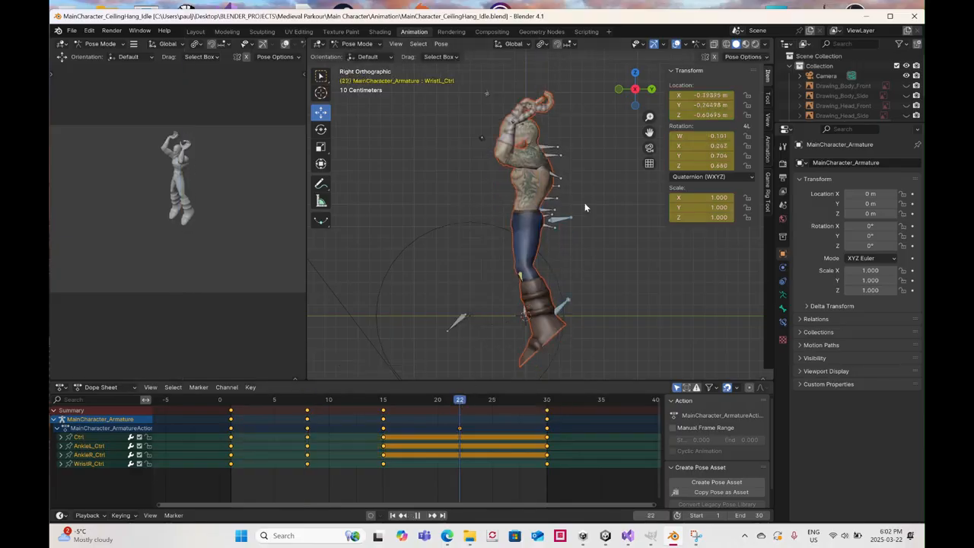
left_click(621, 90)
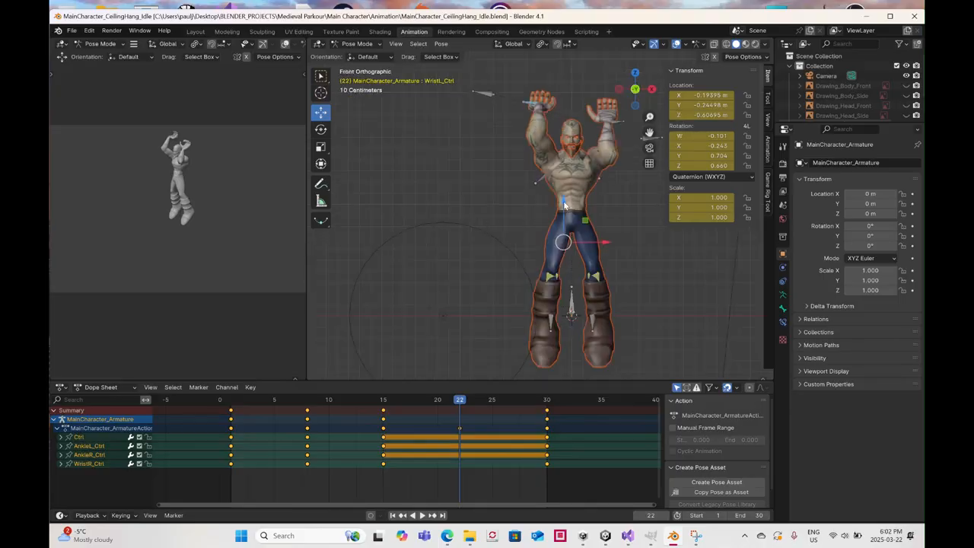
key("g")
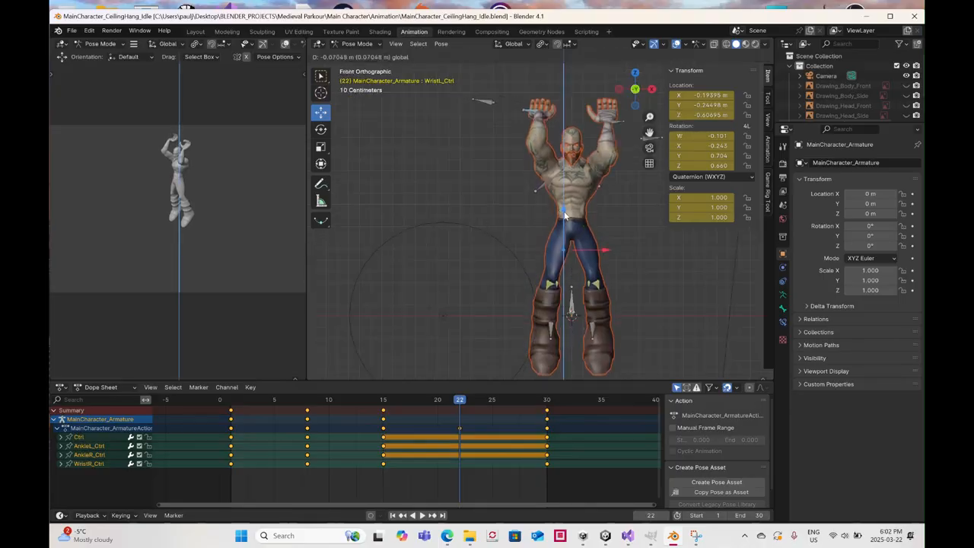
left_click(565, 216)
key("ctrl+z")
left_click_drag(506, 87, 526, 108)
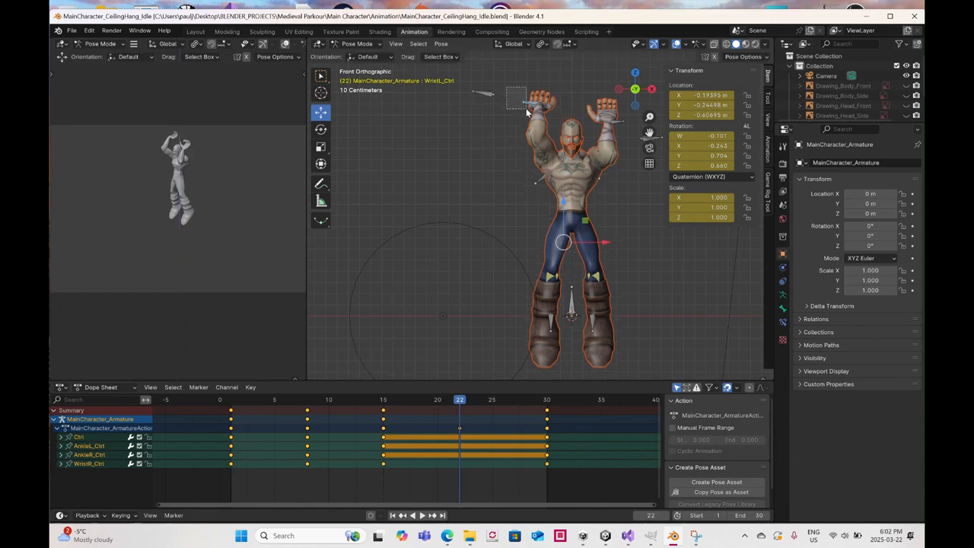
left_click(623, 126, "shift")
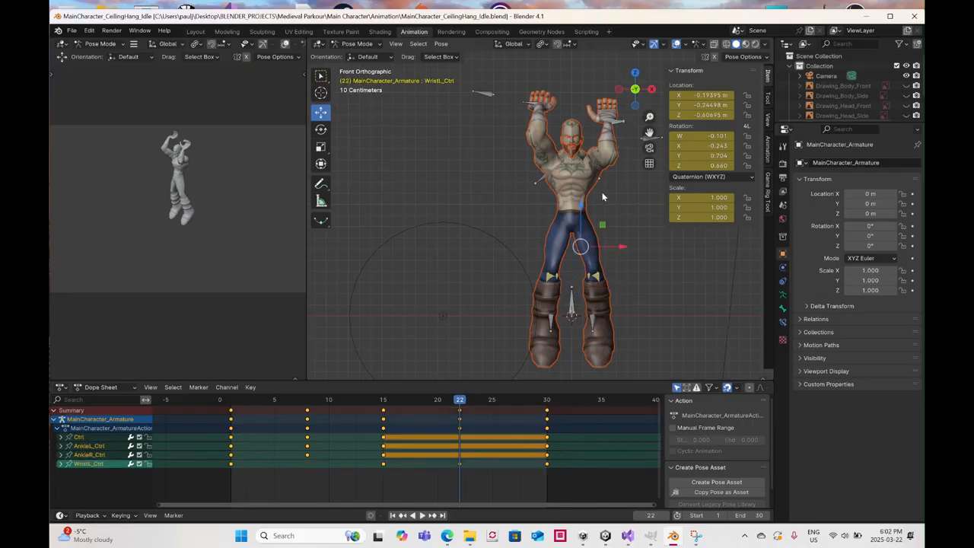
Lower the selected controls and shift them along negative X, placing WristL_Ctrl at about X -0.050, Y -0.245, Z -0.673 m, and keyframe frame 22
key("g")
key("z")
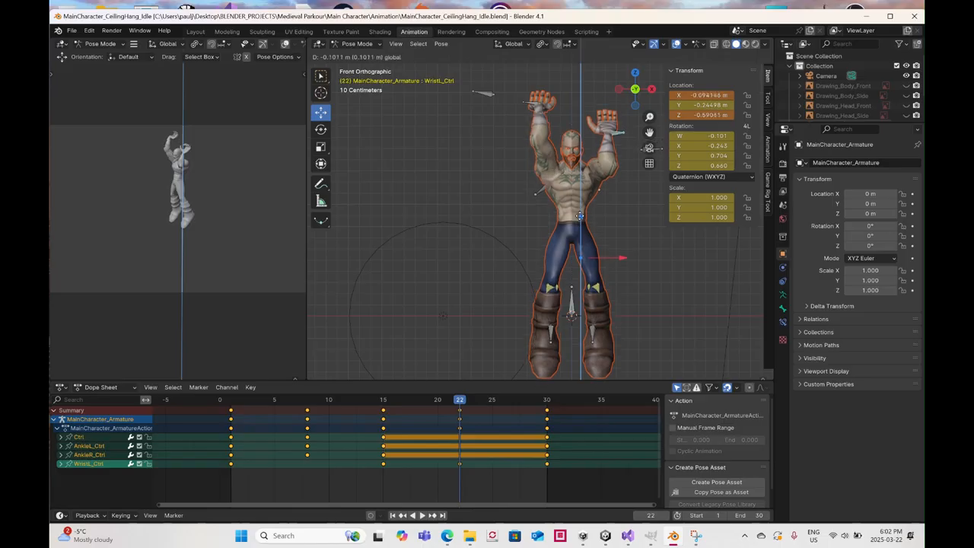
left_click_drag(580, 218, 580, 219)
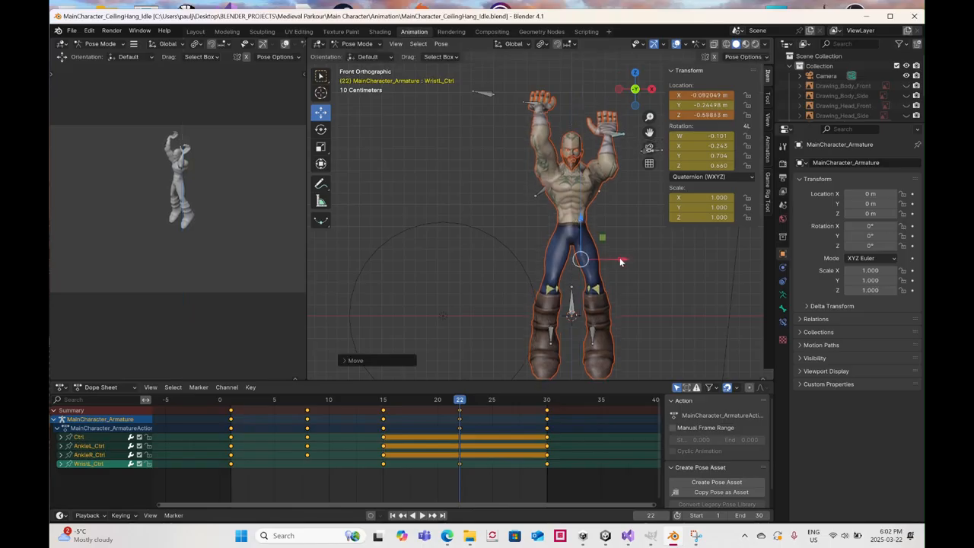
left_click_drag(614, 259, 619, 103)
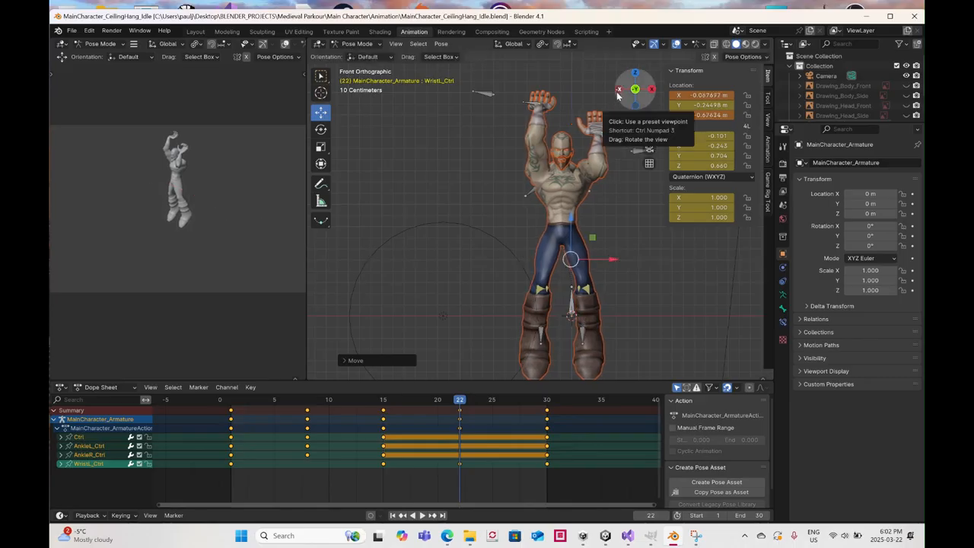
left_click(619, 90)
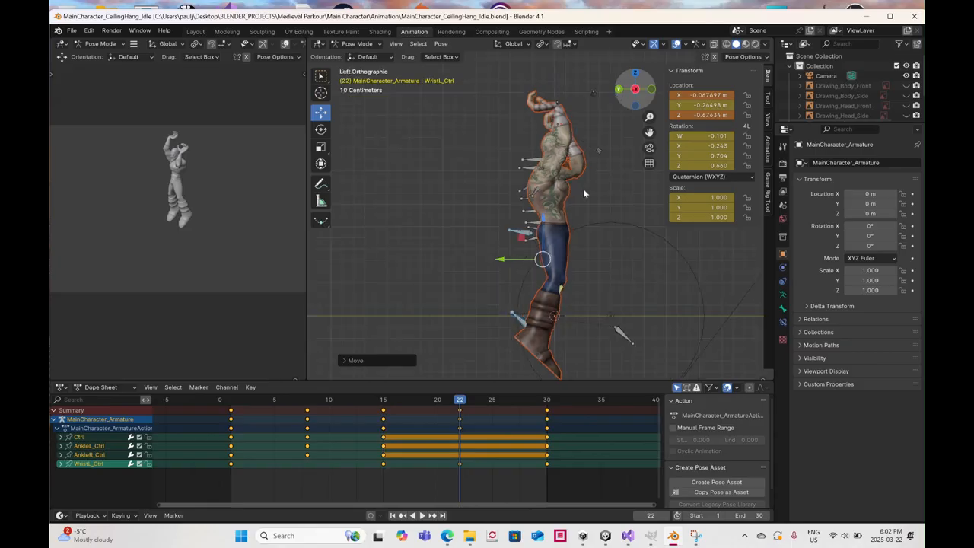
left_click_drag(543, 222, 543, 220)
right_click(543, 220)
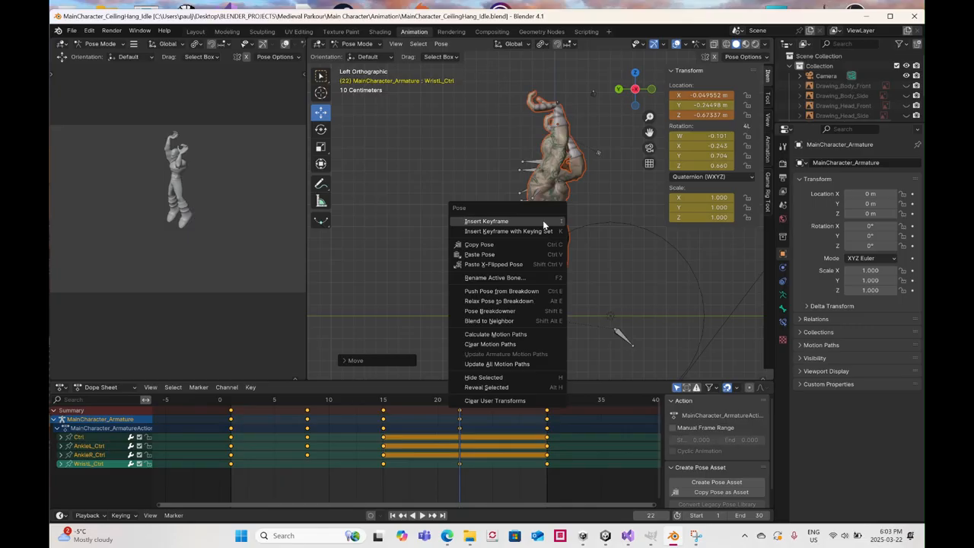
left_click(543, 220)
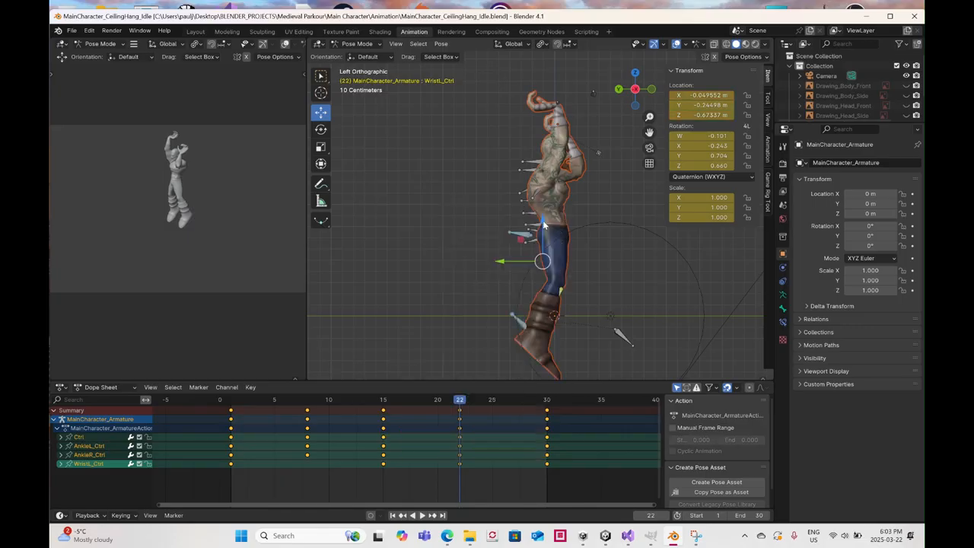
Play back and scrub the animation to check the body's motion through frame 22 to the loop's end
middle_click_drag(588, 236, 499, 230)
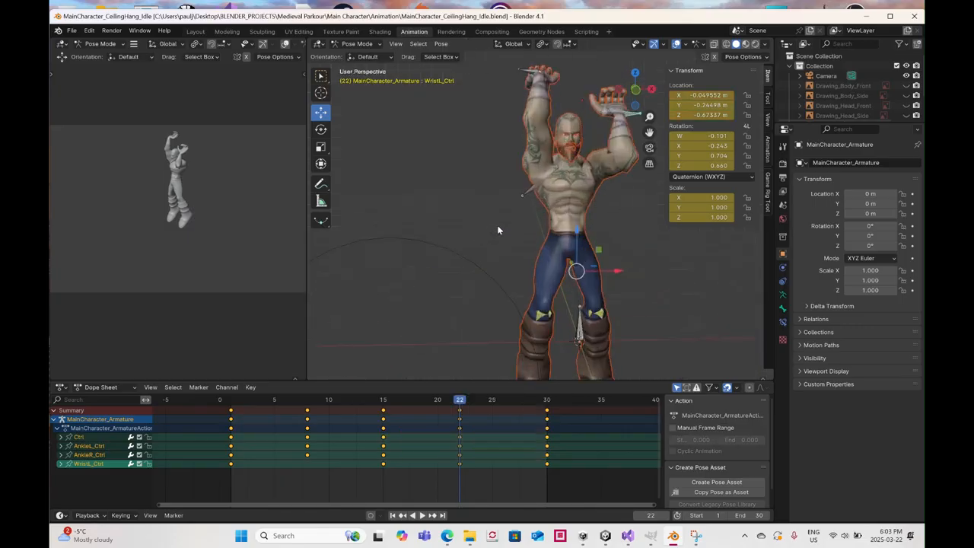
left_click(272, 400)
key("space")
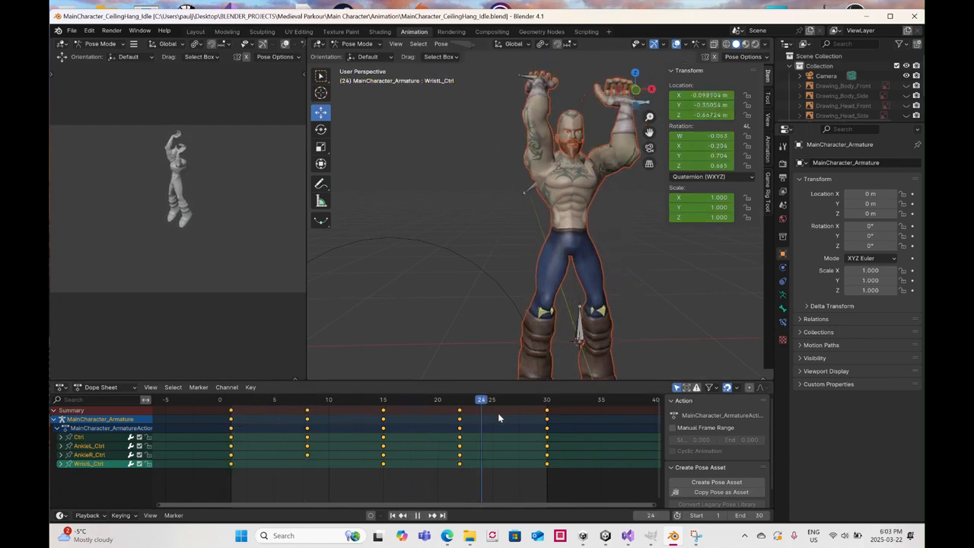
left_click_drag(532, 412, 568, 400)
scroll(543, 230, "down", 2)
middle_click_drag(541, 237, 434, 241)
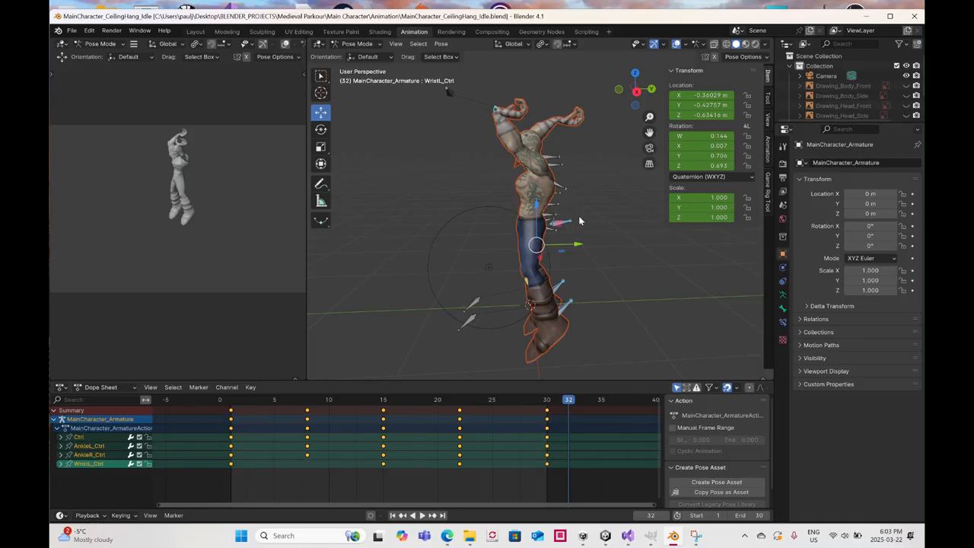
At frame 8, rotate the Ctrl body control about the Y axis so the torso leans toward negative X
left_click_drag(580, 212, 591, 192)
middle_click_drag(572, 241, 658, 243)
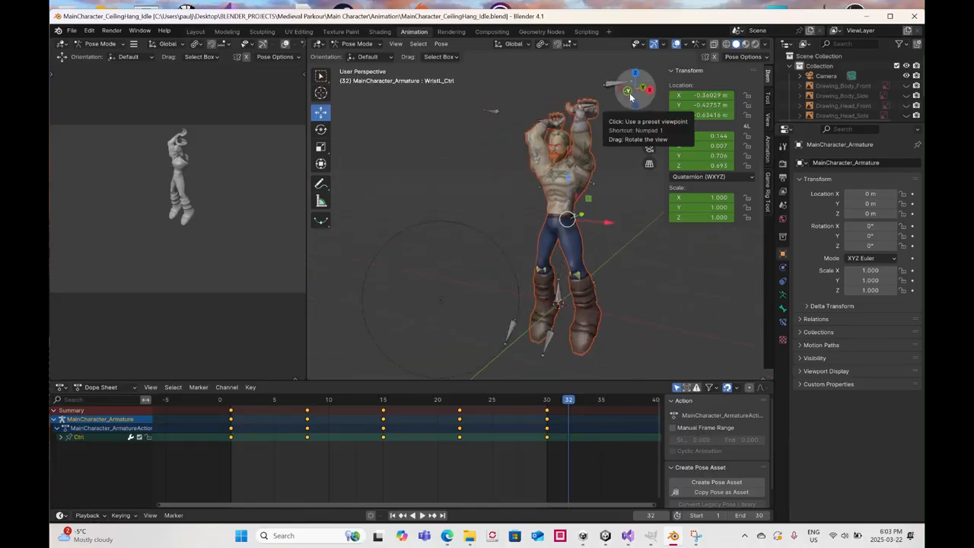
left_click(628, 93)
left_click(231, 401)
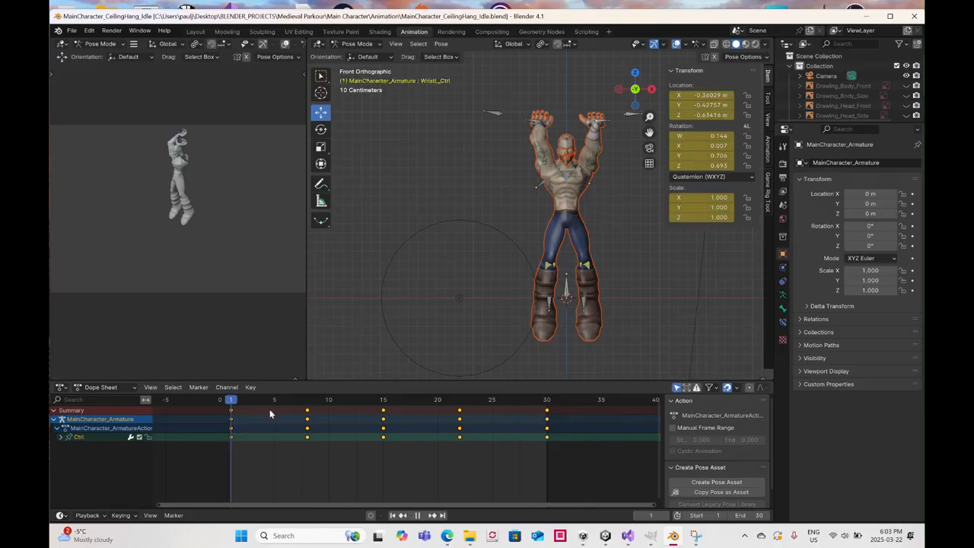
key("space")
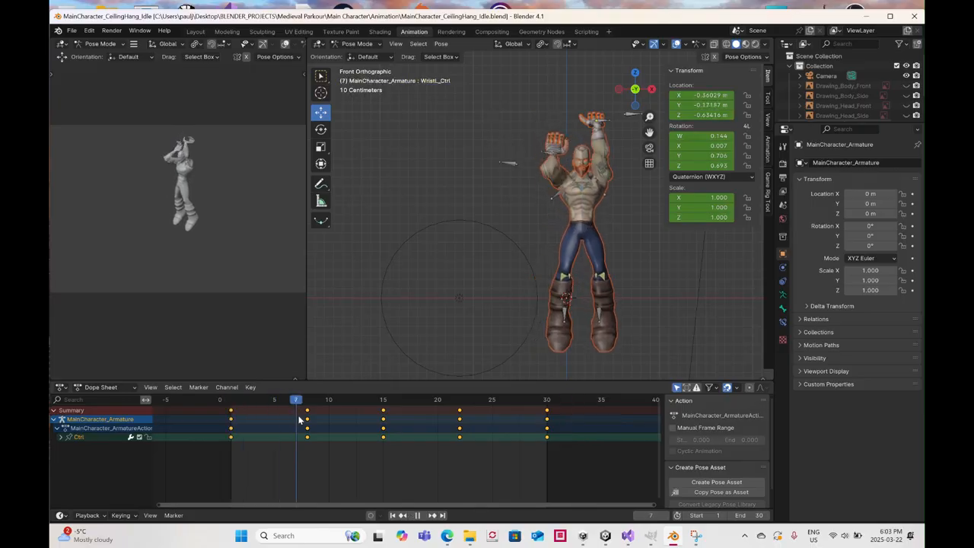
key("space")
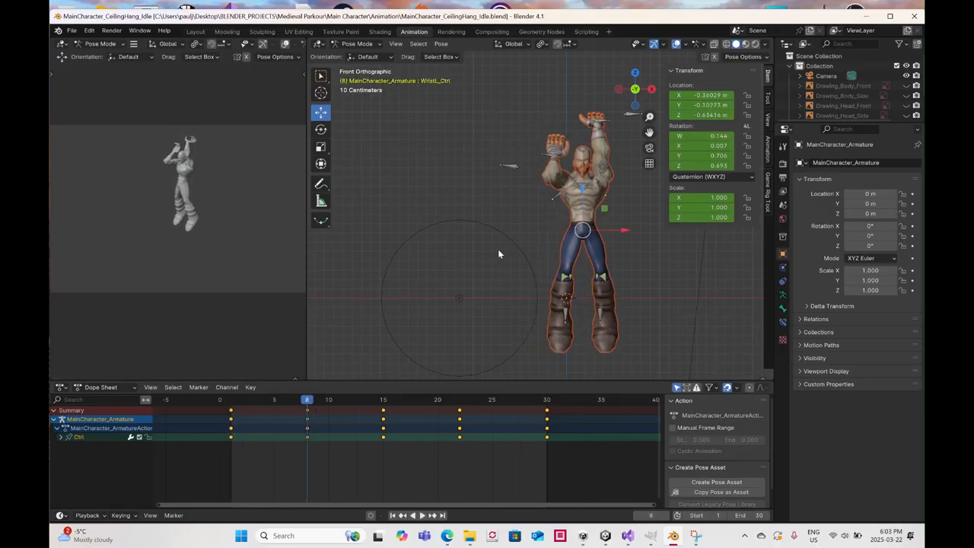
left_click(322, 130)
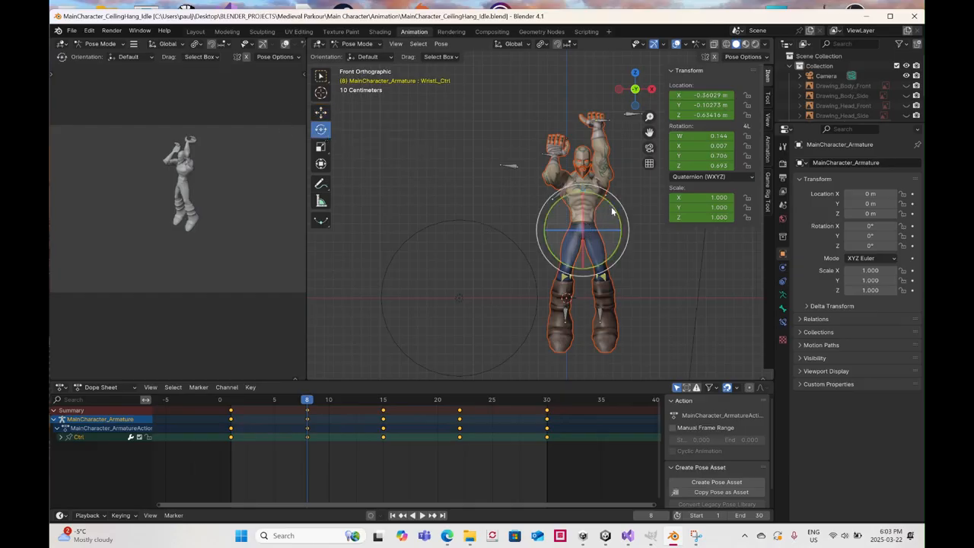
left_click_drag(614, 211, 455, 28)
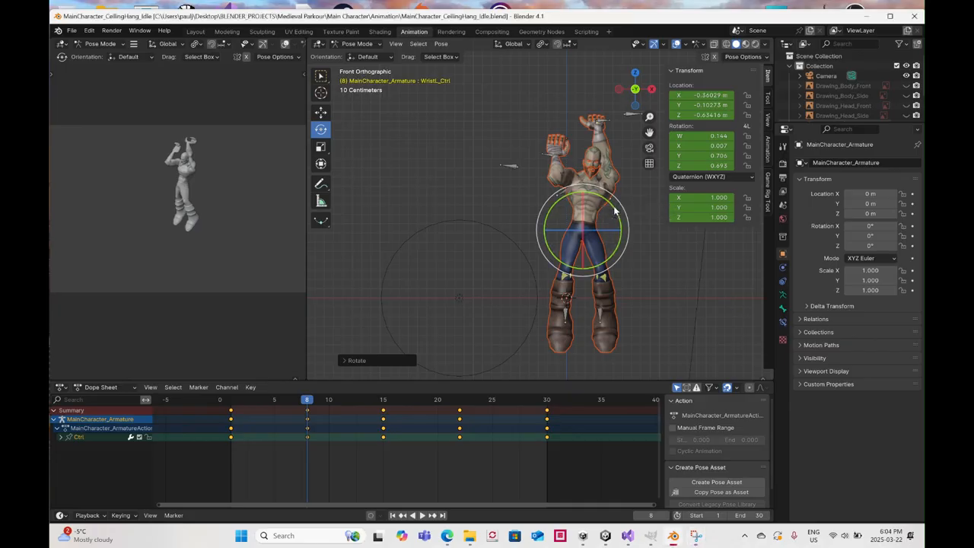
left_click_drag(609, 199, 601, 204)
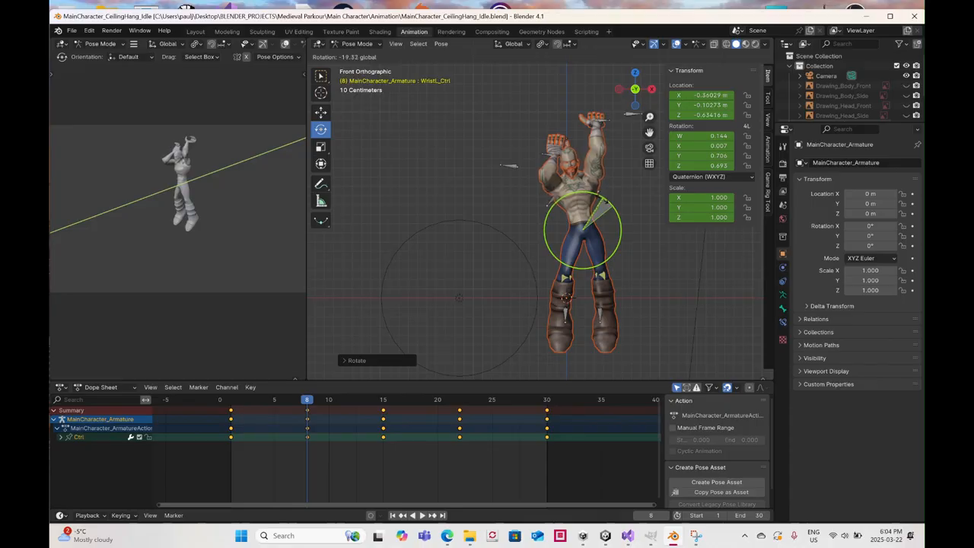
Move Ctrl about 0.011 m along X and -0.048 m along Z, and keyframe its leaning pose at frame 8
left_click(321, 112)
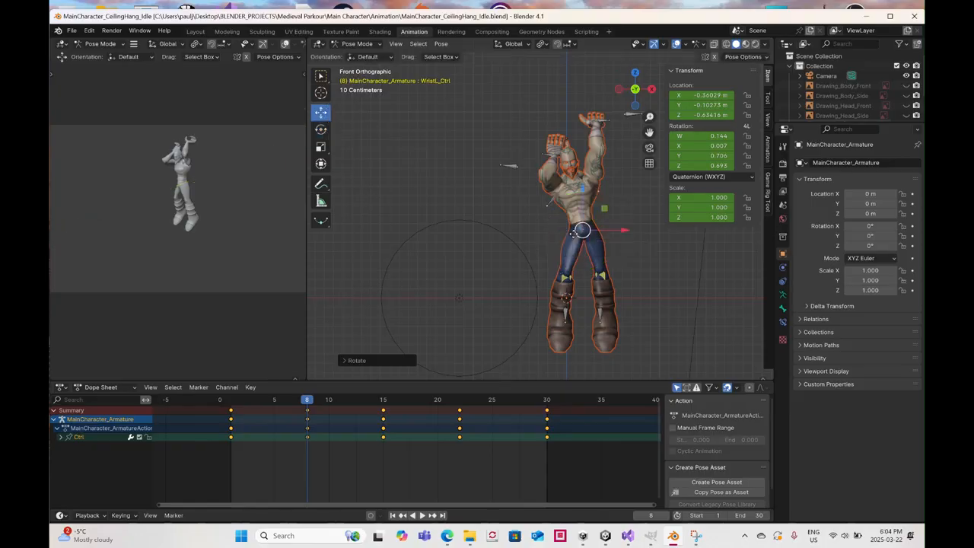
left_click_drag(576, 233, 581, 236)
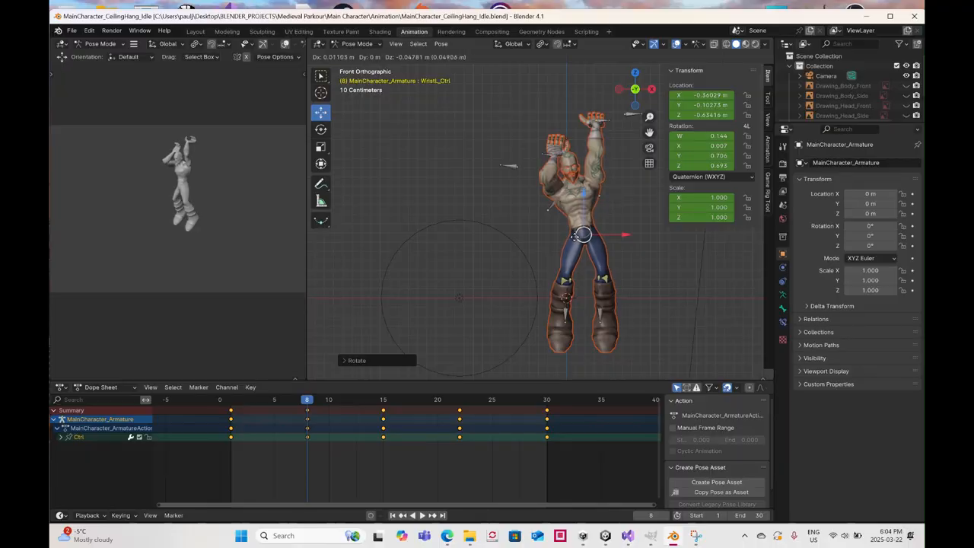
right_click(540, 169)
left_click(538, 170)
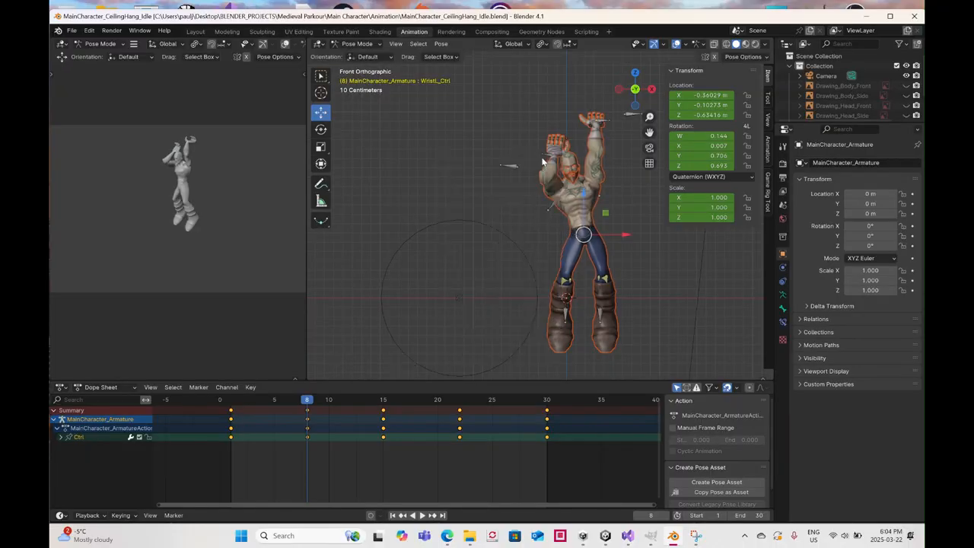
Move WristR_Ctrl outward and down to about X 0.078, Y -0.173, Z -0.659 m and keyframe it at frame 8
left_click(544, 163)
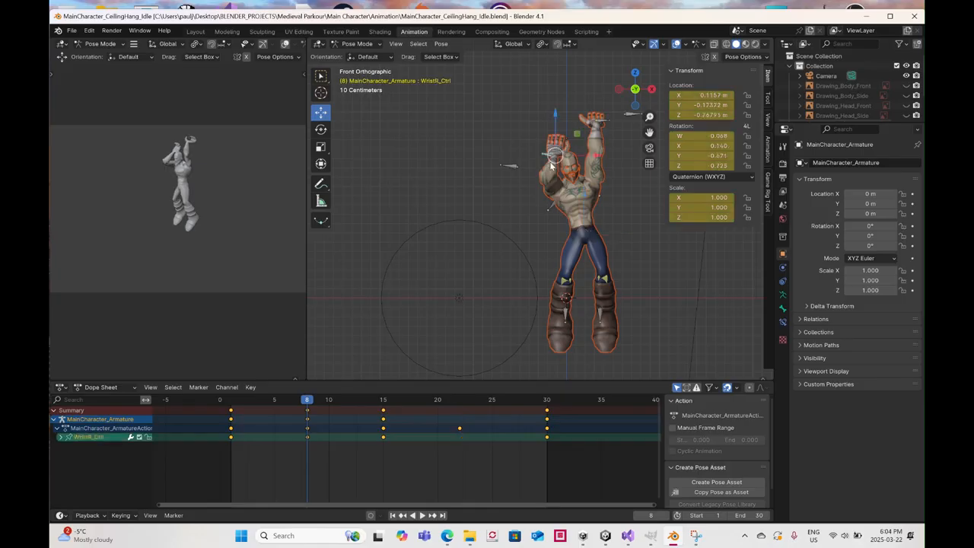
left_click_drag(545, 160, 537, 164)
right_click(537, 165)
left_click(537, 162)
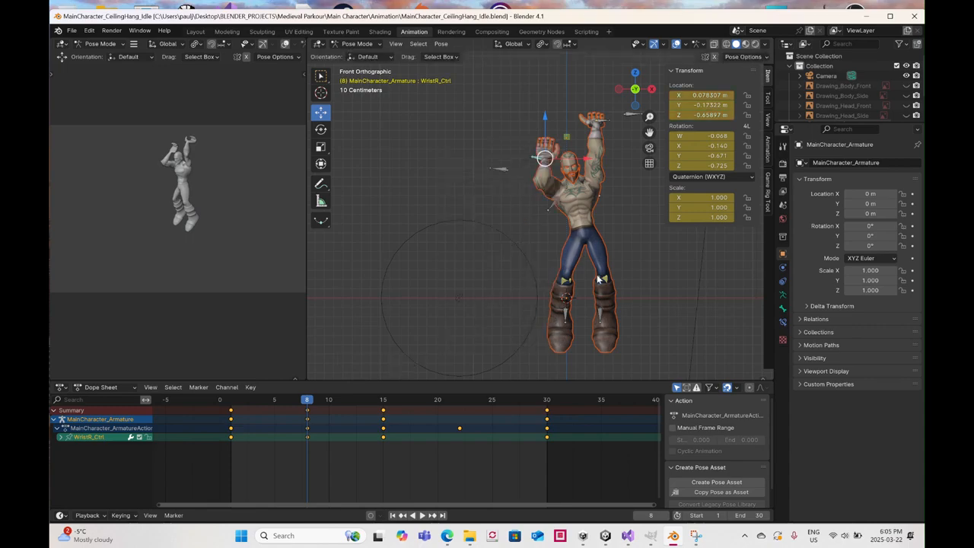
Select both ankle controls, shift them slightly toward negative X from their keyed position, and insert a keyframe at frame 8
middle_click_drag(615, 291, 518, 285)
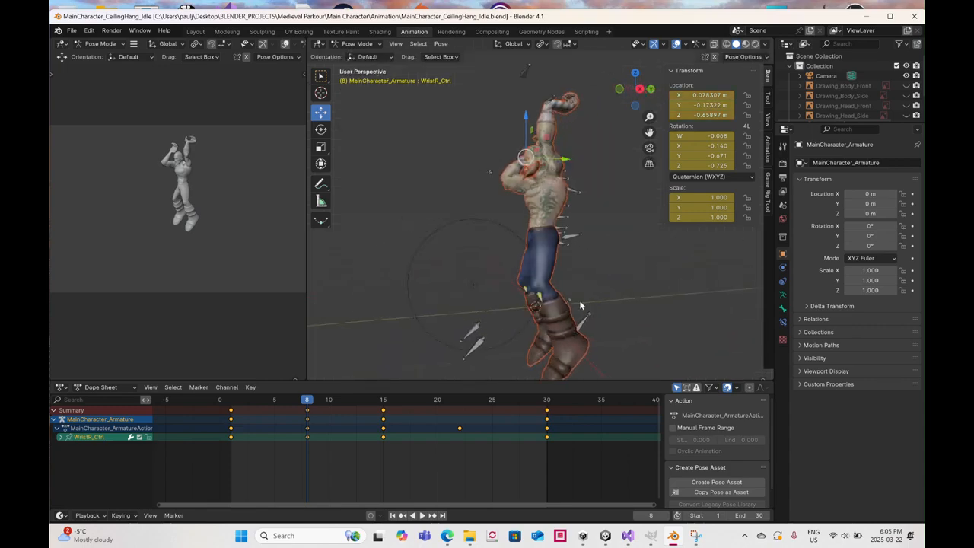
left_click(591, 319)
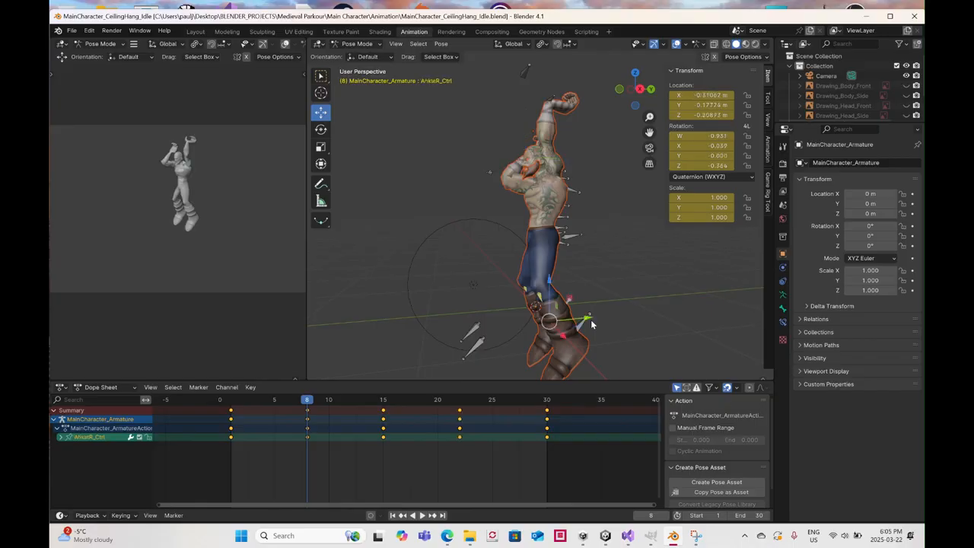
left_click(619, 91)
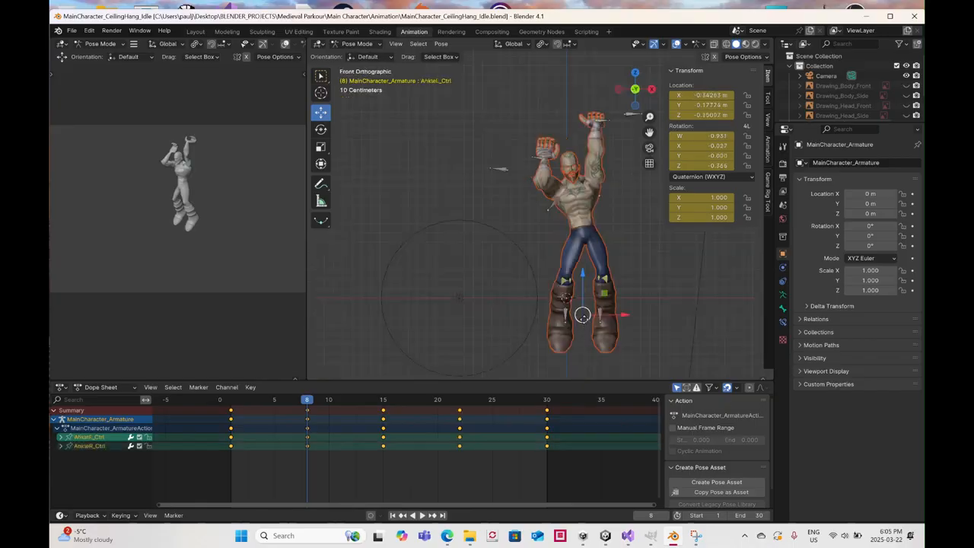
left_click_drag(583, 318, 596, 324)
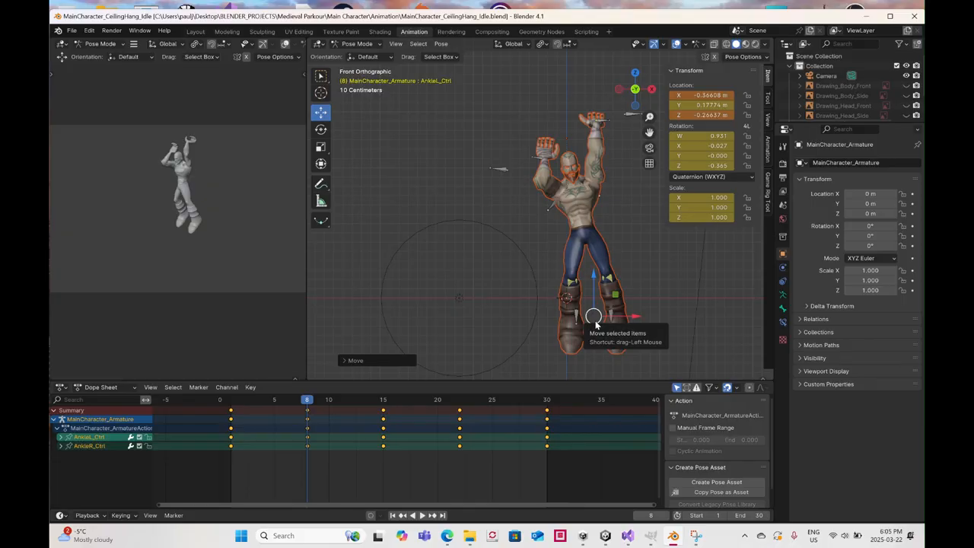
right_click(596, 324)
left_click(596, 323)
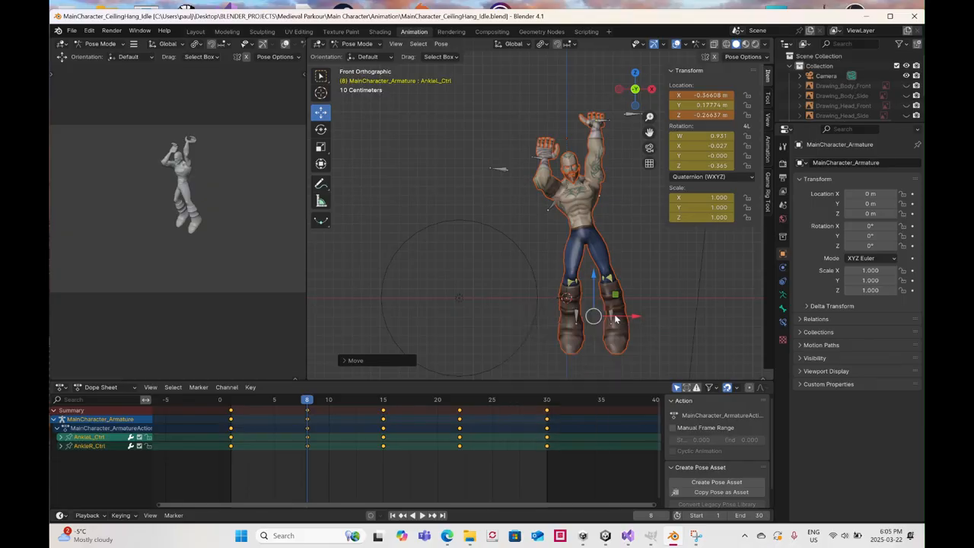
left_click_drag(634, 317, 617, 321)
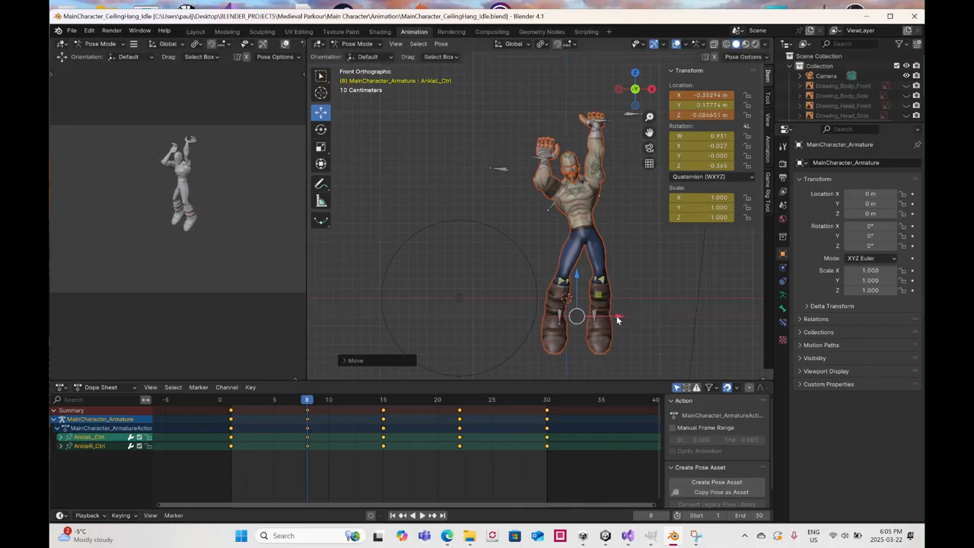
right_click(618, 321)
left_click(617, 317)
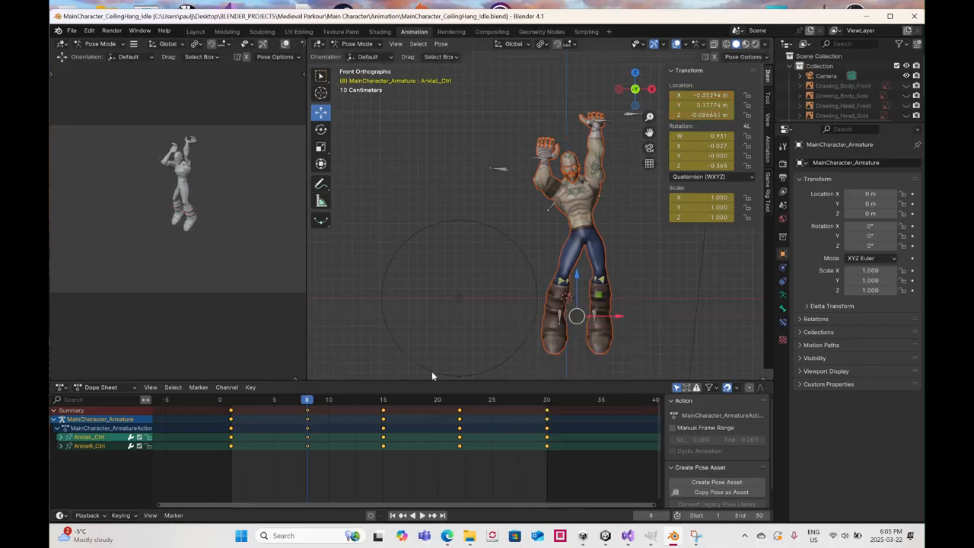
At frame 22, rotate Ctrl about the Y axis toward positive X, to a quaternion of about W 0.993, Y 0.118, Z -0.016
left_click(461, 399)
scroll(144, 237, "down", 3)
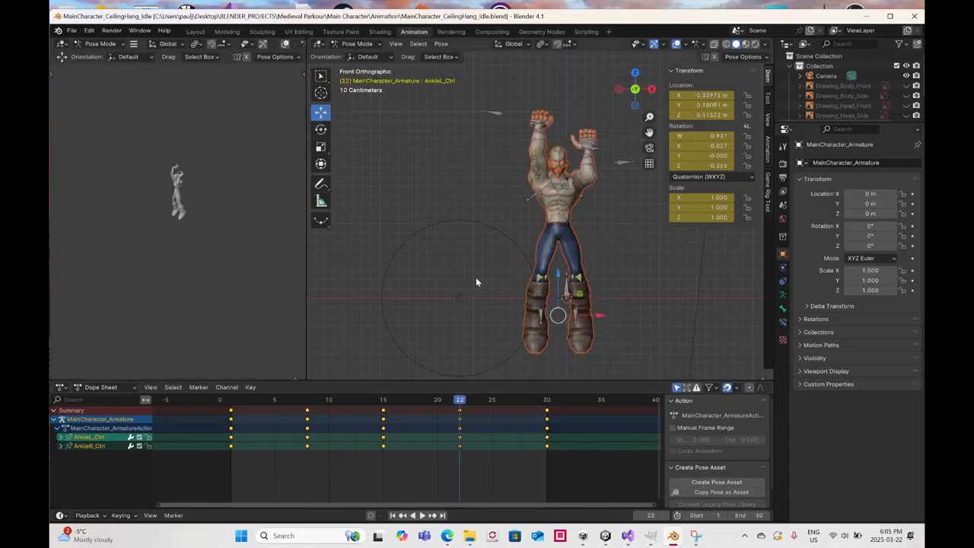
middle_click_drag(476, 283, 398, 283)
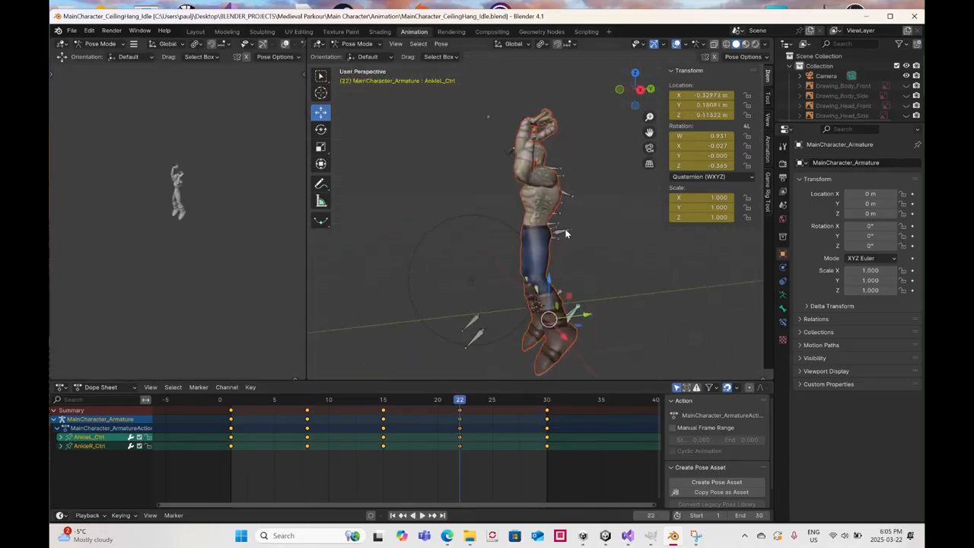
left_click(620, 90)
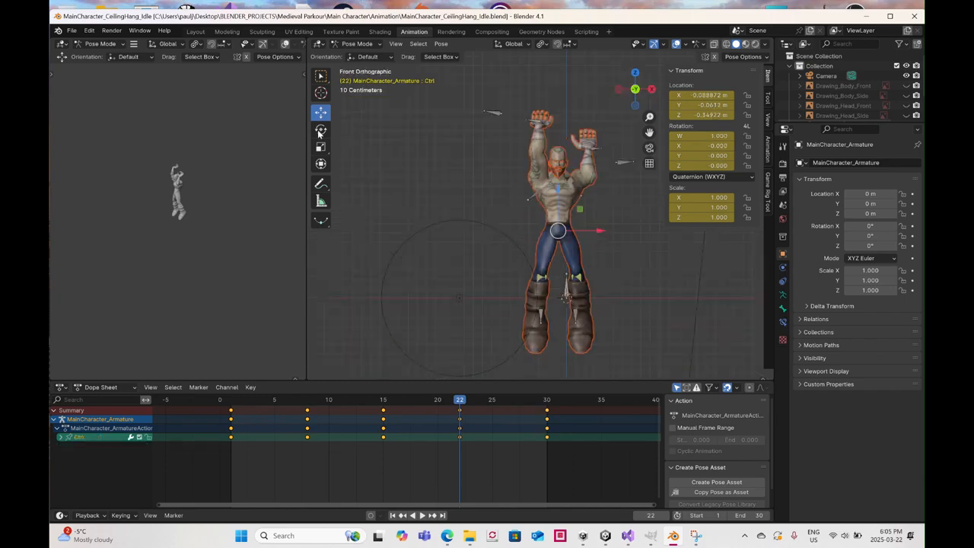
left_click(321, 129)
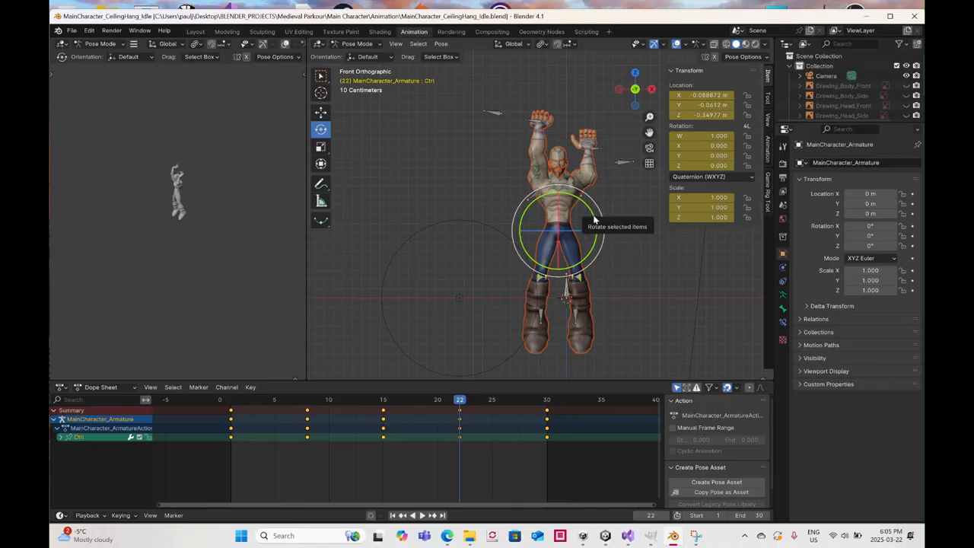
left_click_drag(594, 216, 597, 220)
Move Ctrl toward negative X to about X -0.221, Y -0.063, Z -0.364 m and keyframe it at frame 22
left_click(320, 112)
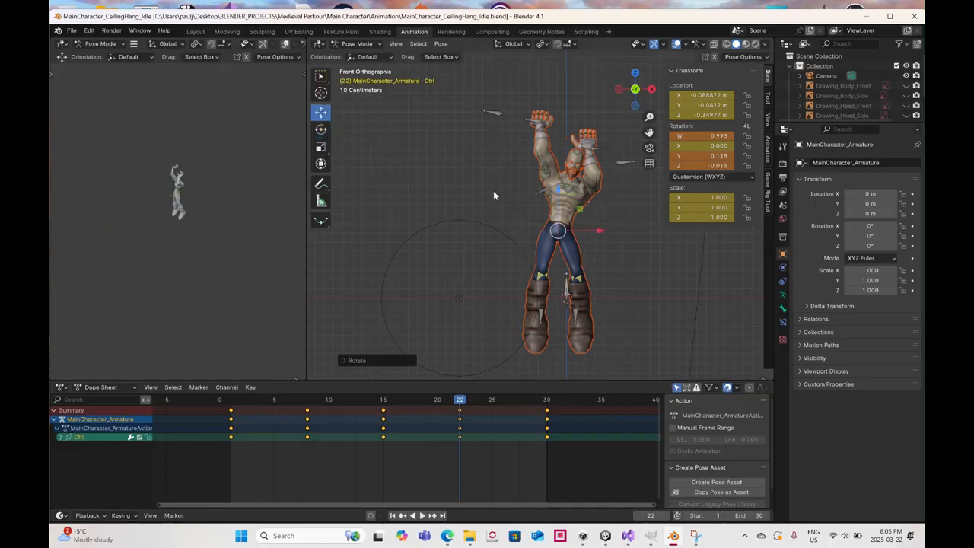
left_click_drag(553, 236, 542, 235)
right_click(542, 234)
left_click(546, 226)
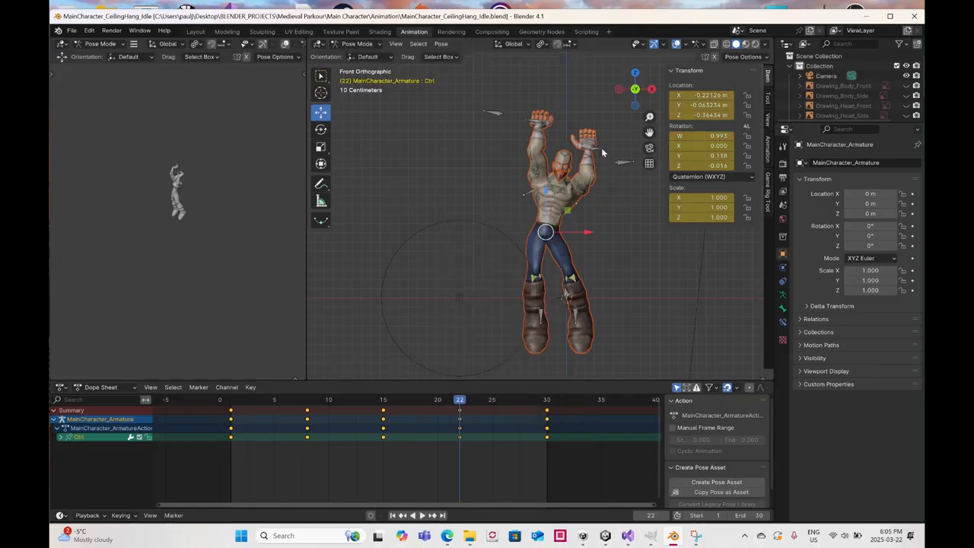
Move WristL_Ctrl outward and down to about X 0.104, Y -0.245, Z -0.589 m and keyframe it at frame 22
left_click(592, 160)
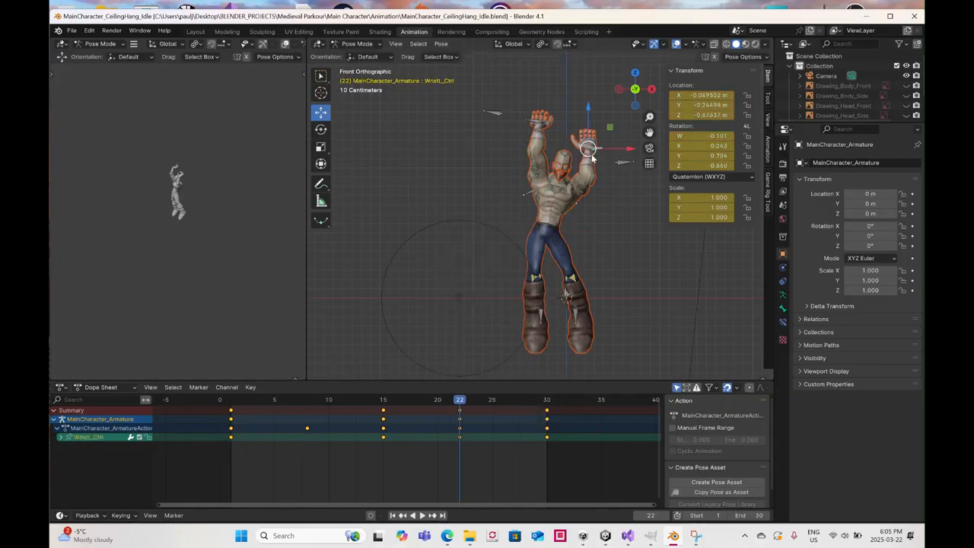
left_click_drag(592, 157, 597, 175)
right_click(598, 175)
left_click(597, 173)
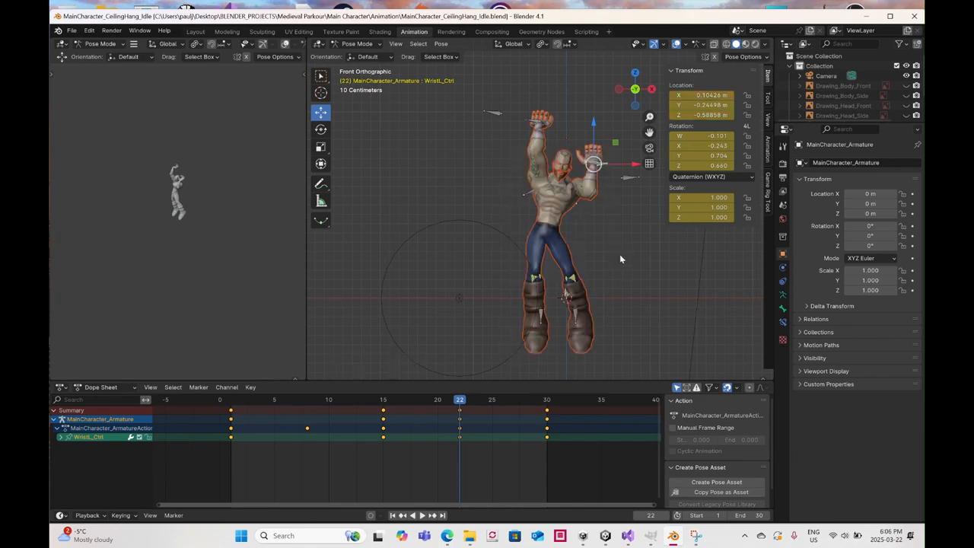
Select both ankle controls, shift them slightly toward positive X and up, and insert a keyframe at frame 22
middle_click_drag(602, 264, 548, 287)
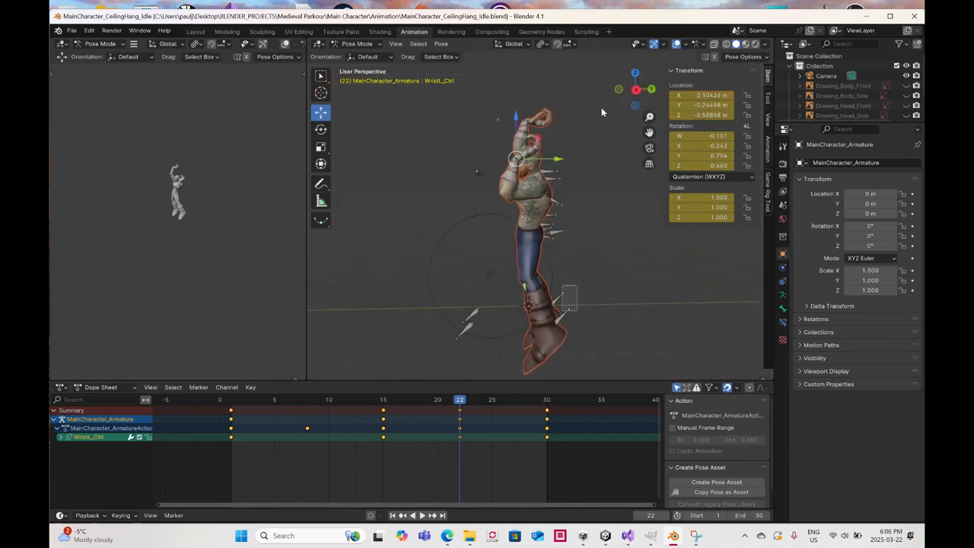
left_click(619, 92)
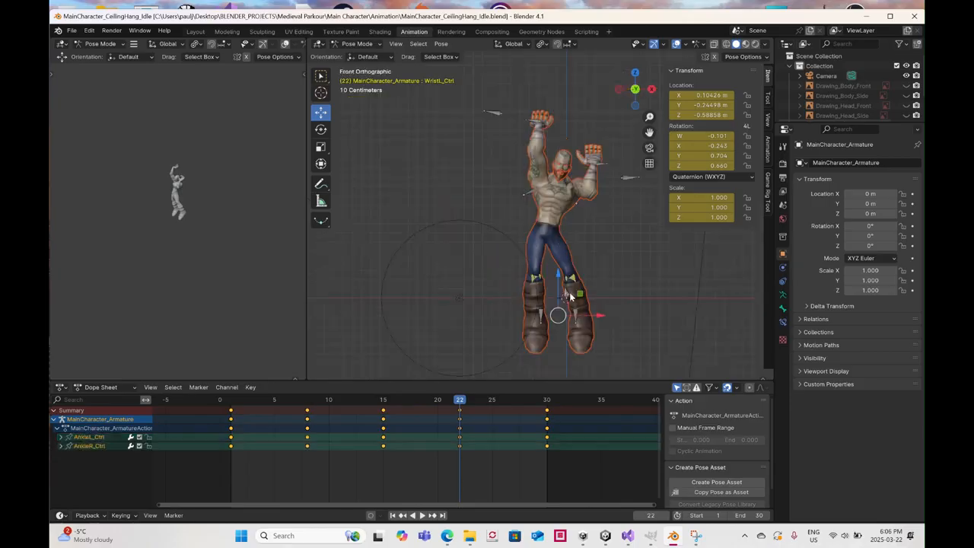
left_click_drag(600, 316, 564, 272)
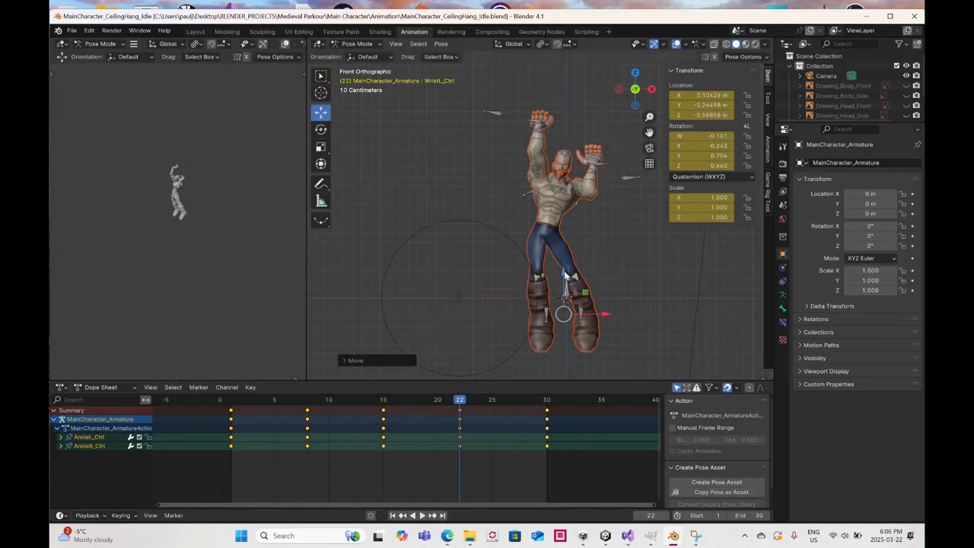
right_click(564, 272)
left_click(566, 269)
Play back the loop from the side and the front to check the new torso lean and leg sway
middle_click_drag(542, 229, 463, 263)
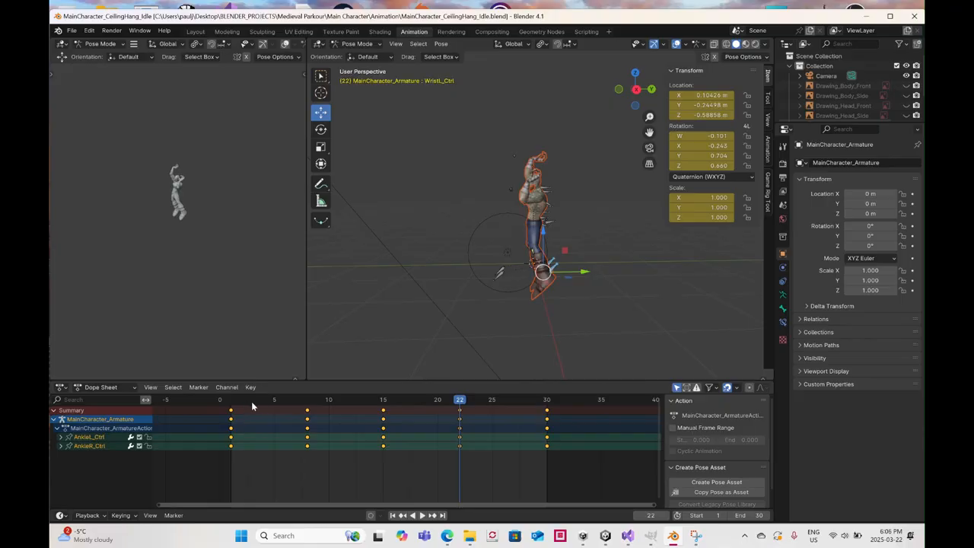
key("space")
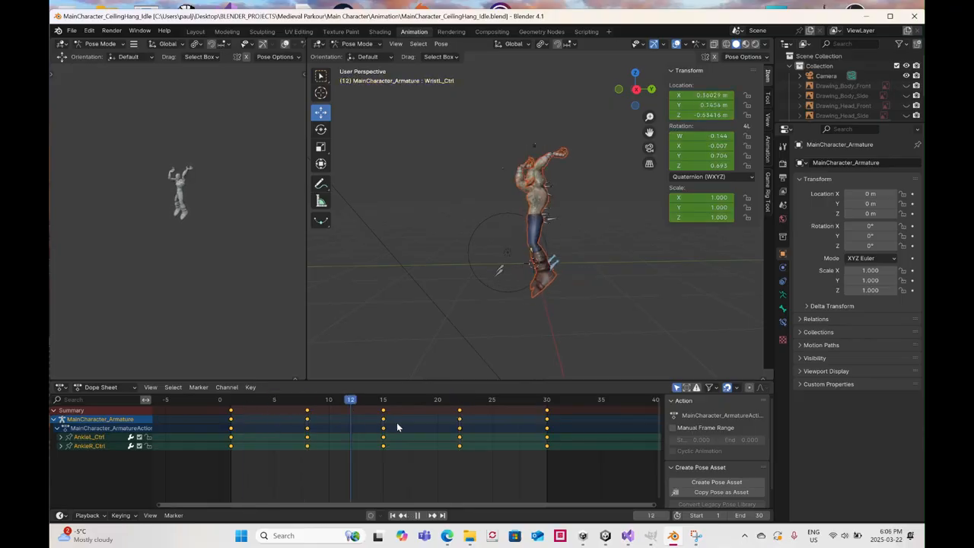
key("space")
middle_click_drag(530, 282, 565, 273)
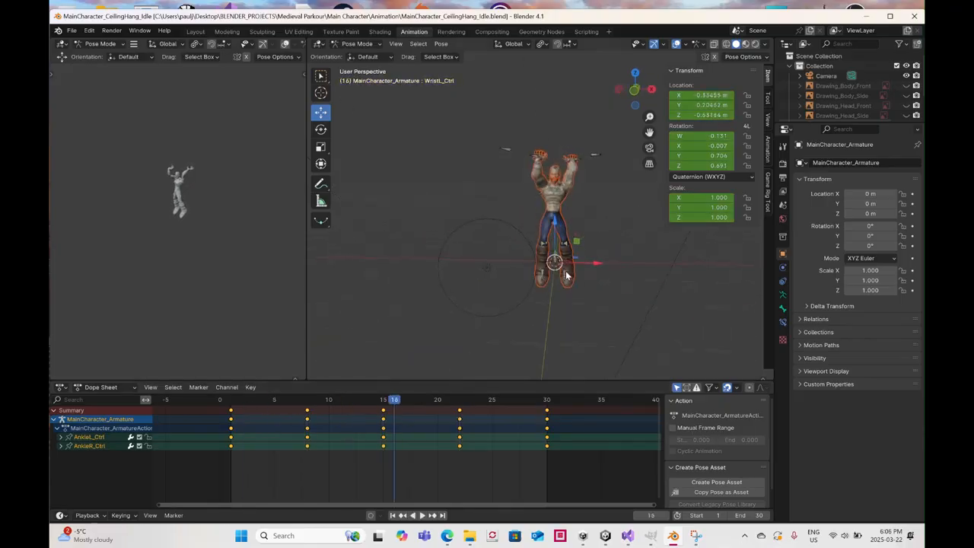
left_click(236, 402)
key("space")
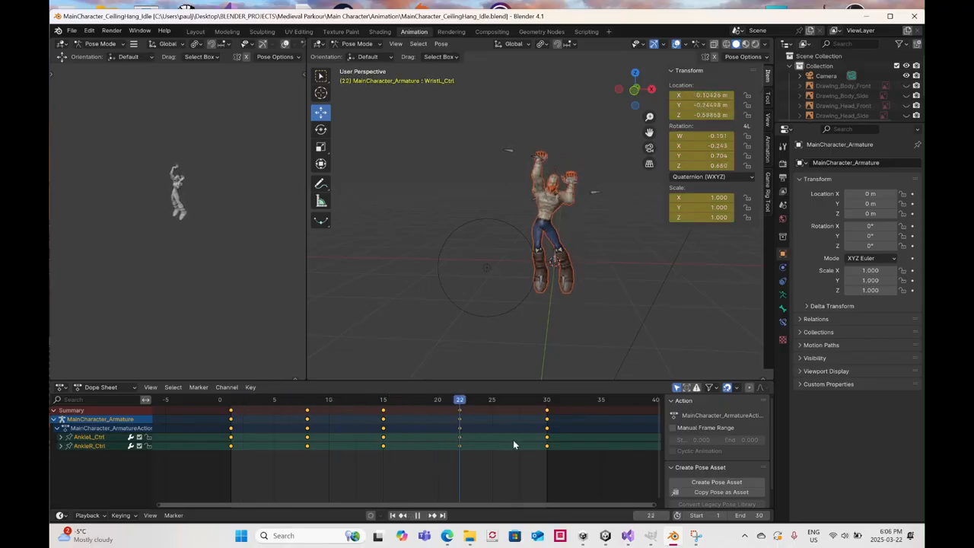
key("space")
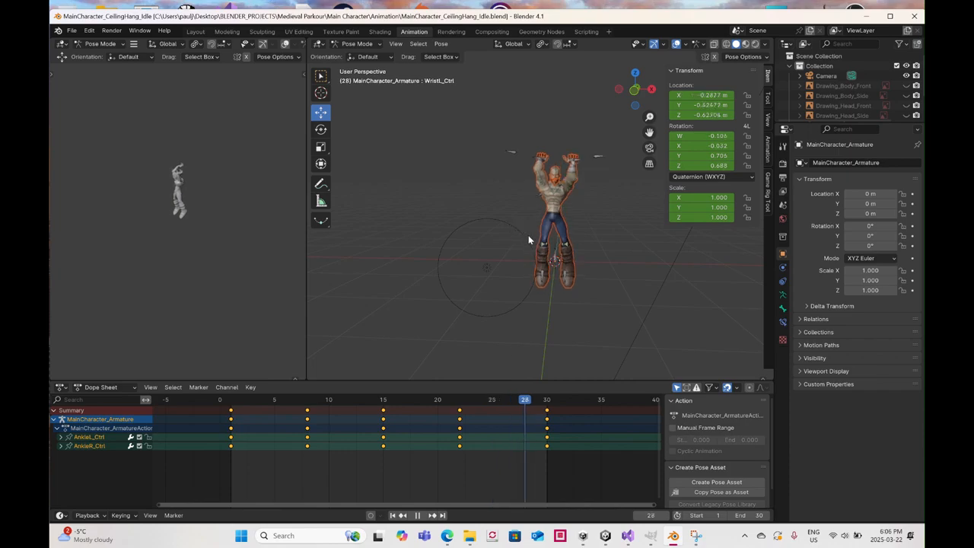
View the character from the side and play back the loop from frame 1 to check the torso's motion
scroll(628, 273, "up", 2)
middle_click_drag(628, 278, 531, 265)
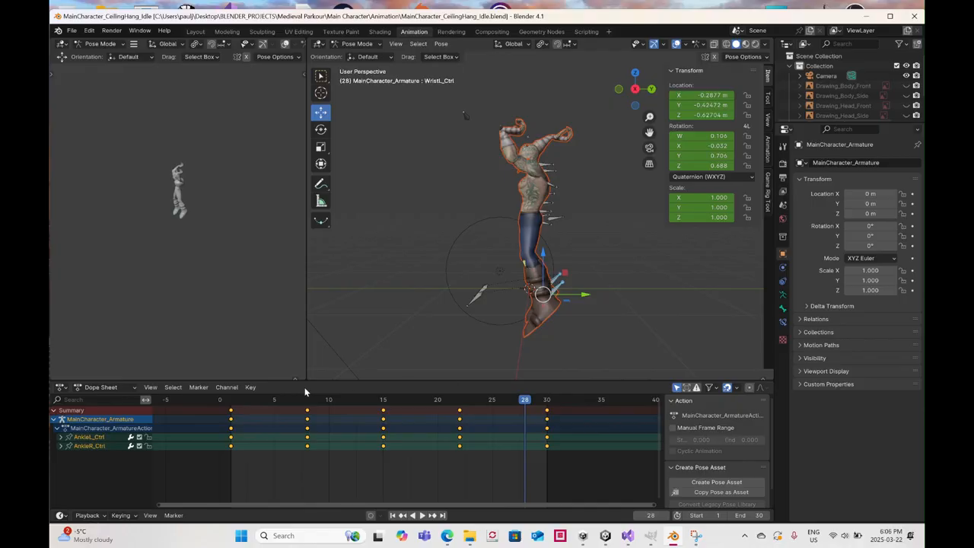
left_click(233, 404)
key("space")
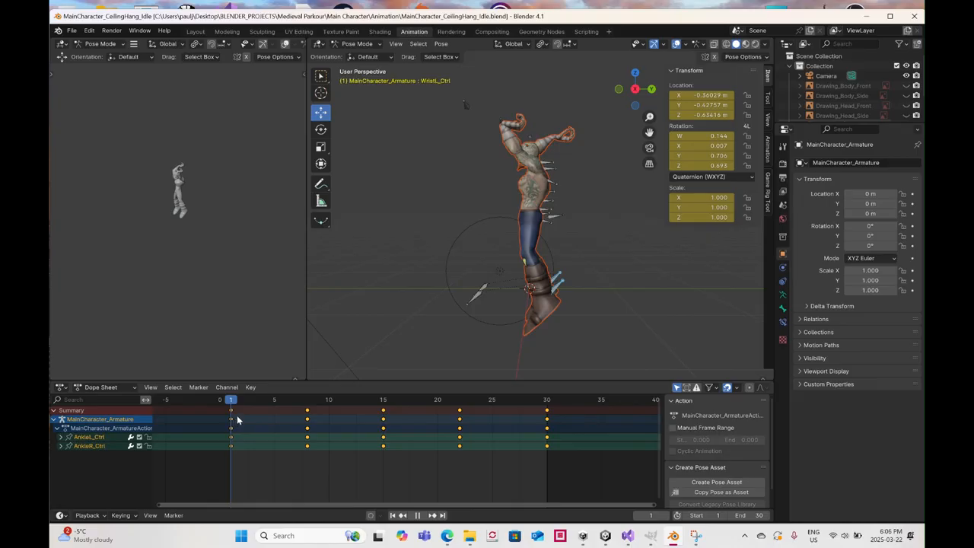
key("space")
In the right orthographic view, keyframe Ctrl at frame 1 moved to about Y -0.117, Z -0.209 m, and copy that keyframe to frame 30
left_click(555, 282)
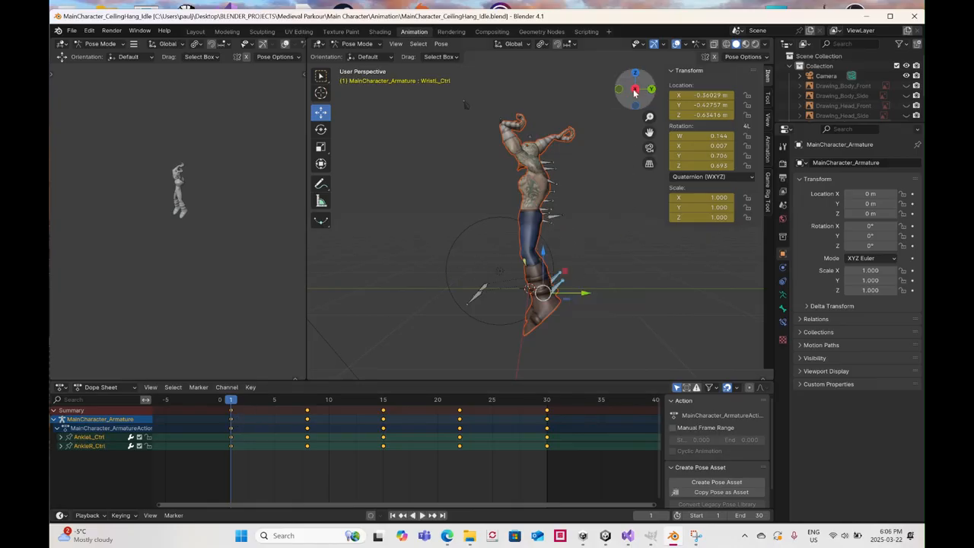
left_click(562, 220)
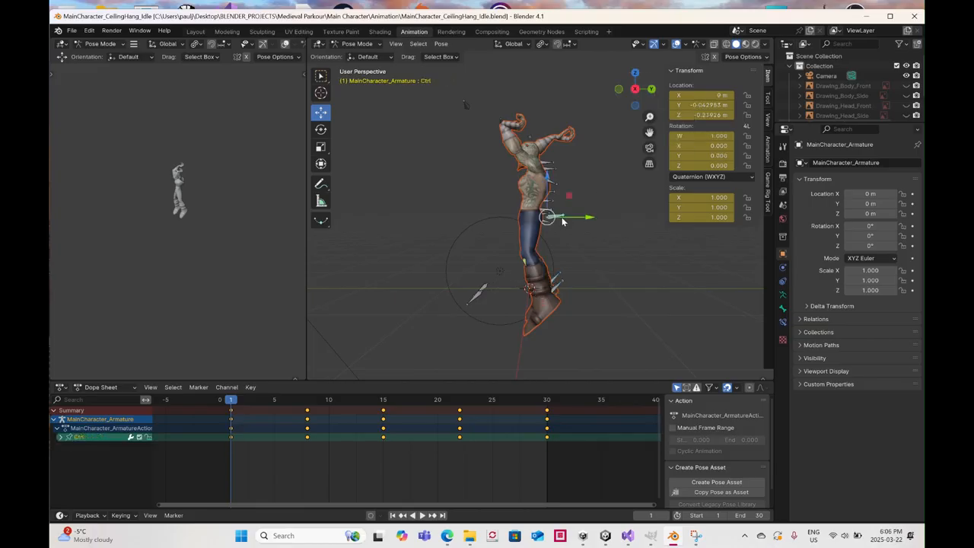
left_click(636, 87)
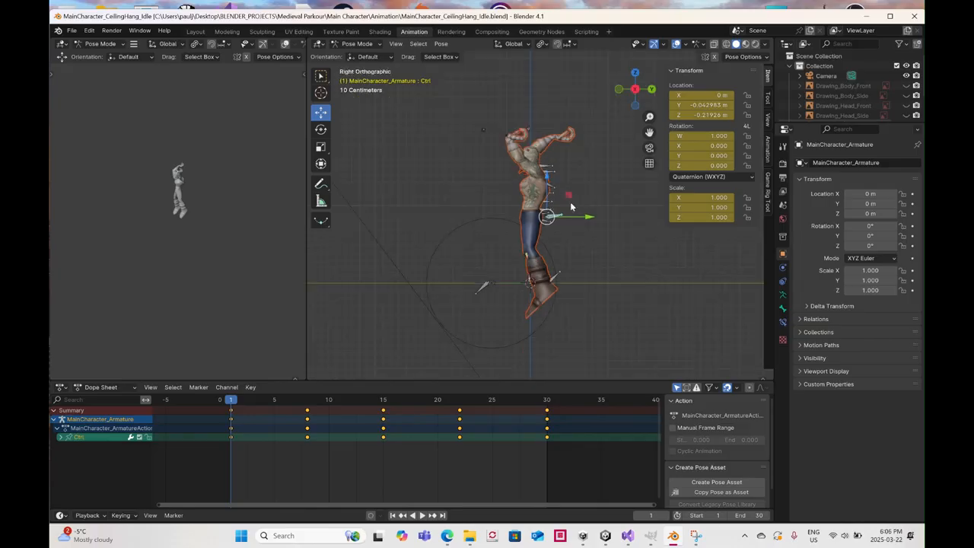
mouse_move(583, 216)
left_mouse_down()
mouse_move(572, 219)
mouse_move(581, 220)
left_mouse_up()
right_click(579, 215)
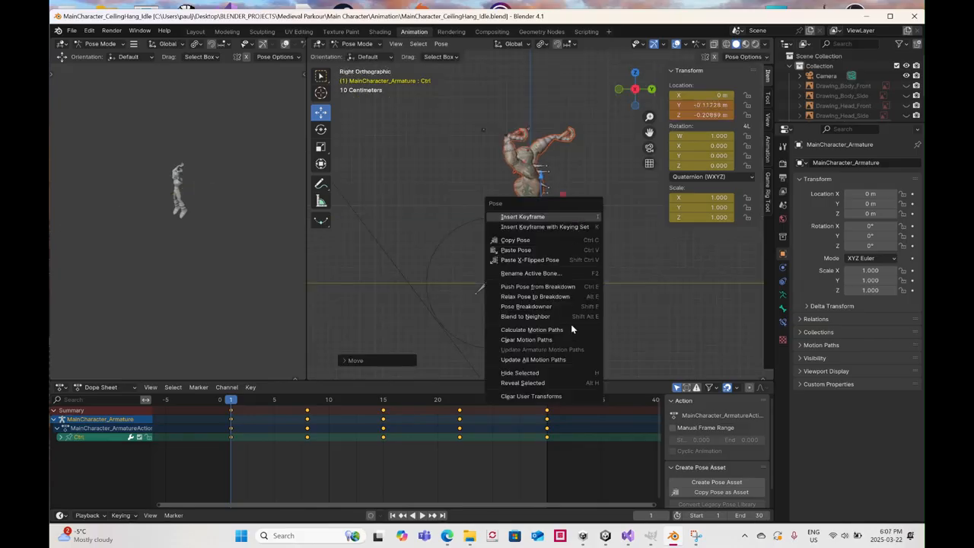
left_click(546, 401)
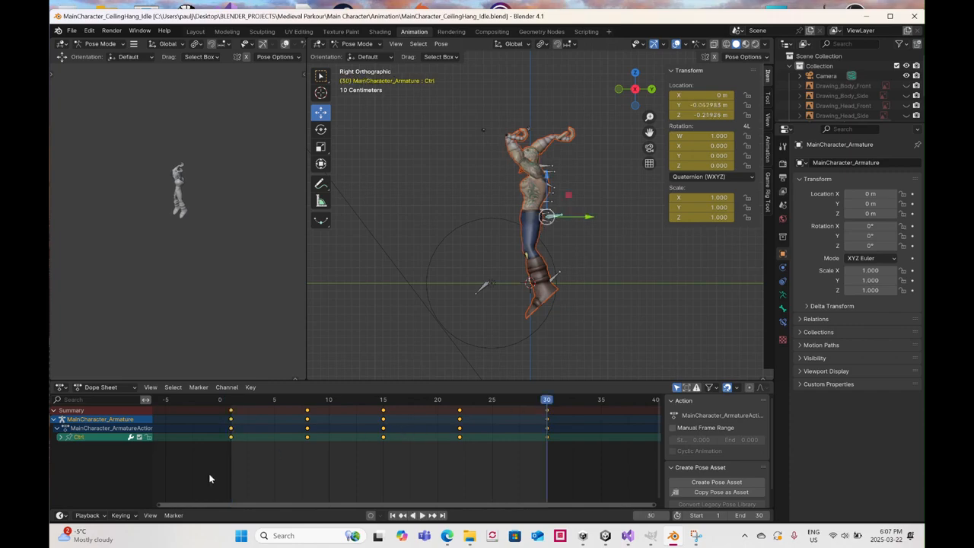
left_click_drag(216, 467, 249, 407)
key("ctrl+v")
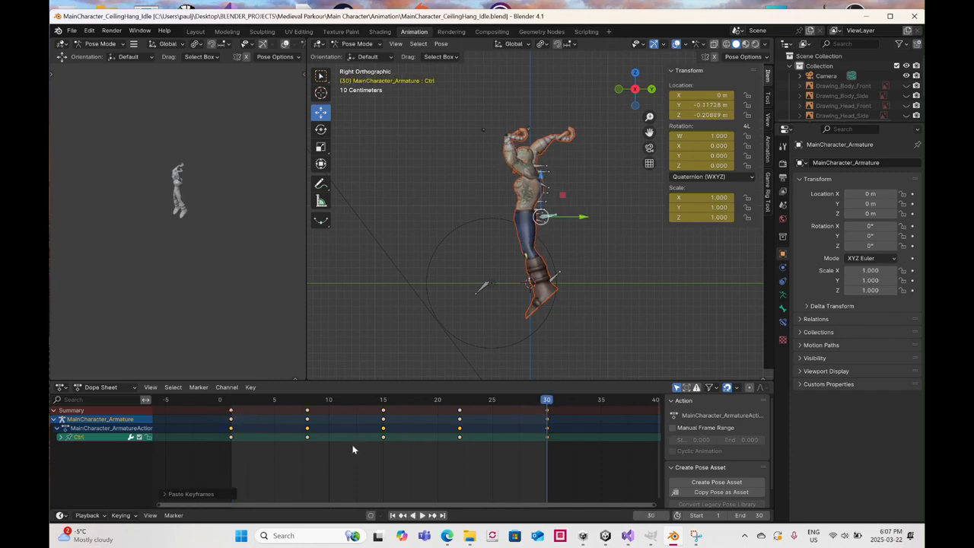
Shift Ctrl toward positive Y to about Y -0.021, Z -0.222 m and keyframe it at frame 15
left_click(383, 404)
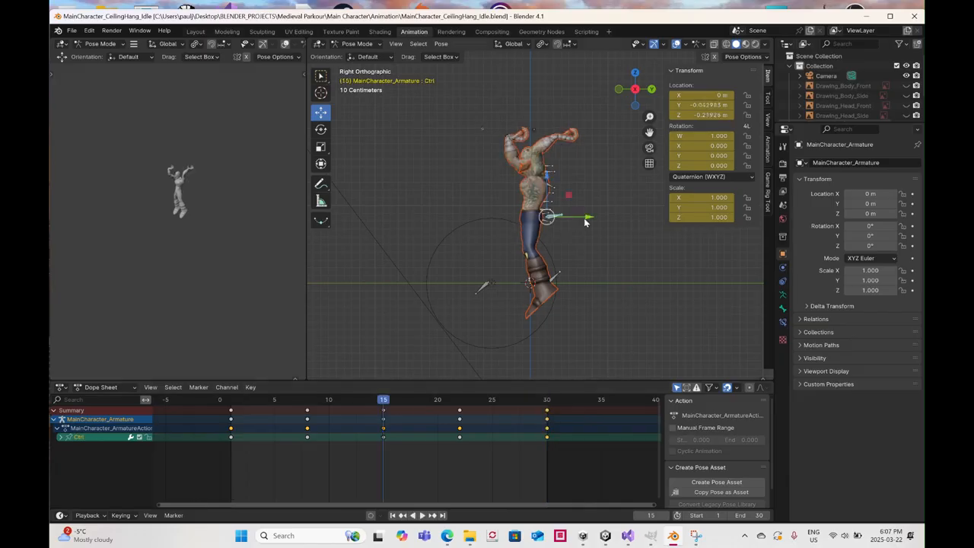
left_click_drag(589, 220, 590, 218)
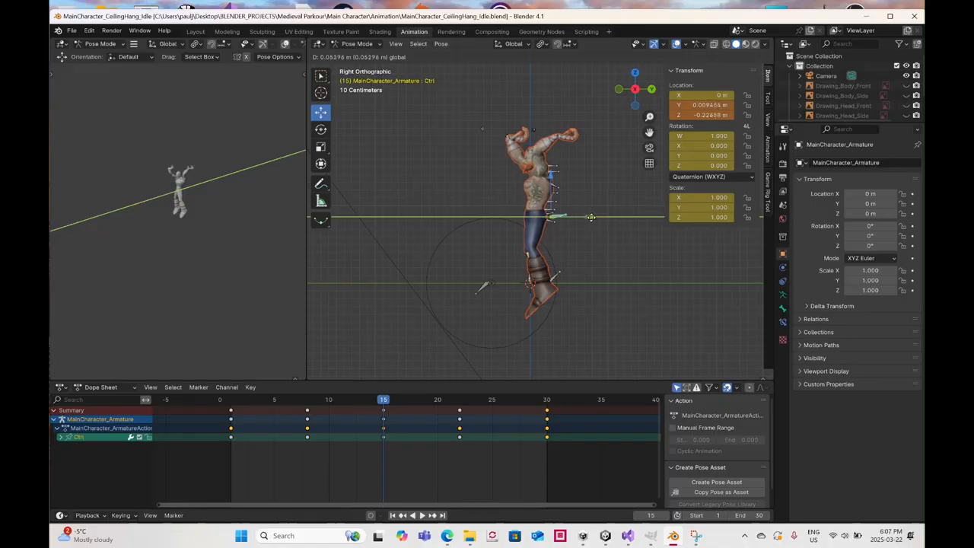
left_click(591, 221)
right_click(591, 221)
left_click(592, 221)
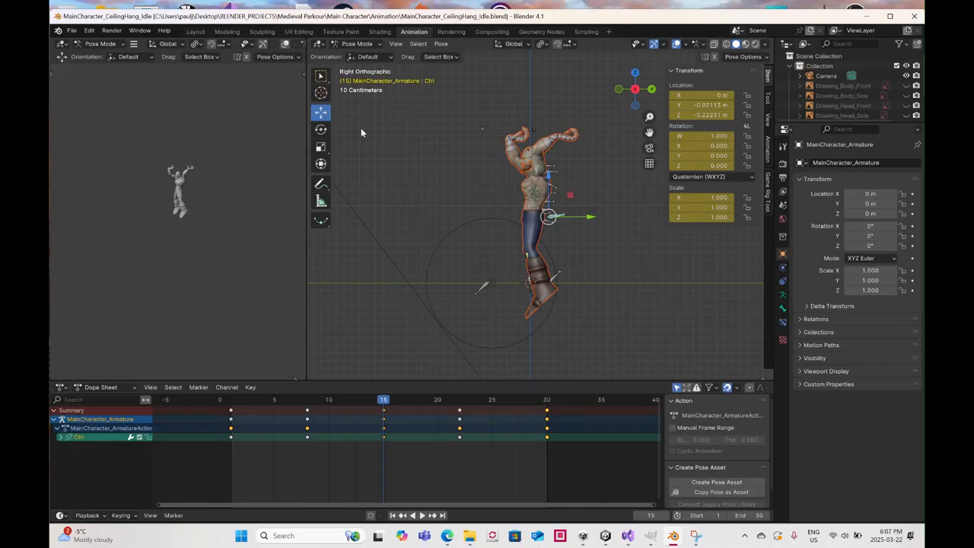
Tilt Ctrl in the side view to a quaternion of about W 0.998, X 0.062 and keyframe the rotation at frame 15
left_click(320, 129)
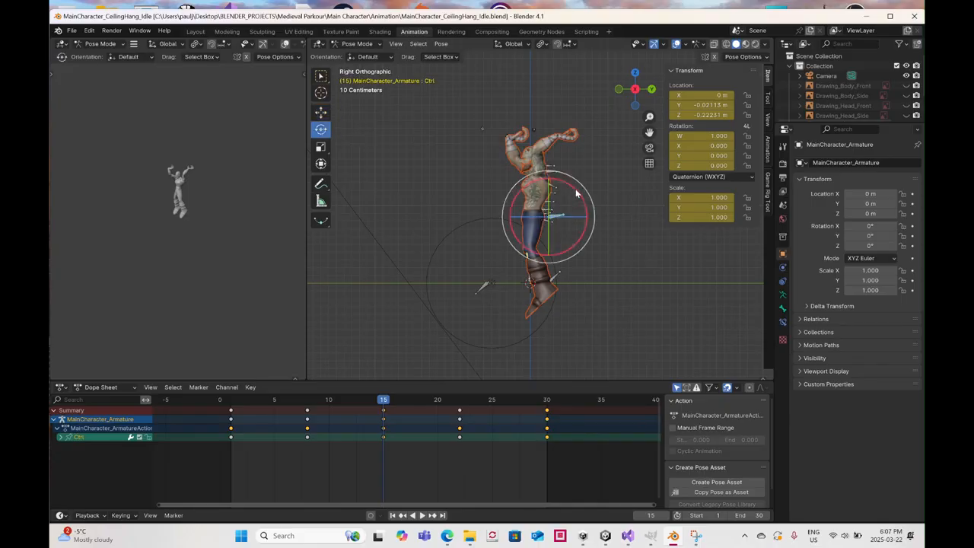
mouse_move(573, 187)
left_mouse_down()
mouse_move(565, 199)
mouse_move(572, 187)
left_mouse_up()
right_click(573, 187)
left_click(572, 189)
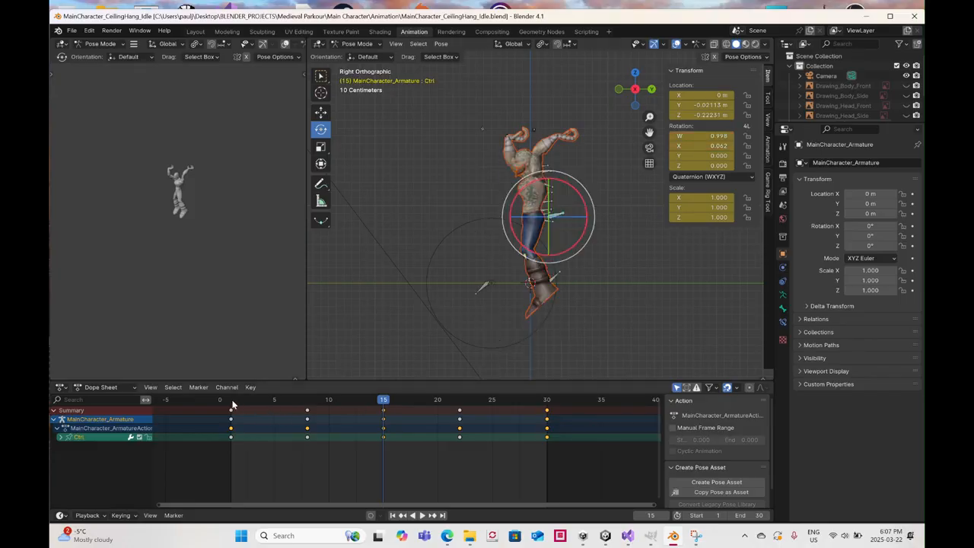
Keyframe Ctrl at frame 1 tilted the opposite way to about W 0.999, X -0.049, and copy that keyframe to frame 30
key("shift+Left")
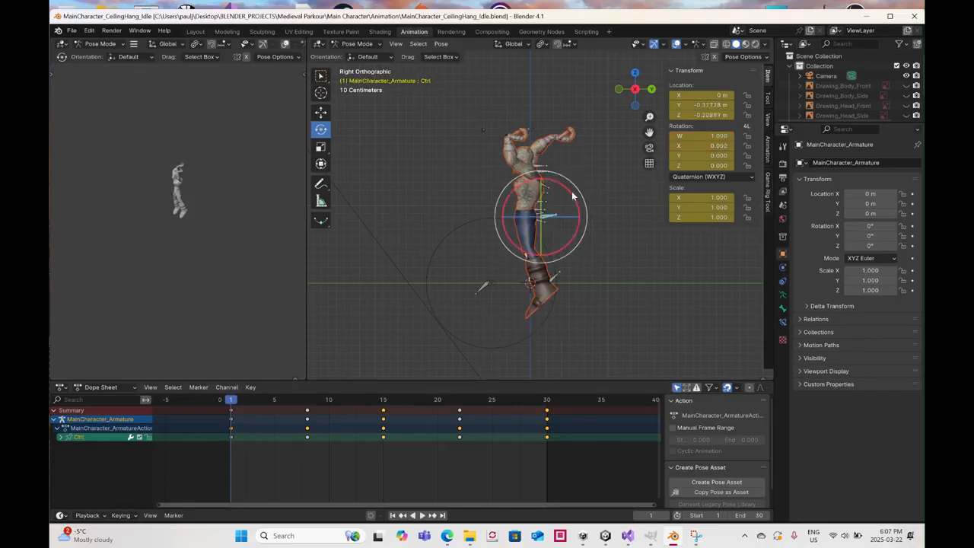
left_click_drag(572, 188, 578, 199)
right_click(579, 199)
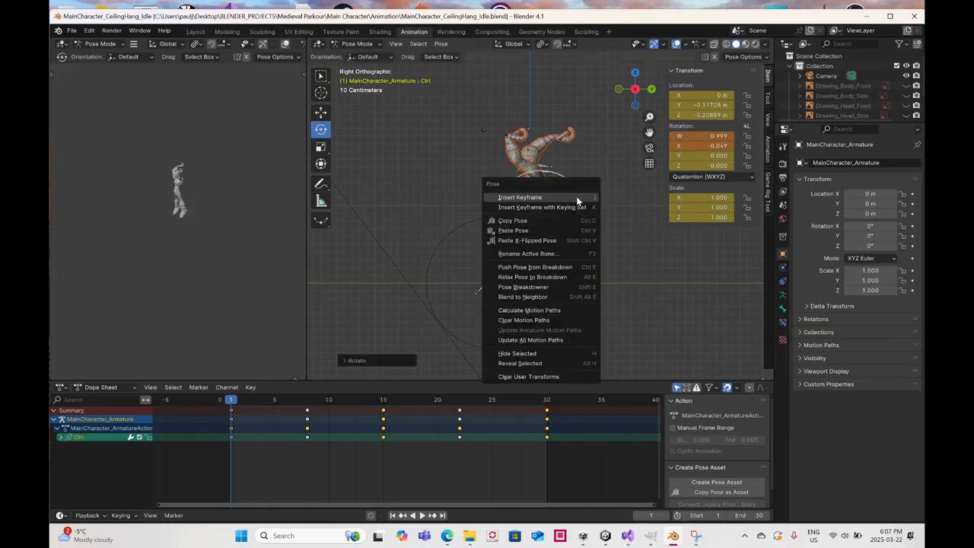
left_click(579, 199)
key("shift+Right")
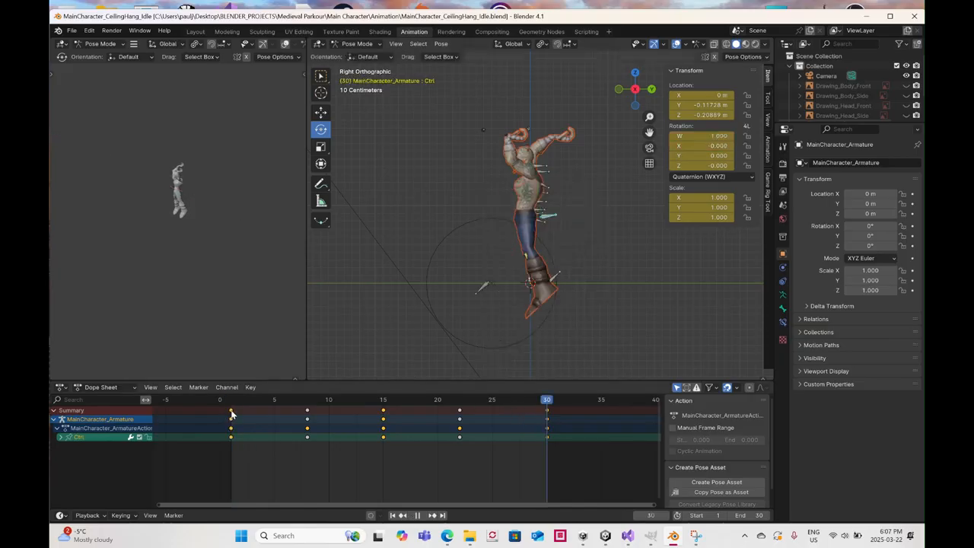
left_click(232, 411)
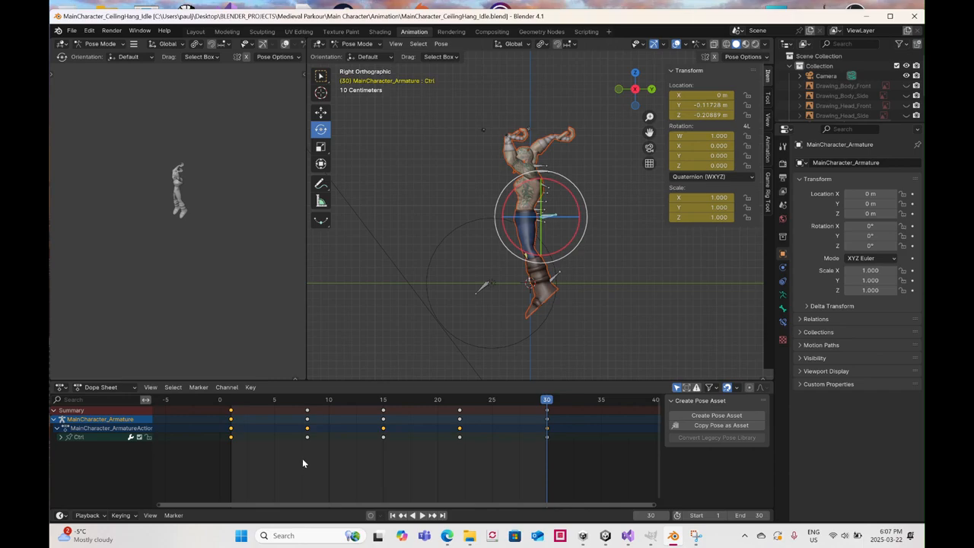
key("ctrl+v")
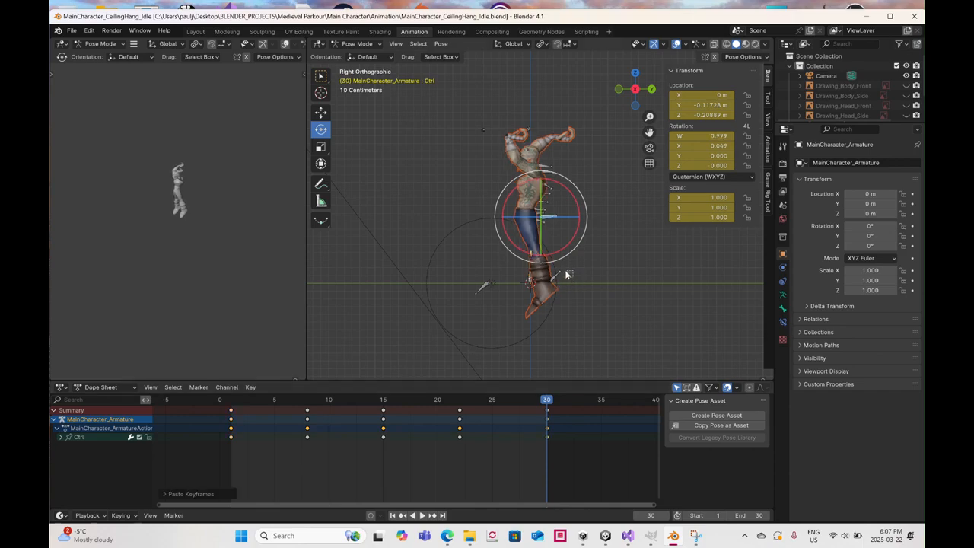
Keyframe both ankle controls at frame 30 shifted toward negative Y, and copy those keyframes to frame 1
left_click(320, 115)
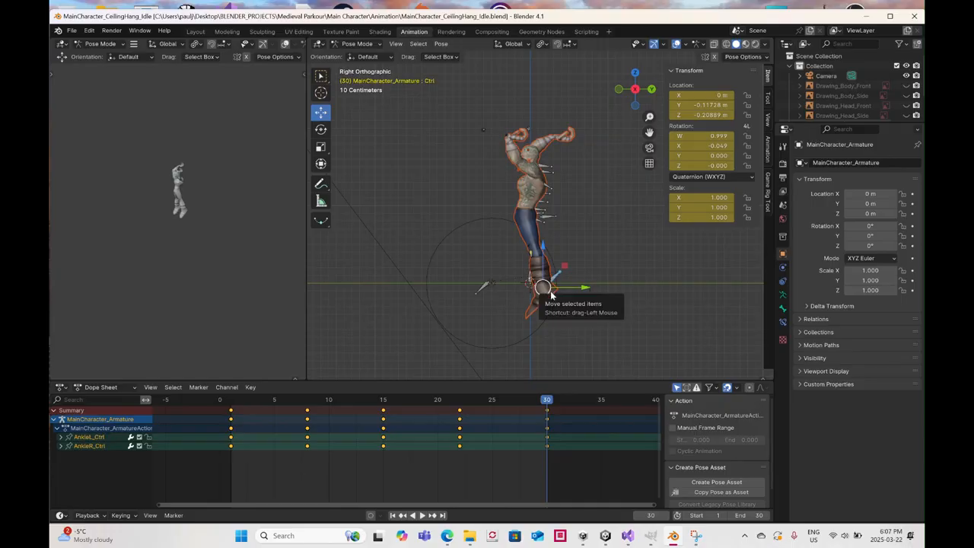
left_click_drag(548, 289, 526, 288)
right_click(526, 289)
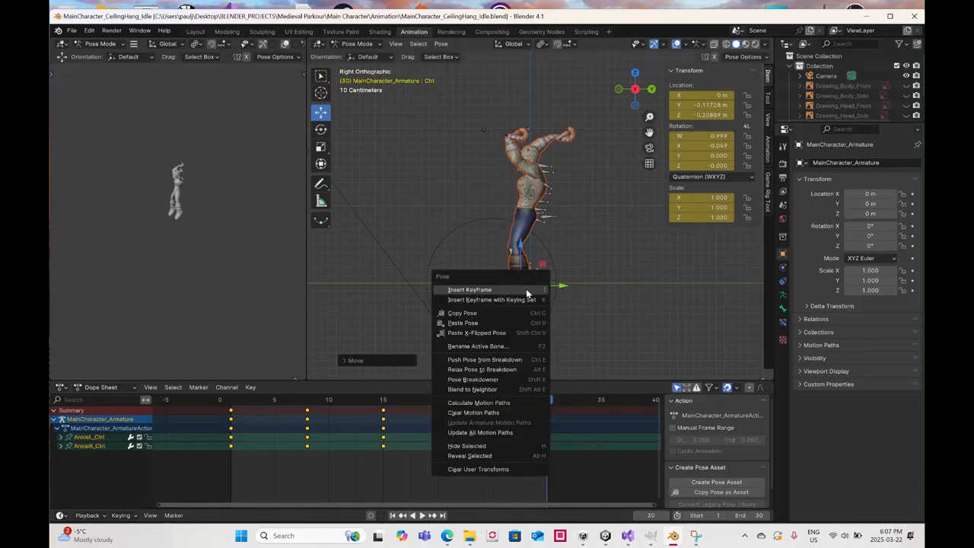
left_click(232, 402)
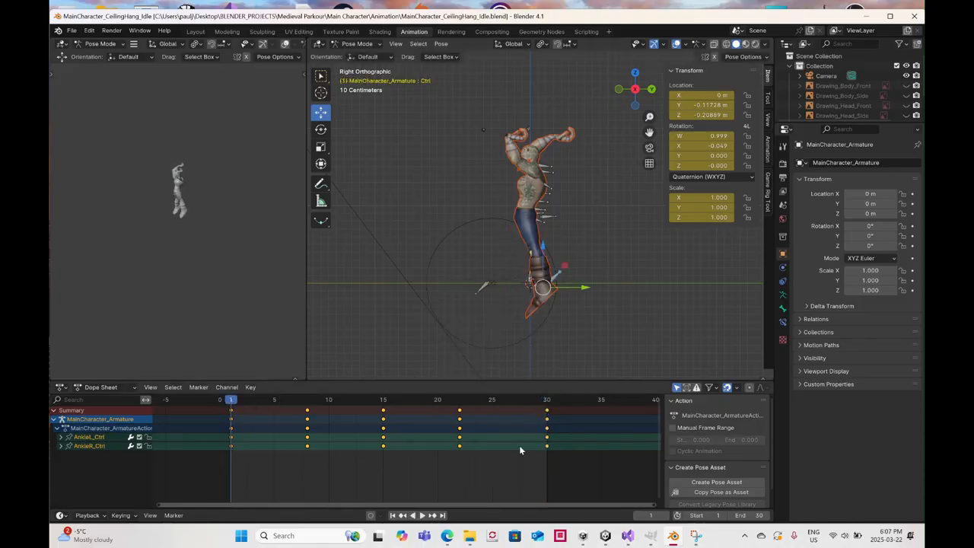
left_click_drag(520, 447, 519, 450)
key("ctrl+c")
key("ctrl+v")
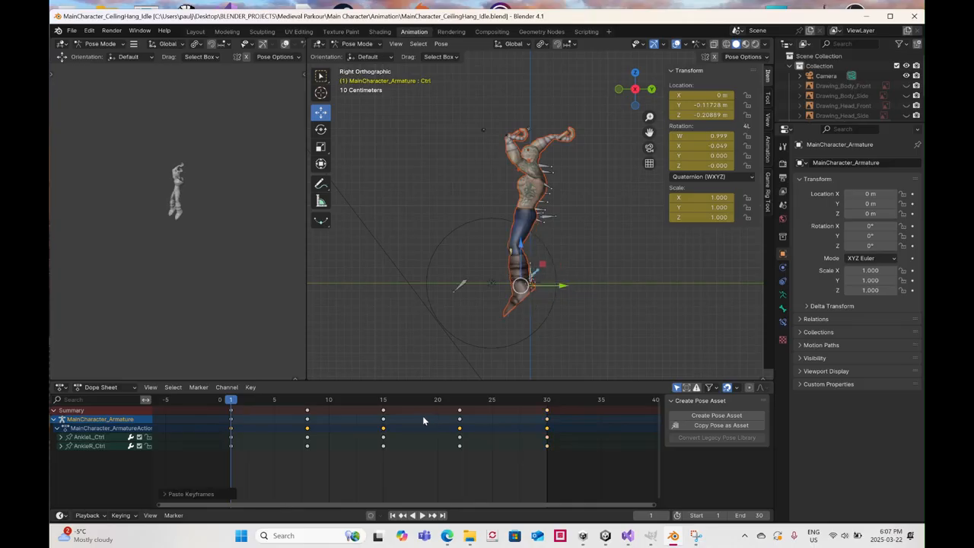
Move both ankle controls toward positive Y, raise them about 0.044 m, and keyframe them at frame 15
left_click(383, 403)
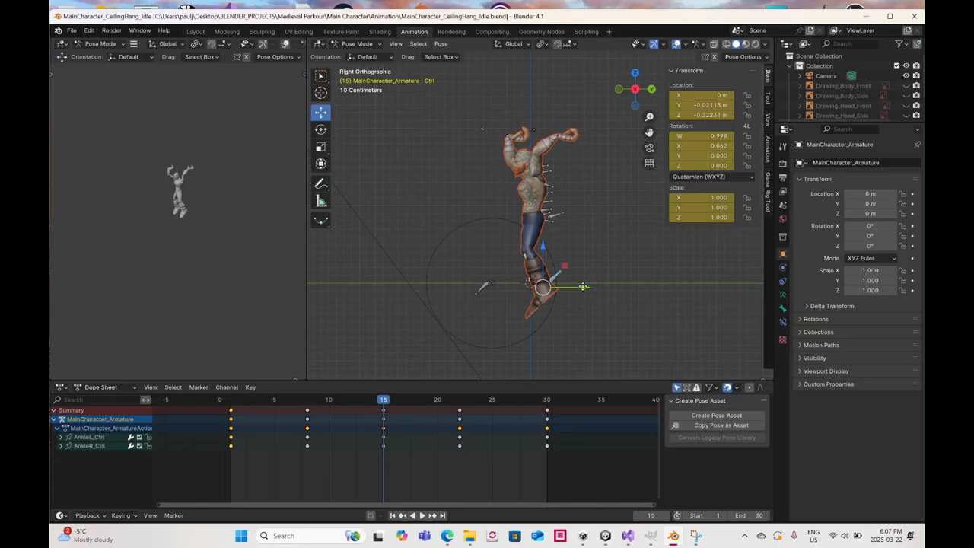
left_click_drag(584, 286, 551, 237)
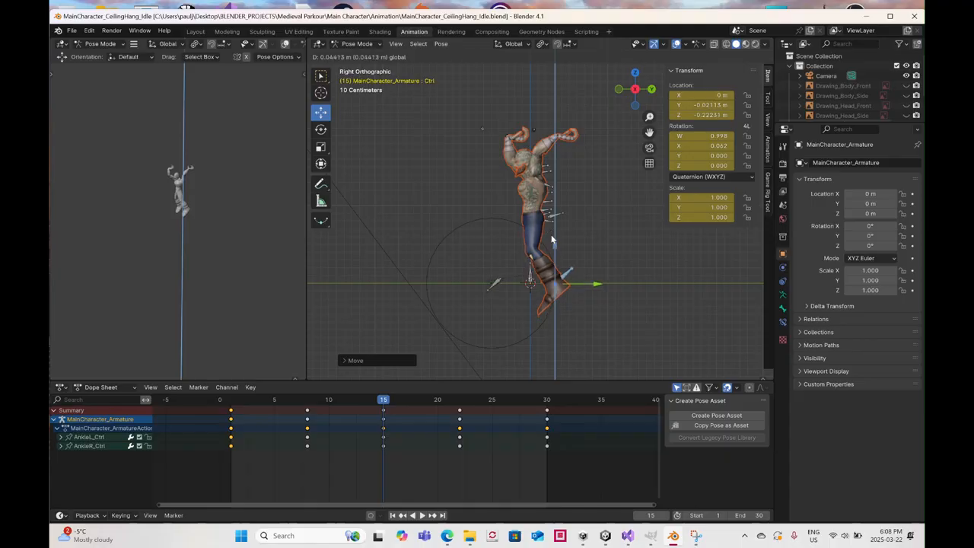
right_click(552, 238)
left_click(534, 235)
Play back the loop from frame 1, viewing it from the front and the back to check the forward and backward swing
middle_click_drag(534, 236, 521, 278)
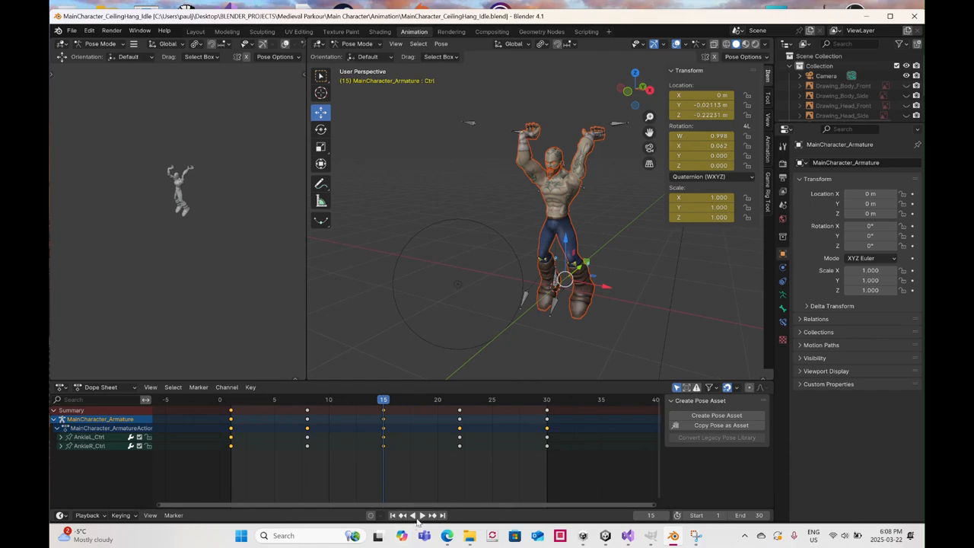
left_click(234, 404)
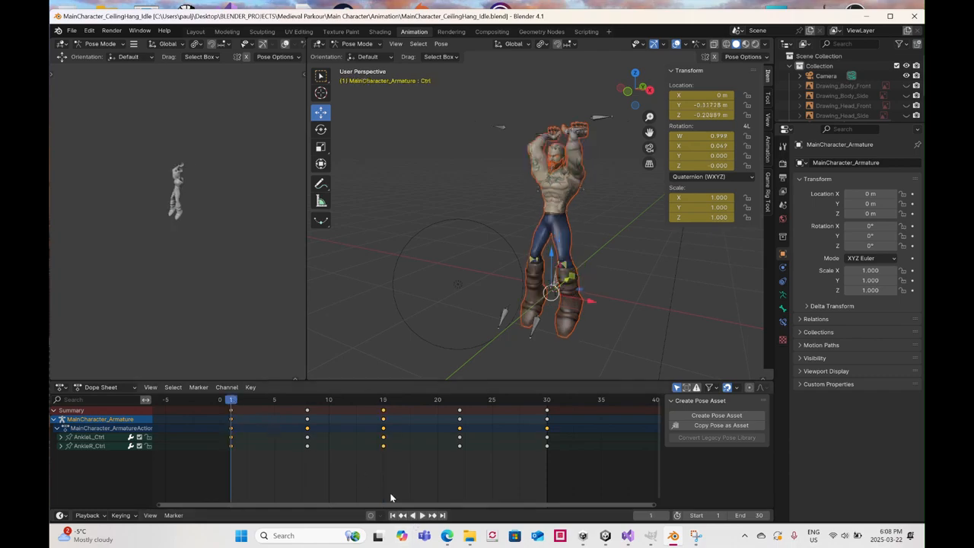
key("space")
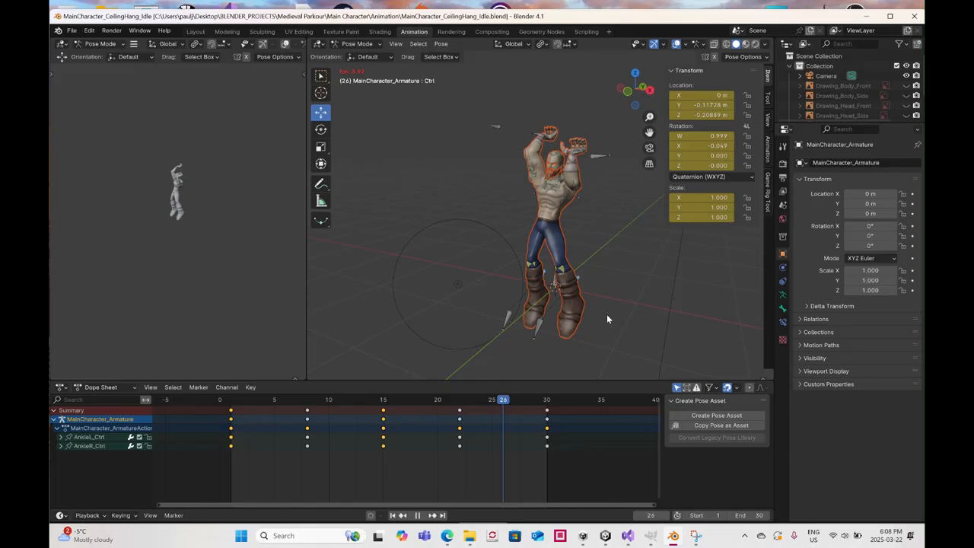
middle_click_drag(576, 319, 450, 302)
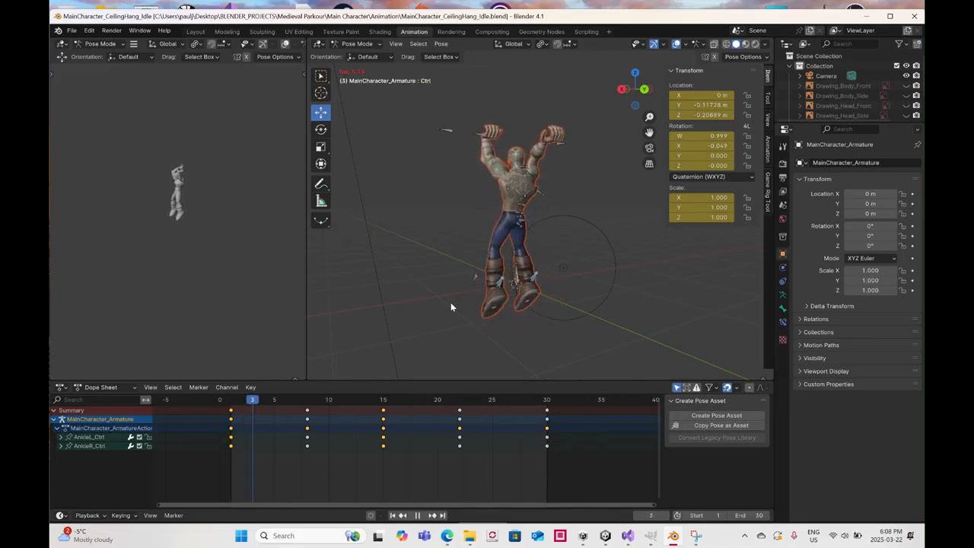
left_click(417, 515)
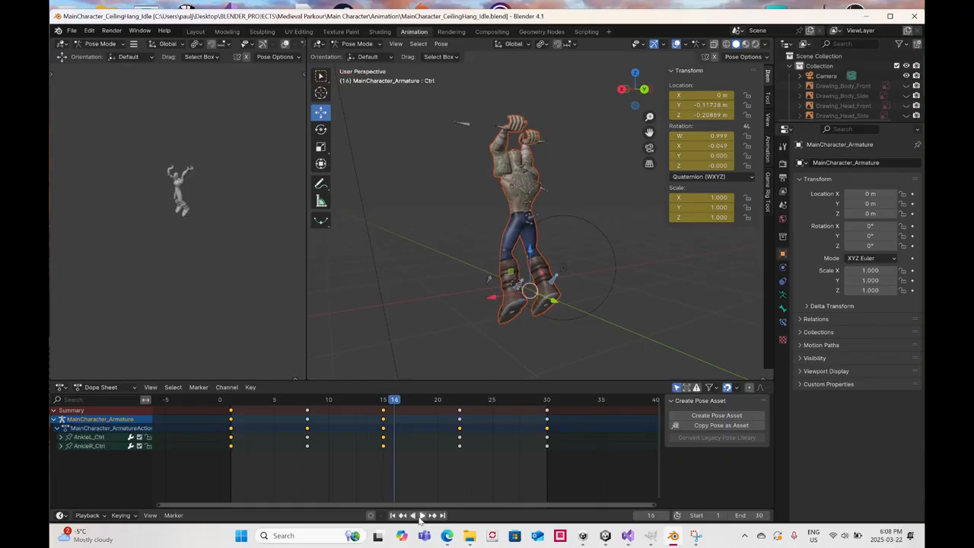
Export the selected armature and meshes from the Layout workspace to the FBX folder as MainCharacter_CeilingHang_Forward.fbx
left_click(194, 32)
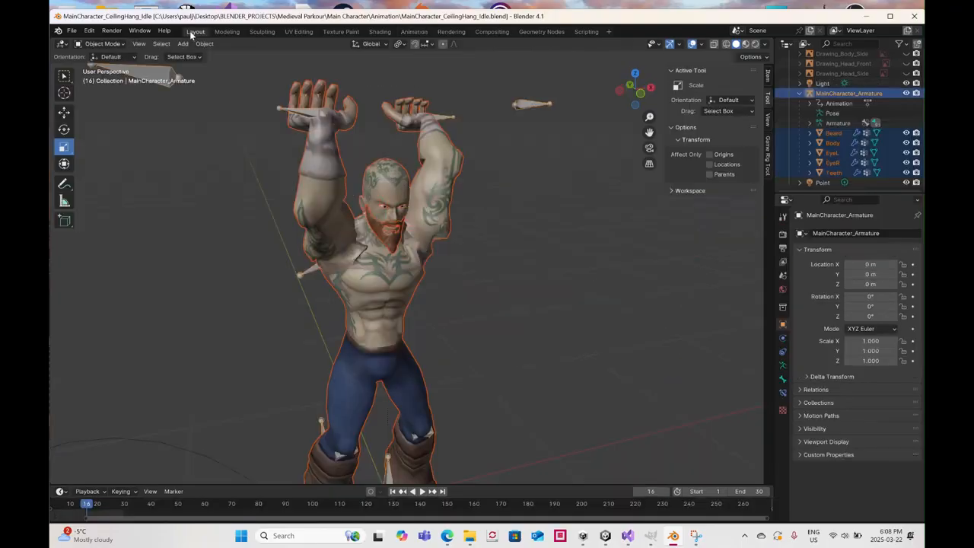
left_click(71, 31)
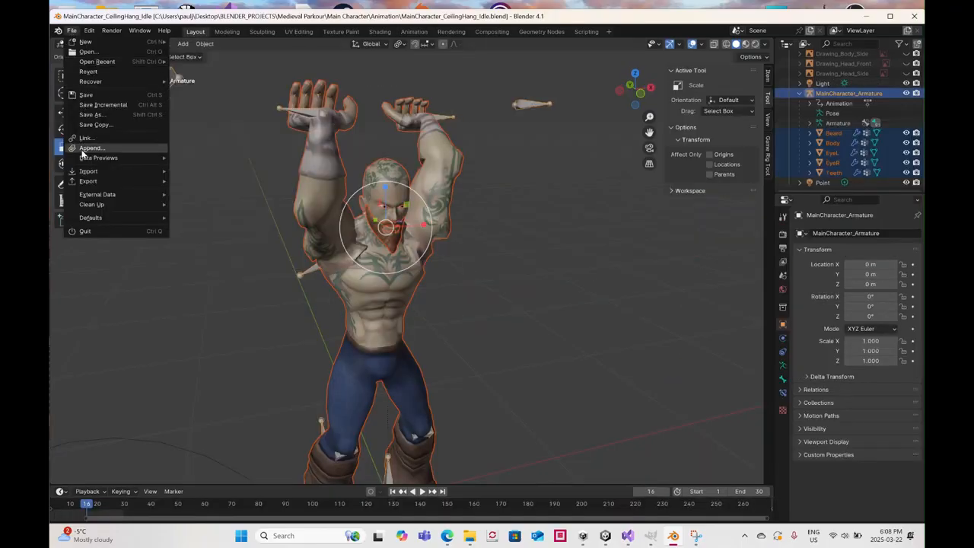
mouse_move(89, 181)
left_click(250, 280)
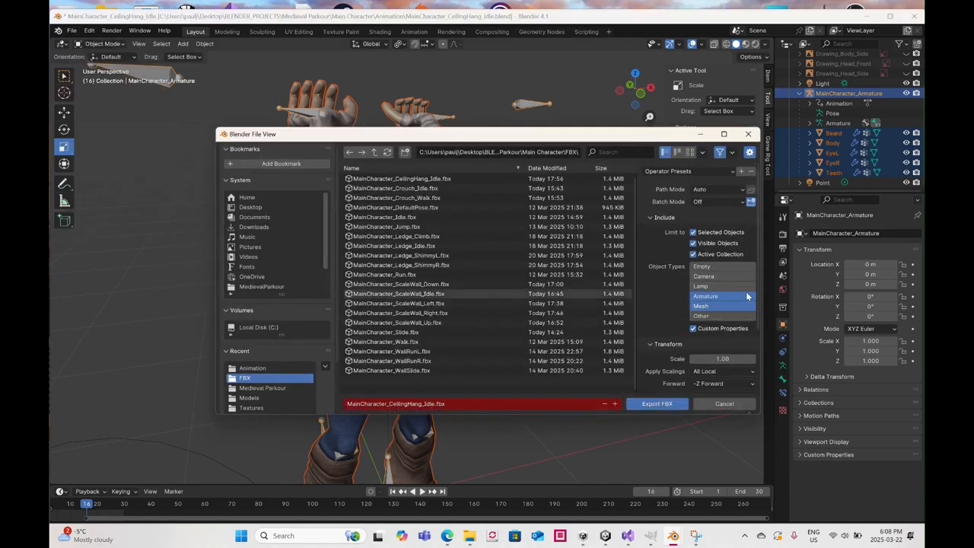
scroll(718, 290, "down", 3)
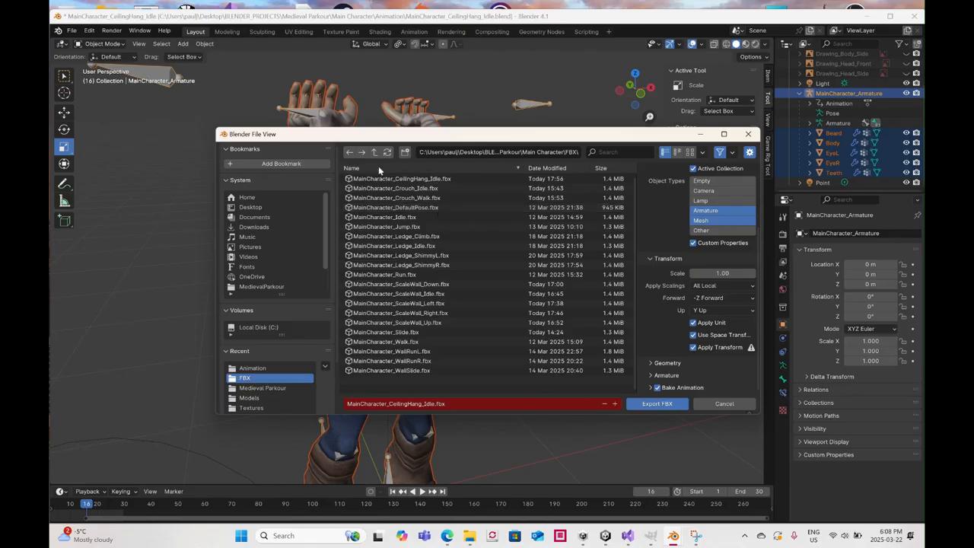
left_click(435, 405)
left_click(434, 406)
key("BackSpace")
key("BackSpace")
key("BackSpace")
type("Forward")
left_click(646, 408)
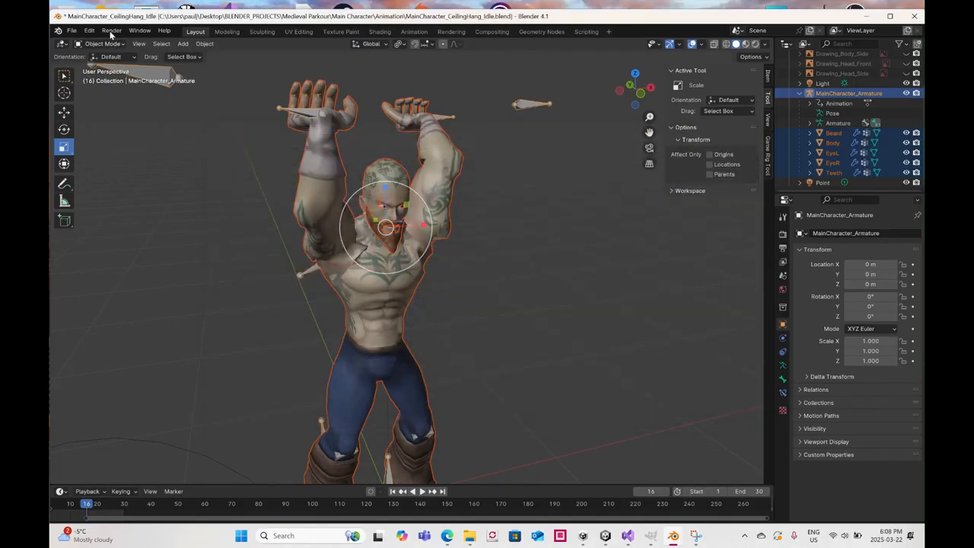
Save the Blender project as a new file named MainCharacter_CeilingHang_Forward.blend in the Animation folder
left_click(71, 32)
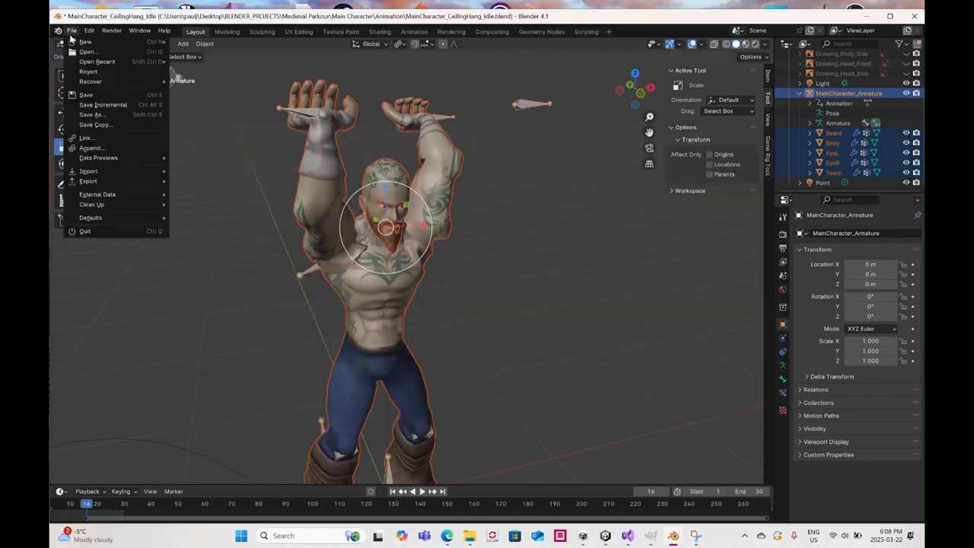
left_click(105, 116)
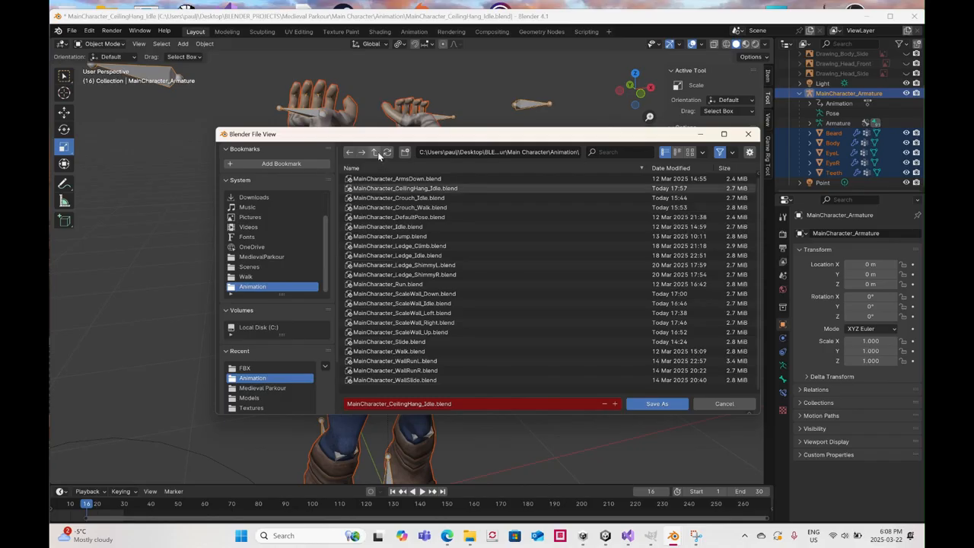
left_click(431, 405)
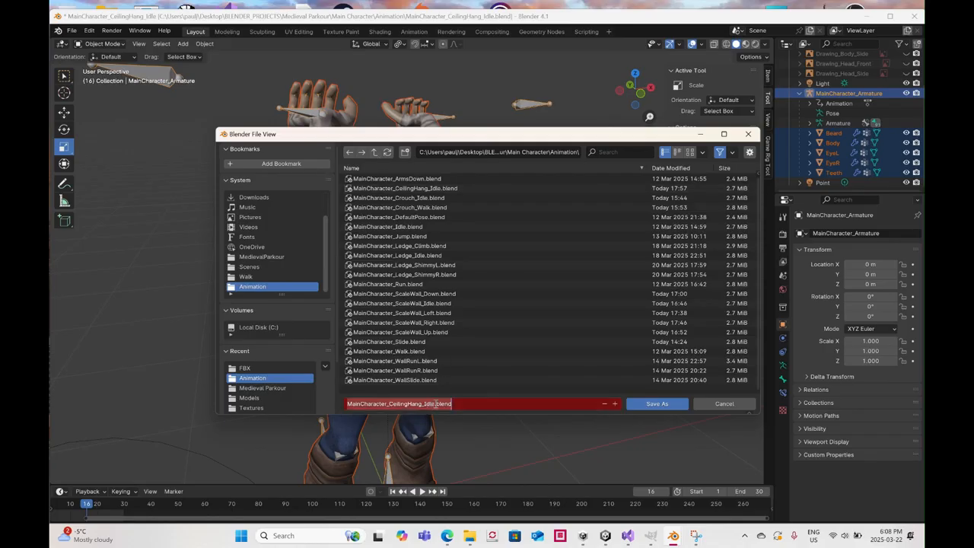
left_click(435, 405)
key("BackSpace")
key("BackSpace")
key("BackSpace")
key("BackSpace")
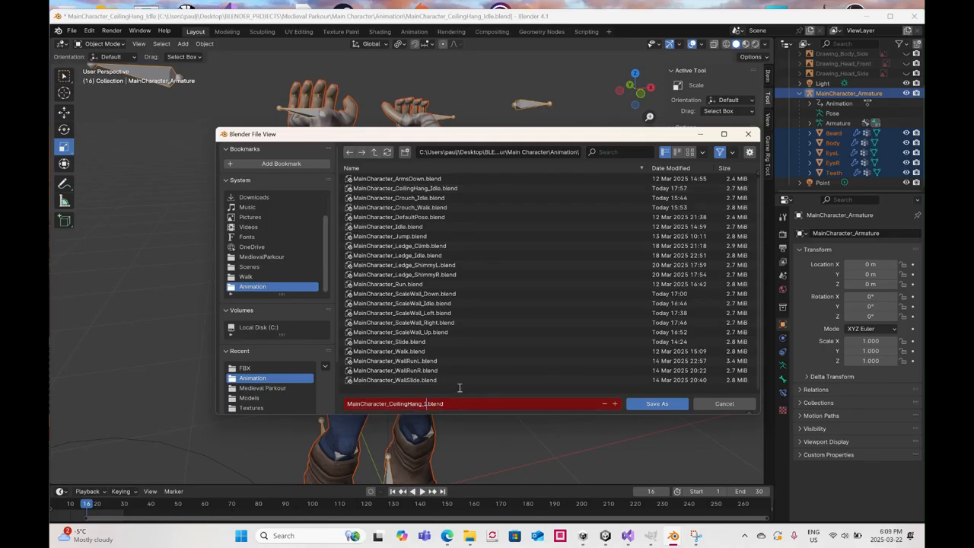
type("Forward")
left_click(658, 403)
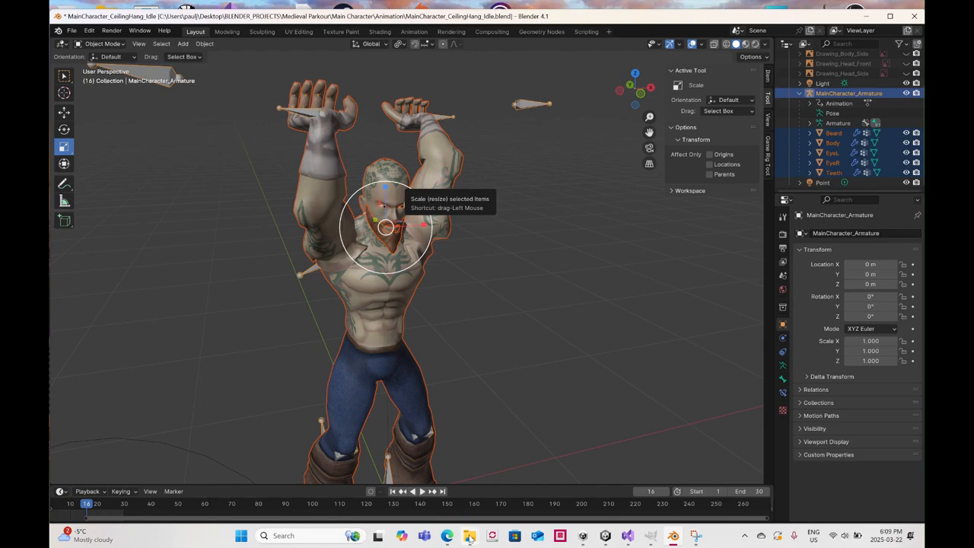
In File Explorer, copy the five ScaleWall and two CeilingHang FBX files into the Unity project's MainCharacter Animations folder
mouse_move(469, 537)
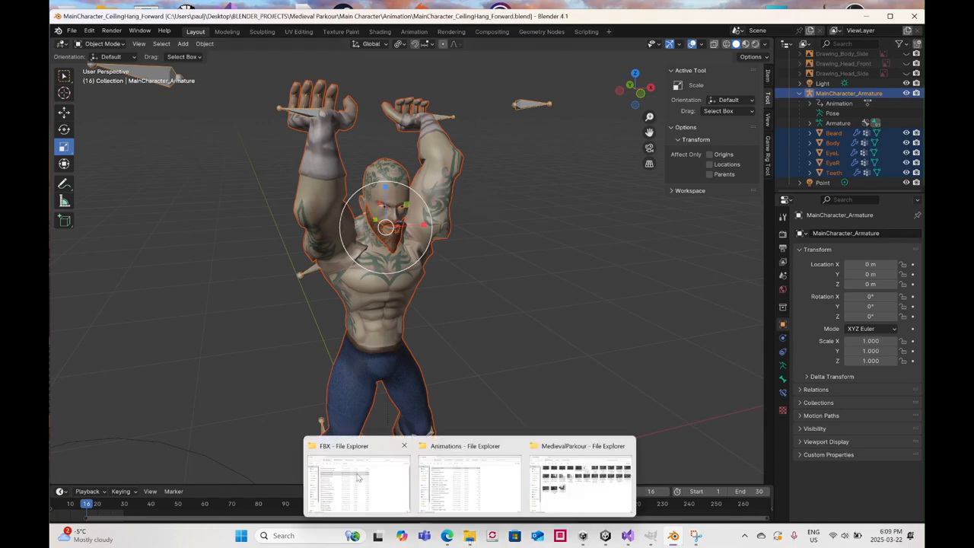
left_click(380, 493)
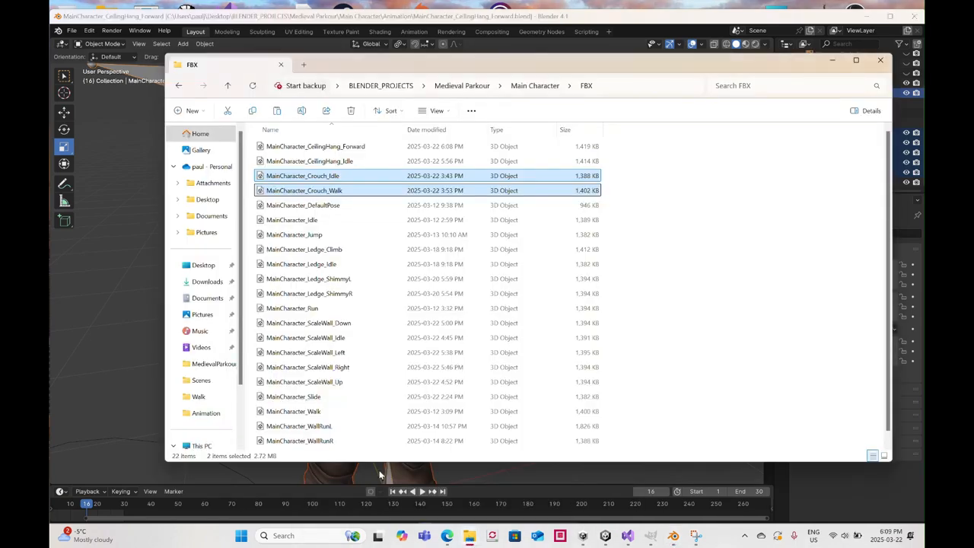
left_click(345, 328)
left_click(335, 382, "shift")
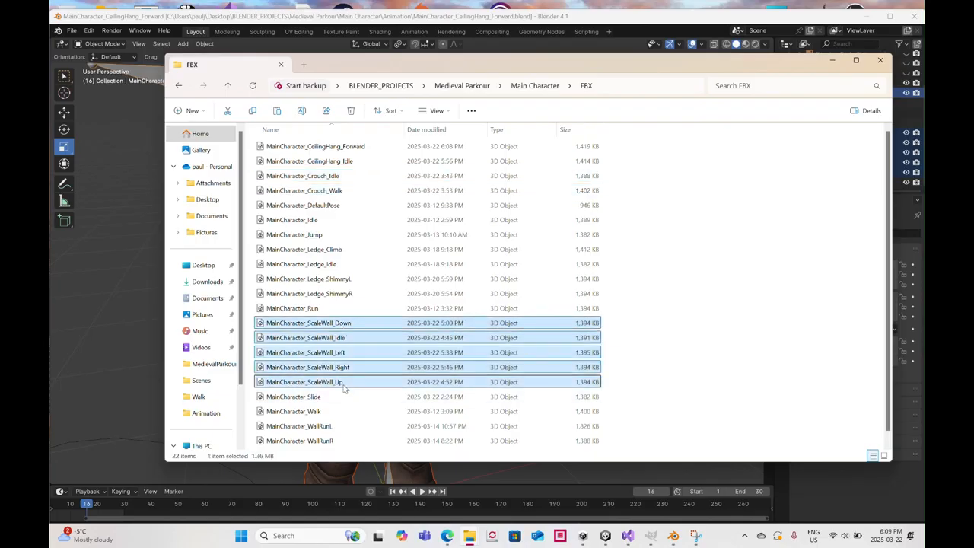
left_click(335, 162, "ctrl")
left_click(336, 147, "ctrl")
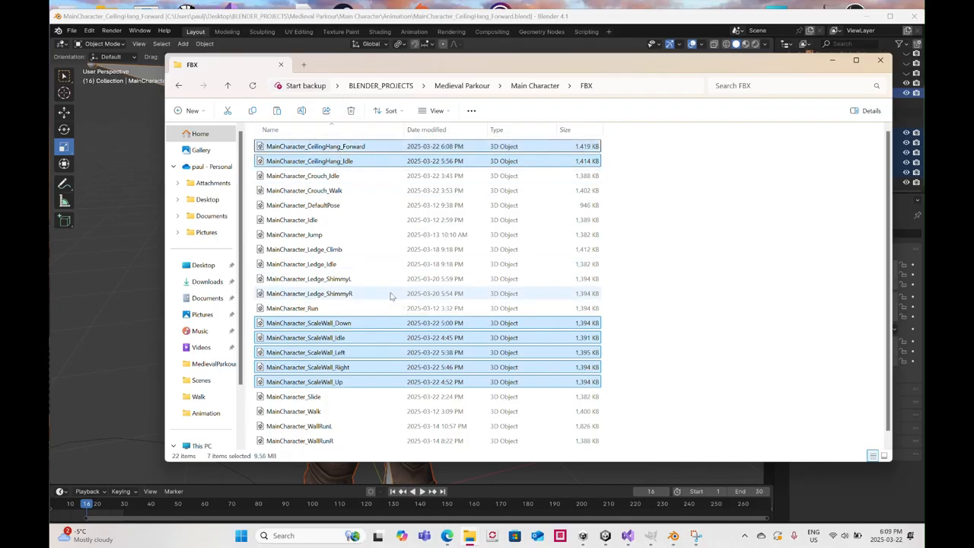
mouse_move(466, 534)
left_click(482, 511)
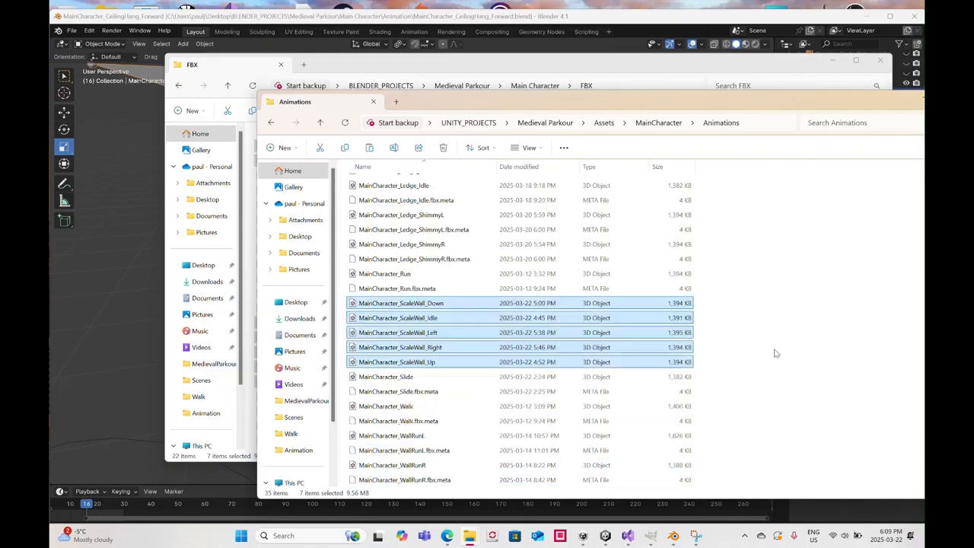
Switch to Unity and enable Loop Time on the MainCharacter_CeilingHang_Forward animation, applying the import settings
left_click(601, 539)
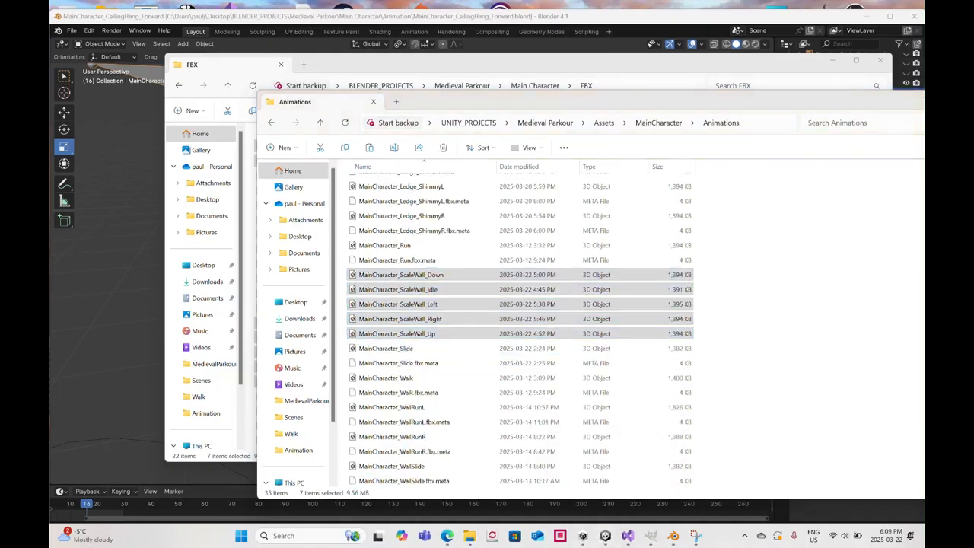
mouse_move(611, 542)
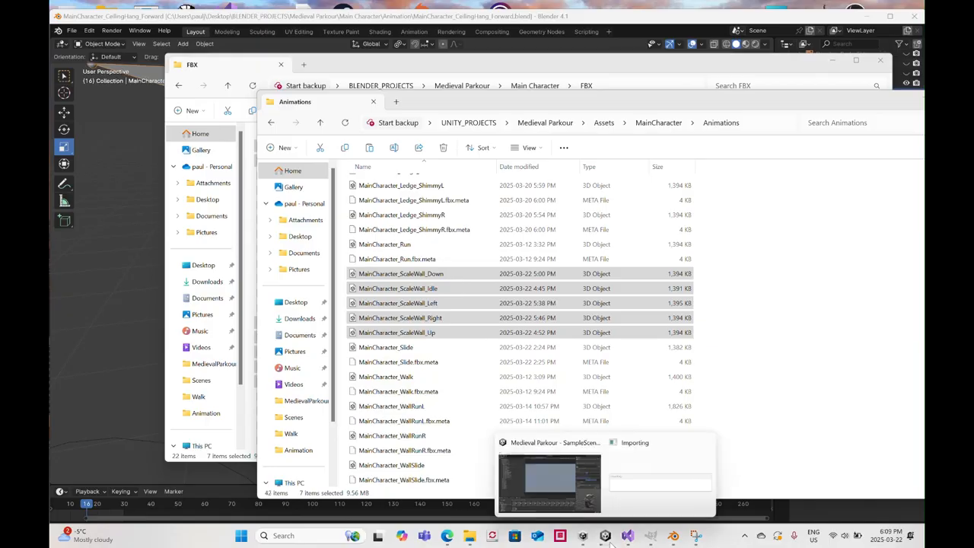
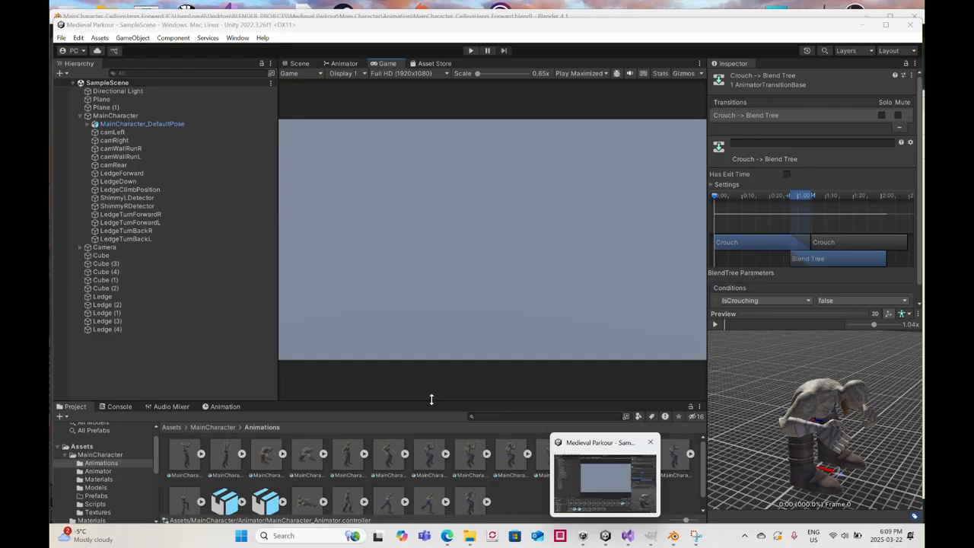
left_click_drag(430, 396, 432, 369)
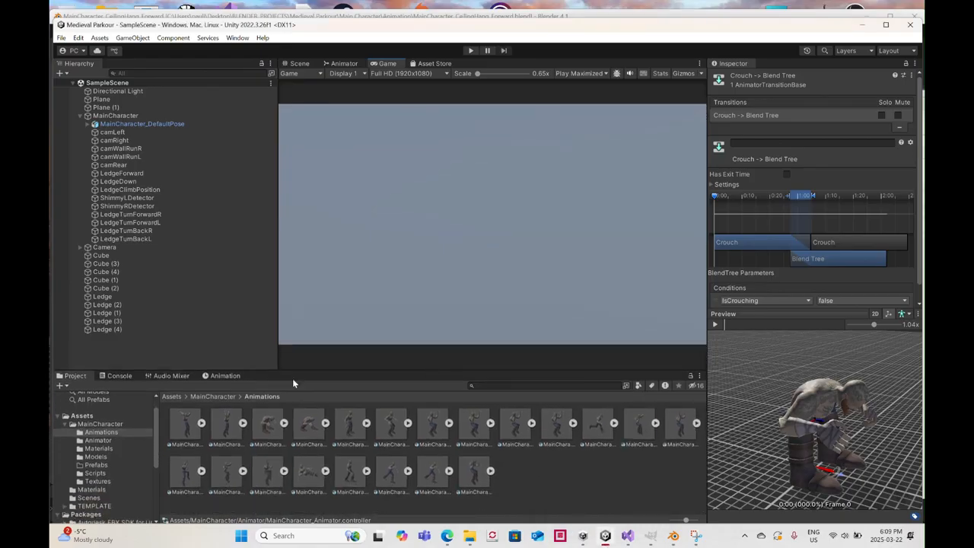
left_click(185, 426)
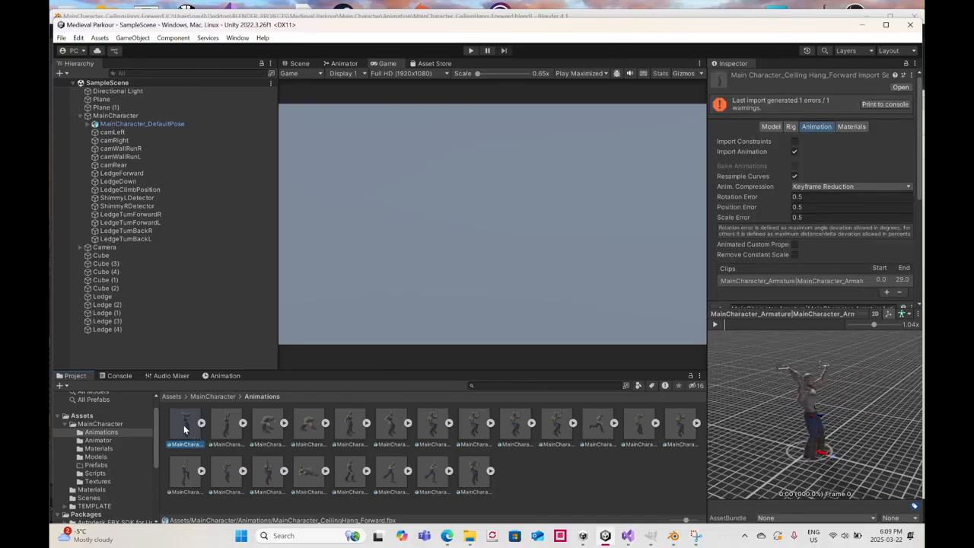
scroll(833, 201, "down", 5)
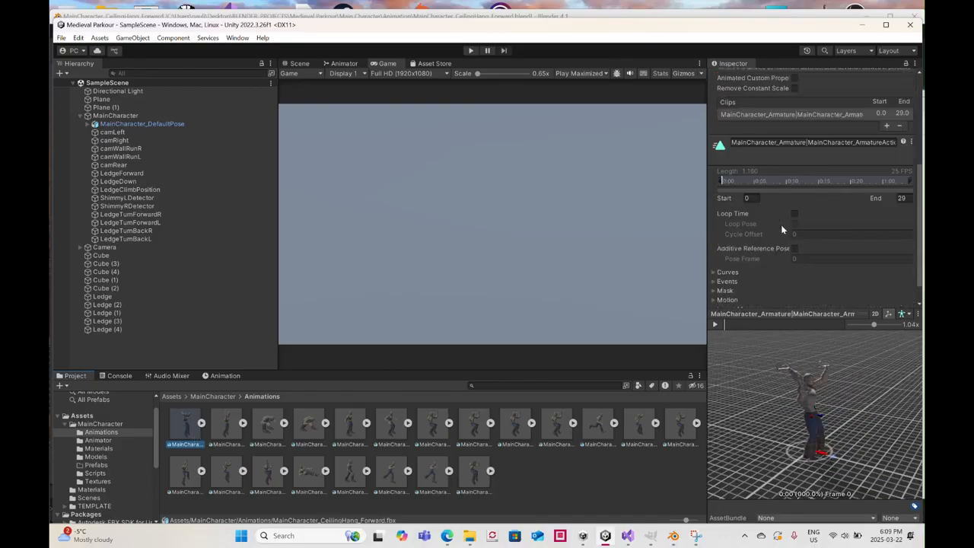
left_click(795, 214)
scroll(815, 226, "down", 1)
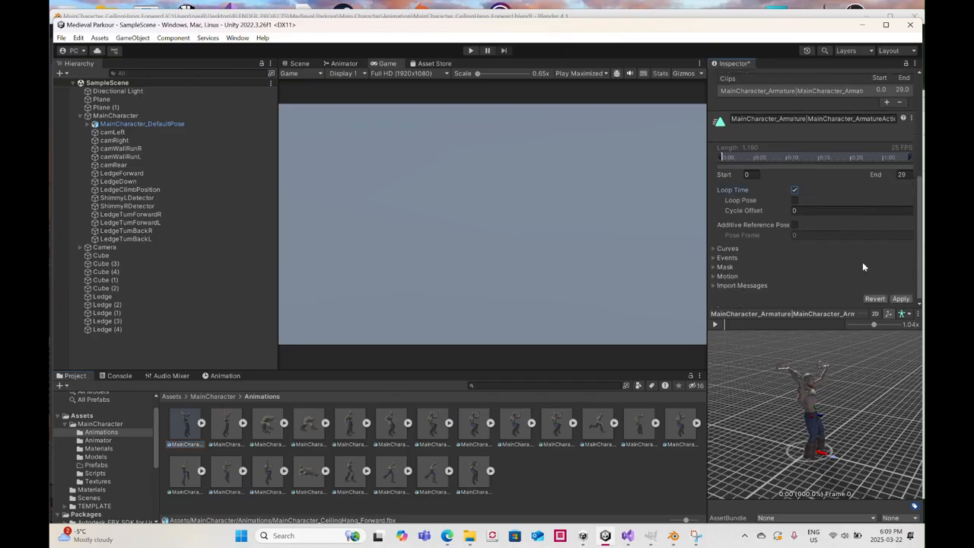
left_click(900, 299)
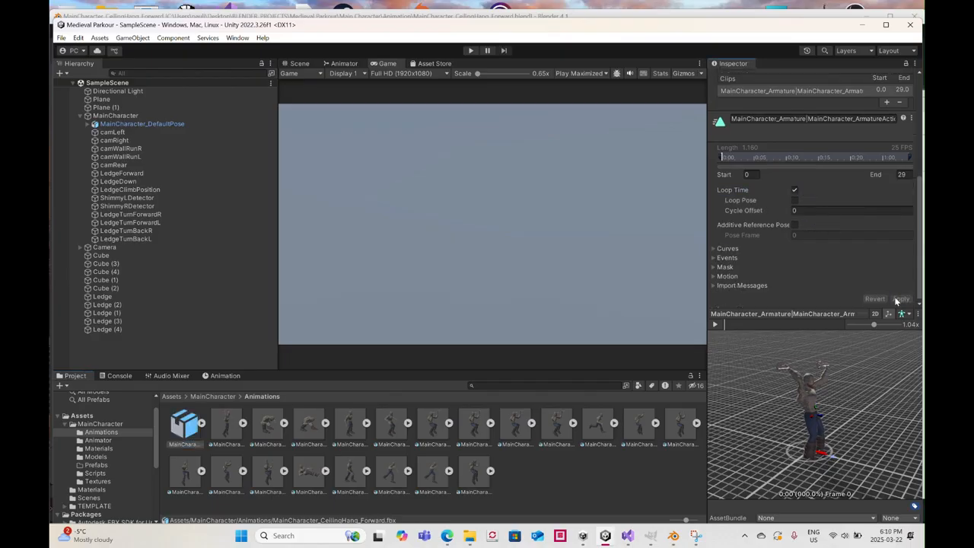
Enable Loop Time on the MainCharacter_CeilingHang_Idle animation and apply the import settings
left_click(224, 426)
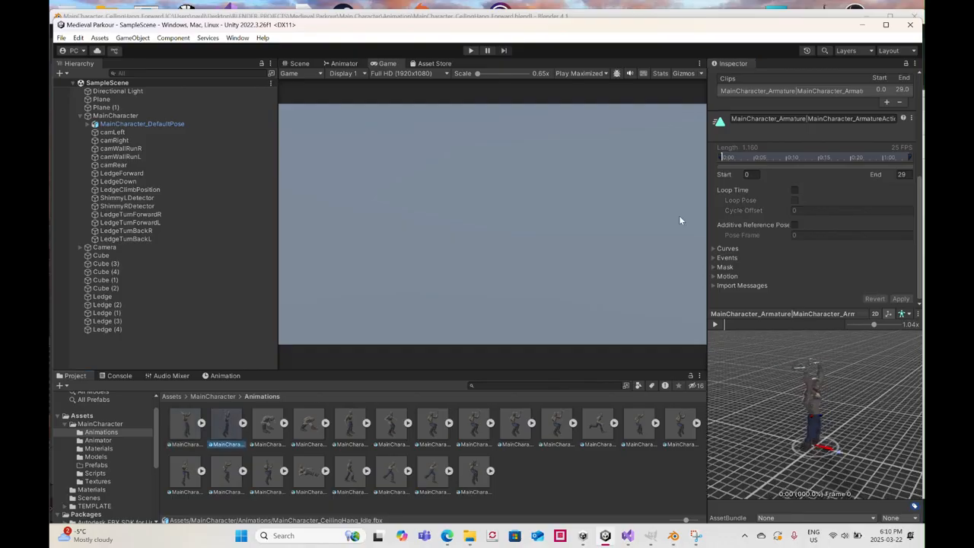
left_click(795, 189)
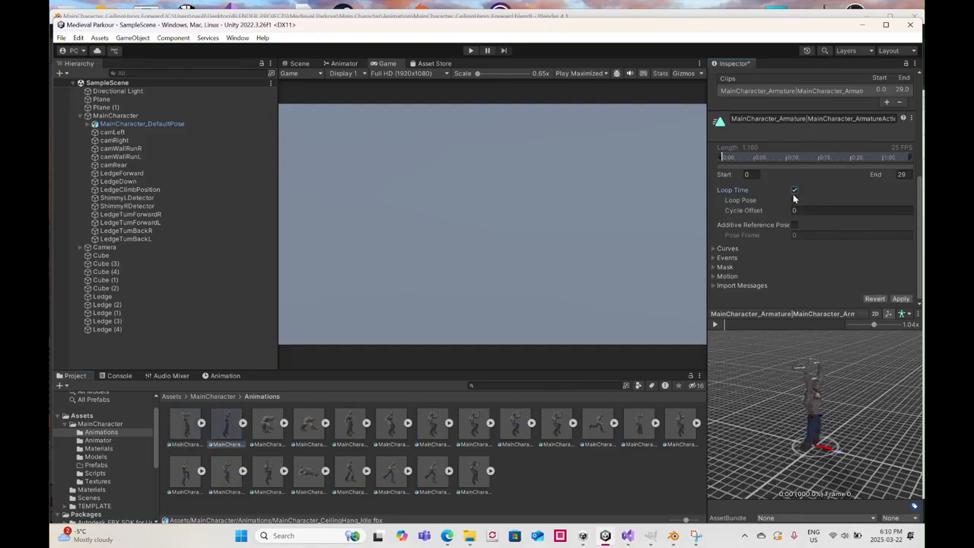
left_click(900, 299)
Turn on Loop Time for the MainCharacter_ScaleWall_Down and MainCharacter_ScaleWall_Idle animations, applying each one's import settings
left_click(432, 432)
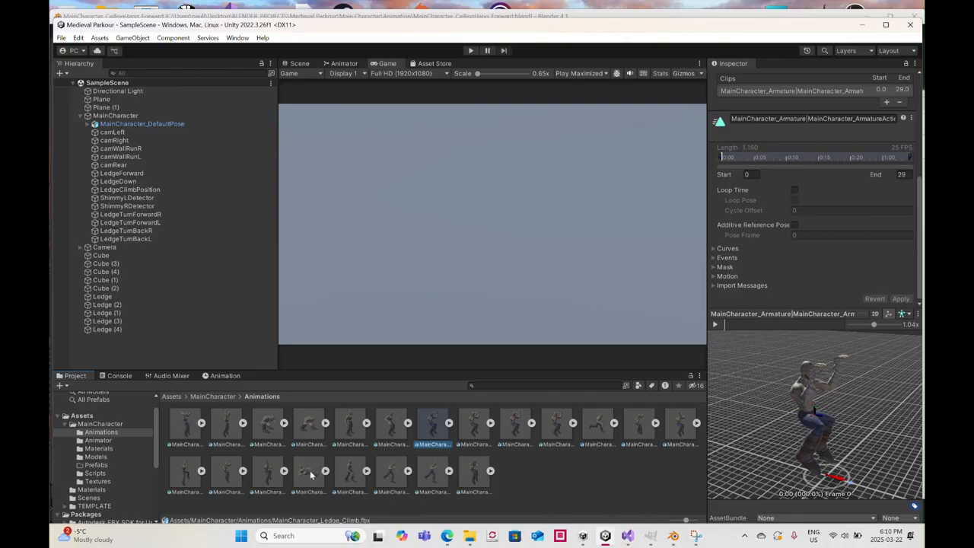
left_click(642, 432)
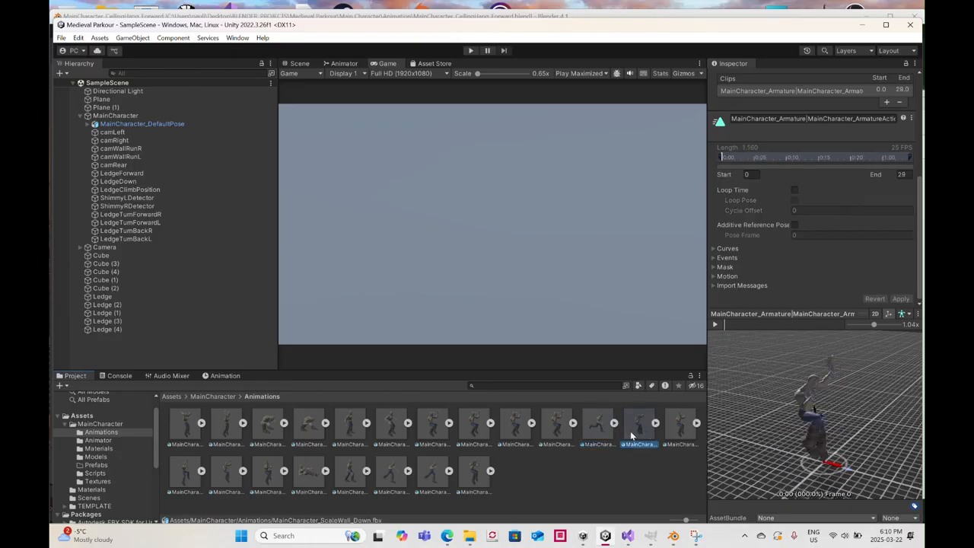
left_click(794, 189)
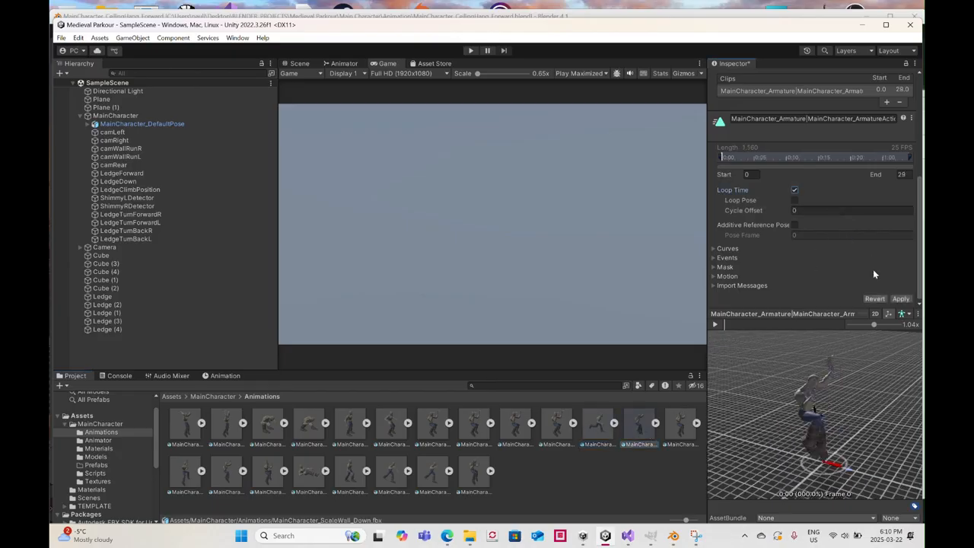
left_click(900, 300)
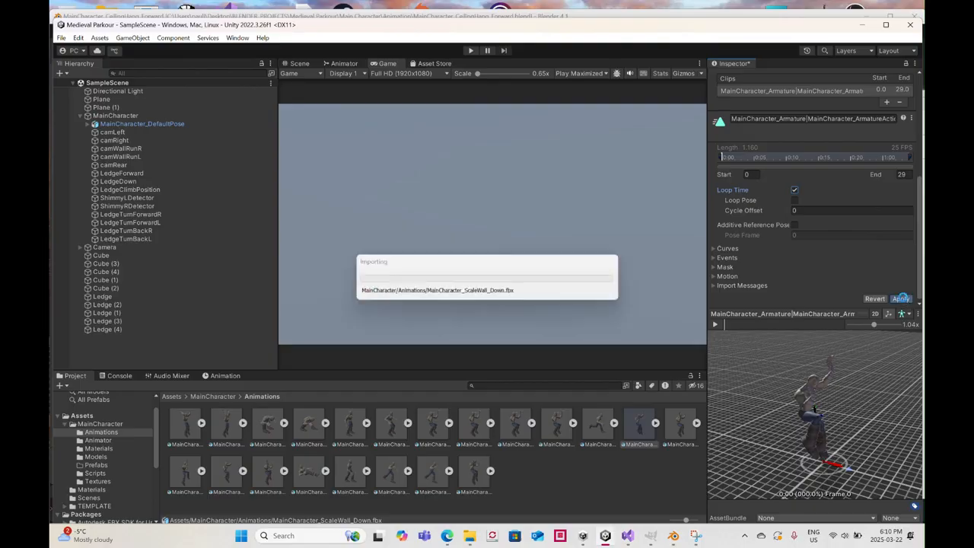
left_click(676, 426)
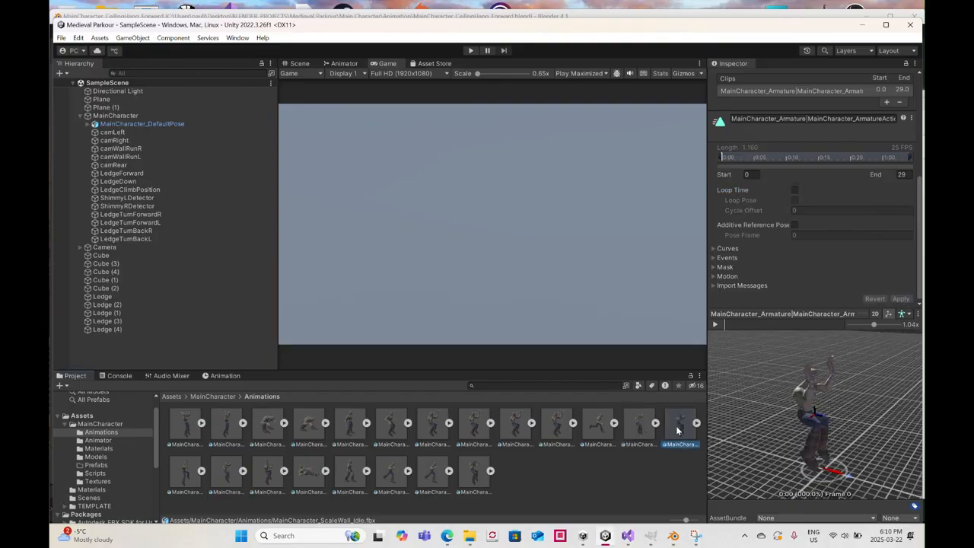
left_click(794, 190)
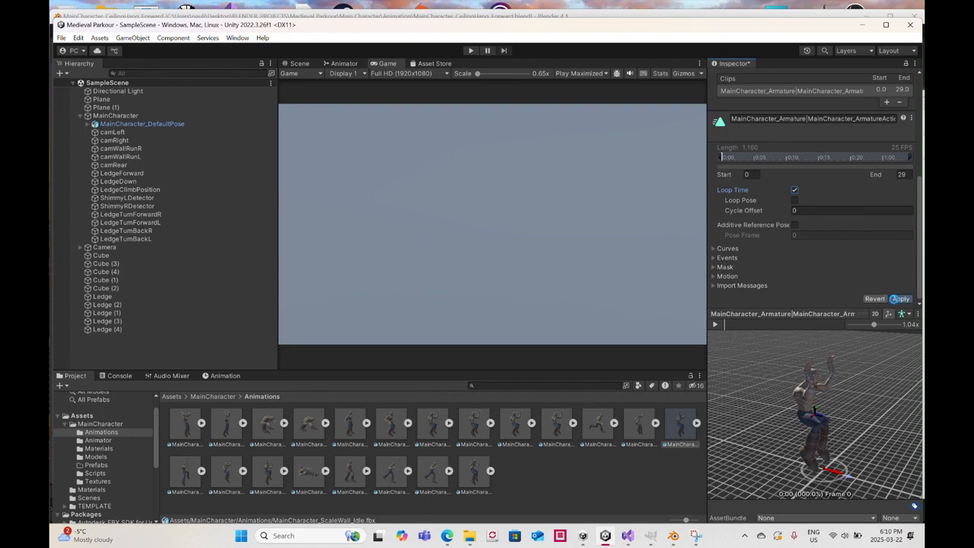
left_click(900, 298)
Turn on Loop Time for the MainCharacter_ScaleWall_Left and MainCharacter_ScaleWall_Right animations, applying each one's import settings
key("Right")
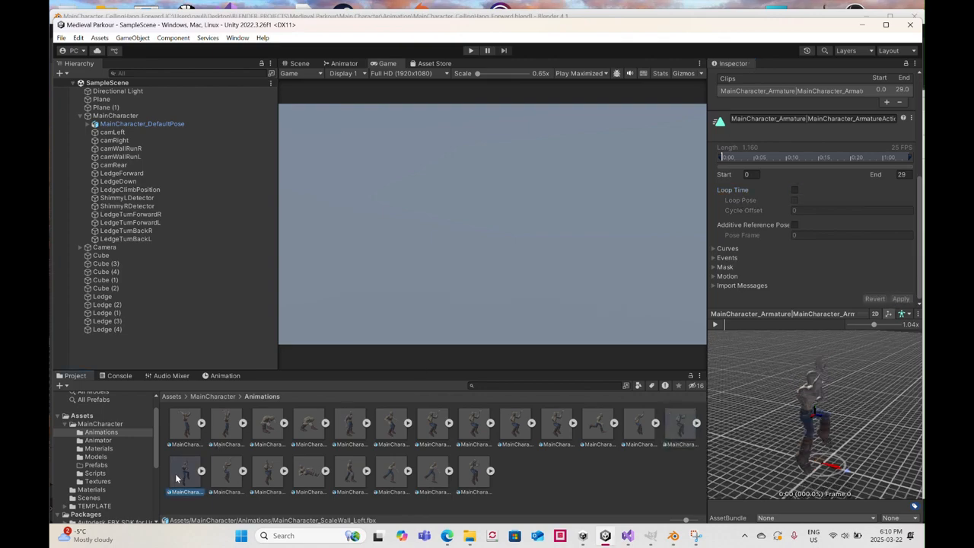
left_click(794, 190)
left_click(900, 298)
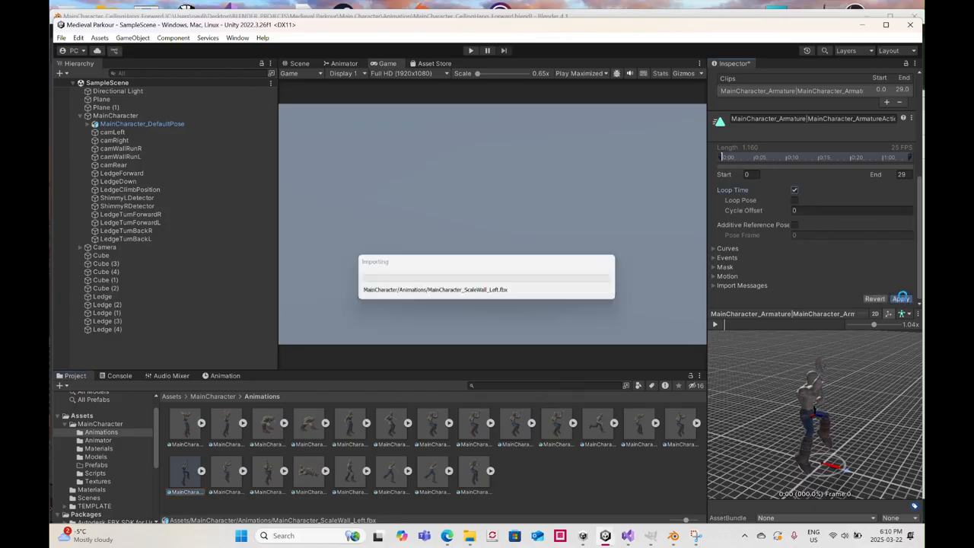
left_click(228, 478)
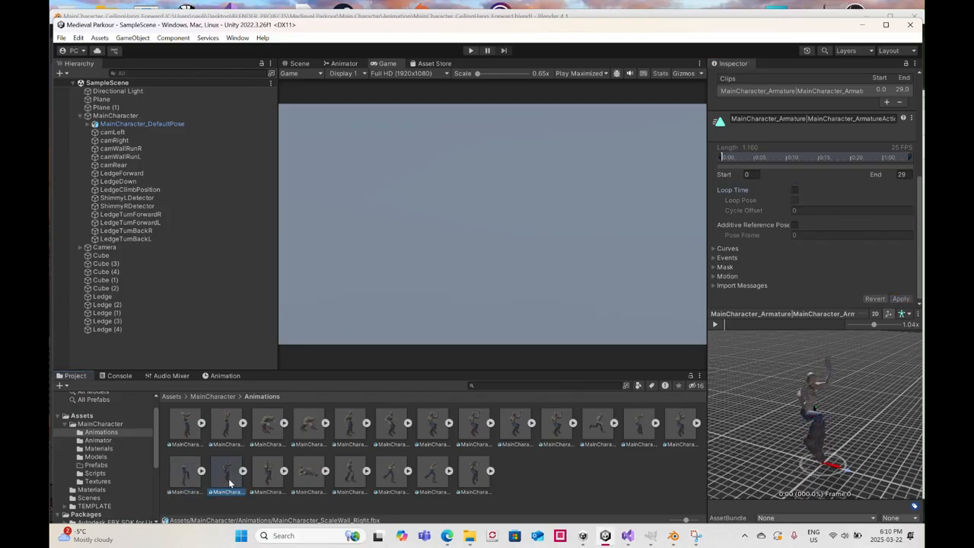
left_click(794, 190)
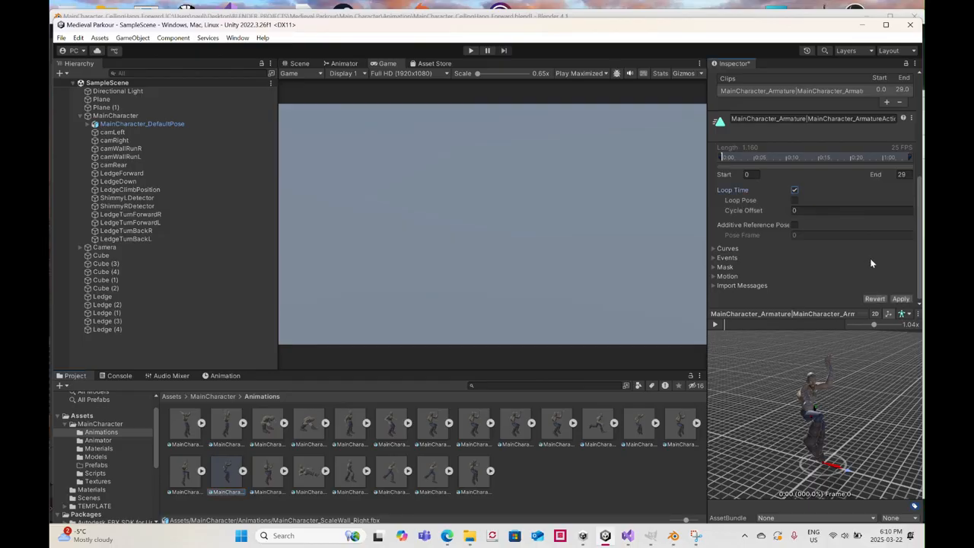
left_click(900, 298)
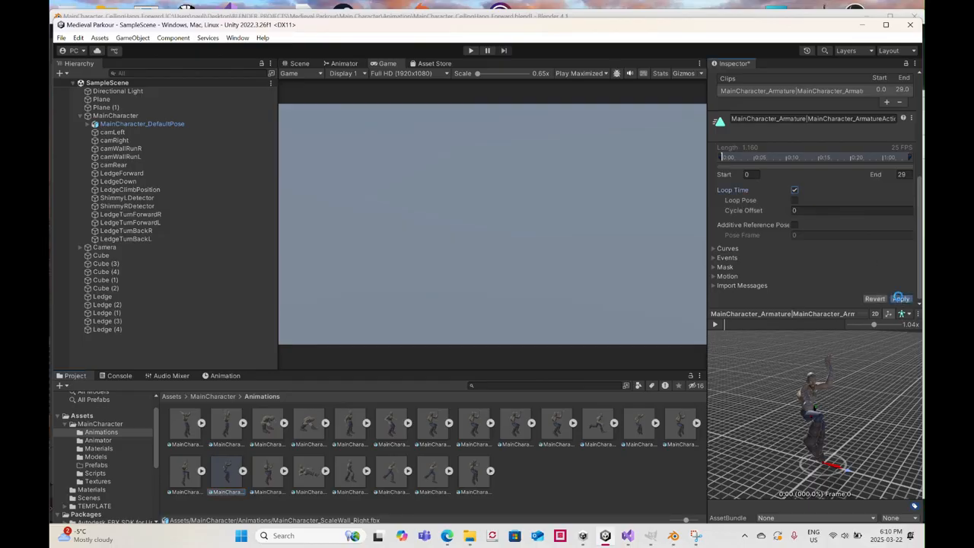
Enable Loop Time on the MainCharacter_ScaleWall_Up animation and apply the import settings
left_click(271, 480)
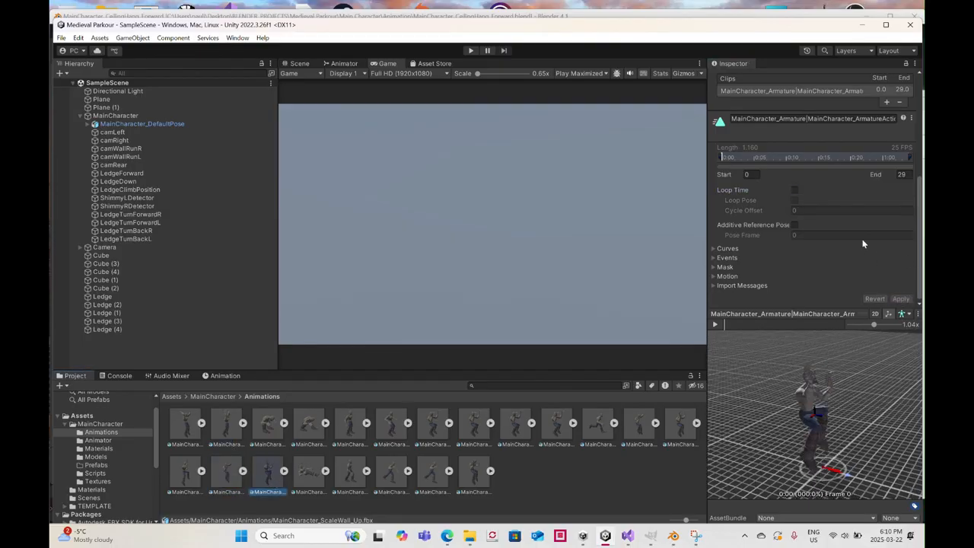
left_click(794, 189)
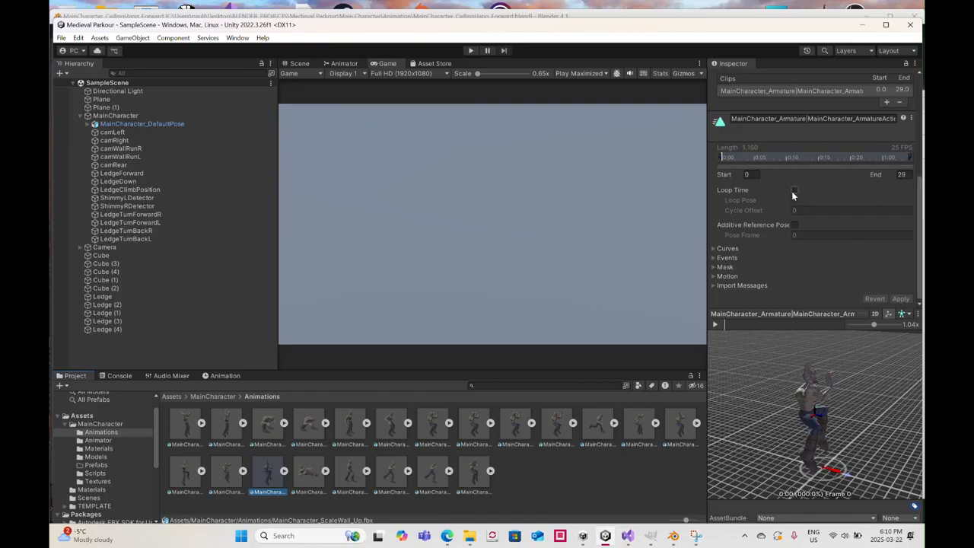
left_click(900, 299)
left_click(312, 473)
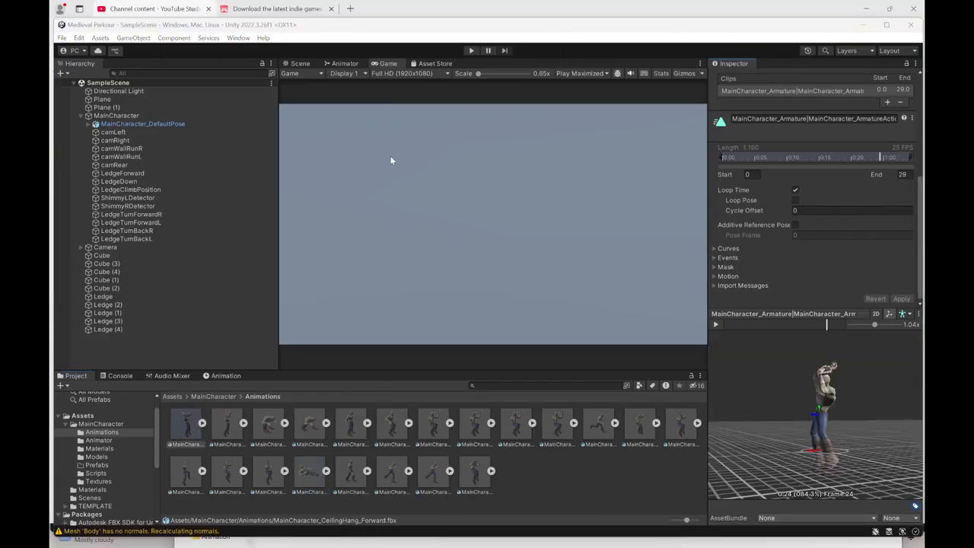
Show the MainCharacter Animator graph and move the Slide state above the Crouch state to free up space
left_click(341, 64)
scroll(470, 202, "down", 1)
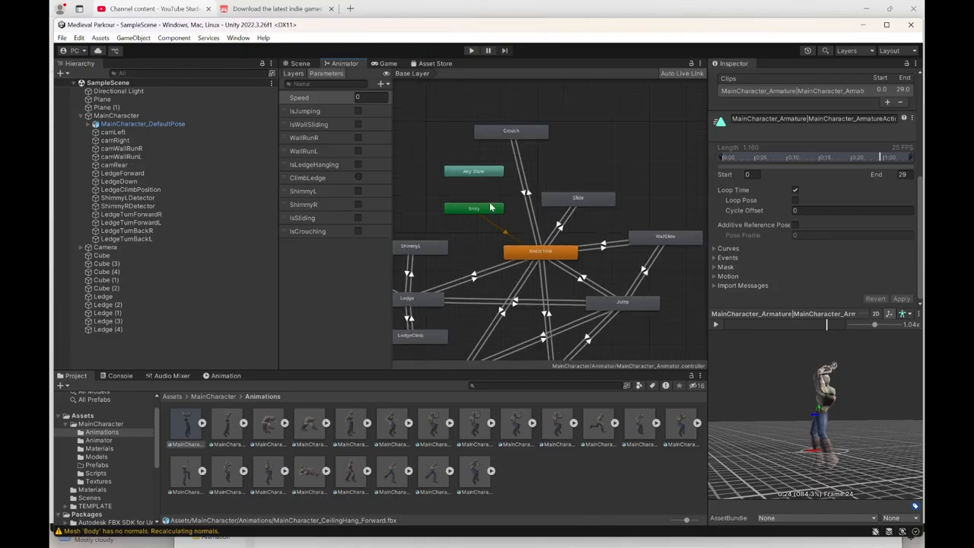
left_click(613, 196)
left_click_drag(613, 196, 598, 104)
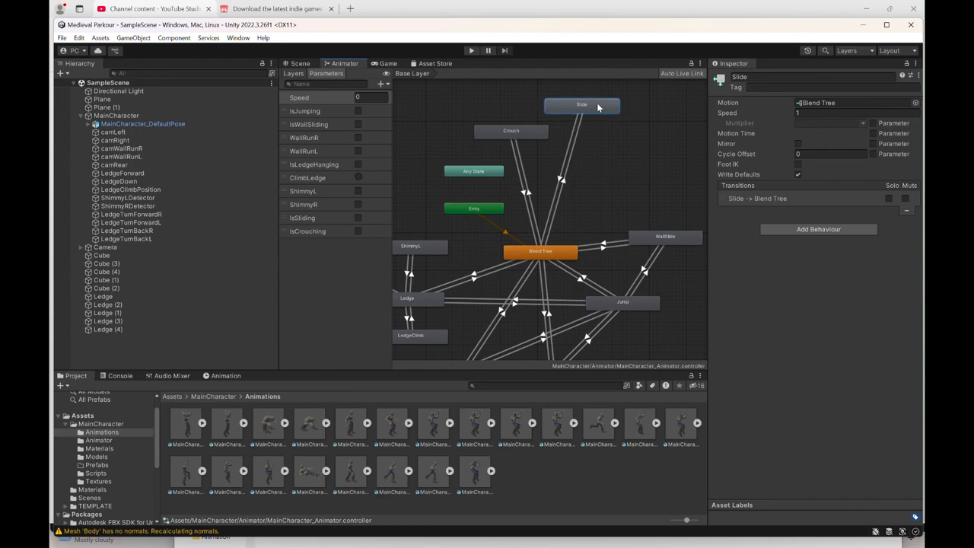
Create a new blend tree state in the free space beneath Slide and name it ScaleWall
right_click(604, 189)
mouse_move(654, 196)
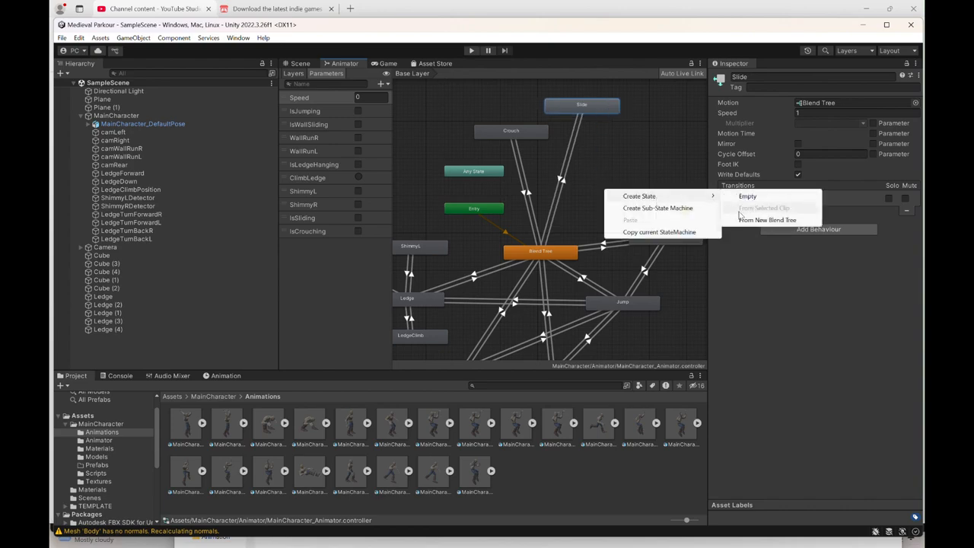
left_click(765, 220)
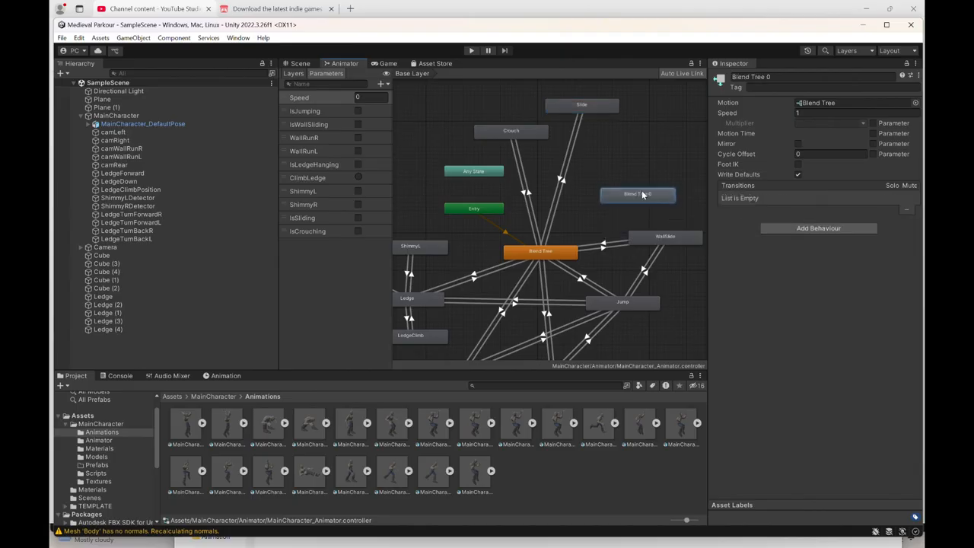
left_click_drag(643, 195, 625, 185)
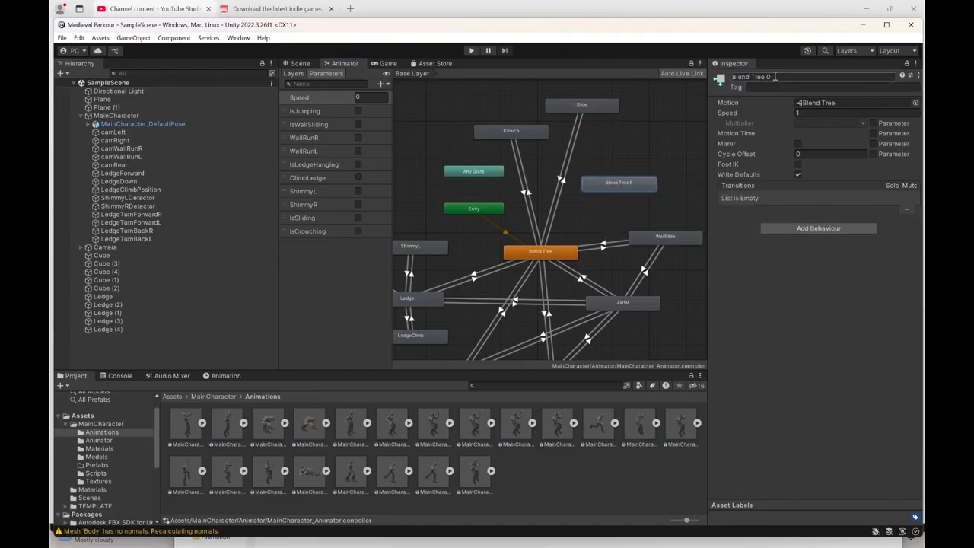
left_click_drag(774, 77, 725, 74)
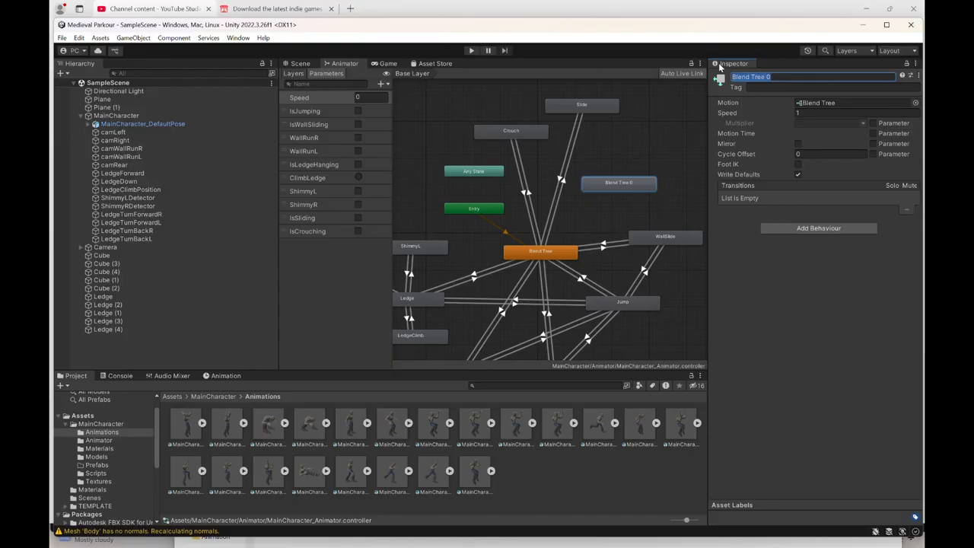
type("ScaleWall")
key("Return")
Create another blend tree state named CeilingHang between the ScaleWall and WallSlide states
right_click(631, 215)
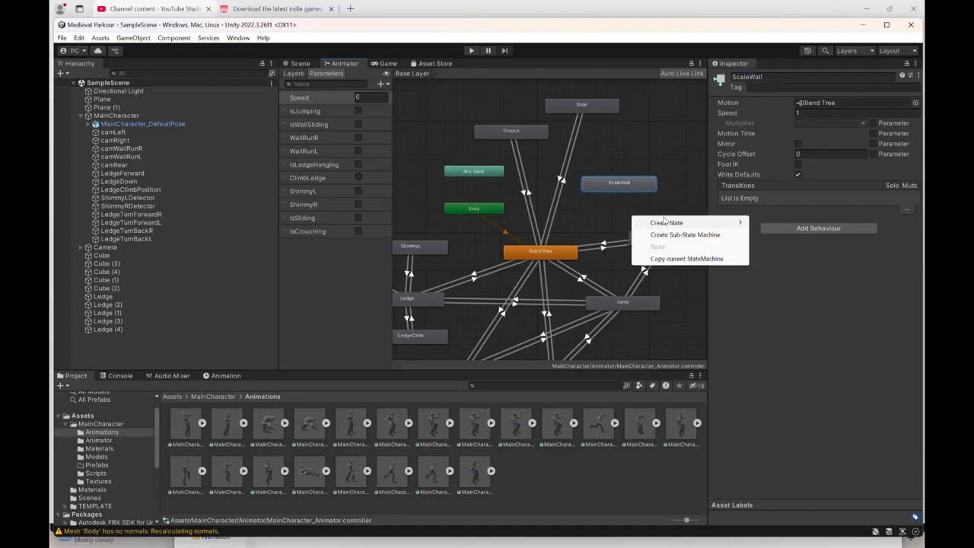
mouse_move(667, 224)
left_click(784, 247)
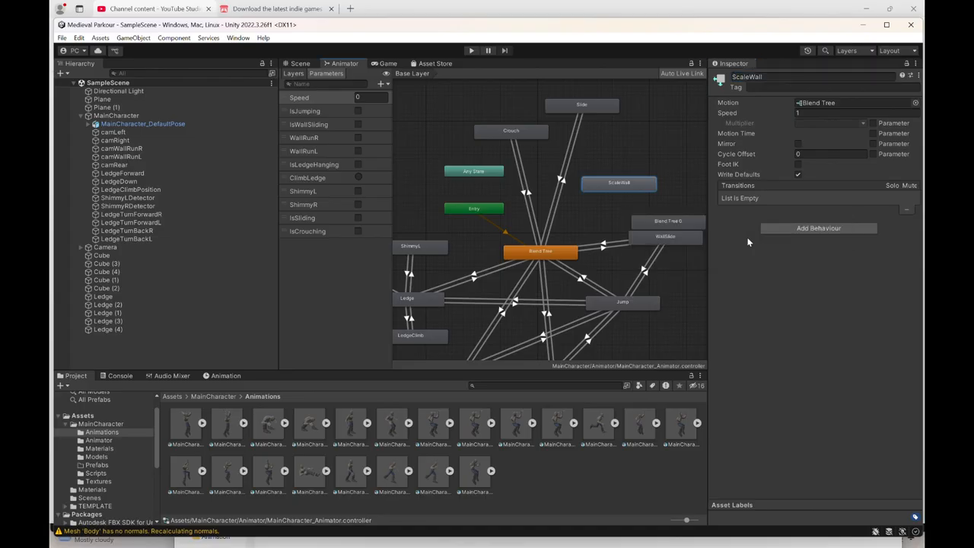
left_click_drag(679, 220, 655, 213)
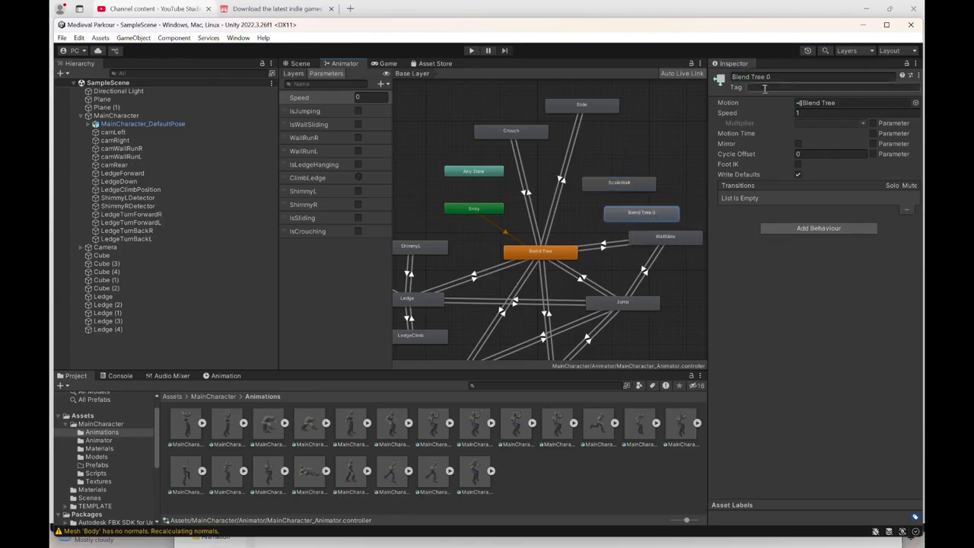
left_click(795, 76)
type("Cei")
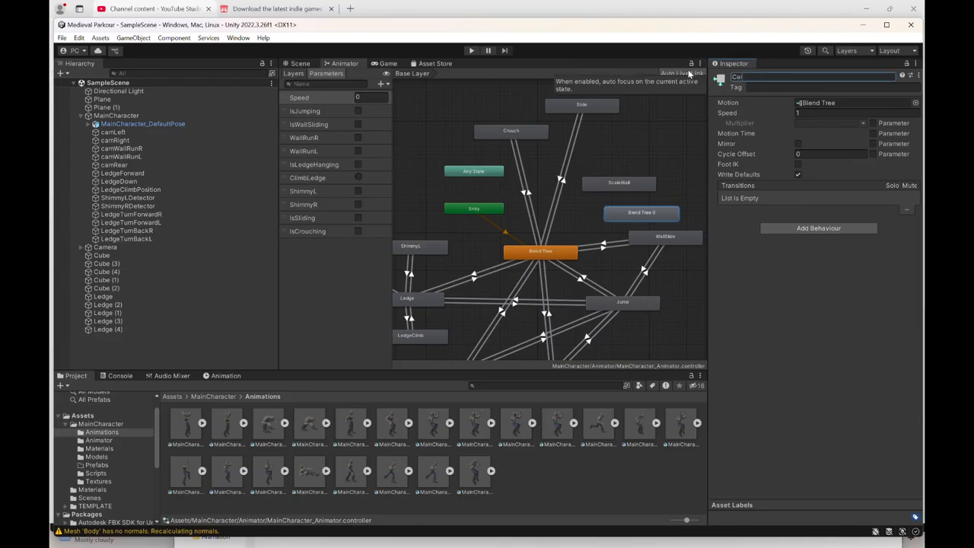
type("lingHang")
key("Return")
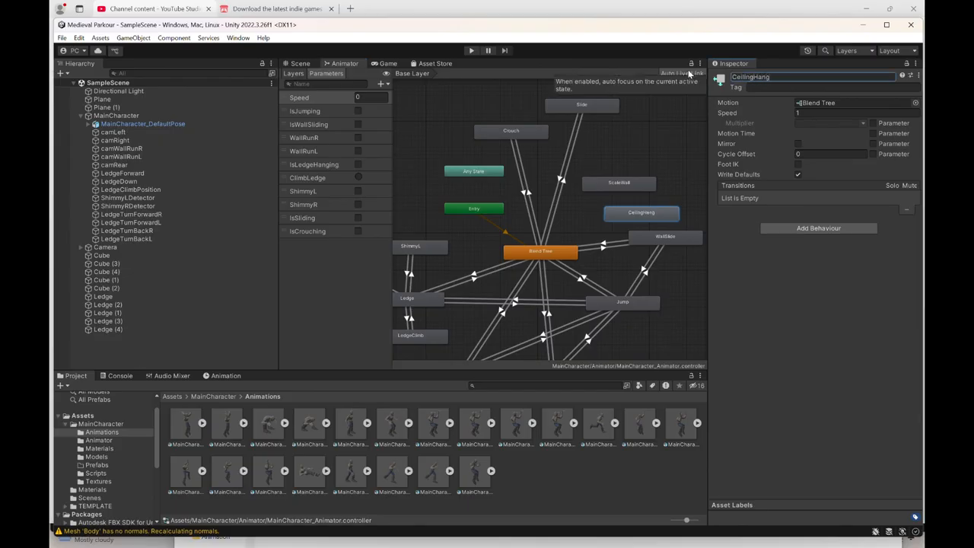
Open the blend tree inside the CeilingHang state and add two motion fields to it
double_click(596, 186)
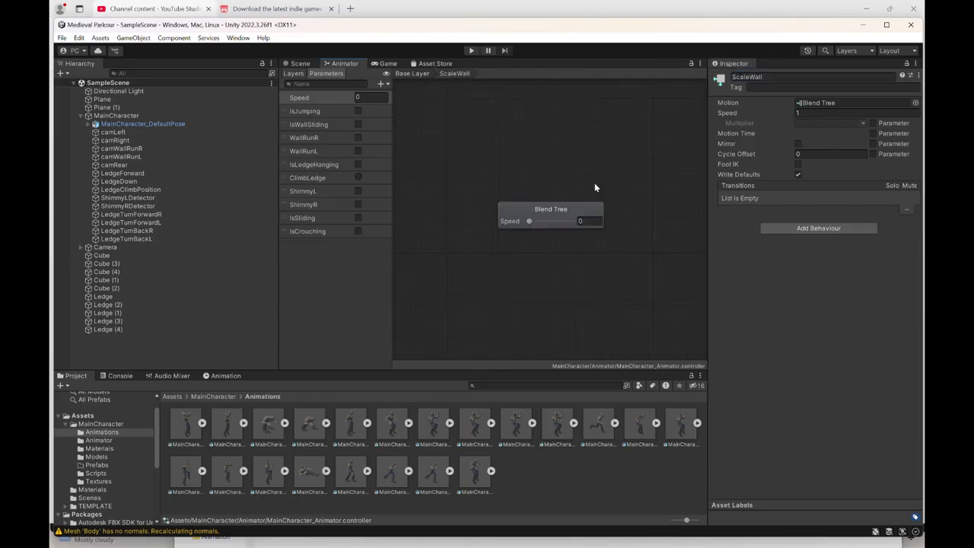
left_click(420, 73)
double_click(625, 217)
left_click(576, 211)
left_click(894, 139)
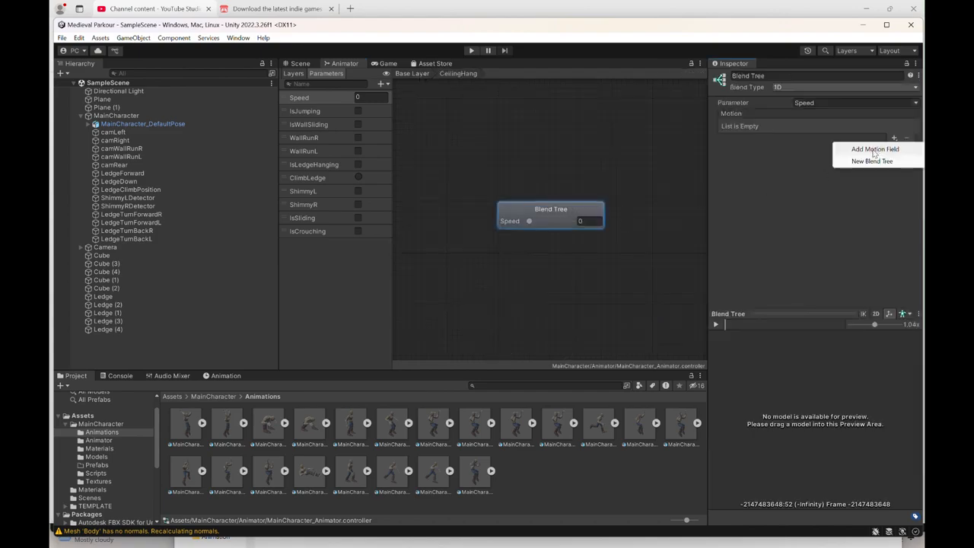
left_click(873, 150)
left_click(894, 139)
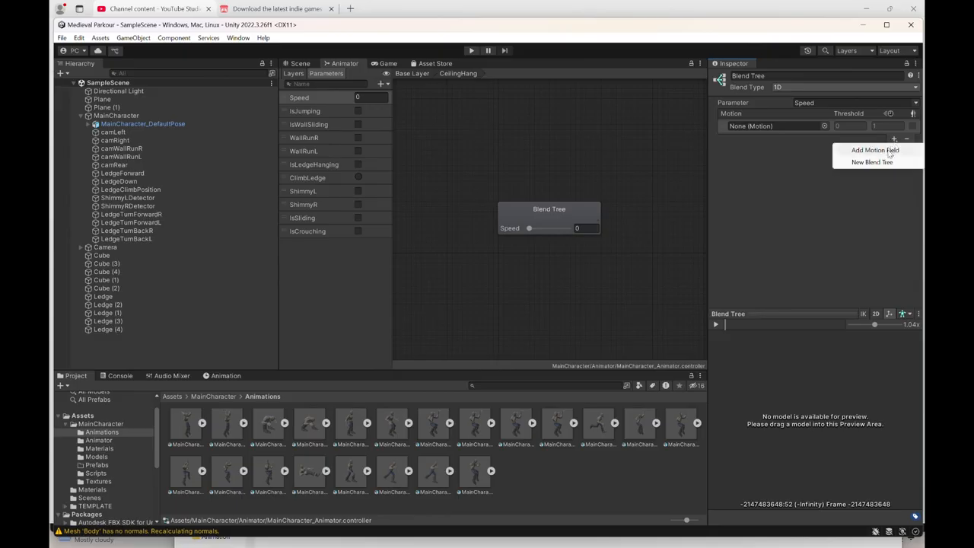
left_click(876, 151)
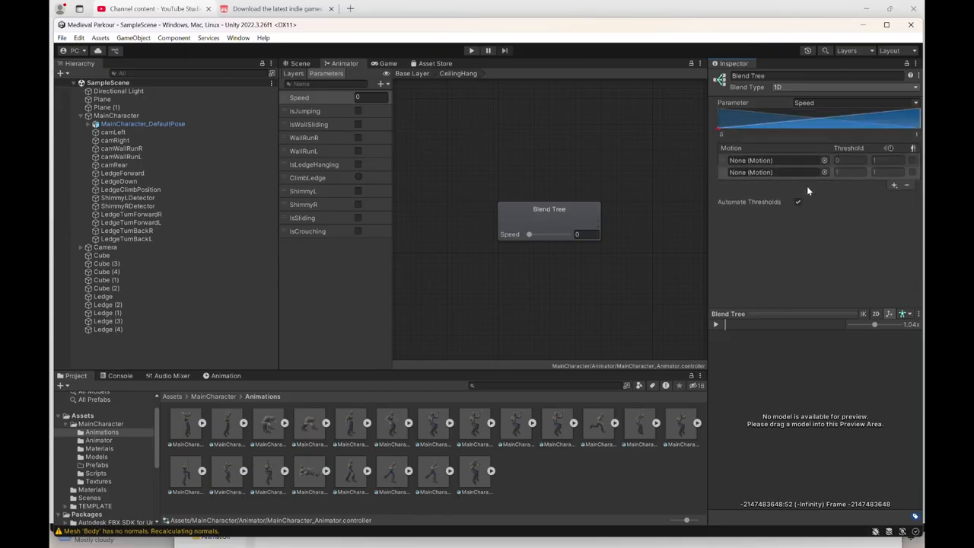
Assign the MainCharacter_WallRunL clip to the first motion of the CeilingHang blend tree
left_click(825, 161)
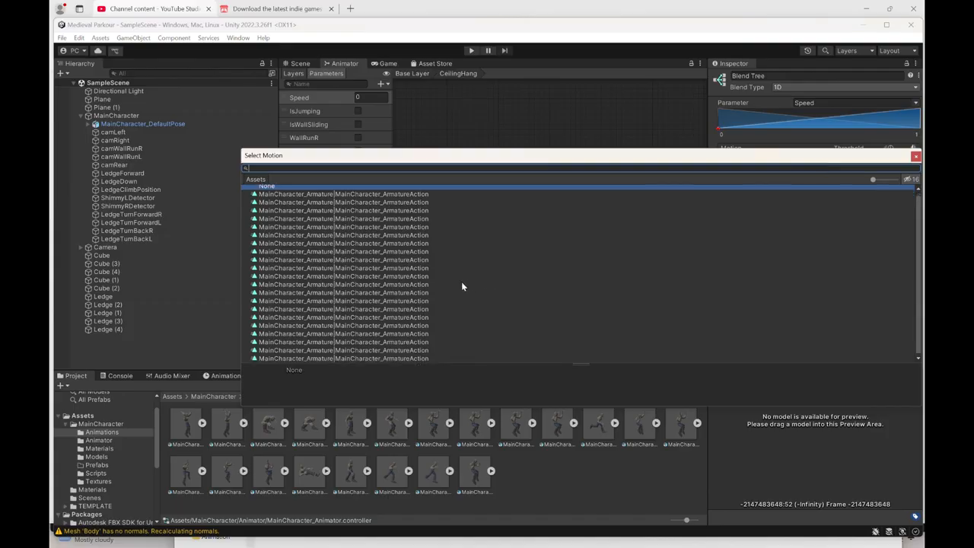
left_click(404, 196)
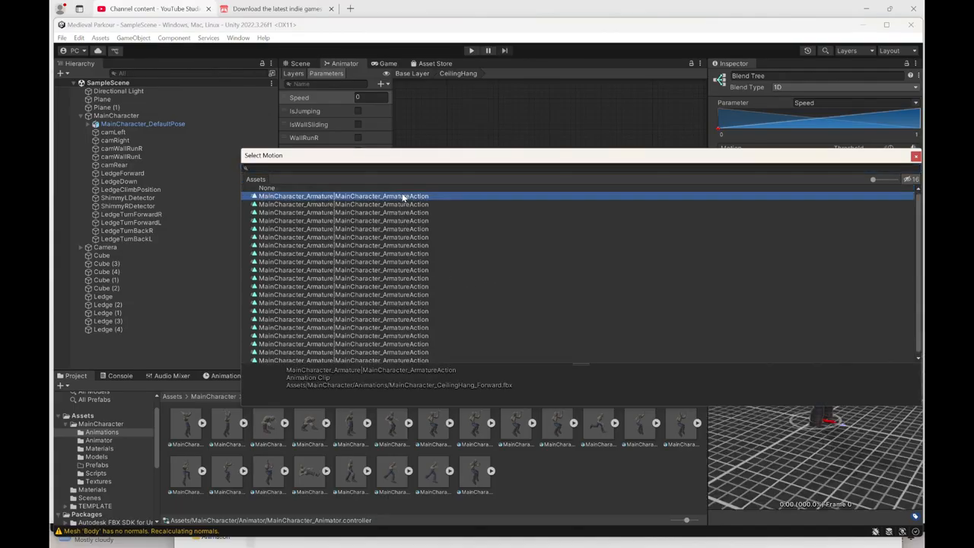
left_click(405, 204)
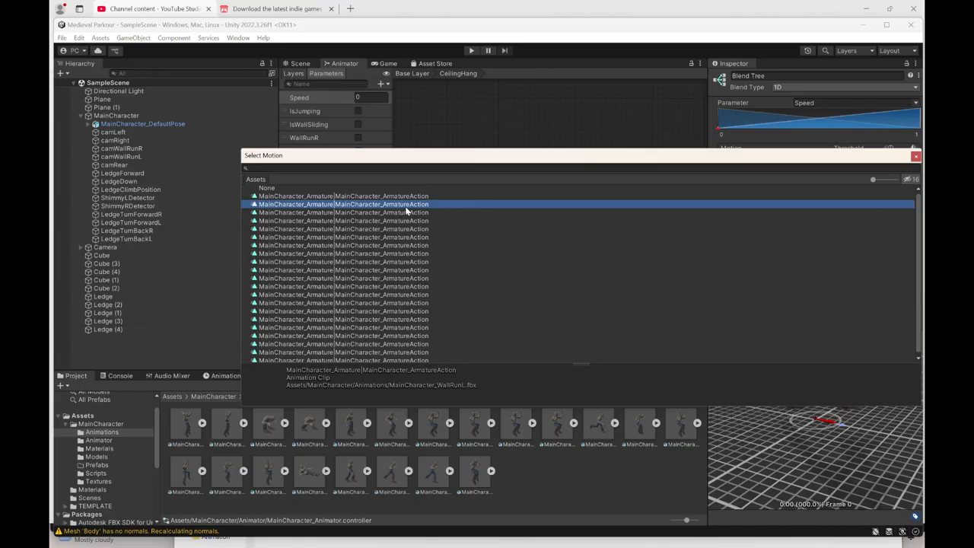
double_click(405, 206)
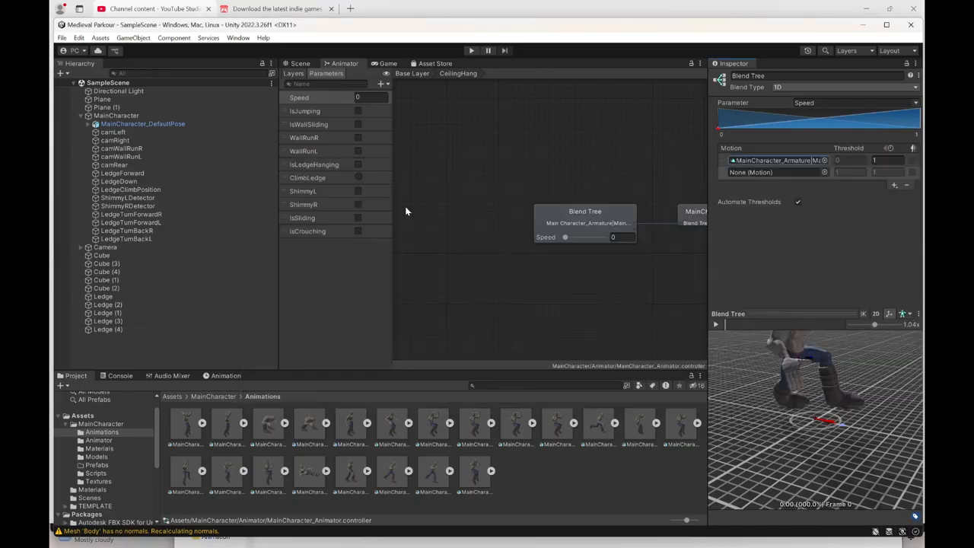
Assign the MainCharacter_CeilingHang_Forward clip to the second motion of the CeilingHang blend tree
left_click(825, 173)
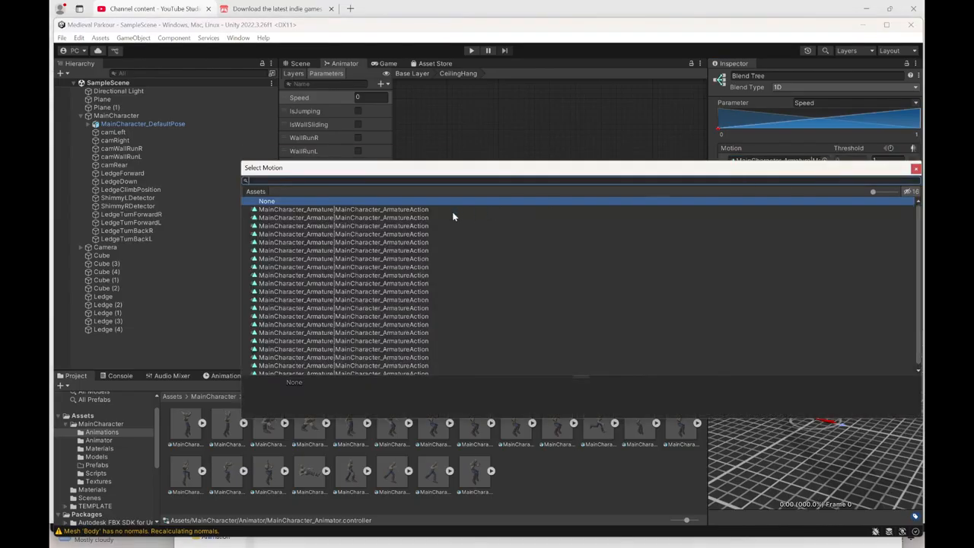
left_click(411, 219)
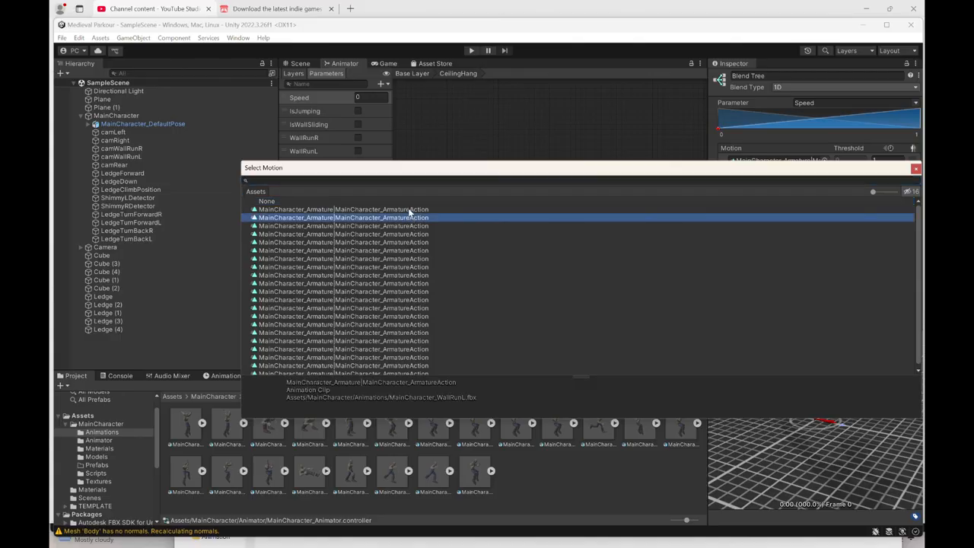
left_click(409, 211)
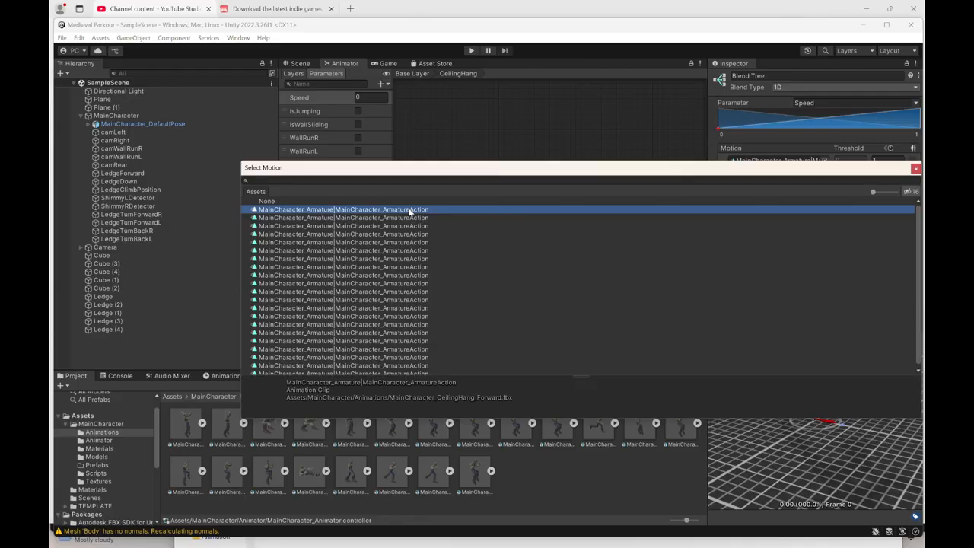
double_click(410, 211)
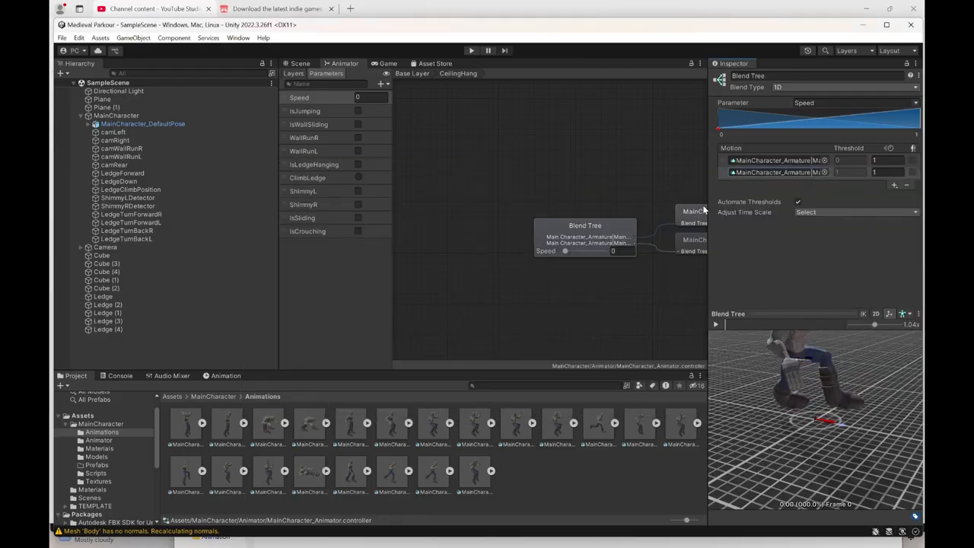
Replace the first motion of the CeilingHang blend tree with the MainCharacter_CeilingHang_Idle clip, checking each candidate's file path
left_click(825, 173)
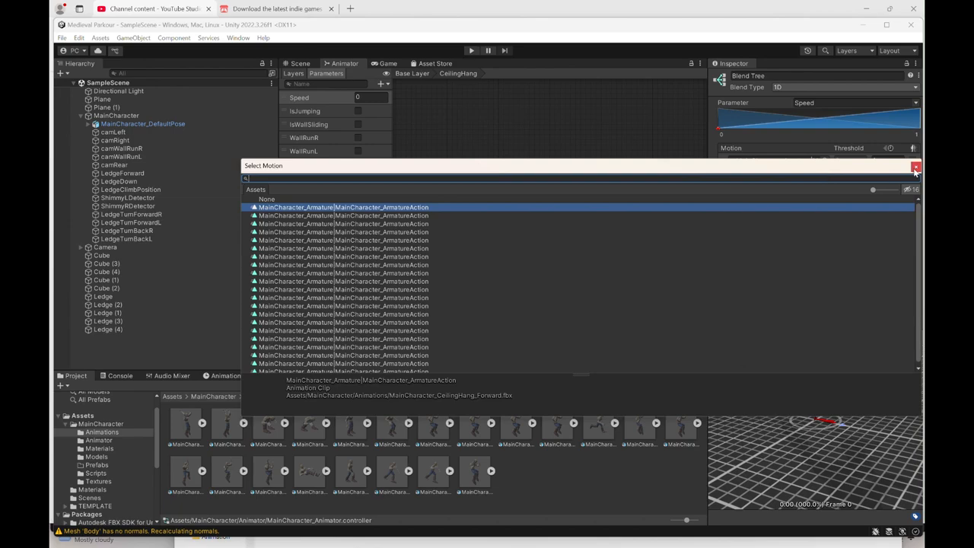
left_click(916, 166)
left_click(825, 161)
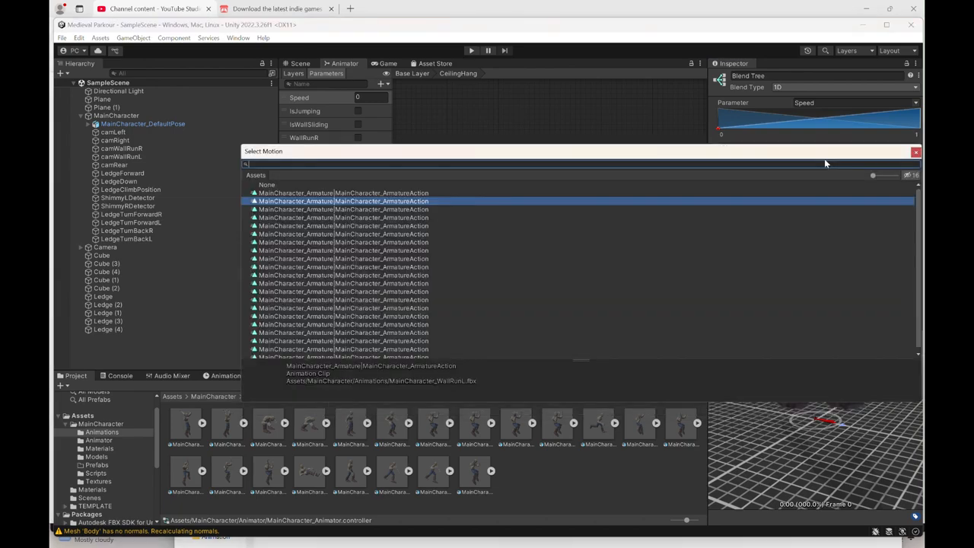
left_click(389, 194)
left_click(390, 209)
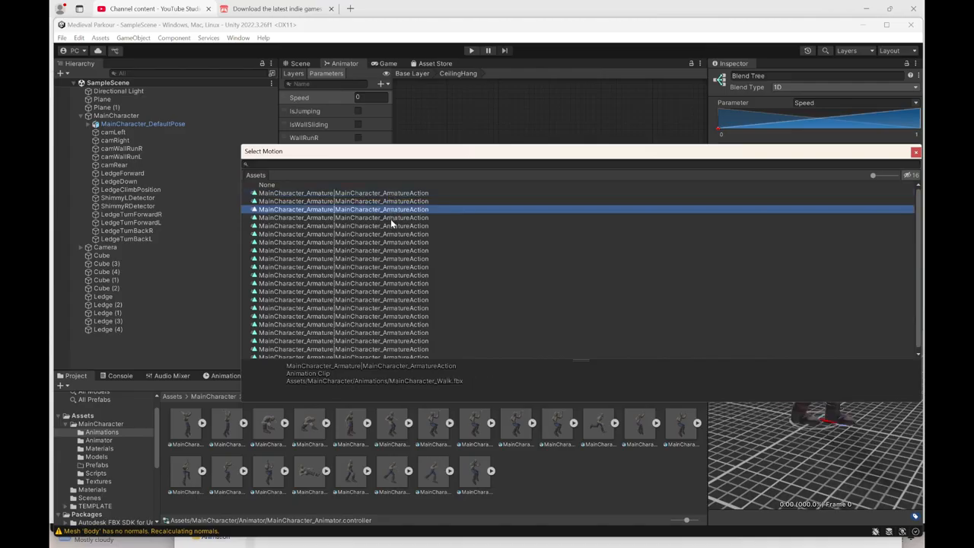
left_click(390, 219)
key("Down")
key("Down")
key("Down")
key("Down")
key("Down")
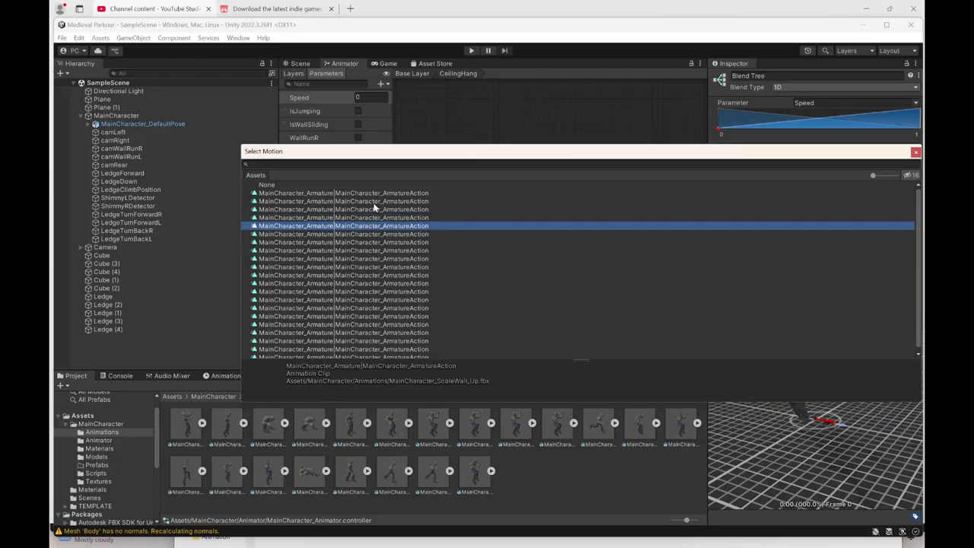
key("Down")
key("Down")
key("Down")
key("Down")
key("Down")
key("Down")
key("Down")
key("Down")
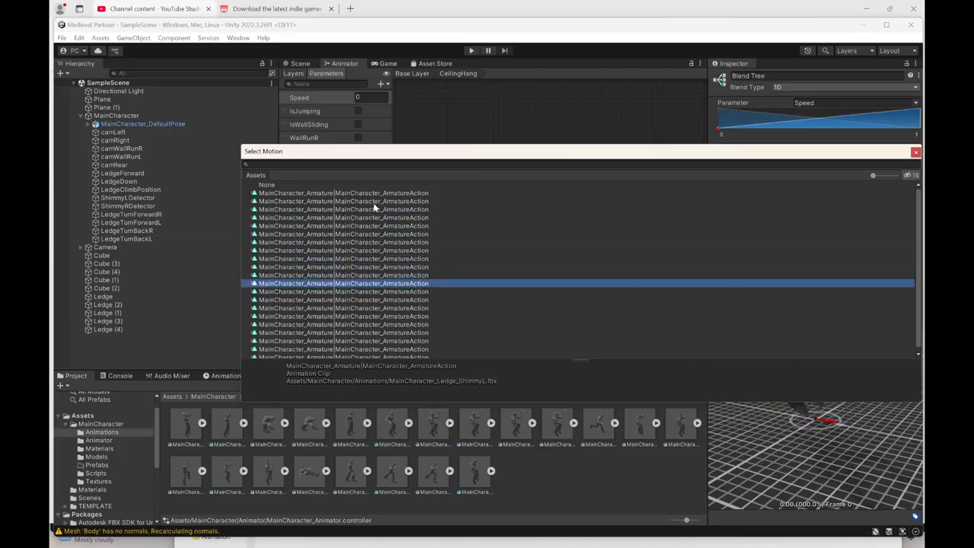
key("Down")
key("Down")
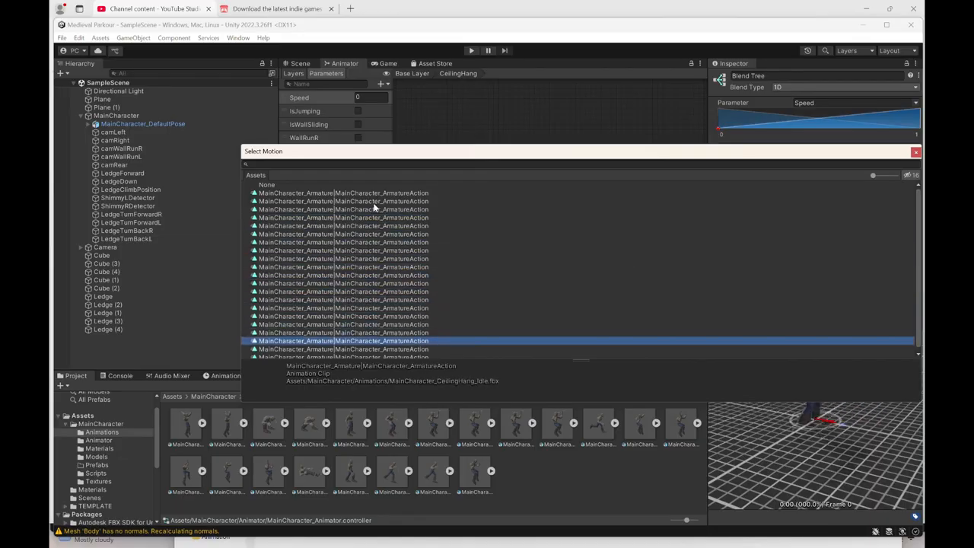
double_click(449, 342)
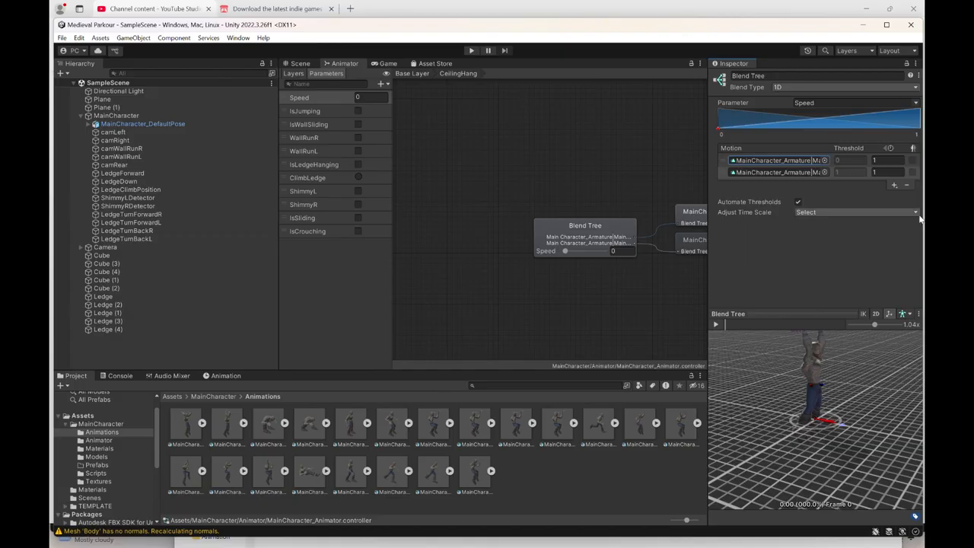
Open the blend tree inside the Crouch state and add a third motion field to it
left_click(419, 73)
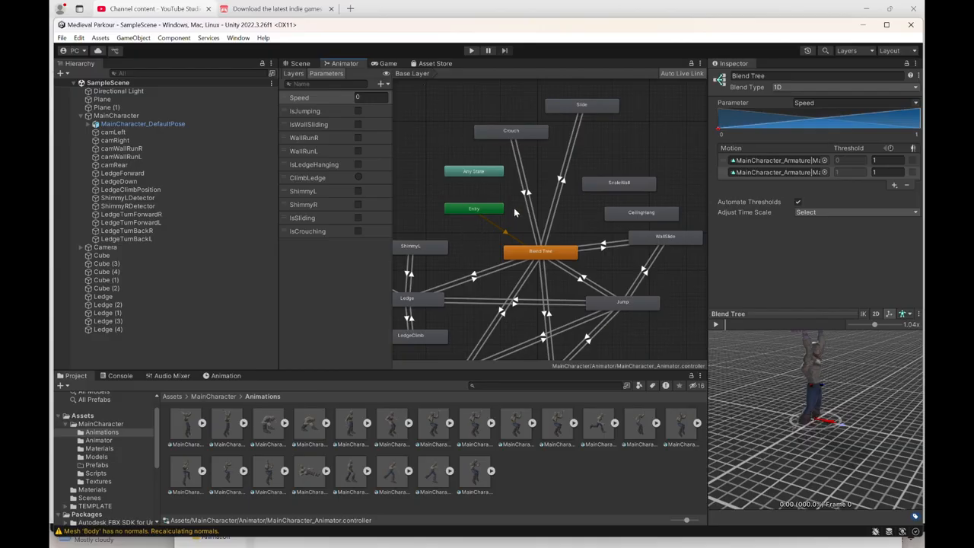
double_click(521, 133)
left_click(571, 243)
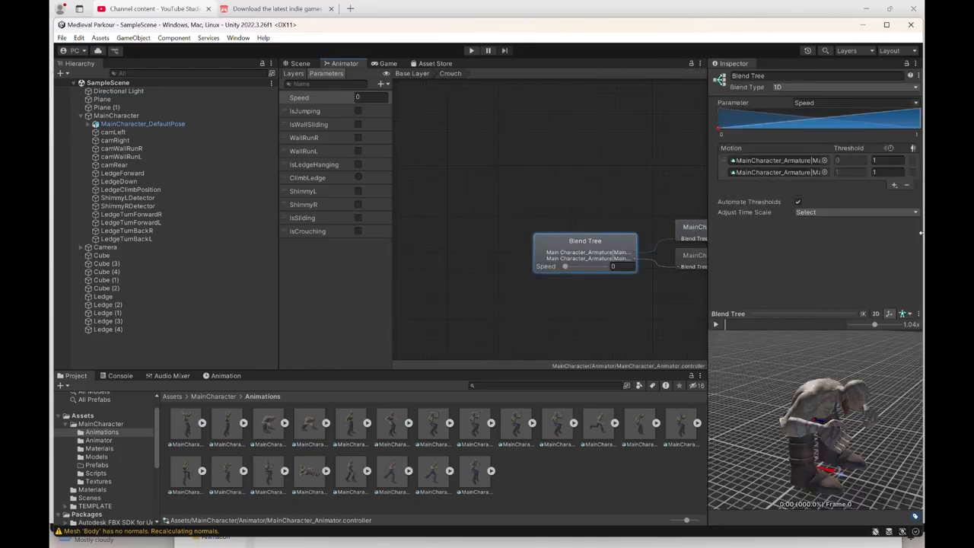
left_click(894, 185)
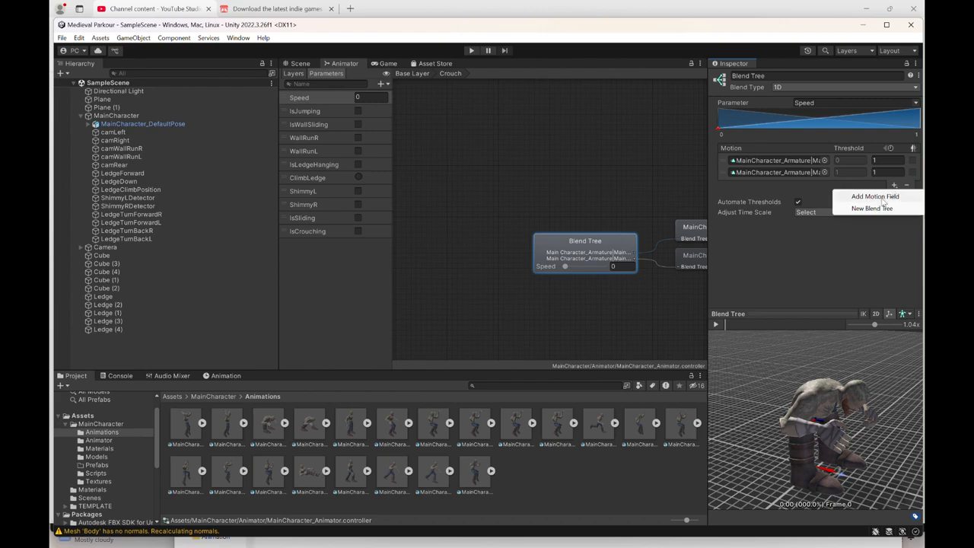
left_click(838, 195)
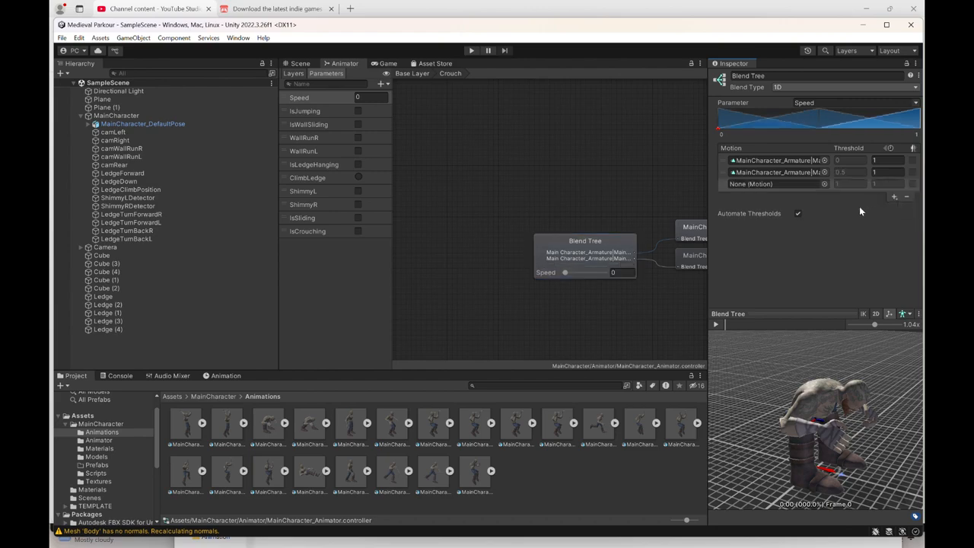
Assign the MainCharacter_Crouch_Walk clip to the third motion of the Crouch blend tree, checking the clips used by the first two motions
left_click(824, 173)
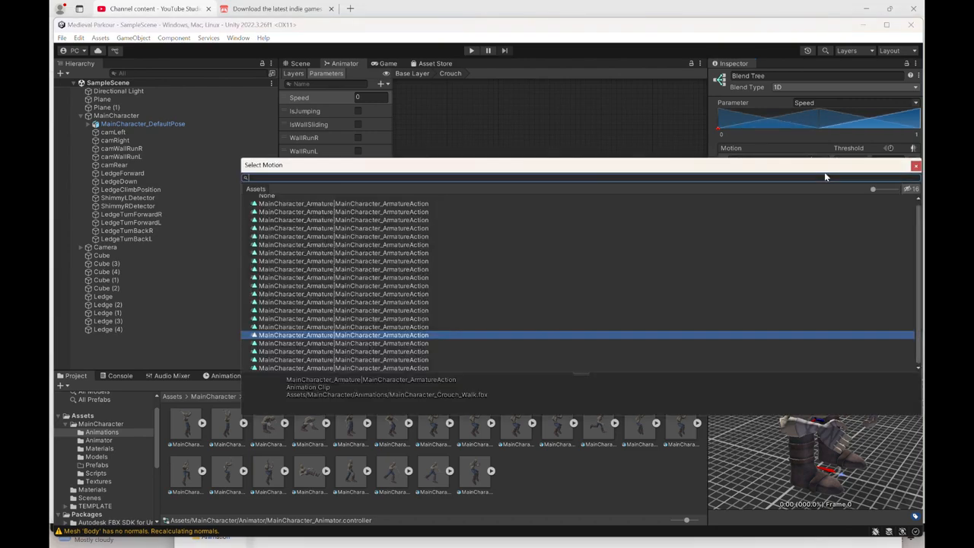
left_click(915, 166)
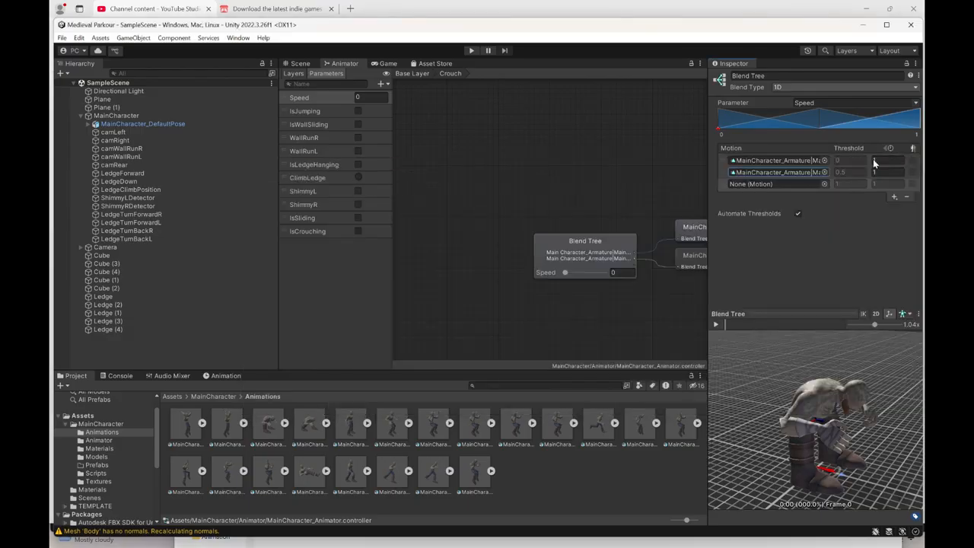
left_click(825, 160)
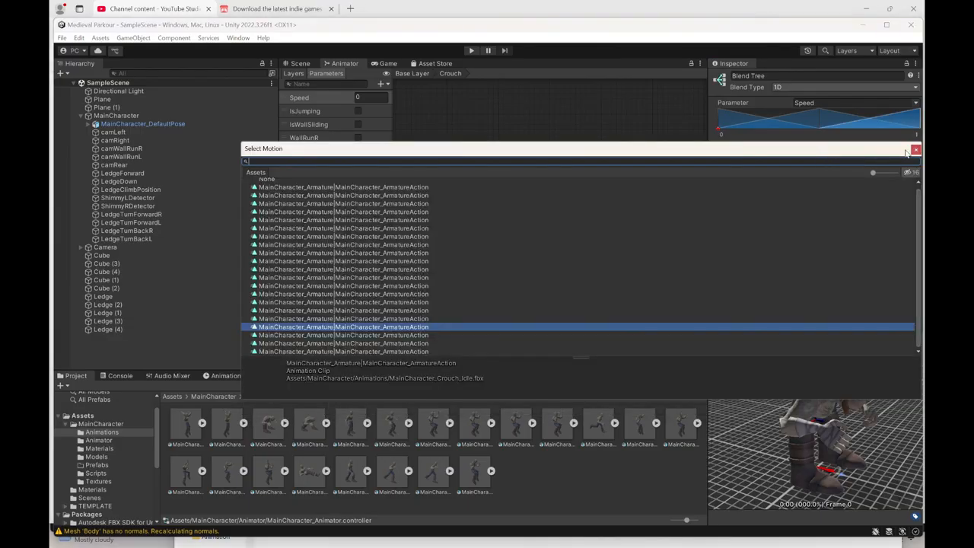
left_click(915, 149)
left_click(824, 185)
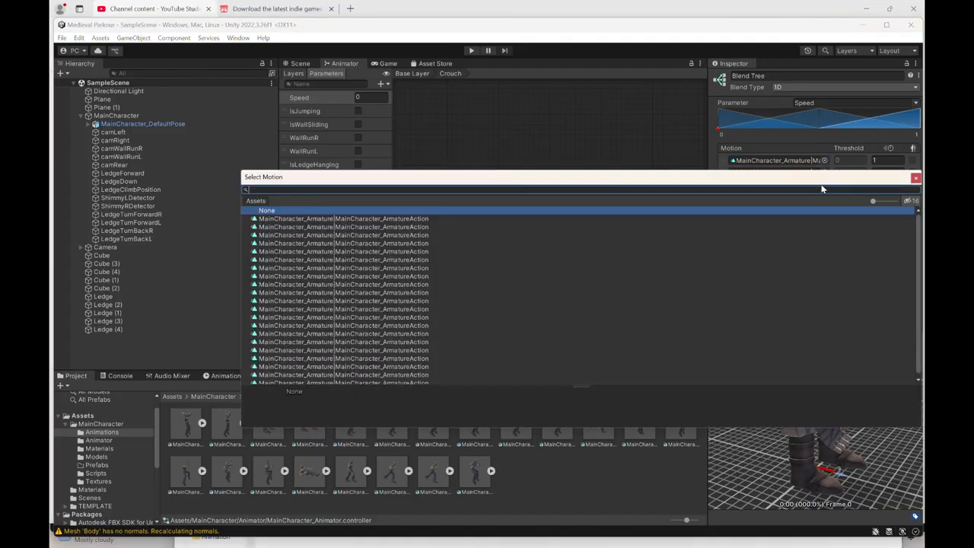
left_click(420, 219)
key("Down")
key("Down")
key("Down")
key("Down")
key("Down")
key("Down")
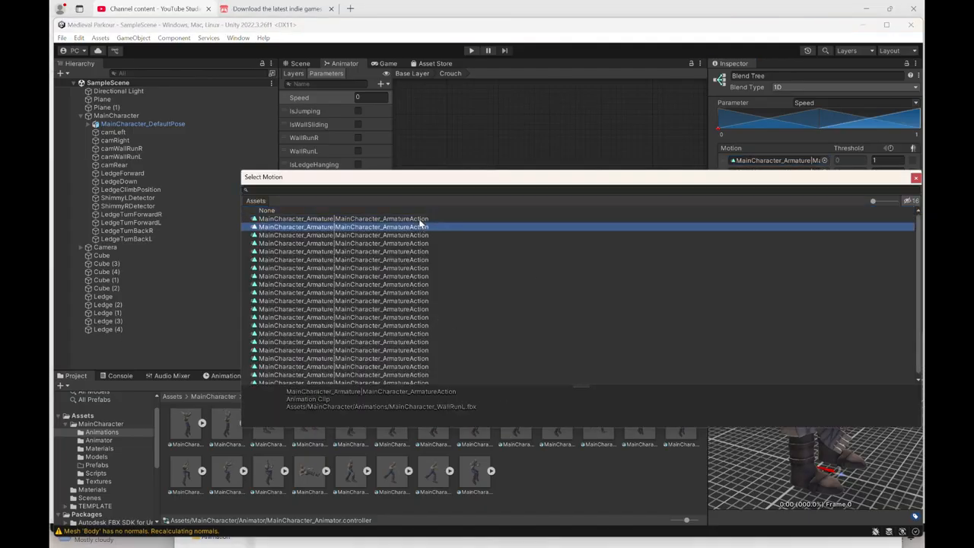
key("Down")
key("Down")
key("Down")
key("Down")
key("Down")
key("Down")
key("Down")
key("Down")
key("Down")
key("Down")
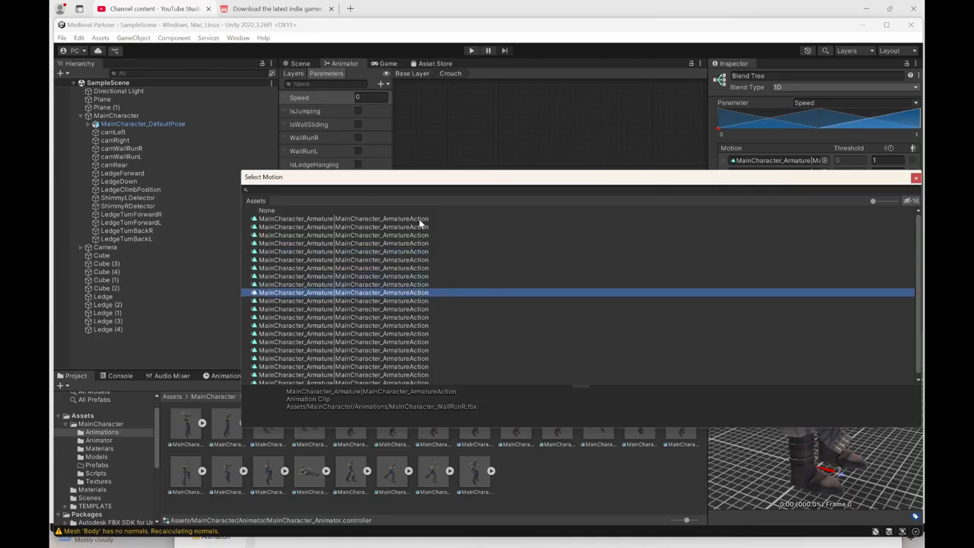
key("Down")
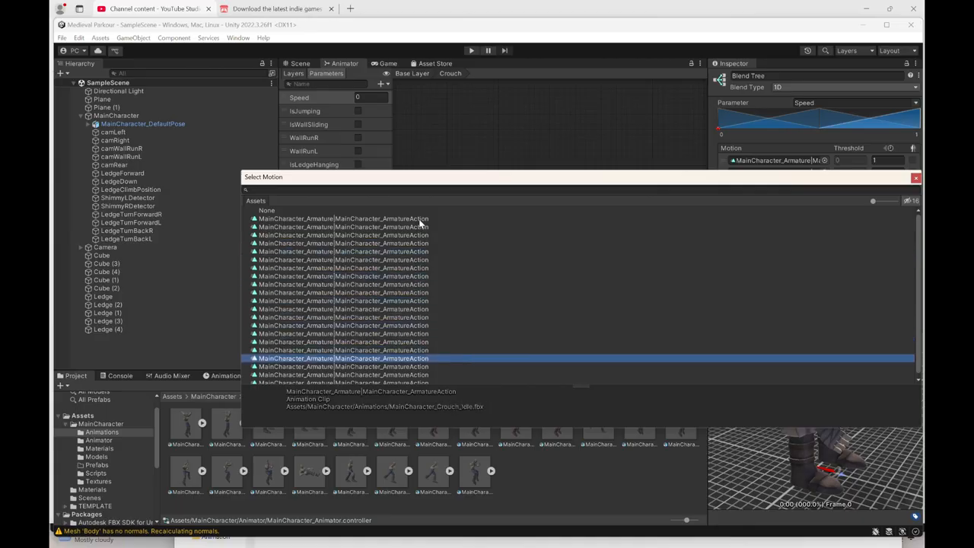
key("Up")
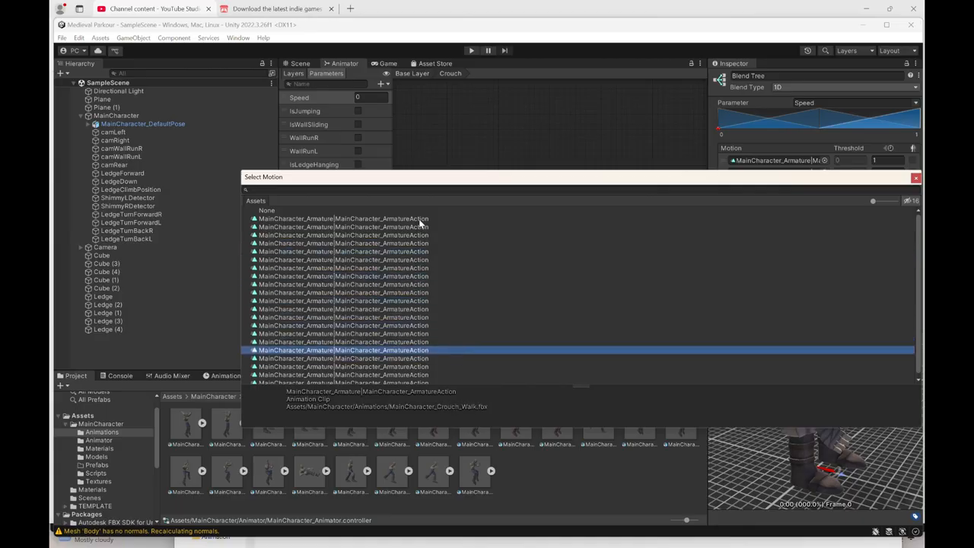
double_click(423, 351)
left_click(404, 74)
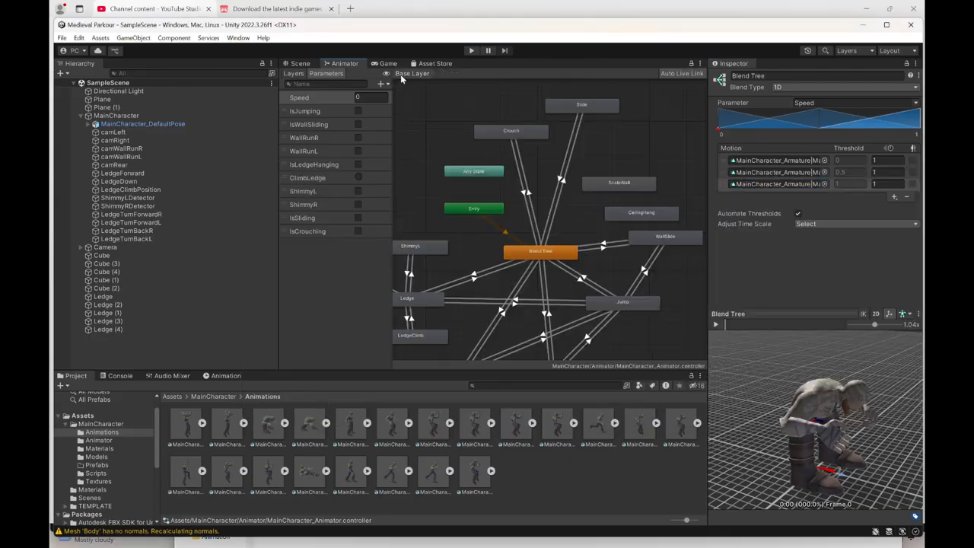
left_click(609, 185)
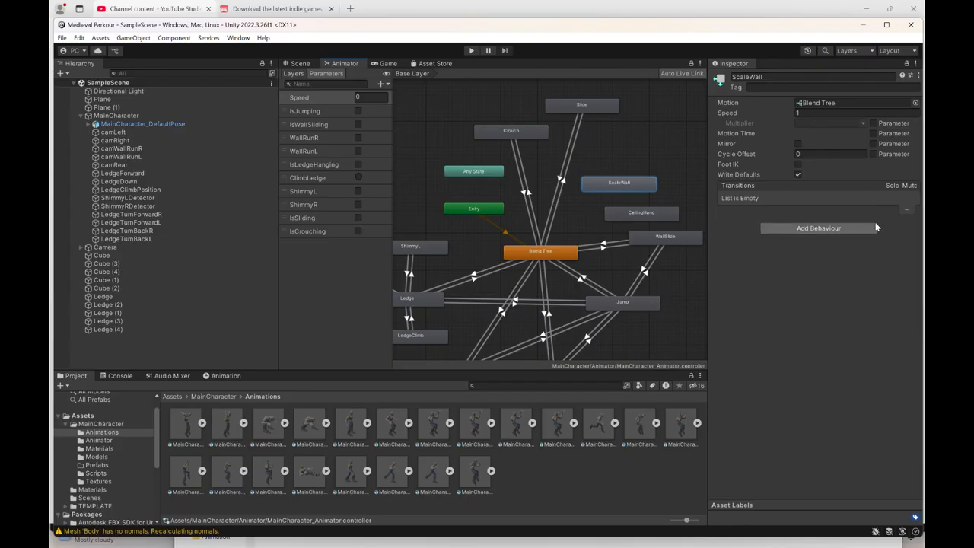
double_click(627, 184)
left_click(567, 210)
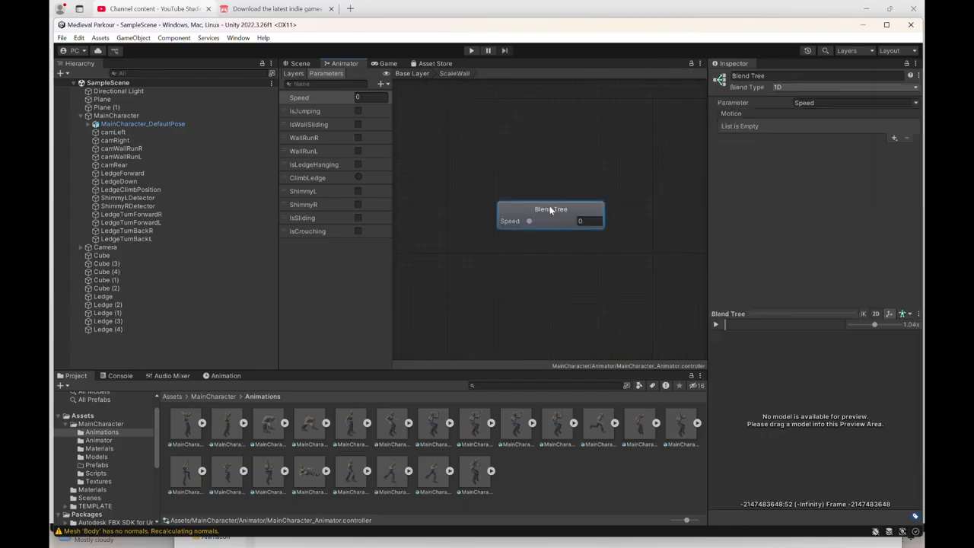
left_click(411, 73)
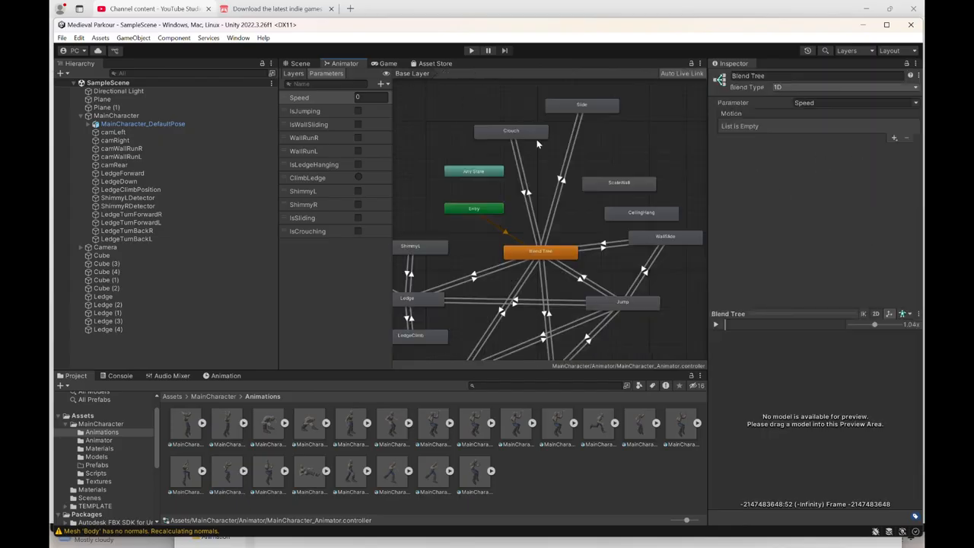
Open the blend tree inside the CeilingHang state and add a third motion field to it
double_click(626, 210)
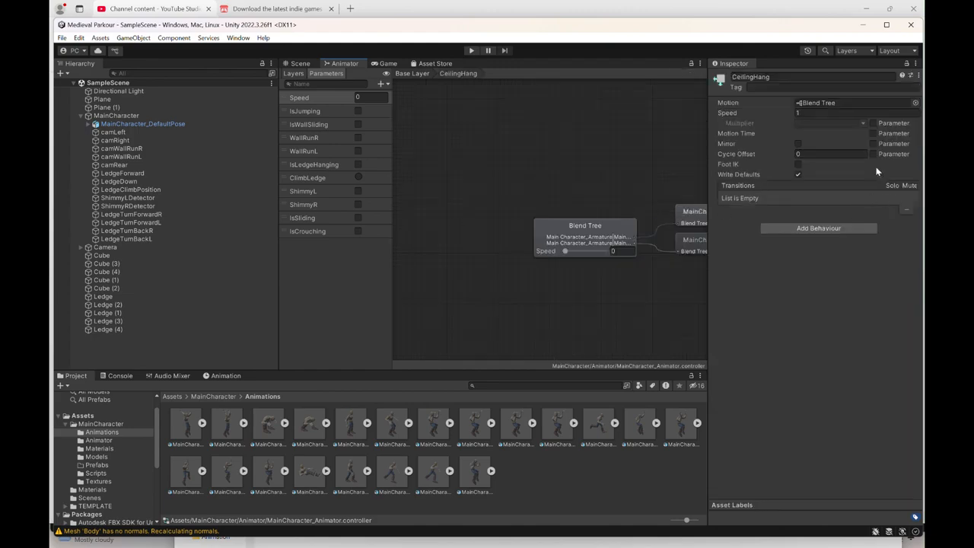
left_click(611, 227)
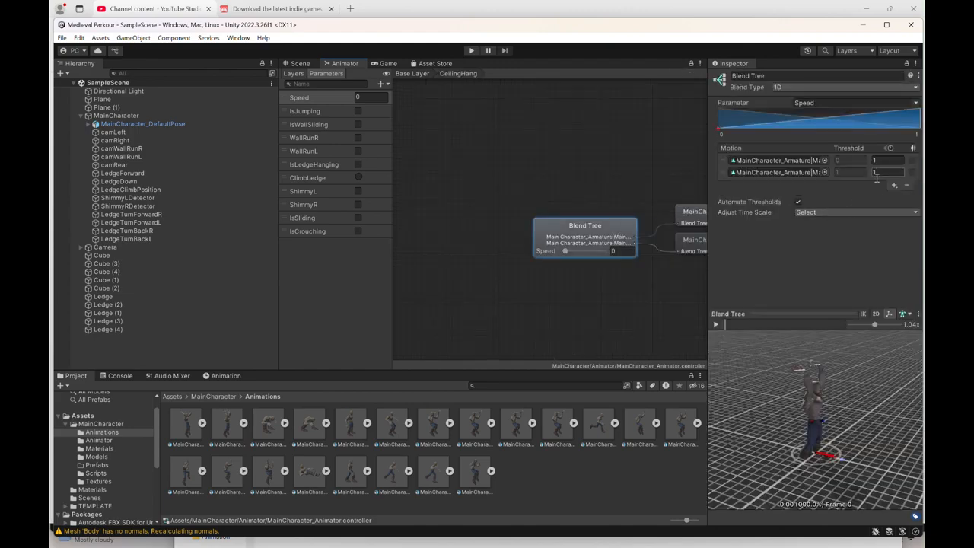
left_click(894, 186)
left_click(845, 195)
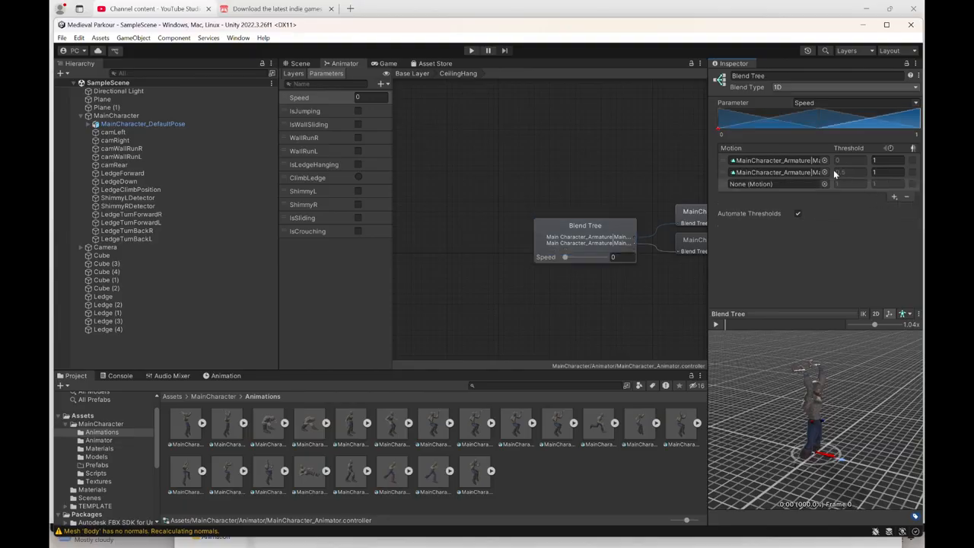
Assign the MainCharacter_CeilingHang_Forward clip to the third motion of the CeilingHang blend tree, checking the clips of the first two motions
left_click(825, 161)
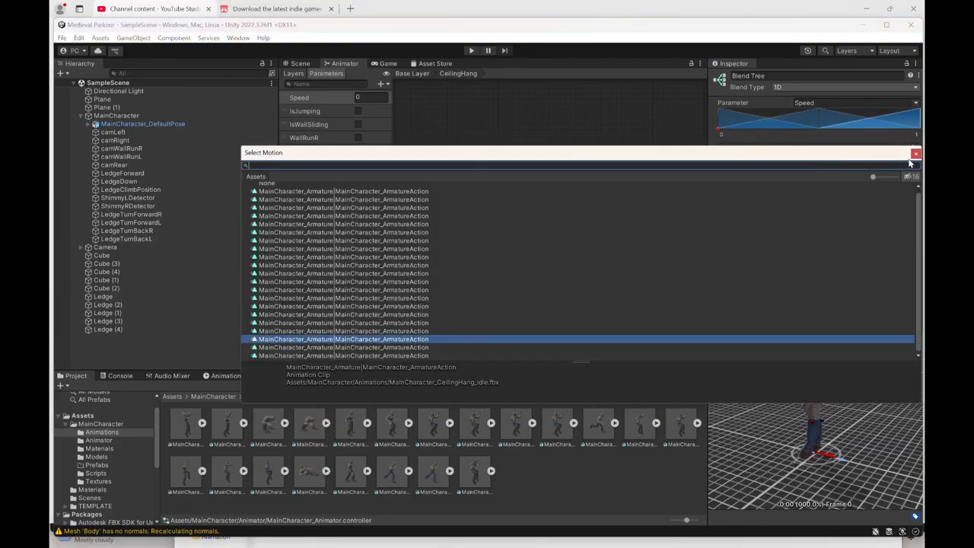
left_click(916, 154)
left_click(825, 178)
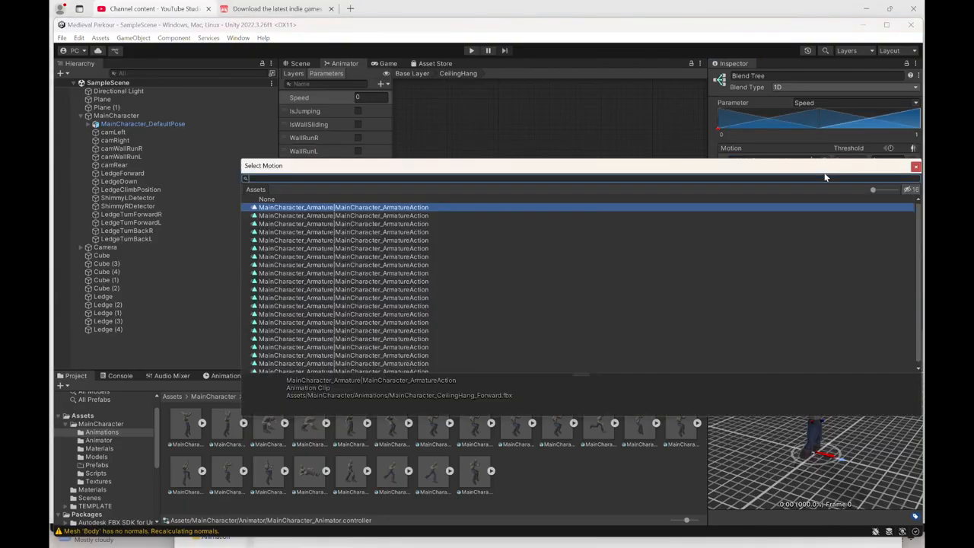
left_click(916, 166)
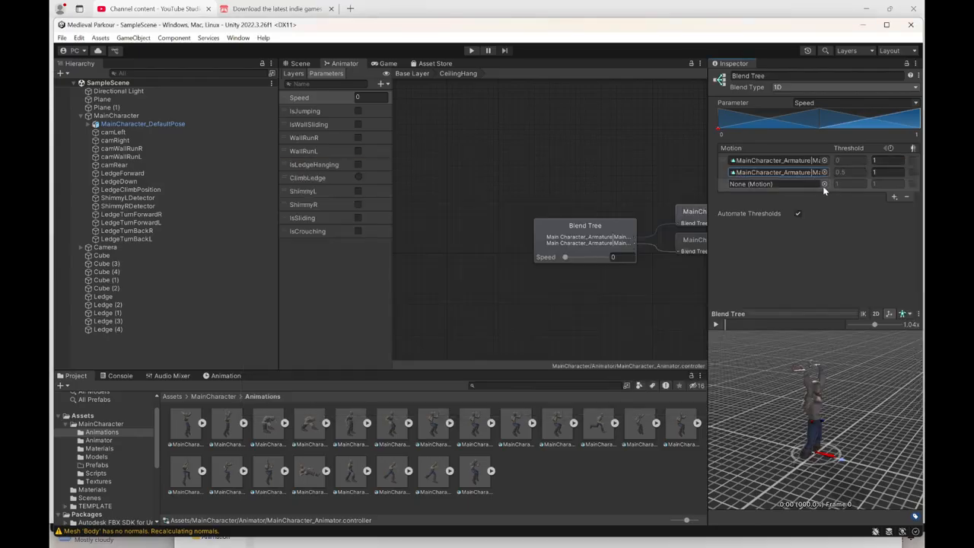
left_click(825, 184)
left_click(363, 221)
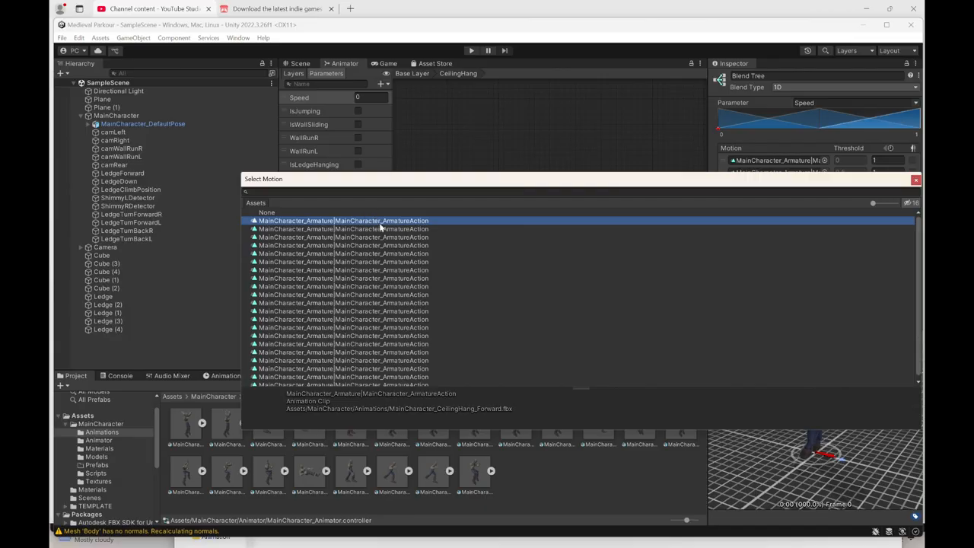
double_click(381, 222)
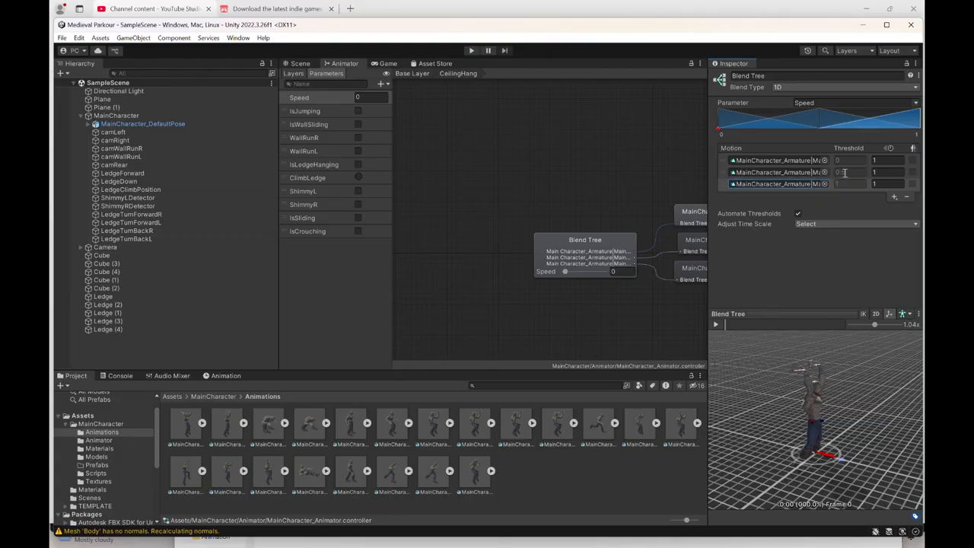
Open the blend tree inside the ScaleWall state and set its blend type to 2D Freeform Directional
left_click(412, 74)
left_click(600, 184)
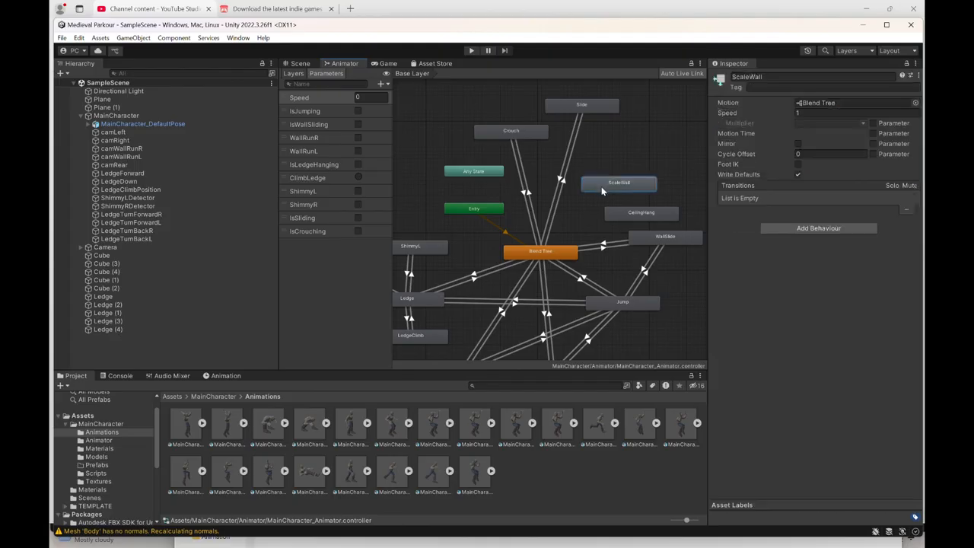
double_click(602, 186)
left_click(556, 213)
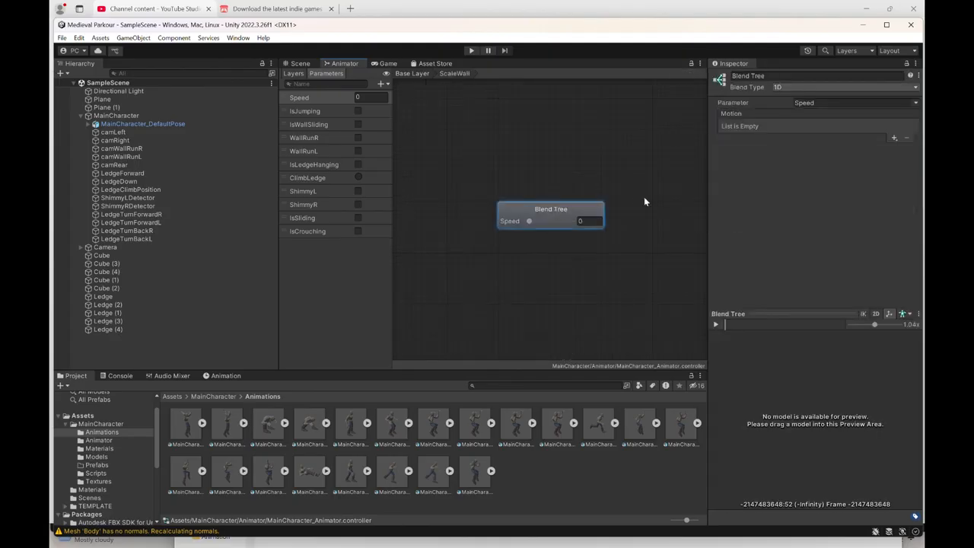
left_click(896, 137)
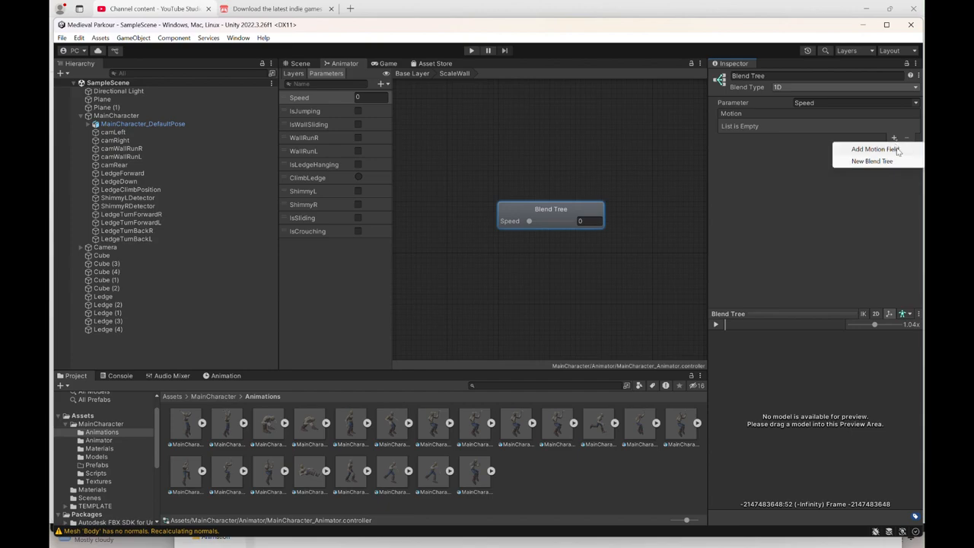
left_click(891, 88)
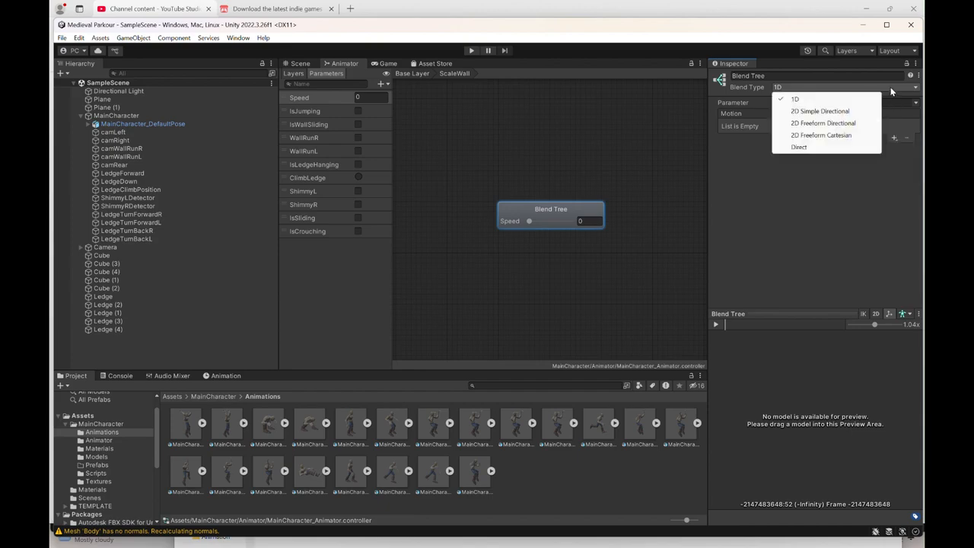
left_click(848, 123)
Add five empty motion fields to the ScaleWall blend tree
left_click(895, 138)
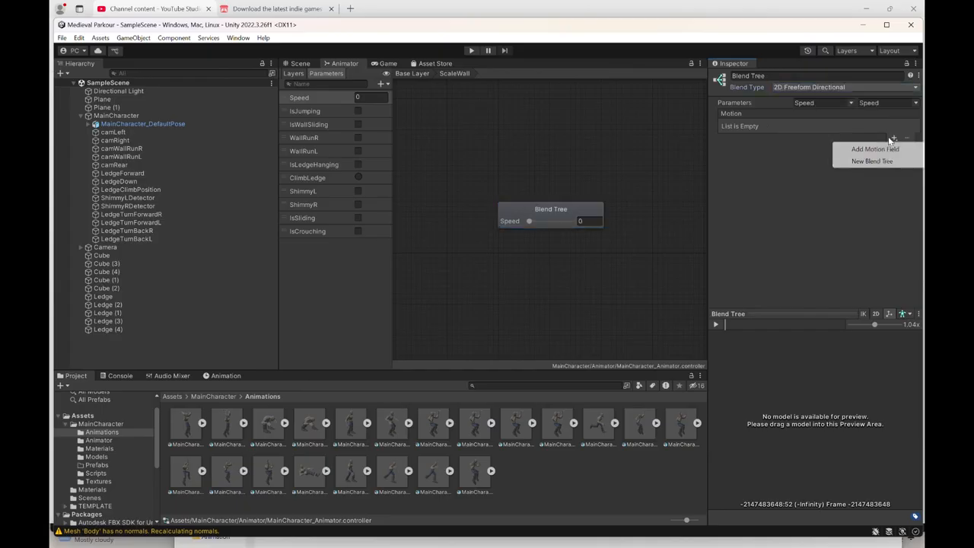
left_click(877, 148)
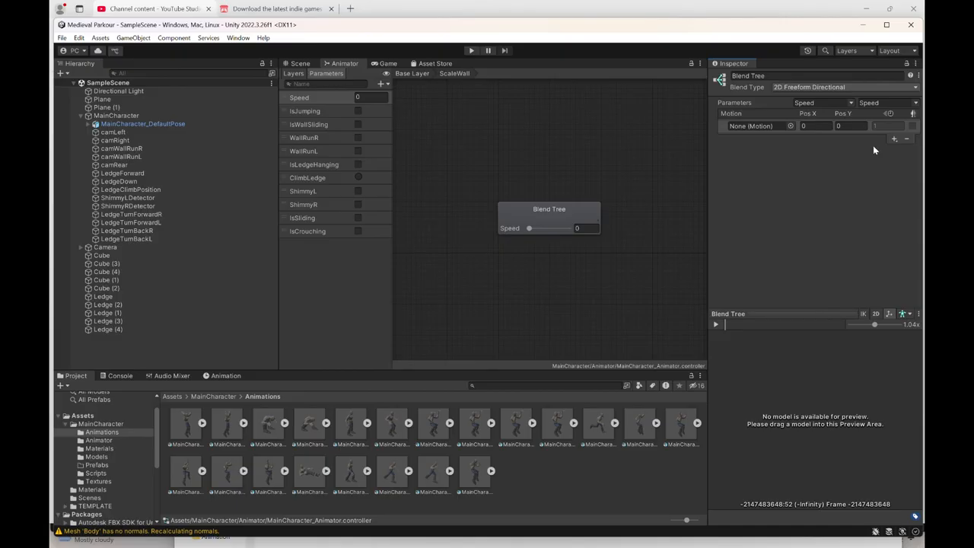
left_click(894, 138)
left_click(877, 151)
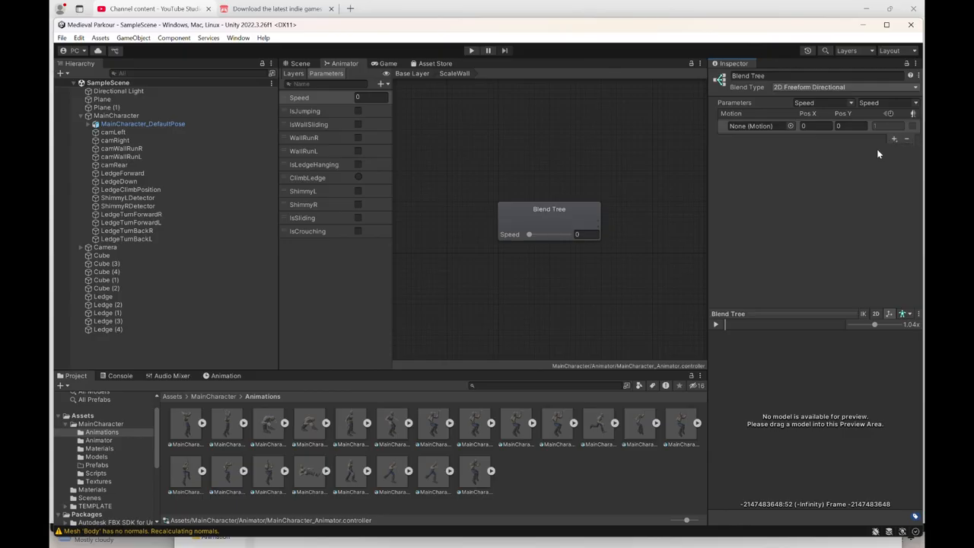
left_click(895, 275)
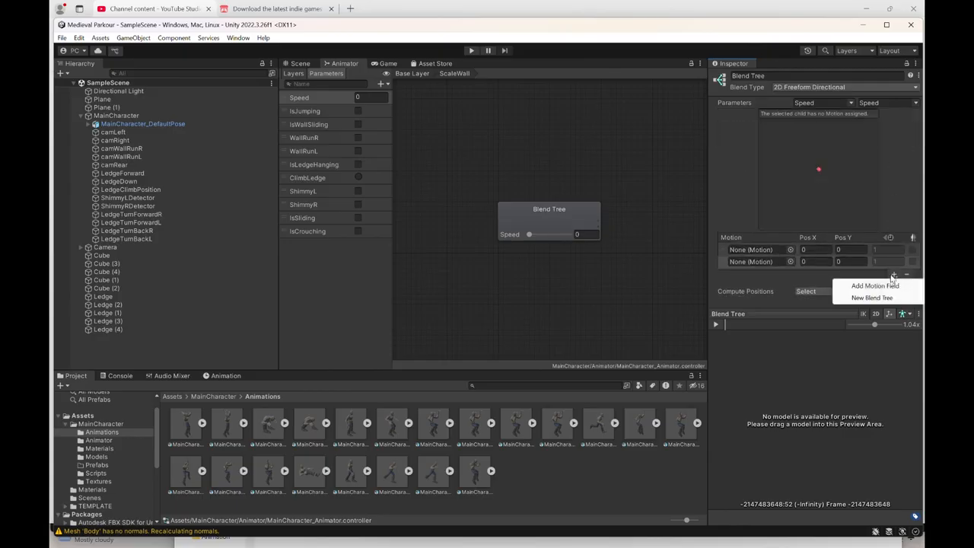
left_click(887, 285)
left_click(889, 288)
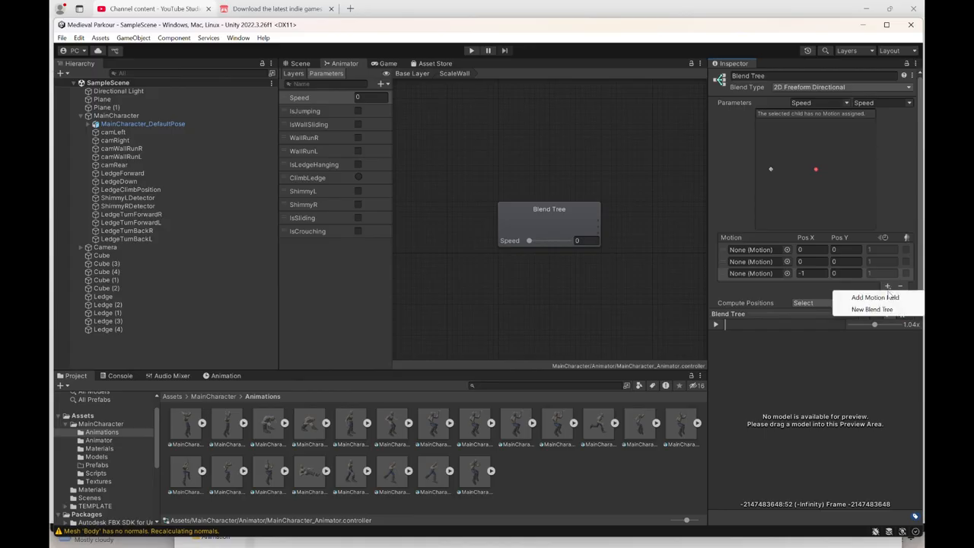
left_click(887, 297)
left_click(887, 300)
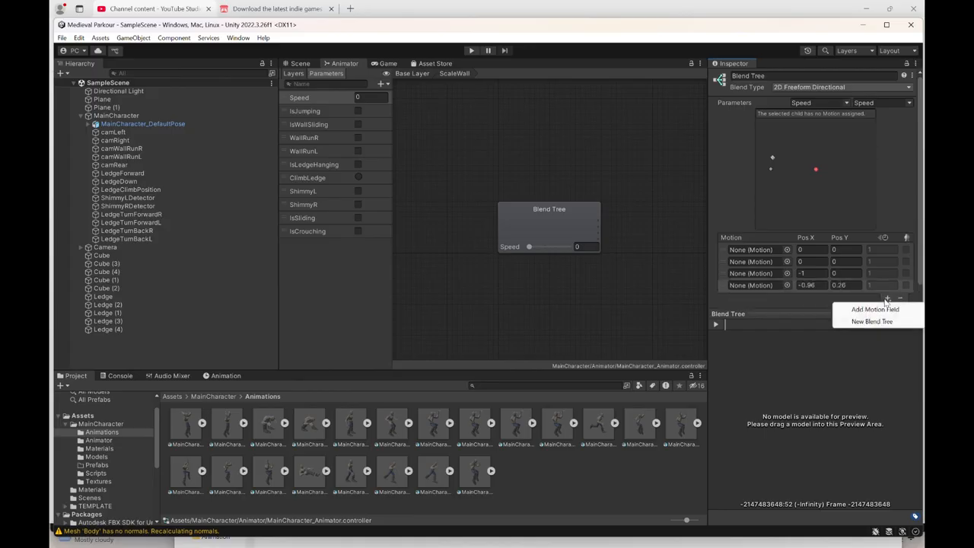
left_click(885, 309)
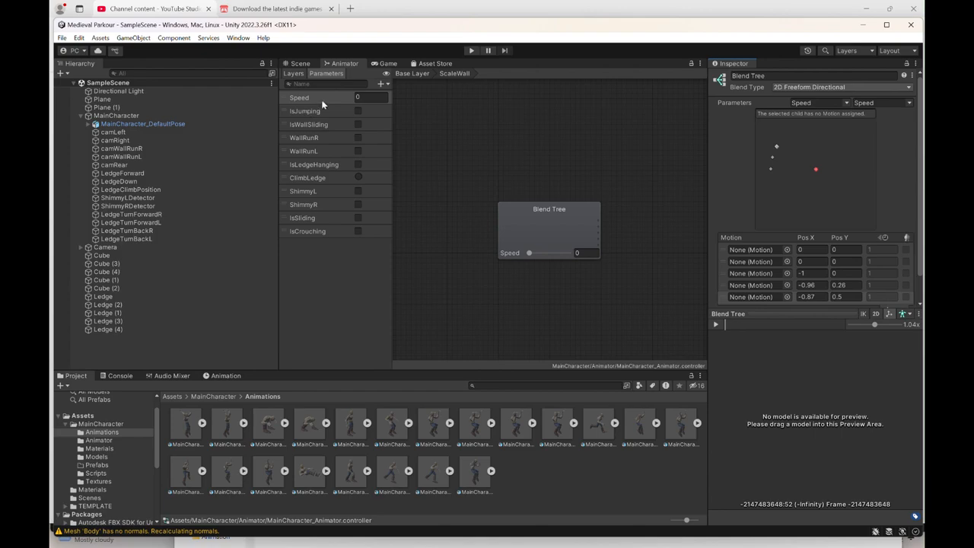
Add a float parameter named ScaleWallX to the Animator controller
left_click(847, 103)
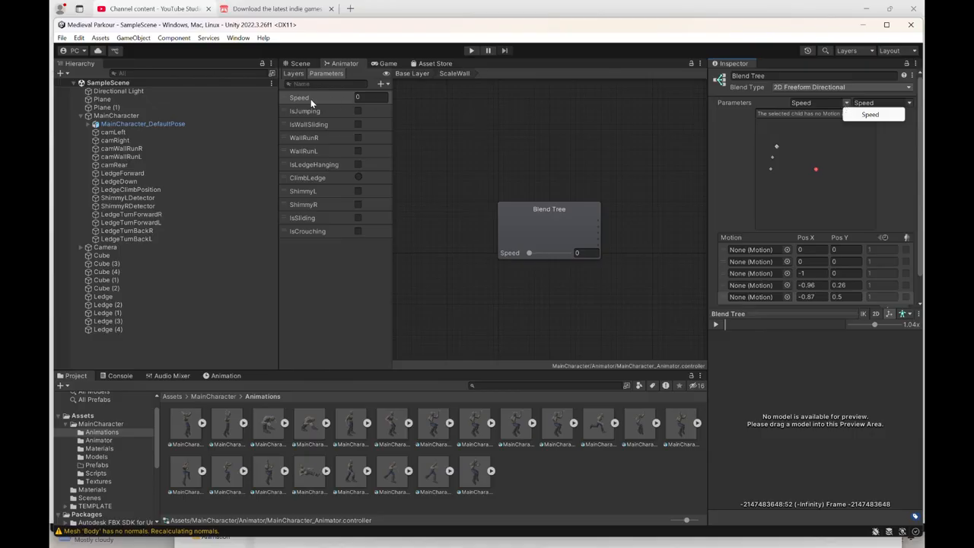
left_click(387, 84)
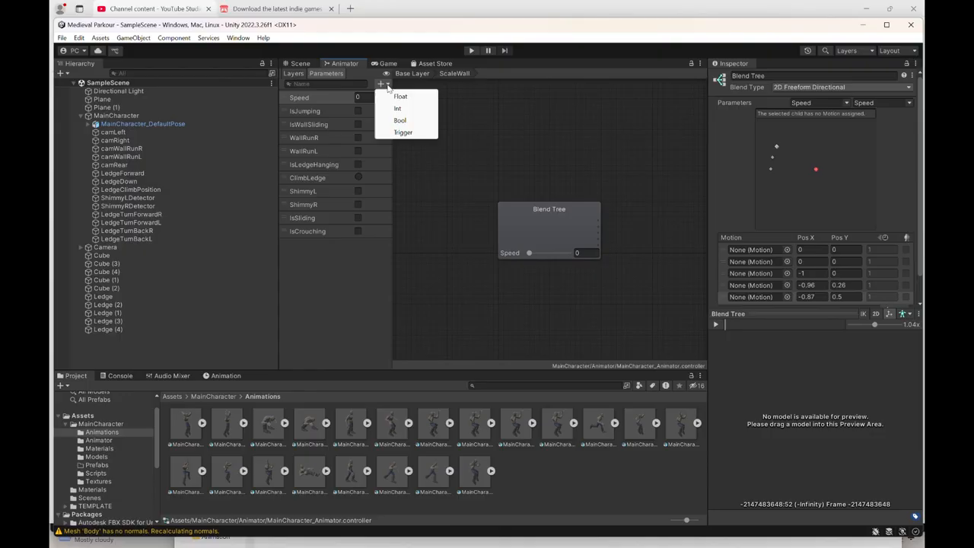
left_click(399, 96)
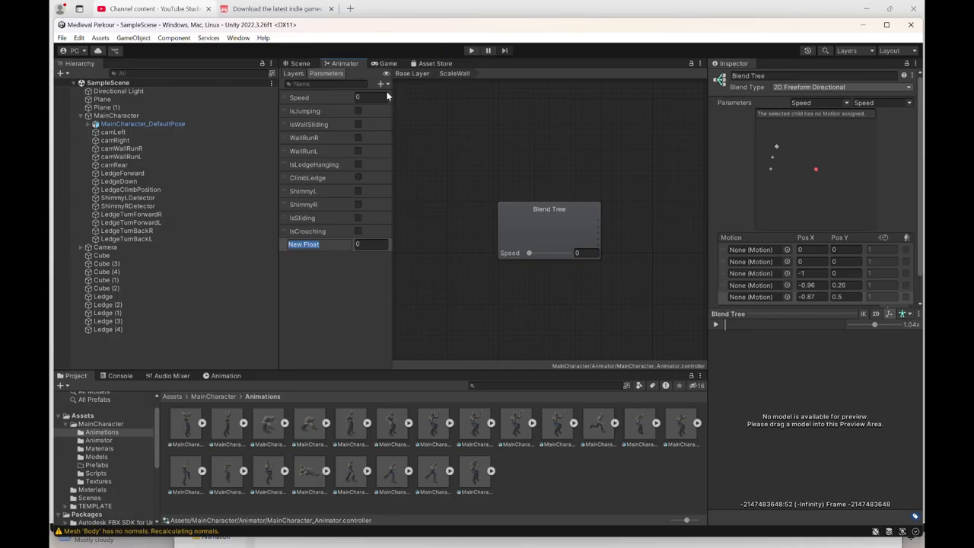
type("ScaleWallX")
key("Return")
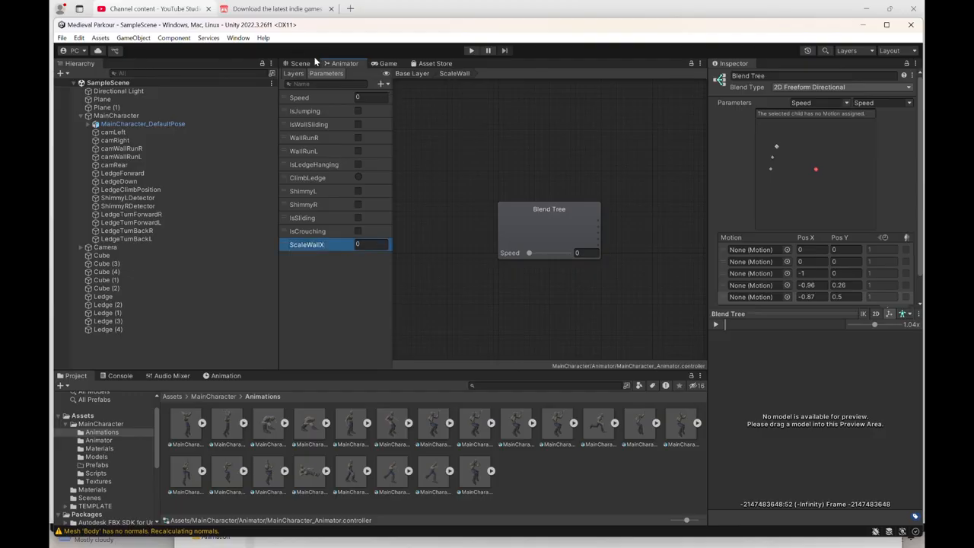
Add a second float parameter named ScaleWallY to the Animator controller
left_click(383, 84)
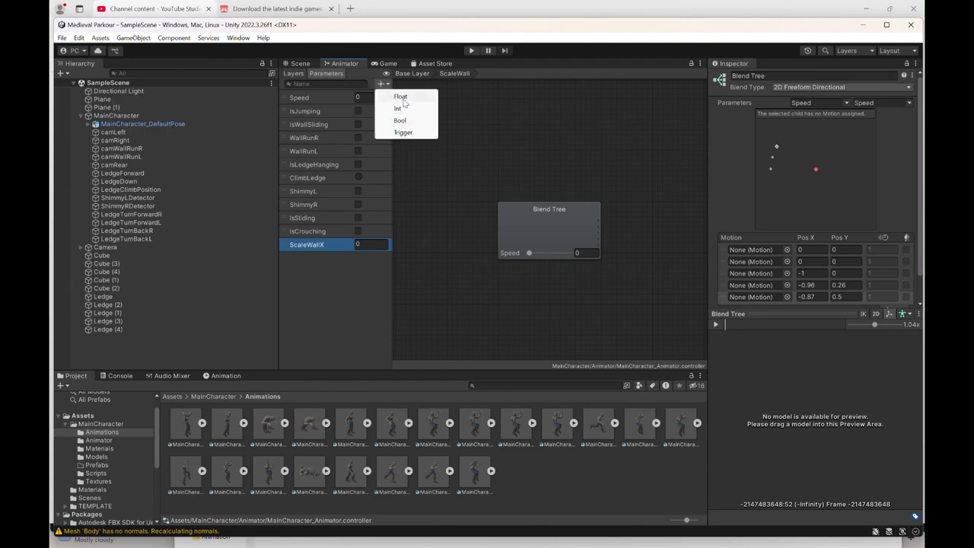
left_click(399, 98)
type("Scale")
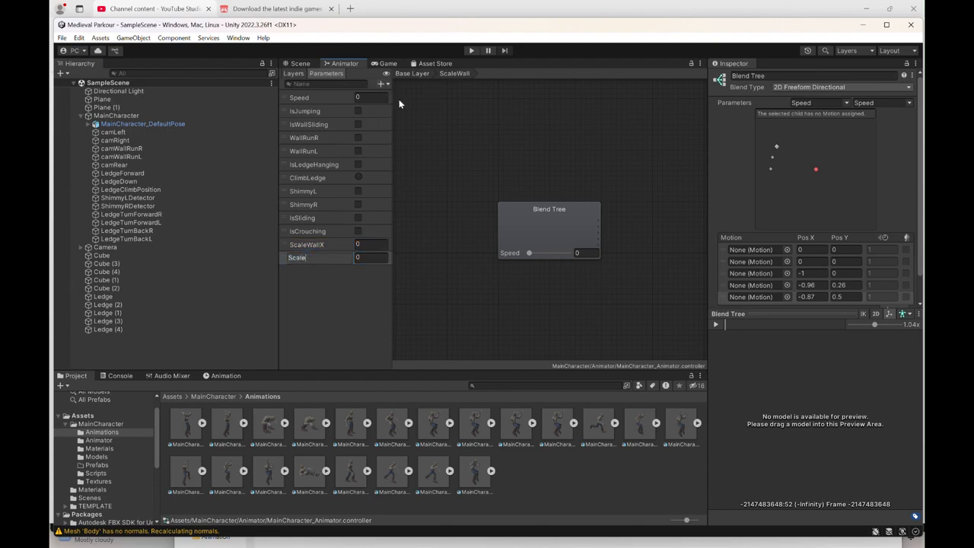
type("WallY")
key("Return")
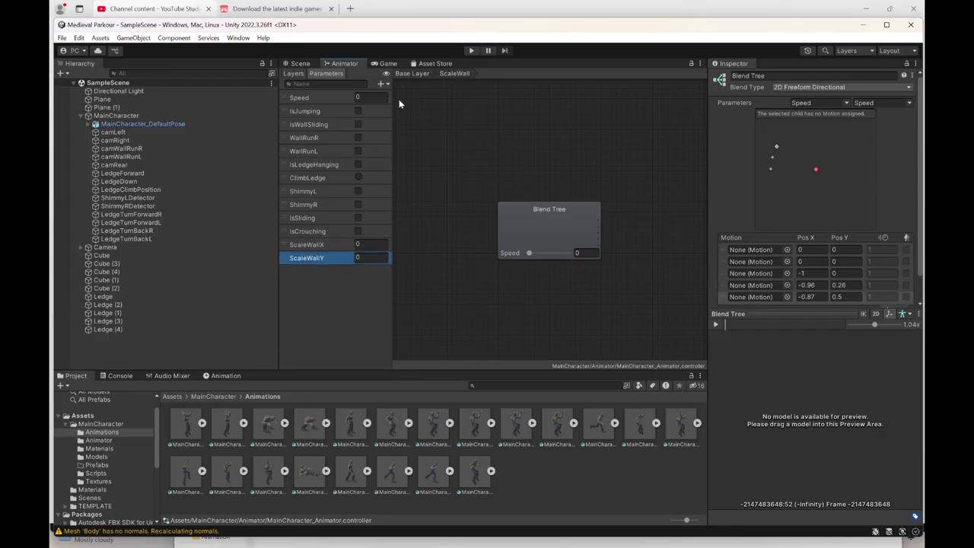
Set Pos X of the third, fourth and fifth ScaleWall motions to 0, and Pos Y of the fourth and fifth to 0
left_click(801, 274)
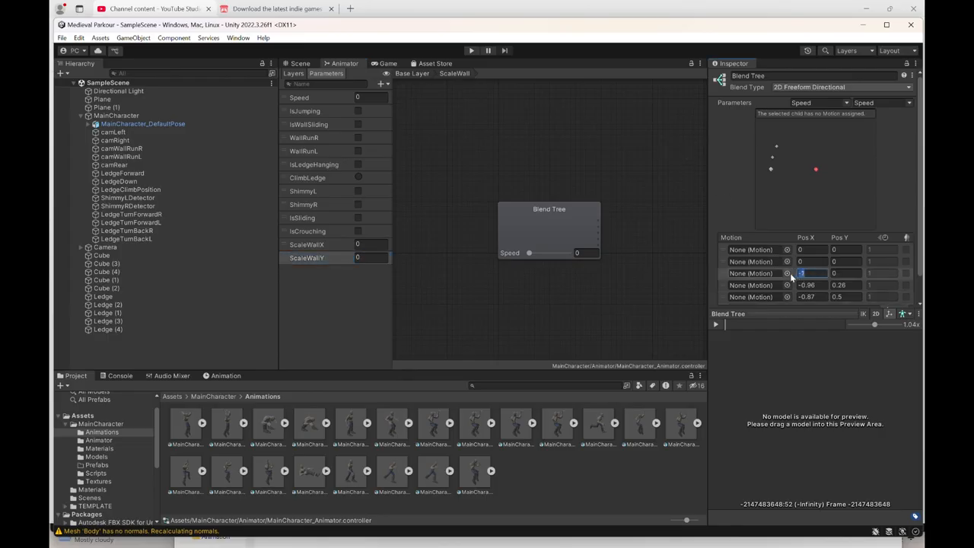
type("0")
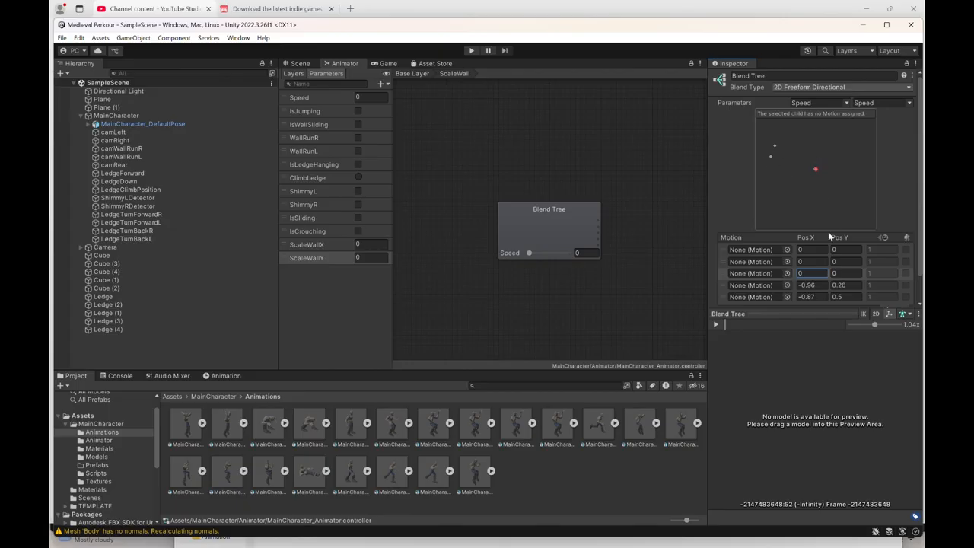
left_click(808, 285)
type("0")
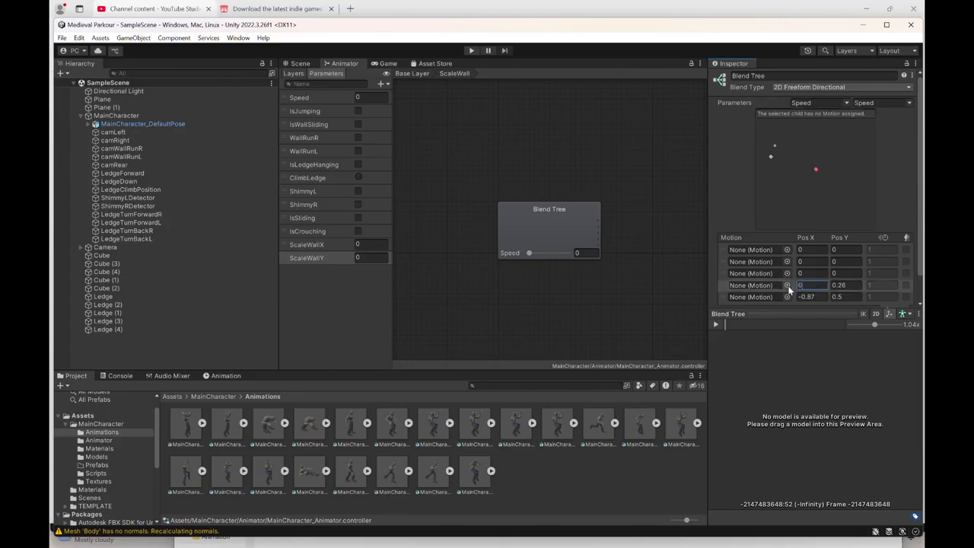
left_click(803, 297)
type("0")
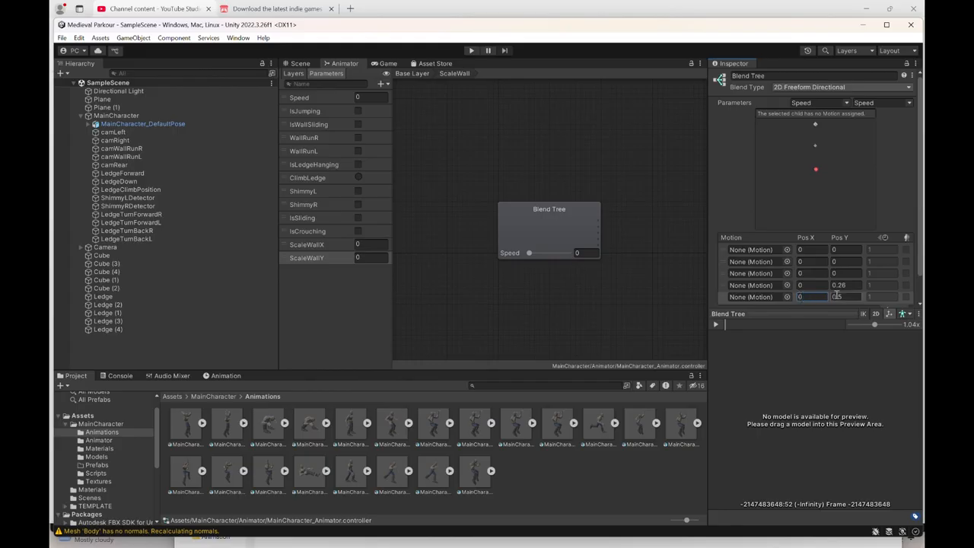
left_click(836, 286)
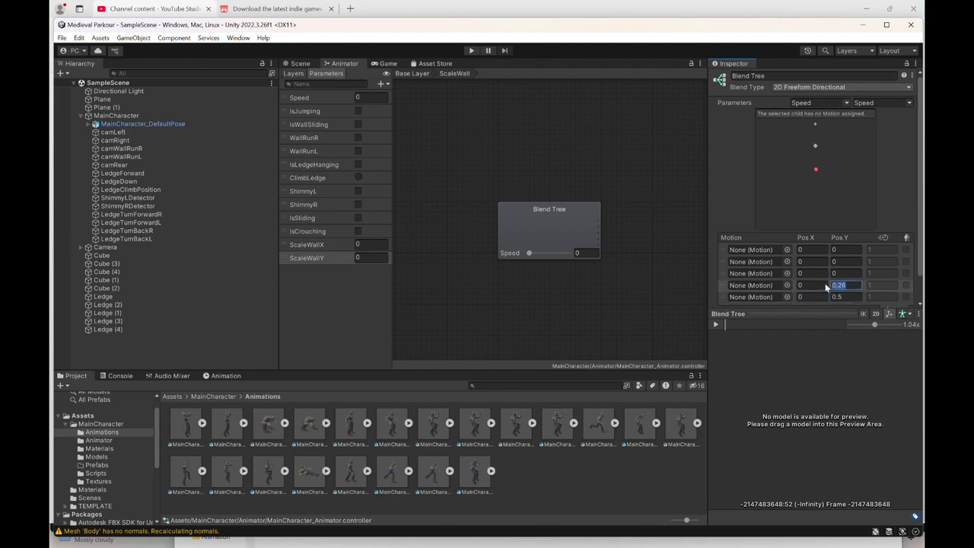
type("0")
left_click(831, 297)
type("0")
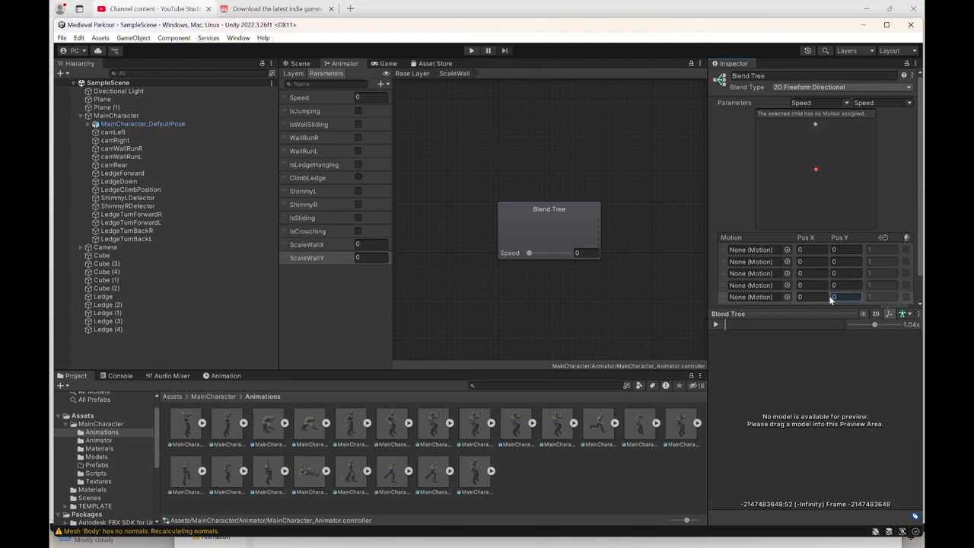
Assign the MainCharacter_CeilingHang_Idle clip to the first ScaleWall motion and set Pos Y of the fifth motion to 0
left_click(787, 251)
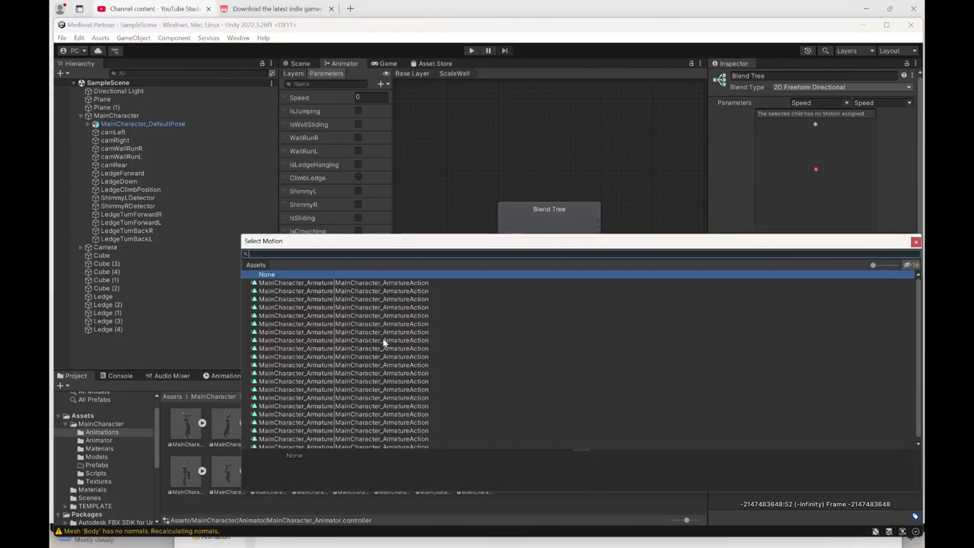
left_click(385, 284)
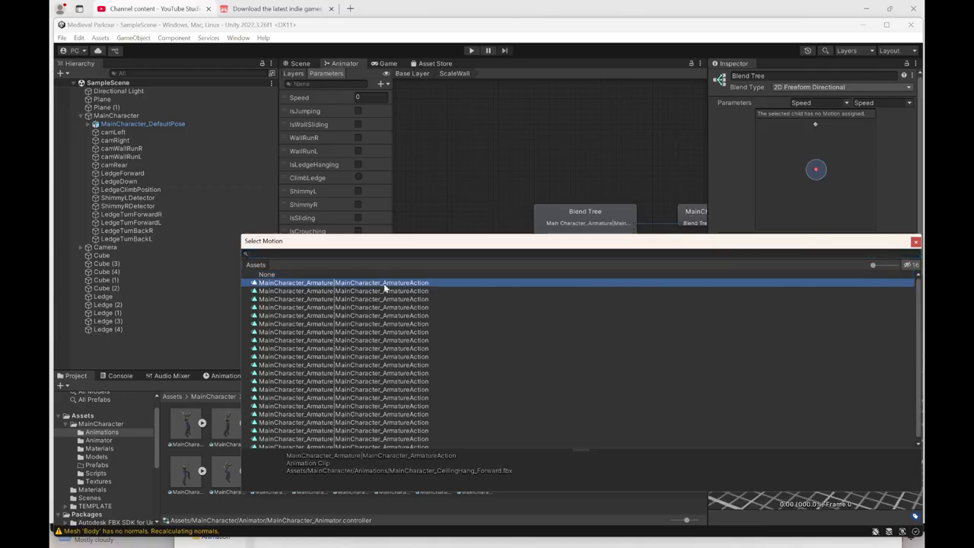
scroll(387, 319, "down", 1)
left_click(406, 444)
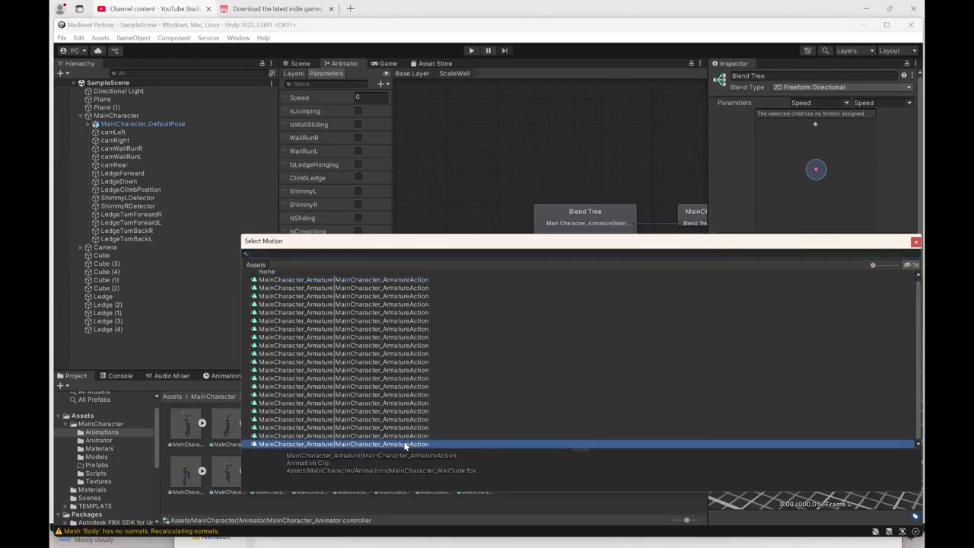
key("Up")
key("Up")
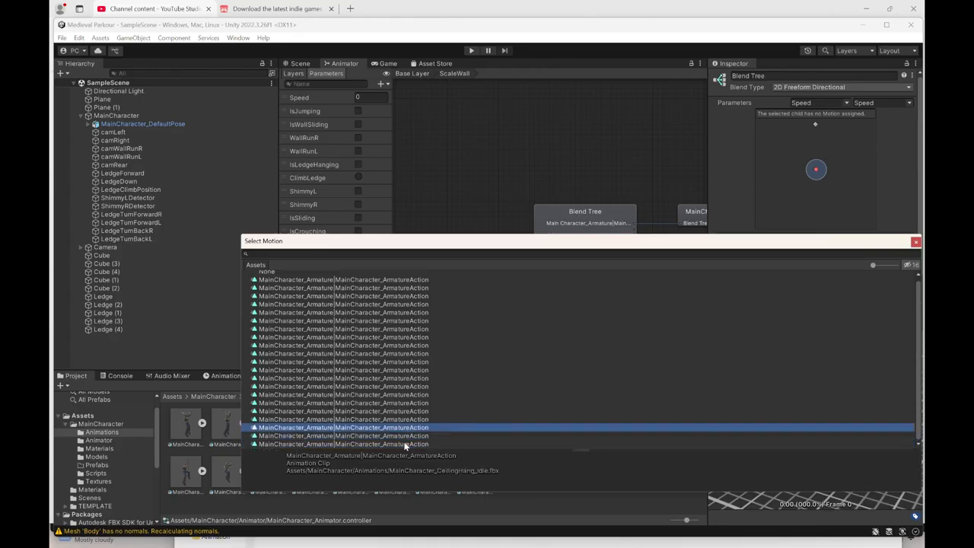
key("Up")
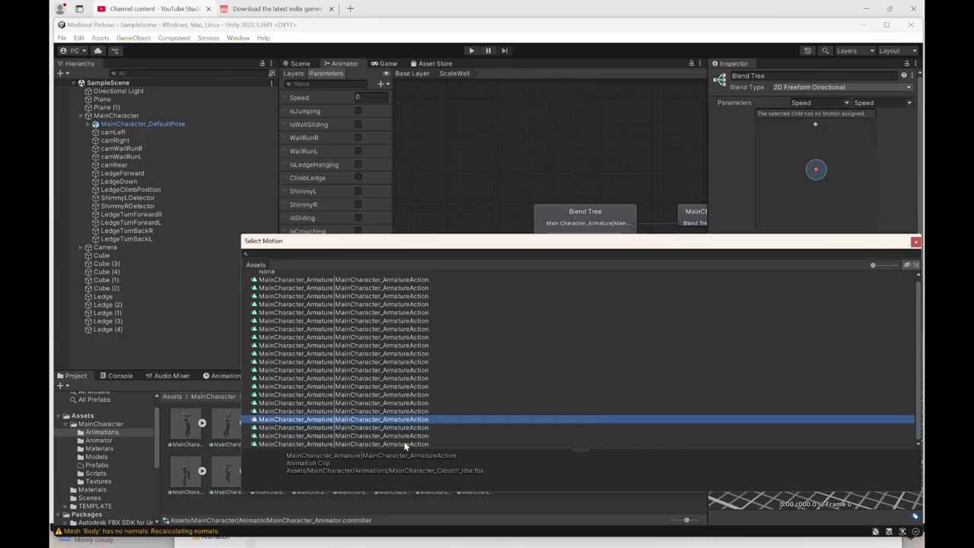
key("Down")
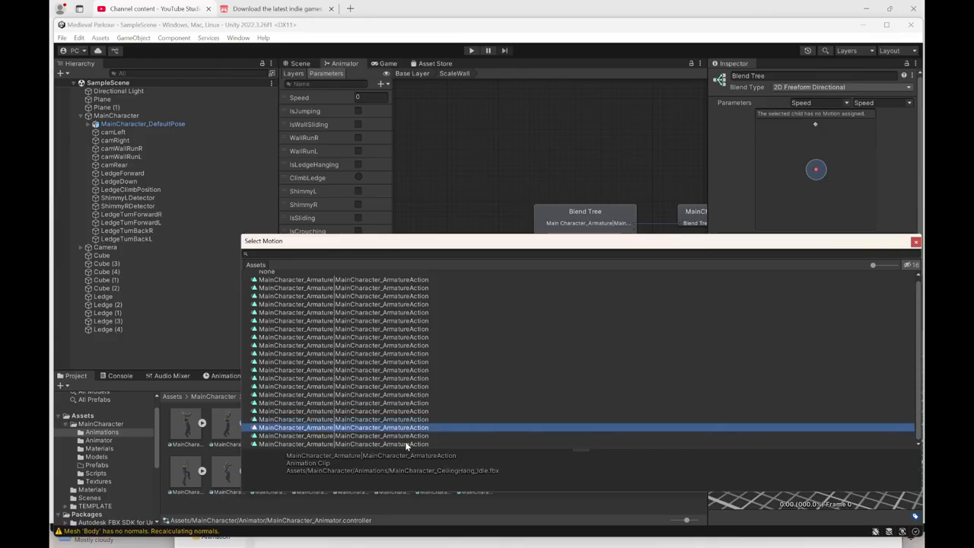
double_click(413, 428)
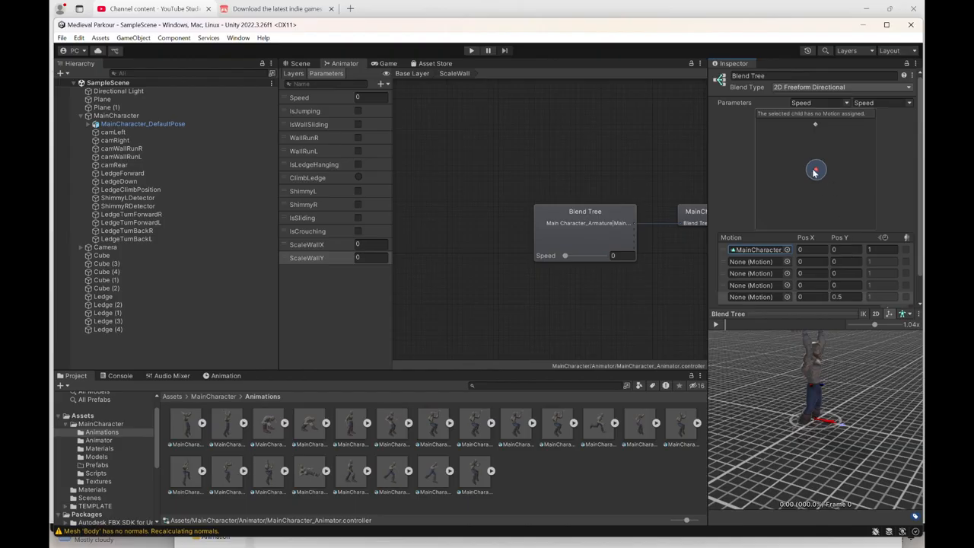
left_click(846, 300)
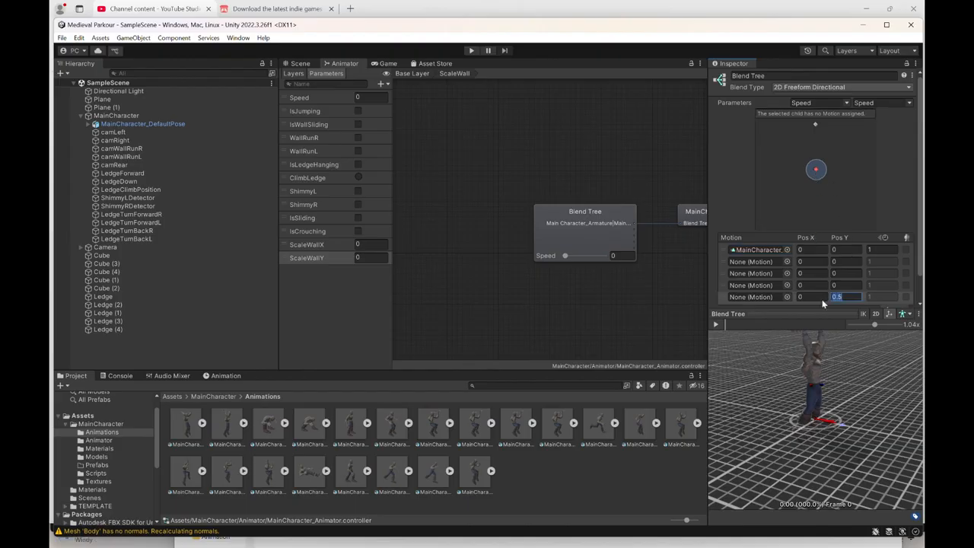
type("0")
Browse the available animation clips for the second ScaleWall motion, and reset that motion to None
left_click(787, 262)
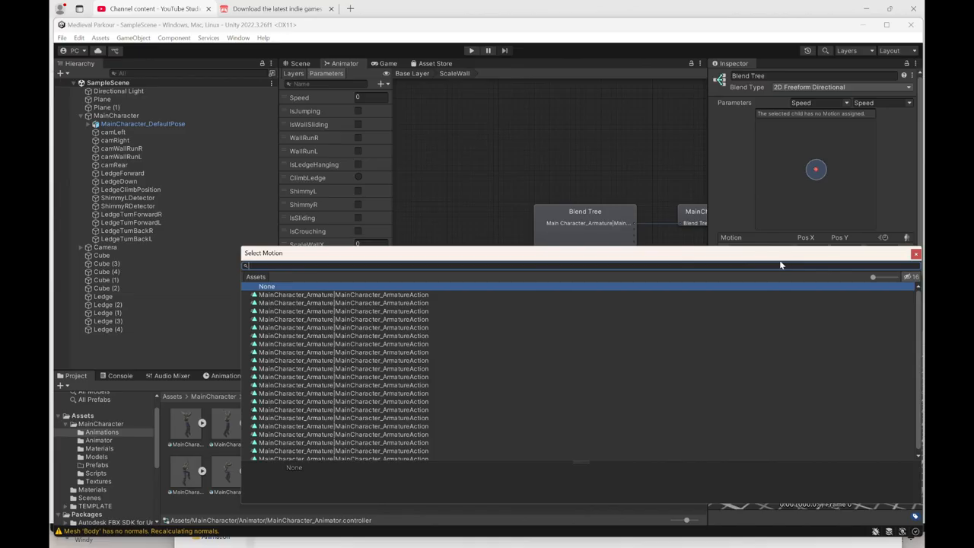
scroll(424, 331, "down", 1)
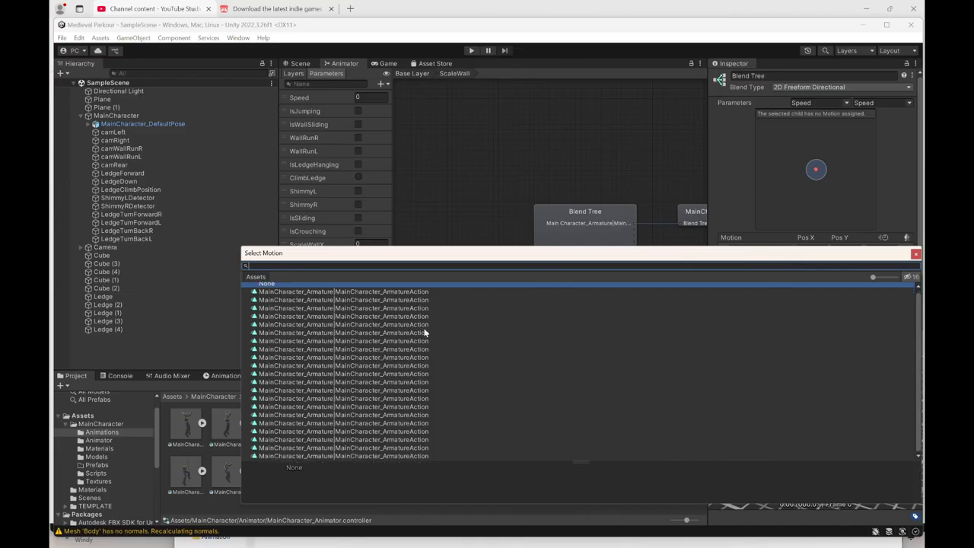
left_click(407, 455)
key("Up")
key("Up")
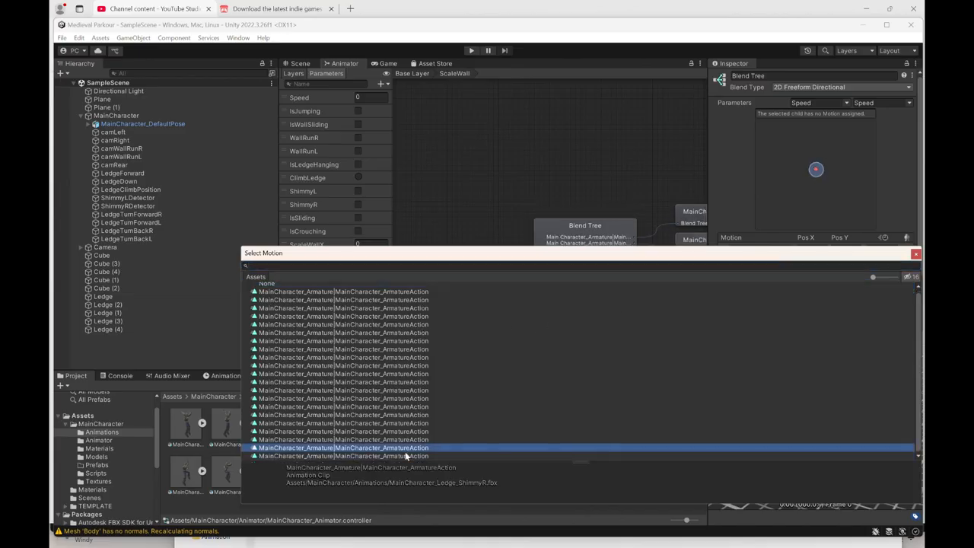
key("Up")
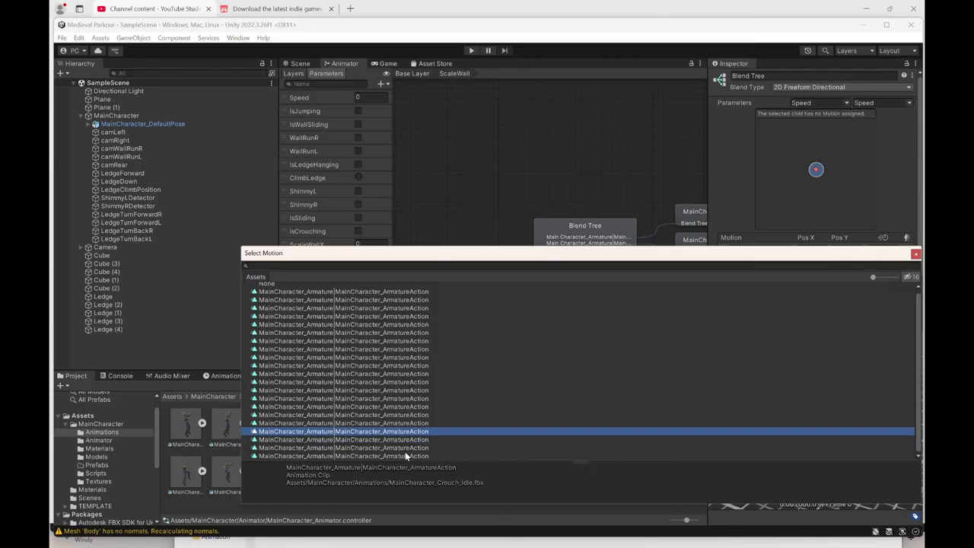
key("Up")
key("Up")
key("Up")
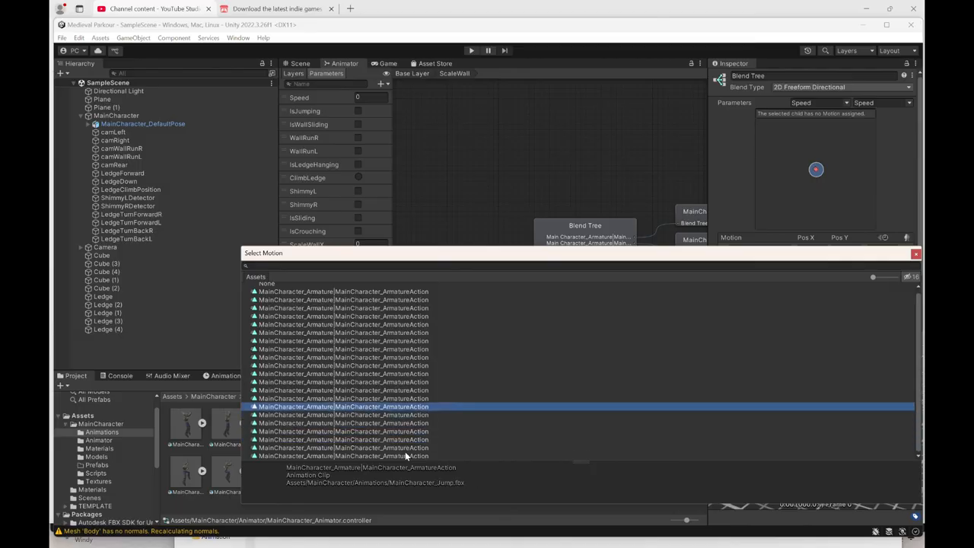
key("Up")
key("Up")
key("Up")
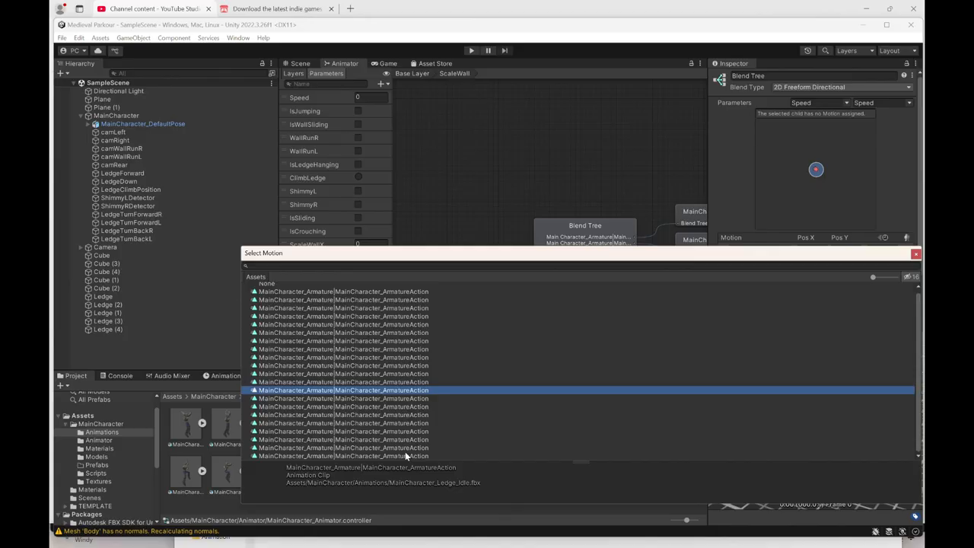
key("Up")
key("Up")
key("Up")
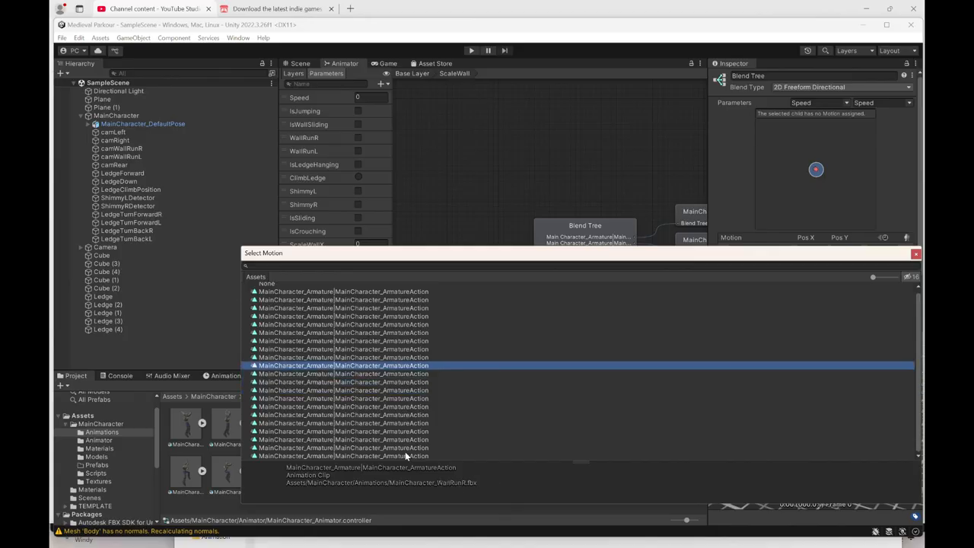
key("Up")
key("Up")
key("Up")
key("Up")
key("Up")
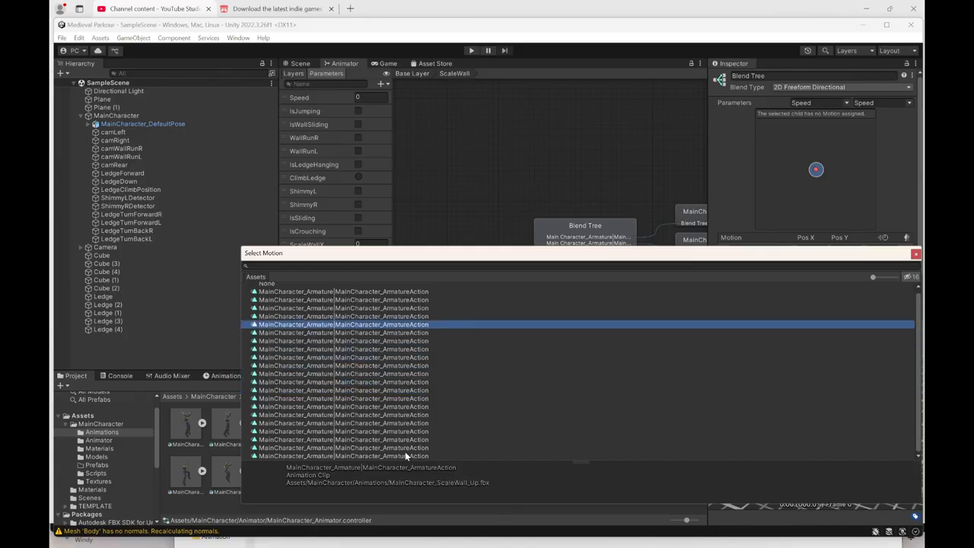
key("Up")
key("Up")
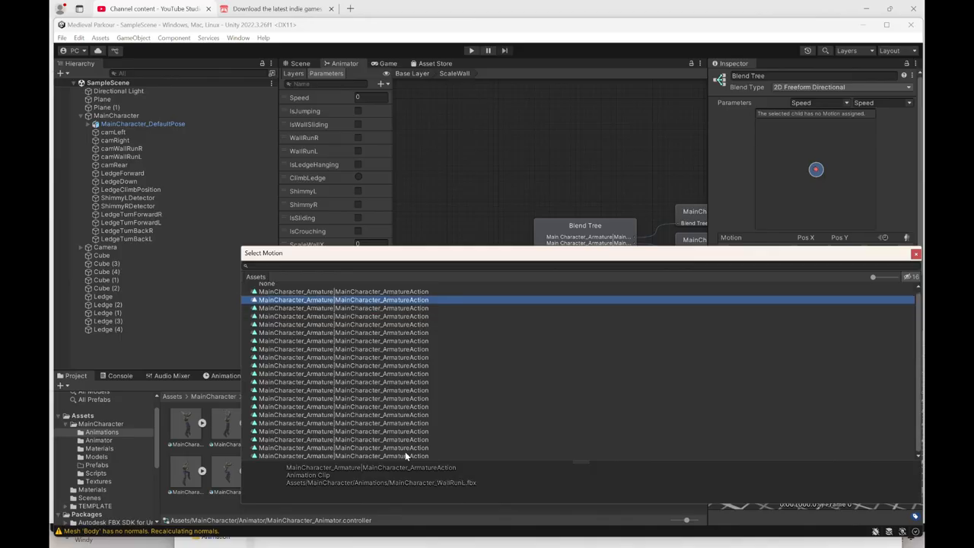
scroll(423, 364, "up", 1)
key("Up")
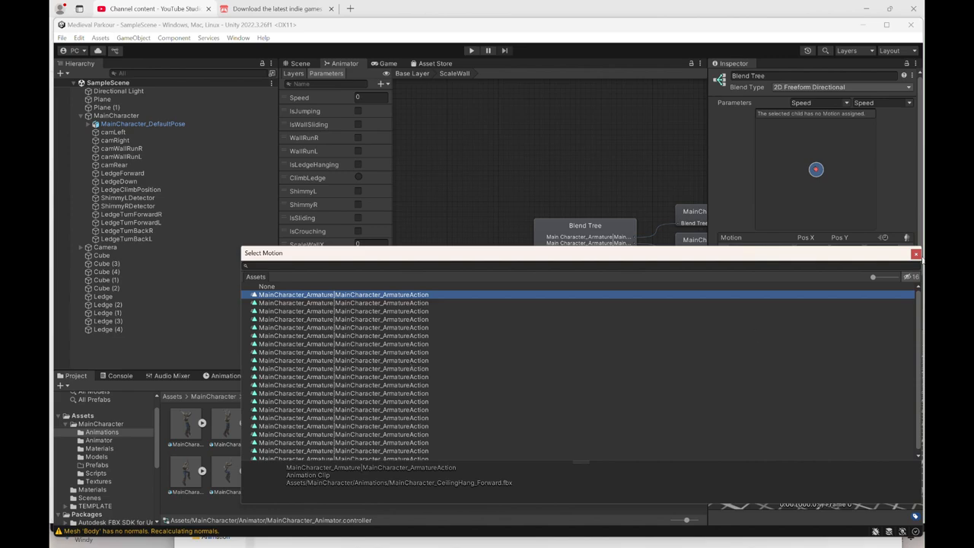
left_click(916, 256)
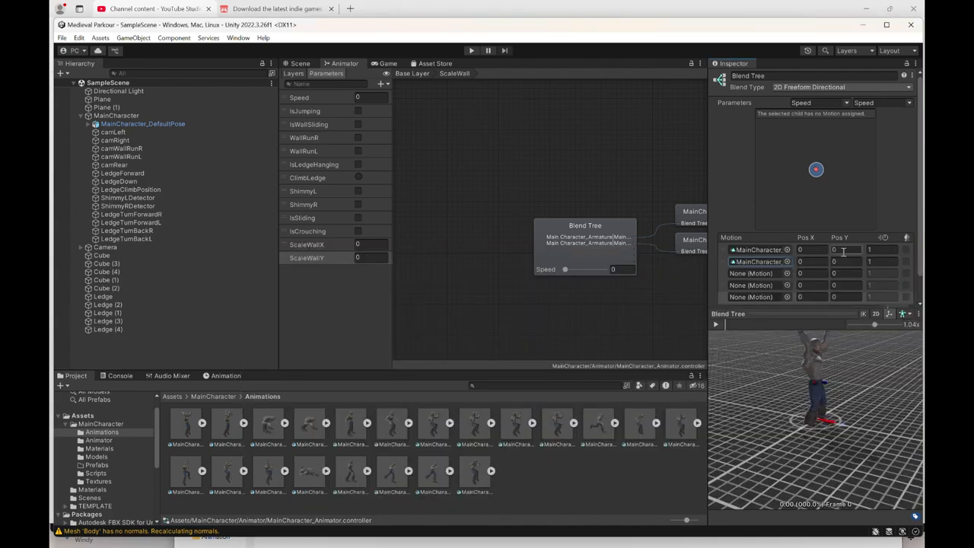
left_click(787, 261)
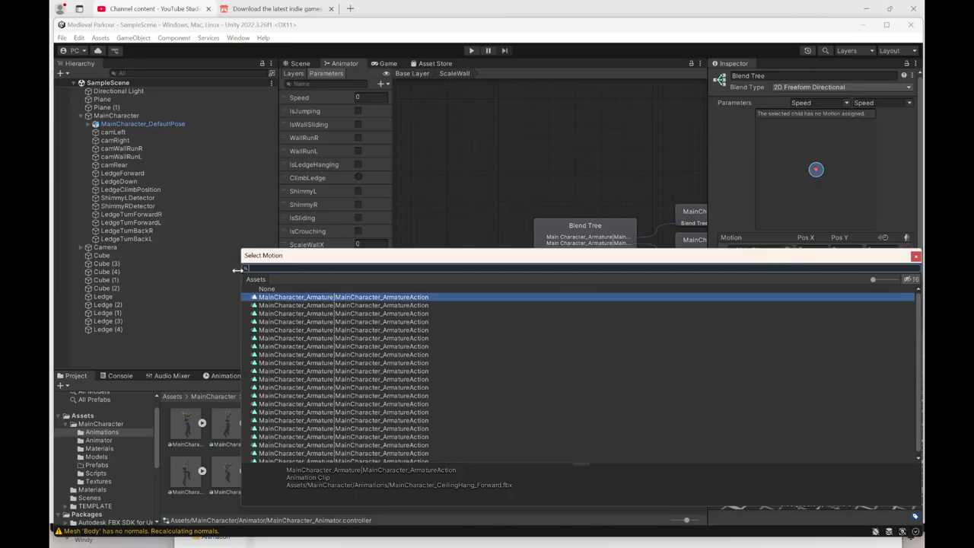
double_click(261, 295)
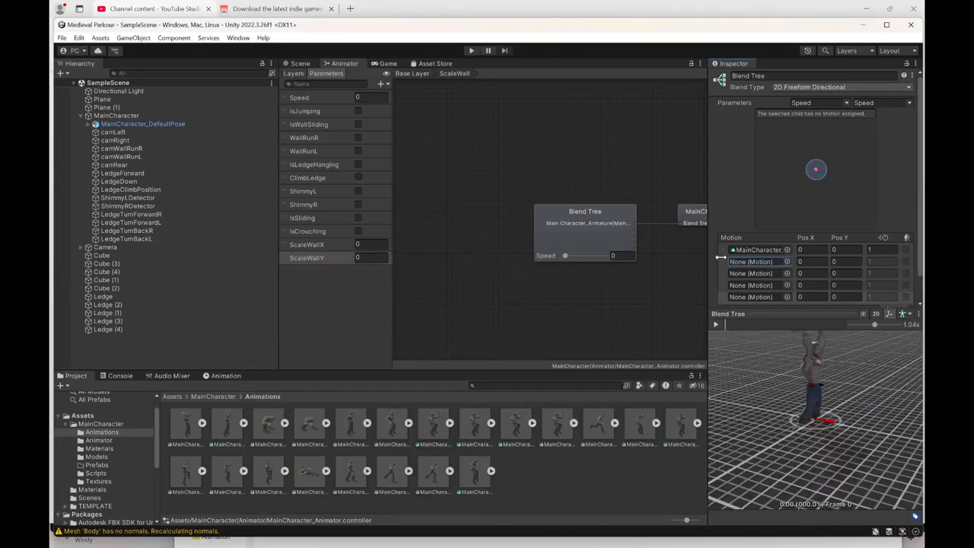
Assign the MainCharacter_ScaleWall_Idle clip to the first ScaleWall motion
left_click(791, 254)
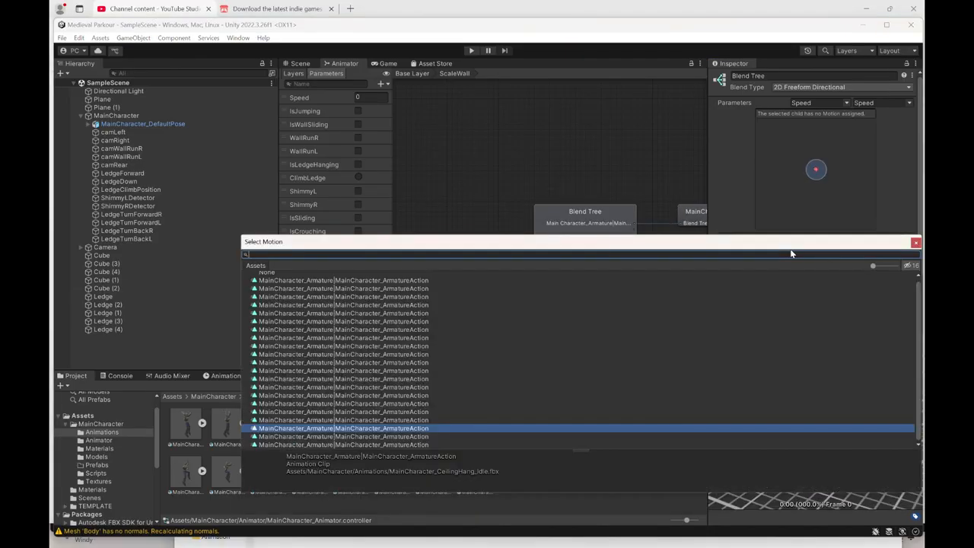
left_click(410, 443)
key("Up")
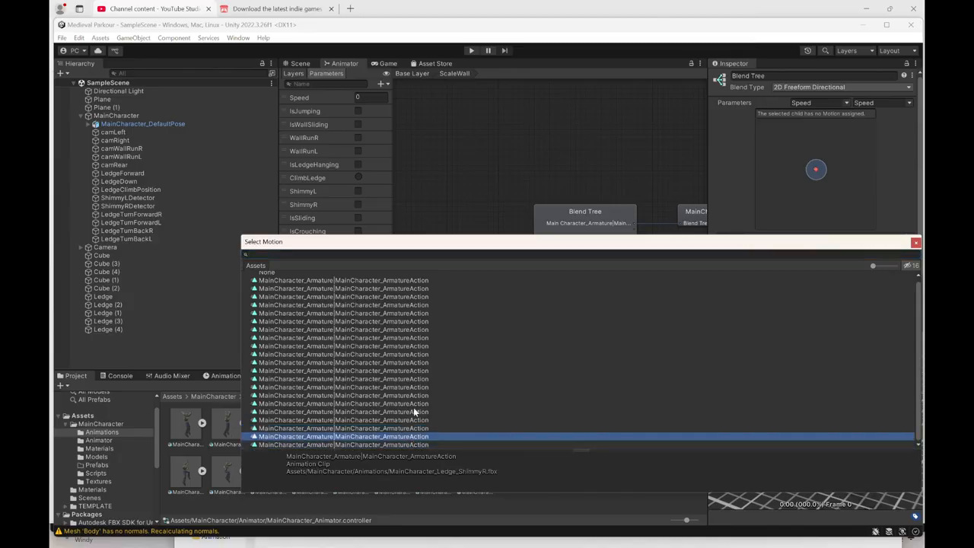
key("Up")
key("Up")
key("Up")
key("Up")
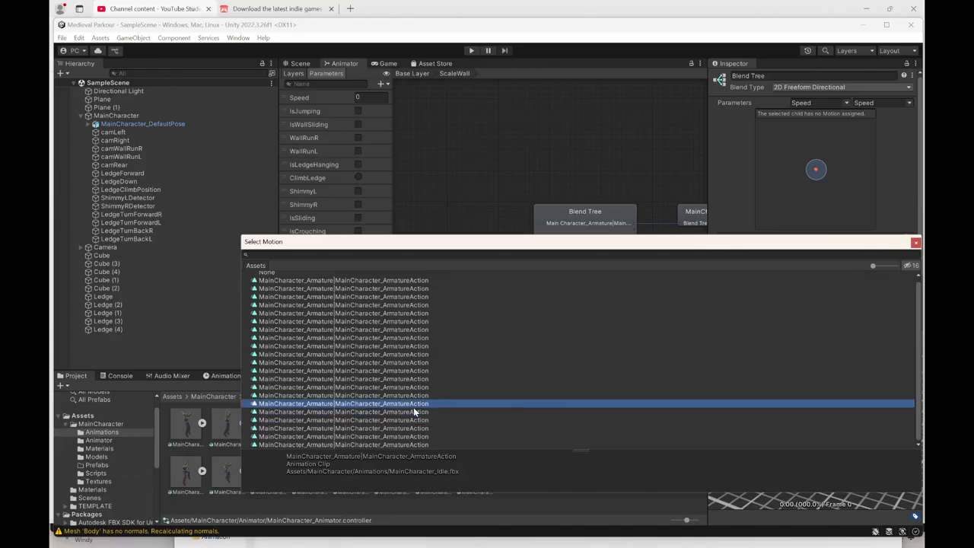
key("Up")
key("Up")
key("Up")
key("Up")
key("Up")
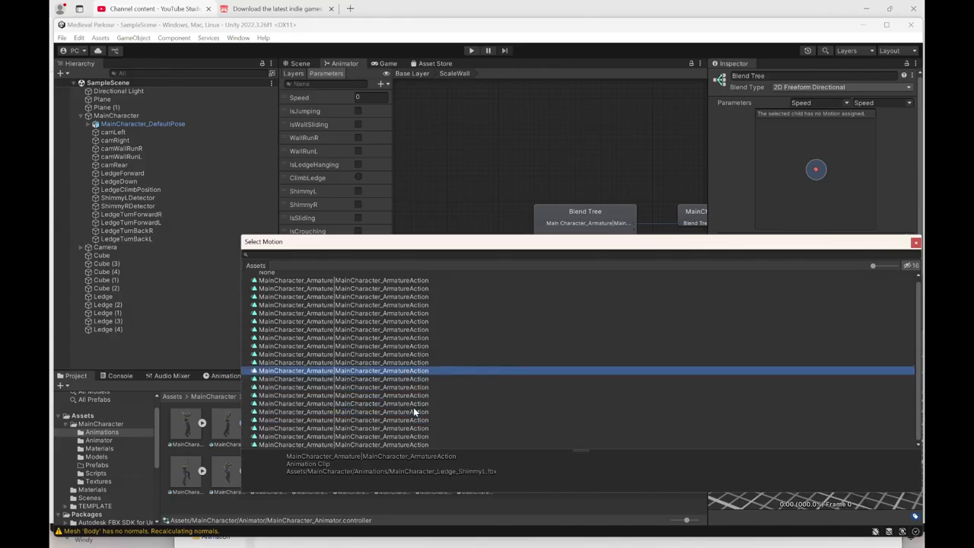
key("Up")
key("Up")
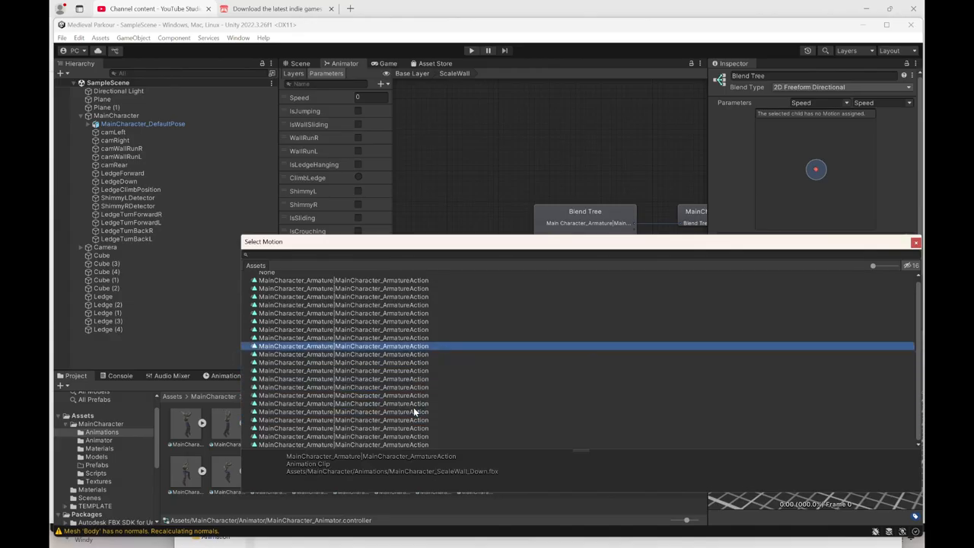
key("Up")
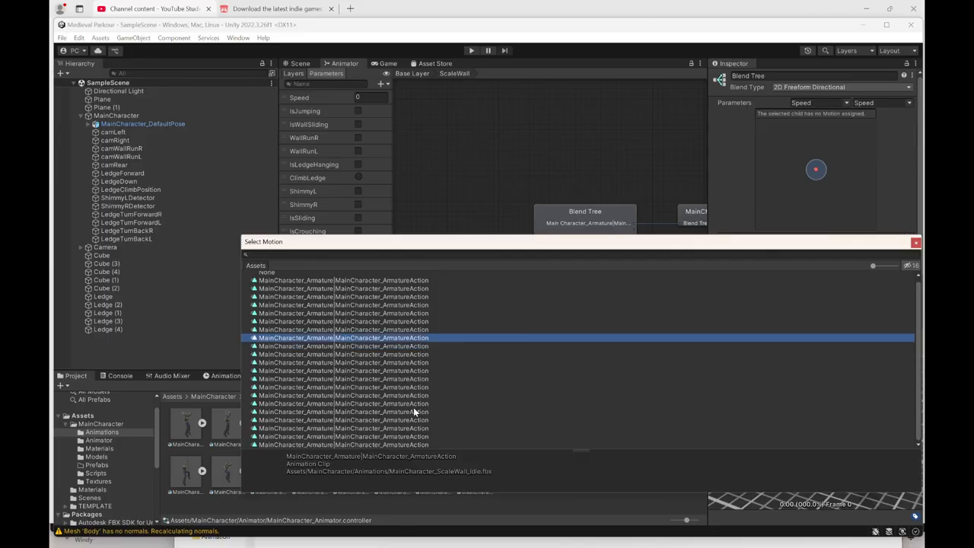
double_click(418, 338)
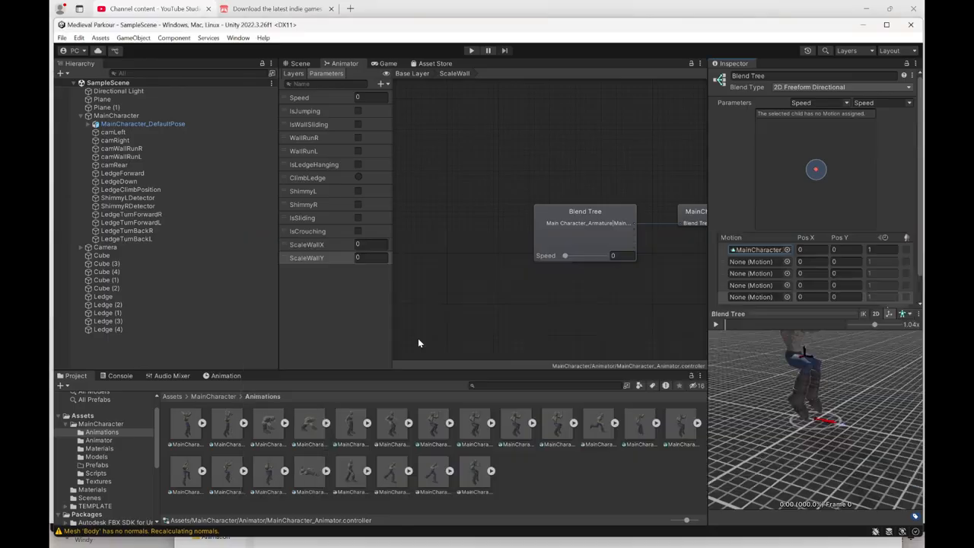
Assign the MainCharacter_ScaleWall_Up clip to the second ScaleWall motion and set its Pos Y to 1
left_click(787, 261)
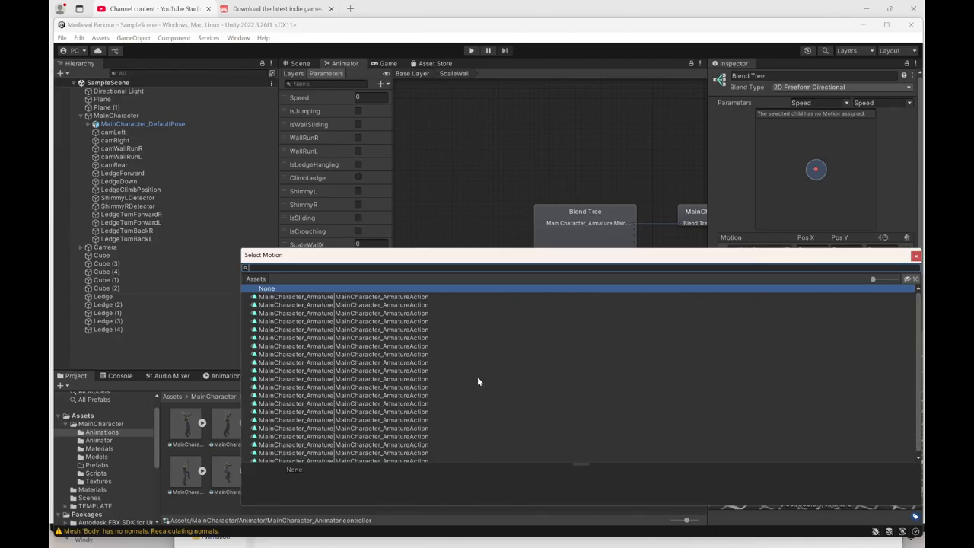
scroll(477, 381, "down", 1)
left_click(435, 458)
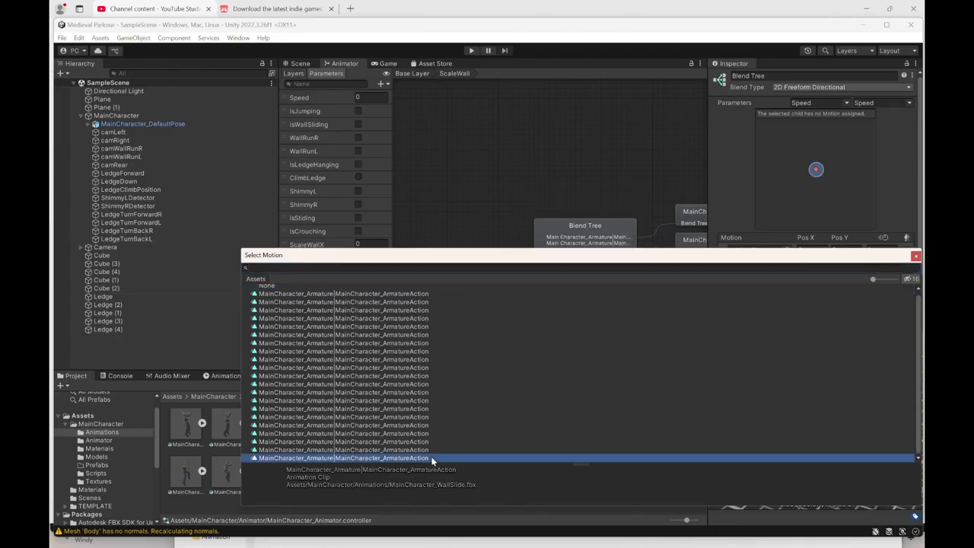
left_click(443, 450)
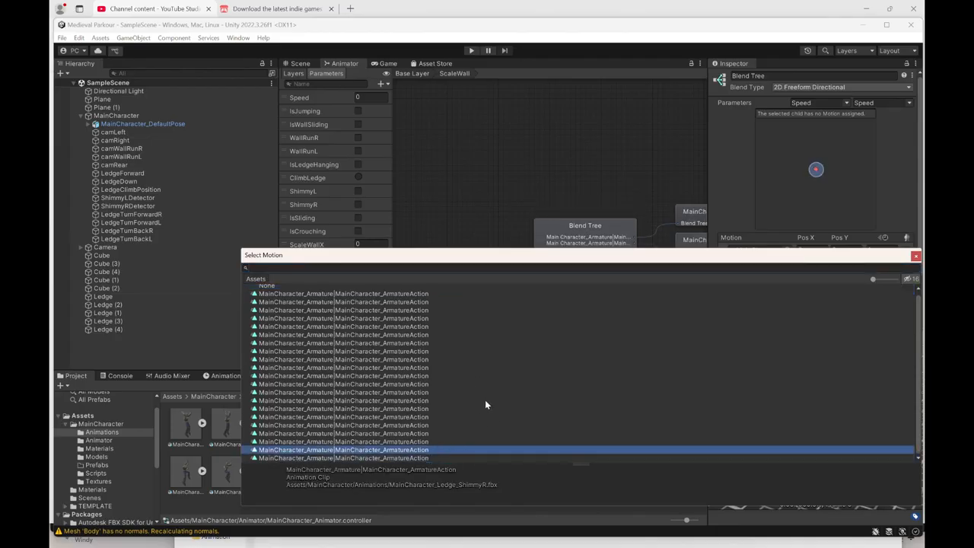
key("Up")
key("Up")
key("Up")
key("Up")
key("Up")
key("Up")
key("Up")
key("Up")
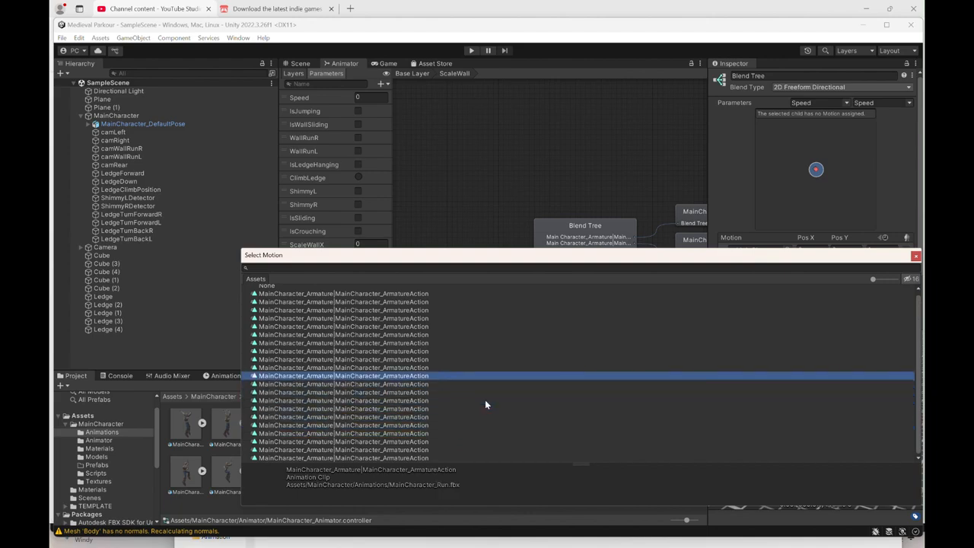
key("Up")
key("Up")
key("Up")
key("Up")
key("Up")
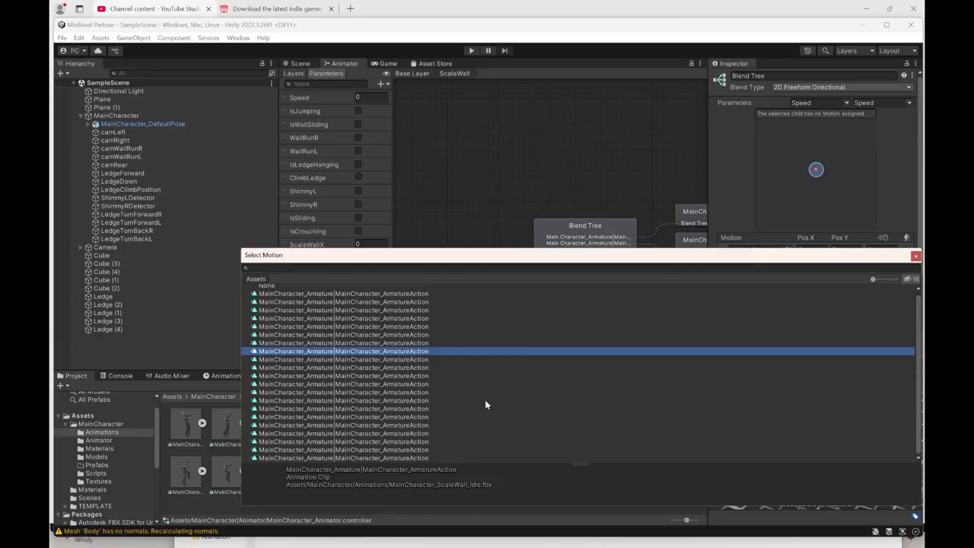
key("Up")
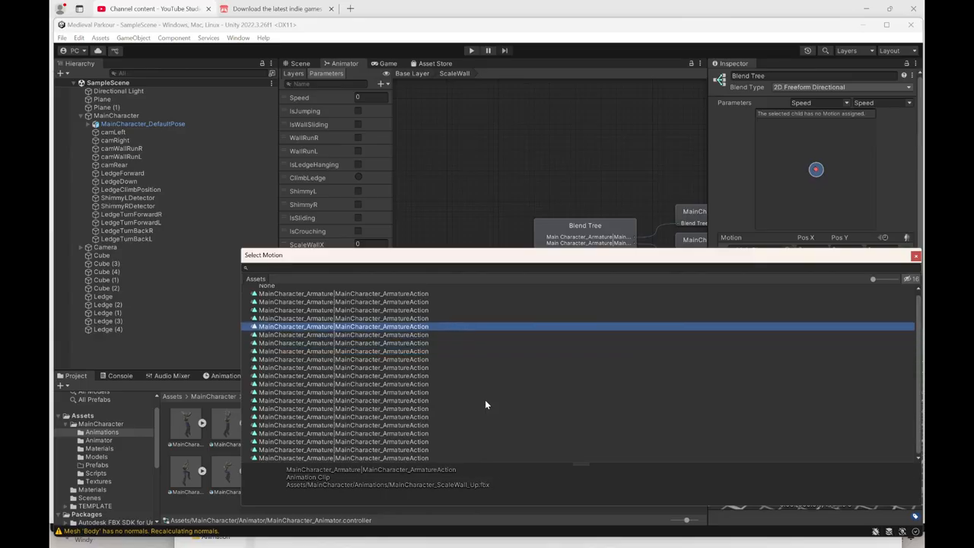
double_click(405, 330)
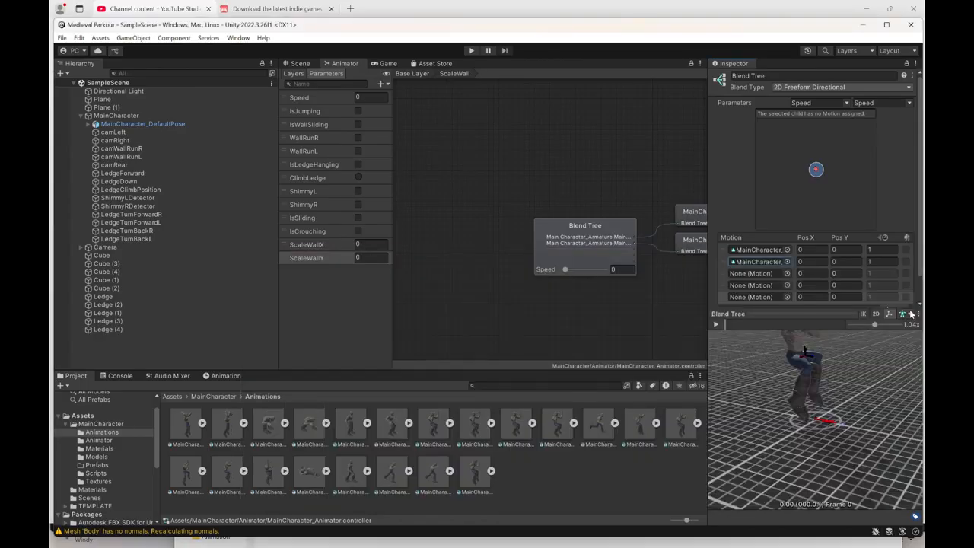
left_click(848, 261)
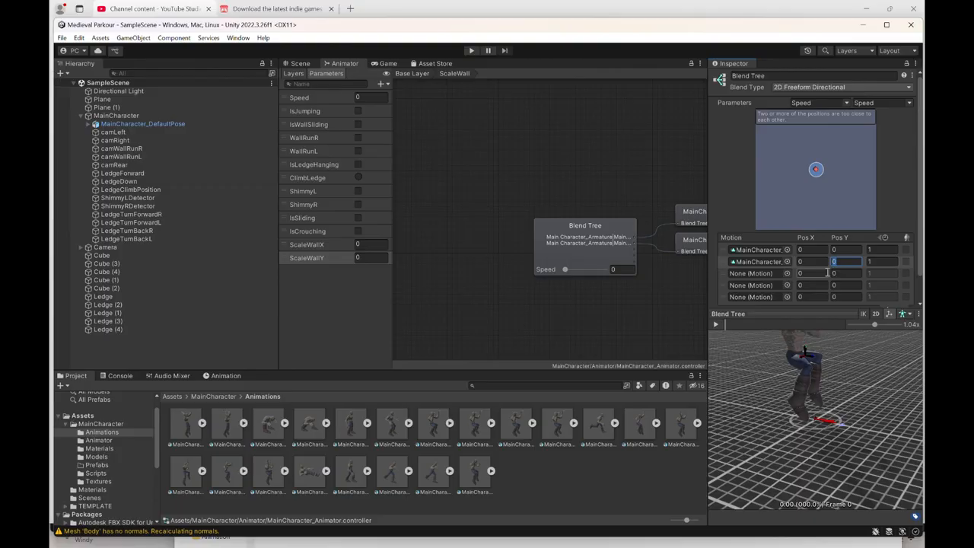
type("1")
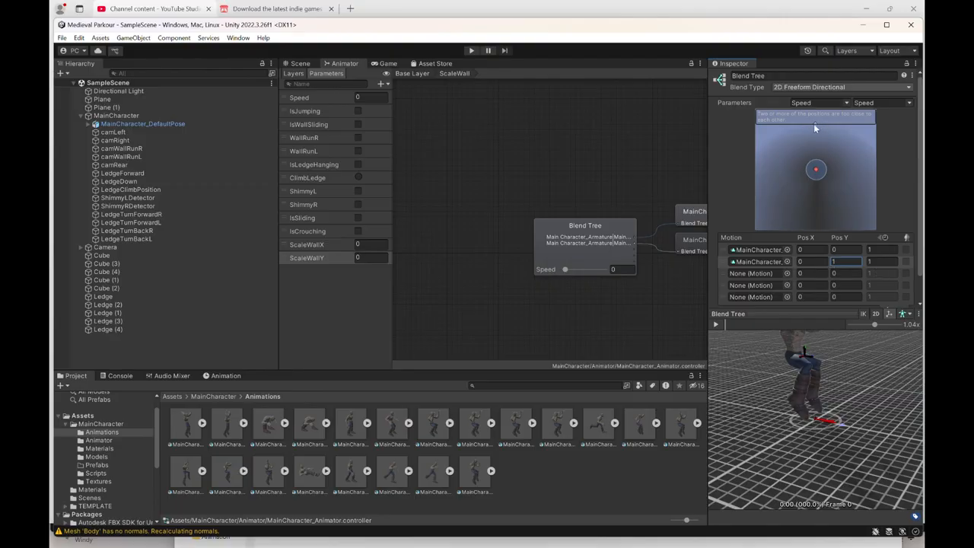
Set the blend tree's two blend parameters to ScaleWallX and ScaleWallY
left_click(847, 105)
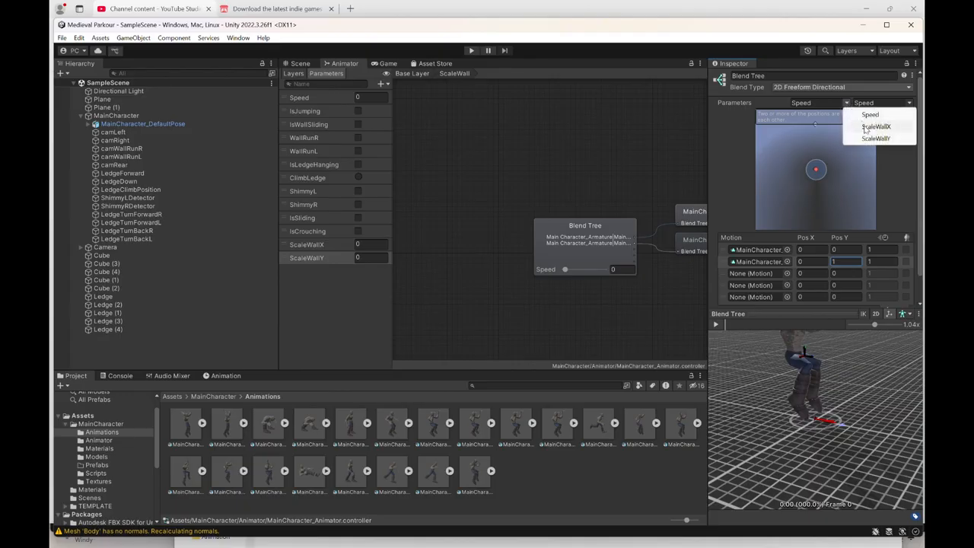
left_click(866, 126)
left_click(909, 103)
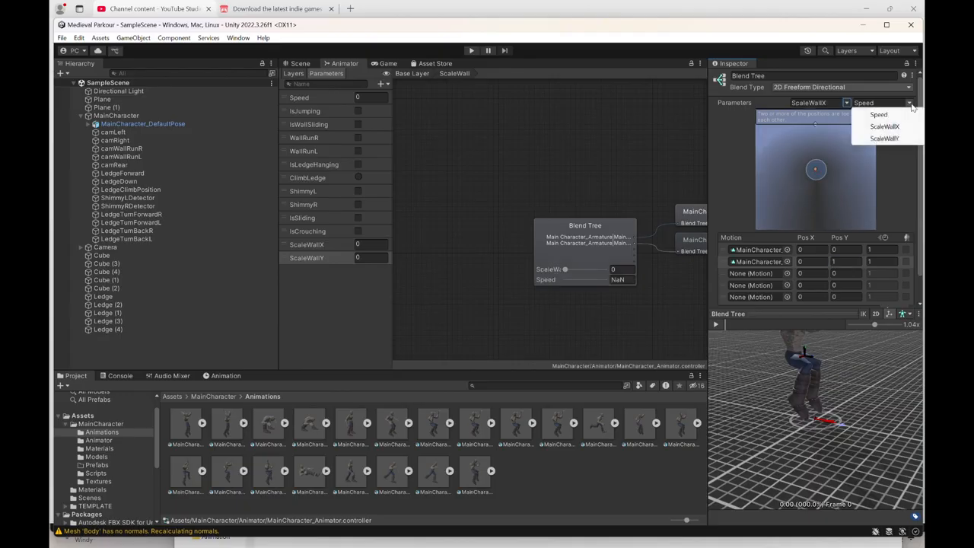
left_click(901, 139)
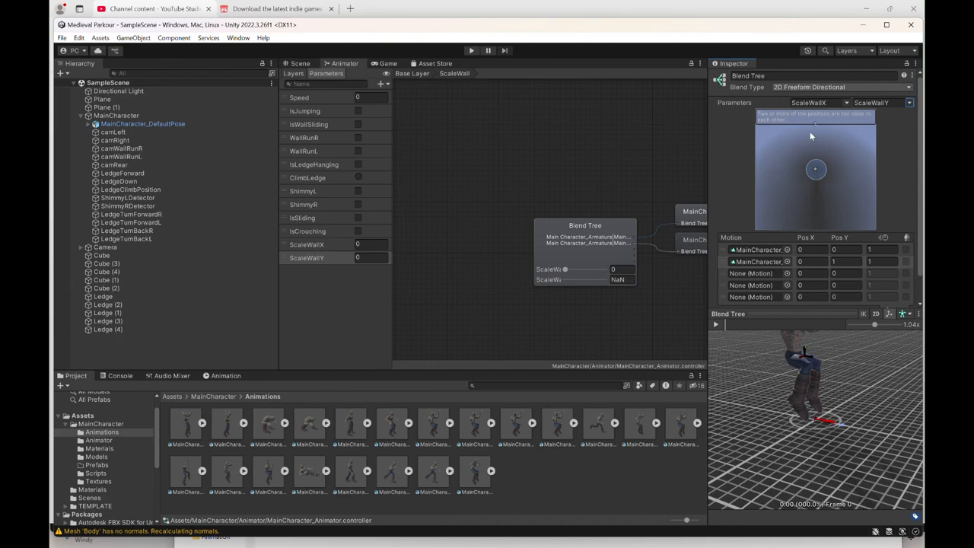
Try the second motion at Pos X 1 and Pos Y 0, and restore it to Pos X 0 and Pos Y 1
left_click(840, 262)
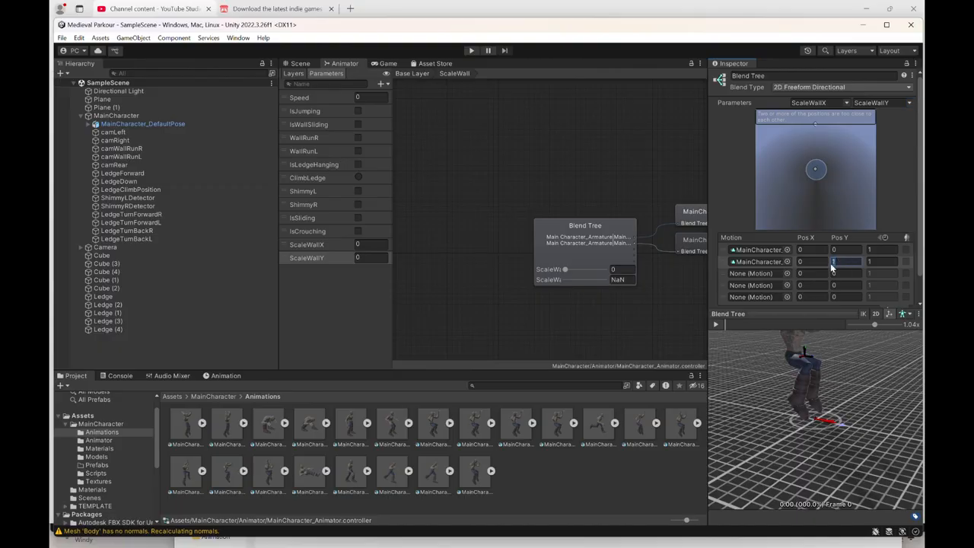
type("0")
left_click(800, 262)
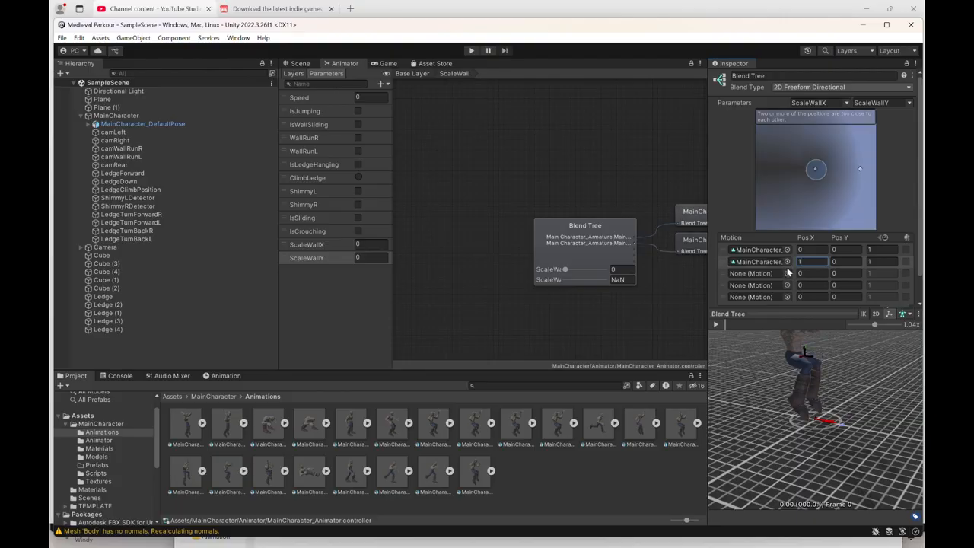
left_click_drag(807, 262, 831, 266)
type("0")
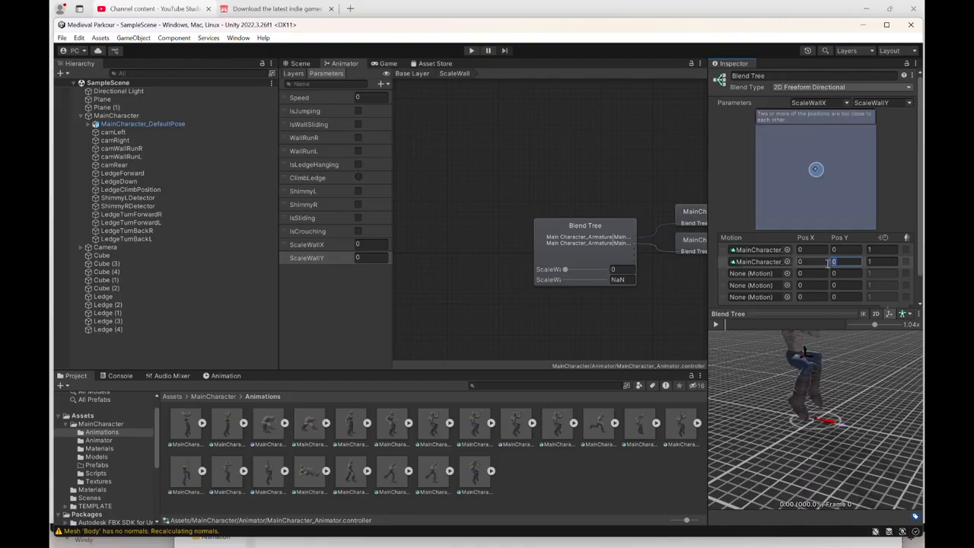
type("1")
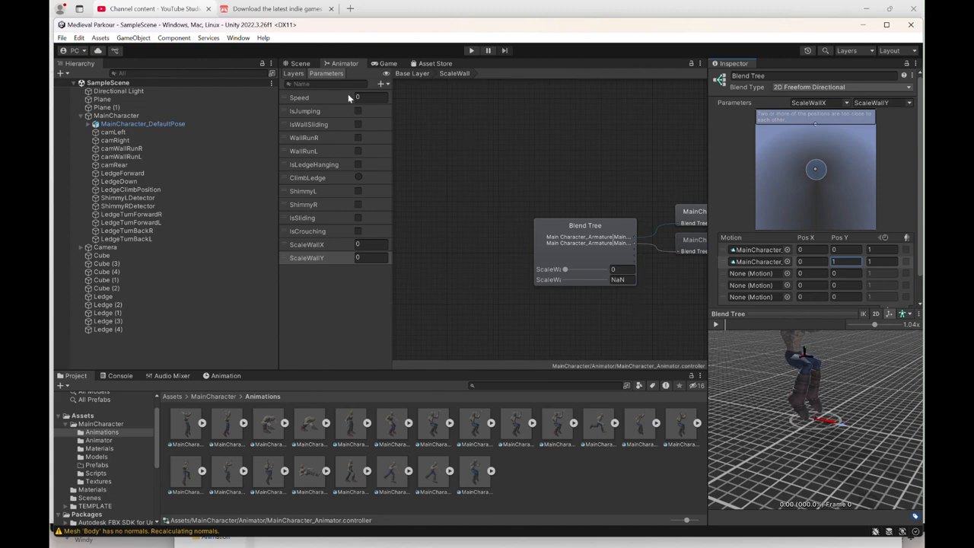
left_click(388, 83)
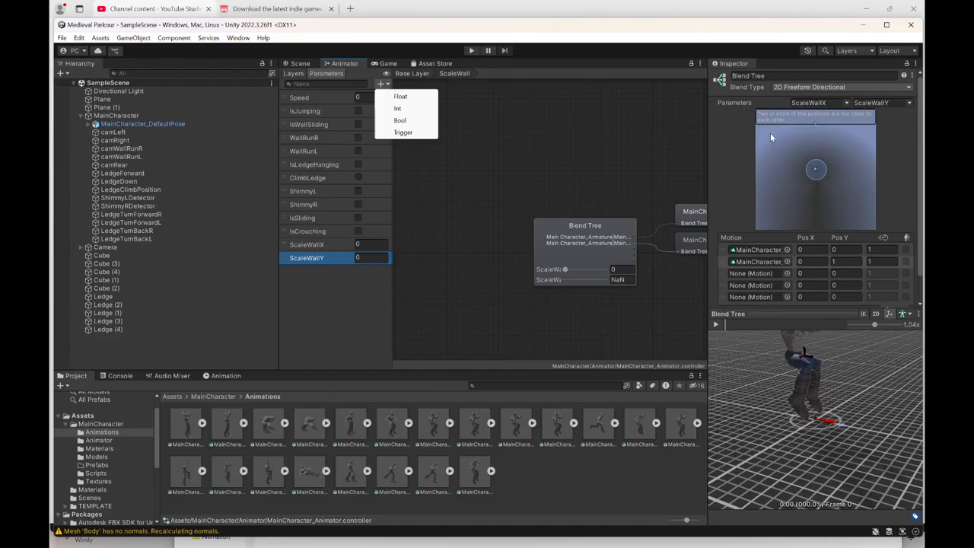
left_click(752, 144)
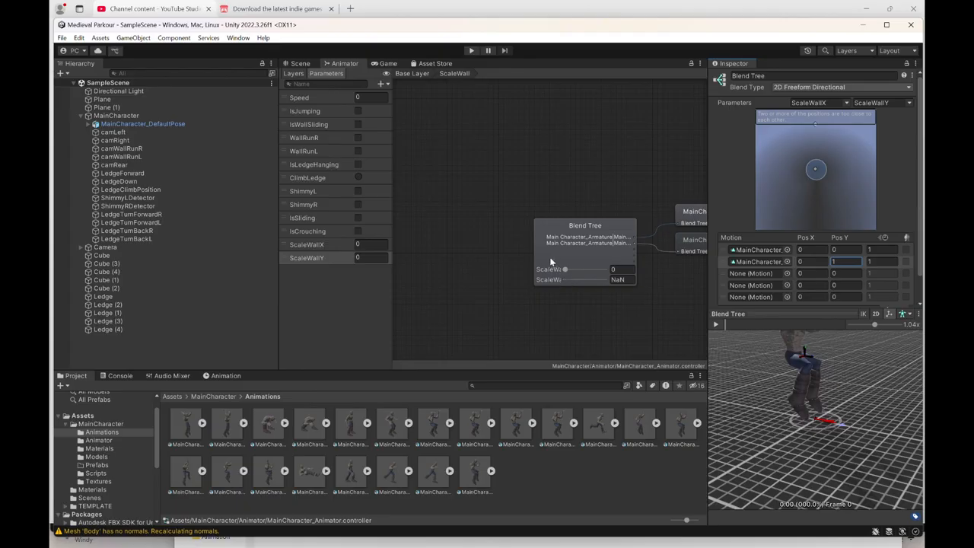
mouse_move(566, 273)
left_mouse_down()
mouse_move(600, 269)
mouse_move(555, 270)
left_mouse_up()
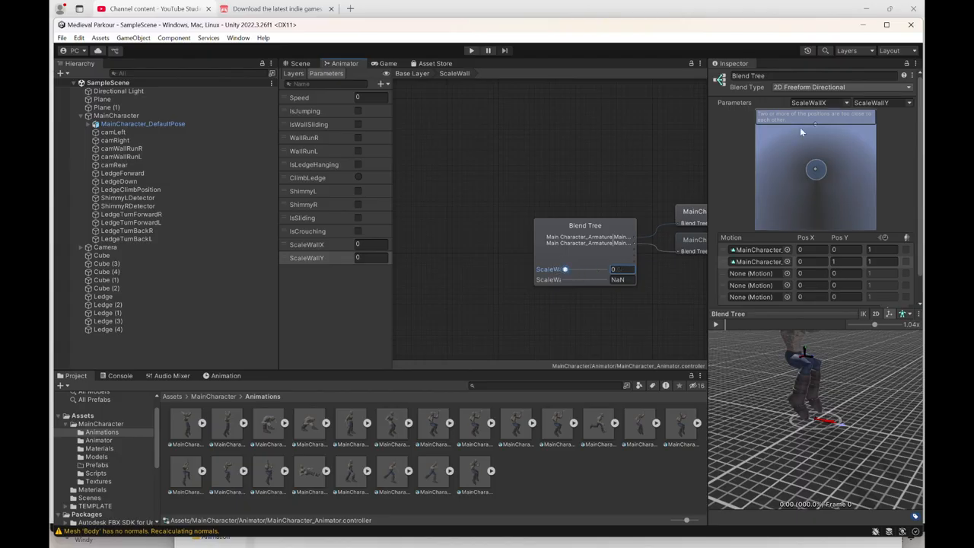
Reset both blend parameters of the tree to Speed and delete the ScaleWallX and ScaleWallY float parameters from the Animator controller
left_click(874, 103)
left_click(870, 115)
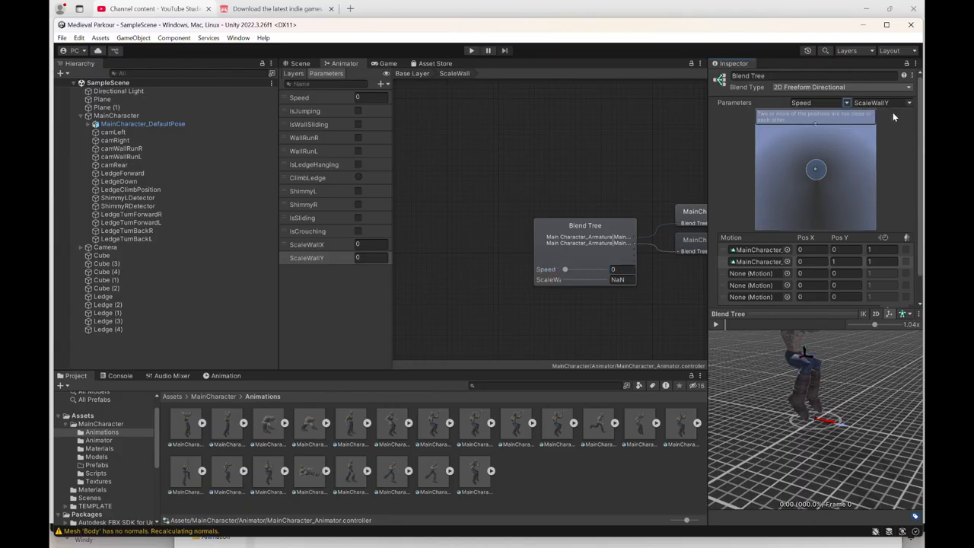
left_click(908, 103)
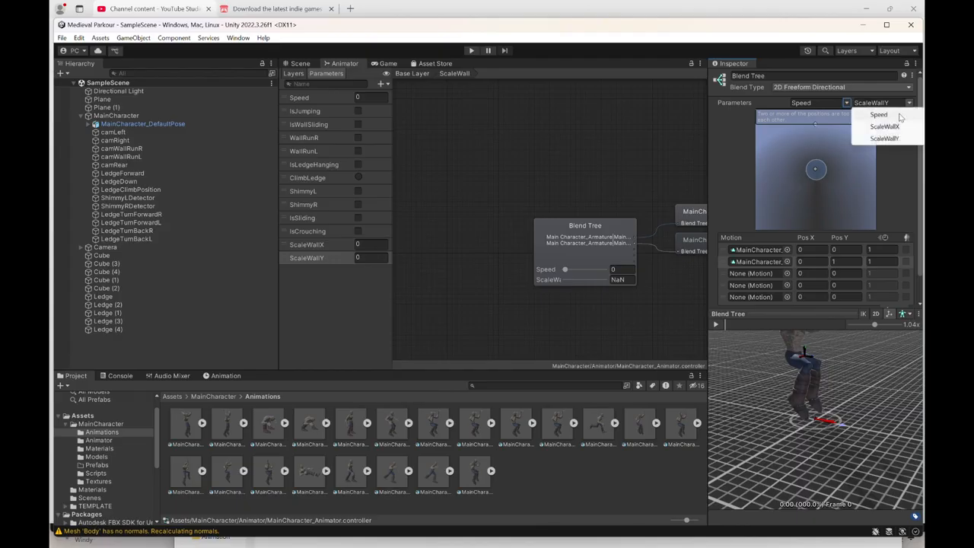
left_click(899, 114)
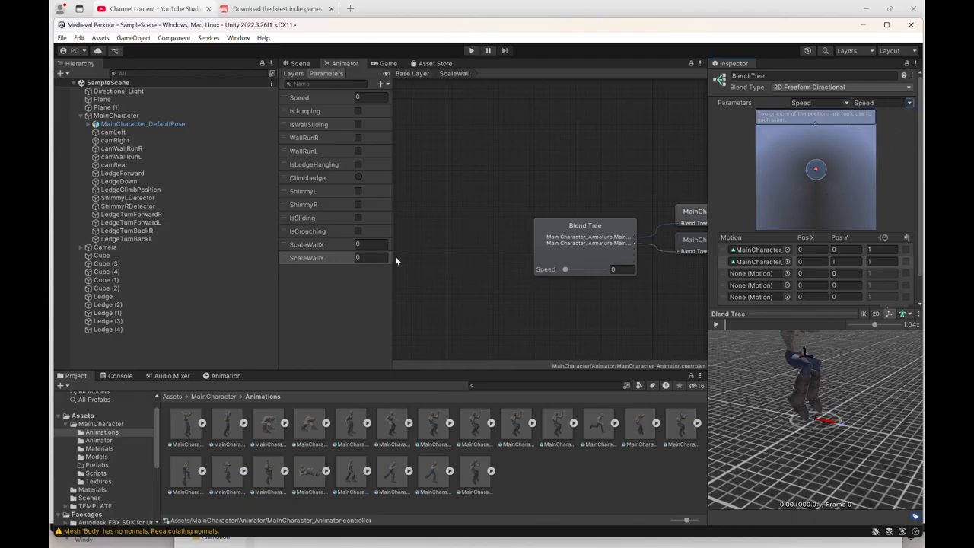
left_click(313, 258)
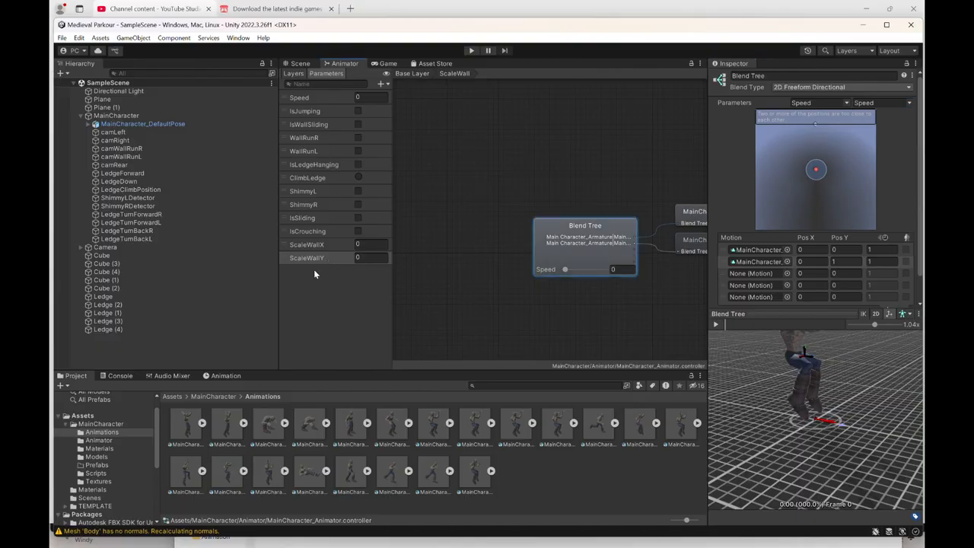
key("Delete")
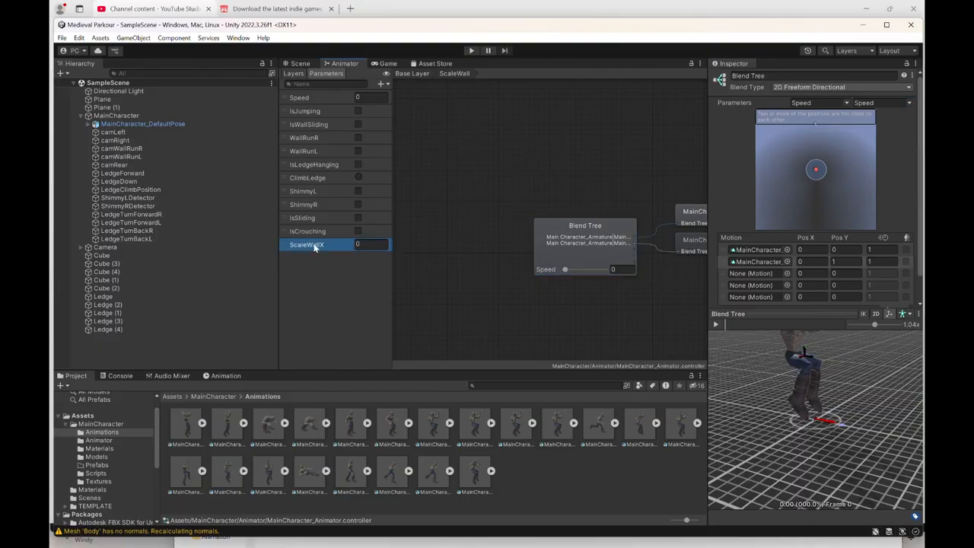
key("Delete")
Add an integer parameter named ScaleWallX to the Animator controller
left_click(380, 83)
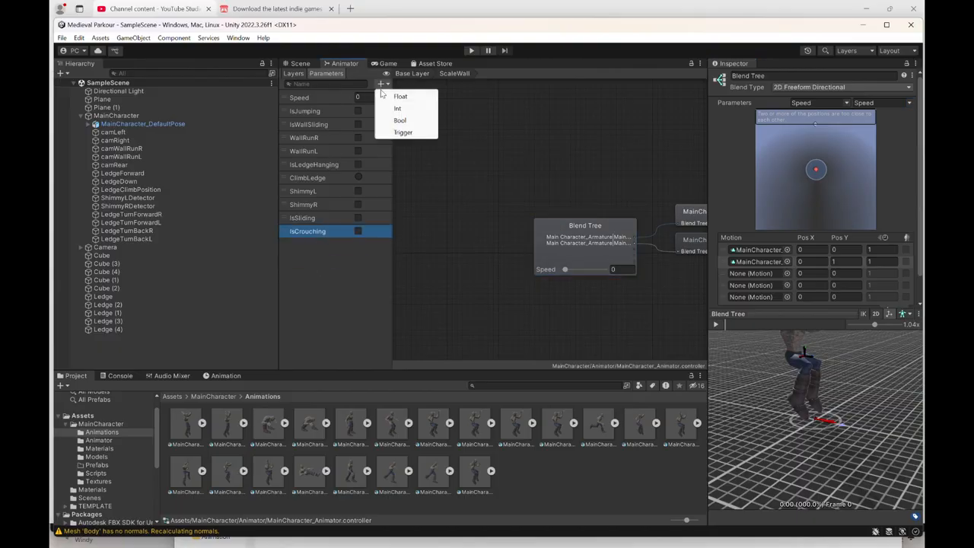
left_click(398, 109)
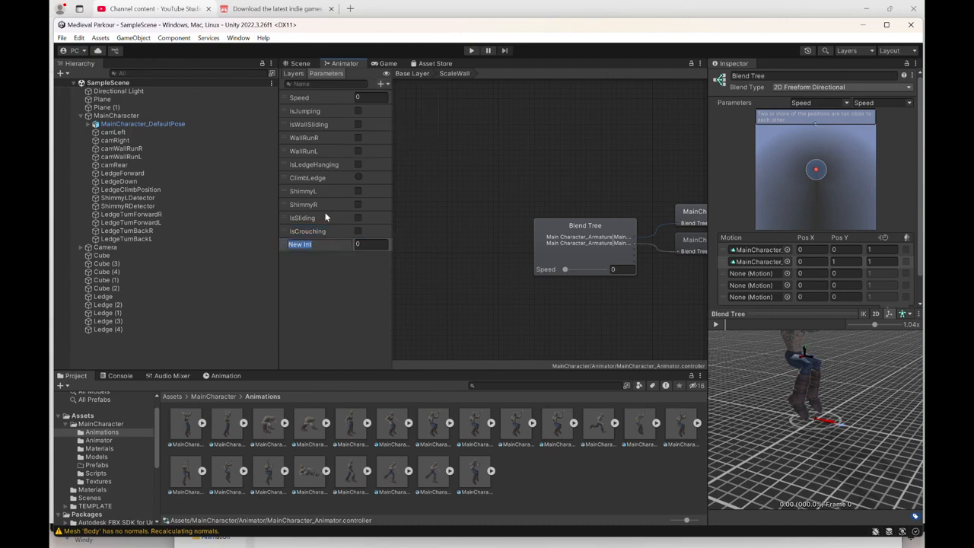
type("ScaleWallX")
key("Return")
Add an integer parameter named ScaleWallY to the Animator controller
left_click(383, 85)
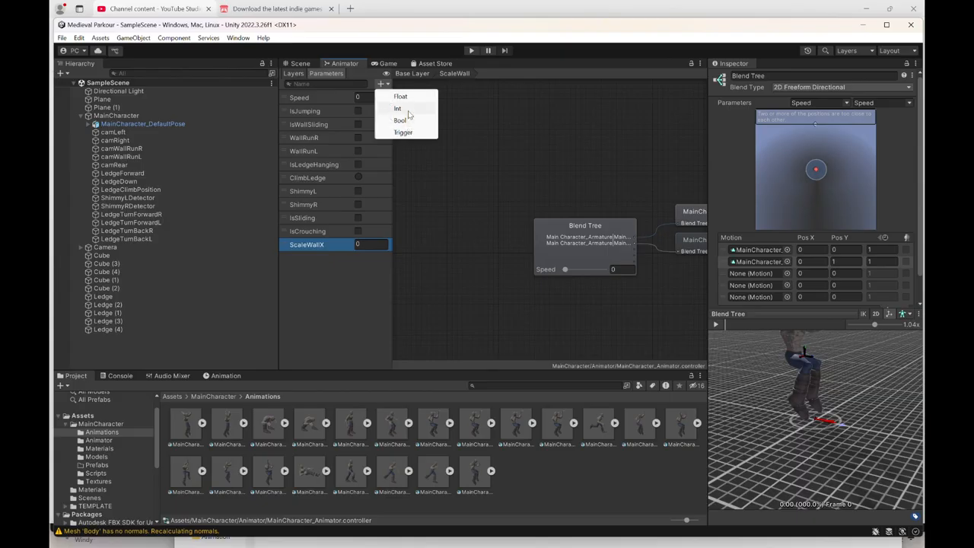
left_click(403, 109)
type("Scale")
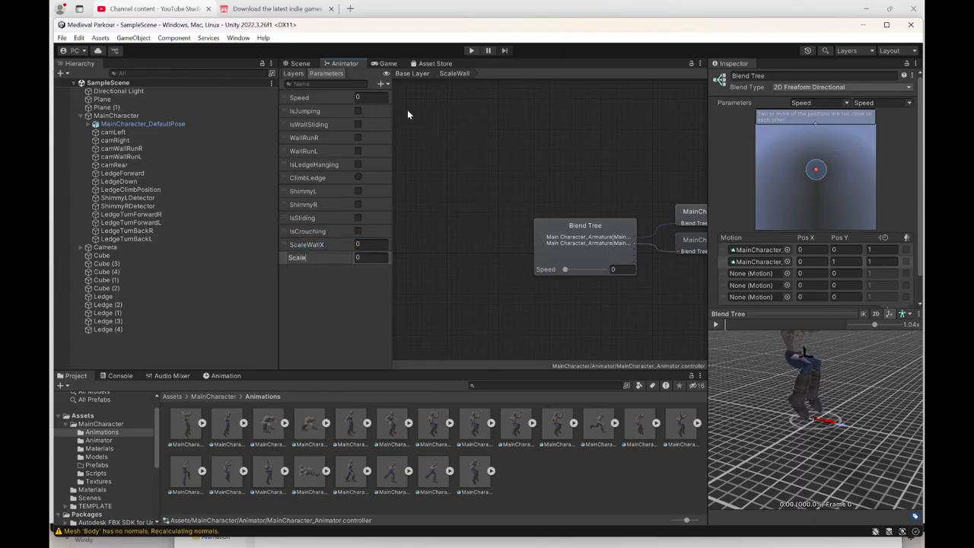
type("WallY")
key("Return")
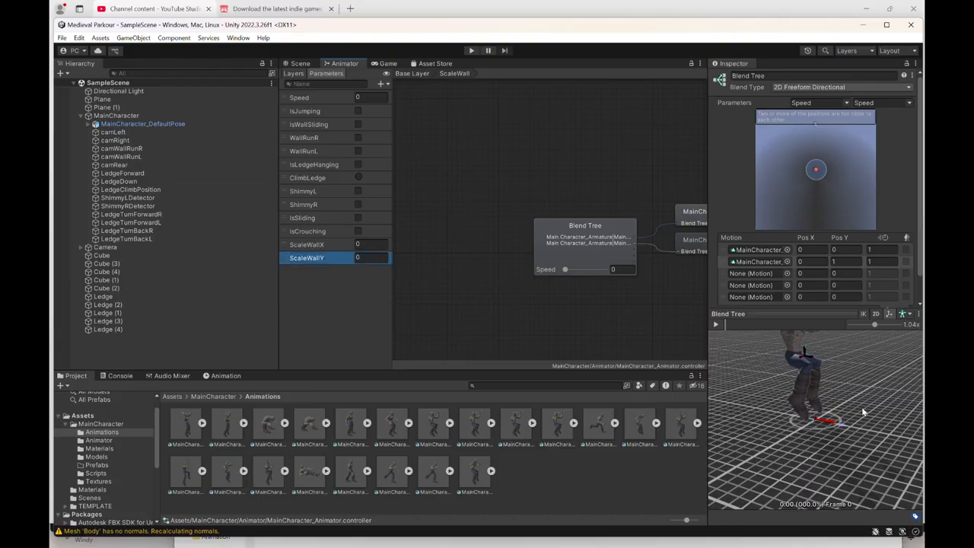
Try to assign the integer parameters ScaleWallX and ScaleWallY as the blend tree's two blend parameters
scroll(843, 401, "down", 3)
scroll(838, 391, "down", 2)
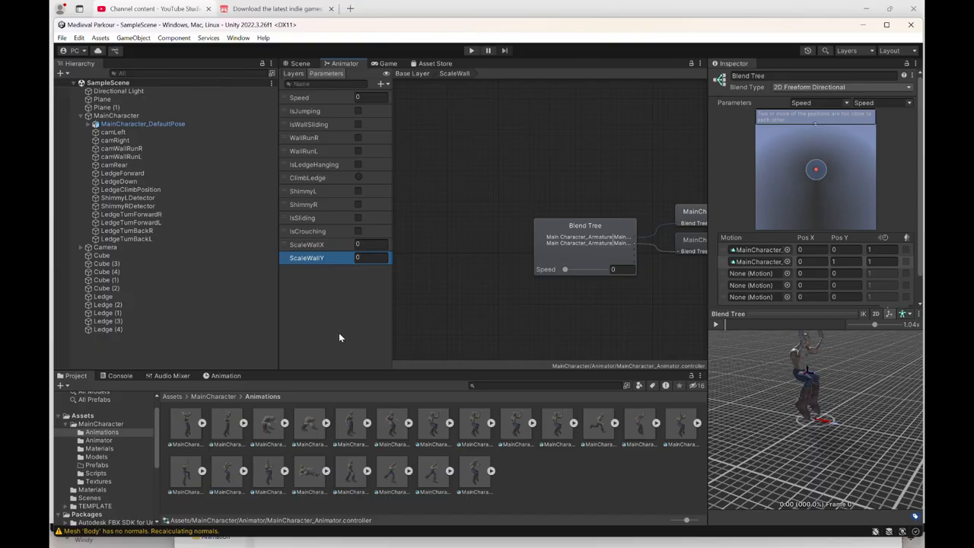
left_click(847, 102)
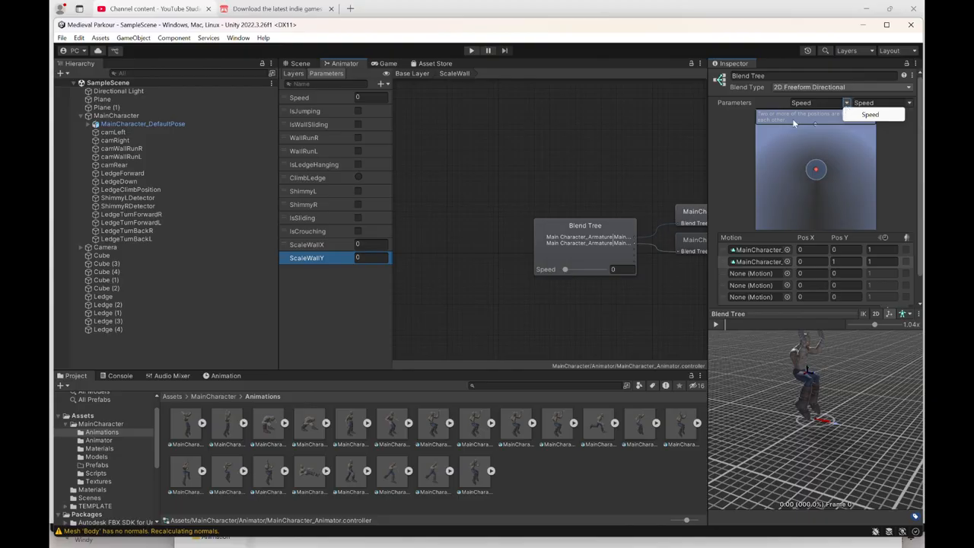
left_click(606, 255)
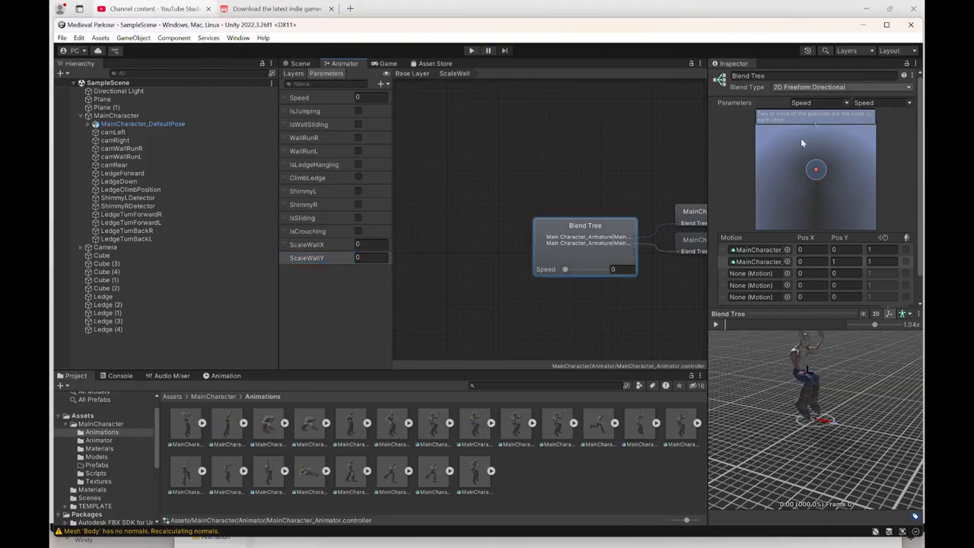
left_click(847, 103)
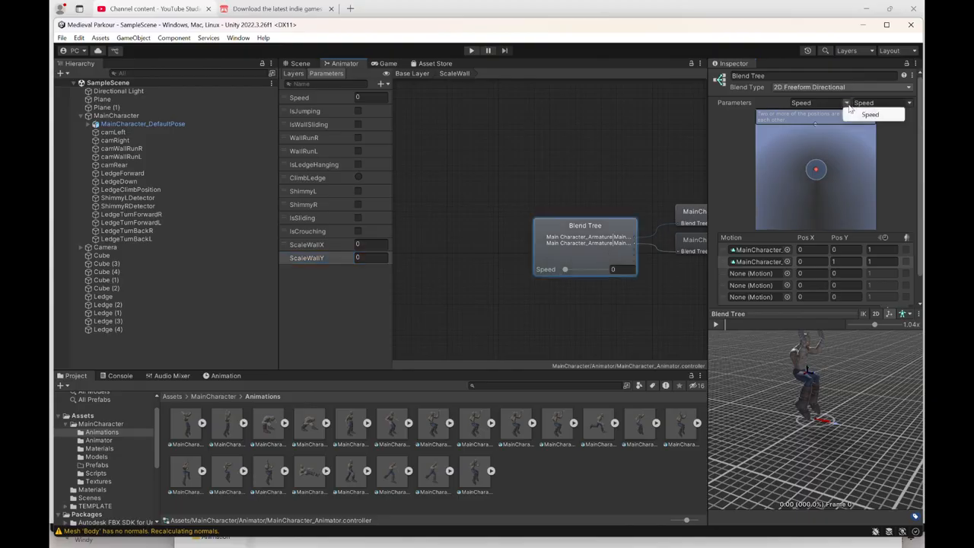
left_click(909, 103)
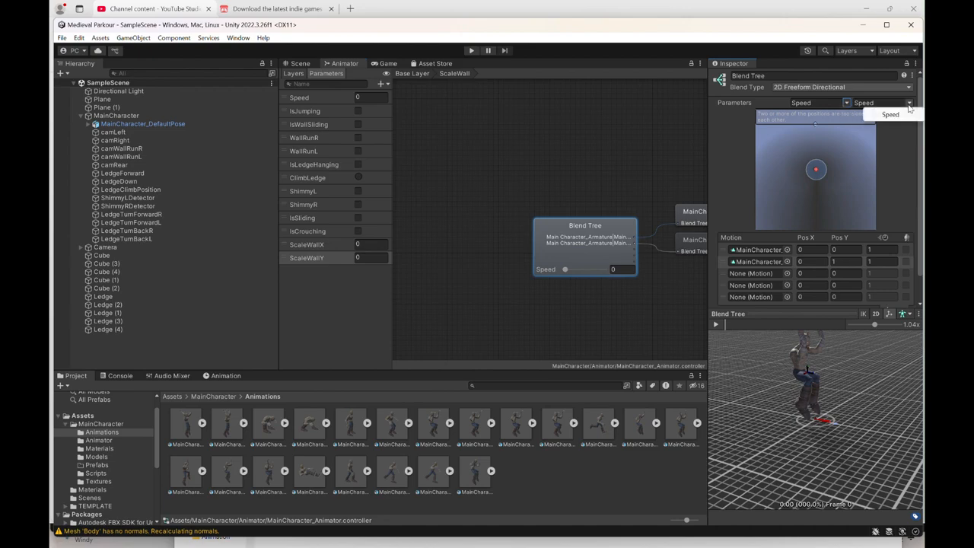
Undo the added integer parameters and the earlier deletion of the ScaleWallX and ScaleWallY float parameters
left_click(351, 330)
key("ctrl+z")
key("ctrl+z")
key("ctrl+z")
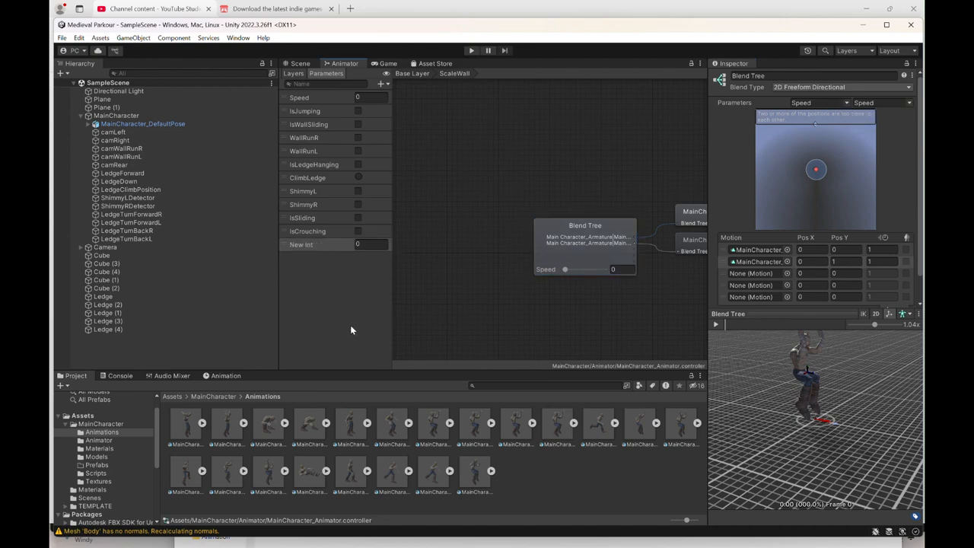
key("ctrl+y")
key("ctrl+y")
key("ctrl+y")
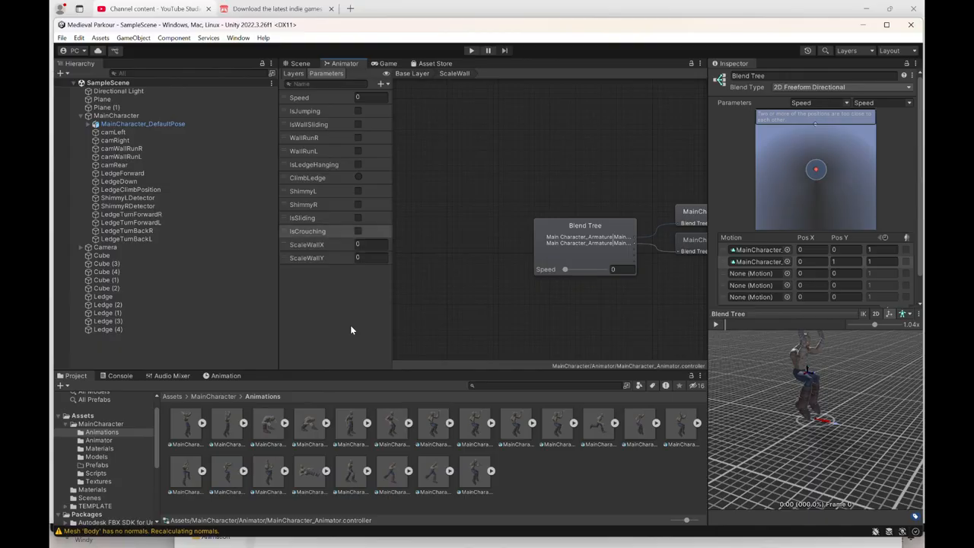
Set the blend tree's two blend parameters to ScaleWallX and ScaleWallY, and set the second parameter's value to 0
left_click(847, 104)
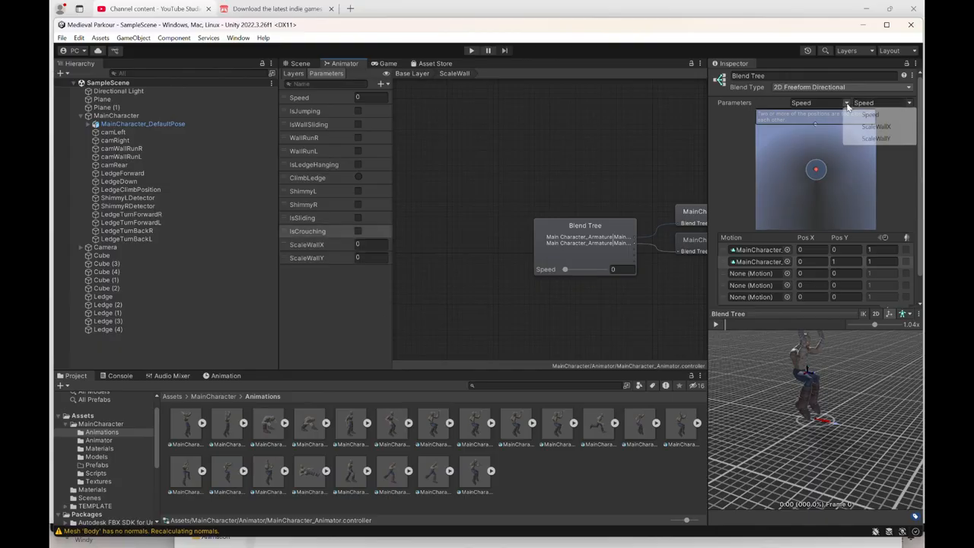
left_click(854, 127)
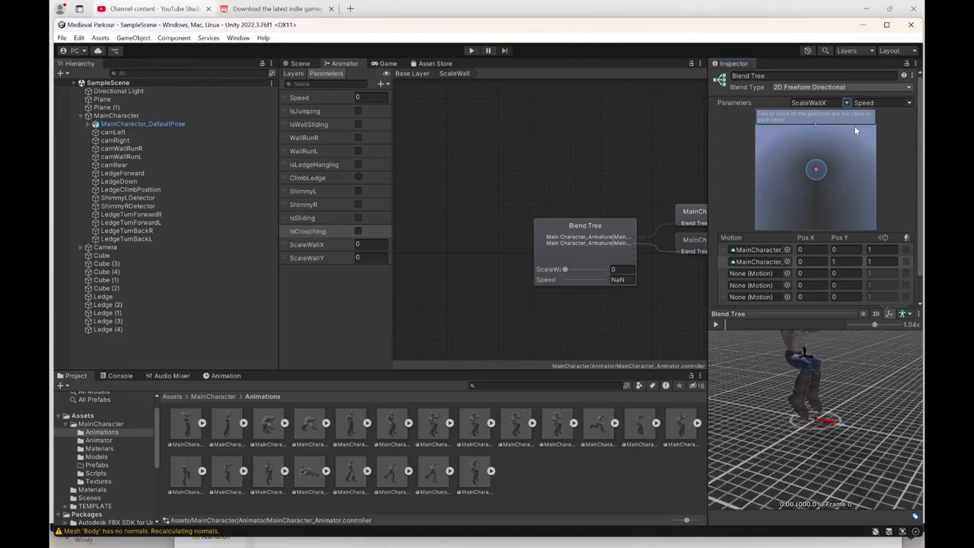
left_click(909, 106)
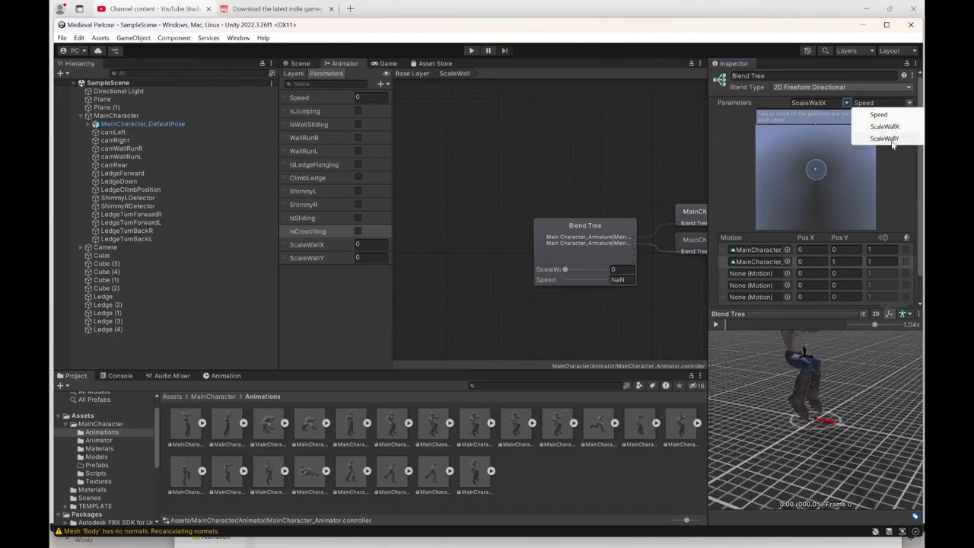
left_click(893, 137)
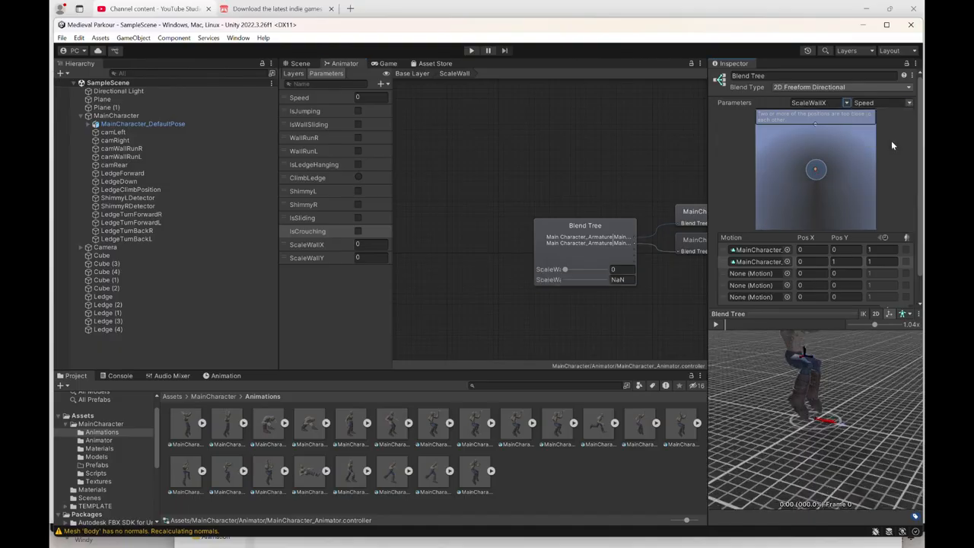
left_click(618, 281)
type("0")
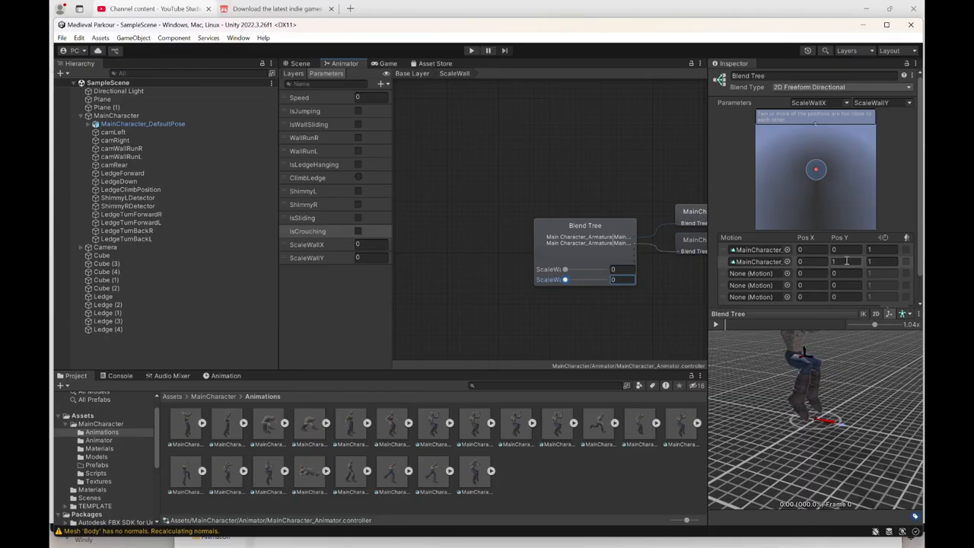
Assign a MainCharacter_ArmatureAction clip to the blend tree's third motion and set its Pos Y to -1
left_click(787, 273)
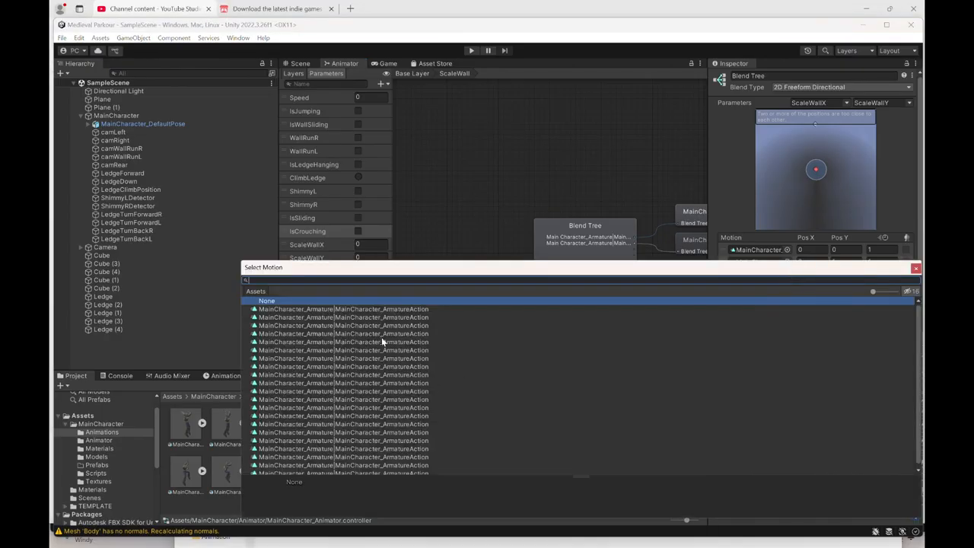
left_click(391, 310)
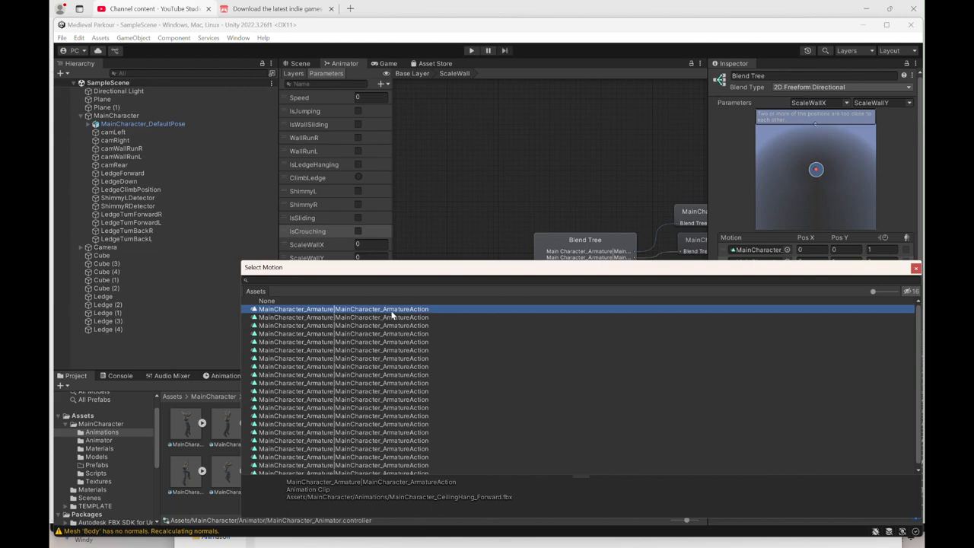
key("Down")
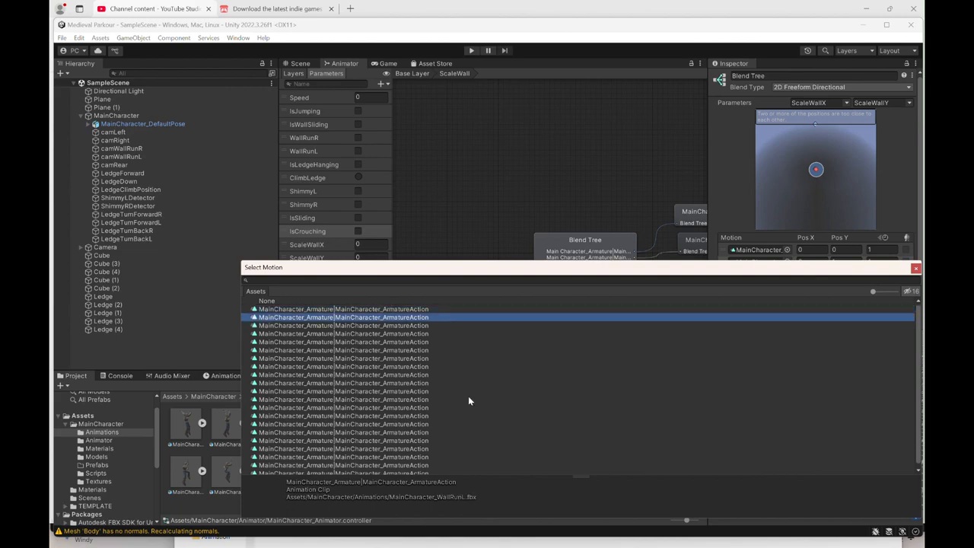
key("Down")
key("Down")
key("Down")
key("Down")
key("Down")
key("Down")
key("Down")
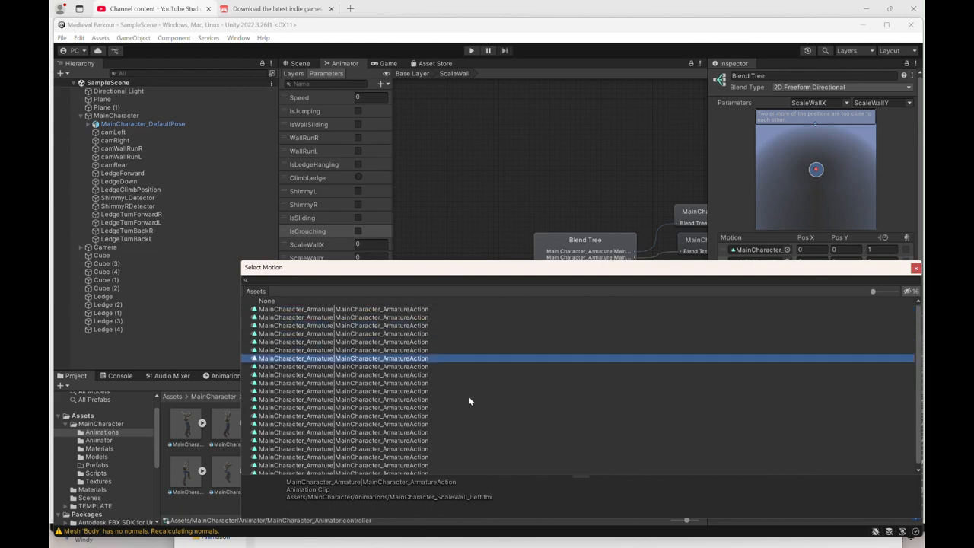
double_click(427, 375)
left_click(847, 272)
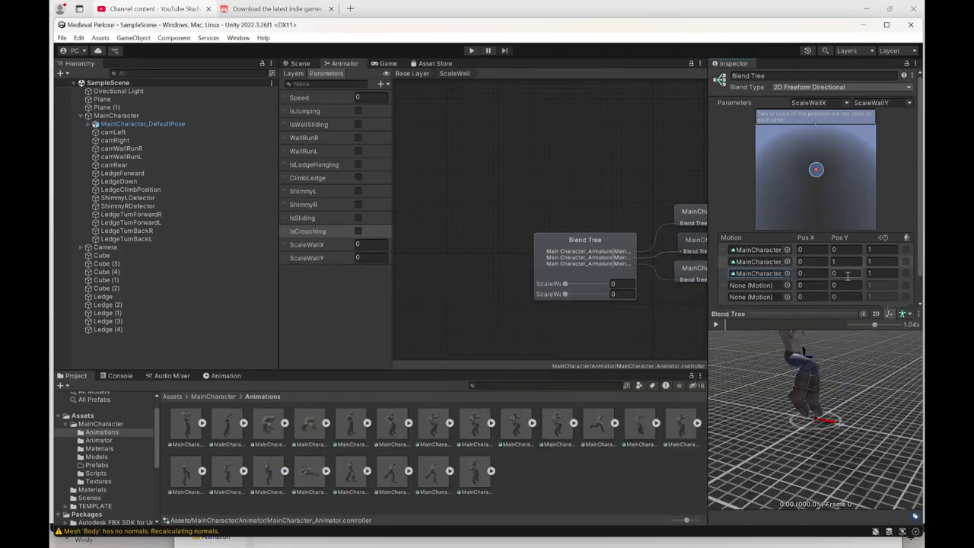
type("-1")
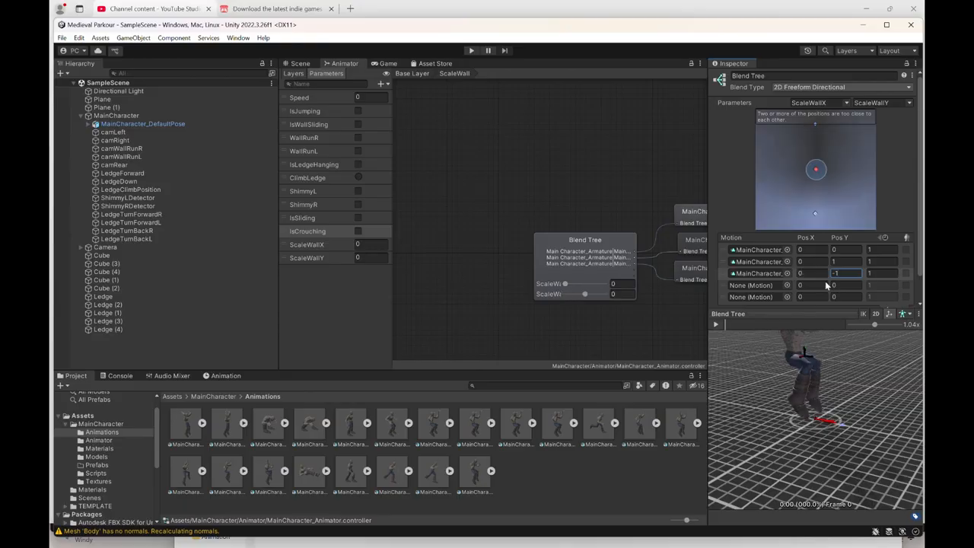
Choose an animation clip for the blend tree's fourth motion
left_click(787, 285)
left_click(342, 385)
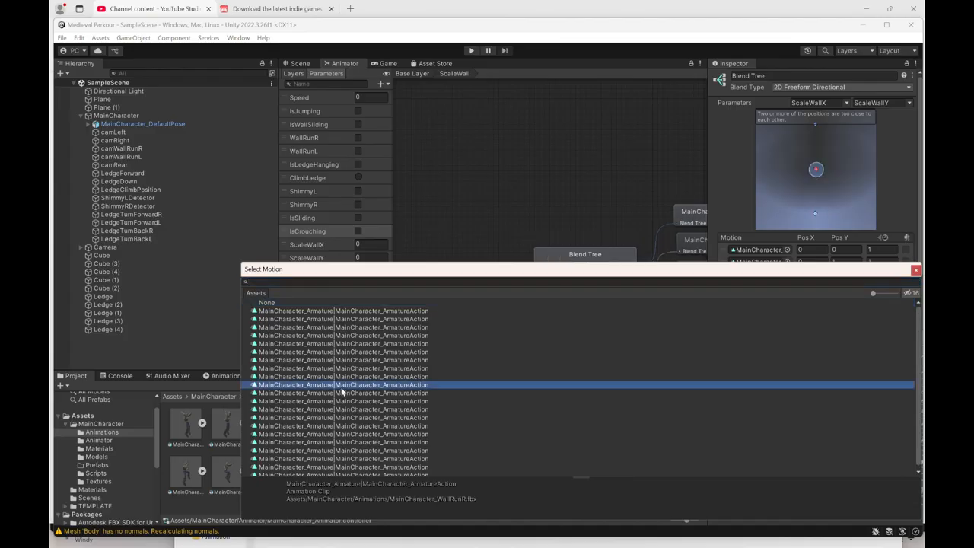
Assign the MainCharacter_ScaleWall_Left clip to the blend tree's fourth motion and set its Pos X to -1
key("Down")
key("Down")
key("Down")
key("Down")
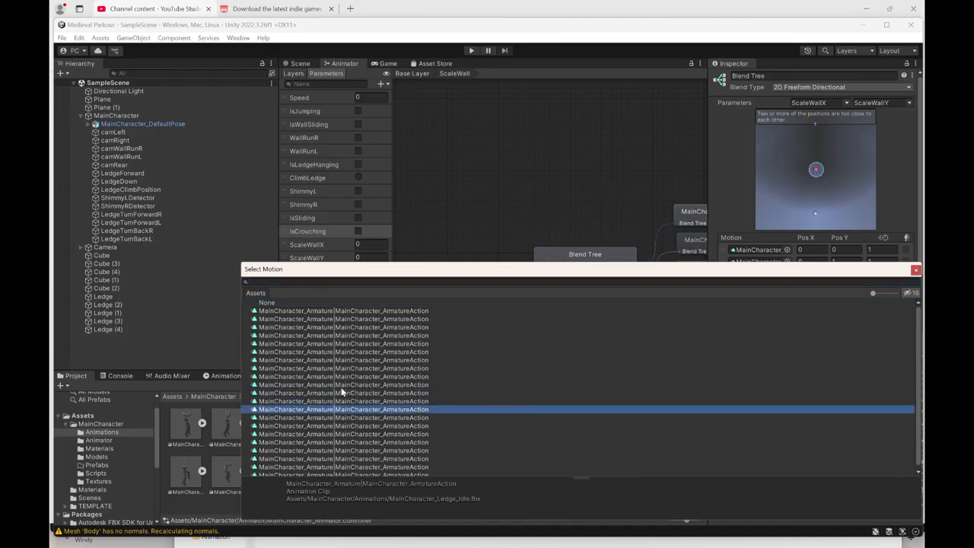
key("Down")
key("Down")
key("Down")
key("Down")
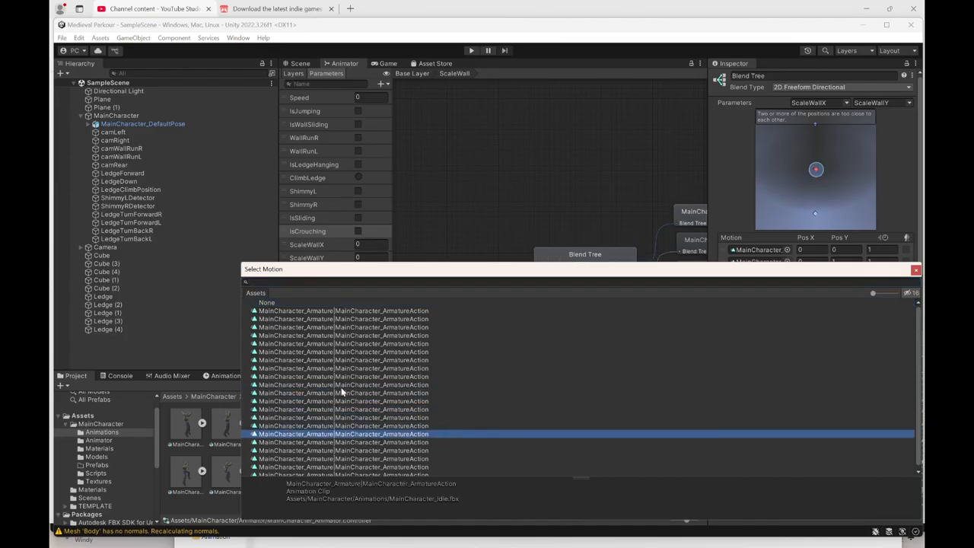
key("Down")
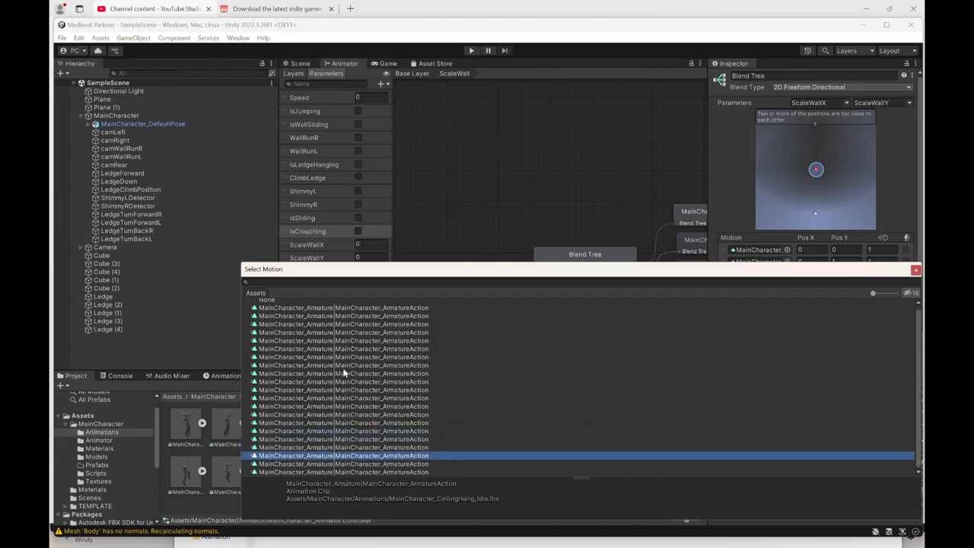
key("Up")
key("Up")
key("Up")
key("Up")
key("Up")
key("Up")
key("Up")
key("Up")
key("Up")
key("Up")
key("Up")
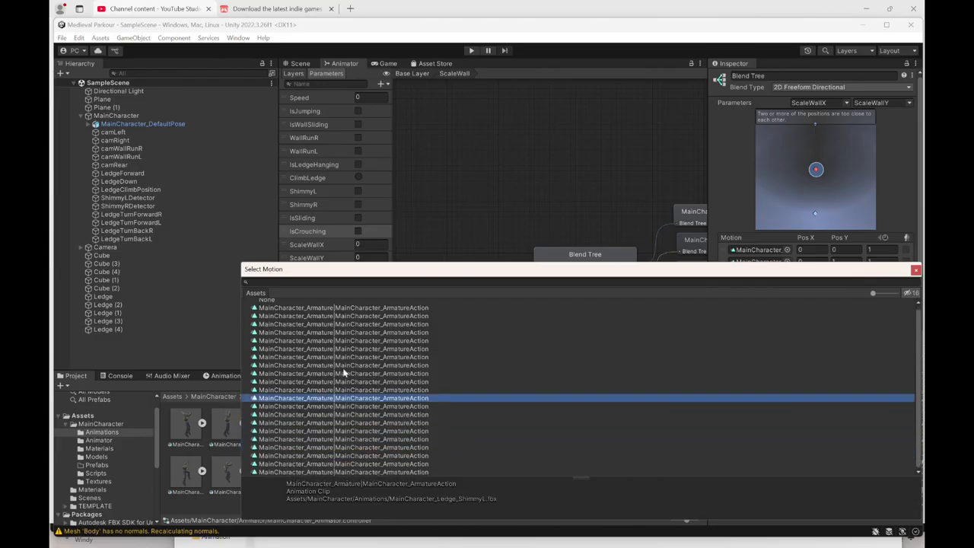
key("Up")
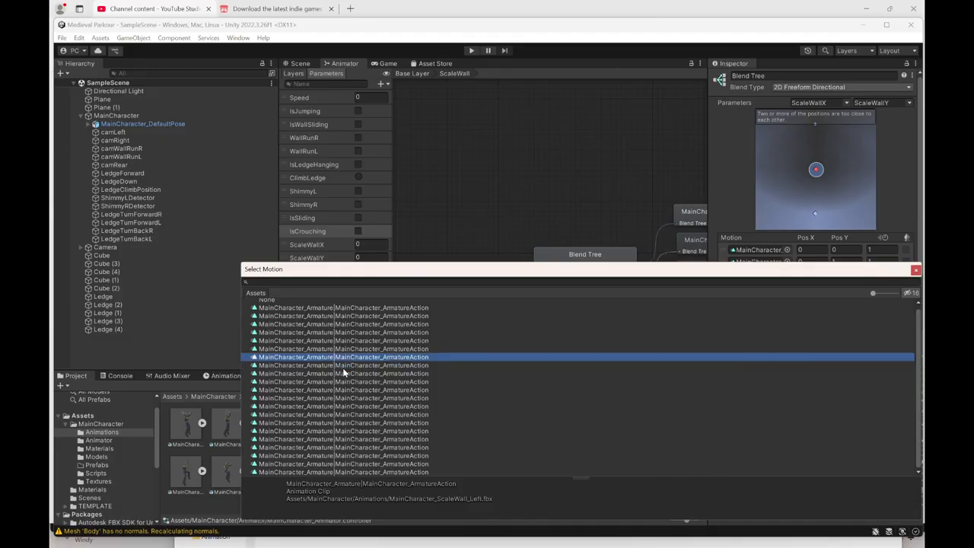
double_click(378, 358)
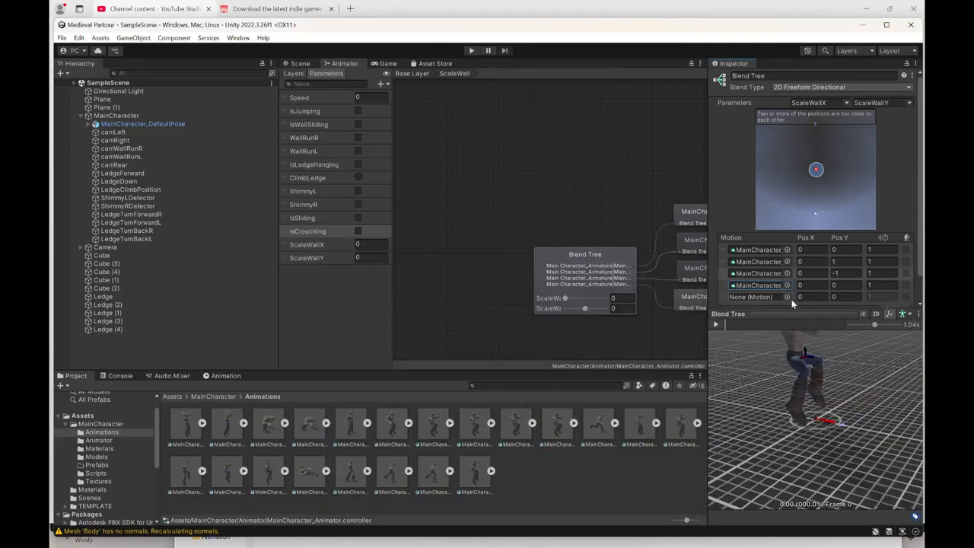
left_click(810, 286)
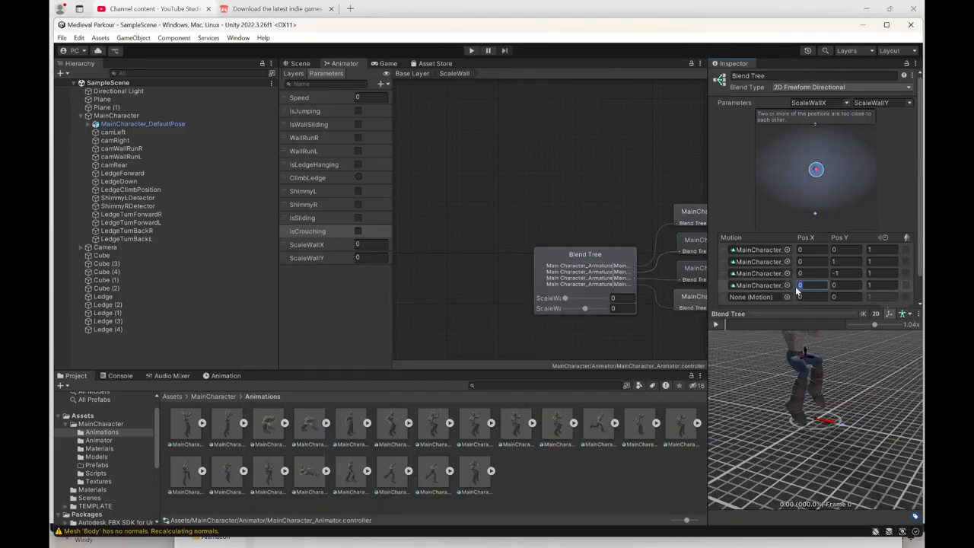
type("-1")
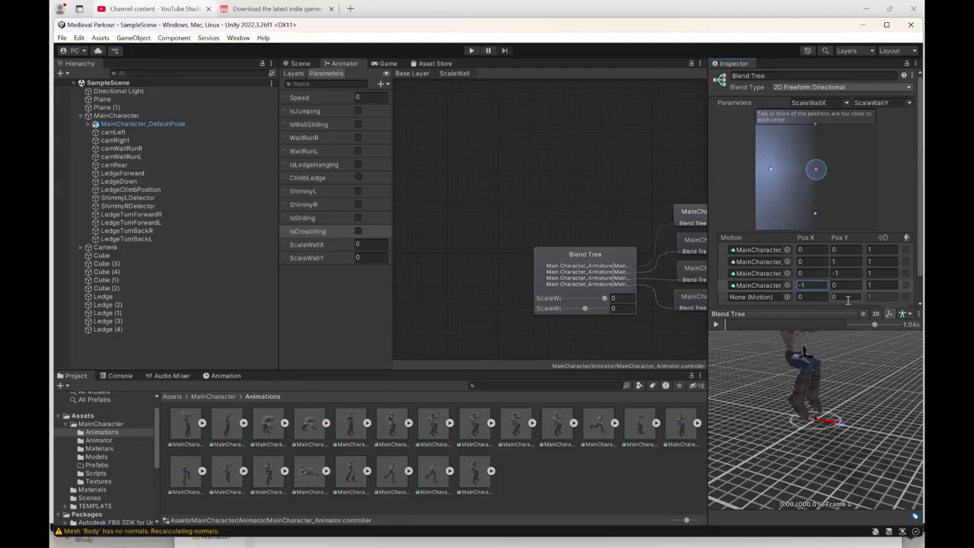
Assign the rightward wall-scaling clip to the blend tree's fifth motion and set its Pos X to 1
left_click(787, 298)
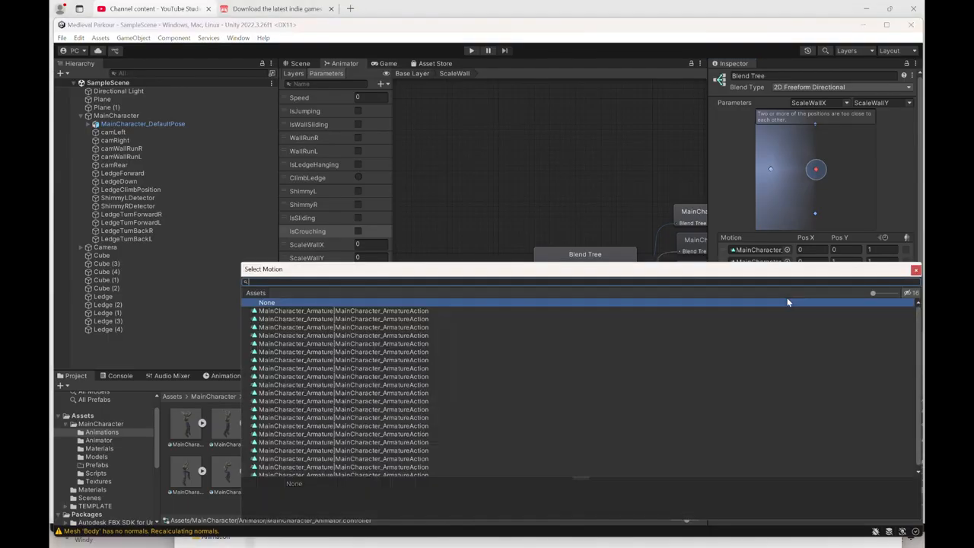
left_click(374, 401)
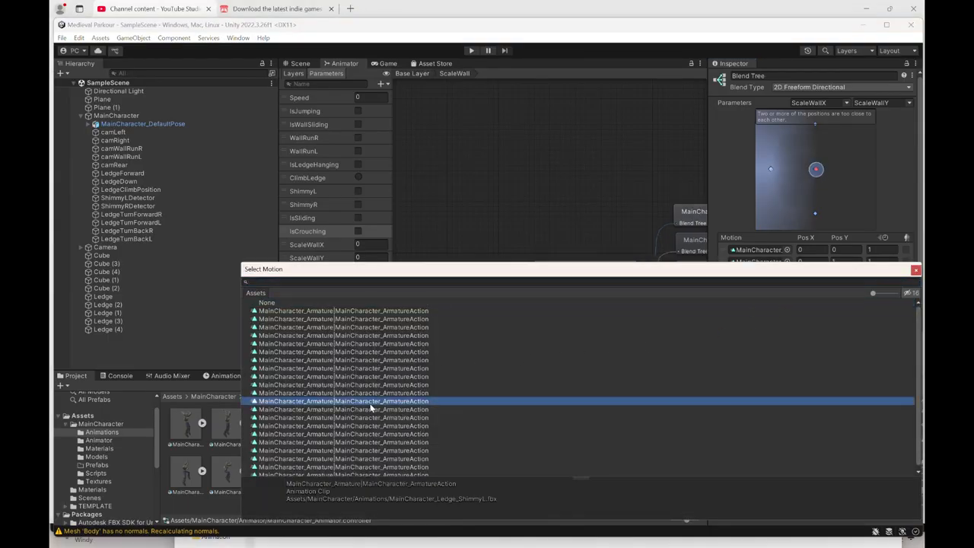
left_click(370, 409)
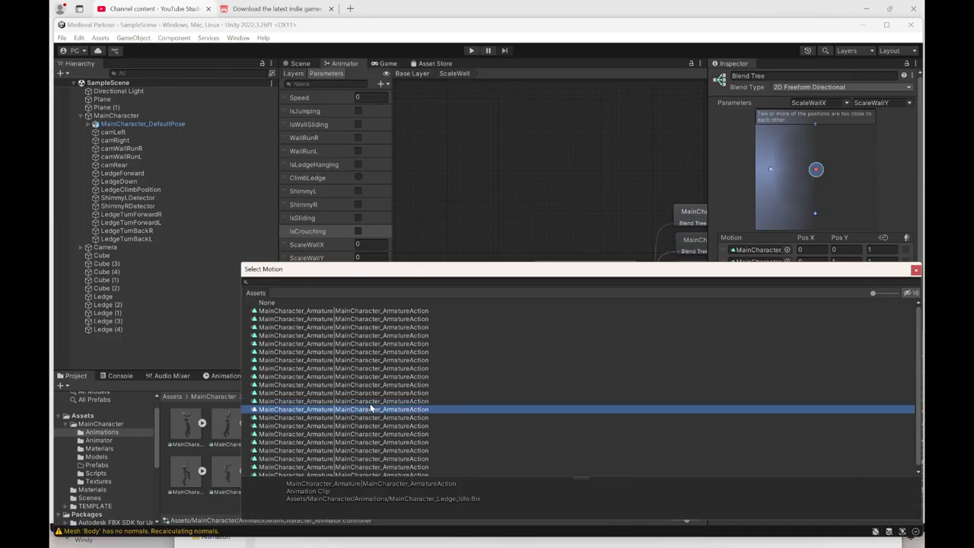
key("Up")
key("Up")
key("Up")
key("Up")
key("Up")
key("Up")
key("Up")
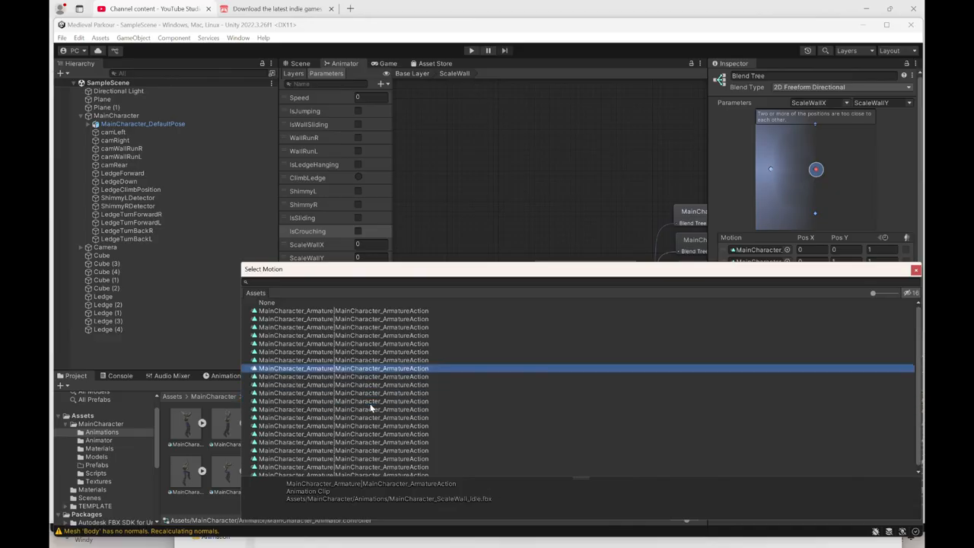
double_click(379, 355)
left_click(812, 296)
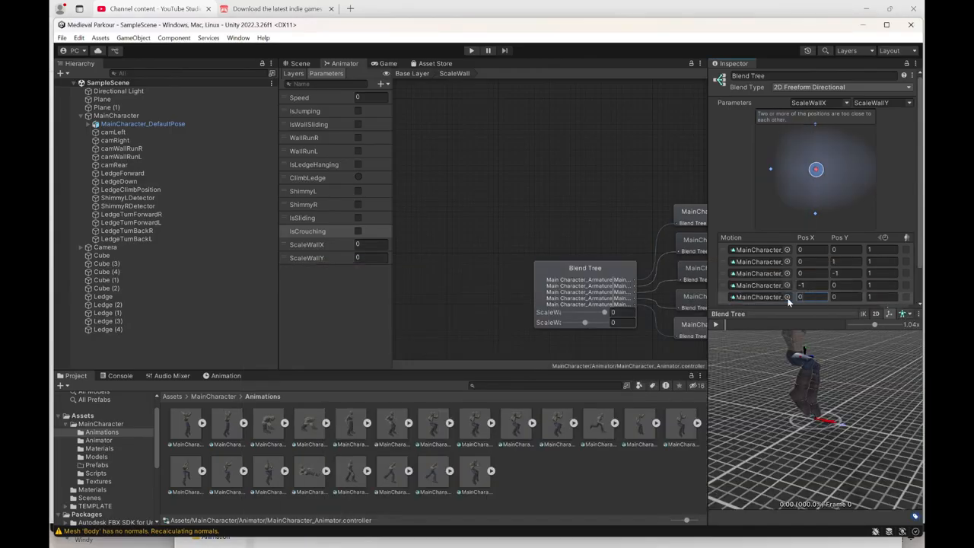
type("1")
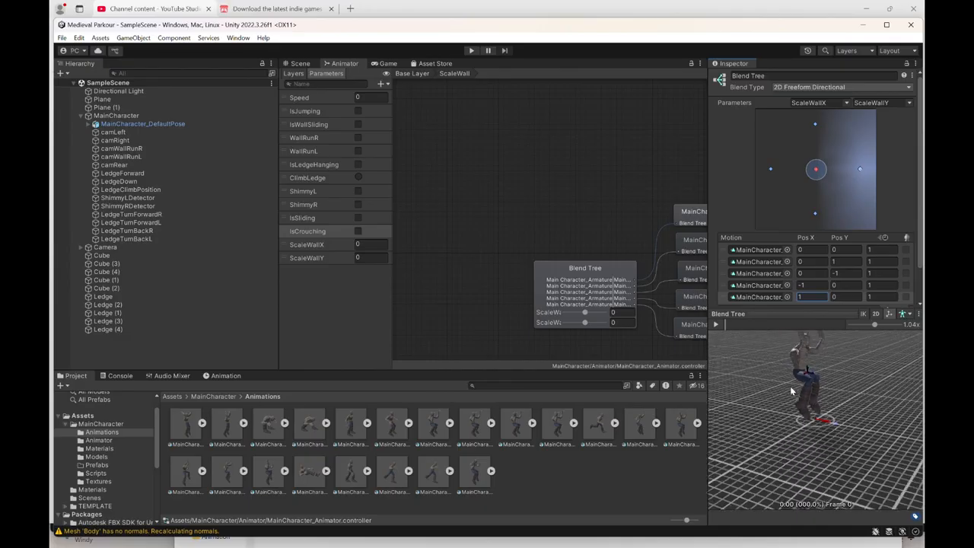
Play the blend tree preview viewed from behind the character, try a slightly negative ScaleWallY, and return it to 0
left_click_drag(792, 391, 919, 390)
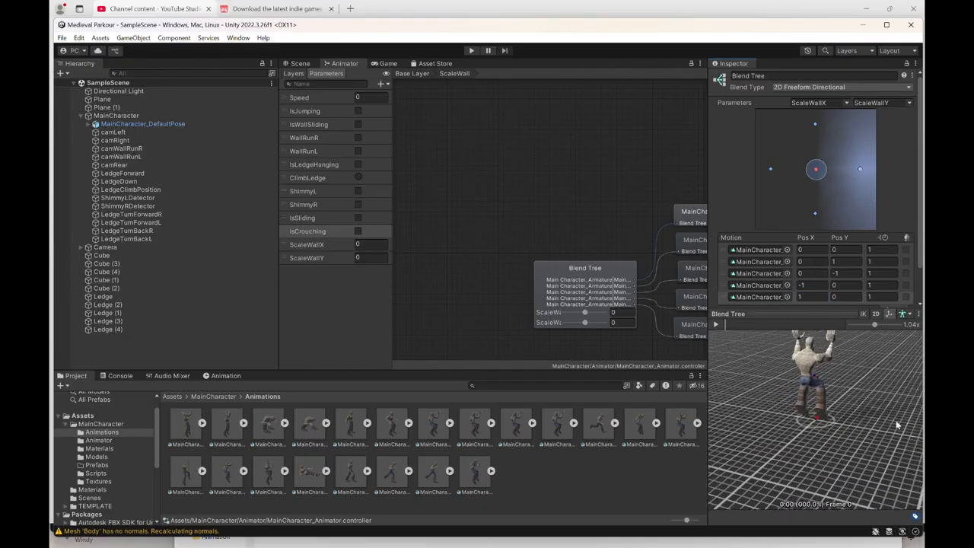
left_click_drag(897, 425, 771, 364)
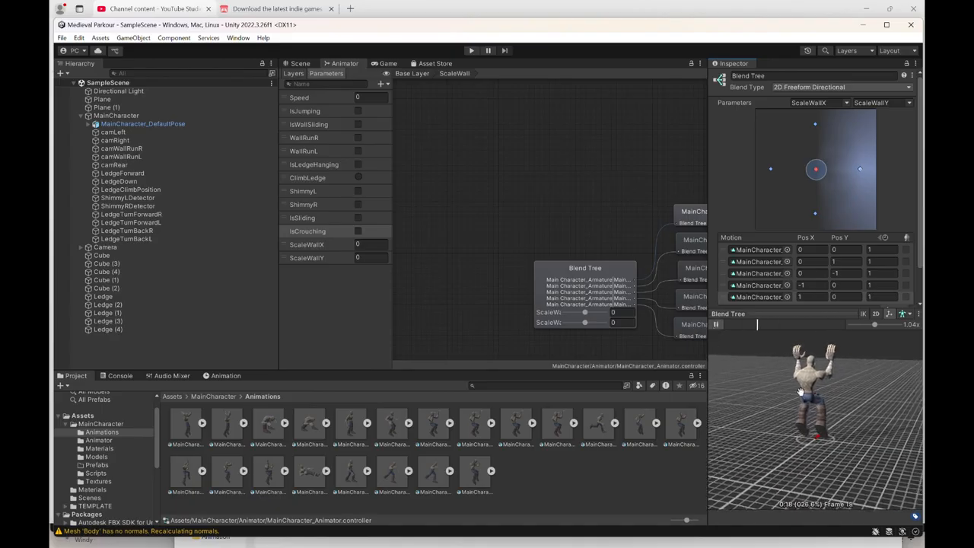
left_click(586, 323)
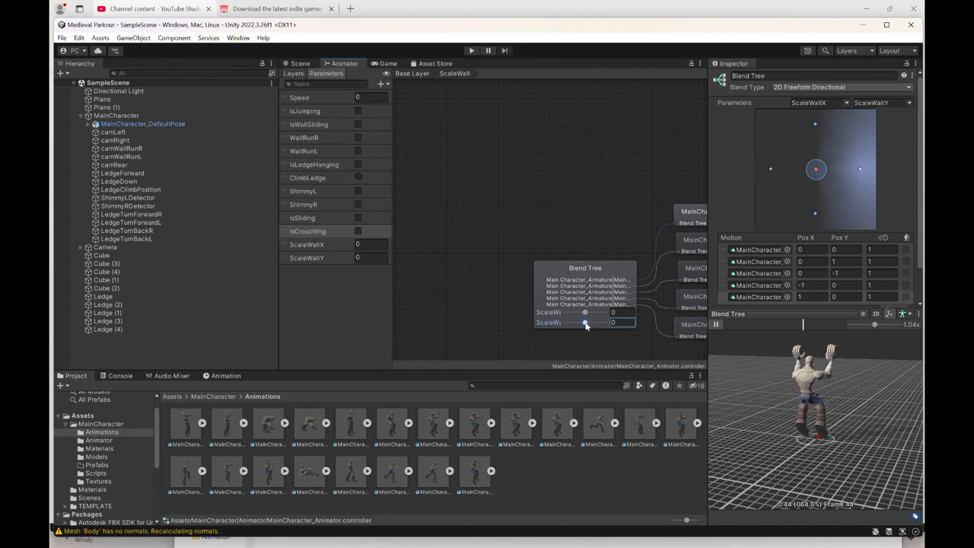
mouse_move(585, 323)
left_mouse_down()
mouse_move(602, 324)
mouse_move(555, 325)
mouse_move(576, 325)
left_mouse_up()
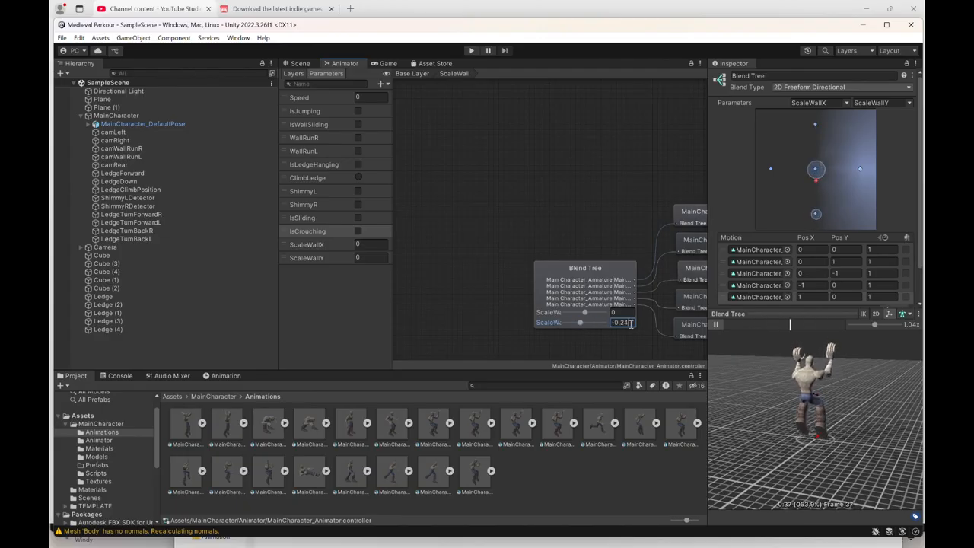
type("0")
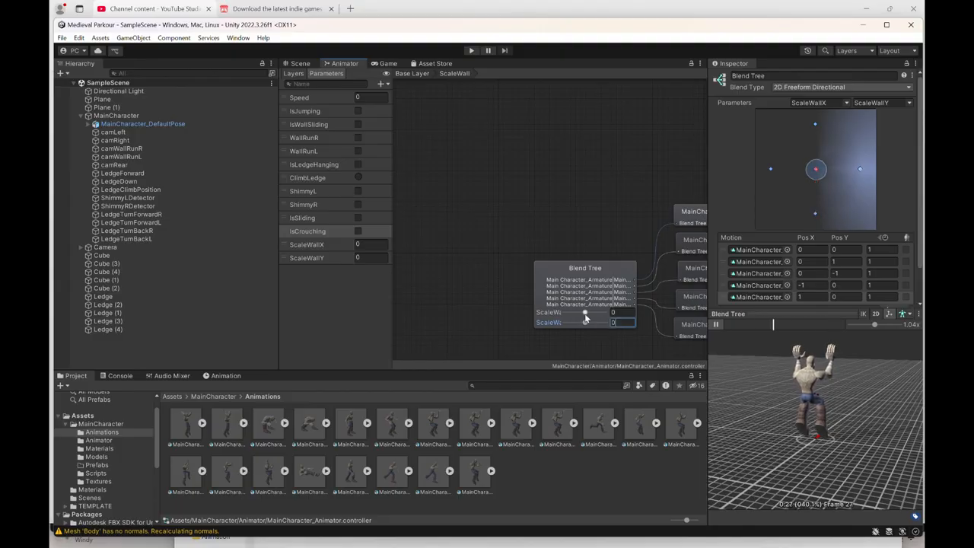
Test the previewed wall-scaling blend by moving ScaleWallX and ScaleWallY between their extremes of 1 and -1
left_click_drag(586, 314, 617, 319)
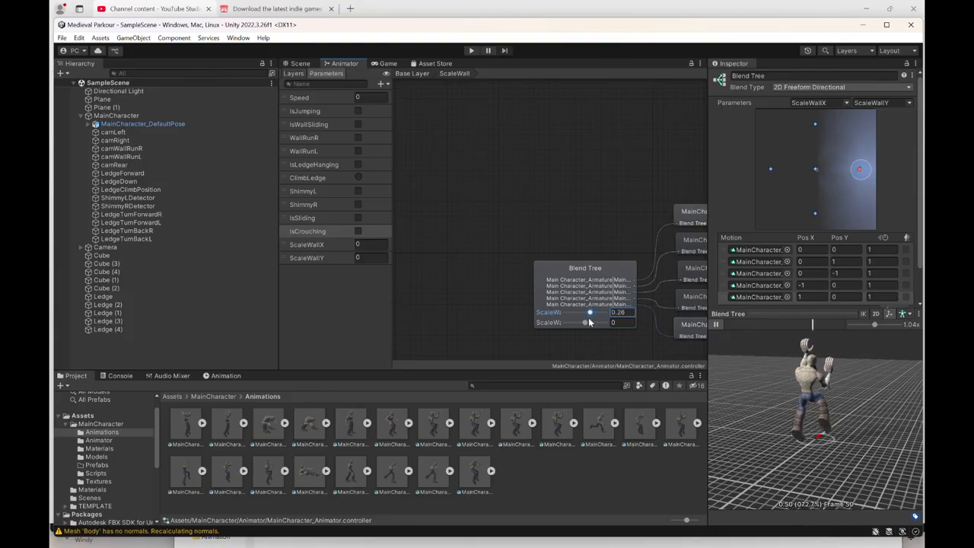
mouse_move(605, 313)
left_mouse_down()
mouse_move(558, 323)
mouse_move(611, 324)
left_mouse_up()
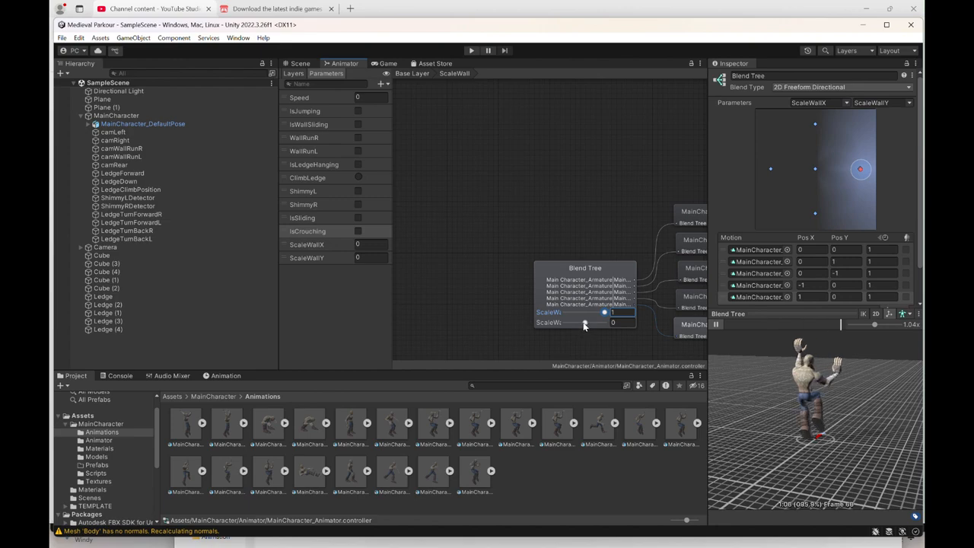
left_click_drag(585, 323, 618, 326)
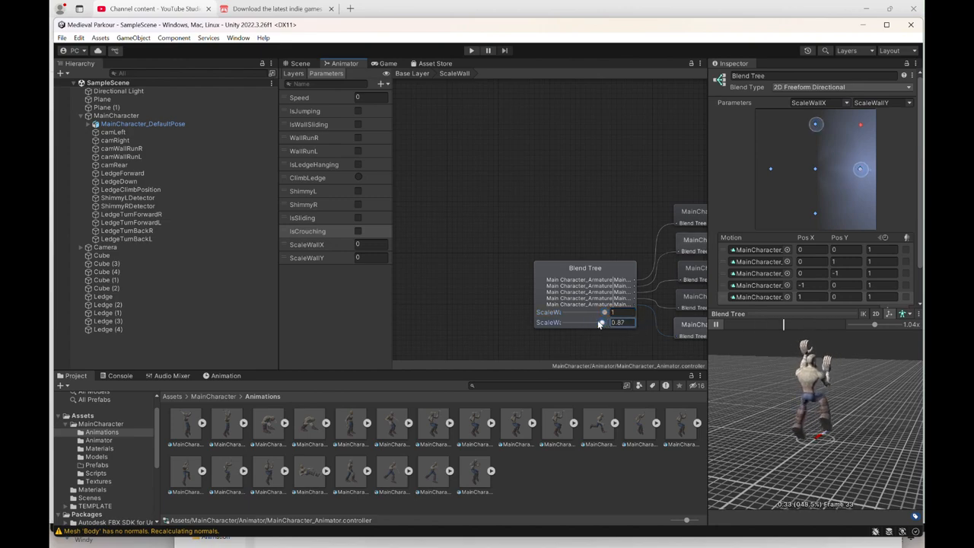
left_click_drag(605, 323, 565, 325)
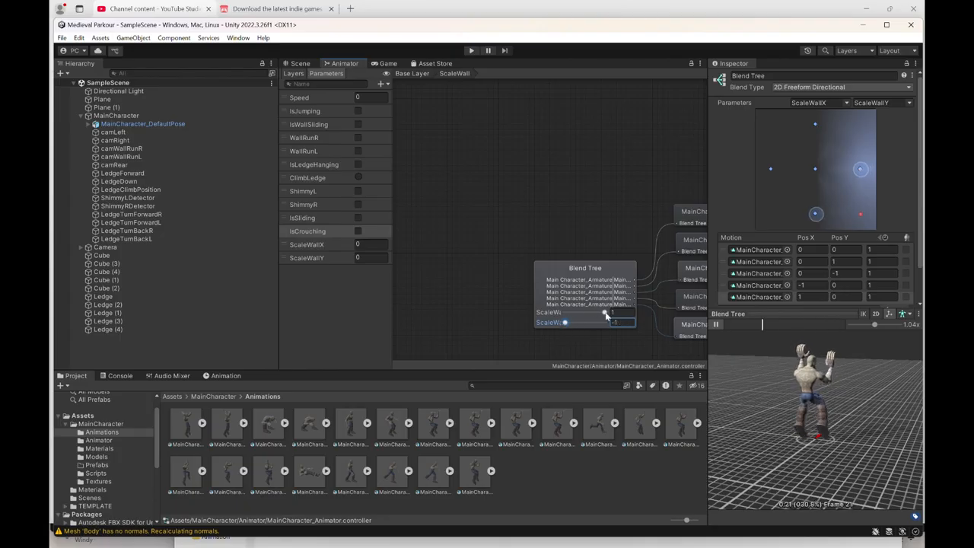
left_click_drag(606, 315, 559, 317)
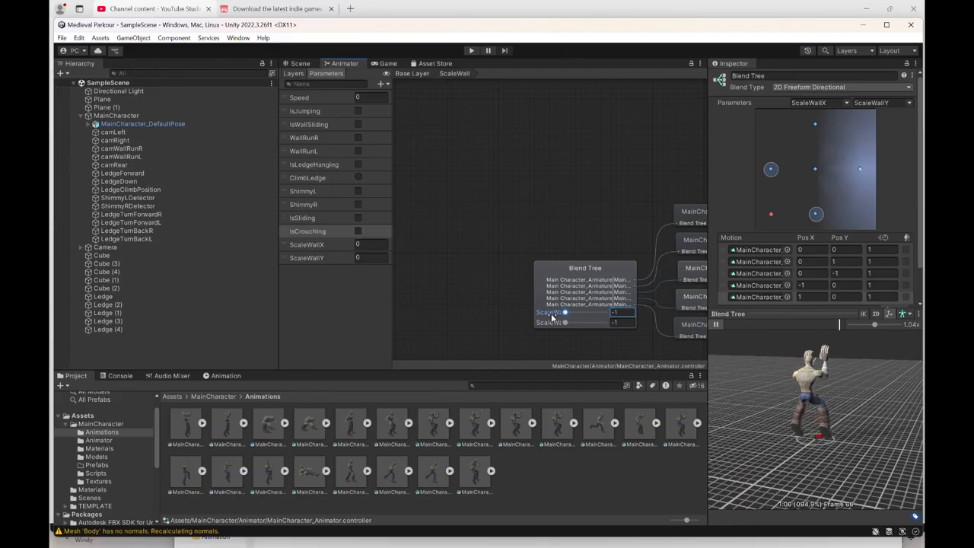
Reset the blend tree's ScaleWallX and ScaleWallY preview values to 0 and stop the animation preview
type("0")
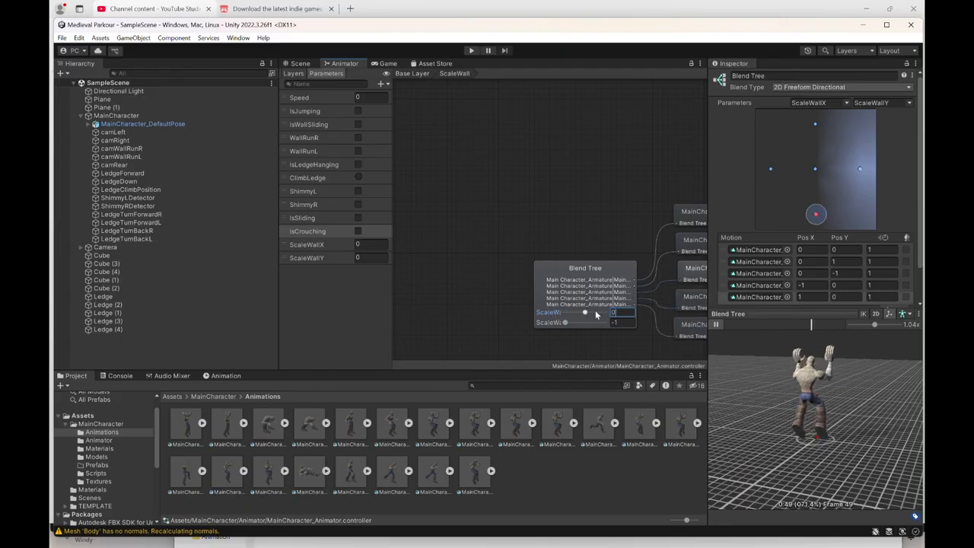
left_click_drag(622, 324, 608, 325)
type("0")
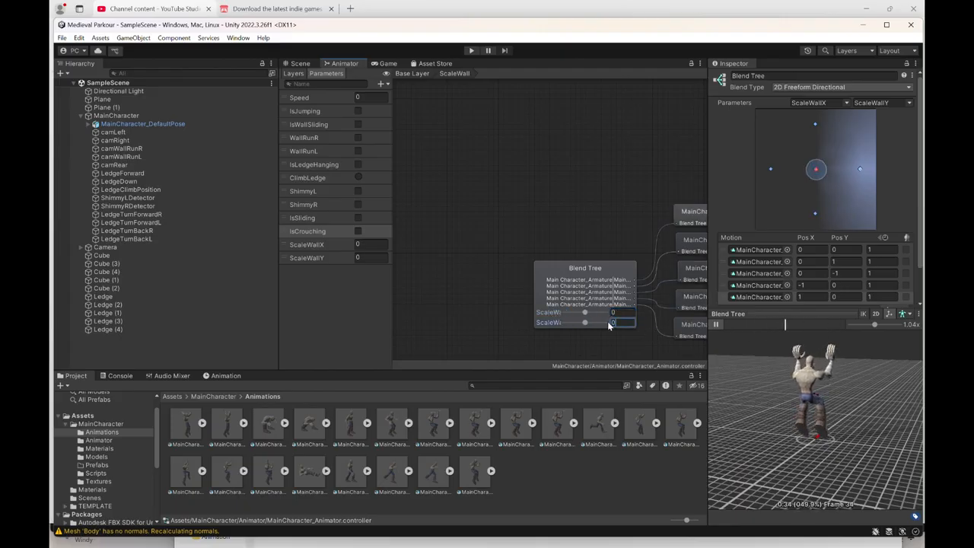
left_click(718, 326)
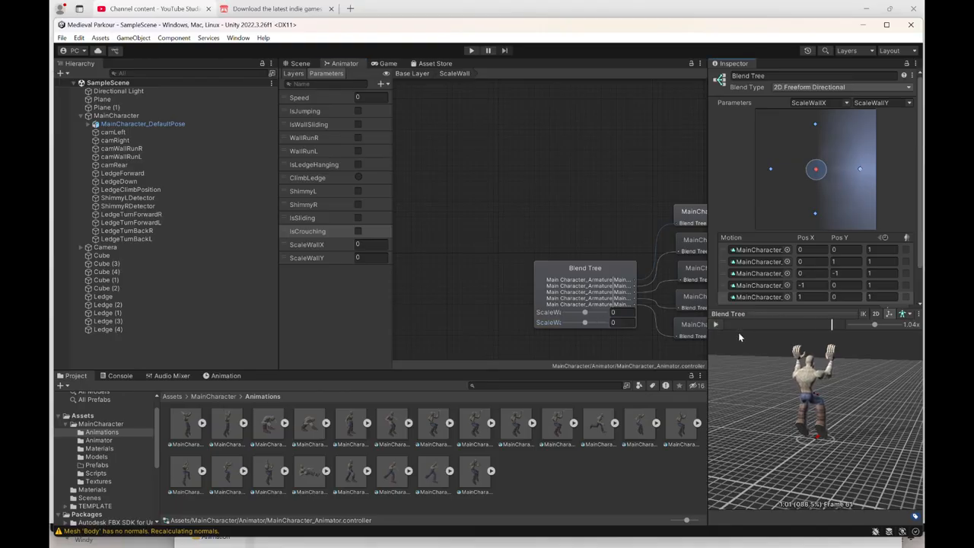
Save the project, and save the scene as SampleScene in the Scenes folder, replacing the existing file
left_click(61, 37)
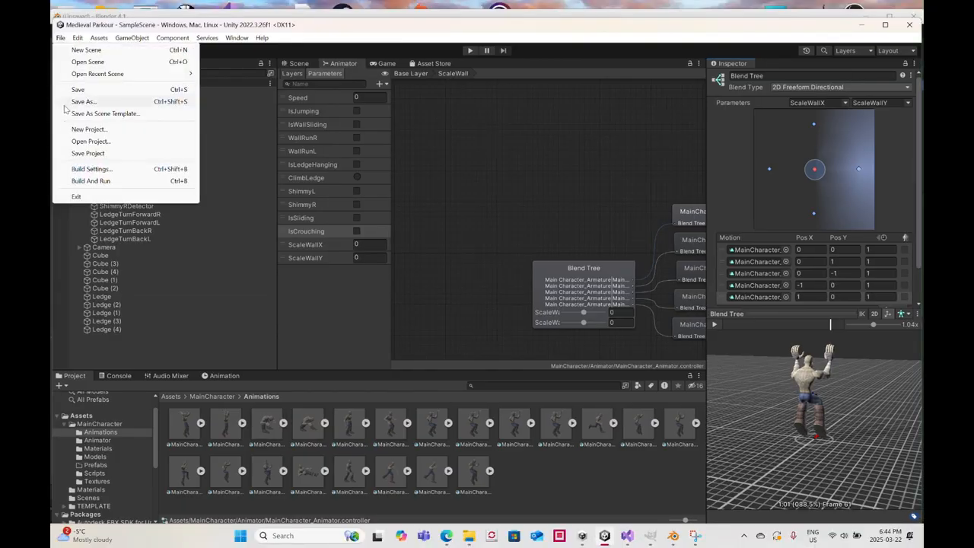
left_click(77, 153)
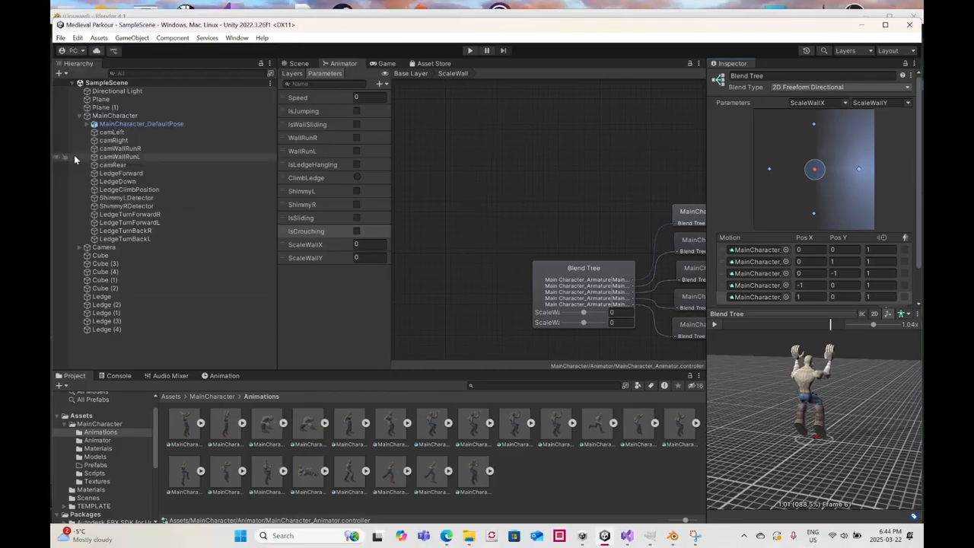
left_click(61, 38)
left_click(80, 101)
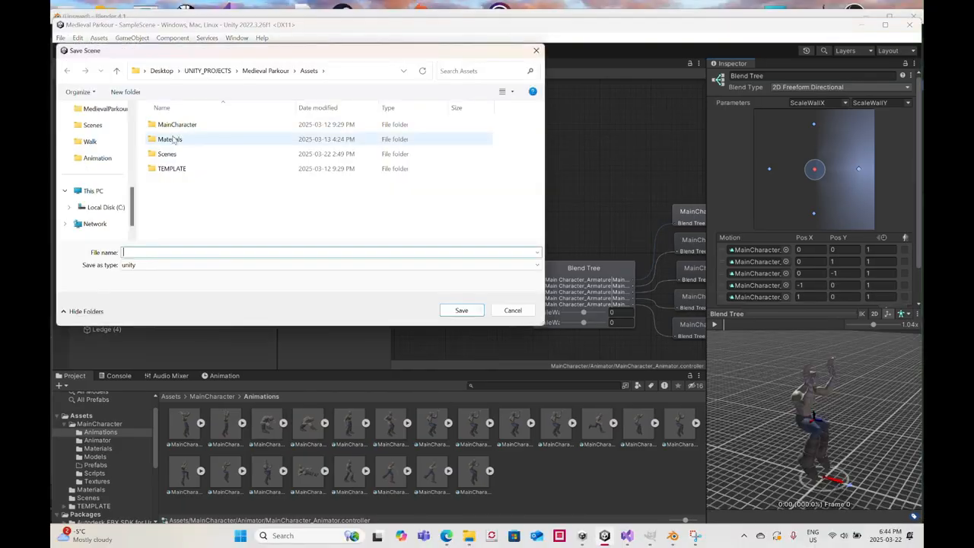
double_click(181, 155)
double_click(183, 125)
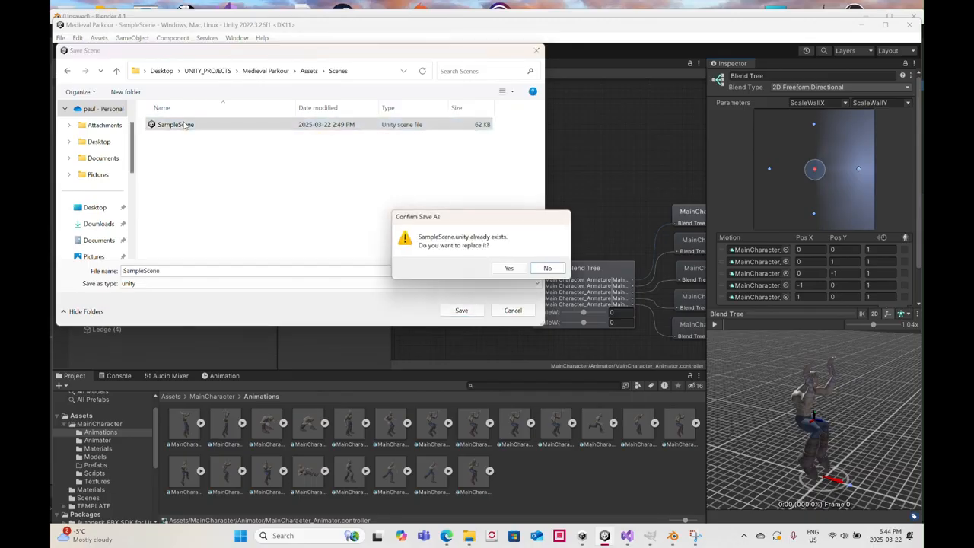
left_click(508, 268)
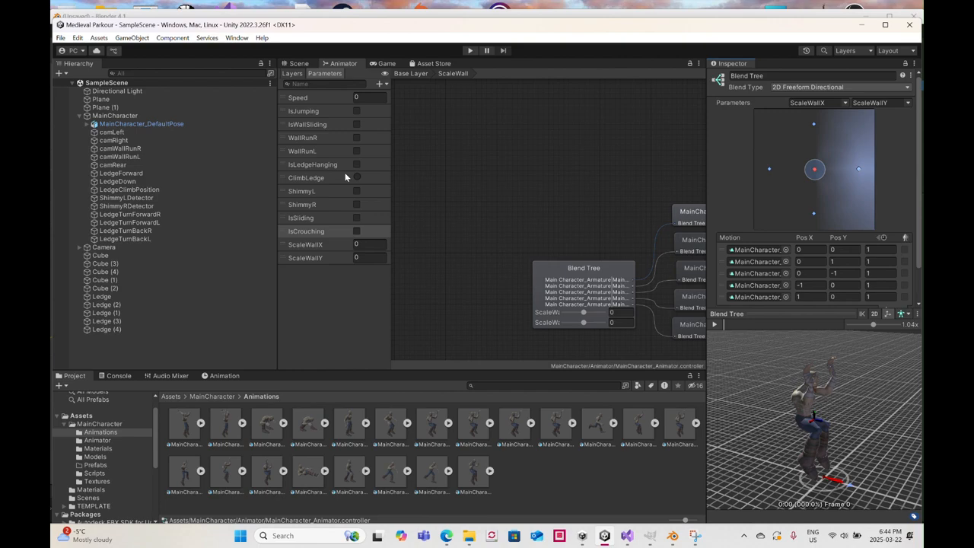
Return to the level scene and duplicate the tall Cube (2) wall
left_click(295, 64)
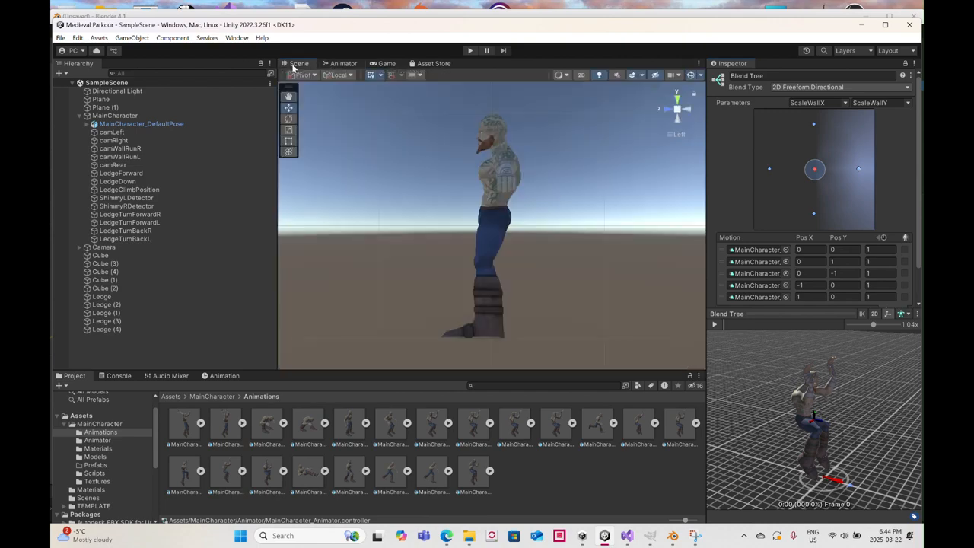
scroll(432, 173, "down", 6)
left_click_drag(421, 181, 628, 145, "alt")
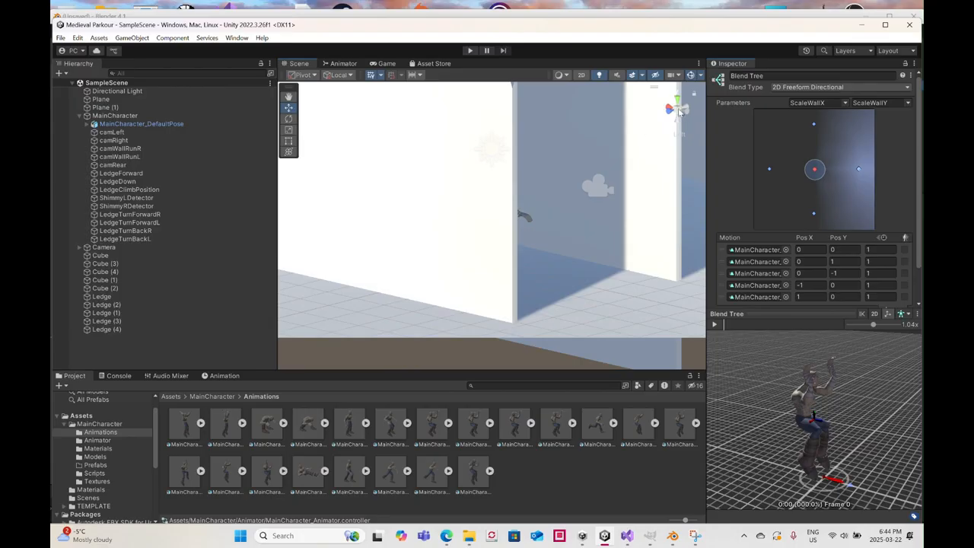
left_click(679, 112)
scroll(533, 169, "down", 8)
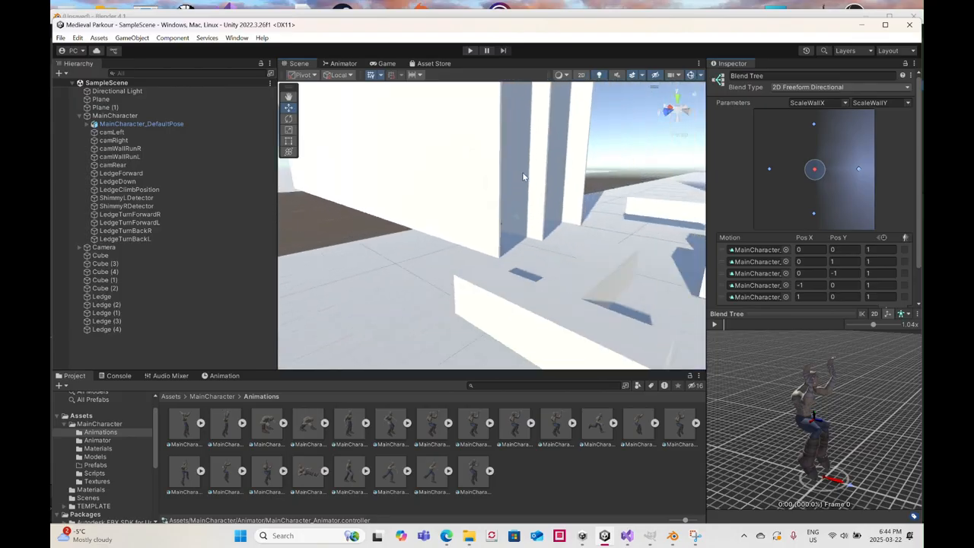
scroll(523, 176, "down", 10)
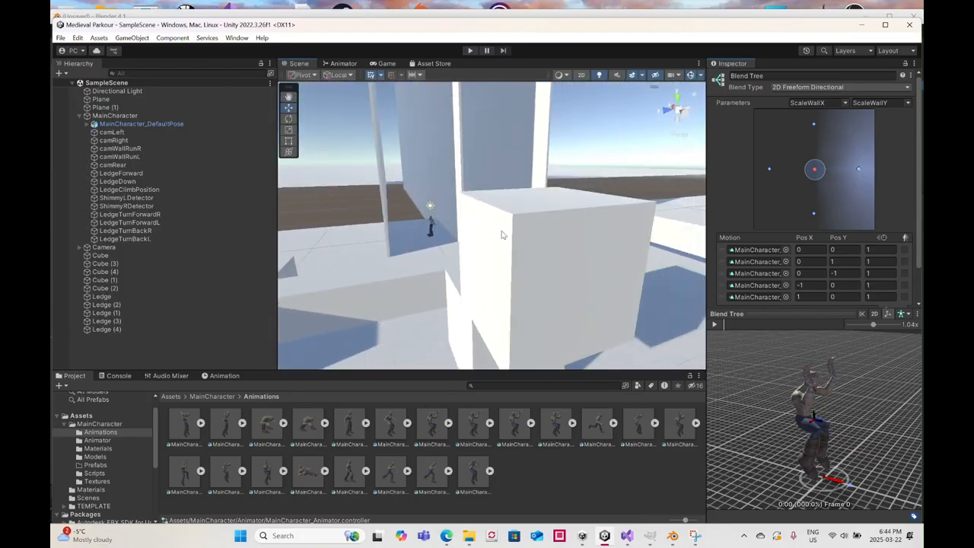
left_click_drag(502, 234, 539, 252, "alt")
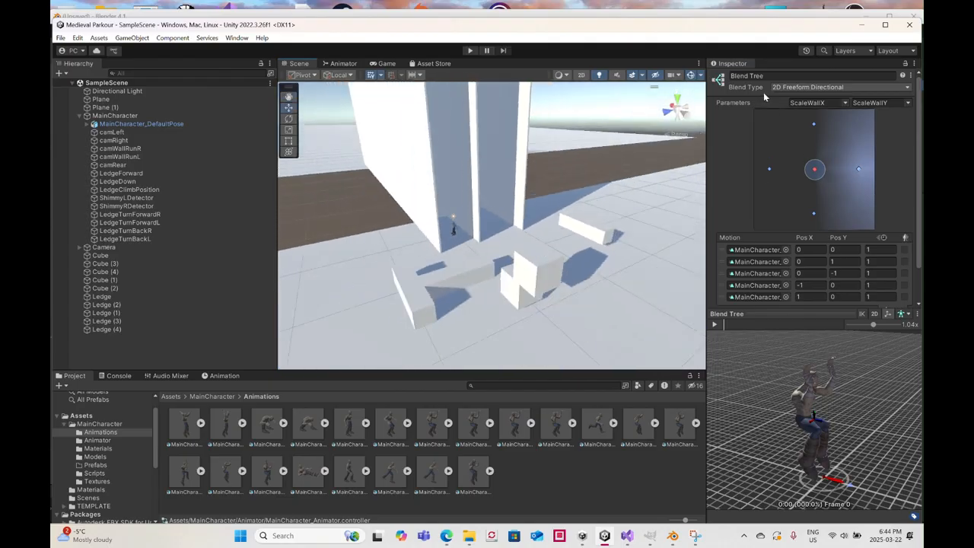
left_click(521, 148)
left_click_drag(523, 153, 352, 256, "alt")
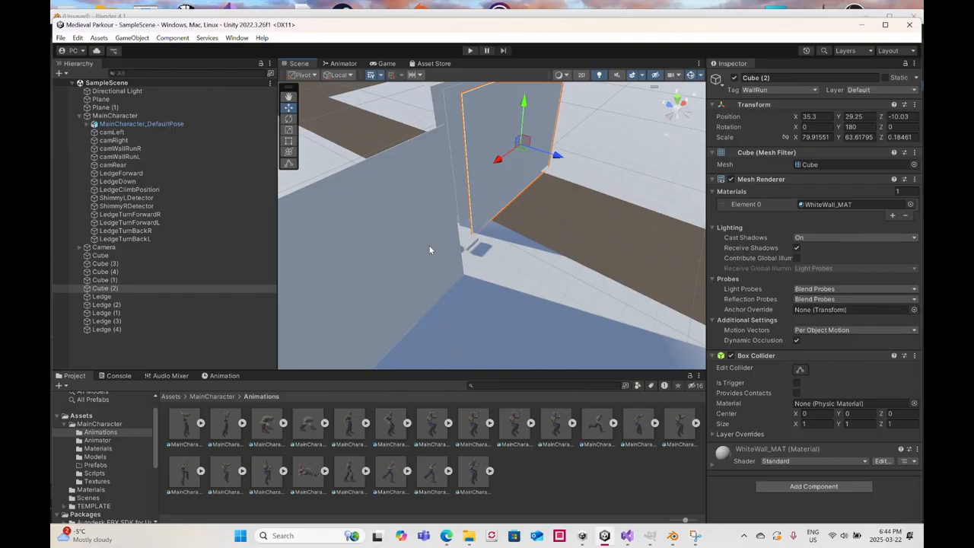
key("ctrl+d")
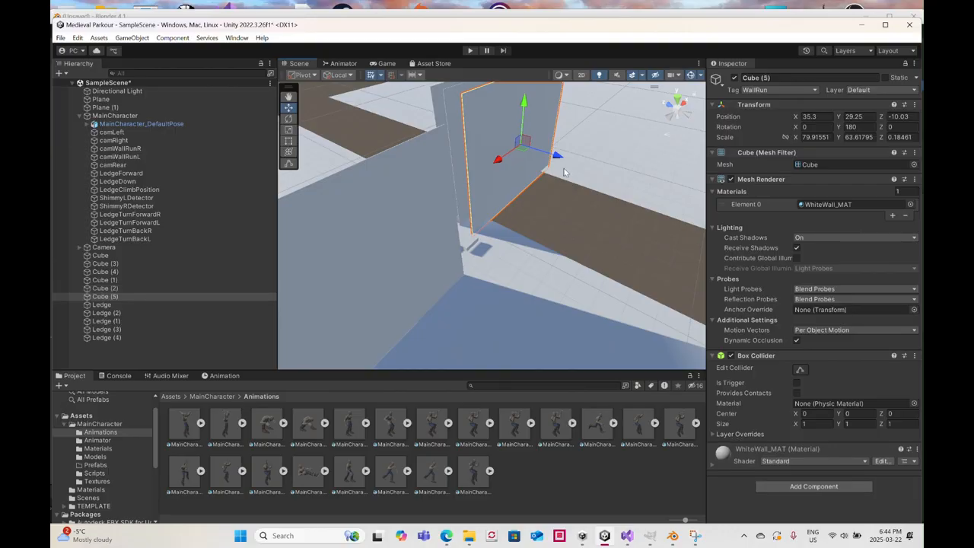
Move the duplicated wall away from the existing walls to about X -56, Z -104.9
left_click_drag(557, 157, 629, 181)
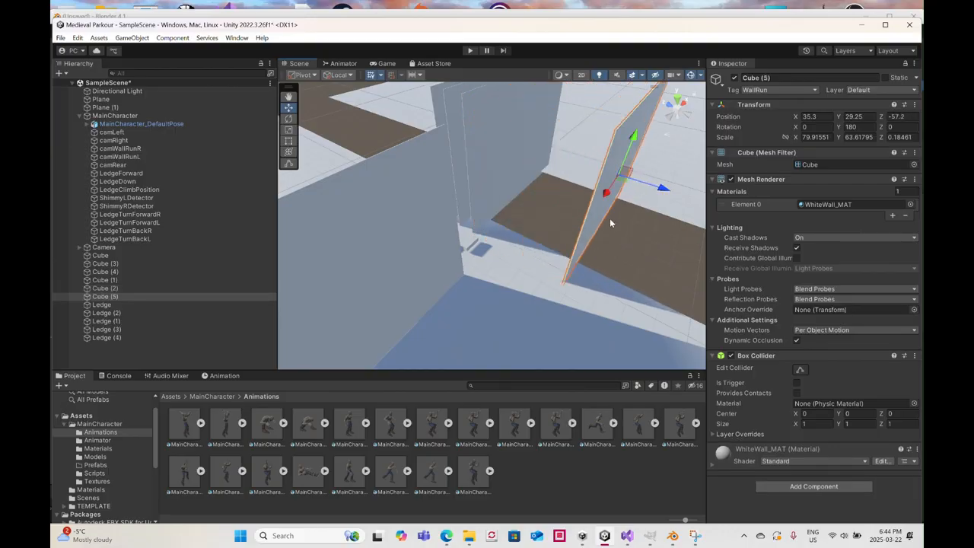
key("f")
left_click_drag(573, 223, 353, 213, "alt")
left_click_drag(456, 266, 335, 270)
key("f")
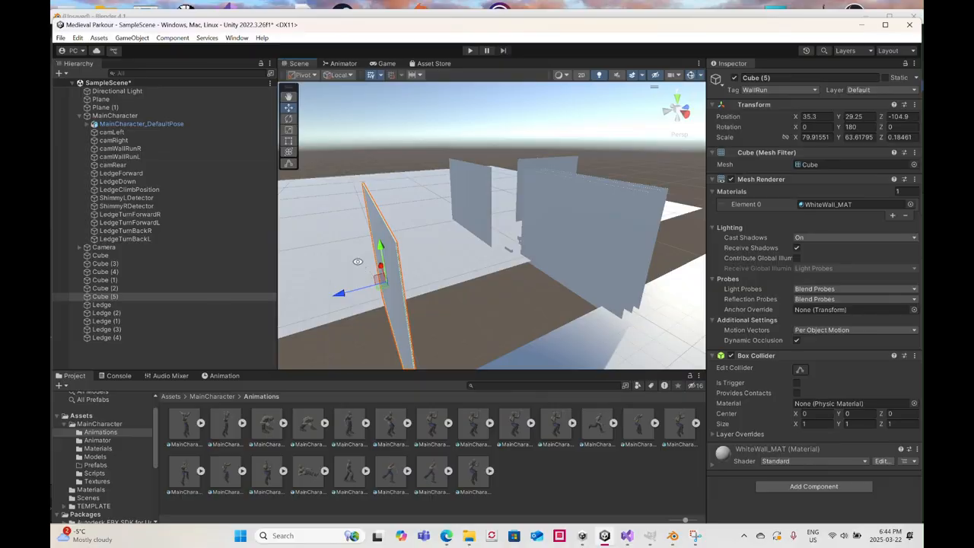
left_click_drag(427, 279, 339, 219)
left_click_drag(452, 257, 460, 246, "alt")
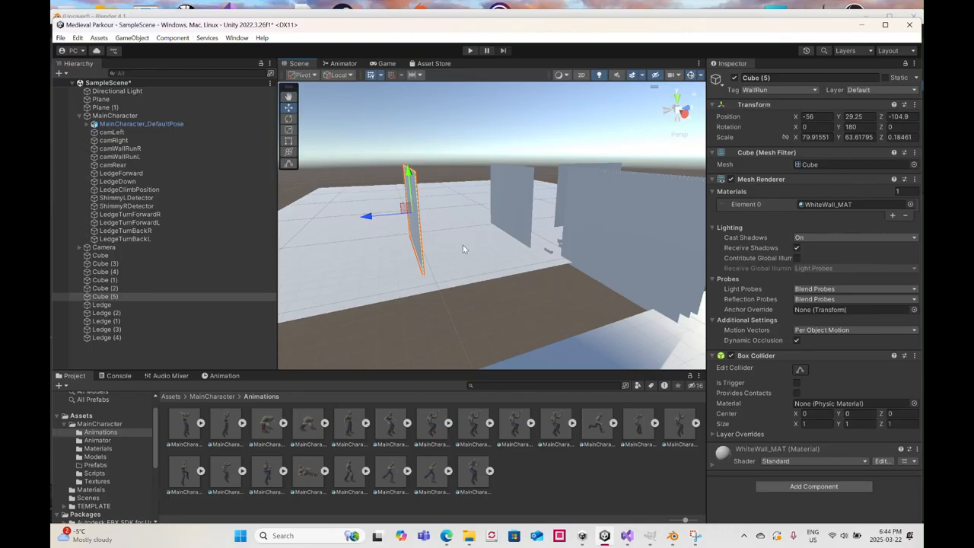
Duplicate the relocated wall and lay the copy horizontal with an X rotation of -90
key("ctrl+d")
key("e")
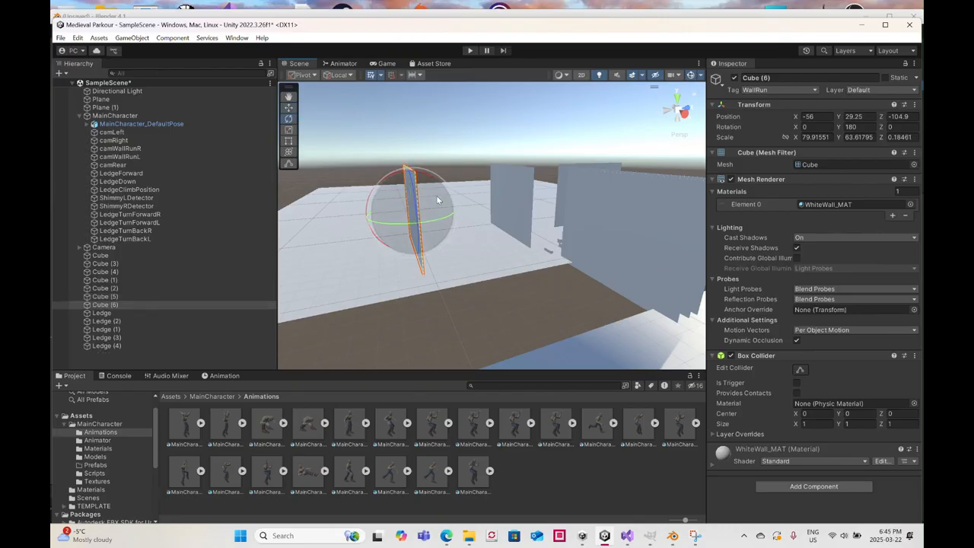
left_click_drag(430, 177, 479, 214)
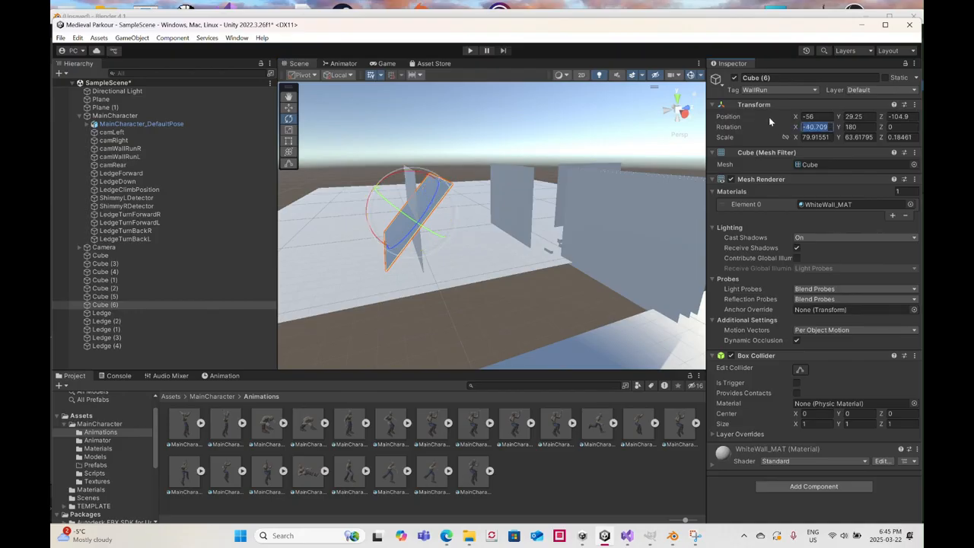
type("-90")
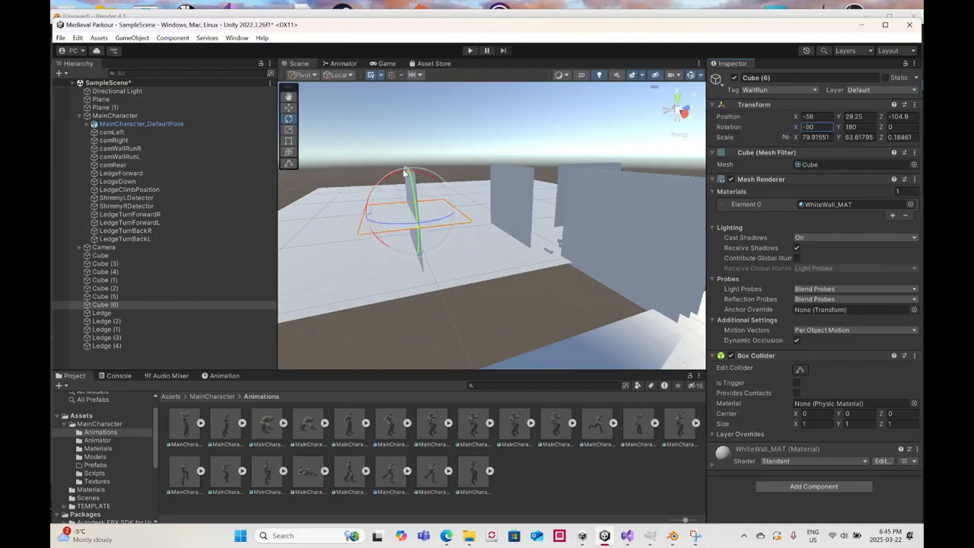
From a side view, move the horizontal slab to about Y 29.2, Z -73.3 so its end meets the upright wall
type("w")
left_click_drag(457, 207, 497, 194, "alt")
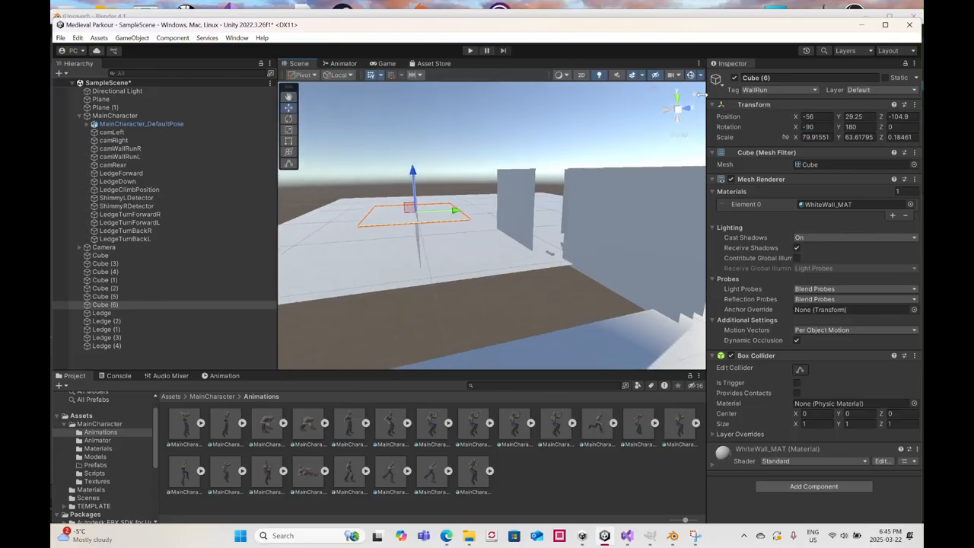
left_click(687, 112)
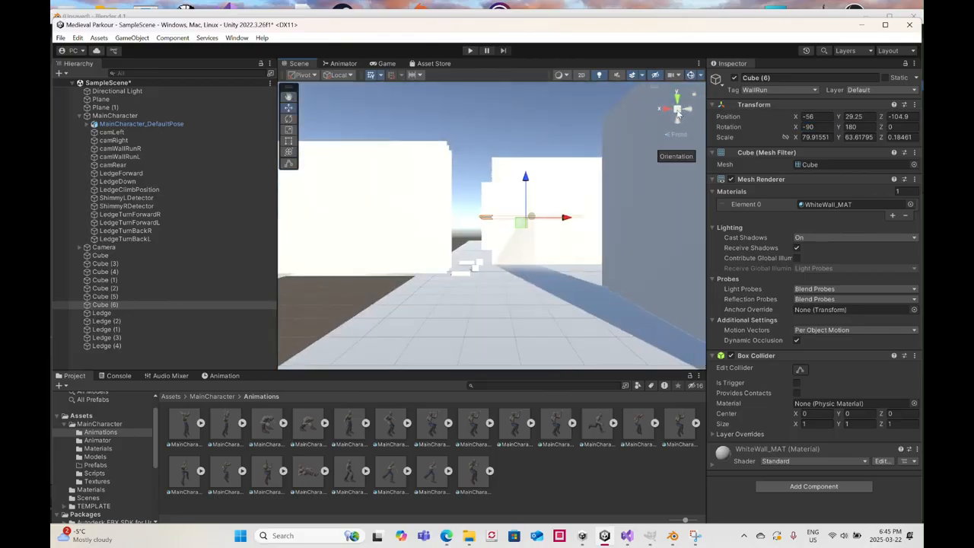
left_click(668, 112)
left_click(667, 112)
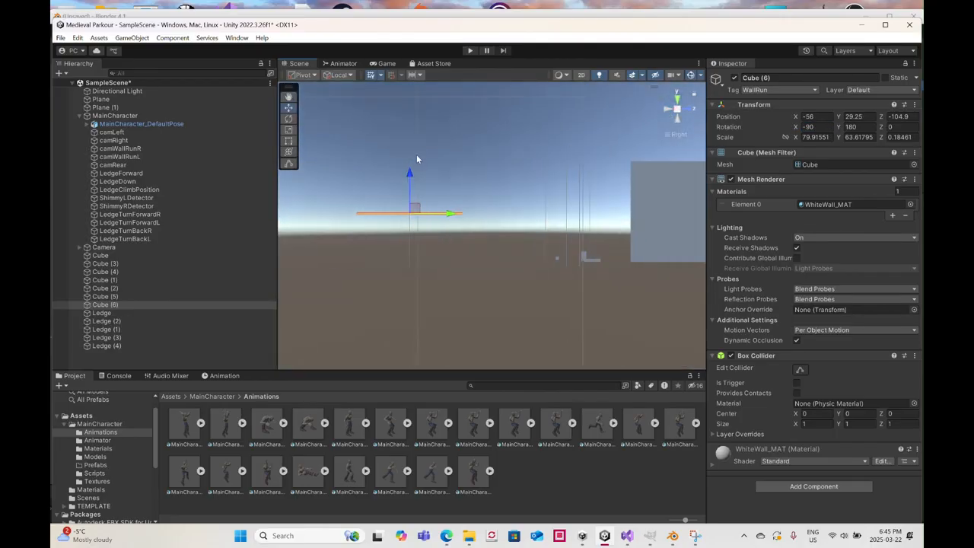
left_click_drag(430, 216, 466, 220)
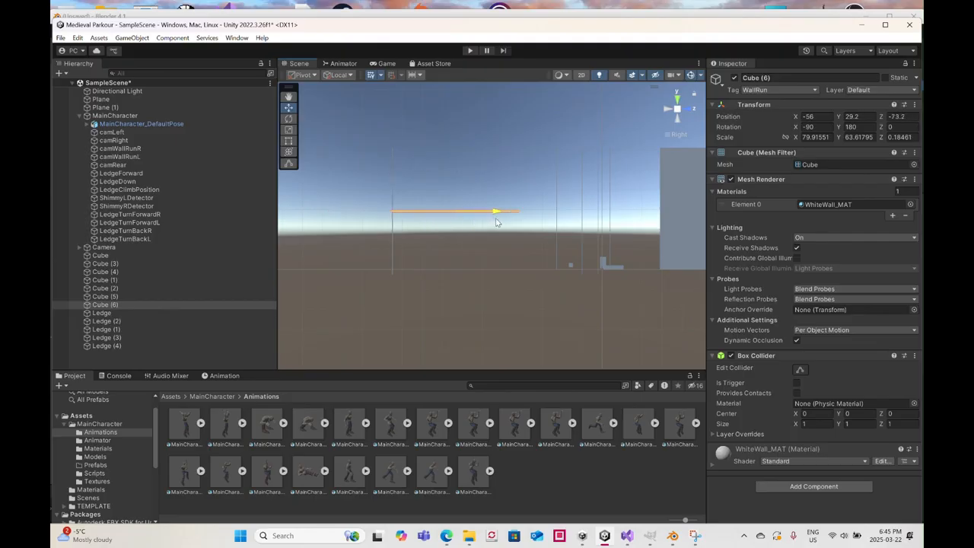
scroll(540, 256, "up", 2)
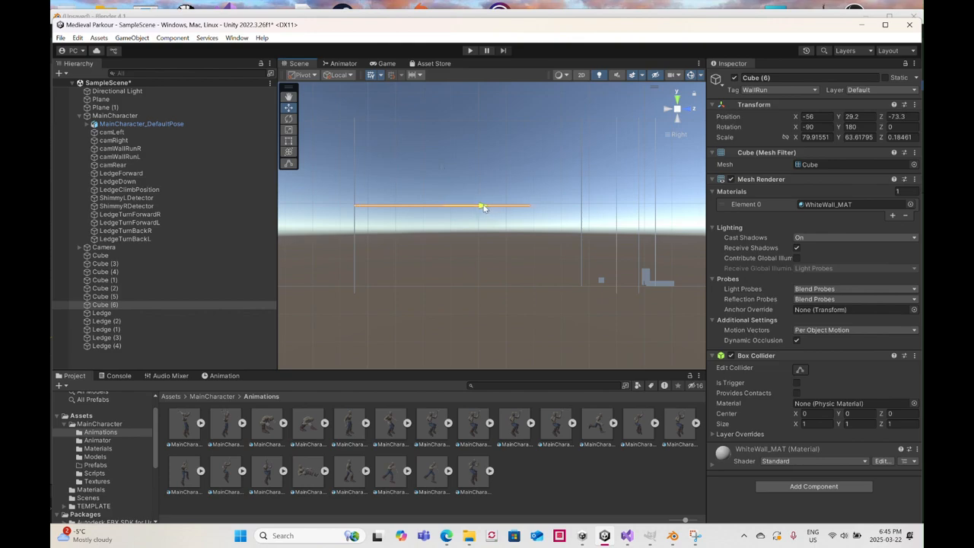
Duplicate the horizontal slab and lower the copy to about Y 12.6
key("ctrl+d")
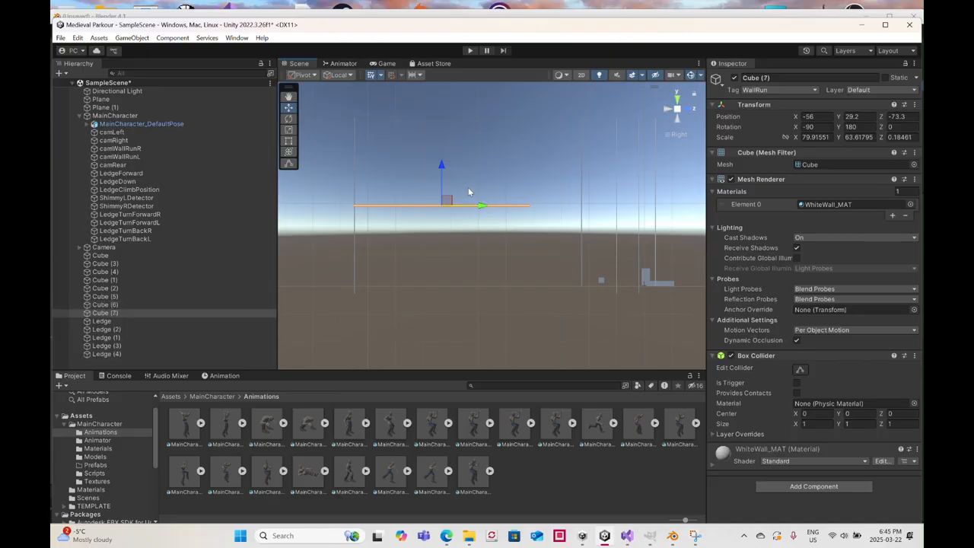
left_click_drag(441, 165, 456, 261)
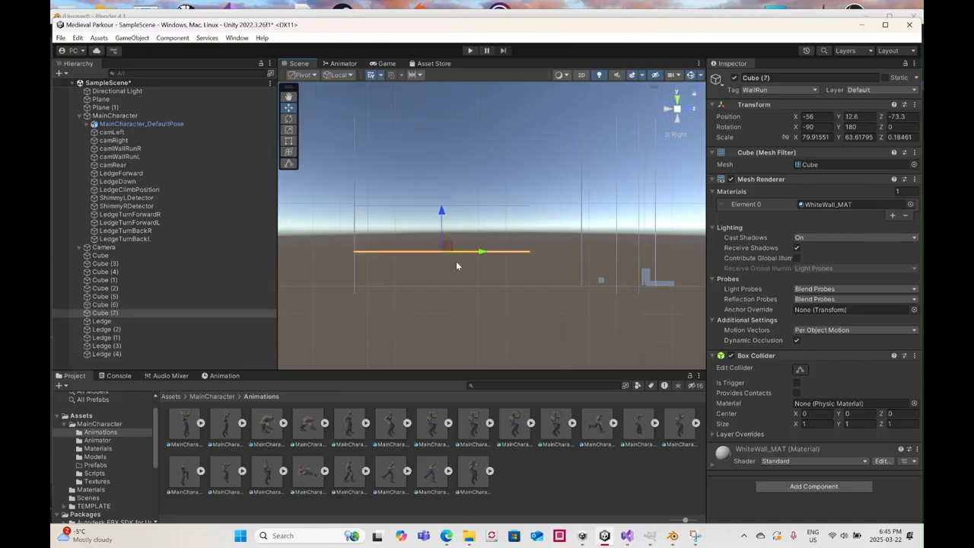
scroll(456, 263, "up", 2)
scroll(456, 264, "up", 3)
right_click_drag(456, 264, 465, 252)
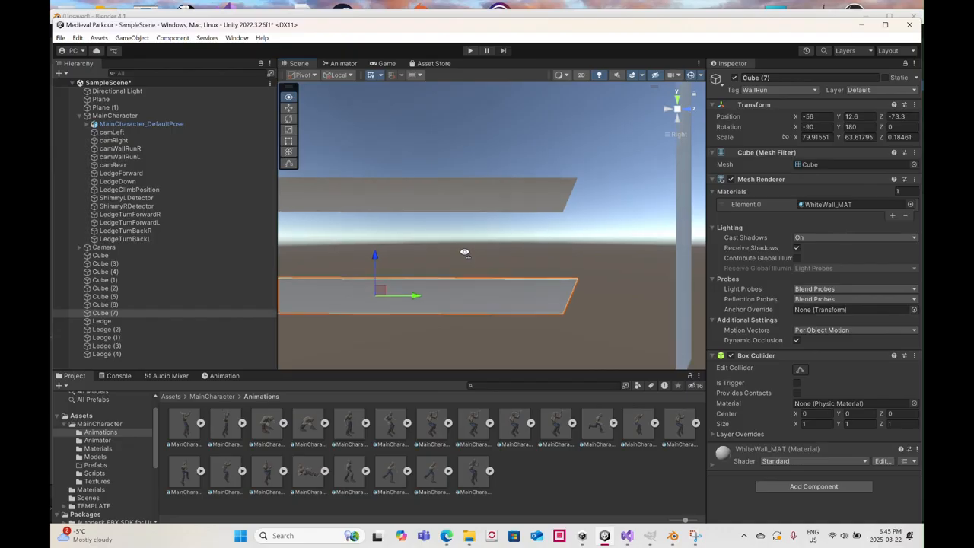
Lower the duplicated slab further to about Y 4.3 in the side view
left_click(688, 111)
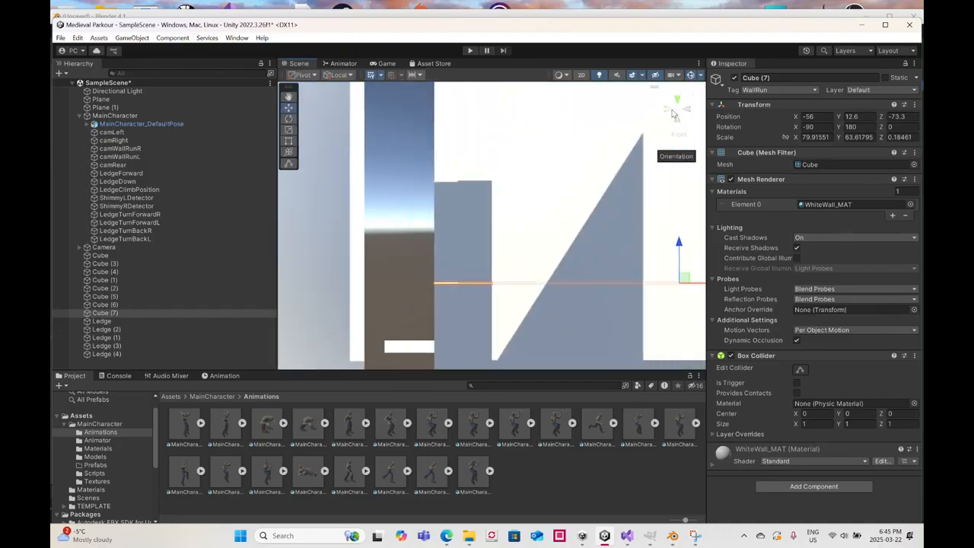
middle_click_drag(501, 249, 555, 182)
scroll(555, 181, "down", 3)
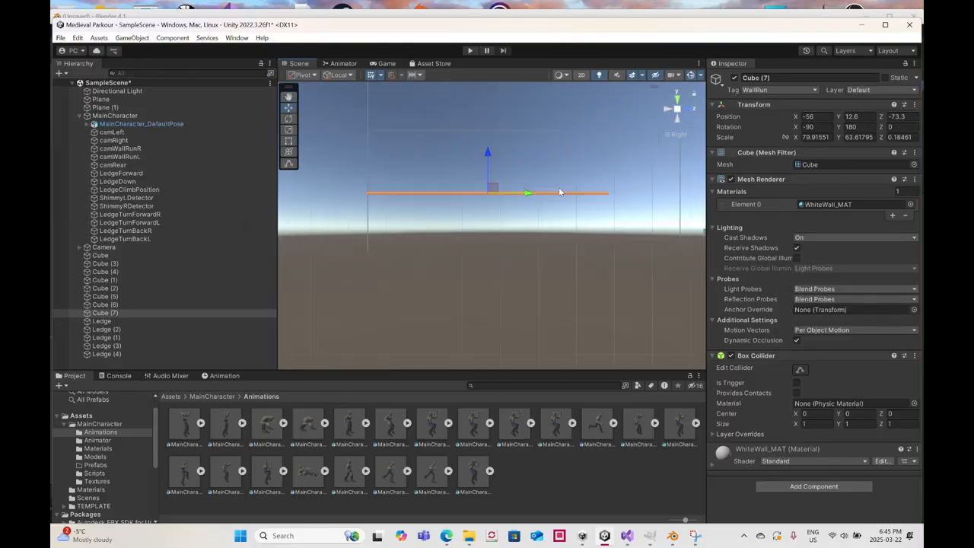
scroll(561, 192, "up", 3)
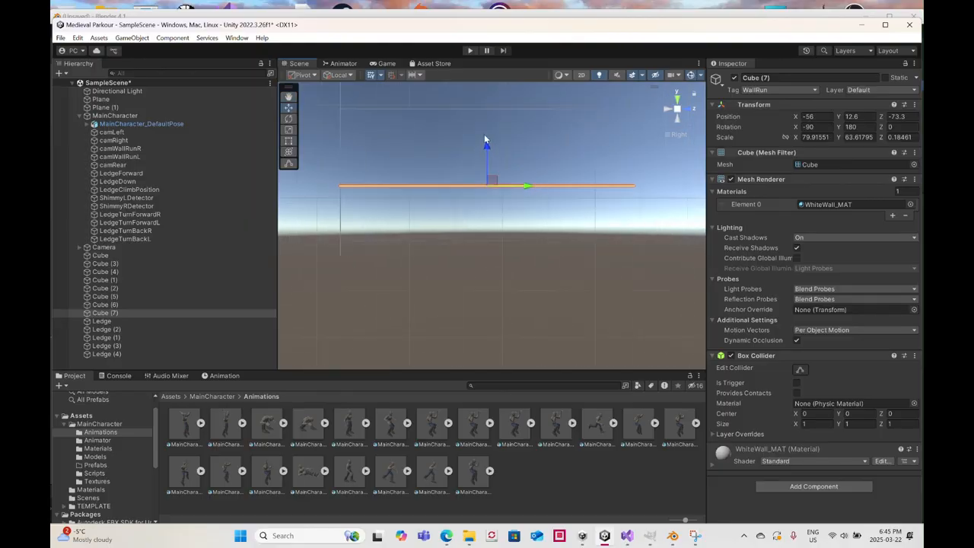
left_click_drag(487, 144, 487, 202)
scroll(494, 201, "up", 4)
scroll(497, 200, "down", 2)
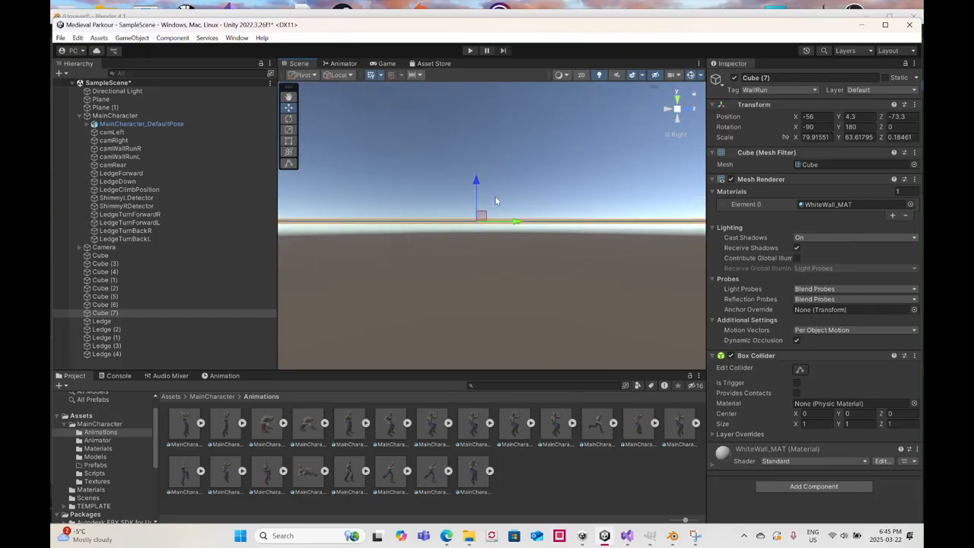
scroll(496, 201, "down", 3)
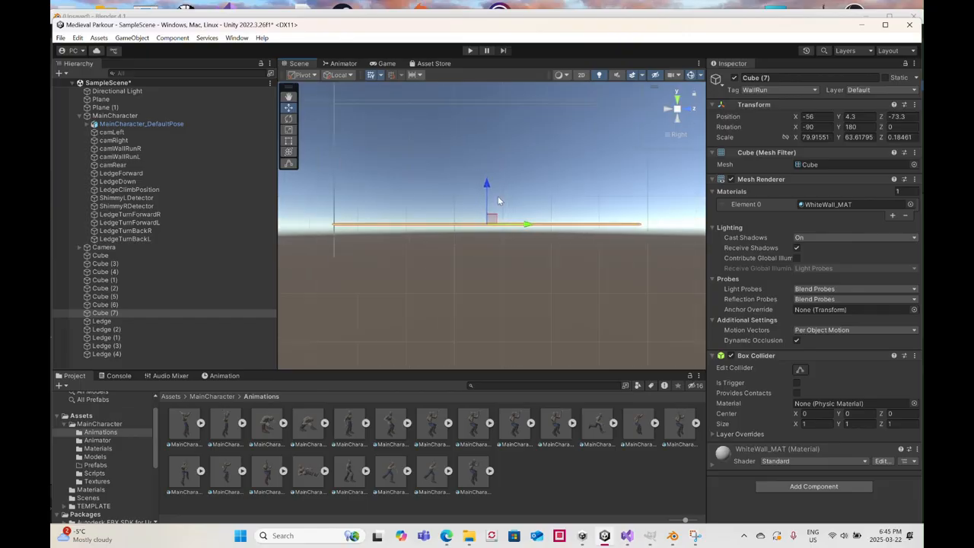
scroll(499, 201, "up", 2)
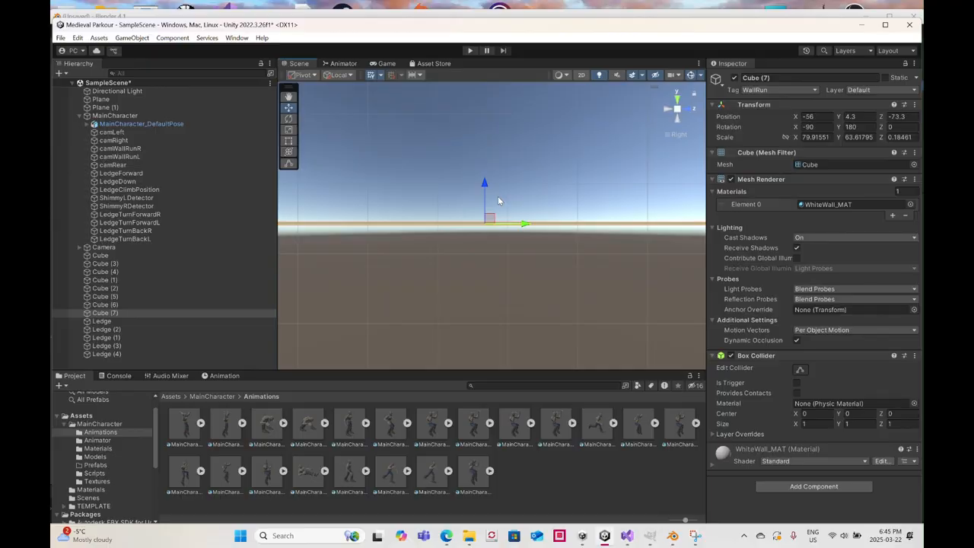
scroll(499, 201, "down", 2)
scroll(509, 208, "up", 2)
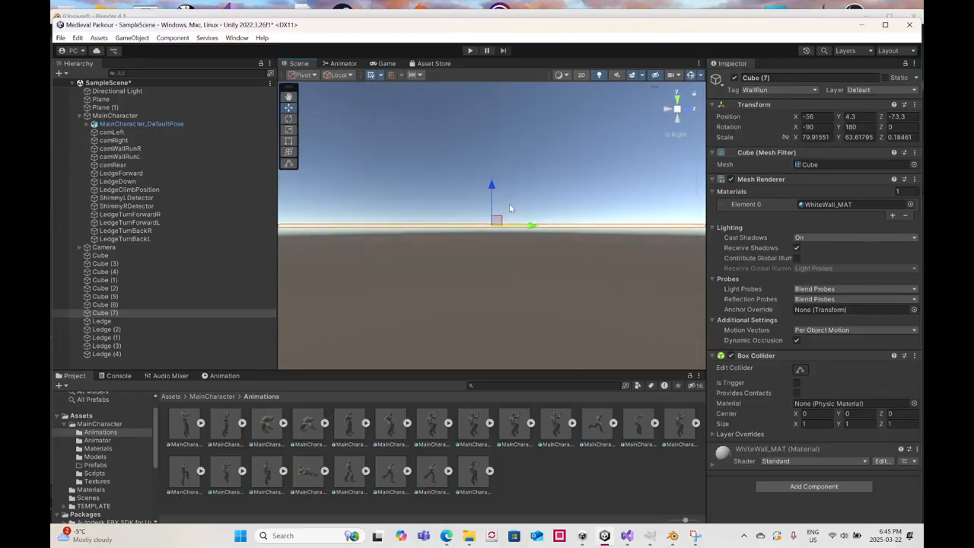
Compare the lower slab's height with MainCharacter, and lower the slab to about Y 3.11
left_click(116, 116)
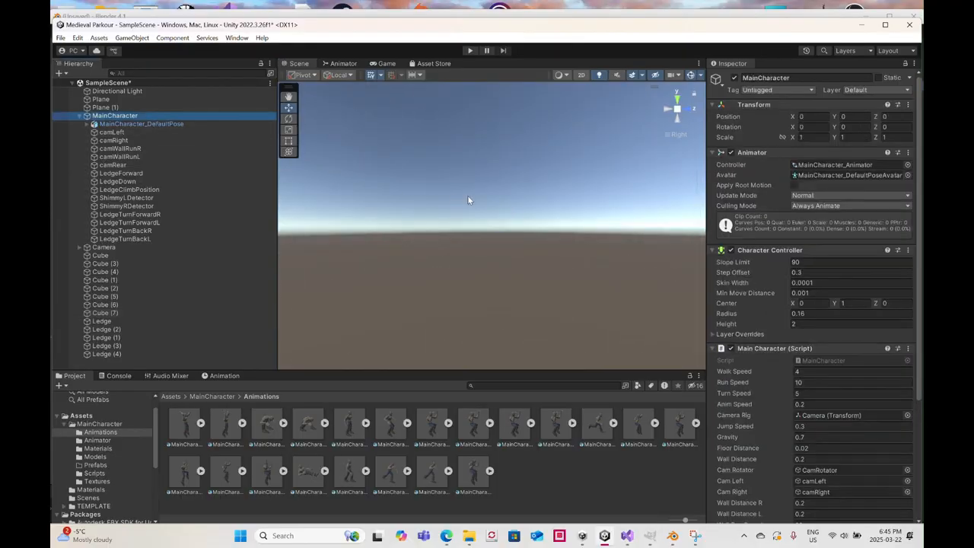
key("f")
scroll(473, 204, "down", 6)
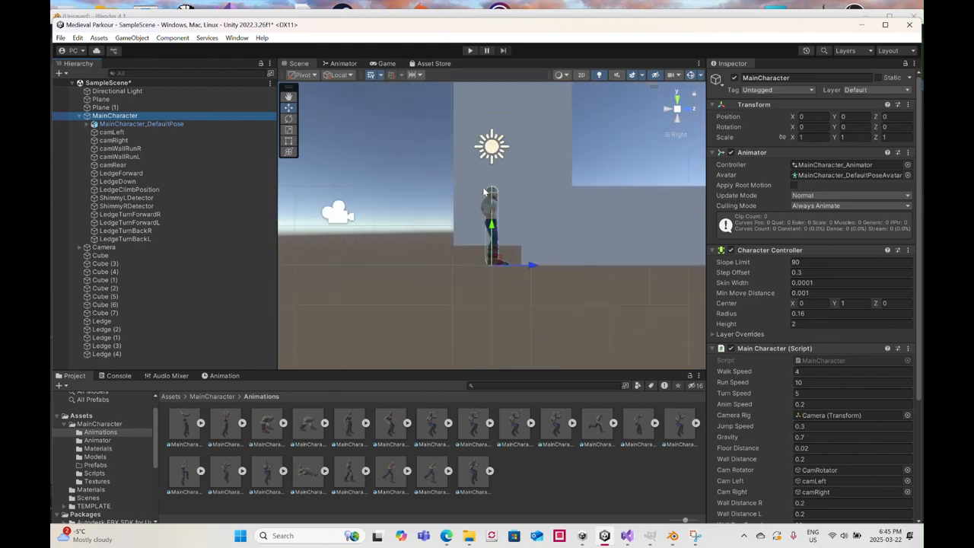
scroll(478, 188, "down", 5)
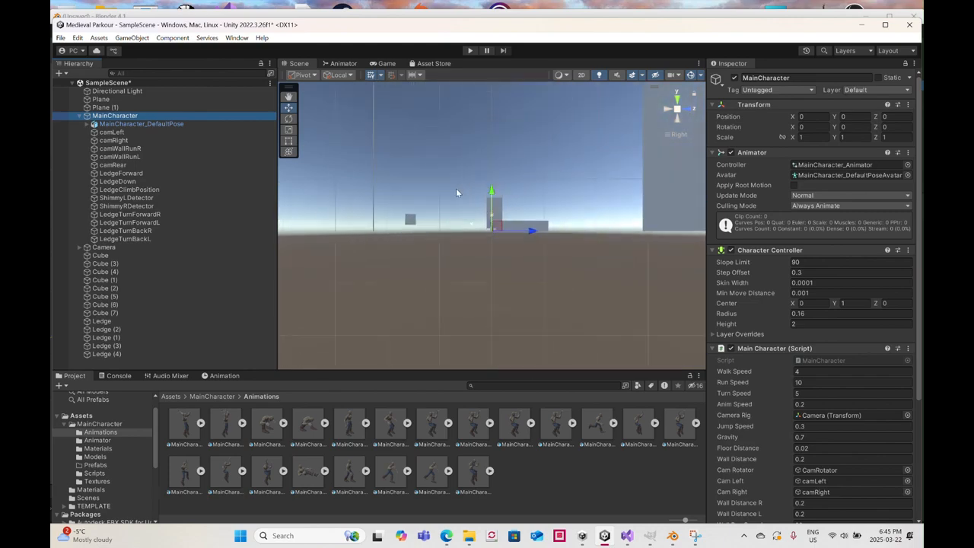
middle_click_drag(447, 203, 510, 198)
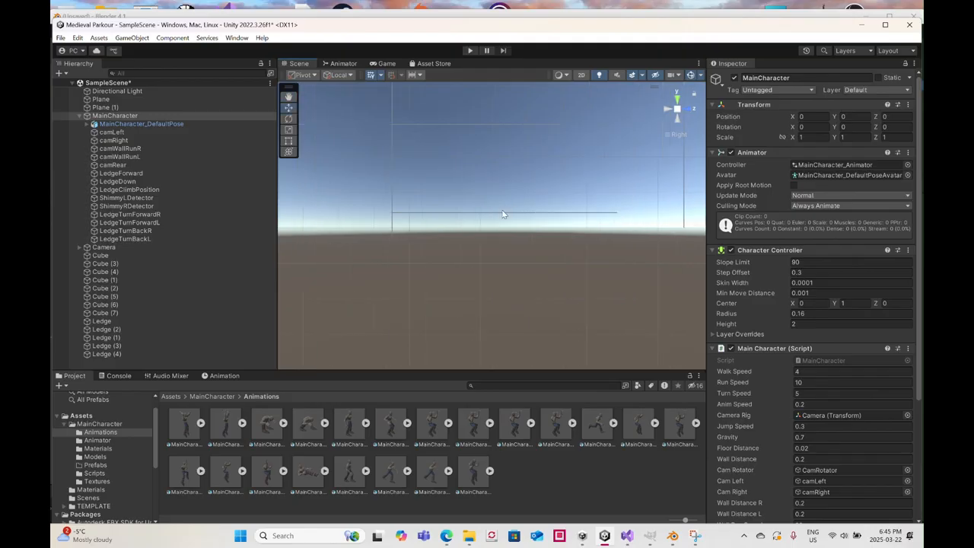
left_click(503, 214)
left_click(503, 219)
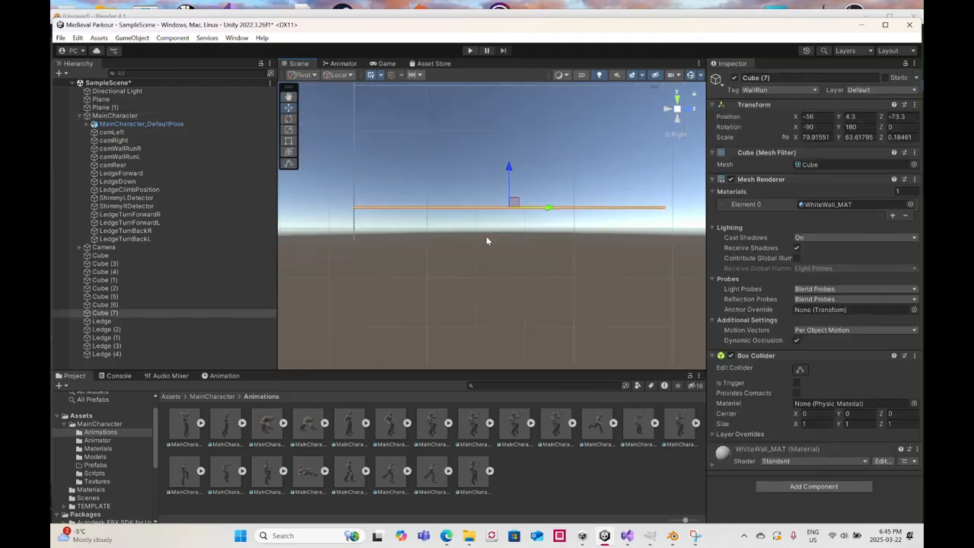
scroll(491, 237, "up", 3)
scroll(496, 235, "up", 1)
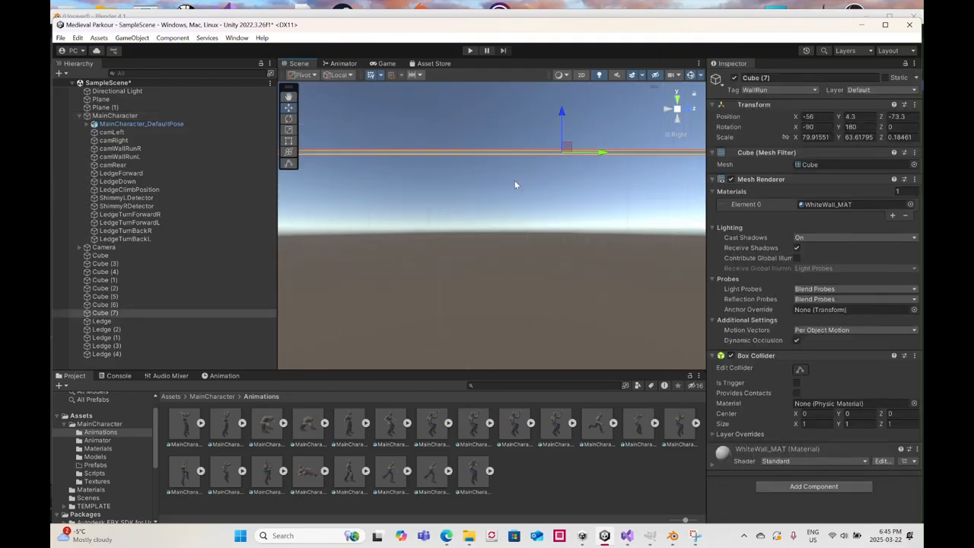
left_click_drag(561, 113, 572, 133)
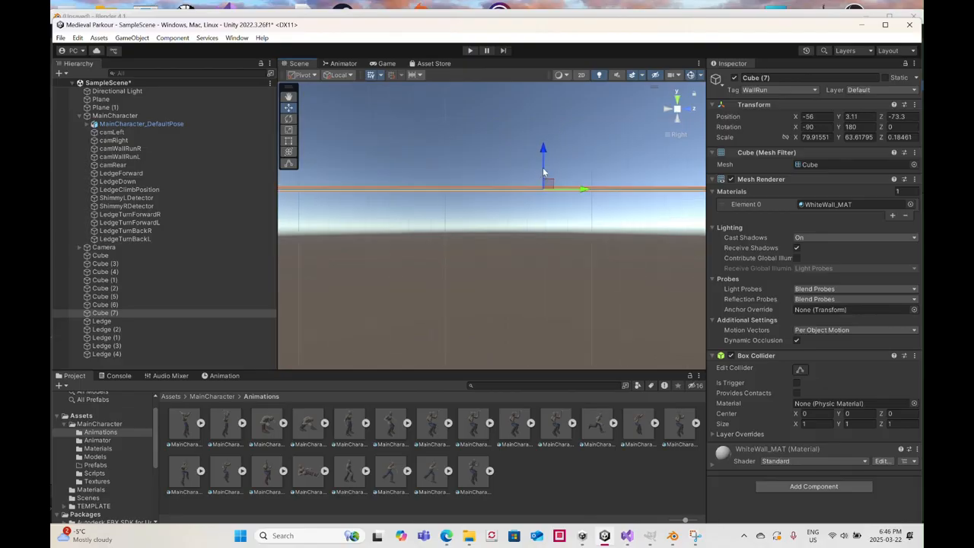
Move the lower horizontal slab away from the wall structure along the X axis to about X -181.7
scroll(543, 172, "down", 4)
right_click_drag(553, 215, 612, 201)
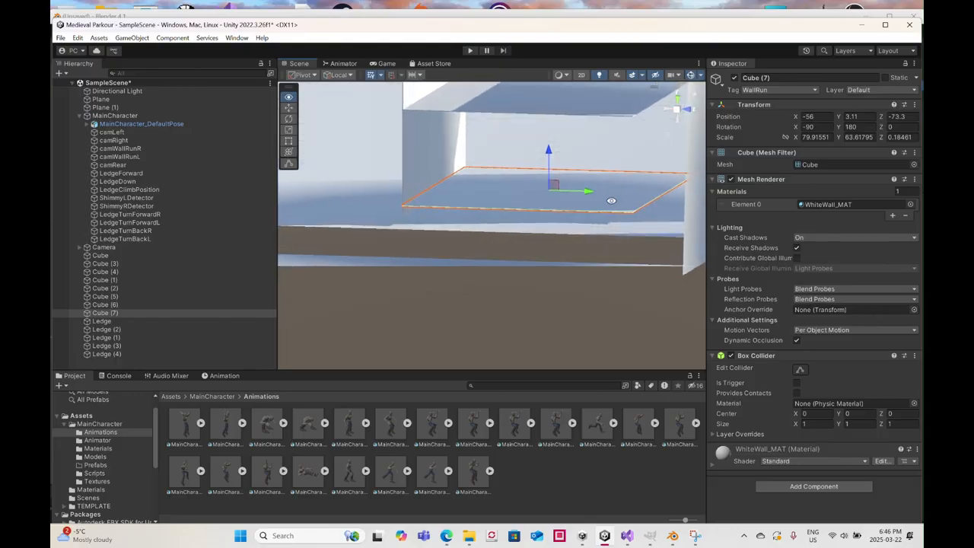
left_click(676, 111)
left_click_drag(567, 239, 534, 297, "alt")
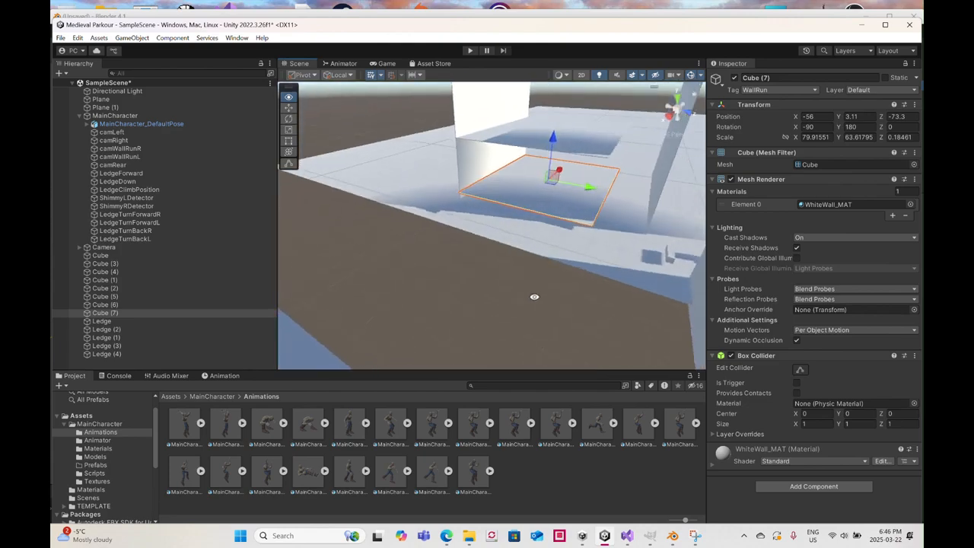
left_click_drag(612, 150, 623, 143)
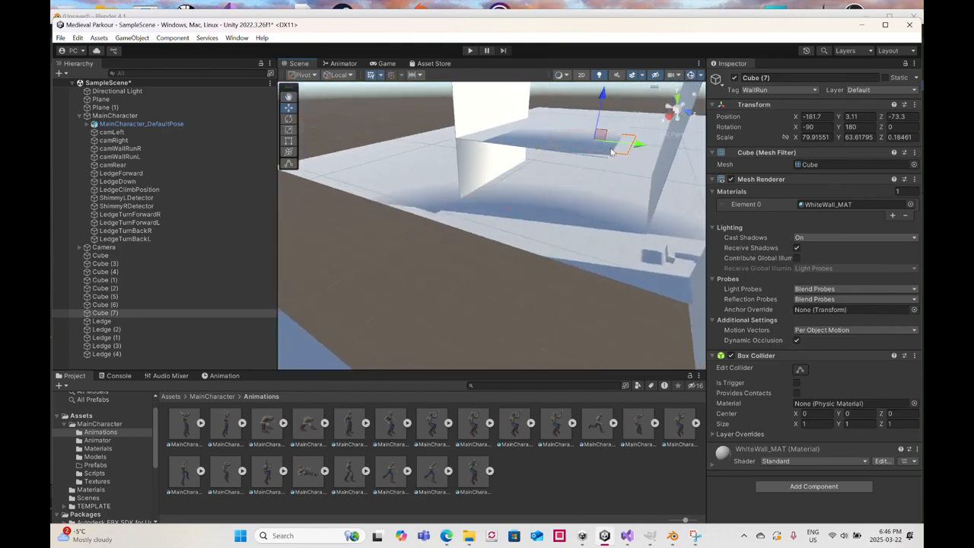
Examine the spacing between the relocated low slab and the upright walls from several angles
scroll(540, 180, "up", 5)
middle_click_drag(540, 180, 474, 232)
scroll(524, 249, "down", 5)
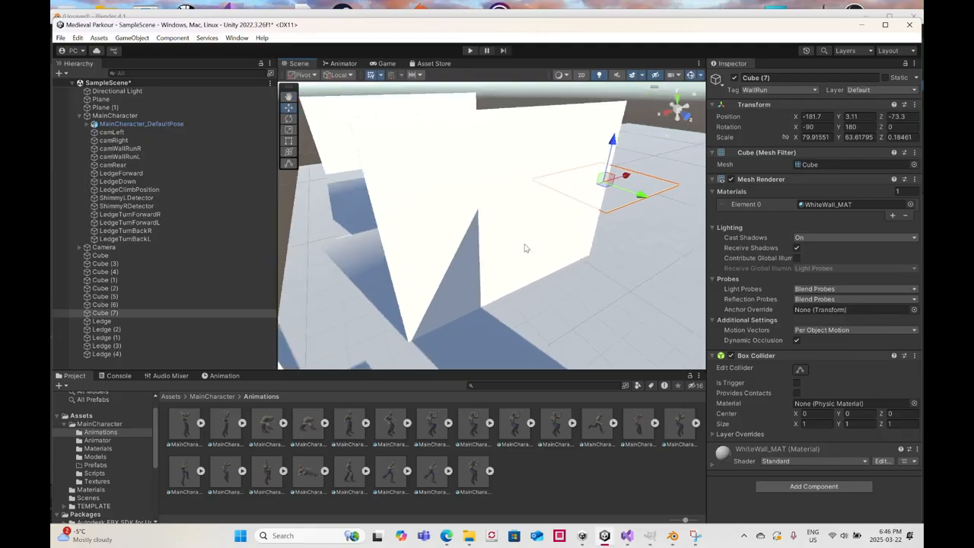
left_click_drag(591, 238, 465, 213, "alt")
middle_click_drag(555, 232, 511, 231)
scroll(510, 230, "up", 1)
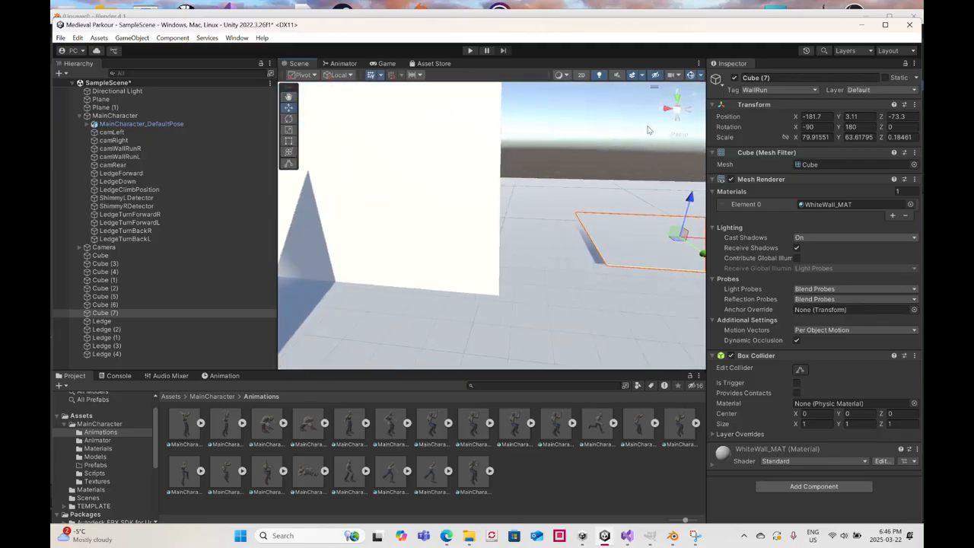
left_click(666, 113)
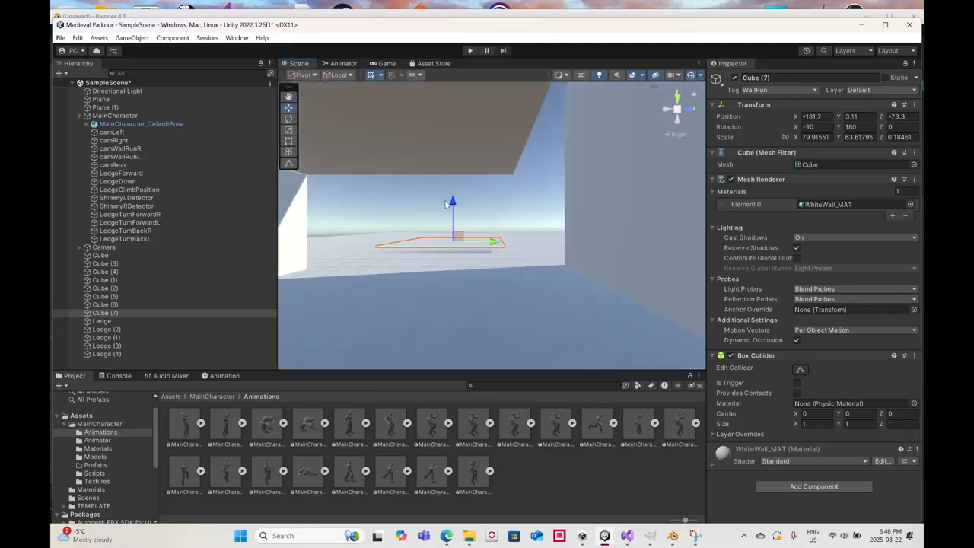
left_click_drag(457, 251, 495, 242, "alt")
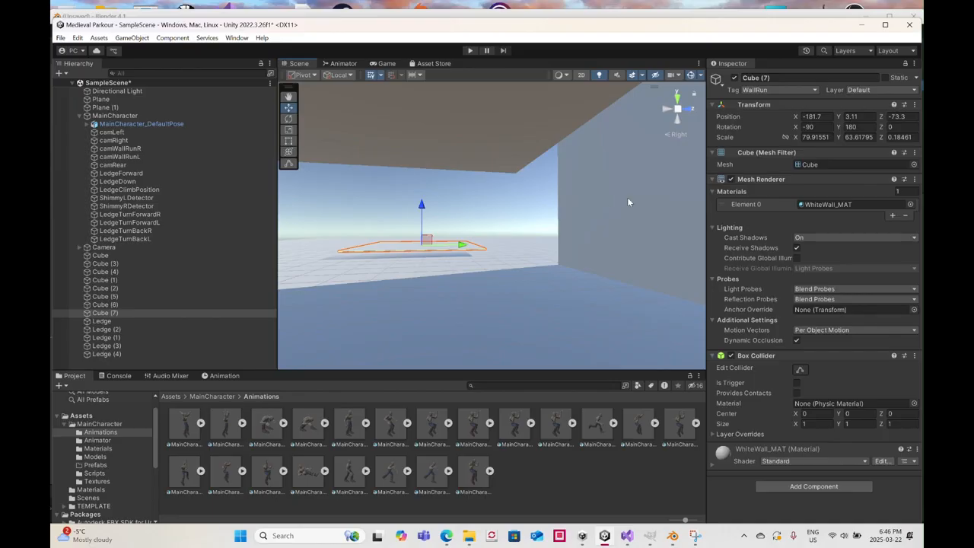
scroll(458, 204, "down", 6)
left_click_drag(536, 219, 601, 301, "alt")
Add a new tag named ScaleWall to the project's tag list
left_click(780, 89)
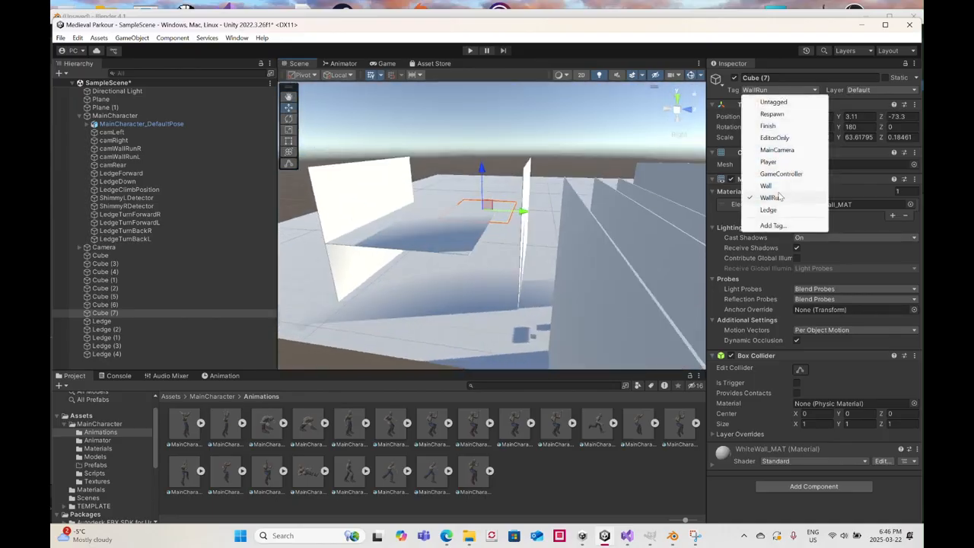
left_click(772, 226)
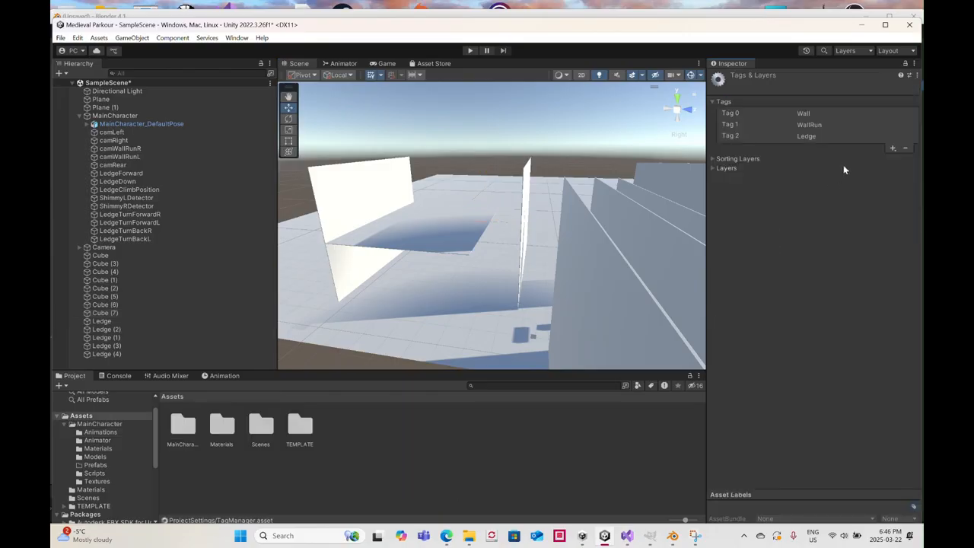
left_click(893, 149)
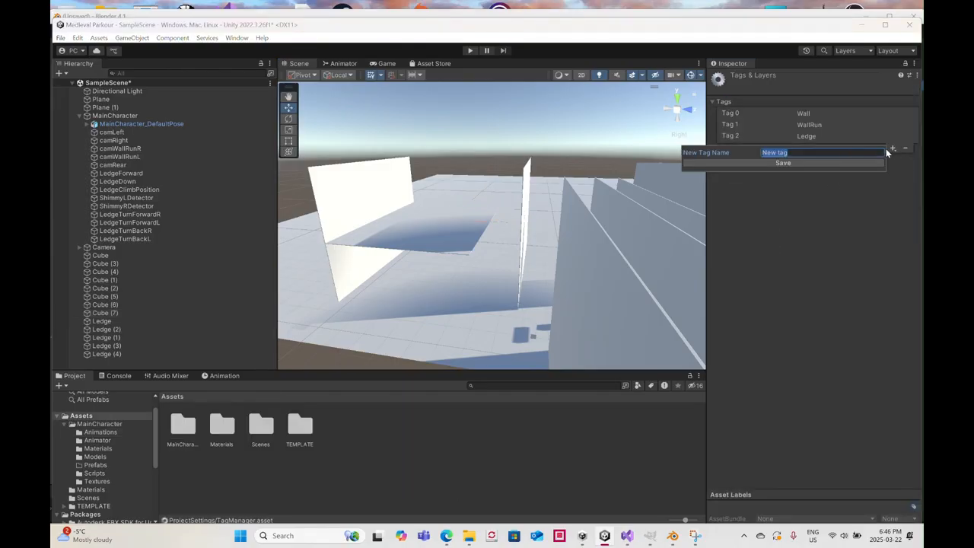
type("ScaleWall")
key("Return")
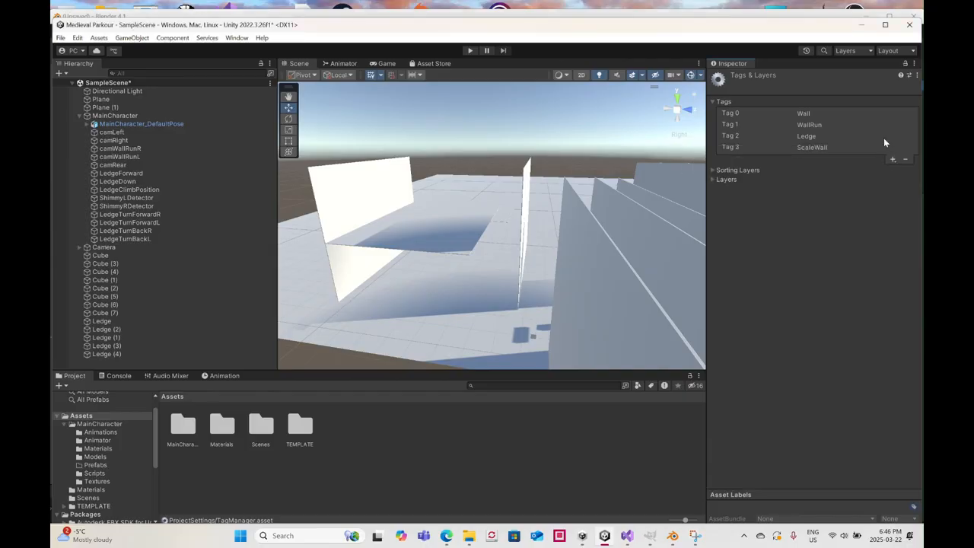
Add another tag named CeilingHang to the project's tag list
left_click(895, 160)
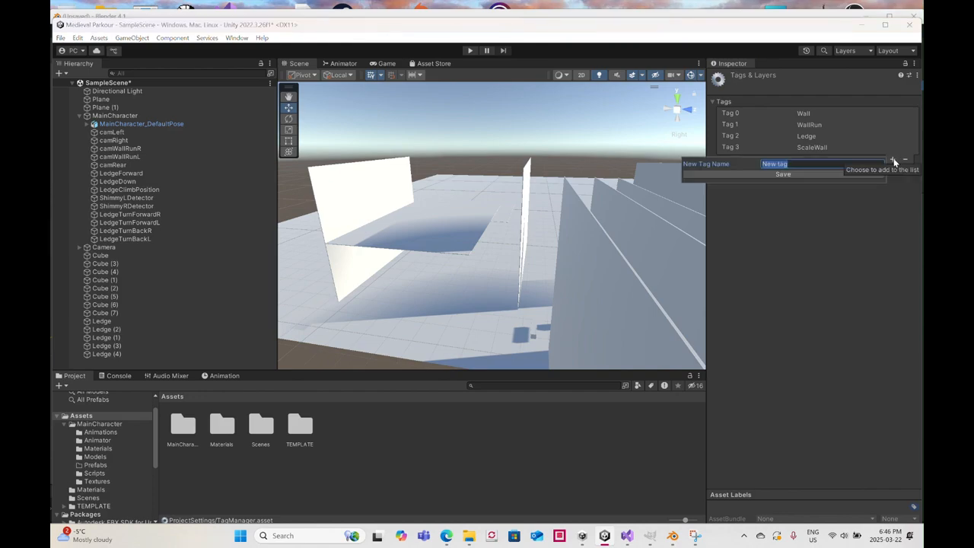
type("Ce")
type("illingHang")
key("Return")
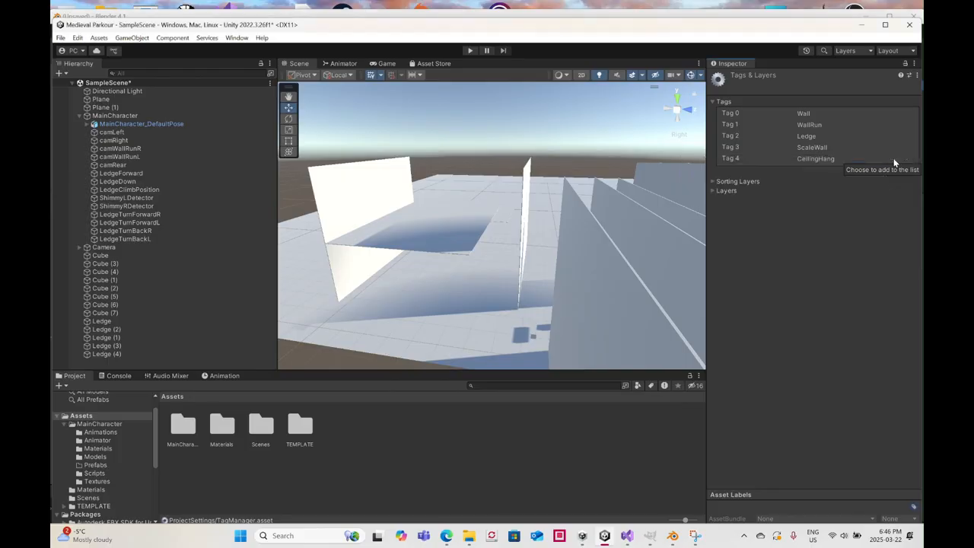
Assign the ScaleWall tag to the upright wall that adjoins the raised horizontal slab
left_click(368, 193)
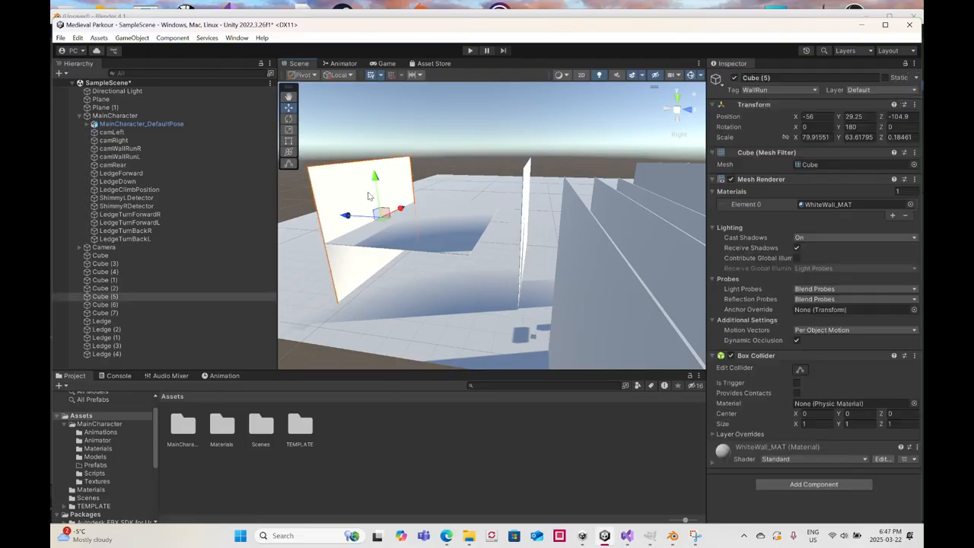
left_click(795, 90)
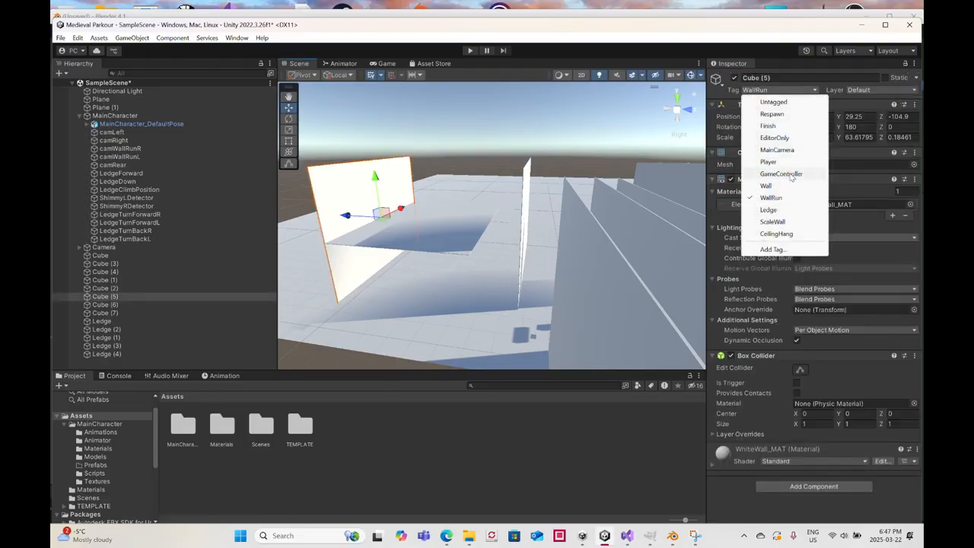
left_click(782, 224)
Assign the CeilingHang tag to both the raised horizontal slab and the low slab, and check the tagged objects
left_click(464, 232)
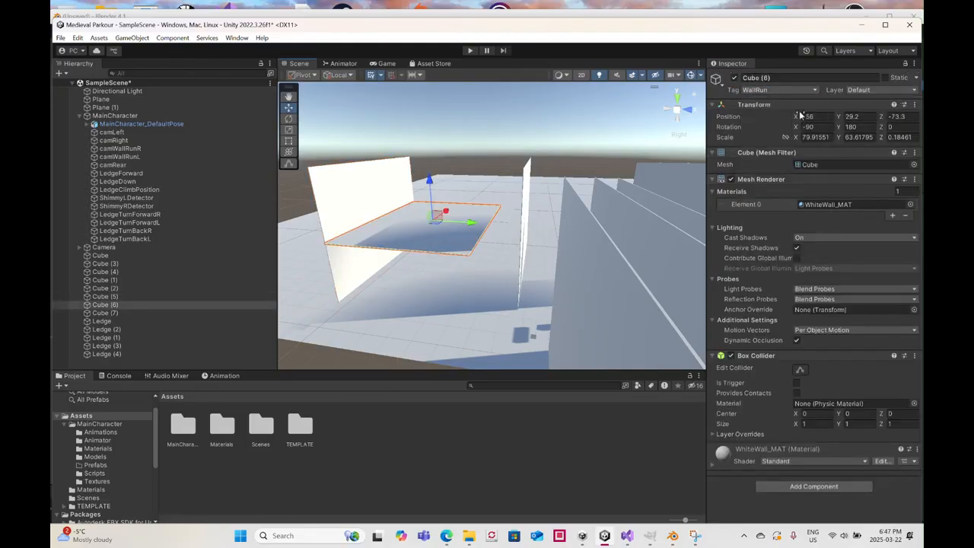
left_click(804, 91)
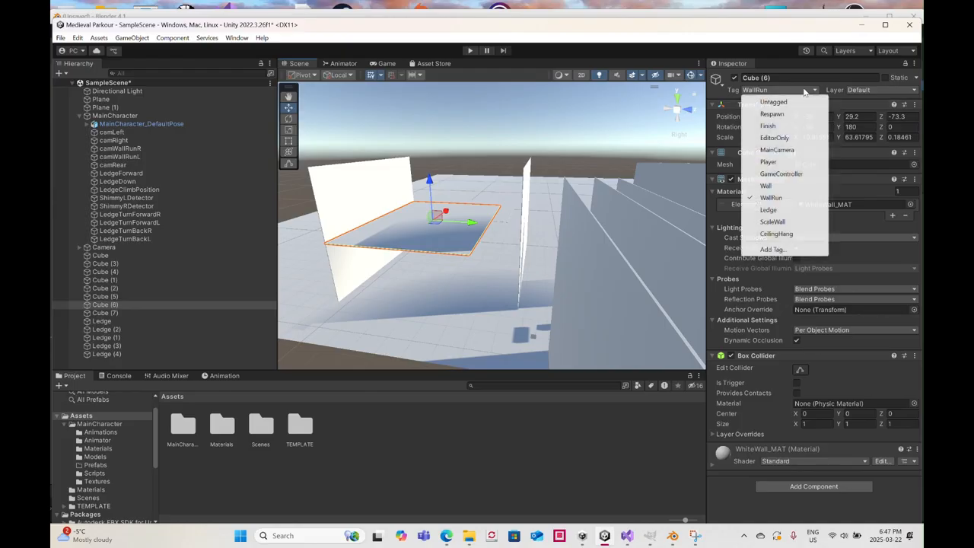
left_click(777, 233)
left_click_drag(462, 267, 501, 213, "alt")
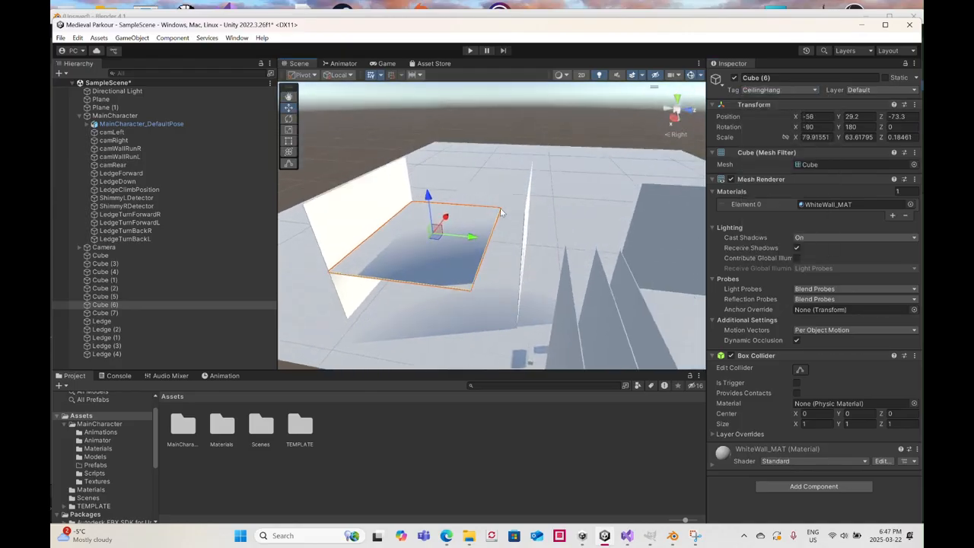
left_click(506, 204)
left_click(783, 89)
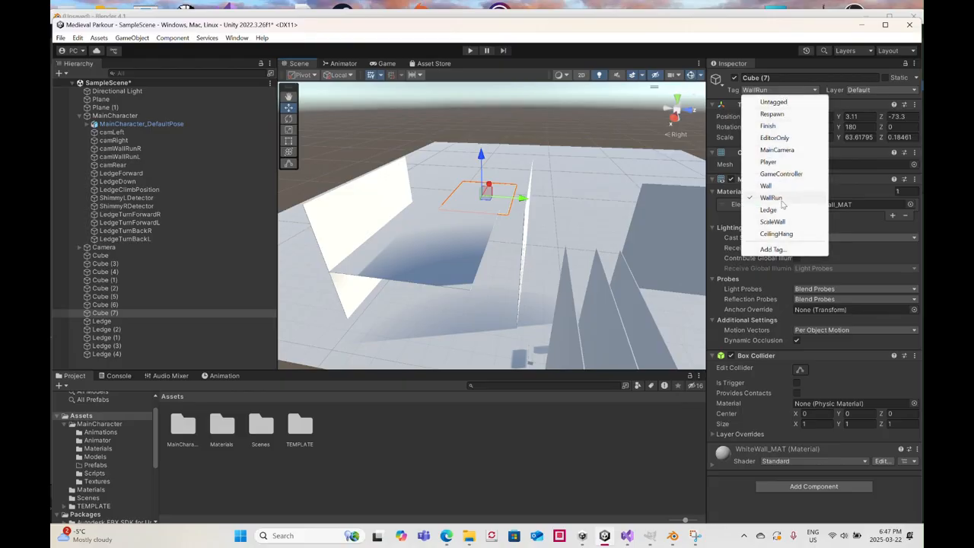
left_click(778, 234)
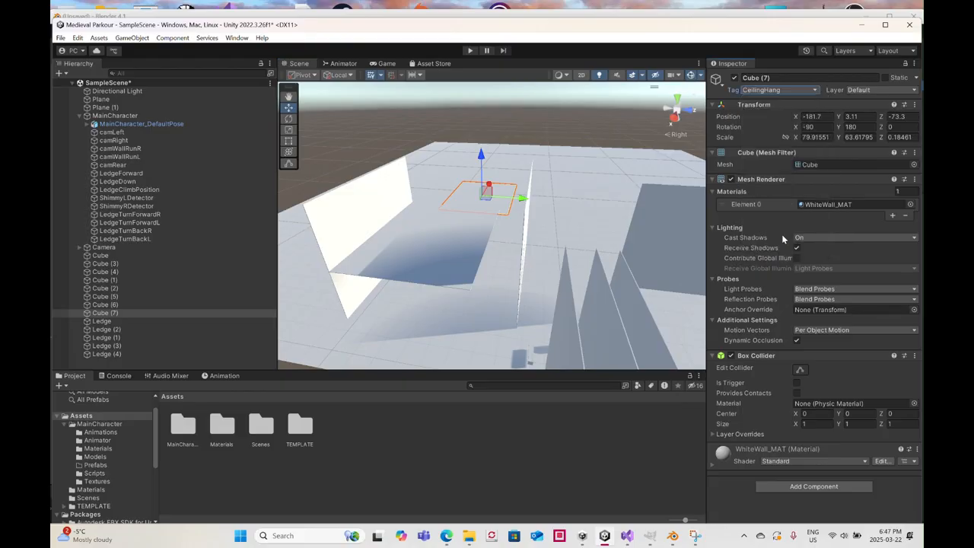
left_click(362, 218)
left_click(391, 236)
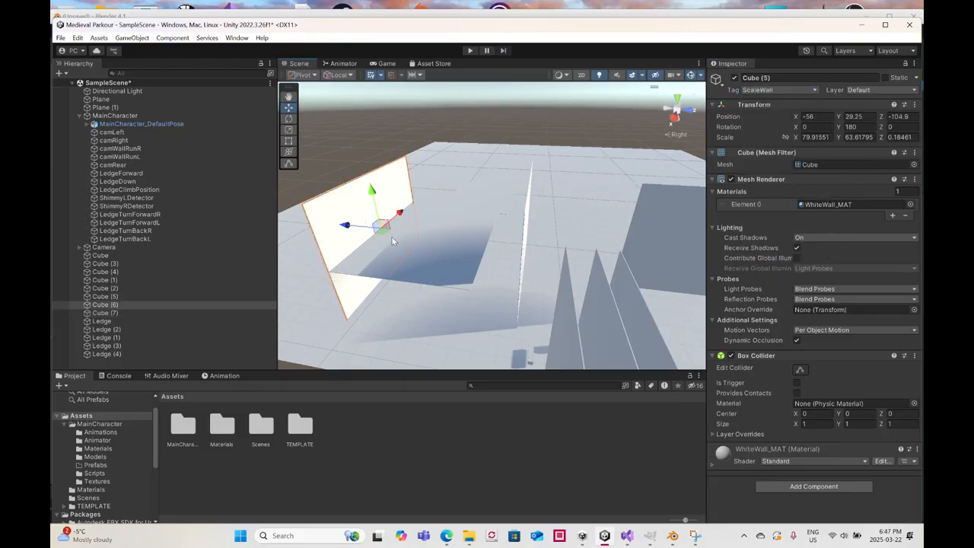
left_click(488, 201)
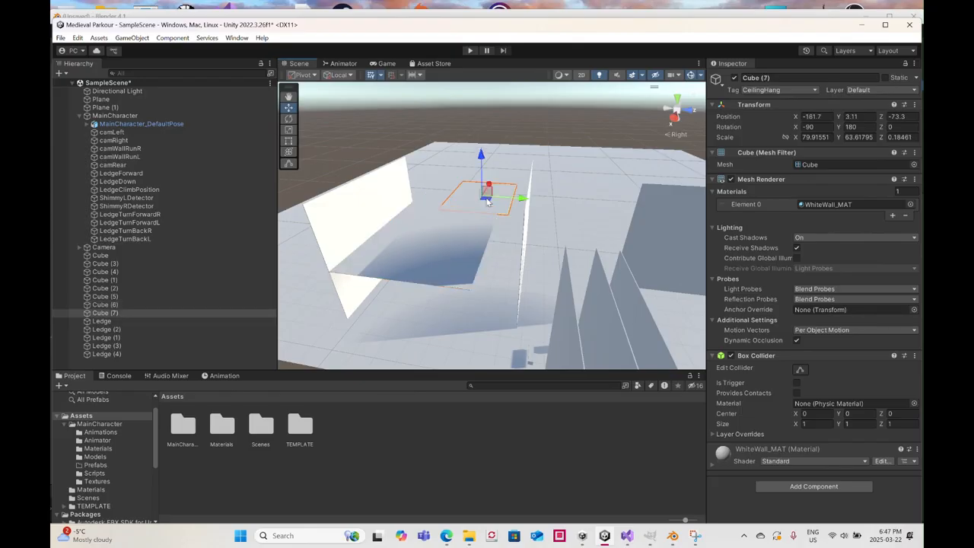
Play-test the level by walking the character past the scaling wall and toward the low slab, and stop the game
left_click(469, 50)
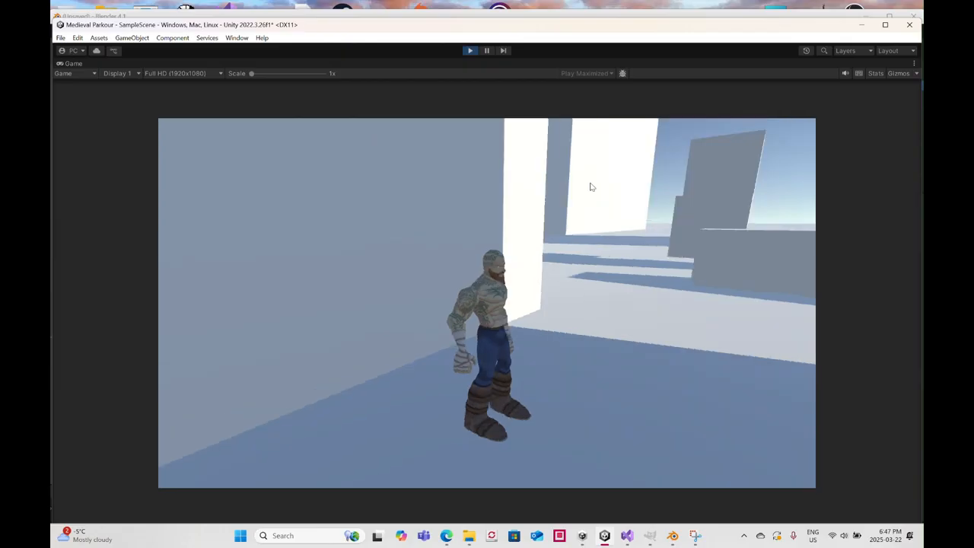
key("w")
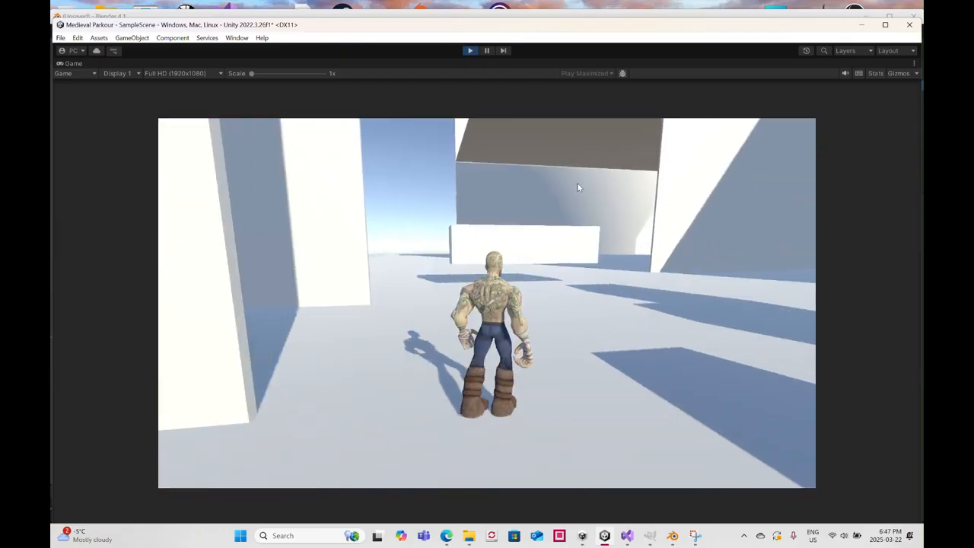
key("w")
key("ctrl")
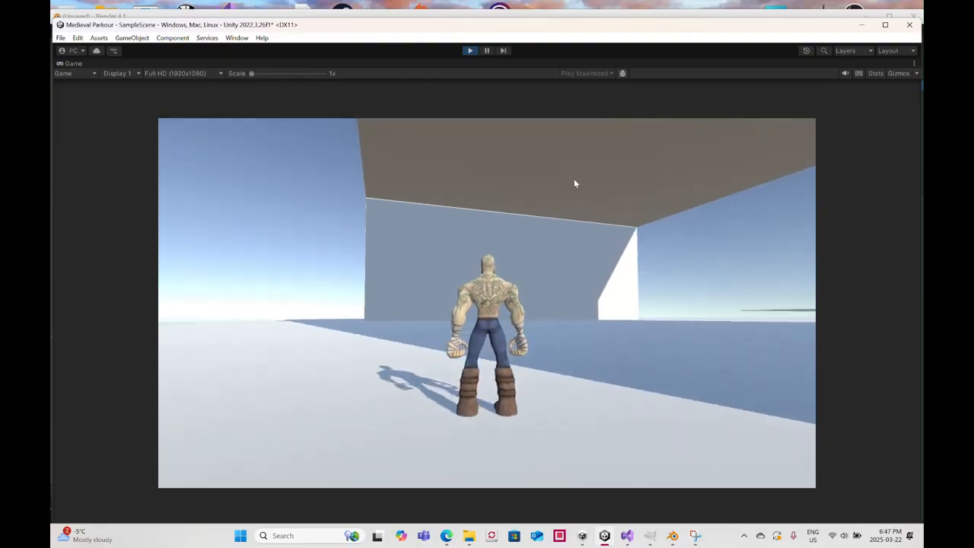
key("w")
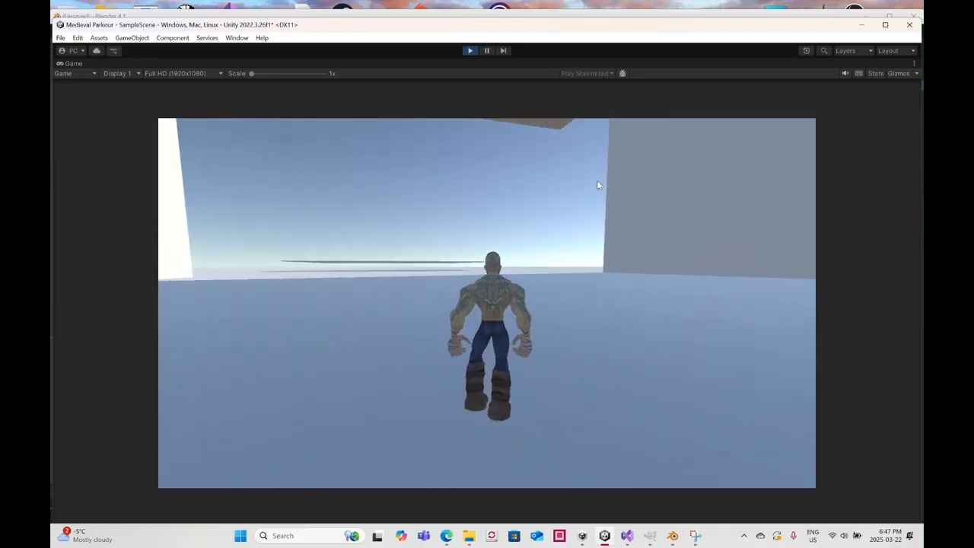
key("w")
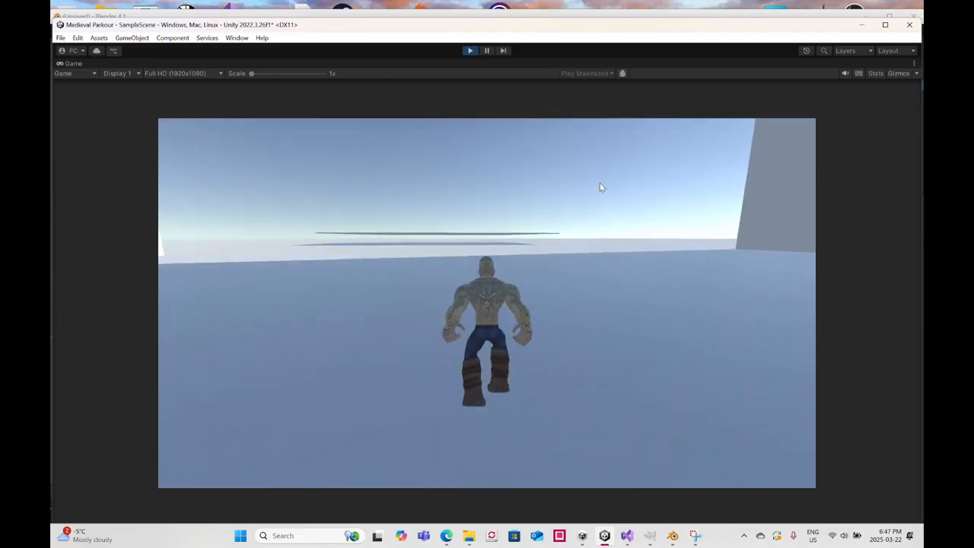
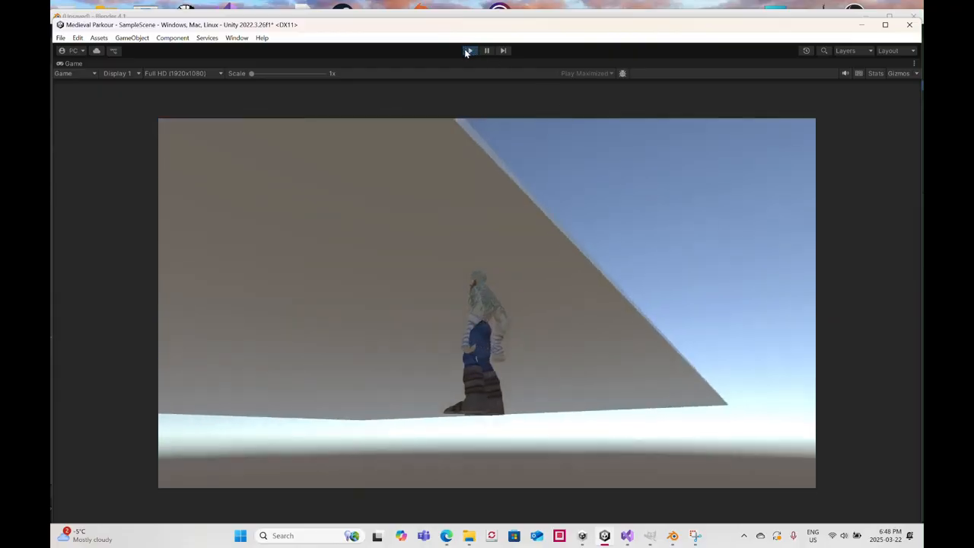
left_click(466, 50)
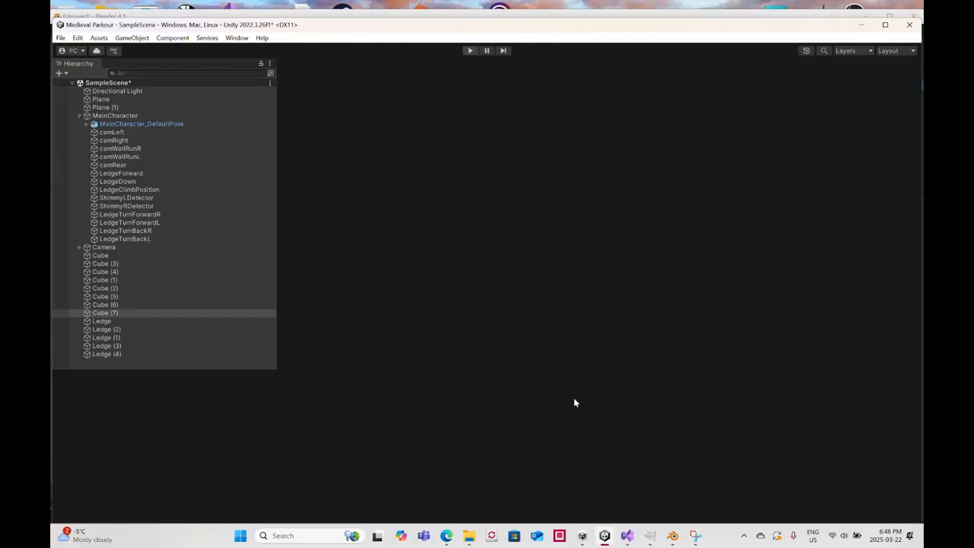
Switch to Visual Studio and add ScaleWall(); and CeilingHang(); calls below Crouch(); in the Update method of MainCharacter.cs
left_click(628, 536)
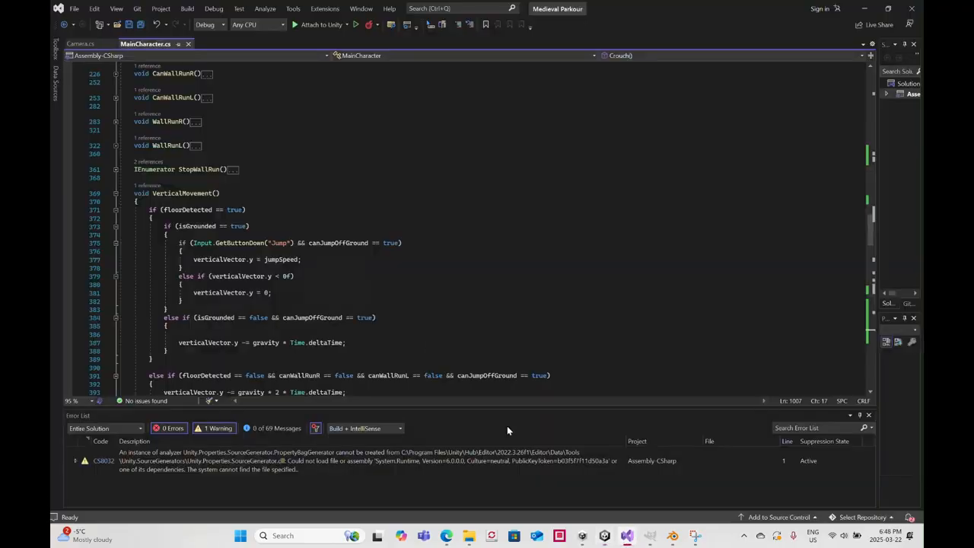
scroll(355, 286, "up", 12)
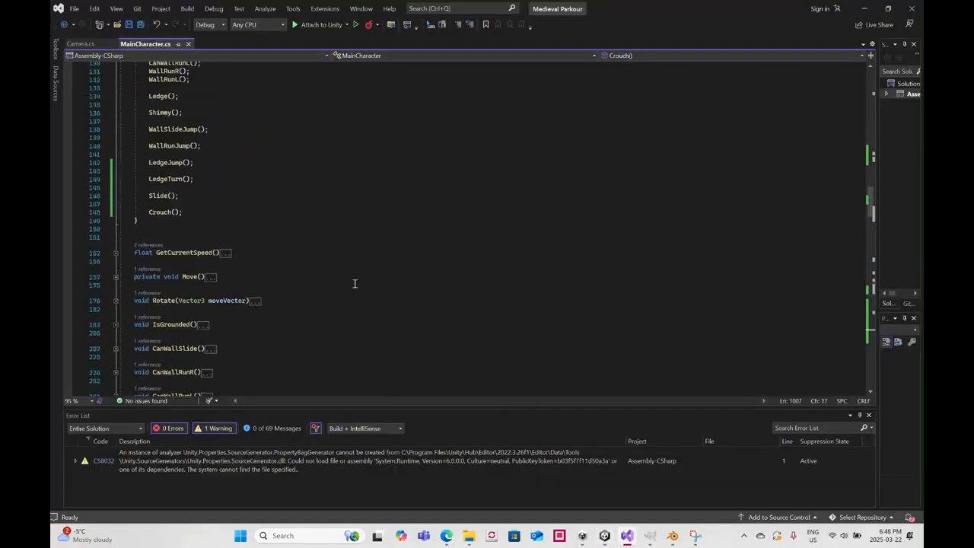
scroll(355, 283, "up", 5)
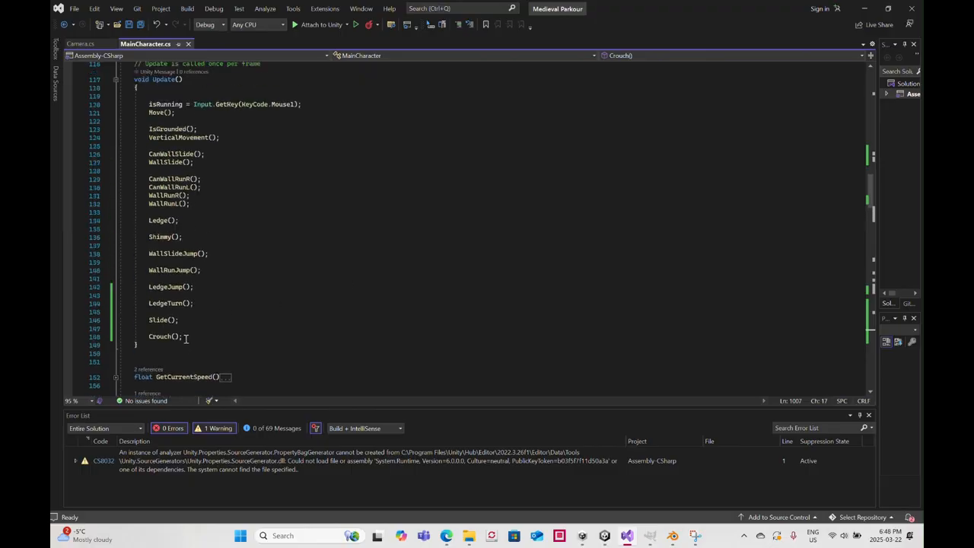
left_click(188, 336)
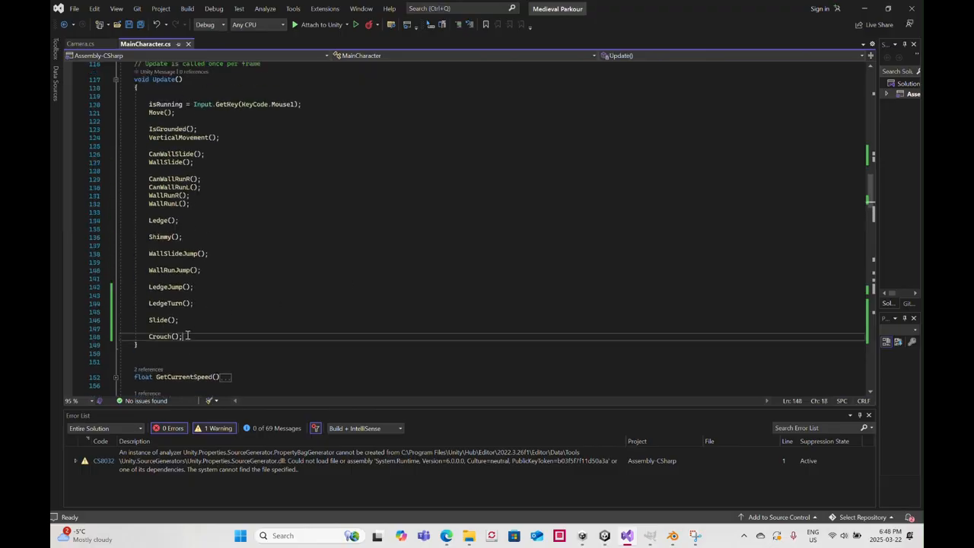
key("Return")
key("Return")
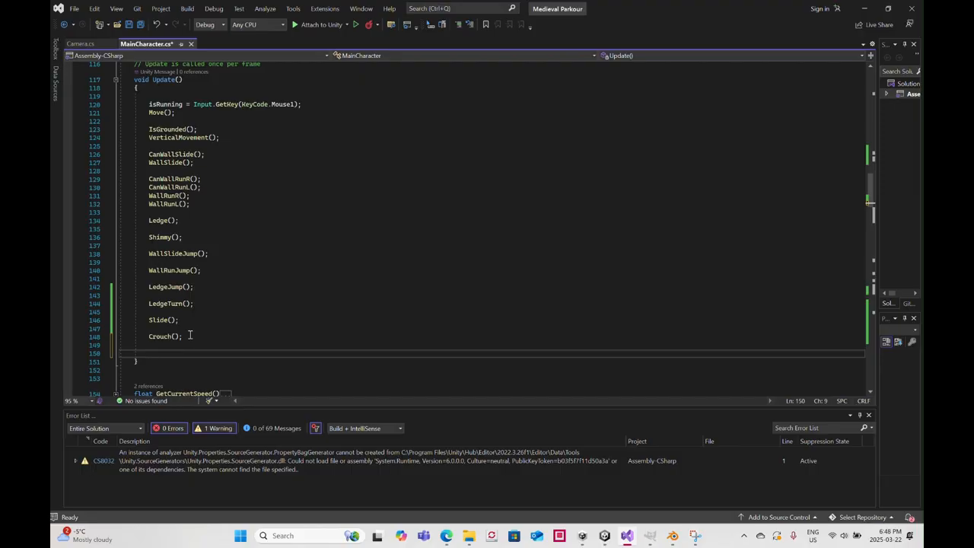
type("Scale")
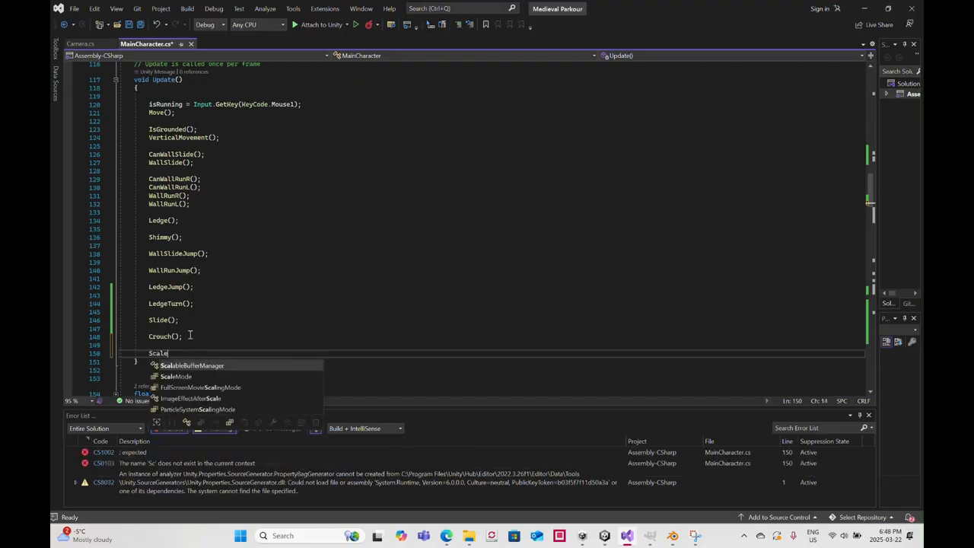
type("Wall(")
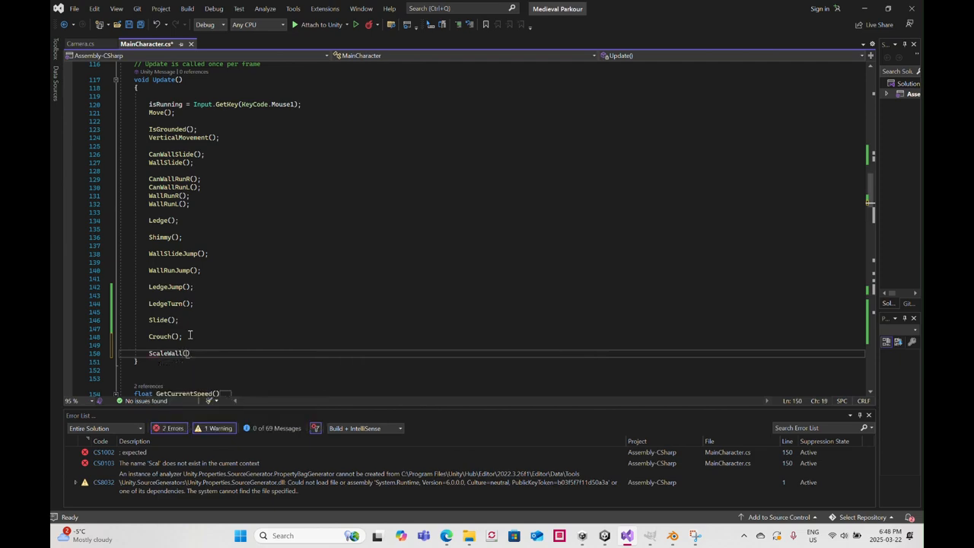
type(");")
key("Return")
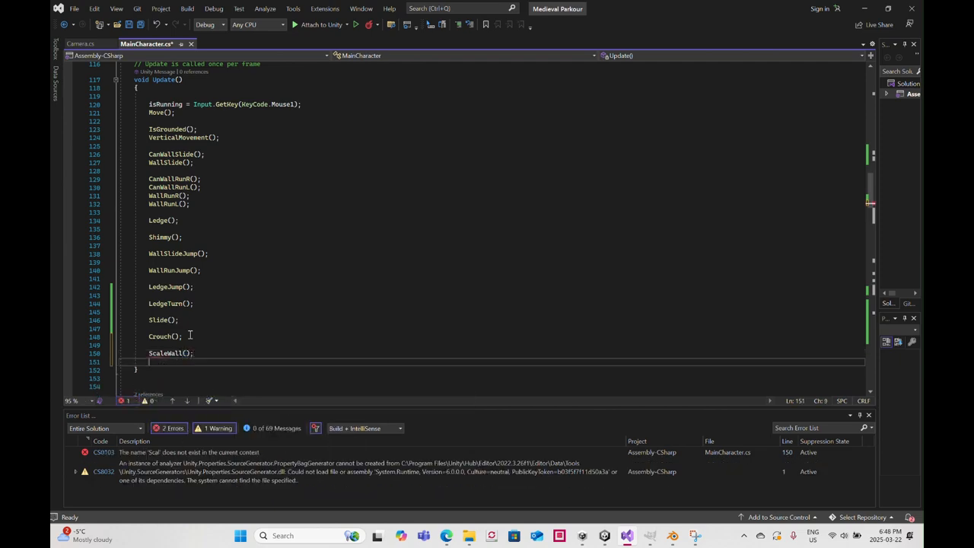
type("Cei")
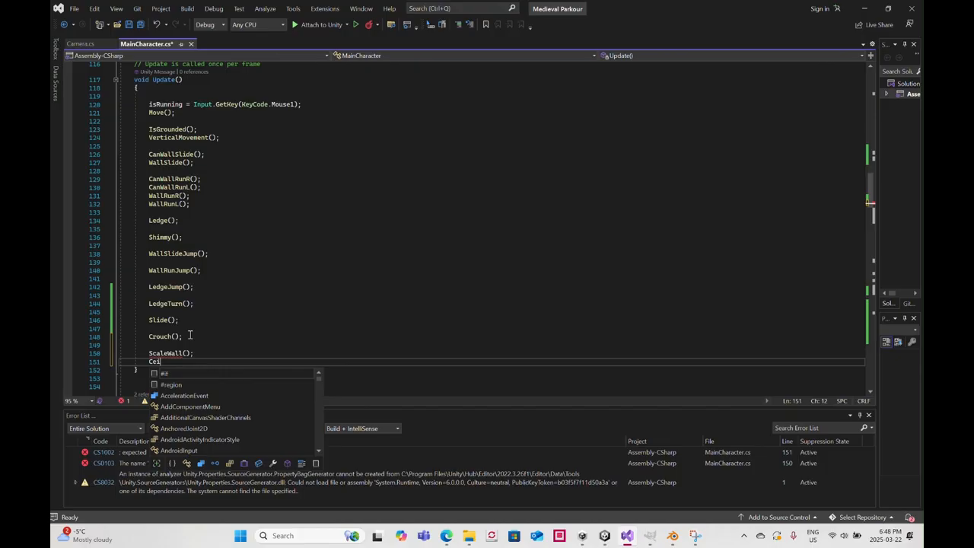
type("lingHang();")
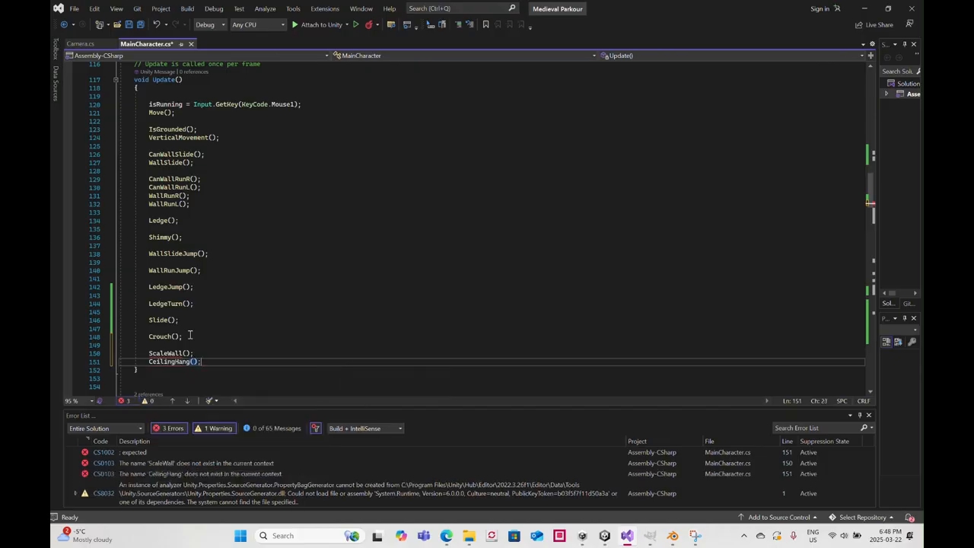
Insert blank lines between the Crouch method and the StopZForce coroutine near the end of MainCharacter.cs
scroll(577, 257, "down", 14)
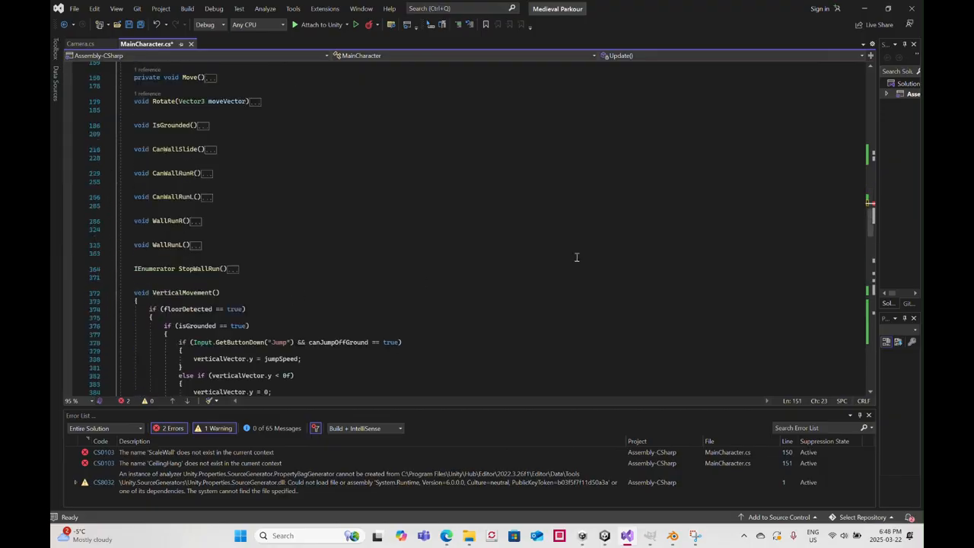
left_click_drag(873, 232, 892, 349)
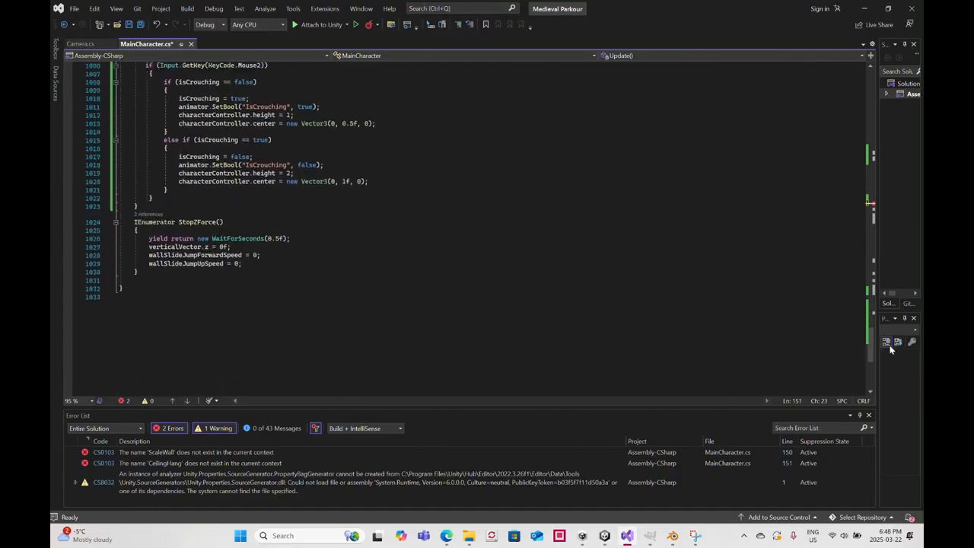
left_click(188, 208)
key("Return")
key("Return")
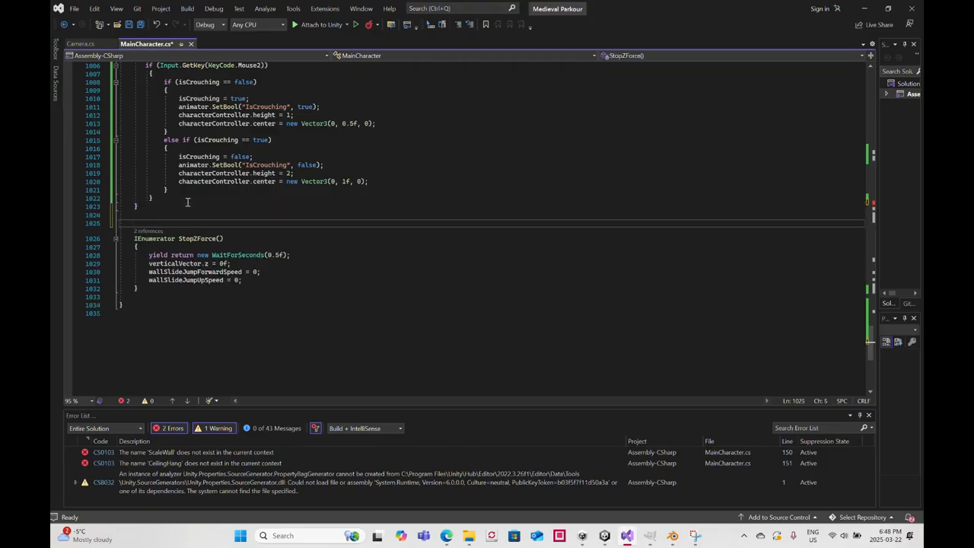
type("pu")
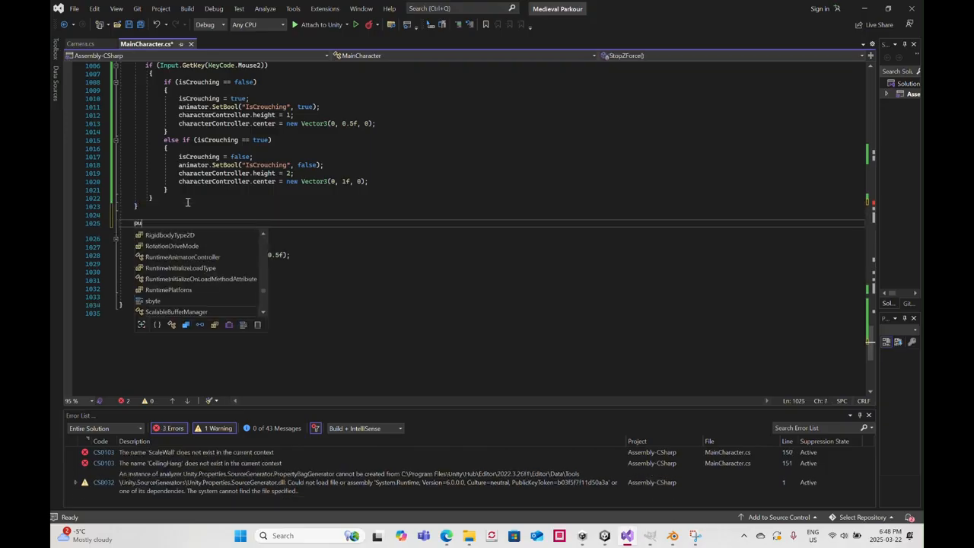
key("BackSpace")
type("ri")
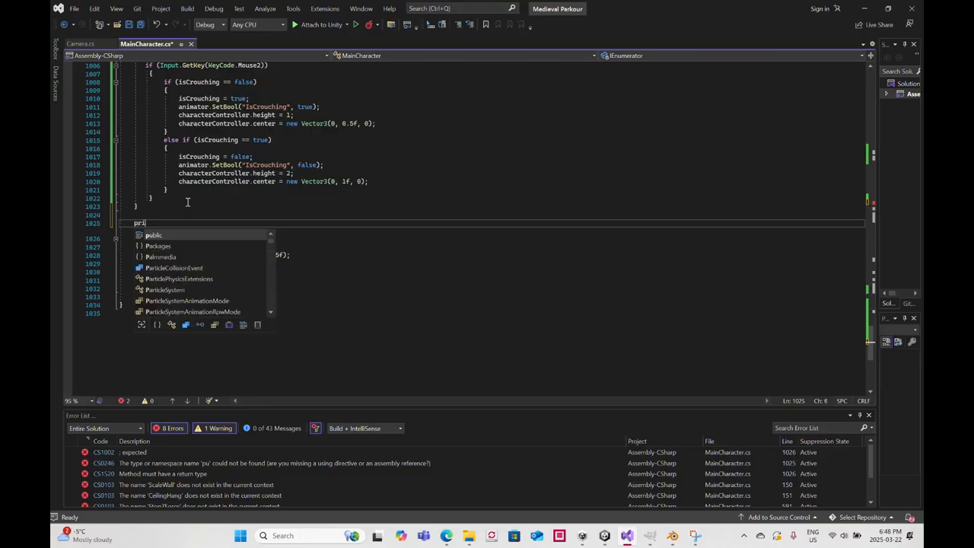
type("vate void")
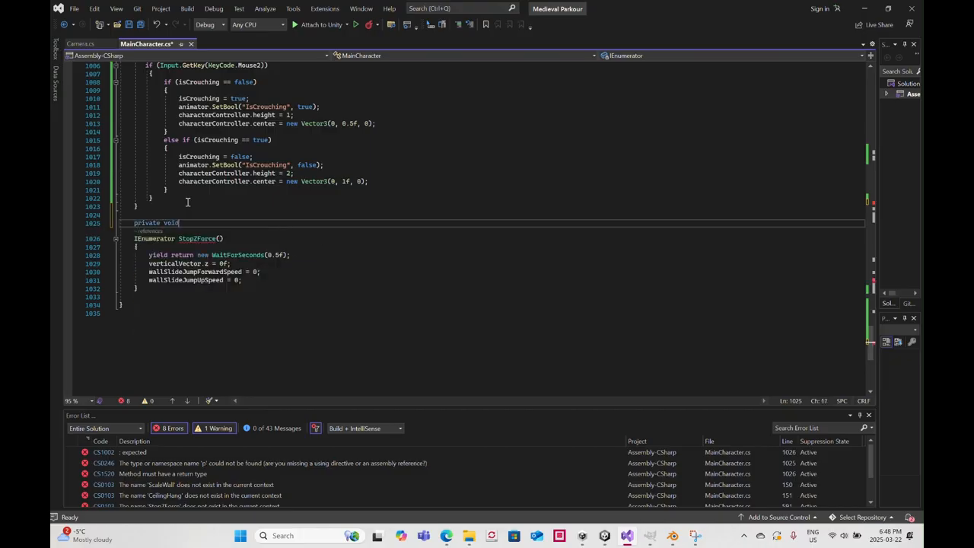
scroll(374, 222, "up", 8)
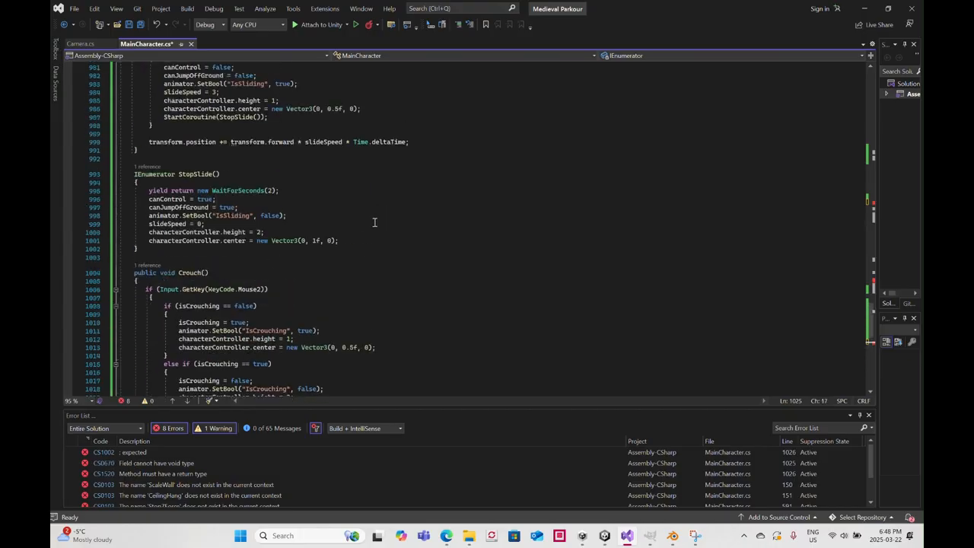
scroll(374, 217, "down", 6)
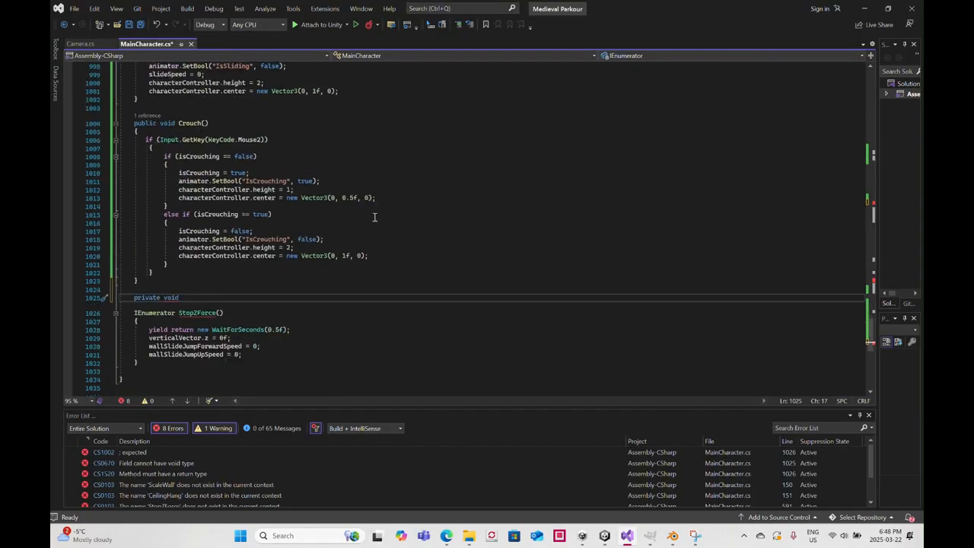
key("BackSpace")
key("BackSpace")
key("BackSpace")
key("BackSpace")
key("BackSpace")
key("BackSpace")
key("BackSpace")
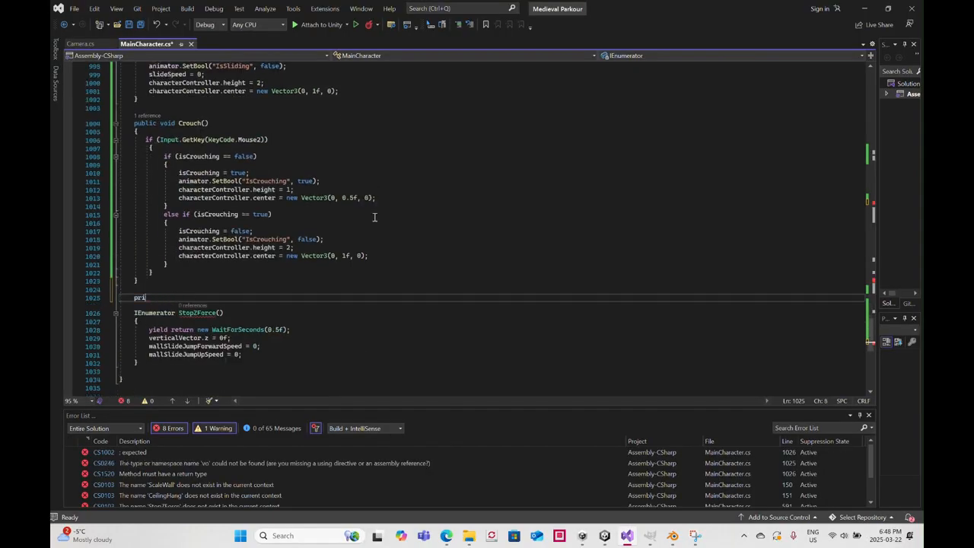
Declare an empty public void ScaleWall() method with its braces below the Crouch method
type("ubl")
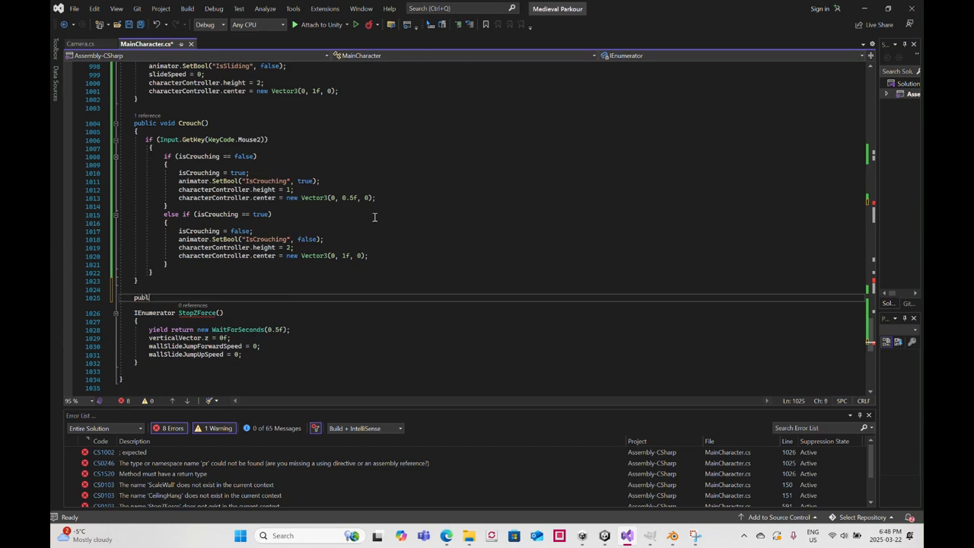
type("ic void ")
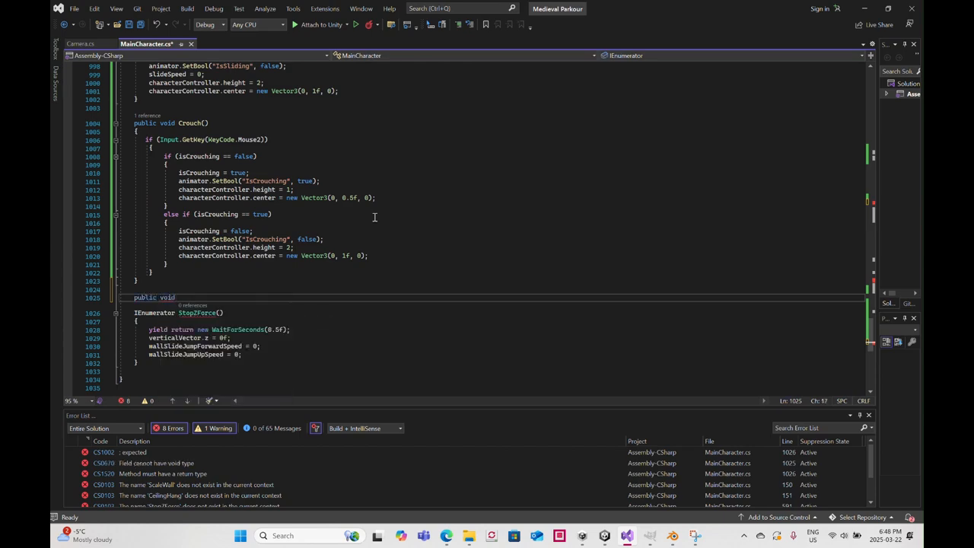
type("ScaleW")
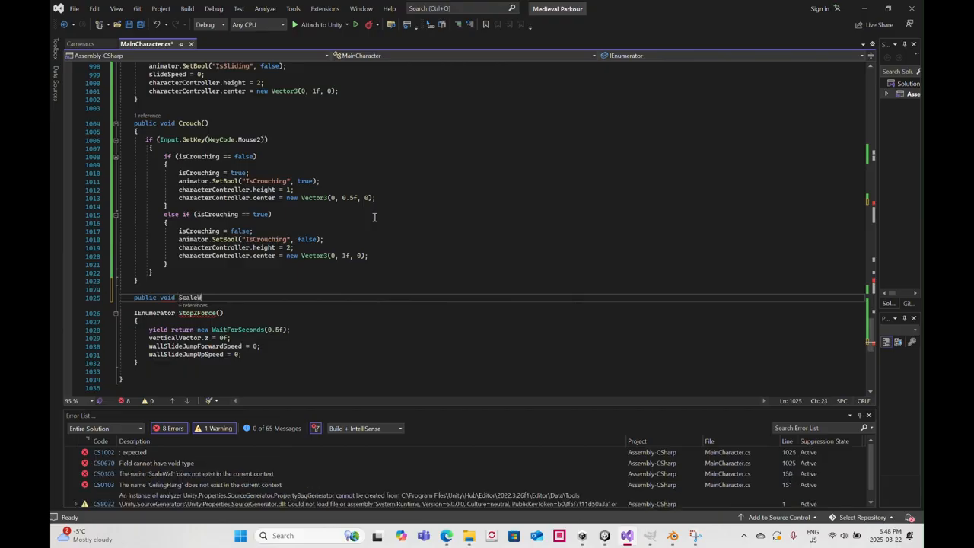
type("all(")
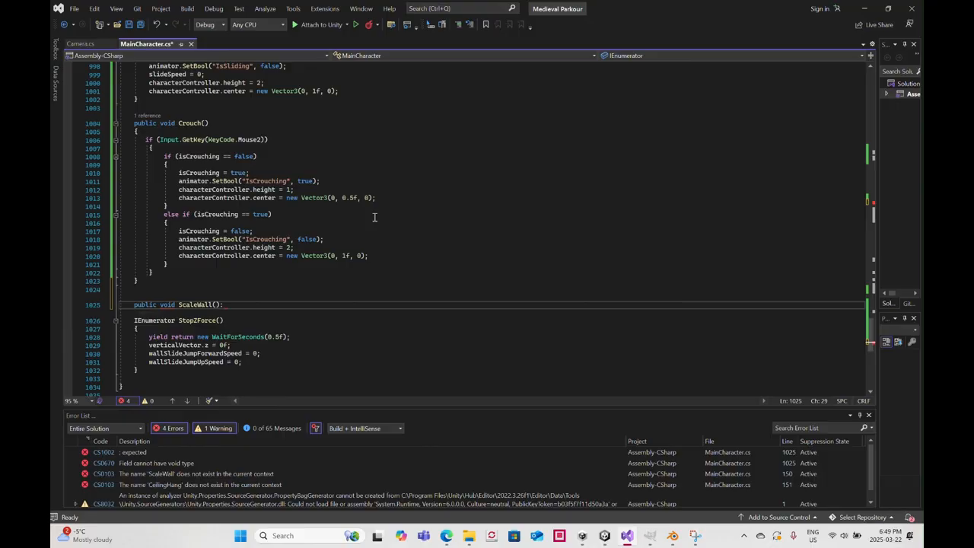
key("Return")
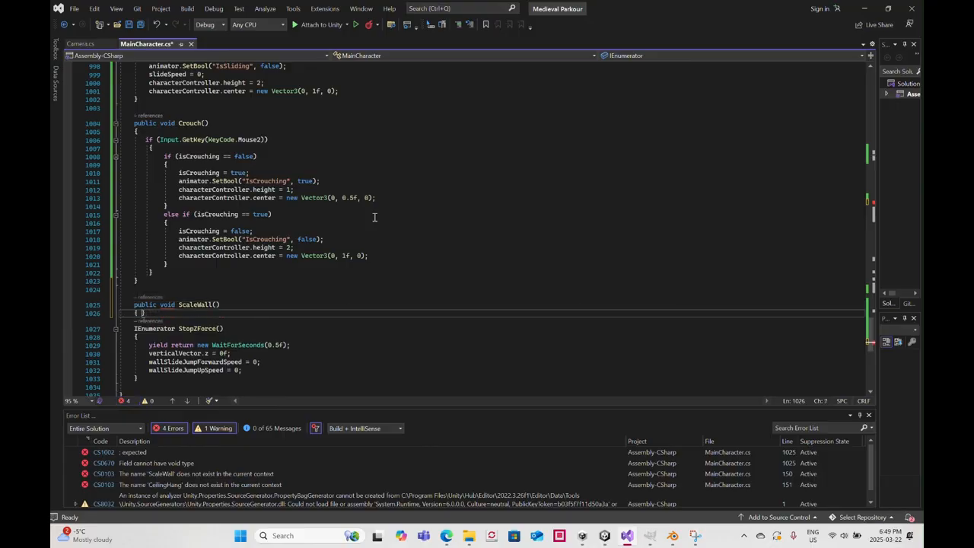
type("{")
key("Return")
Declare an empty public void CeilingHang() method with its braces below ScaleWall, separated by a blank line
key("Down")
key("Return")
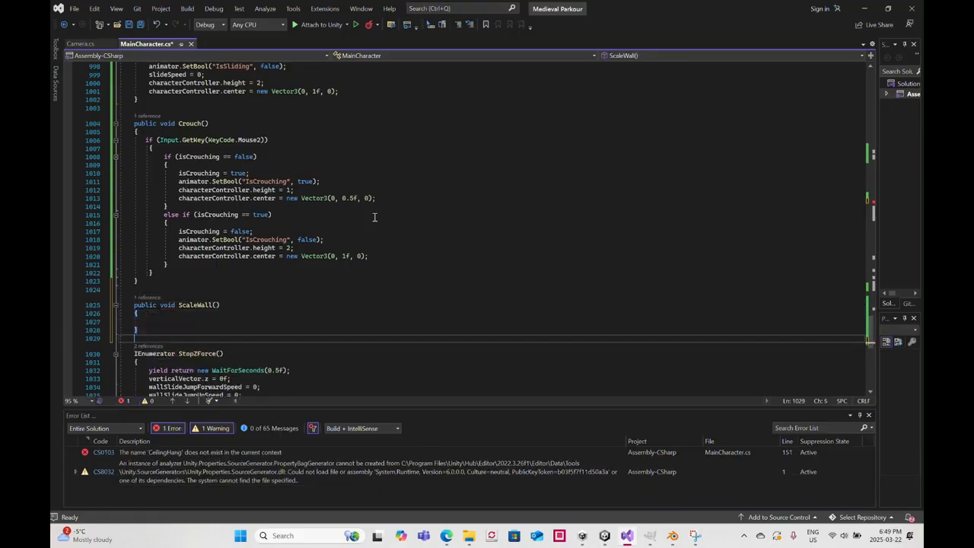
key("Return")
type("public")
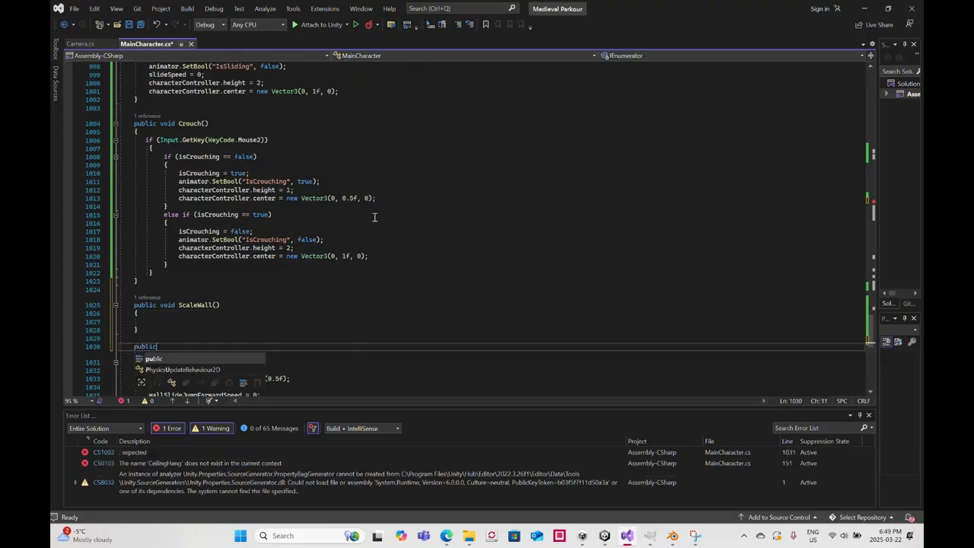
type(" void Ceiling")
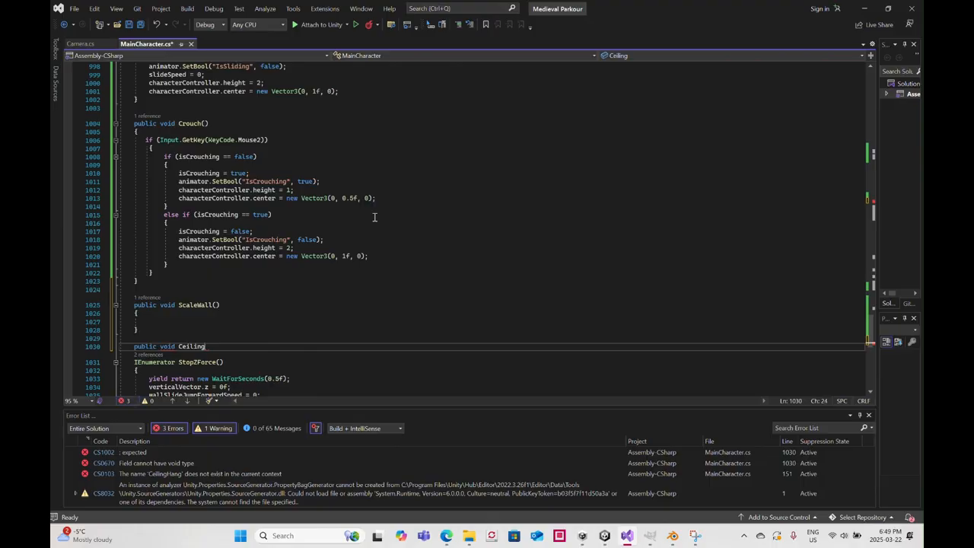
type("Hang()")
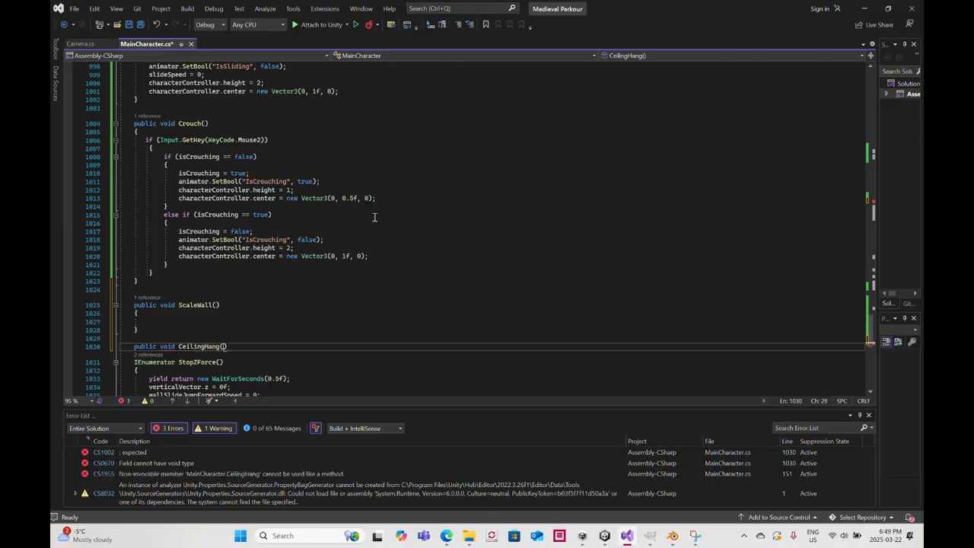
key("Return")
type("{")
key("Return")
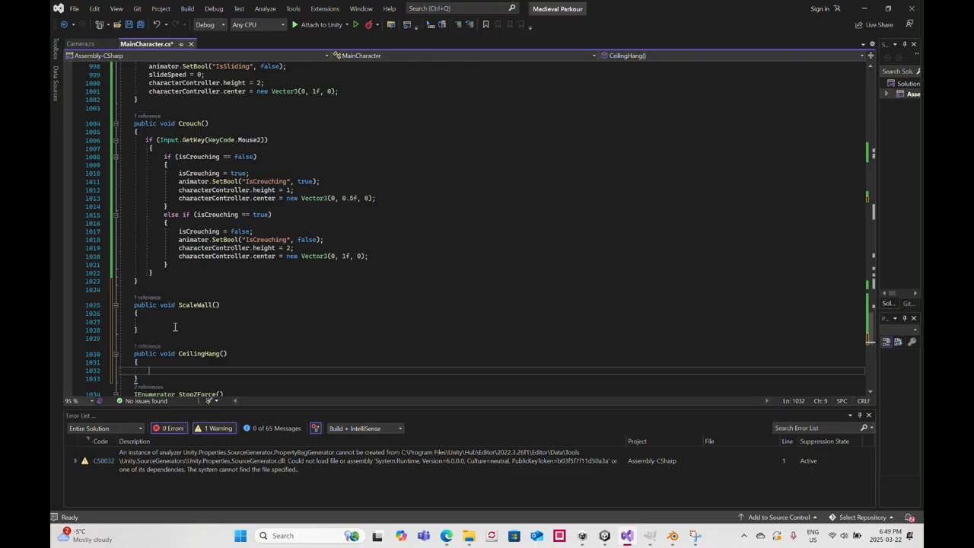
Collapse the VerticalMovement method and expand CanWallSlide to examine its raycast and wall tag check
scroll(177, 324, "up", 4)
scroll(181, 319, "up", 11)
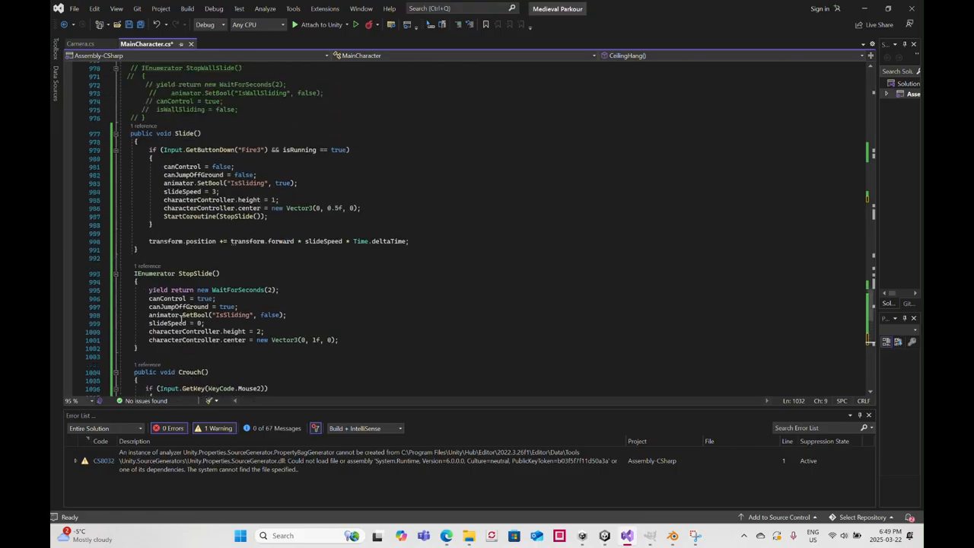
scroll(220, 287, "up", 6)
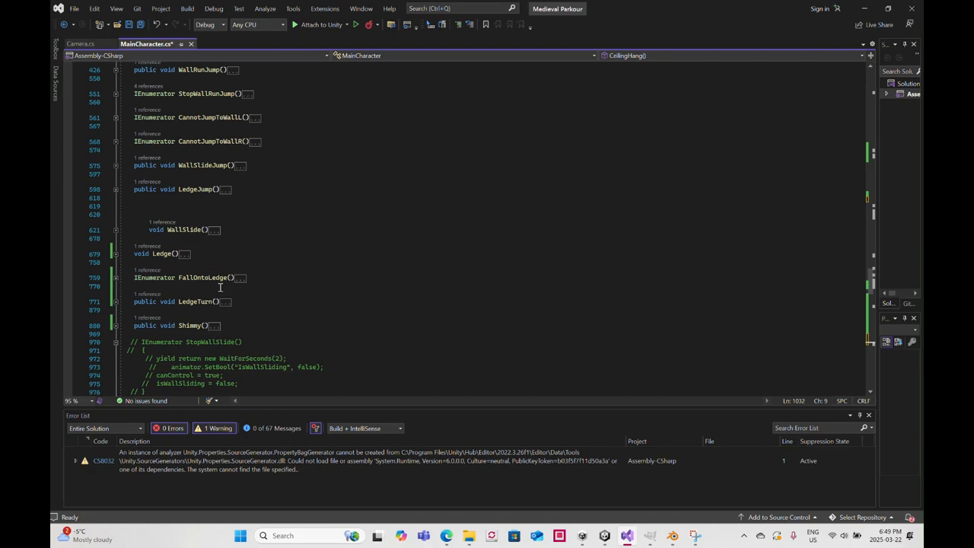
scroll(224, 269, "up", 20)
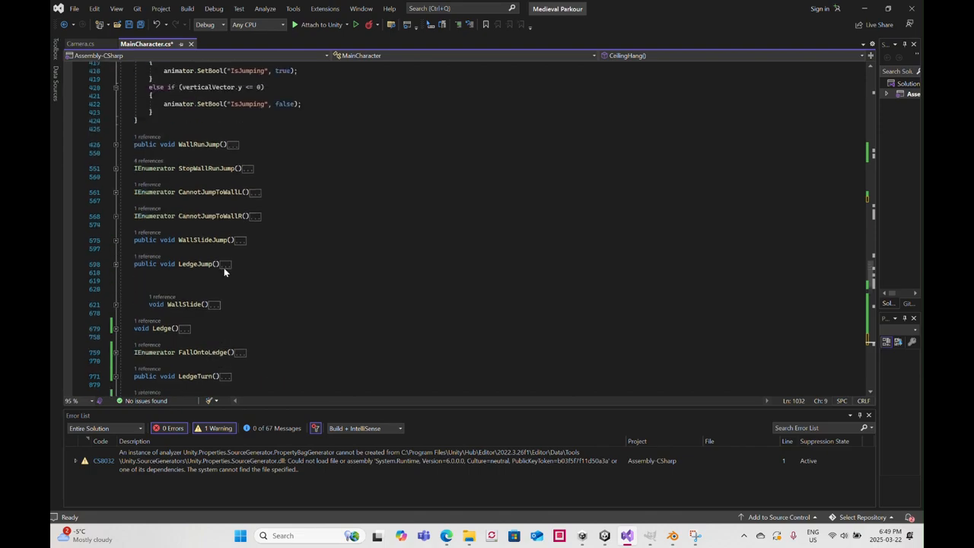
scroll(231, 269, "up", 1)
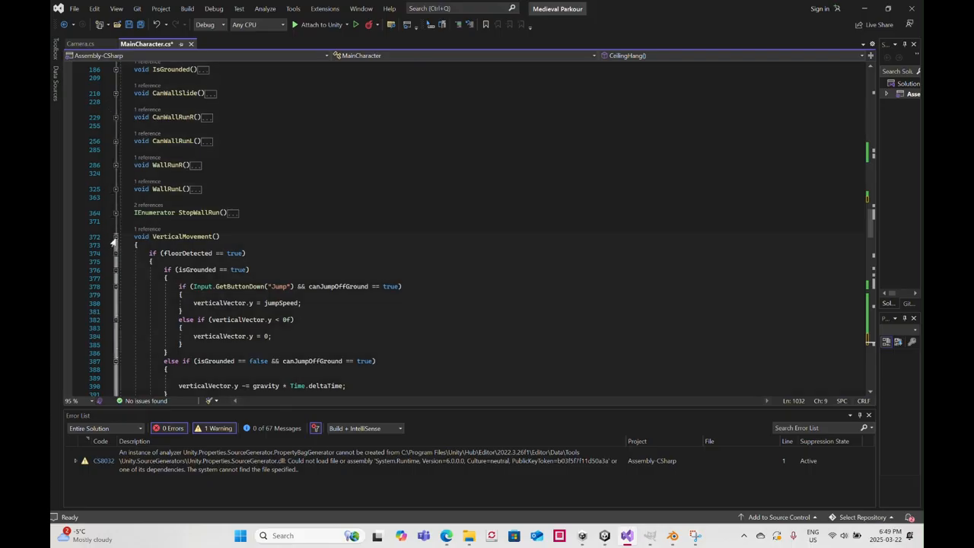
left_click(116, 237)
left_click(115, 94)
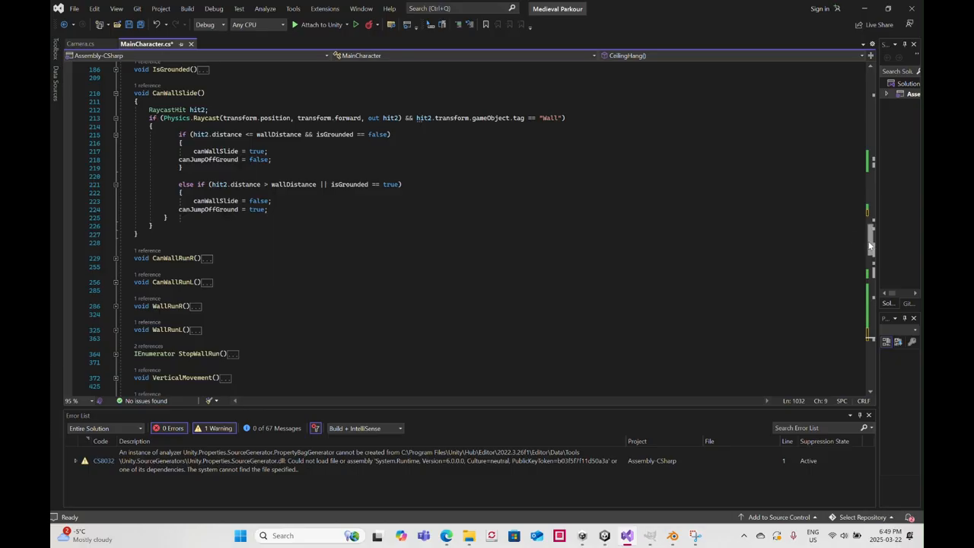
Declare bool canScaleWall = false; below the isCrouching variable, separated by a blank line
left_click_drag(871, 246, 876, 161)
left_click(246, 348)
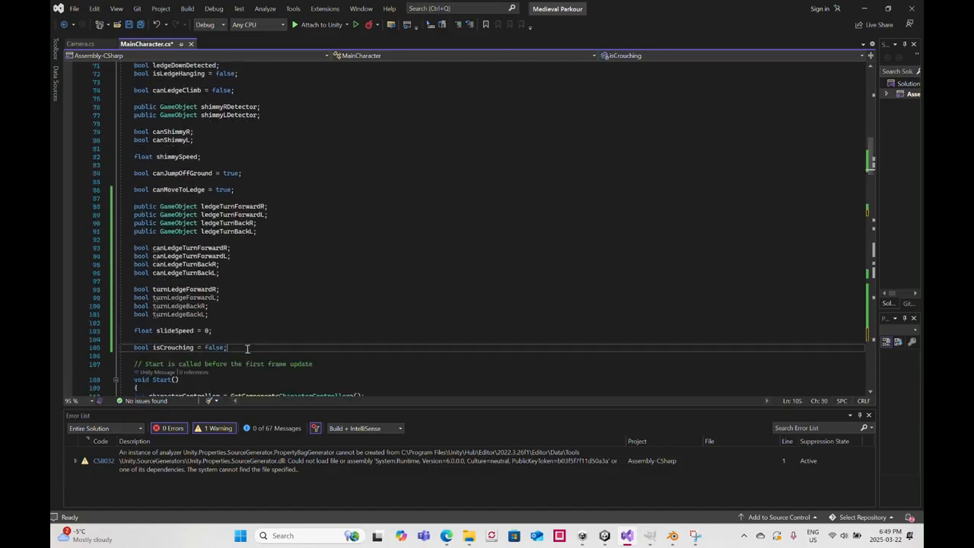
key("Return")
key("Return")
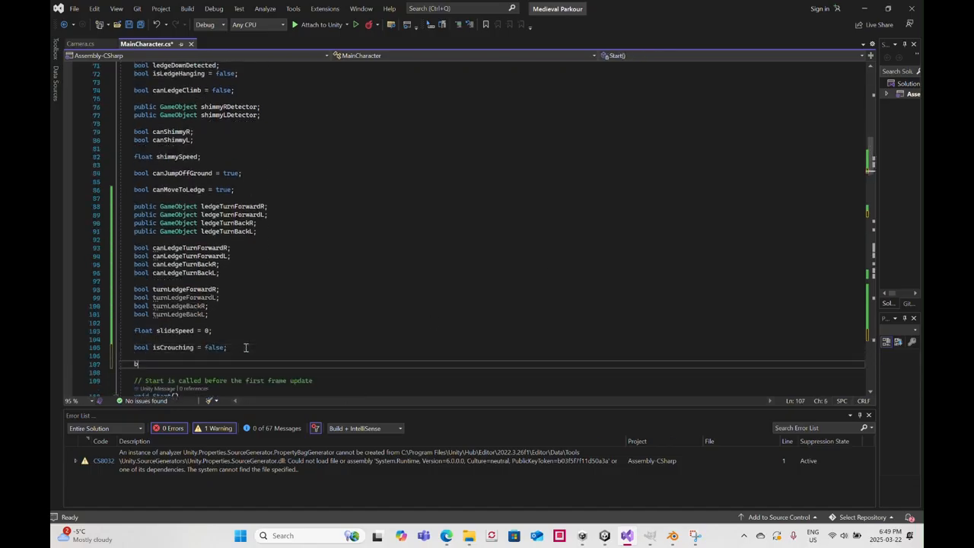
type("bool can")
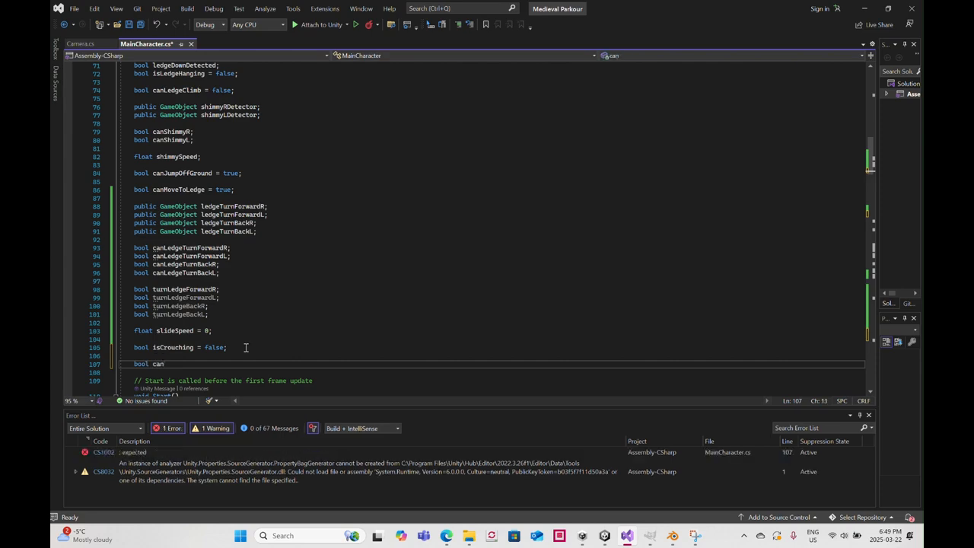
type("ScaleWa")
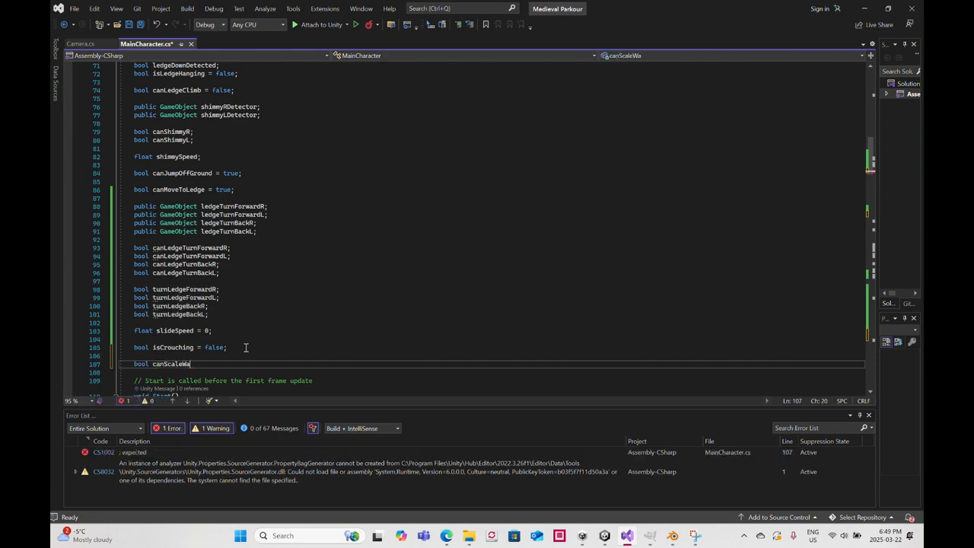
type("ll = false")
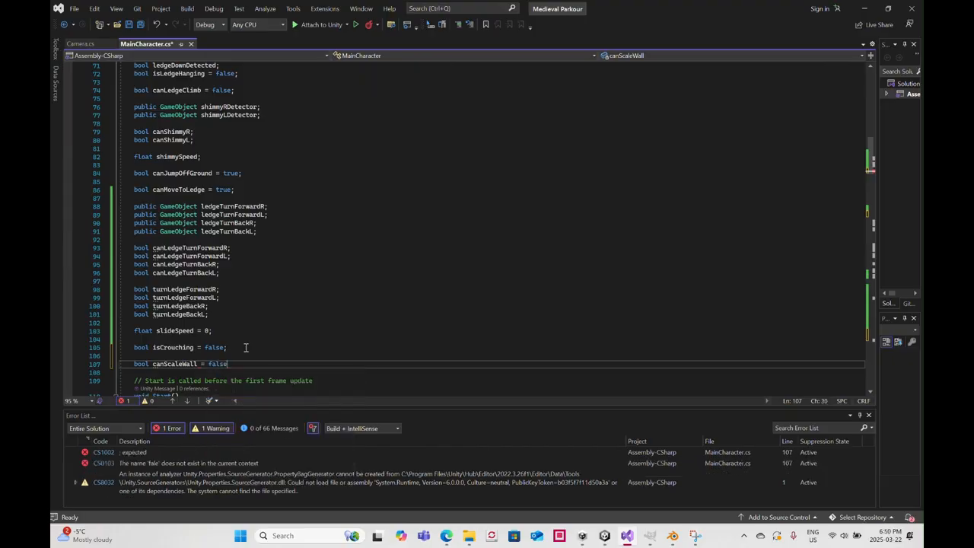
type(";")
Declare bool canCeilingHang = false; directly below canScaleWall
key("Return")
type("bool ")
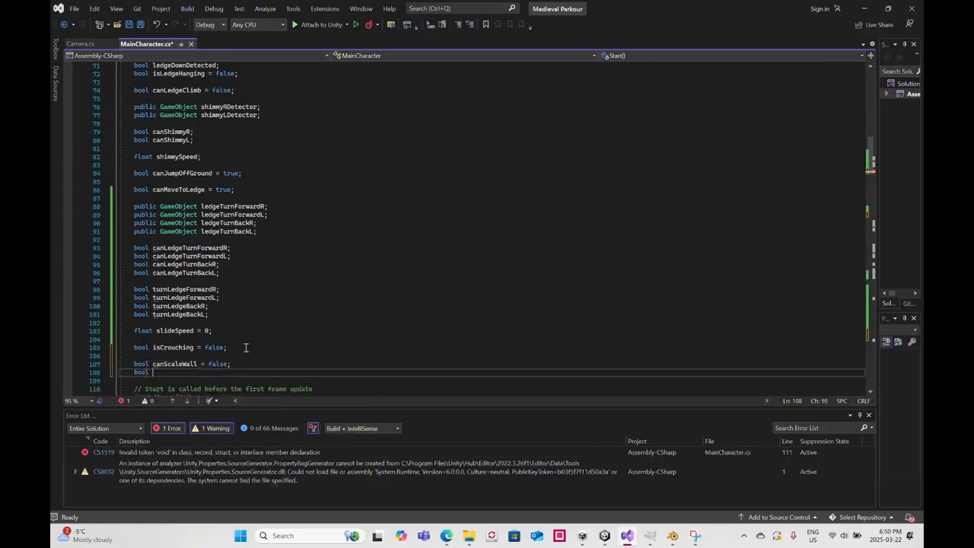
type("canCe")
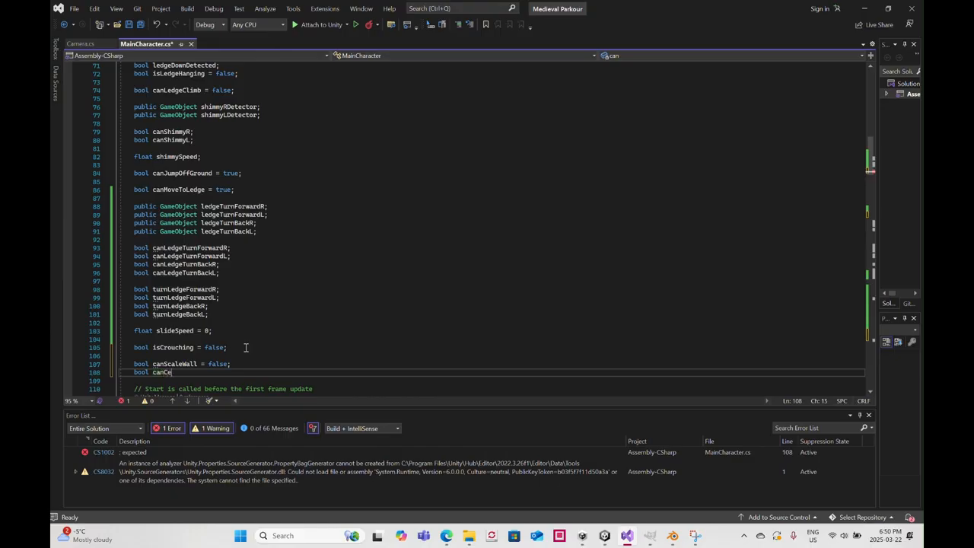
type("ilingHang = fal")
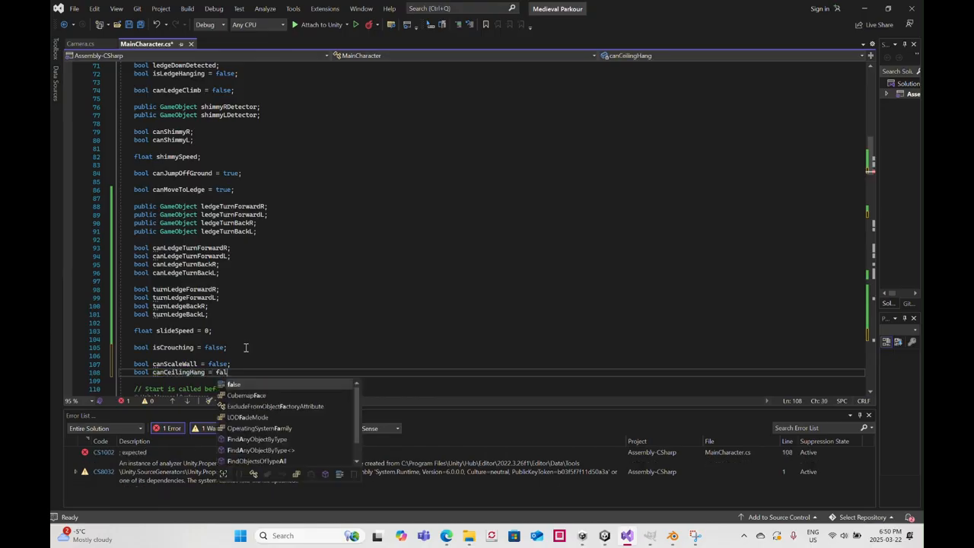
type("se;")
Copy the RaycastHit hit2 declaration and complete raycast if block from CanWallSlide into the empty ScaleWall method body
scroll(266, 288, "down", 6)
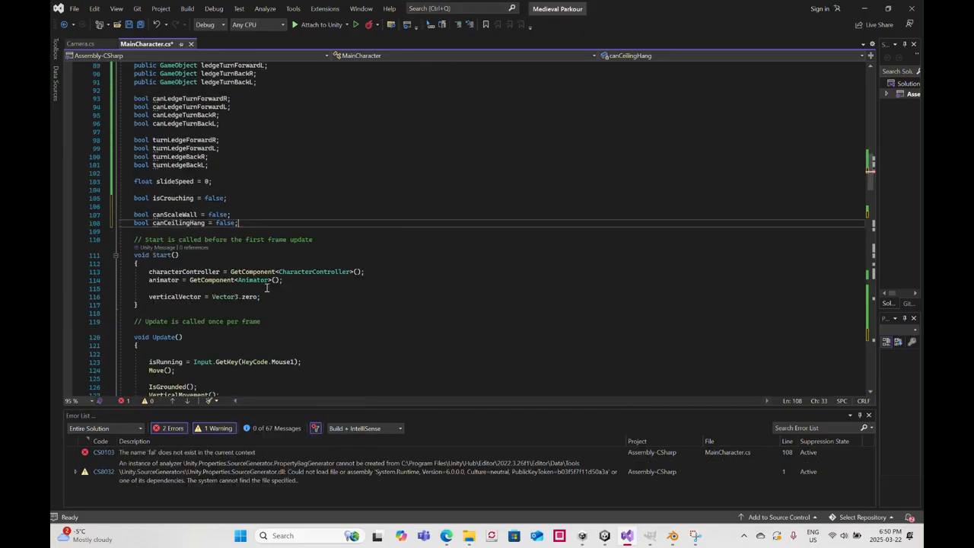
scroll(267, 288, "down", 6)
scroll(270, 285, "down", 6)
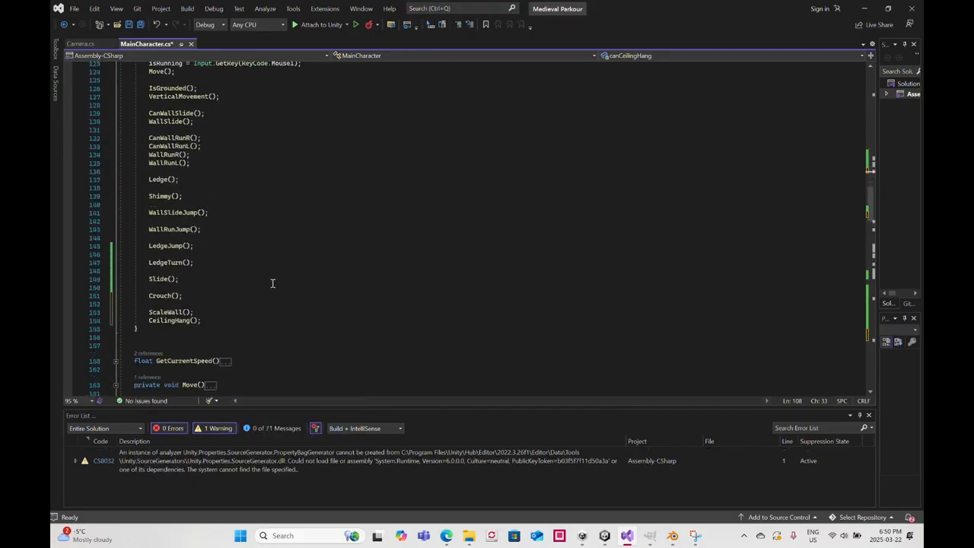
scroll(272, 283, "down", 11)
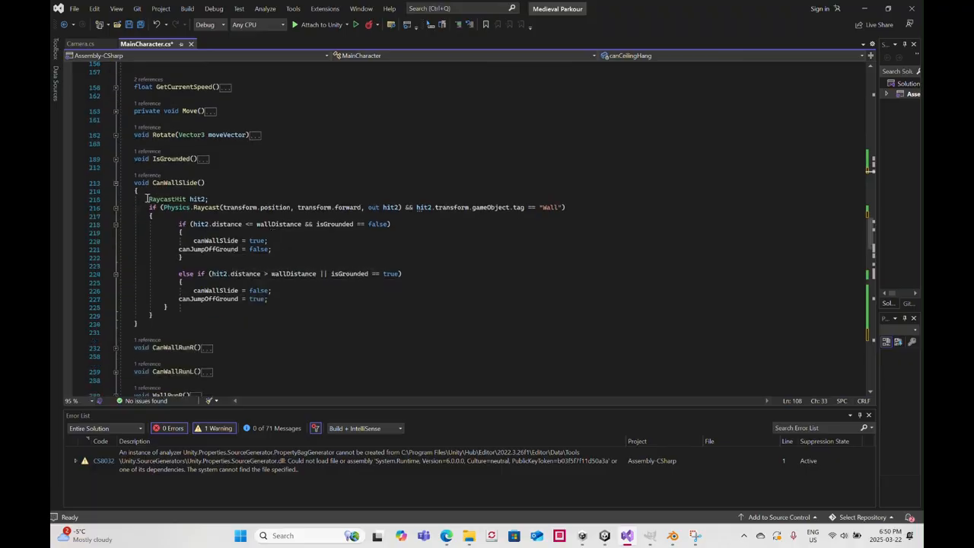
left_click_drag(147, 199, 177, 315)
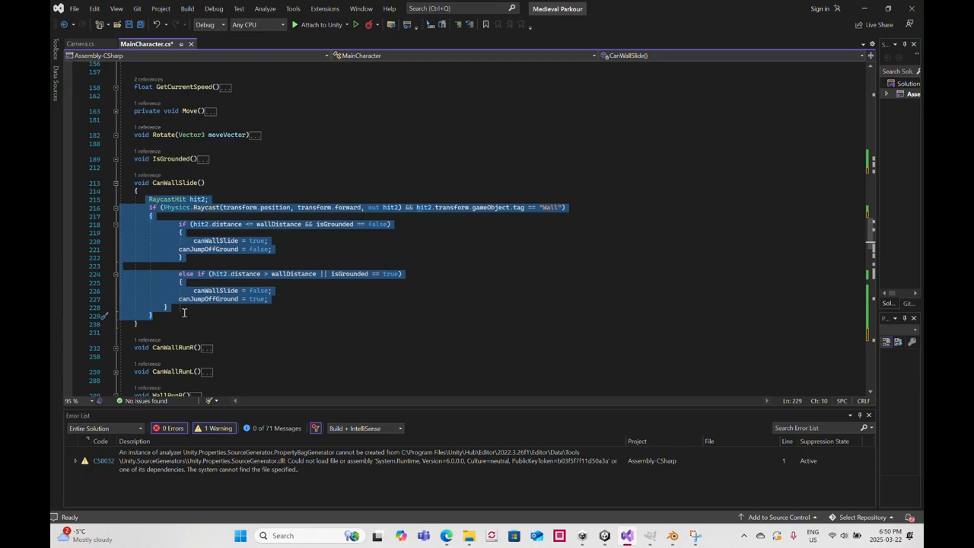
scroll(184, 312, "down", 20)
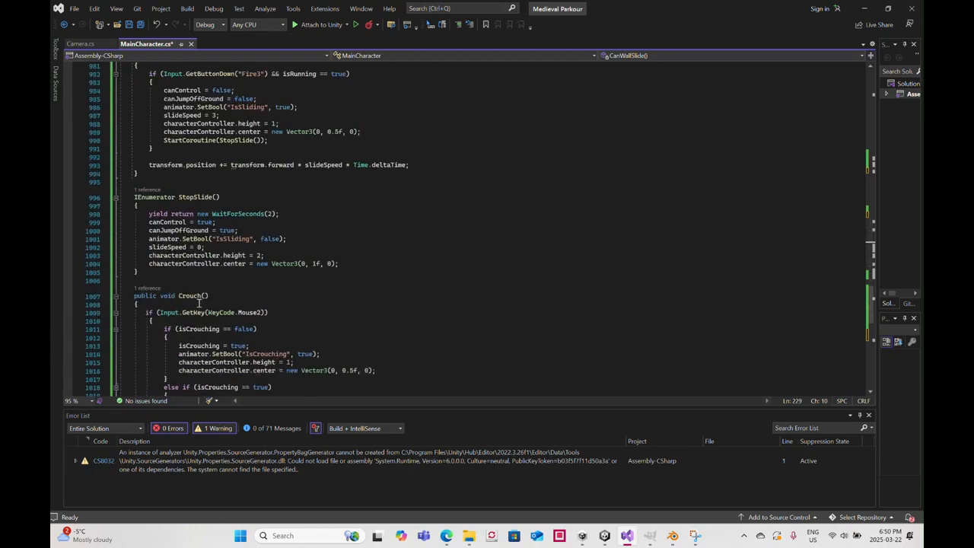
scroll(199, 304, "up", 1)
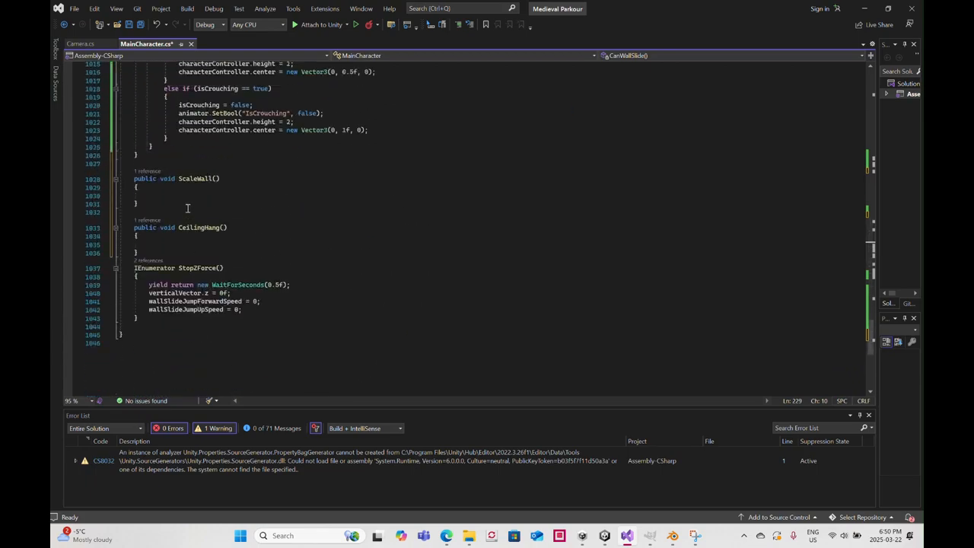
left_click(187, 197)
type("RaycastHit hit2; if (Physics.Raycast(transform.position, transform.forward, out hit2) && hit2.transform.gameObject.tag == \"Wall\") {     if (hit2.distance <= wallDistance && isGrounded == false)     {         canWallSlide = true;         canJumpOffGround = false;     }      else if (hit2.distance > wallDistance || isGrounded == true)     {         canWallSlide = false;         canJumpOffGround = true;     } }")
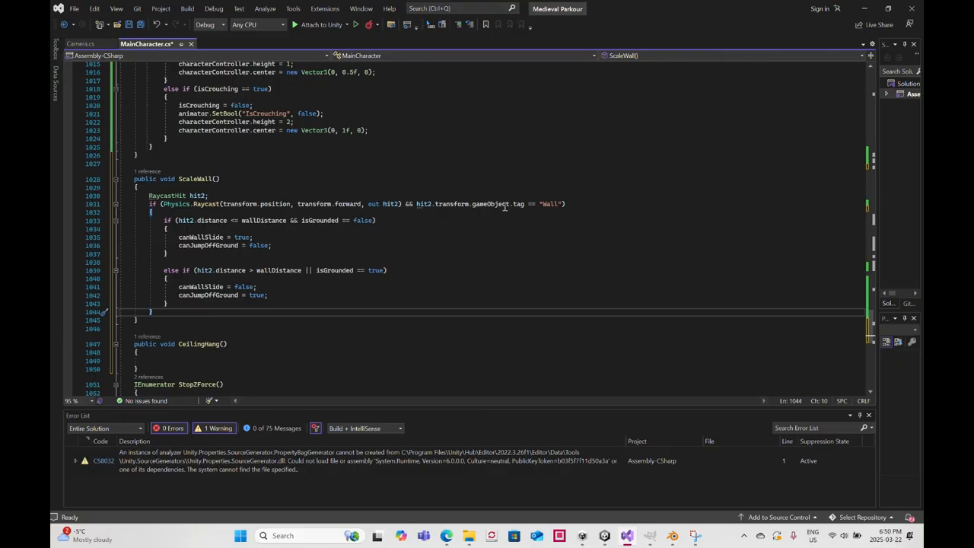
Change the tag compared in ScaleWall's raycast condition to "ScaleWall"
left_click_drag(560, 206, 545, 207)
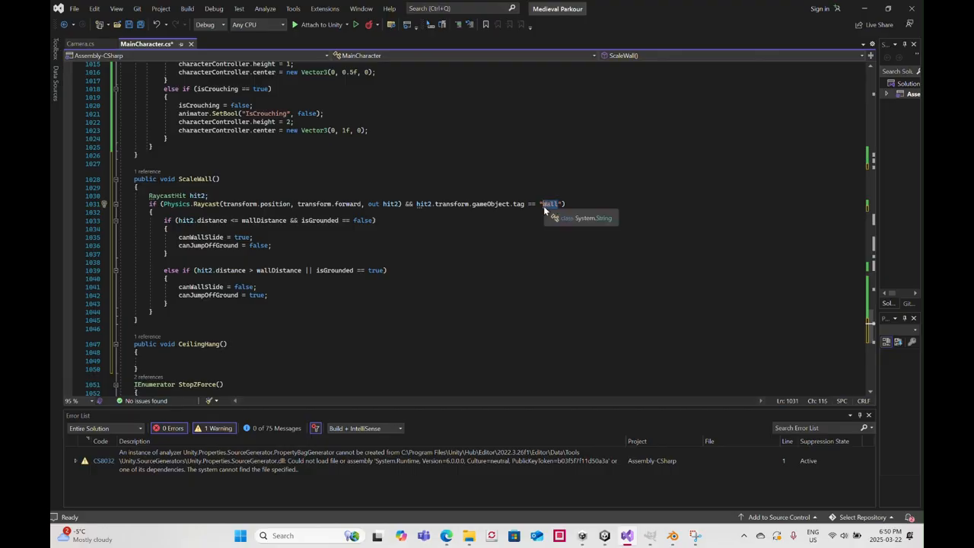
type("Sc")
key("BackSpace")
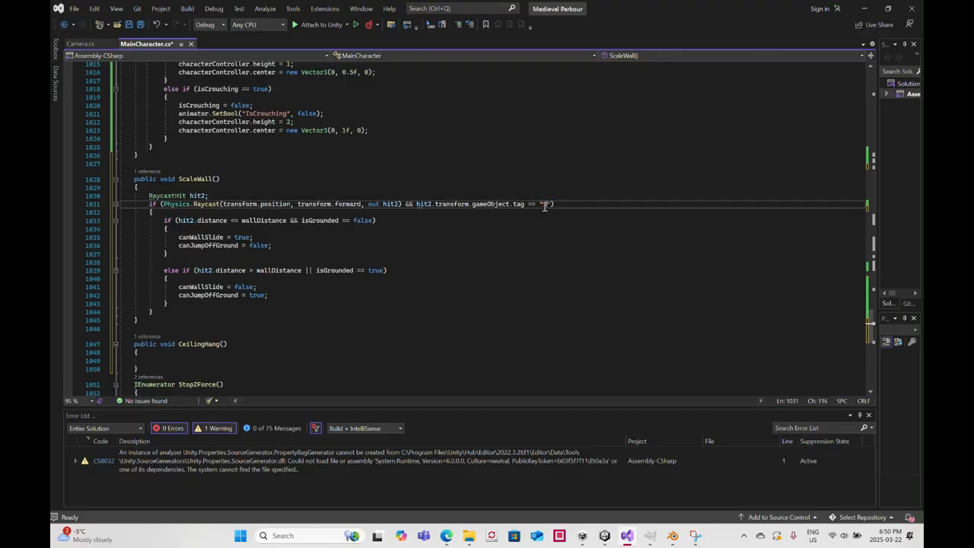
type("caleWall")
Replace canWallSlide with canScaleWall in the = true assignment of ScaleWall's first distance branch
left_click_drag(178, 239, 224, 238)
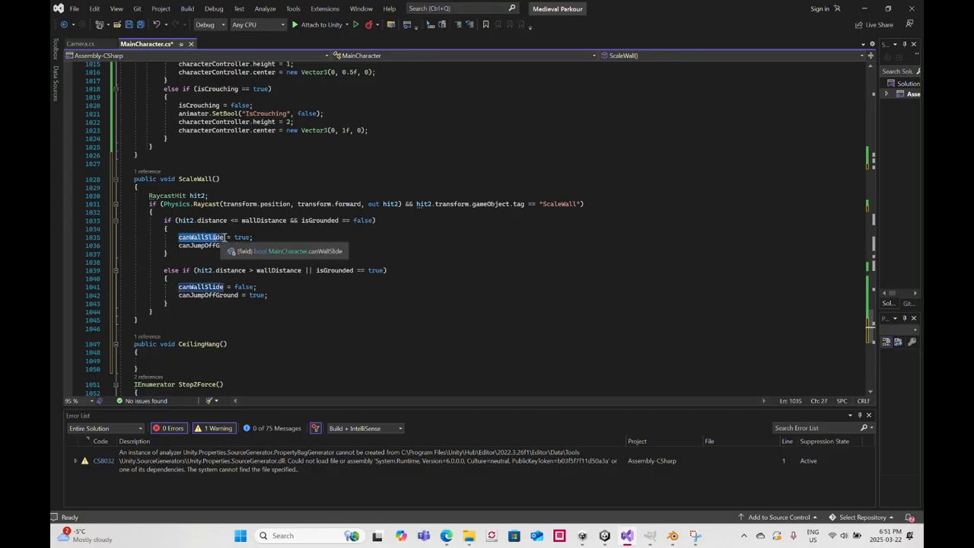
left_click(223, 238)
key("BackSpace")
key("BackSpace")
key("BackSpace")
key("BackSpace")
key("BackSpace")
key("BackSpace")
key("BackSpace")
key("BackSpace")
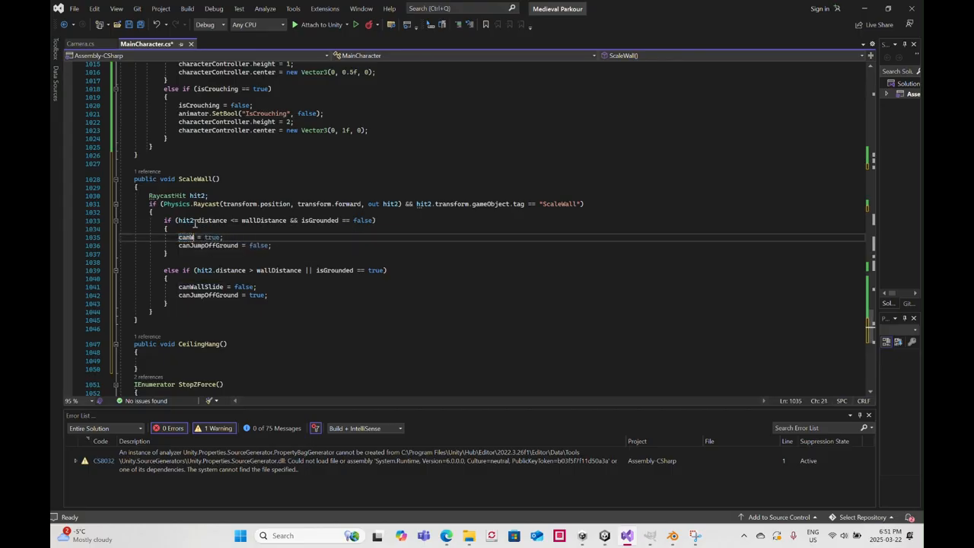
key("BackSpace")
type("ScaleWall")
Replace canWallSlide with canScaleWall in the = false assignment of ScaleWall's else-if branch
left_click(216, 287)
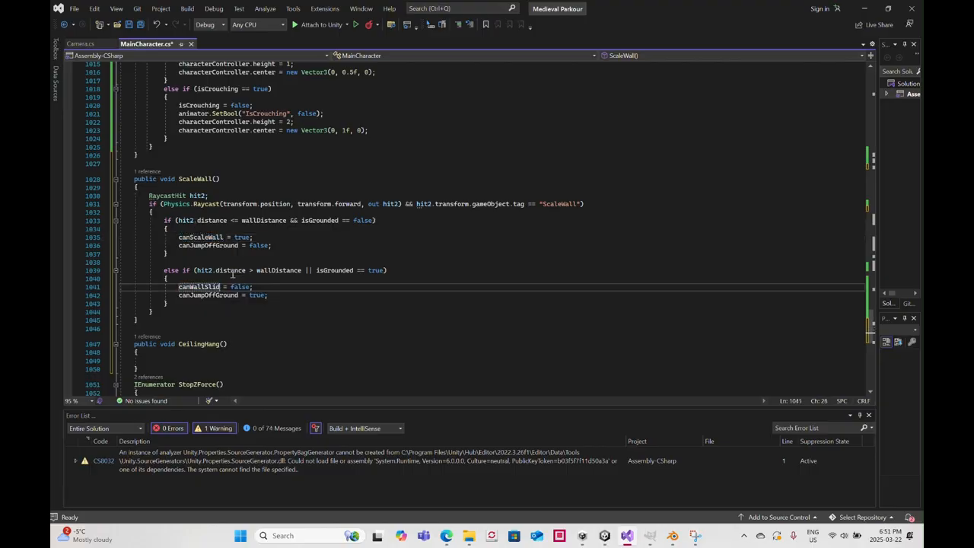
key("BackSpace")
key("BackSpace")
key("BackSpace")
key("BackSpace")
key("BackSpace")
key("BackSpace")
key("BackSpace")
key("BackSpace")
key("BackSpace")
type("Sal")
key("BackSpace")
key("BackSpace")
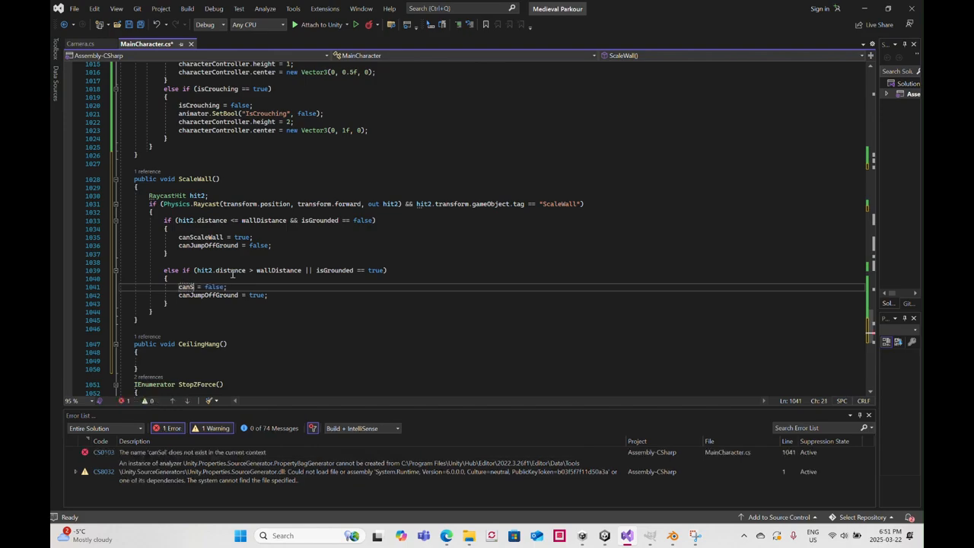
type("caleWal")
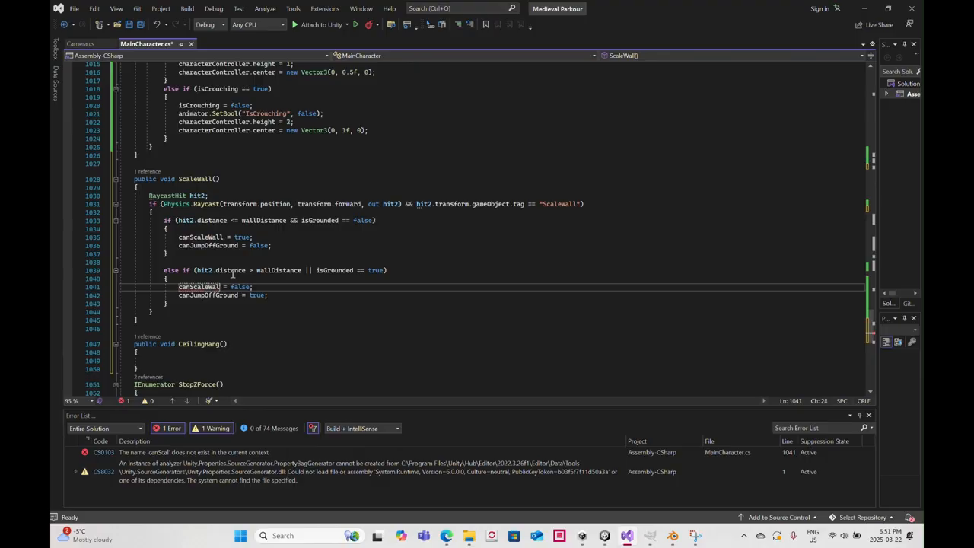
type("l")
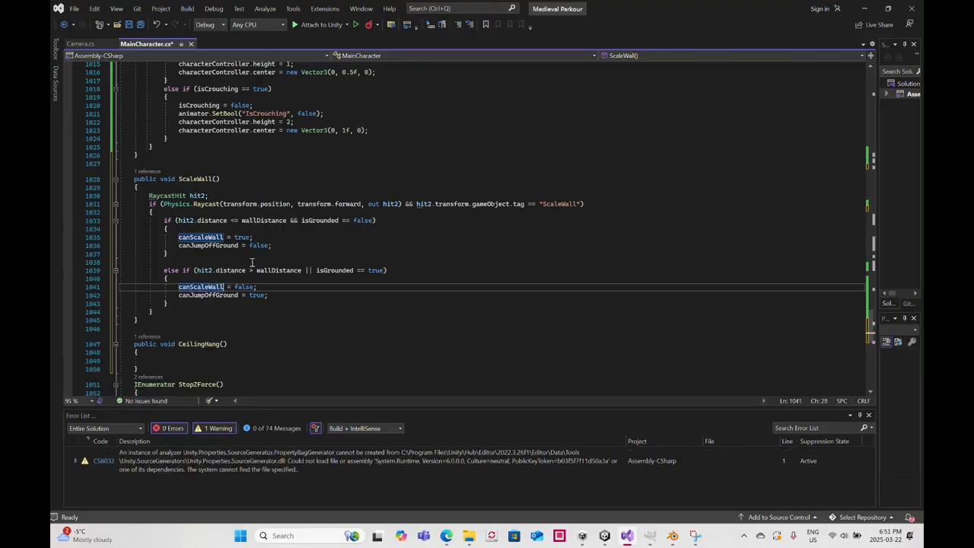
Look back over CanWallSlide and expand the WallSlide method to examine its code
scroll(221, 262, "up", 20)
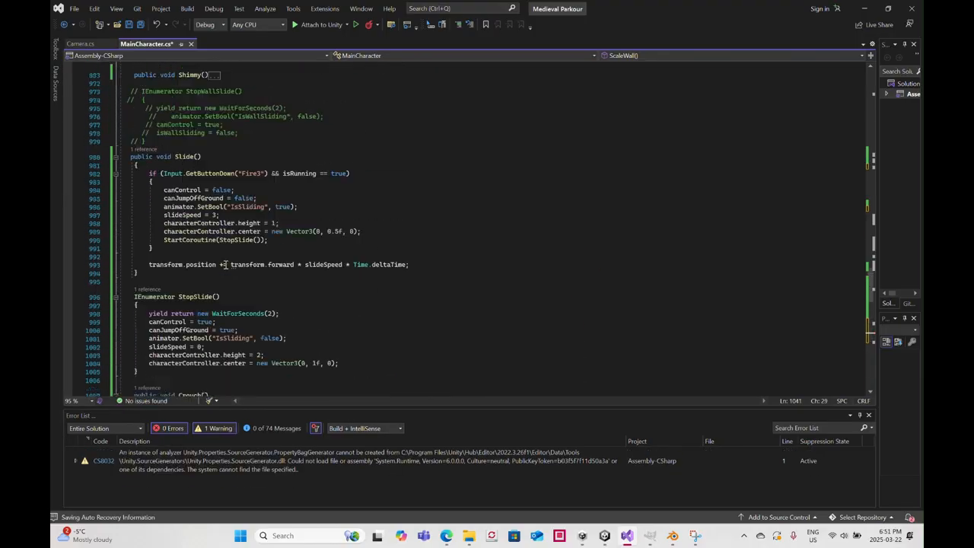
scroll(225, 265, "up", 10)
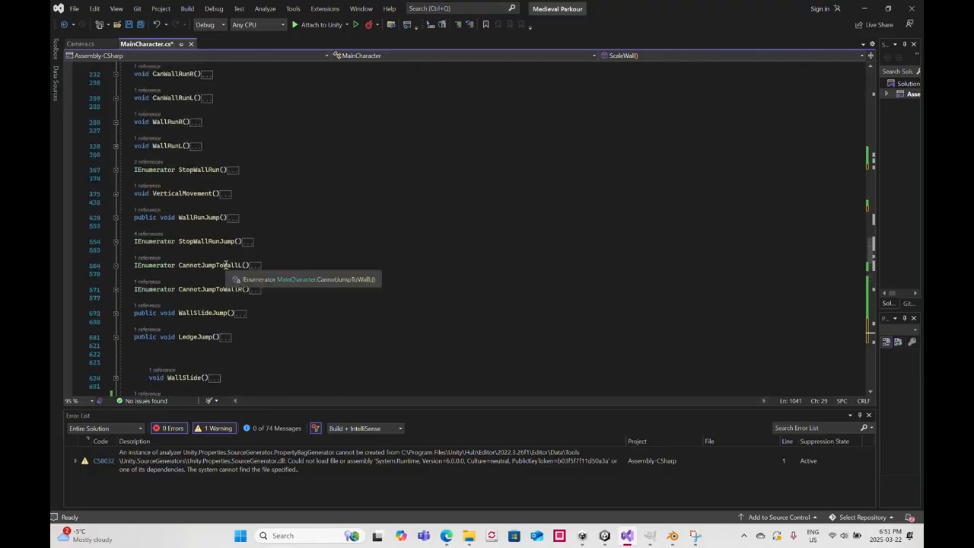
scroll(227, 265, "up", 5)
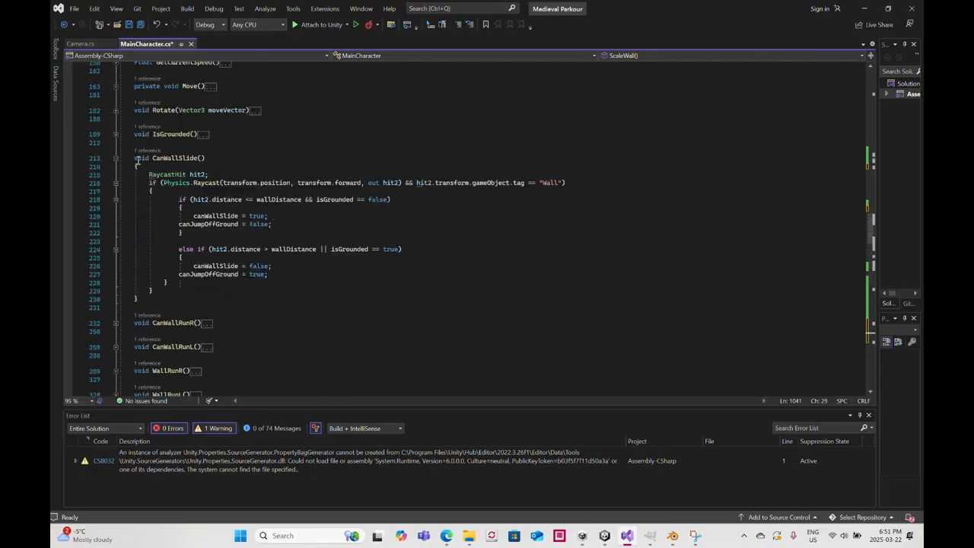
scroll(141, 182, "down", 5)
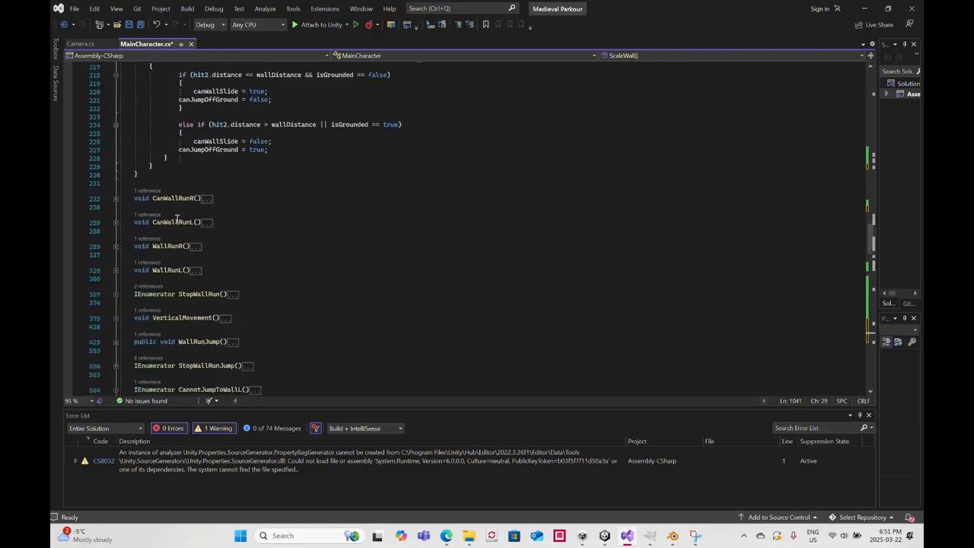
scroll(177, 221, "down", 6)
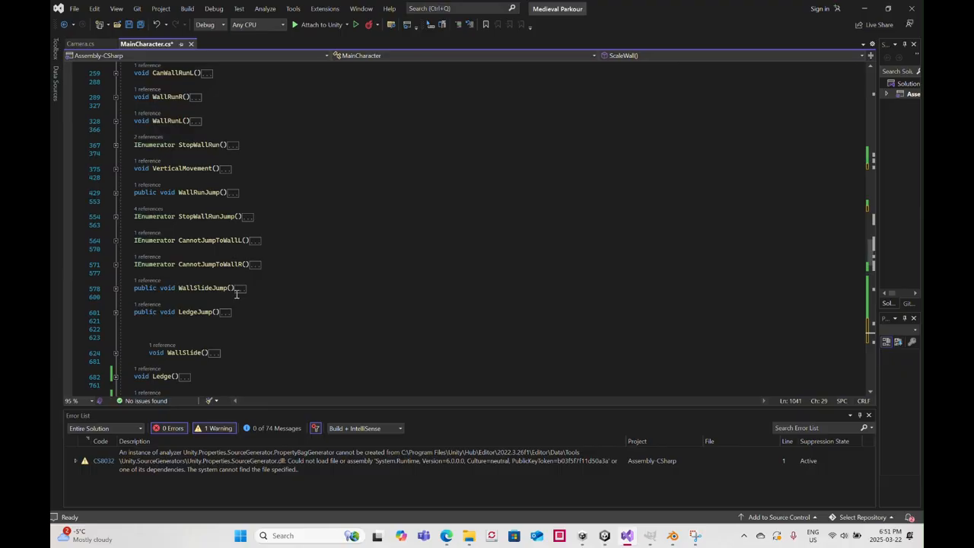
scroll(236, 294, "down", 3)
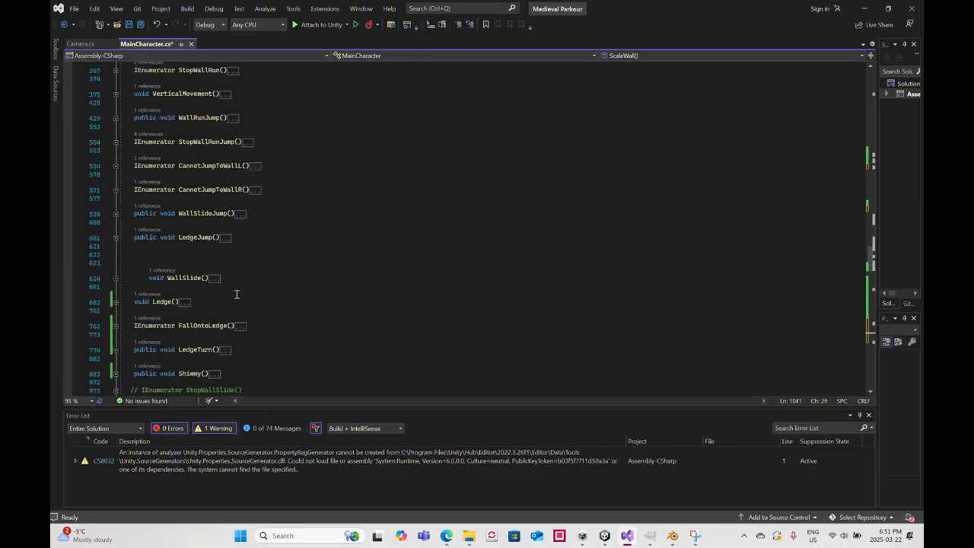
left_click(116, 278)
scroll(146, 268, "down", 4)
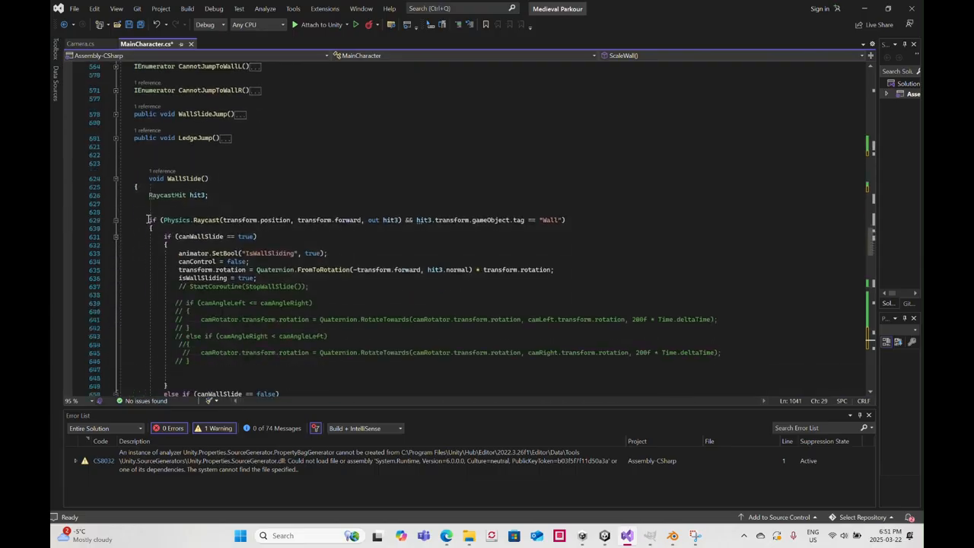
Copy WallSlide's hit3 declaration together with its entire raycast if block
left_click(149, 220)
scroll(261, 264, "down", 2)
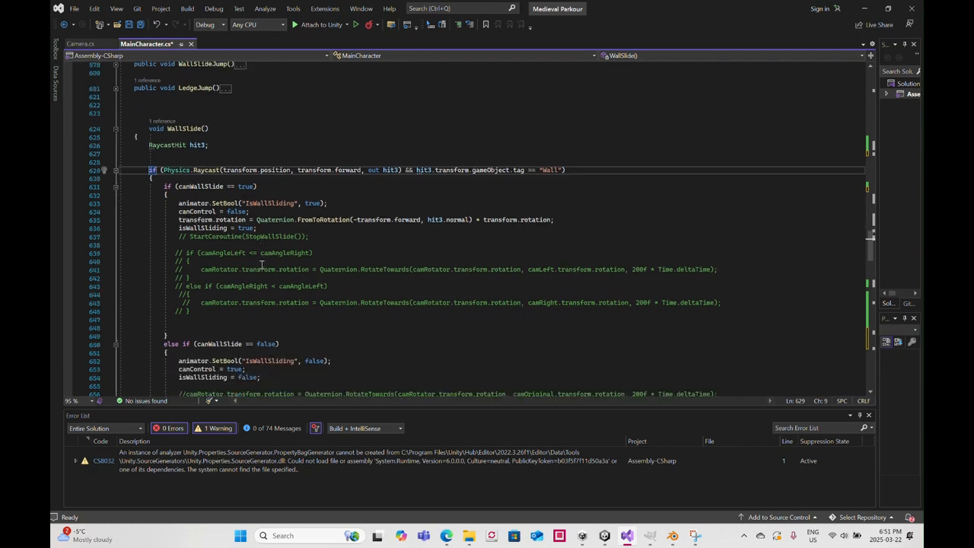
scroll(261, 265, "down", 2)
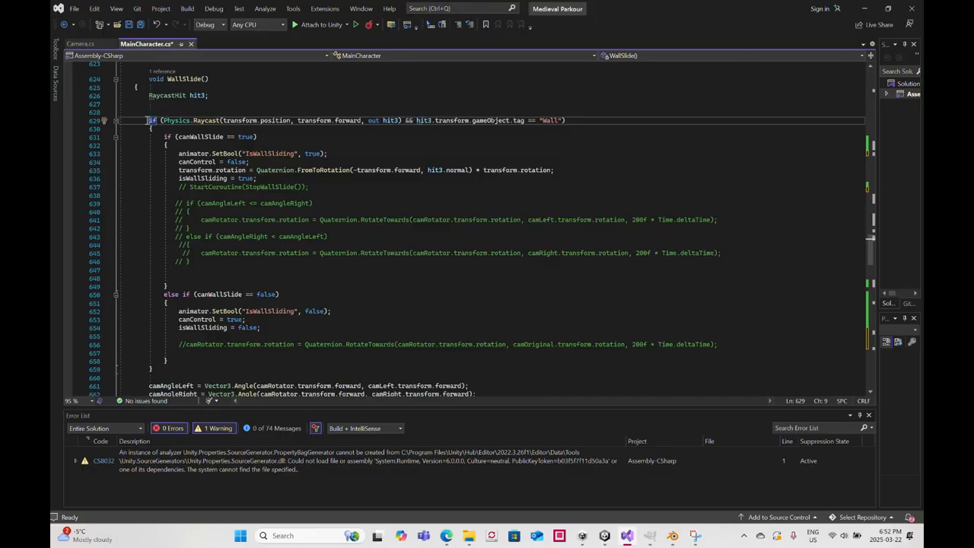
scroll(163, 138, "down", 2)
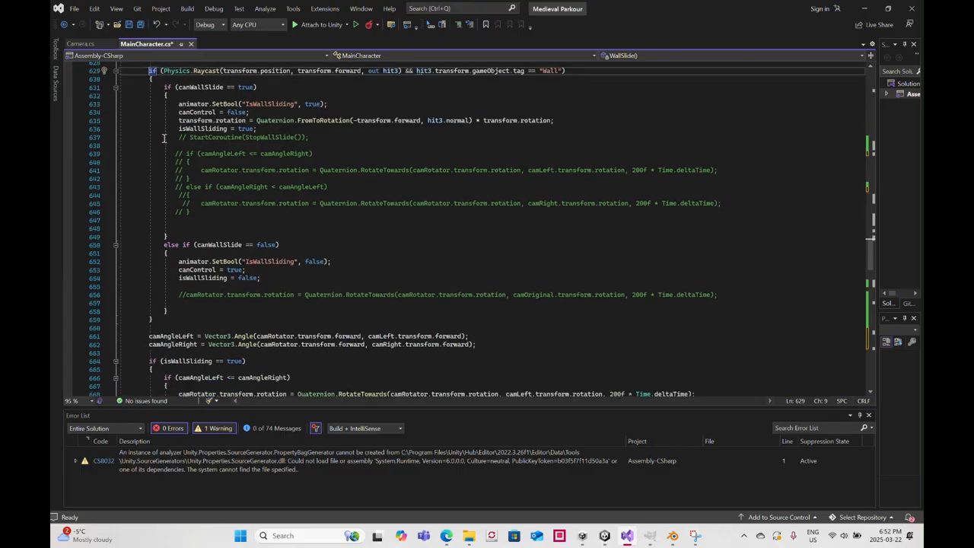
scroll(238, 205, "up", 2)
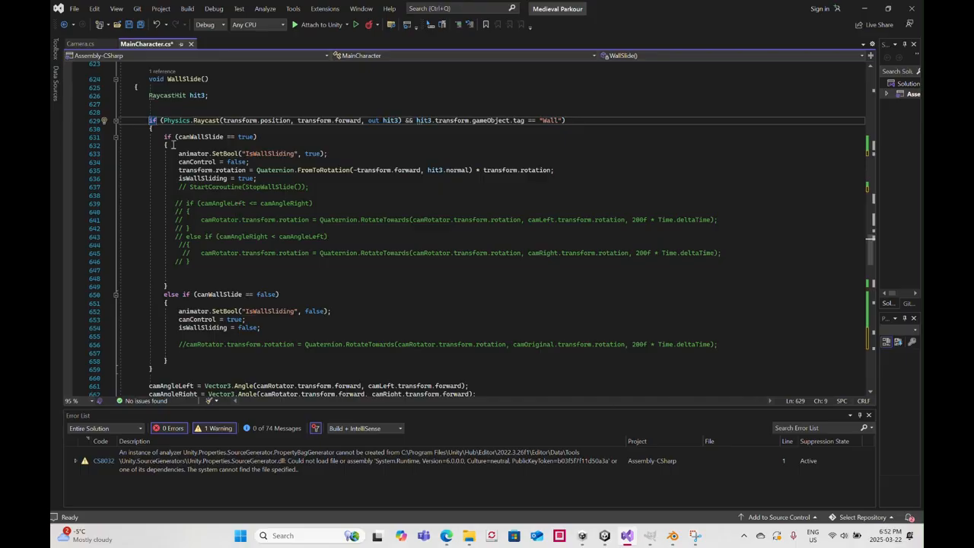
left_click_drag(121, 120, 225, 358)
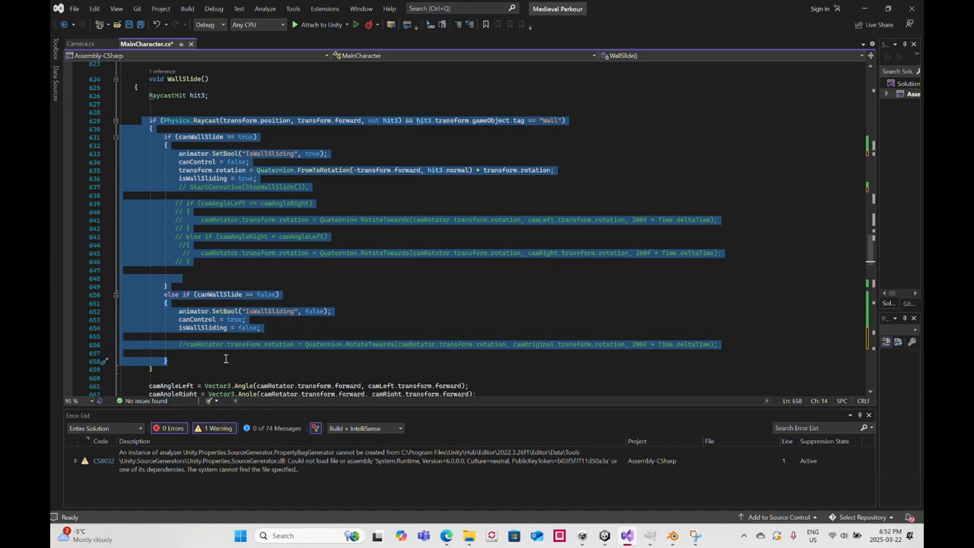
left_click(143, 95)
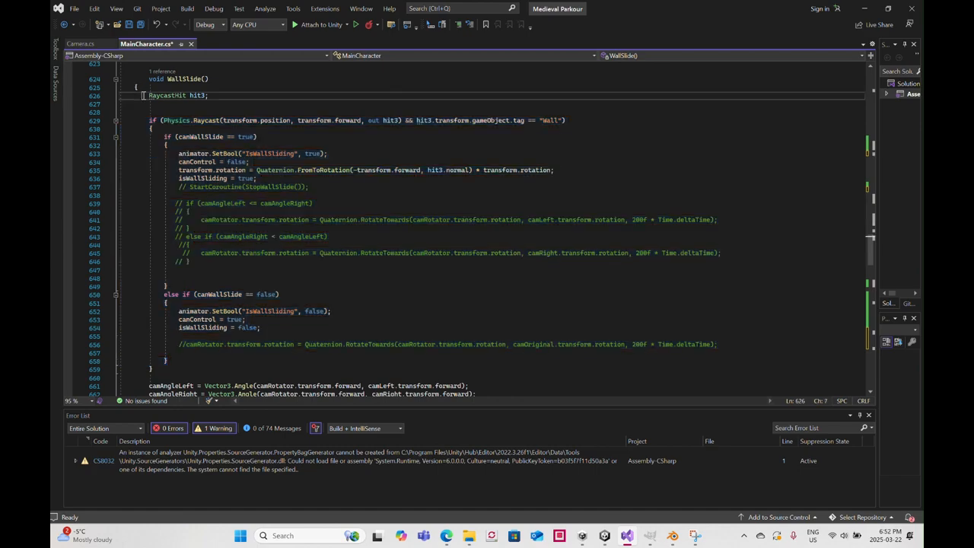
left_click_drag(143, 95, 247, 371)
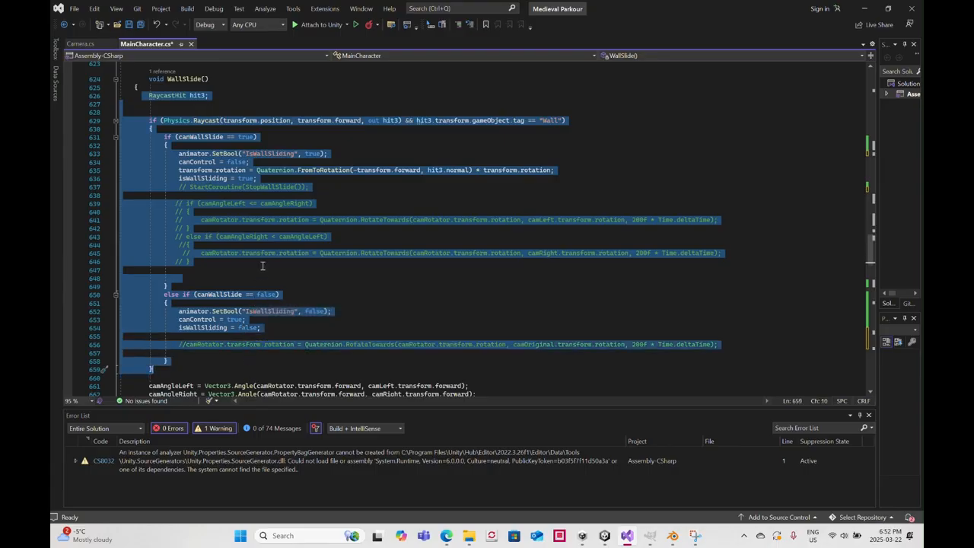
Paste the copied WallSlide code inside ScaleWall, below the existing hit2 raycast block
scroll(263, 263, "down", 4)
scroll(263, 260, "down", 20)
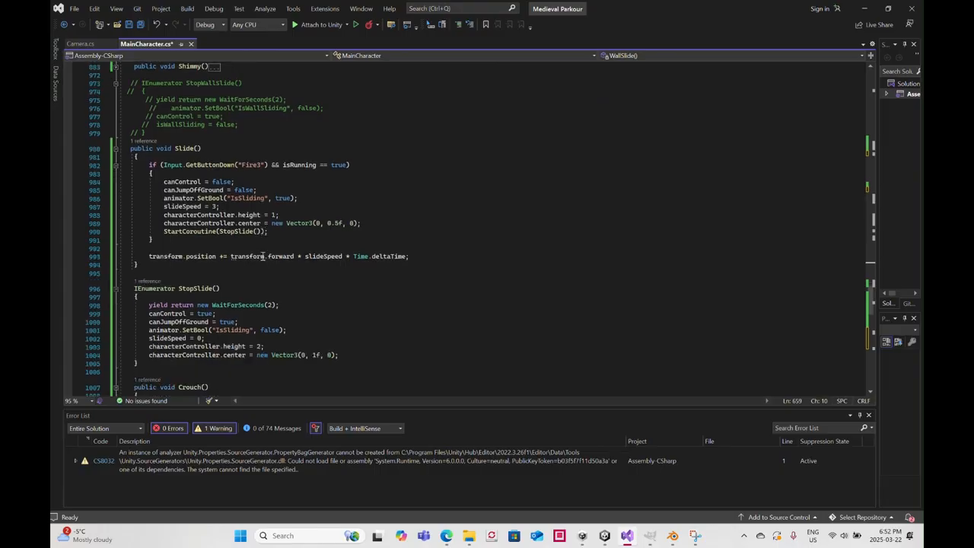
scroll(260, 255, "down", 17)
scroll(260, 254, "up", 8)
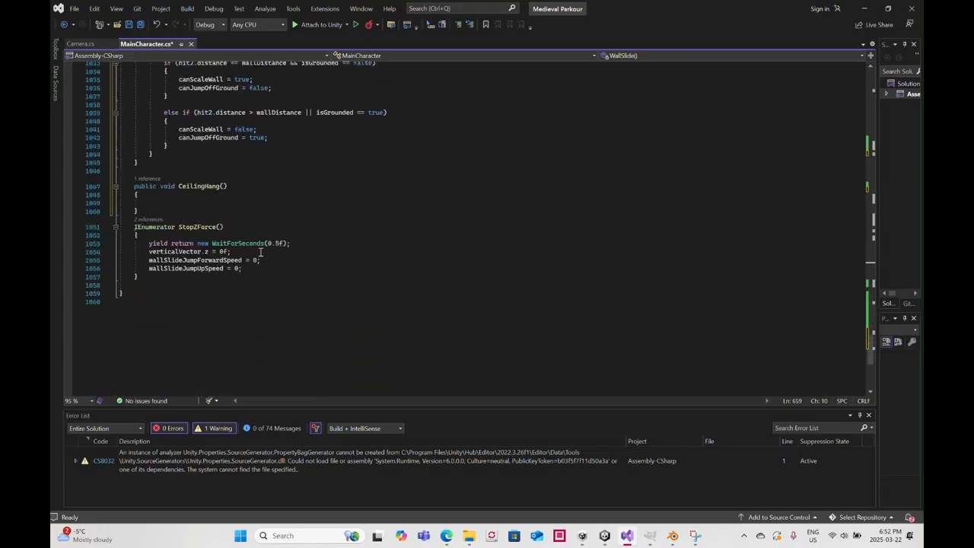
left_click(184, 253)
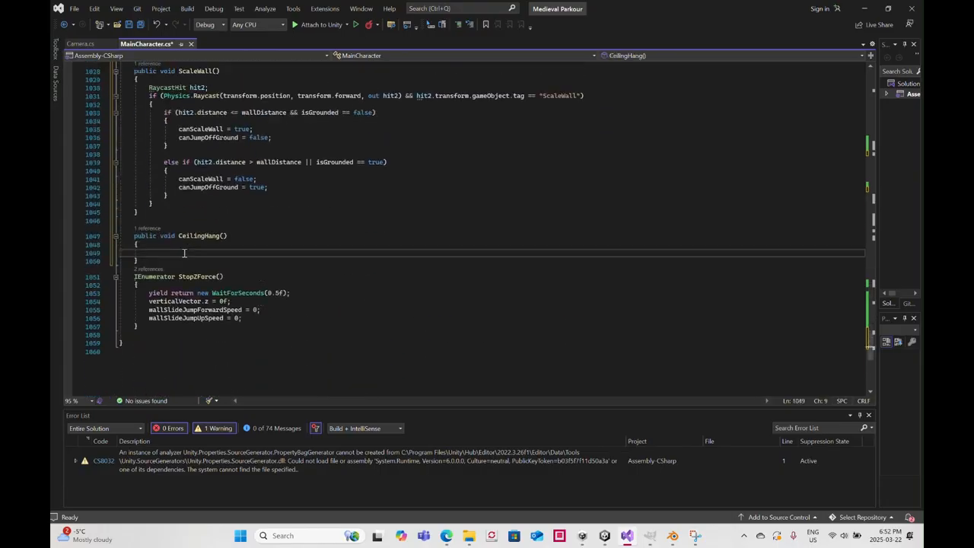
scroll(184, 254, "up", 2)
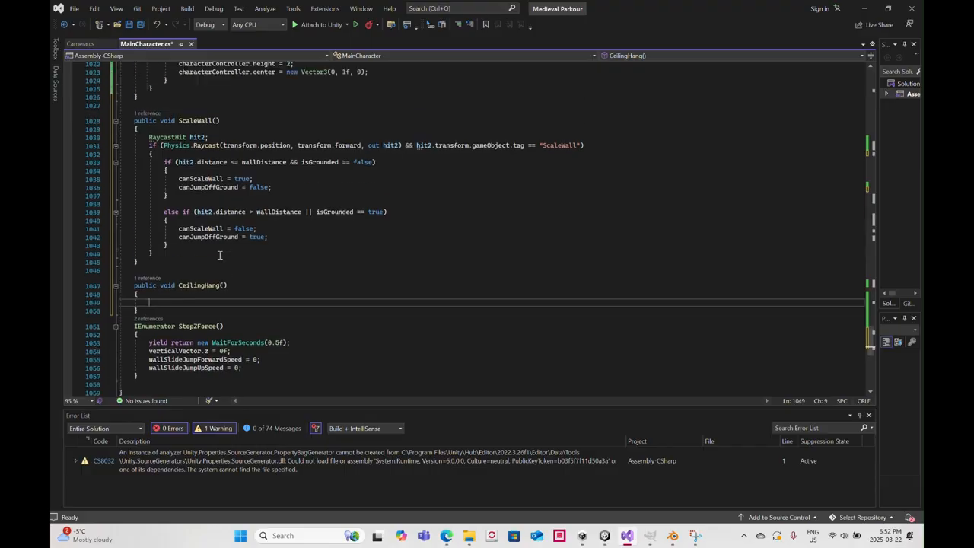
left_click(163, 253)
key("Return")
key("Return")
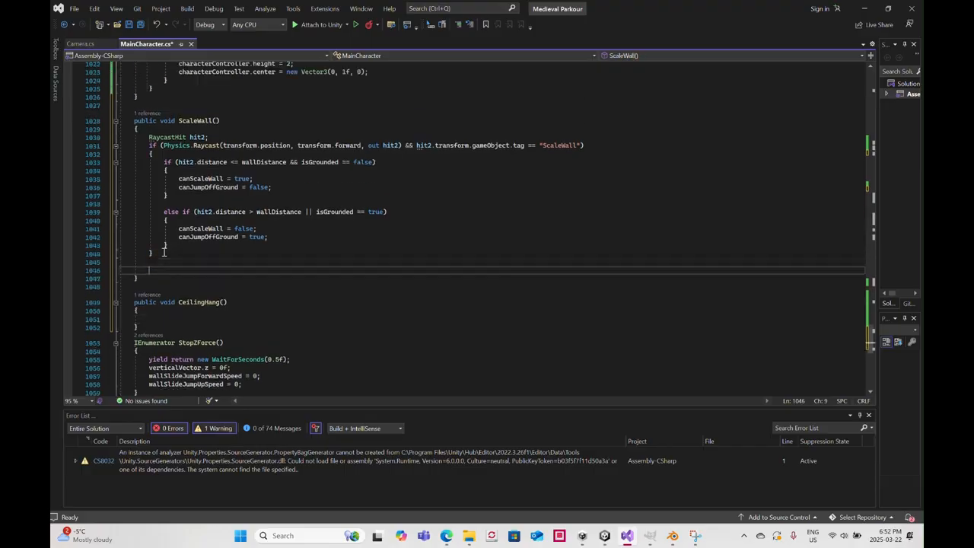
key("ctrl+v")
Remove the blank lines between the pasted hit3 declaration and its if statement, keeping the two lines aligned
scroll(297, 229, "up", 3)
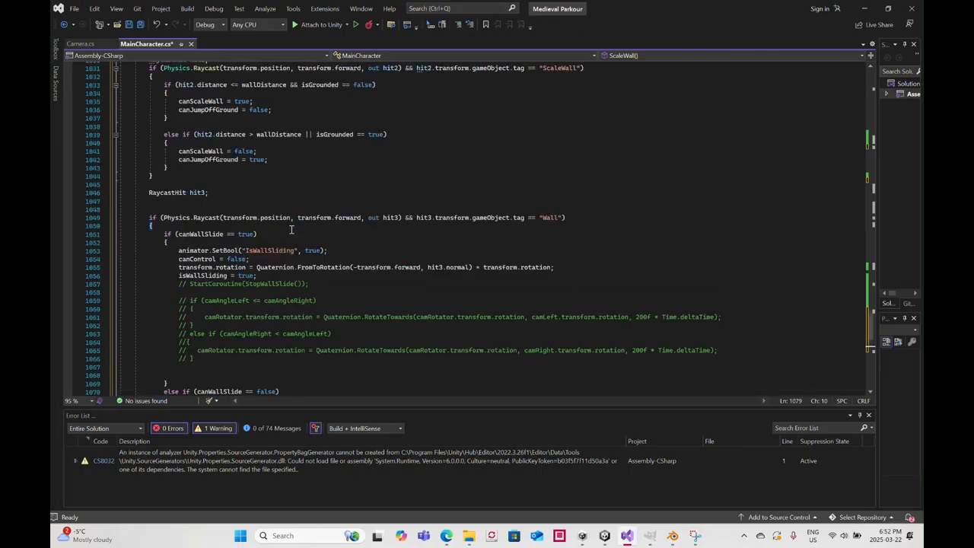
scroll(487, 232, "up", 2)
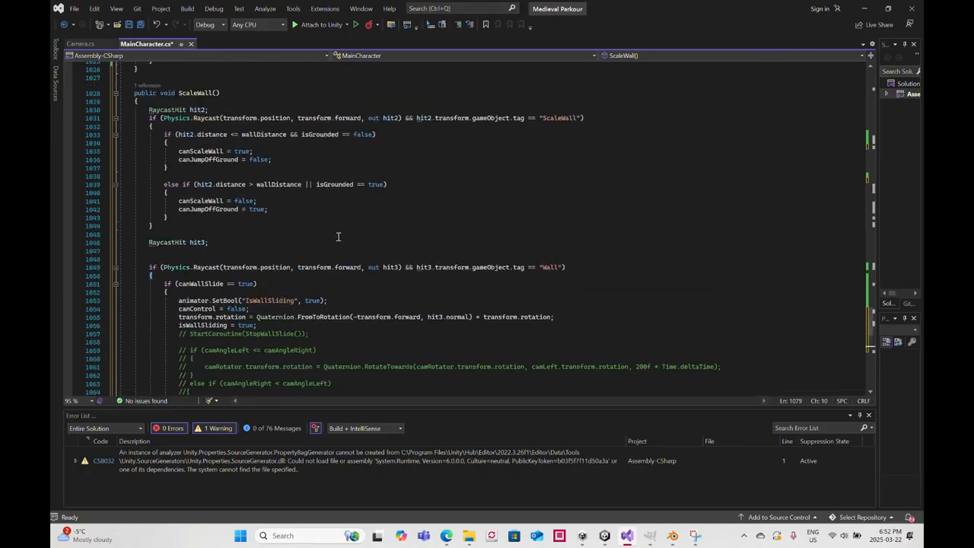
left_click(151, 268)
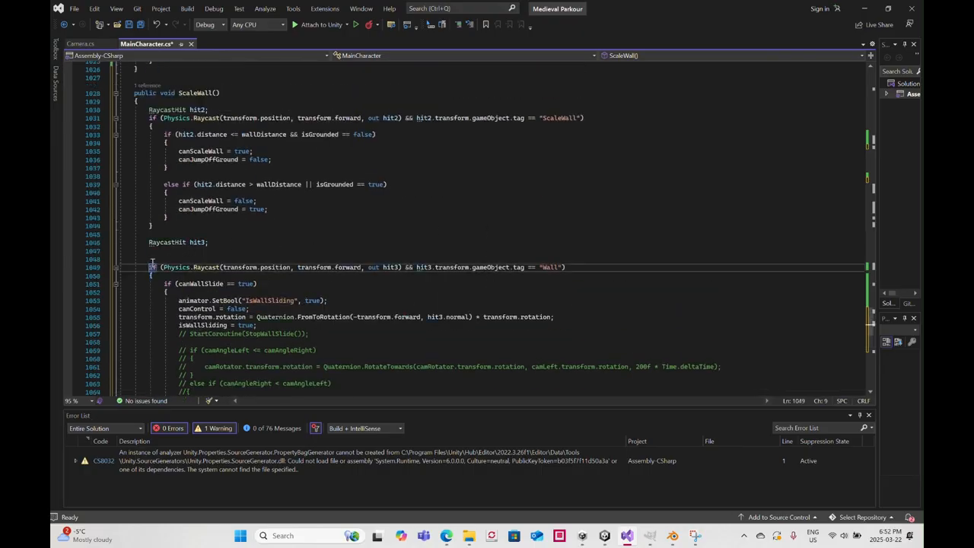
key("BackSpace")
key("BackSpace")
key("BackSpace")
key("BackSpace")
key("BackSpace")
key("BackSpace")
key("BackSpace")
key("BackSpace")
key("BackSpace")
key("BackSpace")
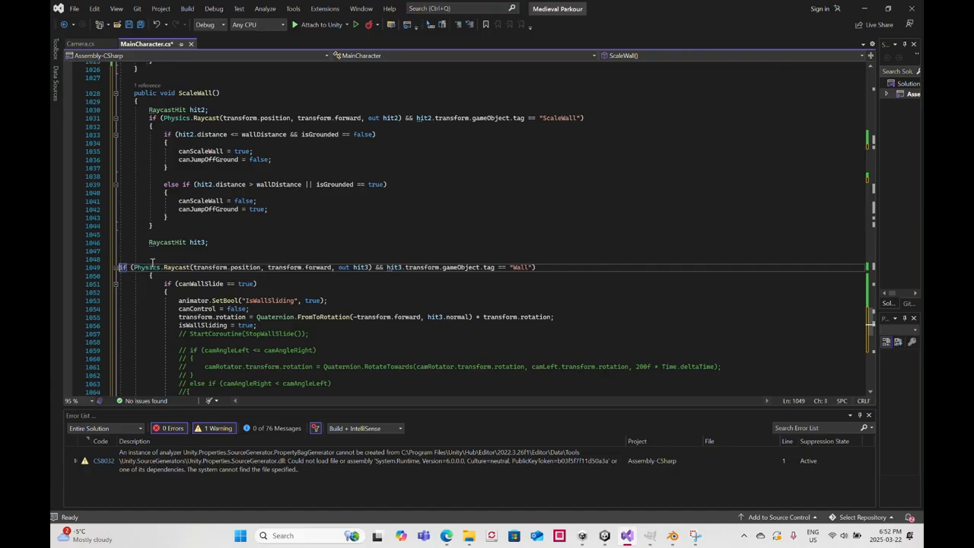
key("Tab")
key("Tab")
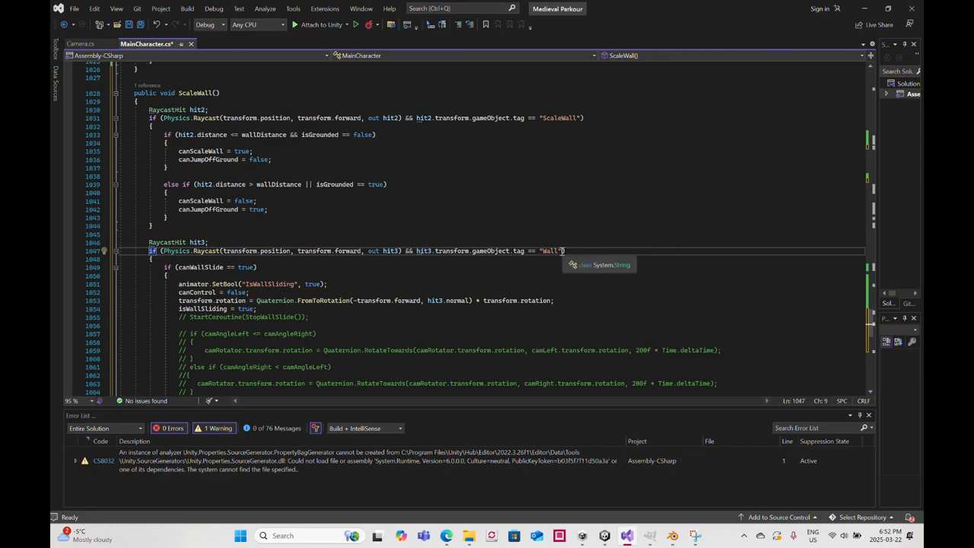
Change the tag in the hit3 raycast condition to "Scale" and delete the commented-out code from both branches of its block
left_click_drag(562, 250, 544, 252)
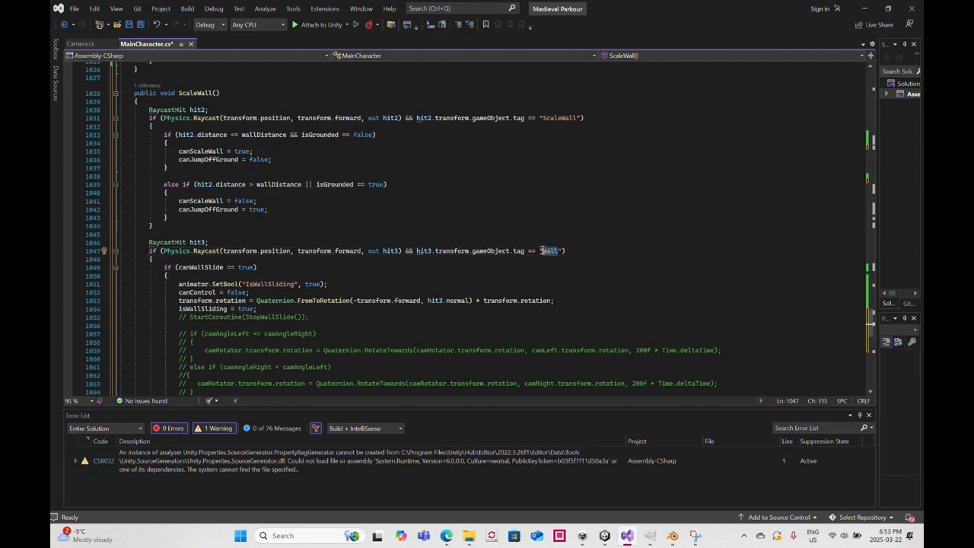
type("cale")
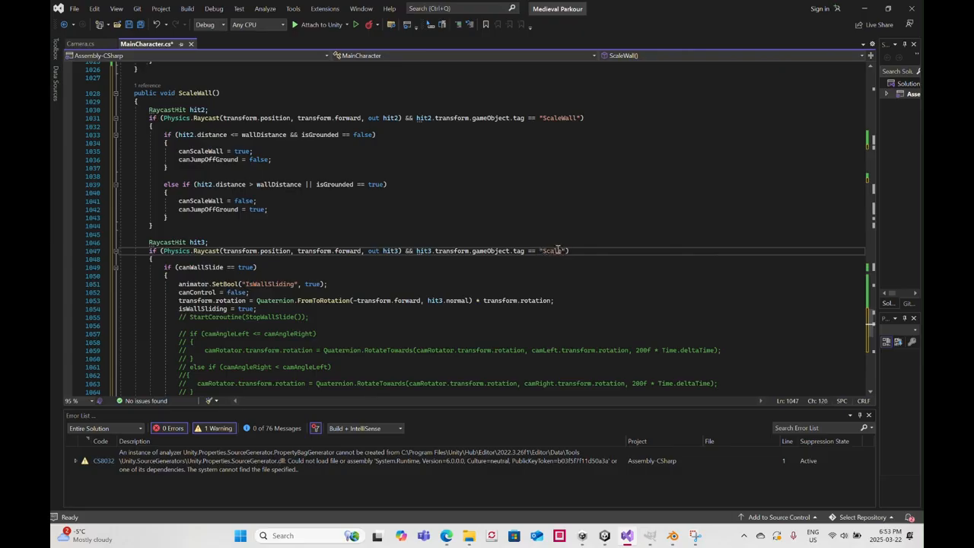
scroll(445, 273, "down", 3)
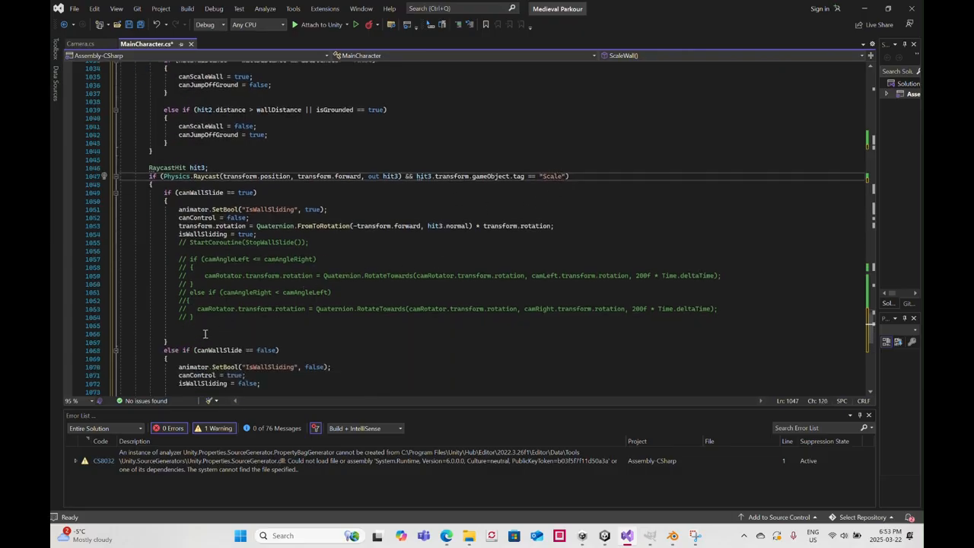
left_click_drag(180, 333, 259, 235)
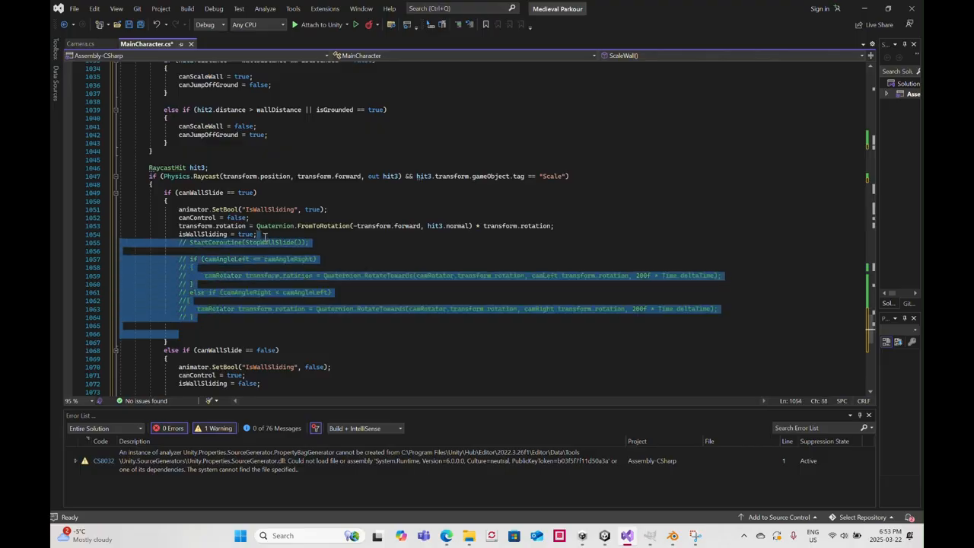
key("Delete")
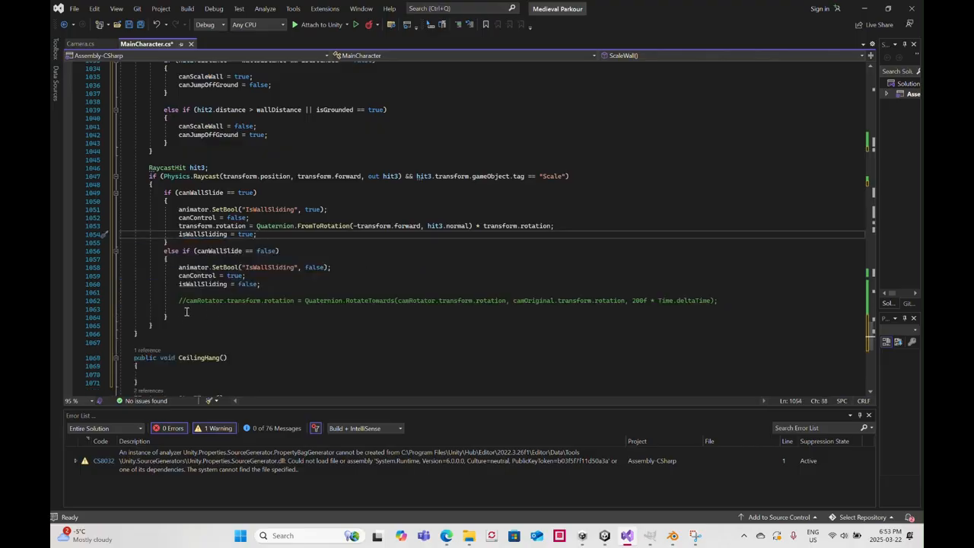
left_click_drag(186, 309, 260, 285)
key("Delete")
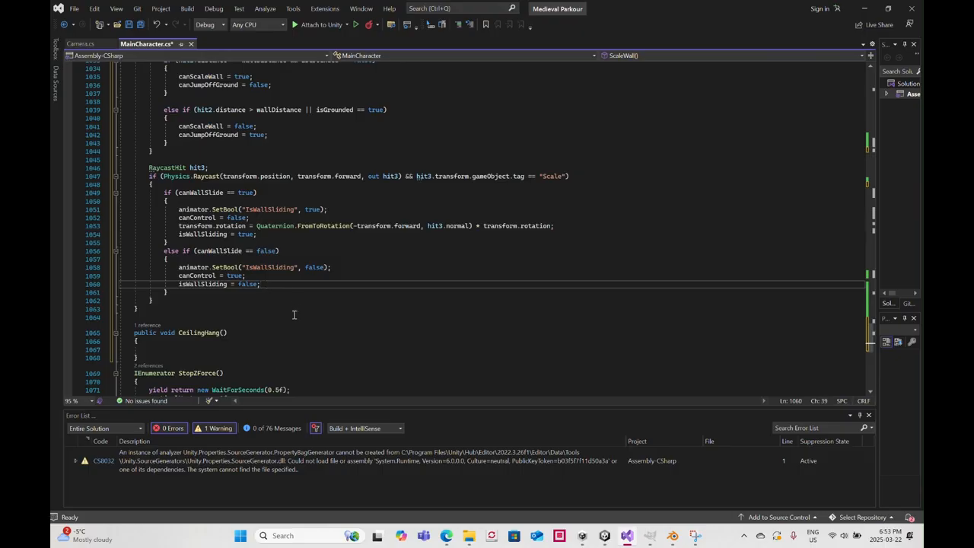
Replace canWallSlide with canScaleWall in the if and else-if conditions of the hit3 block
scroll(250, 233, "up", 3)
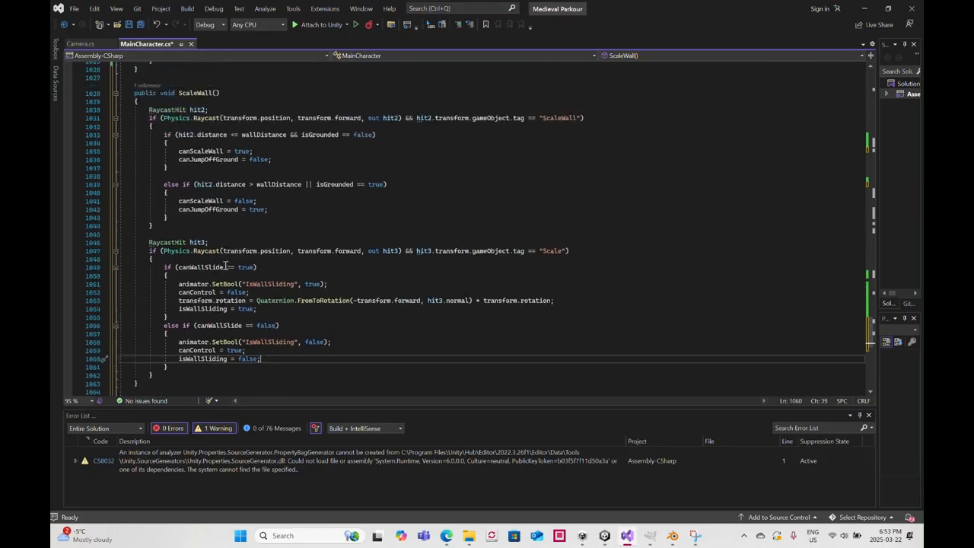
left_click_drag(223, 268, 193, 268)
left_click(194, 271)
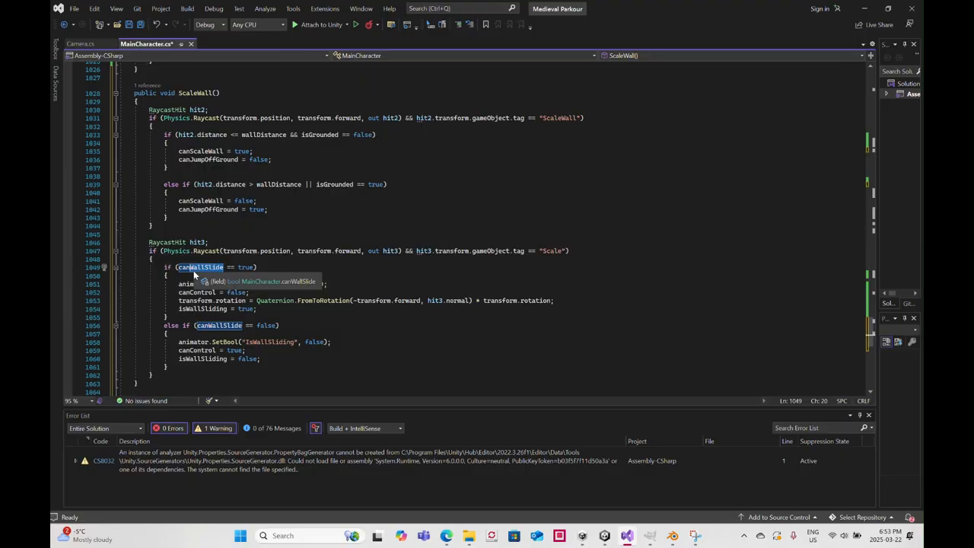
key("ctrl+Delete")
type("Scal")
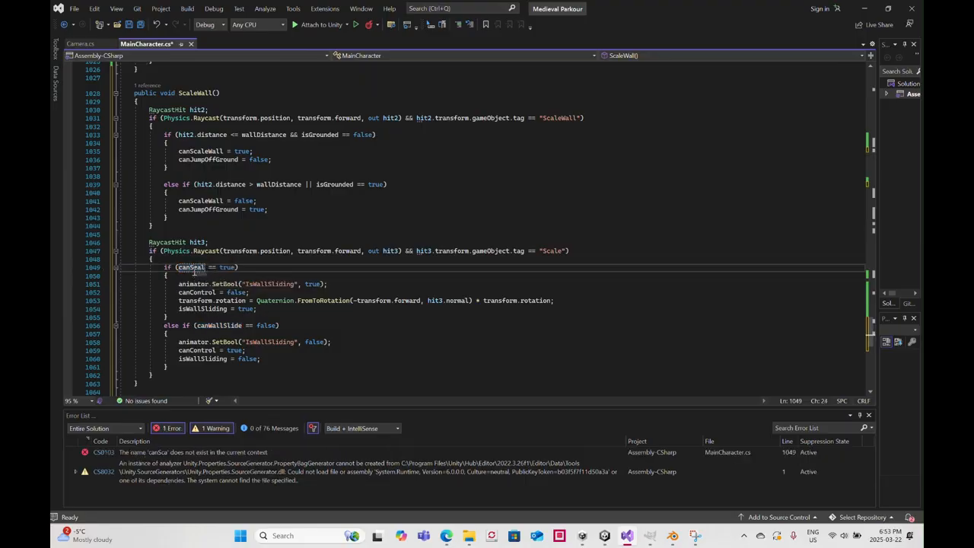
type("eWa")
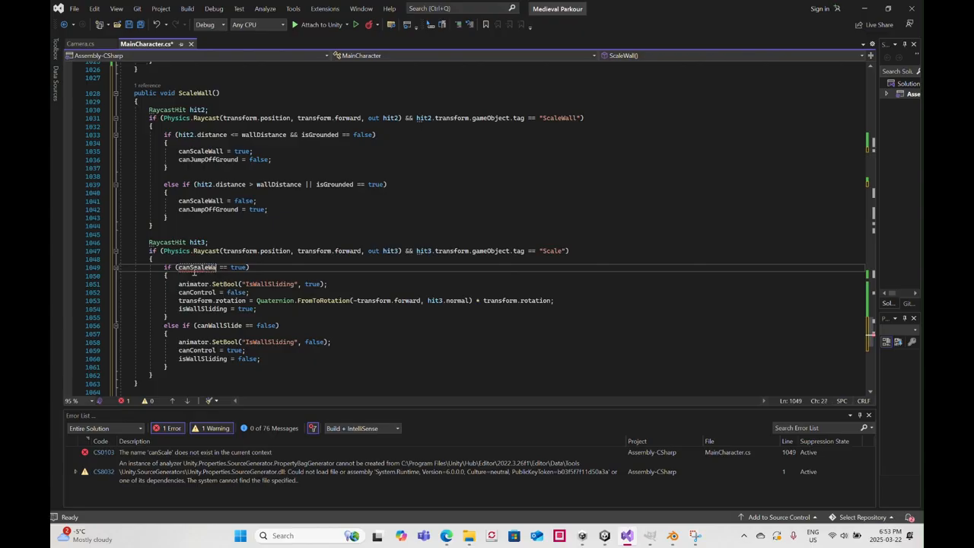
type("ll")
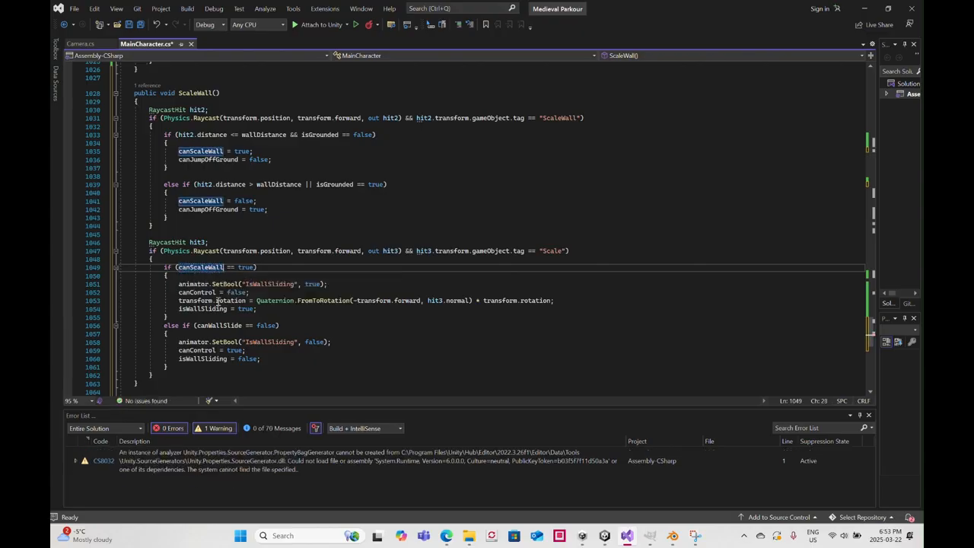
left_click_drag(242, 325, 205, 326)
type("S")
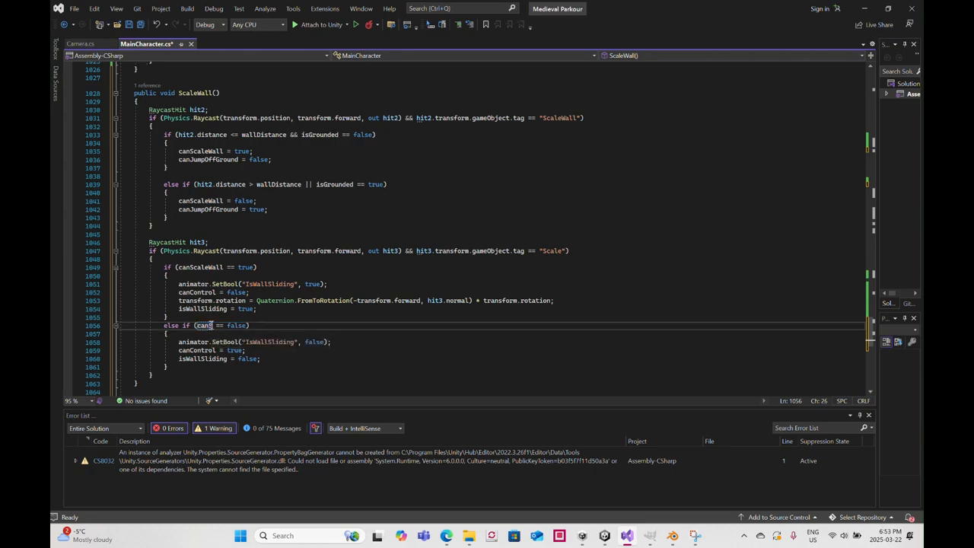
type("caleWall")
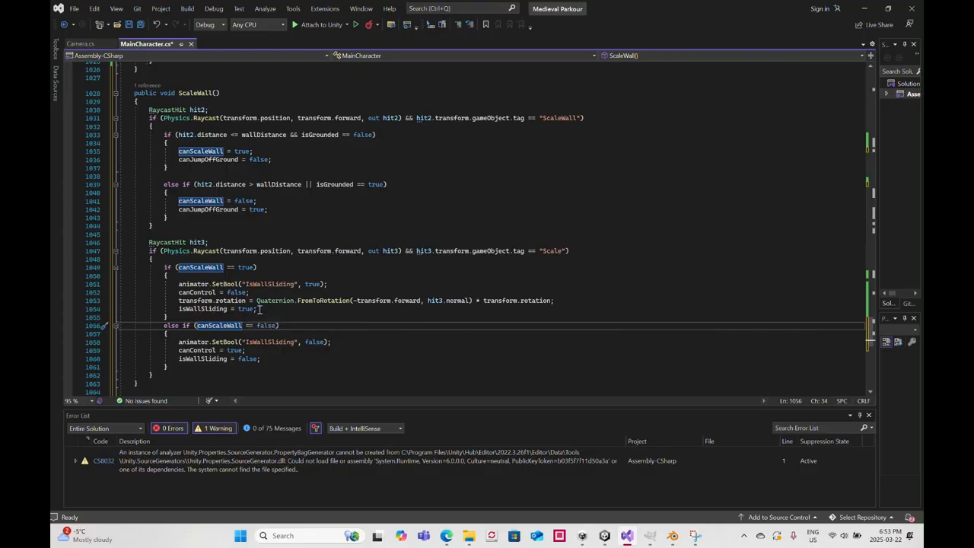
Delete the isWallSliding assignments from both branches of the hit3 block in ScaleWall
left_click_drag(260, 309, 178, 312)
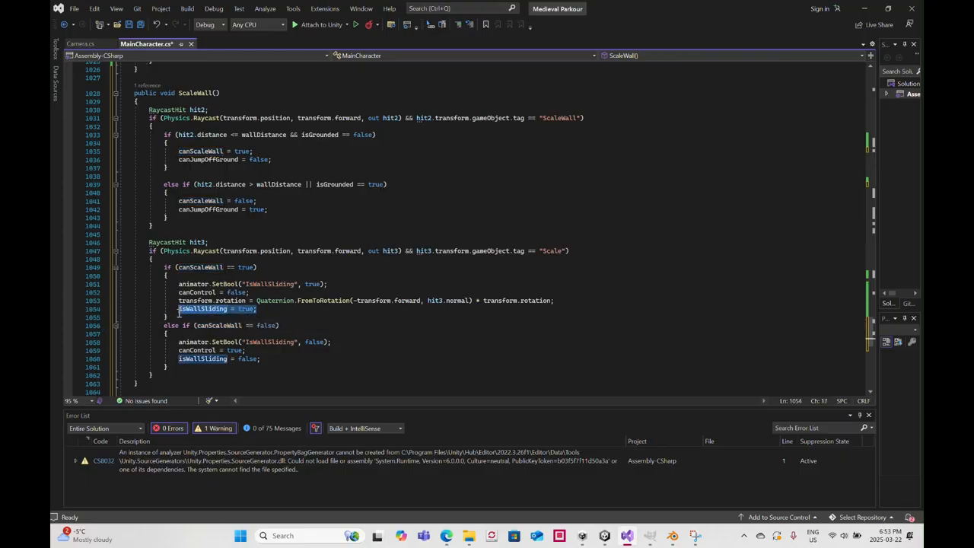
key("Delete")
left_click_drag(262, 359, 260, 352)
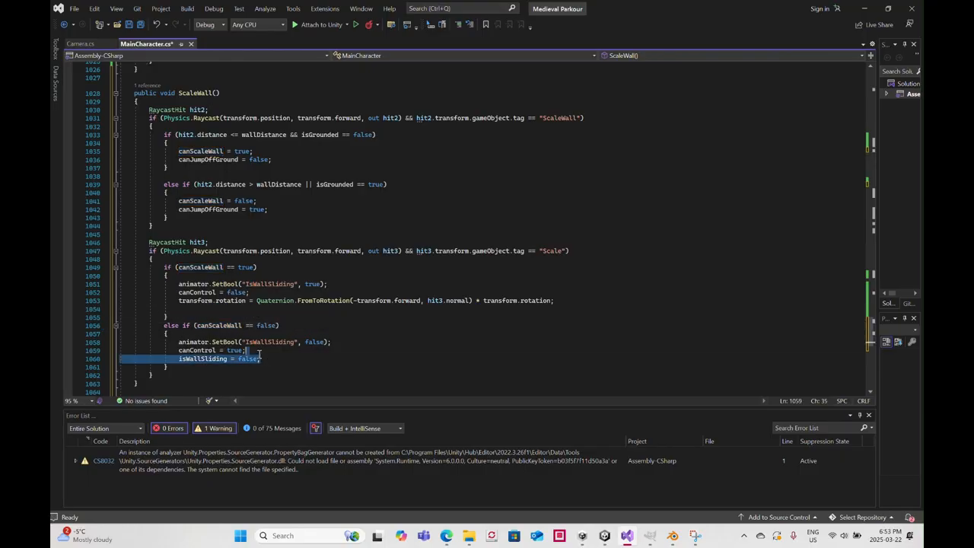
key("Delete")
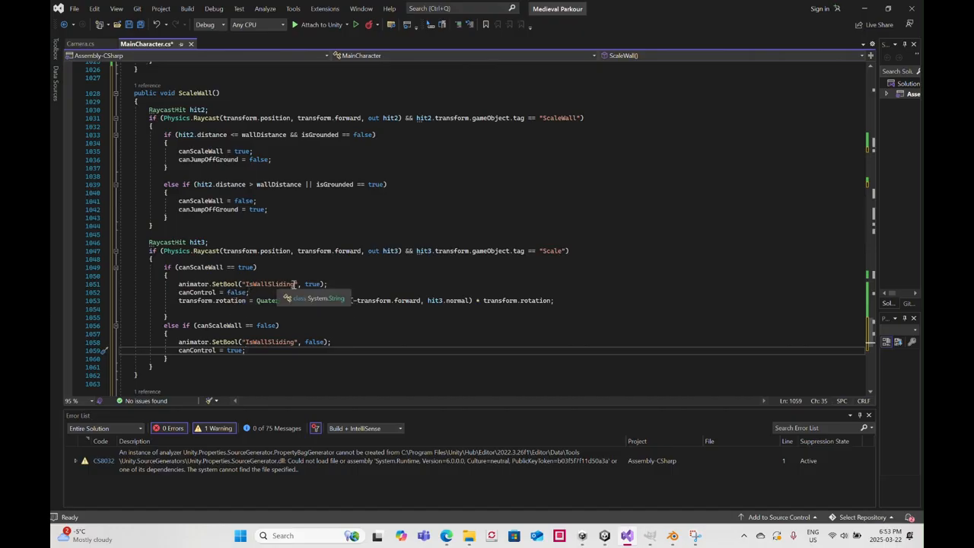
Switch to Unity and add a Bool parameter named isScalingWall to the main character's Animator controller, working on its Base Layer
left_click_drag(295, 284, 254, 284)
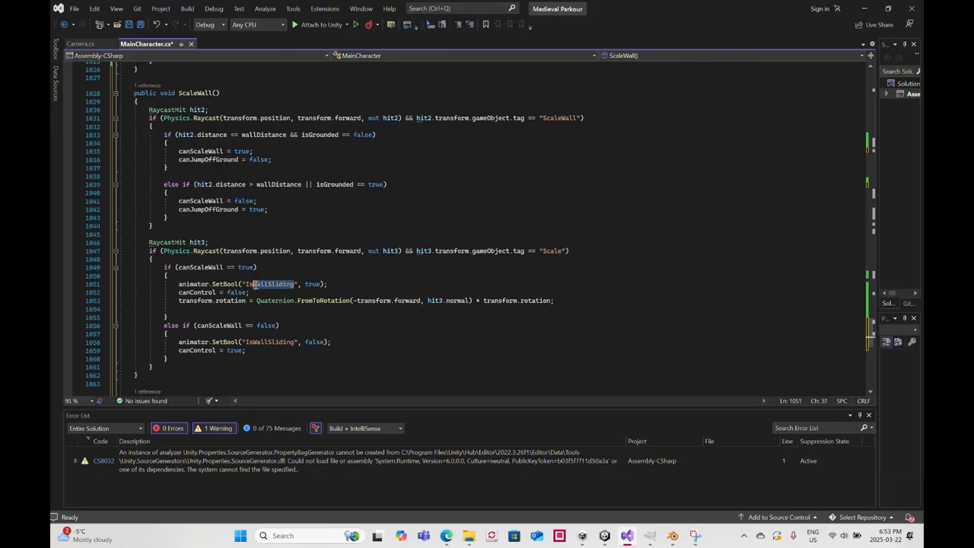
left_click(603, 539)
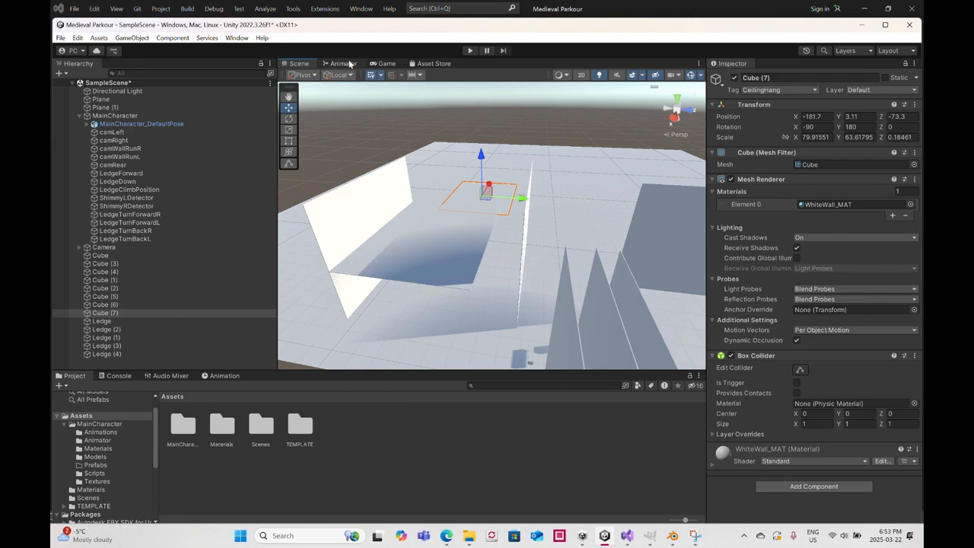
left_click(344, 63)
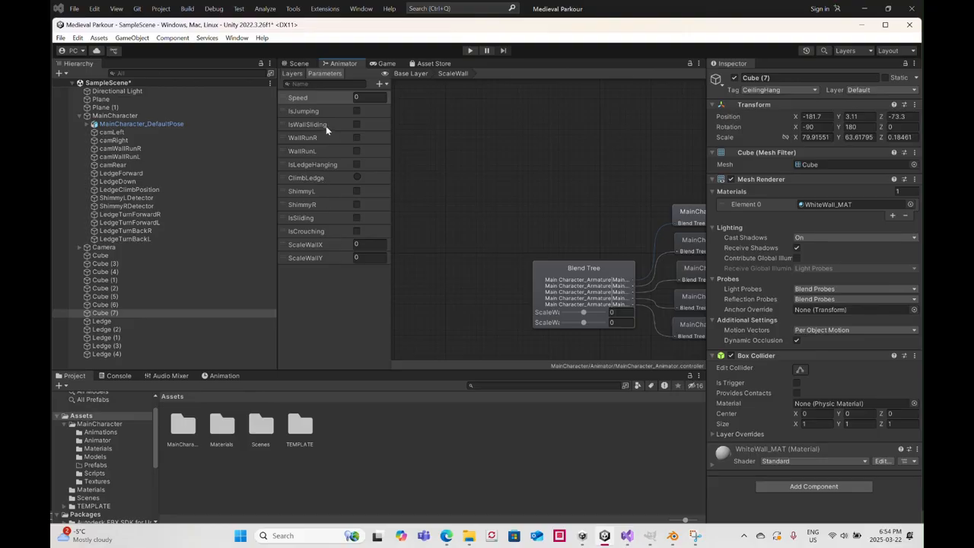
left_click(409, 74)
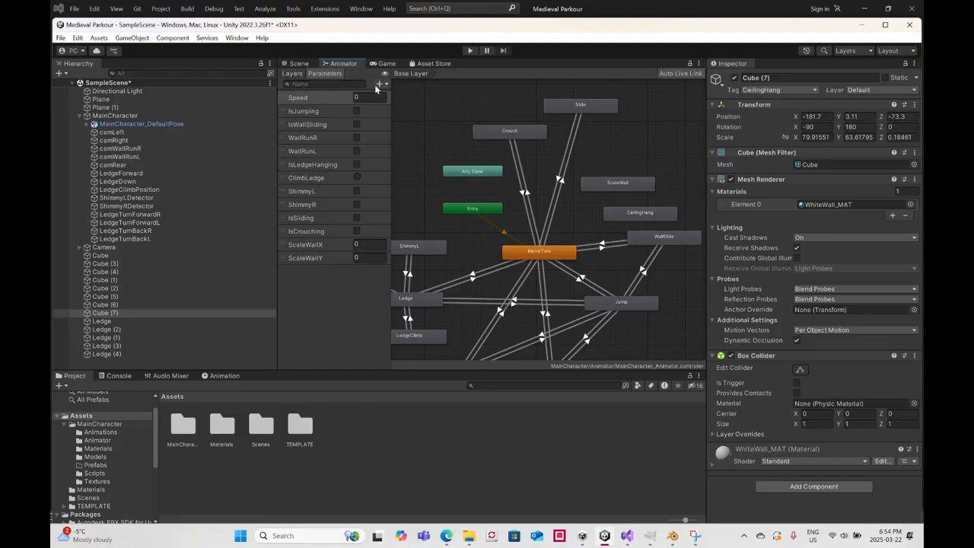
left_click(378, 83)
left_click(395, 121)
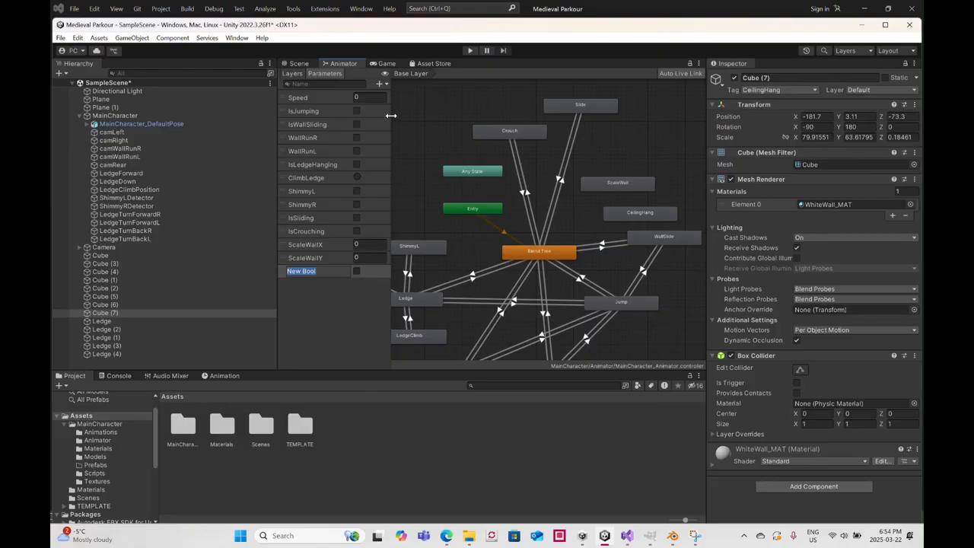
type("IsScalingWall")
key("Return")
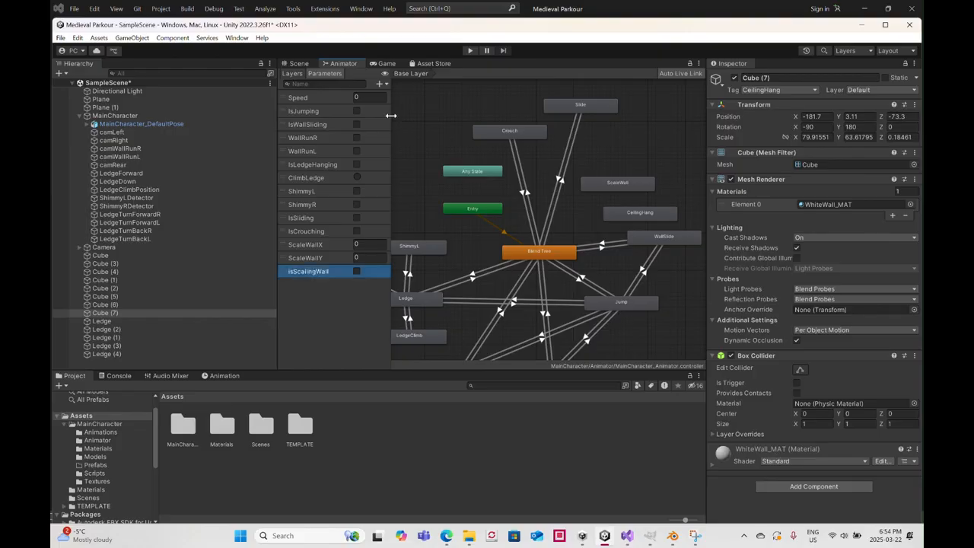
Add another Bool parameter named IsCeilingHanging to the Animator controller
left_click(383, 86)
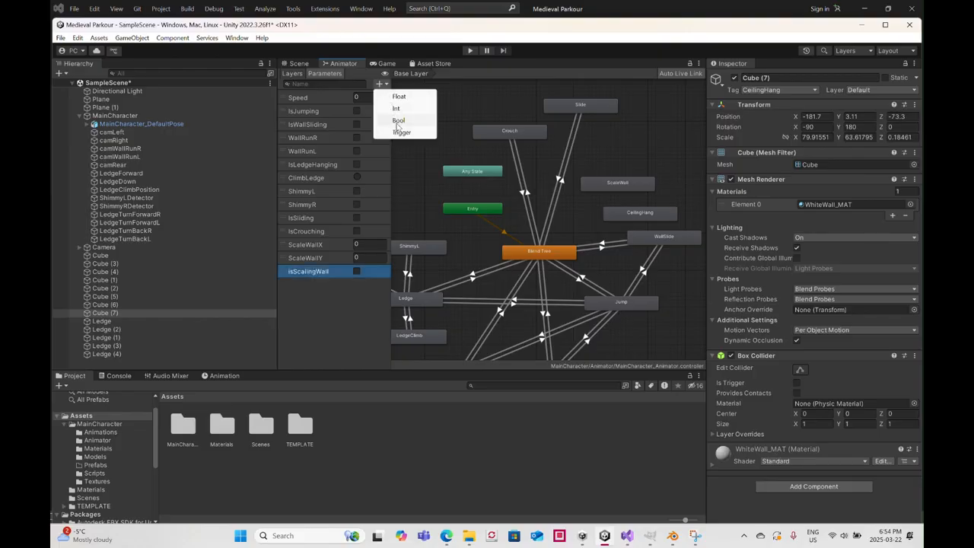
left_click(397, 119)
type("Is")
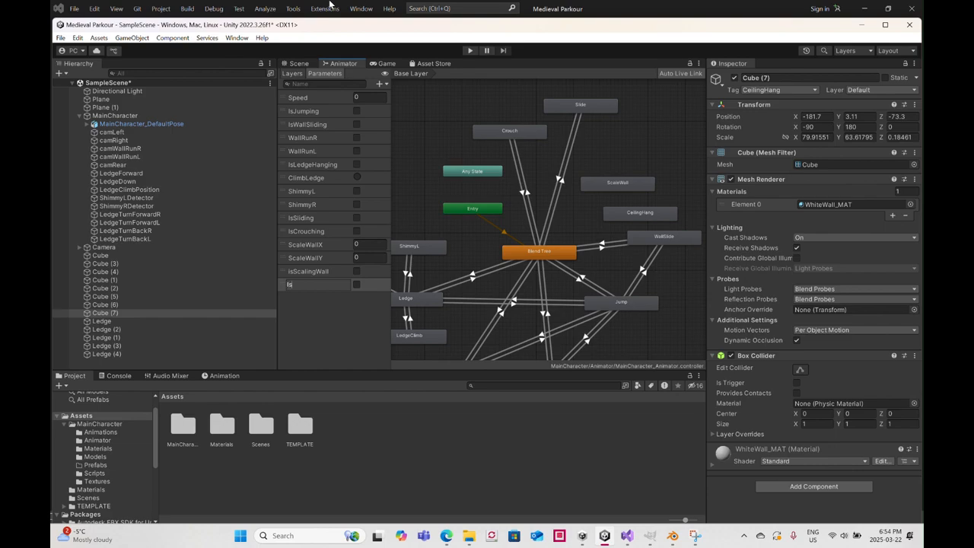
type("CeilingHan")
type("ing")
key("BackSpace")
key("BackSpace")
type("ging")
left_click(289, 313)
Capitalize the first letter of the wall-scaling Bool parameter so its name reads IsScalingWall
double_click(290, 273)
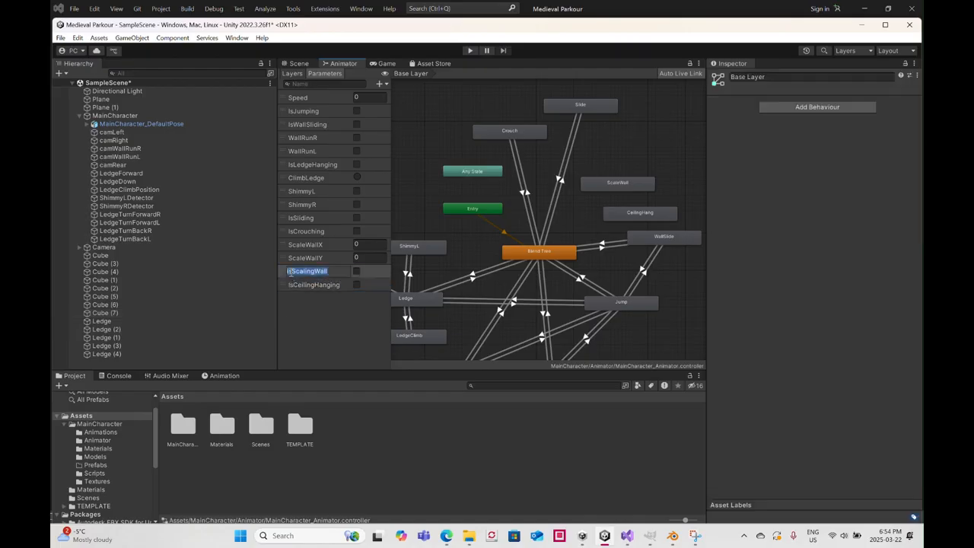
left_click(290, 271)
key("BackSpace")
type("I")
key("Return")
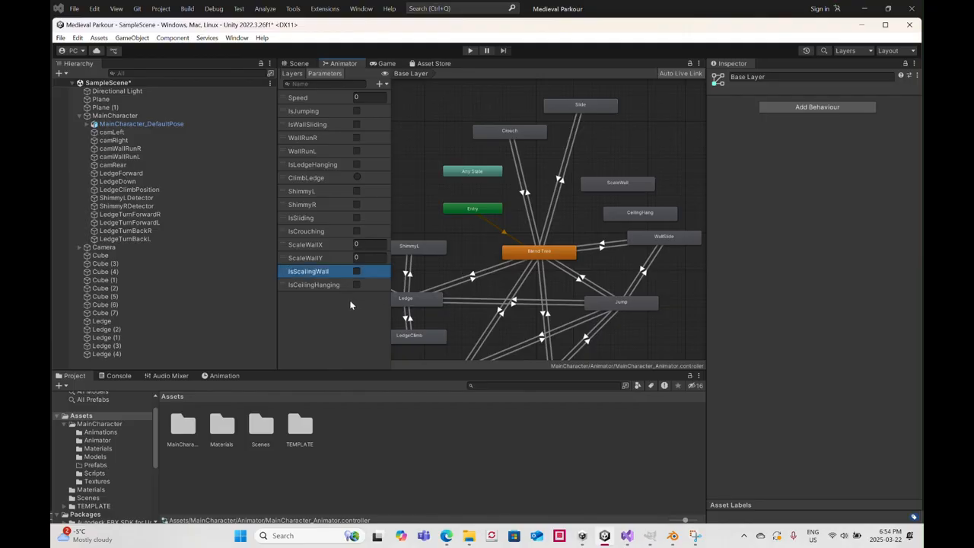
Create a transition from the default Blend Tree state to the ScaleWall state
left_click(563, 259)
right_click(563, 259)
left_click(581, 261)
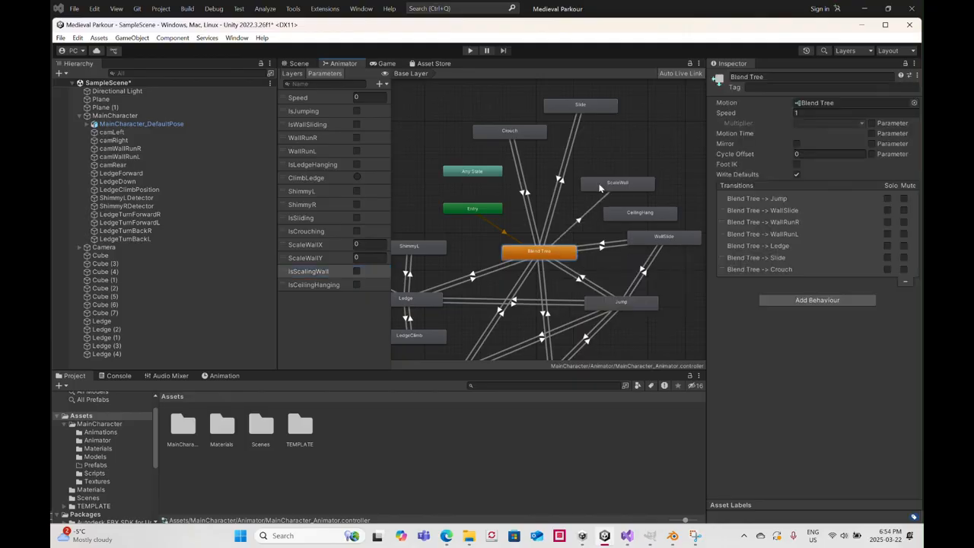
left_click(600, 187)
Turn off Has Exit Time on the Blend Tree to ScaleWall transition and add the condition IsScalingWall true
left_click(579, 223)
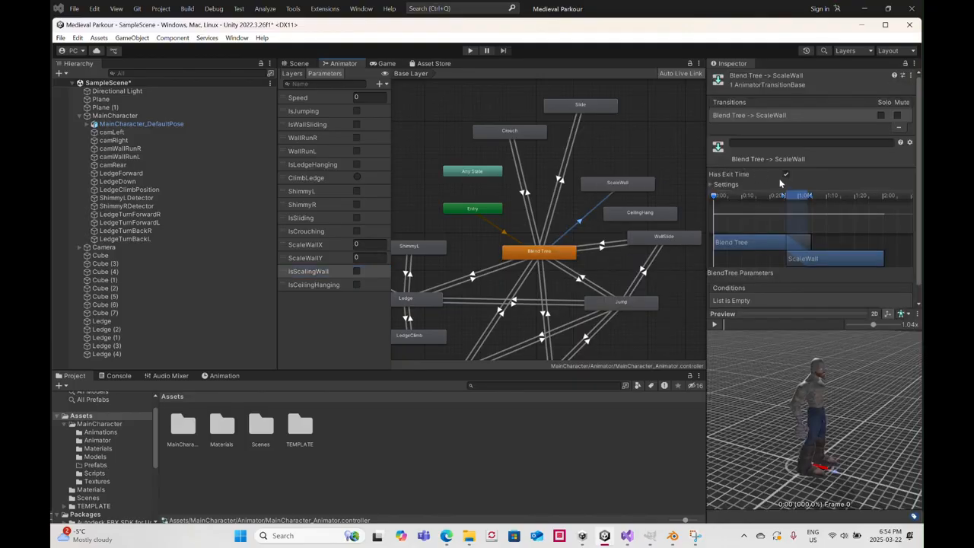
left_click(787, 174)
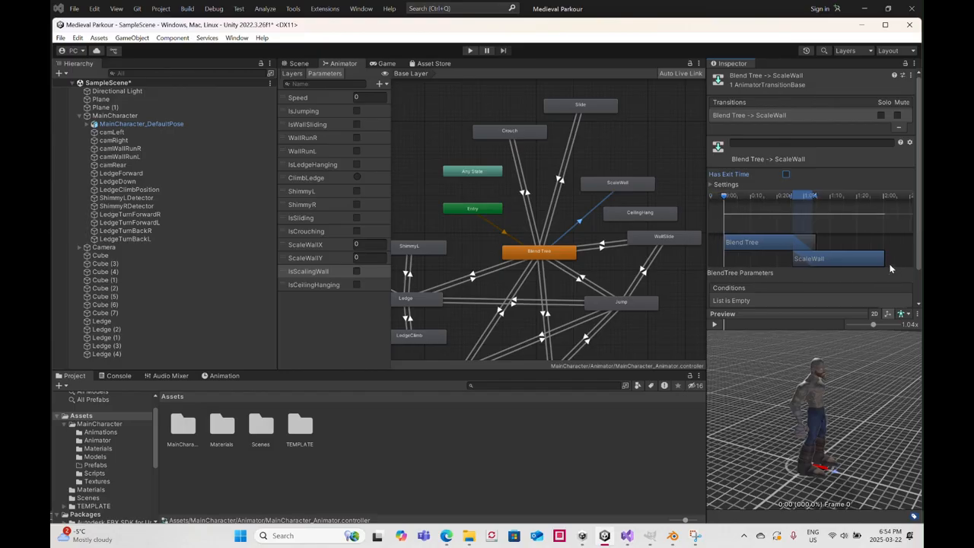
scroll(874, 289, "down", 2)
left_click(885, 276)
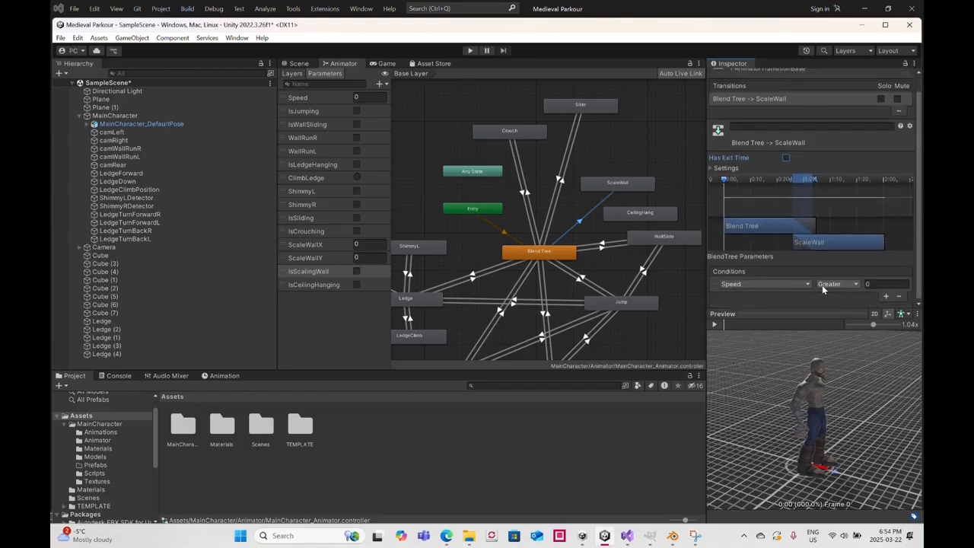
left_click(785, 285)
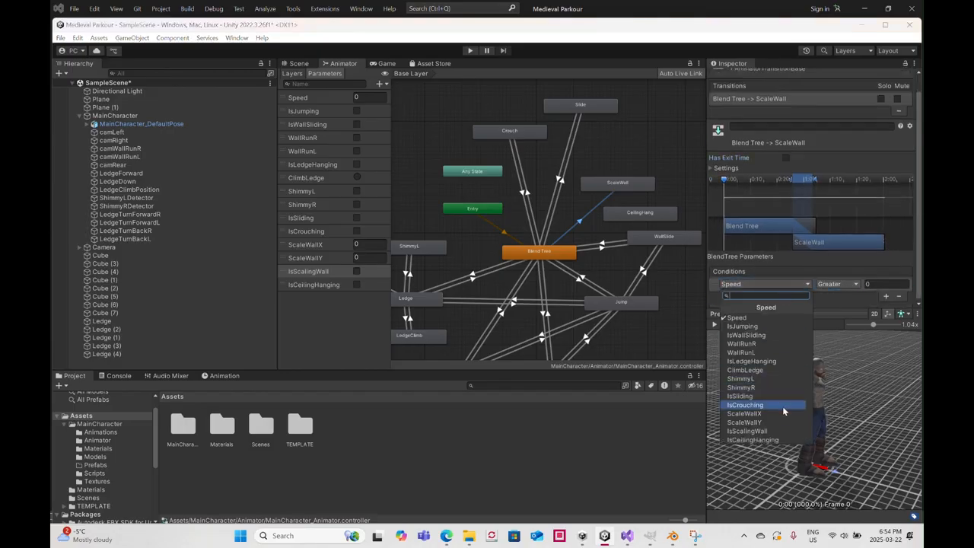
left_click(784, 430)
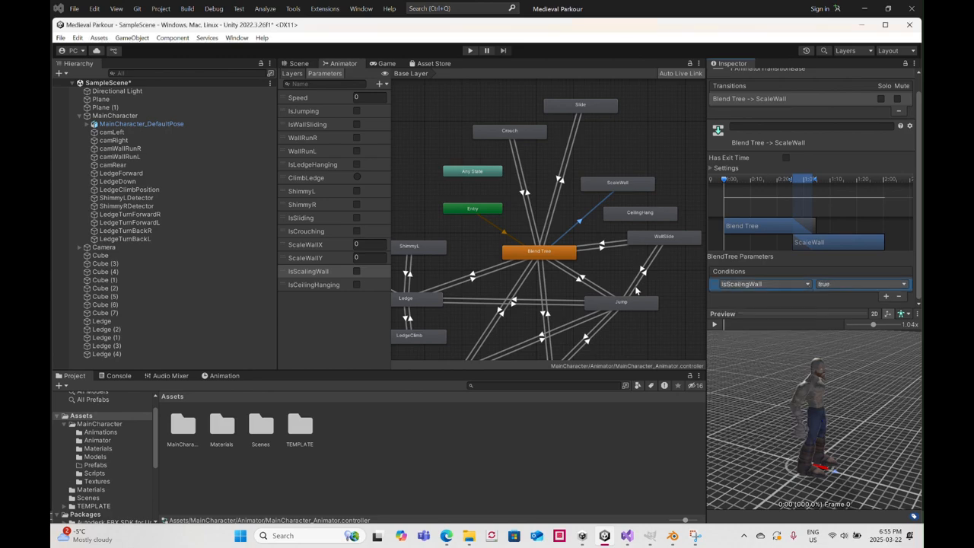
Create a return transition from the ScaleWall state to the Blend Tree state
right_click(626, 192)
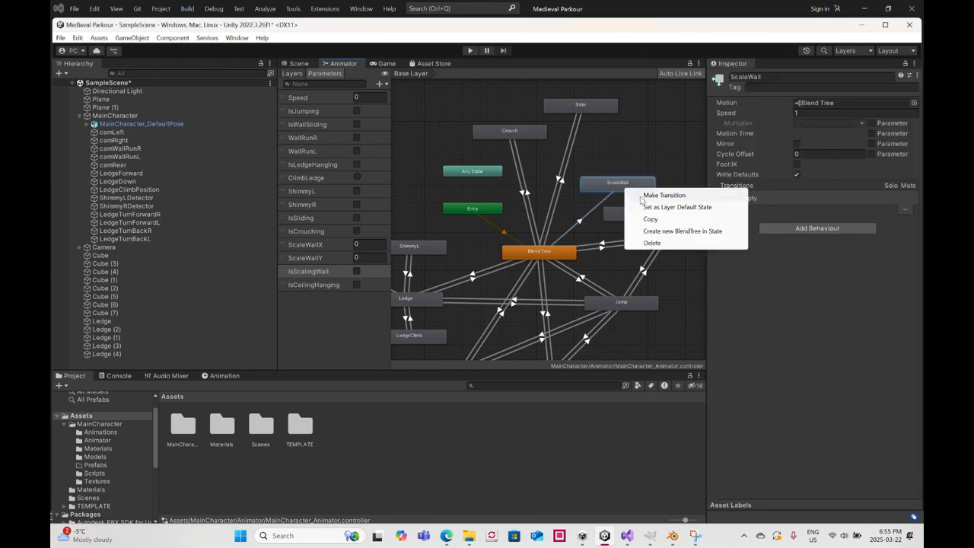
left_click(645, 195)
left_click(566, 259)
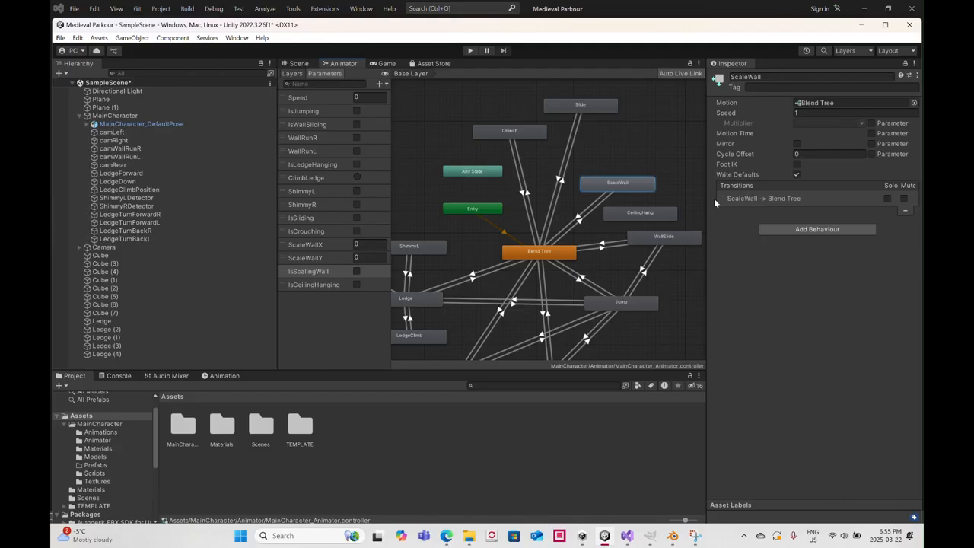
Turn off Has Exit Time on the ScaleWall to Blend Tree transition and add the condition IsScalingWall false
left_click(579, 218)
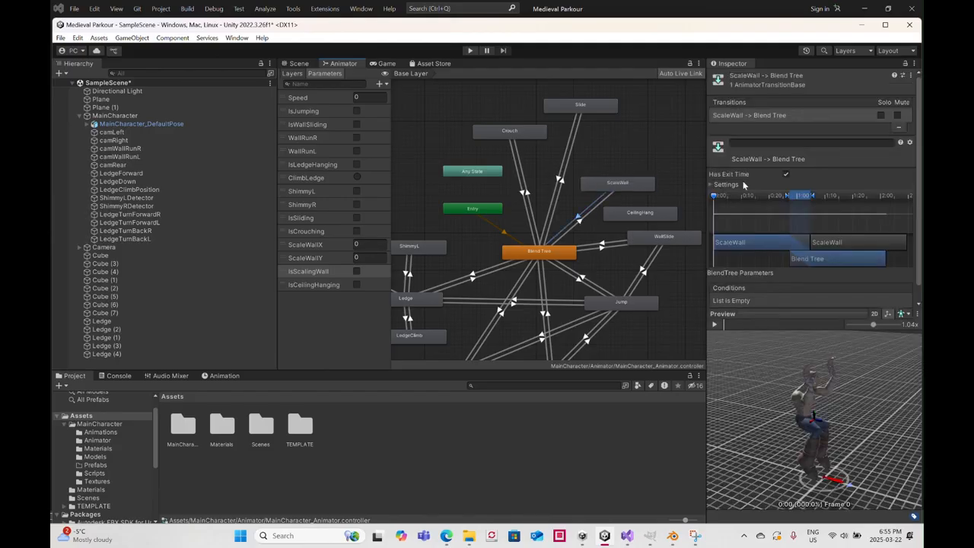
left_click(786, 175)
scroll(885, 287, "down", 2)
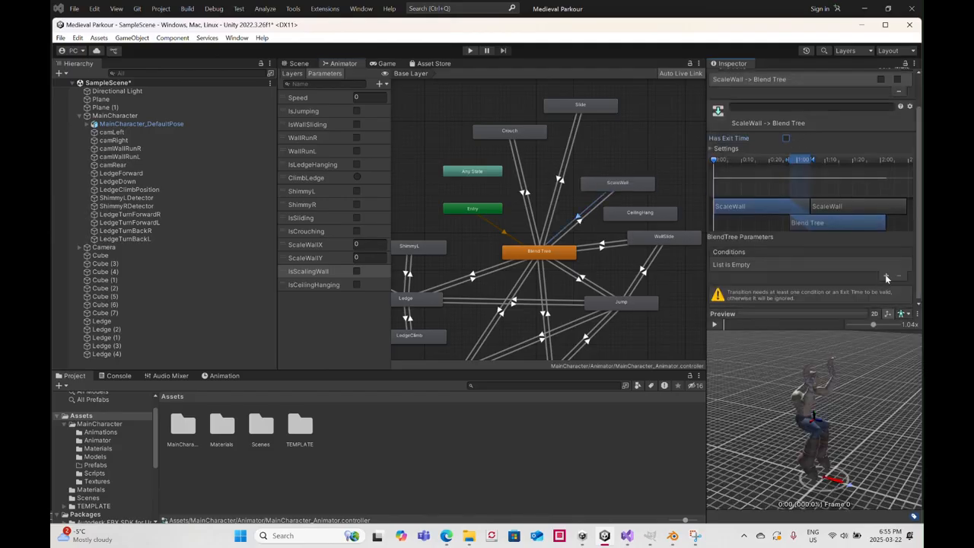
left_click(885, 276)
left_click(736, 284)
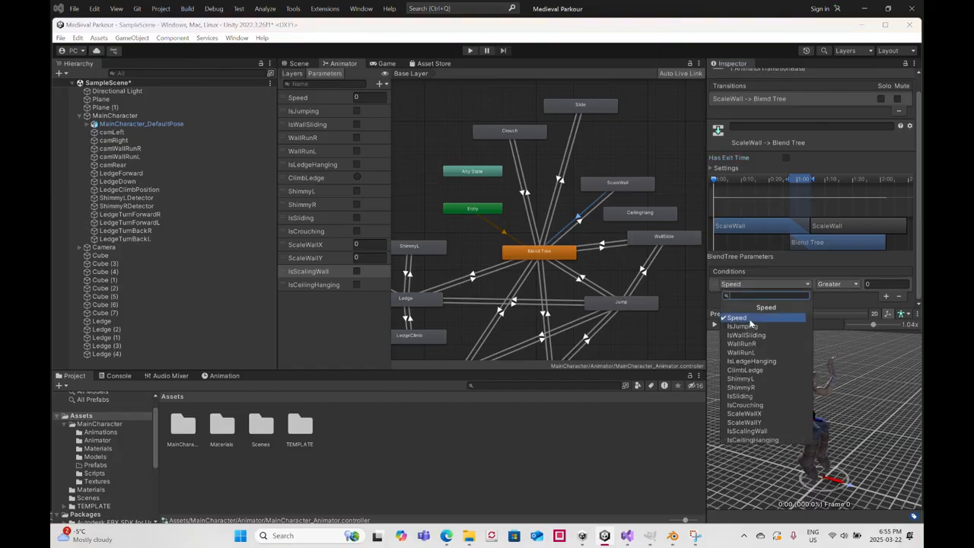
left_click(747, 431)
left_click(857, 286)
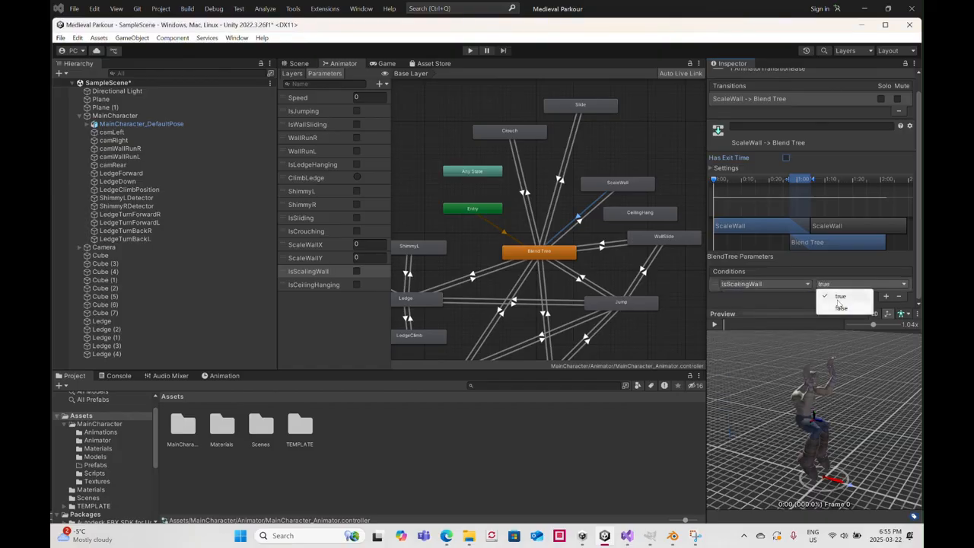
left_click(841, 307)
Create a transition from the Blend Tree state to the CeilingHang state
right_click(570, 251)
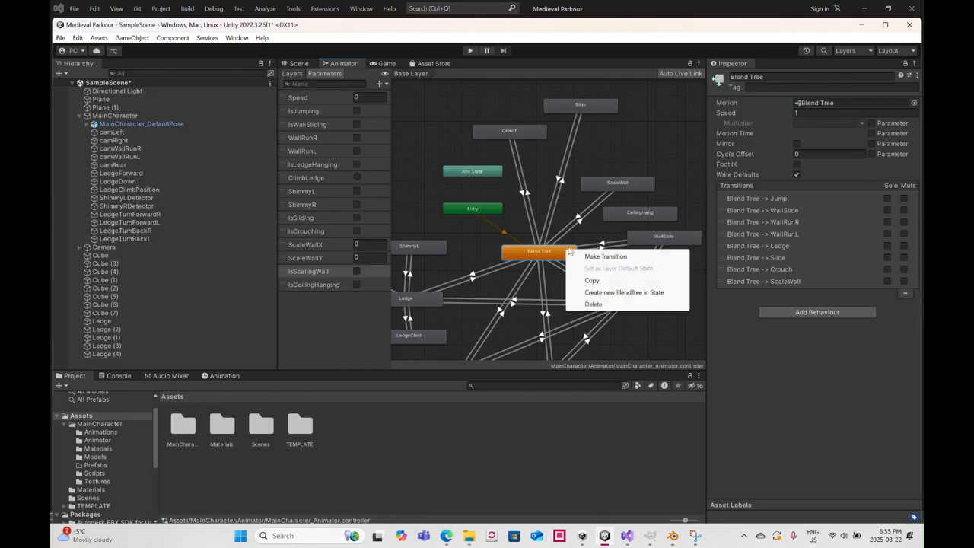
left_click(606, 257)
left_click(625, 216)
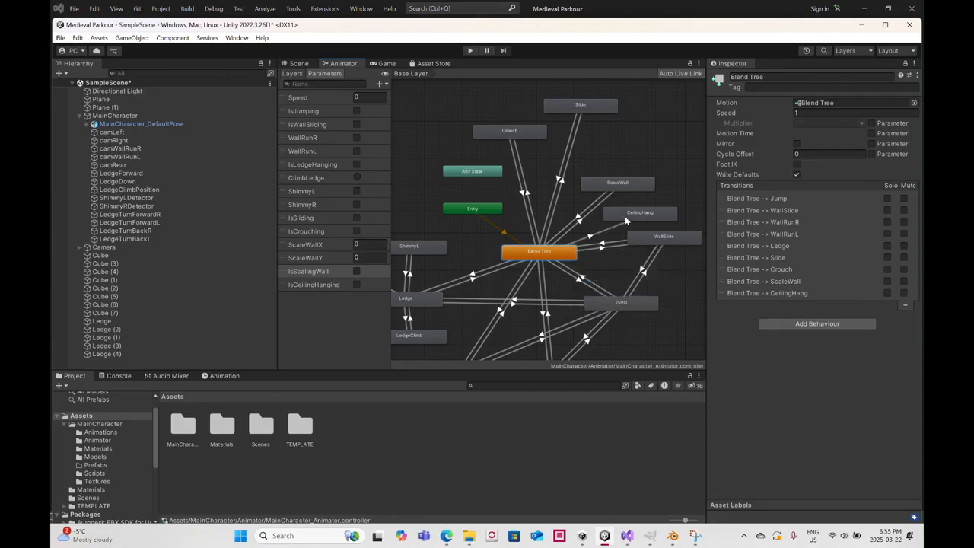
Turn off Has Exit Time on the Blend Tree to CeilingHang transition and add the condition IsCeilingHanging true
left_click(590, 235)
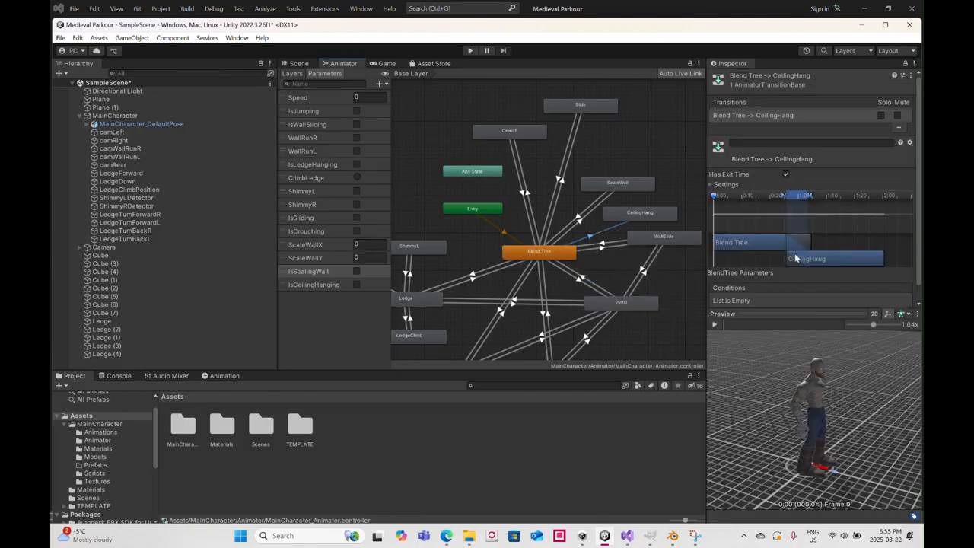
left_click(786, 175)
scroll(856, 285, "down", 1)
left_click(885, 276)
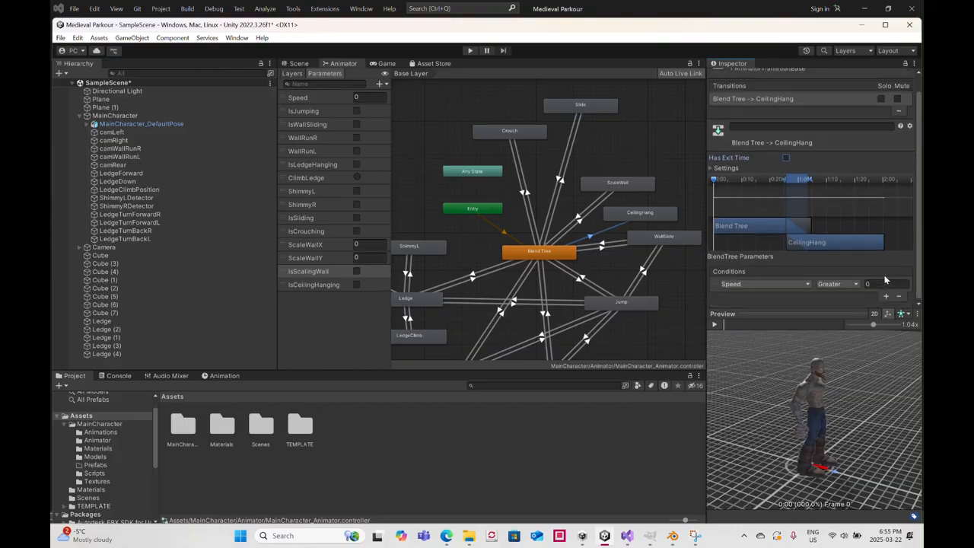
left_click(767, 287)
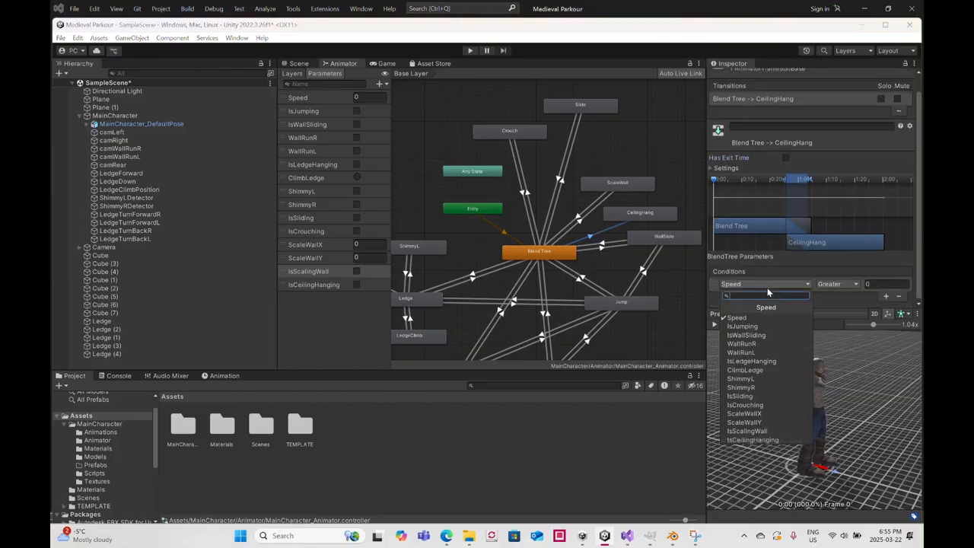
left_click(754, 440)
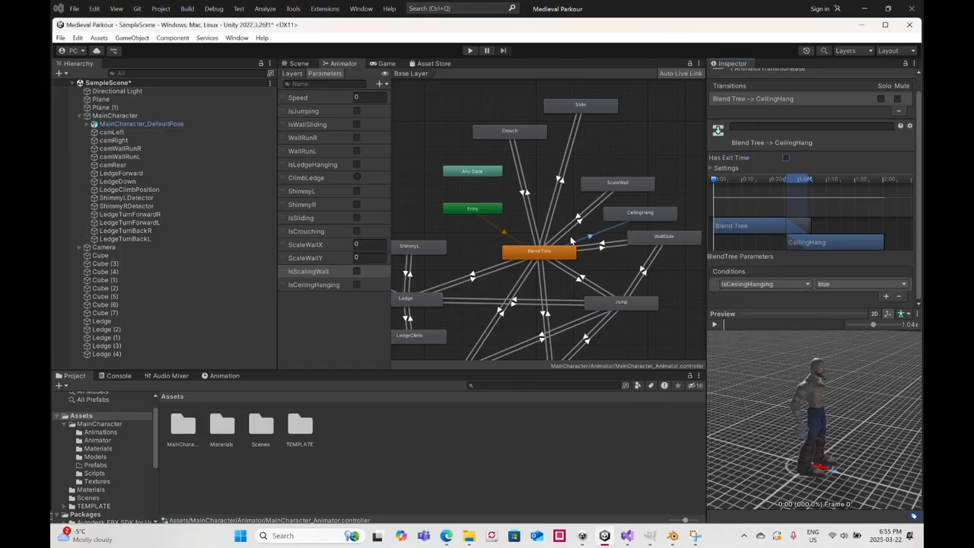
Create a return transition from the CeilingHang state to the Blend Tree state
right_click(617, 220)
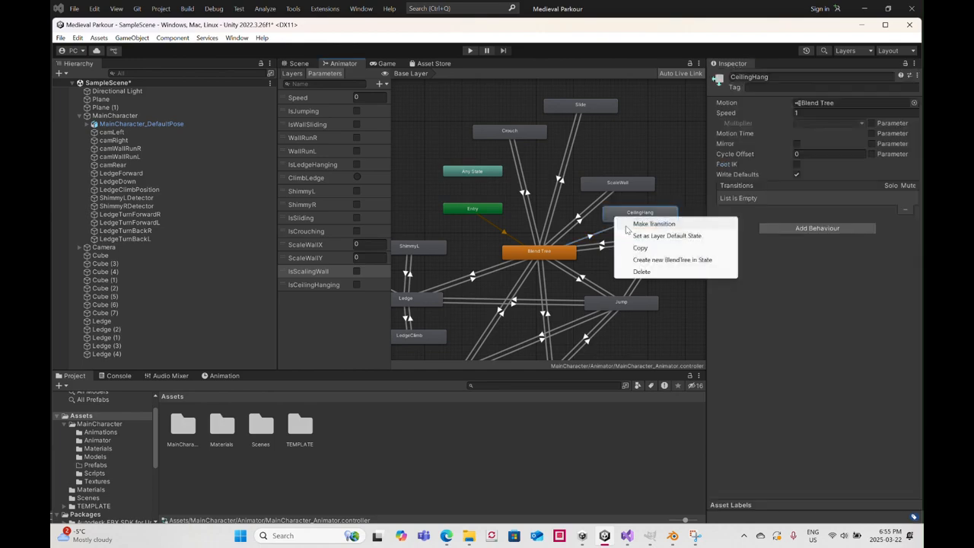
left_click(584, 246)
left_click(557, 258)
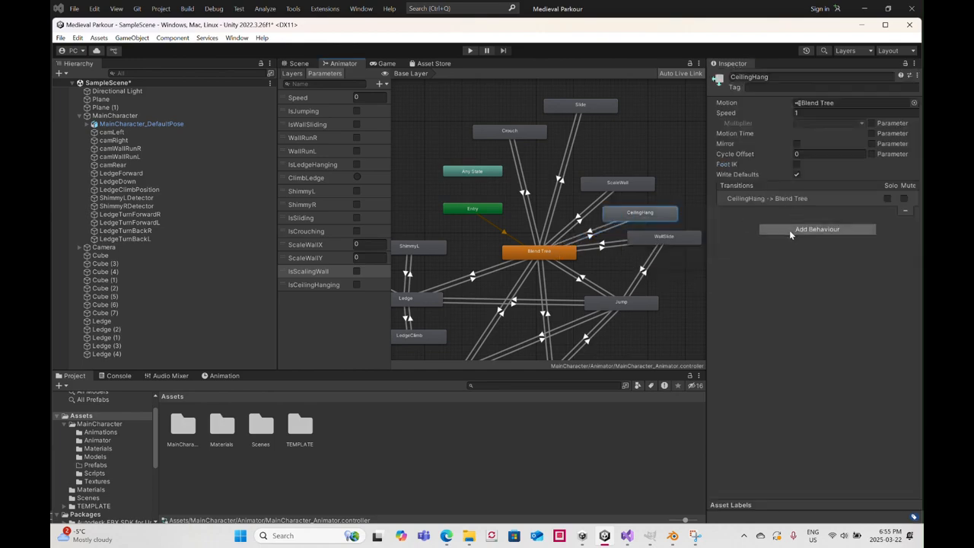
Turn off Has Exit Time on the CeilingHang to Blend Tree transition and add the condition IsCeilingHanging false
left_click(591, 232)
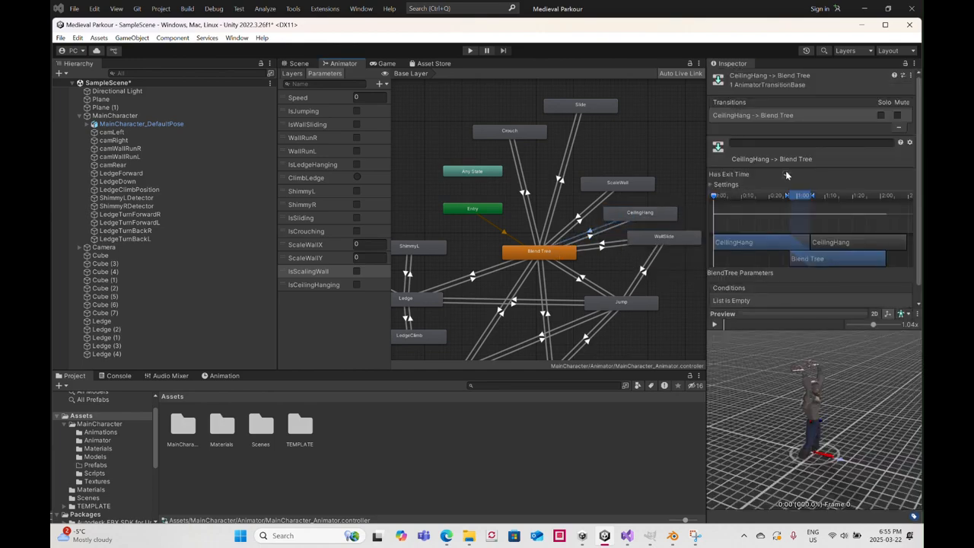
left_click(786, 176)
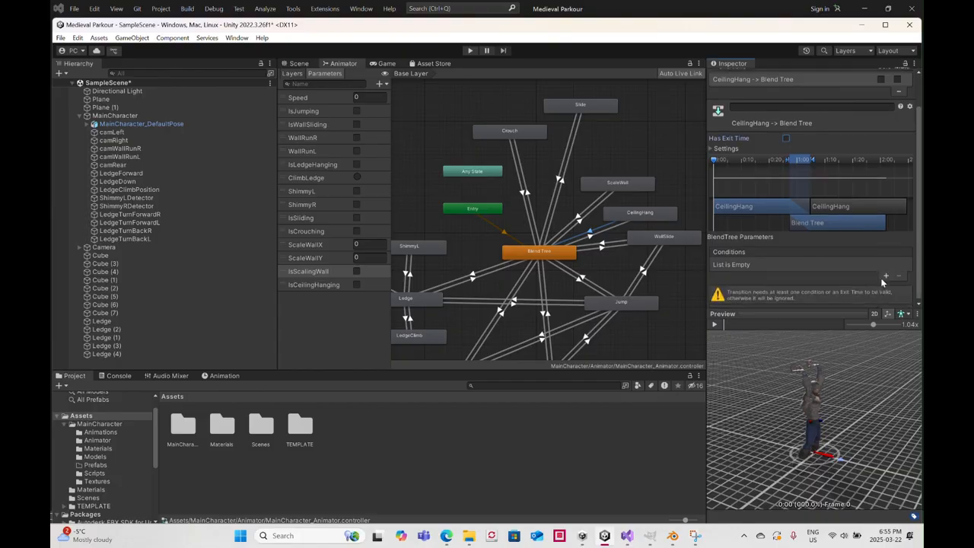
left_click(886, 281)
left_click(786, 284)
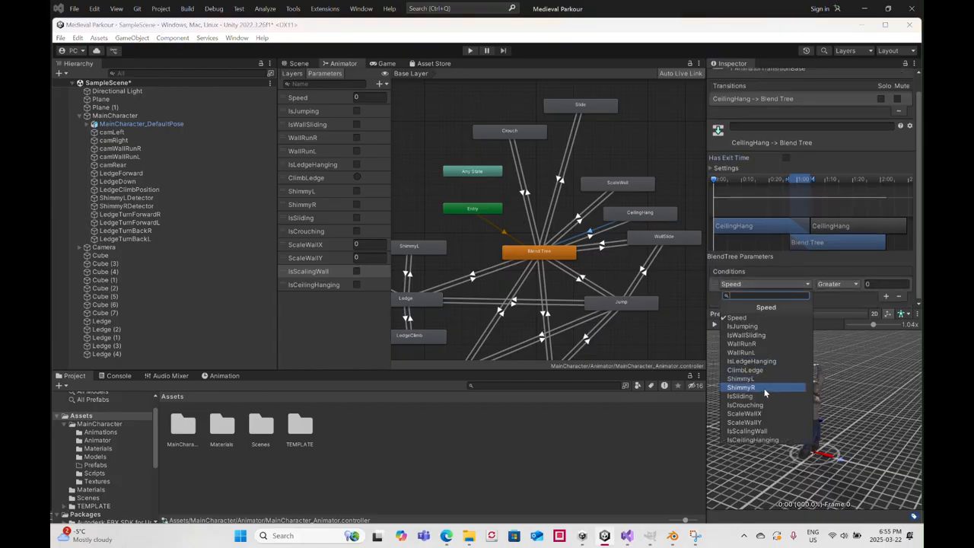
left_click(754, 440)
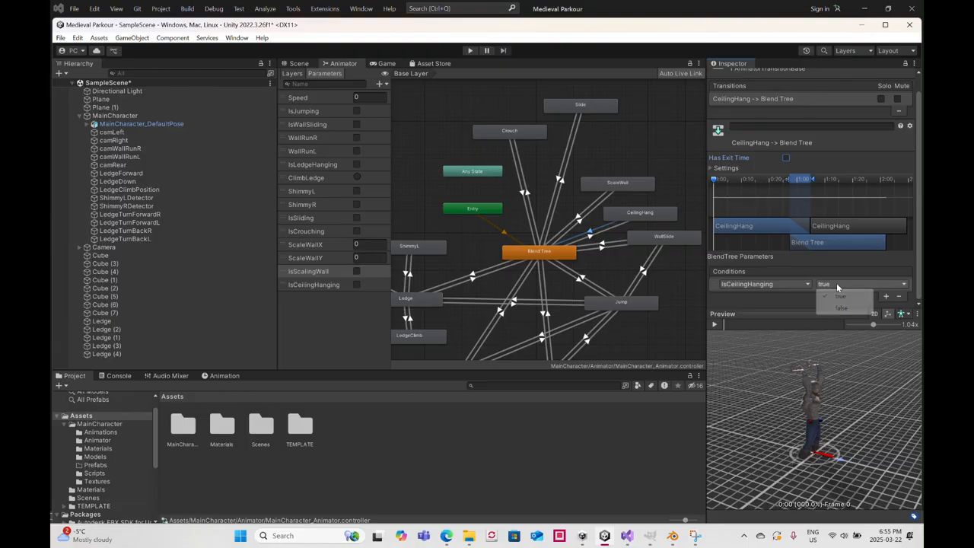
left_click(837, 283)
left_click(833, 309)
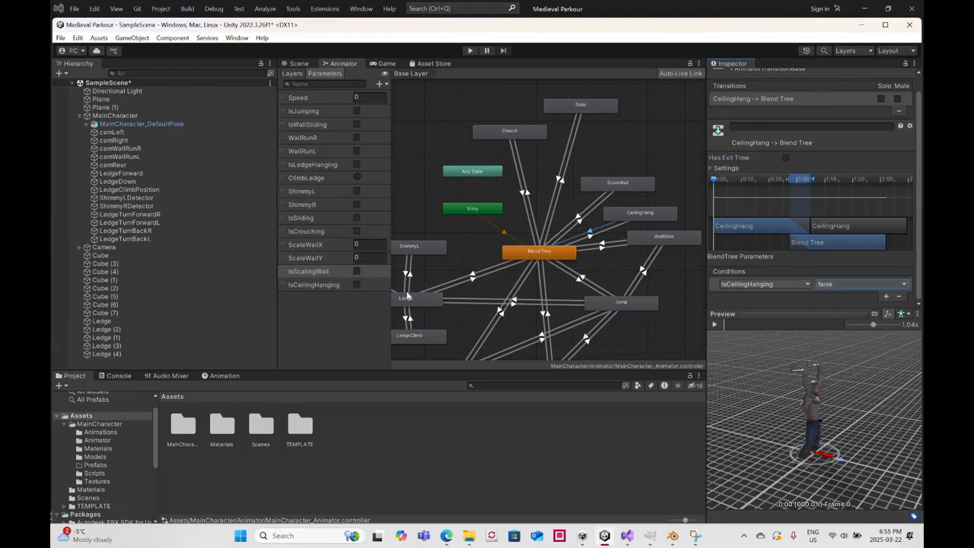
Switch to Visual Studio and change the animator bool in ScaleWall()'s canScaleWall == true branch to "IsScalingWall"
left_click(627, 536)
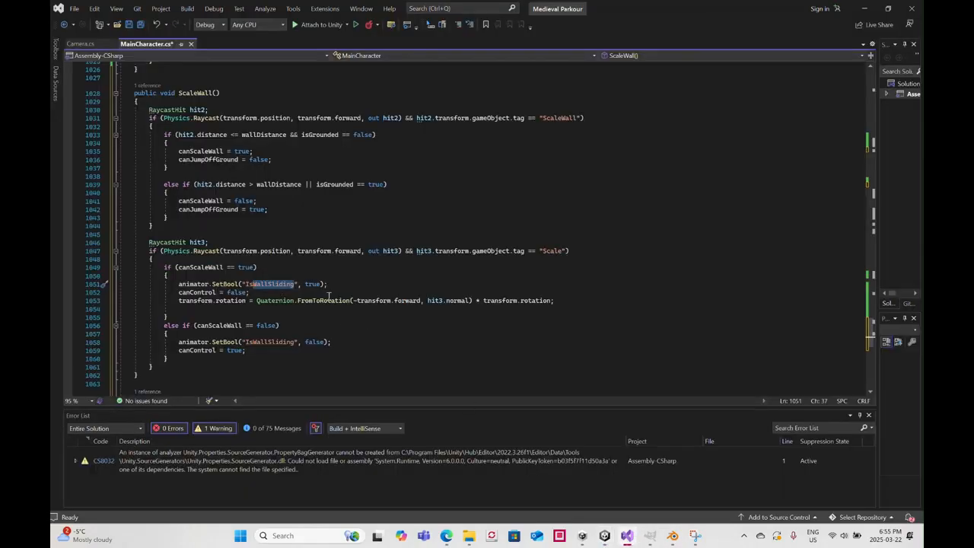
type("Scaling")
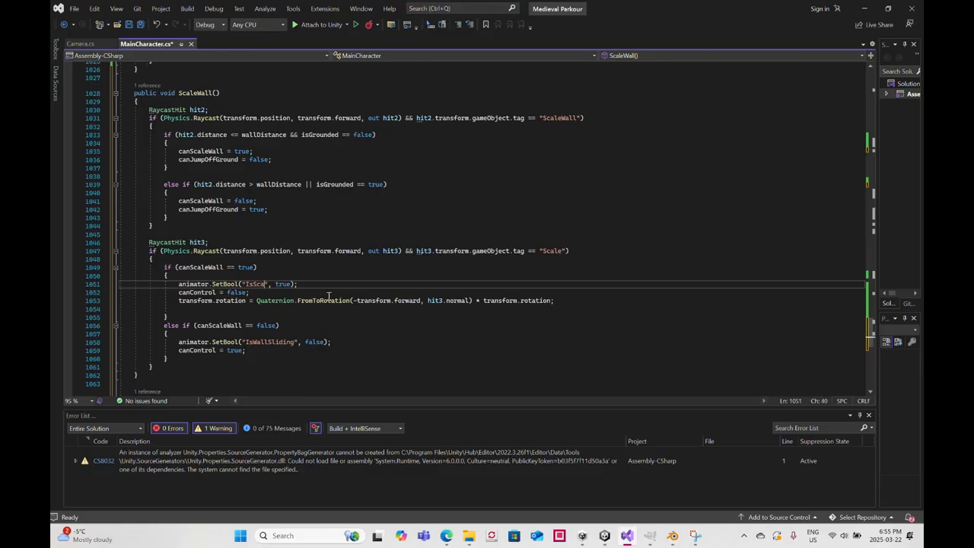
type("Wall")
Change the animator bool in the canScaleWall == false branch to "IsScalingWall" and save MainCharacter.cs
left_click(294, 342)
key("BackSpace")
key("BackSpace")
key("BackSpace")
key("BackSpace")
key("BackSpace")
key("BackSpace")
key("BackSpace")
key("BackSpace")
key("BackSpace")
key("BackSpace")
key("BackSpace")
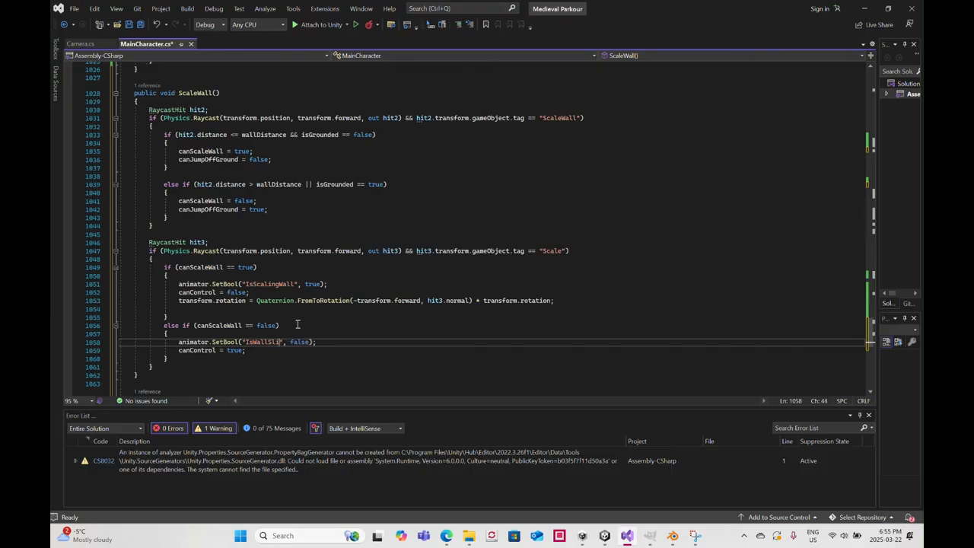
type("ScalingWall")
scroll(301, 290, "down", 3)
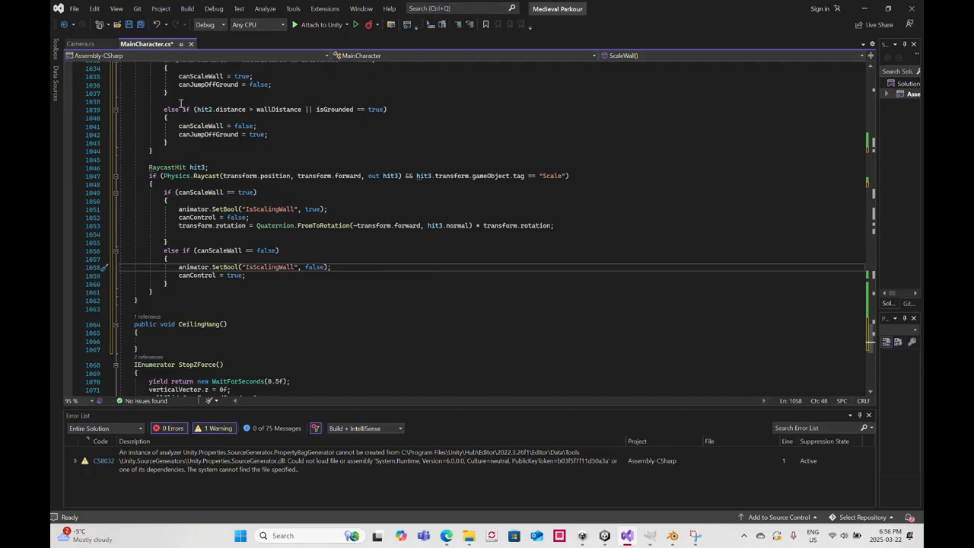
left_click(130, 25)
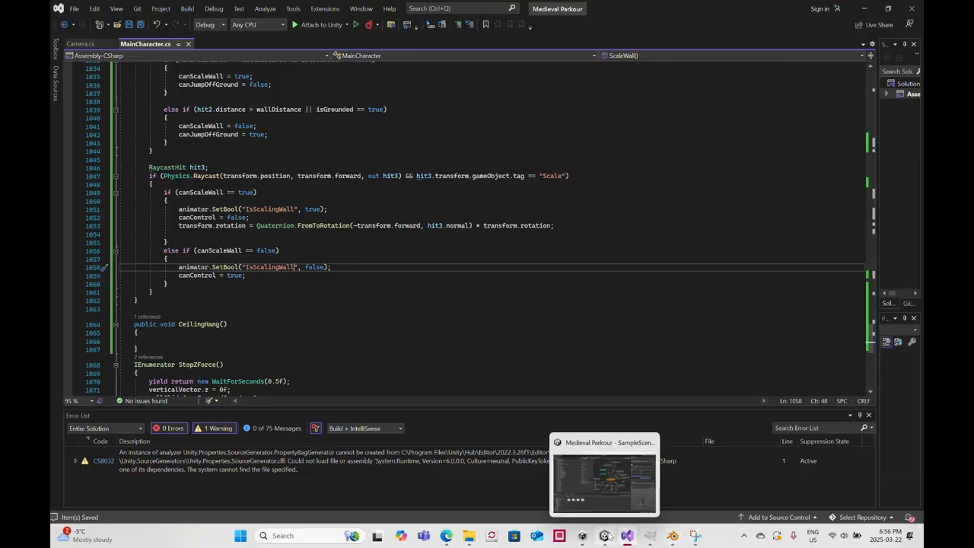
Switch to Unity, play the scene to test the character's wall scaling, and stop the playback
left_click(609, 536)
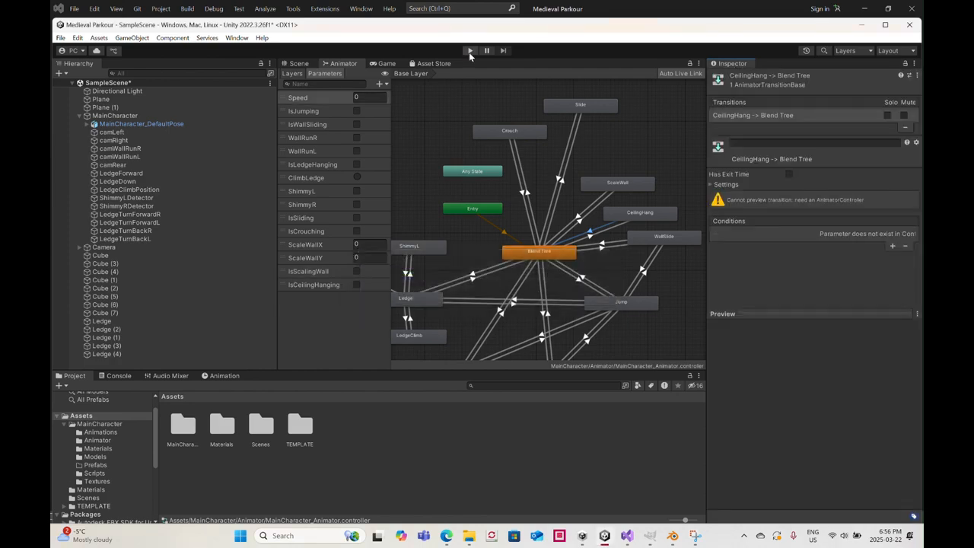
left_click(470, 50)
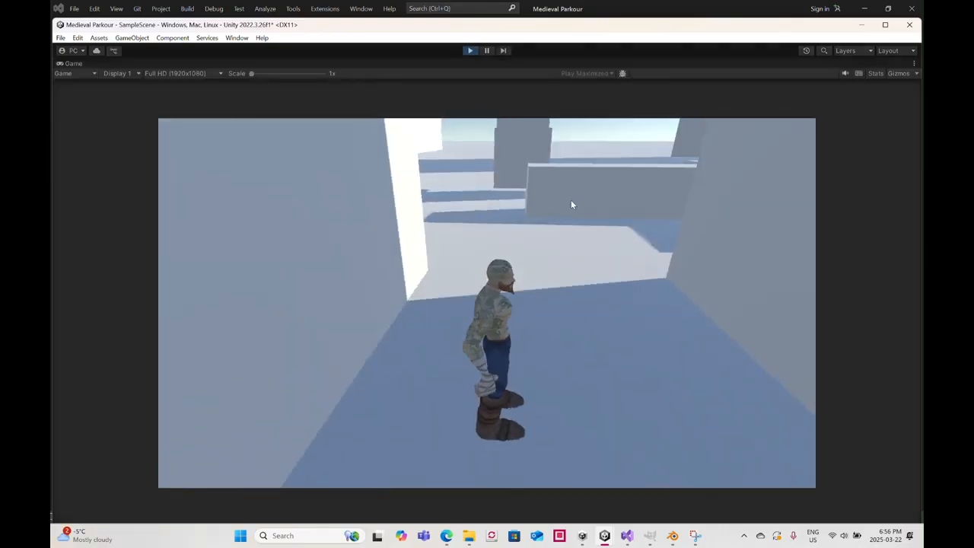
key("w")
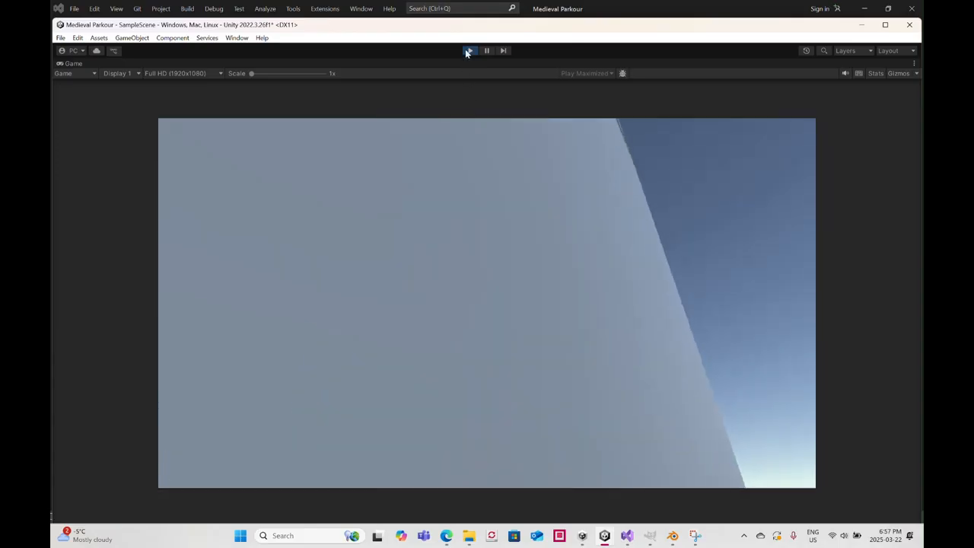
left_click(469, 50)
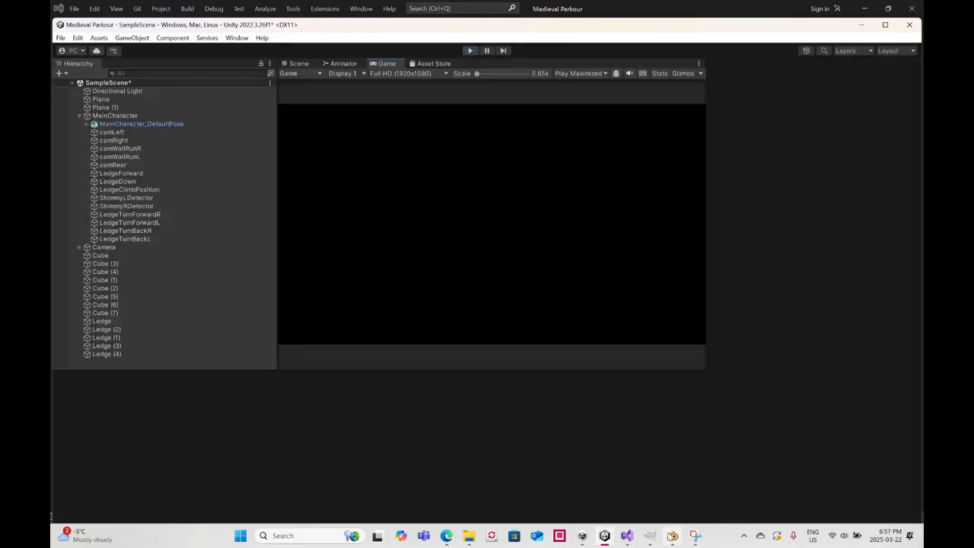
Return to Visual Studio and examine the canControl lines in ScaleWall() and the other movement methods of MainCharacter.cs
left_click(629, 537)
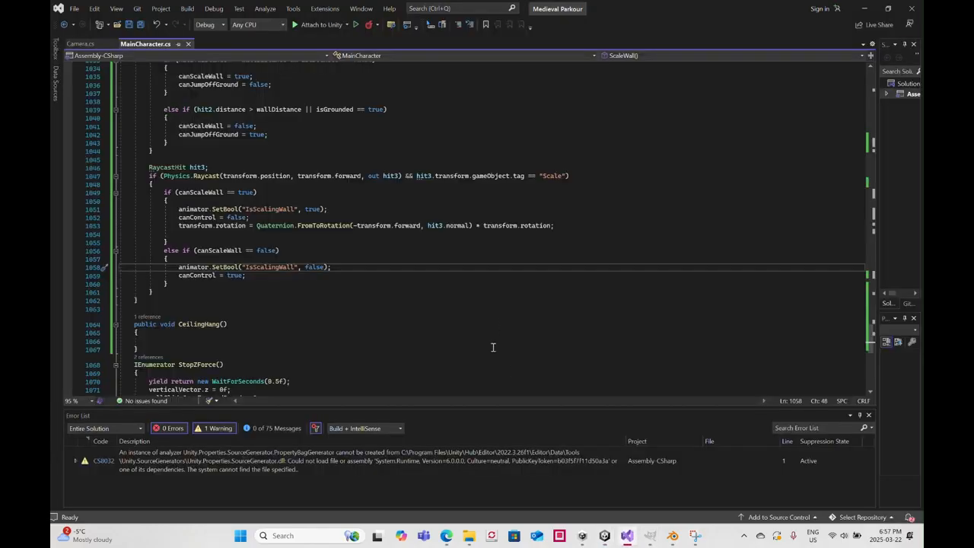
scroll(494, 347, "up", 1)
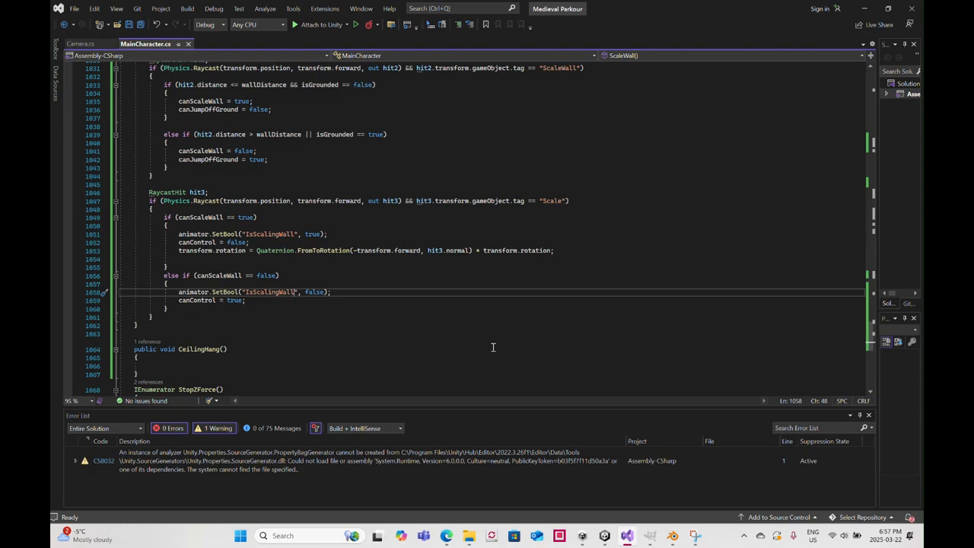
scroll(493, 347, "up", 1)
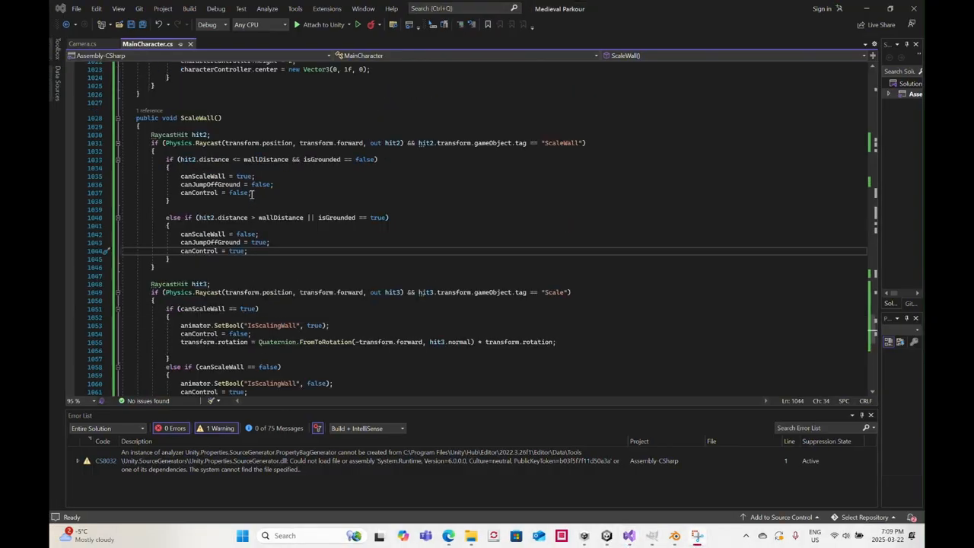
left_click_drag(252, 194, 183, 197)
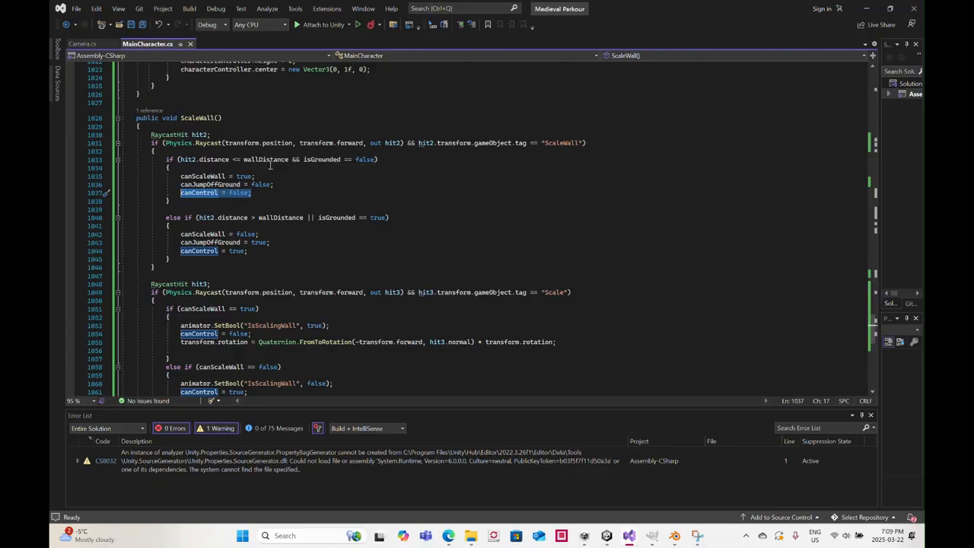
scroll(243, 259, "up", 10)
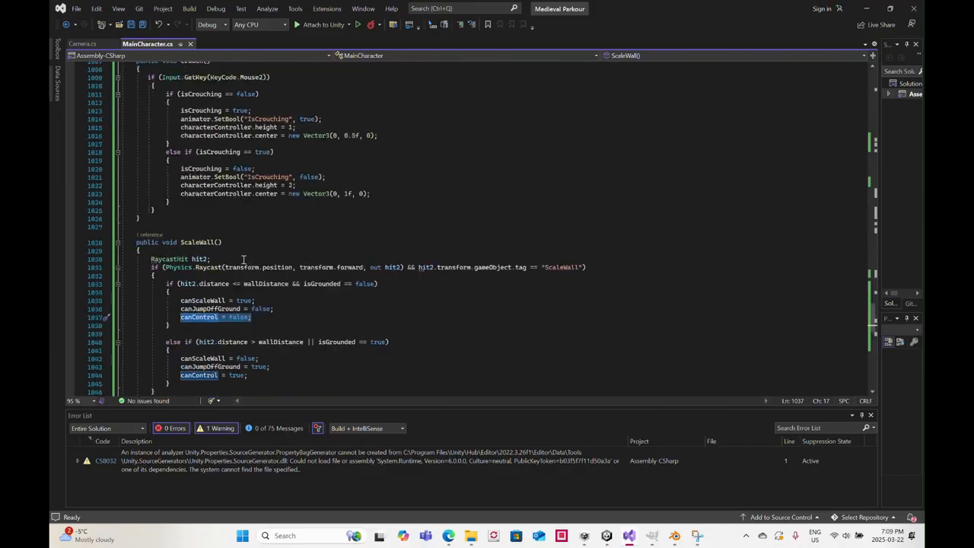
scroll(244, 260, "up", 12)
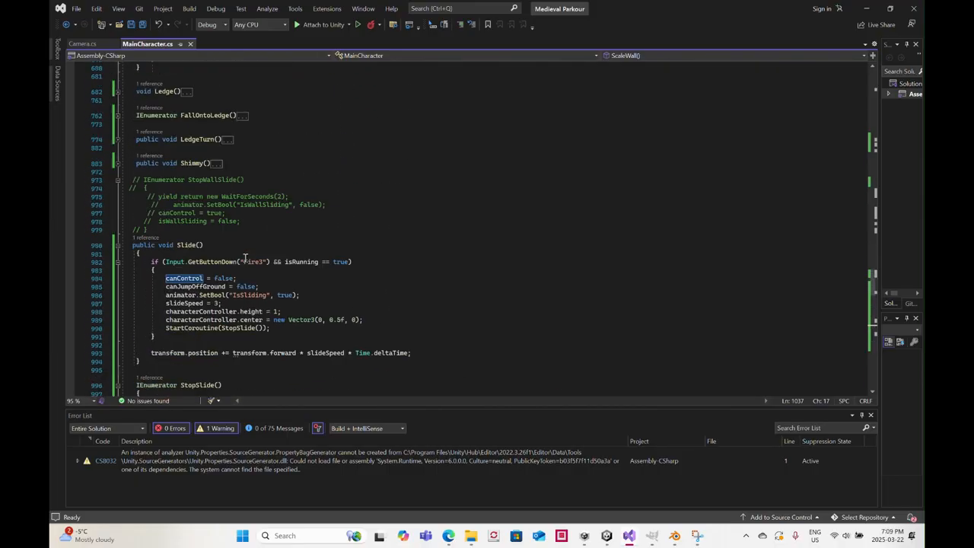
scroll(246, 258, "up", 2)
scroll(245, 259, "up", 15)
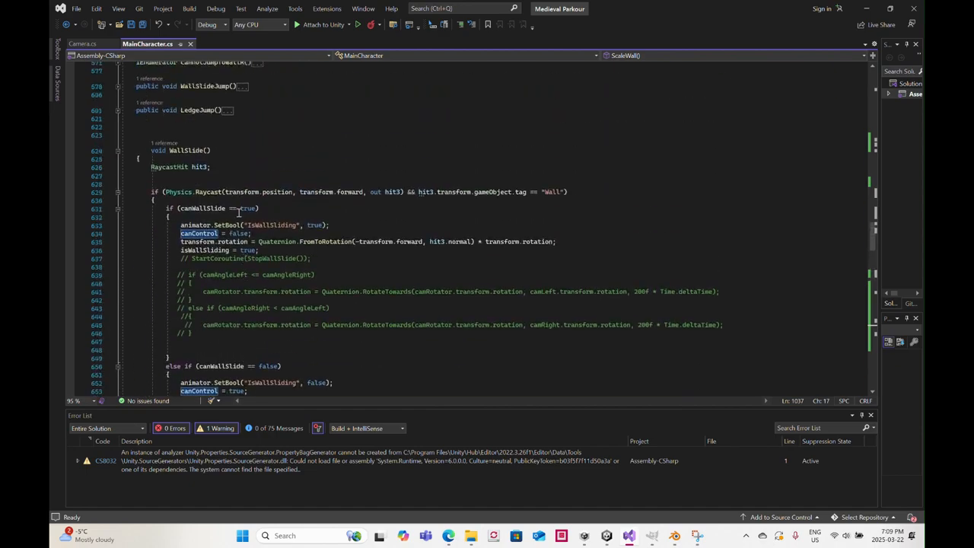
scroll(238, 195, "up", 6)
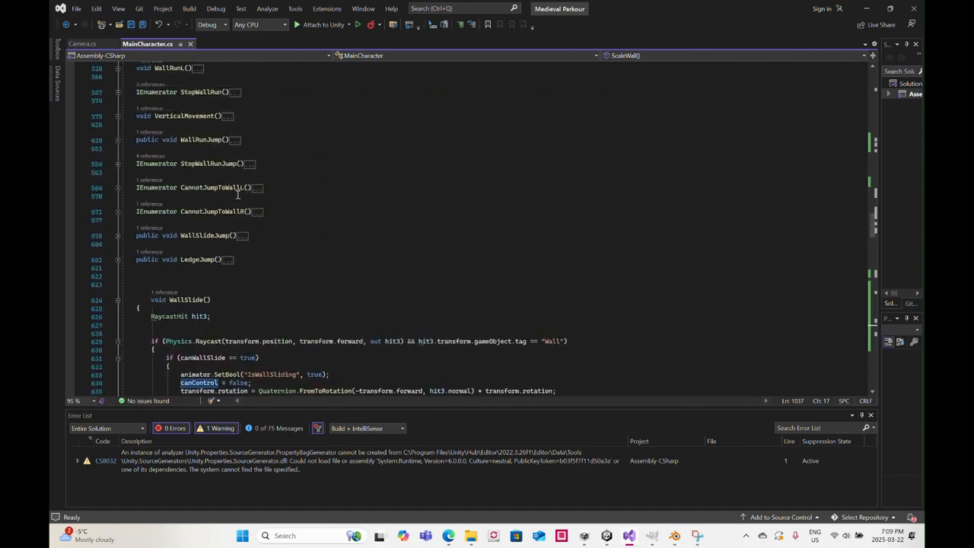
scroll(237, 195, "up", 2)
scroll(237, 194, "down", 17)
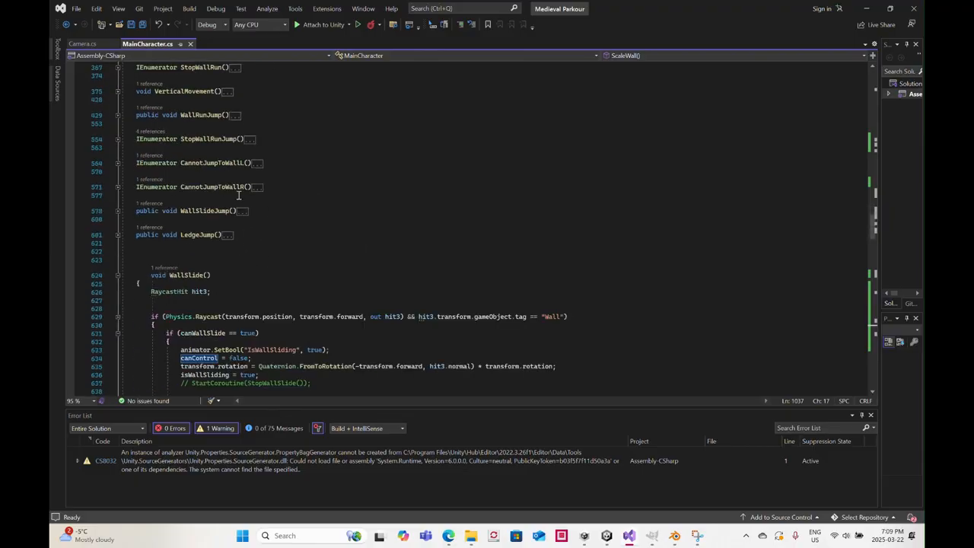
scroll(238, 195, "down", 10)
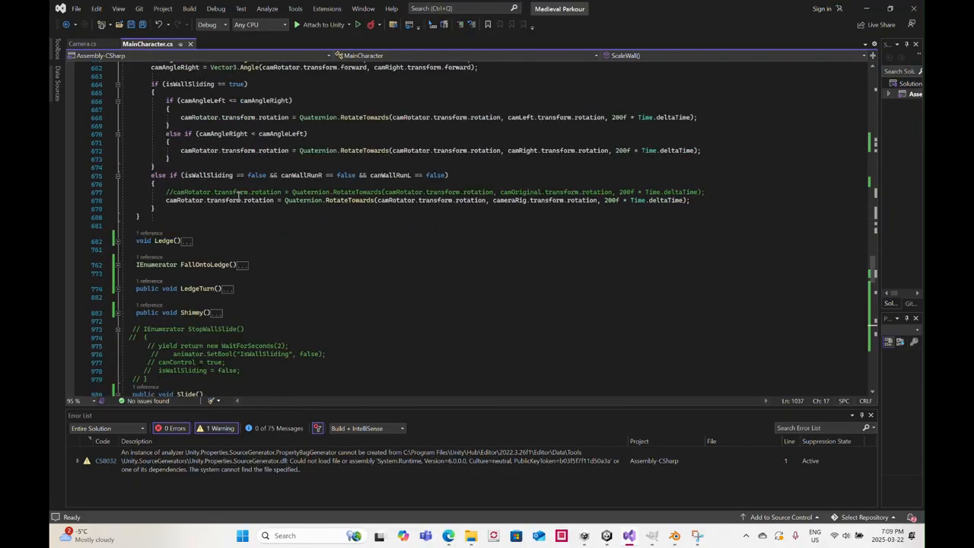
Expand the Ledge() method and copy its "transform.position = hit1.point;" statement from the canMoveToLedge block
left_click(120, 242)
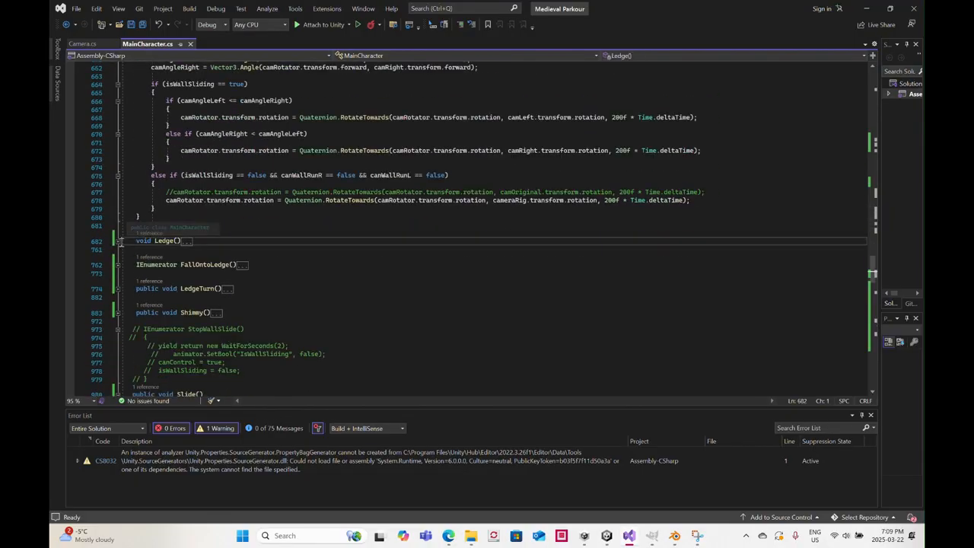
left_click(117, 241)
scroll(152, 236, "down", 1)
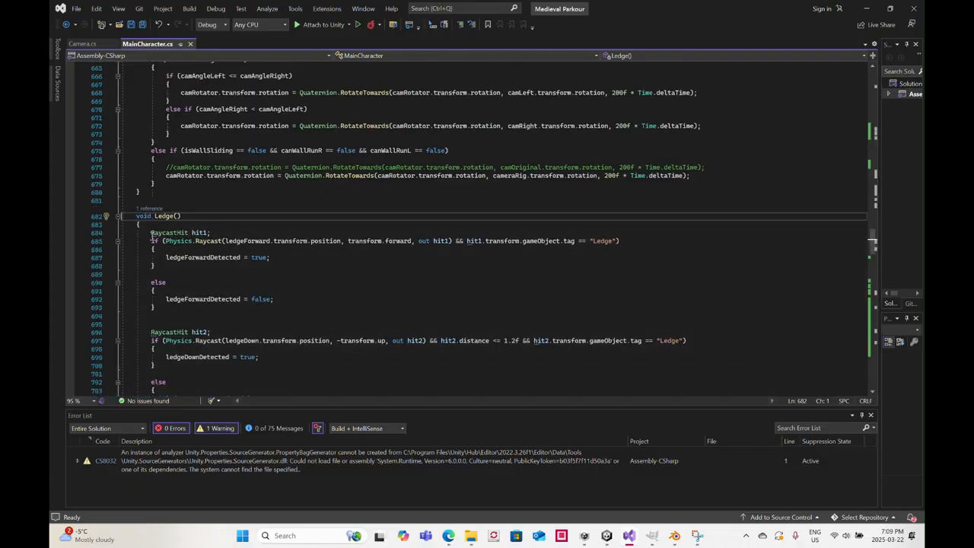
scroll(208, 245, "down", 7)
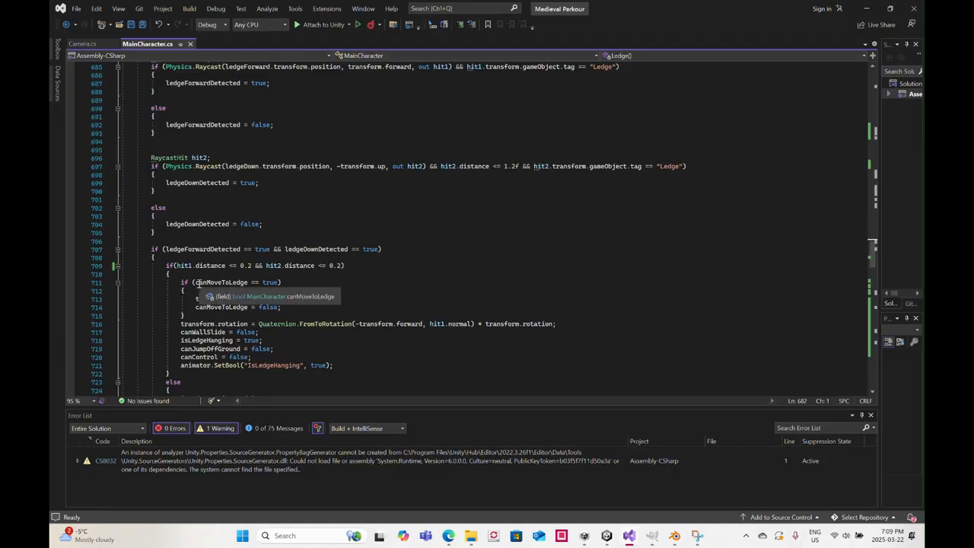
scroll(199, 274, "down", 6)
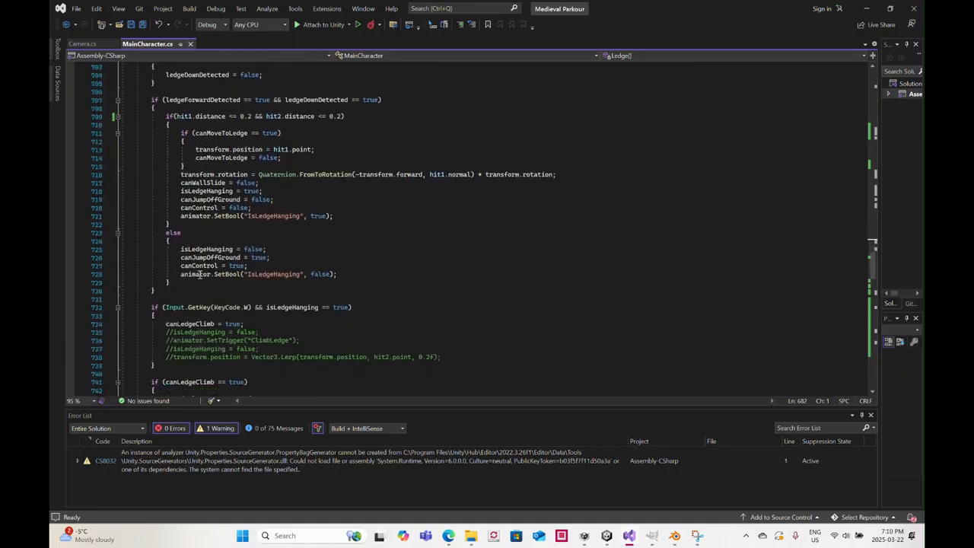
scroll(268, 266, "up", 1)
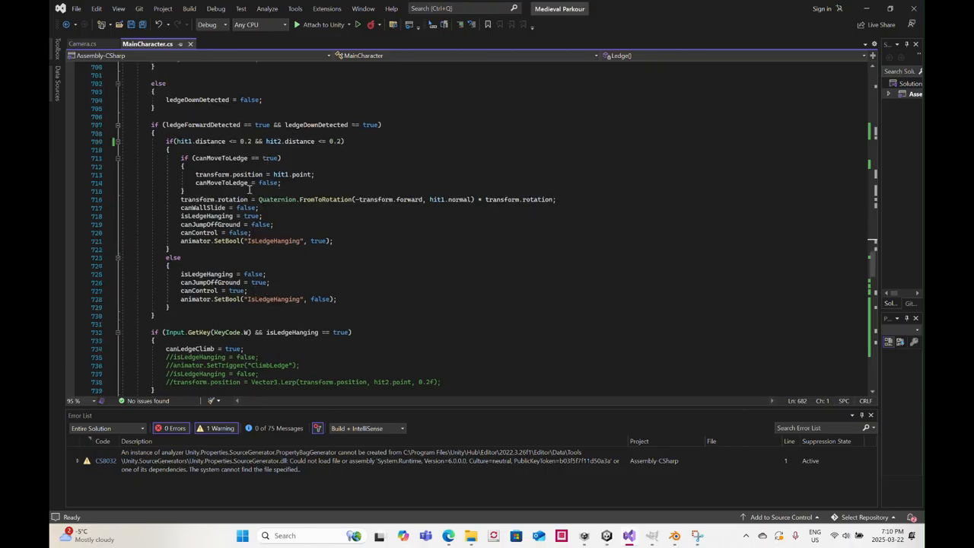
scroll(248, 190, "up", 2)
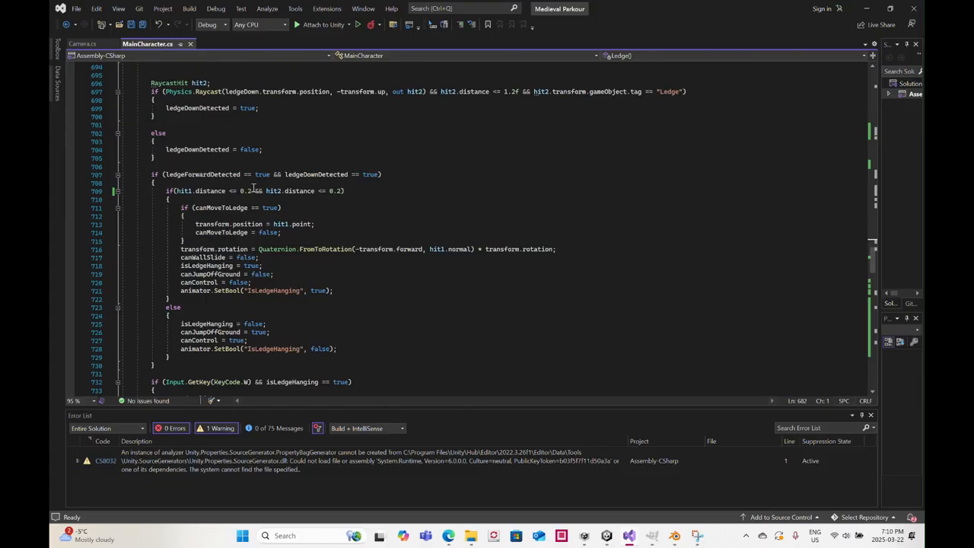
scroll(254, 189, "up", 3)
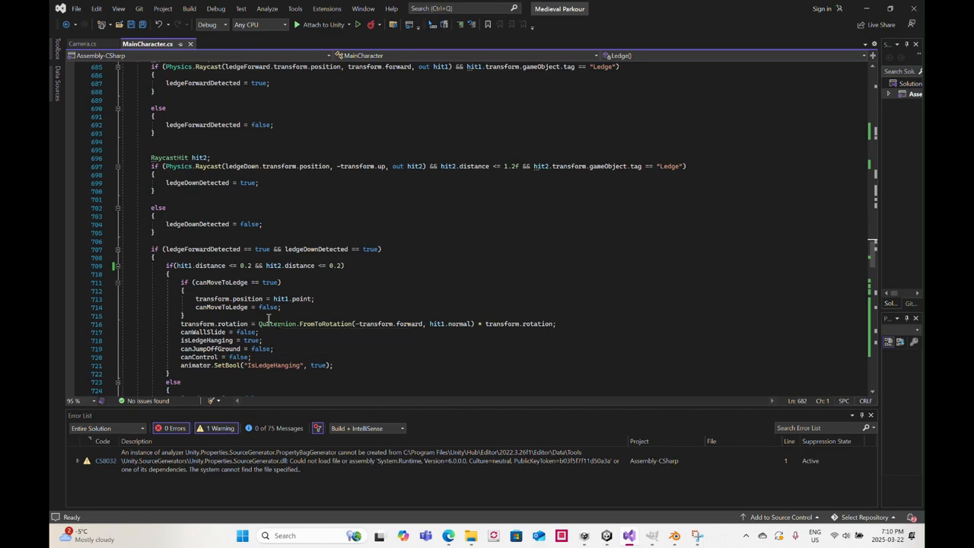
scroll(207, 294, "up", 3)
scroll(207, 293, "up", 1)
scroll(205, 296, "down", 5)
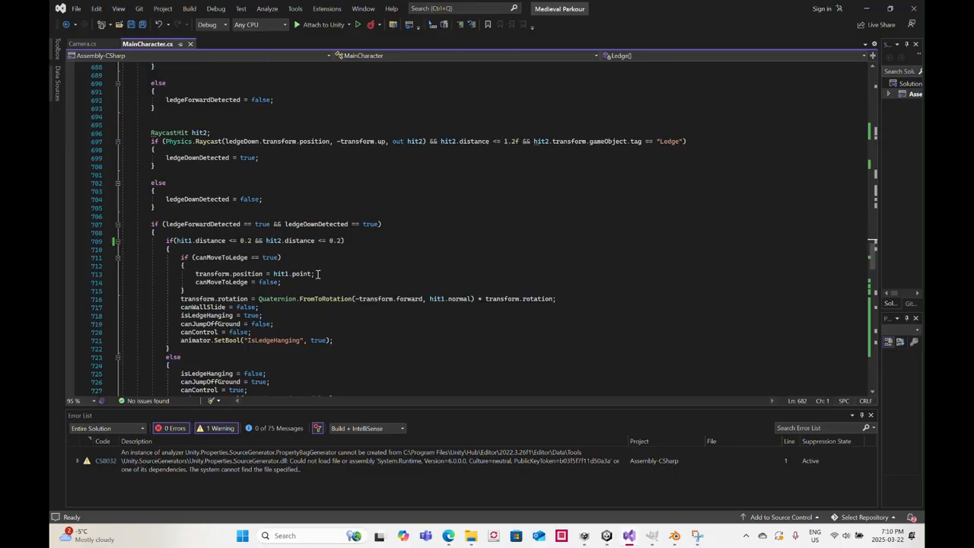
left_click_drag(316, 273, 195, 276)
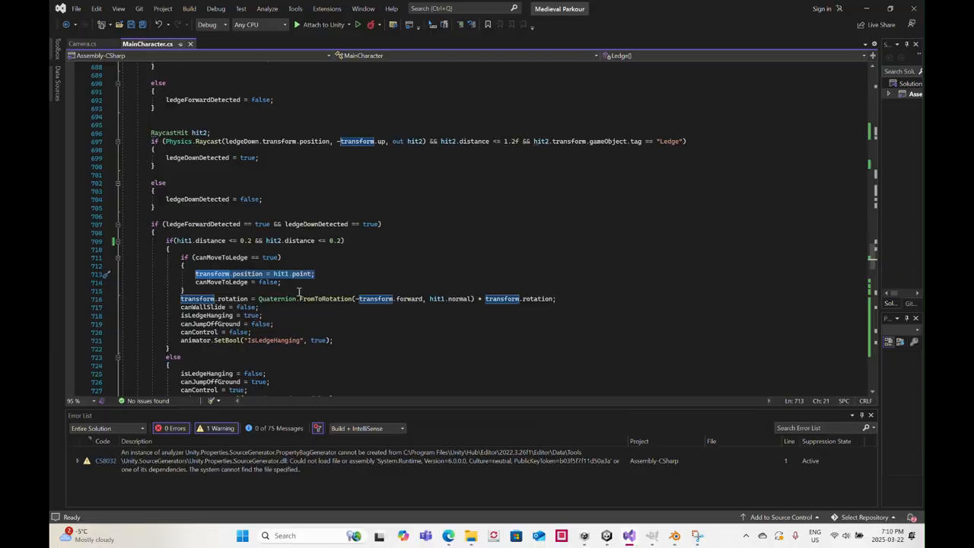
Paste "transform.position = hit1.point;" below canControl = false in ScaleWall()'s canScaleWall == true branch and save the script
scroll(301, 293, "down", 20)
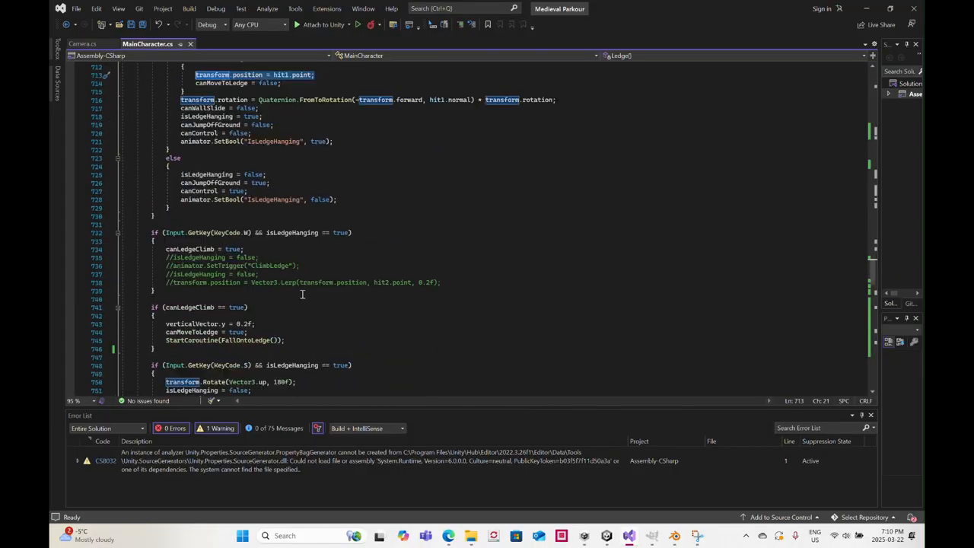
scroll(309, 283, "down", 7)
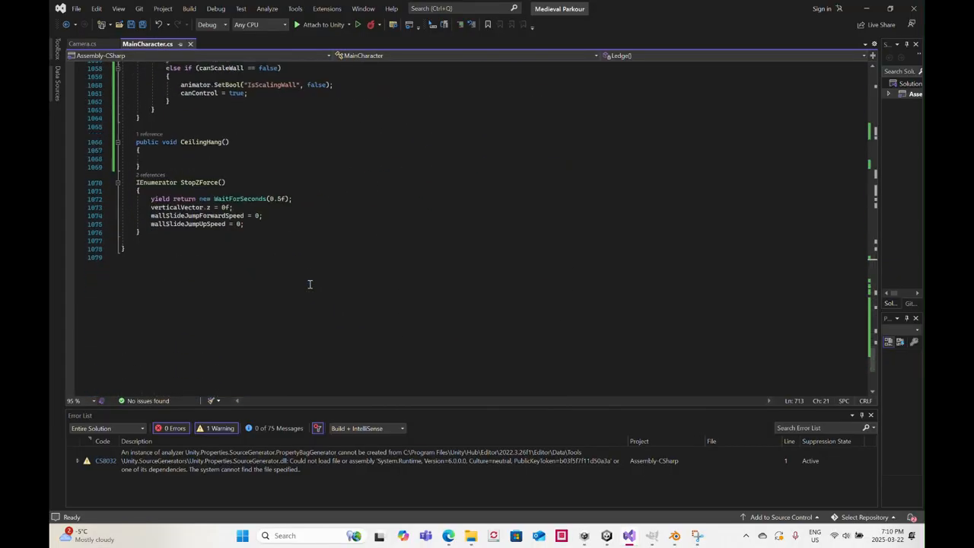
scroll(309, 285, "up", 7)
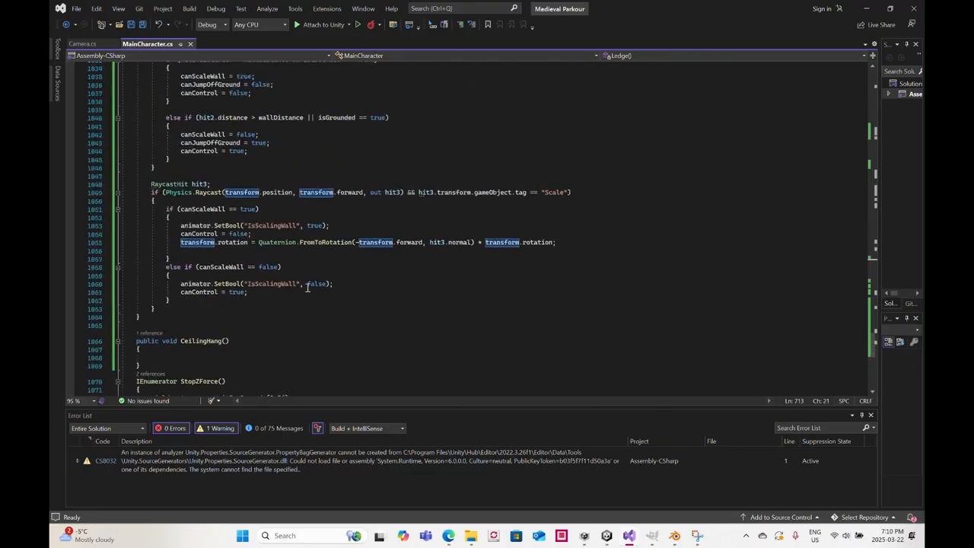
left_click(264, 235)
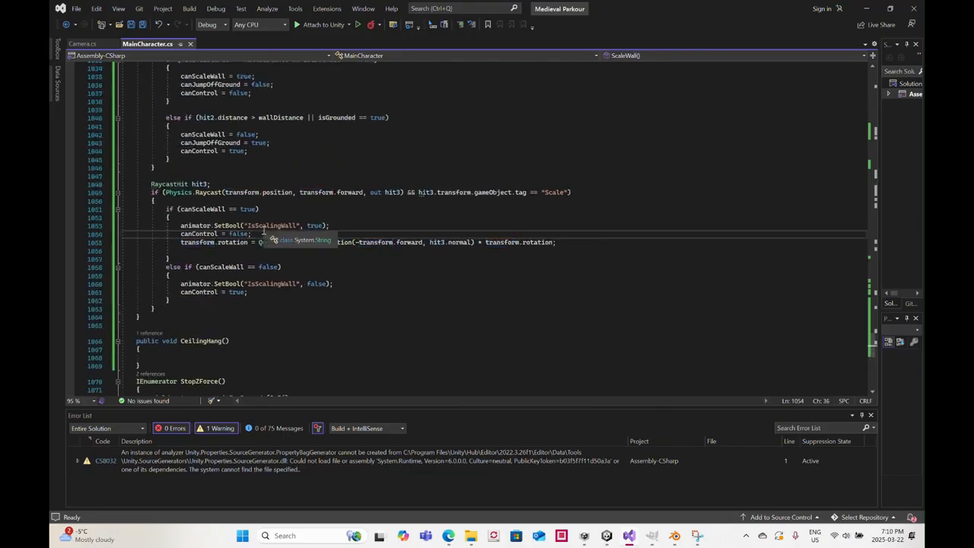
key("Return")
key("Tab")
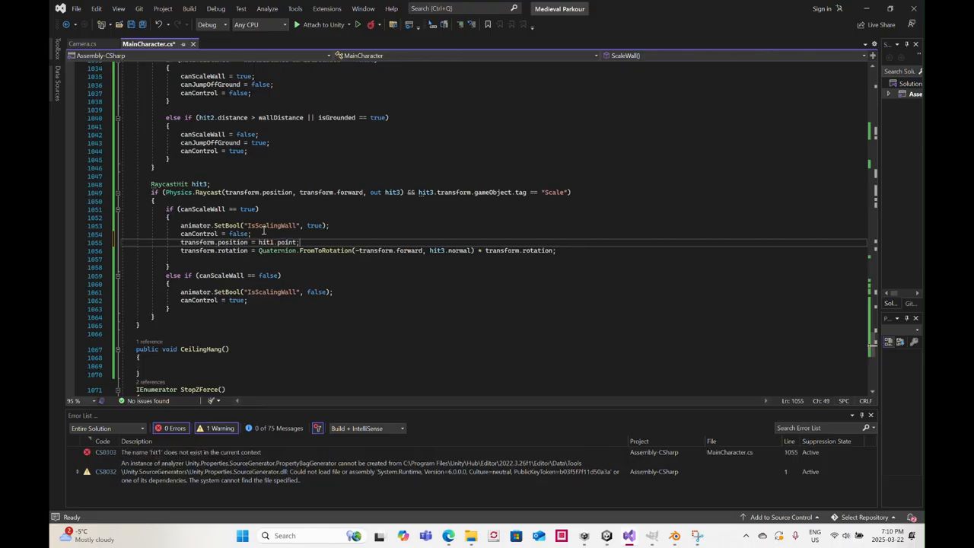
left_click(131, 24)
Change hit1 to hit3 in the transform.position statement inside ScaleWall()
mouse_move(607, 539)
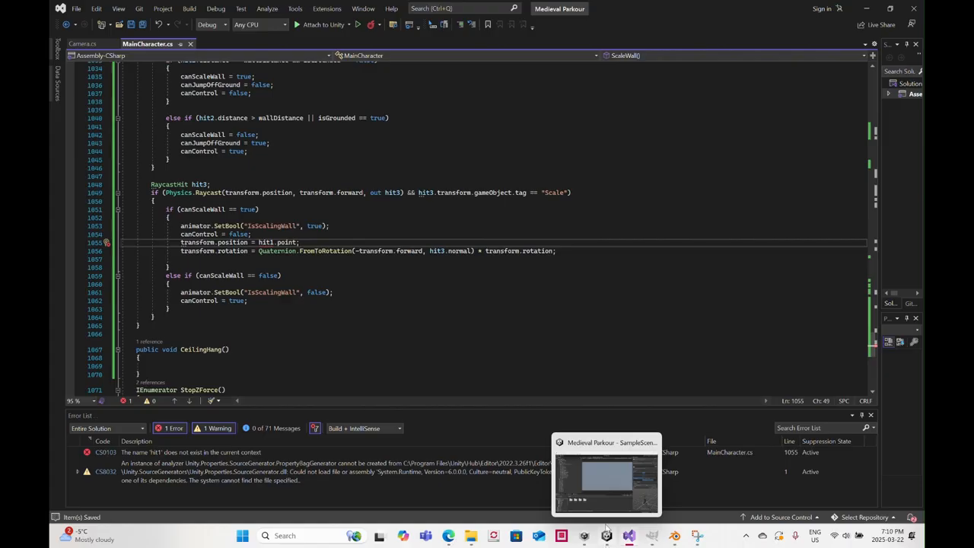
left_click(275, 242)
key("BackSpace")
type("3")
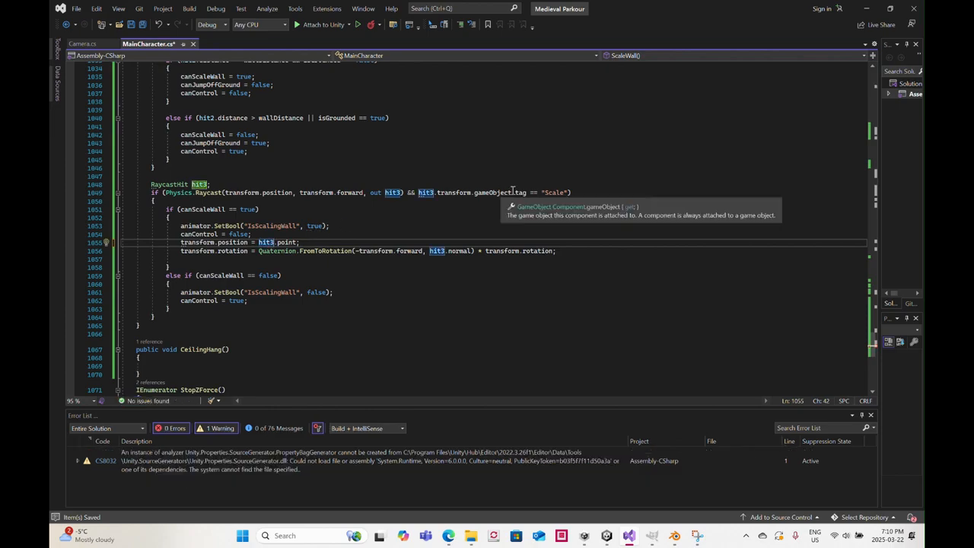
Change the hit3 raycast's tag comparison in ScaleWall() to "ScaleWall" and save the script
scroll(564, 240, "up", 3)
left_click(566, 268)
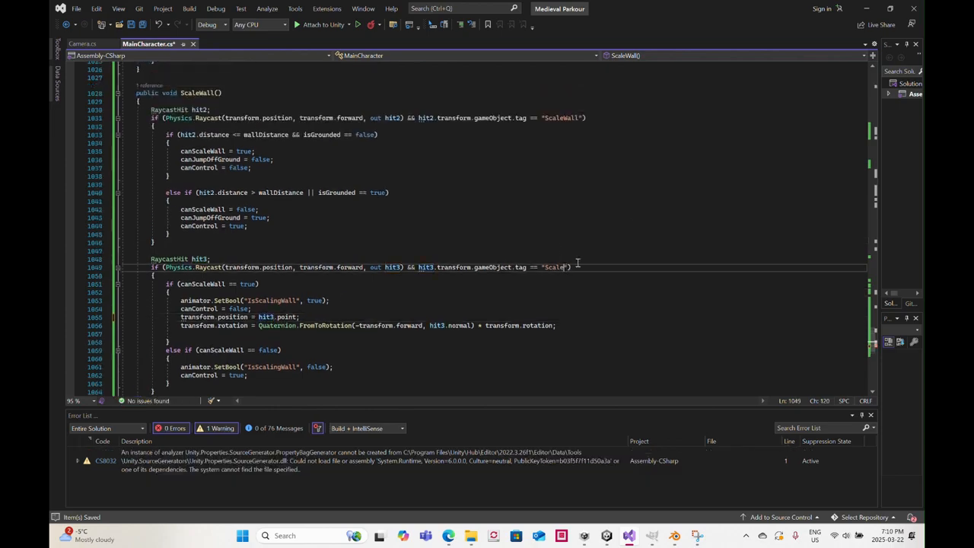
type("Wall")
left_click(131, 27)
Switch to Unity and play-test wall scaling by moving the character to the wall and jumping at it, then stop play mode
mouse_move(604, 546)
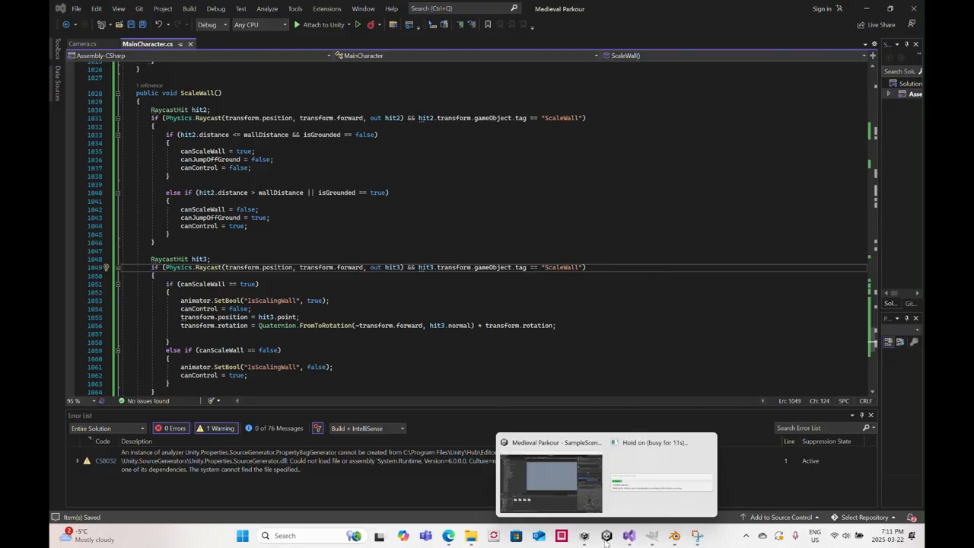
left_click(606, 536)
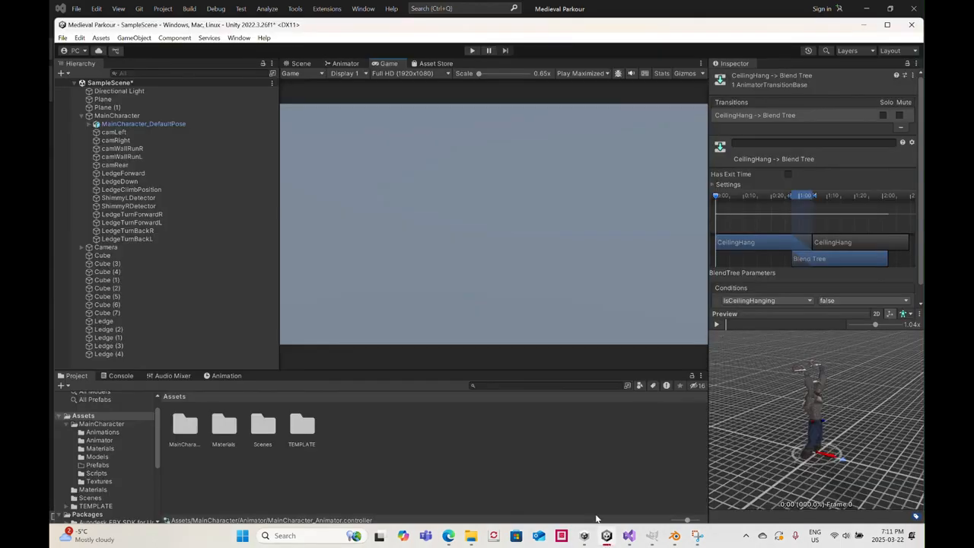
left_click(472, 50)
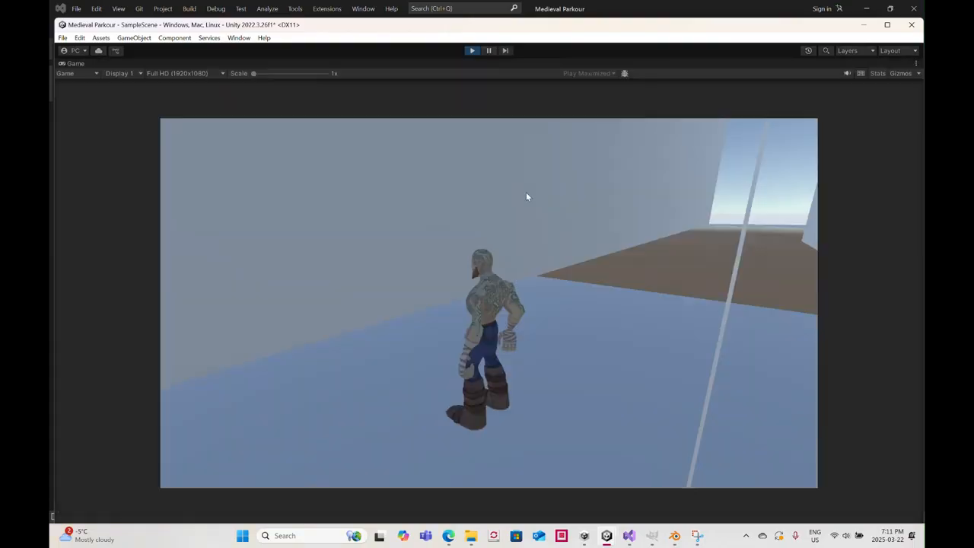
key("w")
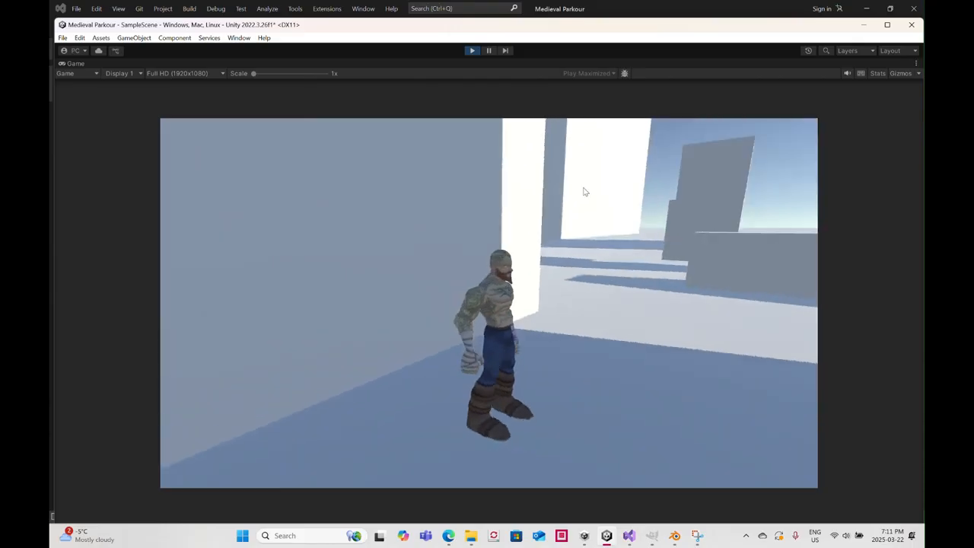
key("ctrl")
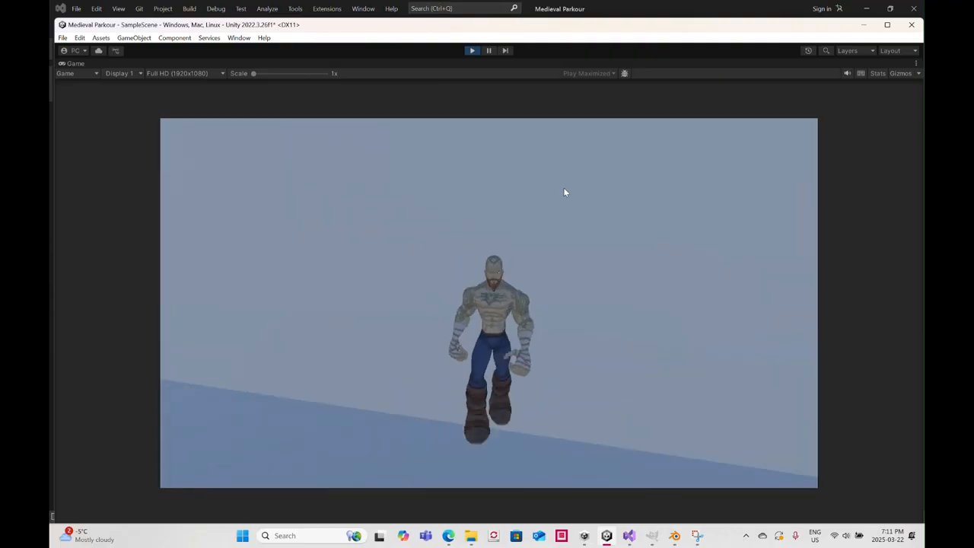
key("space")
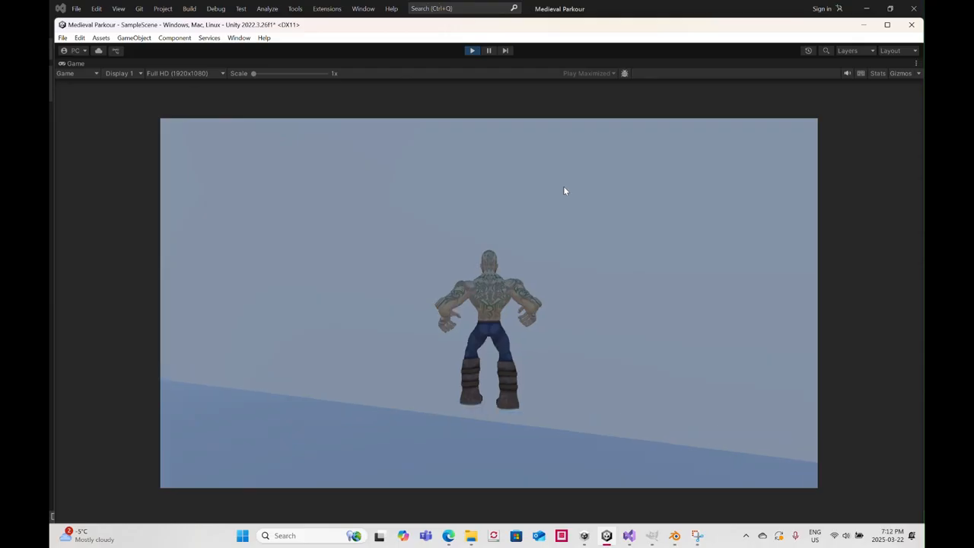
key("w")
key("space")
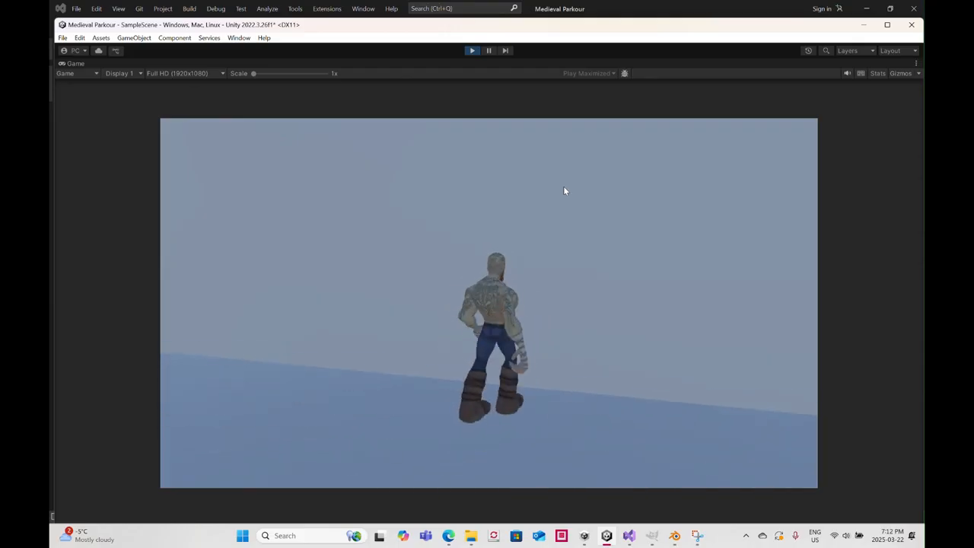
key("space")
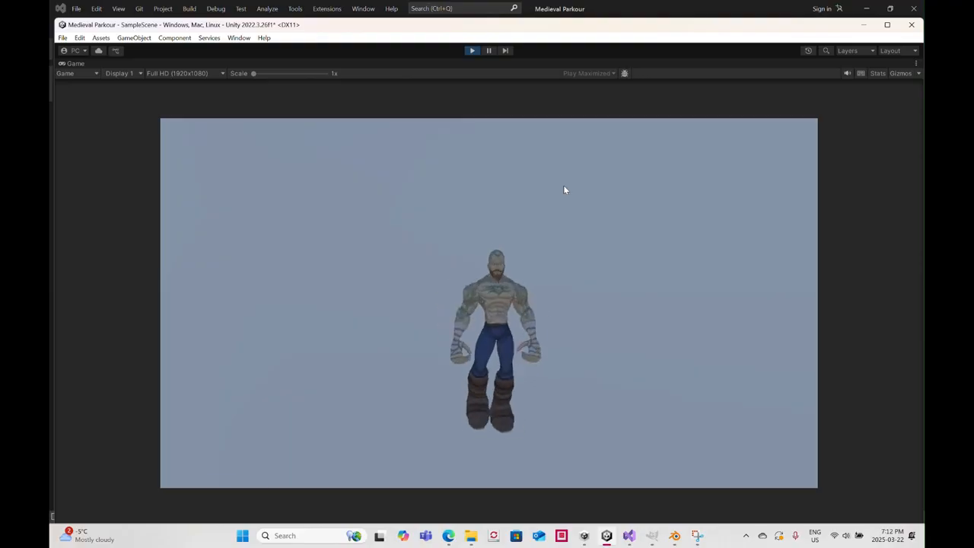
key("space")
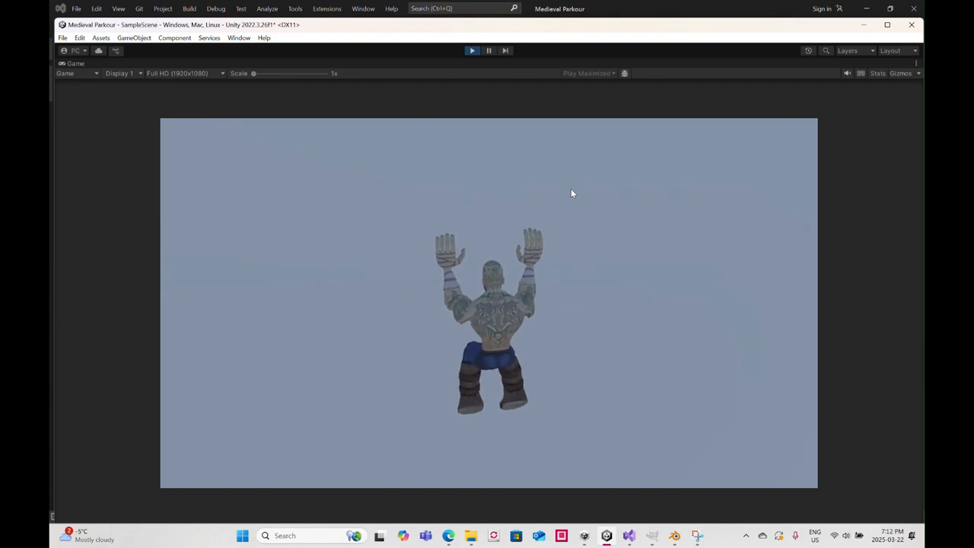
key("space")
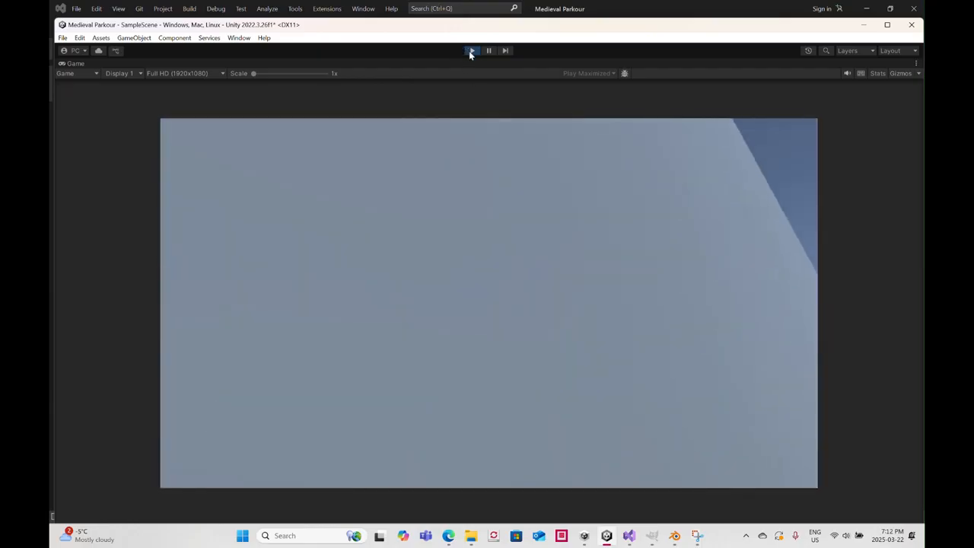
left_click(472, 51)
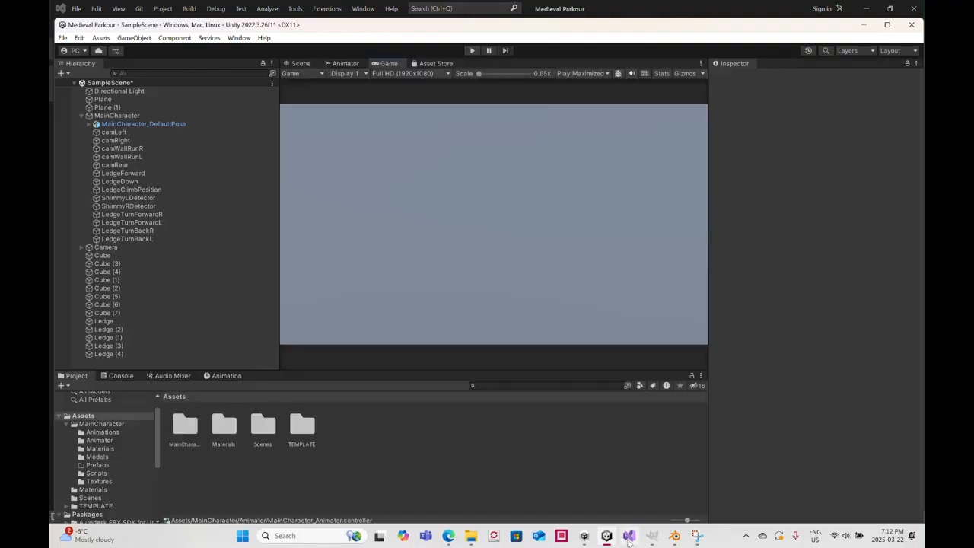
Return to Visual Studio and expand the Move() method in MainCharacter.cs to examine its movement condition
left_click(629, 536)
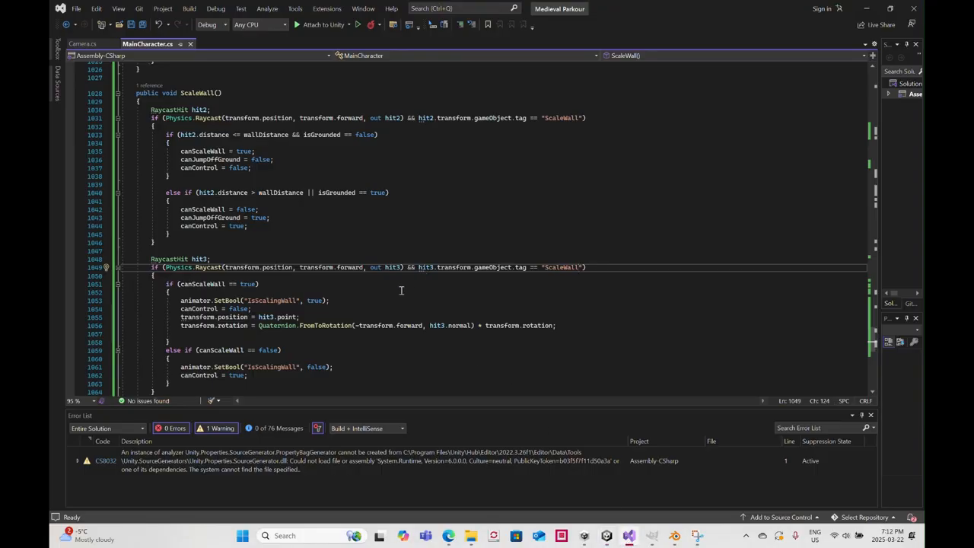
scroll(394, 289, "up", 11)
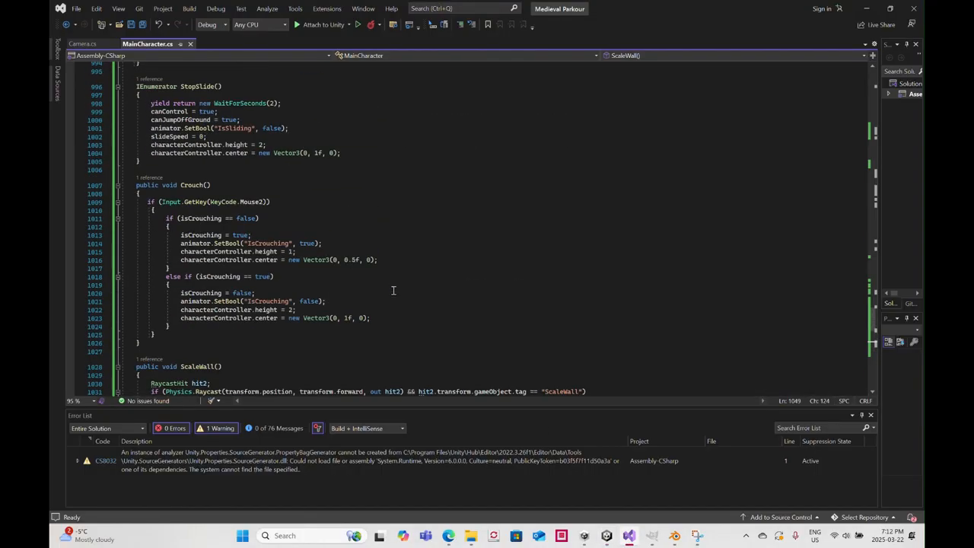
scroll(393, 289, "up", 20)
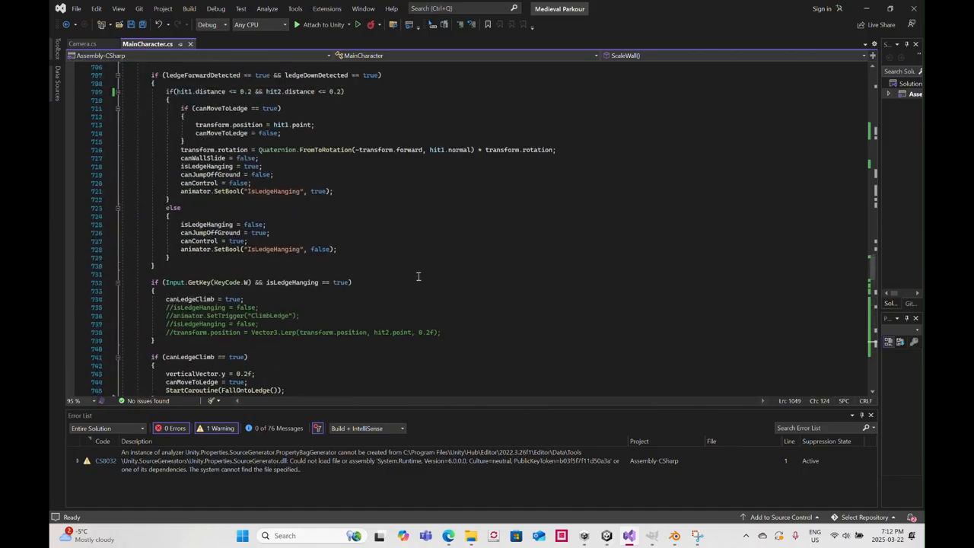
scroll(421, 276, "up", 20)
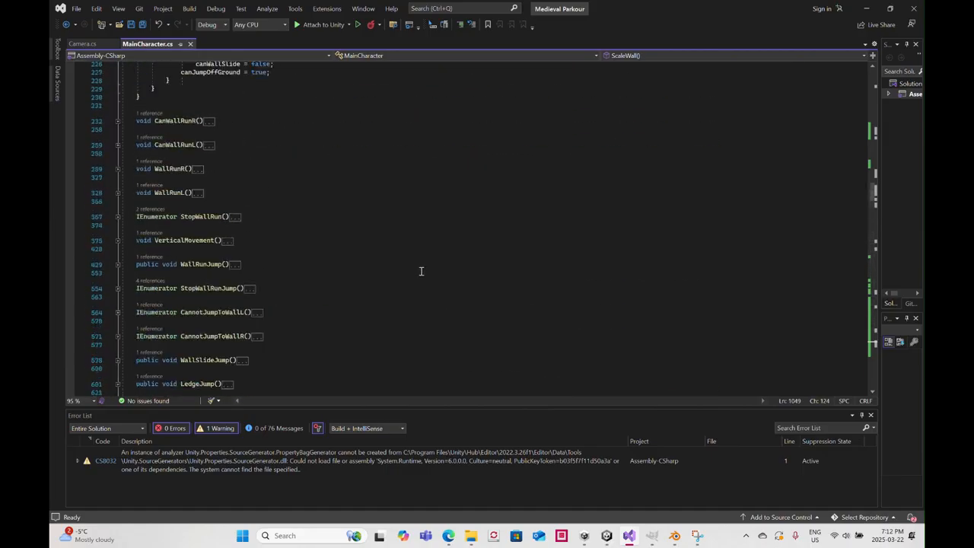
scroll(421, 271, "down", 3)
scroll(393, 266, "up", 5)
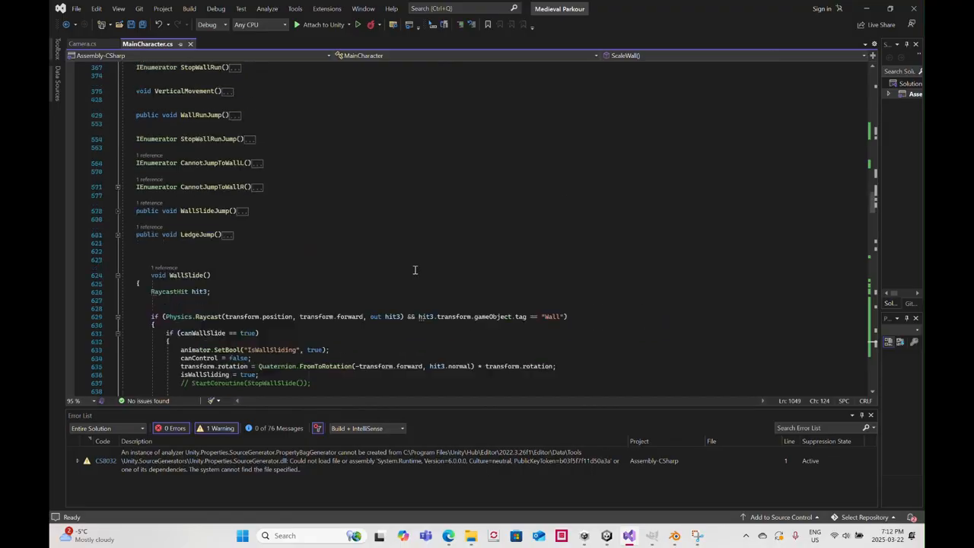
scroll(394, 265, "up", 11)
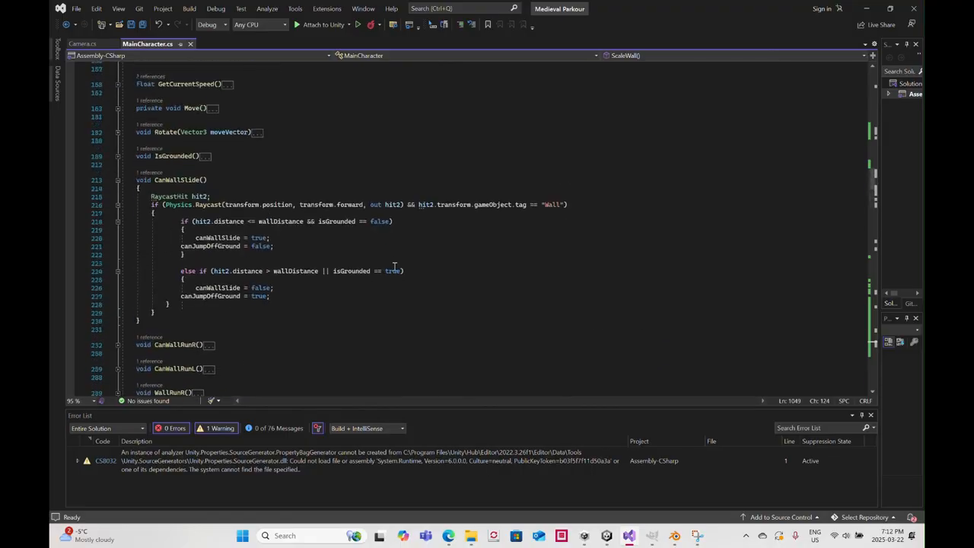
scroll(394, 266, "up", 5)
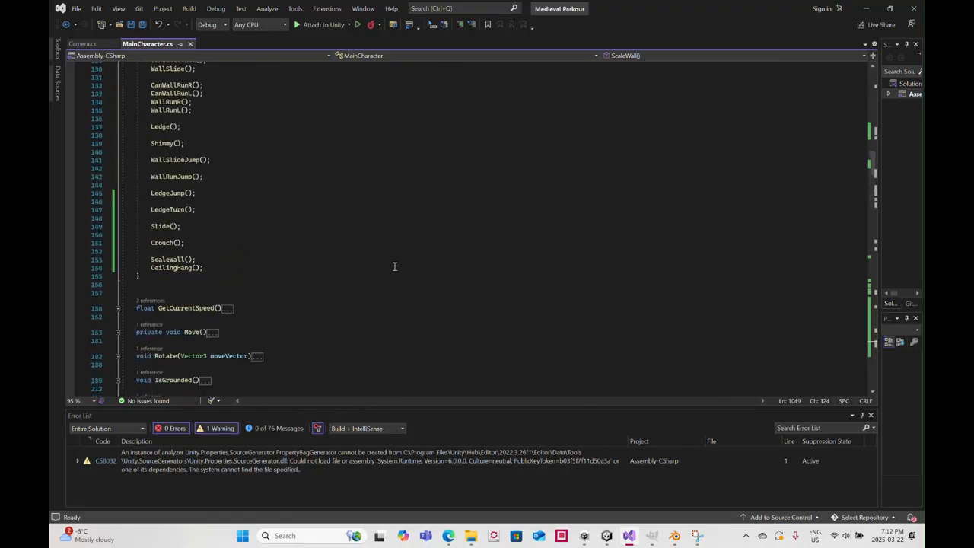
scroll(395, 266, "down", 1)
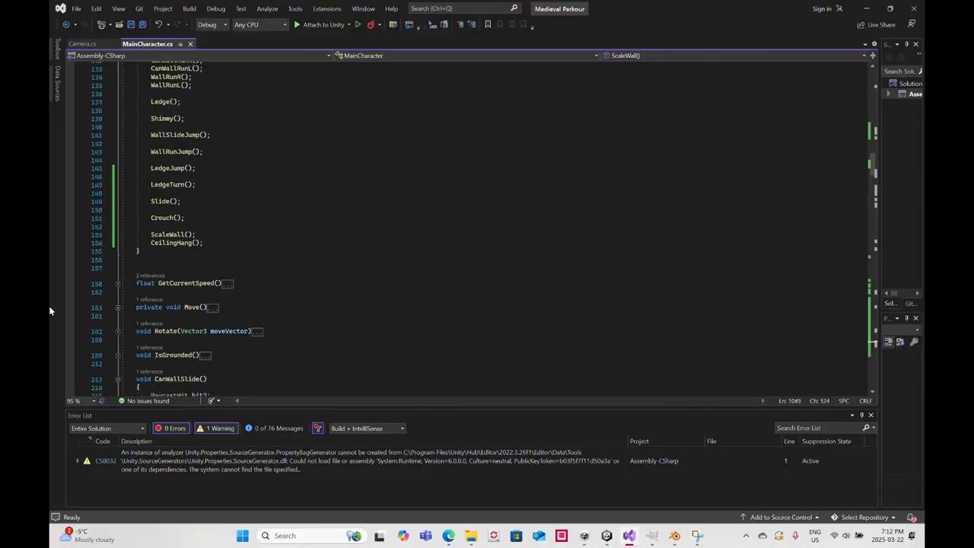
left_click(117, 306)
scroll(156, 282, "down", 5)
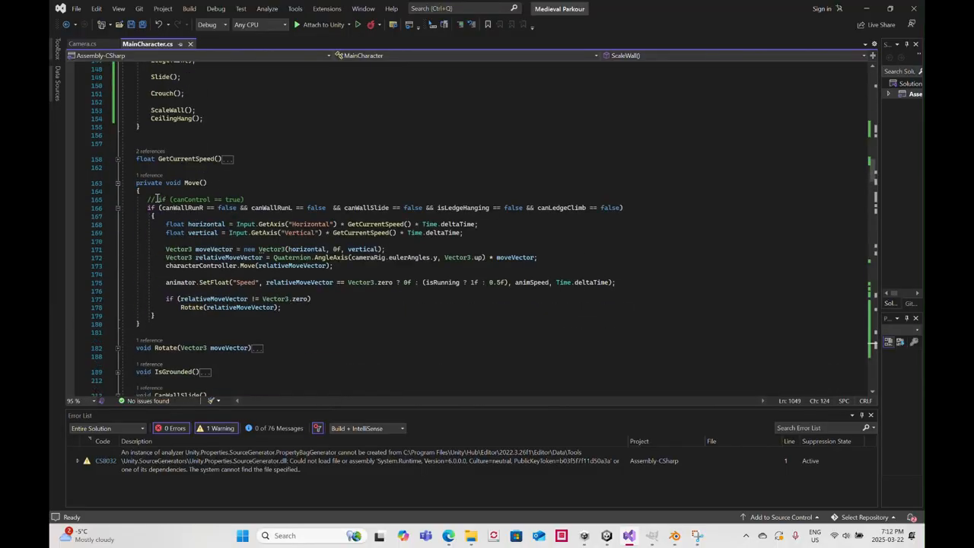
Append "&& canScaleWall == false" to the if condition in Move(), after the canLedgeClimb check
left_click_drag(148, 198, 250, 199)
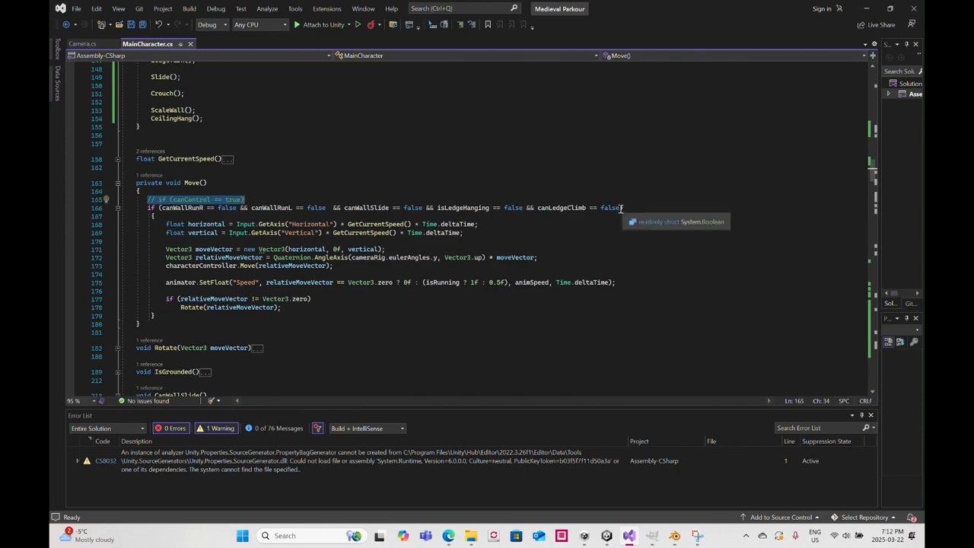
left_click(651, 208)
type(")")
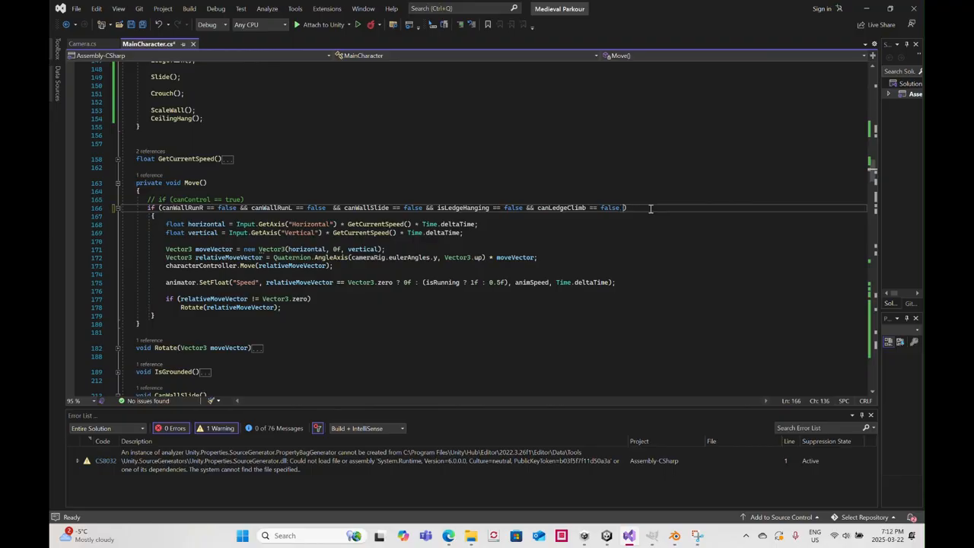
type("&&")
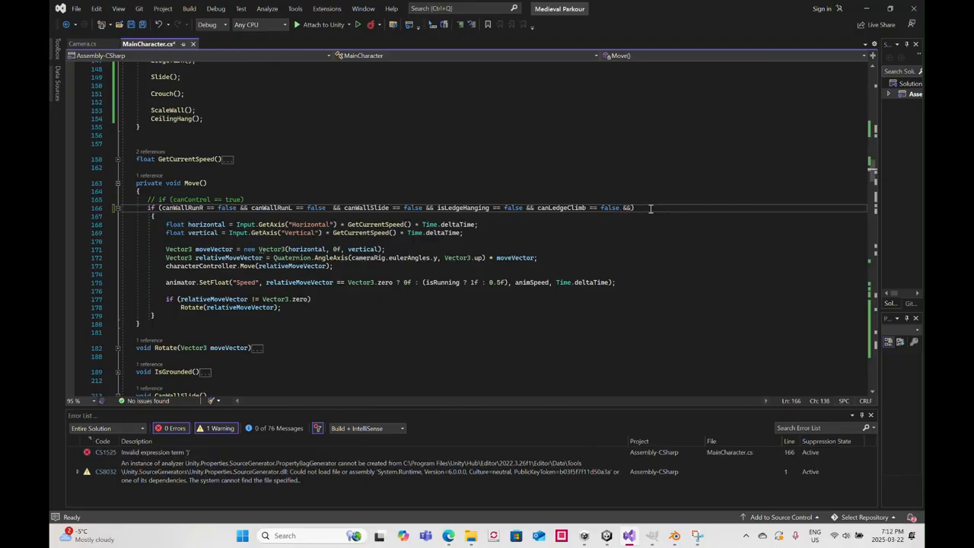
type(" can")
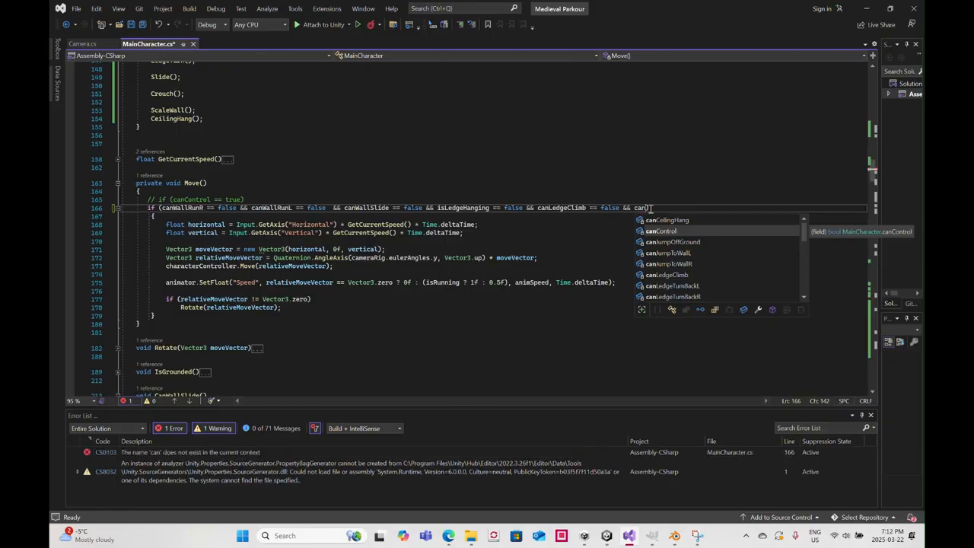
type("Sc")
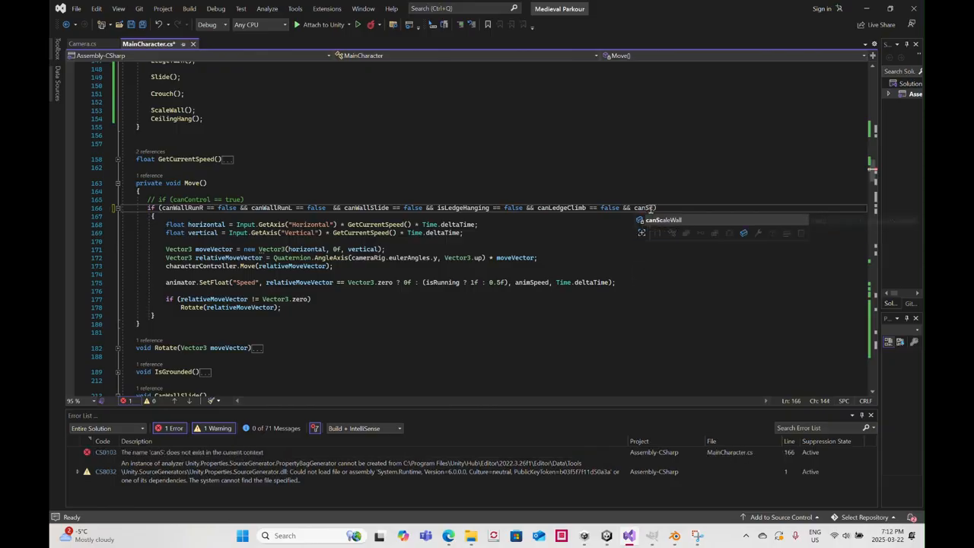
key("Tab")
type("== false")
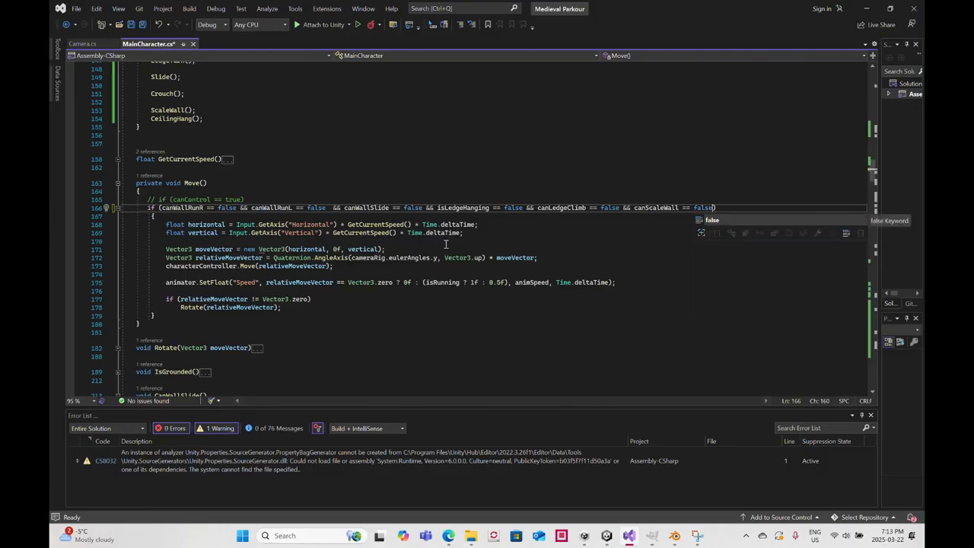
Review the ScaleWall() code and expand the Shimmy() method to examine its raycast checks
scroll(446, 243, "down", 20)
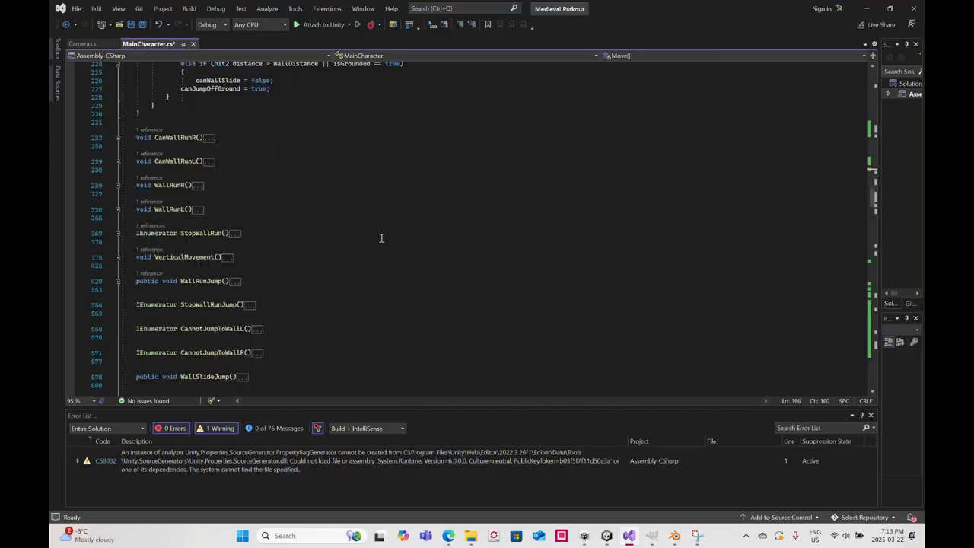
scroll(381, 238, "down", 20)
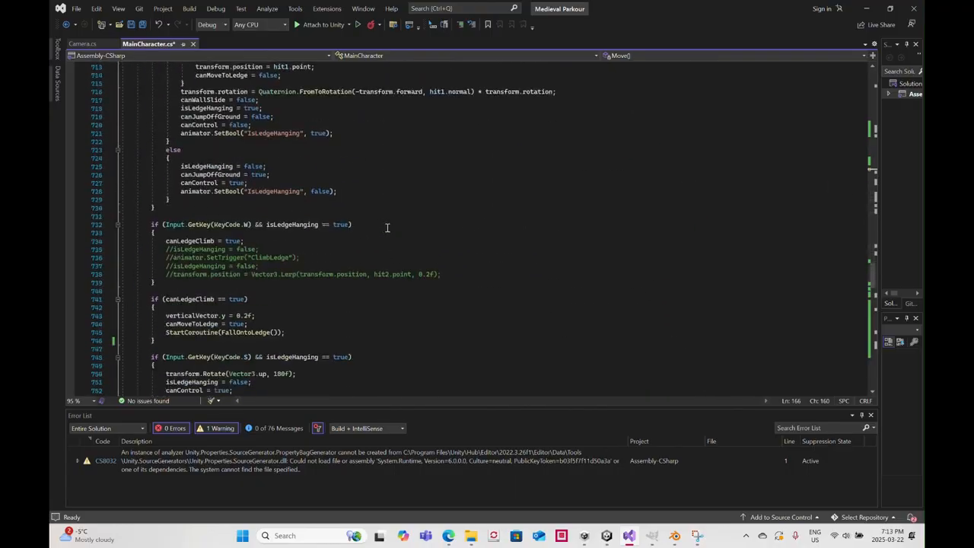
scroll(387, 228, "down", 20)
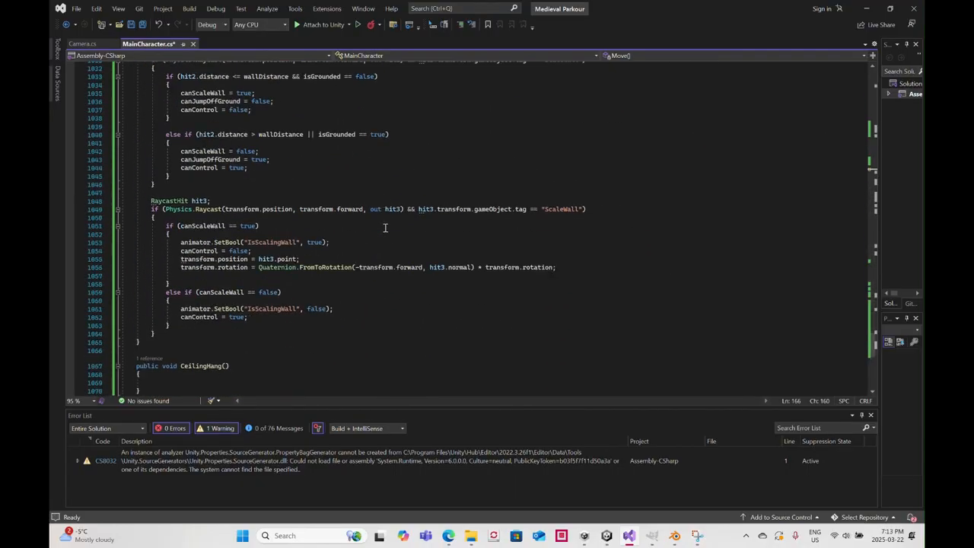
scroll(384, 229, "up", 8)
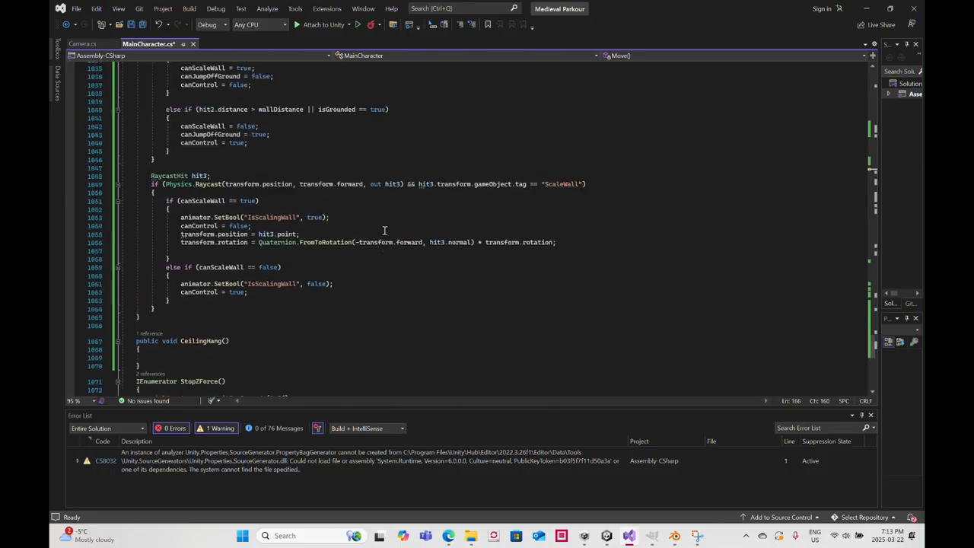
scroll(385, 230, "up", 9)
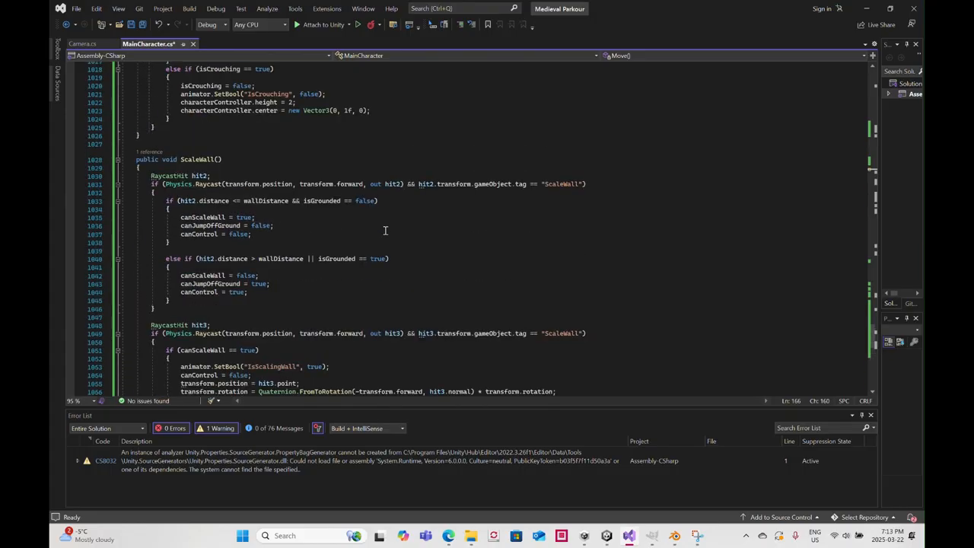
scroll(385, 231, "up", 12)
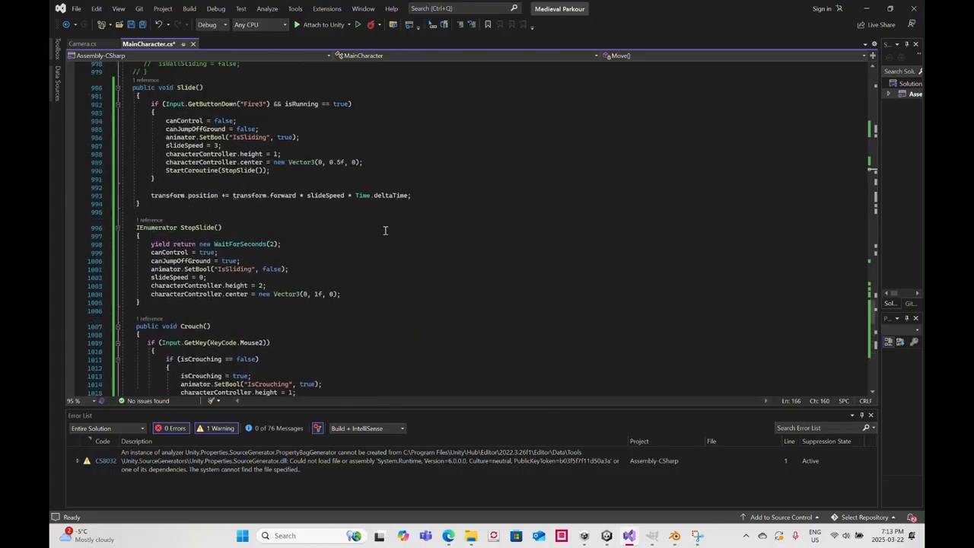
scroll(385, 231, "up", 2)
scroll(385, 230, "up", 5)
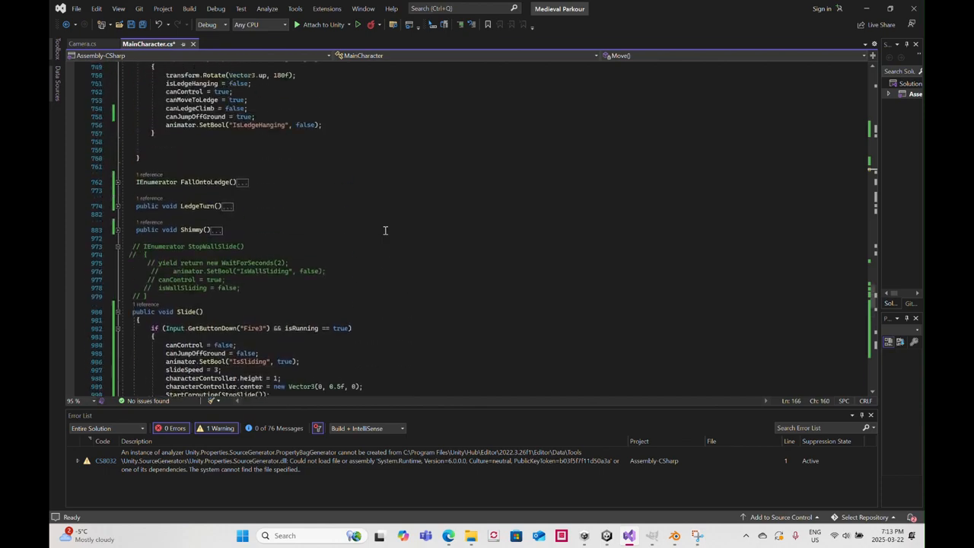
left_click(116, 230)
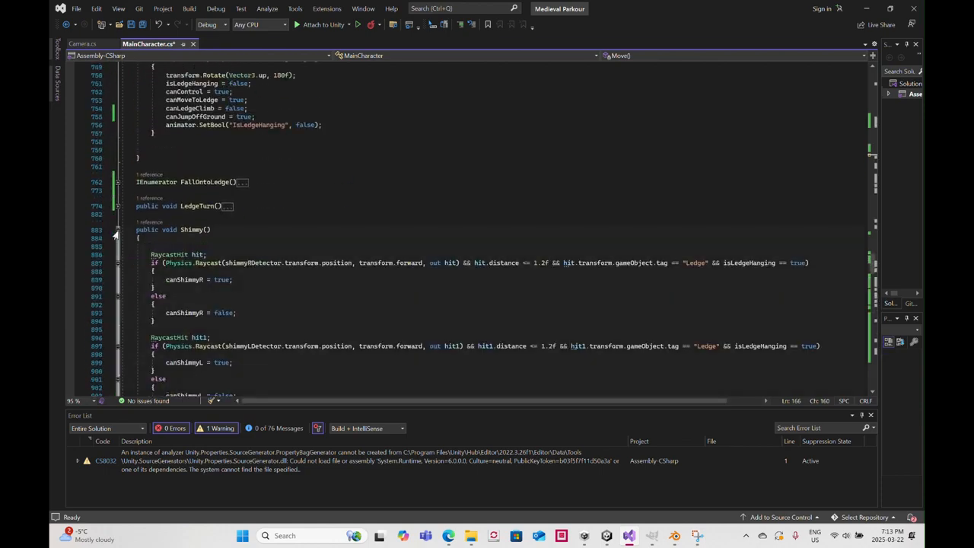
Copy the "if (Input.GetKey(KeyCode.D))" line from Shimmy() and review how its D and A key branches handle movement
scroll(197, 227, "down", 10)
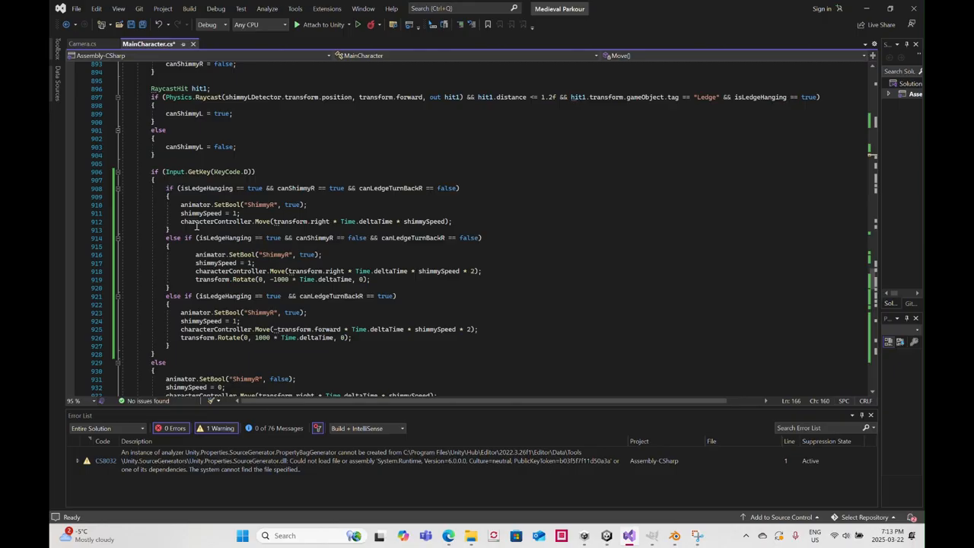
left_click_drag(257, 172, 153, 172)
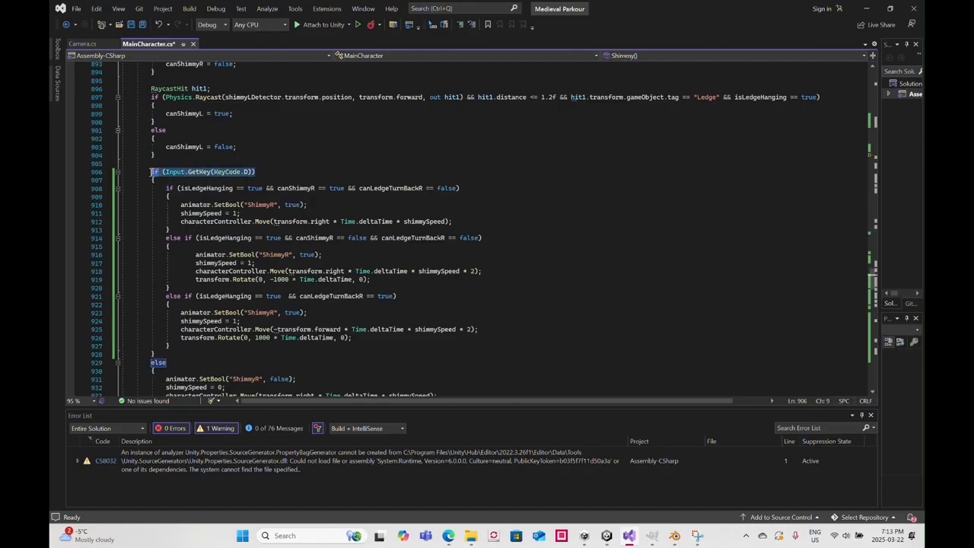
scroll(238, 245, "down", 10)
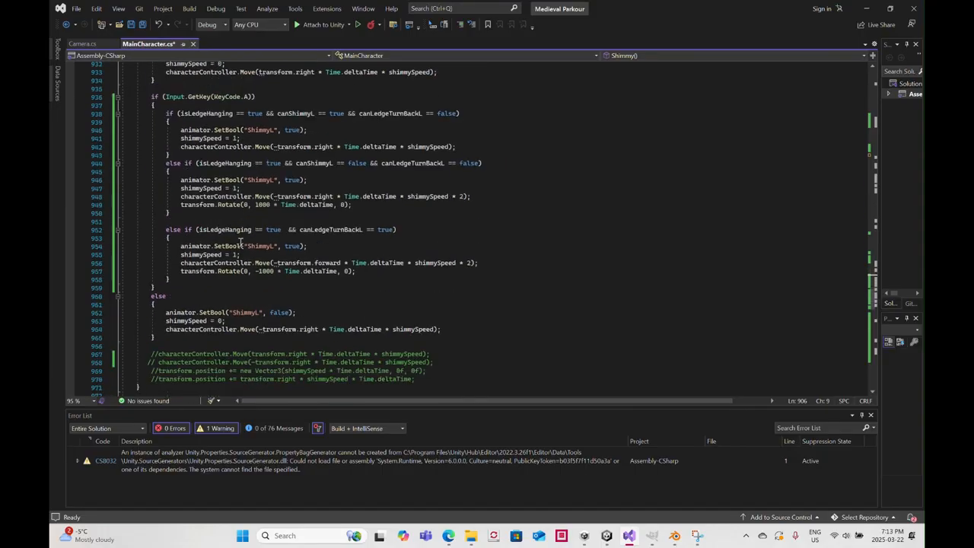
scroll(239, 246, "up", 6)
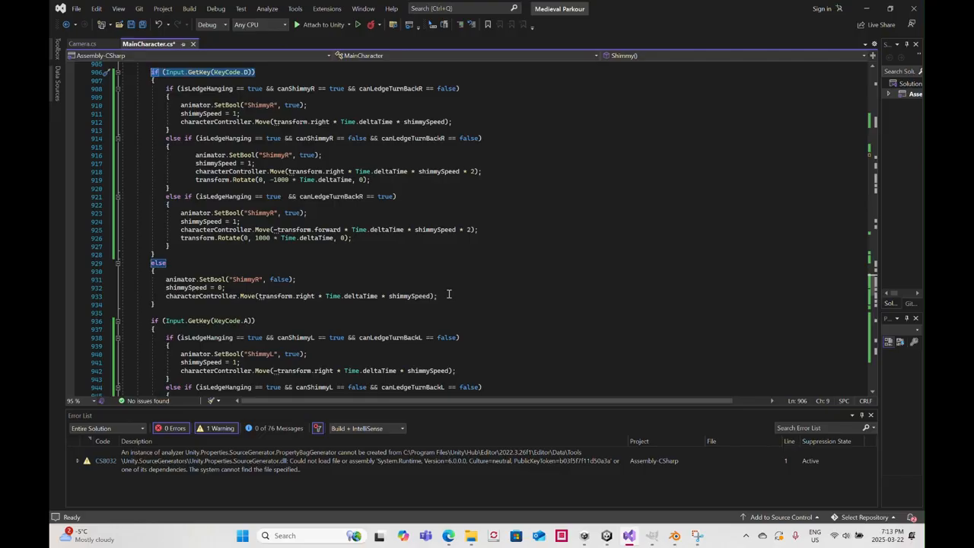
scroll(450, 294, "down", 20)
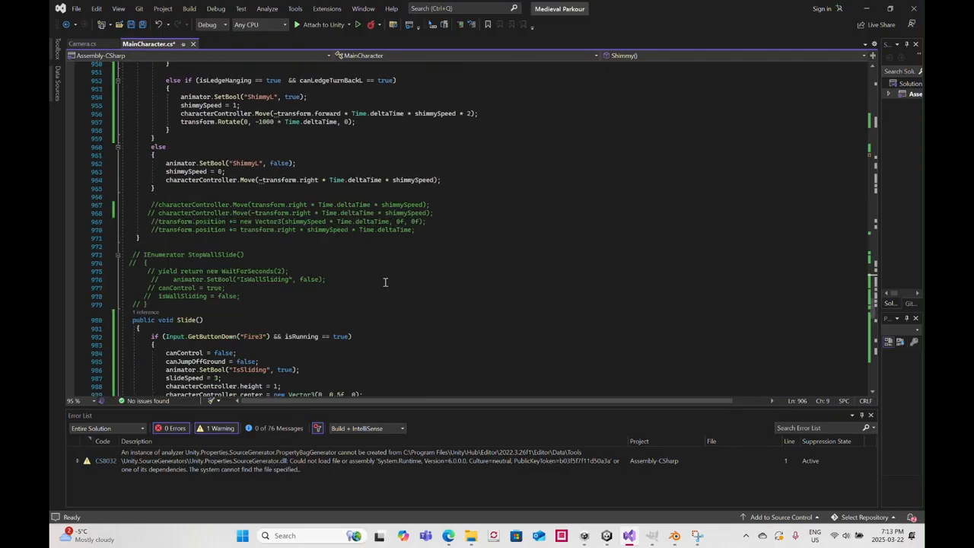
scroll(322, 270, "down", 20)
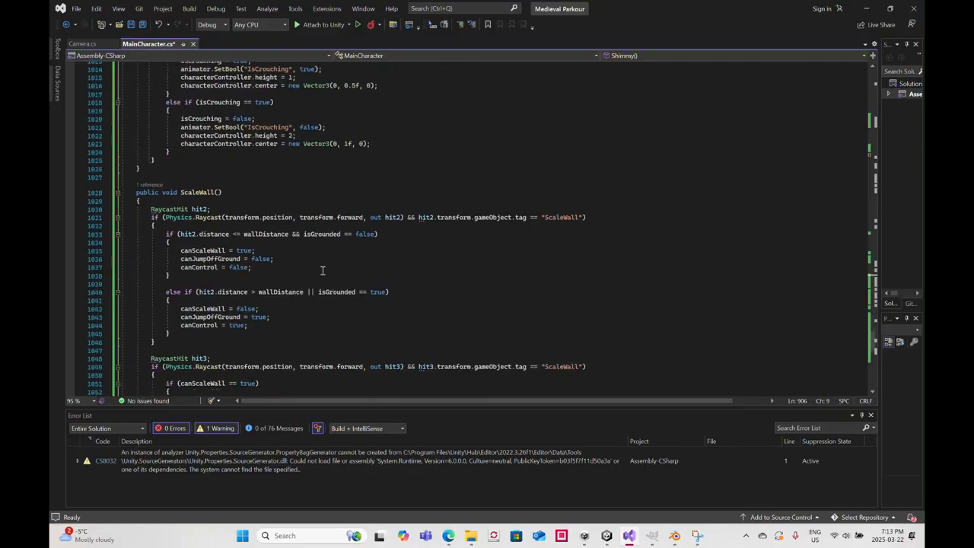
scroll(322, 270, "up", 5)
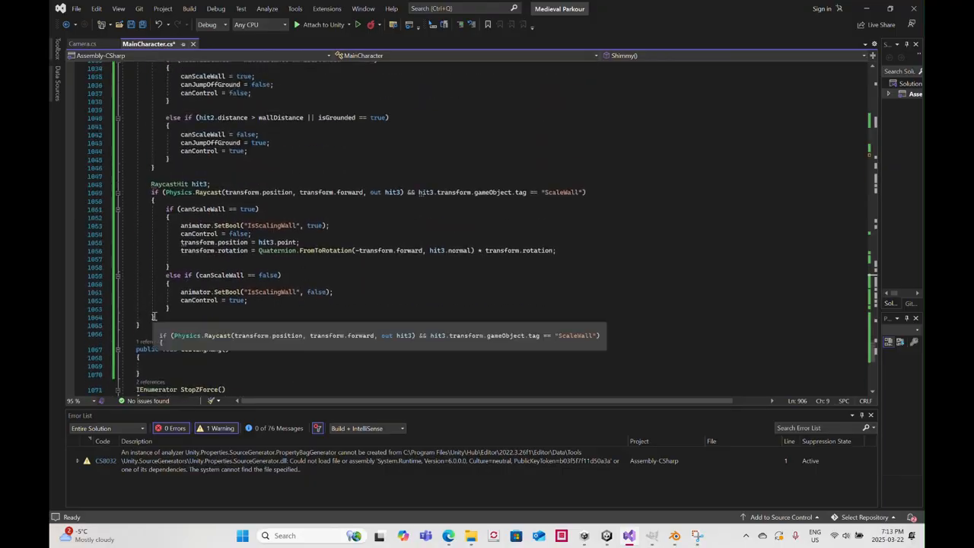
Add the copied key check with an empty block at the end of ScaleWall() and change its key to KeyCode.W
left_click(153, 316)
key("Return")
key("Return")
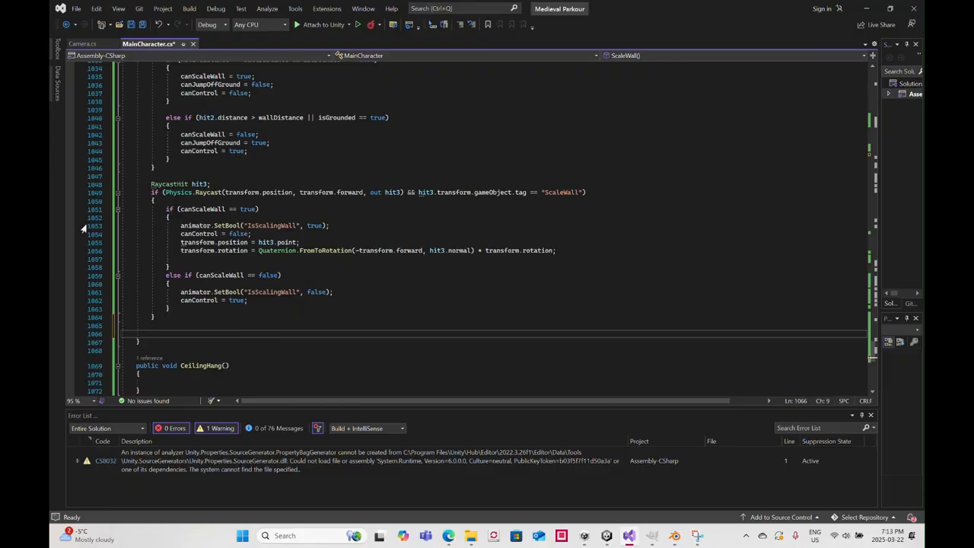
type("if (Input.GetKey(KeyCode.D))")
key("Return")
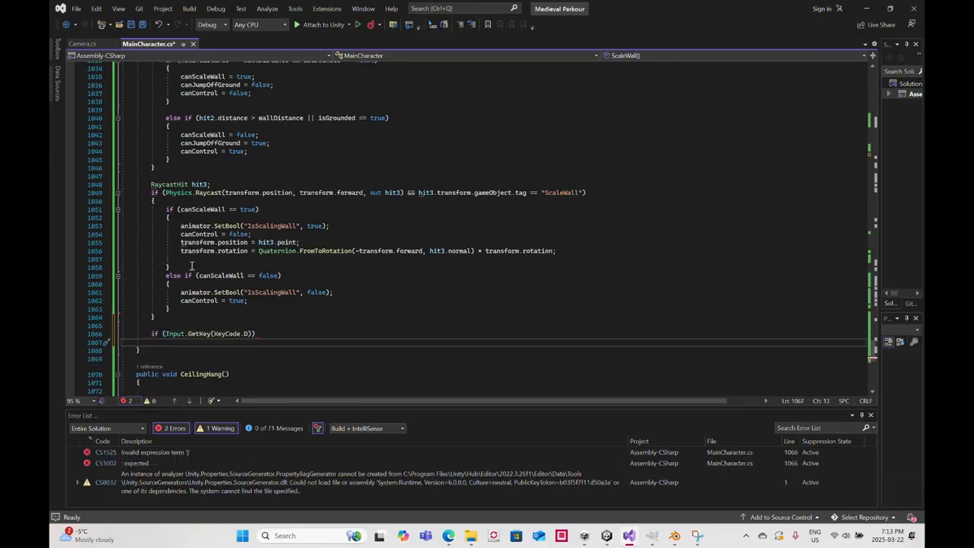
type("{")
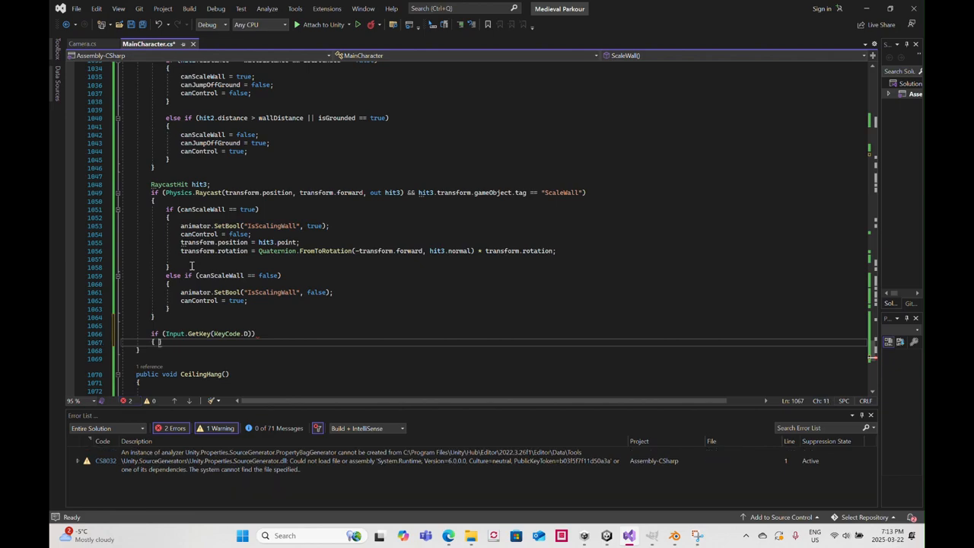
key("Return")
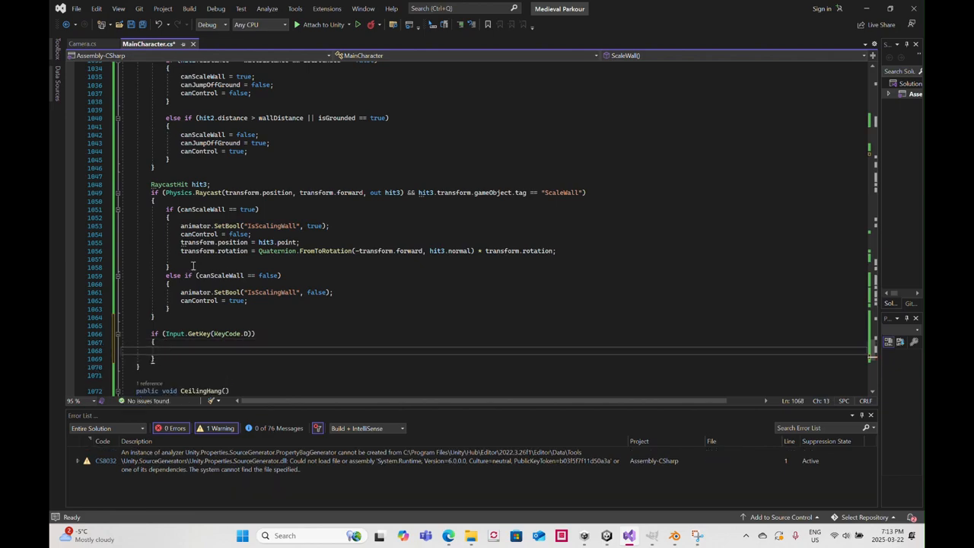
left_click(246, 334)
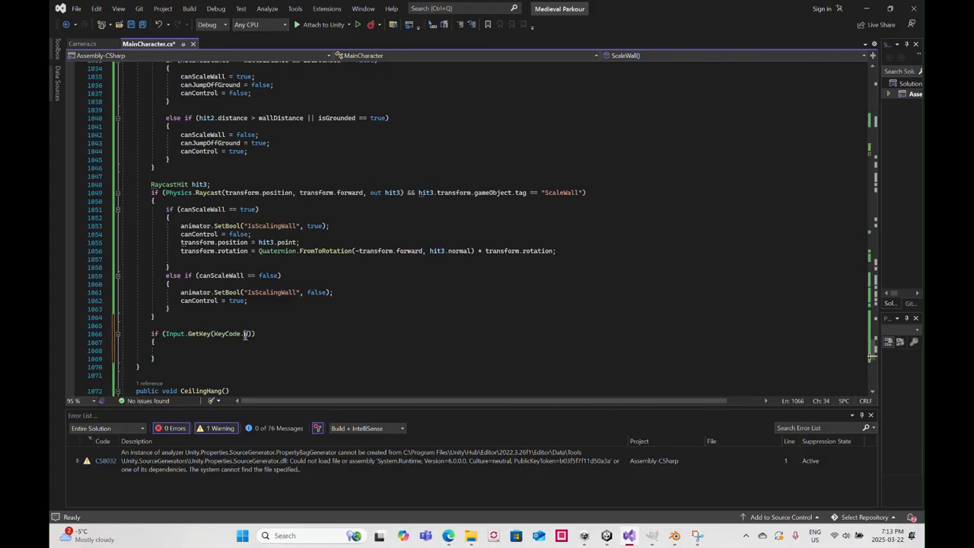
key("Delete")
type("W")
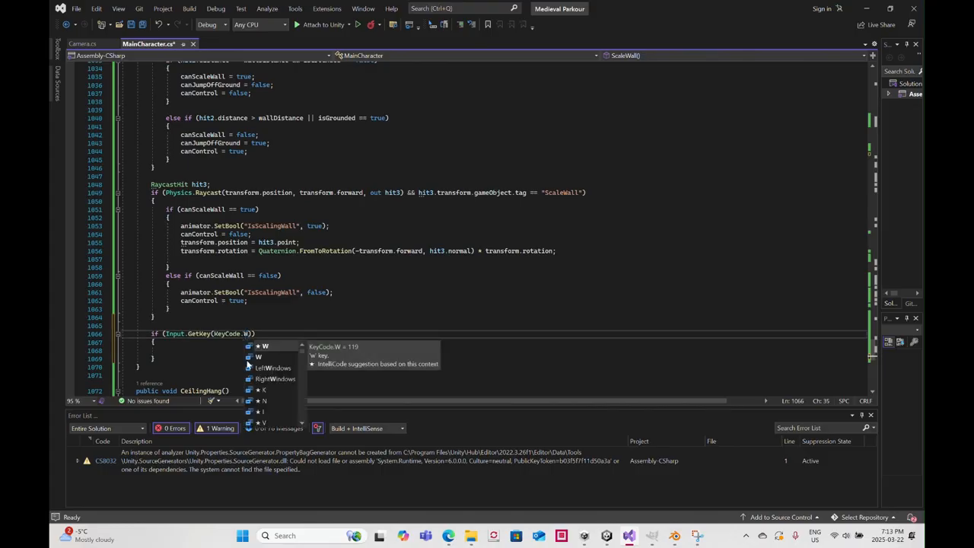
Add an empty else block after the KeyCode.W check in ScaleWall(), using the else branches in Shimmy() as reference
left_click(157, 359)
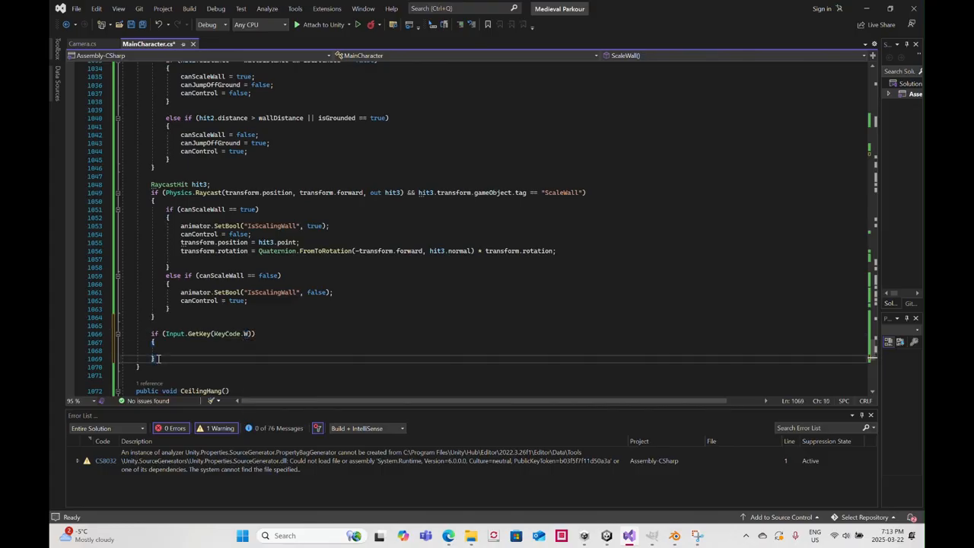
key("Return")
type("else")
scroll(231, 244, "up", 3)
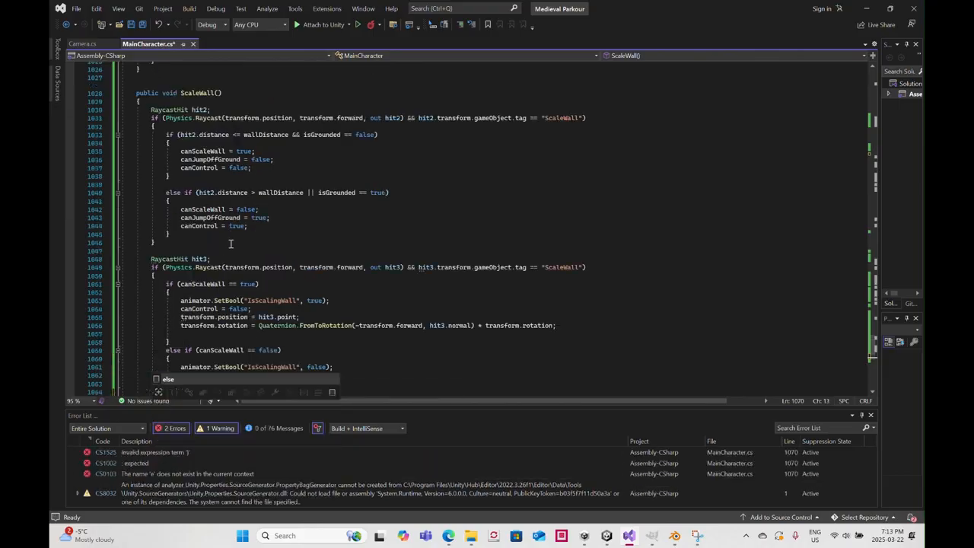
scroll(231, 243, "up", 20)
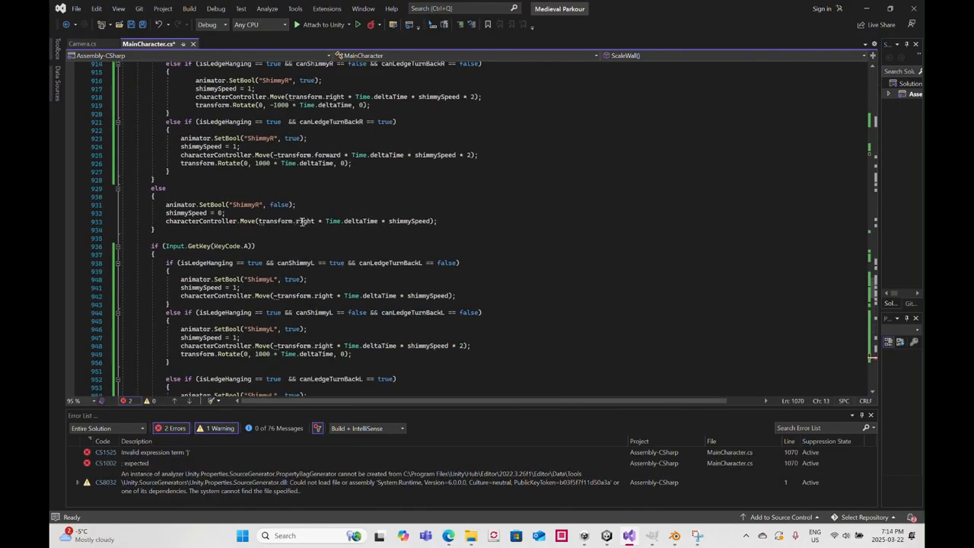
scroll(302, 221, "down", 7)
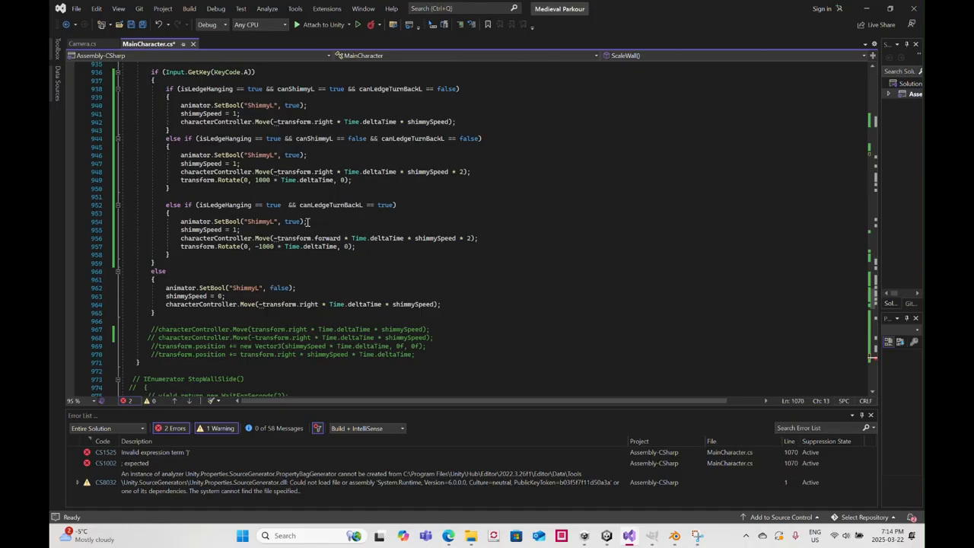
scroll(307, 222, "down", 4)
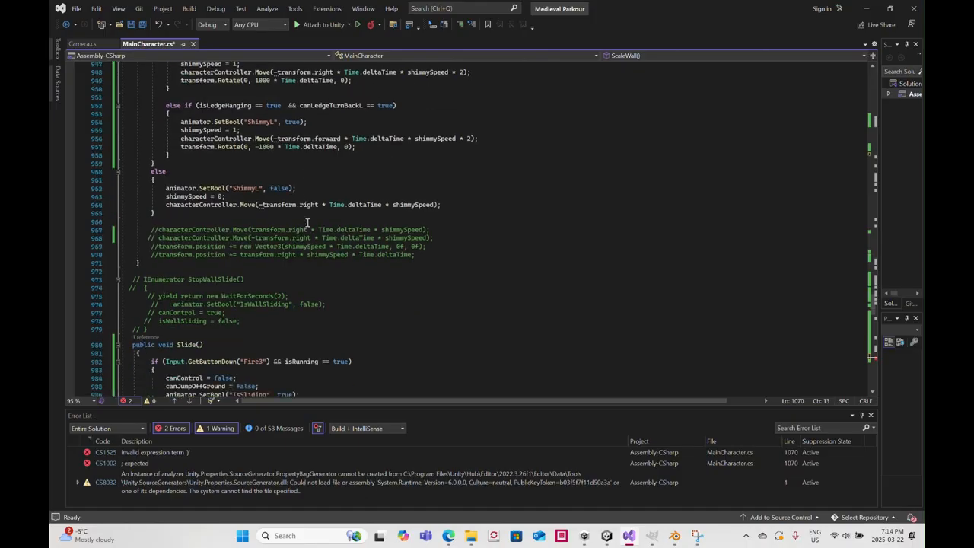
scroll(307, 222, "up", 7)
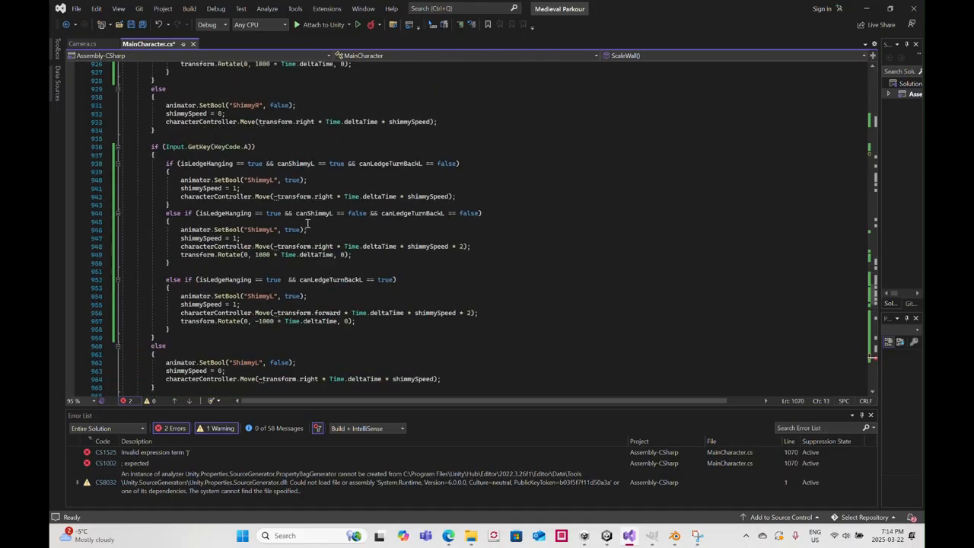
scroll(307, 222, "down", 20)
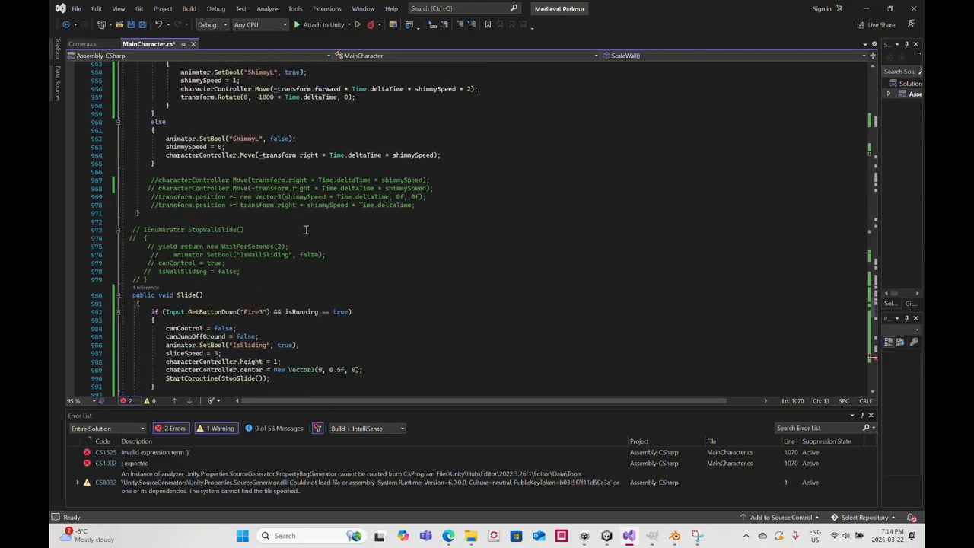
scroll(308, 235, "down", 15)
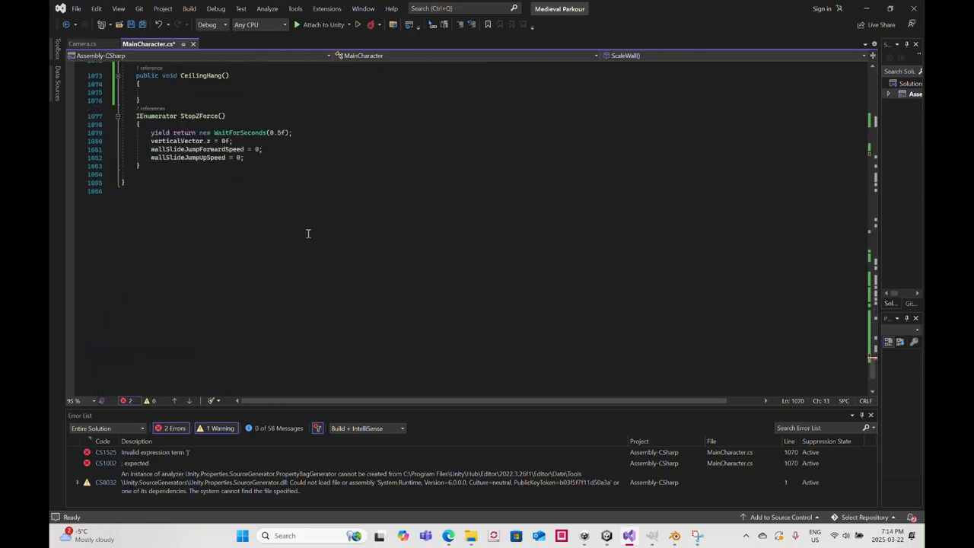
scroll(307, 235, "up", 8)
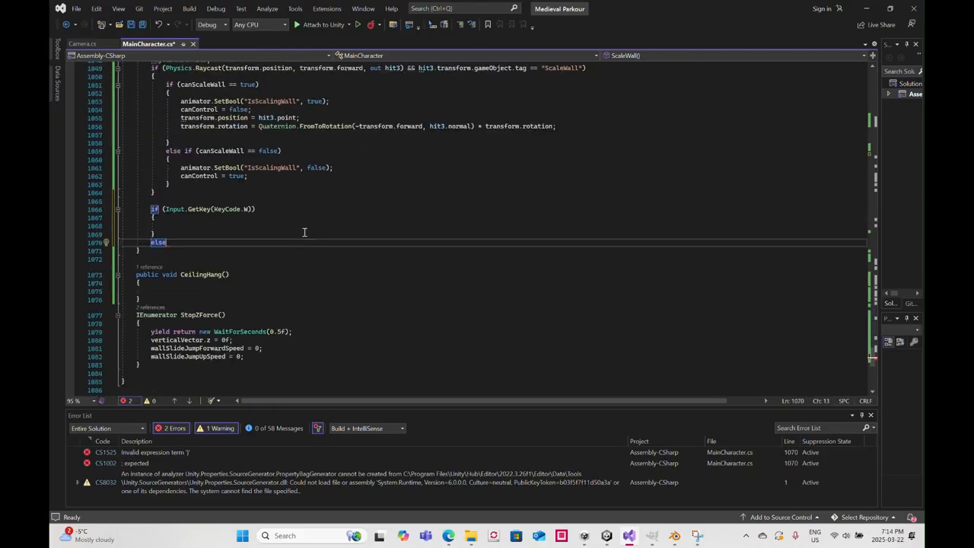
key("Return")
type("{")
key("Return")
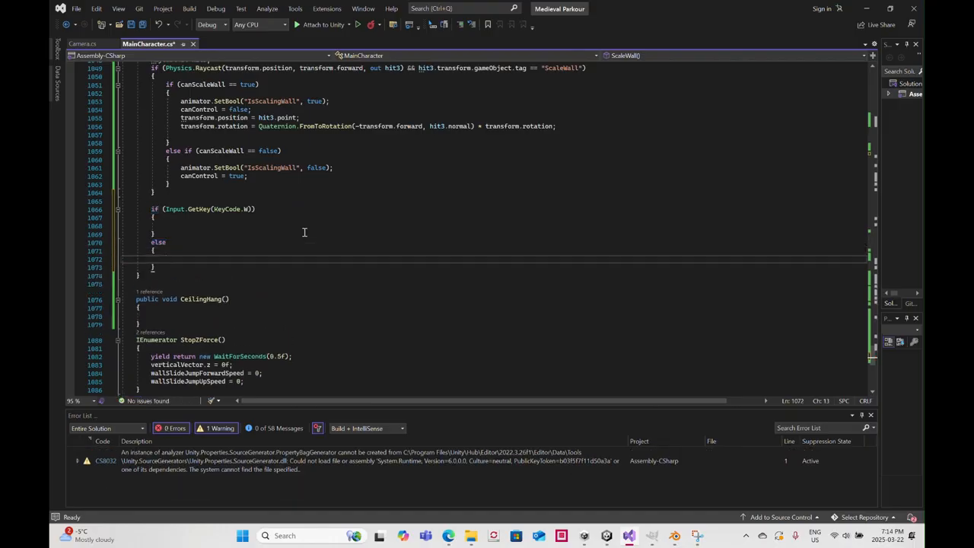
left_click(158, 268)
left_click_drag(159, 268, 150, 210)
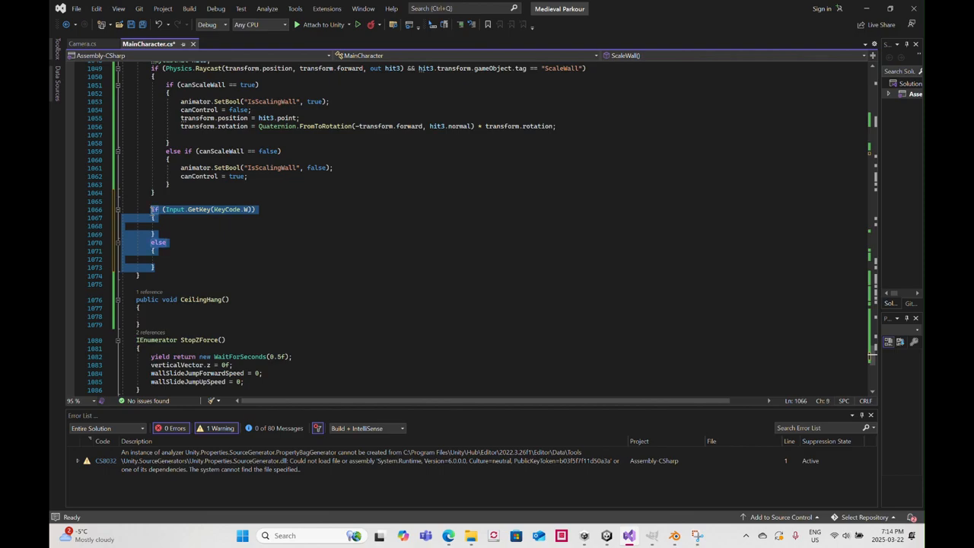
left_click(163, 267)
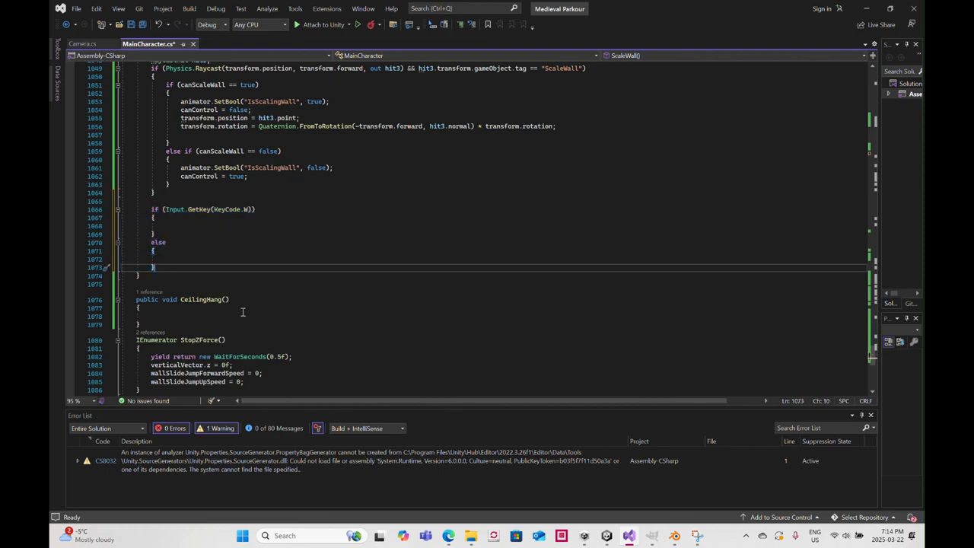
Append "&& canScaleWall == true" to the KeyCode.W condition in ScaleWall()
left_click(253, 209)
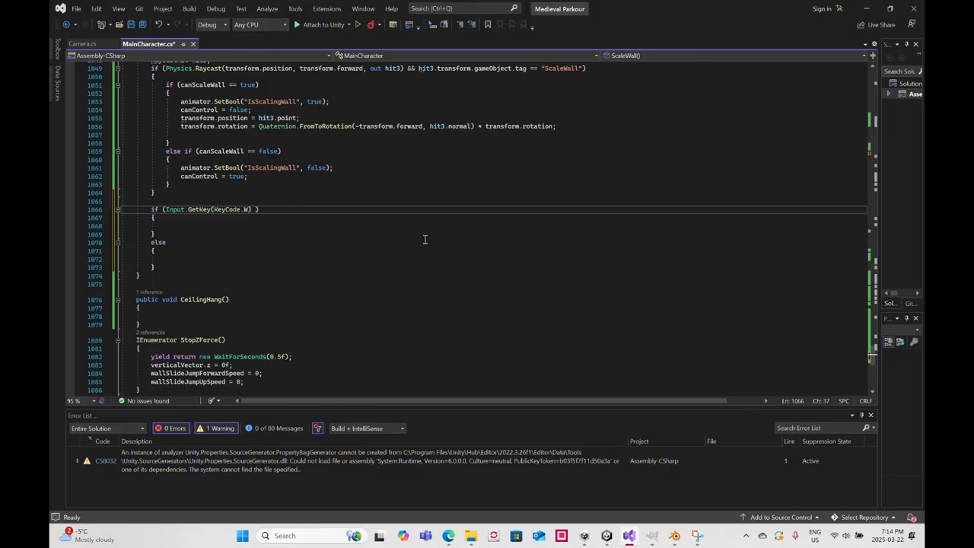
type("&& can")
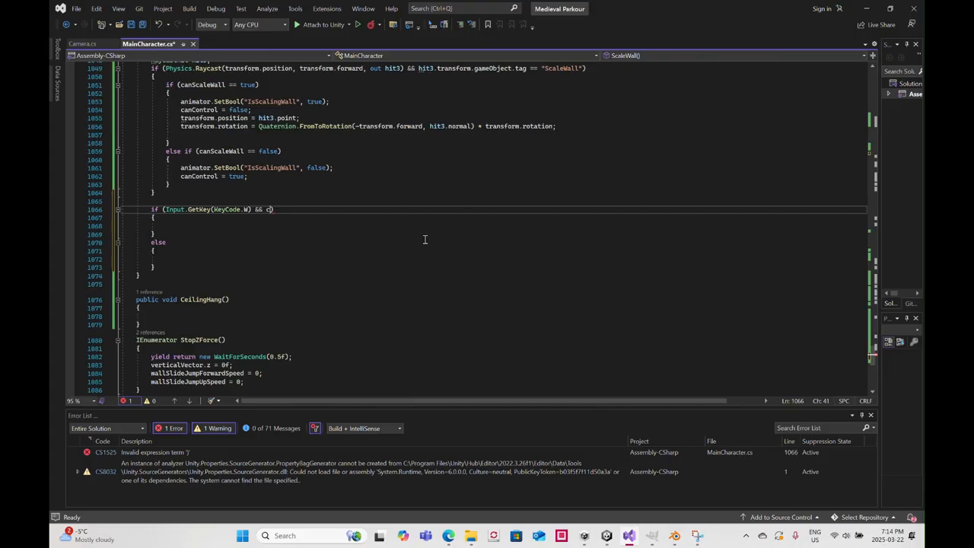
type("Sca")
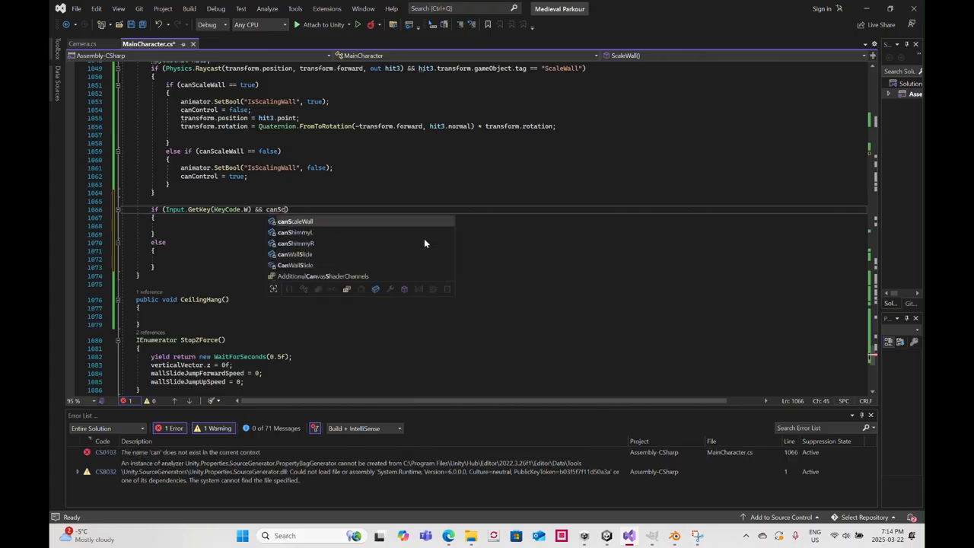
type("leWal")
type("l ==")
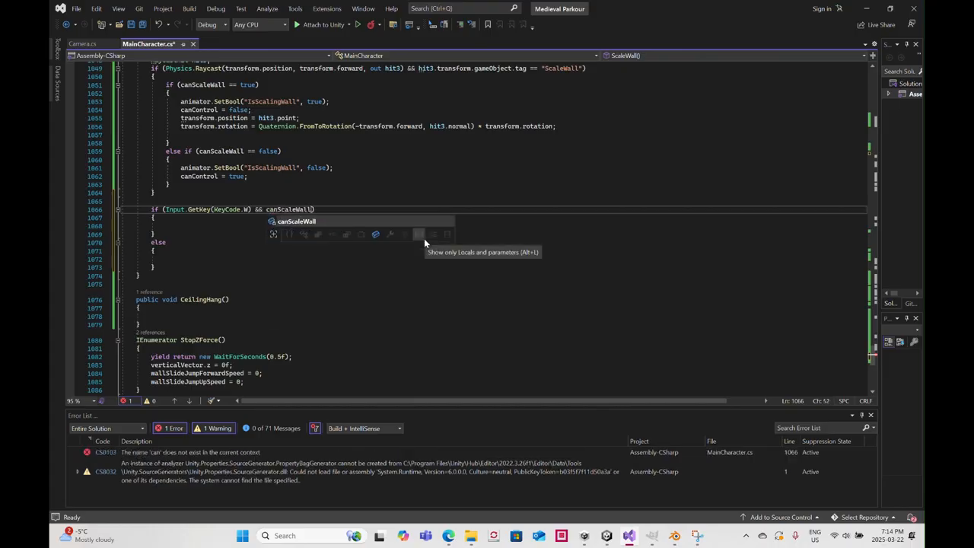
type(" true")
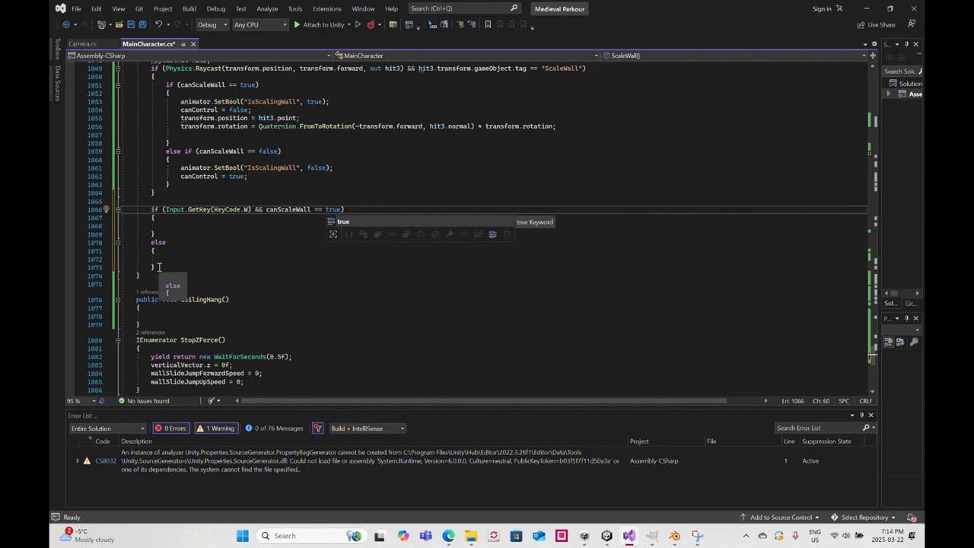
left_click_drag(156, 268, 151, 210)
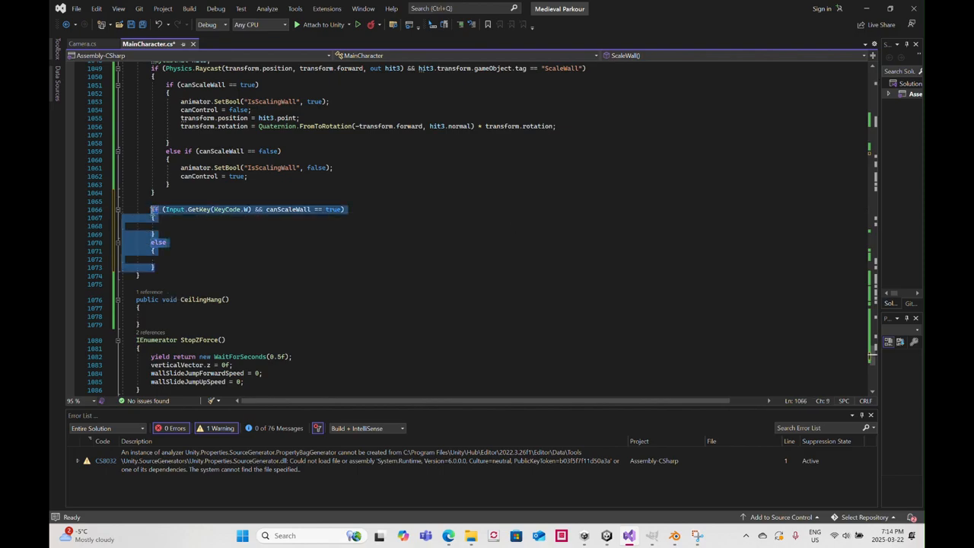
Start an animator statement inside the KeyCode.W block of ScaleWall() and check the wall-scaling parameter names in Unity's Animator before returning to the script
left_click(186, 226)
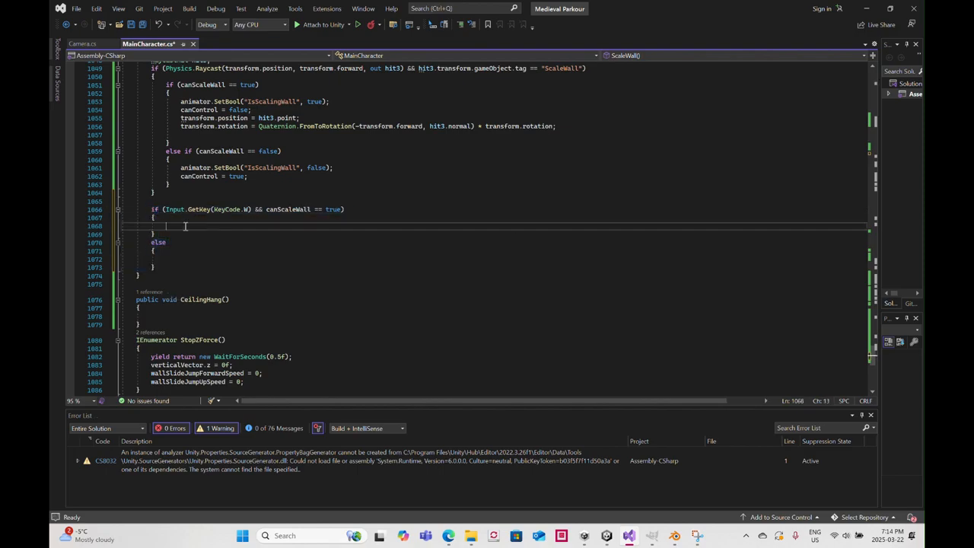
scroll(264, 264, "up", 1)
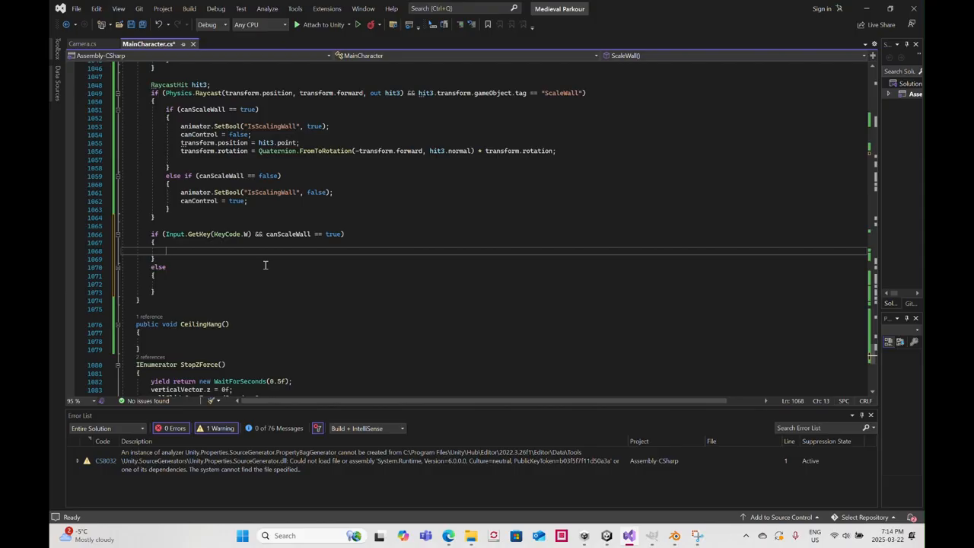
type("animator")
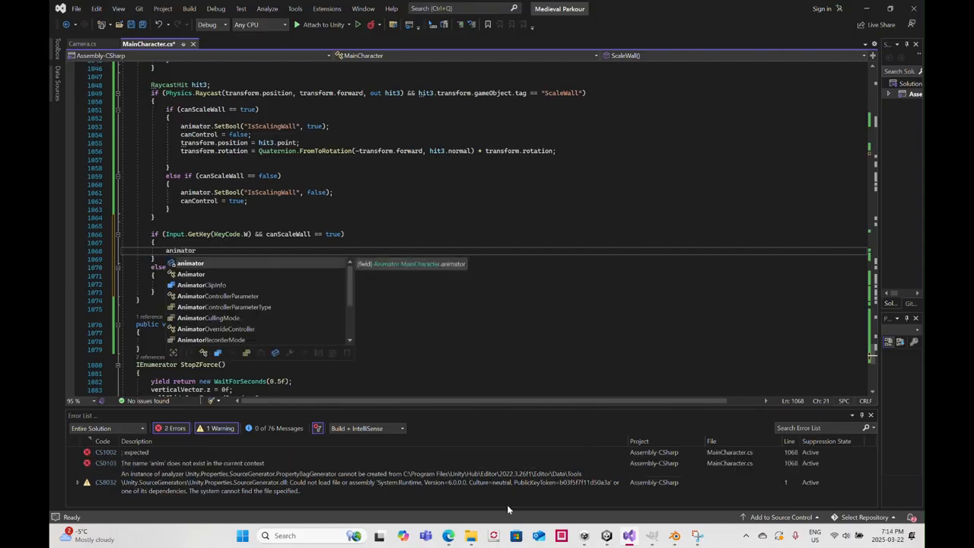
left_click(606, 535)
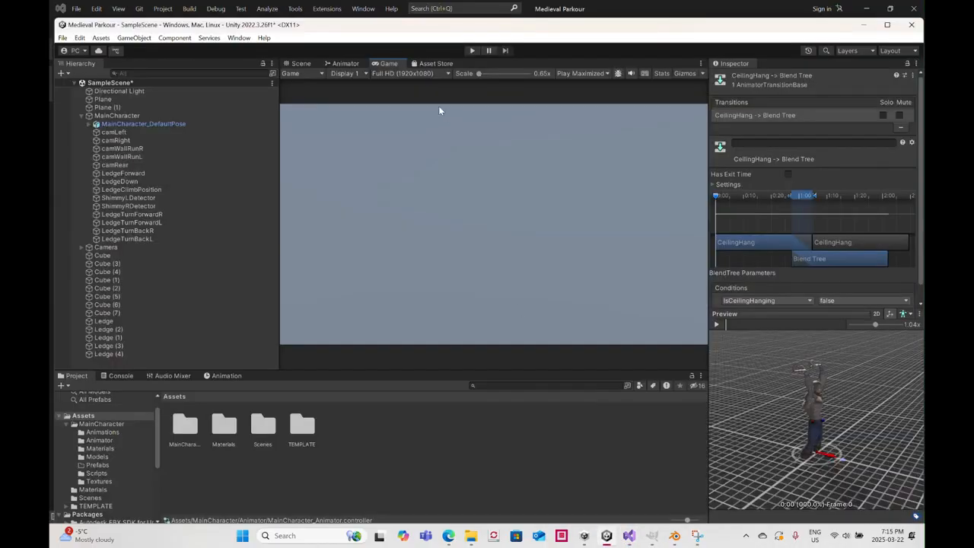
left_click(348, 65)
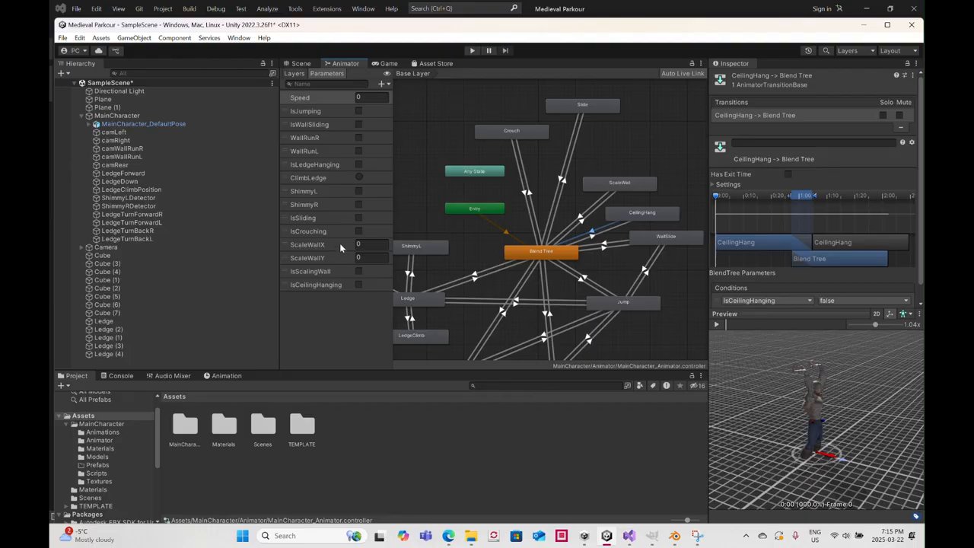
mouse_move(652, 542)
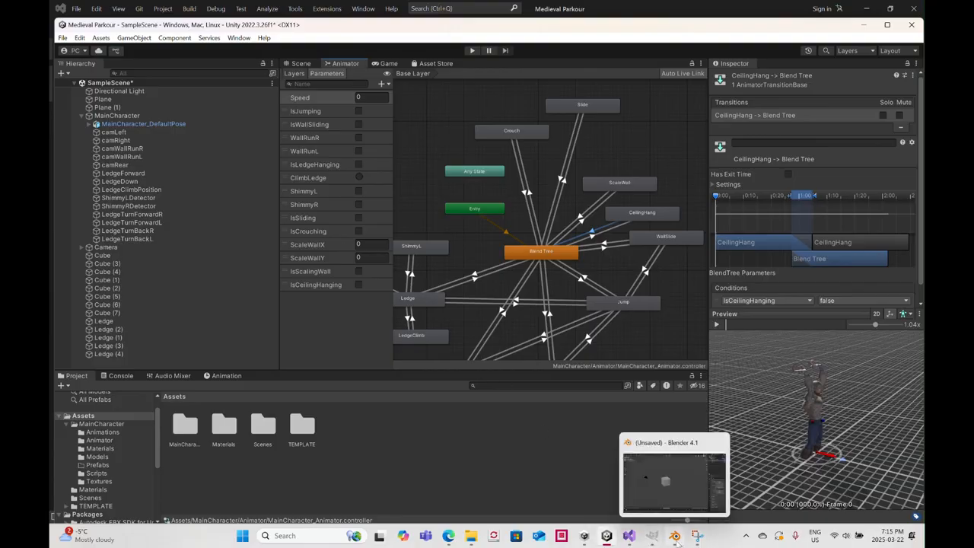
left_click(629, 536)
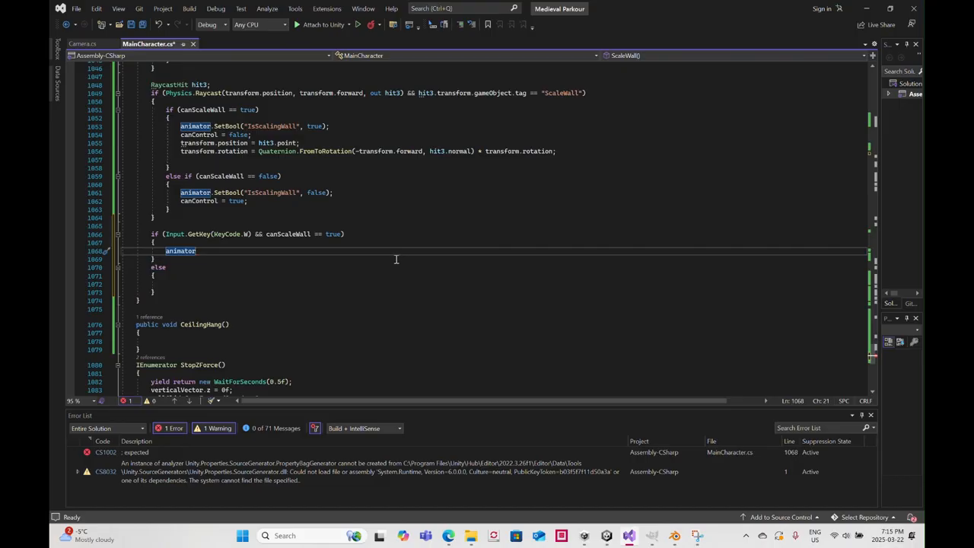
Complete the statement in the KeyCode.W block as animator.SetFloat("ScaleWallY", 1);
type(".Se")
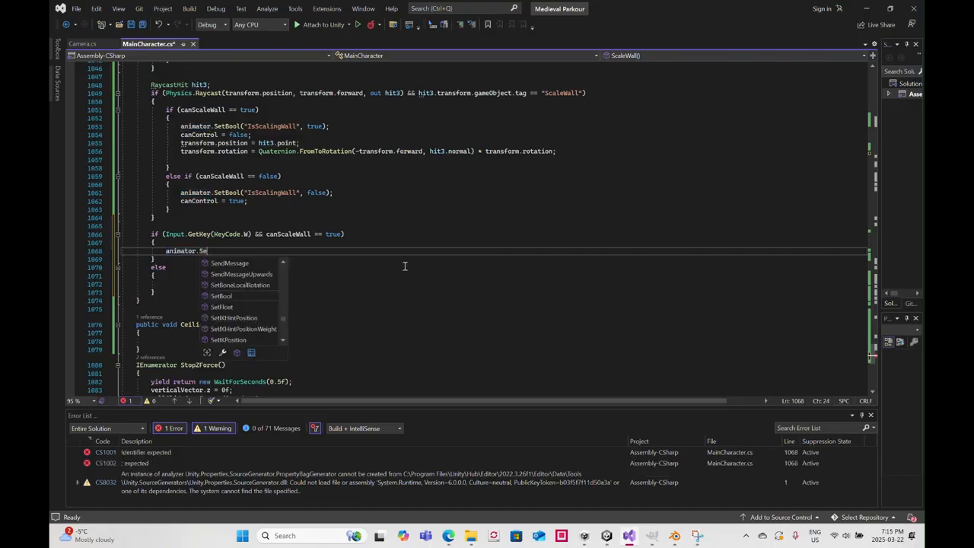
type("tFloat")
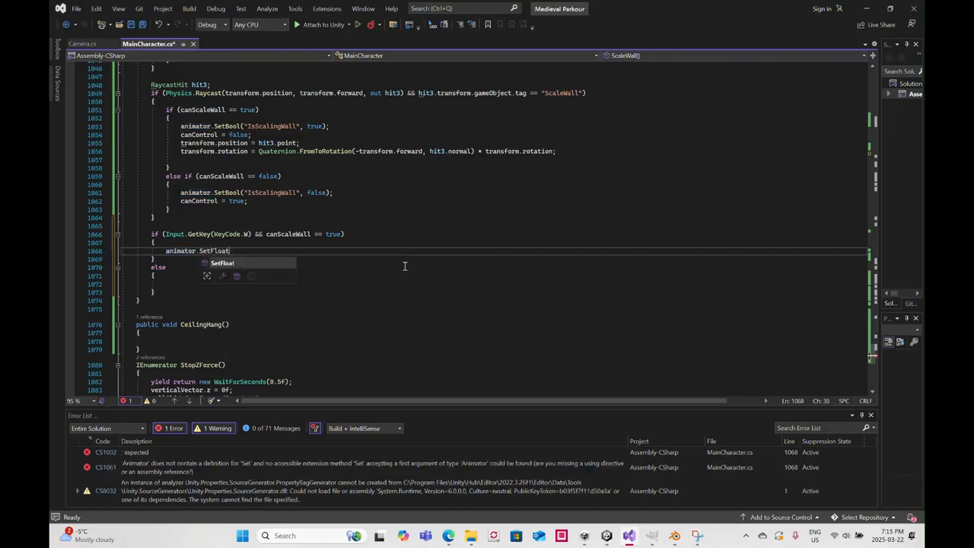
type("(")
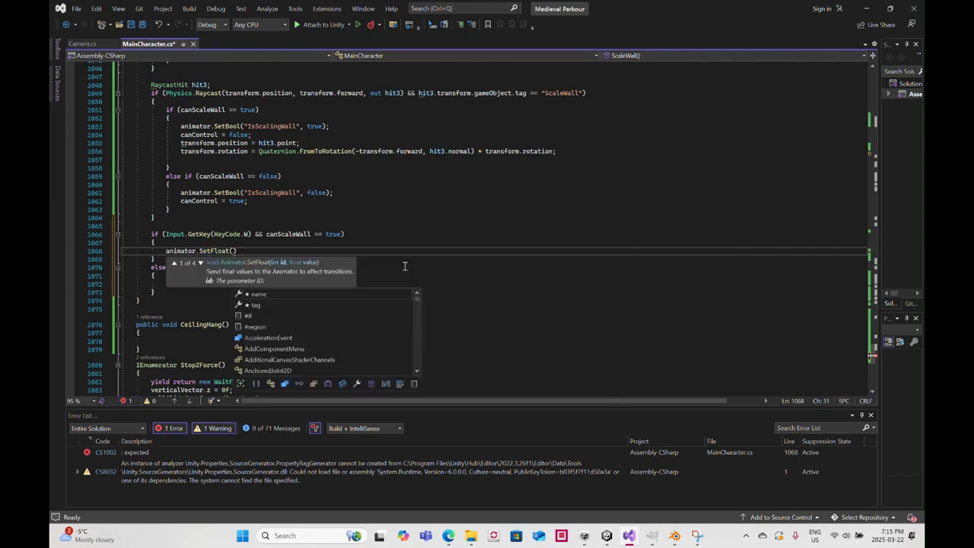
type("\"ScaleWa")
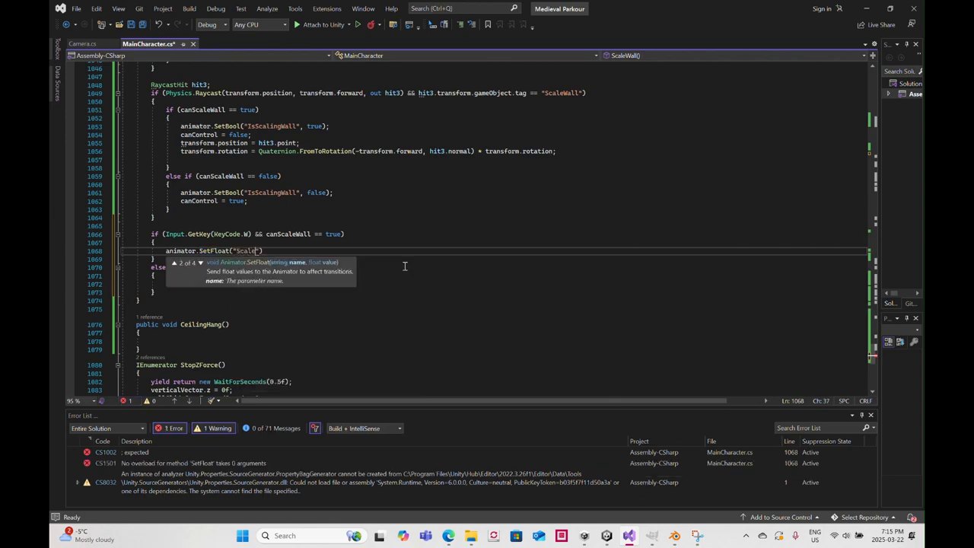
type("ll\"")
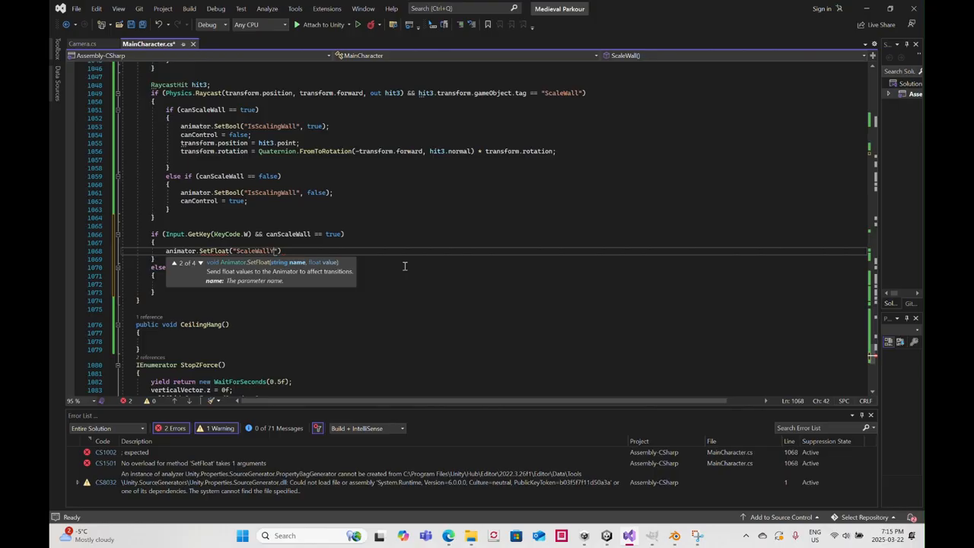
type("Y,")
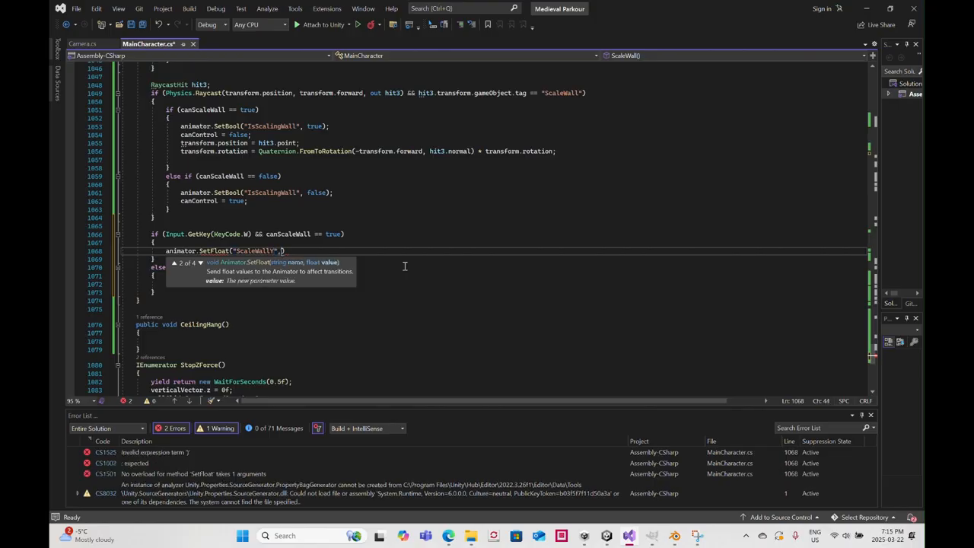
type(" 1")
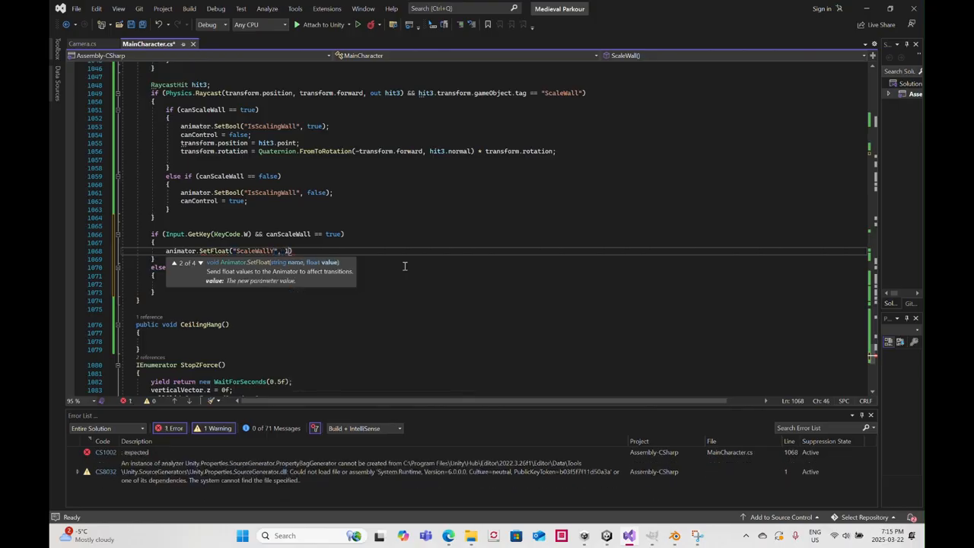
type(")")
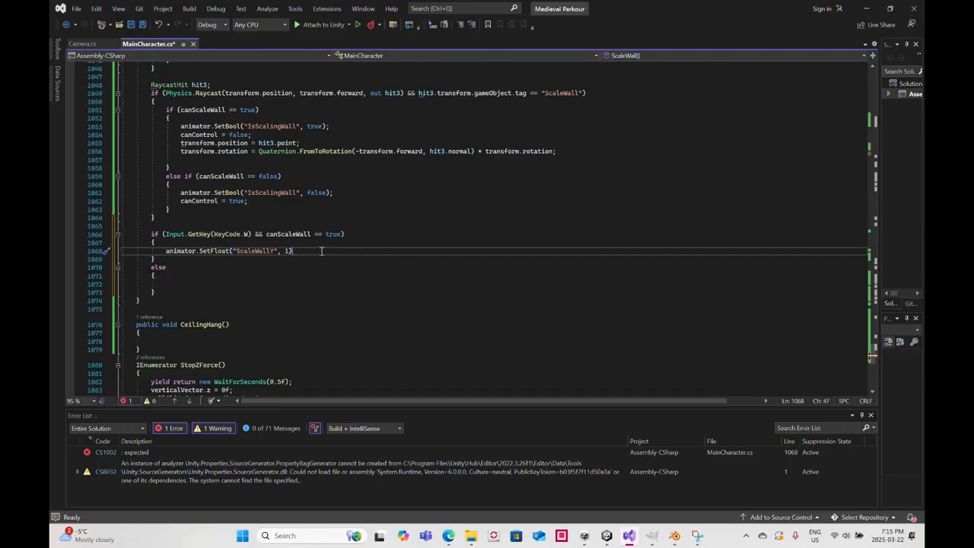
Copy the "shimmySpeed = 1;" and characterController.Move lines from the first KeyCode.D branch in Shimmy()
scroll(324, 248, "up", 20)
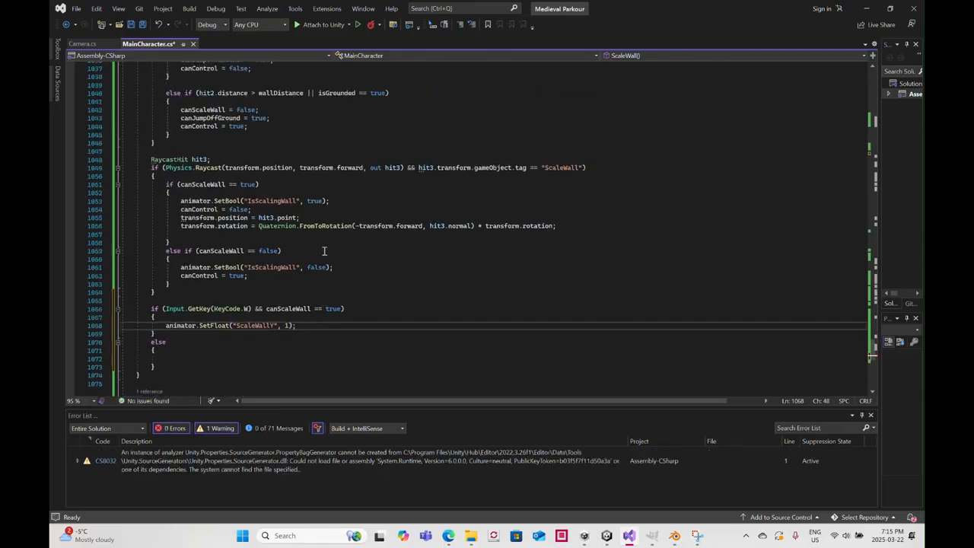
scroll(332, 236, "up", 20)
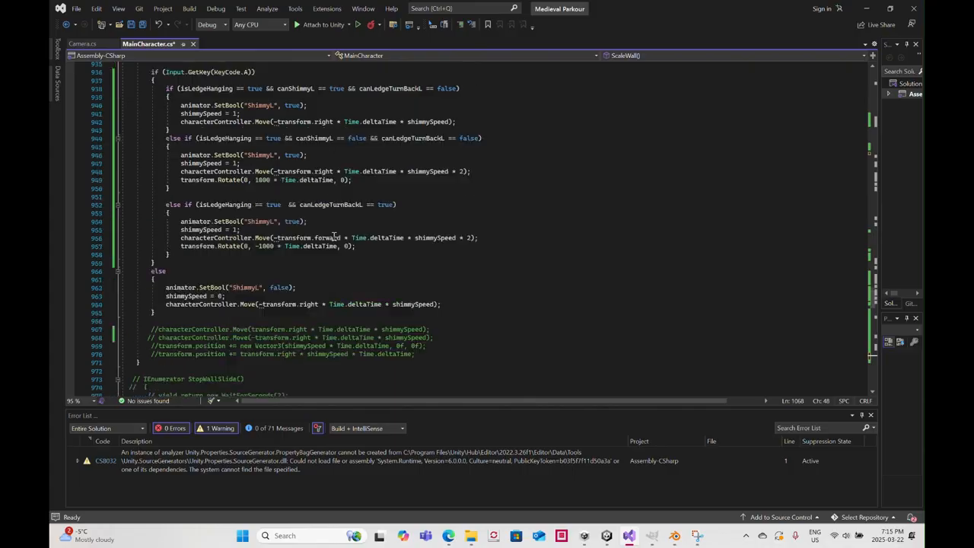
scroll(333, 236, "up", 7)
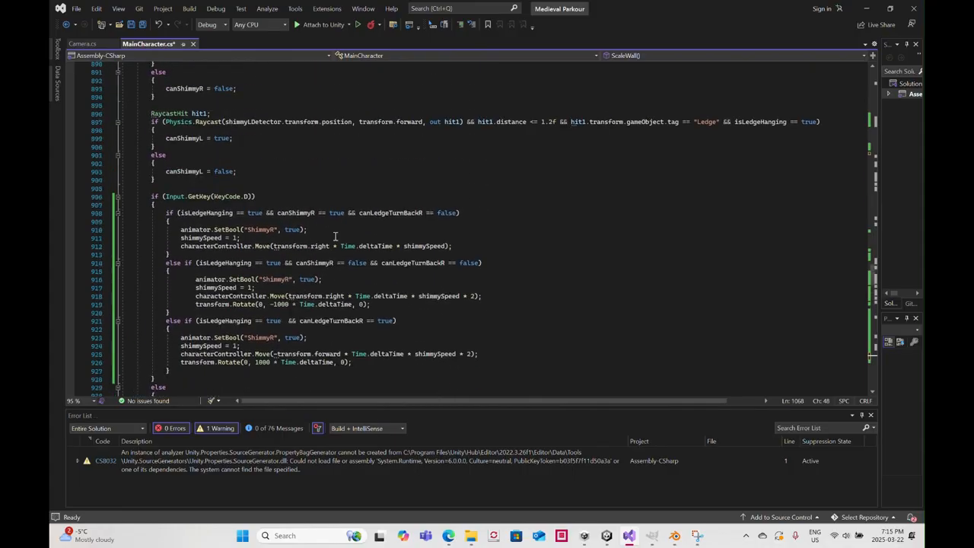
scroll(335, 237, "down", 1)
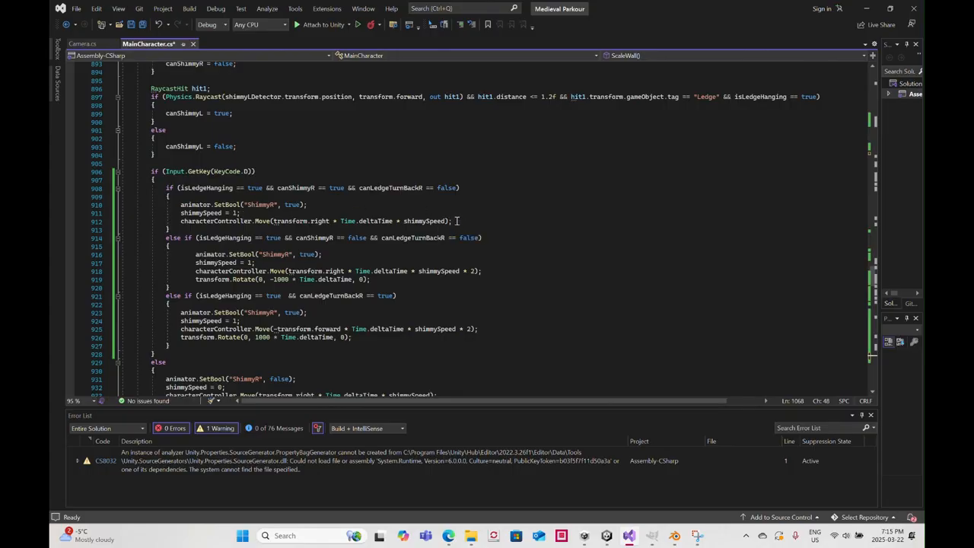
left_click_drag(455, 221, 182, 223)
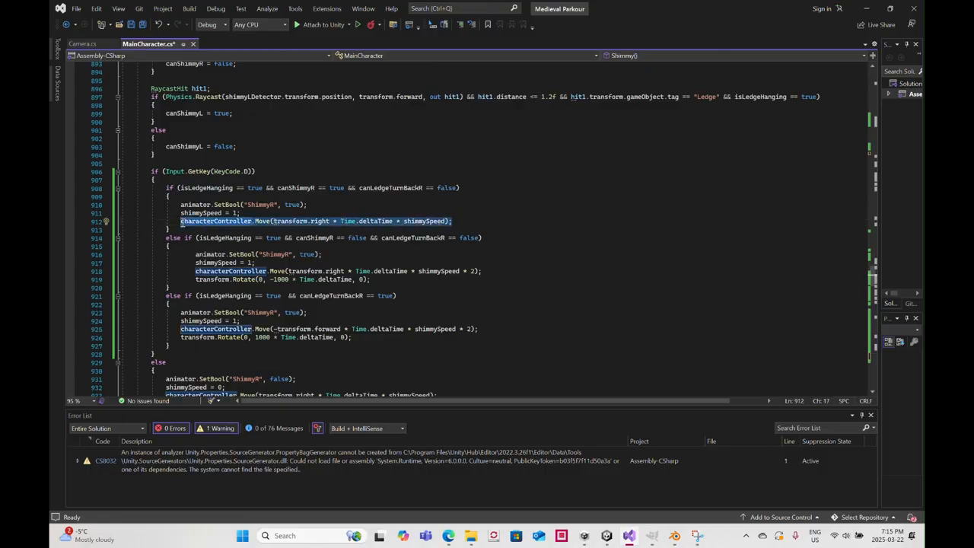
key("shift+Up")
key("ctrl+c")
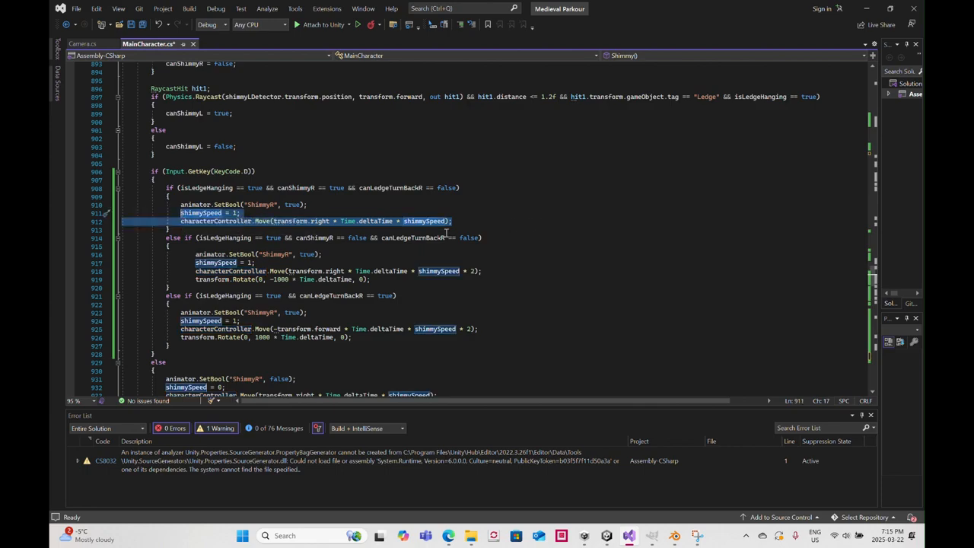
Paste the copied shimmySpeed and characterController.Move lines below the SetFloat call in ScaleWall()'s KeyCode.W block
scroll(446, 233, "down", 2)
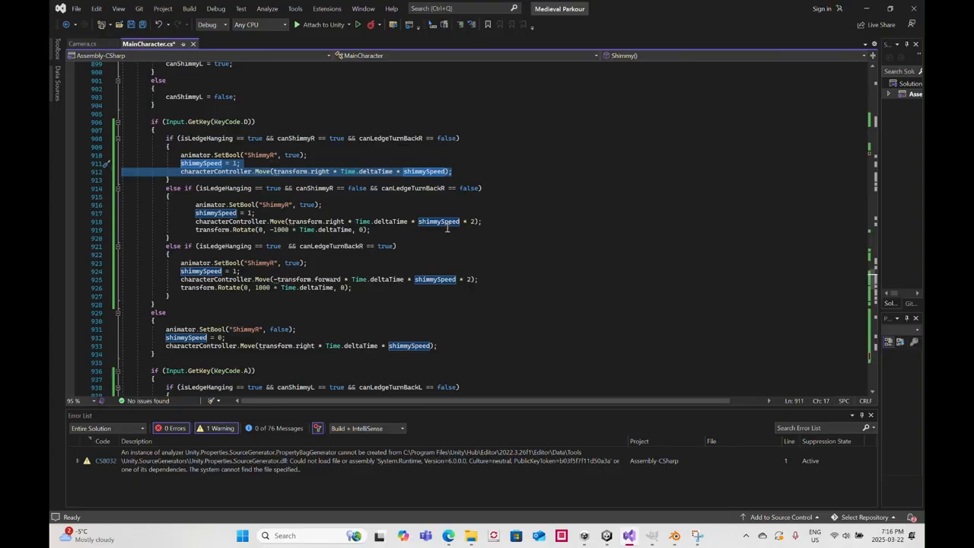
scroll(447, 228, "down", 20)
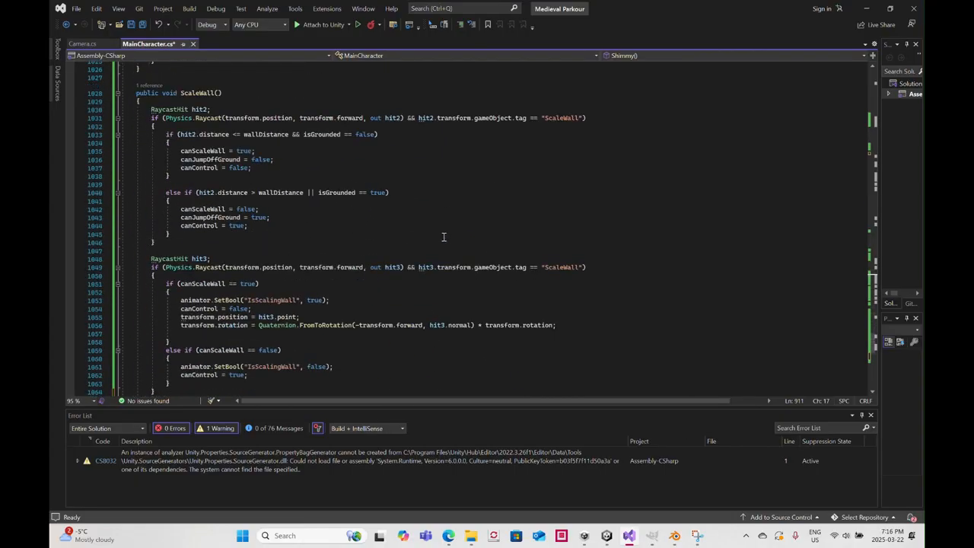
scroll(444, 237, "down", 13)
scroll(444, 236, "up", 5)
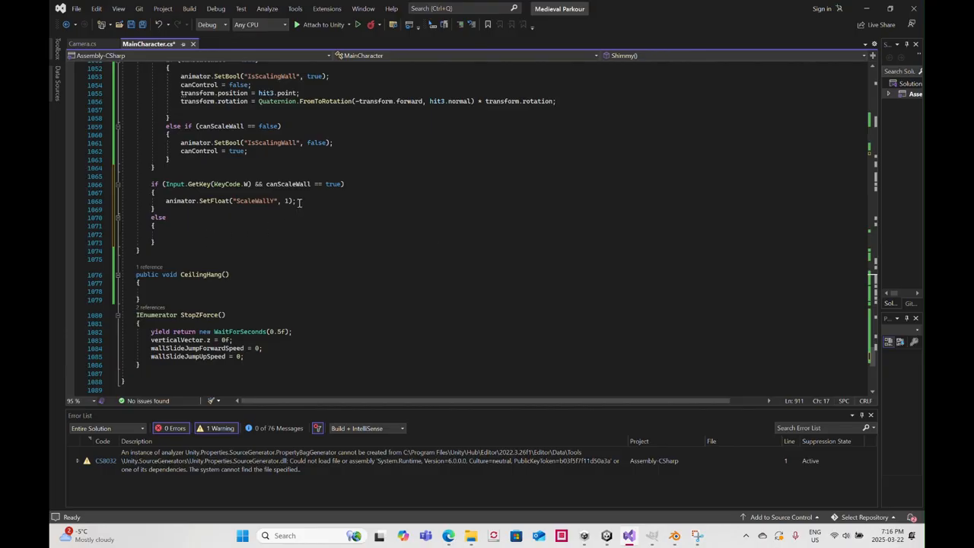
left_click(300, 202)
key("ctrl+v")
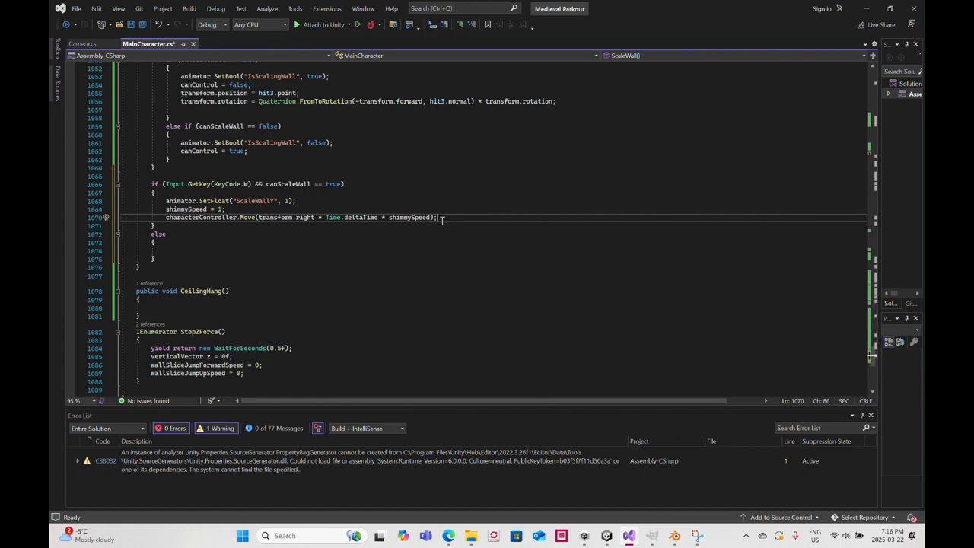
Duplicate the shimmySpeed and characterController.Move lines into ScaleWall()'s else block and set shimmySpeed there to 0
left_click_drag(442, 220, 169, 209)
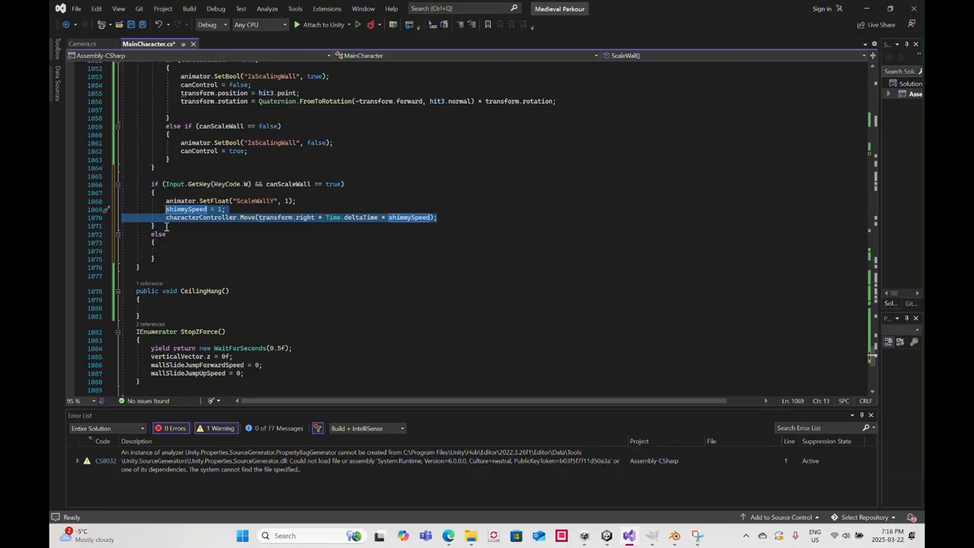
left_click(164, 251)
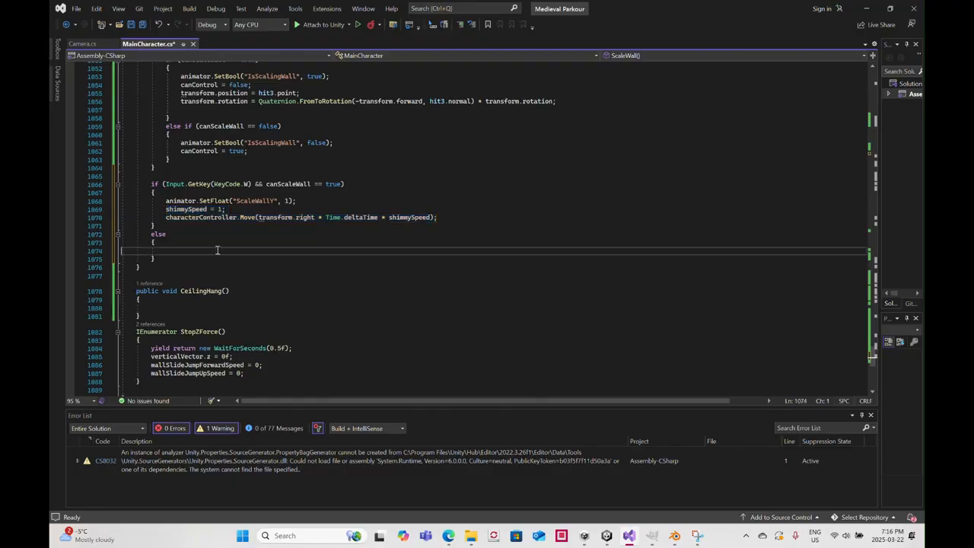
key("ctrl+v")
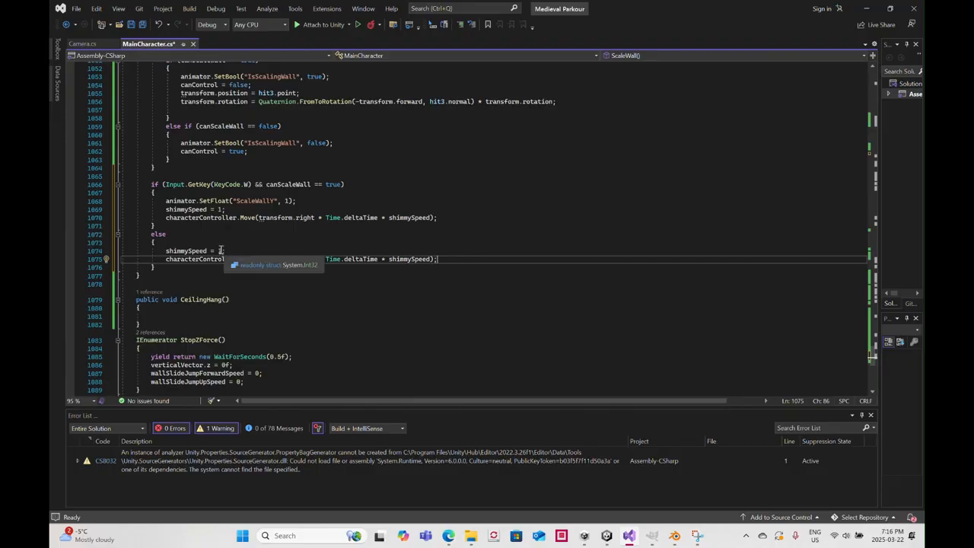
left_click(219, 251)
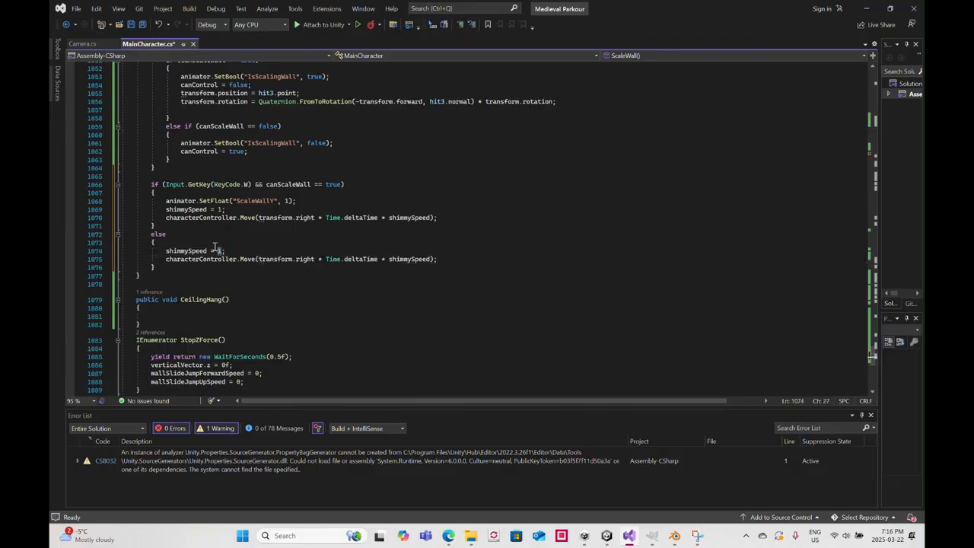
type("0")
key("Return")
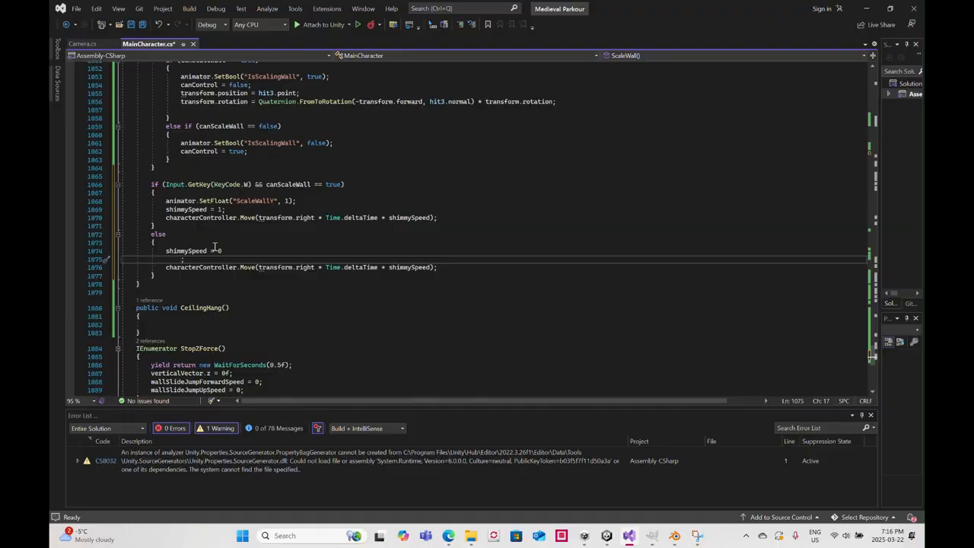
key("ctrl+z")
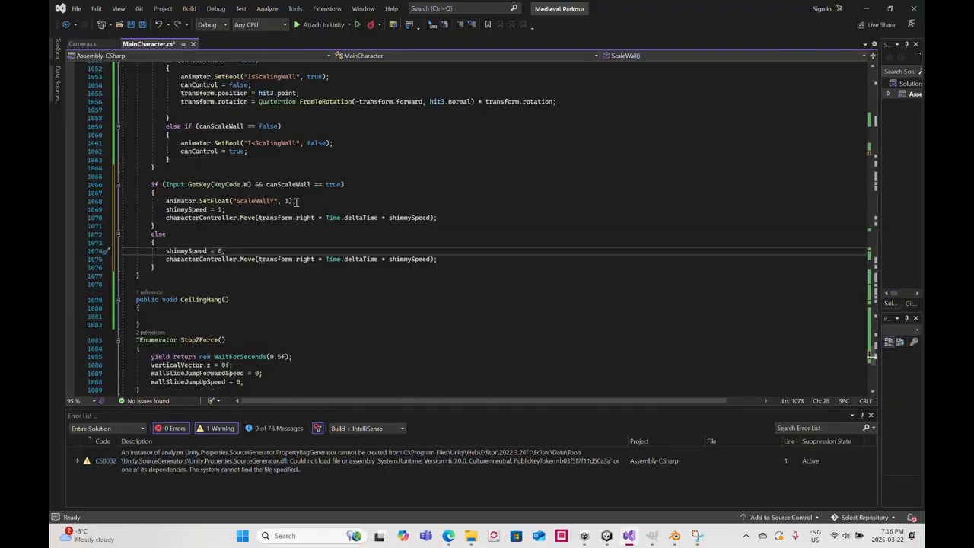
Copy the animator.SetFloat("ScaleWallY", 1); line to the start of the else block, above the shimmySpeed line
left_click_drag(298, 201, 204, 201)
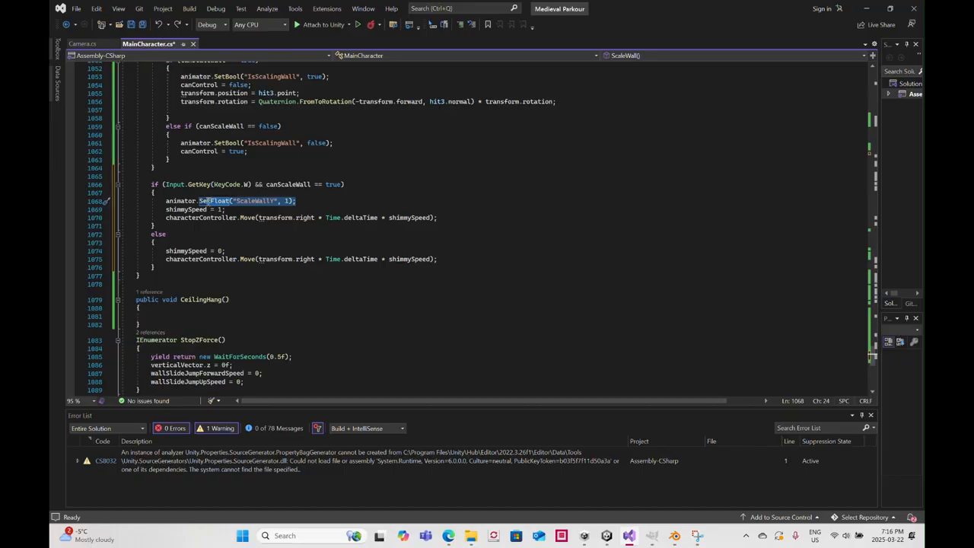
left_click(288, 201)
left_click_drag(296, 201, 165, 199)
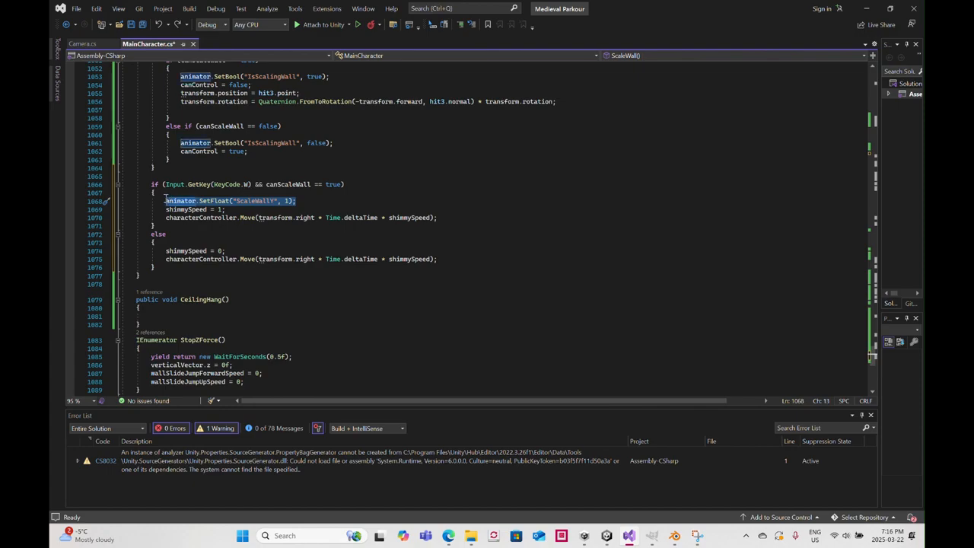
key("ctrl+c")
left_click(159, 242)
key("Return")
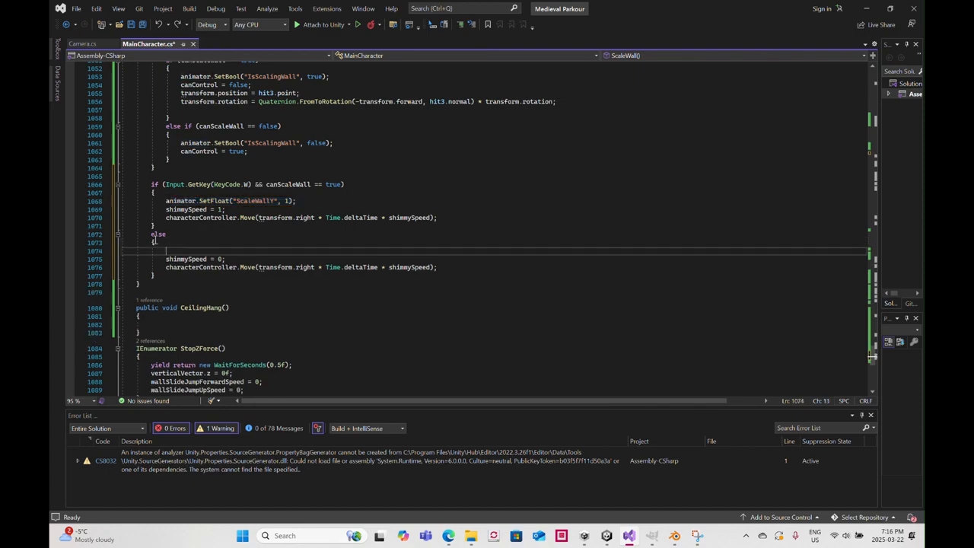
key("ctrl+v")
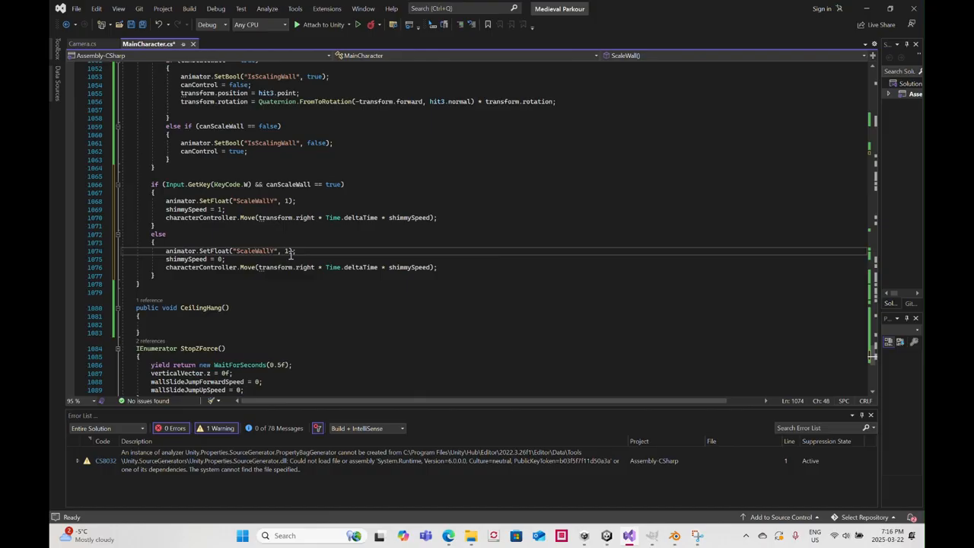
Set the ScaleWallY value in ScaleWall()'s else block to 0 and save MainCharacter.cs
double_click(285, 251)
type("0")
left_click(131, 26)
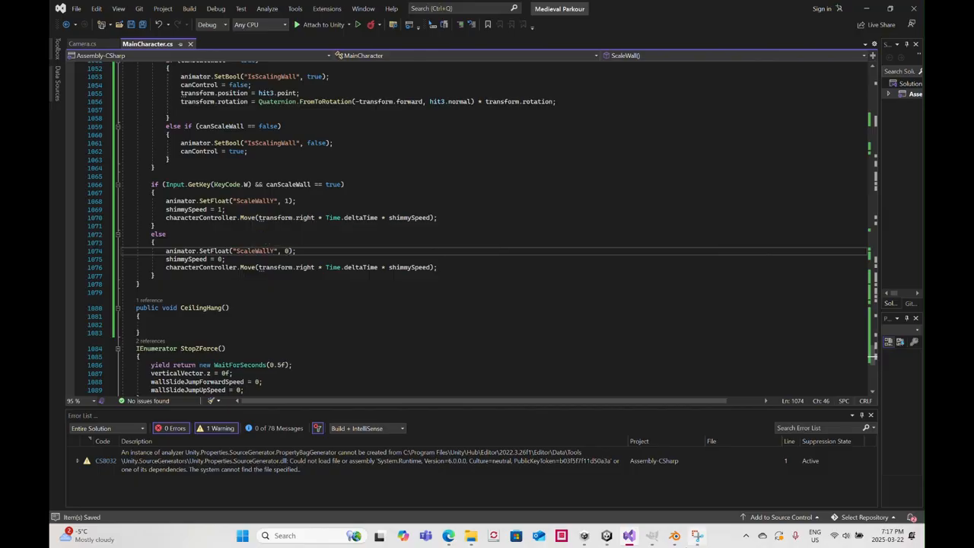
Switch to Unity and play-test wall scaling by running the character to the large wall and jumping onto it, then stop the game
mouse_move(604, 542)
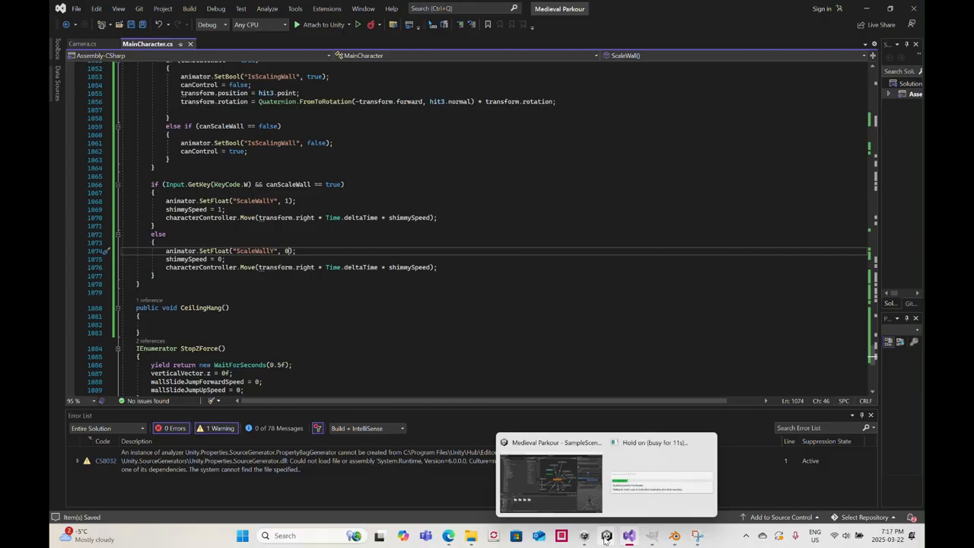
left_click(606, 536)
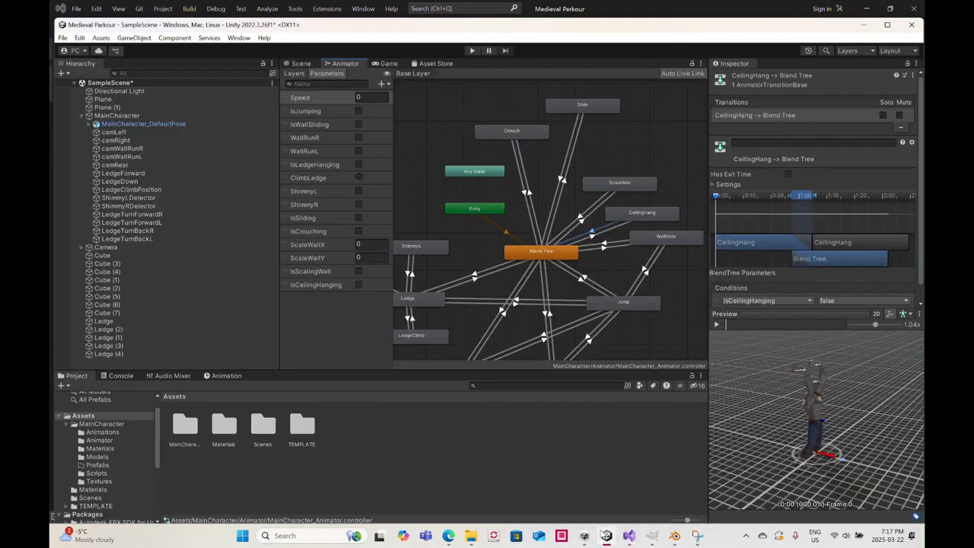
left_click(472, 51)
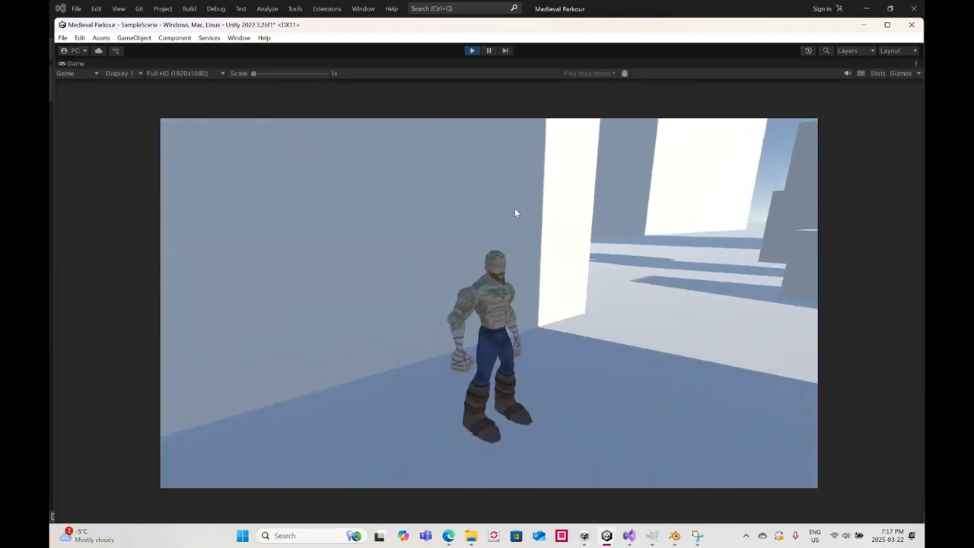
key("w")
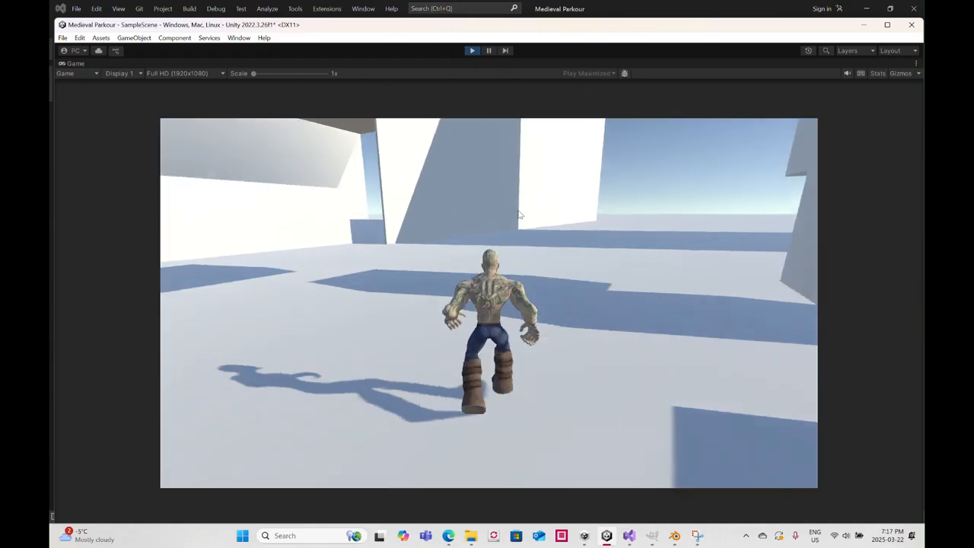
key("w")
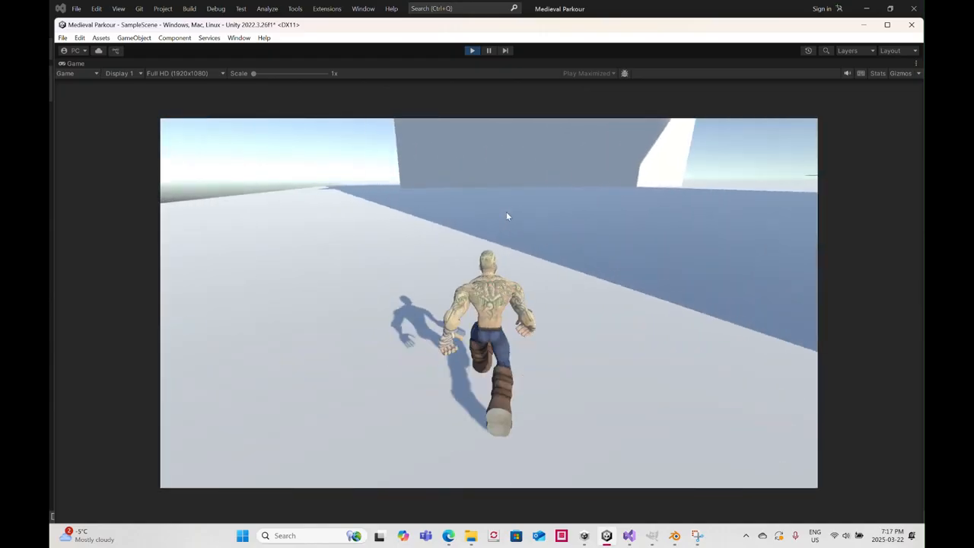
key("w")
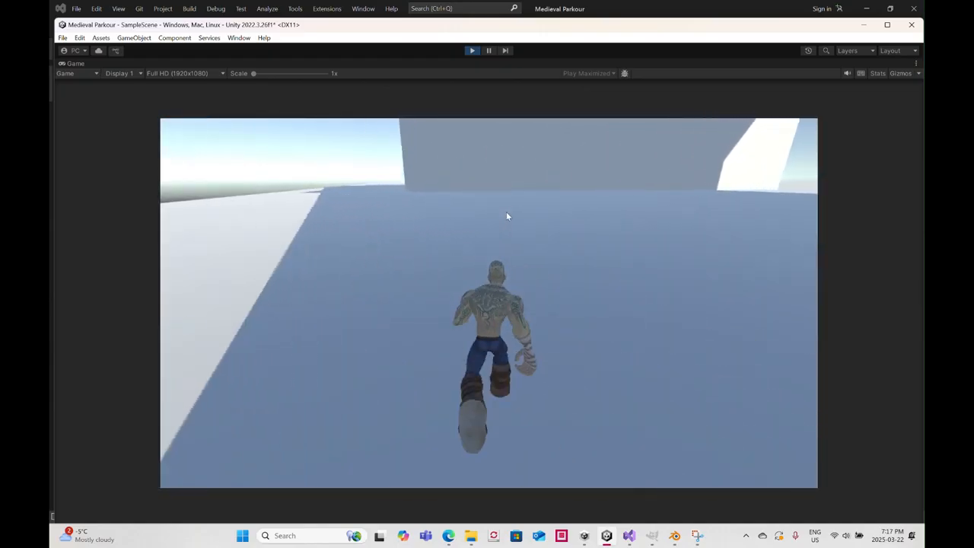
key("w")
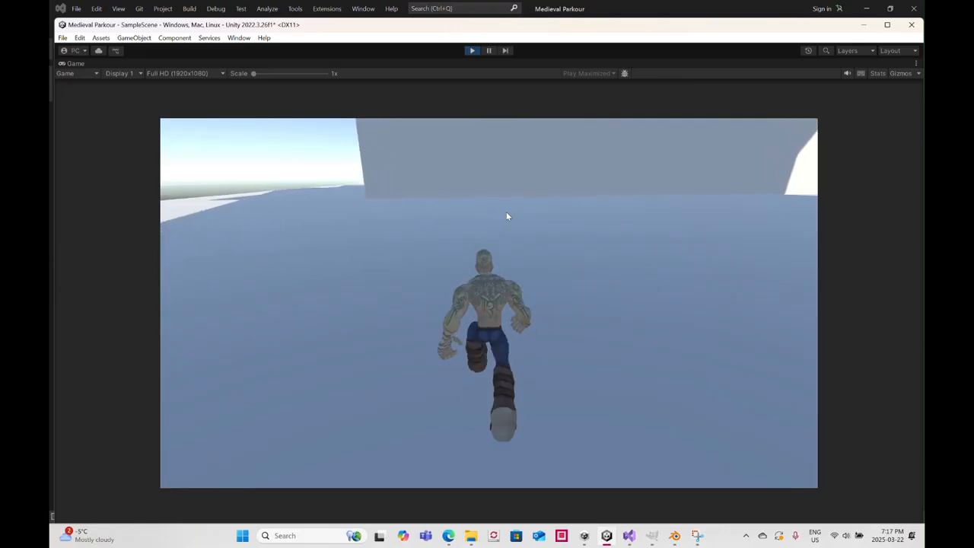
key("w")
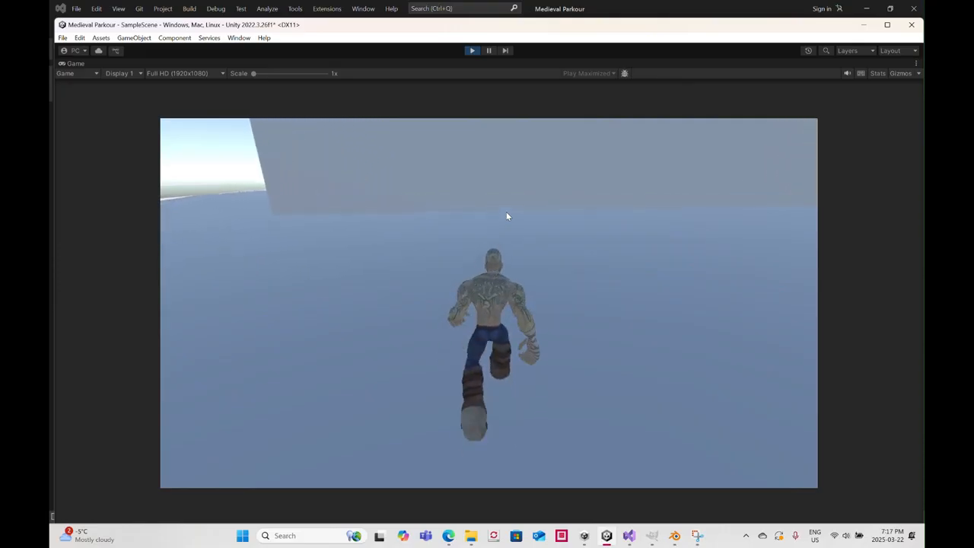
key("w")
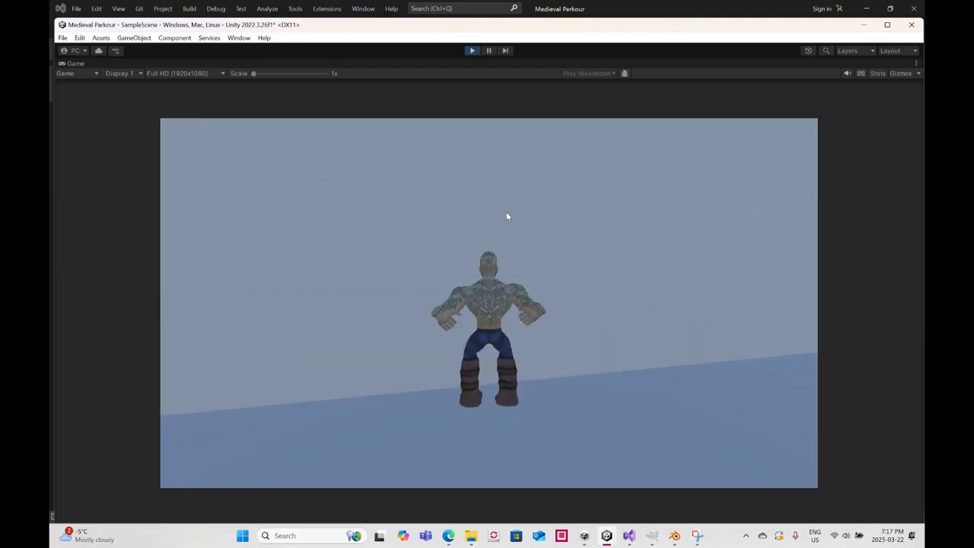
key("space")
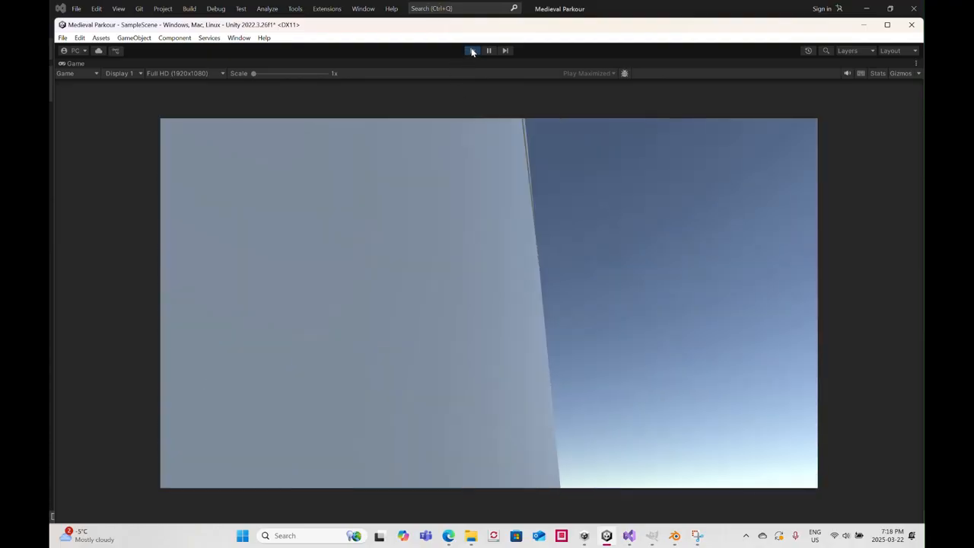
left_click(472, 51)
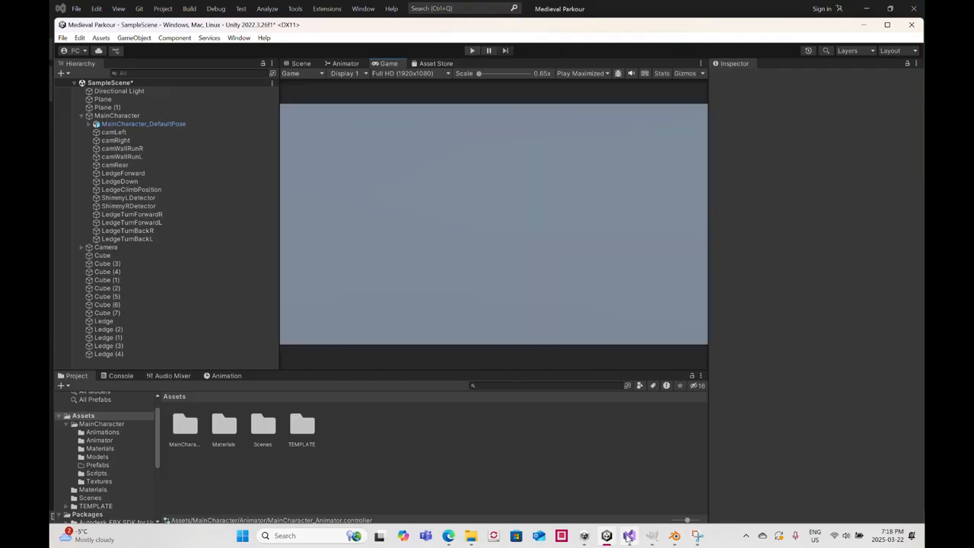
Back in Visual Studio, replace transform.right with transform.up in both characterController.Move calls of ScaleWall() and save the script
left_click(629, 537)
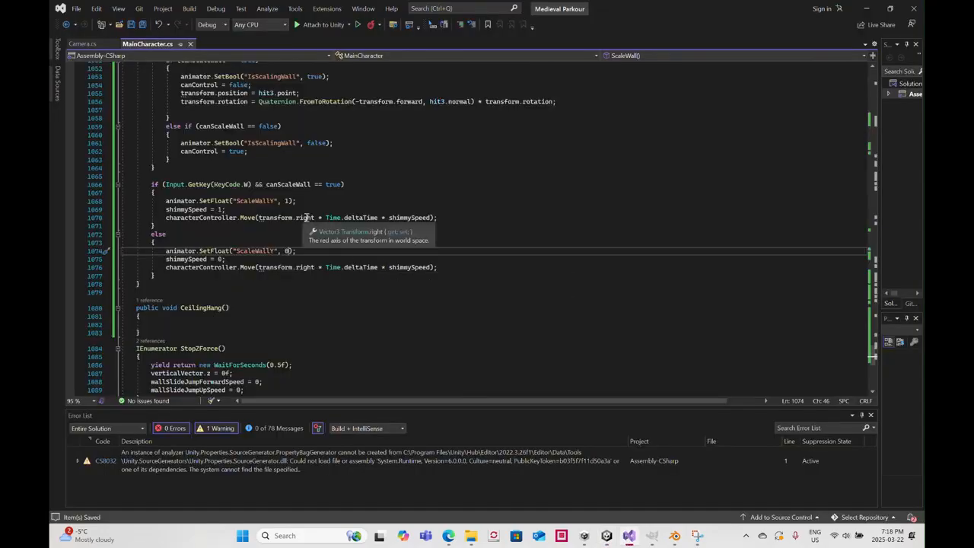
left_click(313, 218)
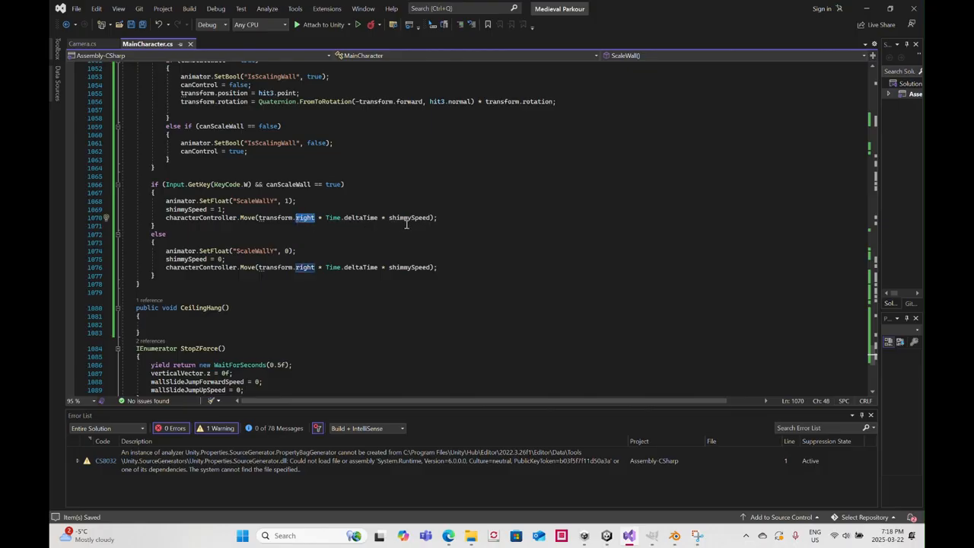
type("up")
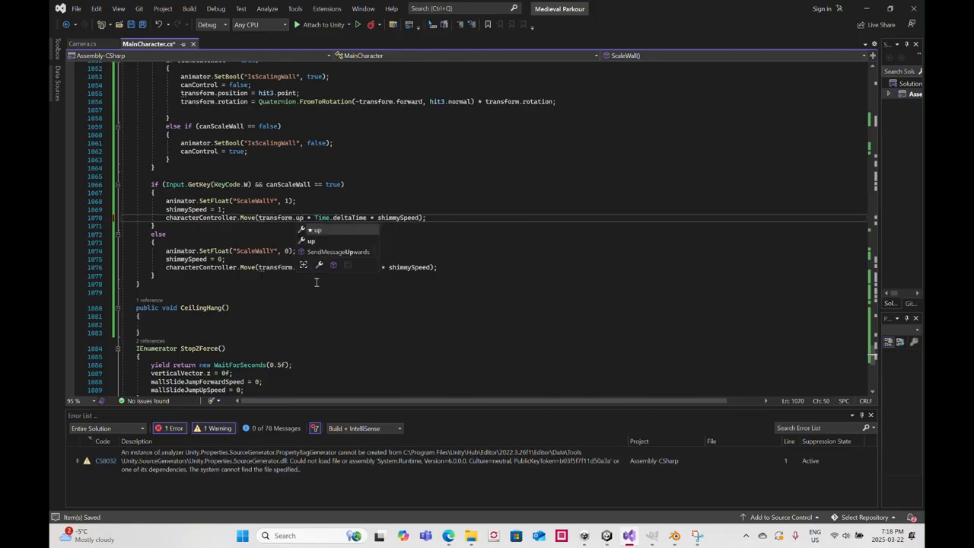
left_click(303, 289)
double_click(305, 268)
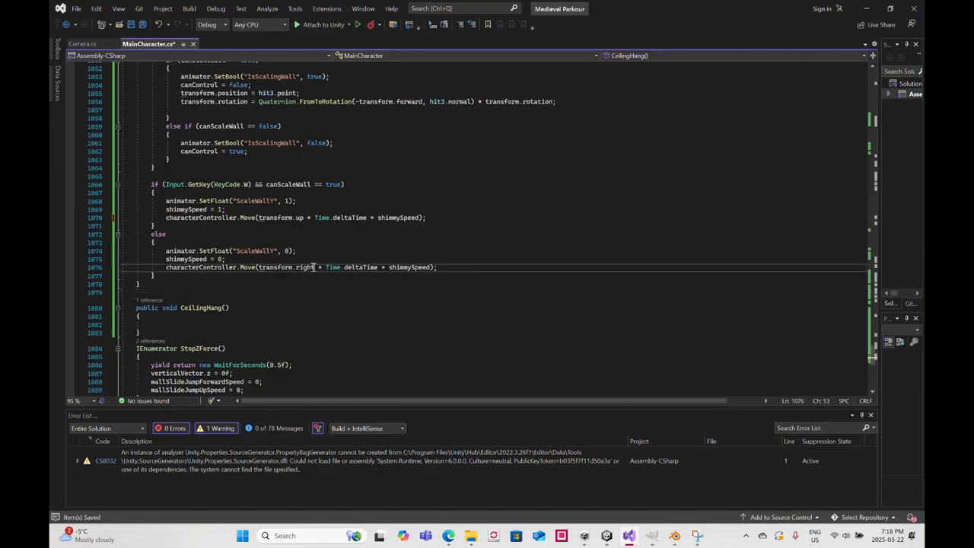
type("up")
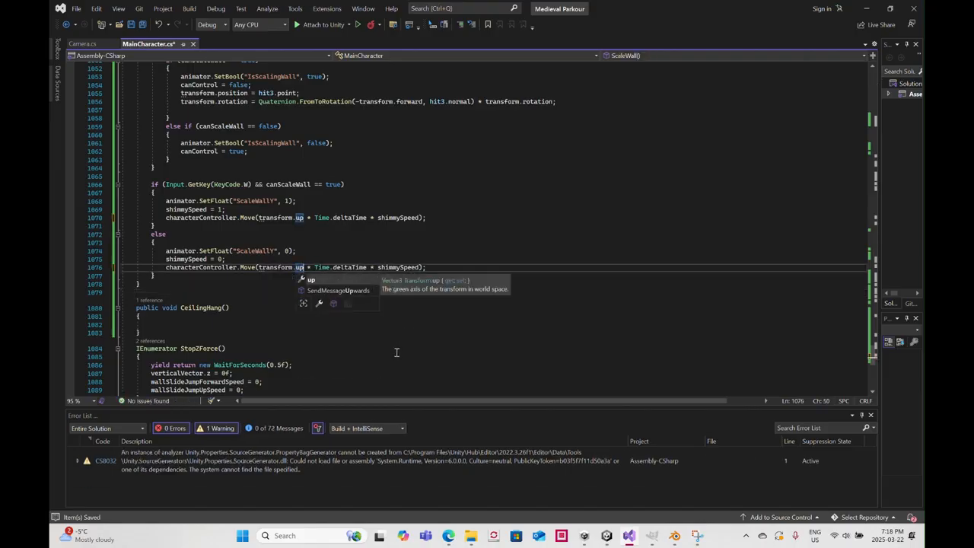
left_click(131, 28)
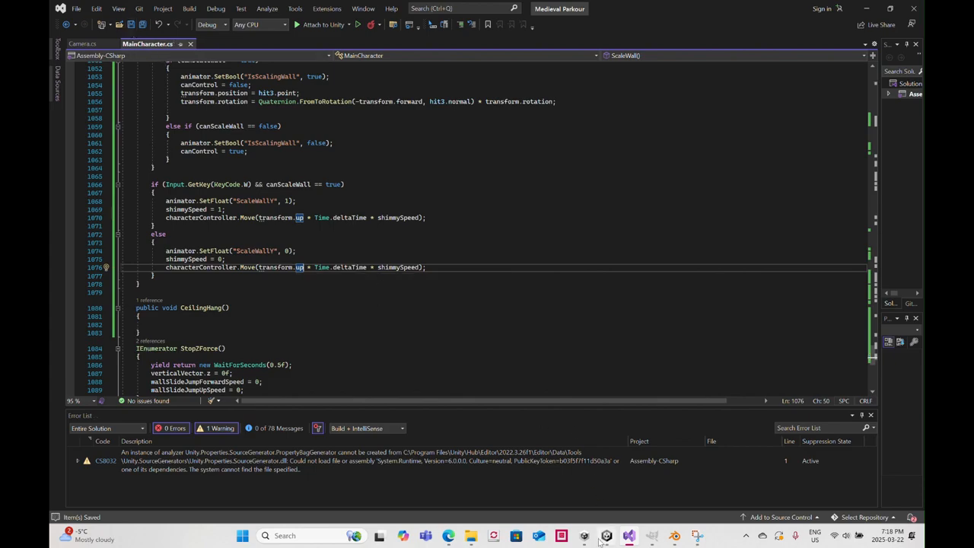
Return to Unity and play-test the upward wall climb with the W control, then end the play session
mouse_move(599, 542)
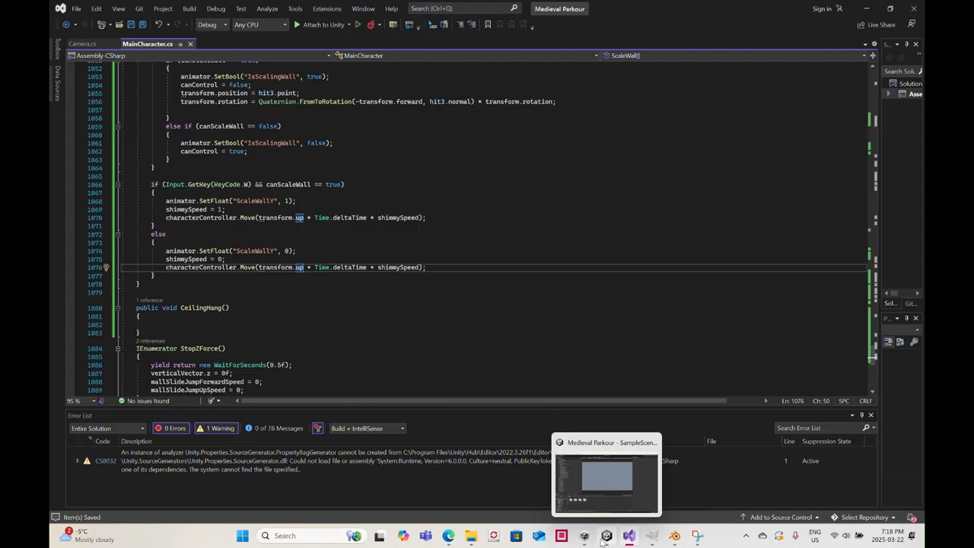
left_click(607, 536)
left_click(473, 50)
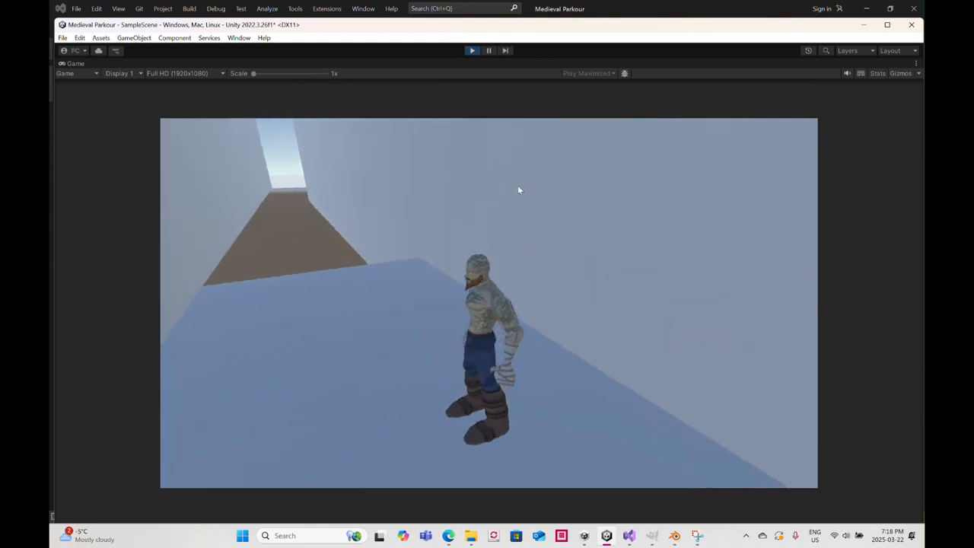
key("w")
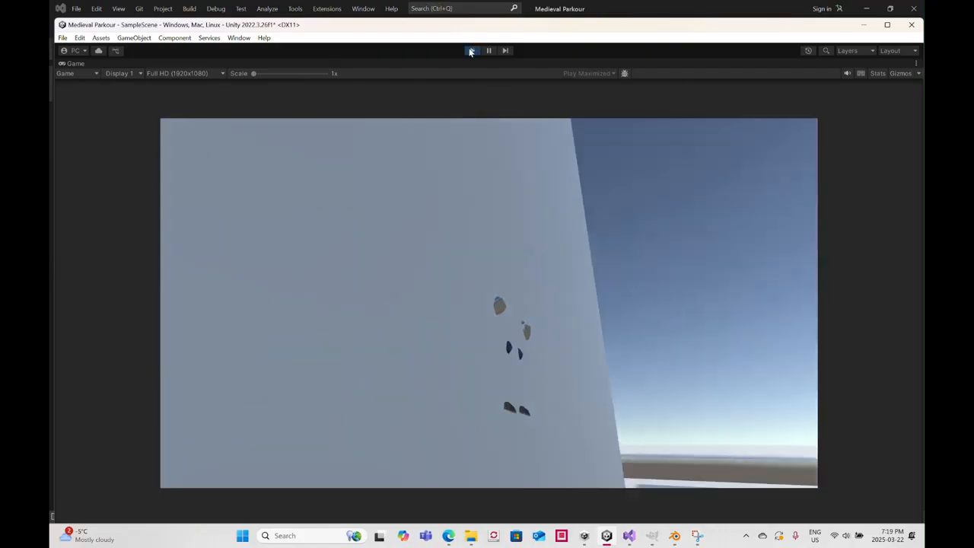
left_click(471, 50)
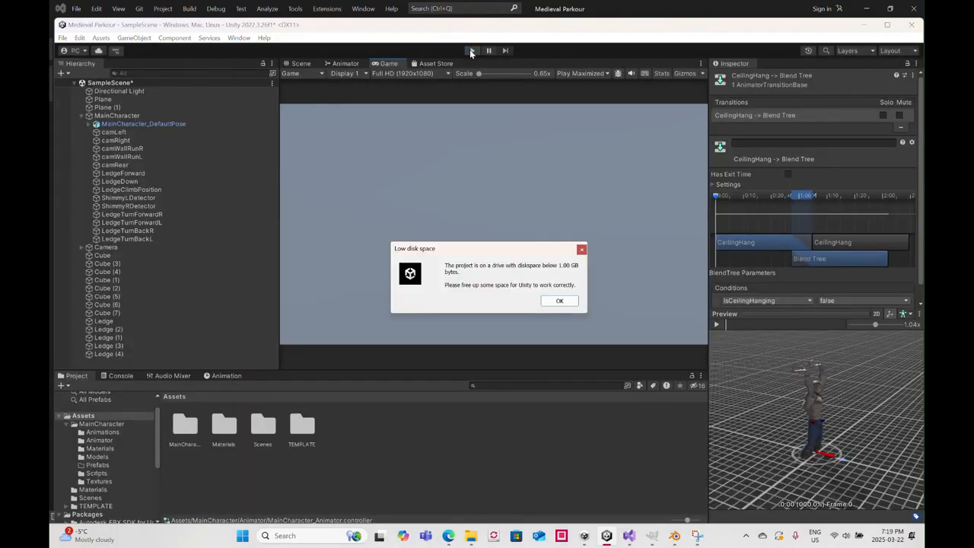
Dismiss the low disk space warning, test the wall climb once more in play mode, and stop the game
left_click(581, 250)
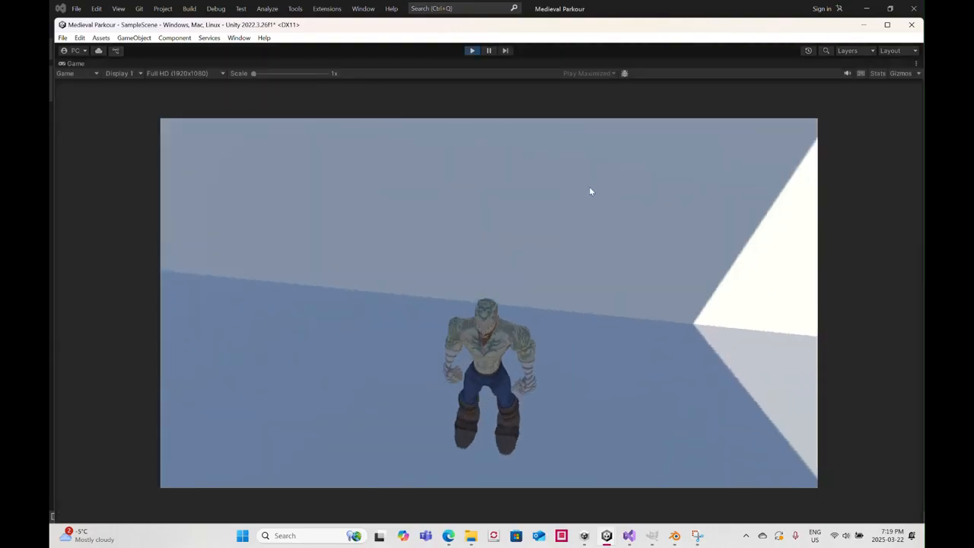
key("w")
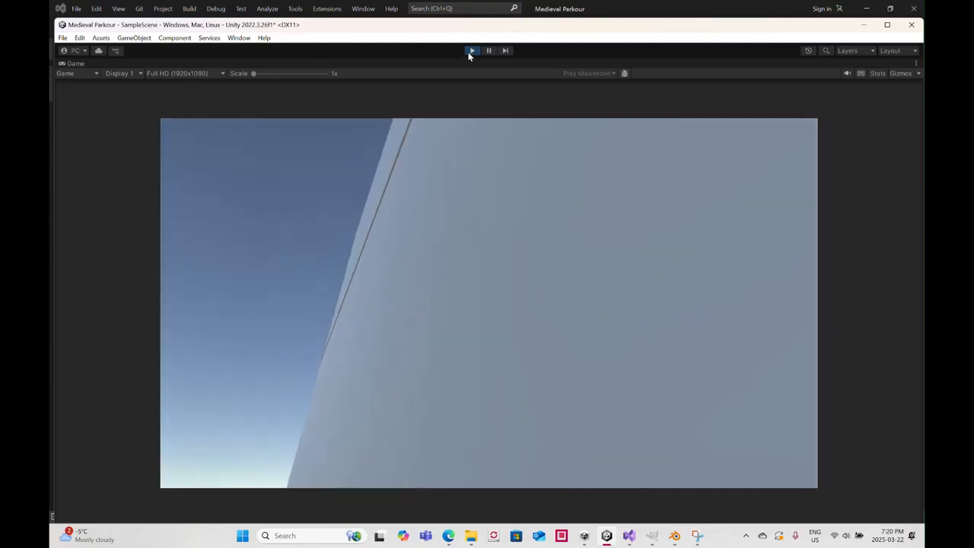
left_click(471, 51)
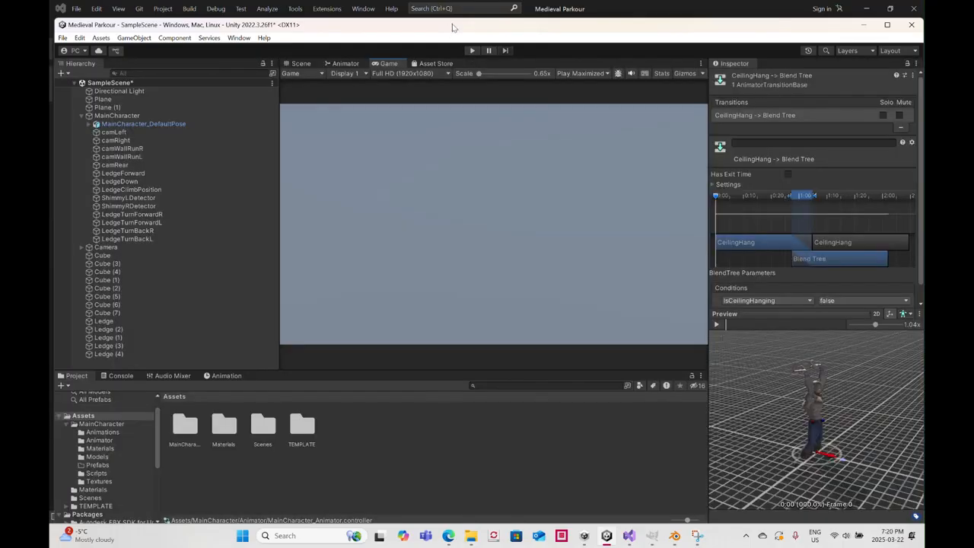
Switch to Visual Studio and paste three copies of the KeyCode.W if/else block below the original in ScaleWall()
left_click(652, 12)
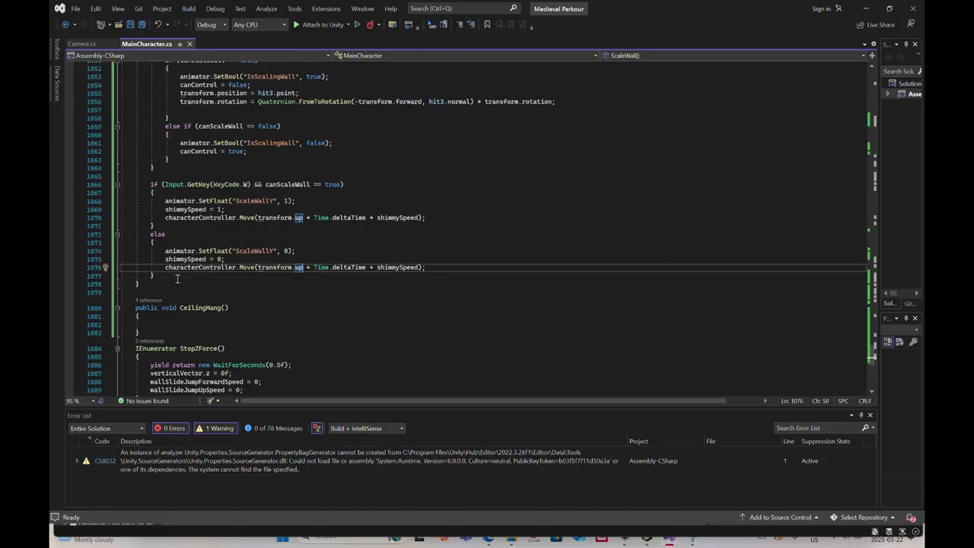
left_click_drag(177, 279, 151, 184)
key("ctrl+c")
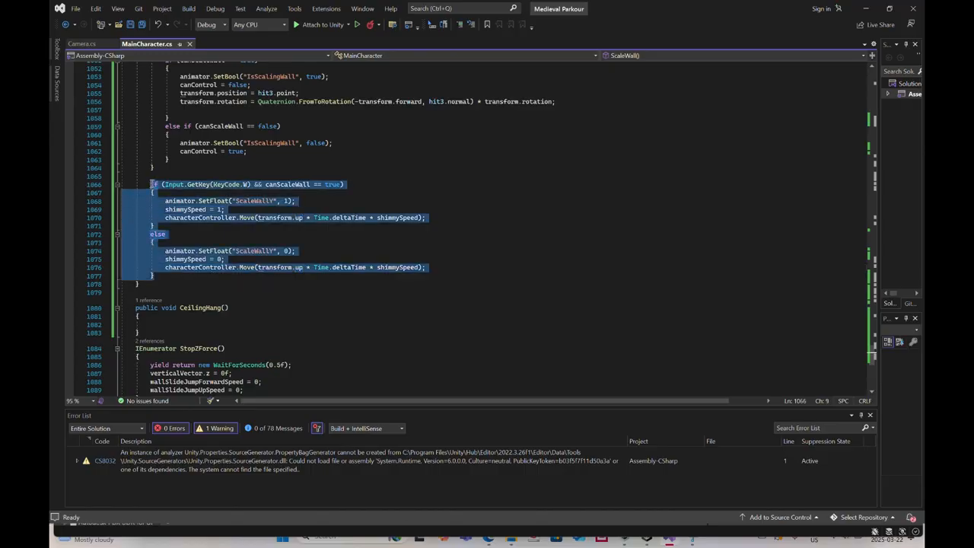
left_click(158, 276)
key("Return")
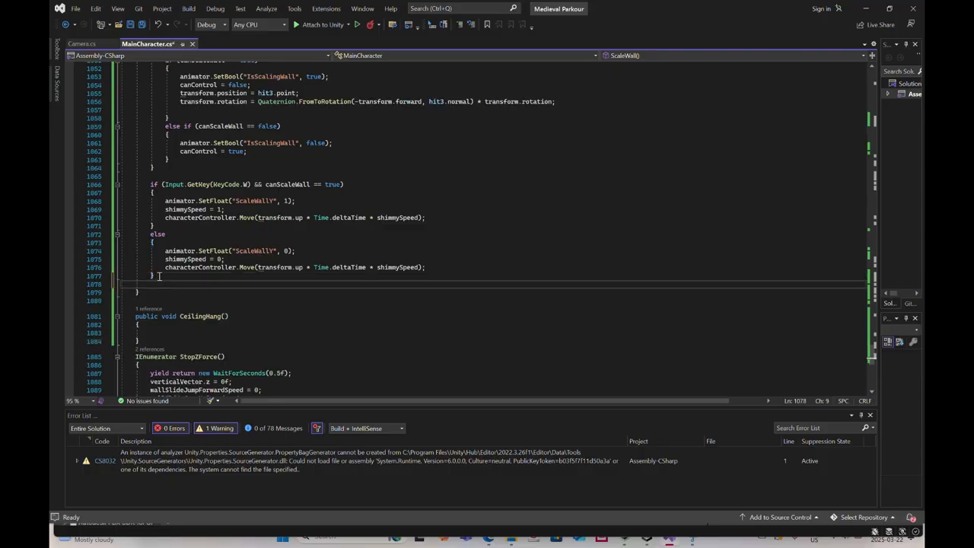
key("Return")
key("ctrl+v")
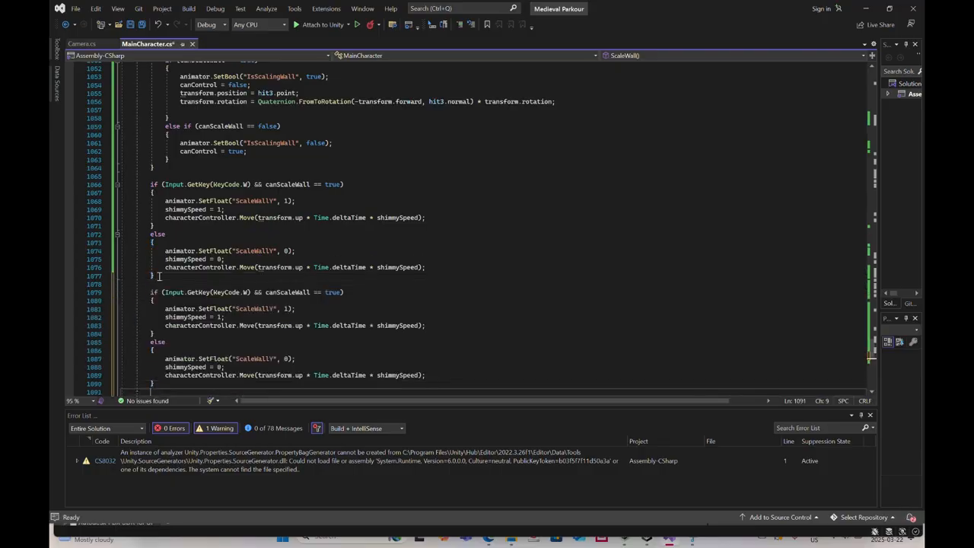
key("Return")
key("ctrl+v")
key("Return")
key("Return")
key("ctrl+v")
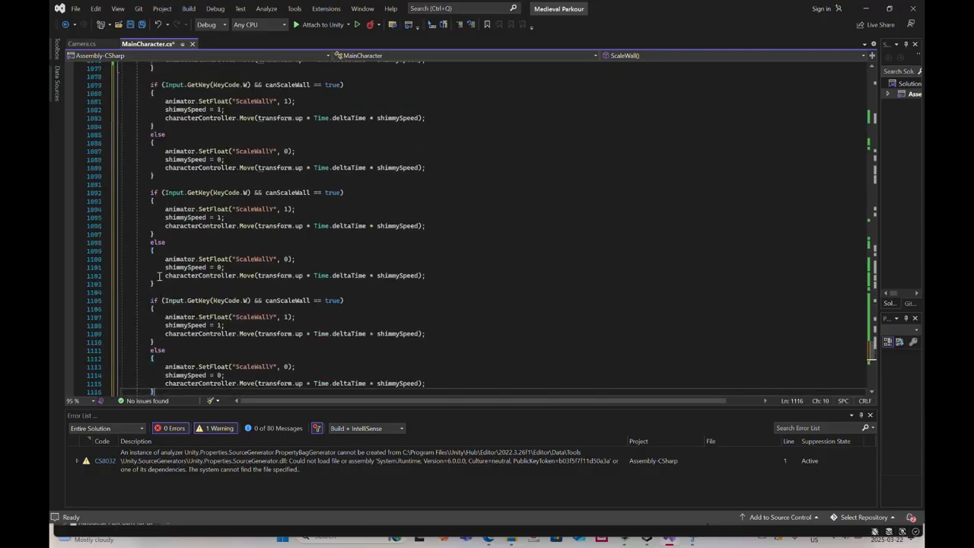
In the first copied block, change the key to KeyCode.S and set its ScaleWallY value to -1
scroll(229, 172, "up", 6)
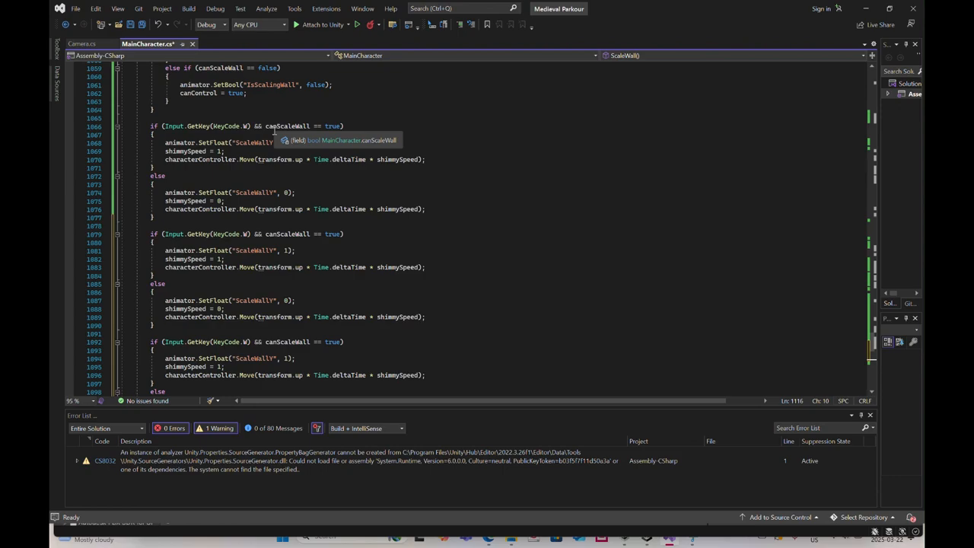
left_click(246, 233)
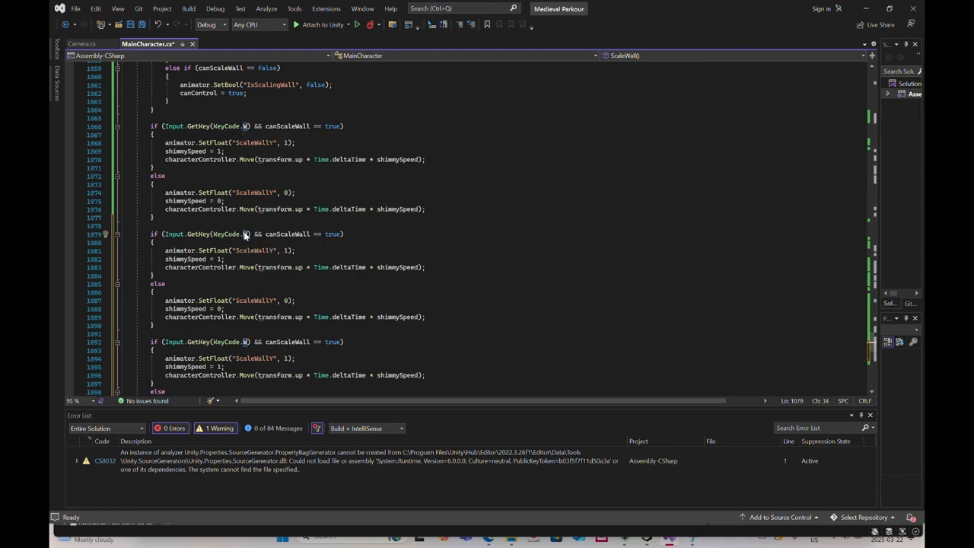
key("Delete")
type("S")
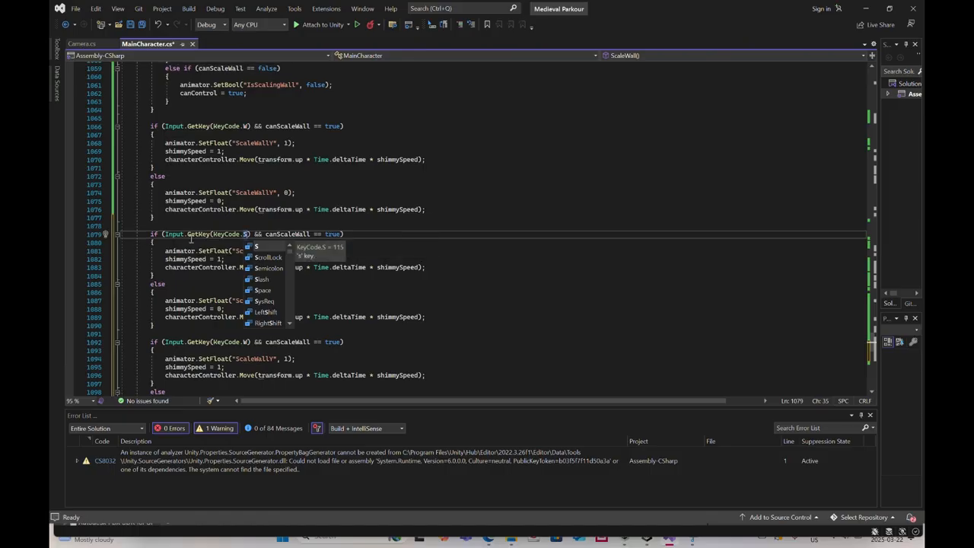
left_click(173, 251)
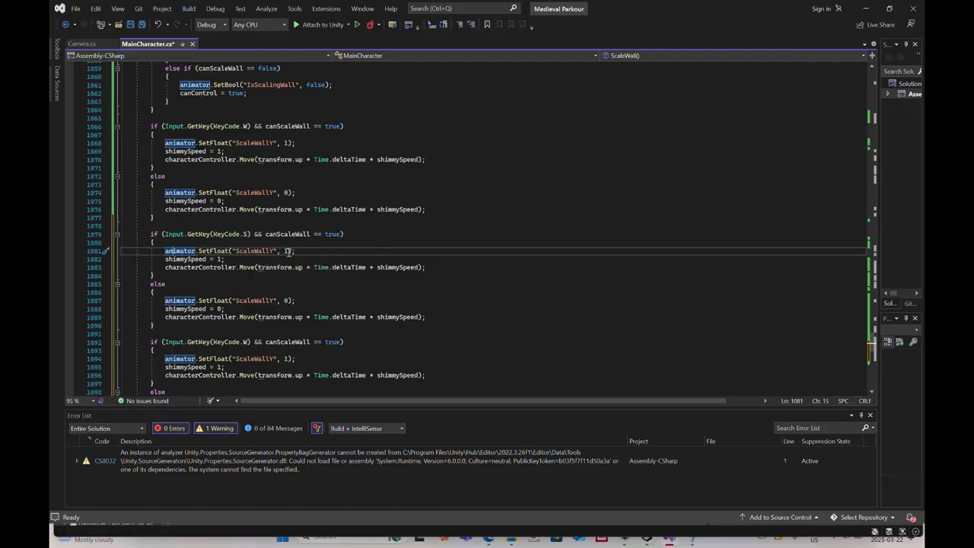
left_click(287, 252)
type("-1")
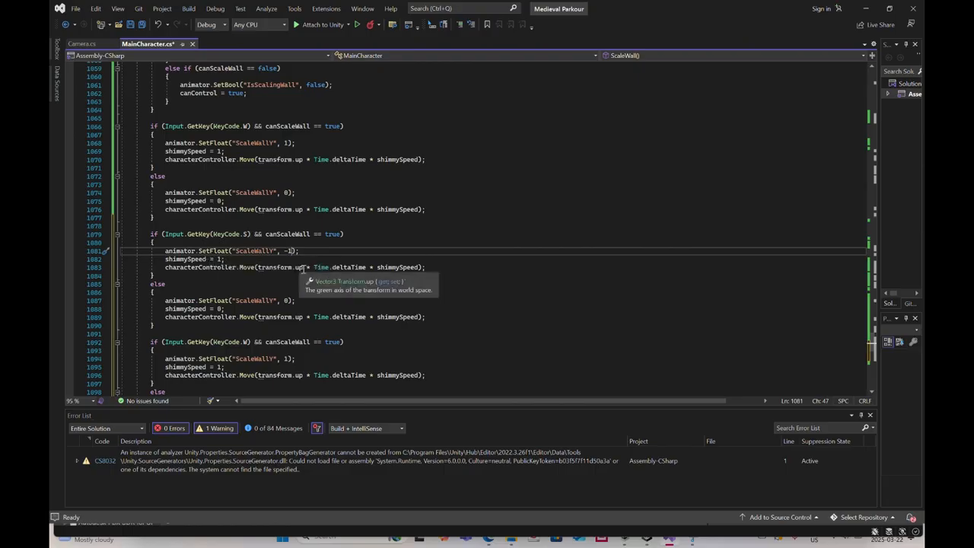
Reverse the movement direction to -transform.up in both branches of the KeyCode.S block
left_click(259, 268)
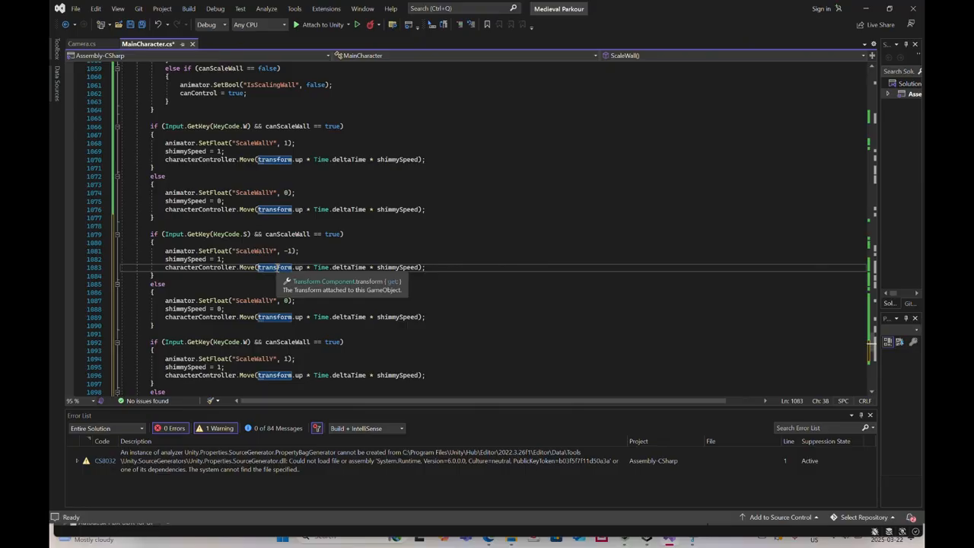
type("-")
left_click(258, 318)
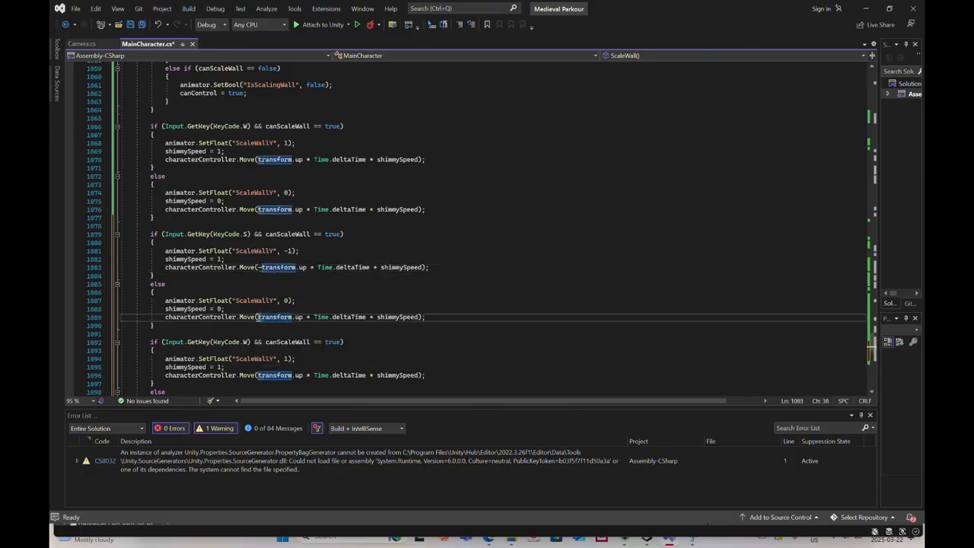
type("-")
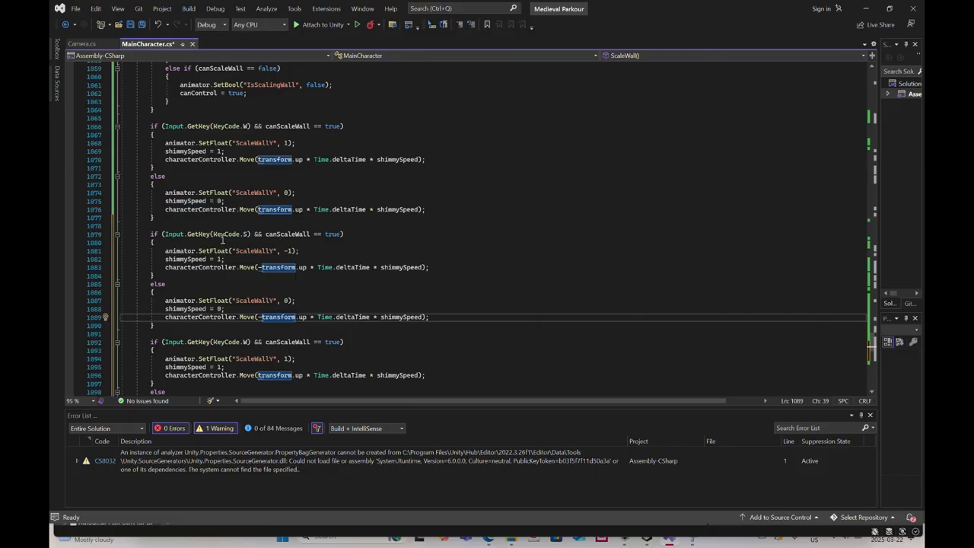
Change the second copied block to KeyCode.D, with its if branch setting ScaleWallX and moving along transform.right
scroll(223, 241, "down", 1)
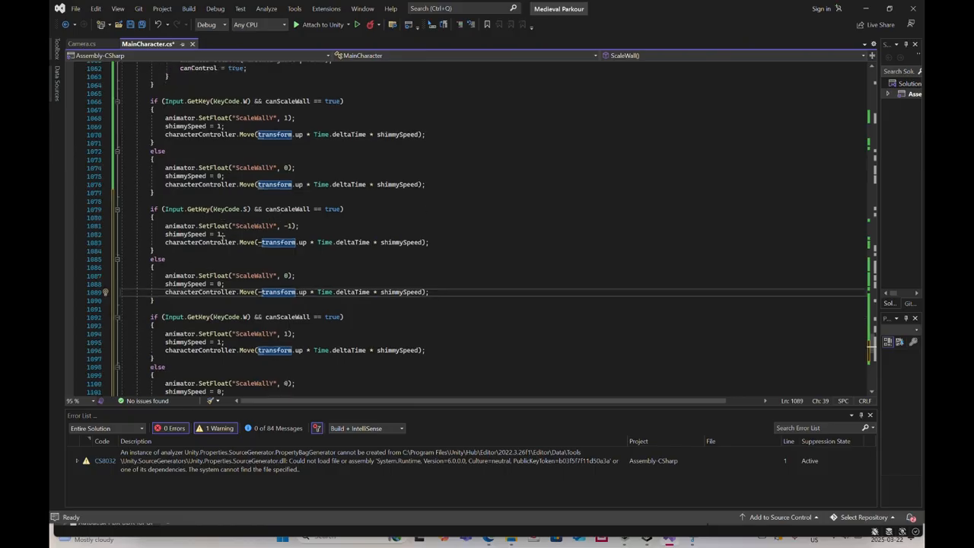
double_click(247, 317)
type("D")
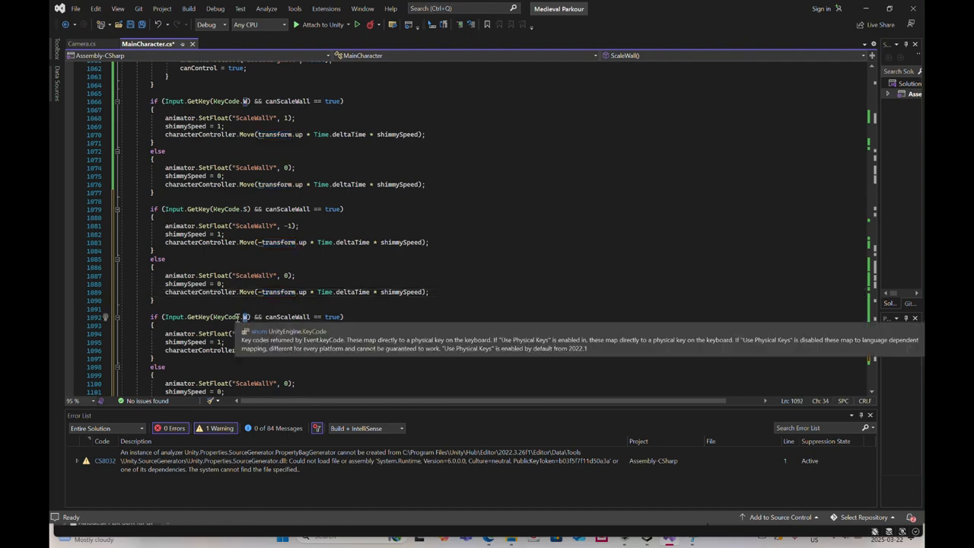
left_click(178, 336)
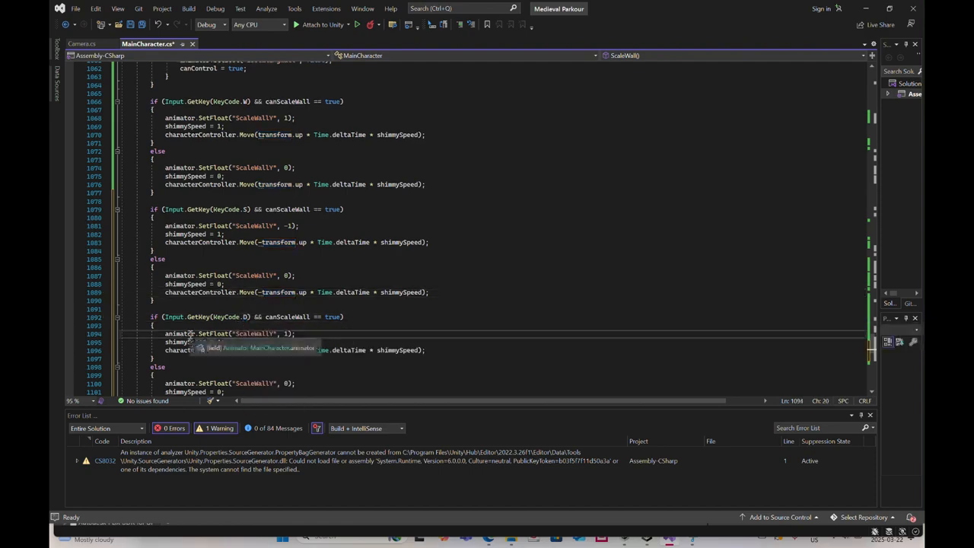
left_click(273, 335)
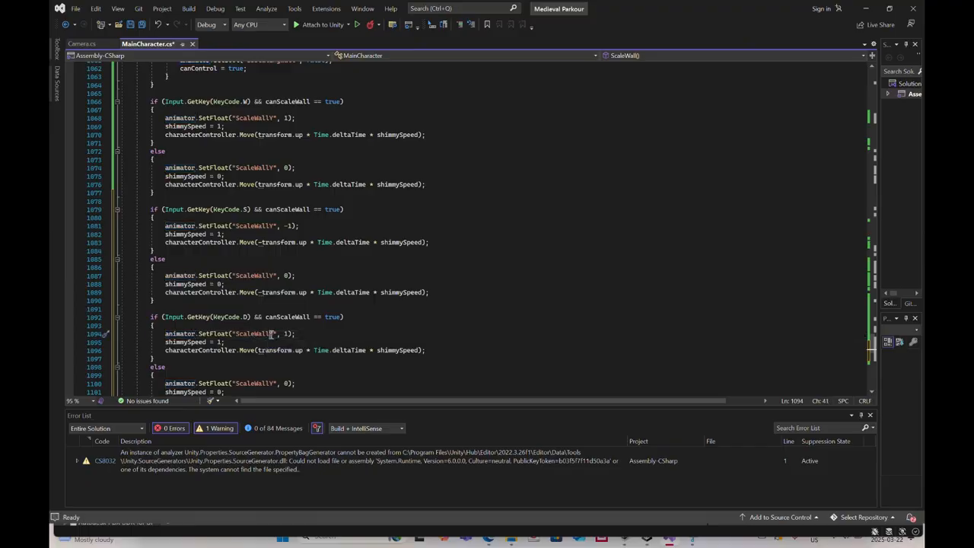
type("X")
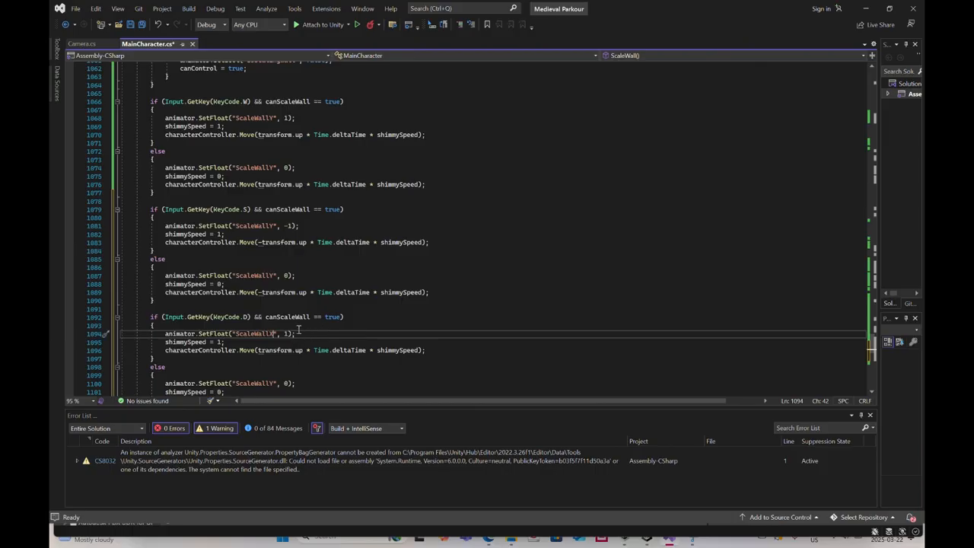
left_click(301, 351)
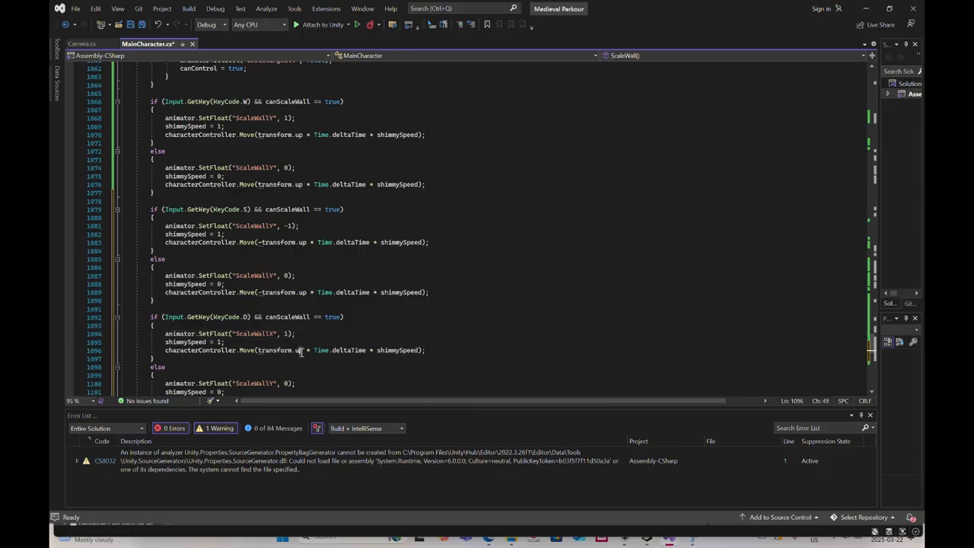
type("right")
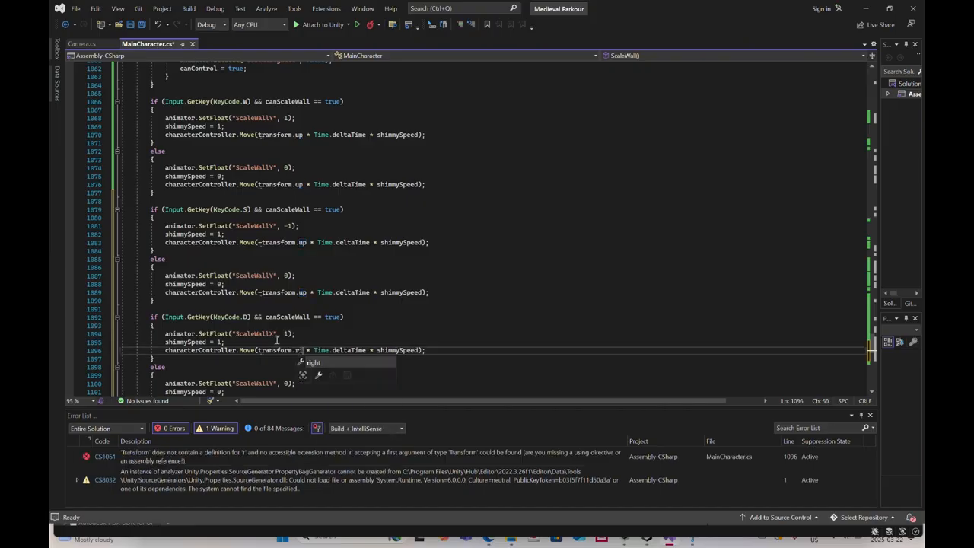
Make the else branch of the KeyCode.D block use transform.right and the ScaleWallX parameter
scroll(277, 340, "down", 2)
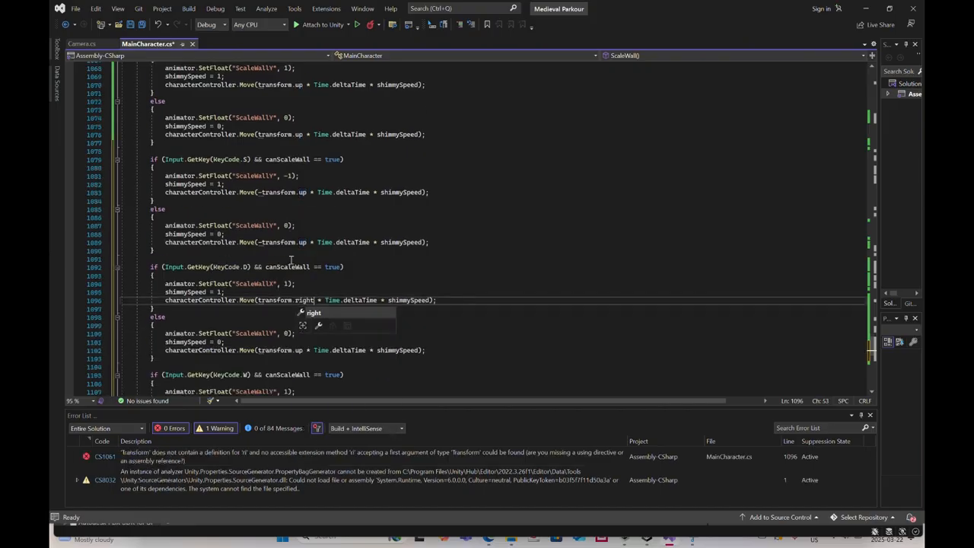
left_click(301, 351)
type("right")
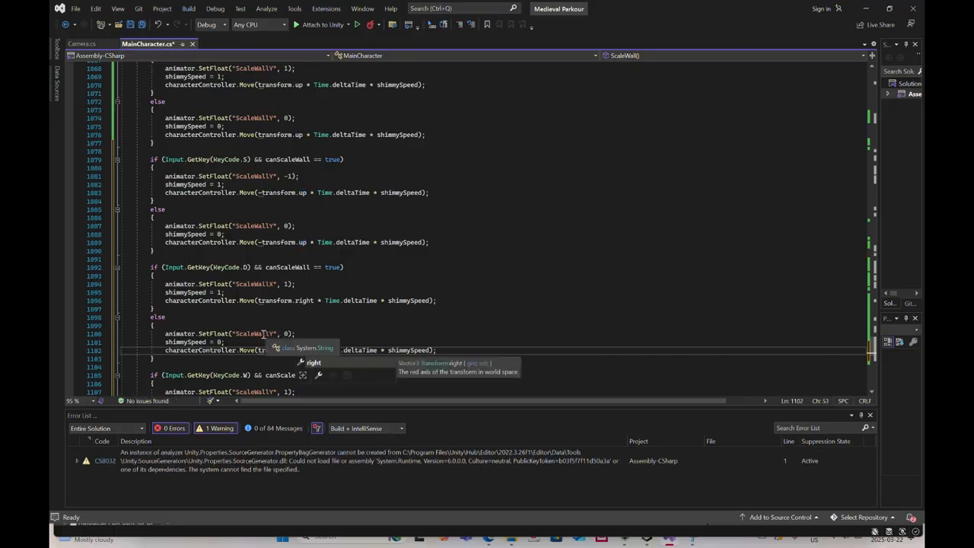
left_click(269, 333)
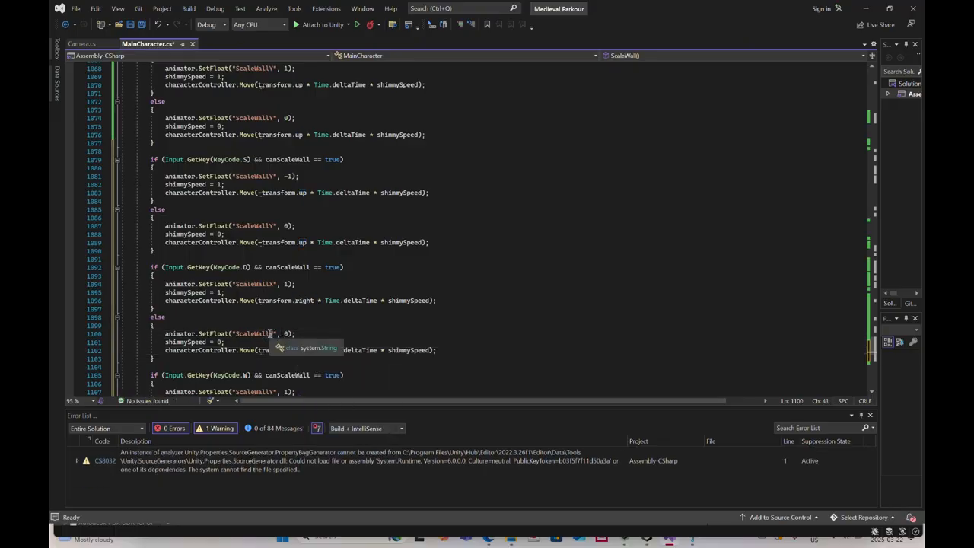
type("X")
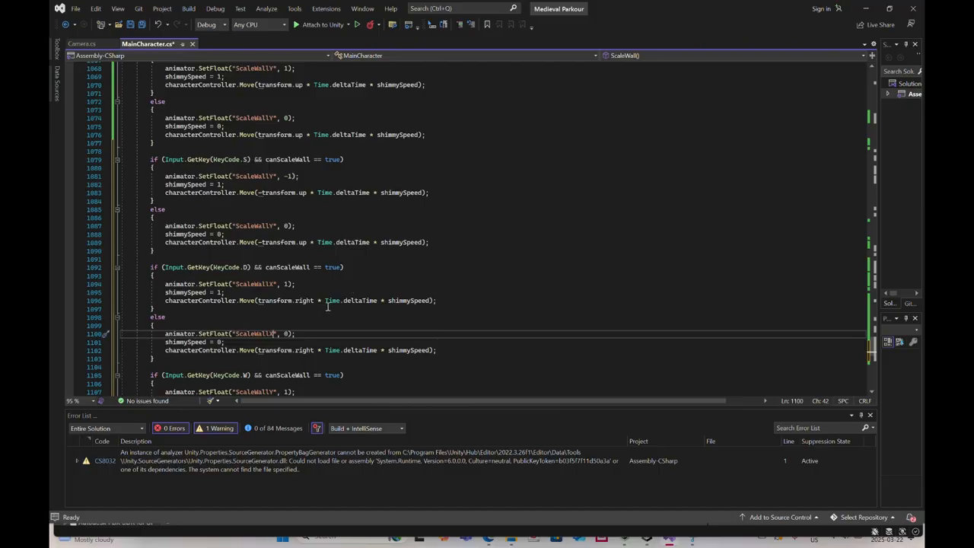
Change the third copied block to KeyCode.A and make its if branch set ScaleWallX to -1
scroll(312, 300, "down", 4)
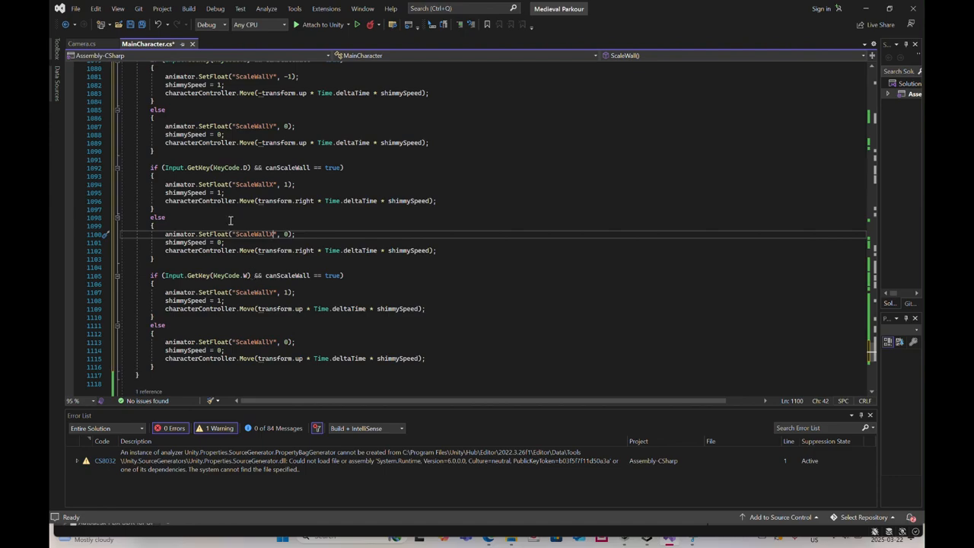
left_click(242, 277)
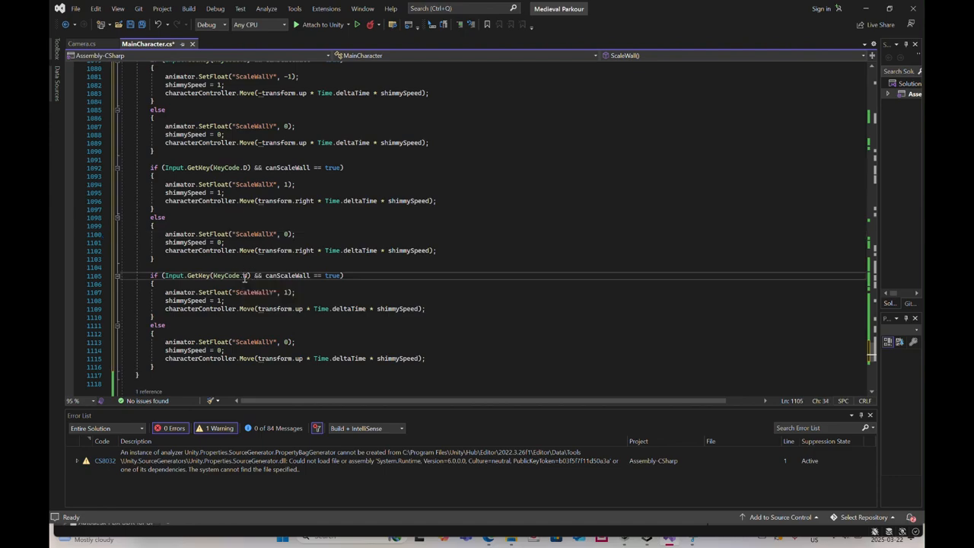
key("BackSpace")
type("A")
left_click(270, 297)
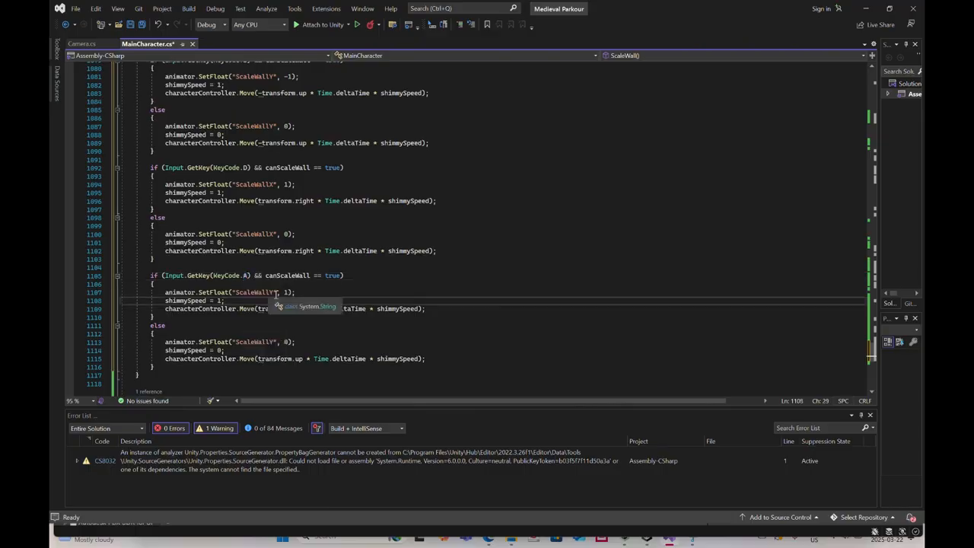
left_click(271, 293)
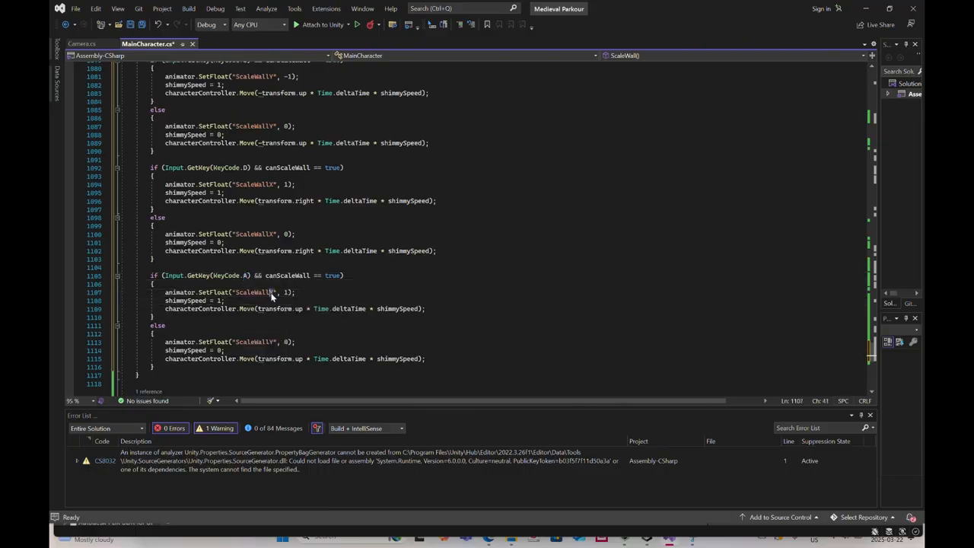
type("X")
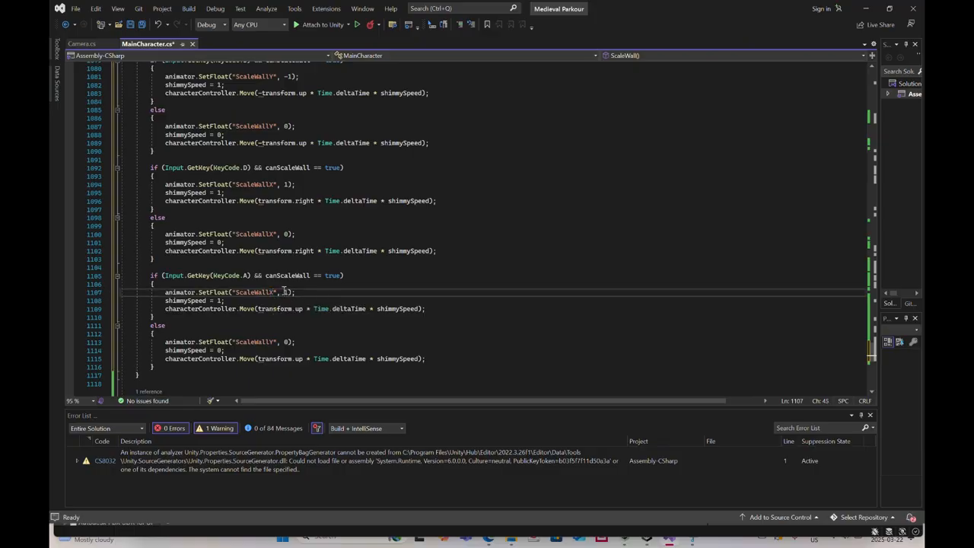
Change the animator parameter in the KeyCode.A block's else branch to ScaleWallX
left_click(271, 343)
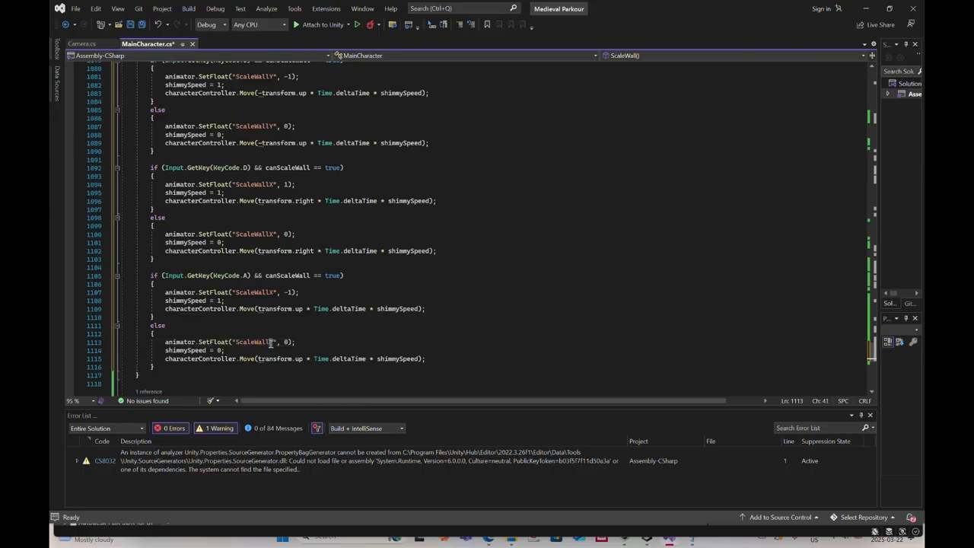
key("shift+Right")
type("X")
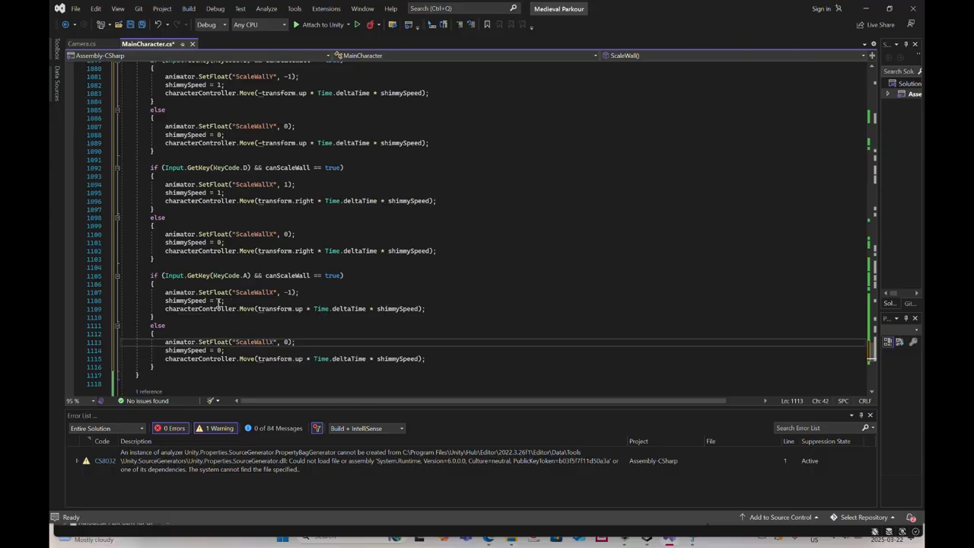
Set the movement direction in the KeyCode.A block's if branch to -transform.right
left_click(299, 308)
type("right")
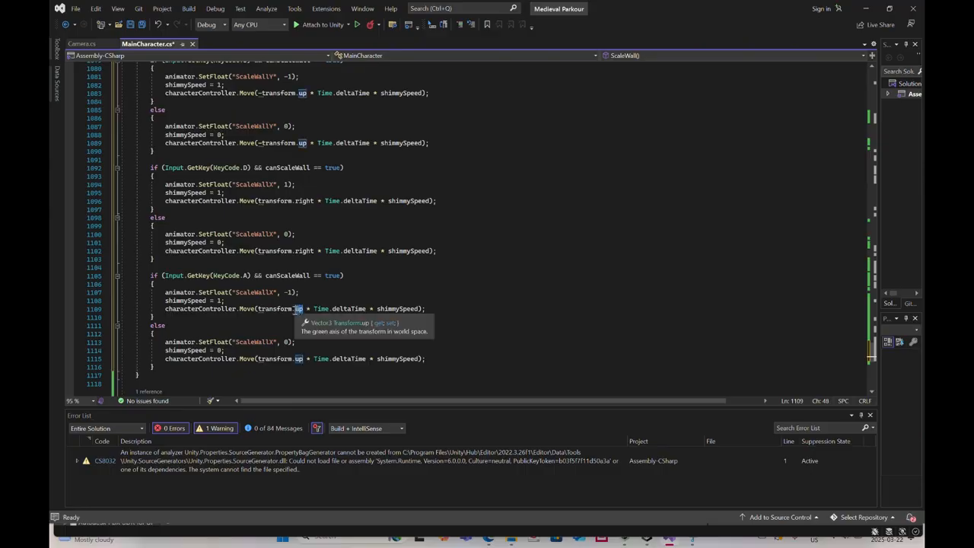
left_click(257, 309)
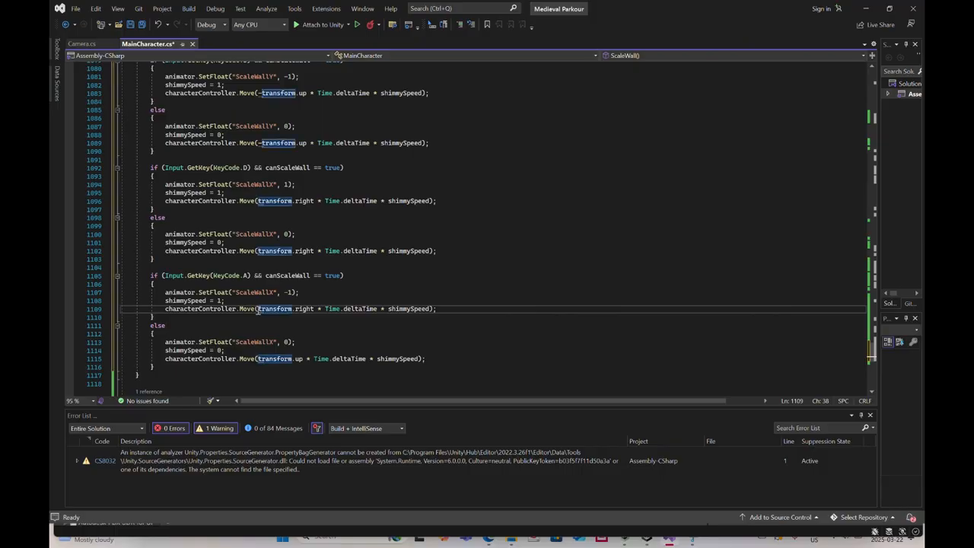
type("-")
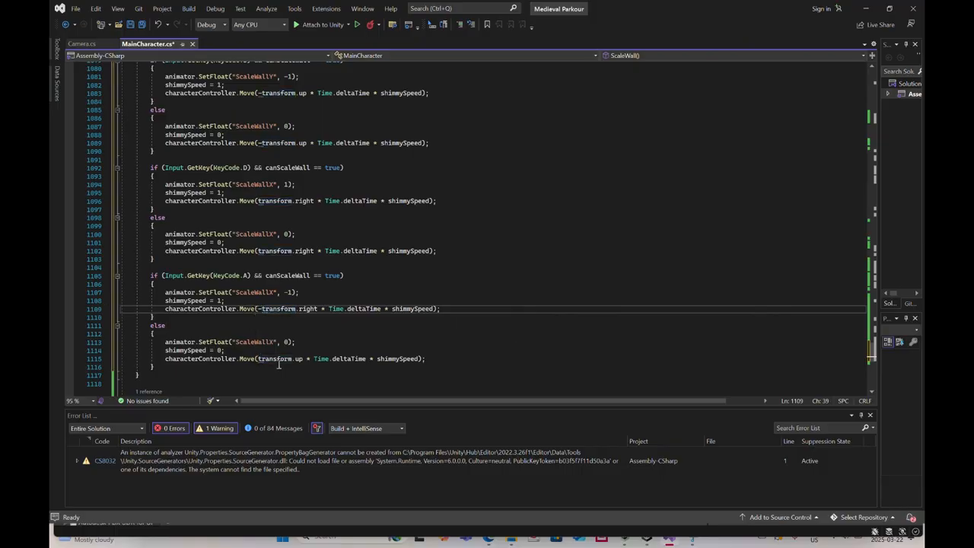
Set the movement direction in the KeyCode.A block's else branch to -transform.right and save MainCharacter.cs
left_click(302, 359)
left_click_drag(304, 359, 300, 359)
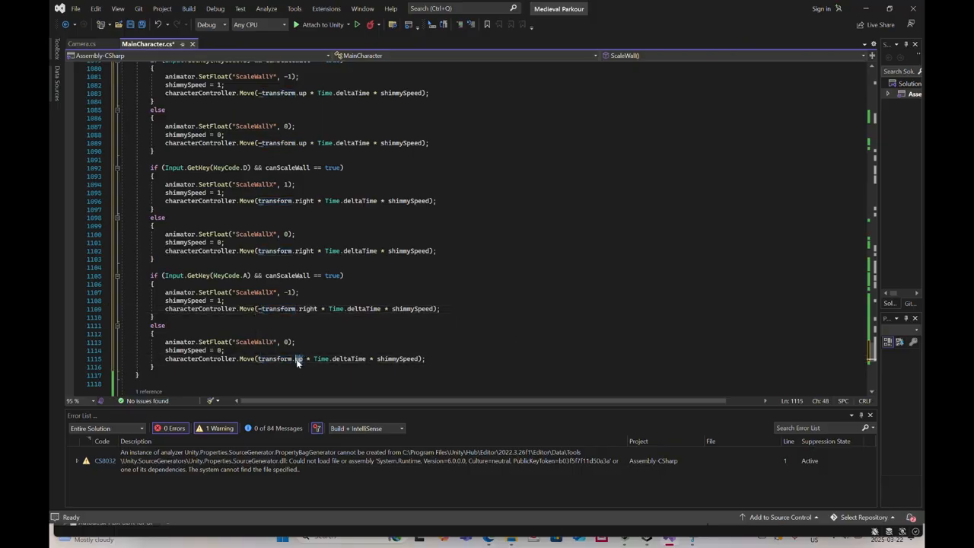
type("right")
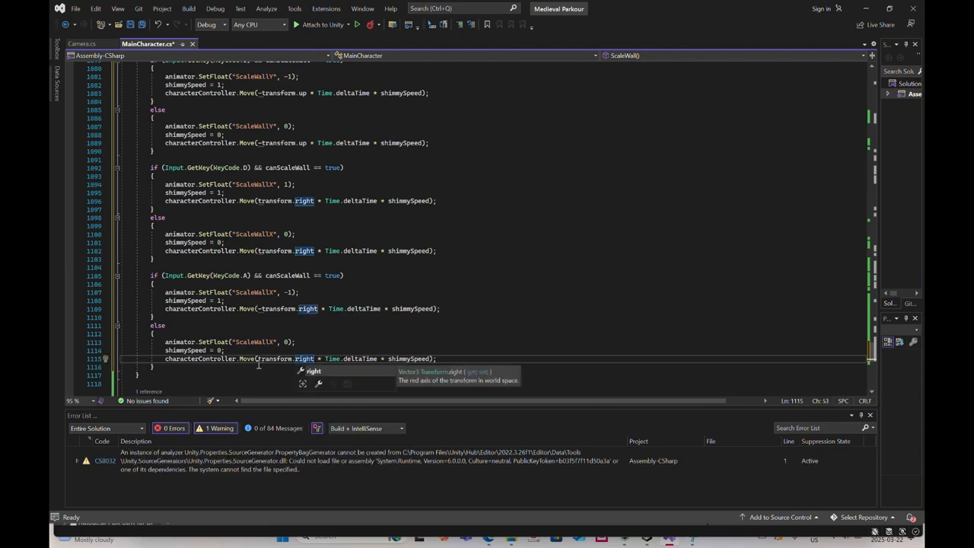
left_click(257, 360)
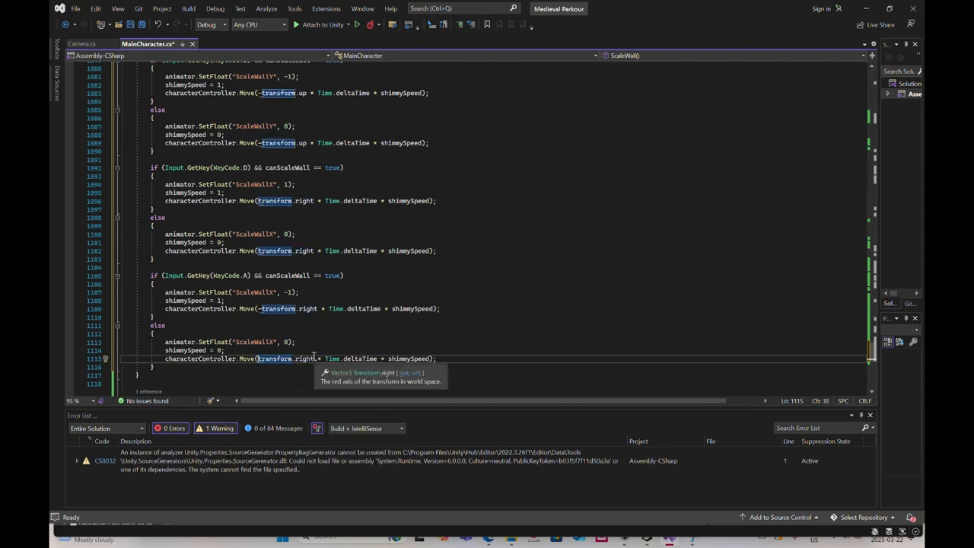
type("-")
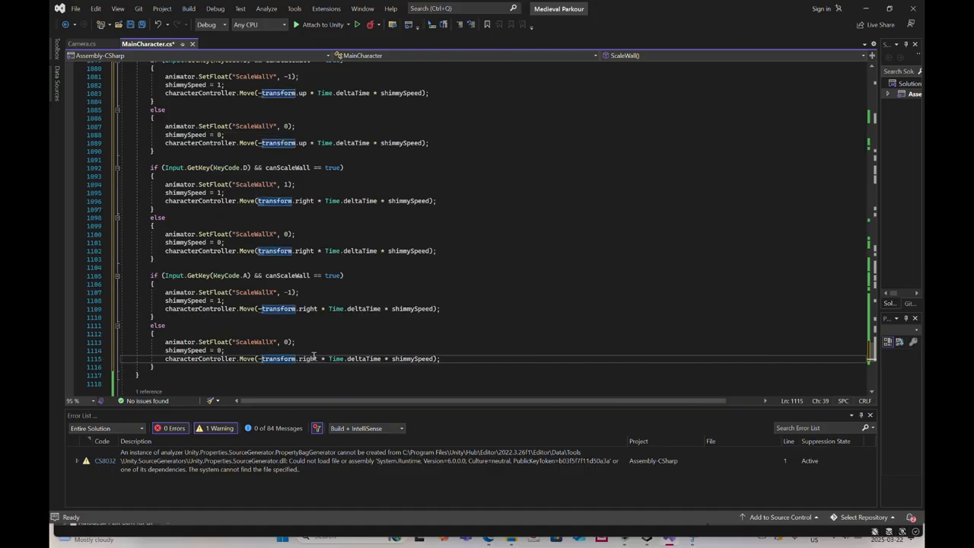
left_click(129, 27)
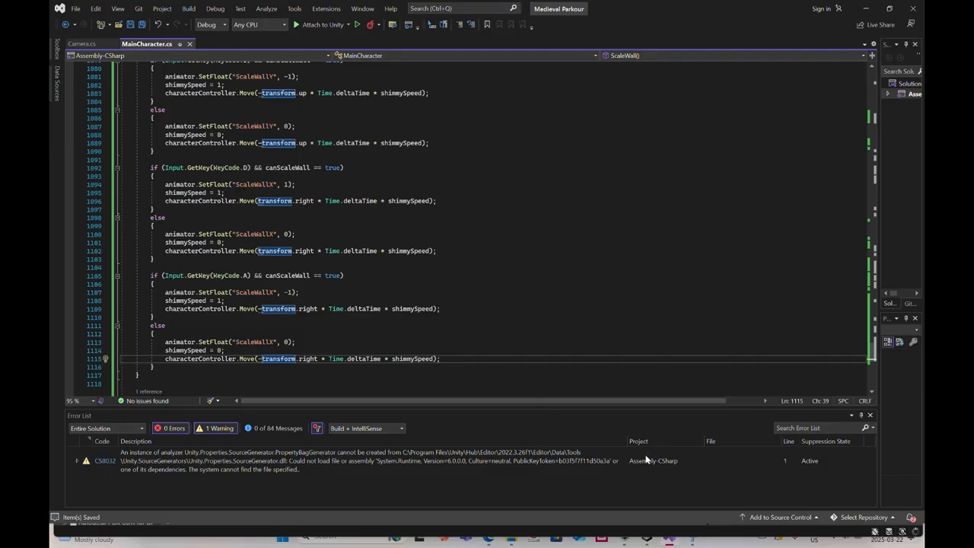
Switch to Unity, play the scene to test the character's wall scaling, and stop the playback
mouse_move(654, 544)
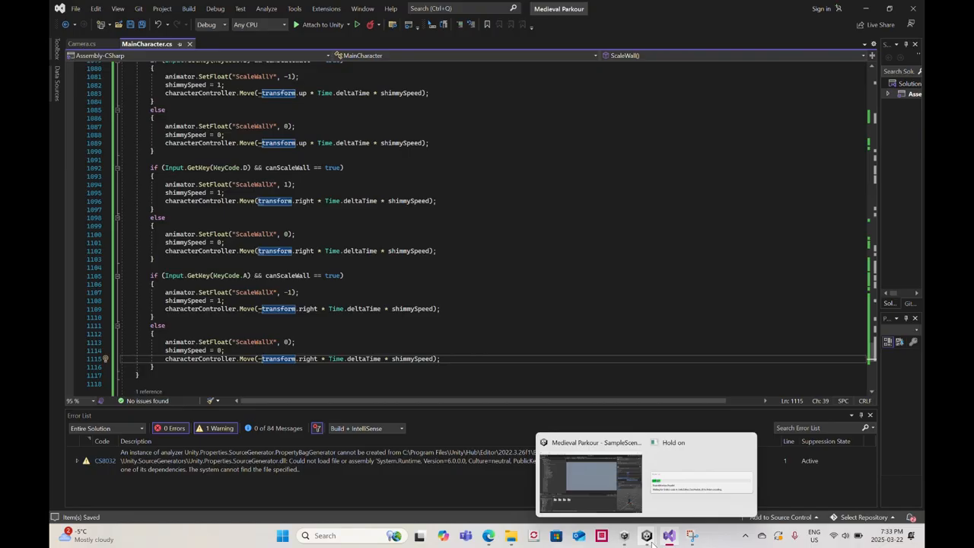
left_click(651, 542)
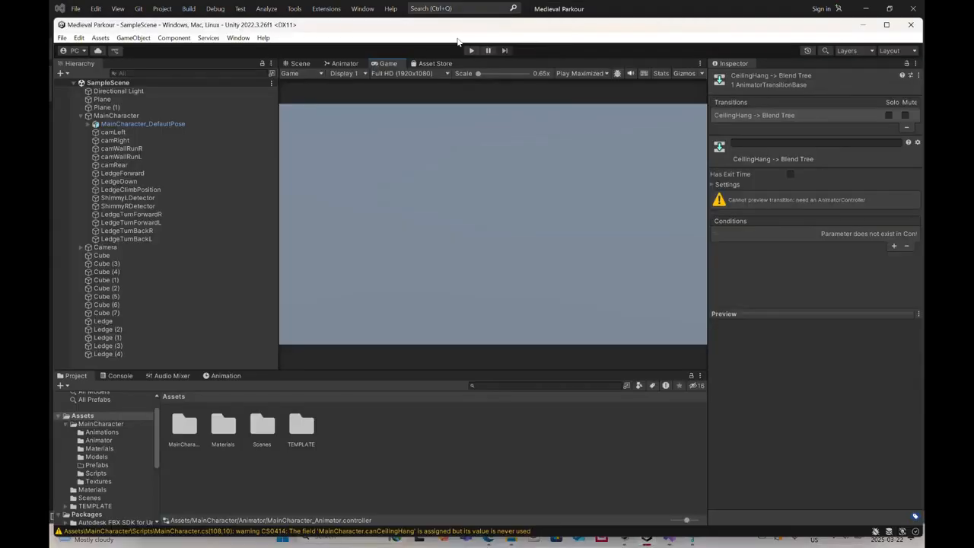
left_click(472, 51)
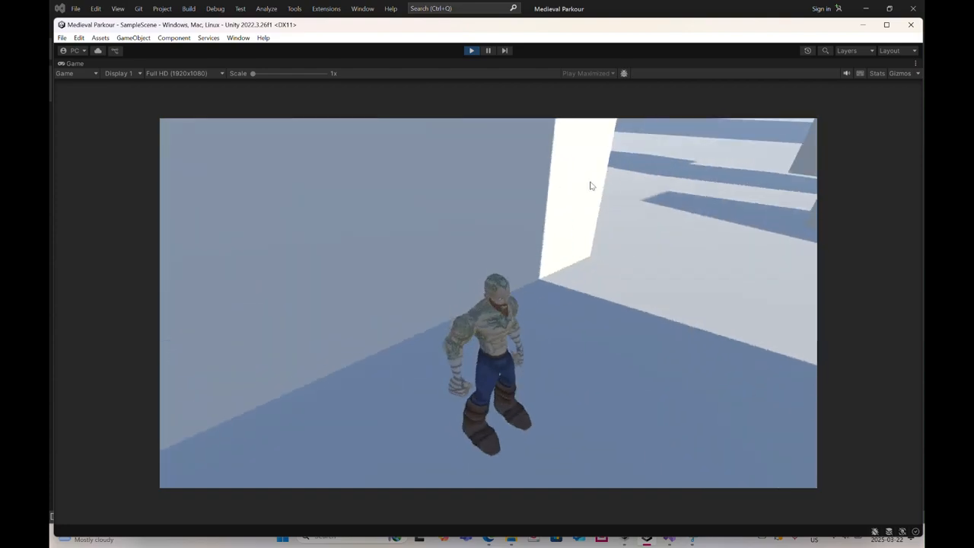
key("w")
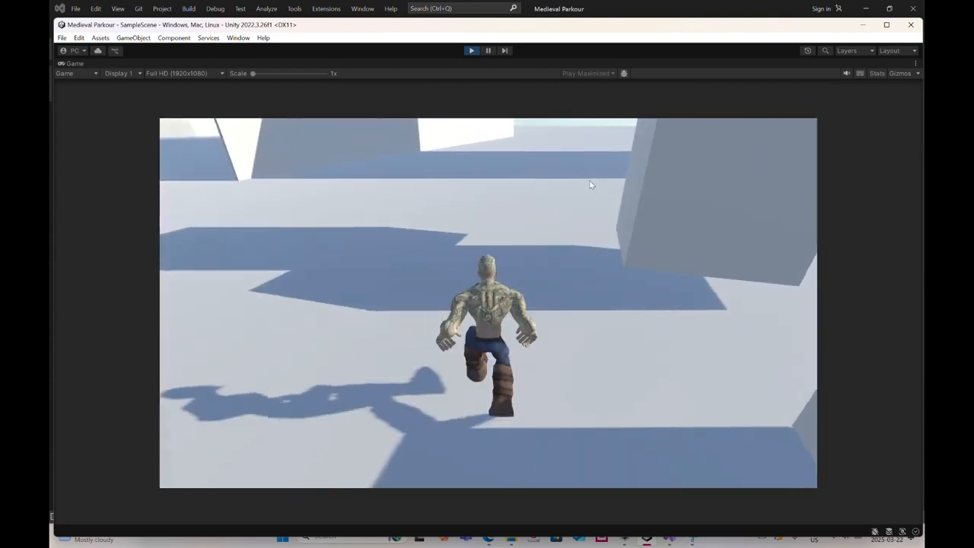
key("w")
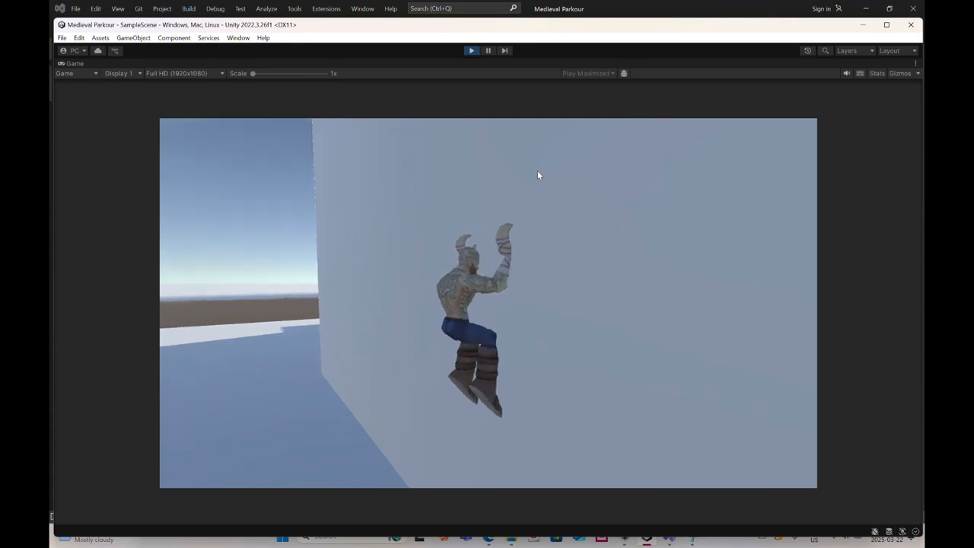
left_click(472, 51)
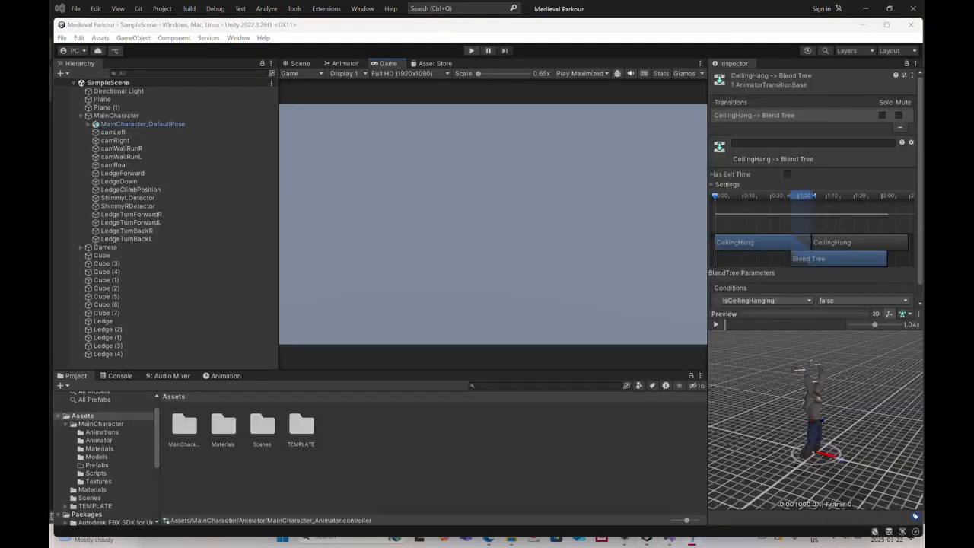
Open the ScaleWall blend tree in Unity and preview its sideways animation with ScaleWallX at negative values and at 0.83
left_click(670, 537)
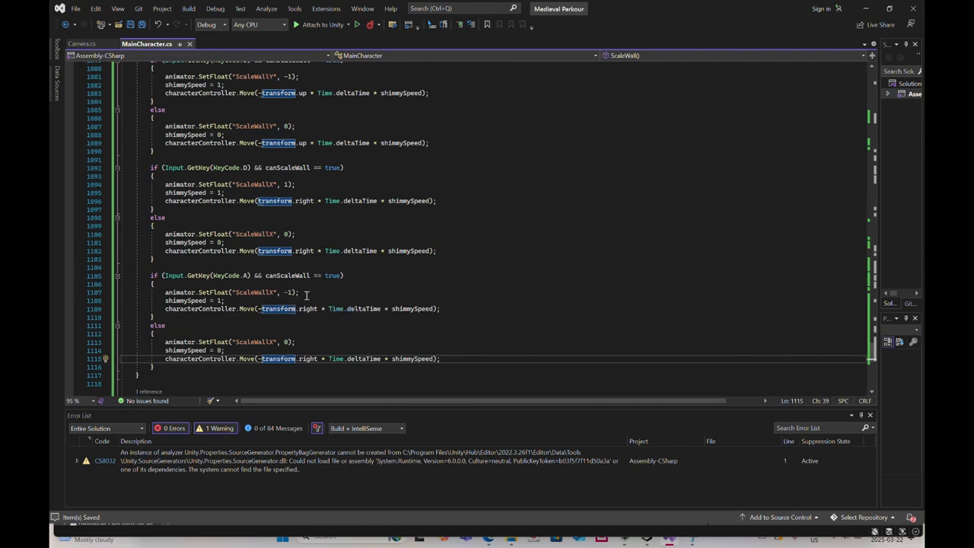
left_click(647, 535)
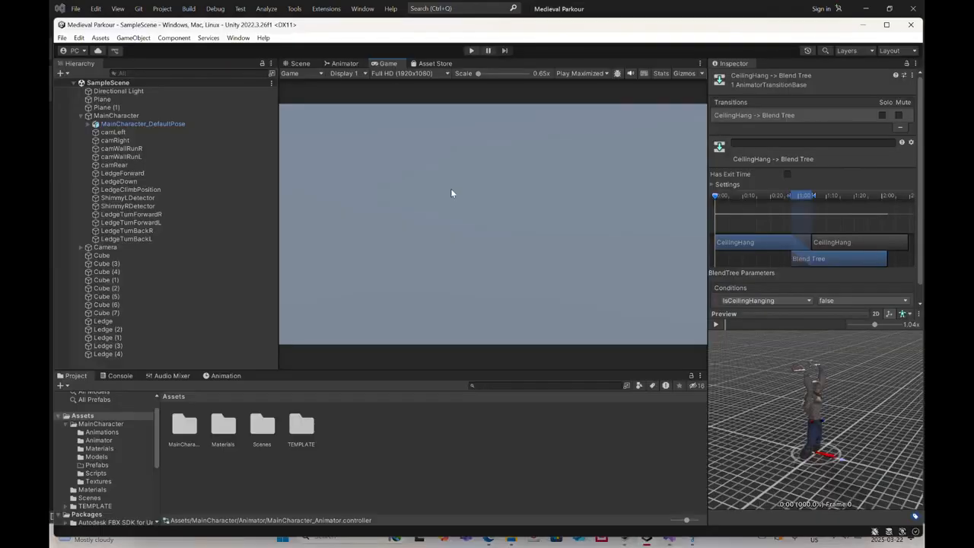
left_click(343, 64)
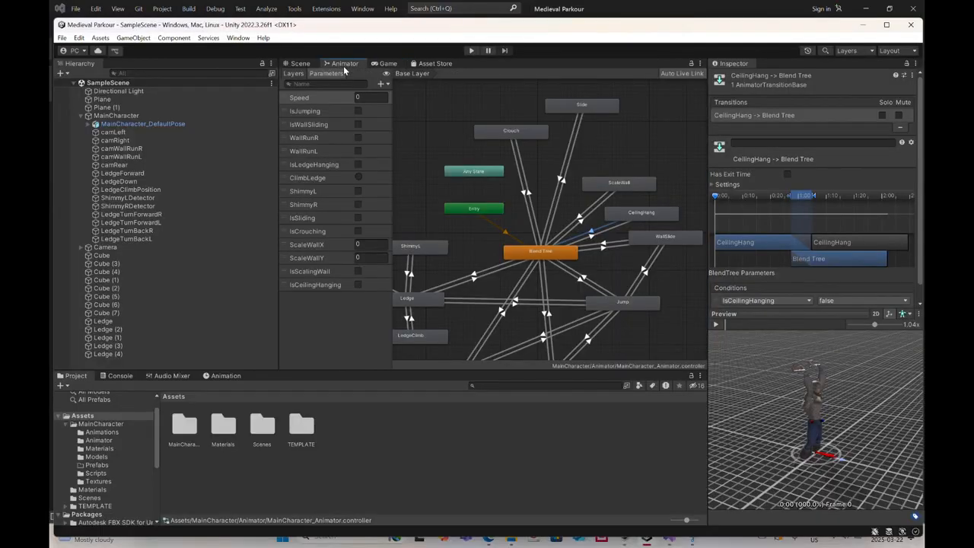
left_click(607, 185)
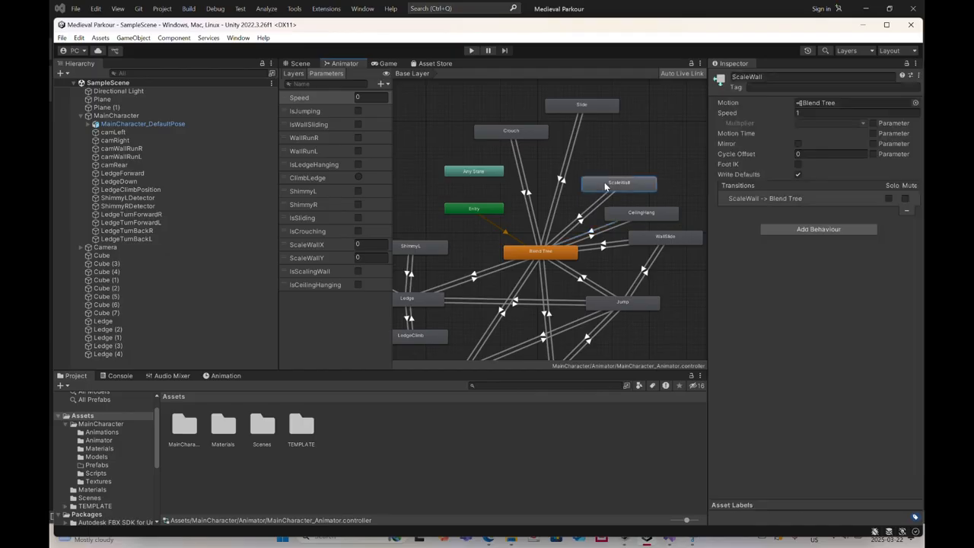
double_click(607, 185)
left_click(585, 270)
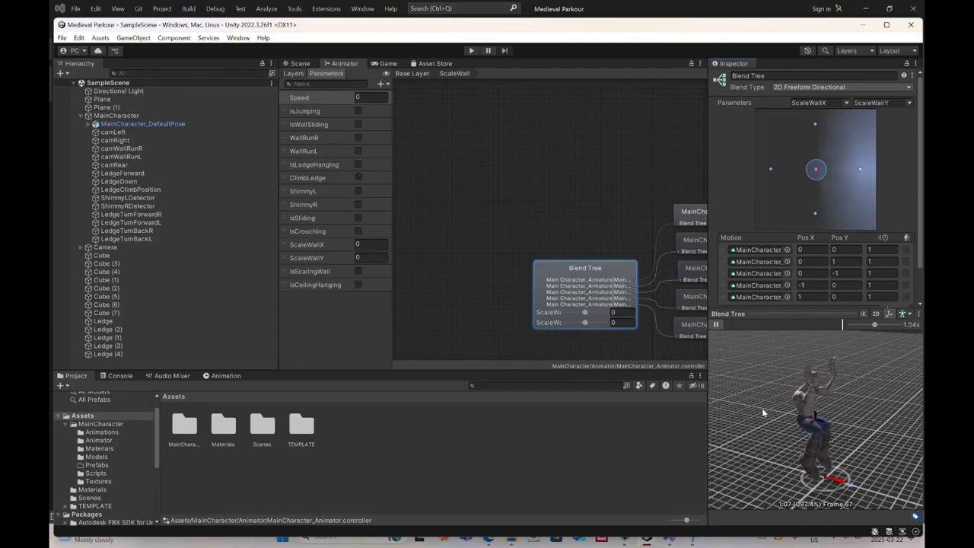
left_click_drag(762, 408, 883, 399)
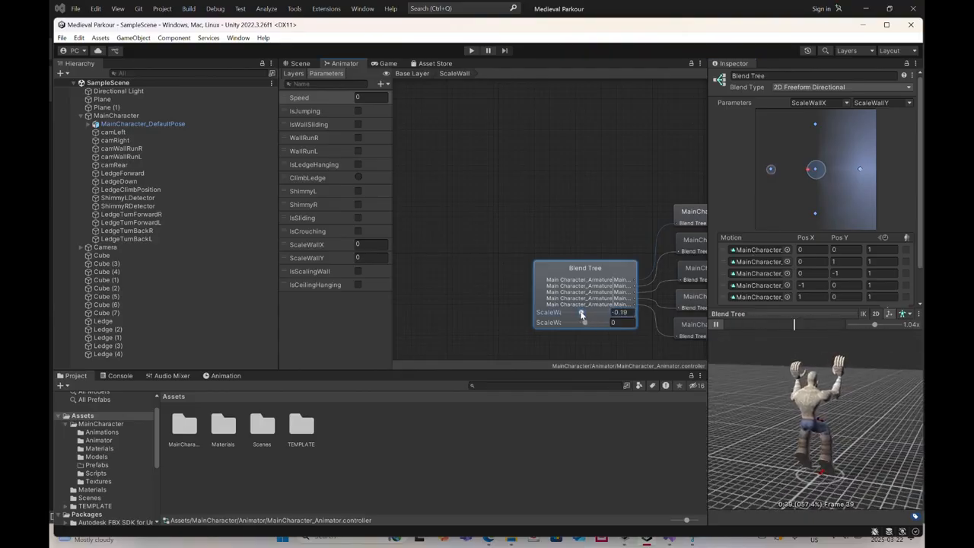
mouse_move(585, 314)
left_mouse_down()
mouse_move(562, 316)
mouse_move(602, 314)
left_mouse_up()
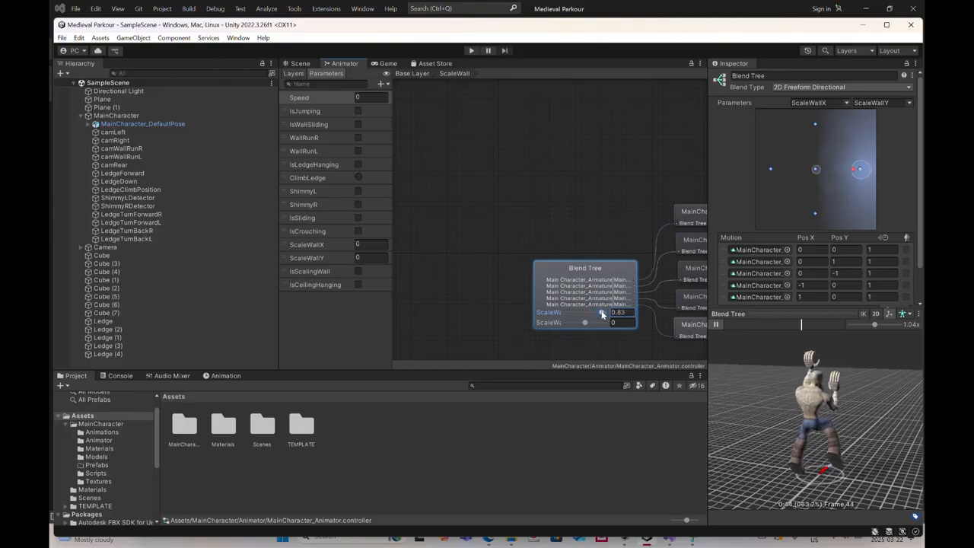
left_click(716, 324)
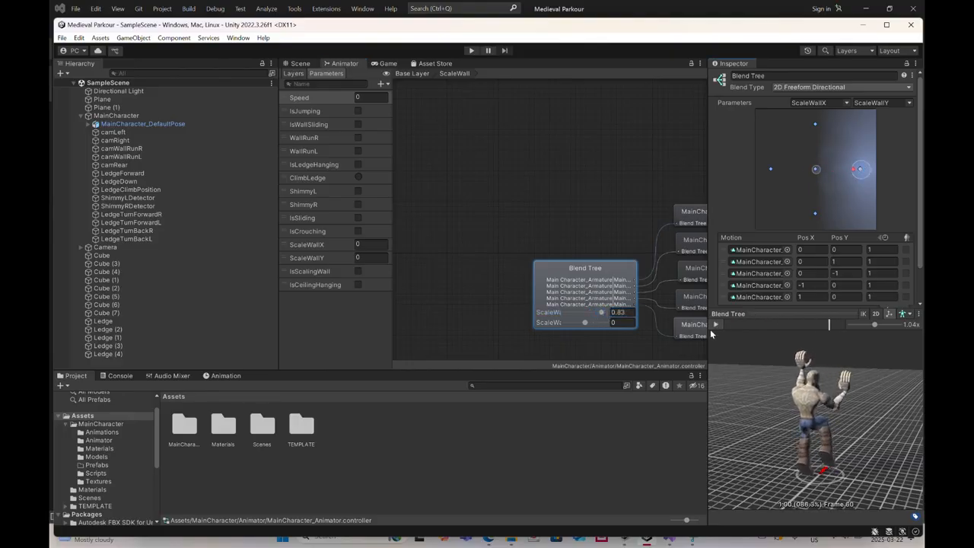
Switch to Visual Studio and review the W, S, D and A key blocks in the ScaleWall() method
left_click(669, 539)
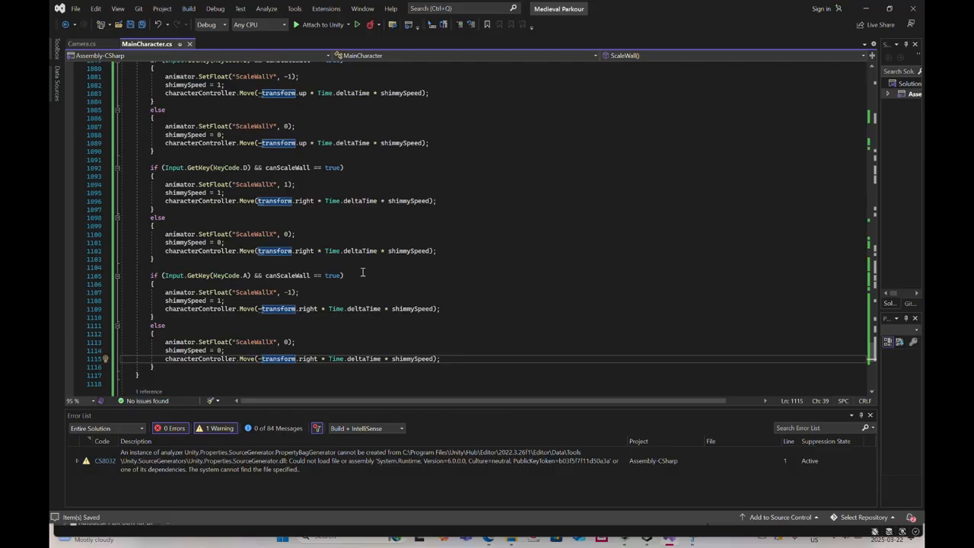
scroll(366, 268, "up", 2)
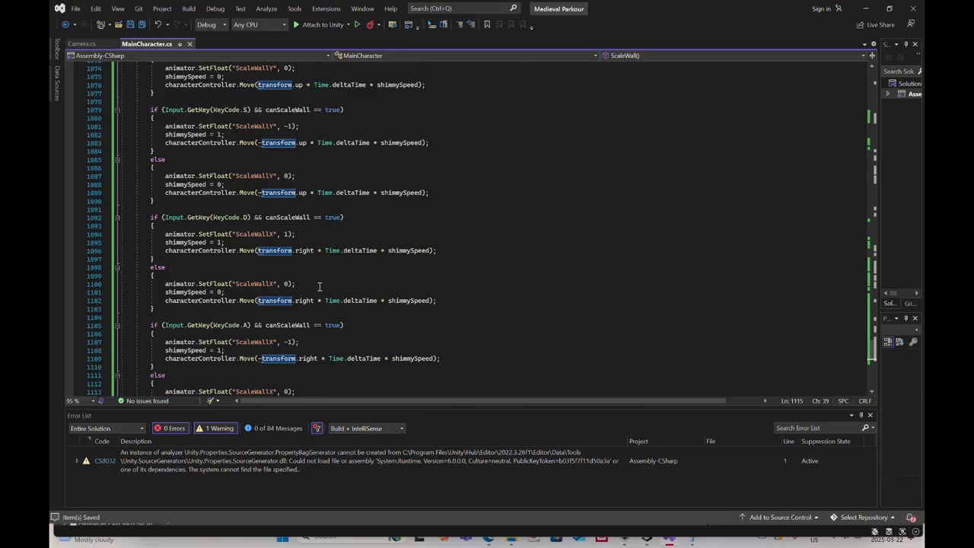
scroll(320, 286, "up", 2)
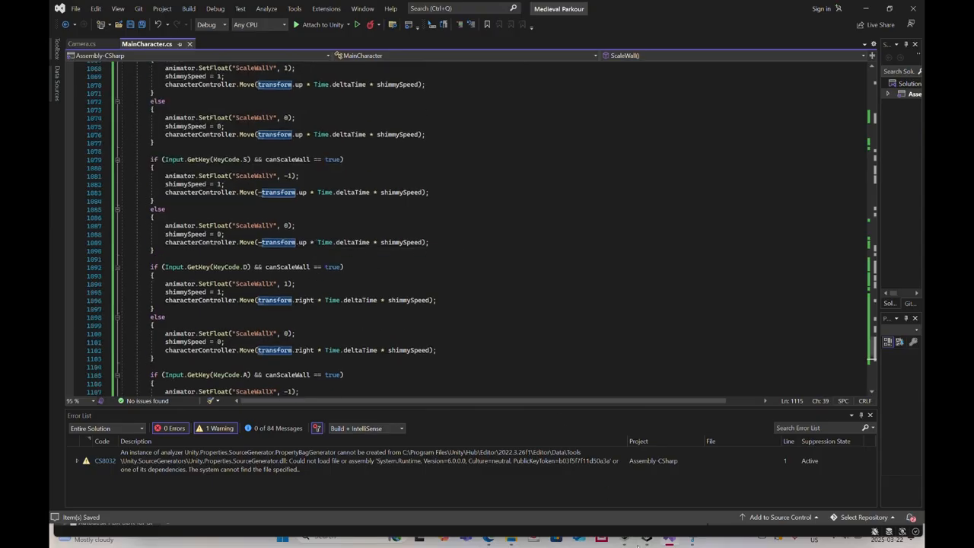
Switch to Unity and play the scene, running the character to a wall and jumping to test scaling up and down
left_click(647, 540)
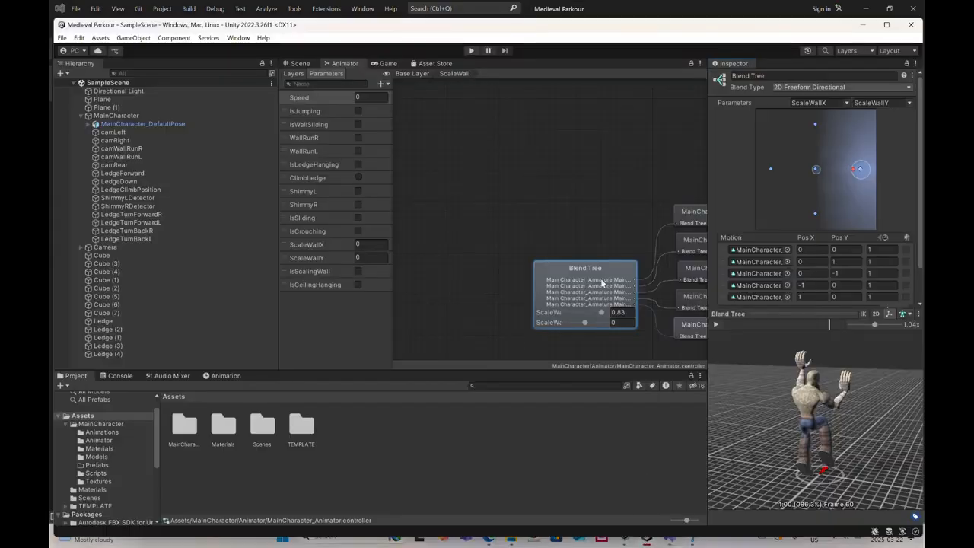
left_click(469, 51)
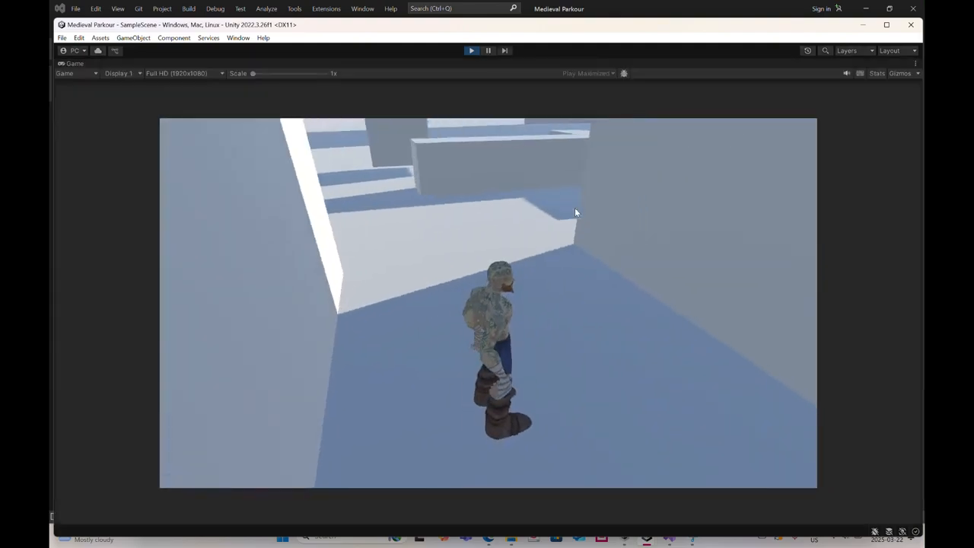
key("w")
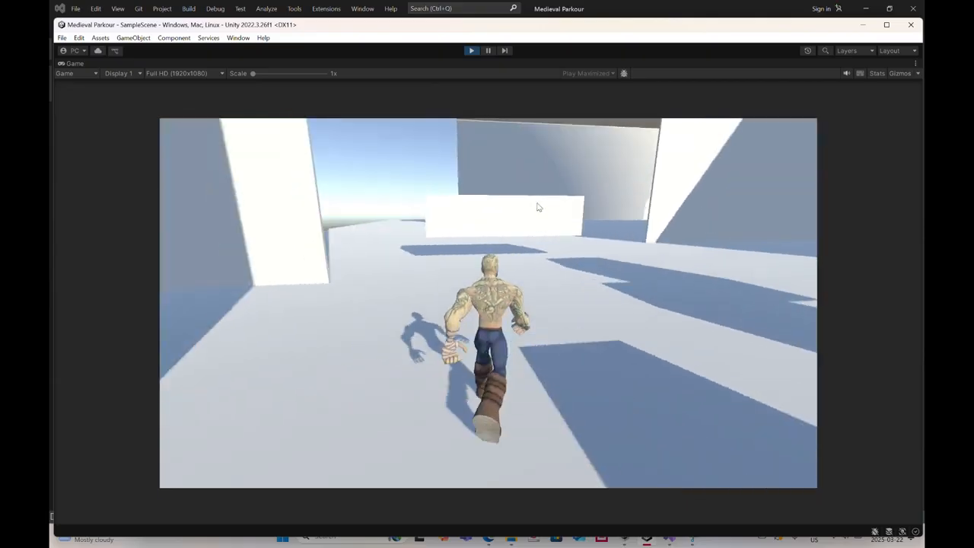
key("ctrl")
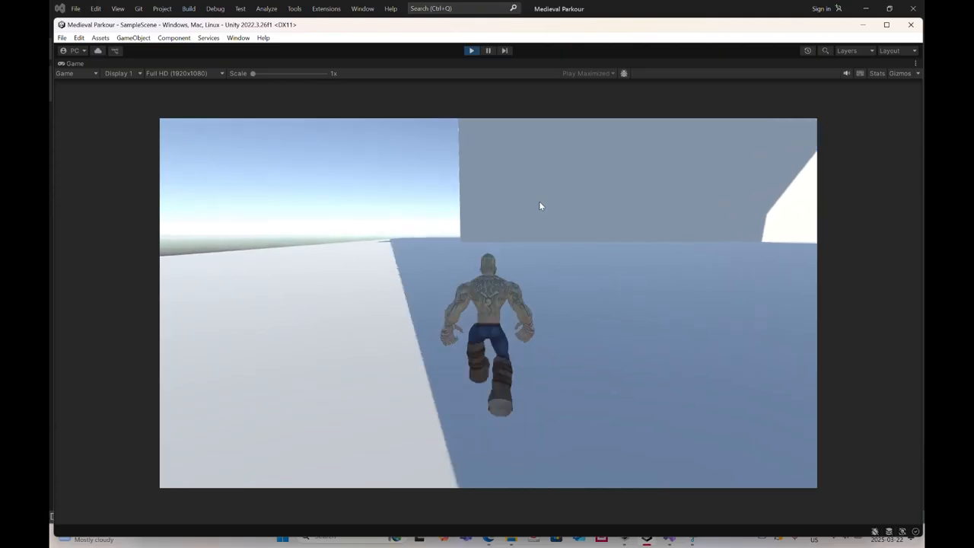
key("w")
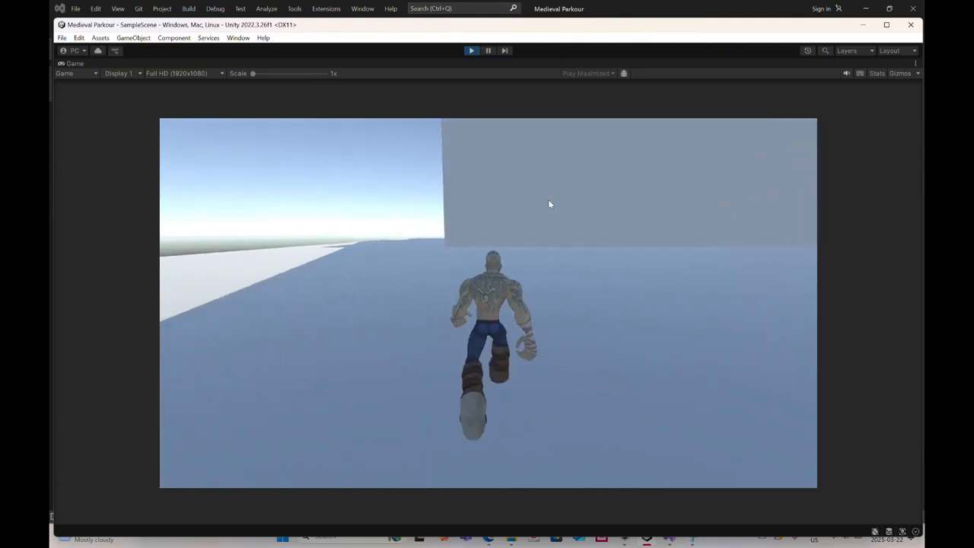
key("w")
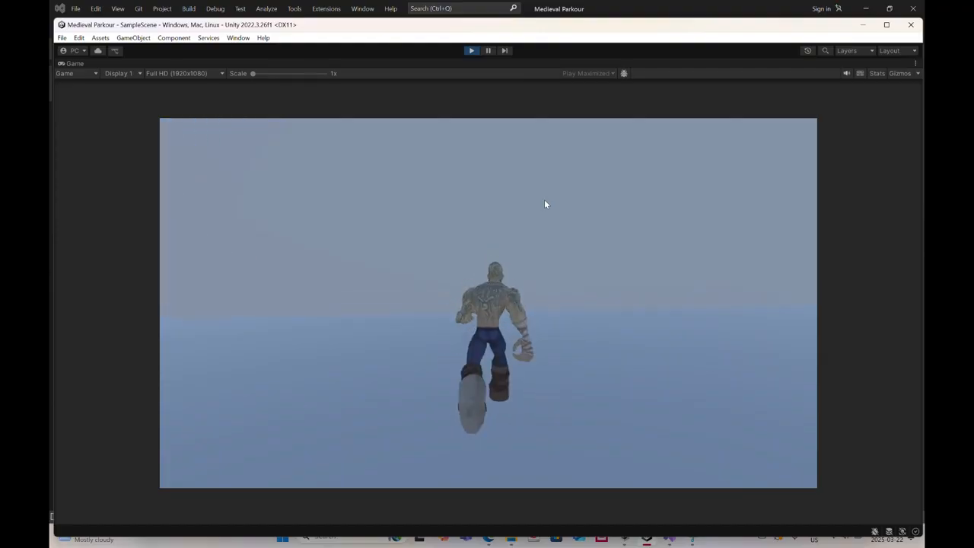
key("space")
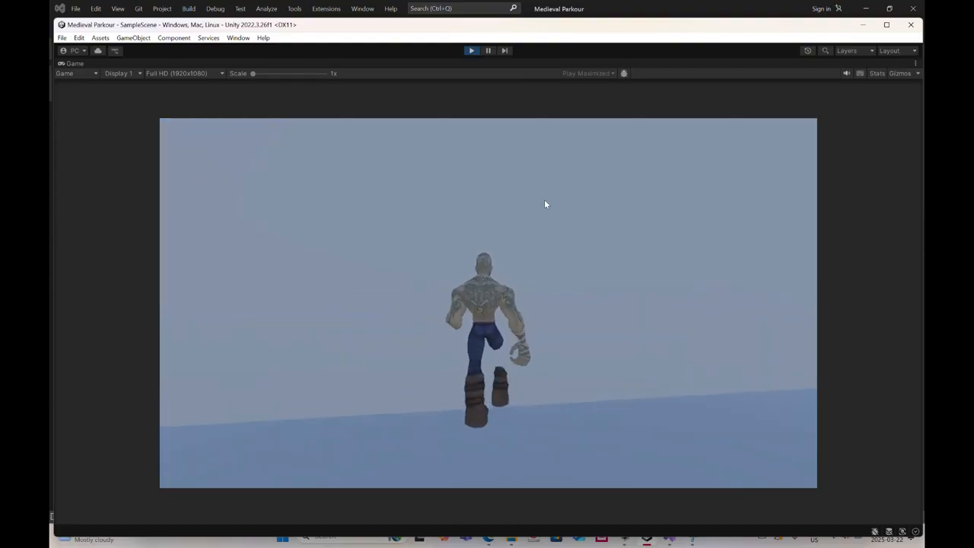
key("space")
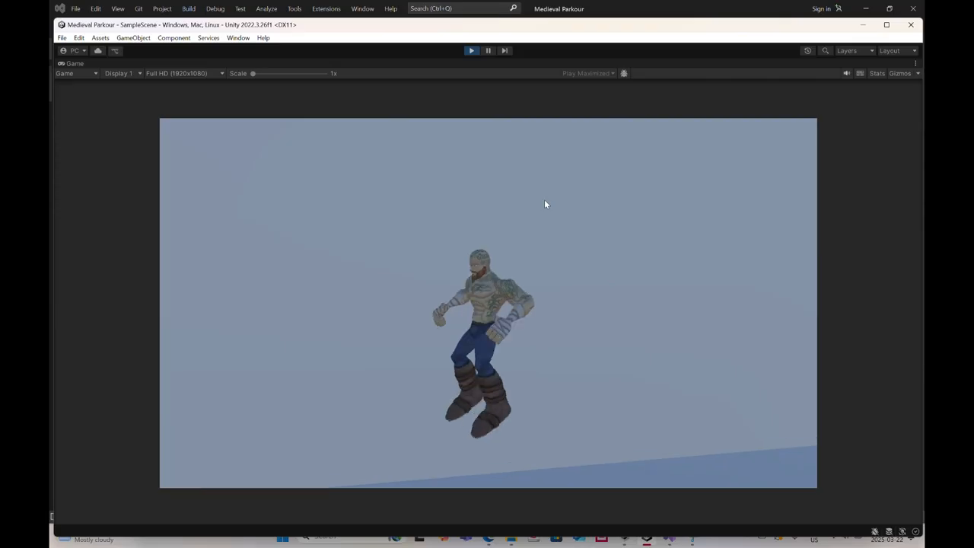
key("w")
key("s")
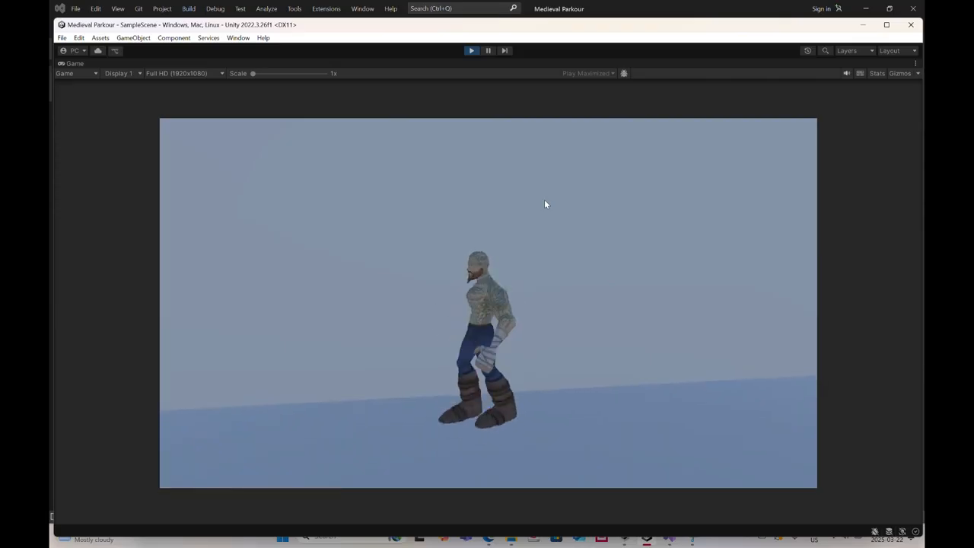
key("w")
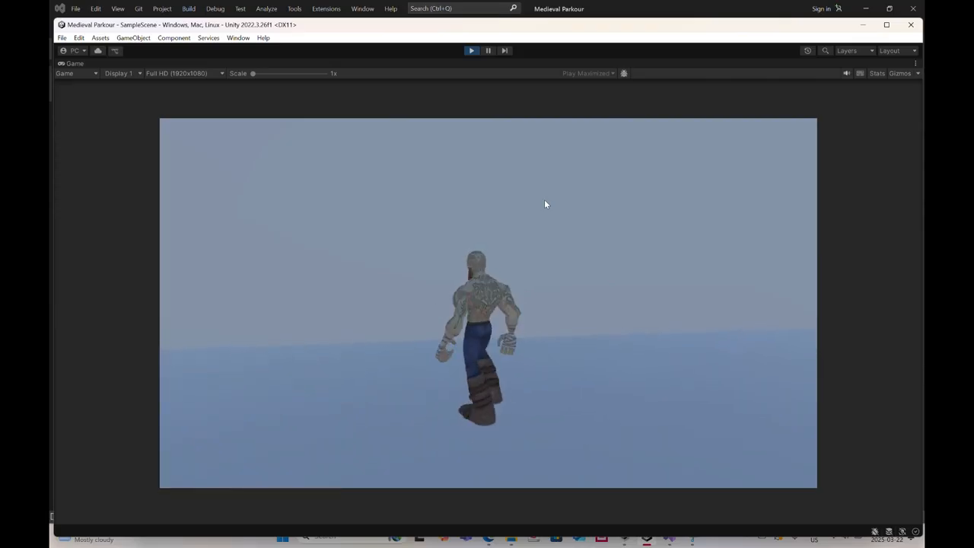
key("space")
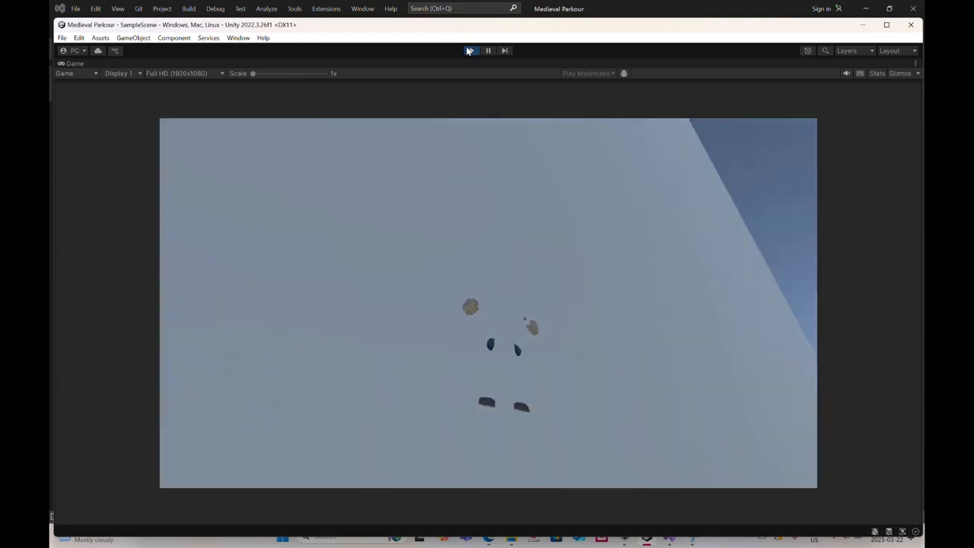
Restart the scene and run the character across the level, sliding along the way, to another wall
left_click(469, 50)
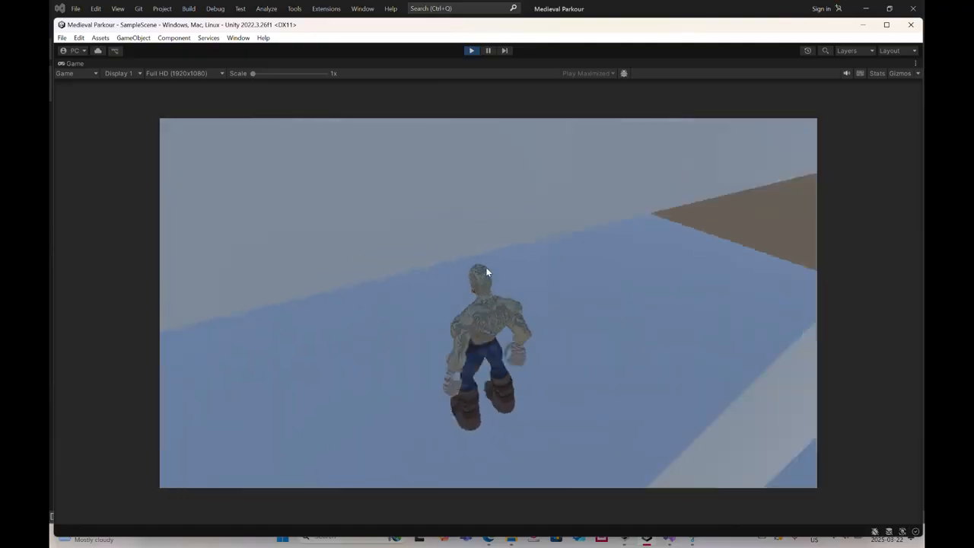
key("w")
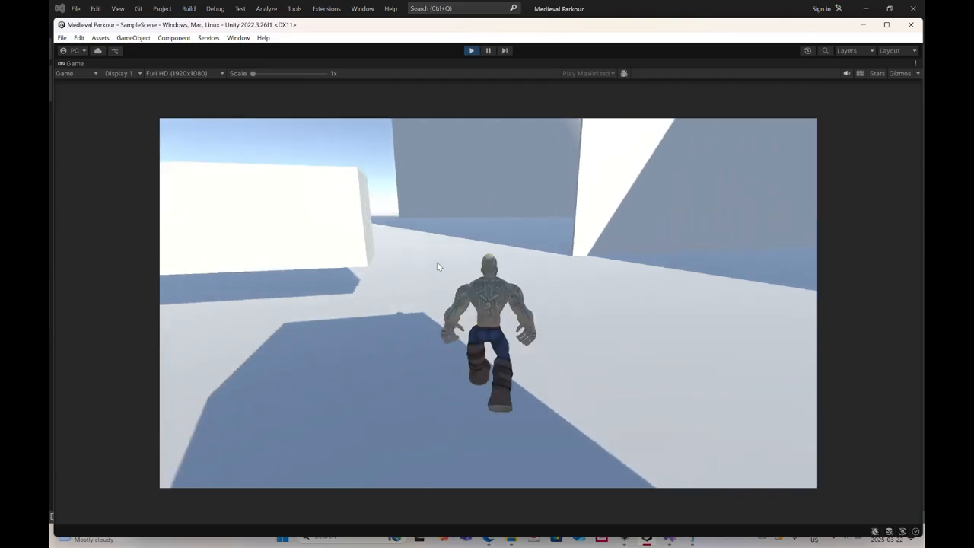
key("ctrl")
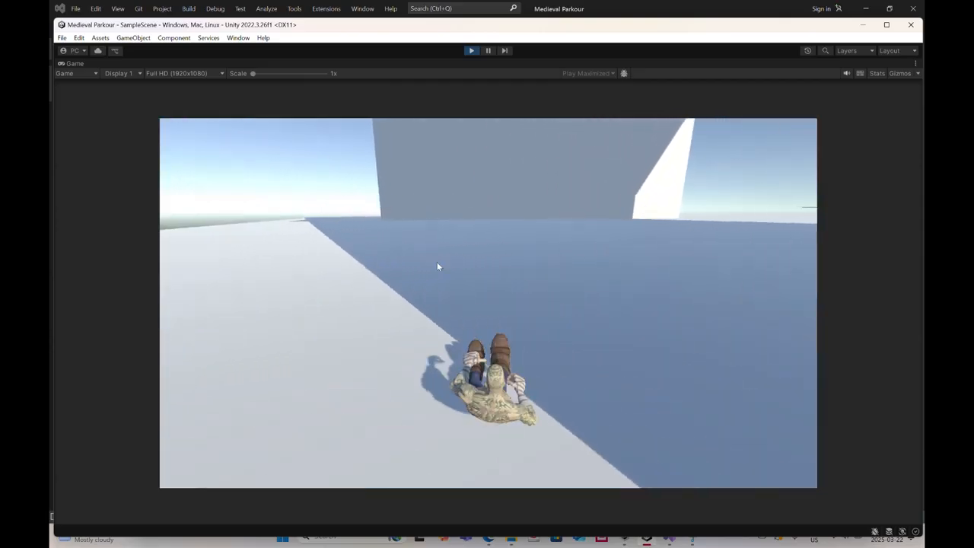
key("ctrl")
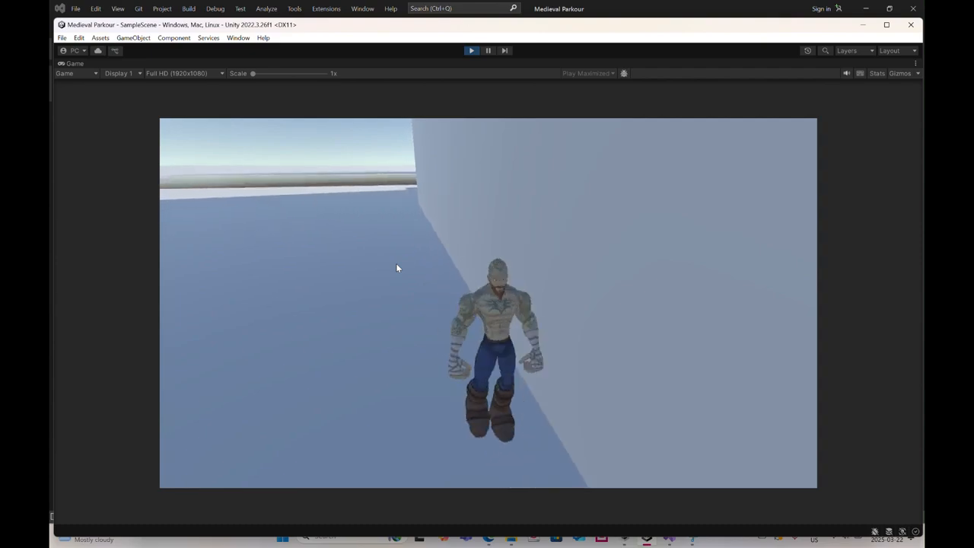
Jump the character onto the wall from a run, test scaling down it, and stop the playback
key("s")
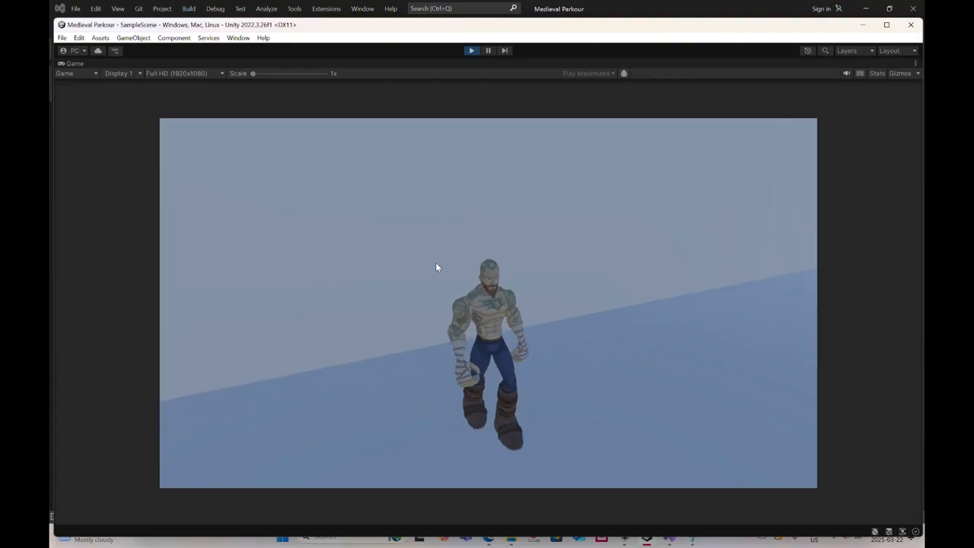
key("w")
key("space")
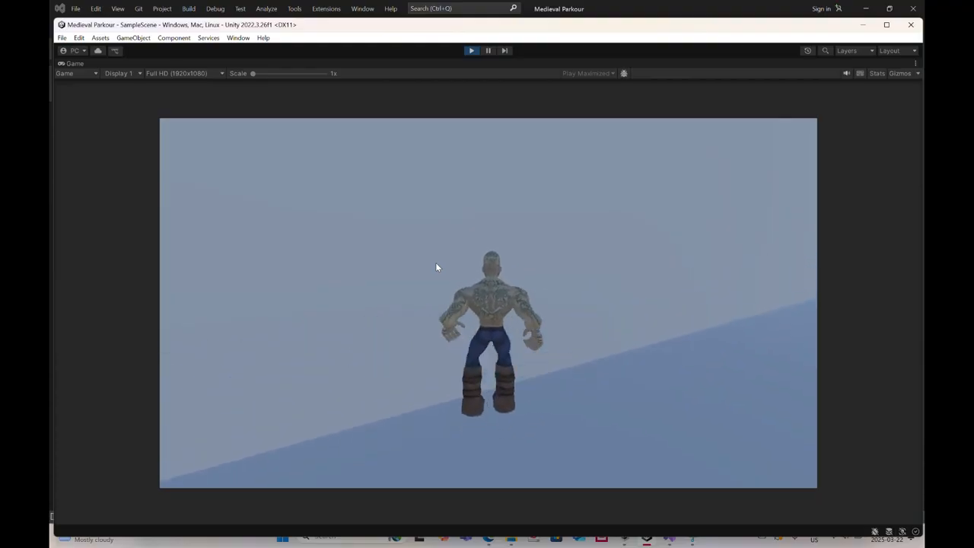
key("s")
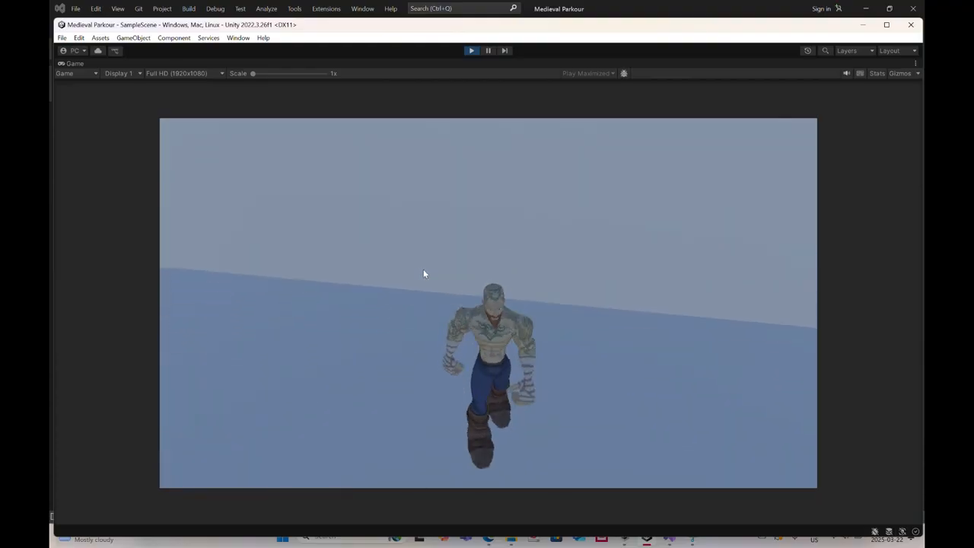
key("w")
key("space")
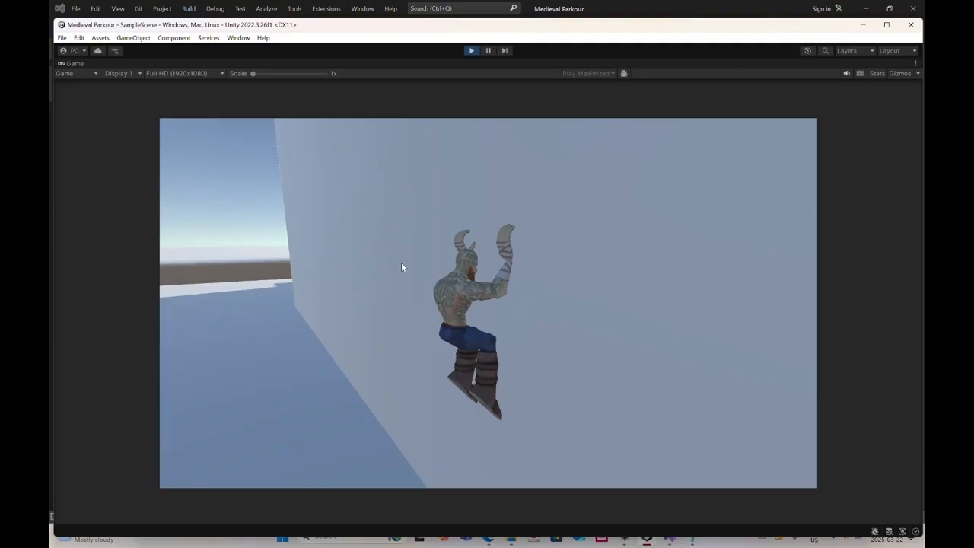
key("s")
key("s")
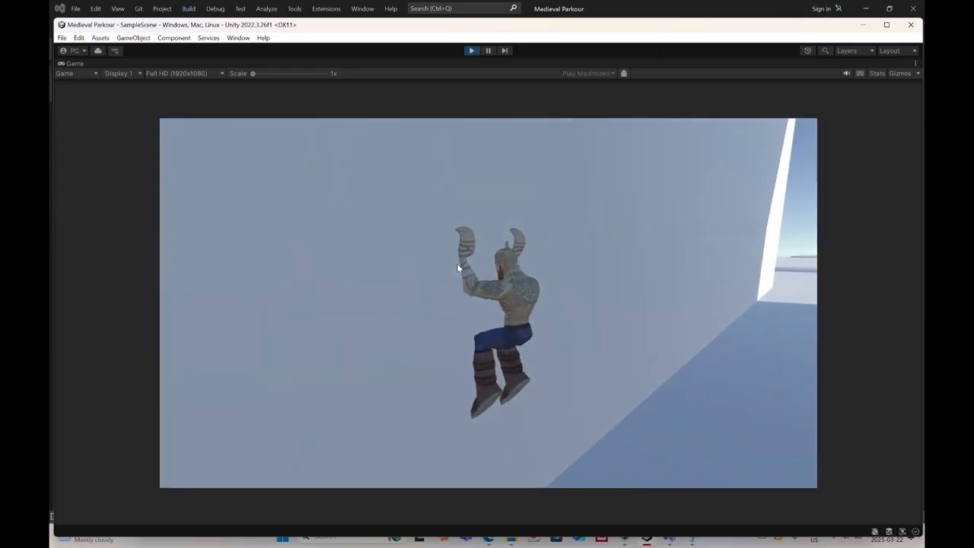
key("s")
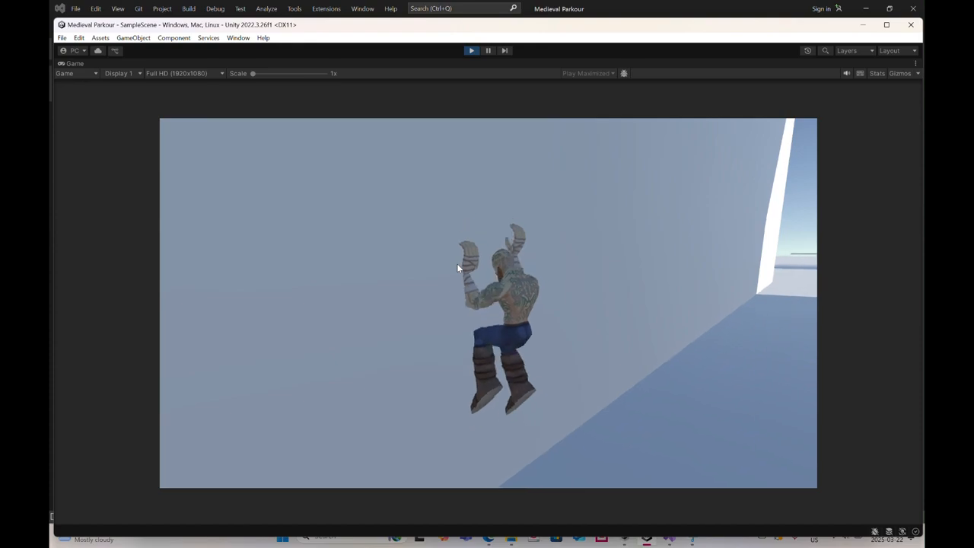
key("s")
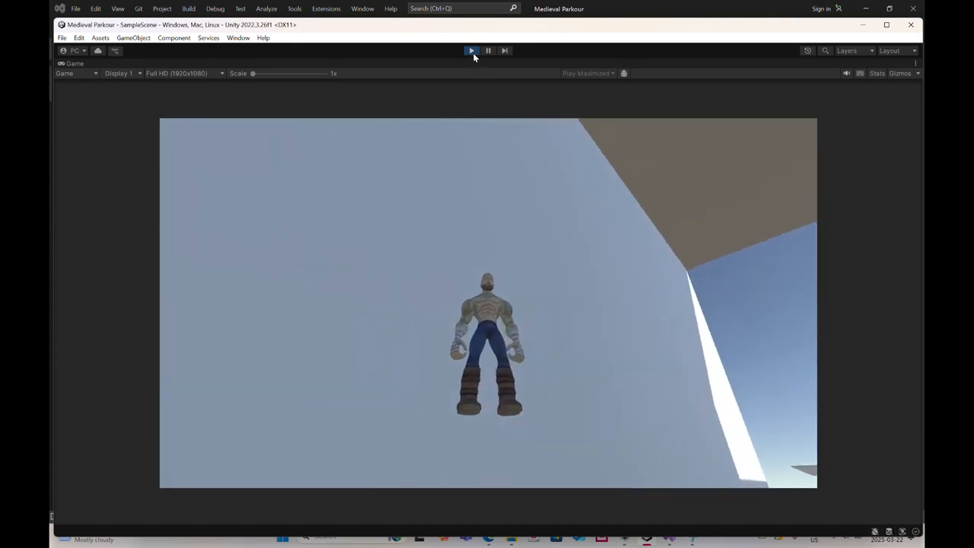
left_click(472, 51)
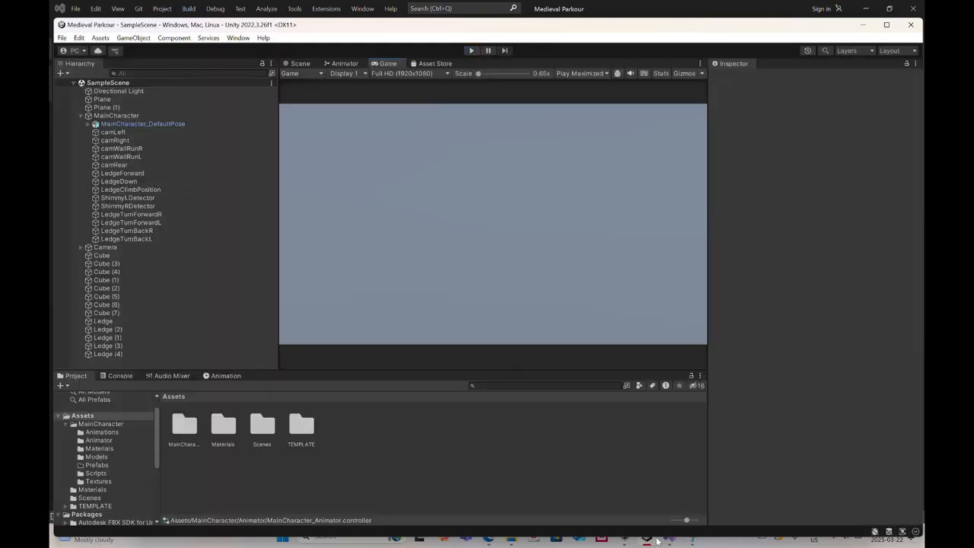
Switch to Visual Studio and comment out SetFloat("ScaleWallY", 0) in the S key's else block and SetFloat("ScaleWallX", 0) in the A key's
key("alt+Tab")
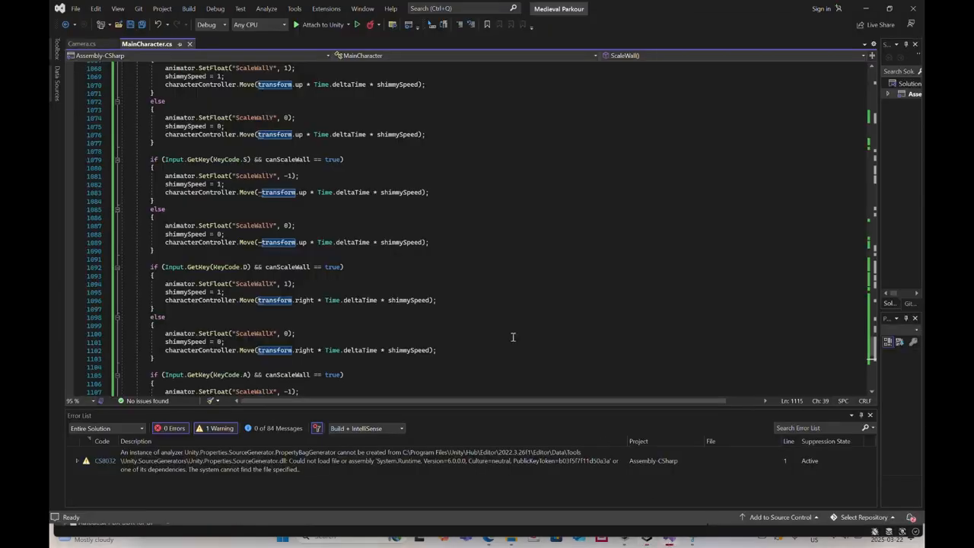
scroll(347, 271, "down", 4)
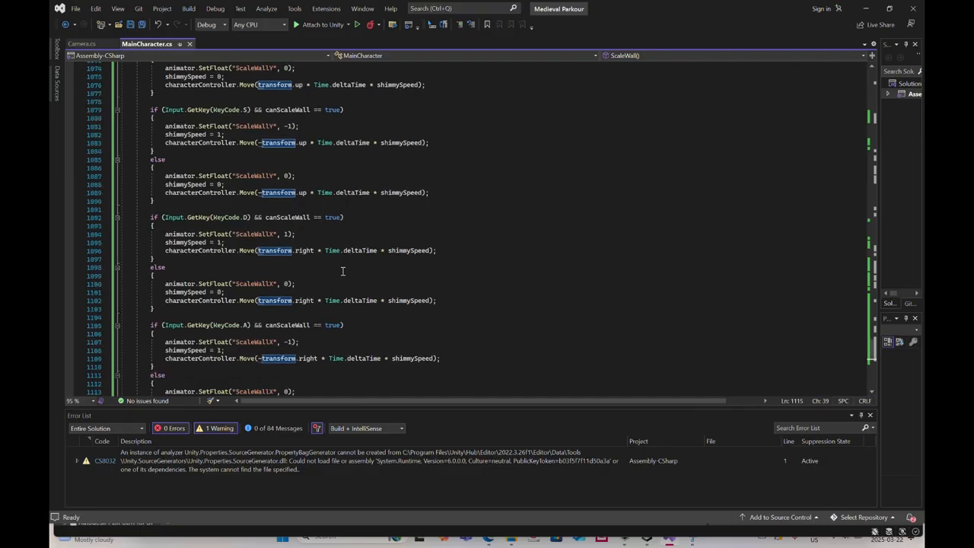
scroll(343, 271, "down", 2)
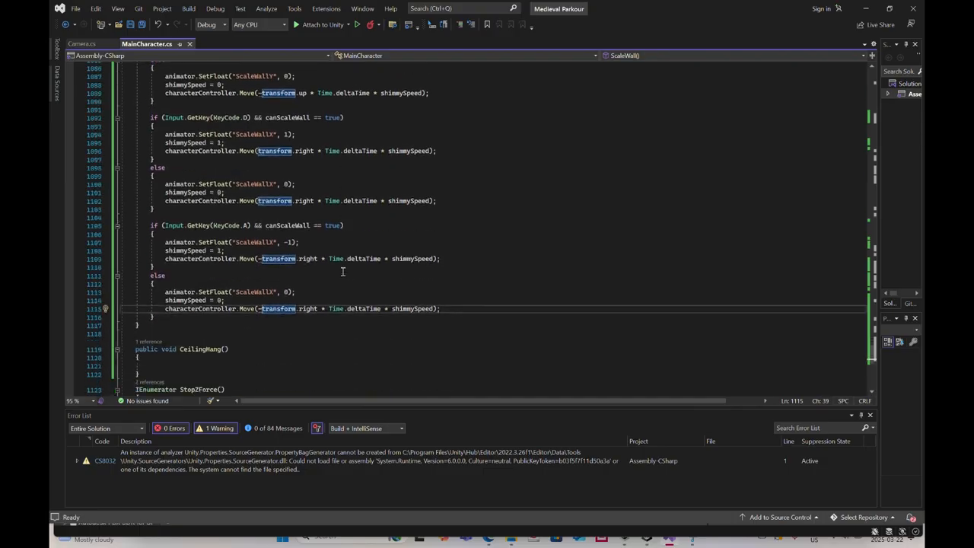
left_click(165, 292)
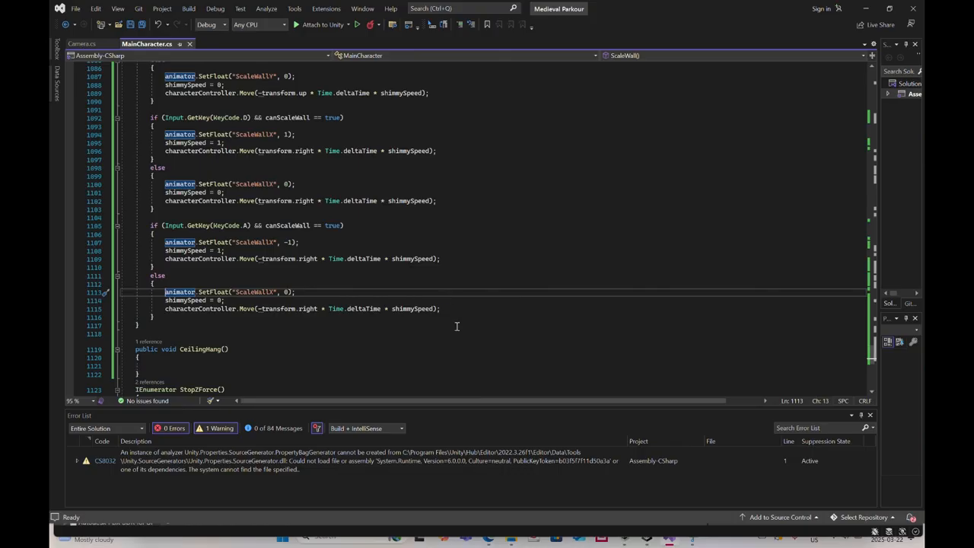
scroll(266, 322, "up", 1)
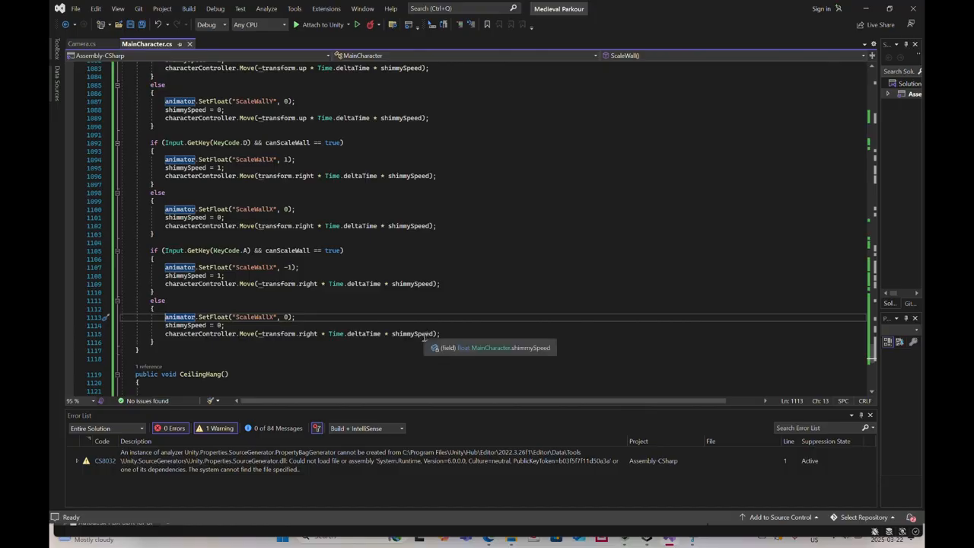
key("alt+Tab")
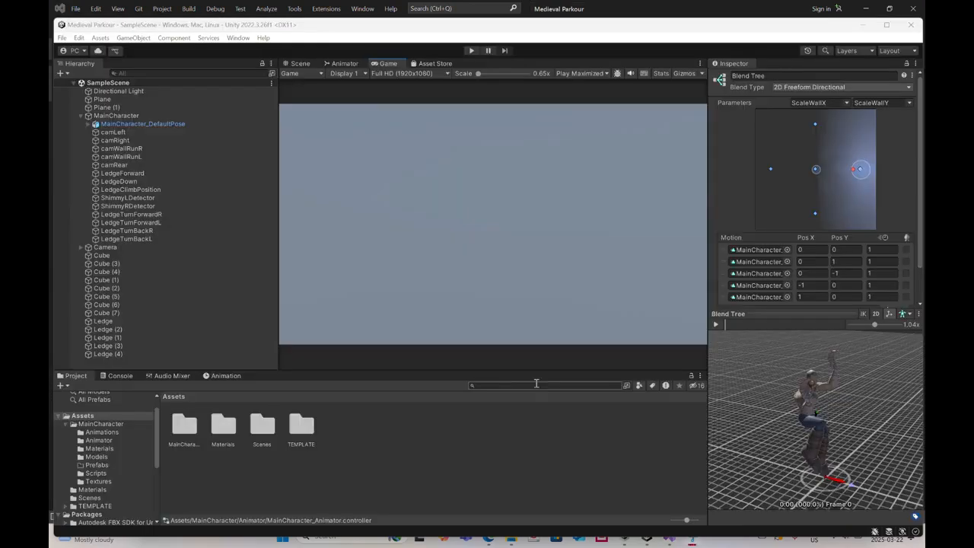
left_click(670, 545)
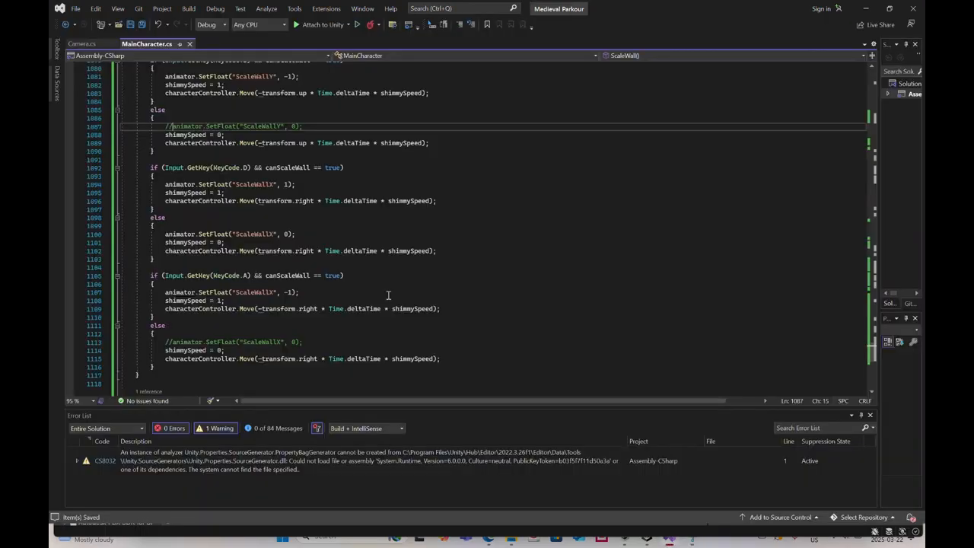
Review the ScaleWallY reset lines in the else blocks of the W and S keys in ScaleWall()
scroll(304, 268, "up", 6)
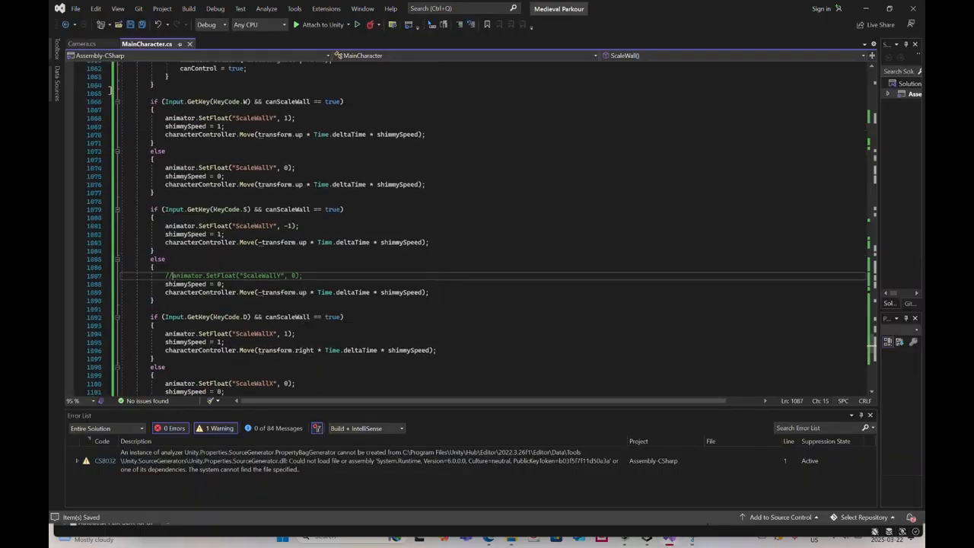
left_click_drag(142, 97, 356, 194)
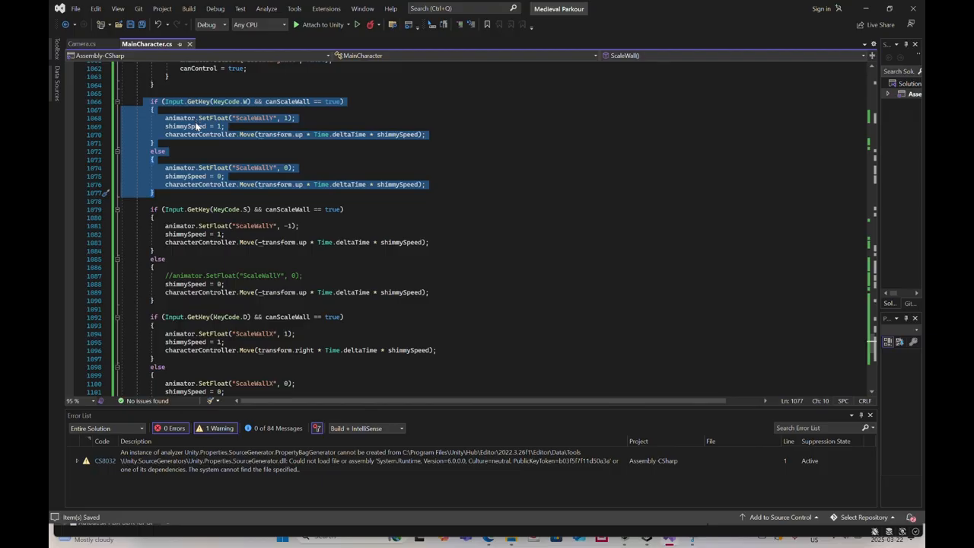
left_click(154, 119)
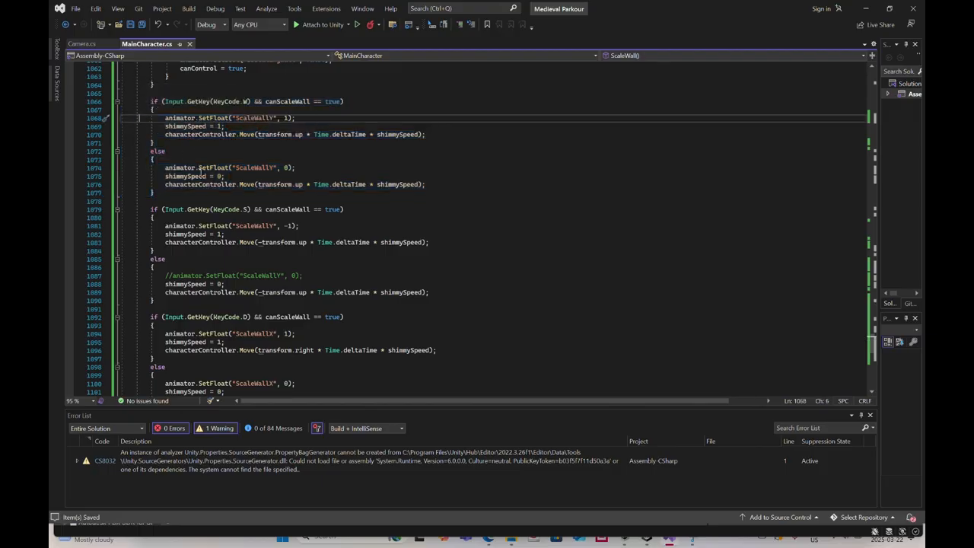
left_click_drag(302, 169, 260, 169)
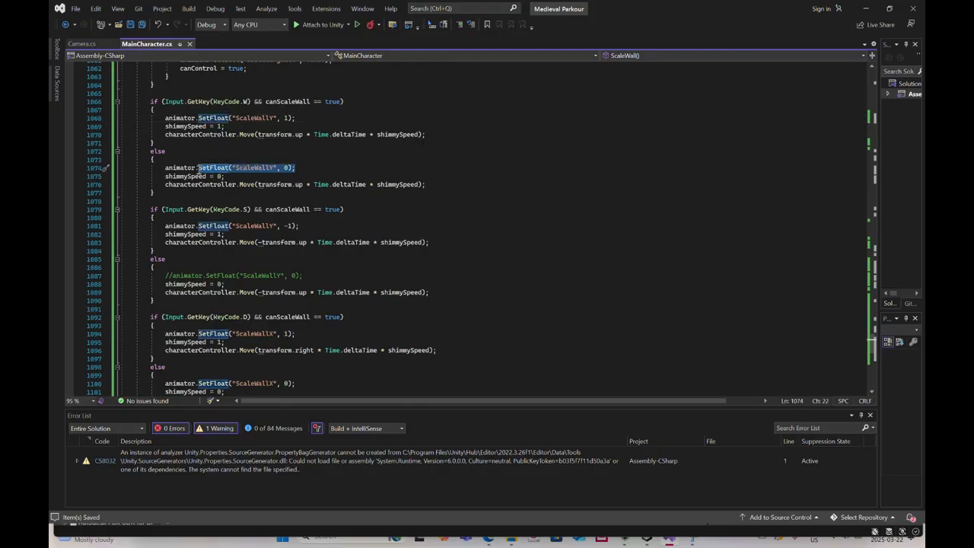
scroll(192, 218, "down", 1)
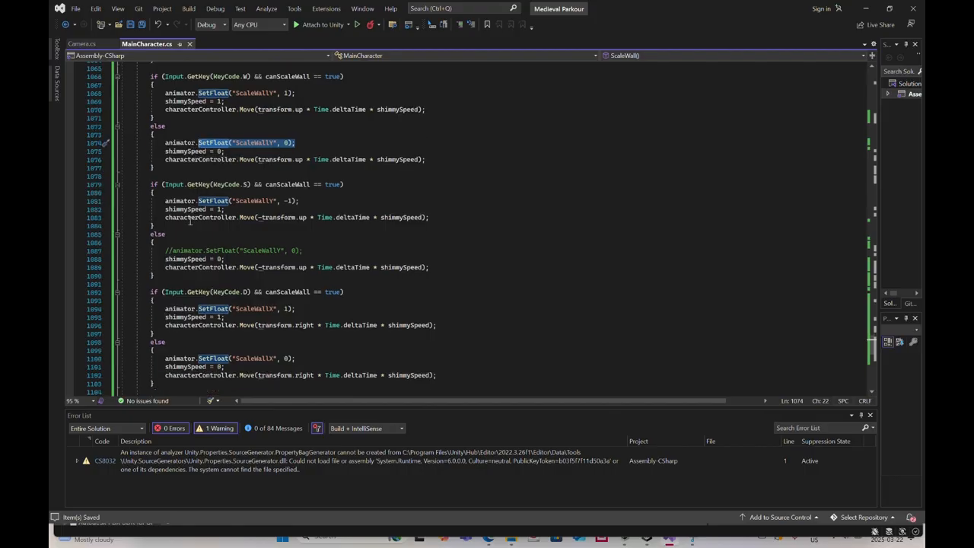
left_click_drag(162, 252, 274, 251)
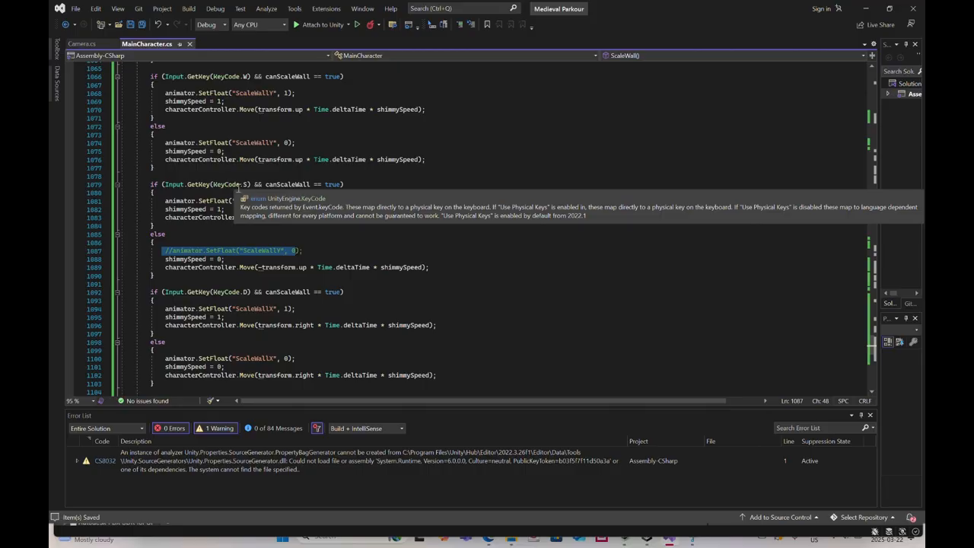
left_click(306, 251)
Compare the ScaleWallX reset line in the D key's else block with the commented-out one in the A key's
scroll(174, 251, "down", 3)
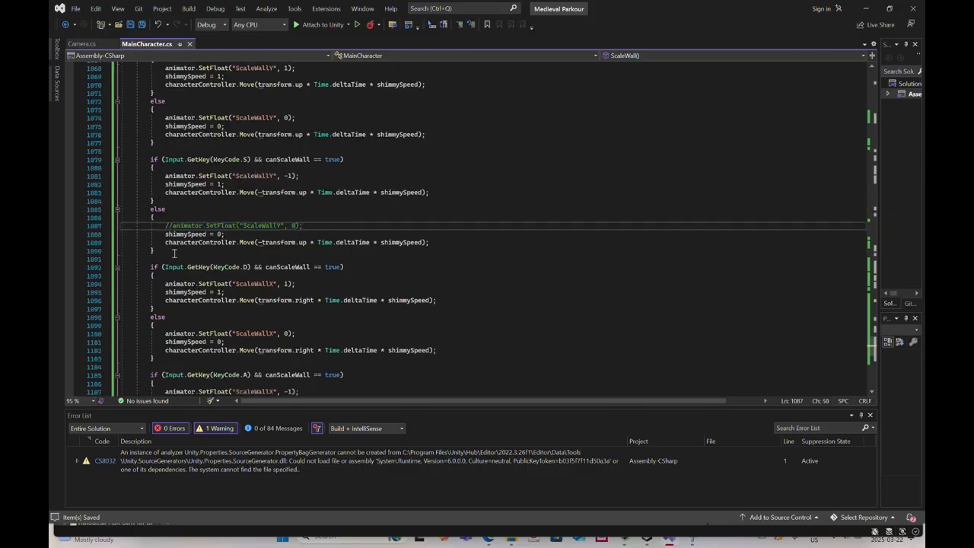
scroll(174, 245, "down", 2)
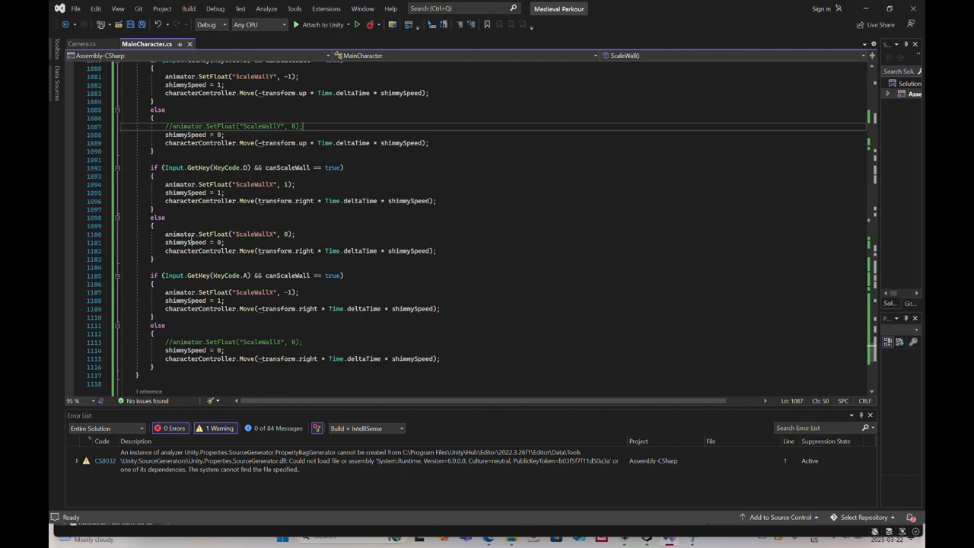
left_click_drag(296, 233, 245, 233)
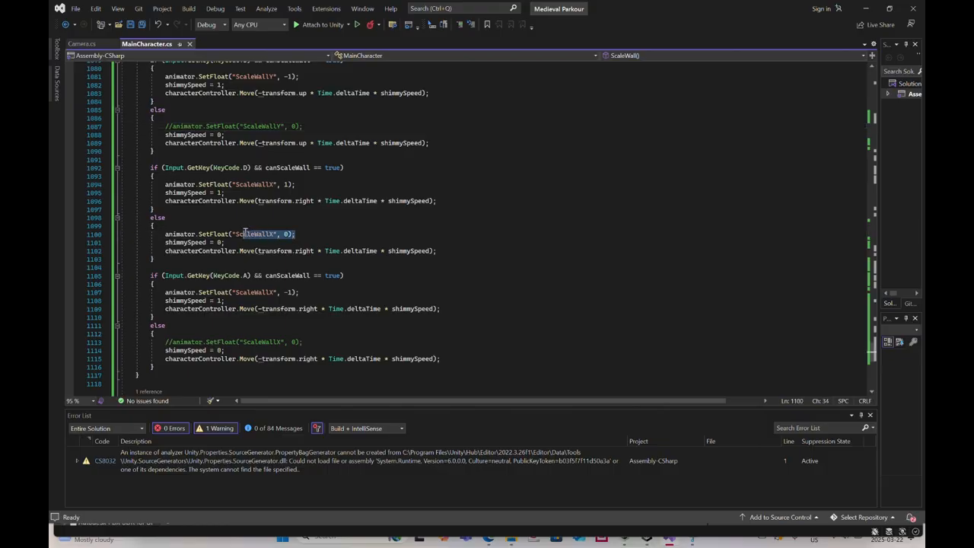
left_click(304, 343)
left_click_drag(302, 344, 301, 343)
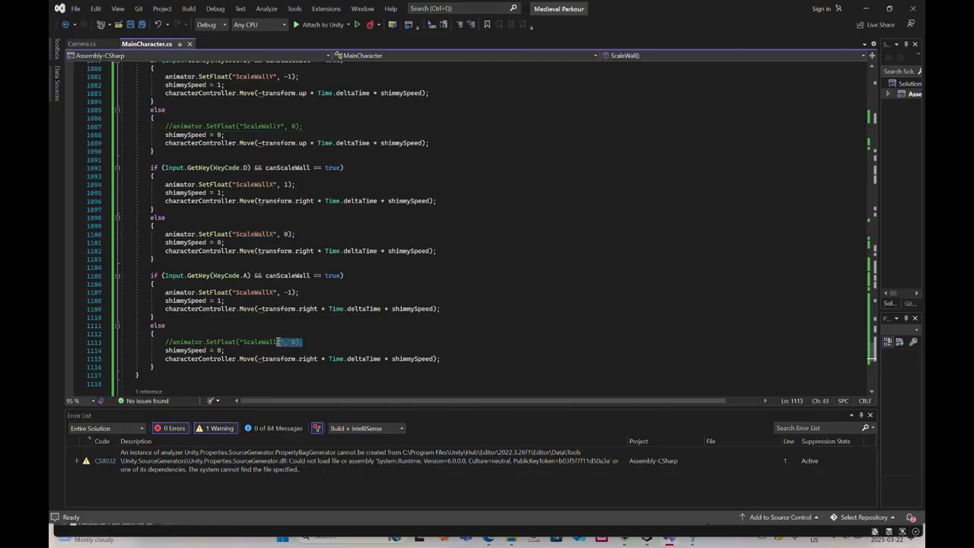
left_click_drag(212, 341, 190, 337)
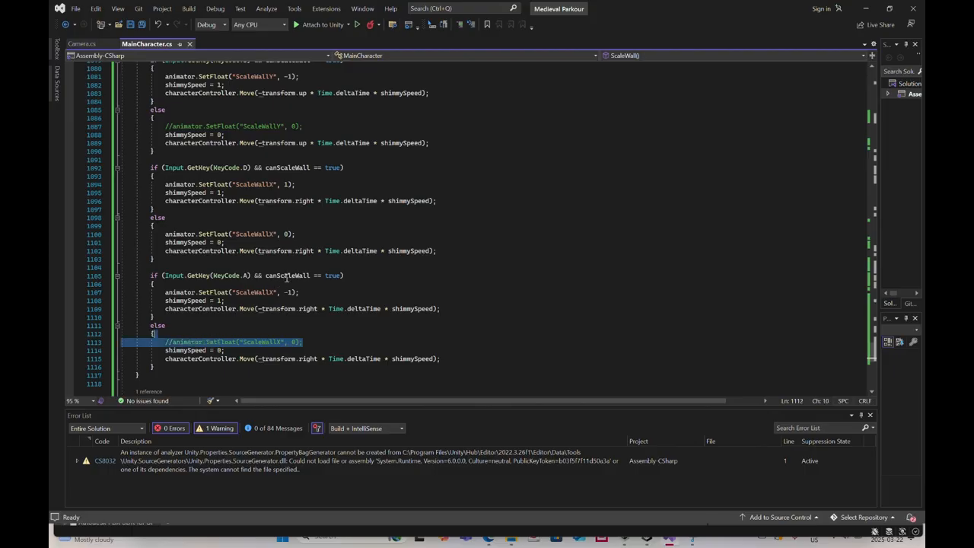
left_click_drag(295, 234, 282, 235)
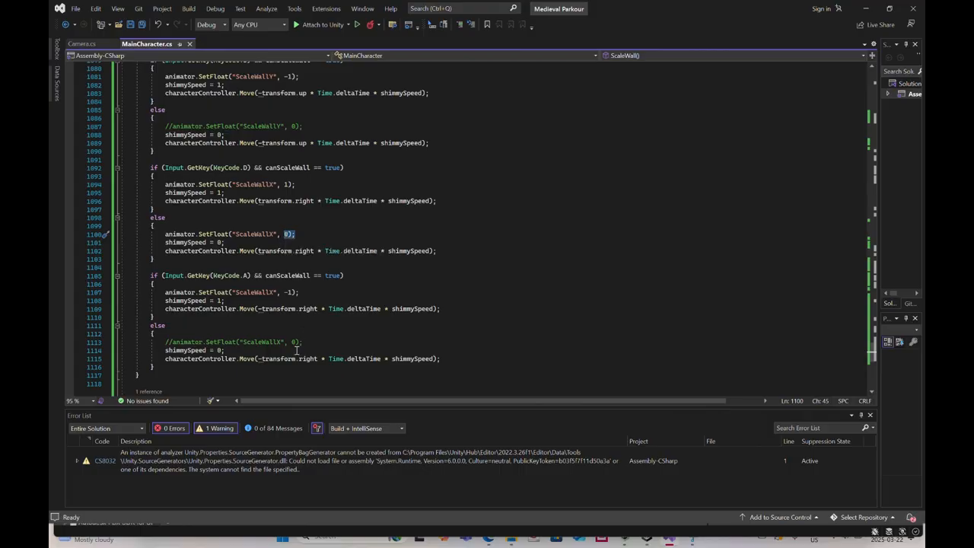
Switch to Unity, play the game, and test scaling the wall up, down, right and left with the character
left_click(648, 544)
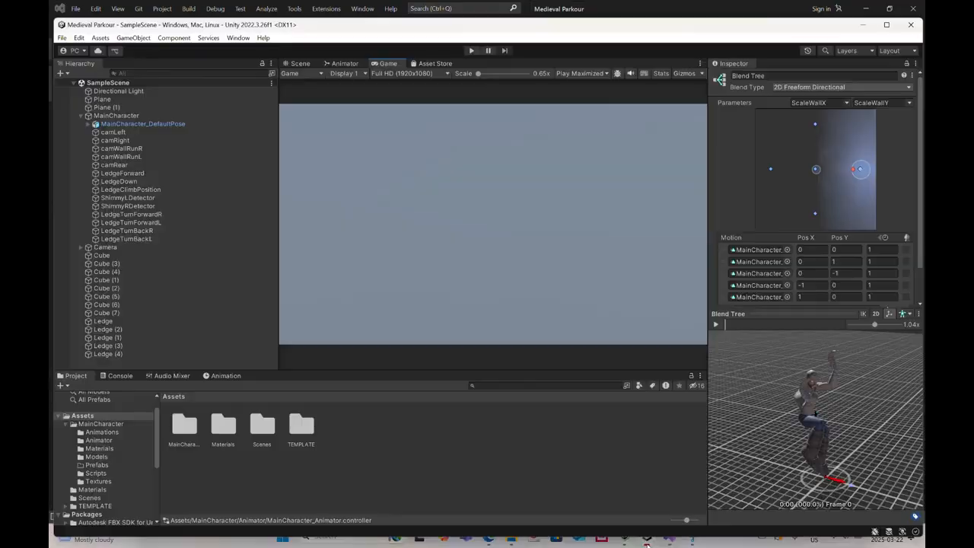
left_click(472, 51)
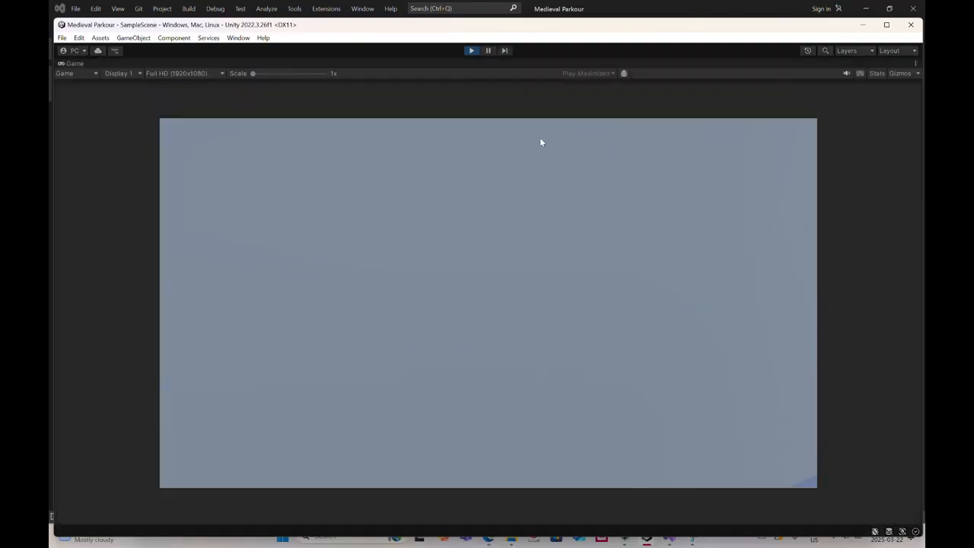
key("w")
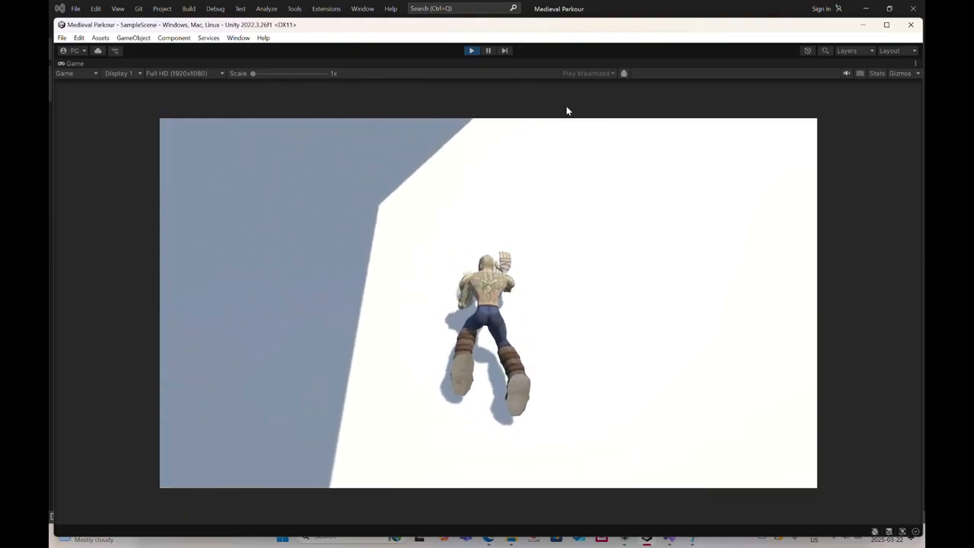
key("d")
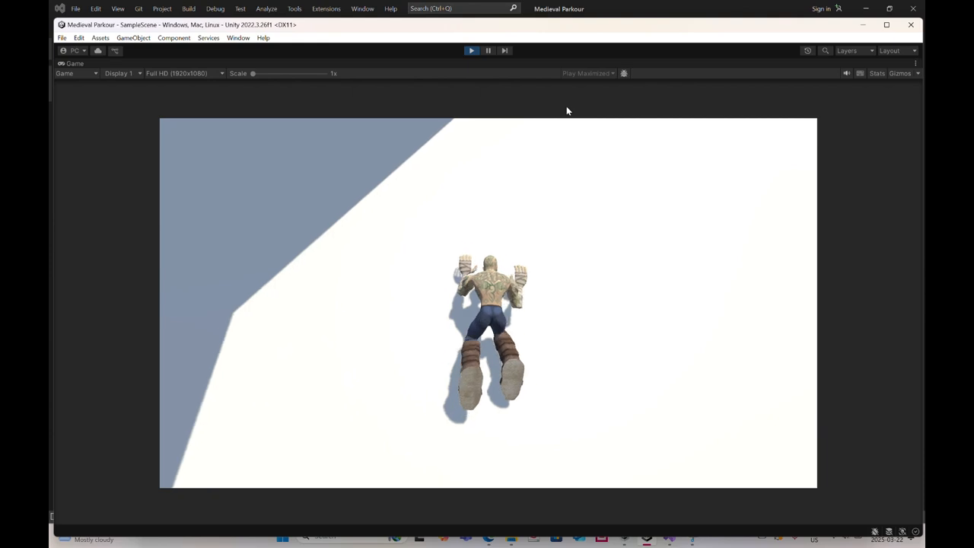
key("a")
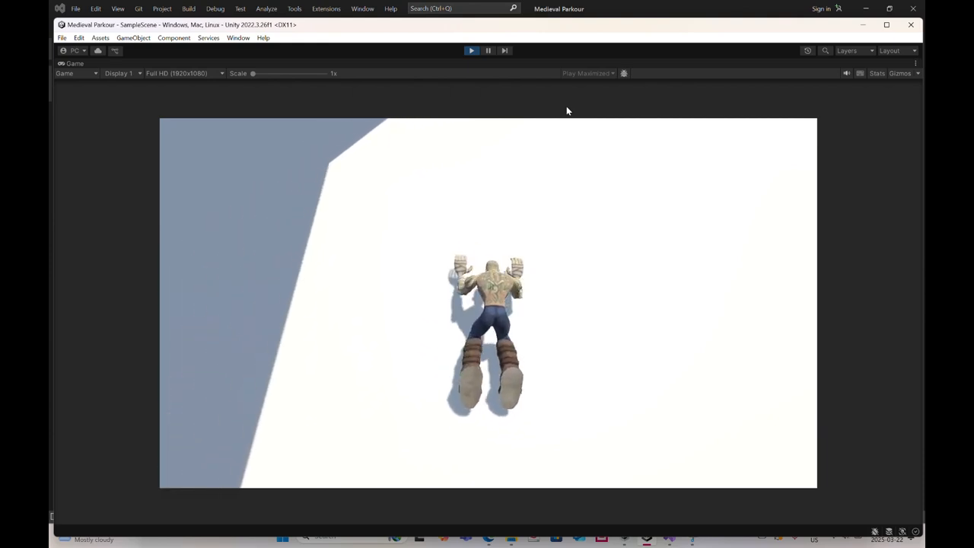
key("w")
key("s")
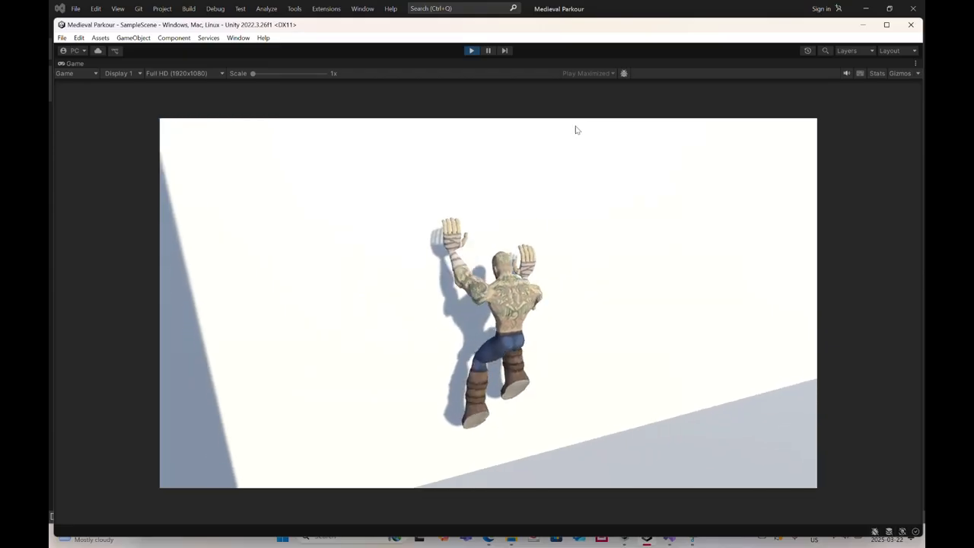
Run the character forward from the ground in front of the wall and stop the playback
key("w")
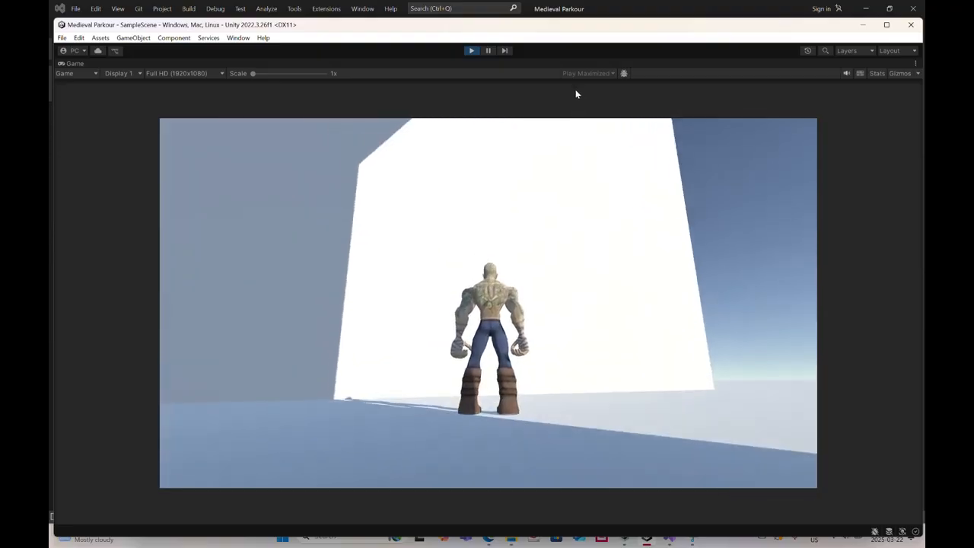
key("w")
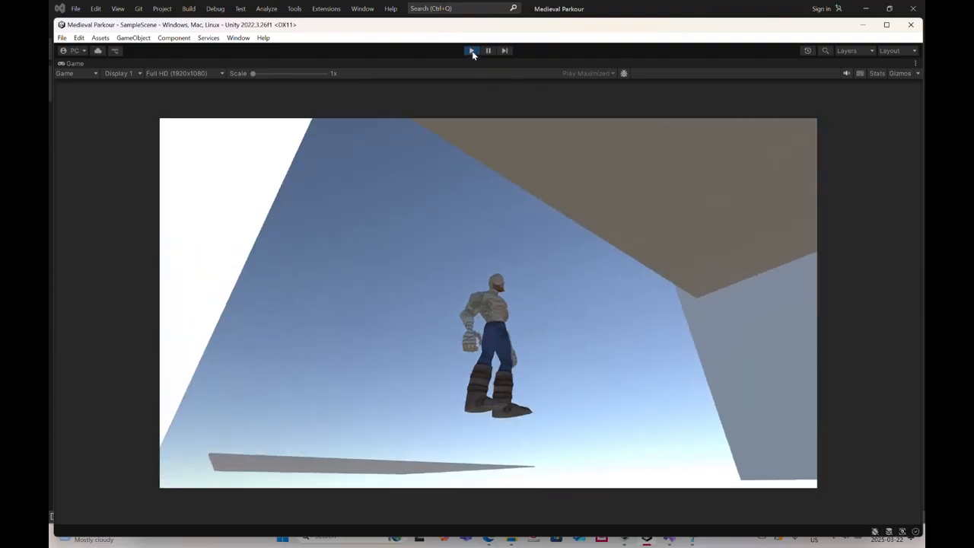
left_click(472, 51)
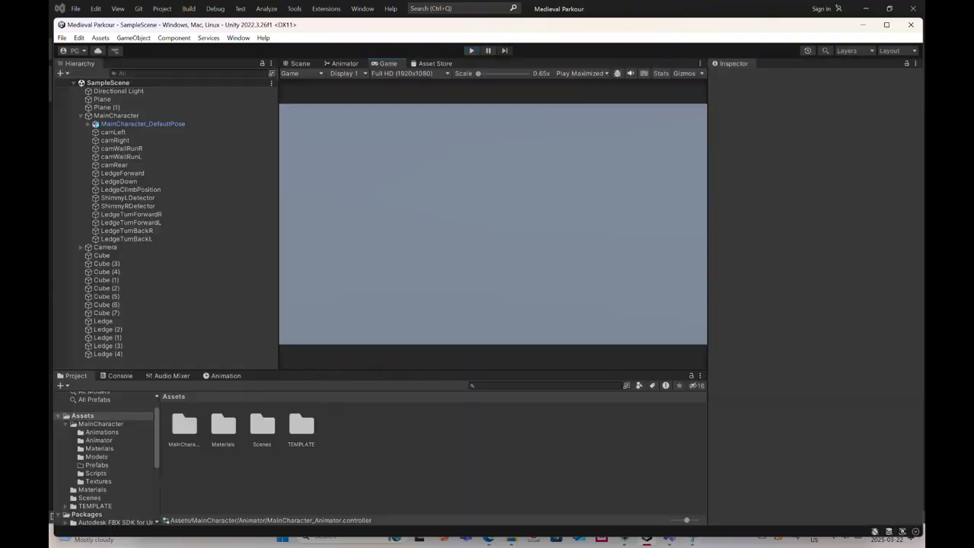
Switch to Visual Studio and copy the RaycastHit hit2 block from ScaleWall() into the empty CeilingHang() method
left_click(669, 539)
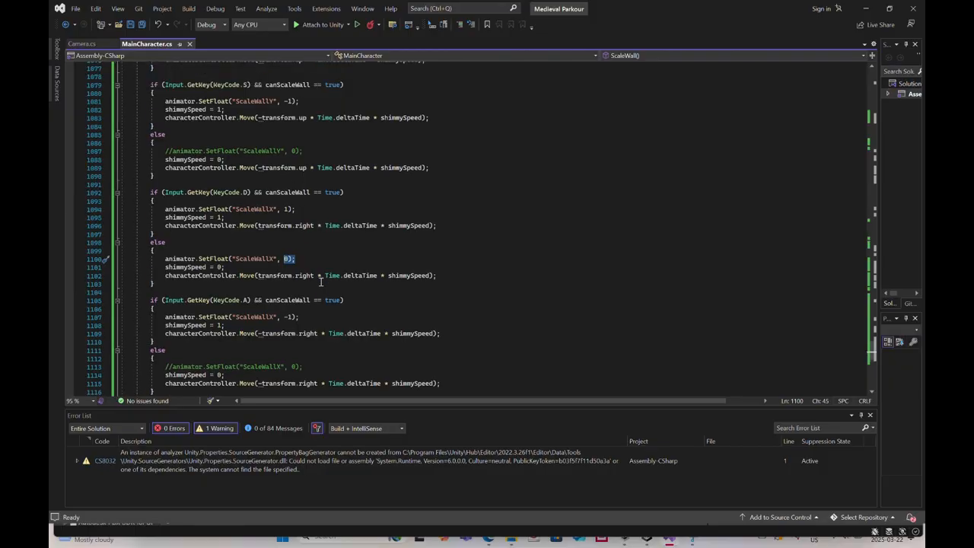
scroll(323, 287, "down", 3)
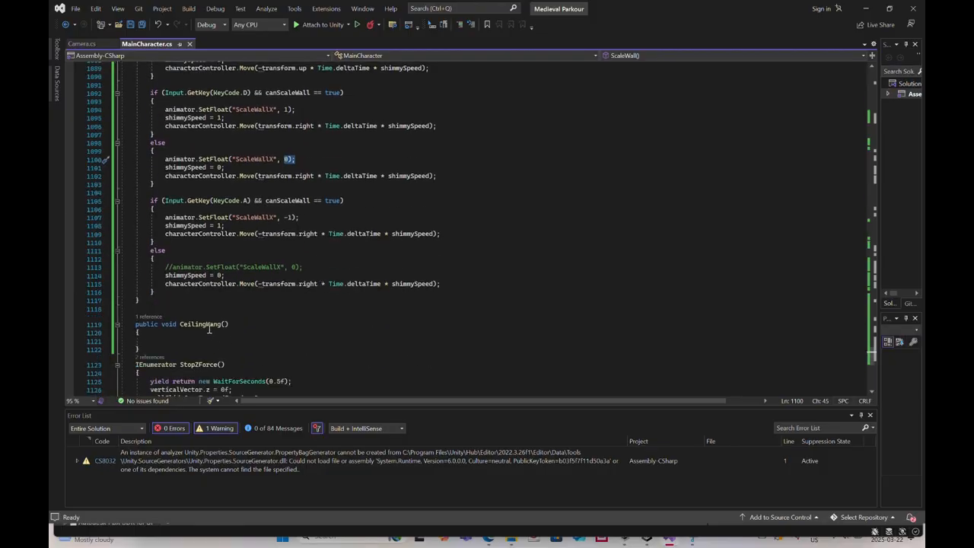
scroll(290, 337, "up", 17)
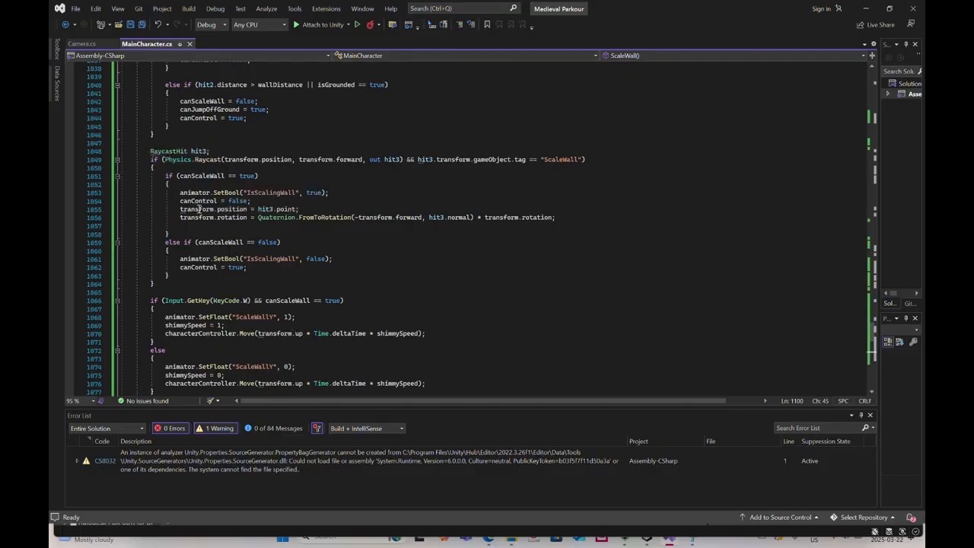
scroll(202, 217, "up", 5)
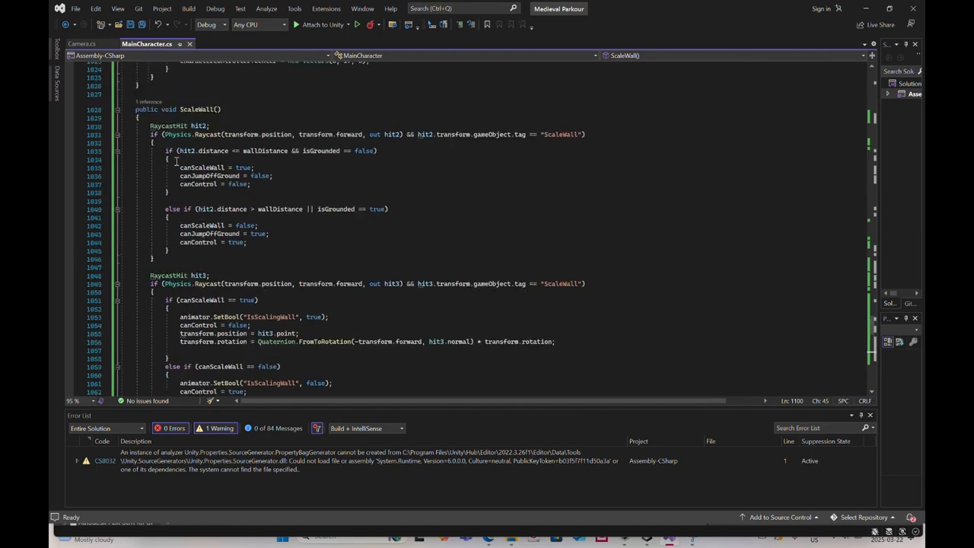
left_click_drag(150, 127, 188, 258)
key("ctrl+c")
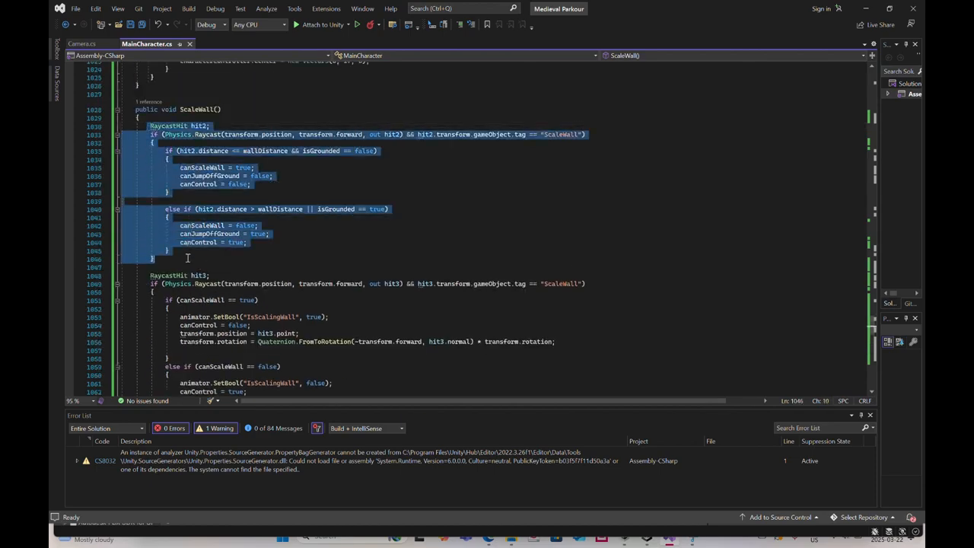
scroll(192, 257, "down", 20)
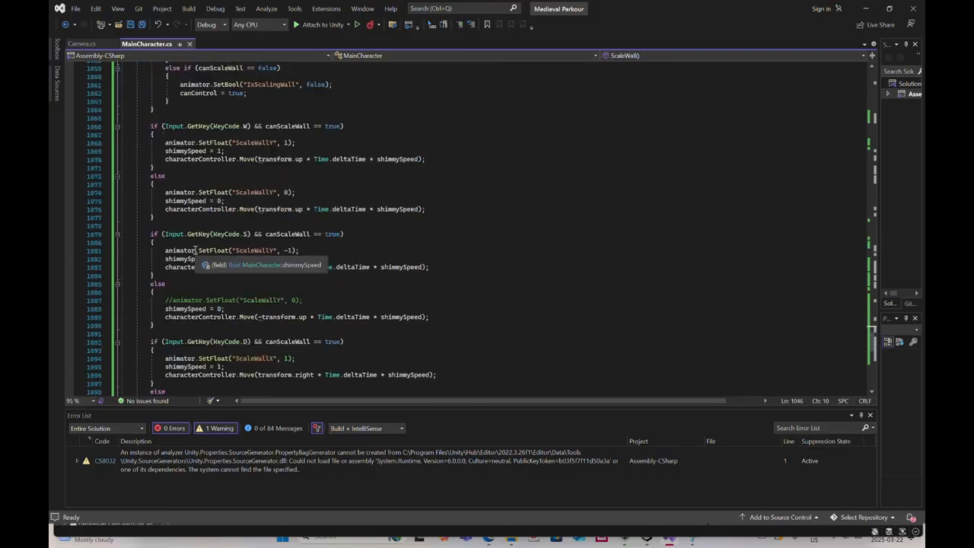
left_click(160, 264)
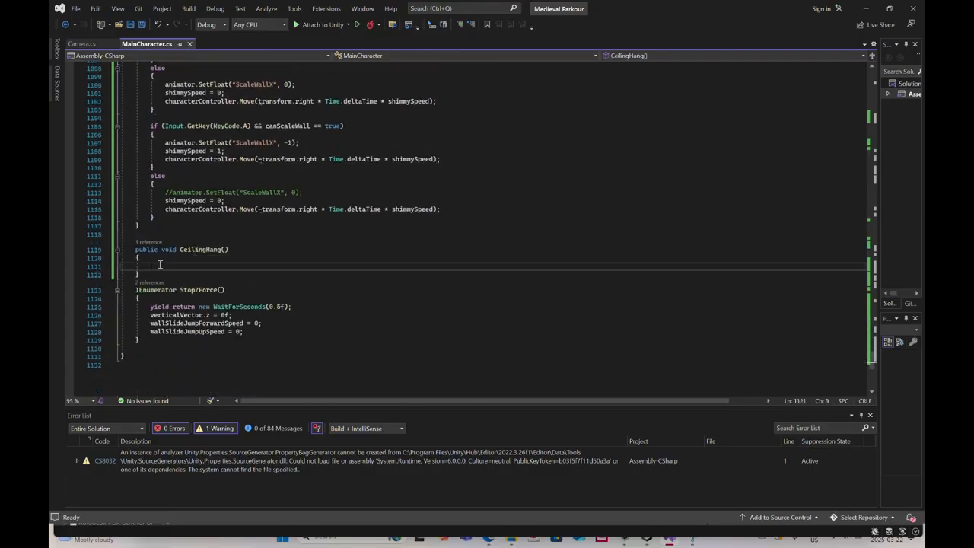
key("ctrl+v")
scroll(334, 245, "down", 3)
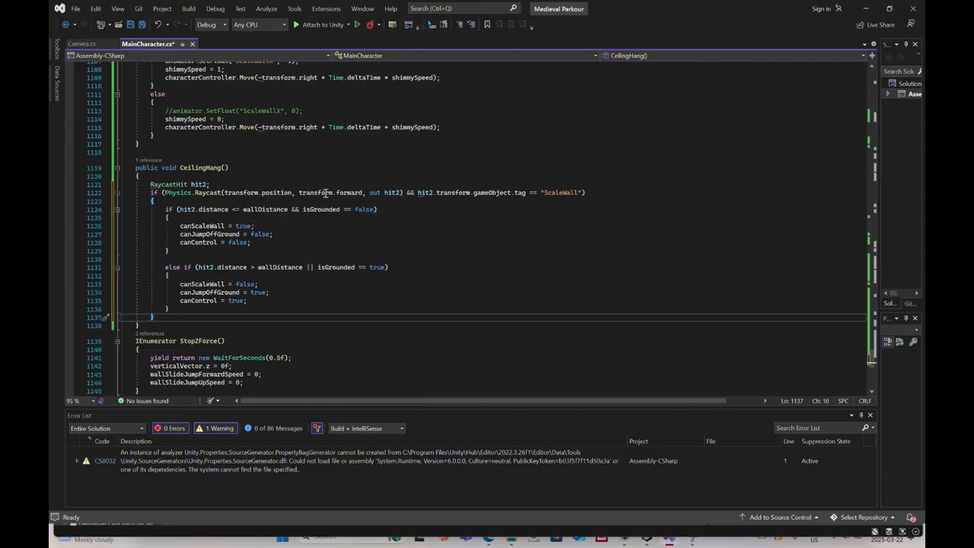
Change the raycast direction in CeilingHang() to transform.up
mouse_move(362, 193)
left_click_drag(363, 194, 337, 195)
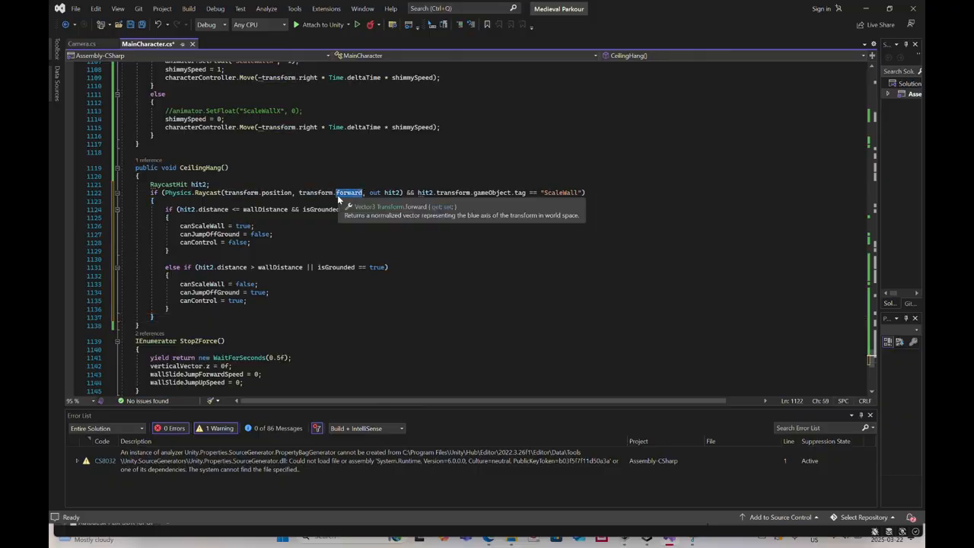
type("up")
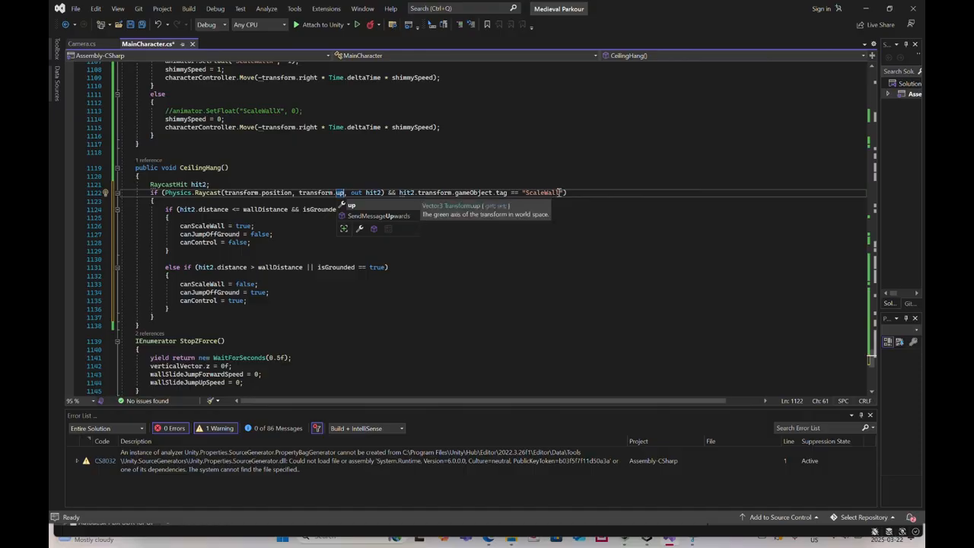
Check the ceiling cube's tag in the Unity scene and set the tag compared in CeilingHang() to "CeilingHang"
left_click_drag(559, 192, 524, 192)
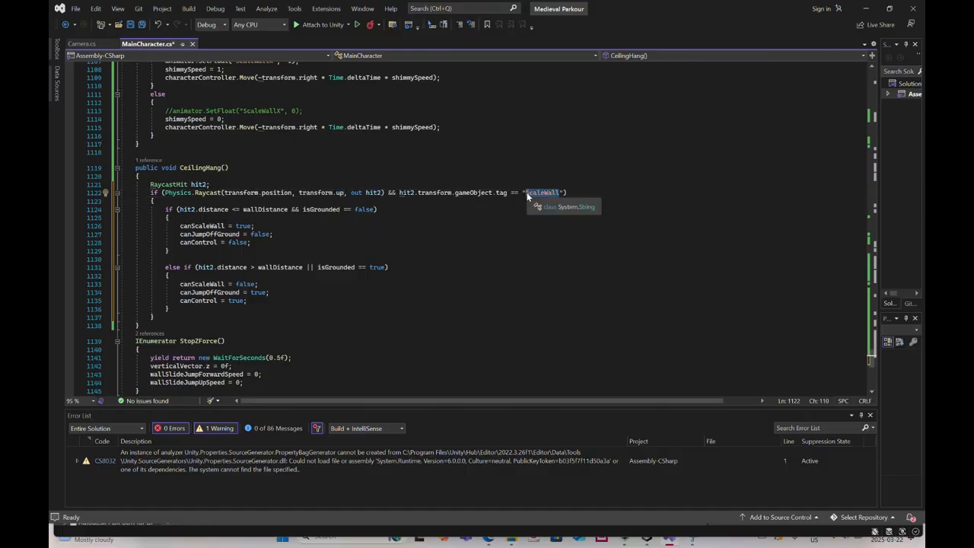
left_click(647, 539)
left_click(298, 63)
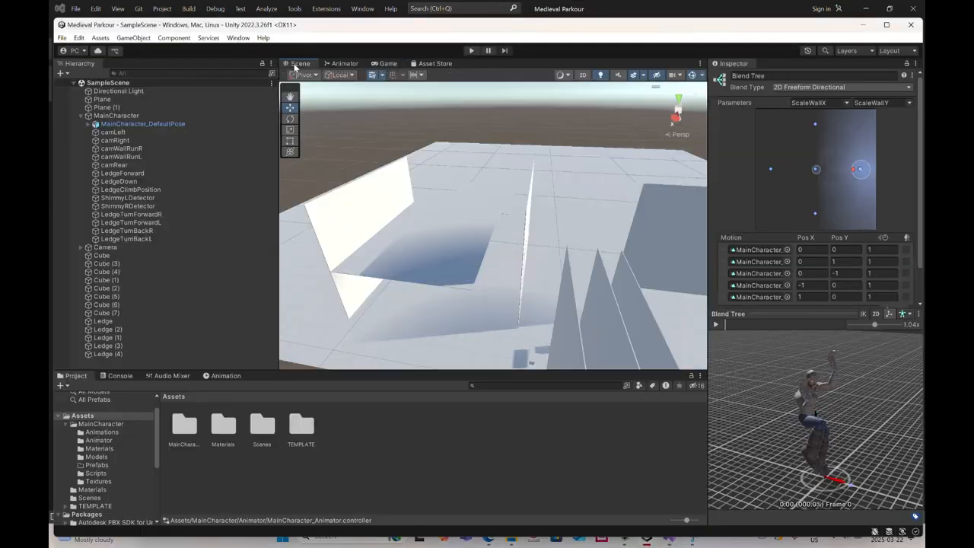
left_click(442, 259)
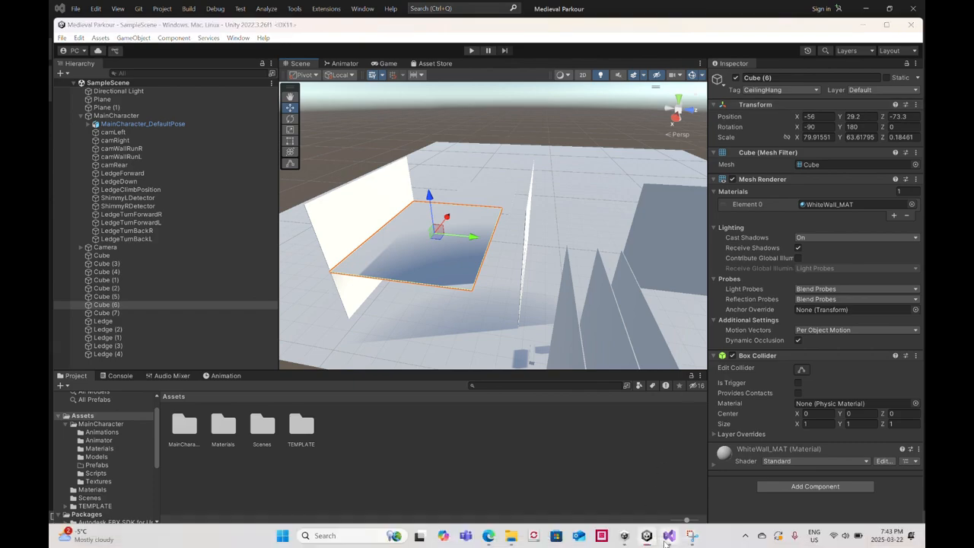
left_click(664, 542)
type("CeilingHang\")")
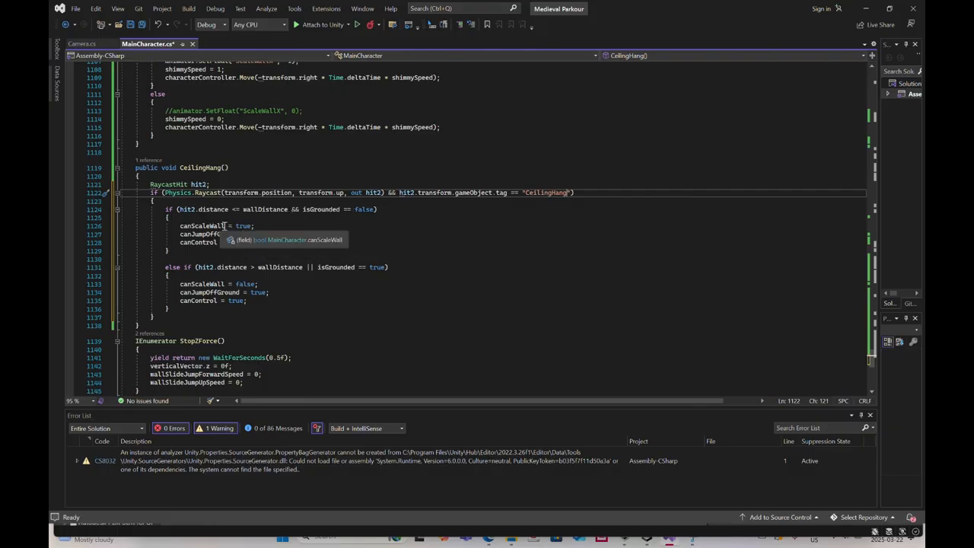
Replace canScaleWall with canCeilingHang in both the if and else-if blocks of CeilingHang()
left_click(192, 226)
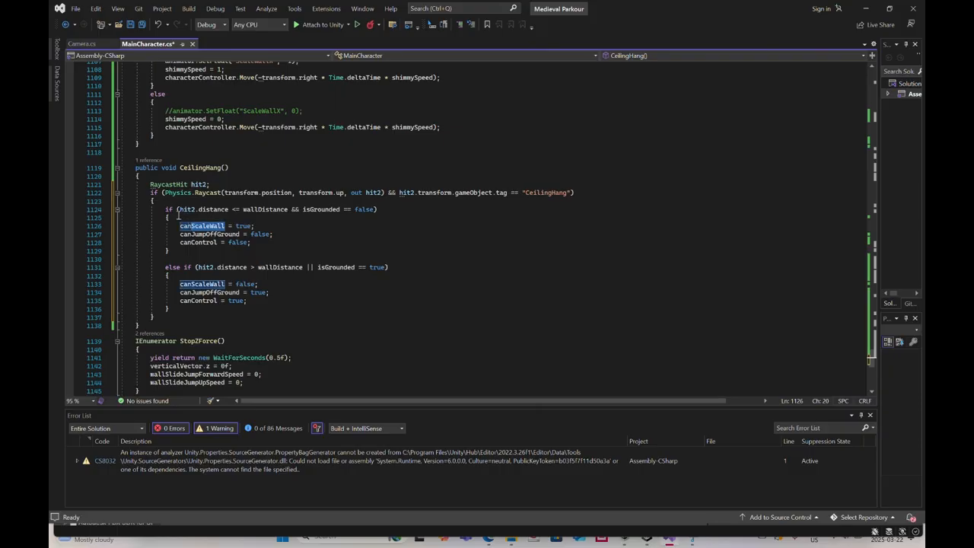
key("ctrl+Delete")
type("Ceilin")
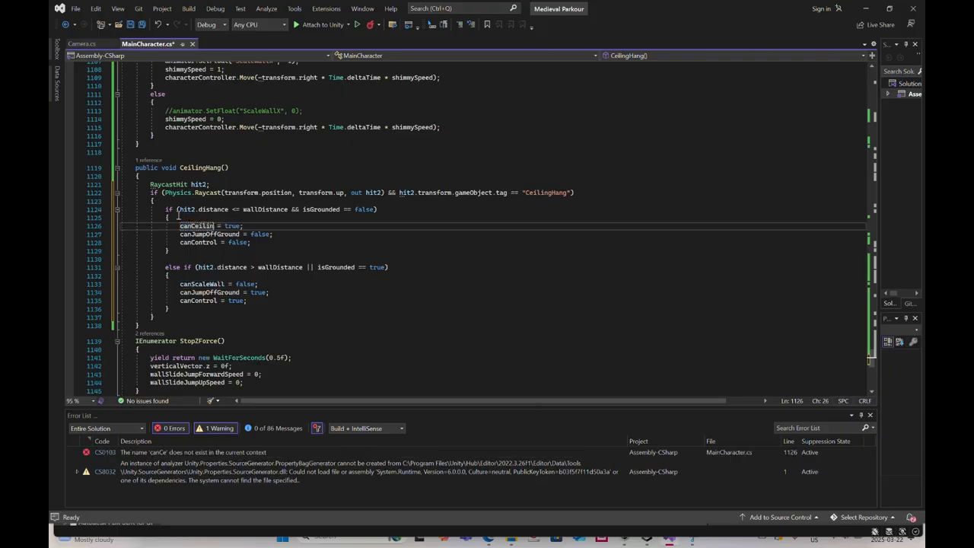
type("gG")
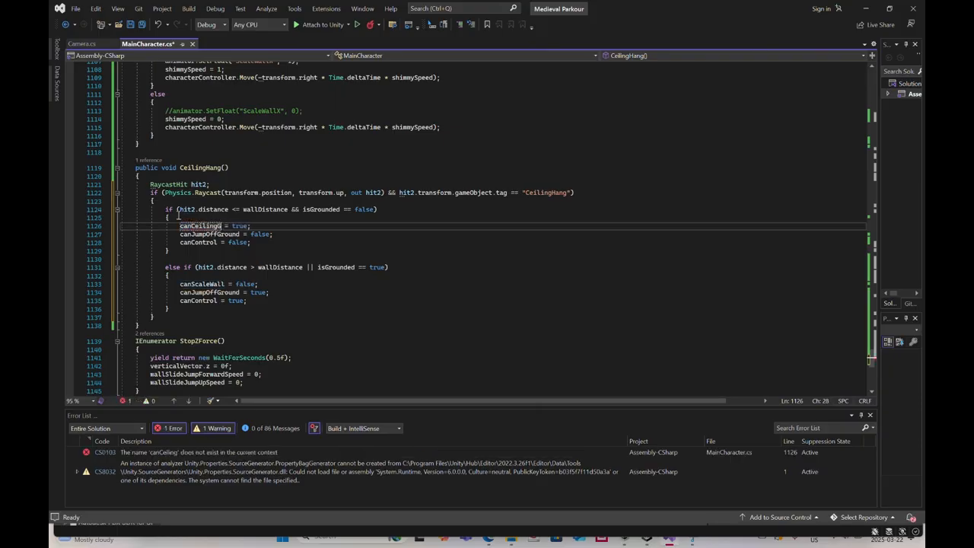
key("BackSpace")
type("Hang")
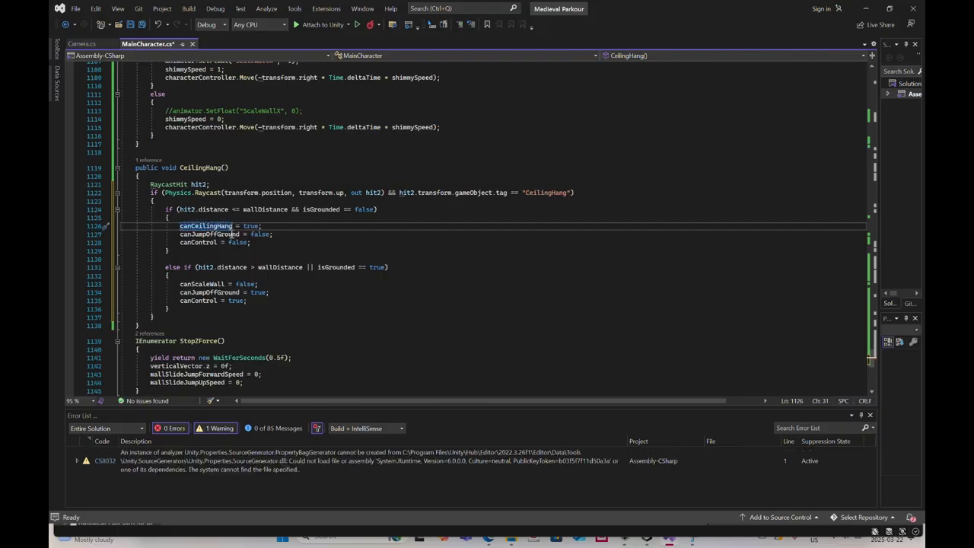
left_click_drag(232, 226, 182, 227)
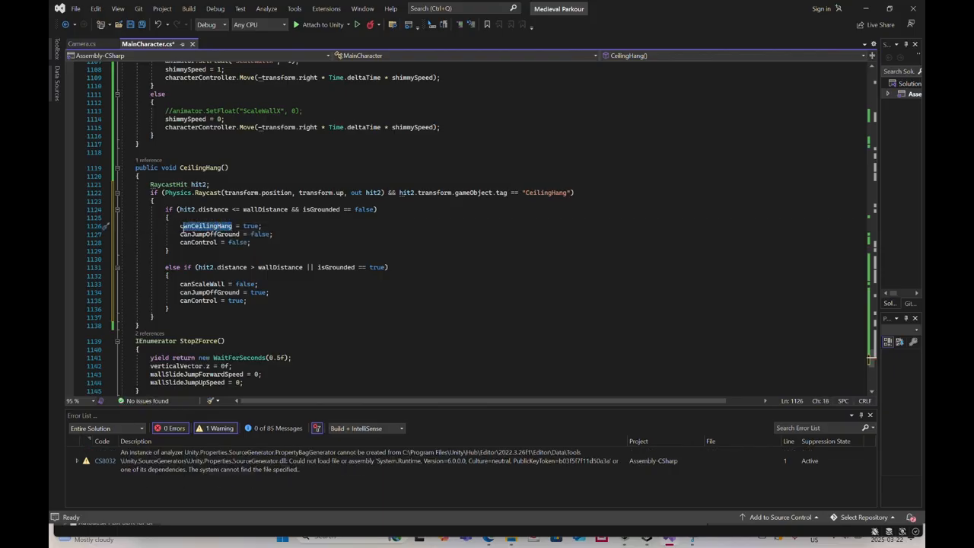
key("ctrl+c")
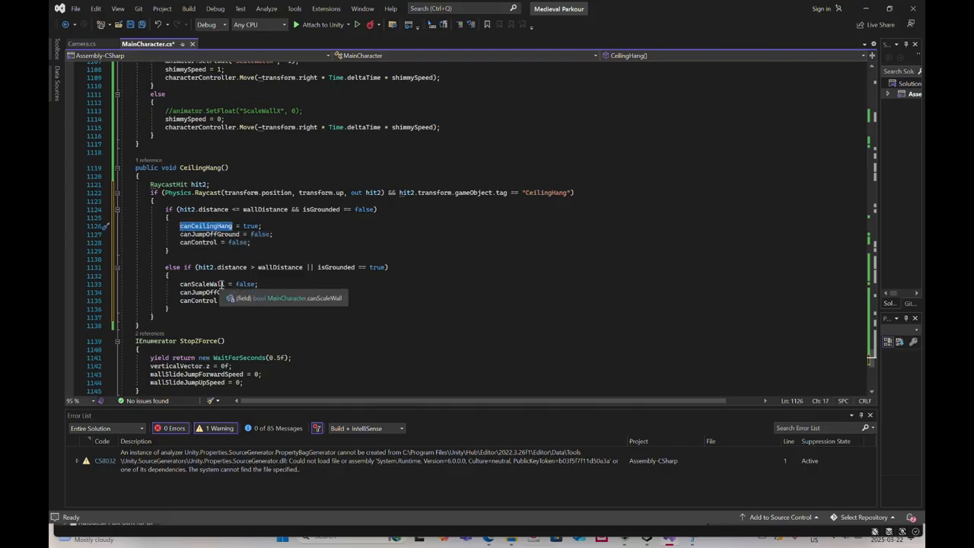
left_click_drag(225, 284, 178, 284)
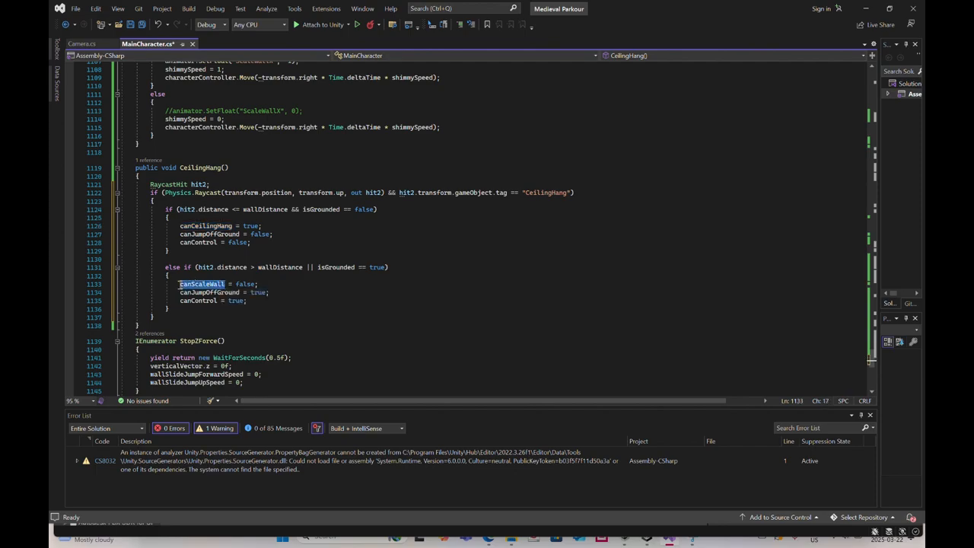
key("ctrl+v")
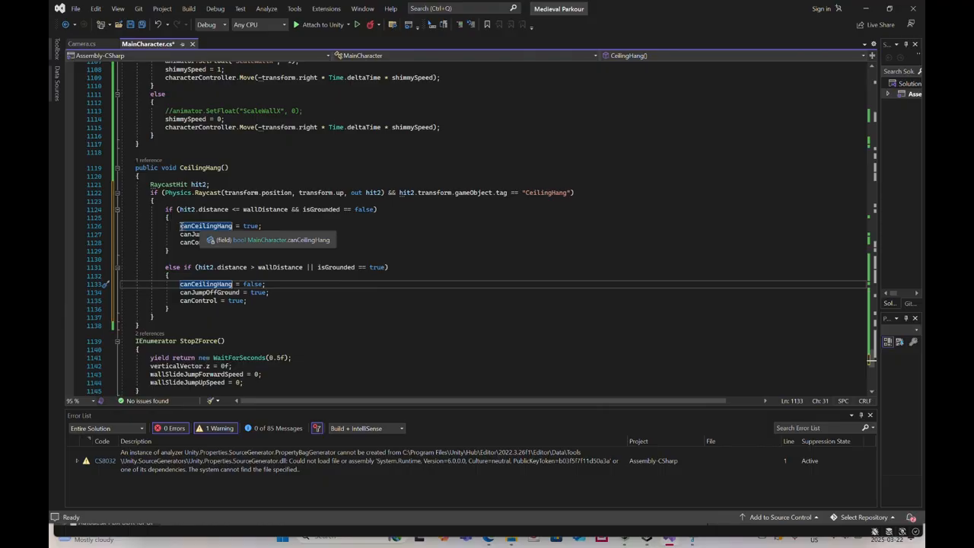
Copy the RaycastHit hit3 block from ScaleWall() and paste it below the hit2 block in CeilingHang()
scroll(217, 228, "up", 20)
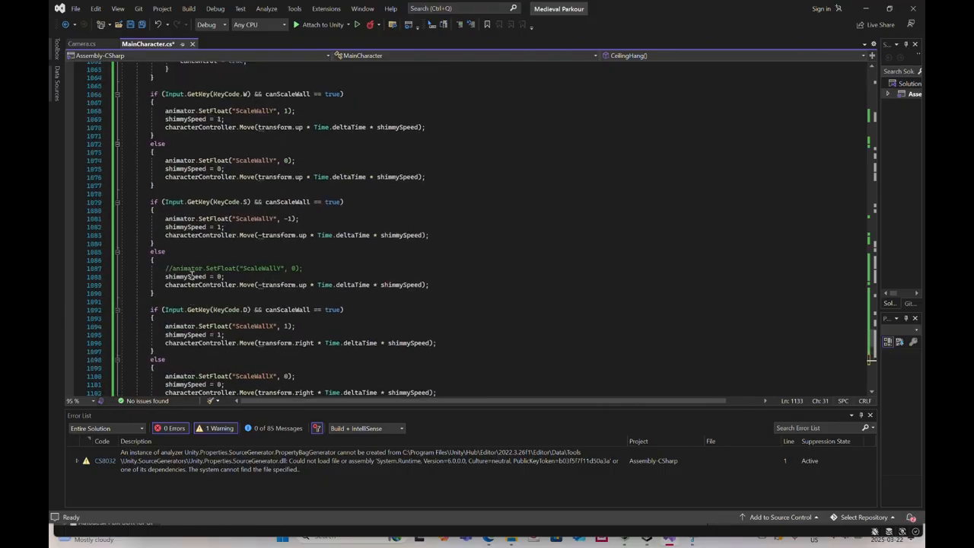
scroll(194, 277, "up", 8)
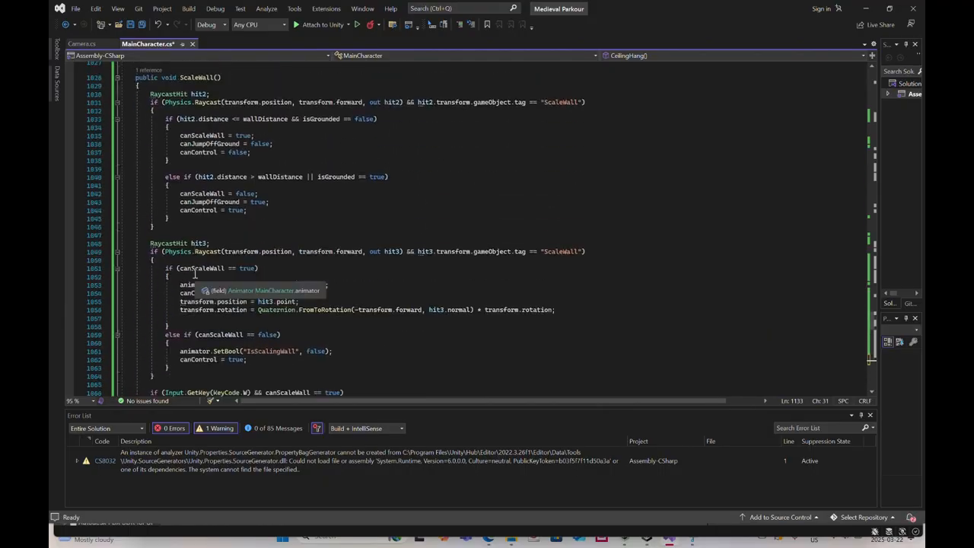
scroll(193, 274, "down", 3)
left_click_drag(148, 193, 176, 324)
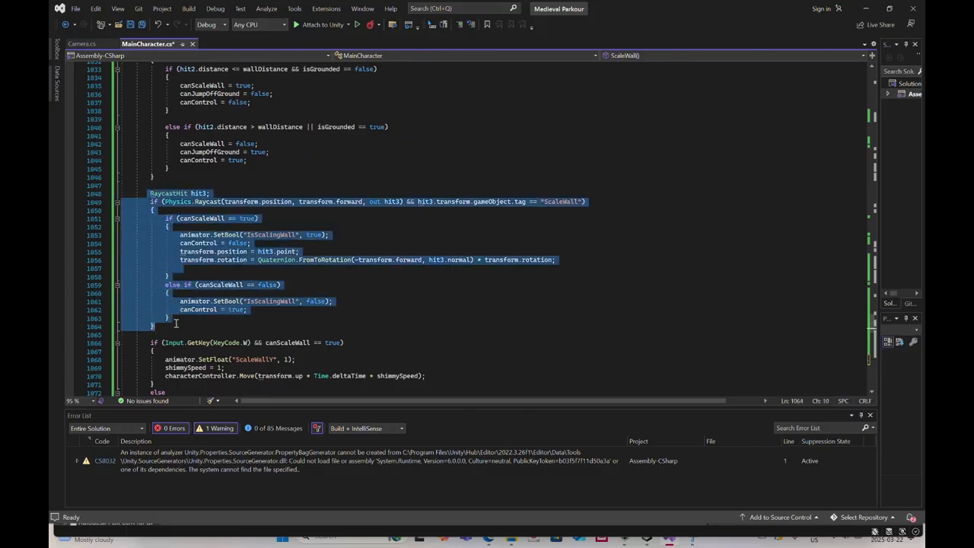
scroll(176, 324, "down", 20)
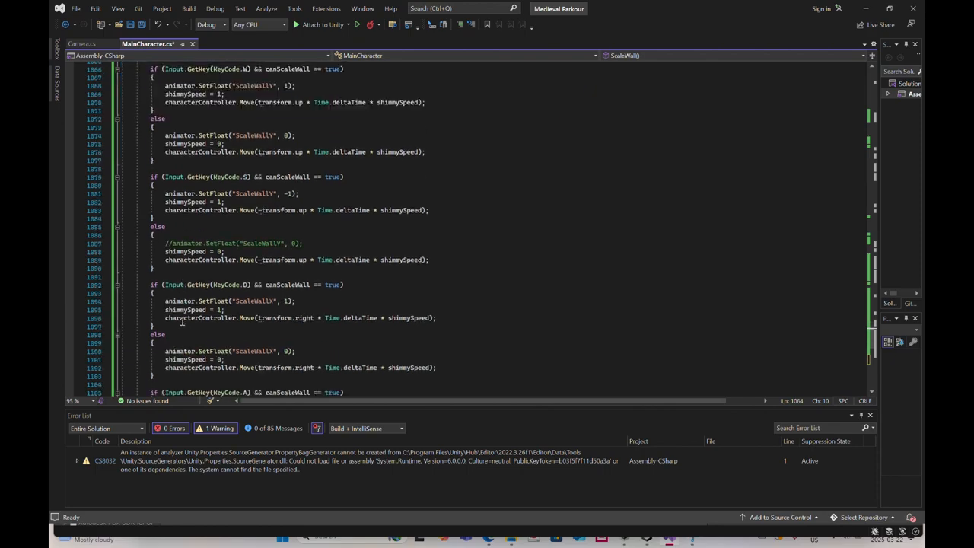
scroll(181, 319, "down", 3)
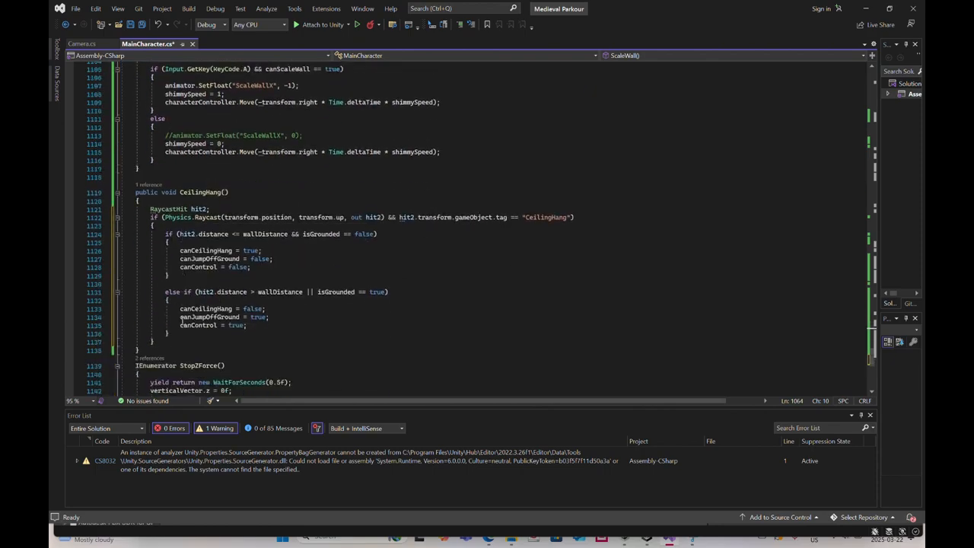
scroll(182, 320, "down", 2)
scroll(181, 320, "down", 2)
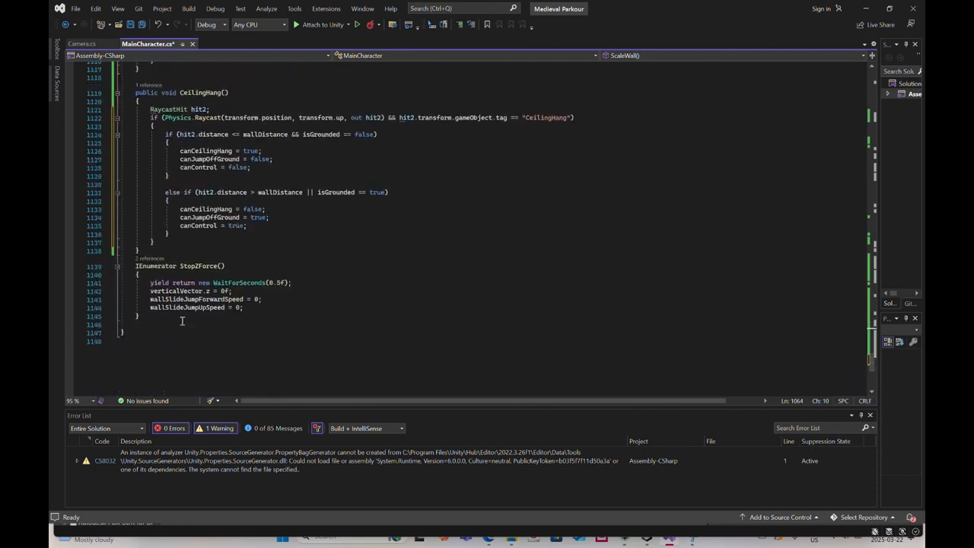
scroll(181, 320, "up", 3)
left_click(162, 319)
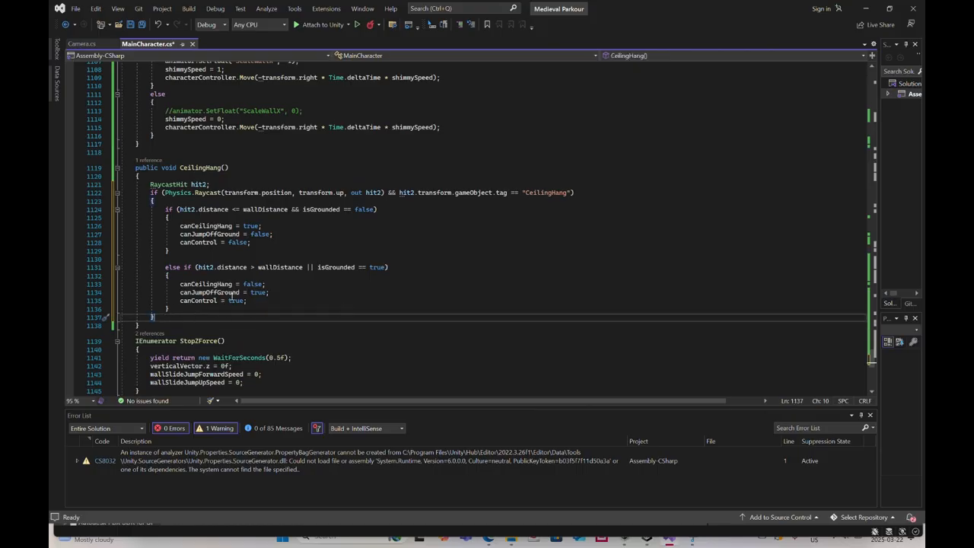
key("Return")
key("Return")
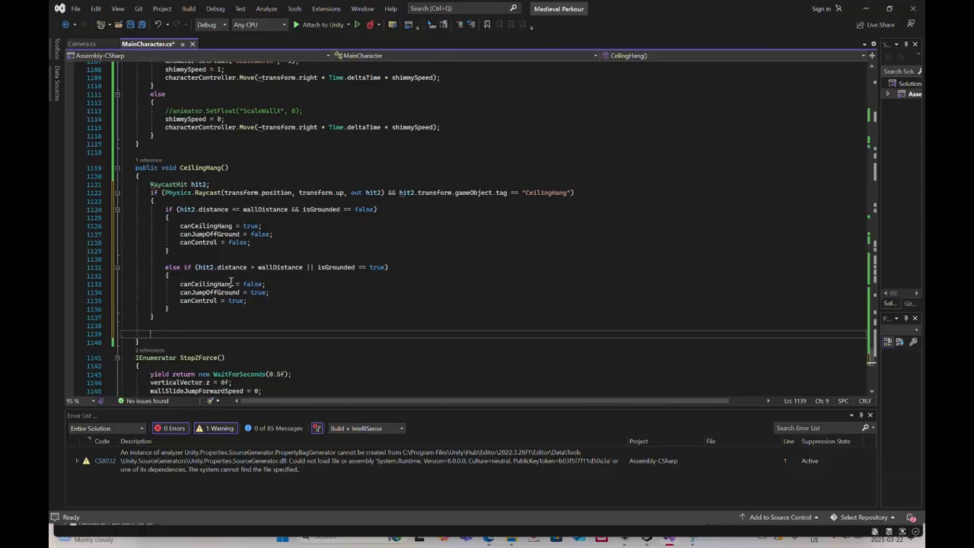
key("ctrl+v")
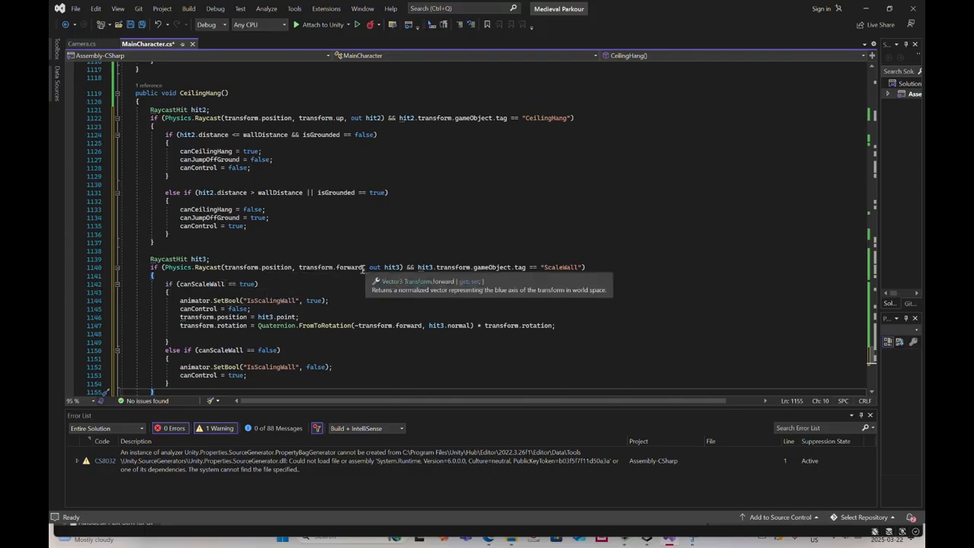
In the hit3 raycast of CeilingHang(), change the direction to transform.up and the compared tag to "CeilingHang"
left_click_drag(363, 268, 337, 271)
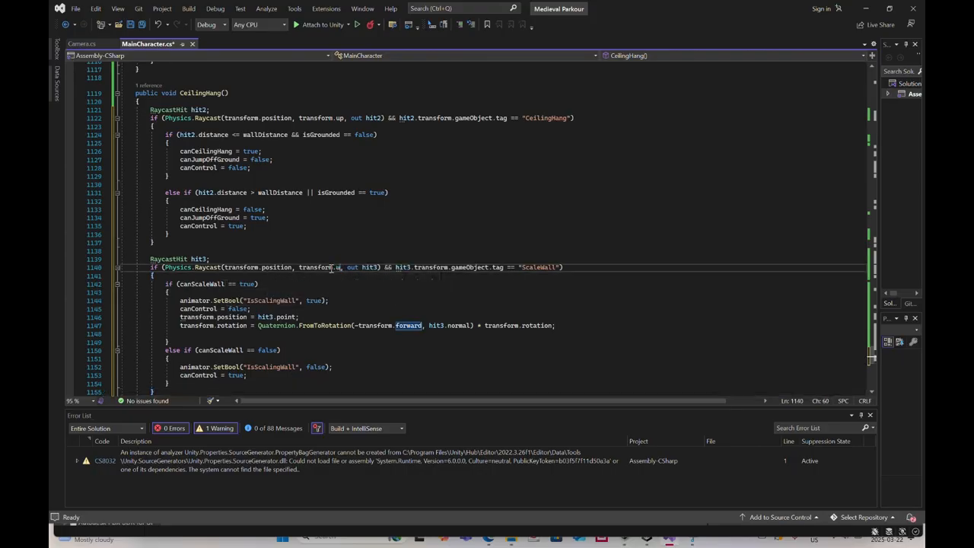
type("up")
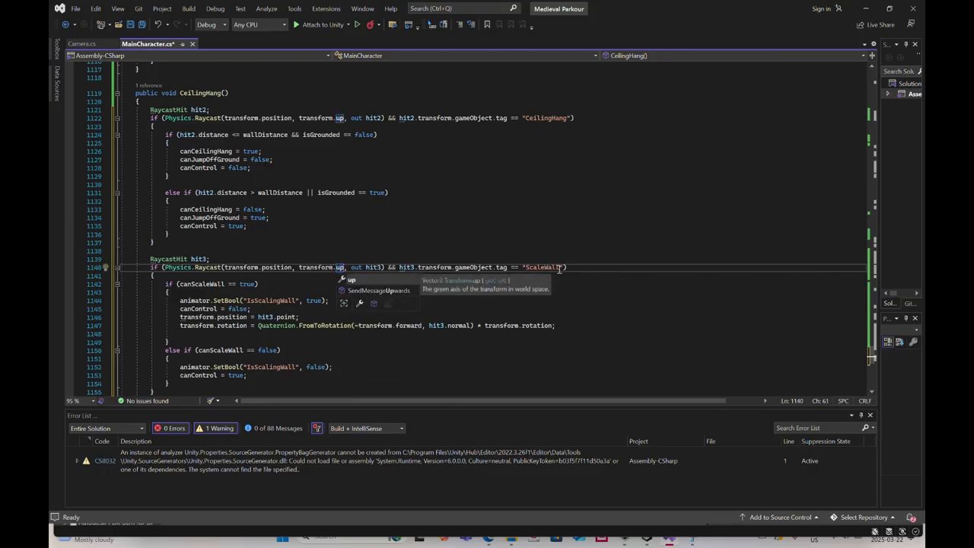
left_click_drag(560, 268, 525, 270)
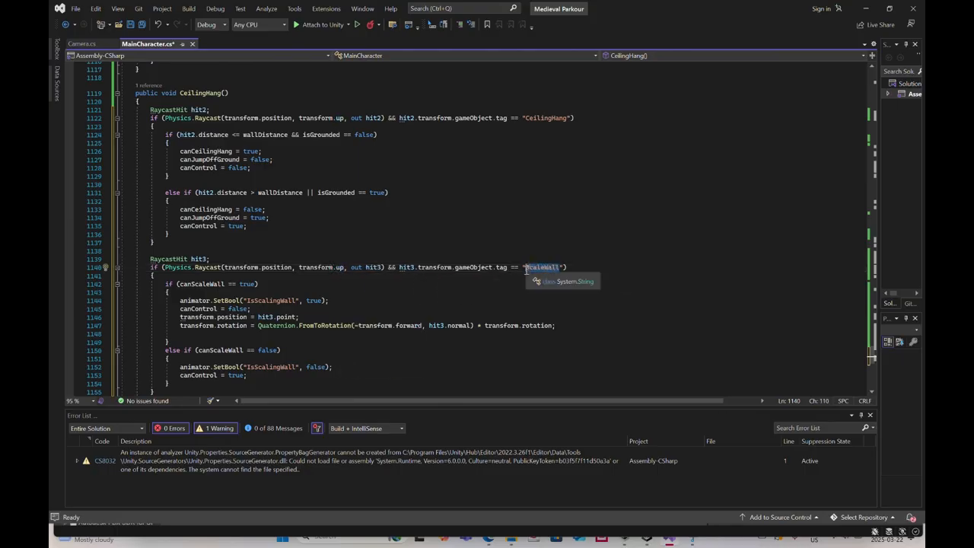
type("CeilingH")
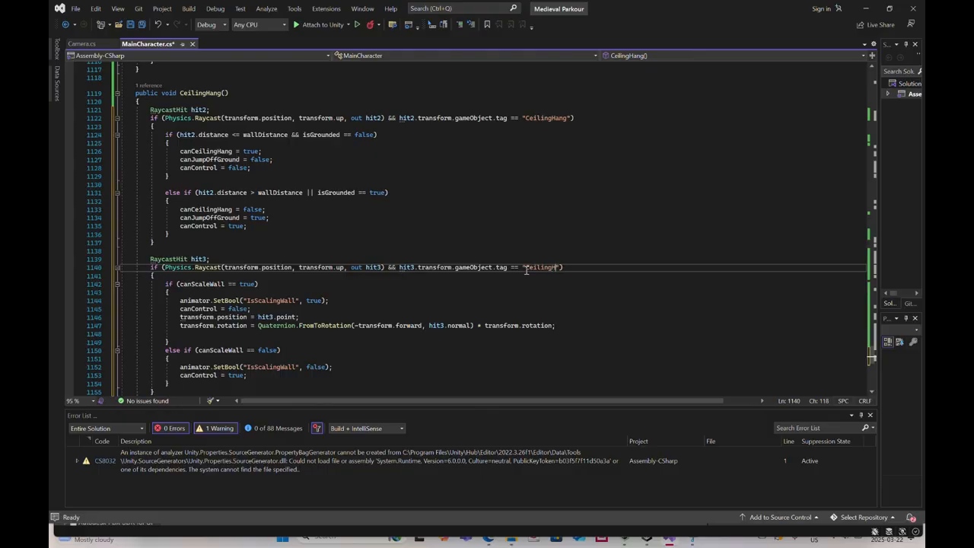
type("ang")
Replace canScaleWall with canCeilingHang in the if condition inside the hit3 block of CeilingHang()
left_click_drag(225, 284, 192, 284)
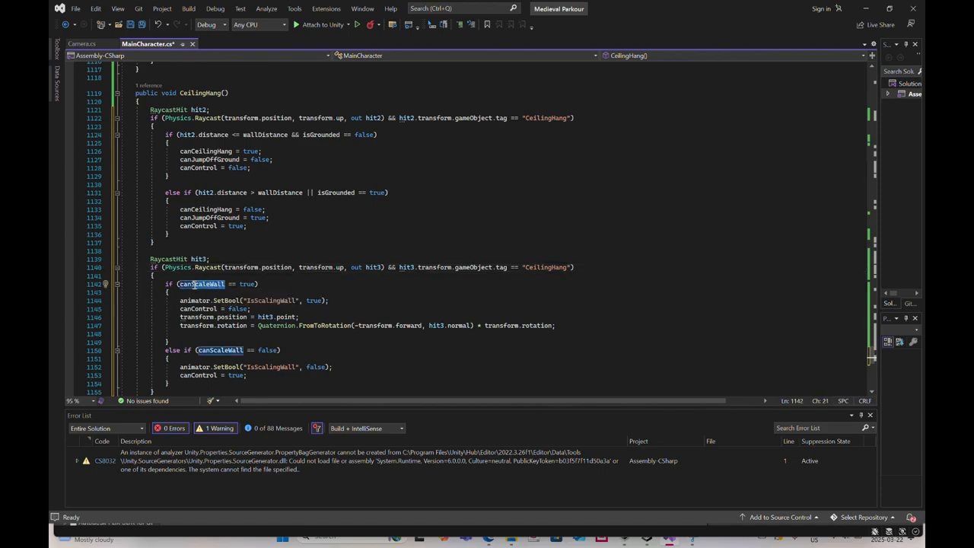
key("BackSpace")
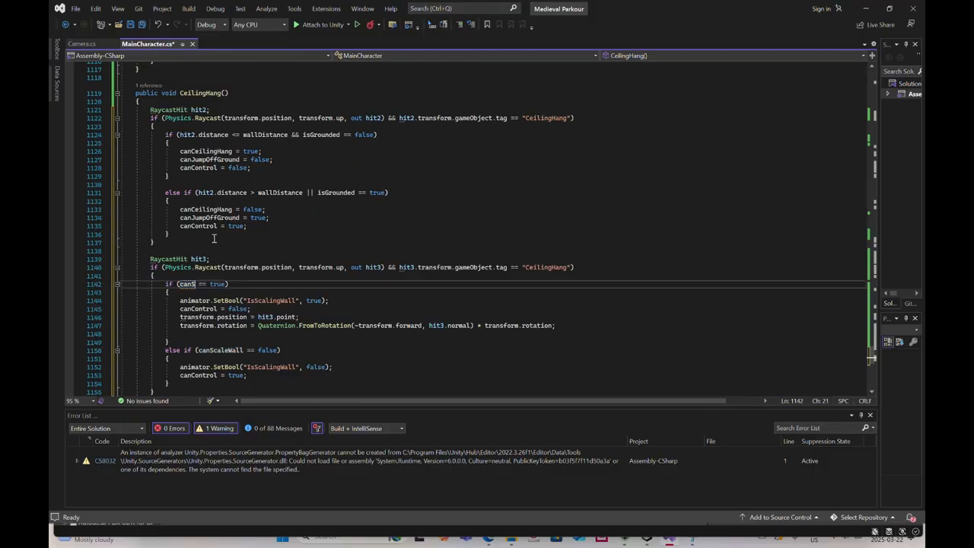
type("ce")
key("BackSpace")
key("BackSpace")
key("BackSpace")
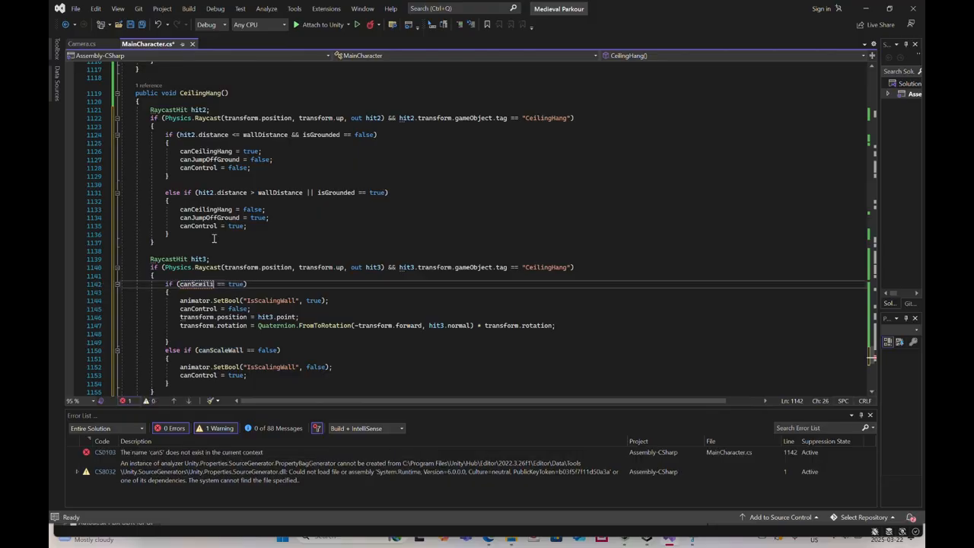
type("Ceiling")
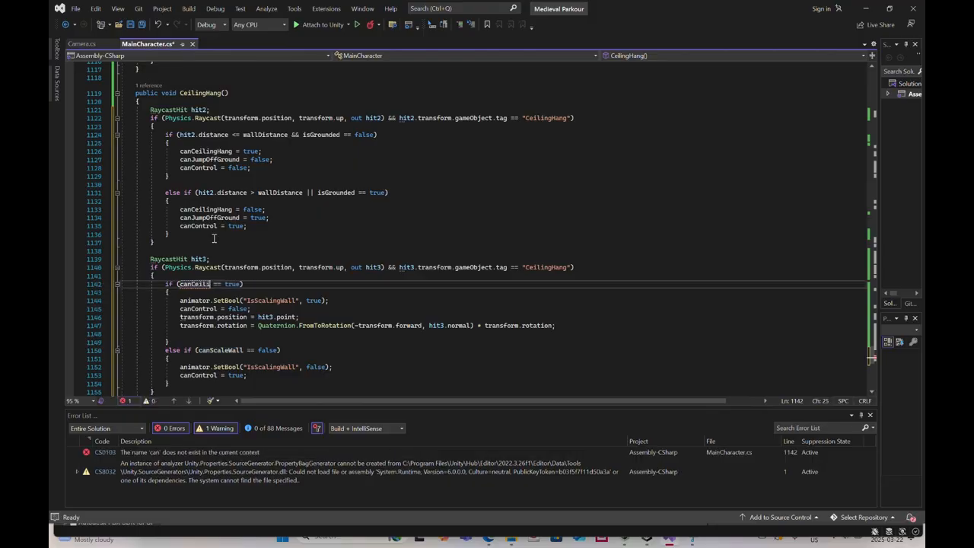
scroll(252, 250, "down", 1)
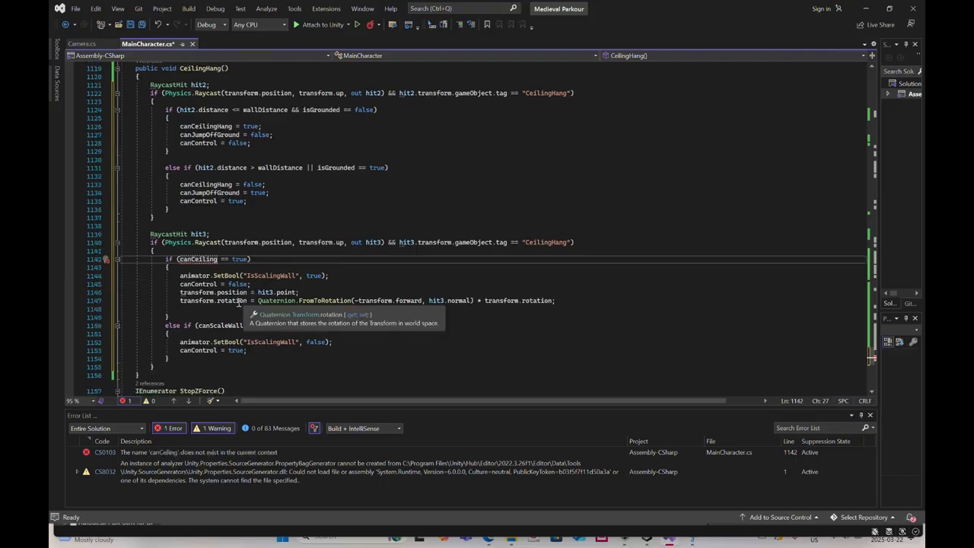
type("Hang")
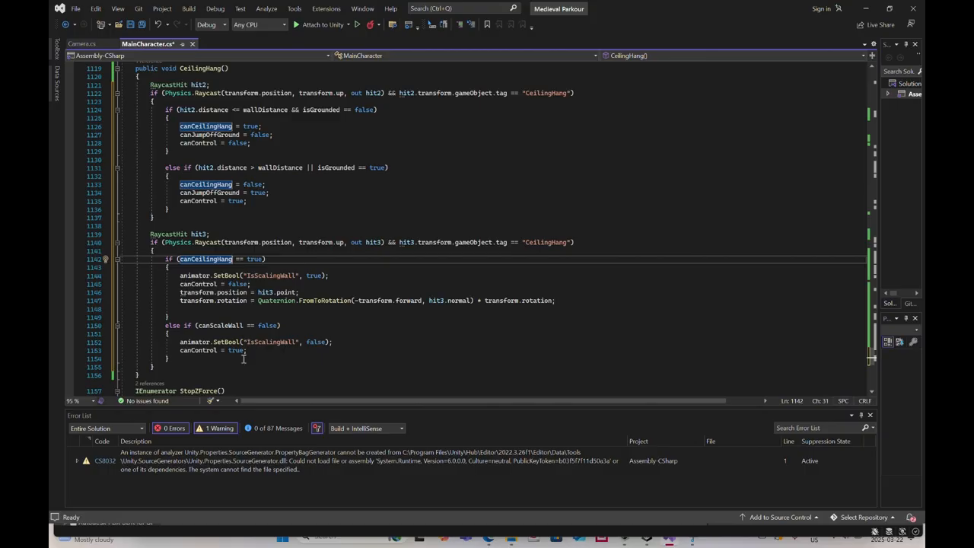
Replace canScaleWall with canCeilingHang in the else-if condition inside the hit3 block
left_click(224, 326)
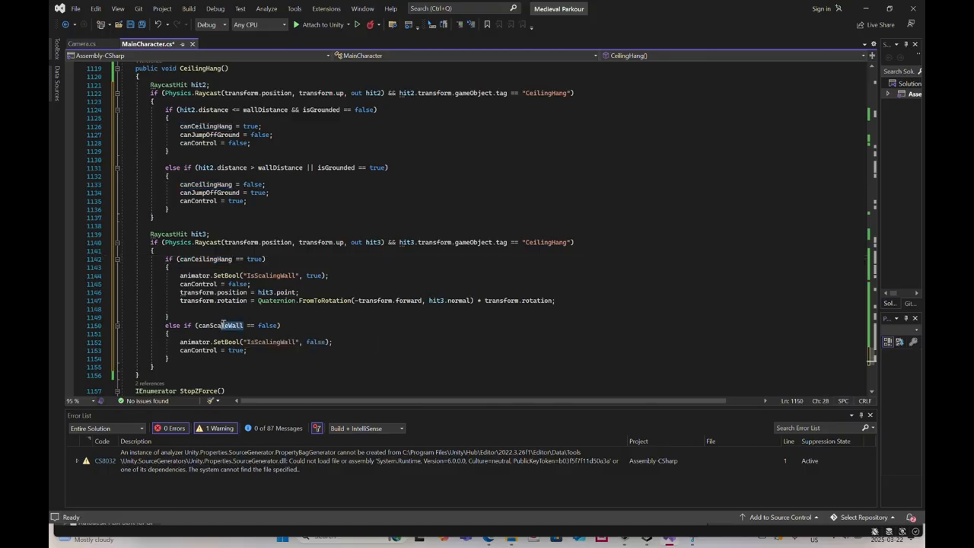
double_click(210, 325)
type("canCan")
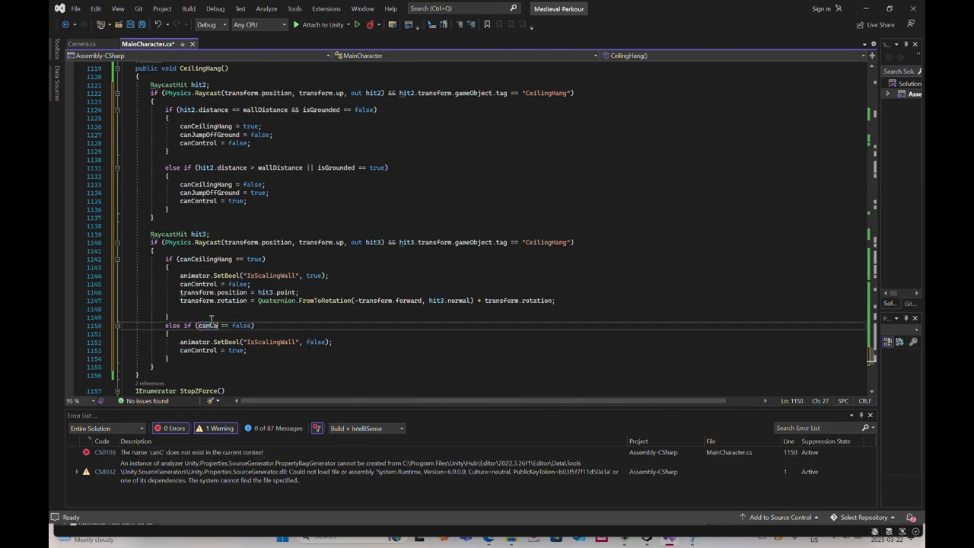
type("Ceiling")
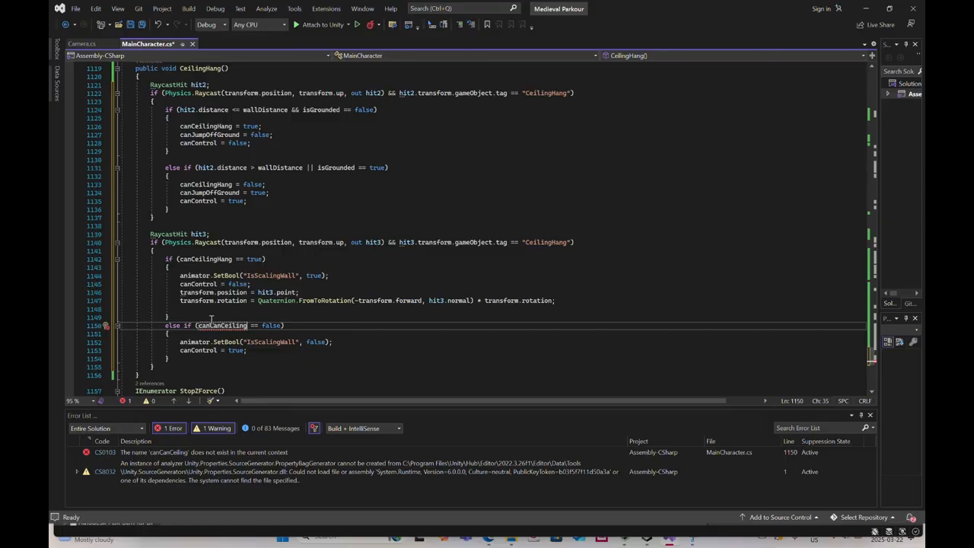
key("BackSpace")
key("BackSpace")
key("BackSpace")
key("BackSpace")
key("BackSpace")
key("BackSpace")
key("BackSpace")
key("BackSpace")
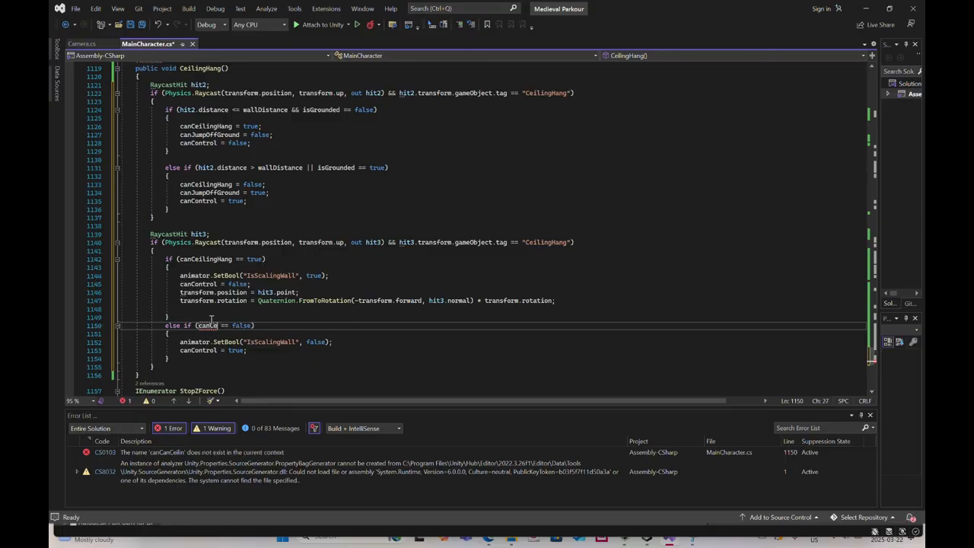
type("iling")
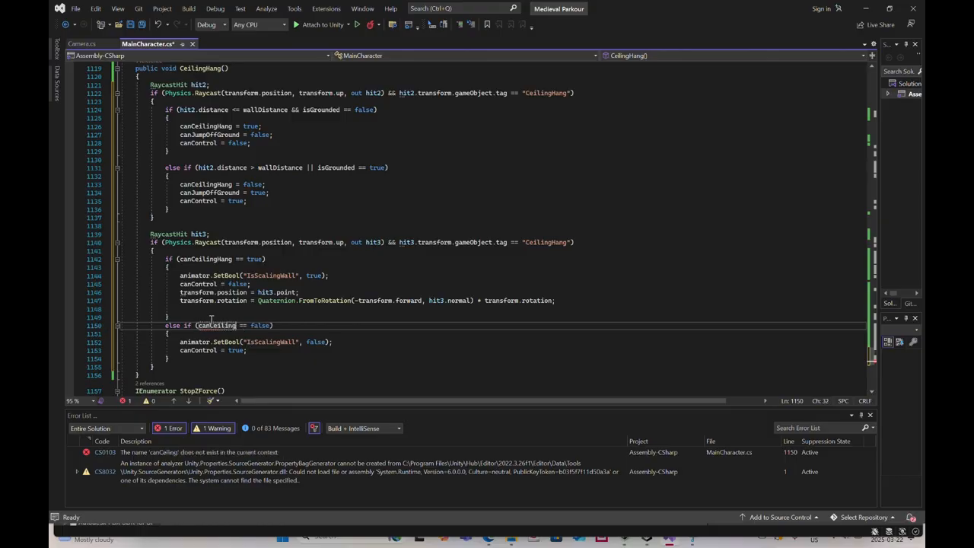
type("Hang")
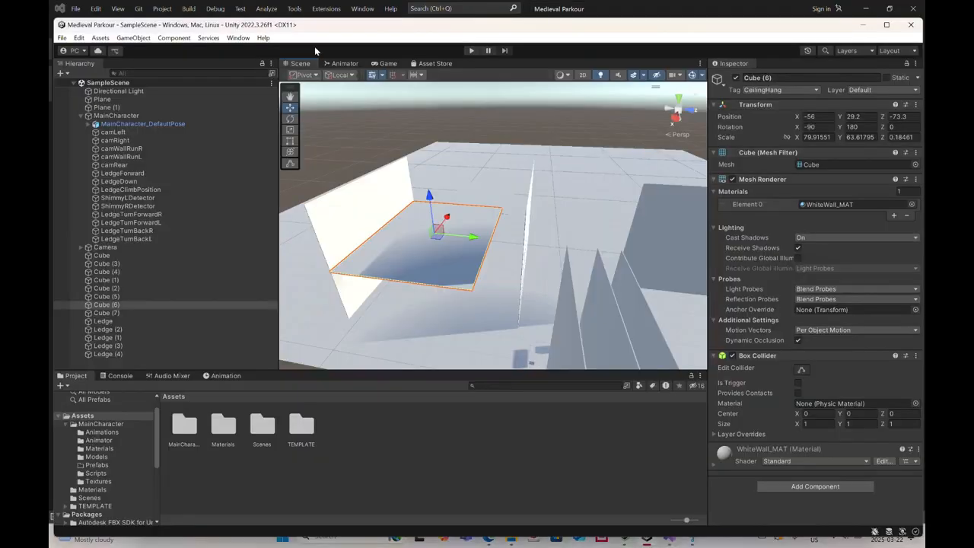
Check the ceiling-hang parameter name in Unity's Animator, and set the if block's animator.SetBool parameter to "IsCeilingHanging" in Visual Studio
left_click(342, 63)
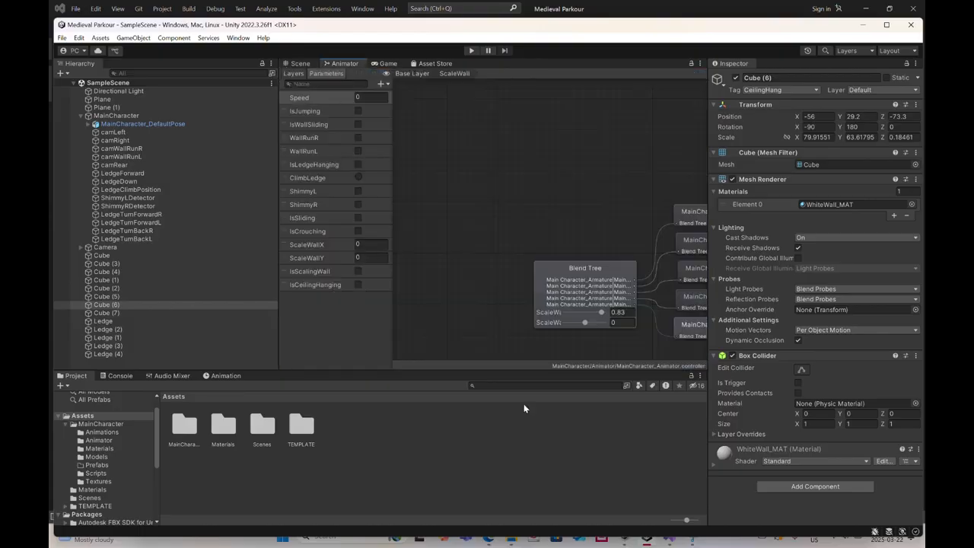
left_click(670, 539)
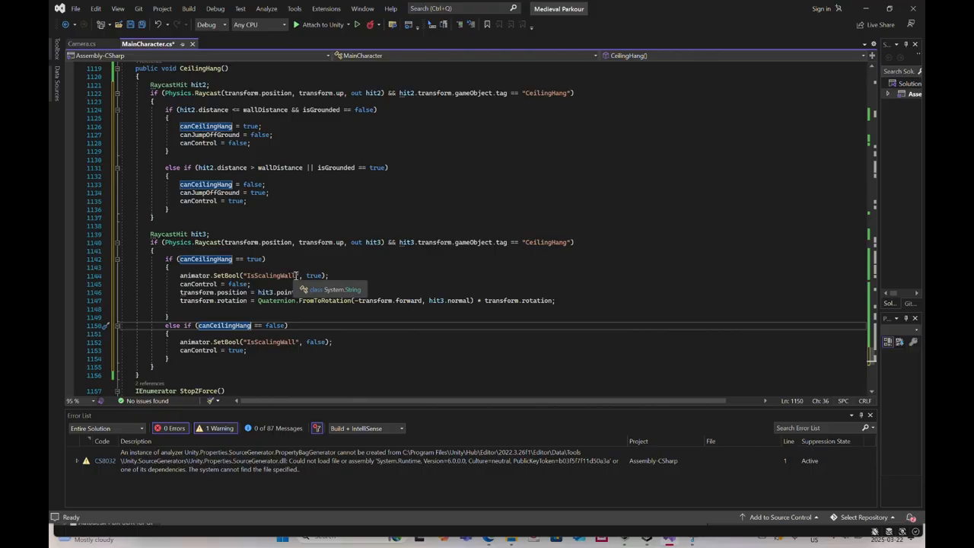
left_click_drag(296, 275, 256, 275)
type("Ce")
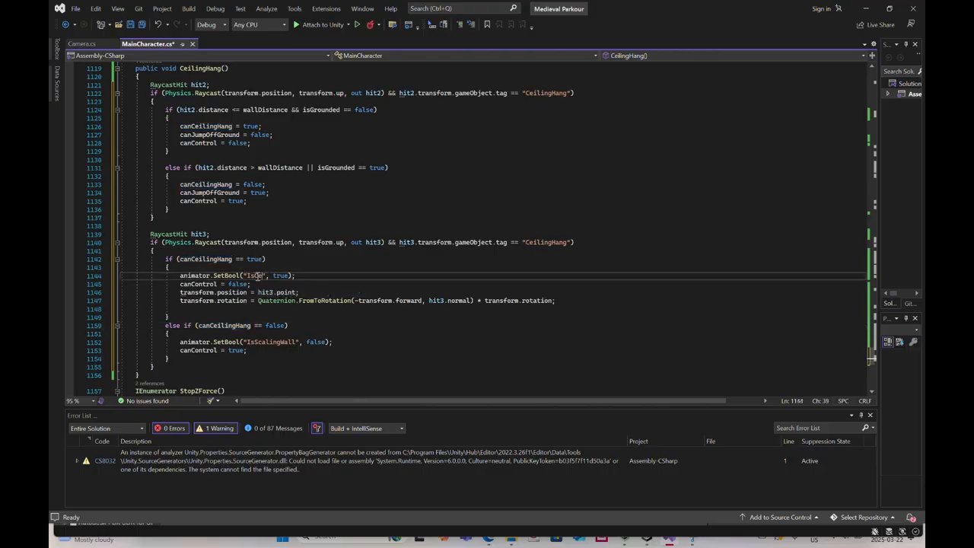
type("ilingHangin")
key("BackSpace")
key("BackSpace")
type("ging")
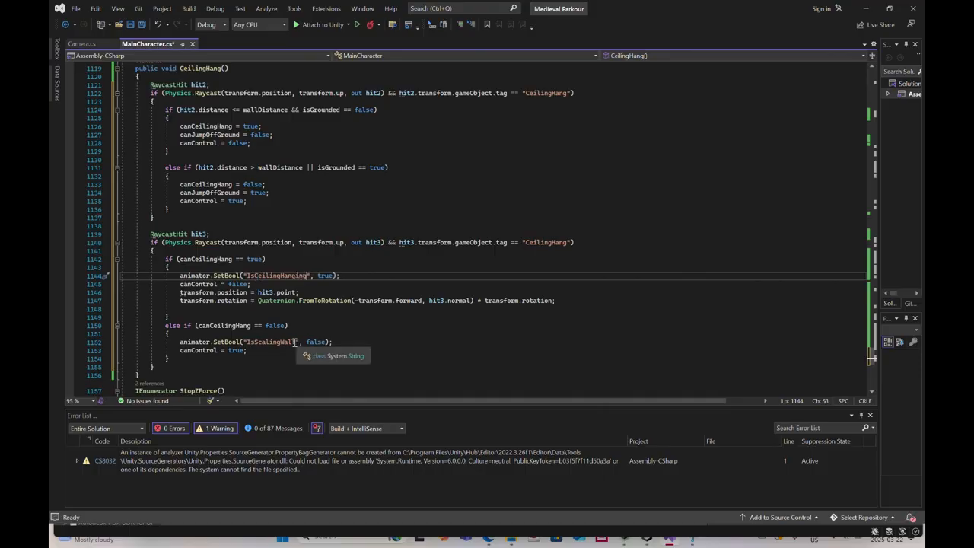
Change the animator.SetBool parameter in the else-if block of CeilingHang() to "IsCeilingHanging"
left_click_drag(295, 342, 261, 344)
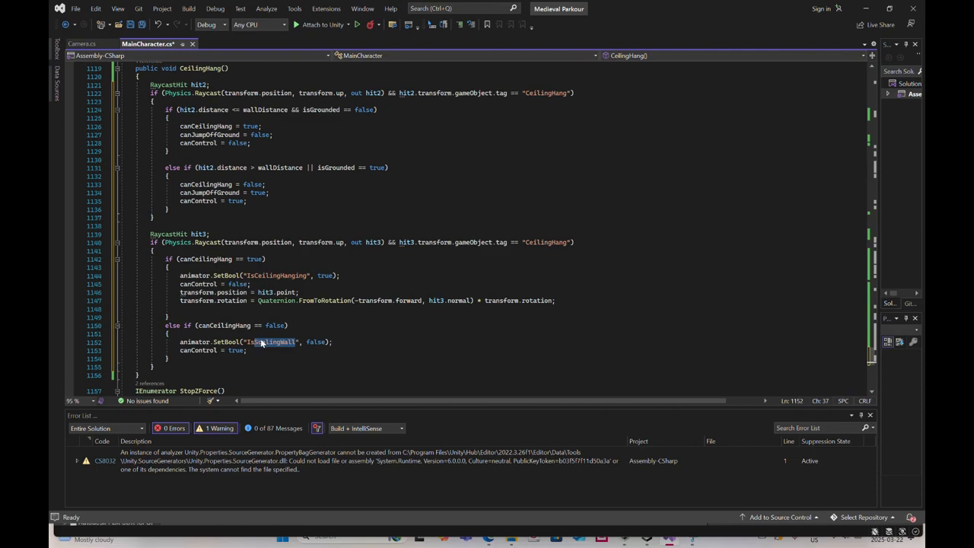
type("Ceiling")
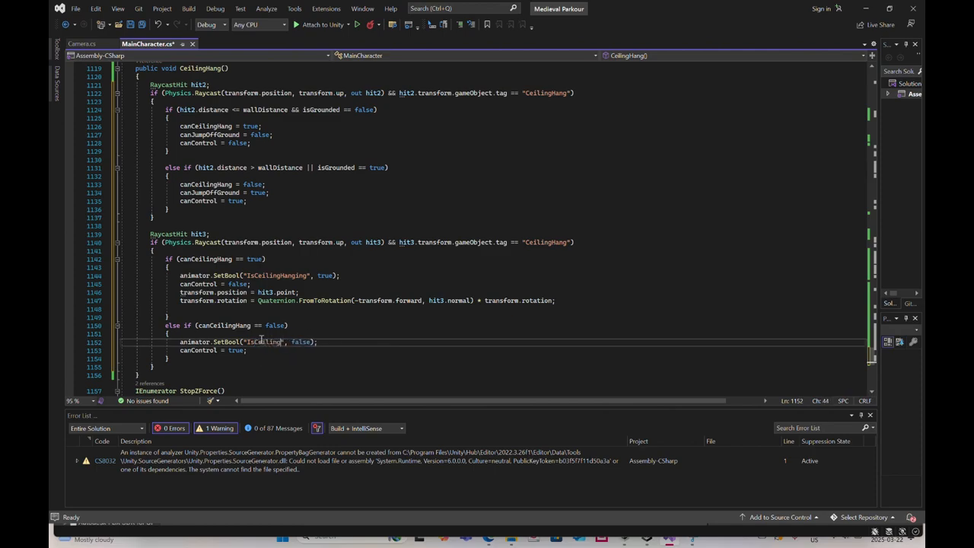
type("Hanging")
mouse_move(300, 293)
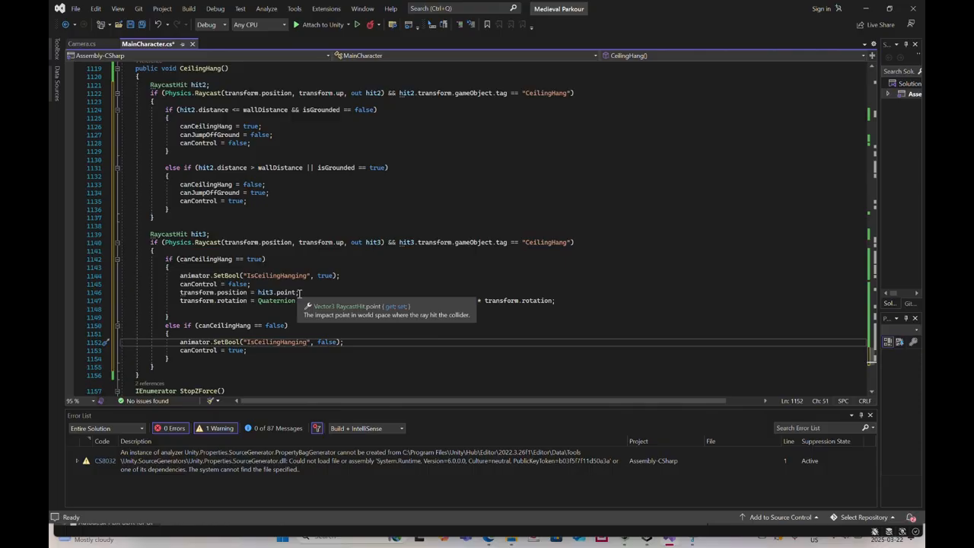
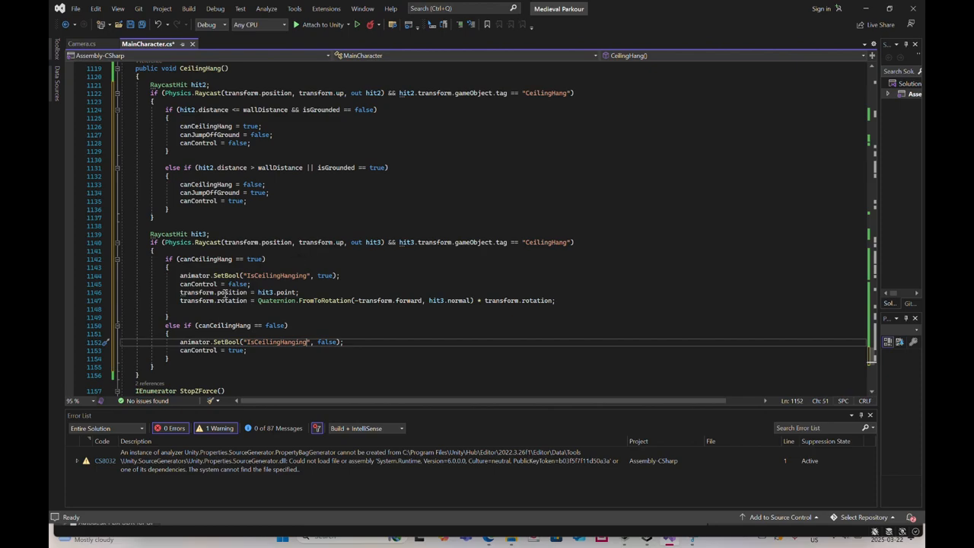
mouse_move(244, 294)
left_click(298, 292)
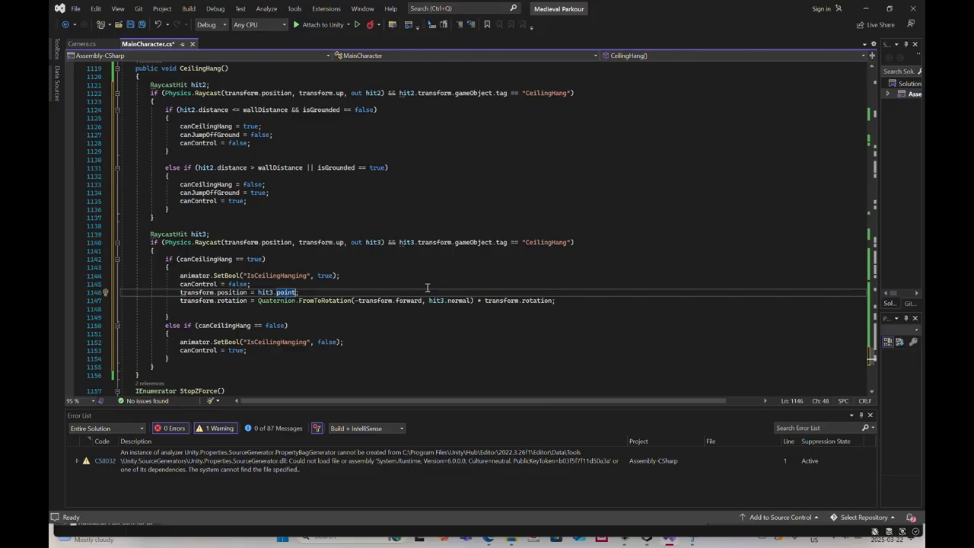
key("BackSpace")
type("up")
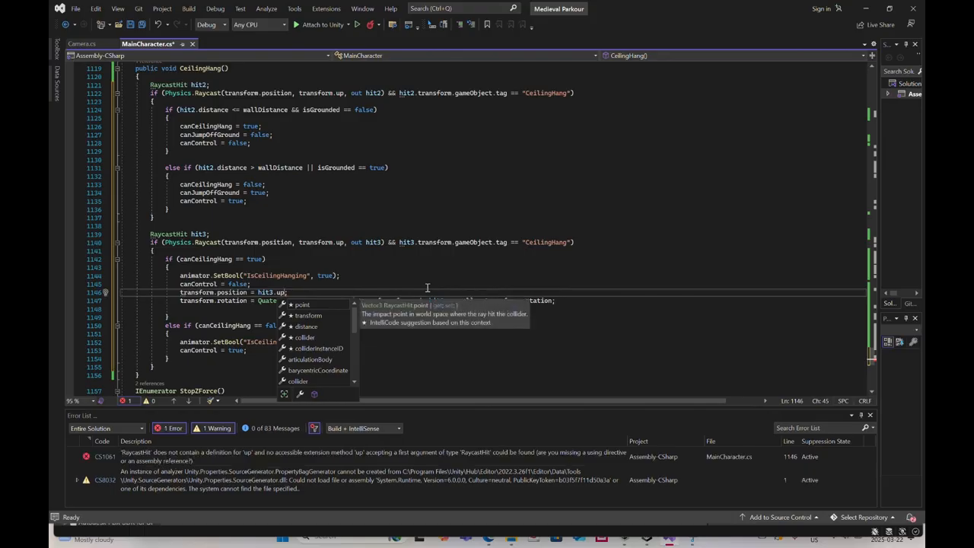
key("BackSpace")
key("BackSpace")
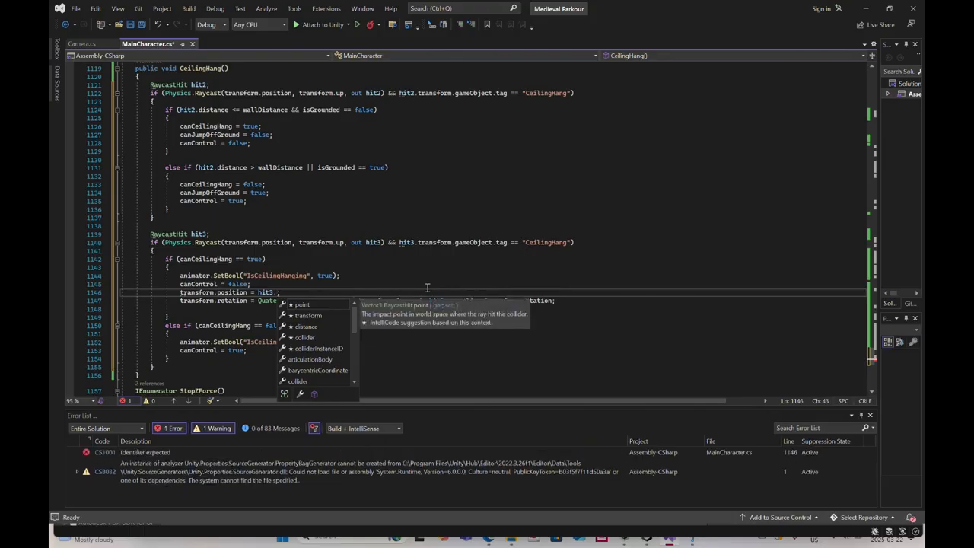
type("tra")
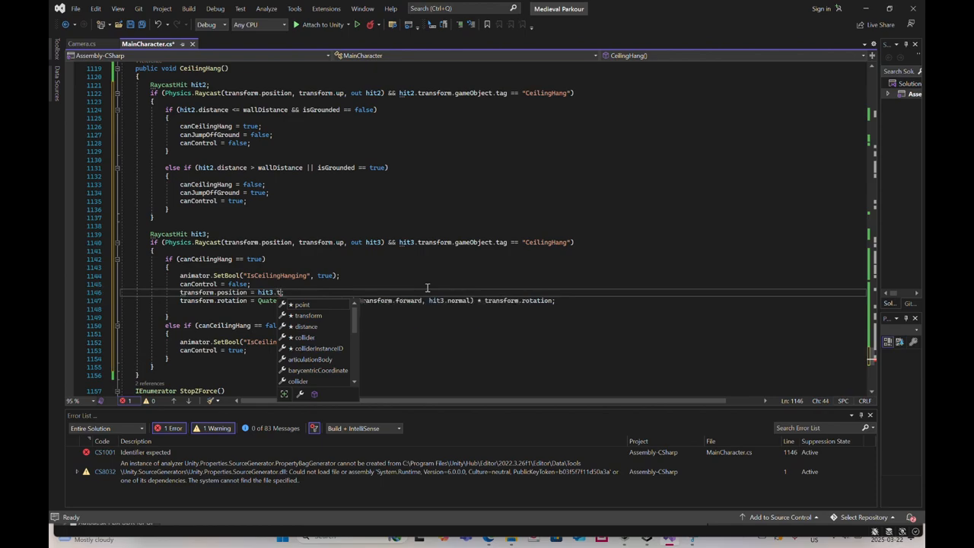
type("nsfor")
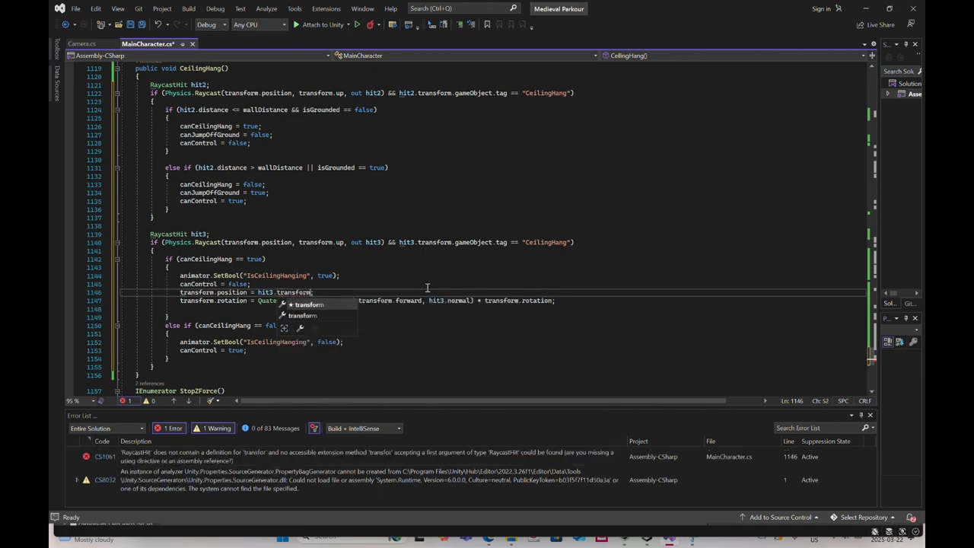
type("m")
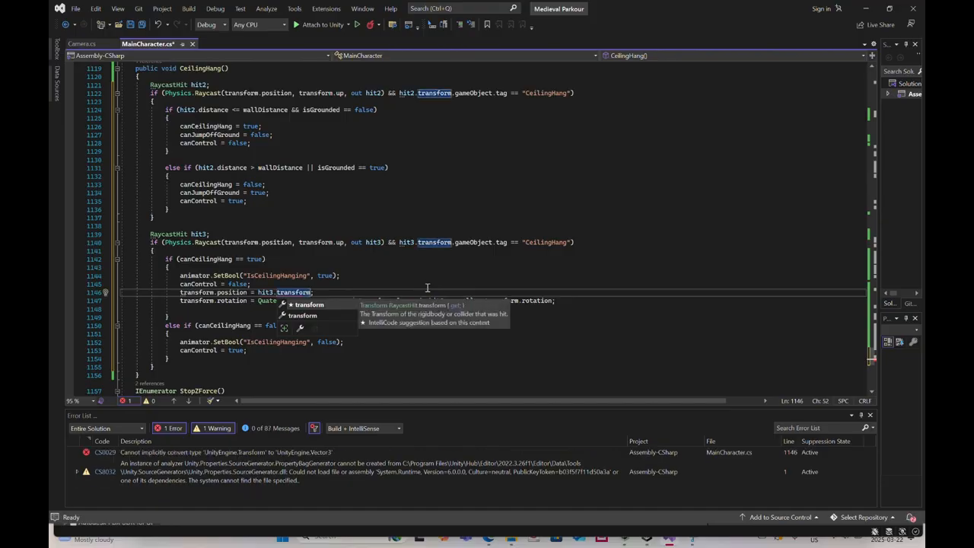
key("BackSpace")
key("BackSpace")
key("BackSpace")
key("BackSpace")
key("BackSpace")
key("BackSpace")
key("BackSpace")
key("BackSpace")
key("BackSpace")
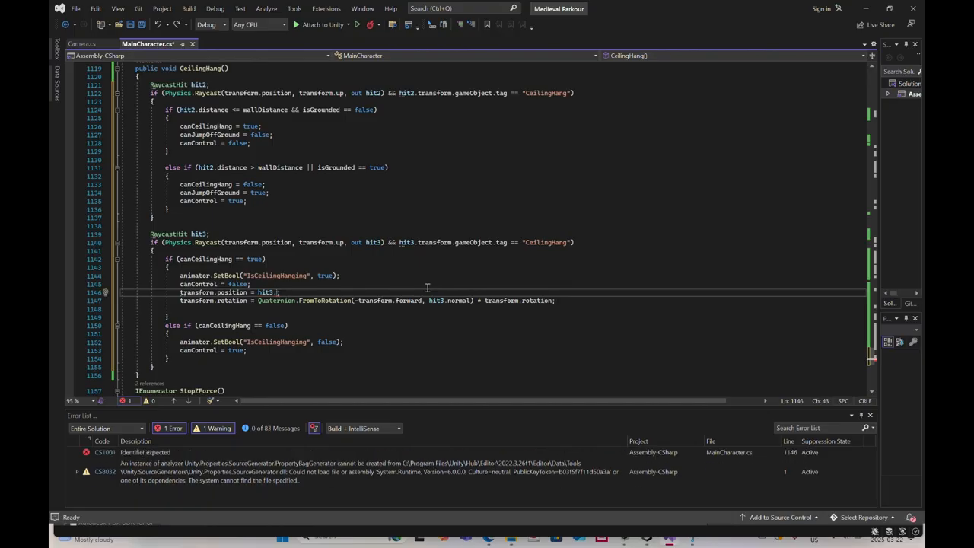
type("p")
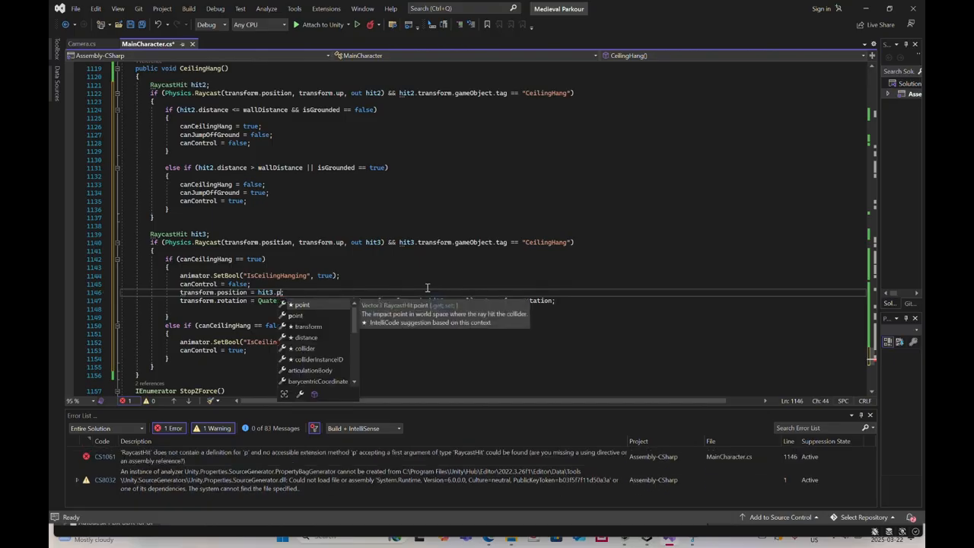
type("oint")
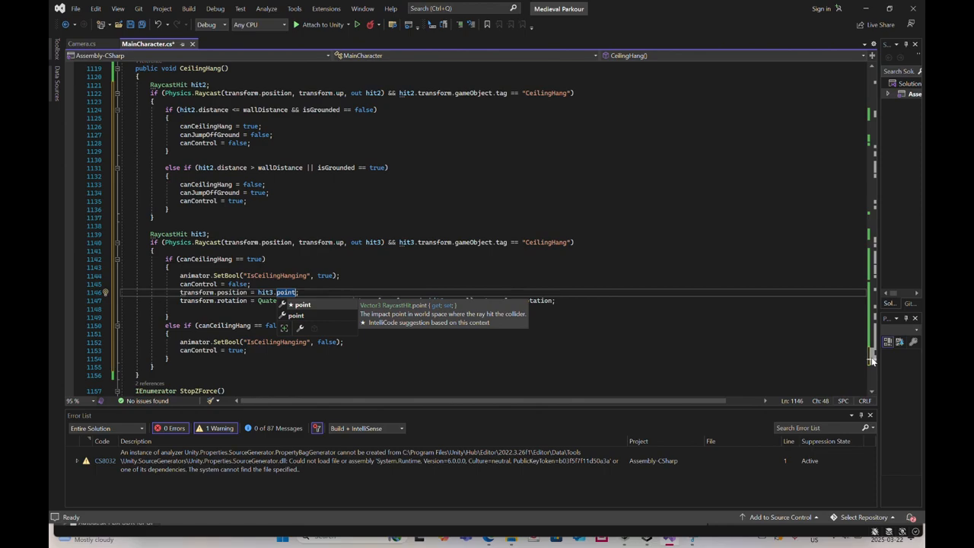
Declare a Transform field named ceilingHitPoint below the canCeilingHang declaration, separated by a blank line
left_click_drag(872, 360, 880, 119)
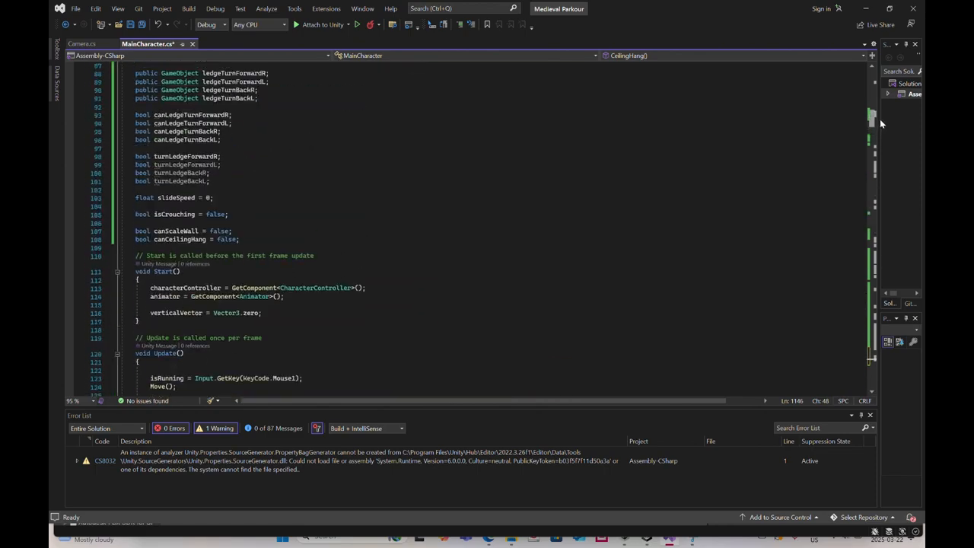
left_click(243, 239)
key("Return")
key("Return")
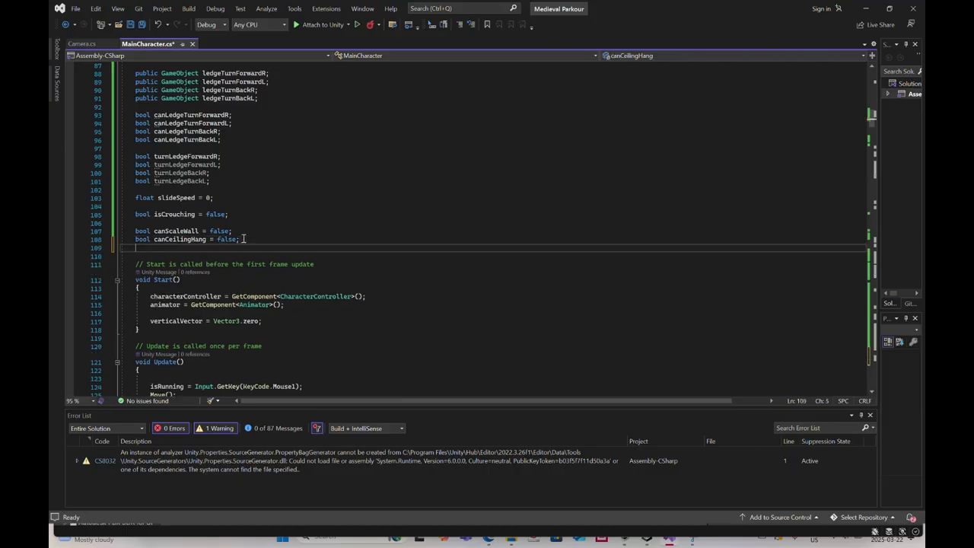
type("Transf")
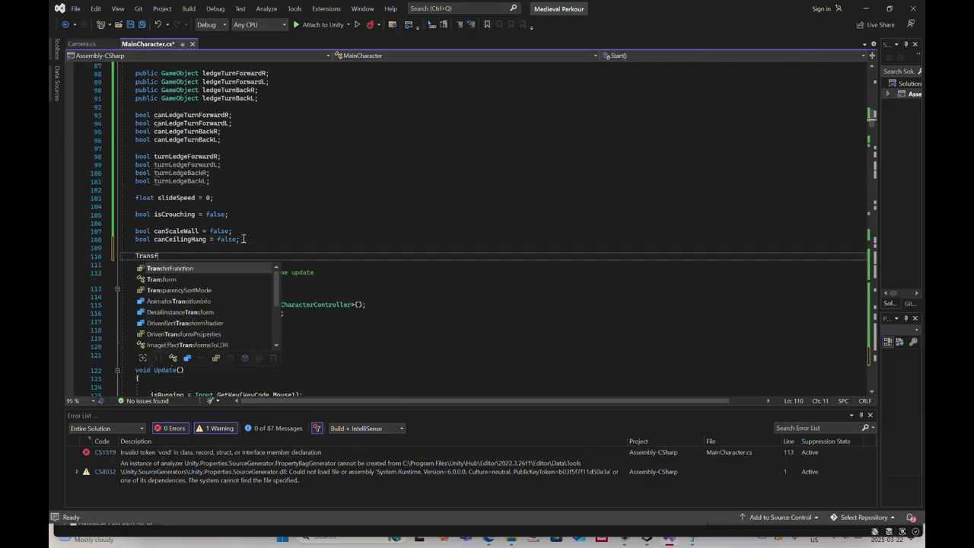
type("orm ce")
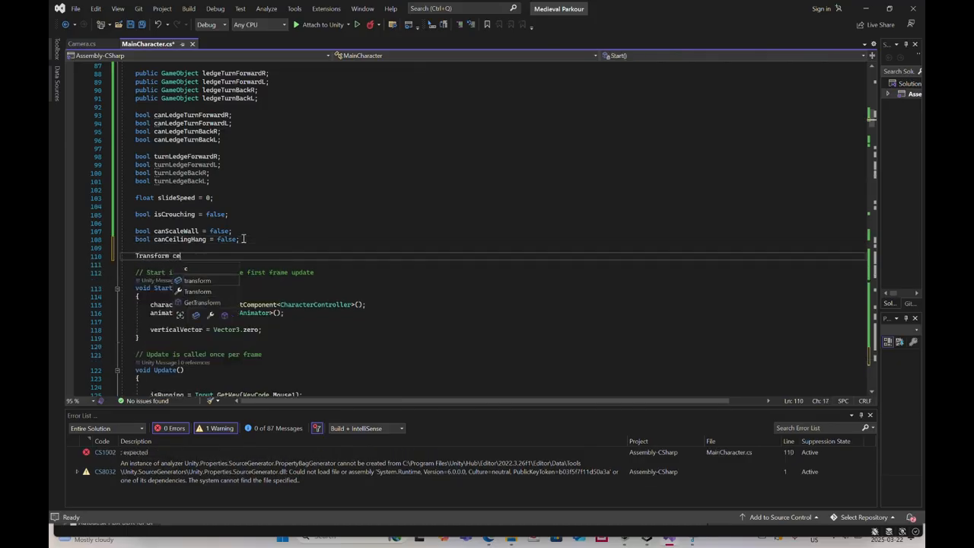
type("ilingHit")
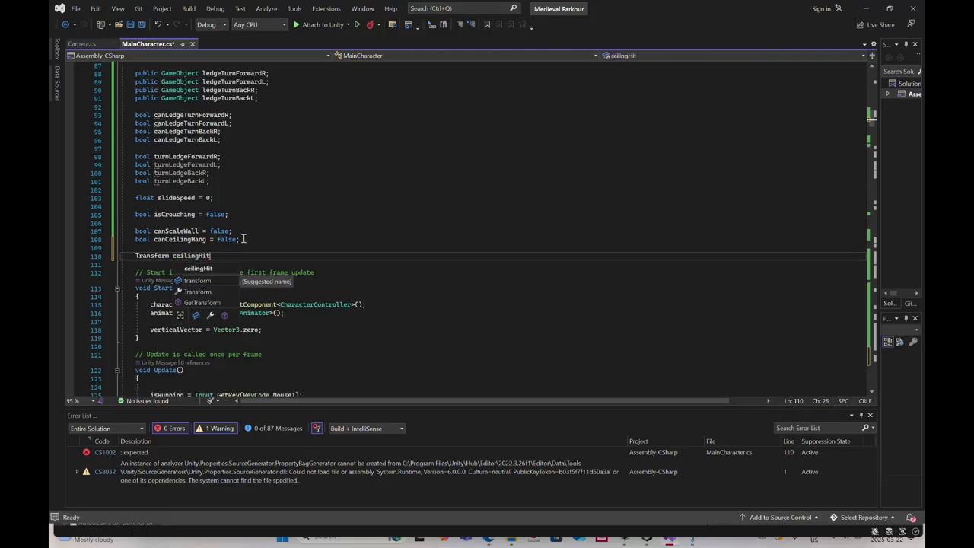
type("Point;")
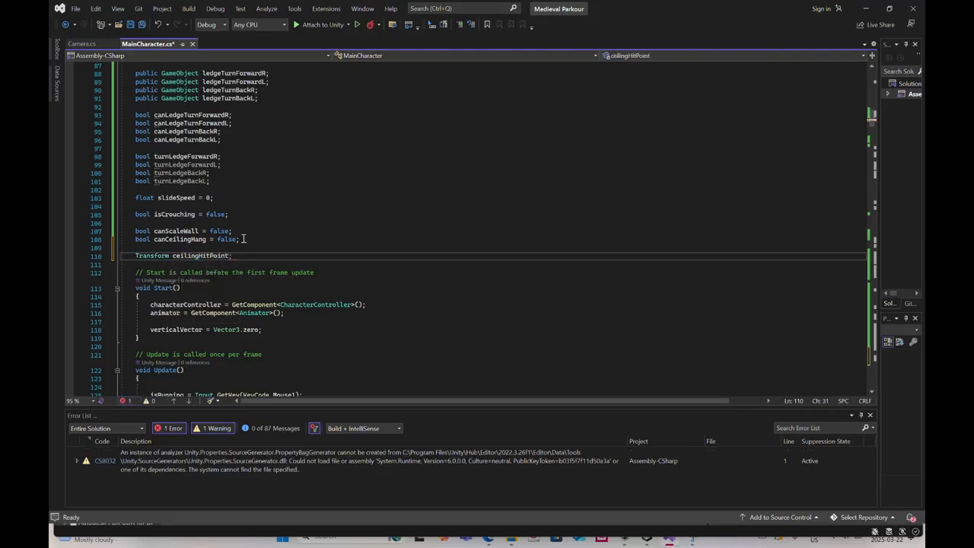
Start a new statement with ceilingHitPoint.transform.position below transform.position = hit3.point in the canCeilingHang == true block of CeilingHang()
scroll(290, 242, "down", 19)
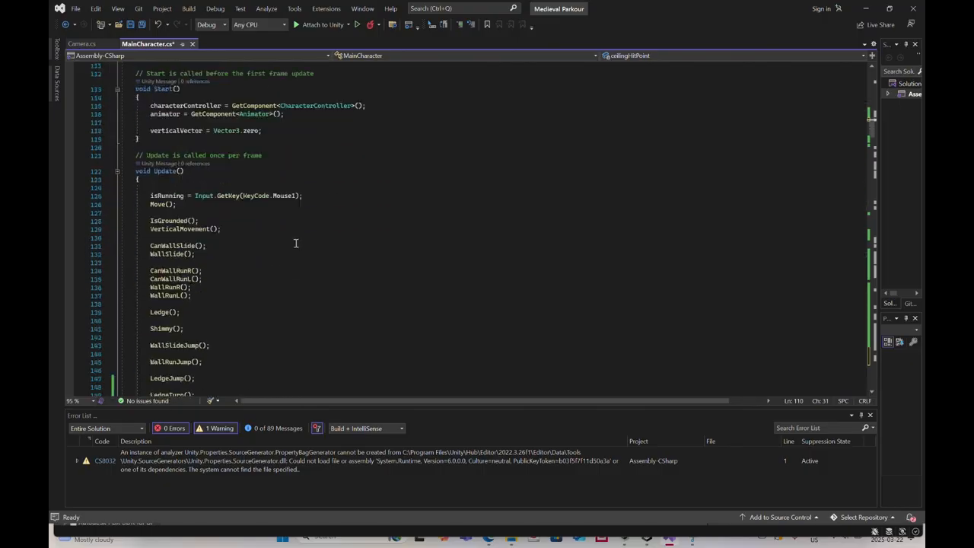
scroll(296, 242, "down", 20)
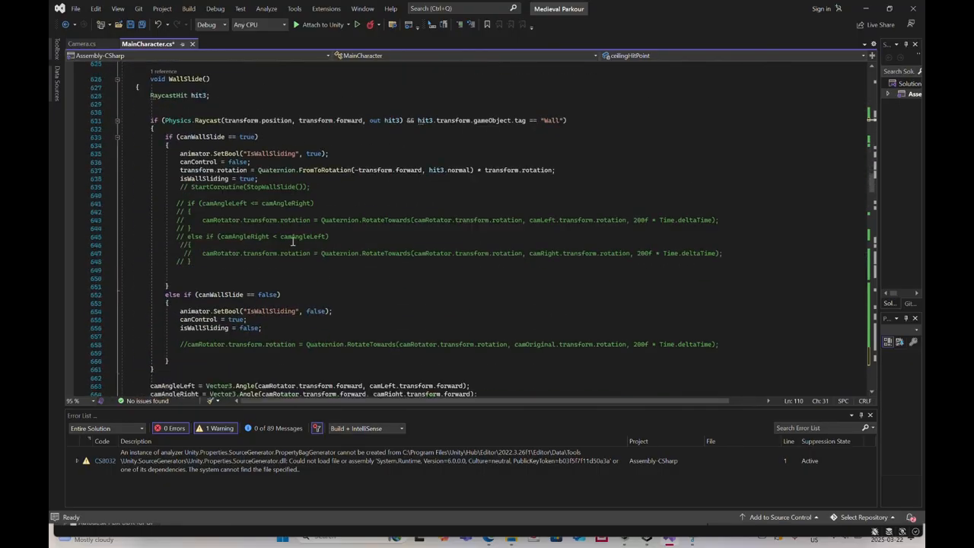
scroll(291, 240, "down", 20)
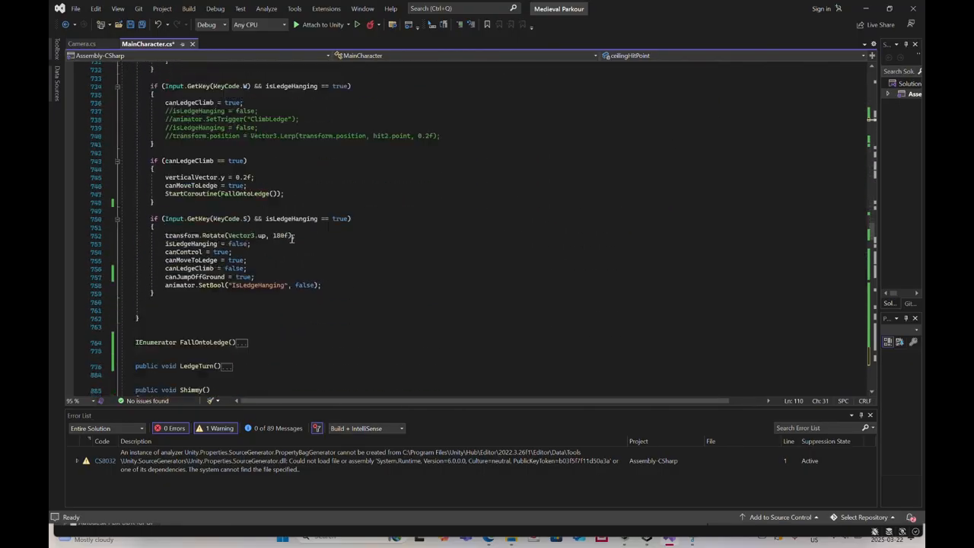
scroll(293, 240, "down", 14)
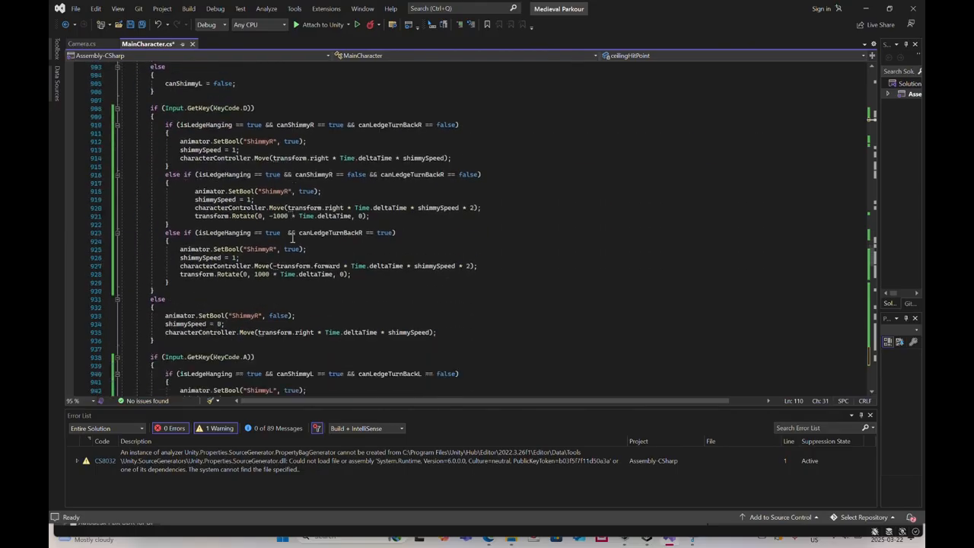
scroll(293, 239, "down", 20)
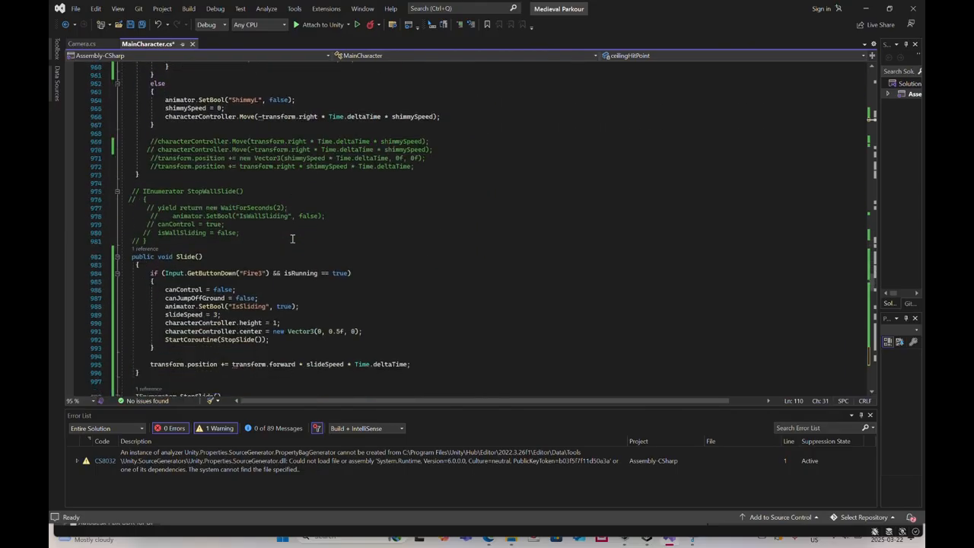
scroll(292, 239, "down", 17)
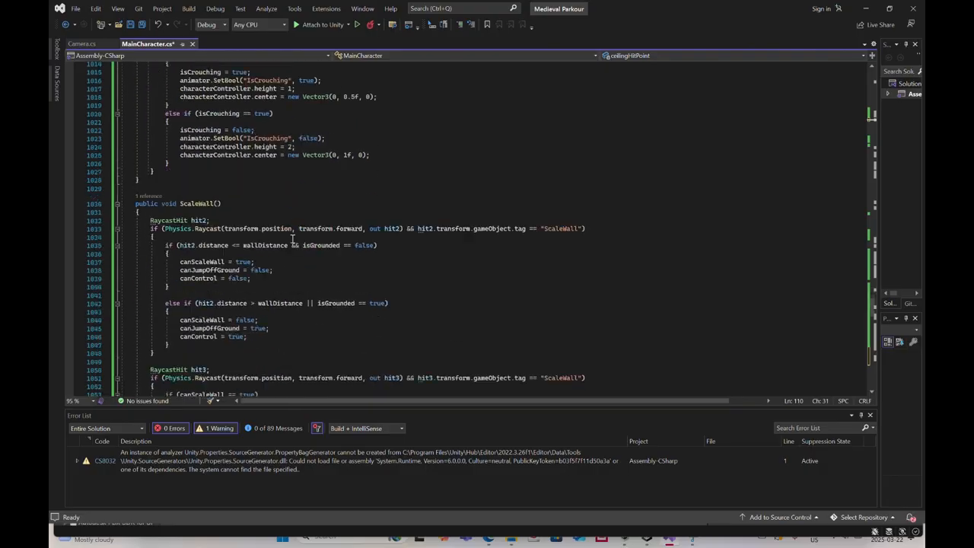
scroll(291, 239, "down", 20)
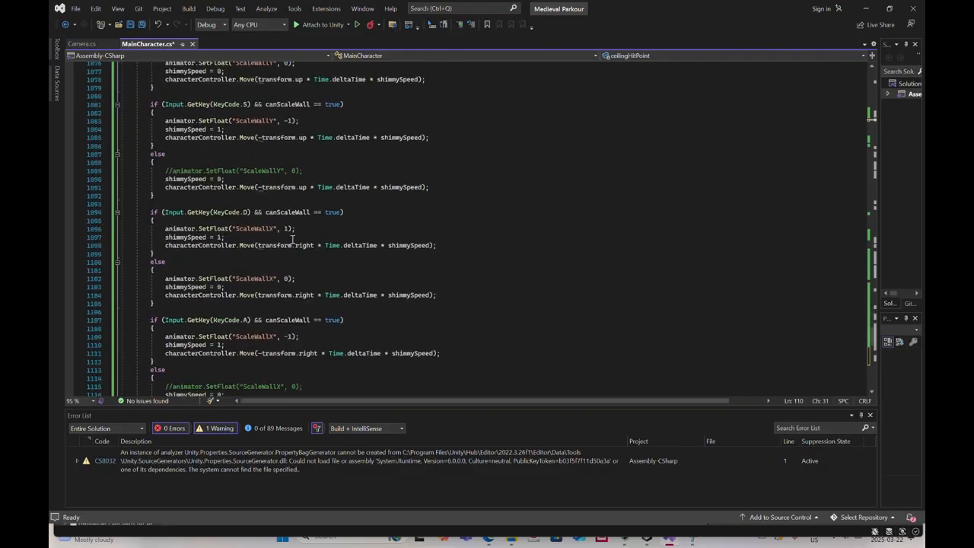
scroll(292, 239, "down", 11)
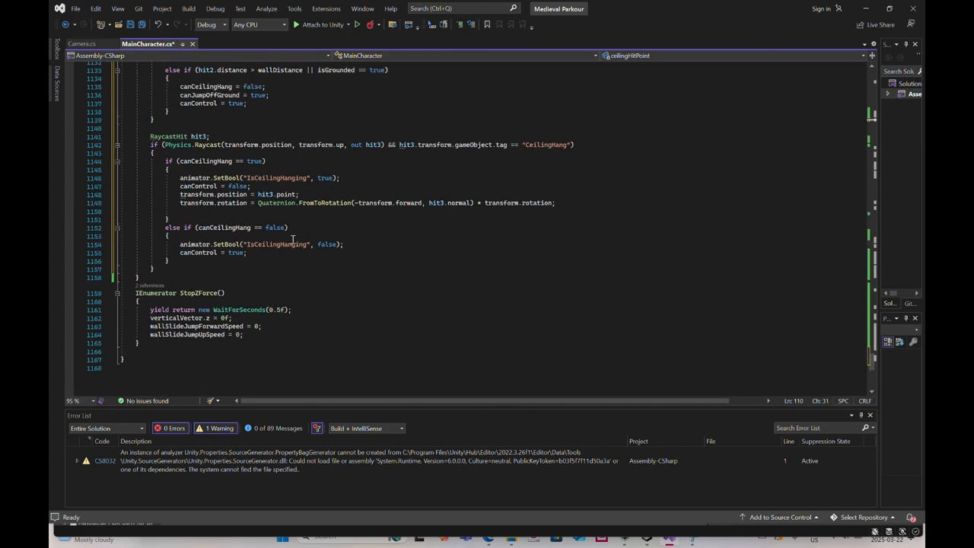
left_click(300, 191)
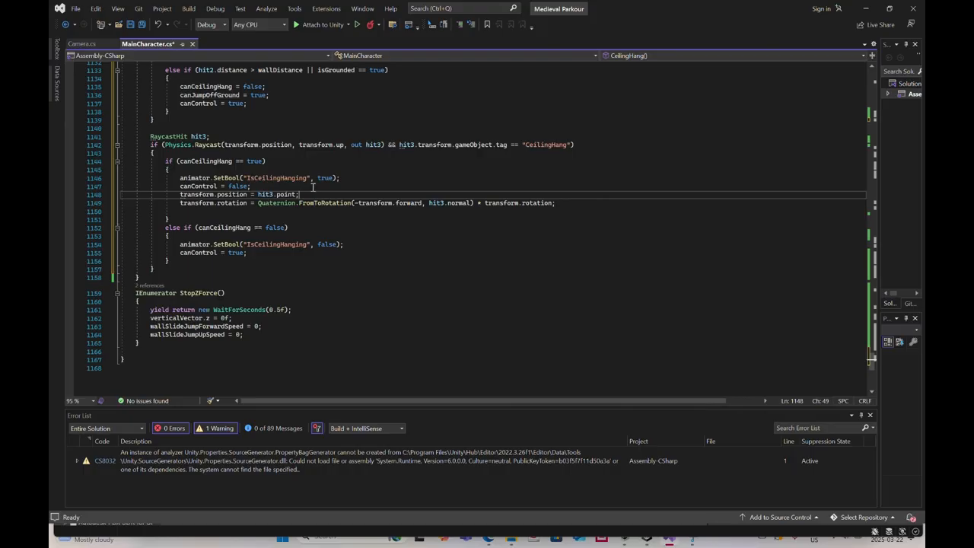
key("Return")
type("ceili")
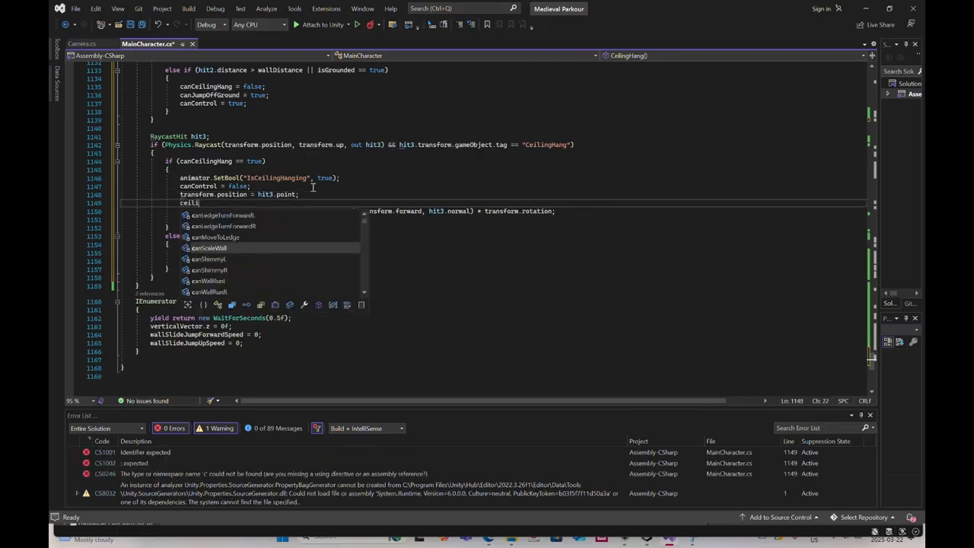
type("ngHitP")
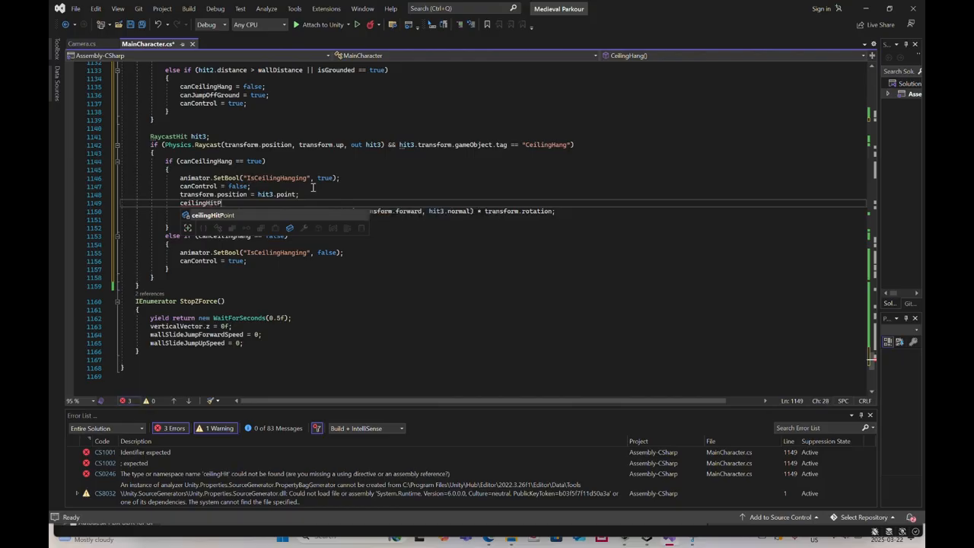
type("oint")
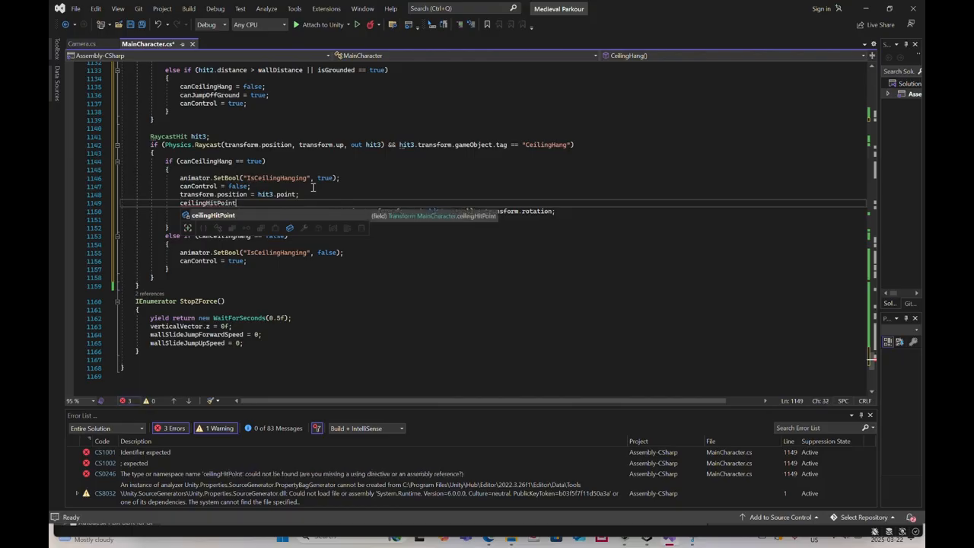
key("Escape")
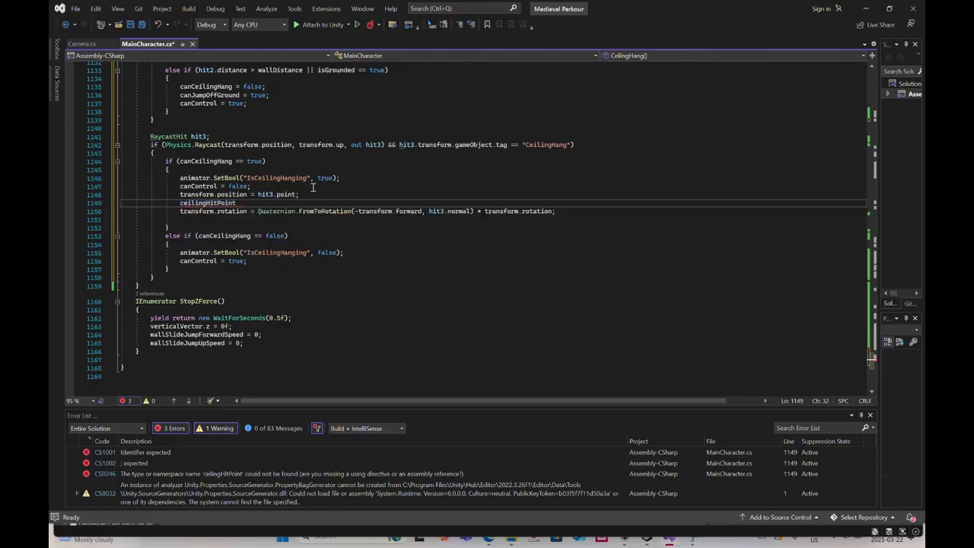
type(".trans")
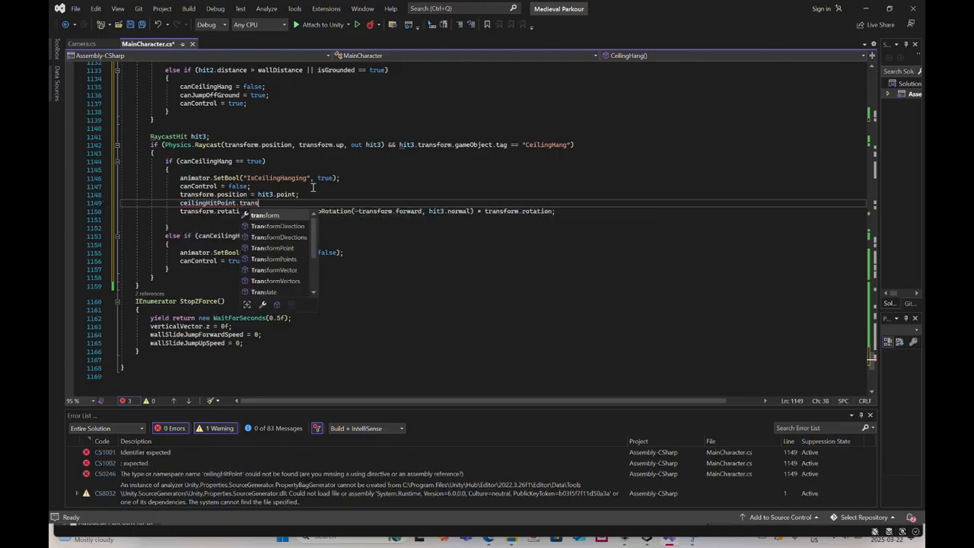
type("form.")
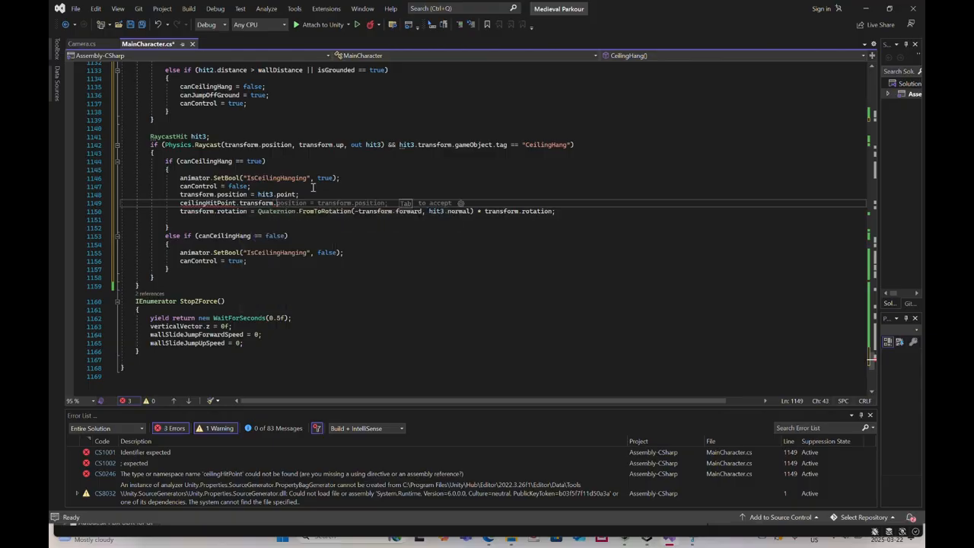
type("positing")
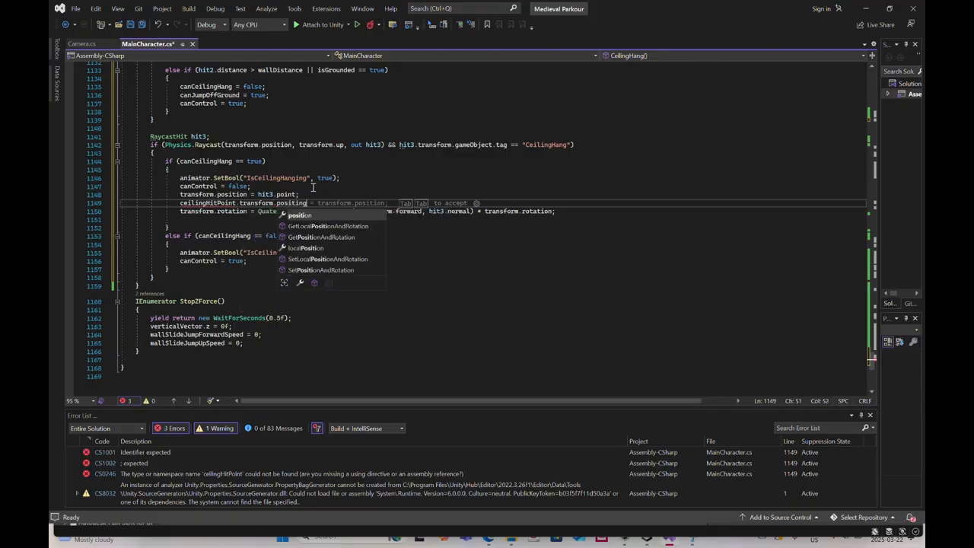
key("BackSpace")
key("BackSpace")
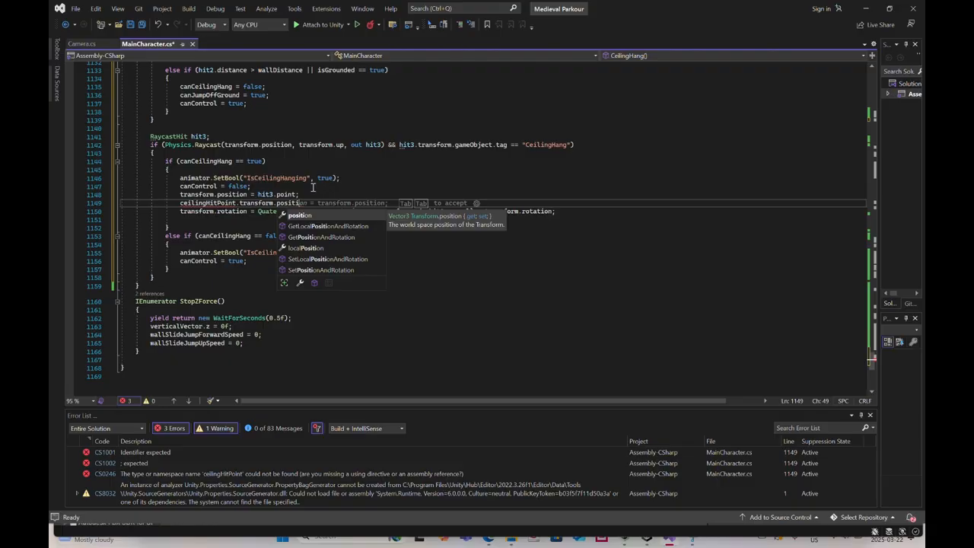
type("on")
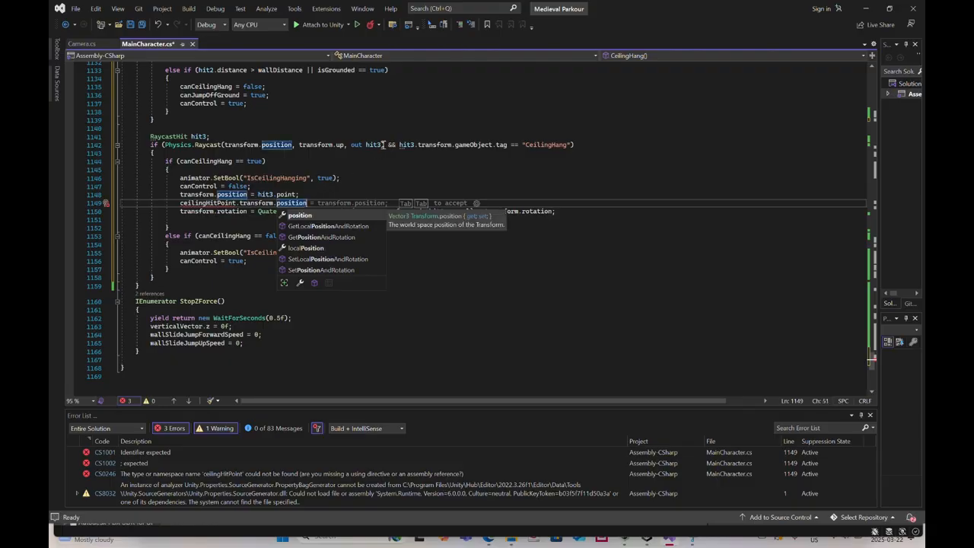
Compare the ceilingHitPoint field declaration above Start() with its use in the hit3 block of CeilingHang()
scroll(652, 286, "up", 1)
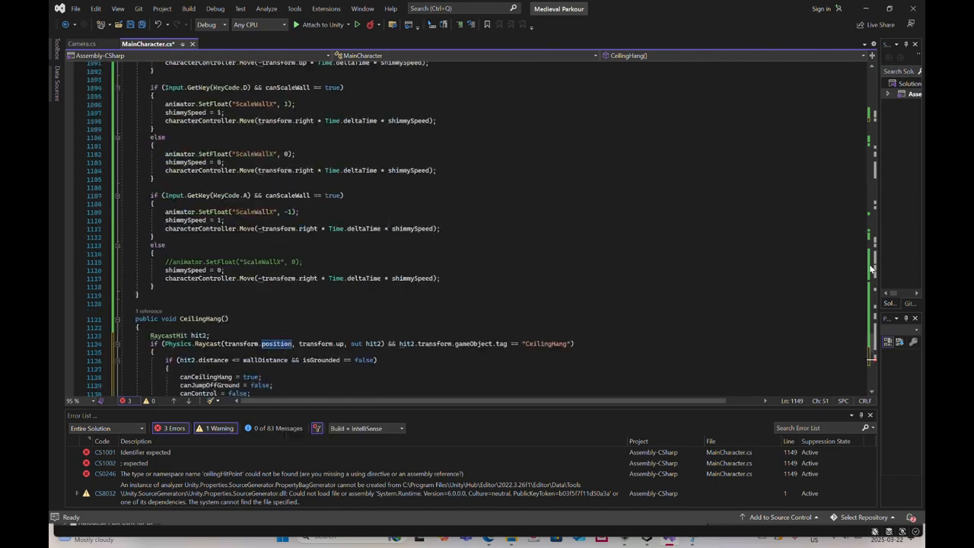
scroll(631, 230, "up", 20)
scroll(465, 220, "up", 20)
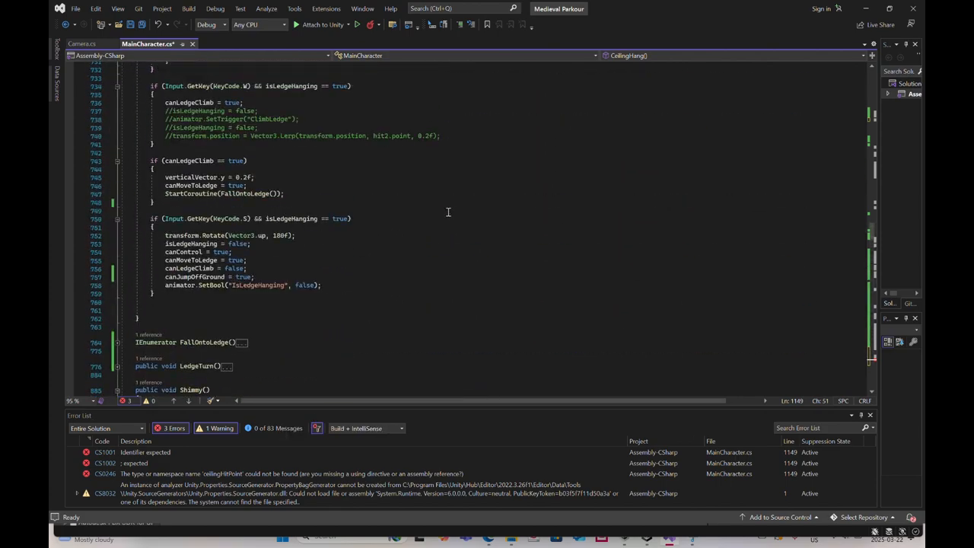
scroll(449, 211, "up", 1)
scroll(449, 211, "up", 20)
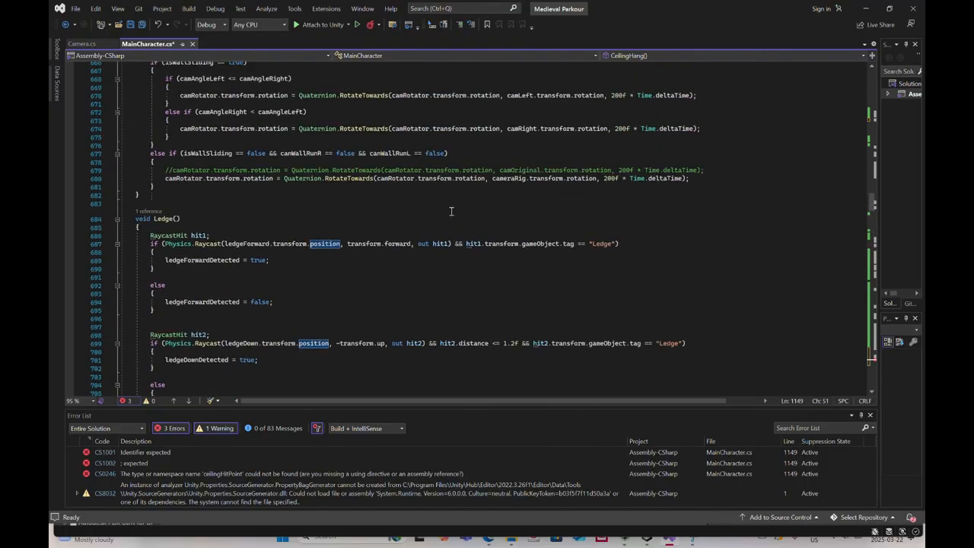
scroll(456, 211, "up", 20)
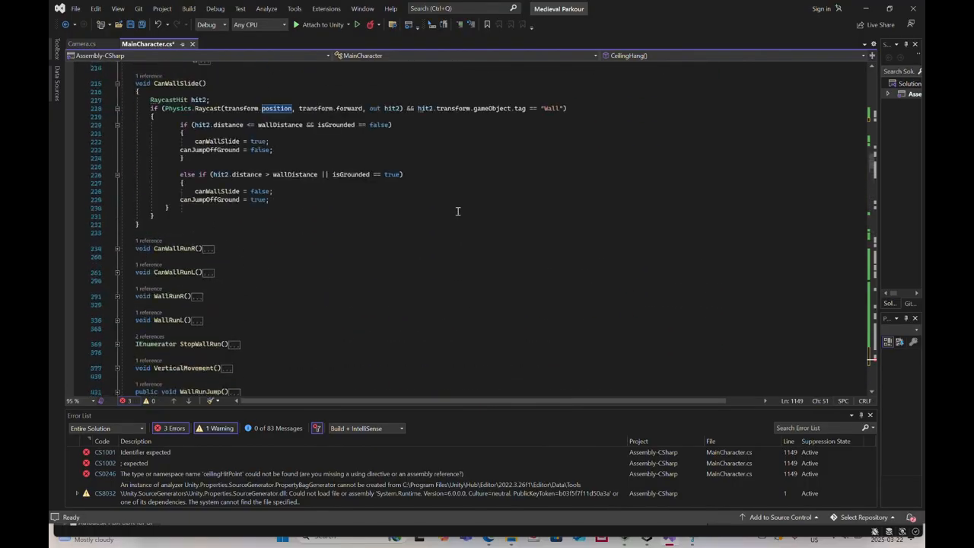
scroll(460, 211, "up", 13)
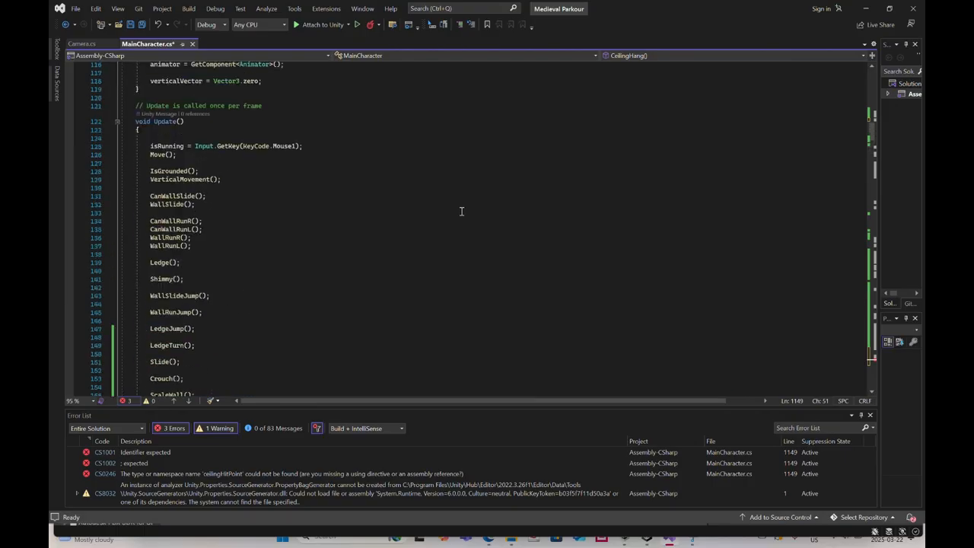
scroll(461, 211, "up", 2)
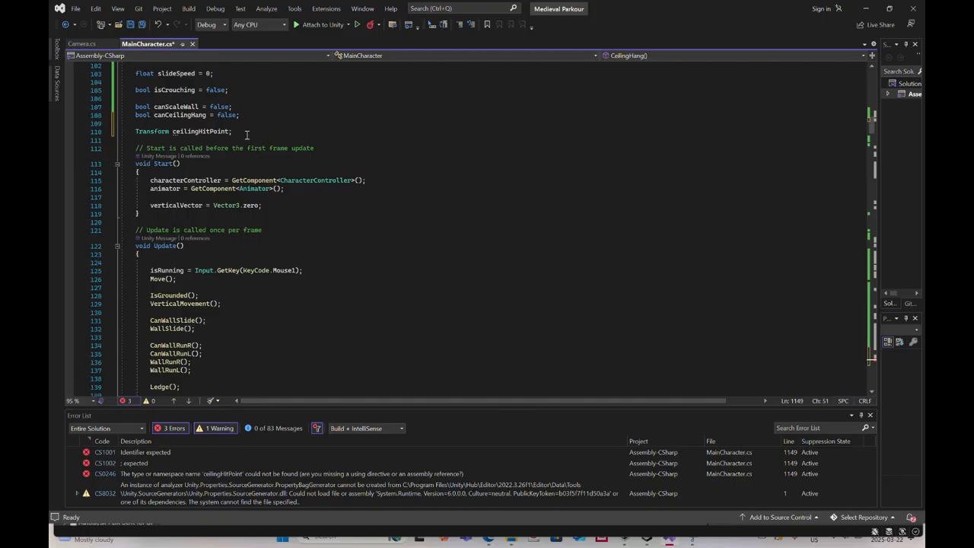
scroll(247, 135, "down", 20)
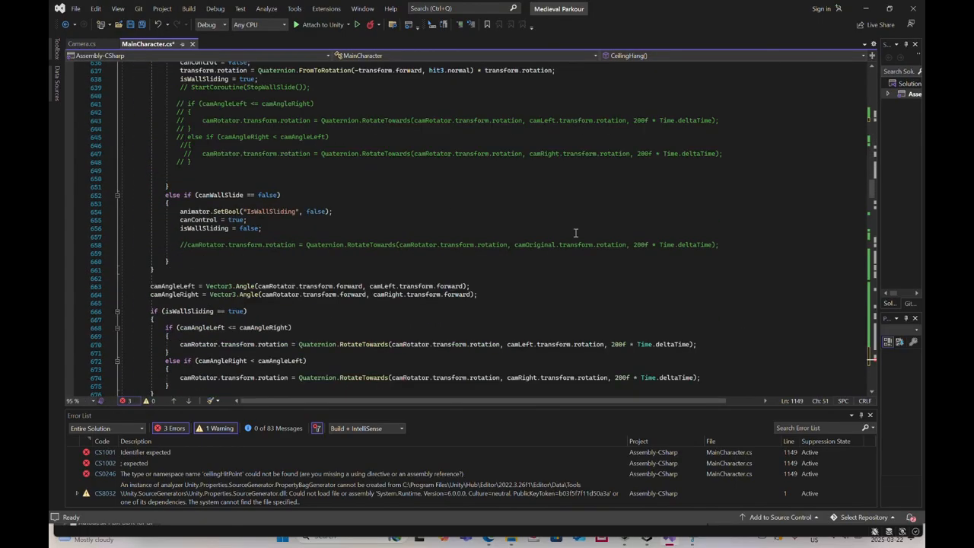
left_click_drag(883, 199, 879, 358)
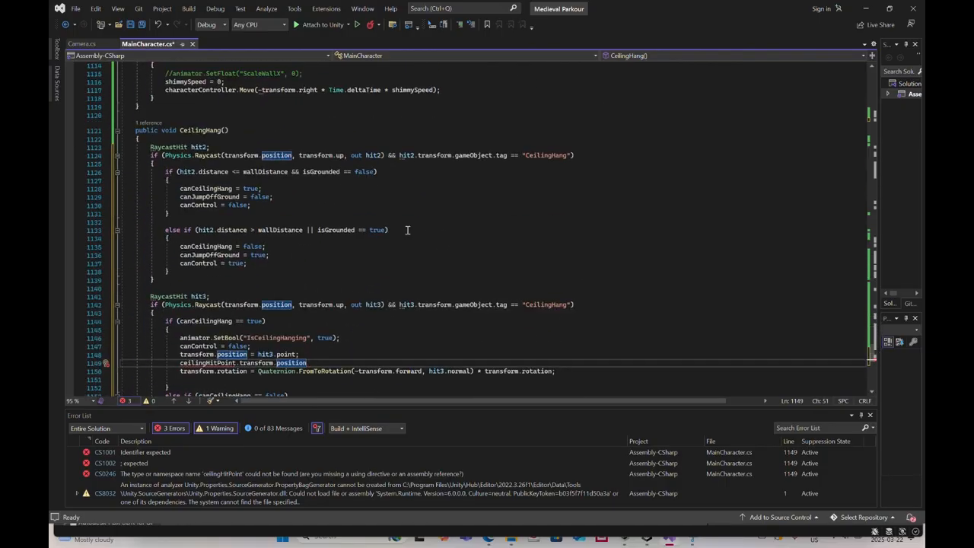
scroll(407, 231, "down", 1)
scroll(407, 231, "down", 4)
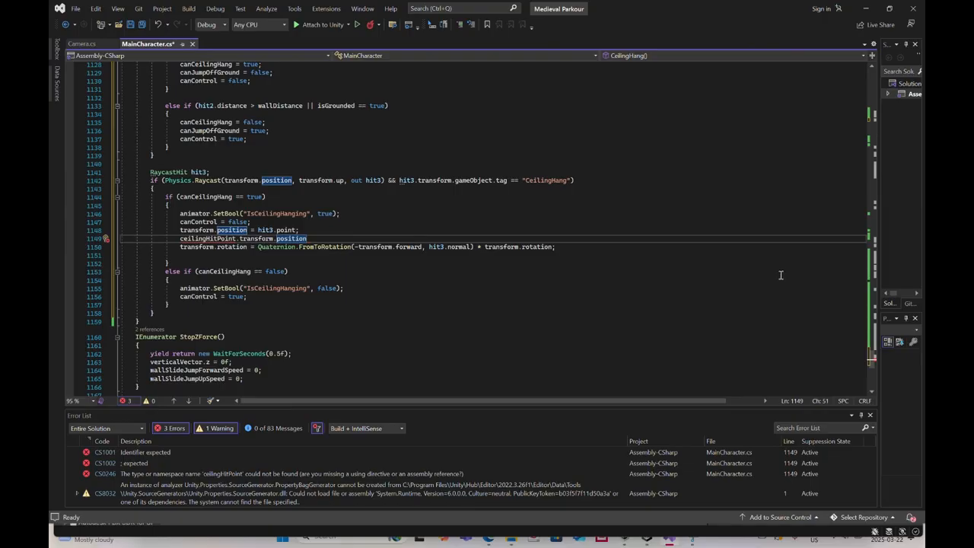
Change the type of the ceilingHitPoint field declaration to Vector3
left_click_drag(875, 359, 866, 89)
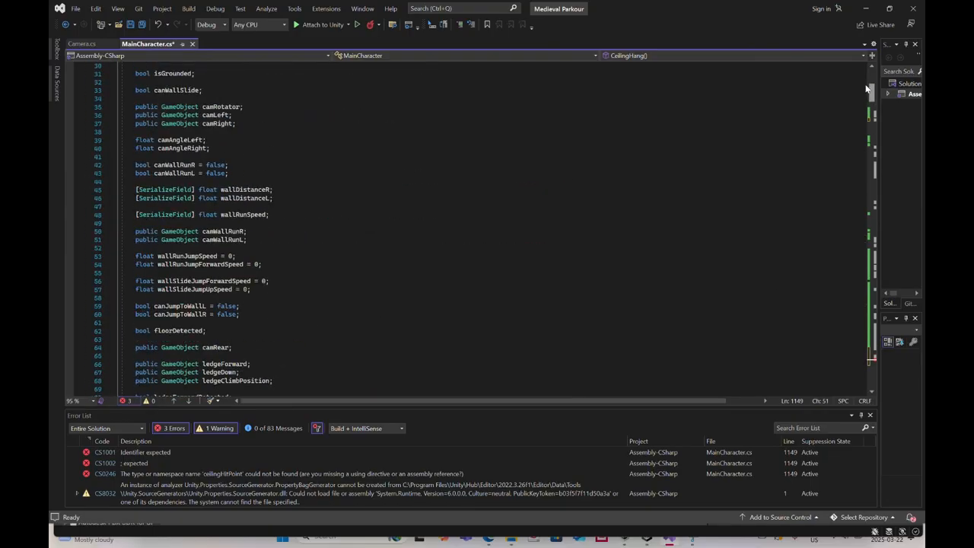
scroll(225, 229, "down", 20)
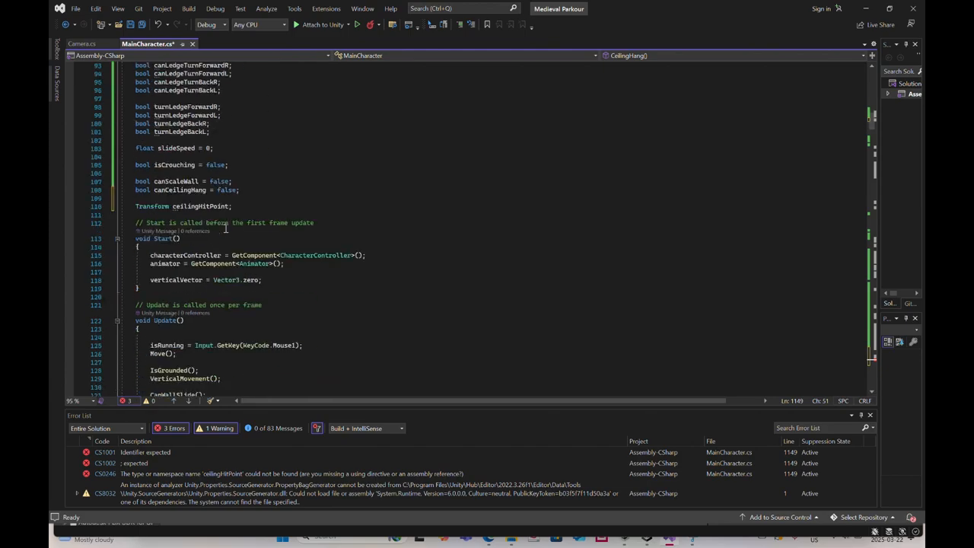
left_click_drag(169, 207, 136, 207)
type("Vector")
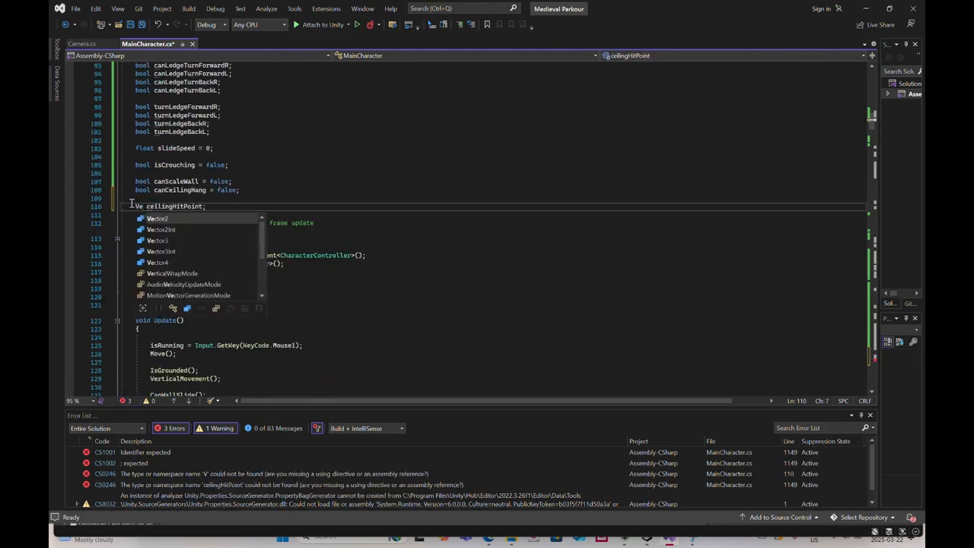
type("3")
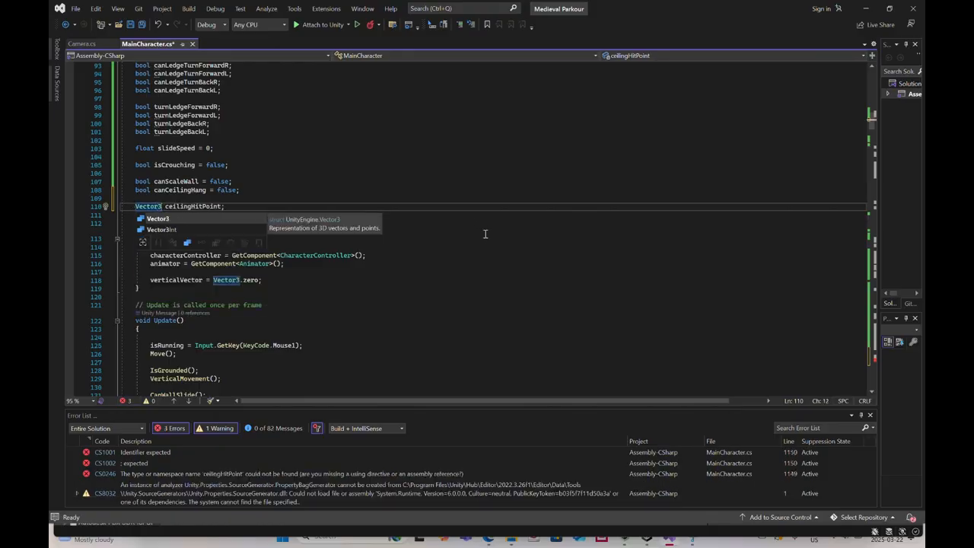
Return to the unfinished ceilingHitPoint.transform.position statement in the hit3 block of CeilingHang()
scroll(472, 240, "down", 11)
scroll(476, 242, "down", 4)
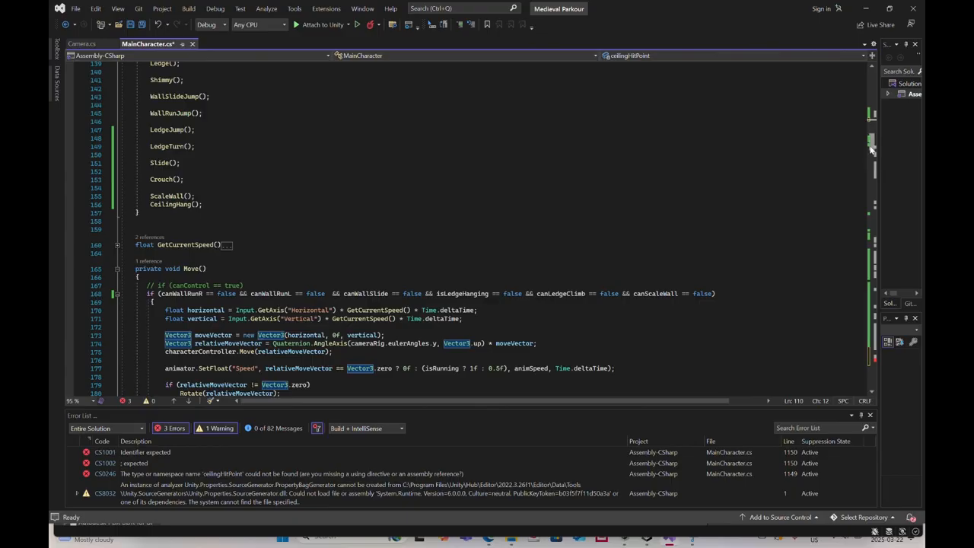
left_click_drag(873, 150, 857, 364)
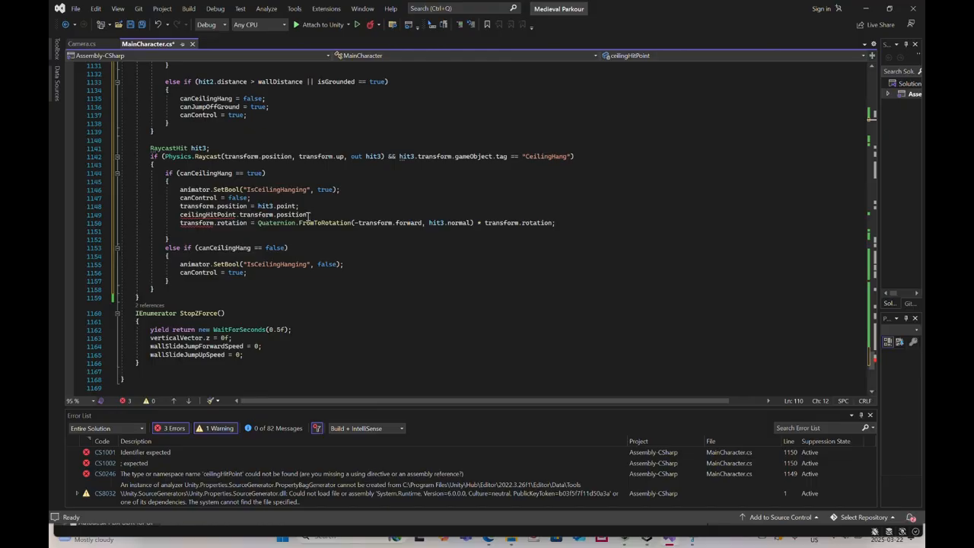
Switch to Unity and inspect the transitions of the CeilingHang, Blend Tree and Jump states in the Animator
key("alt+Tab")
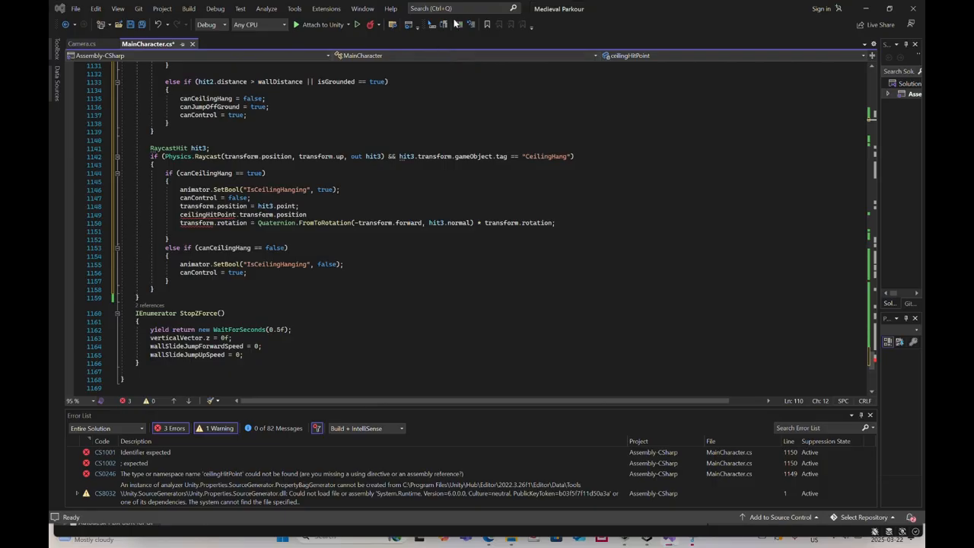
left_click(342, 64)
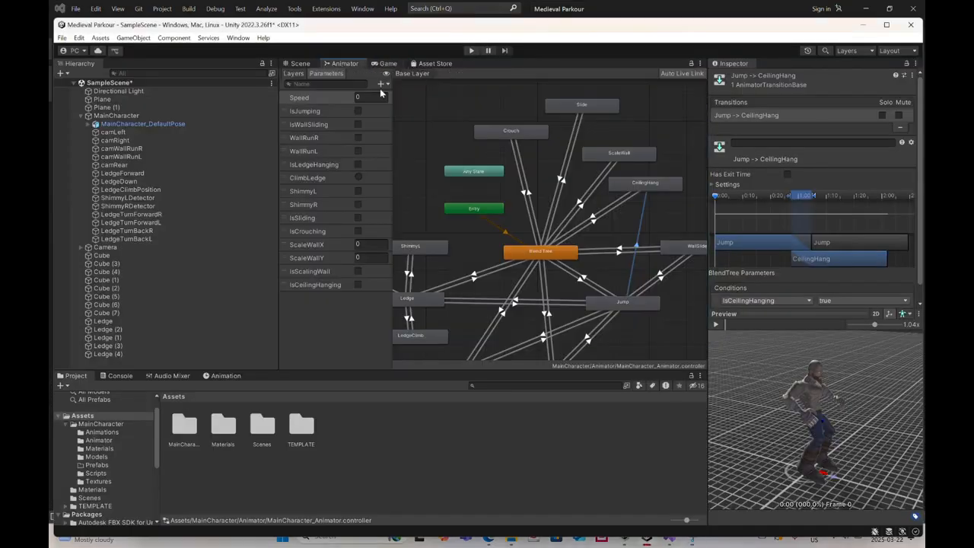
left_click(633, 182)
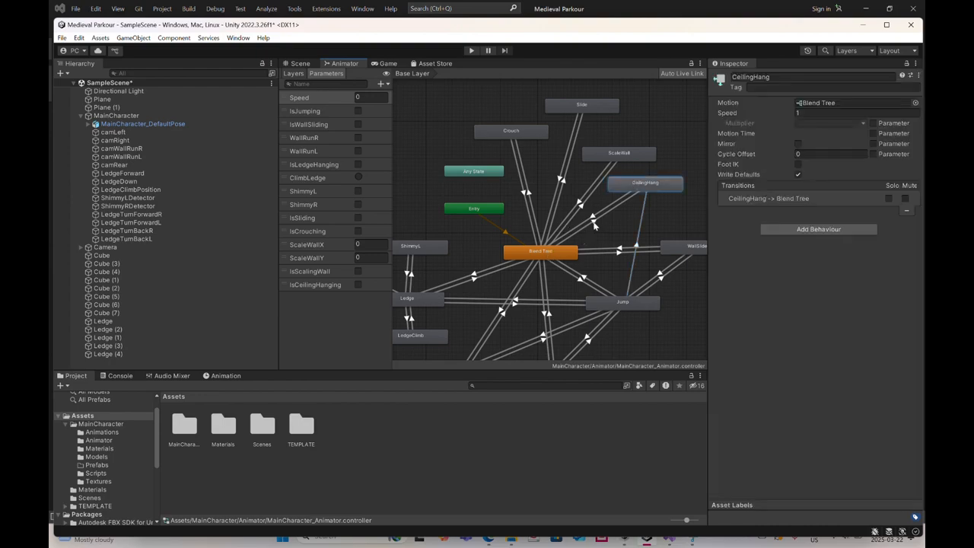
left_click(553, 251)
left_click(618, 307)
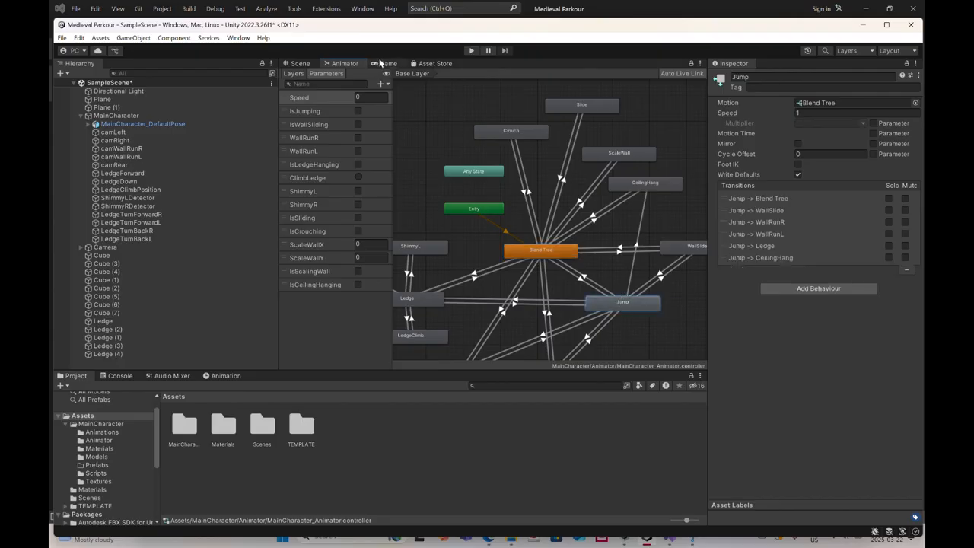
Examine the overhead block in the Scene view from several angles, then return to the Animator graph
left_click(300, 63)
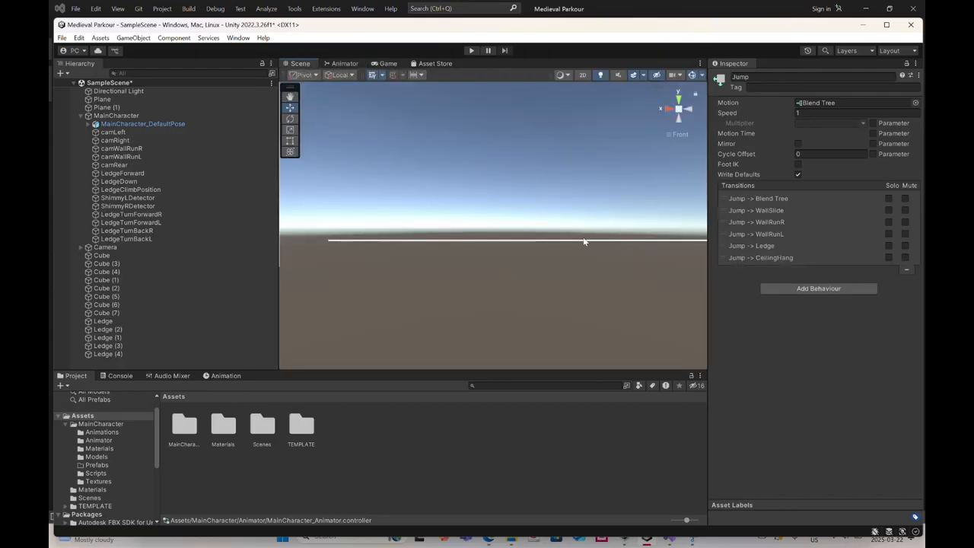
left_click_drag(561, 198, 475, 268, "alt")
left_click(682, 110)
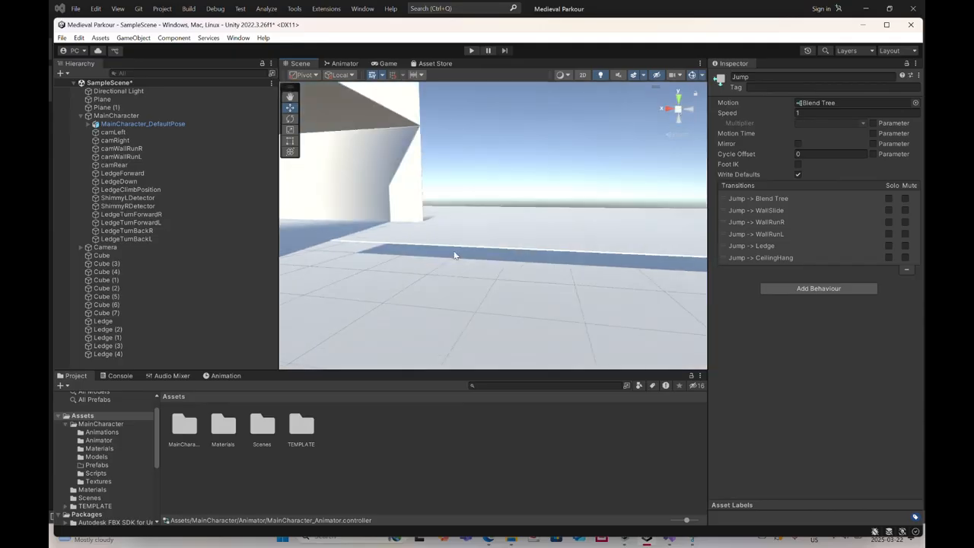
left_click_drag(446, 260, 483, 270, "alt")
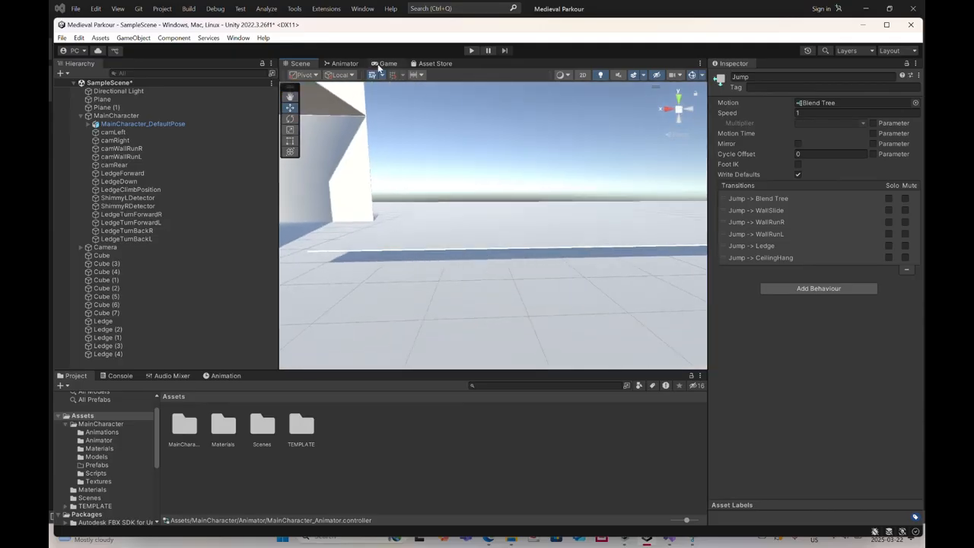
left_click_drag(466, 207, 379, 214, "alt")
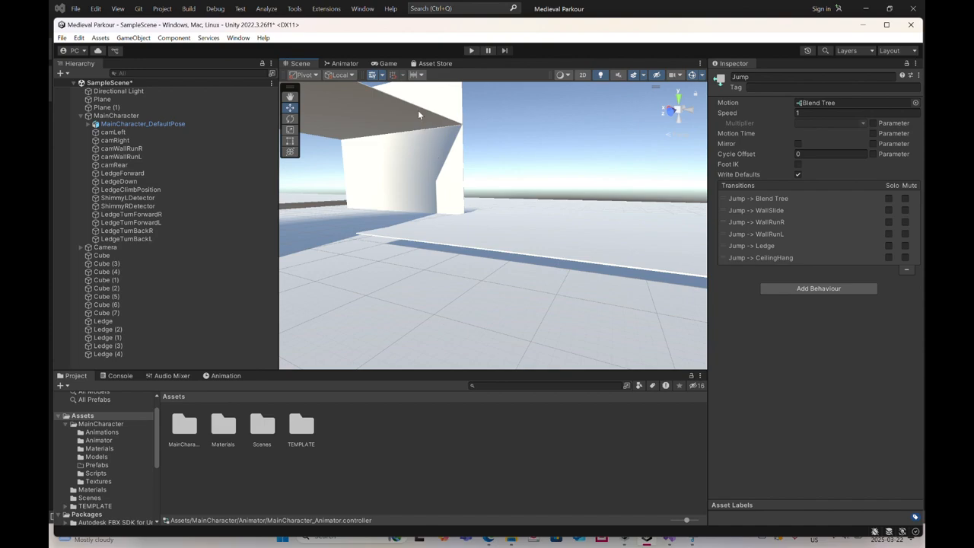
left_click(391, 66)
left_click(343, 64)
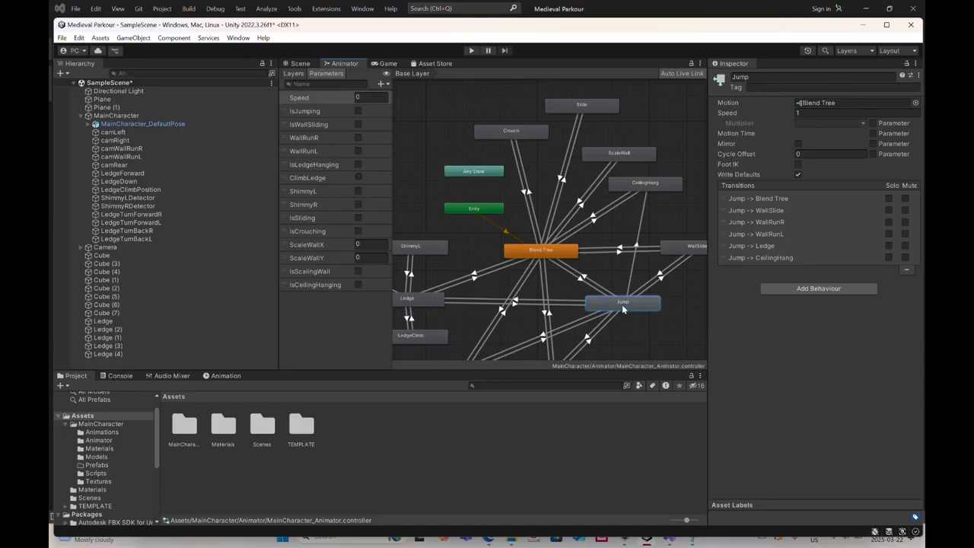
Switch to Visual Studio and review the ceilingHitPoint declaration, the calls in Update() and the hit3 block of CeilingHang()
mouse_move(673, 539)
left_click(624, 478)
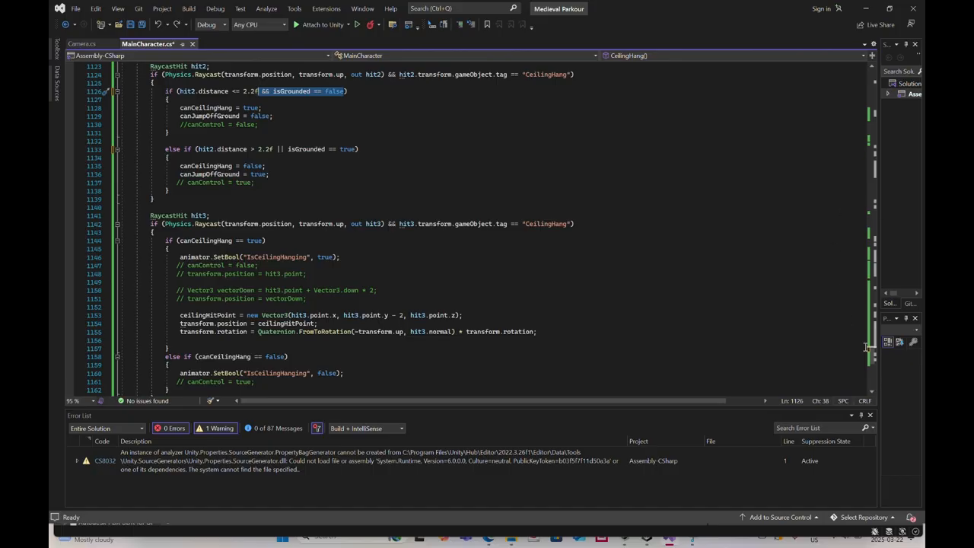
left_click_drag(874, 362, 874, 122)
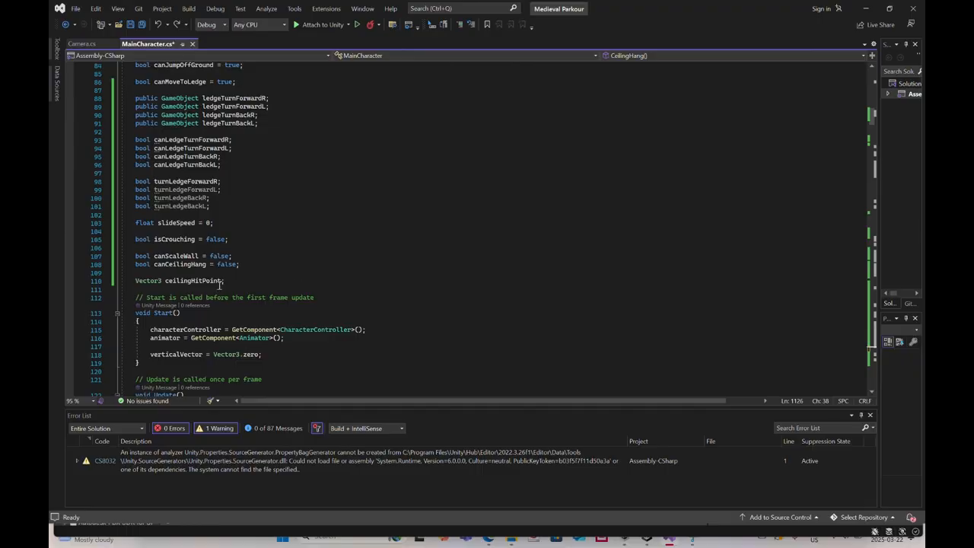
scroll(239, 282, "down", 6)
scroll(239, 282, "down", 6)
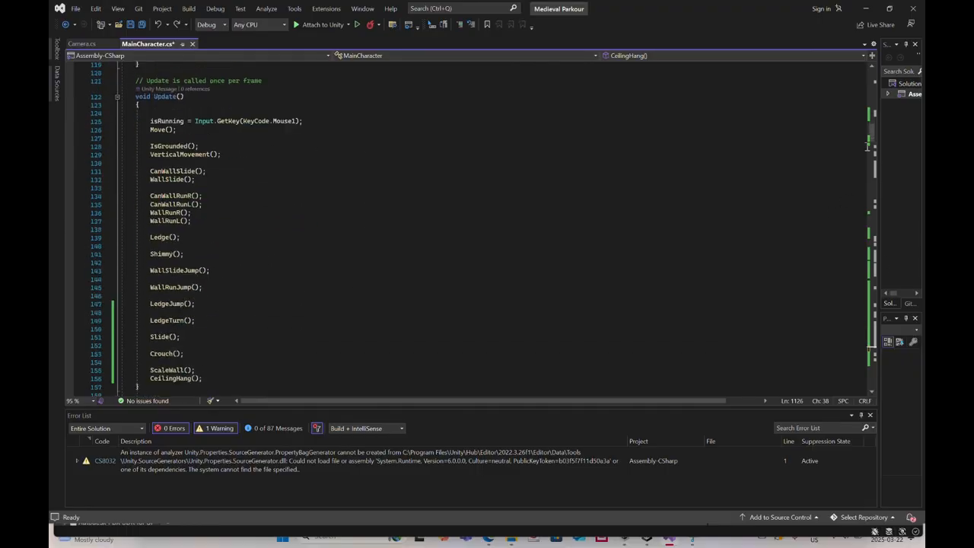
left_click_drag(868, 146, 886, 365)
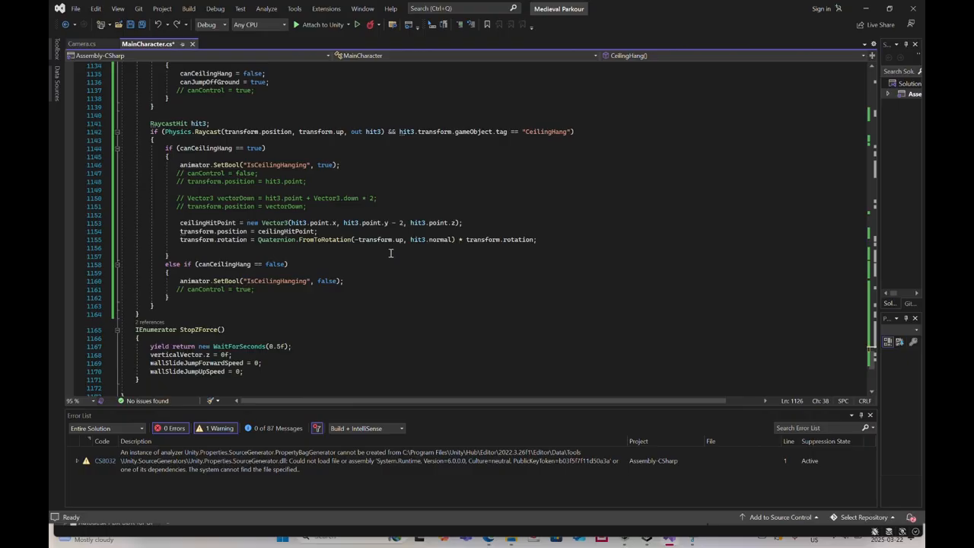
Switch to Unity and frame the MainCharacter object in the Scene view to examine its character controller from the front
left_click(647, 539)
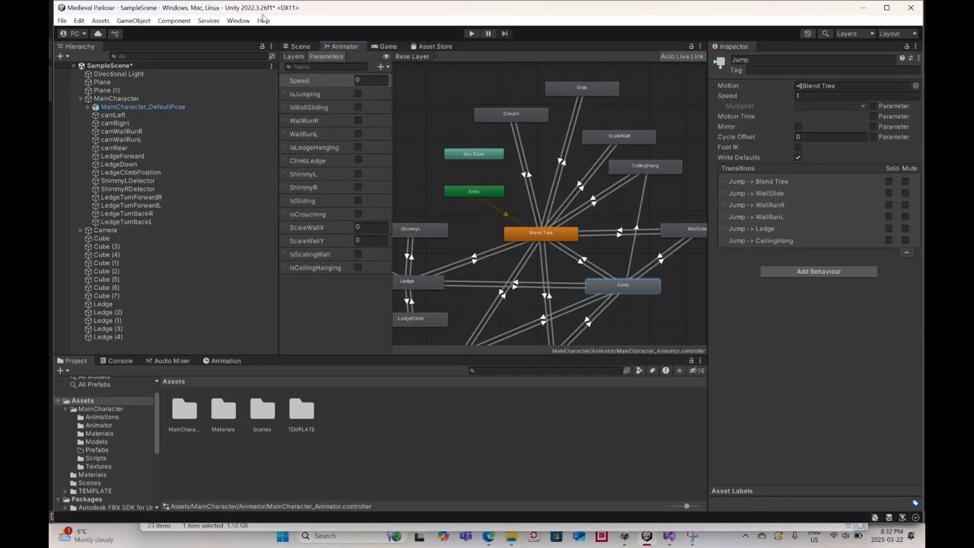
left_click(297, 47)
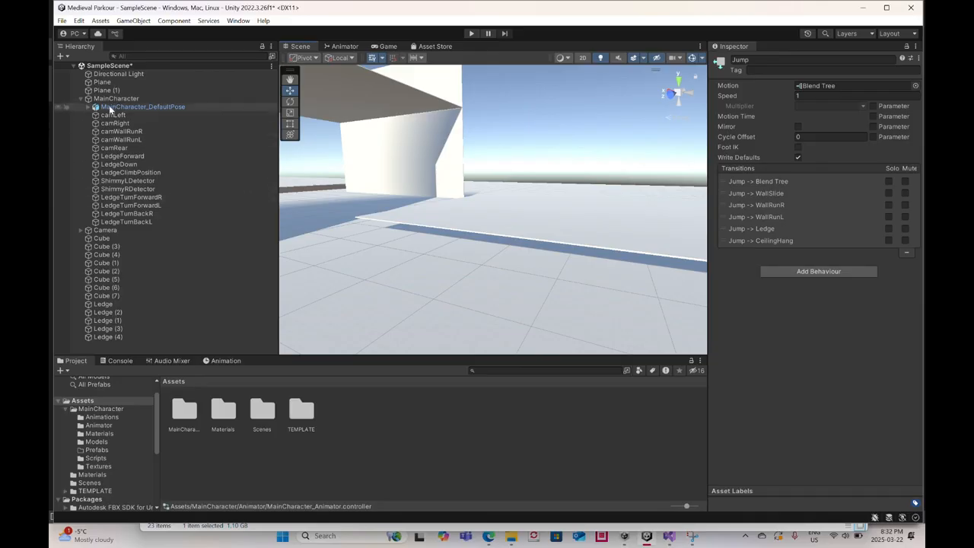
left_click(116, 100)
key("f")
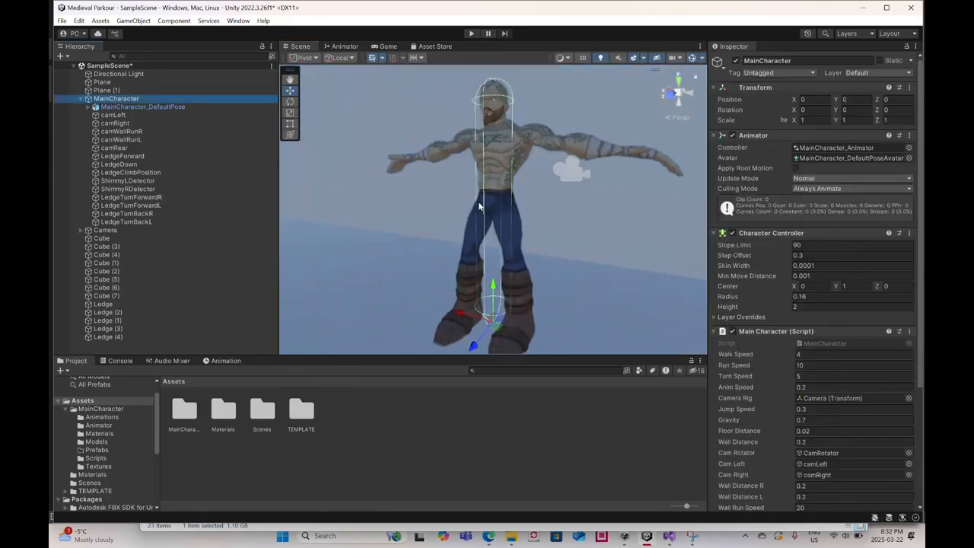
left_click_drag(486, 218, 532, 216, "alt")
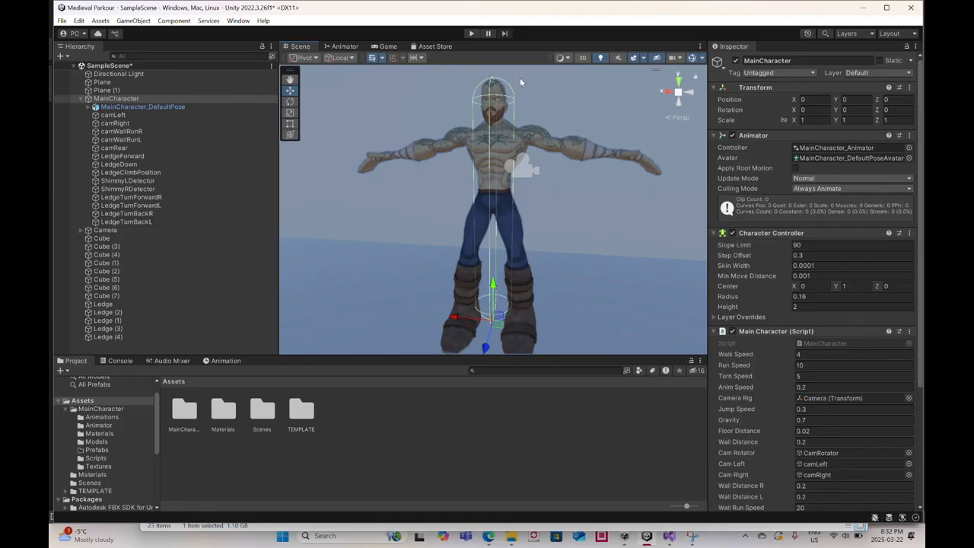
Switch to Visual Studio and examine the ceilingHitPoint assignment and the -transform.up argument of FromToRotation in CeilingHang()
left_click(669, 537)
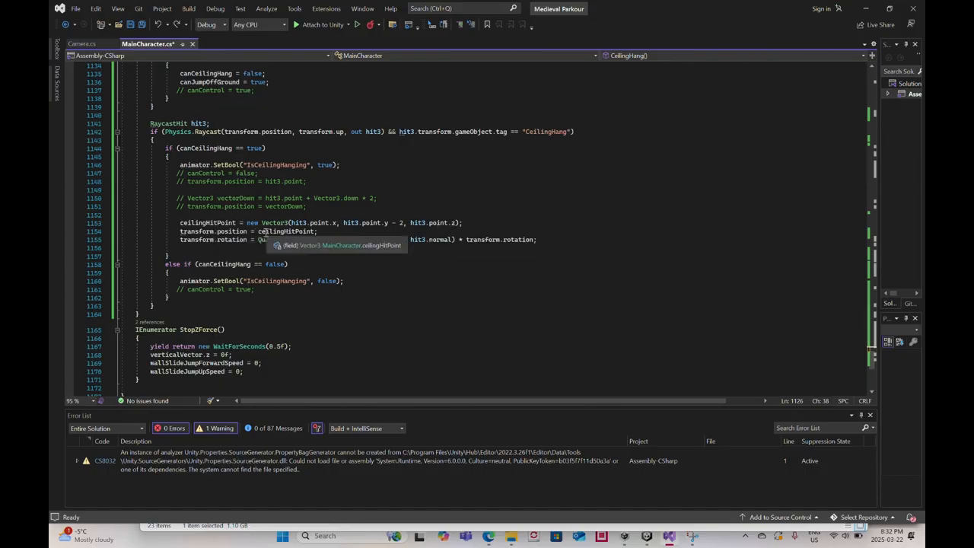
left_click(216, 222)
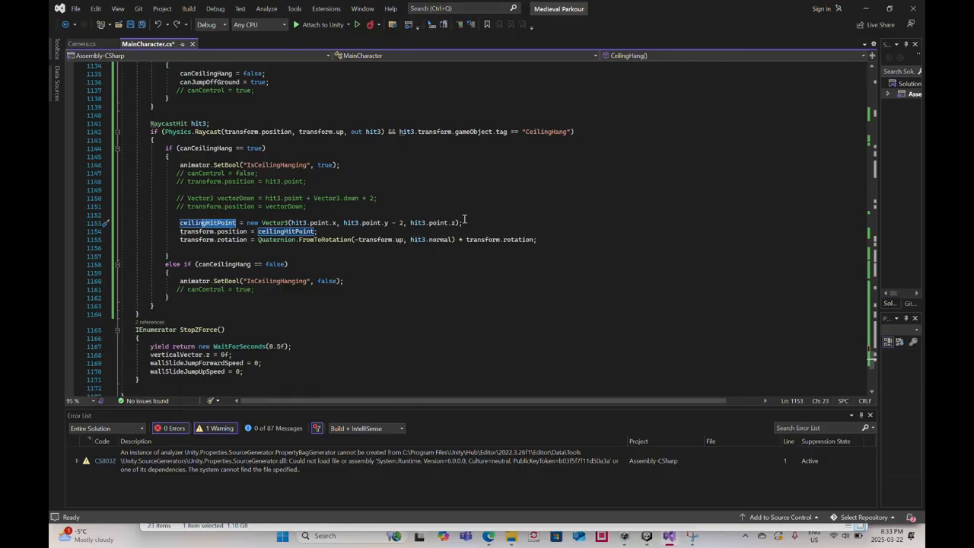
left_click(355, 239)
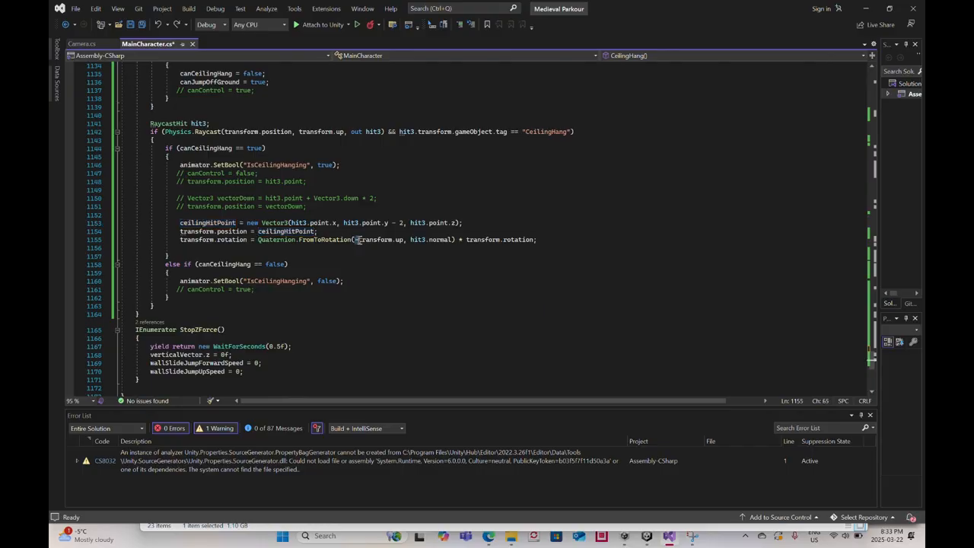
left_click_drag(356, 240, 402, 241)
Check the transform.up direction in the hit2 raycast condition of CeilingHang() and save MainCharacter.cs
scroll(276, 238, "up", 5)
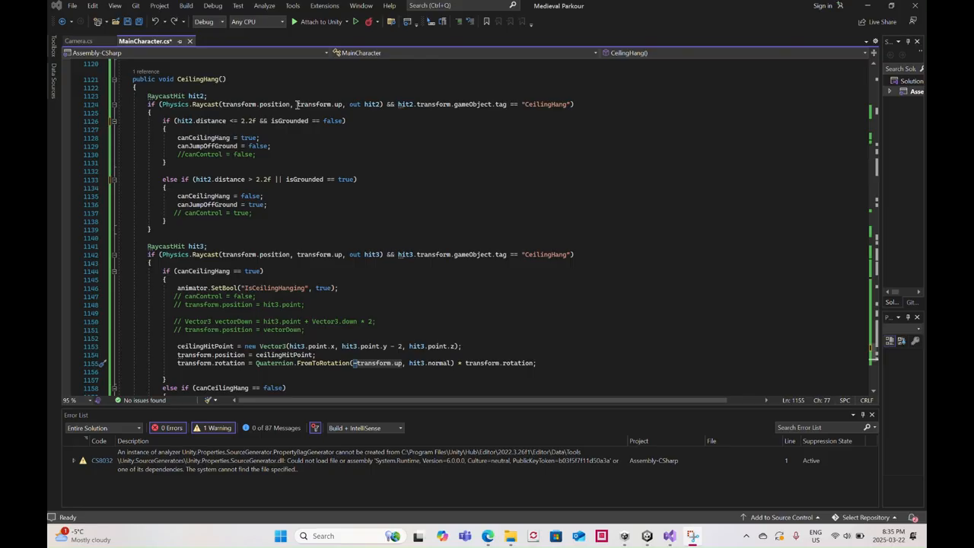
left_click(298, 104)
left_click_drag(311, 104, 342, 104)
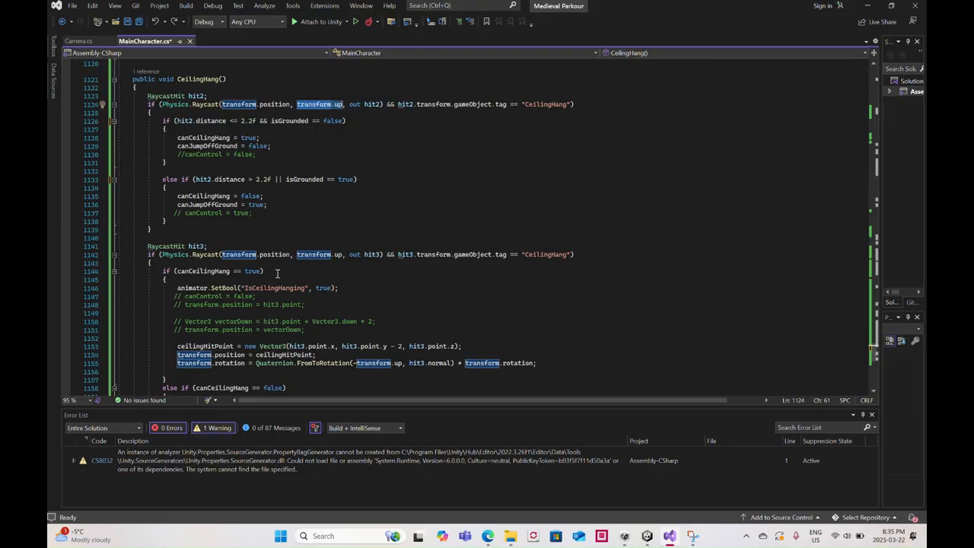
scroll(190, 283, "down", 4)
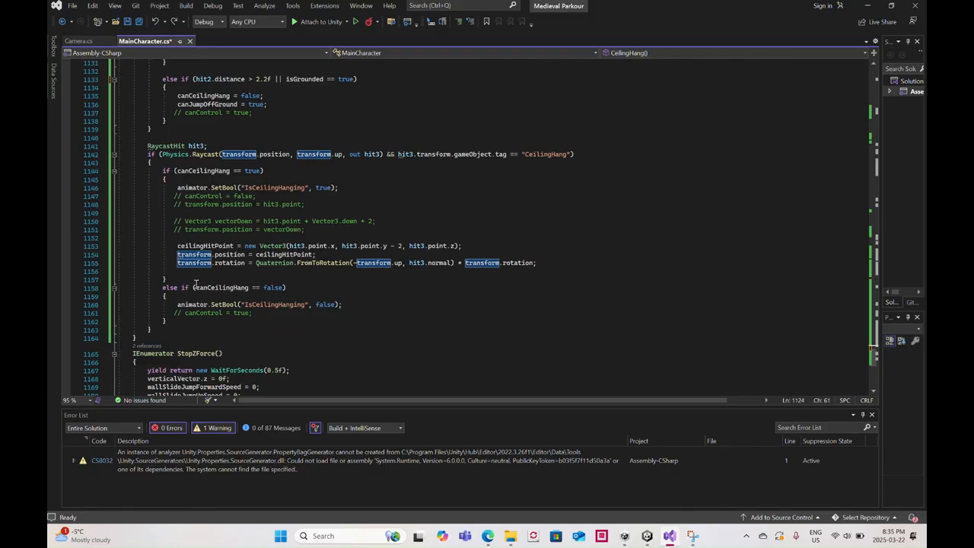
scroll(196, 283, "down", 1)
left_click(131, 22)
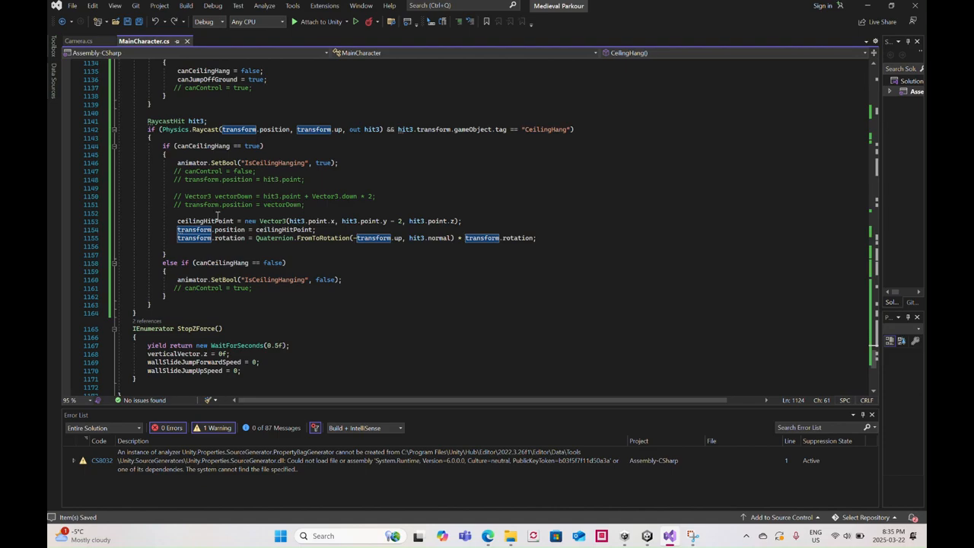
Compare the commented-out vectorDown lines with the ceilingHitPoint assignment and transform.position lines in the canCeilingHang == true block
left_click_drag(177, 221, 314, 230)
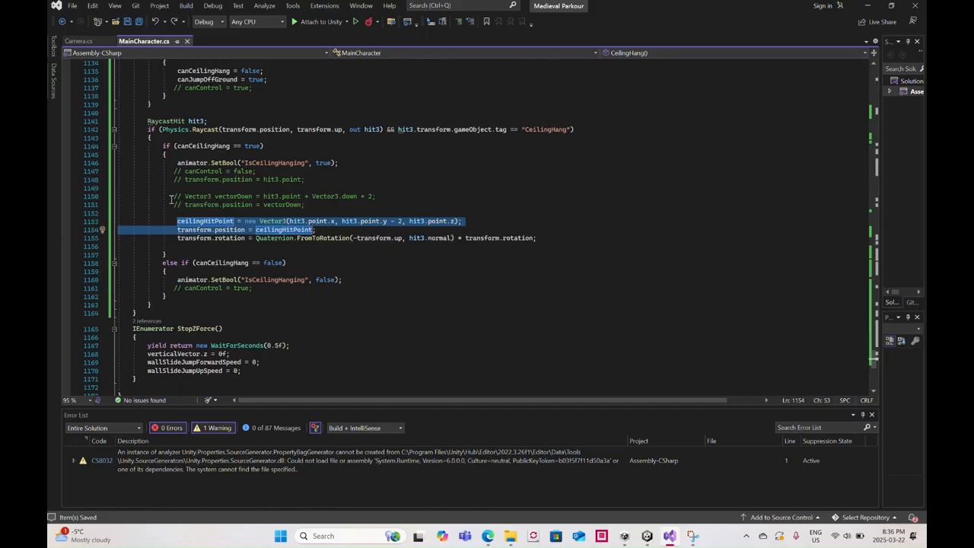
left_click_drag(171, 197, 314, 202)
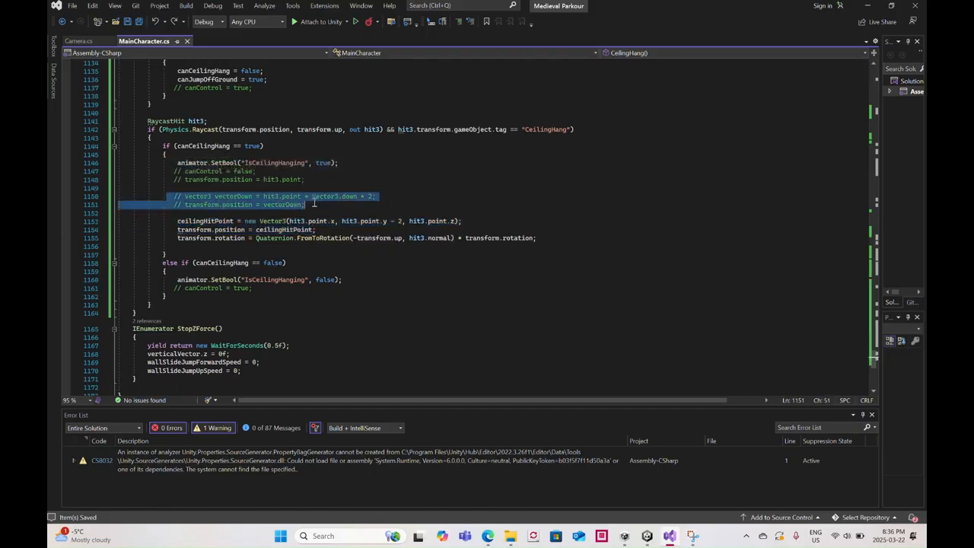
left_click(320, 212)
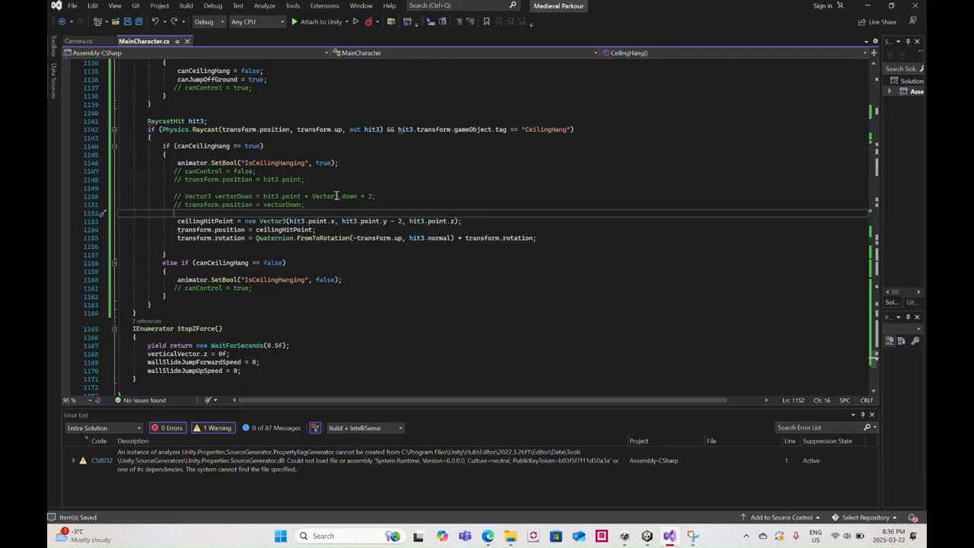
left_click_drag(356, 196, 323, 196)
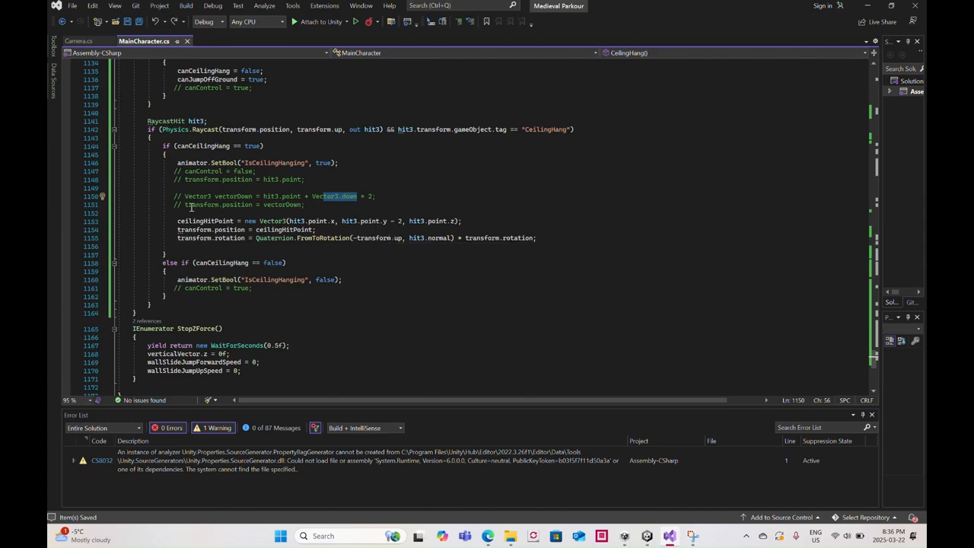
left_click(185, 206)
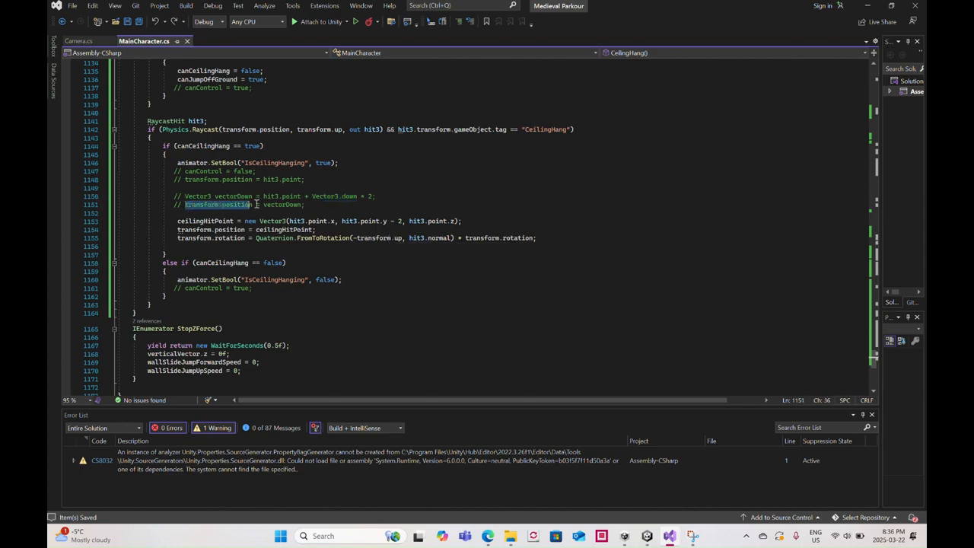
left_click_drag(264, 205, 287, 205)
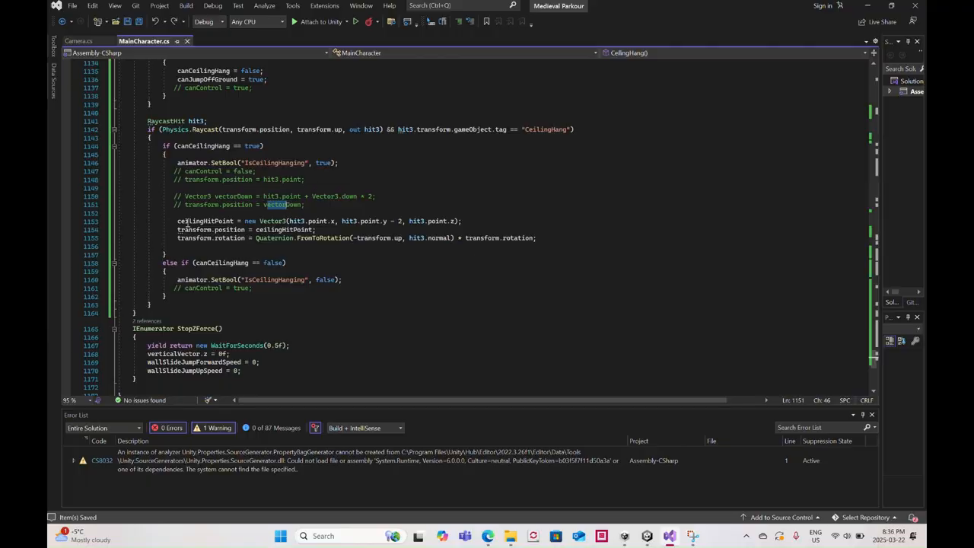
left_click_drag(176, 221, 472, 229)
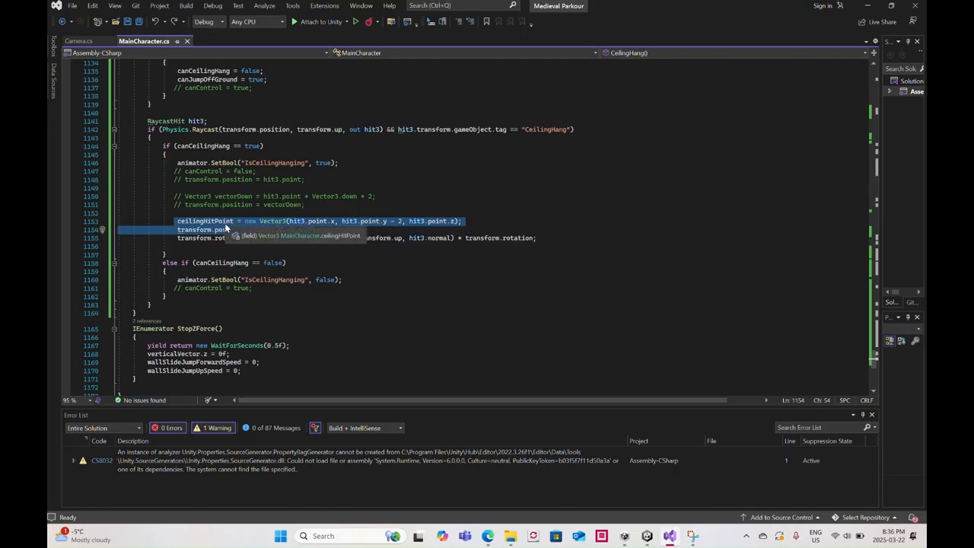
left_click(235, 223)
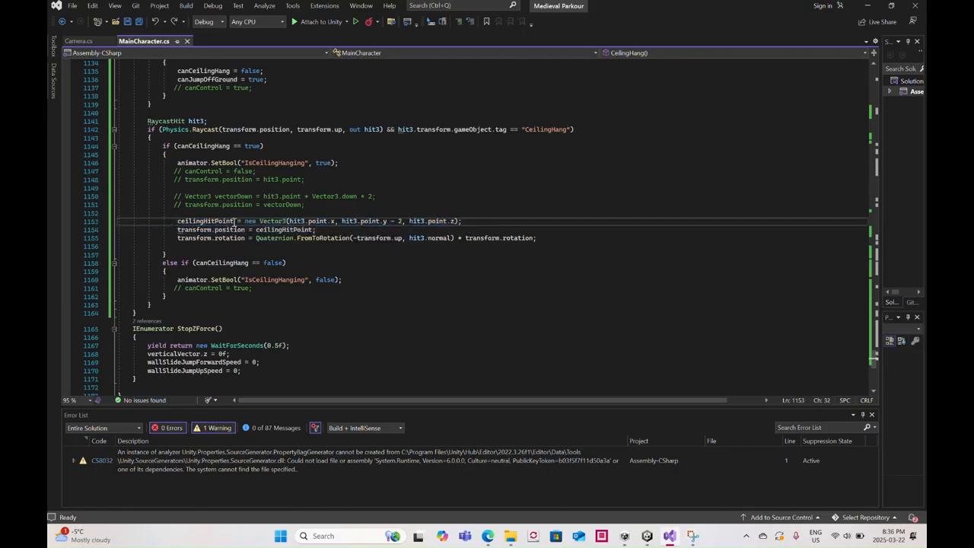
left_click_drag(236, 222, 178, 222)
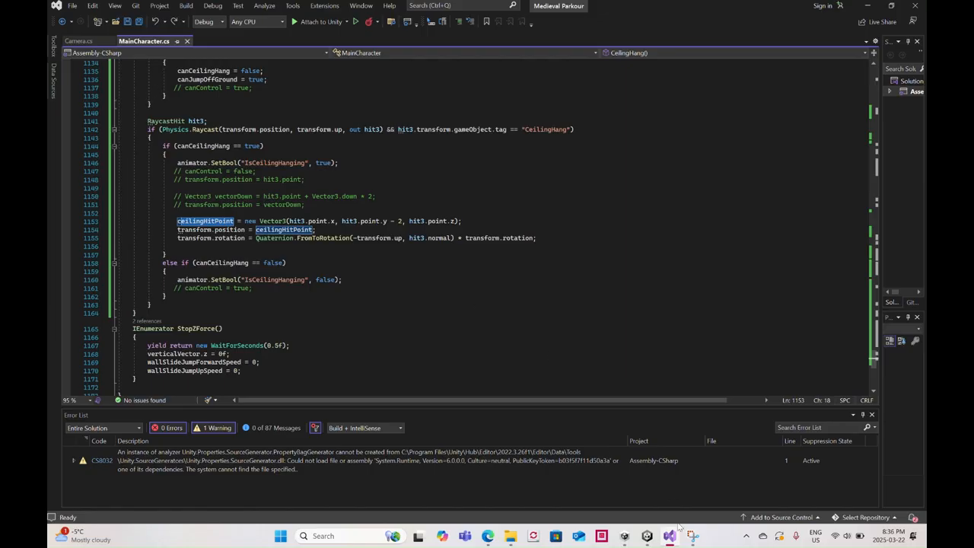
Switch to Unity, start Play mode and run the character across the level towards the low overhead slab
mouse_move(649, 537)
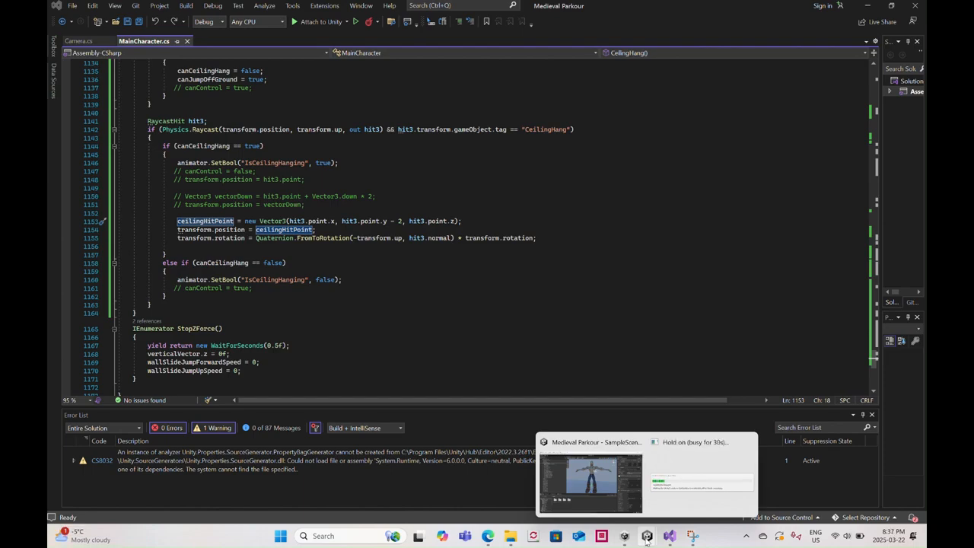
left_click(620, 479)
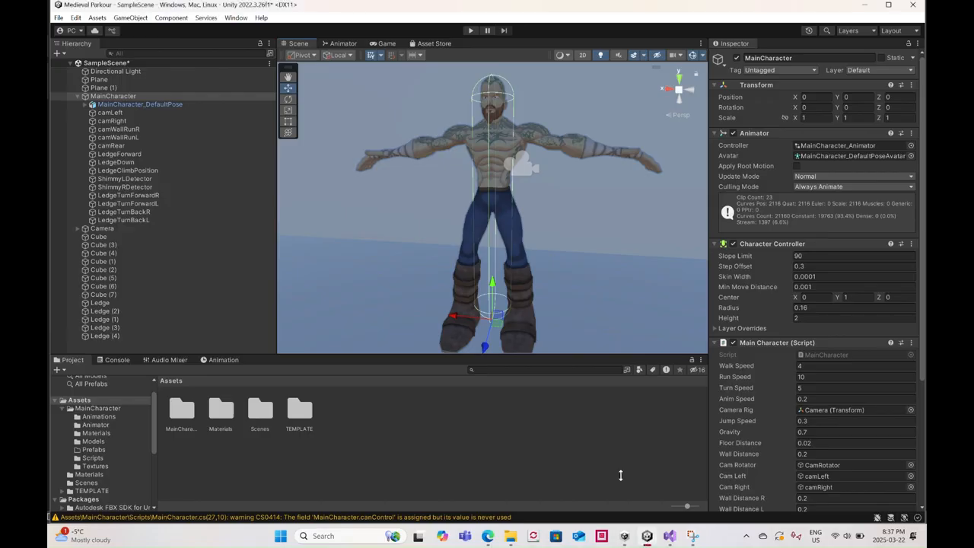
left_click(471, 30)
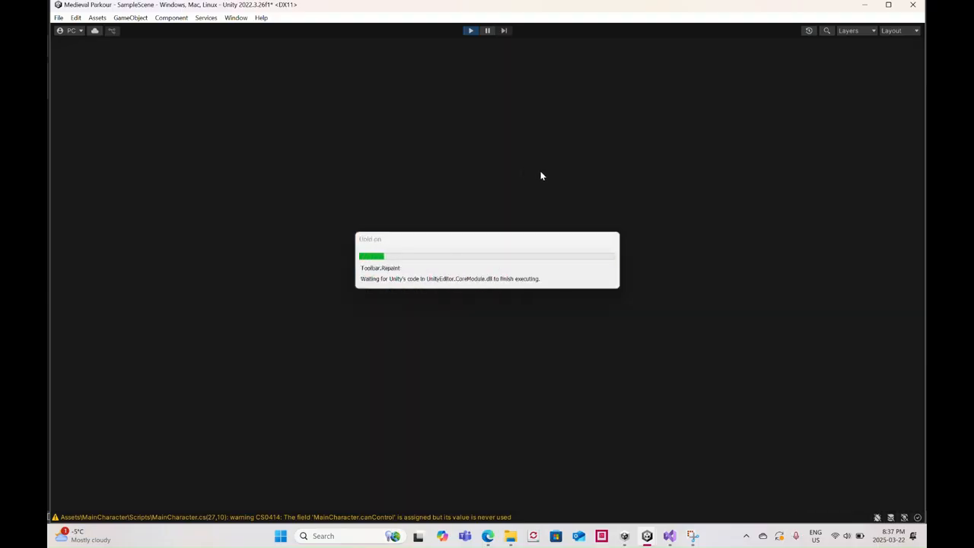
key("w")
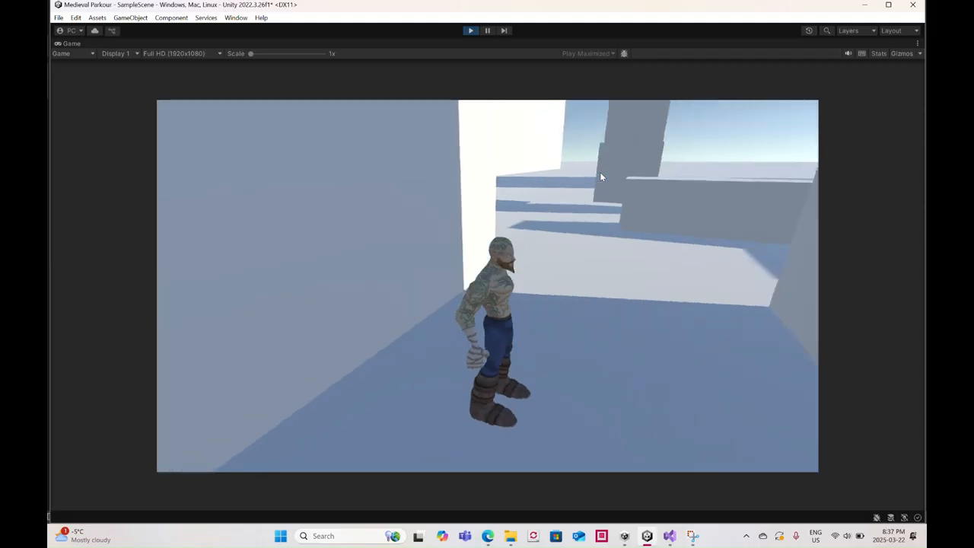
key("w")
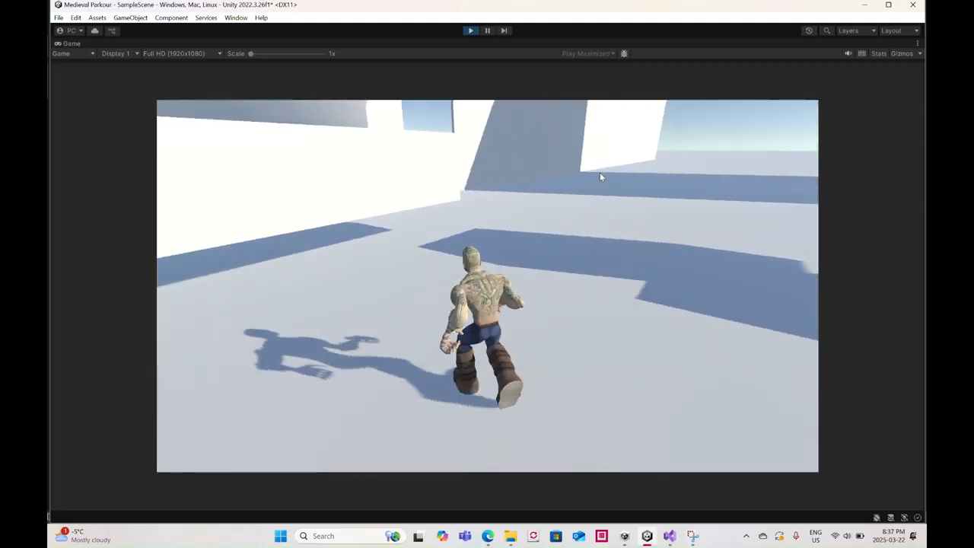
key("w")
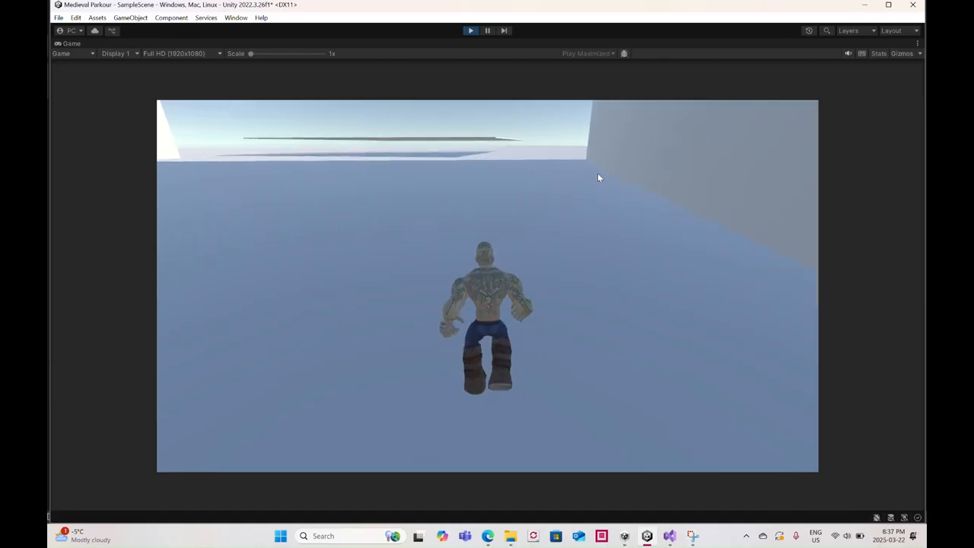
Move the character beneath the overhead slab and jump to test hanging from its underside
key("c")
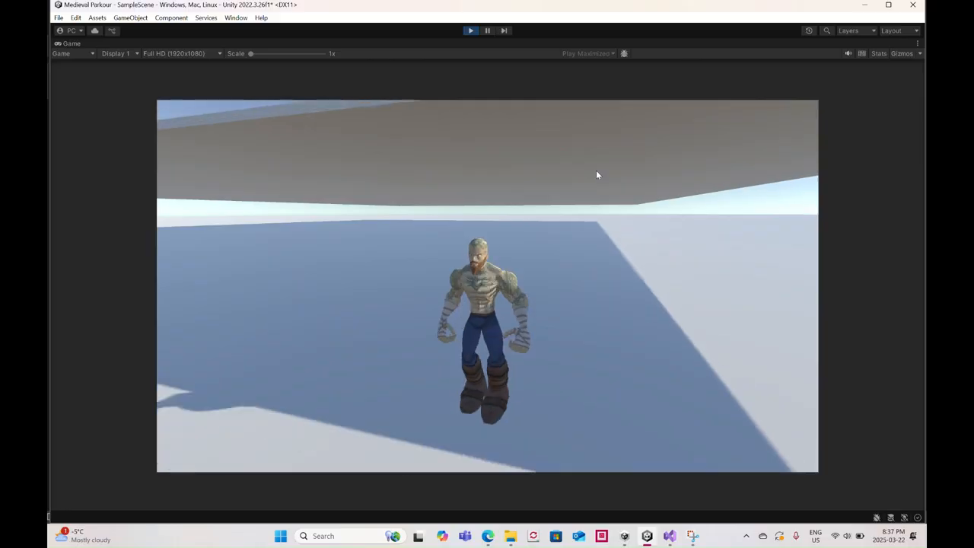
key("w")
key("space")
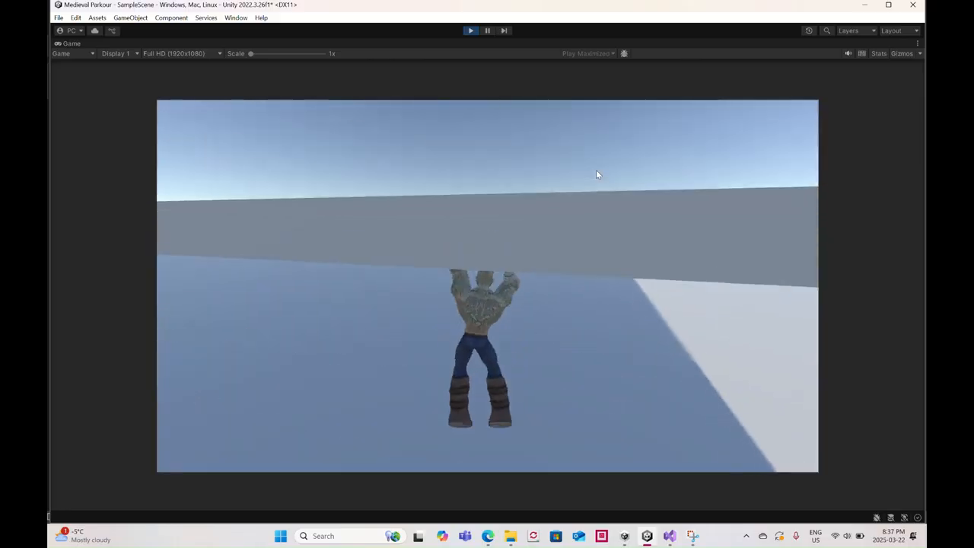
Test moving the hanging character in several directions under the ceiling slab, and drop back to the ground
key("a")
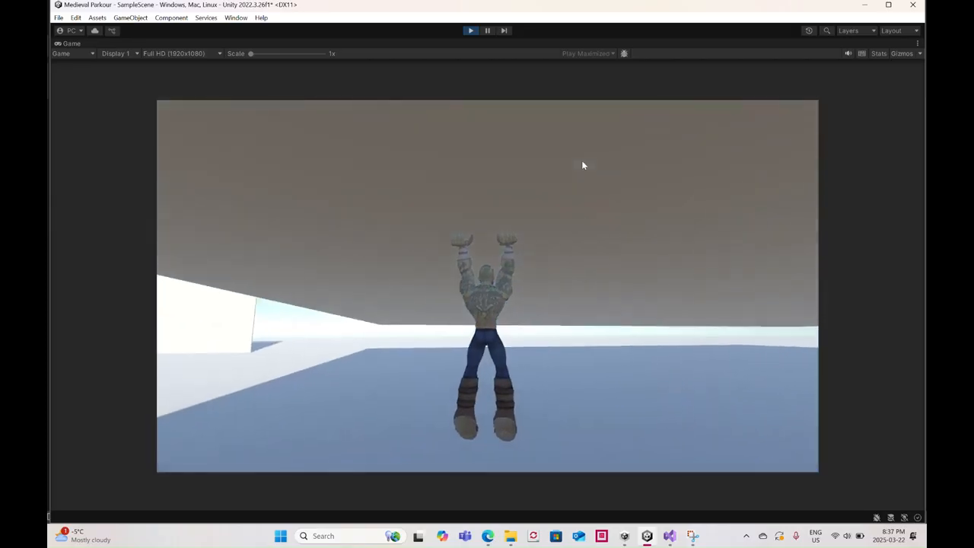
key("space")
key("s")
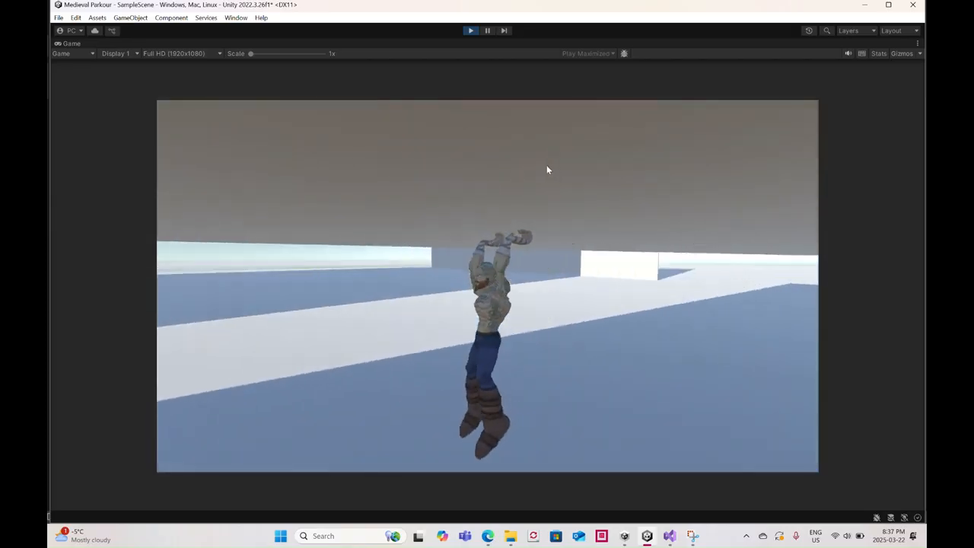
key("a")
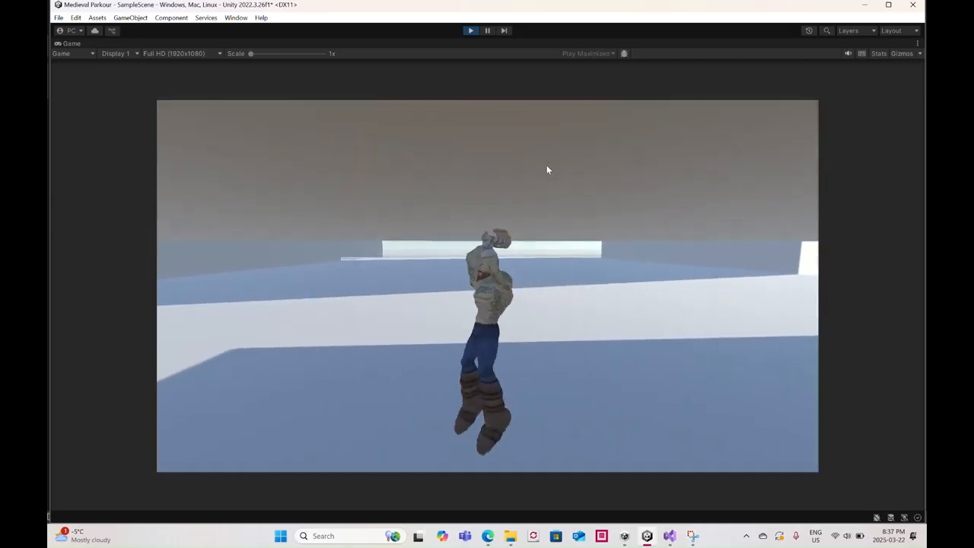
key("s")
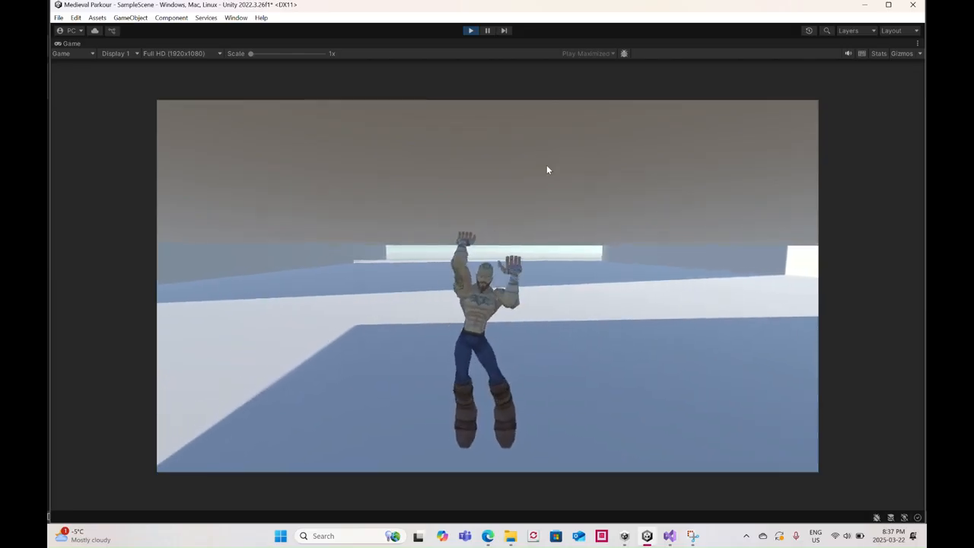
key("w")
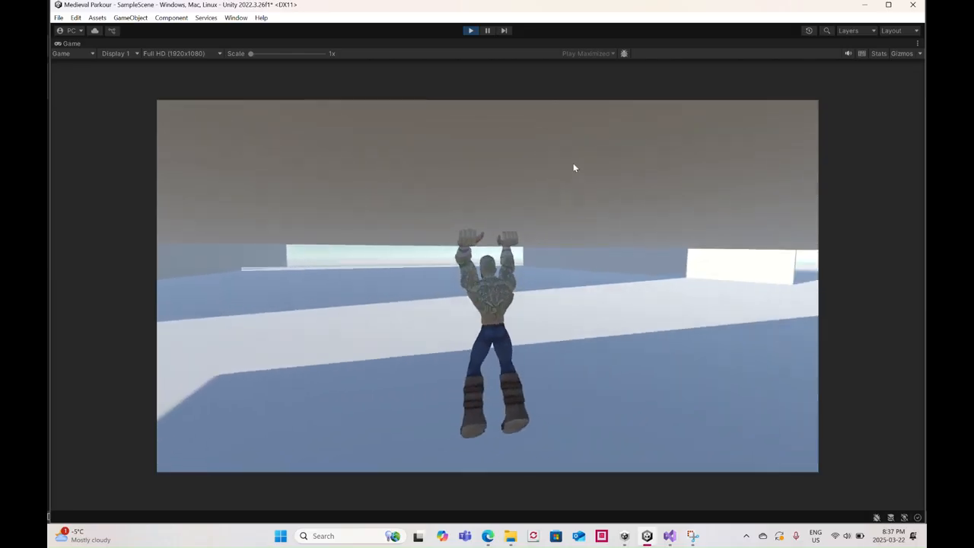
key("s")
key("space")
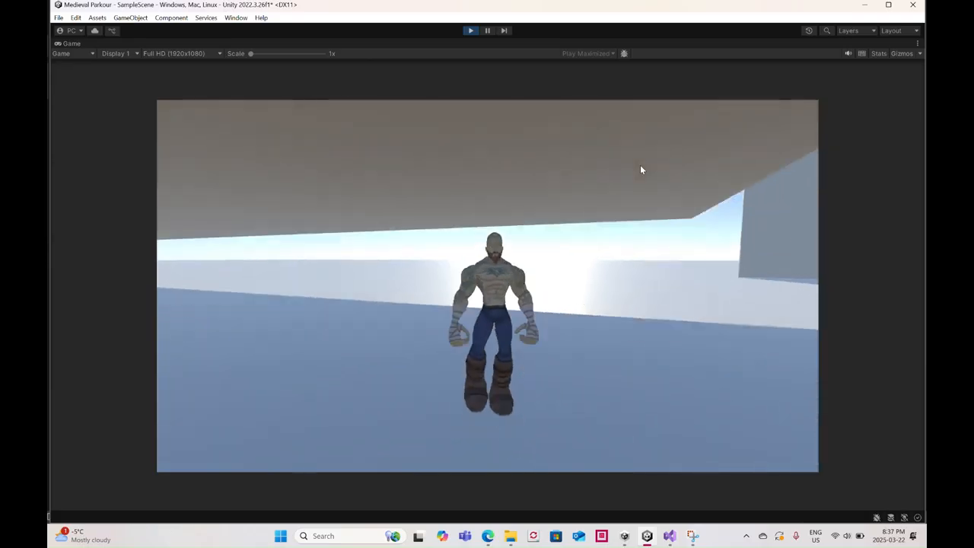
Jump back up to hang from the slab and move the character past its edge
key("s")
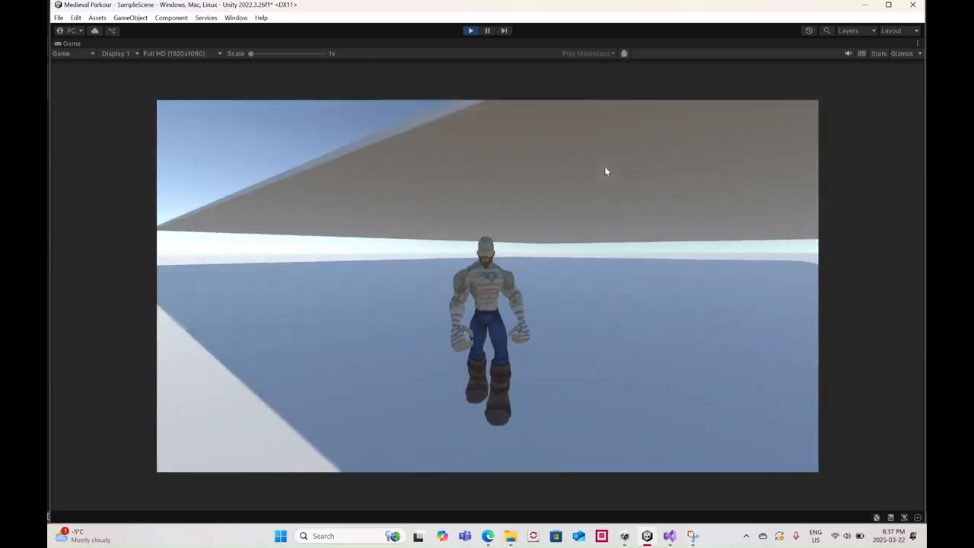
key("w")
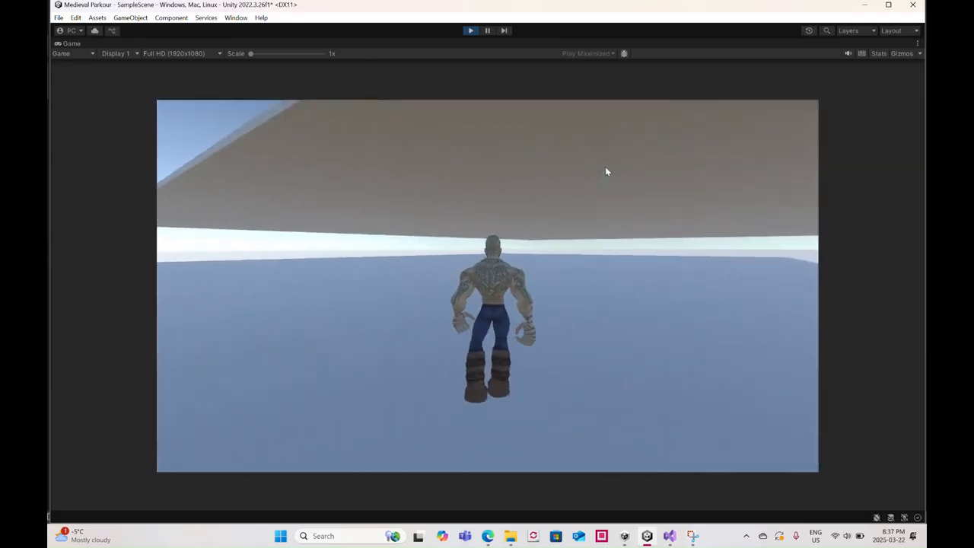
key("space")
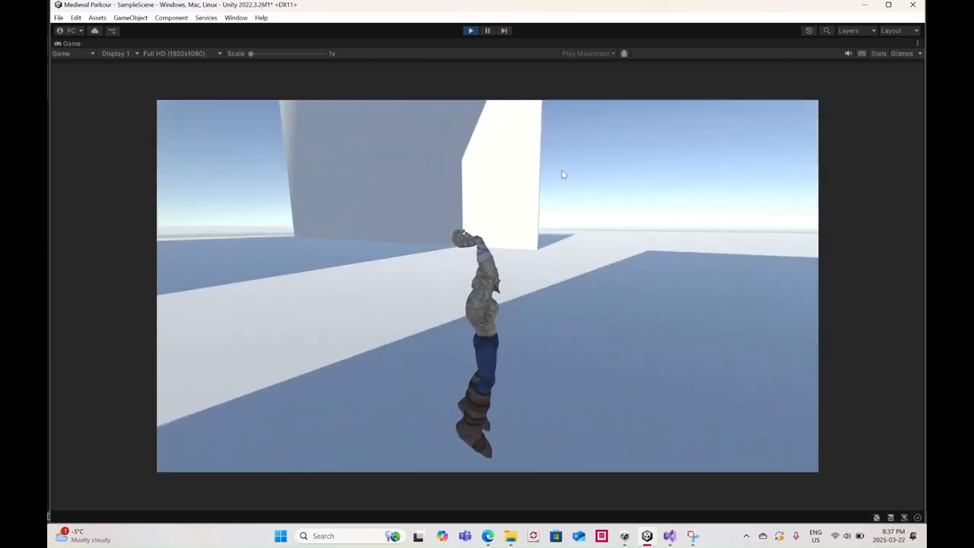
key("s")
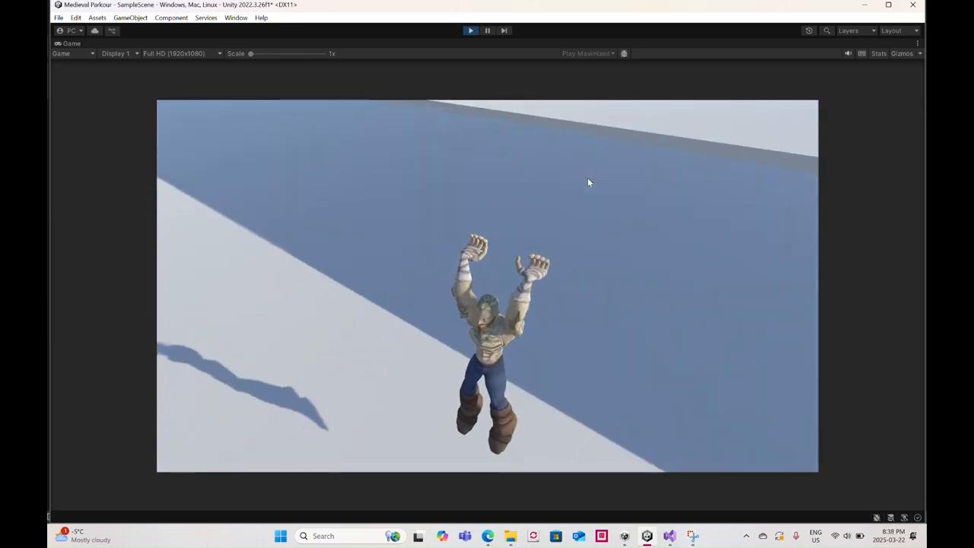
Turn and walk the character in different directions on the open ground beside the slab to check its hanging animation
key("a")
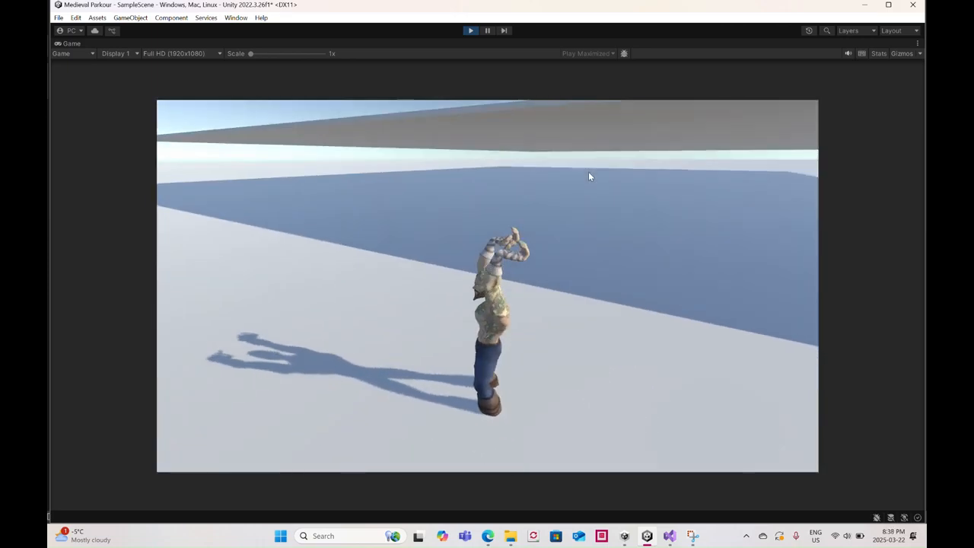
key("w")
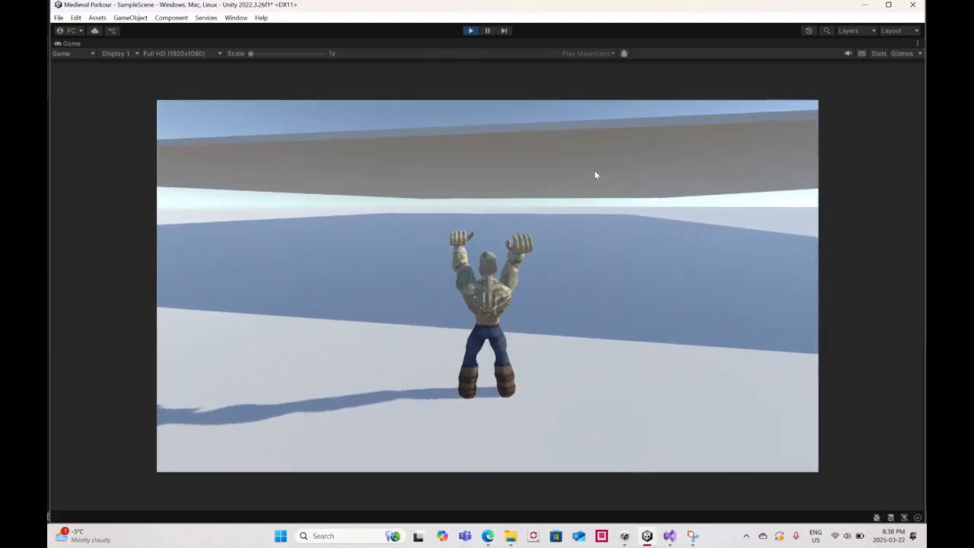
key("d")
key("s")
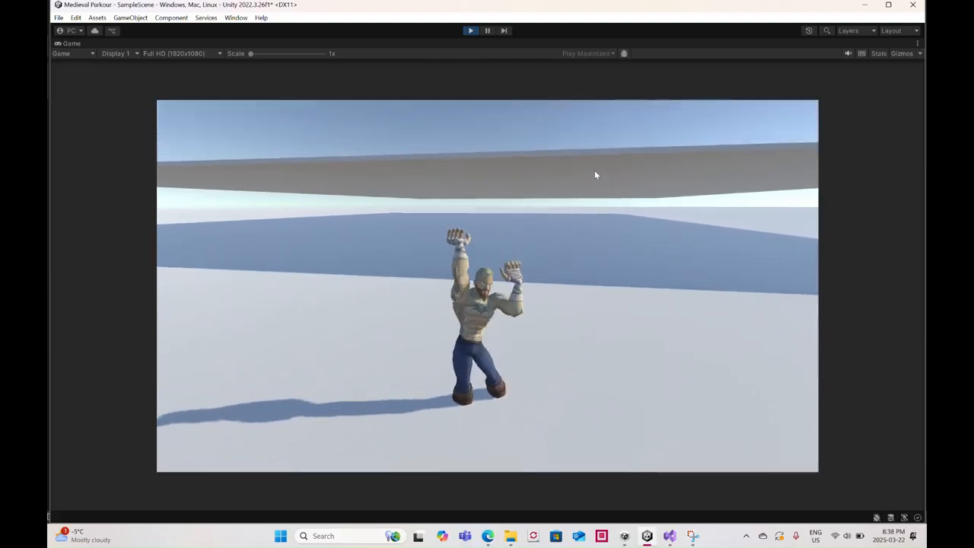
key("w")
key("space")
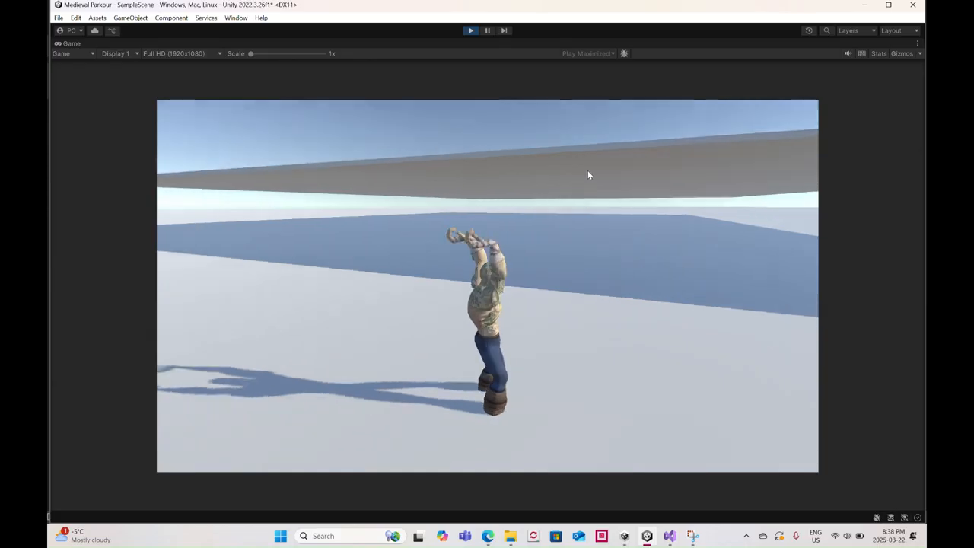
Return the character to the slab to retest hanging and leaving its edge, and stop Play mode
key("w")
key("w")
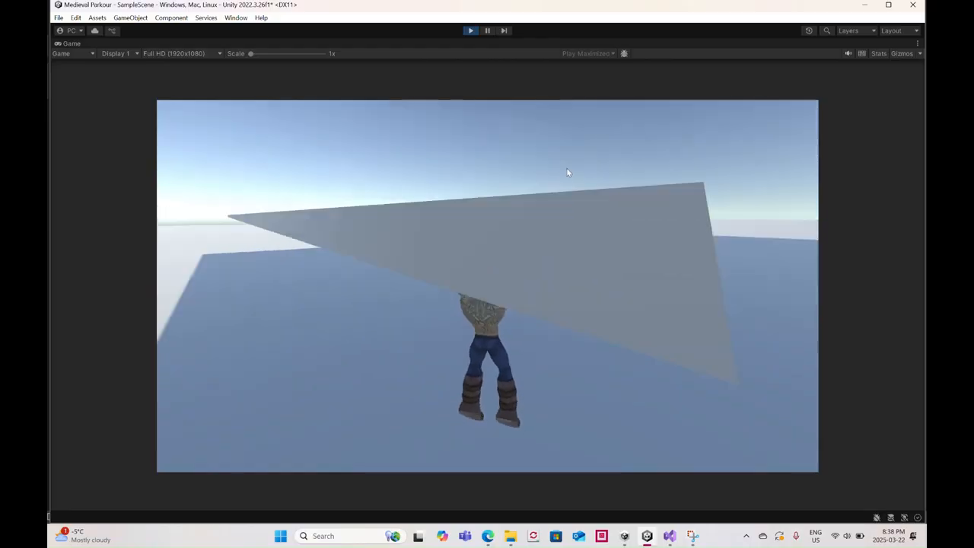
key("space")
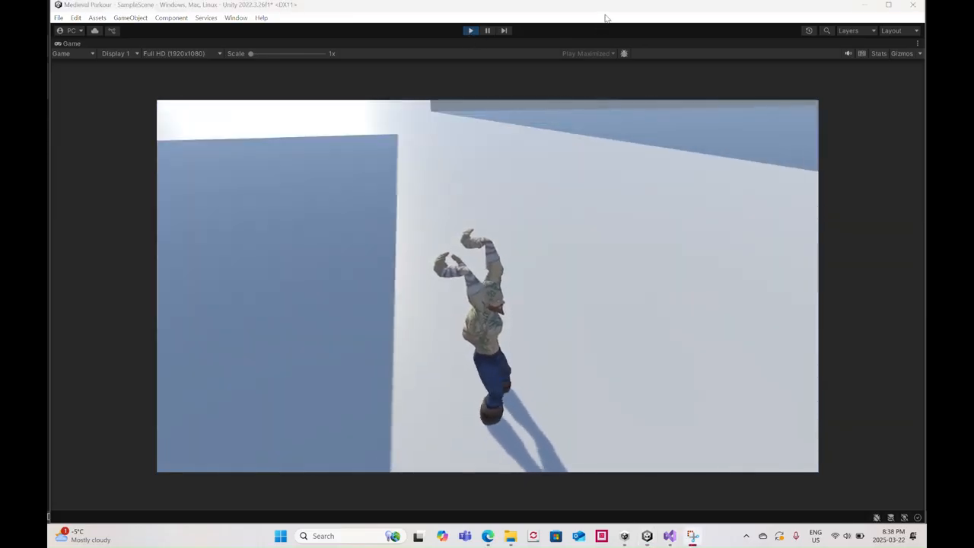
left_click_drag(605, 9, 605, 18)
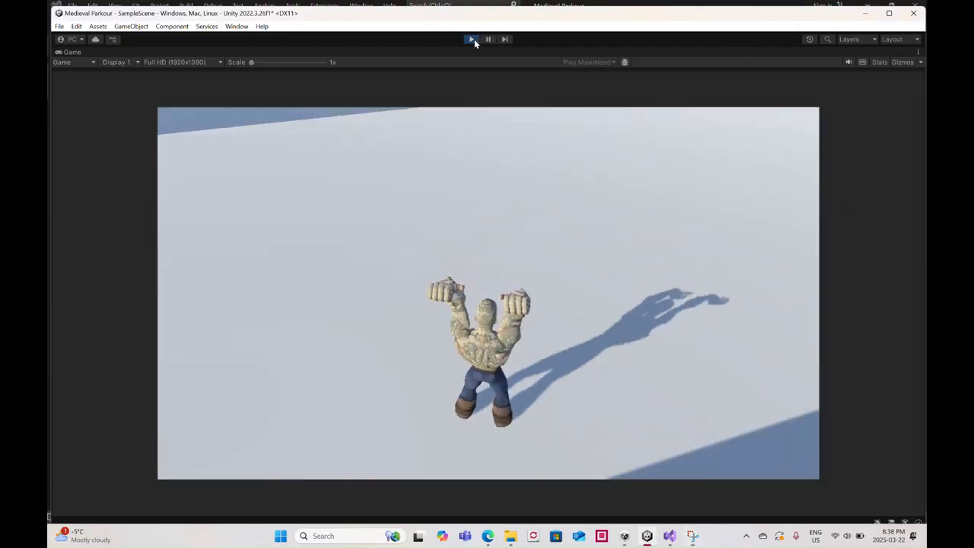
left_click(475, 38)
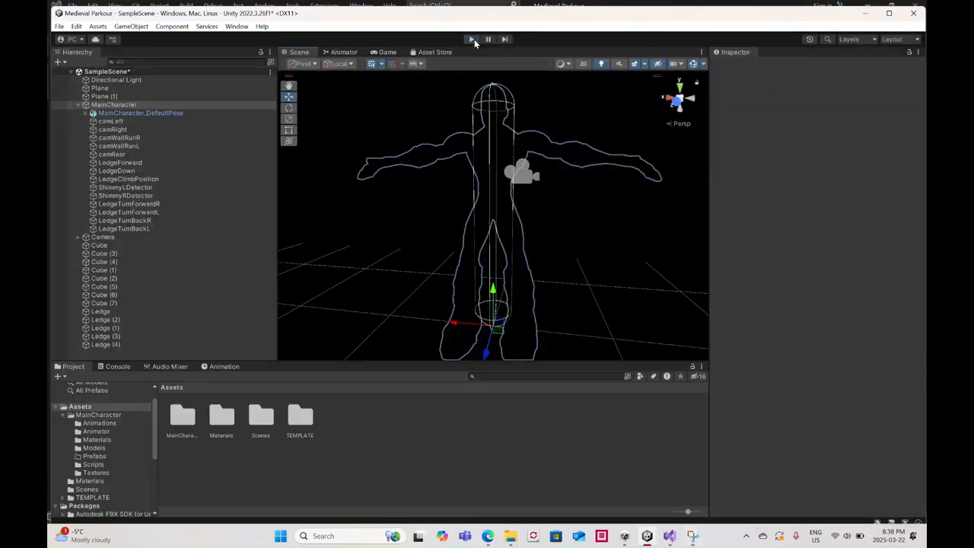
Run a fresh play test of jumping onto the sunlit wall, and stop Play mode
left_click(474, 39)
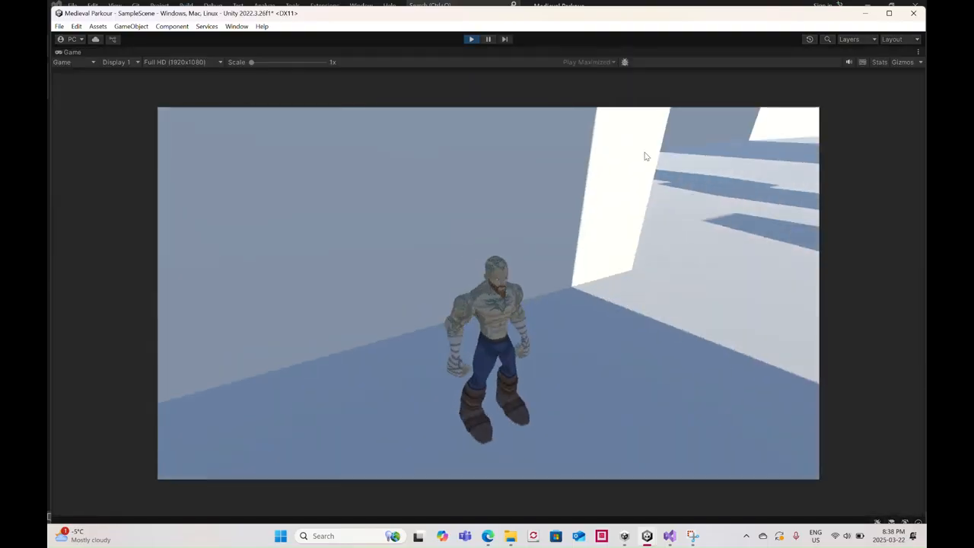
key("w")
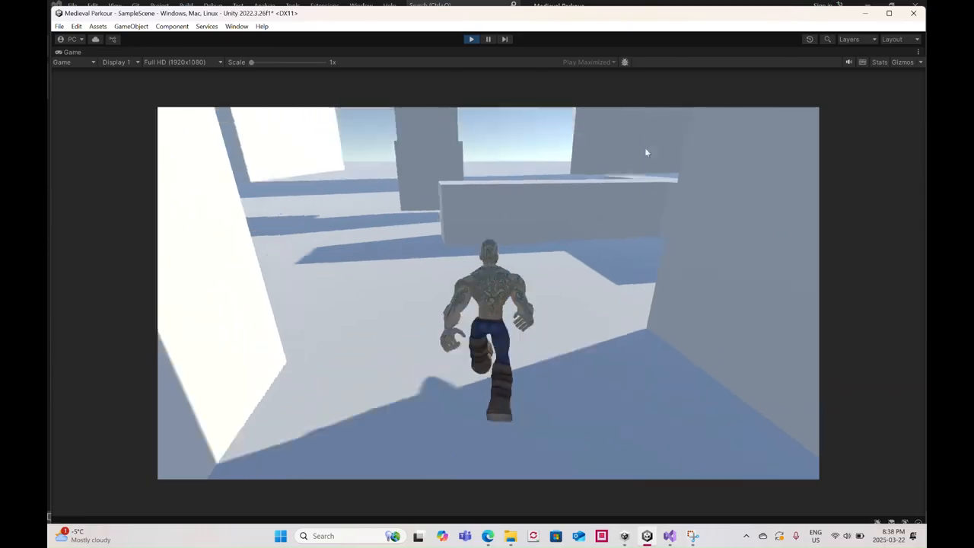
key("w")
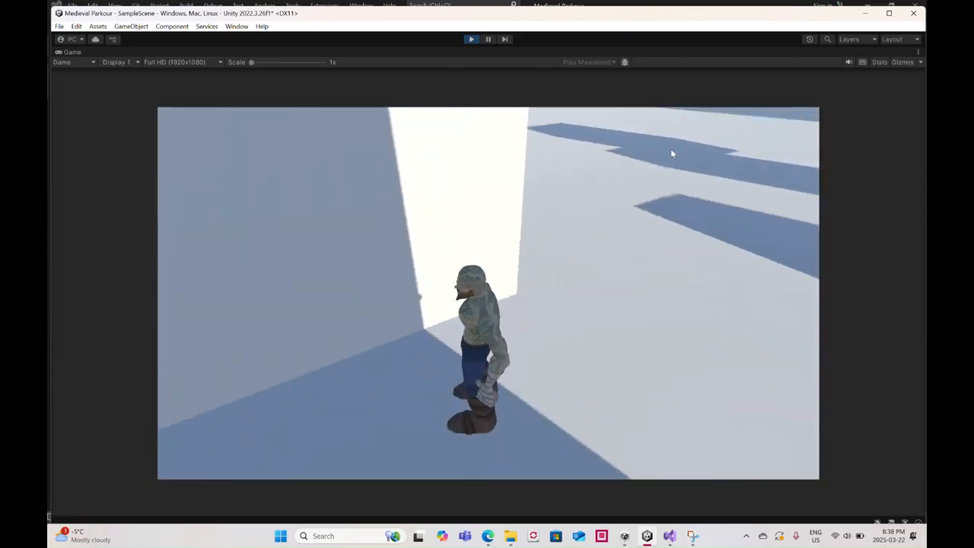
key("w")
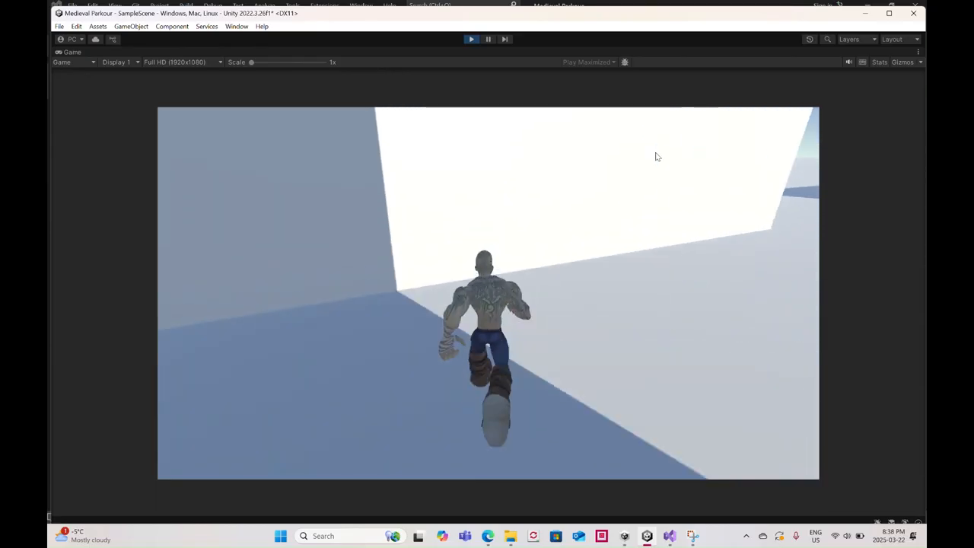
key("space")
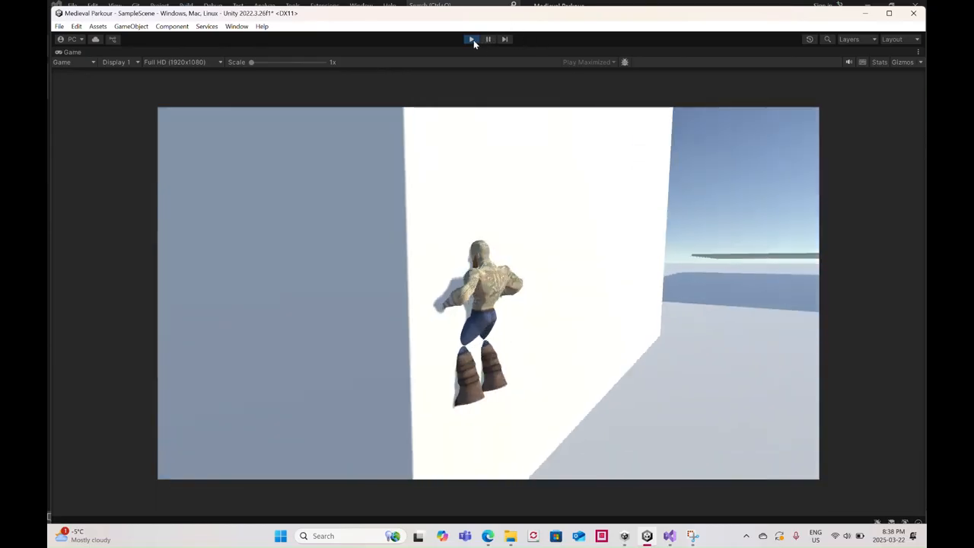
left_click(472, 40)
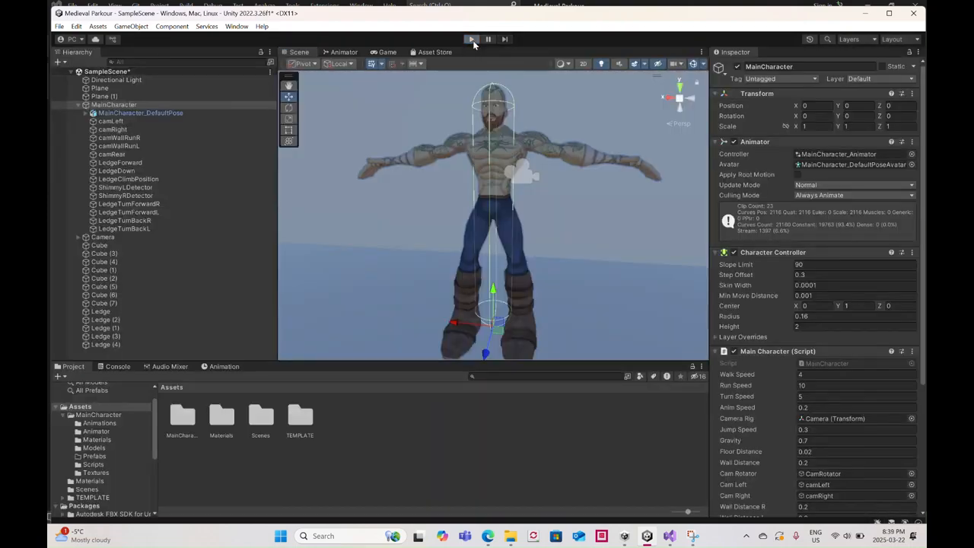
Restart Play mode, run the character up to the sunlit wall and jump to retest the wall movement
left_click(472, 40)
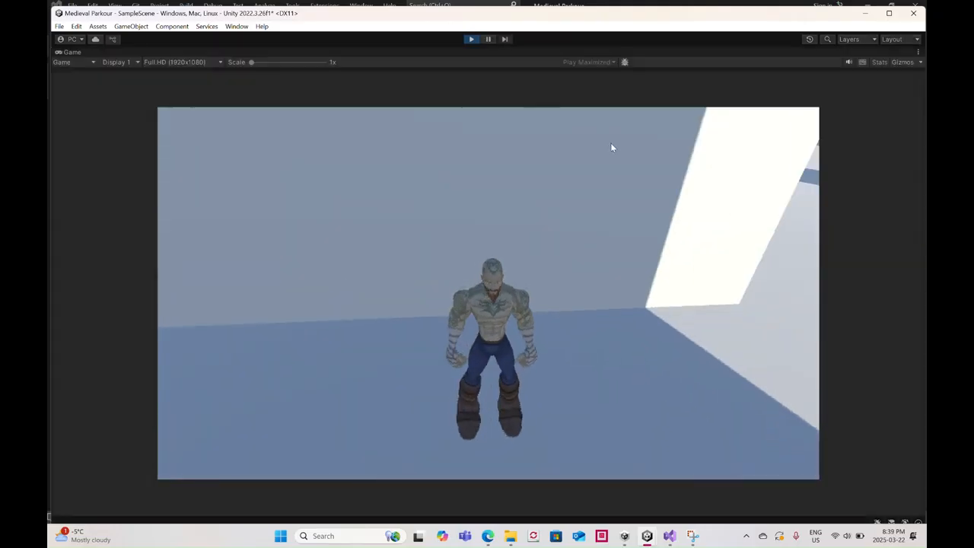
key("w")
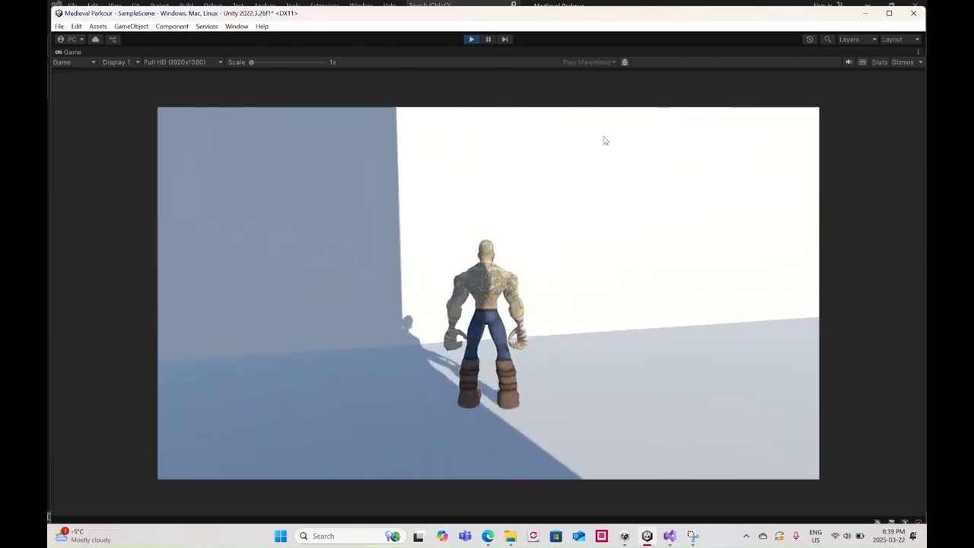
key("space")
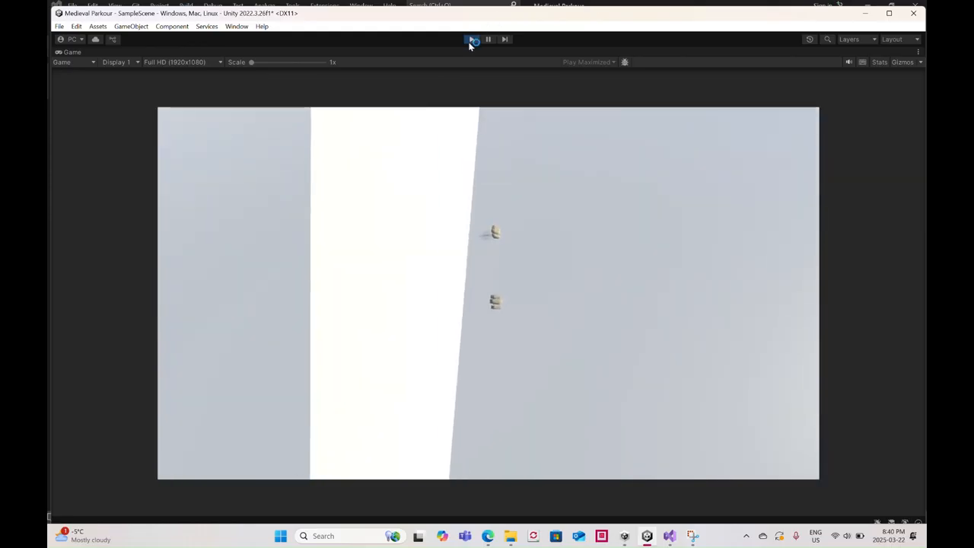
Stop Play mode and add an Animator transition from the Jump state to the ScaleWall state
left_click(470, 40)
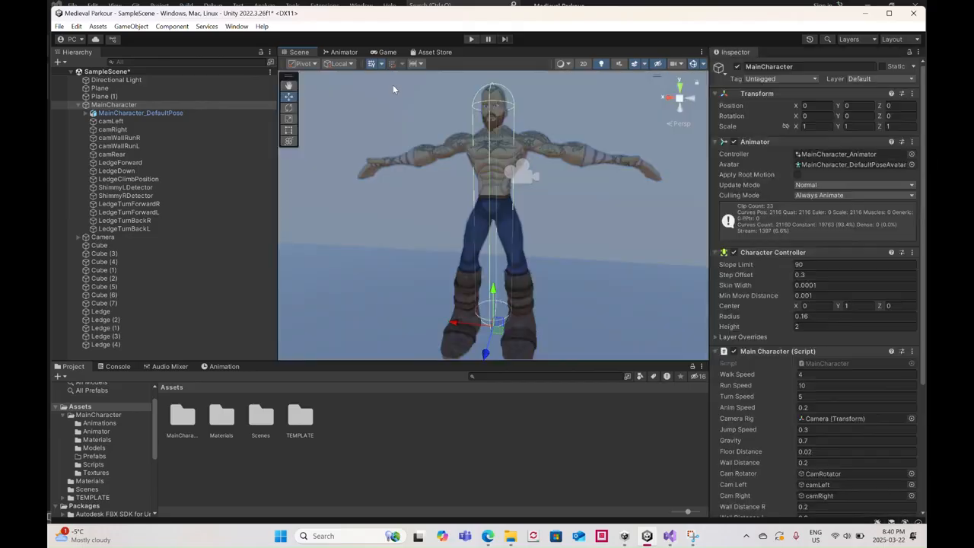
left_click(387, 52)
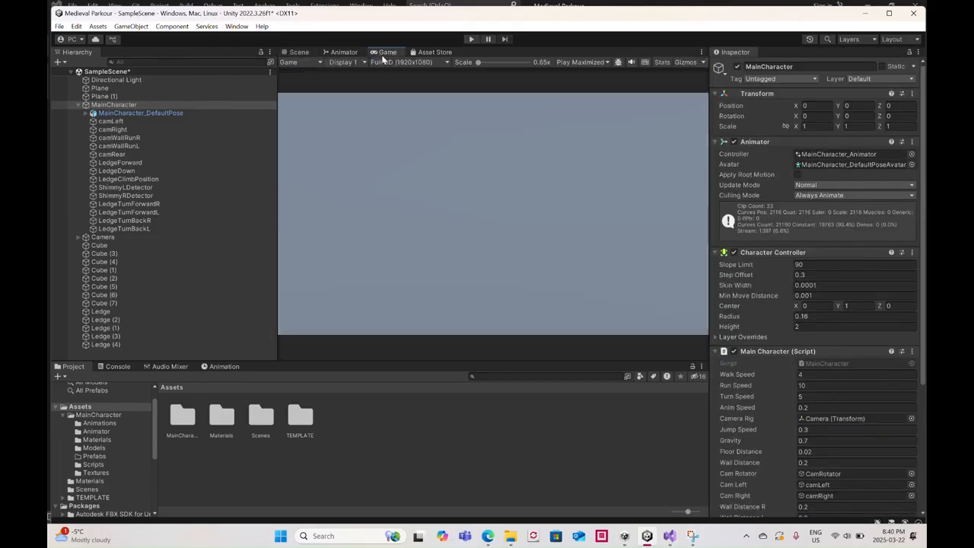
left_click(340, 52)
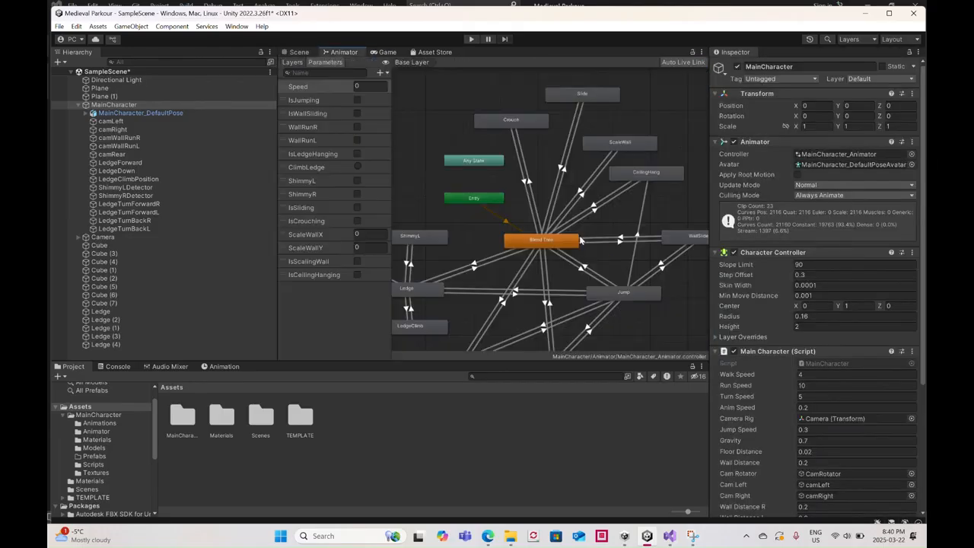
left_click(614, 296)
right_click(613, 296)
left_click(636, 303)
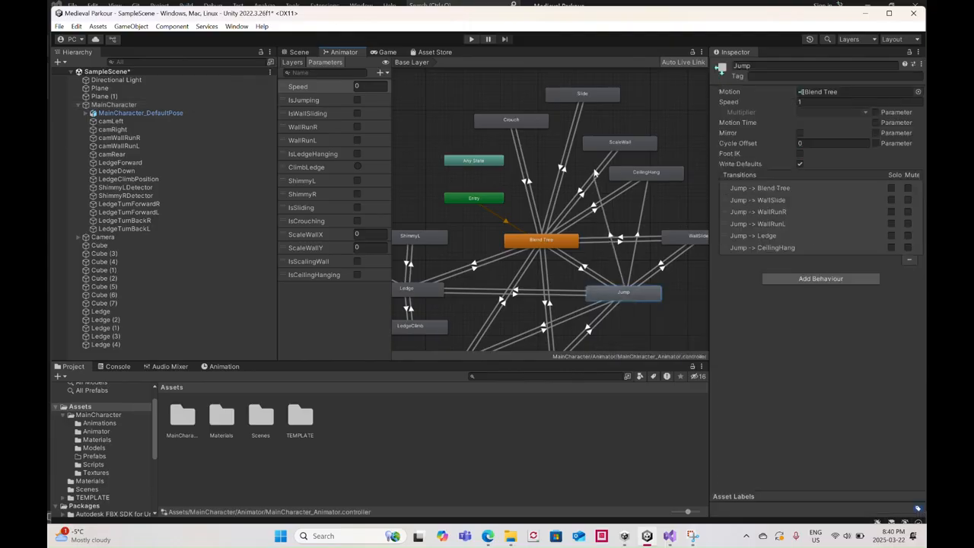
left_click(630, 145)
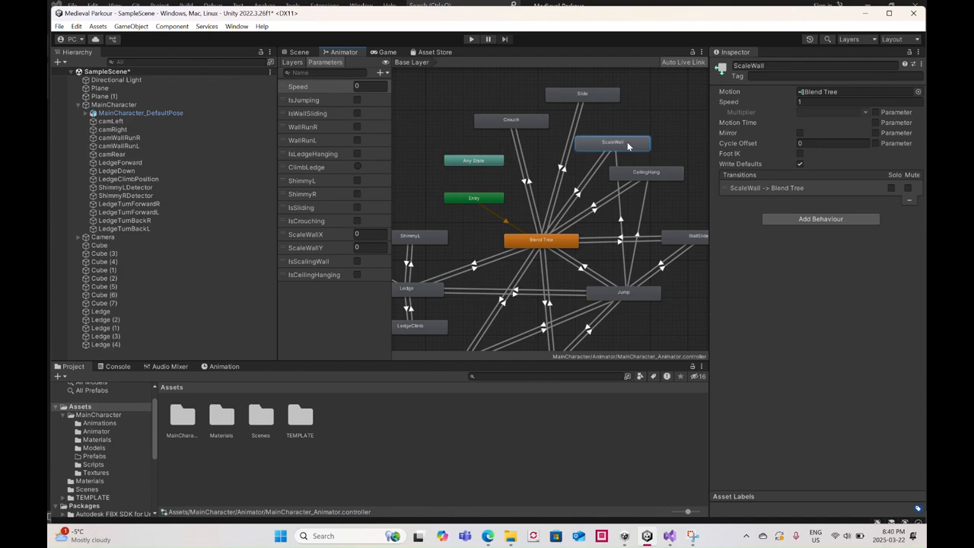
Disable Has Exit Time on the Jump -> ScaleWall transition and give it the condition IsScalingWall true
left_click(621, 222)
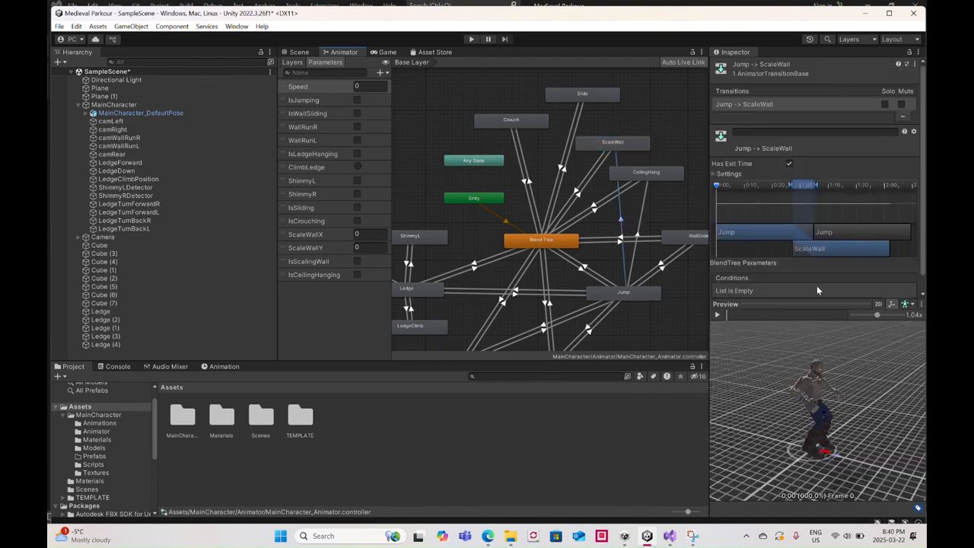
scroll(817, 286, "down", 1)
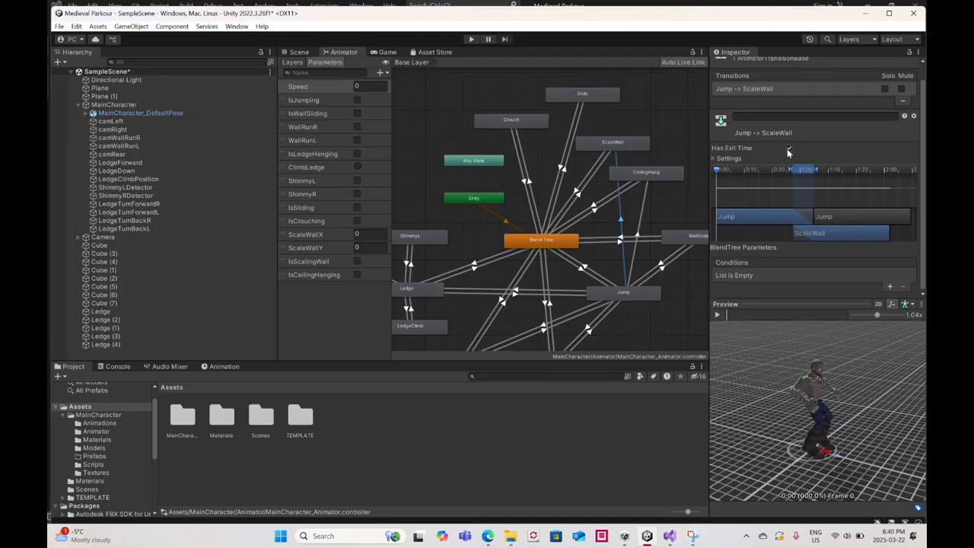
left_click(890, 288)
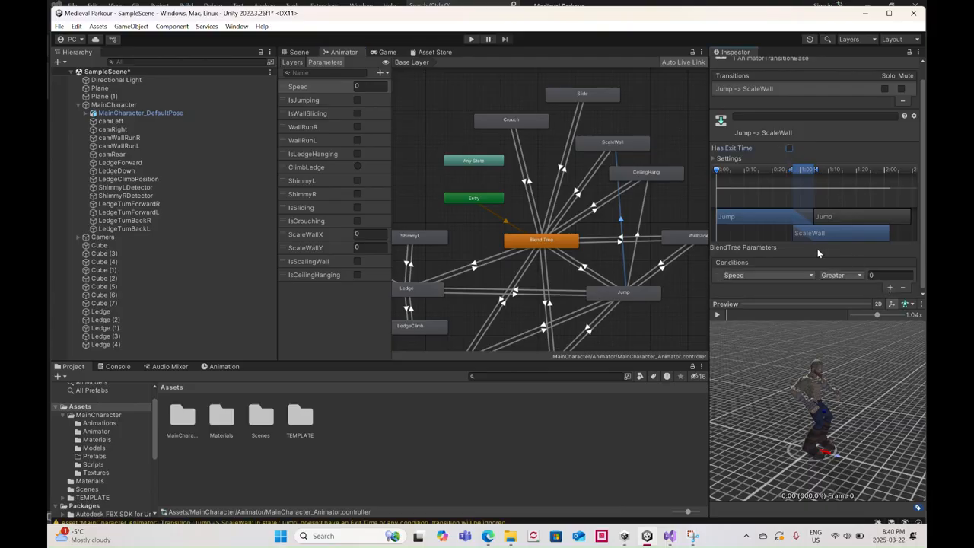
left_click(792, 274)
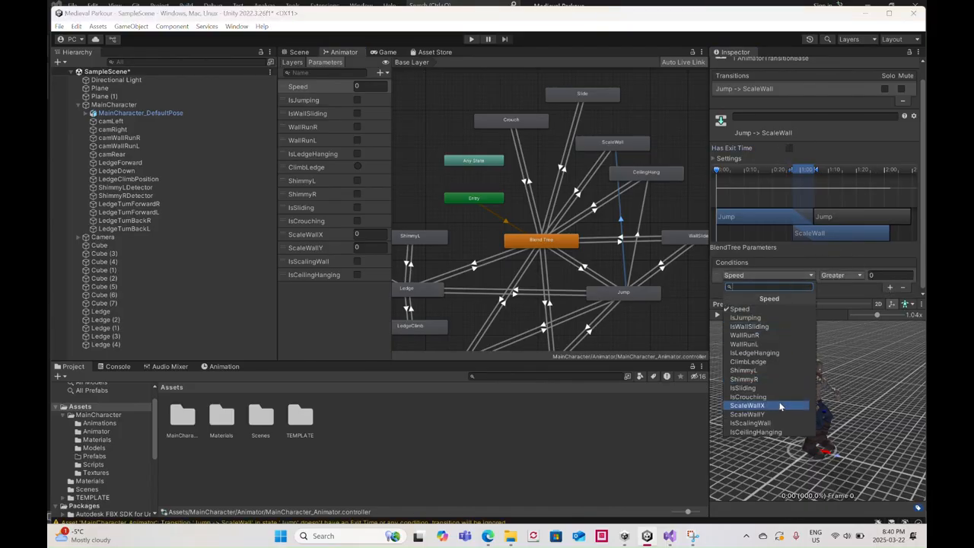
left_click(780, 423)
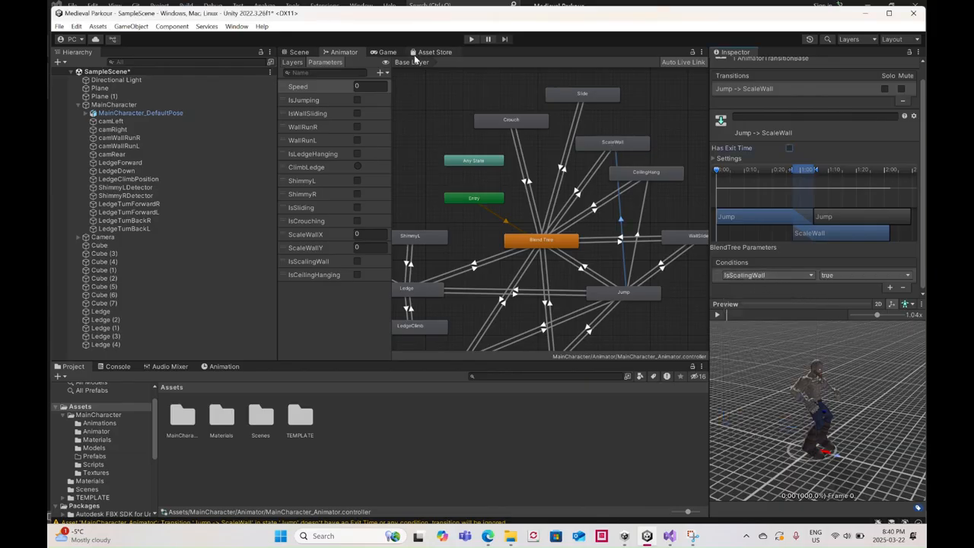
Switch to Visual Studio and review the raycast checks and canScaleWall branches of ScaleWall() in MainCharacter.cs
left_click(669, 536)
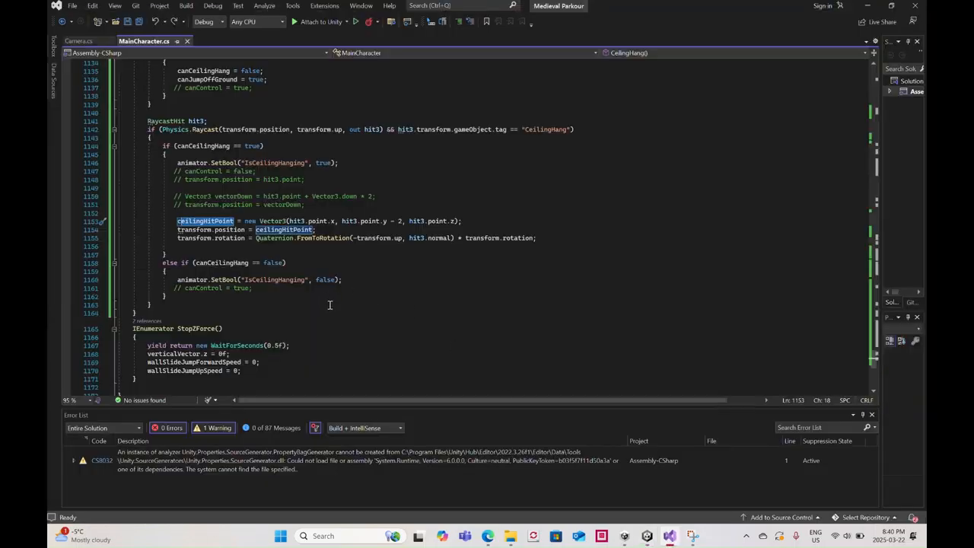
scroll(329, 304, "up", 10)
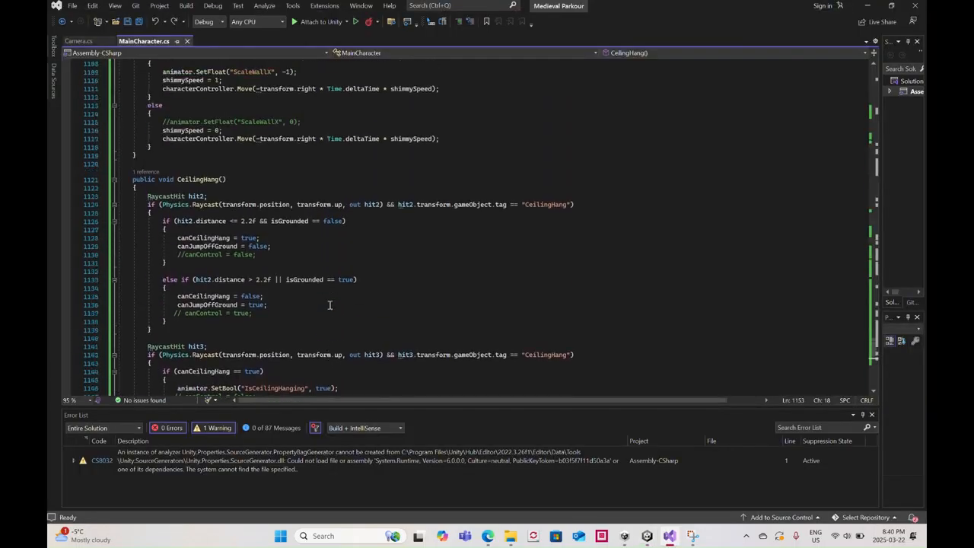
scroll(330, 304, "up", 3)
scroll(330, 305, "up", 18)
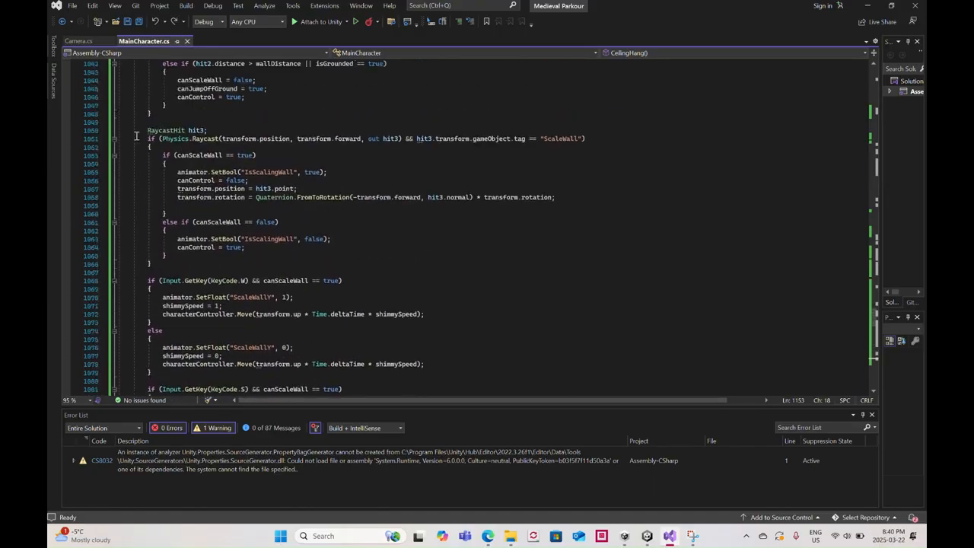
scroll(176, 160, "up", 8)
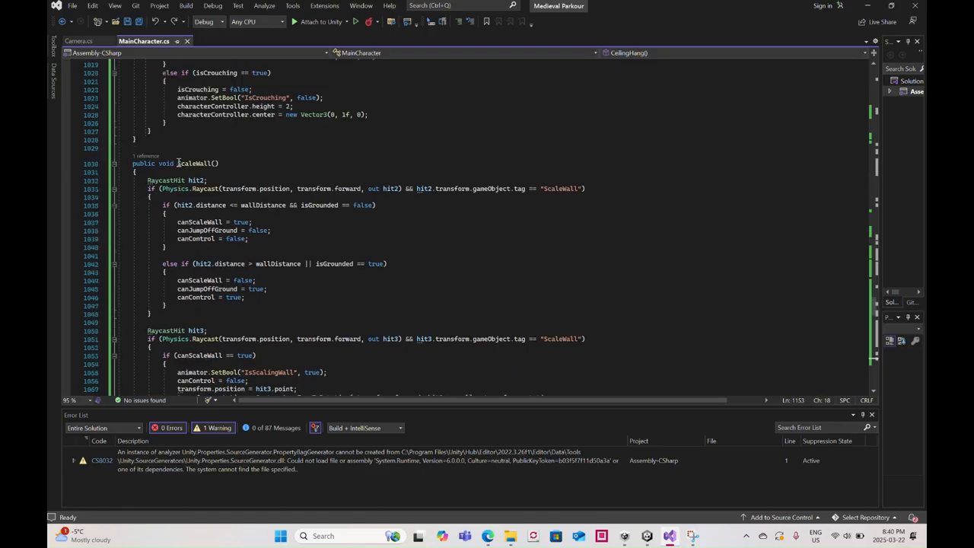
scroll(178, 163, "down", 2)
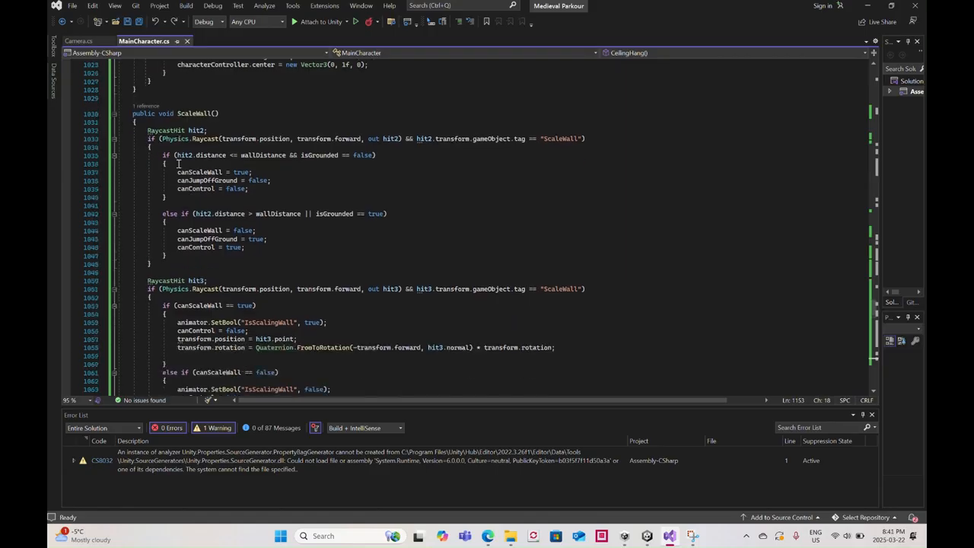
scroll(179, 163, "down", 3)
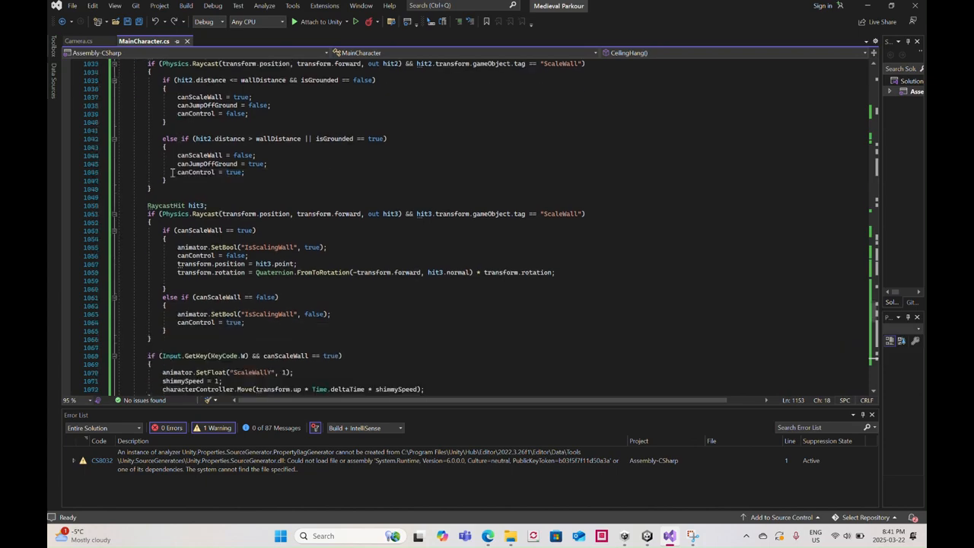
scroll(172, 173, "down", 2)
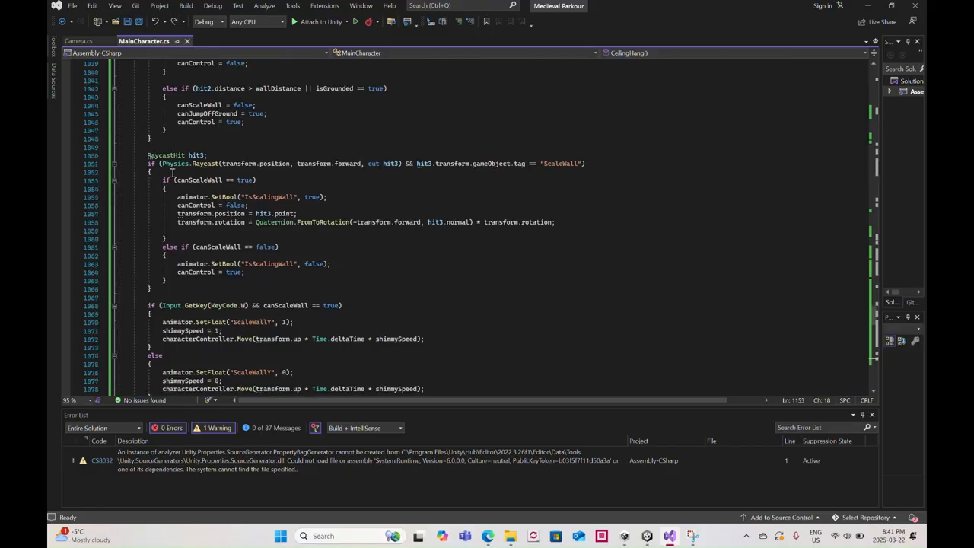
Add an empty if(canCeilingHang == true) block below the transform.rotation line in the canScaleWall == true branch of ScaleWall()
left_click(186, 232)
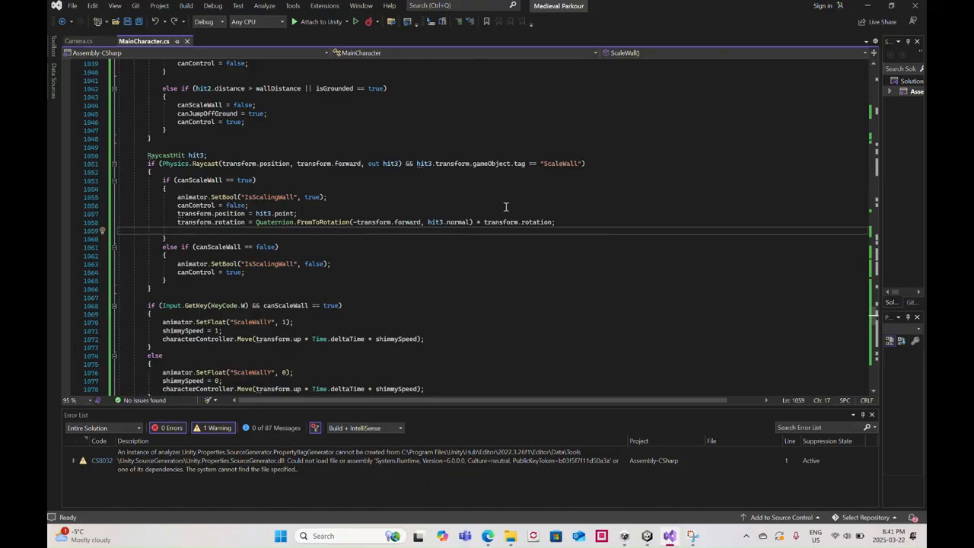
key("Return")
type("if")
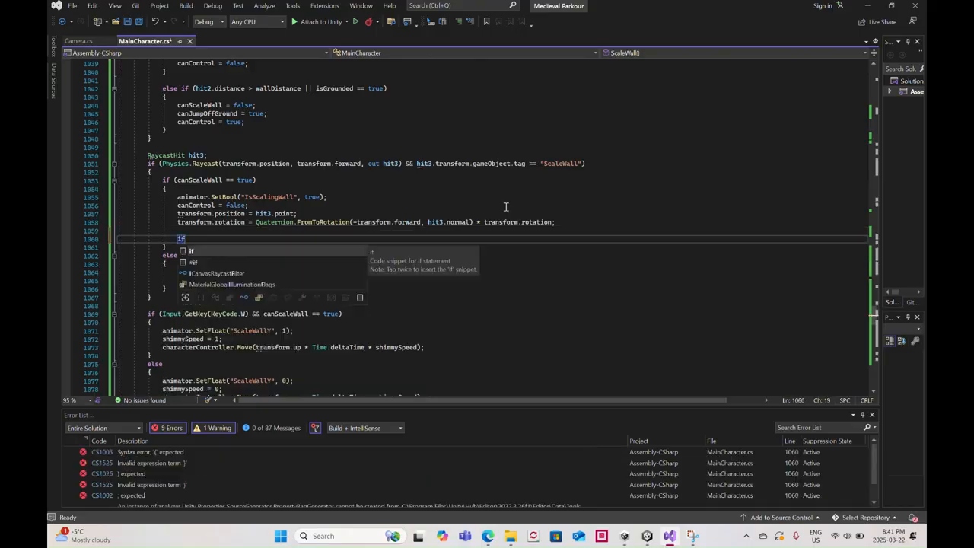
type("(")
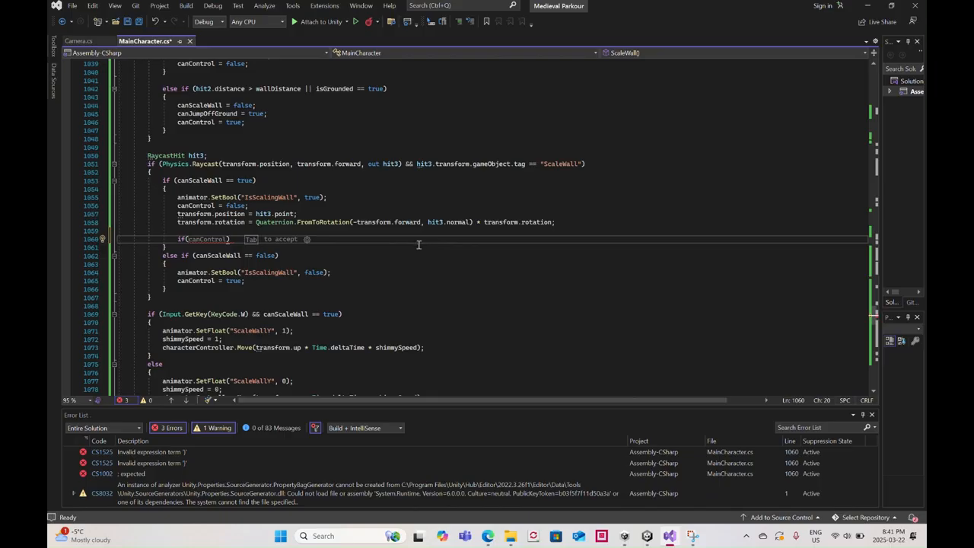
scroll(418, 244, "down", 20)
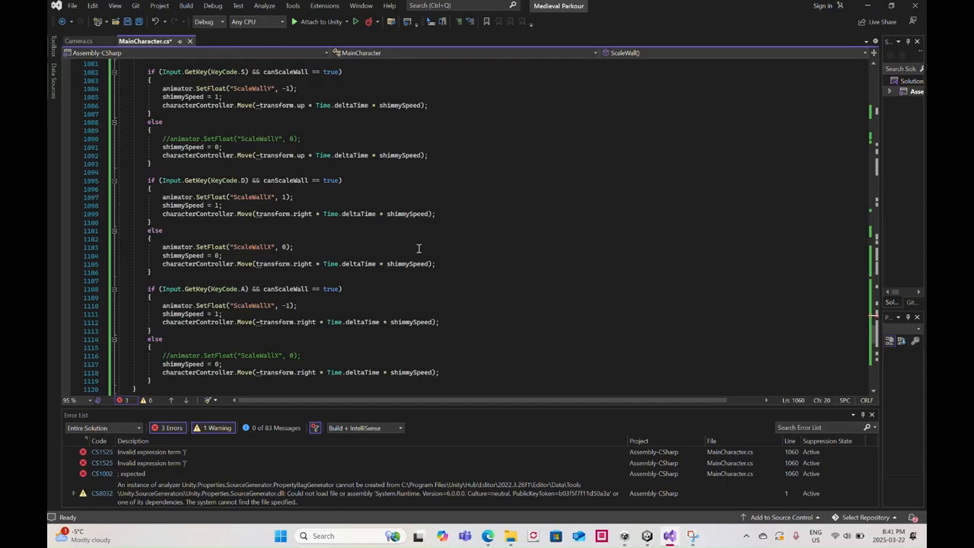
scroll(419, 249, "up", 16)
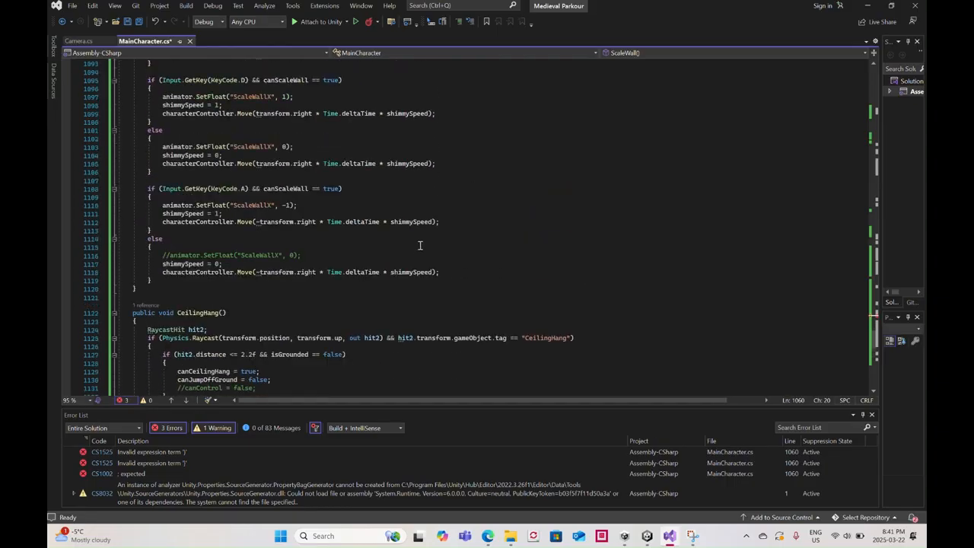
scroll(423, 247, "up", 4)
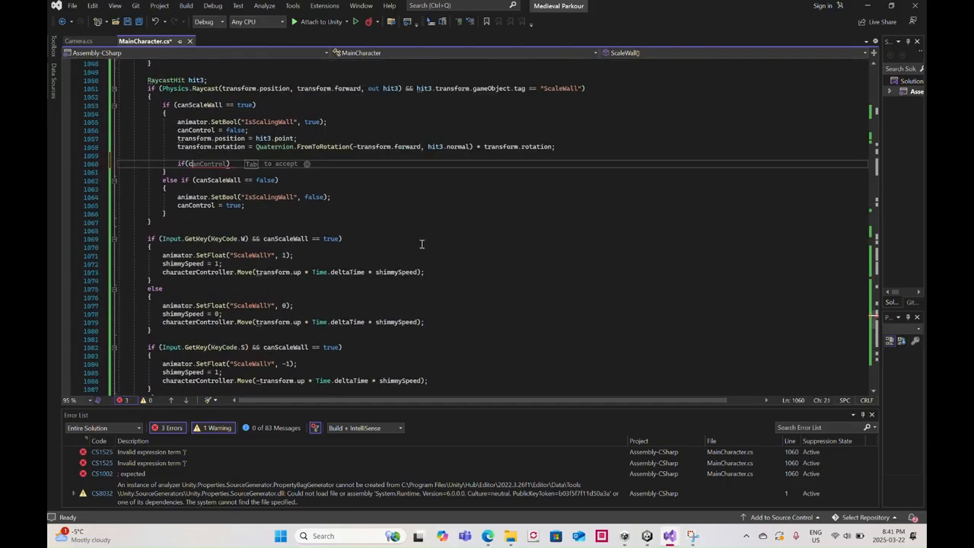
type("anCeilingHa")
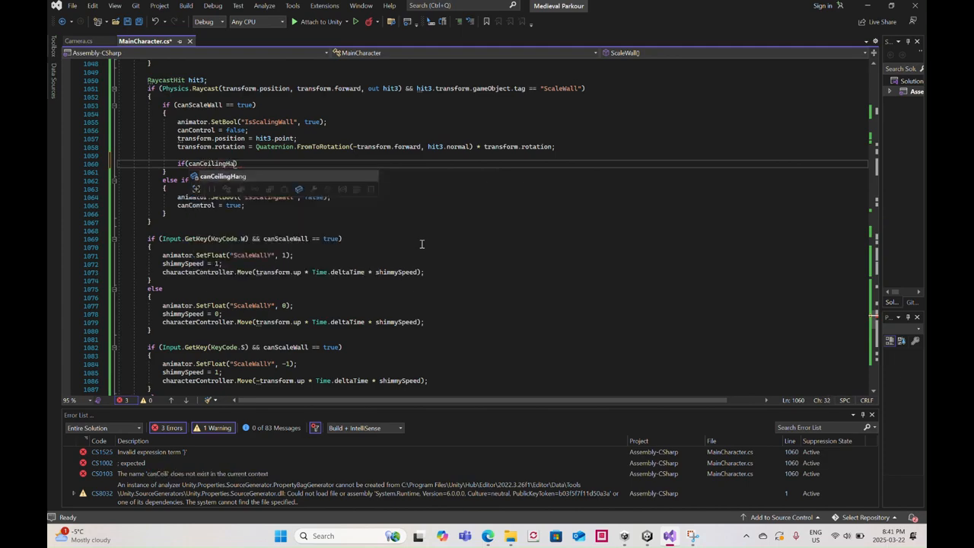
type("ng =")
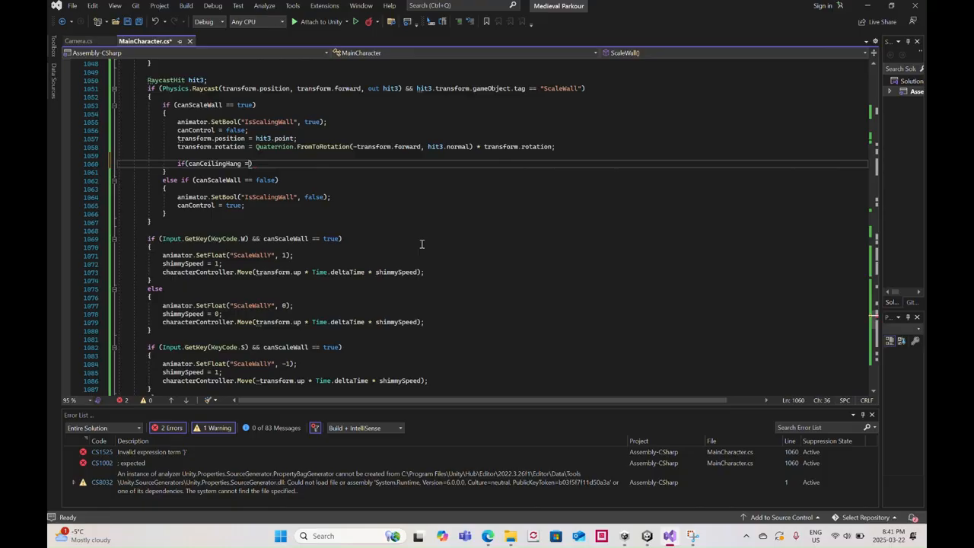
type("= true)")
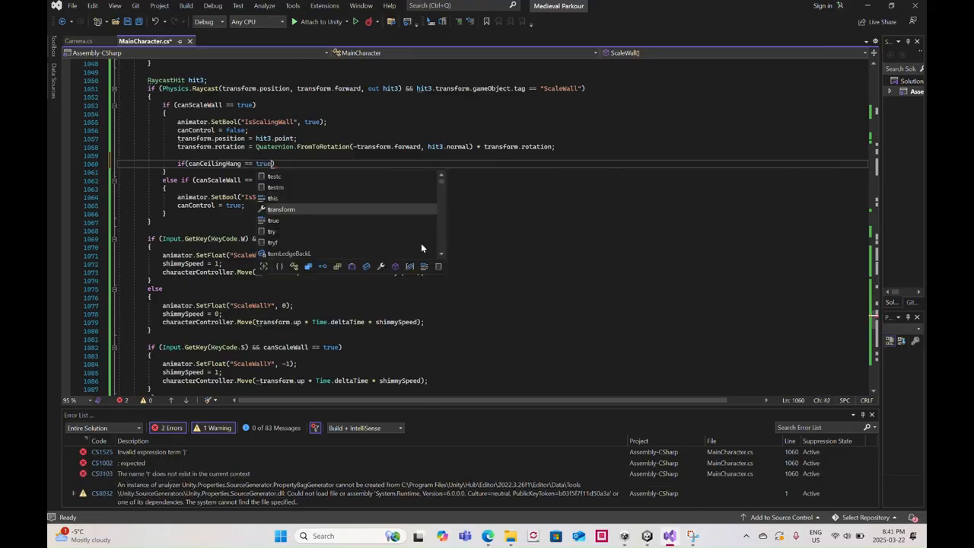
key("Return")
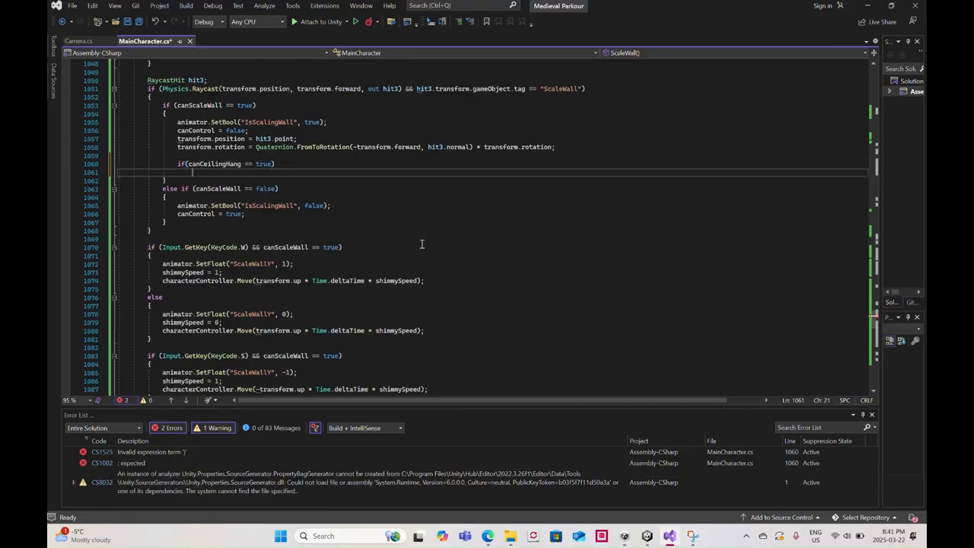
type("{")
key("Return")
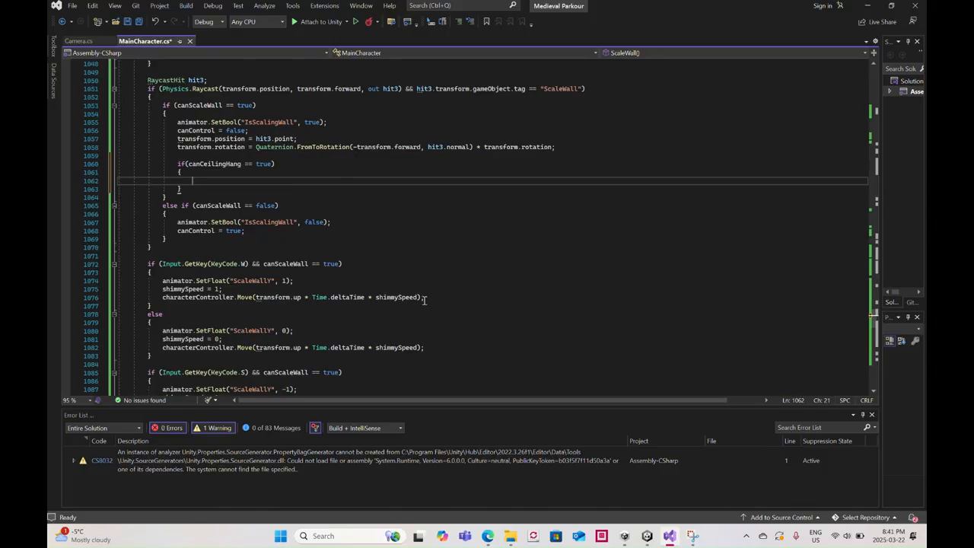
Look through the methods above ScaleWall() in MainCharacter.cs, from Crouch() and Slide() up to the collapsed wall-run methods, for reusable turn-around code
scroll(425, 300, "up", 4)
scroll(790, 265, "up", 20)
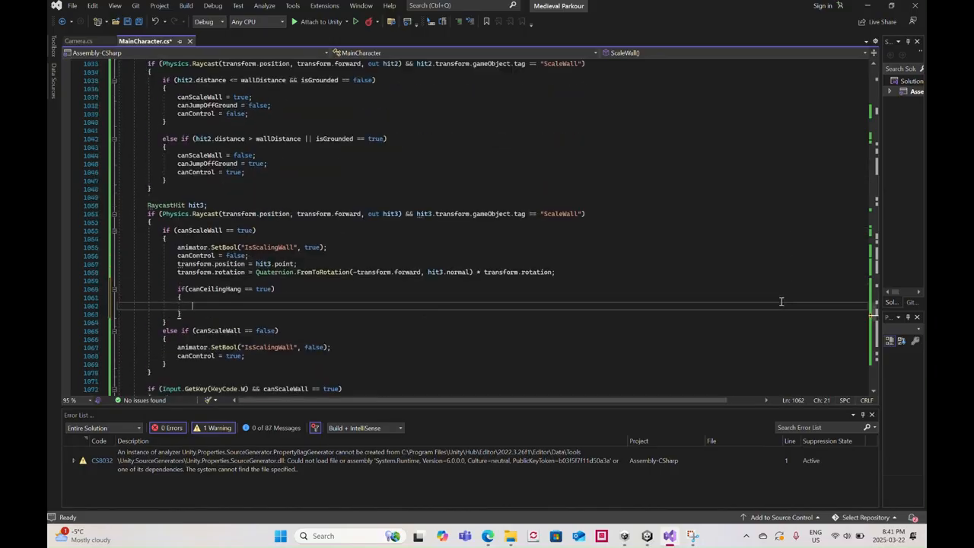
scroll(713, 281, "up", 6)
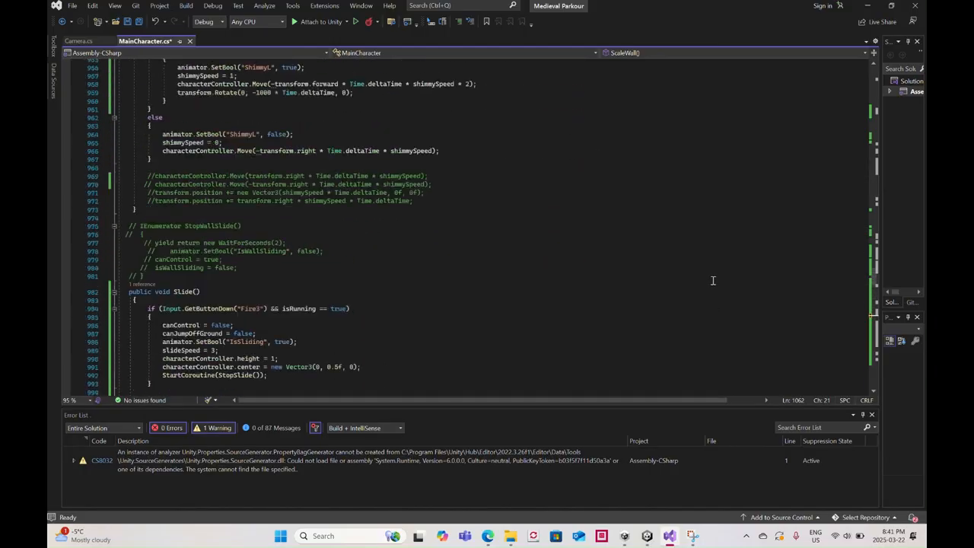
scroll(670, 284, "up", 20)
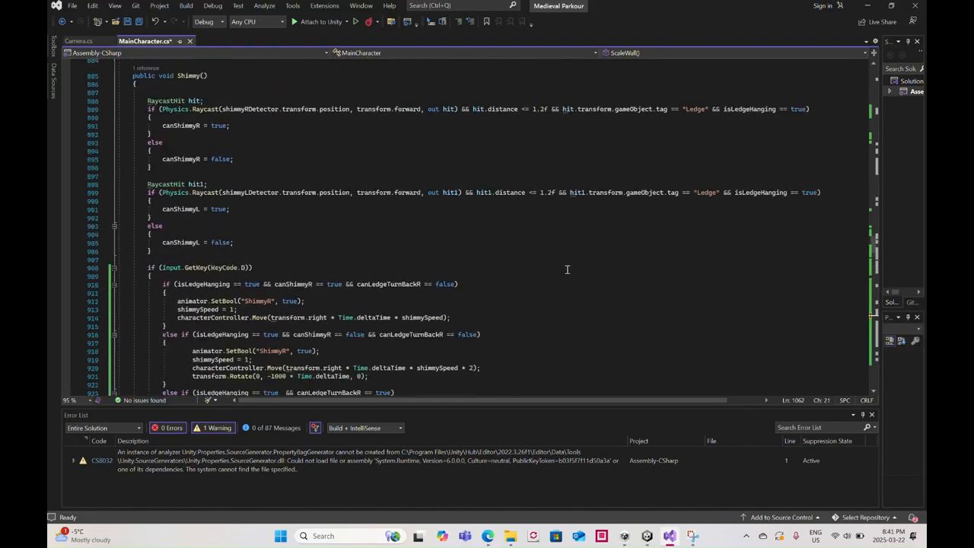
scroll(566, 267, "up", 20)
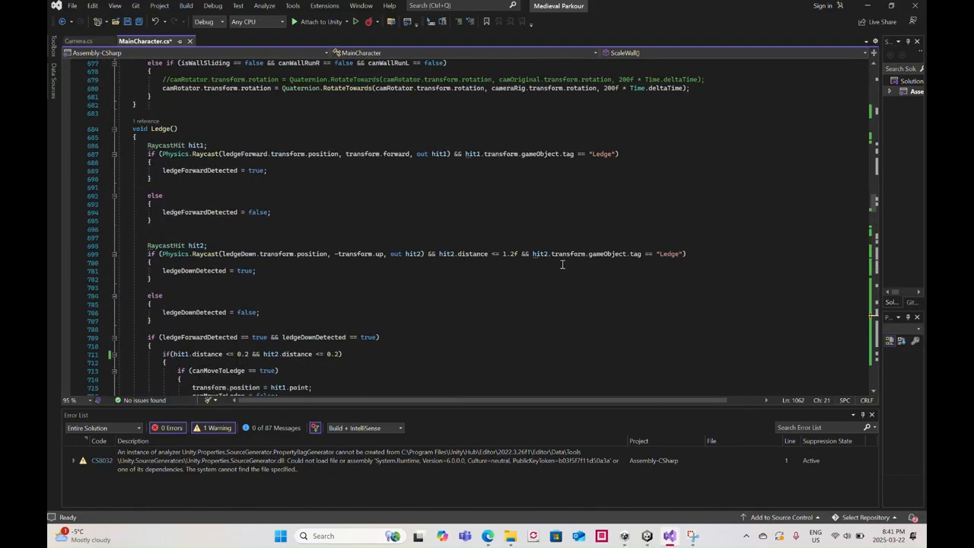
scroll(559, 257, "up", 12)
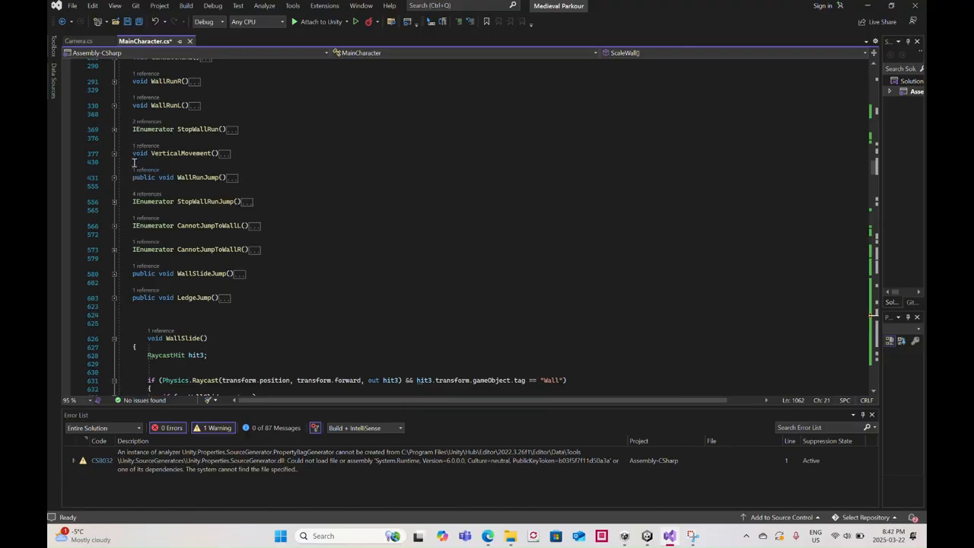
scroll(156, 263, "up", 4)
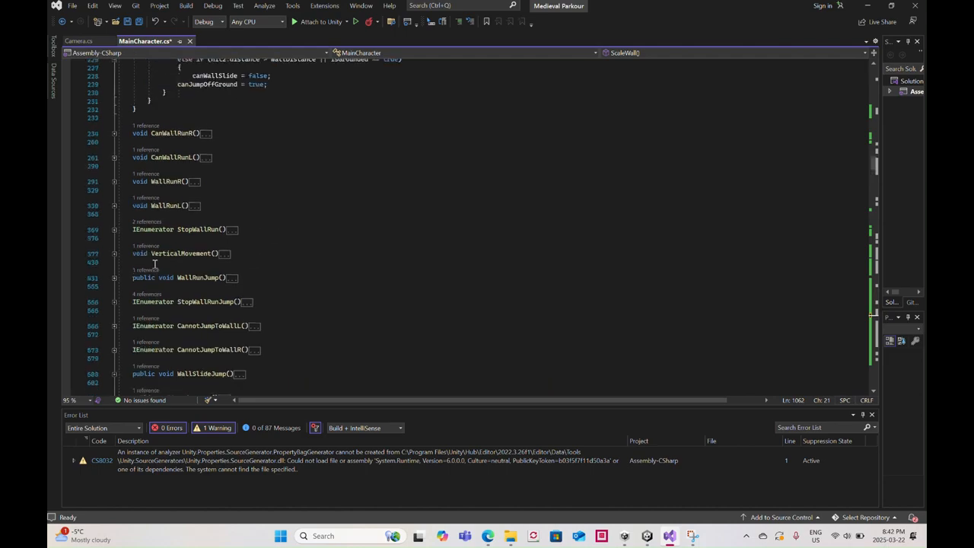
scroll(155, 263, "up", 3)
scroll(155, 264, "down", 8)
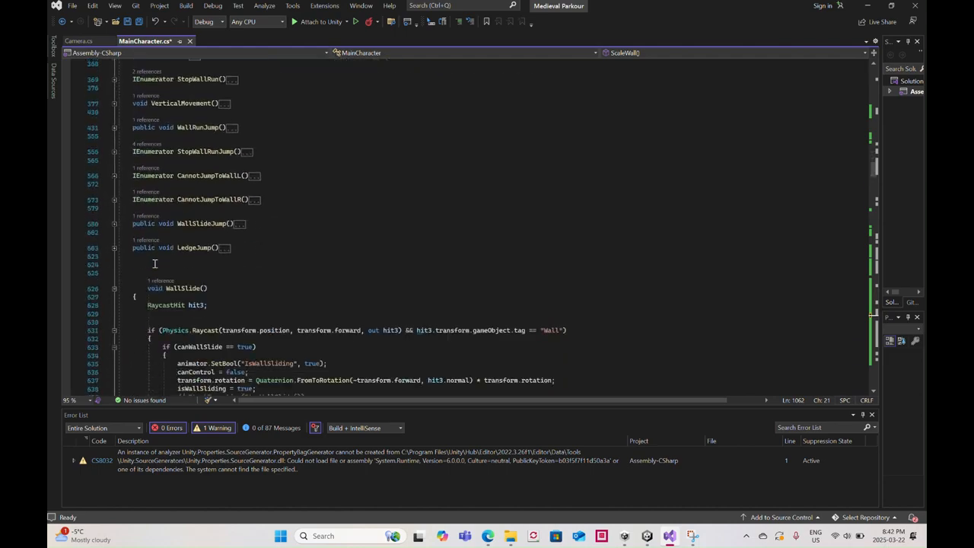
scroll(155, 264, "down", 20)
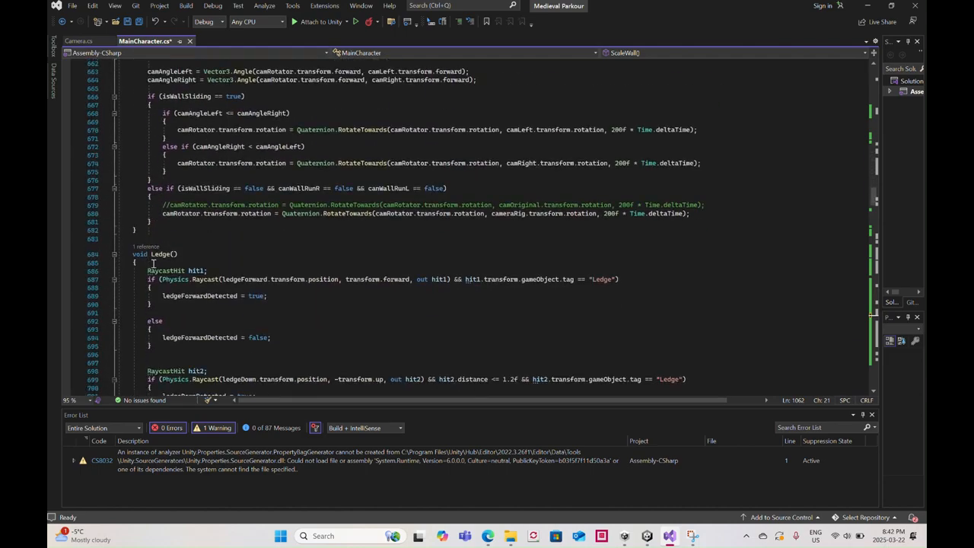
scroll(153, 262, "down", 20)
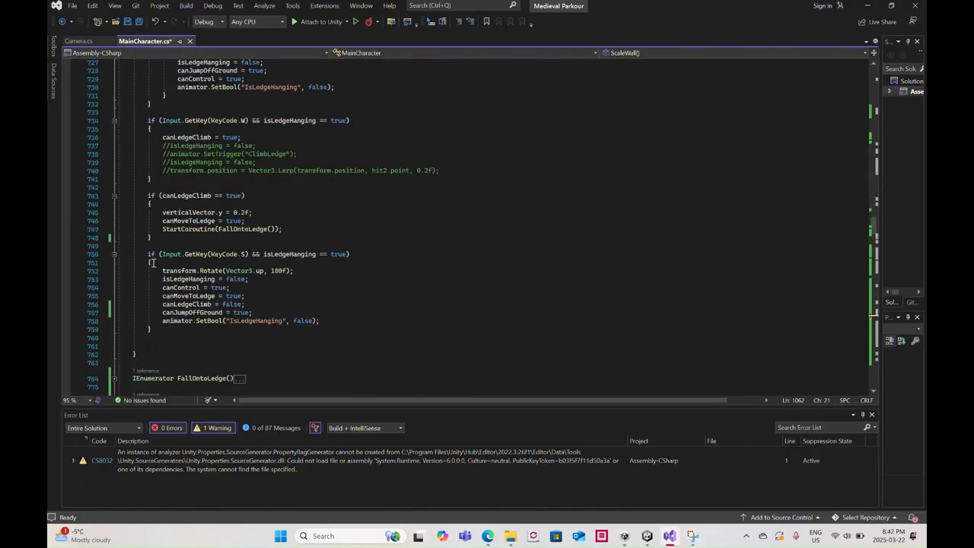
scroll(153, 263, "down", 15)
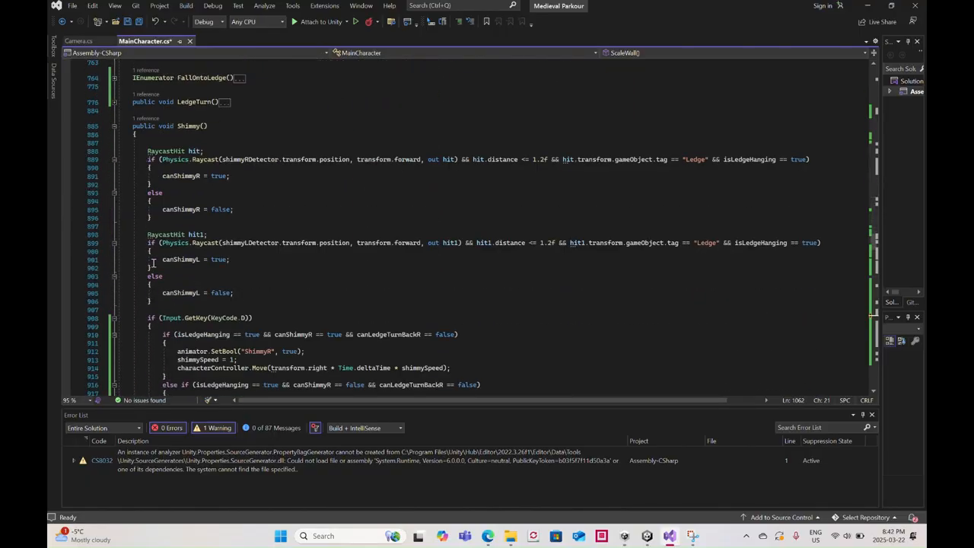
scroll(153, 263, "down", 12)
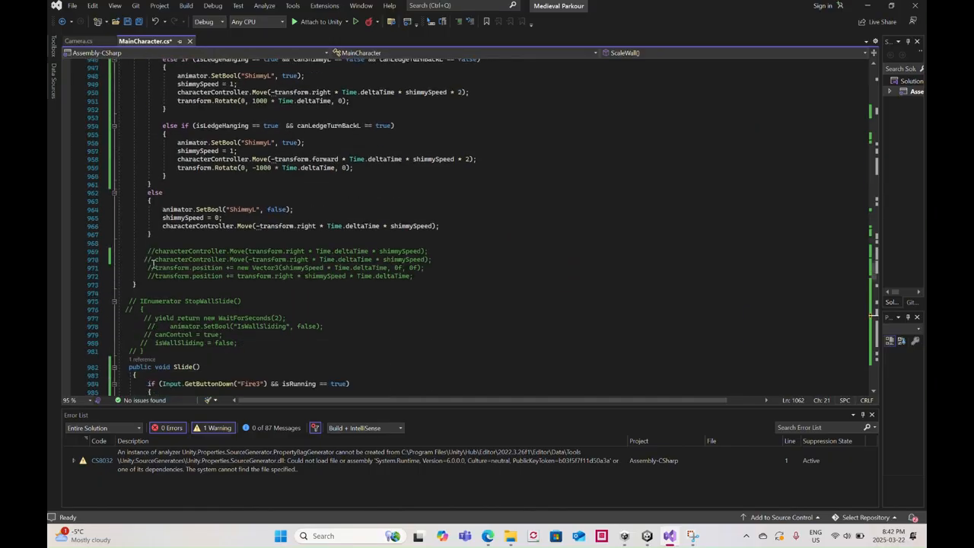
scroll(153, 262, "down", 12)
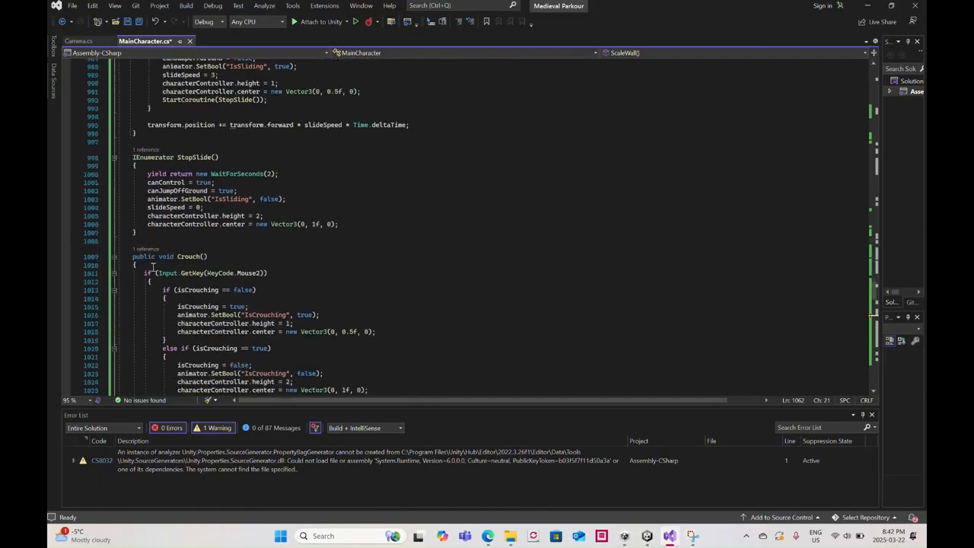
scroll(153, 266, "down", 12)
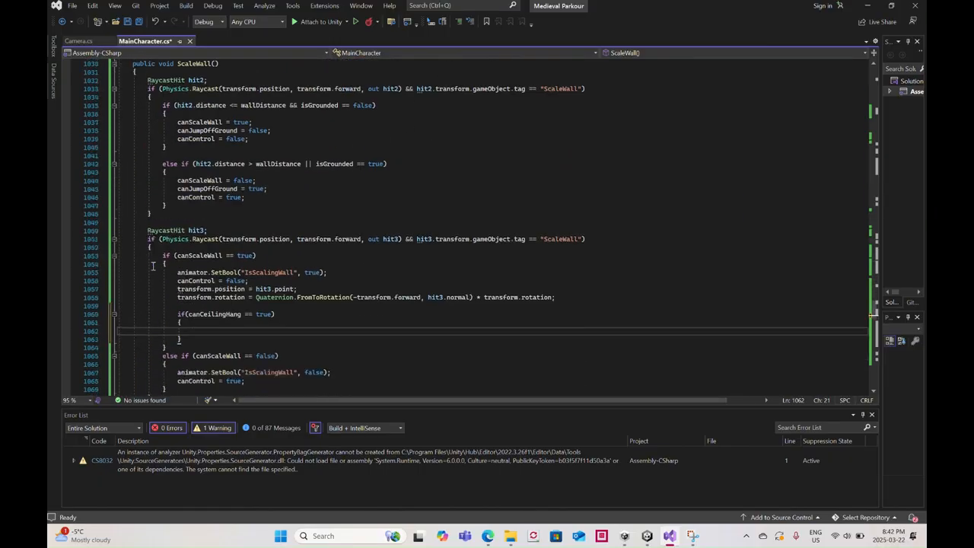
scroll(153, 266, "down", 6)
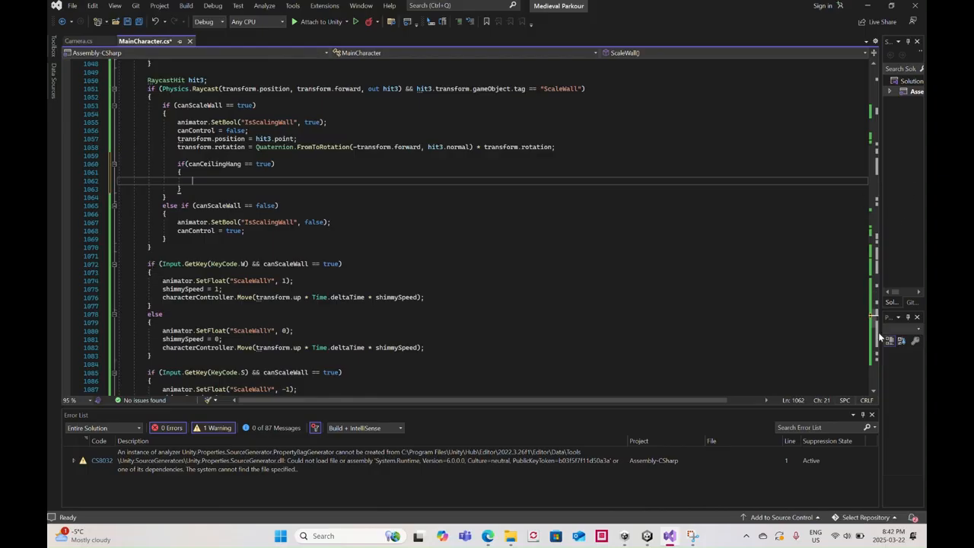
Expand WallSlideJump(), copy its transform.Rotate(Vector3.up, 180f); line and collapse the method again
left_click_drag(872, 326, 858, 172)
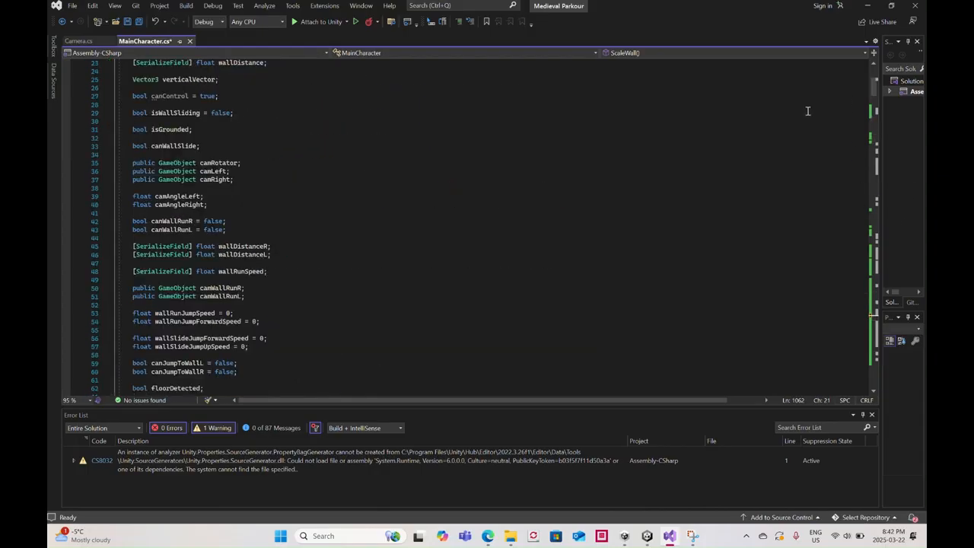
scroll(387, 190, "down", 18)
scroll(384, 192, "down", 5)
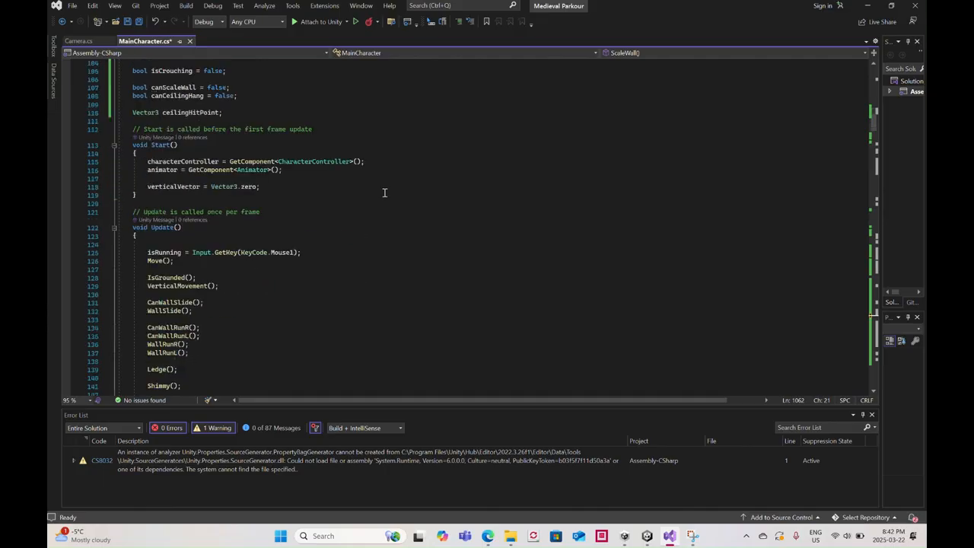
scroll(385, 193, "down", 13)
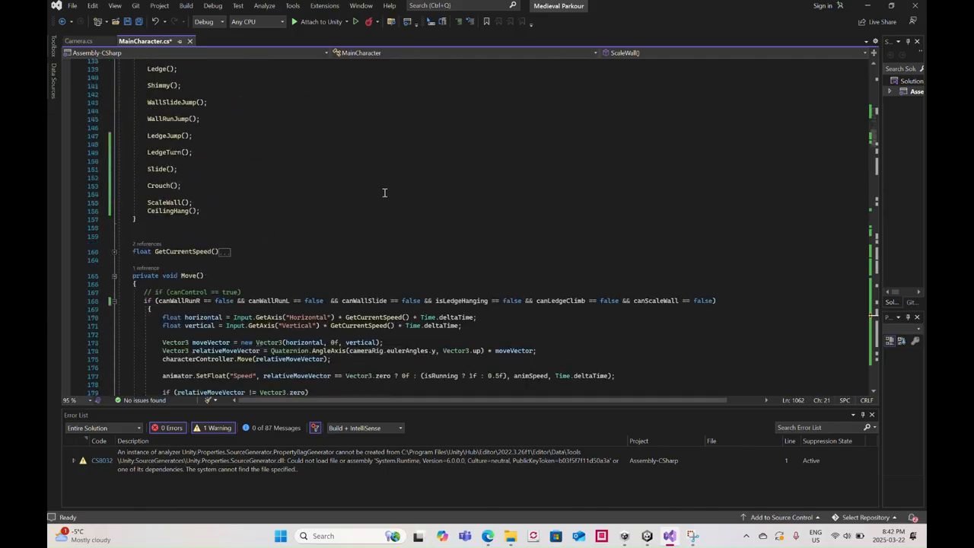
scroll(384, 192, "down", 10)
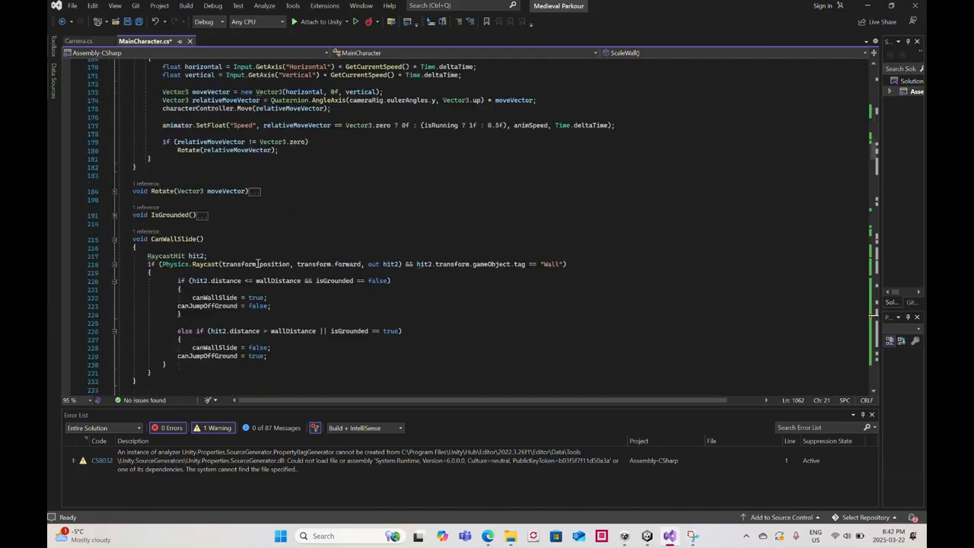
scroll(240, 263, "down", 3)
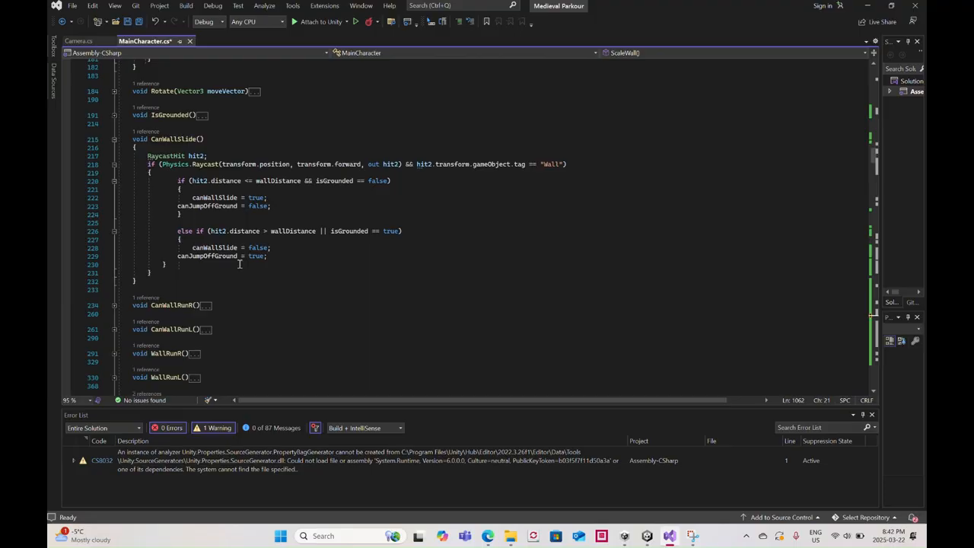
scroll(229, 269, "down", 3)
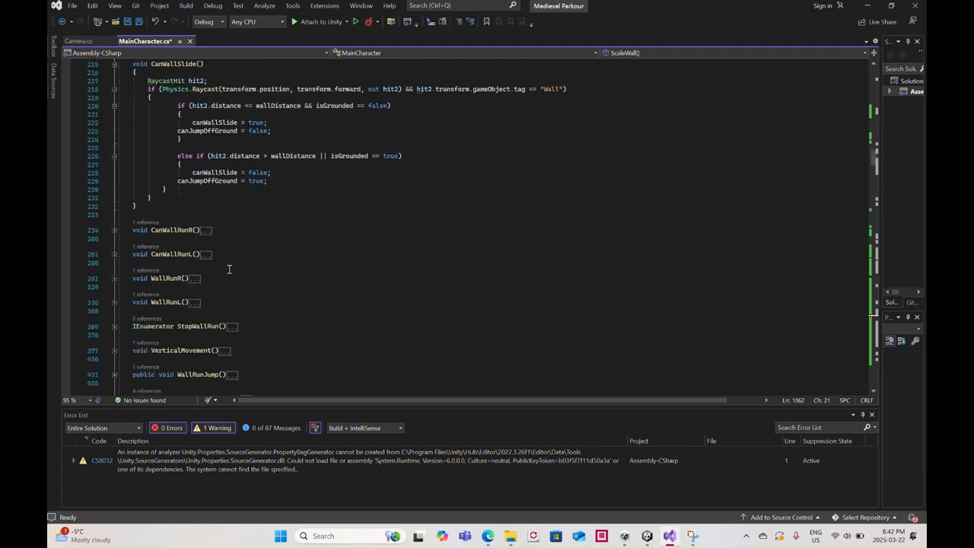
scroll(228, 269, "down", 1)
scroll(228, 269, "down", 2)
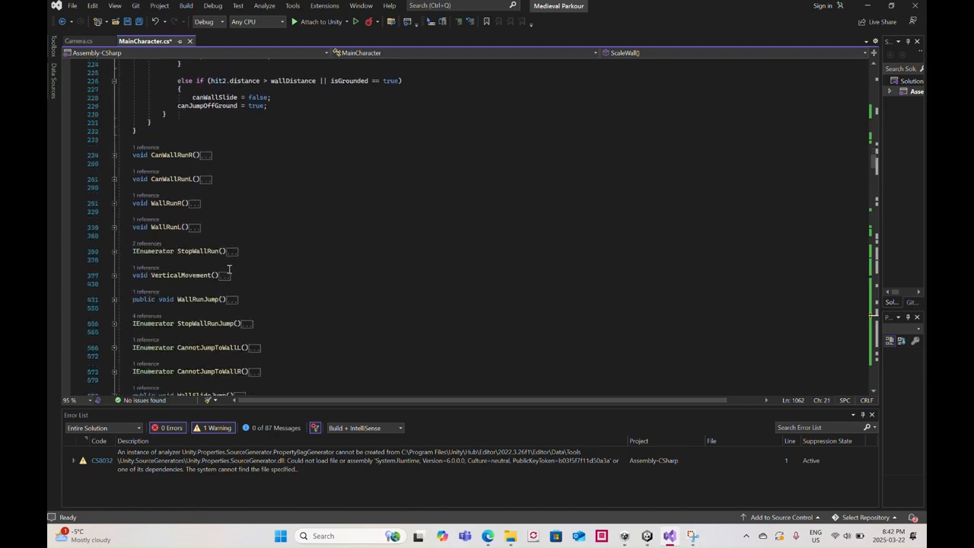
scroll(229, 268, "down", 2)
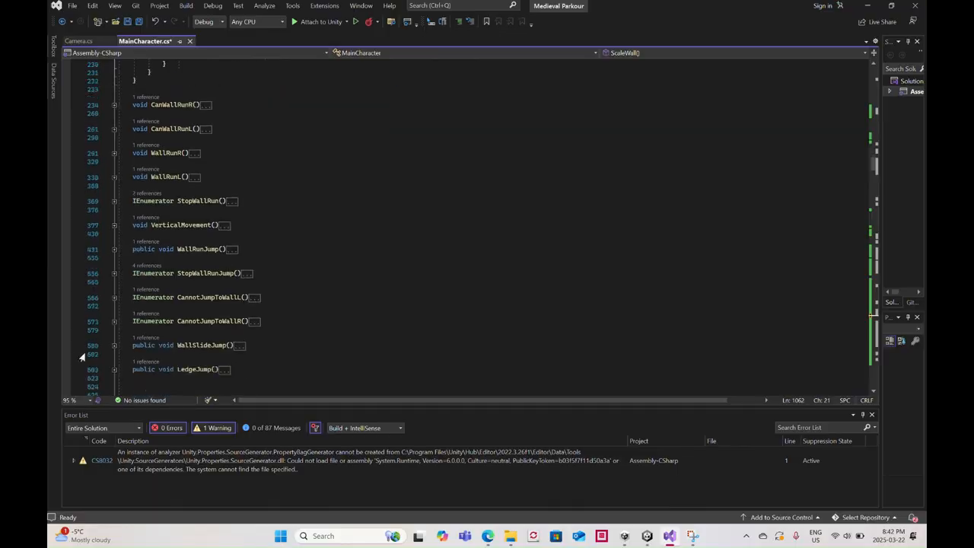
left_click(114, 344)
scroll(204, 309, "down", 3)
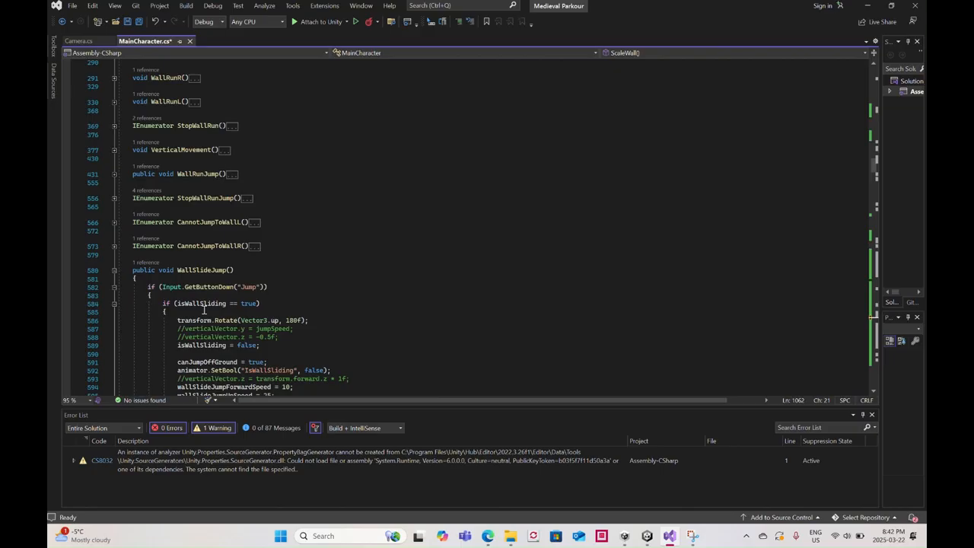
scroll(204, 310, "down", 2)
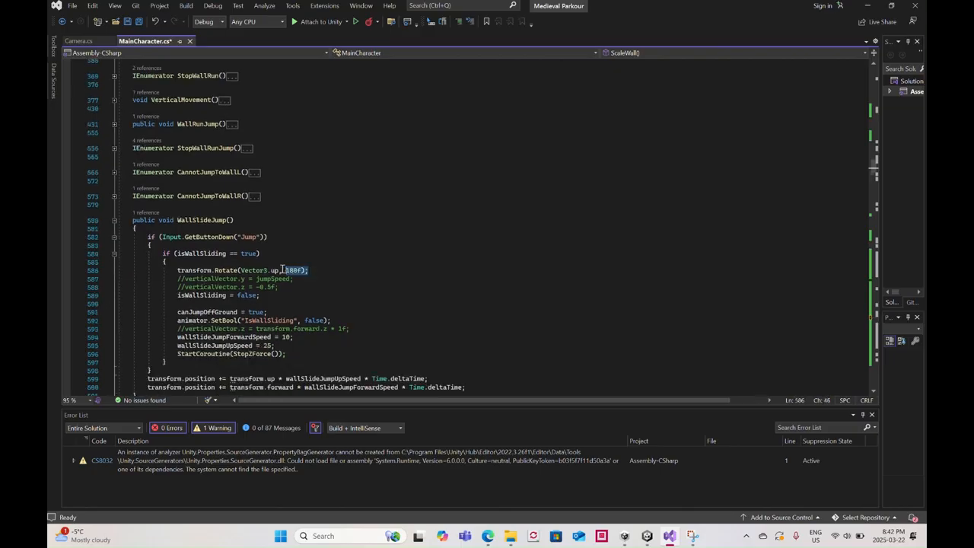
left_click_drag(283, 269, 181, 268)
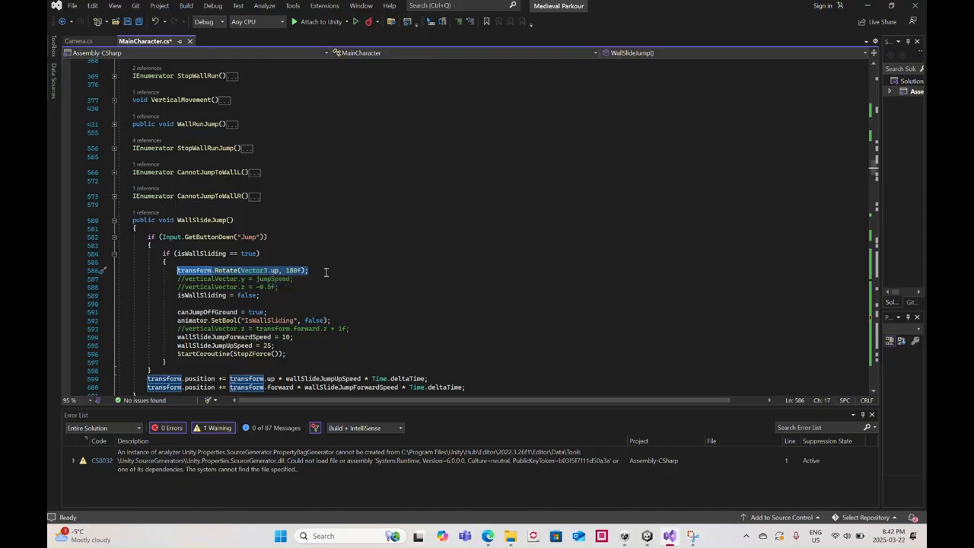
scroll(329, 278, "down", 7)
scroll(330, 278, "up", 5)
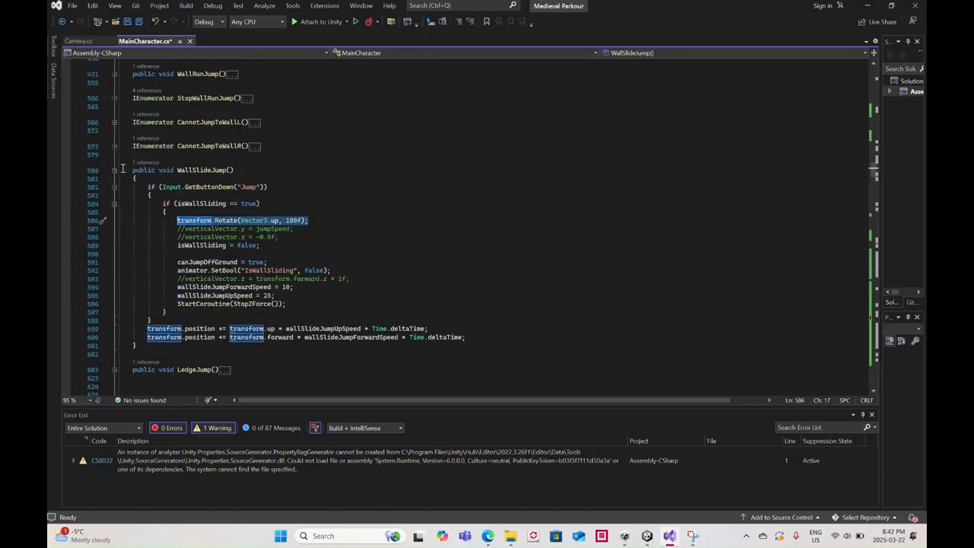
left_click(114, 170)
Paste transform.Rotate(Vector3.up, 180f); into the empty if(canCeilingHang == true) block in ScaleWall() and save MainCharacter.cs
scroll(268, 226, "down", 15)
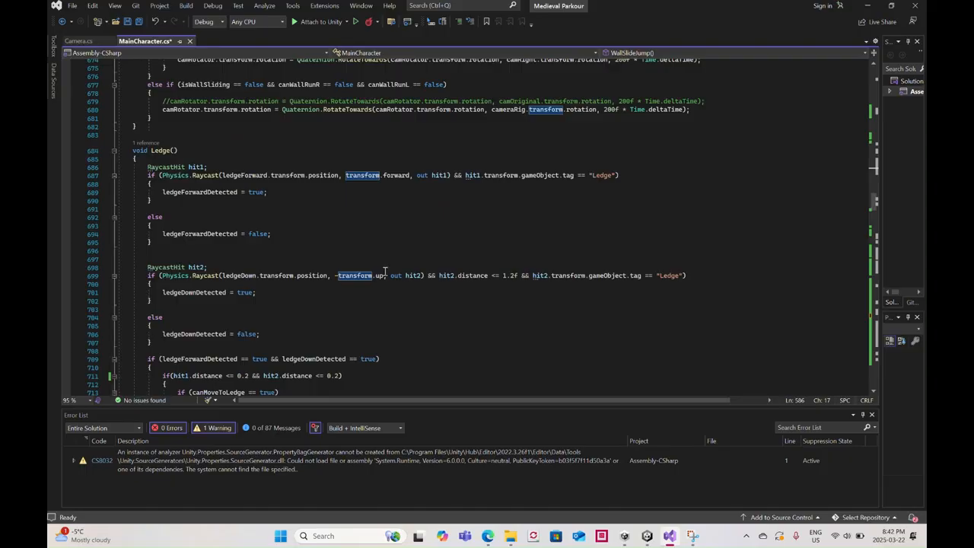
scroll(385, 272, "down", 20)
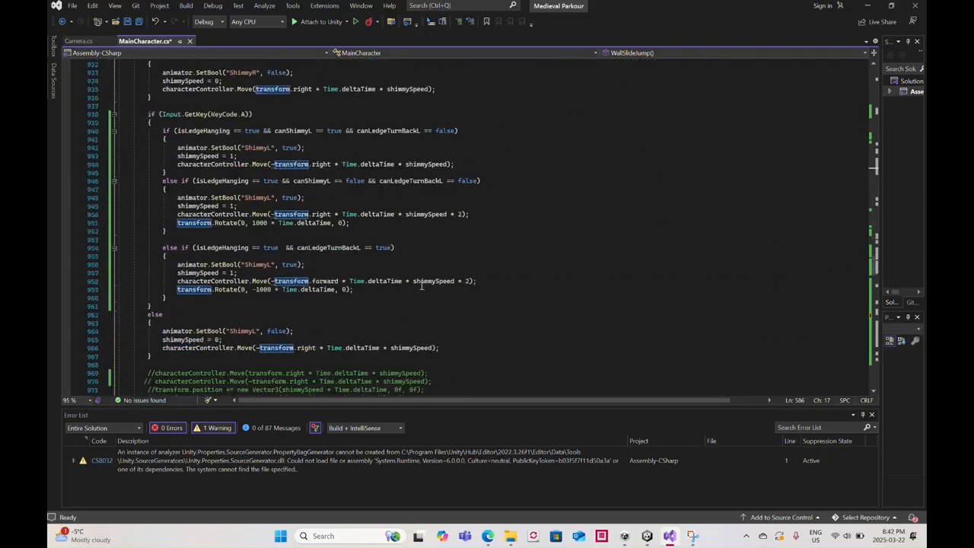
scroll(421, 286, "down", 20)
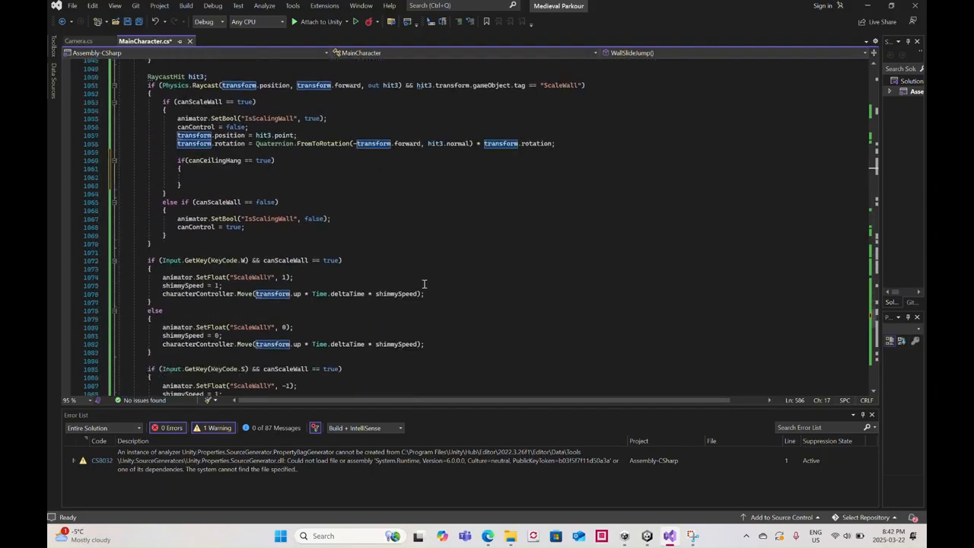
scroll(424, 284, "down", 20)
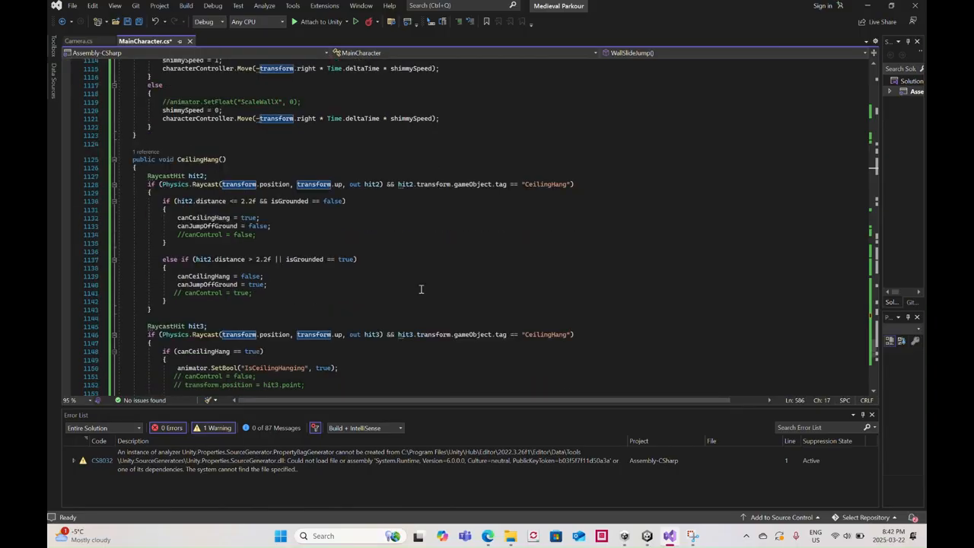
scroll(419, 291, "up", 20)
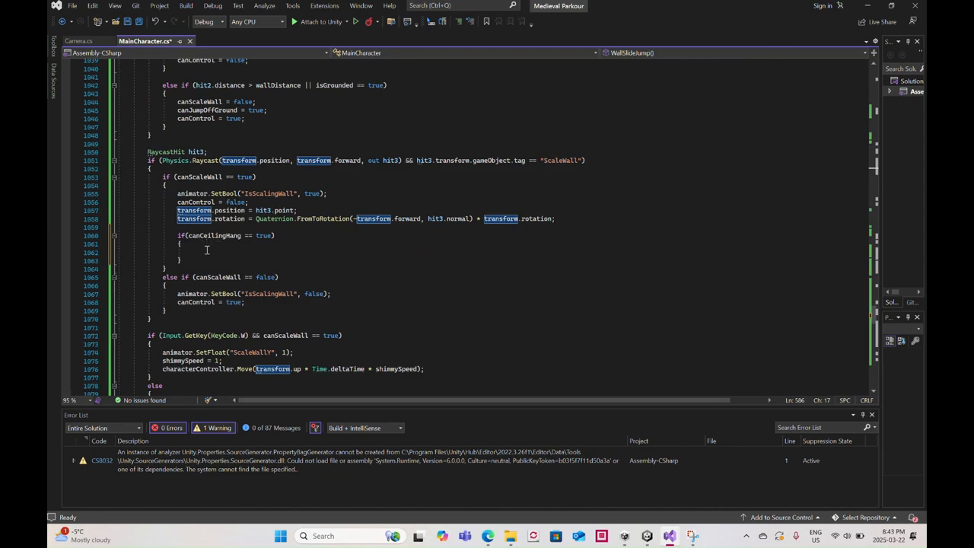
left_click(207, 251)
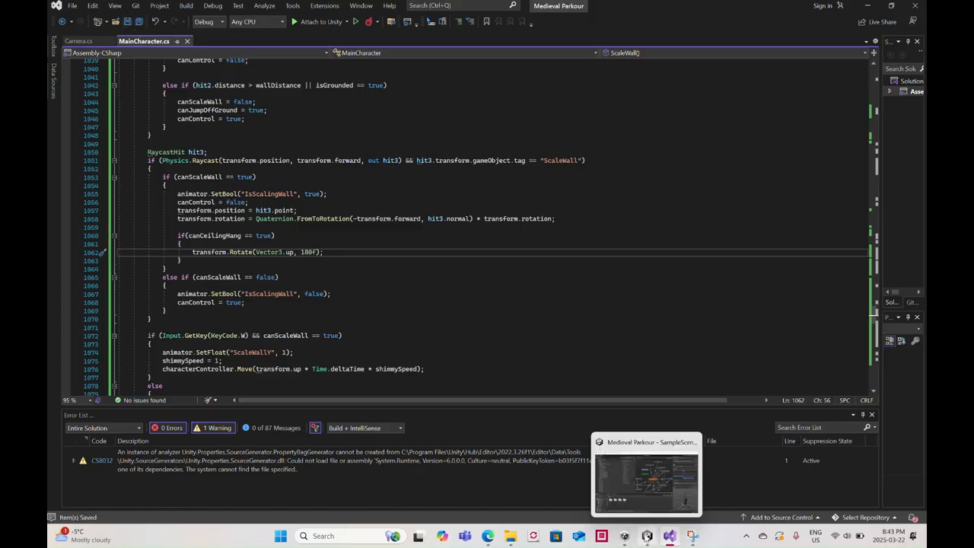
Switch to the Unity editor, start play mode and run the character across the level to the tall scalable wall beneath the ceiling
left_click(648, 536)
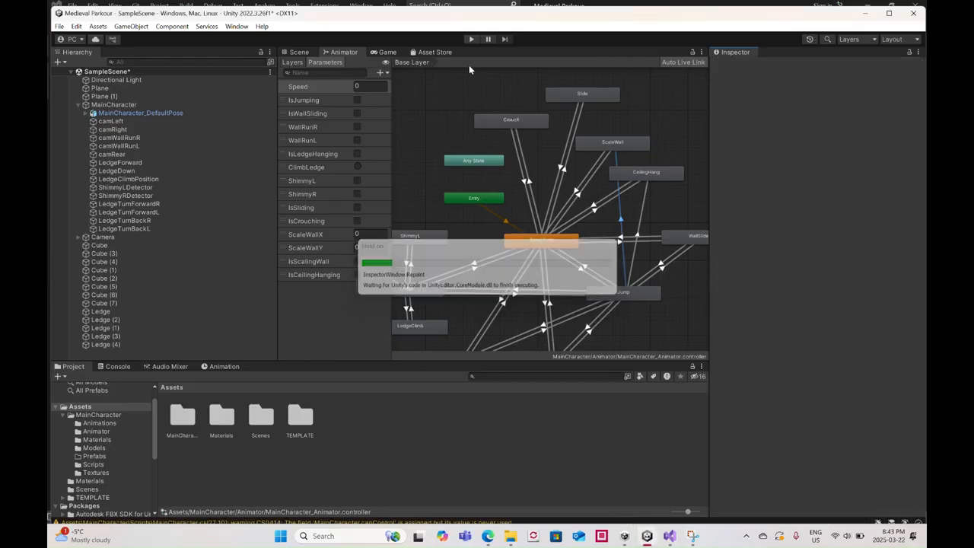
left_click(472, 39)
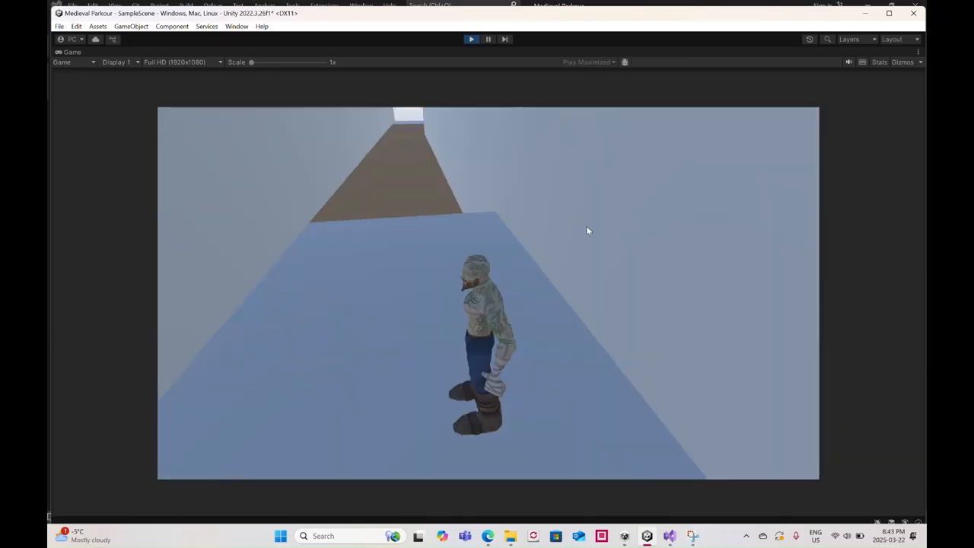
key("w")
key("w")
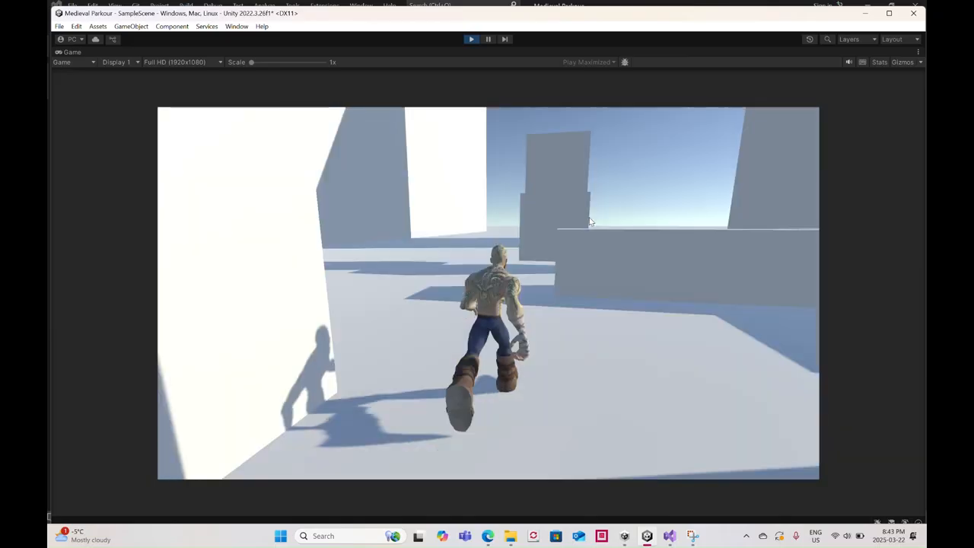
key("w")
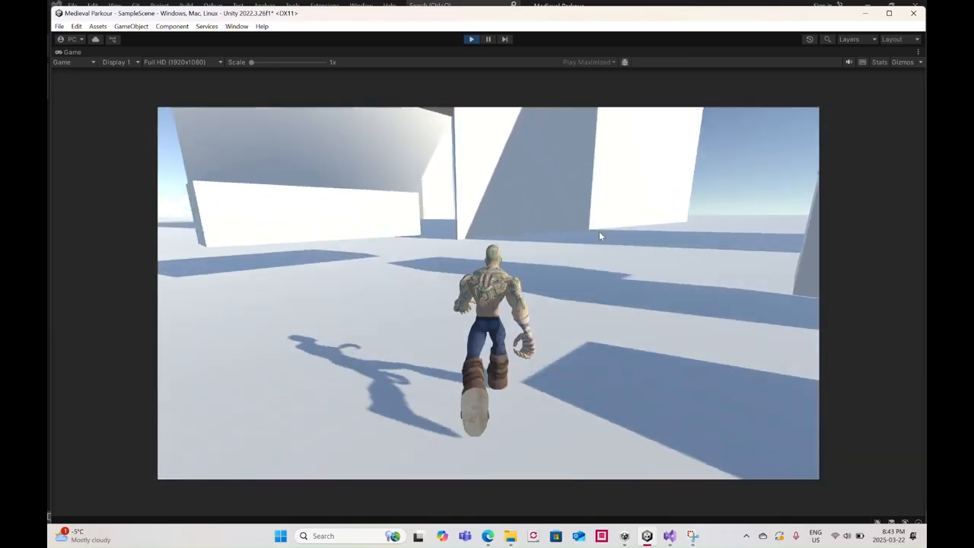
key("w")
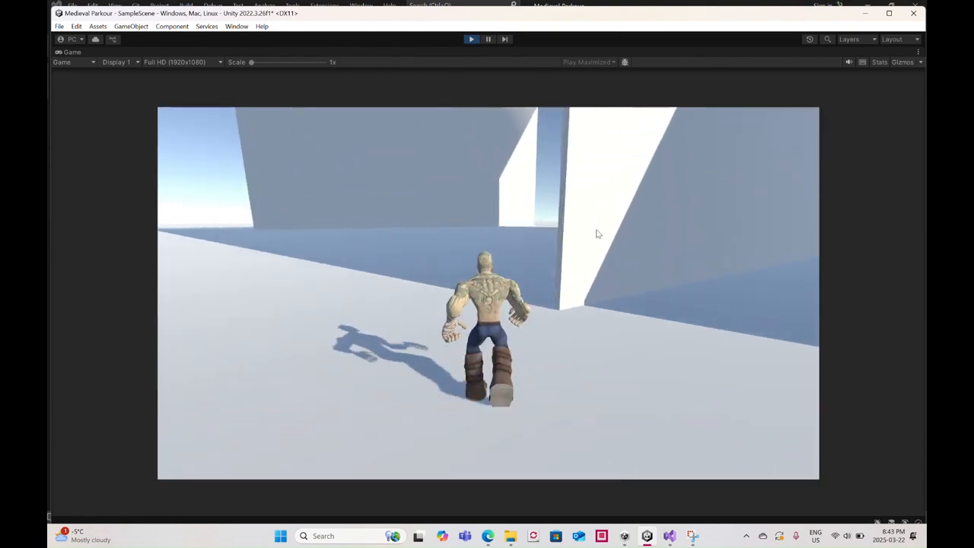
key("w")
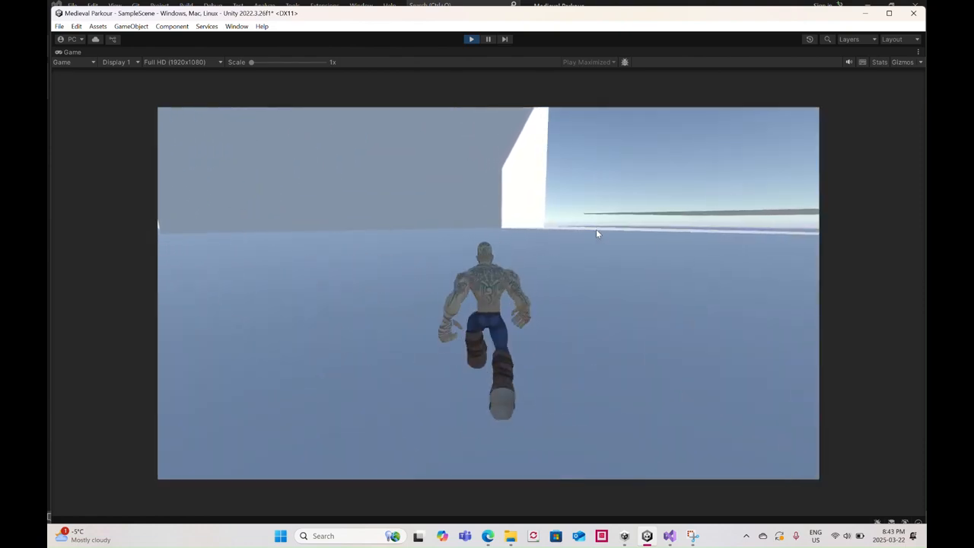
key("w")
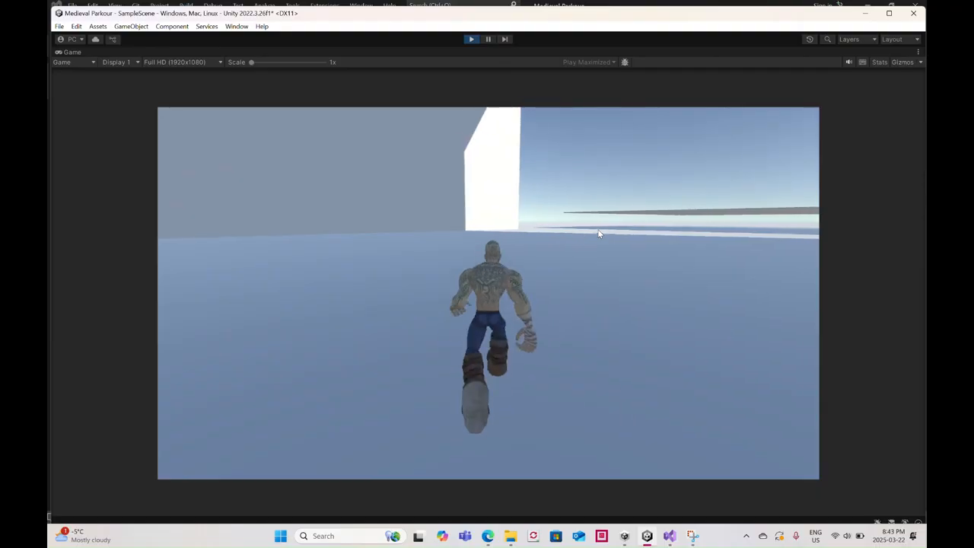
key("w")
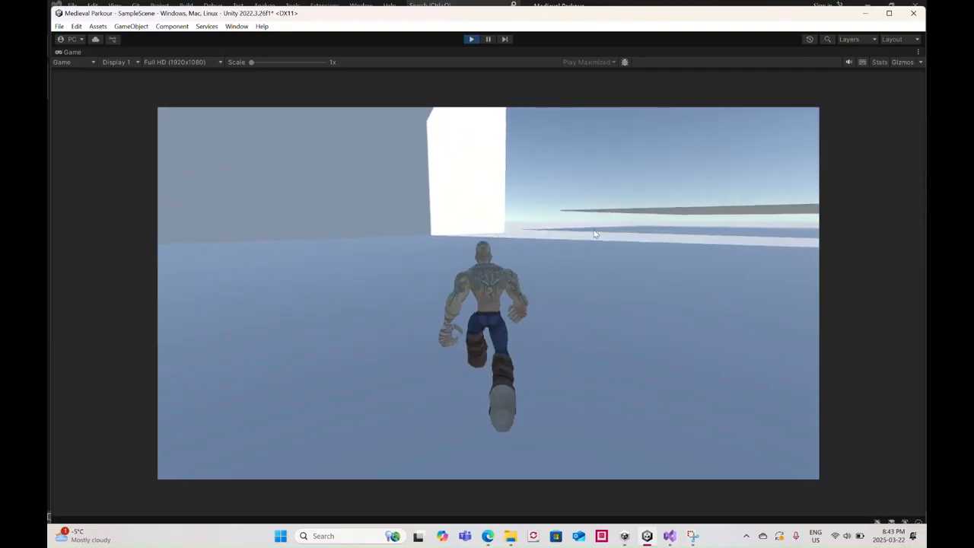
key("w")
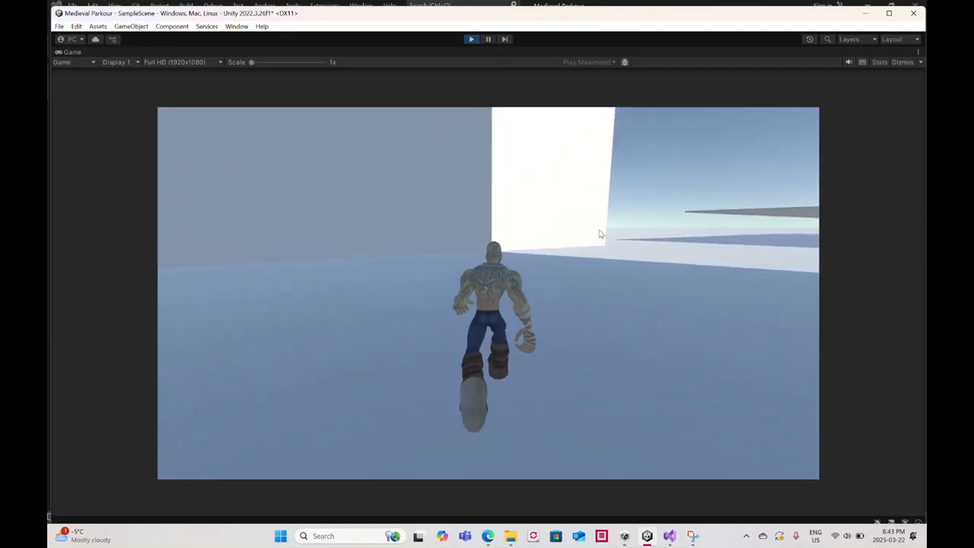
key("w")
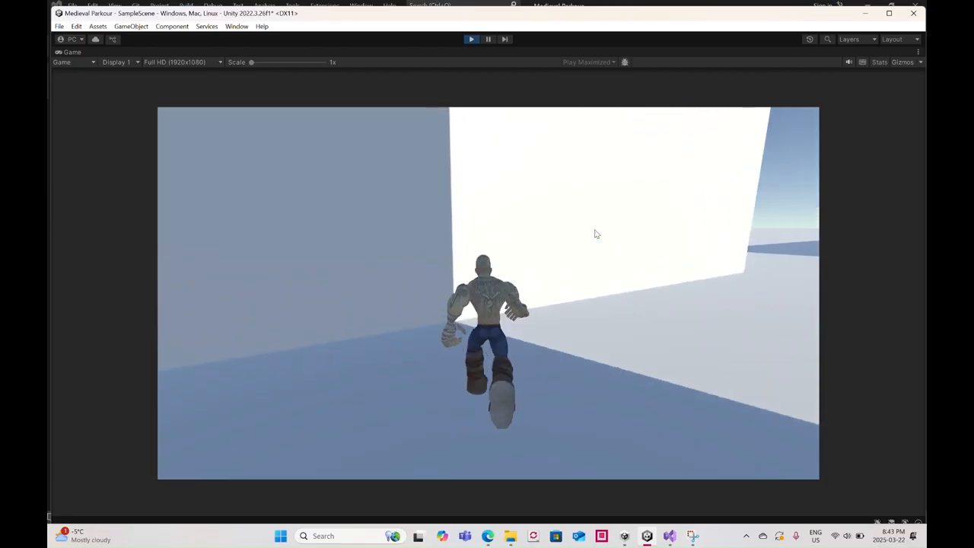
Scale the wall up to the brown ceiling to test the turn-around into ceiling hanging, and stop play mode
key("w")
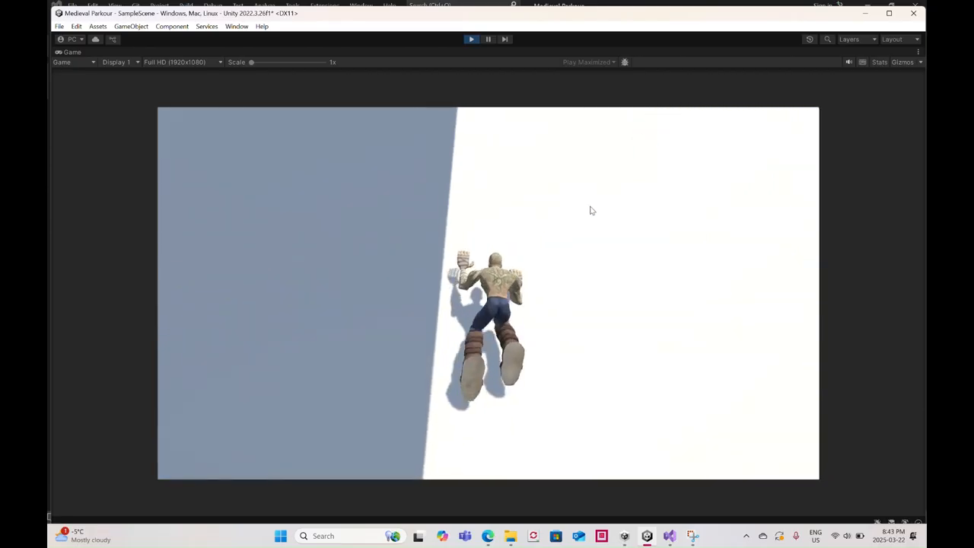
key("w")
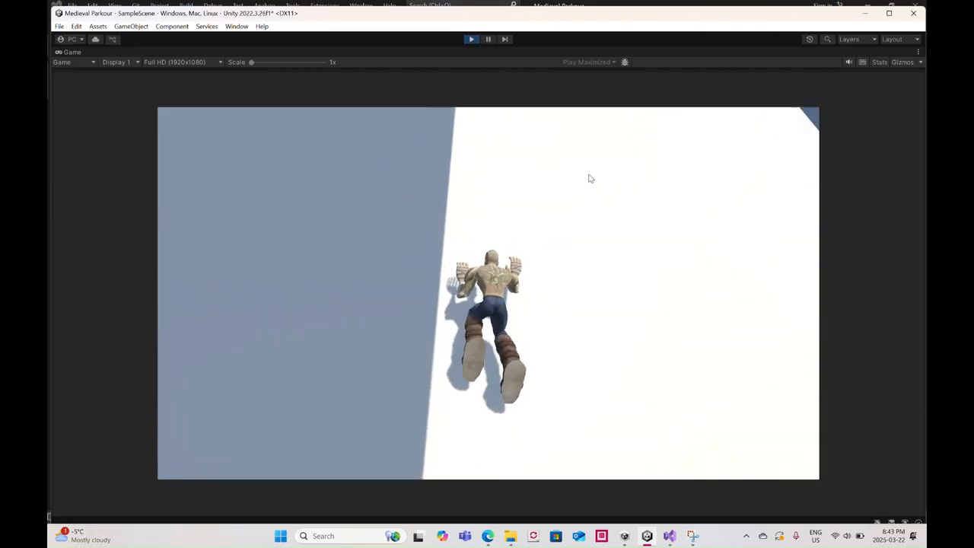
key("w")
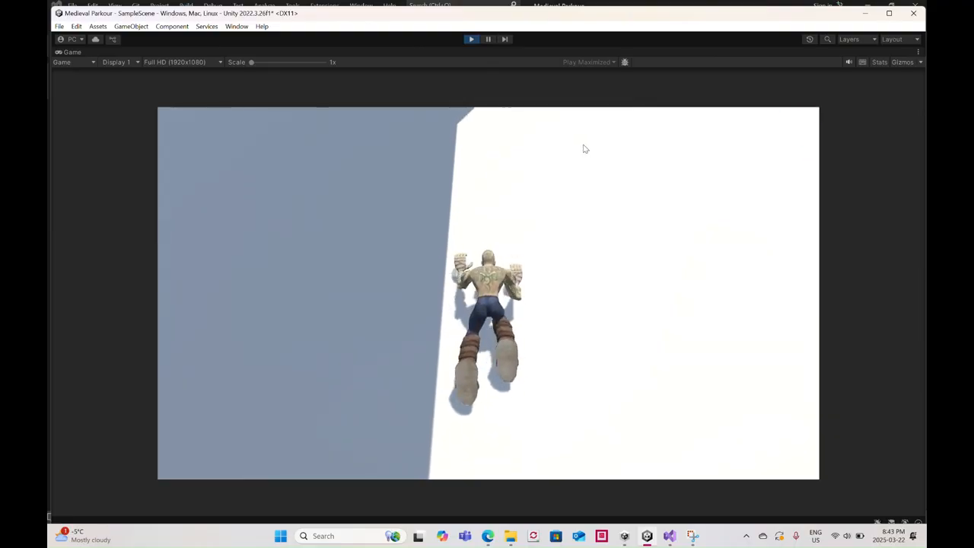
key("w")
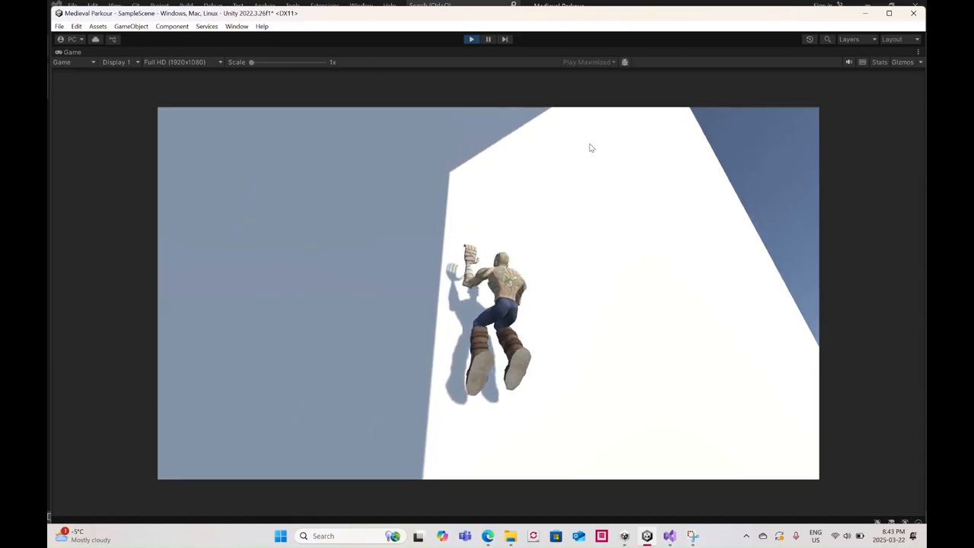
key("w")
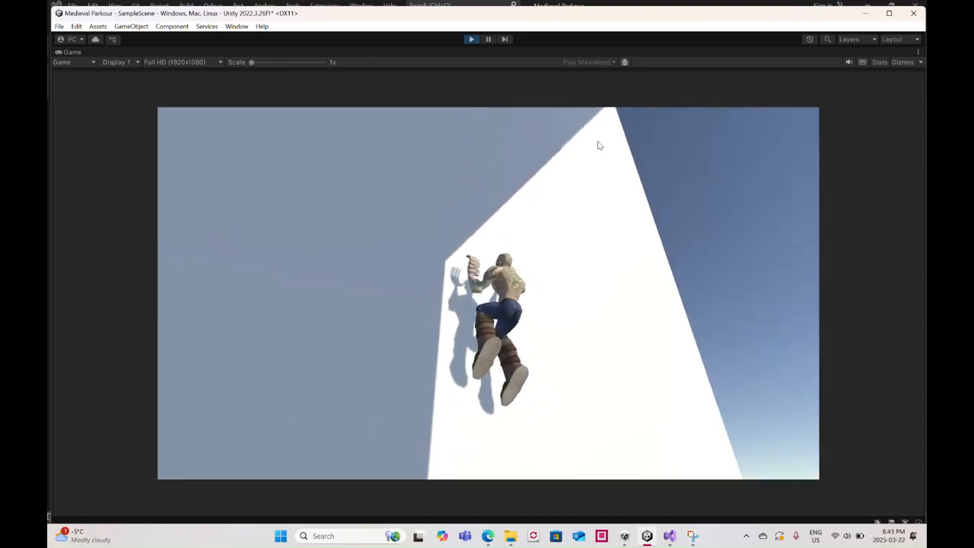
key("w")
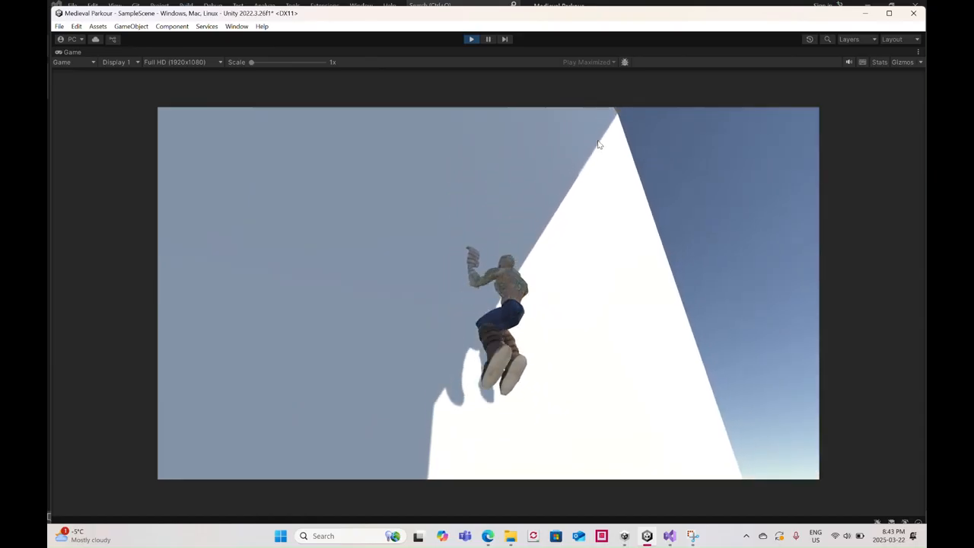
key("w")
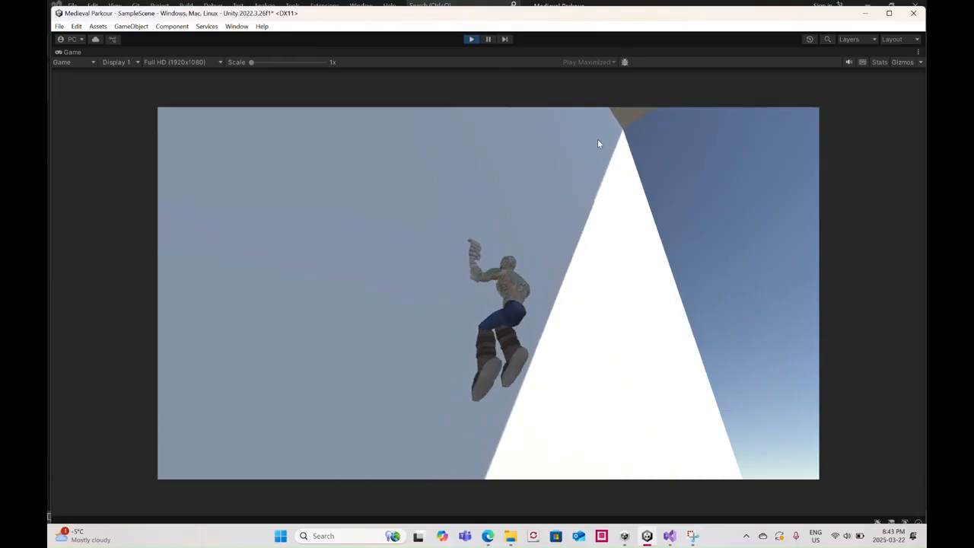
key("w")
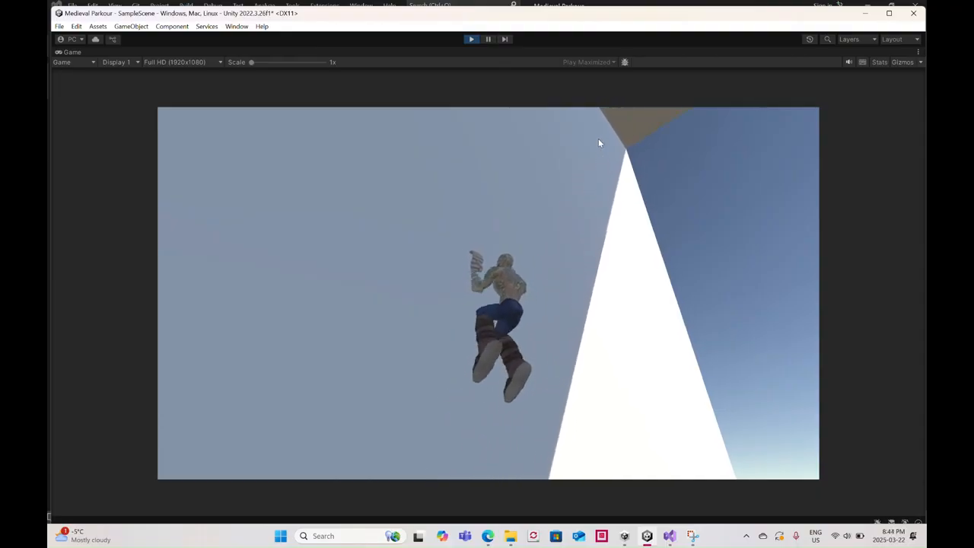
key("w")
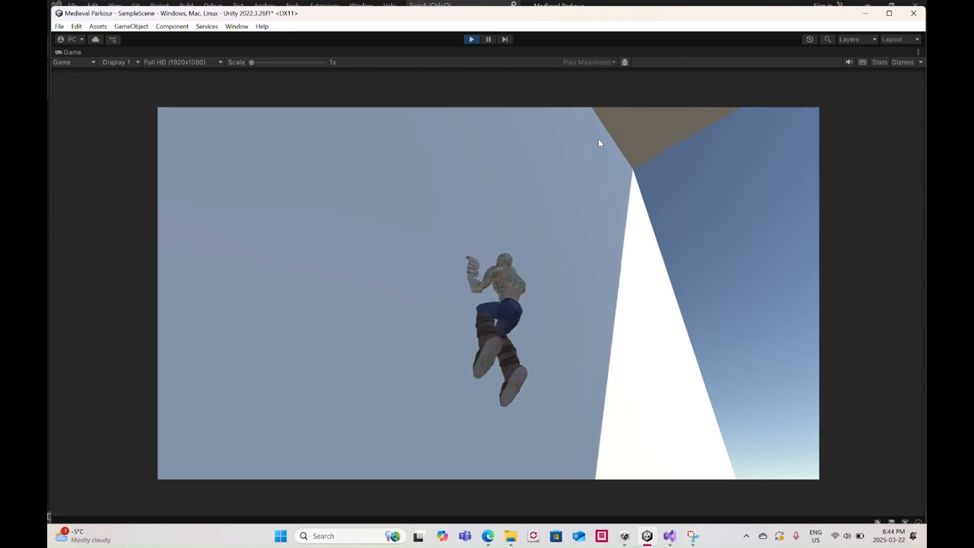
key("w")
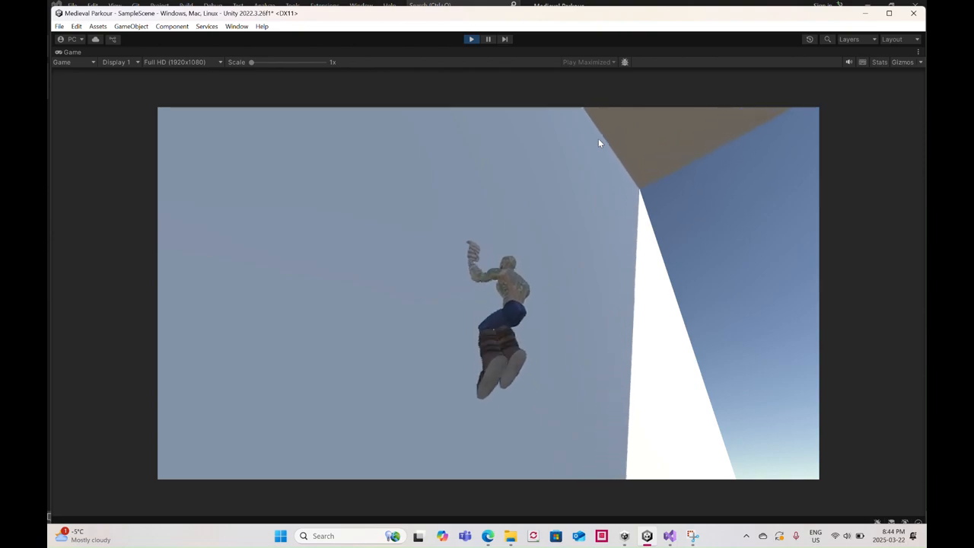
key("w")
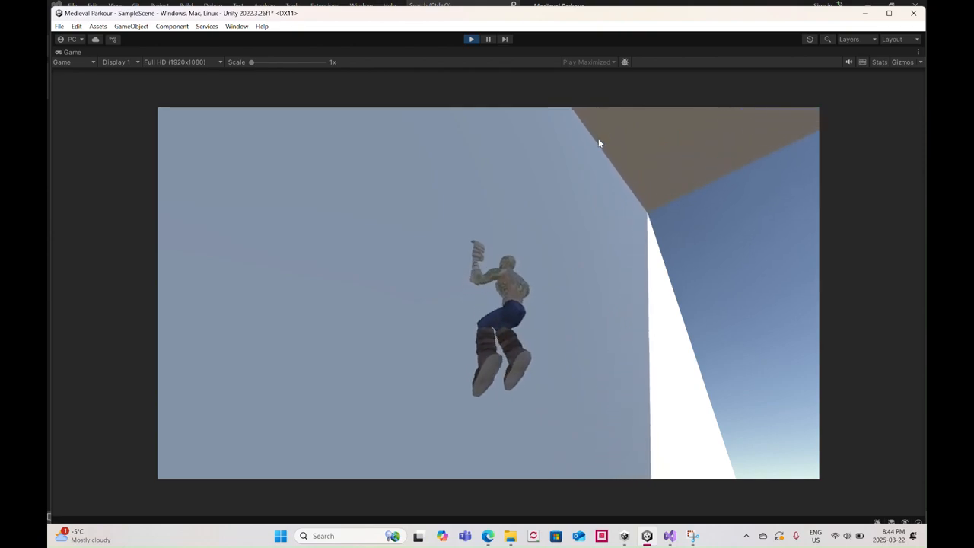
key("w")
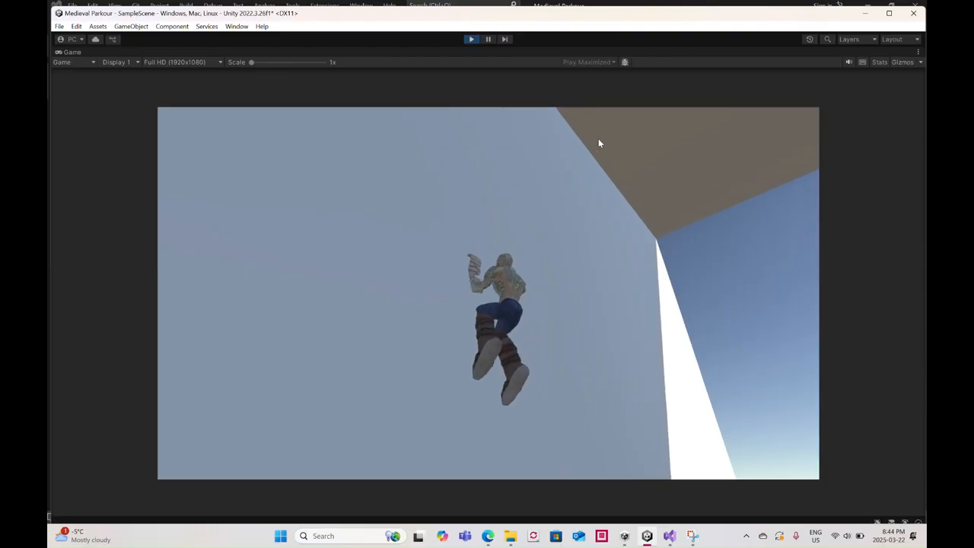
key("w")
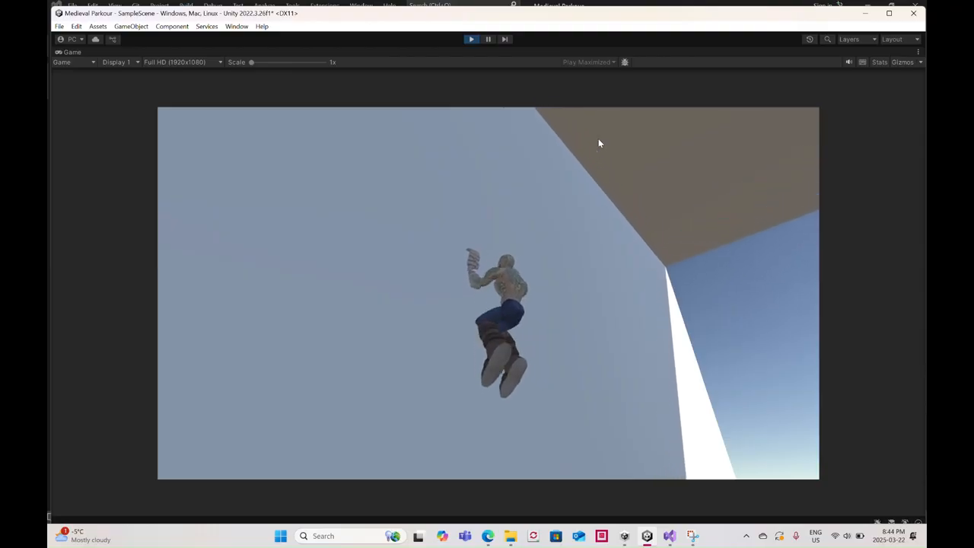
key("w")
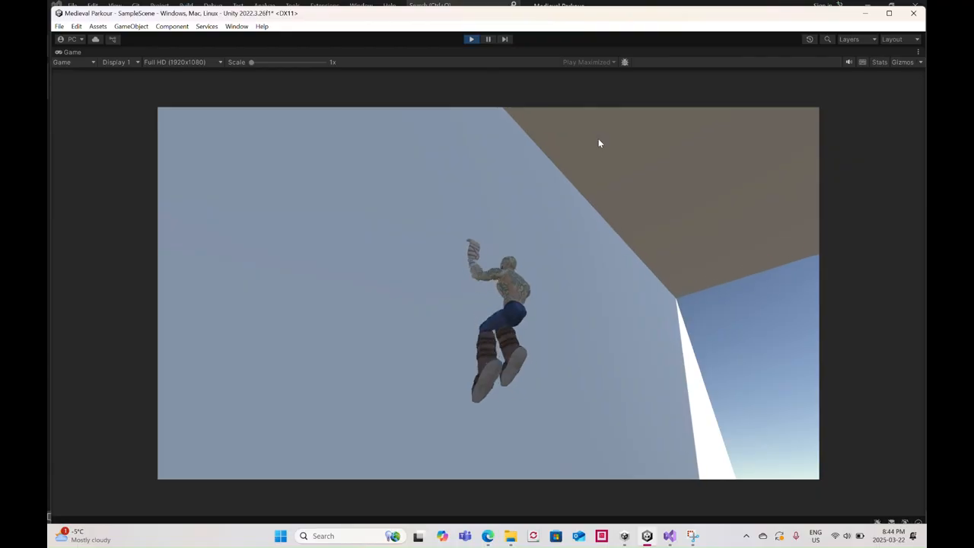
key("w")
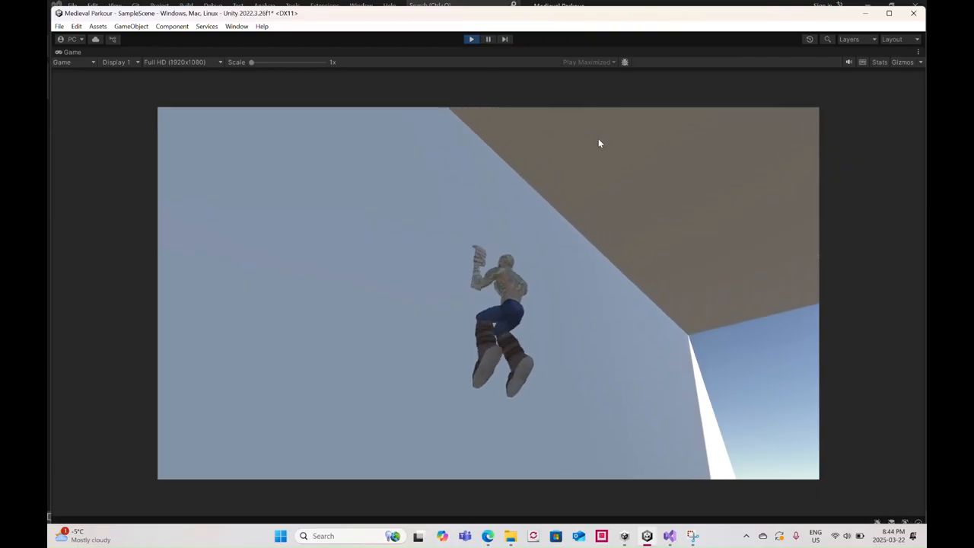
key("w")
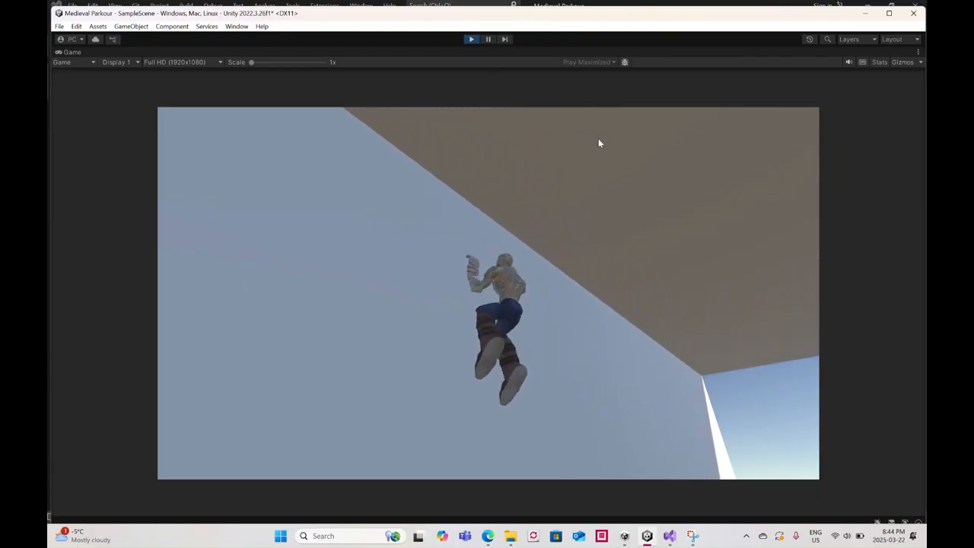
key("w")
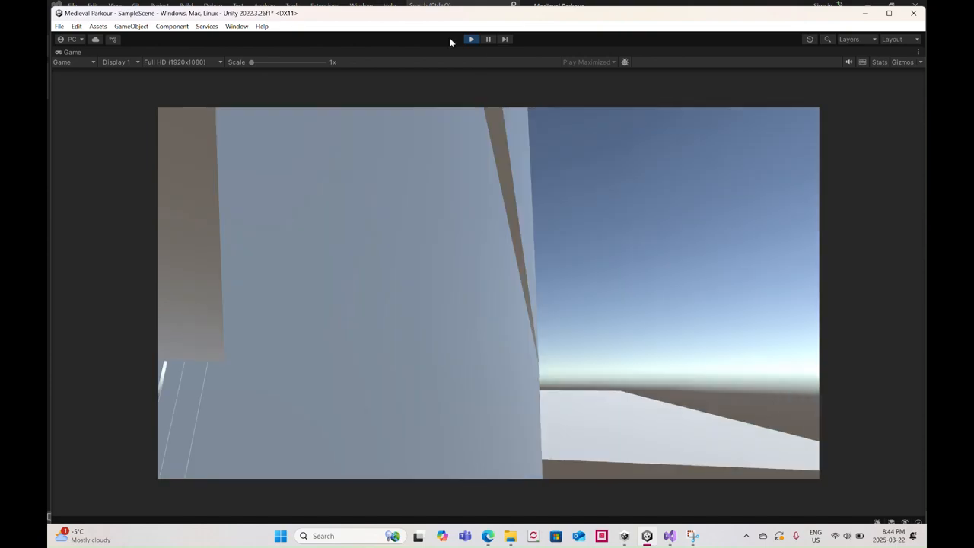
left_click(471, 39)
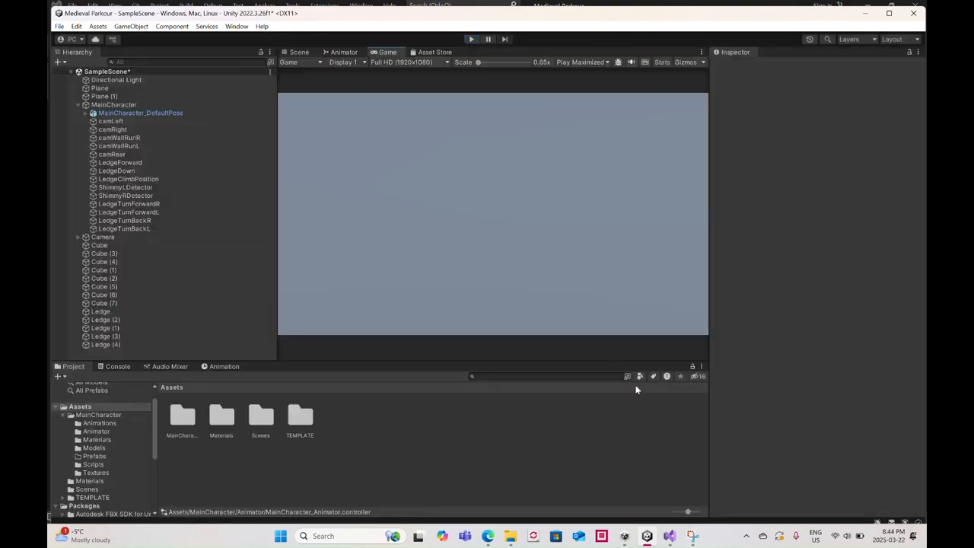
In MainCharacter.cs in Visual Studio, duplicate CeilingHang()'s if (hit2.distance <= 2.2f && isGrounded == false) line below itself and comment out the original
left_click(670, 536)
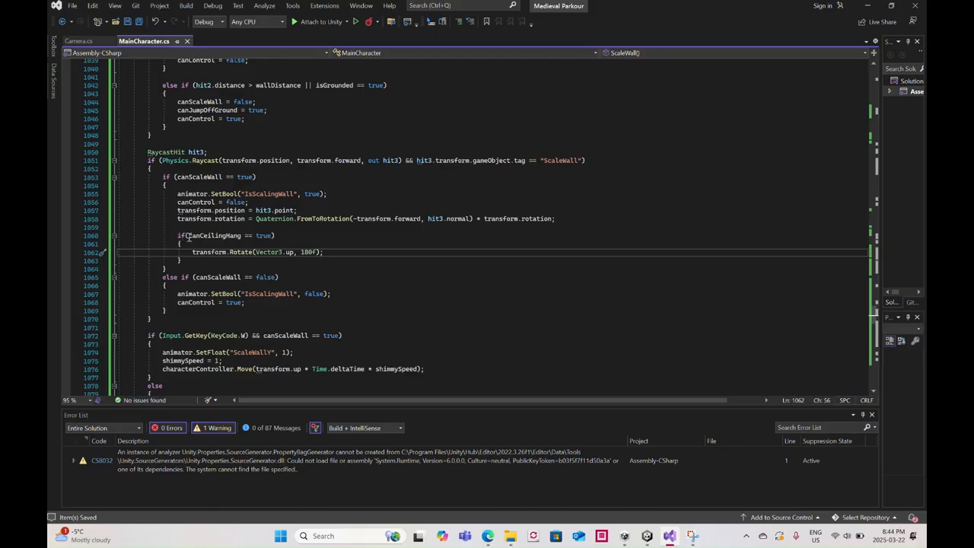
scroll(216, 259, "down", 11)
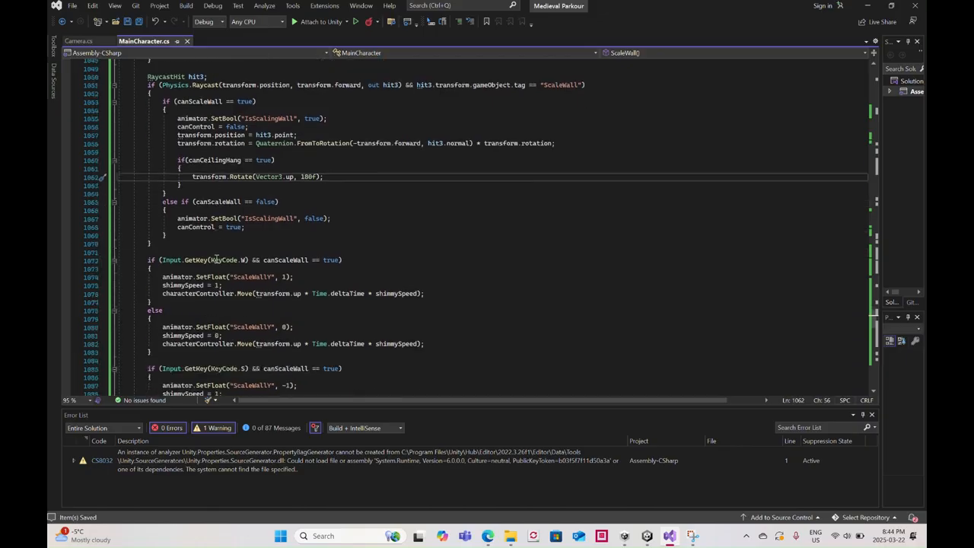
scroll(217, 259, "down", 11)
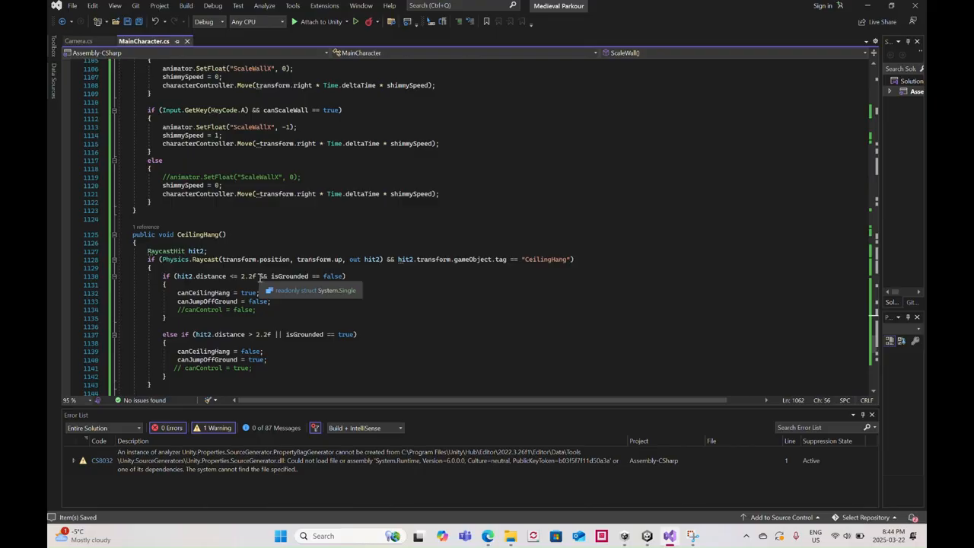
left_click_drag(347, 277, 183, 278)
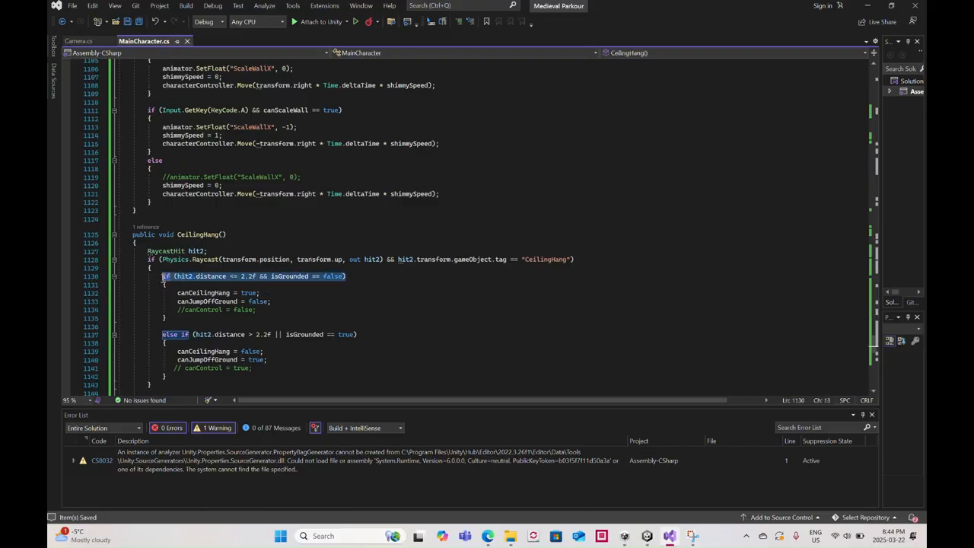
left_click(359, 276)
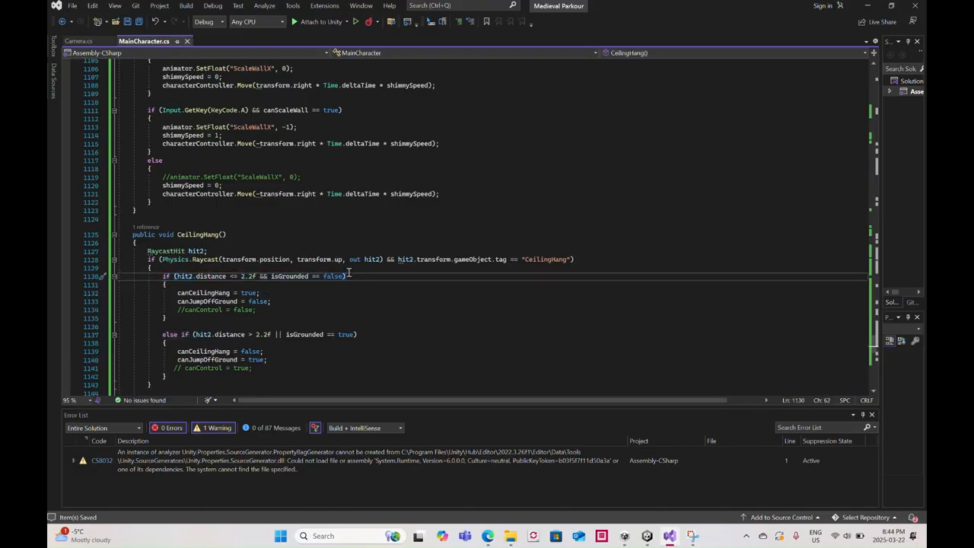
key("Return")
type("if (hit2.distance <= 2.2f && isGrounded == false)")
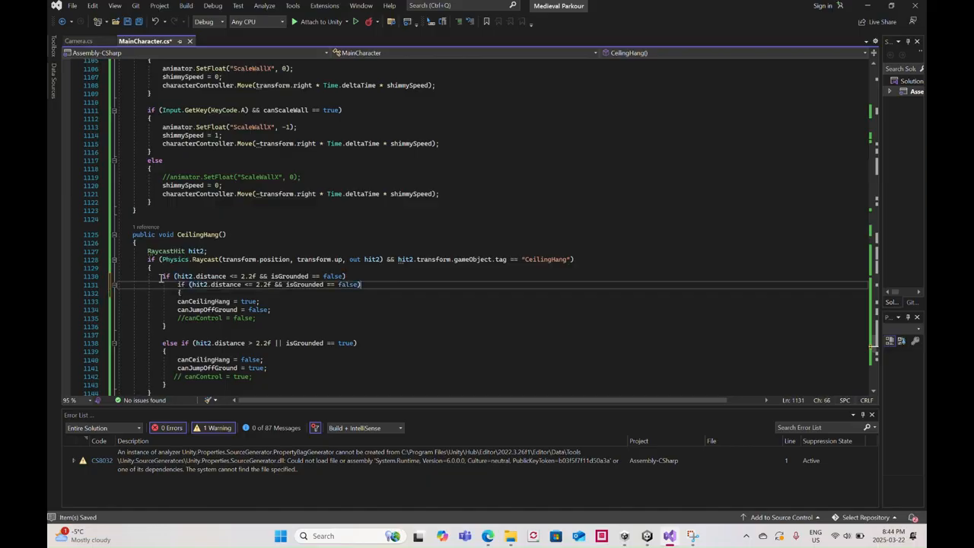
left_click(161, 277)
type("//")
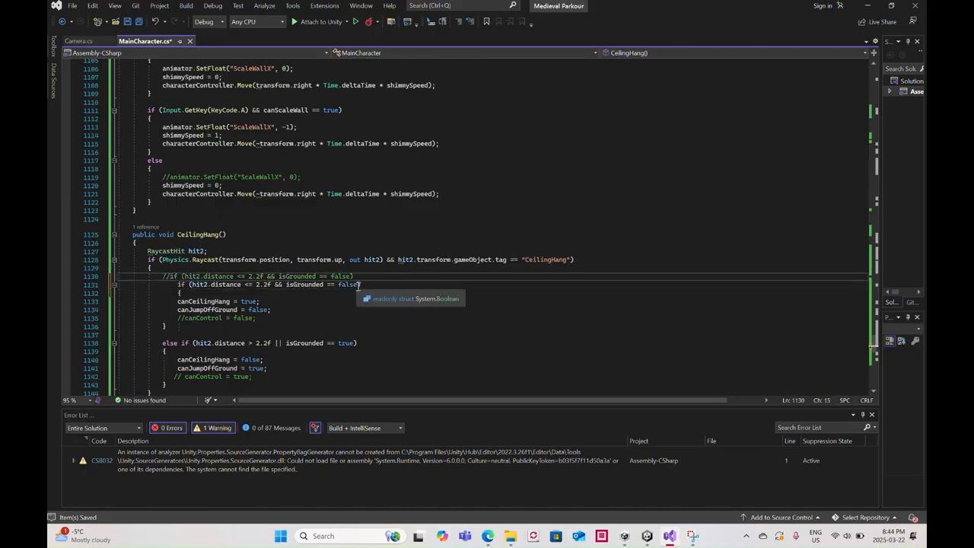
Try removing the isGrounded checks from both distance conditions in CeilingHang(), keeping the original else if line commented out above its copy, and save MainCharacter.cs
left_click_drag(357, 285, 277, 287)
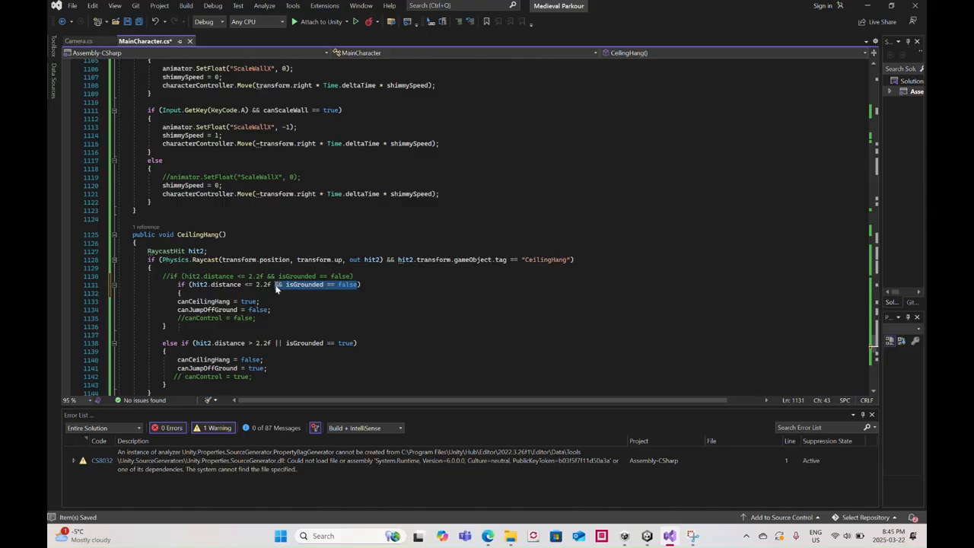
key("BackSpace")
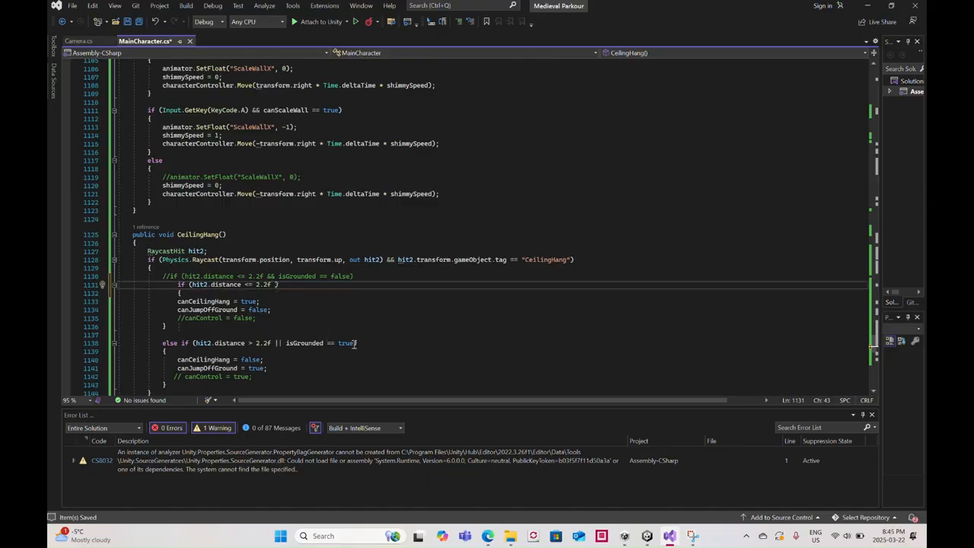
left_click_drag(367, 344, 236, 344)
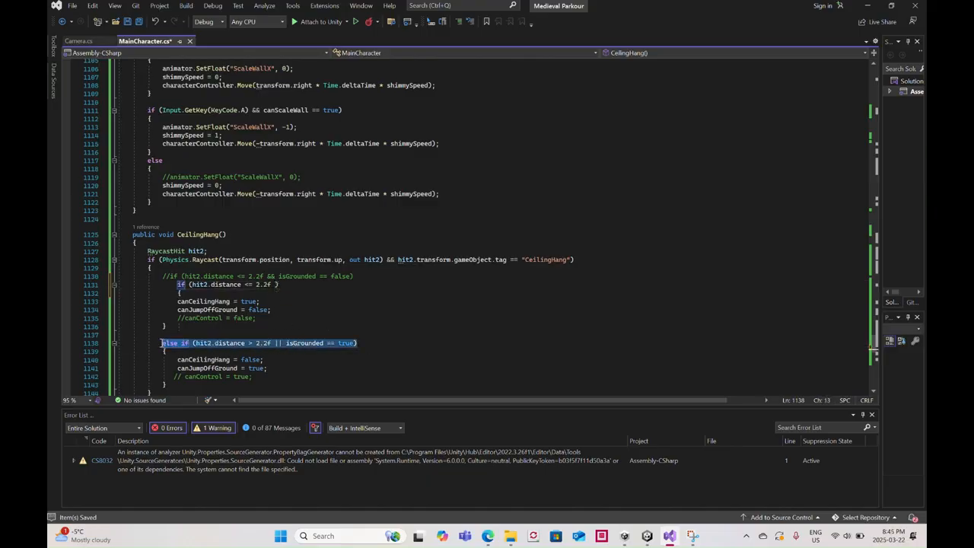
left_click(383, 342)
key("Return")
type("else if (hit2.distance > 2.2f || isGrounded == true)")
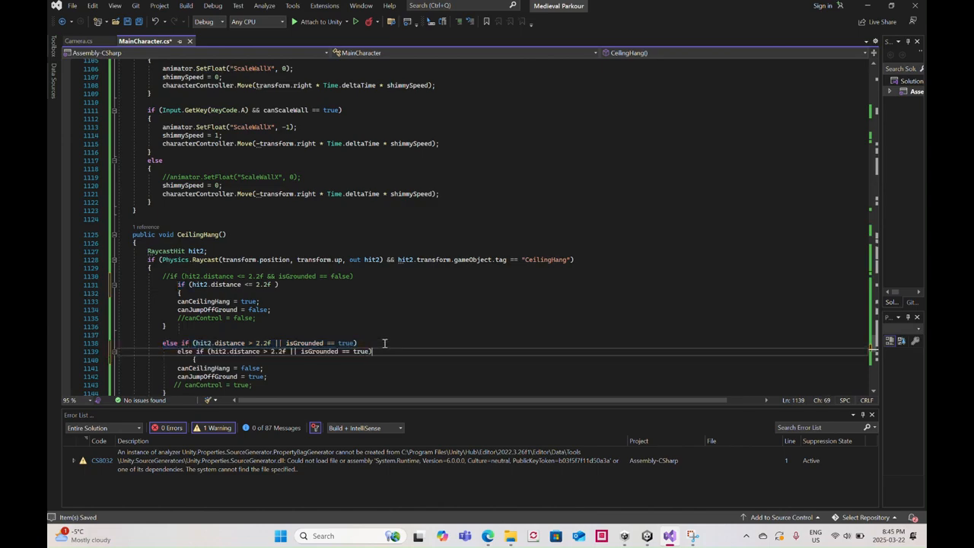
left_click(160, 343)
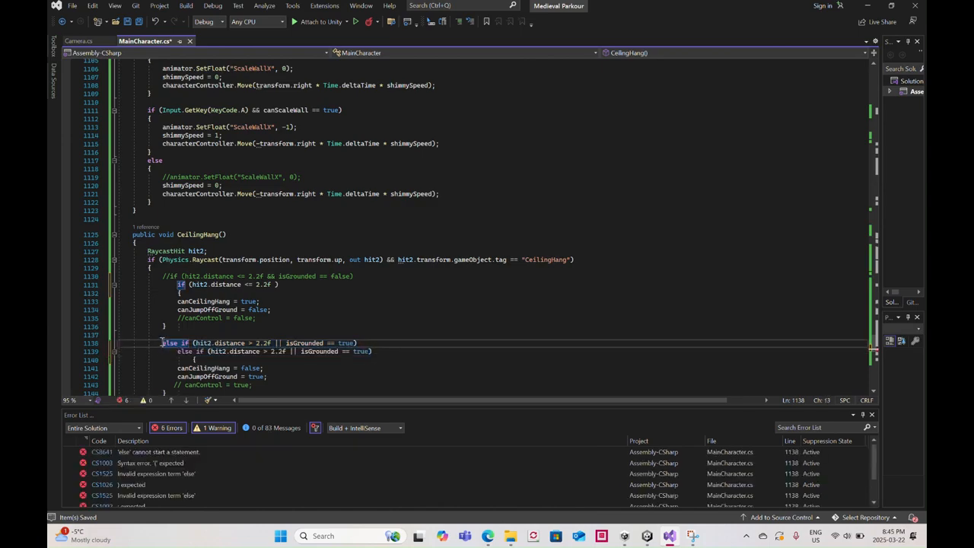
type("//")
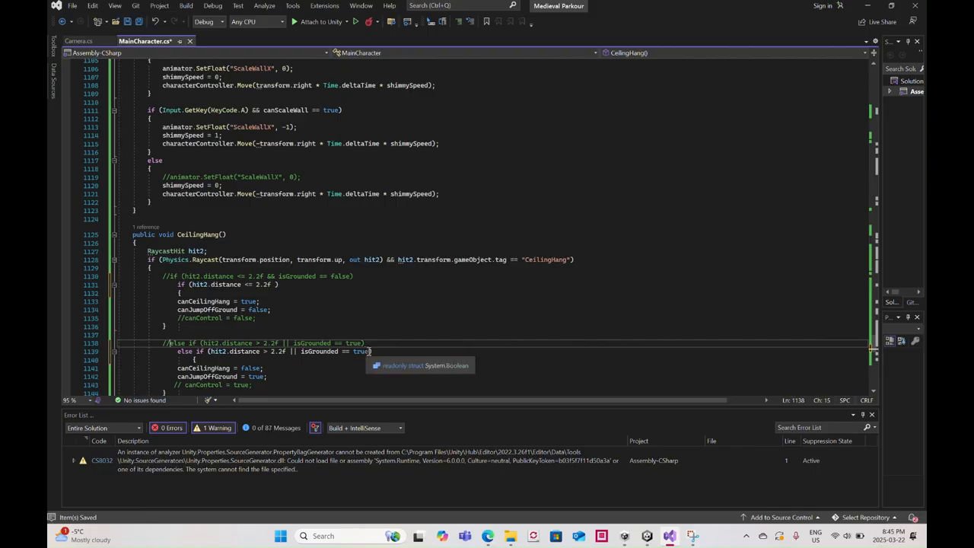
left_click_drag(369, 352, 303, 353)
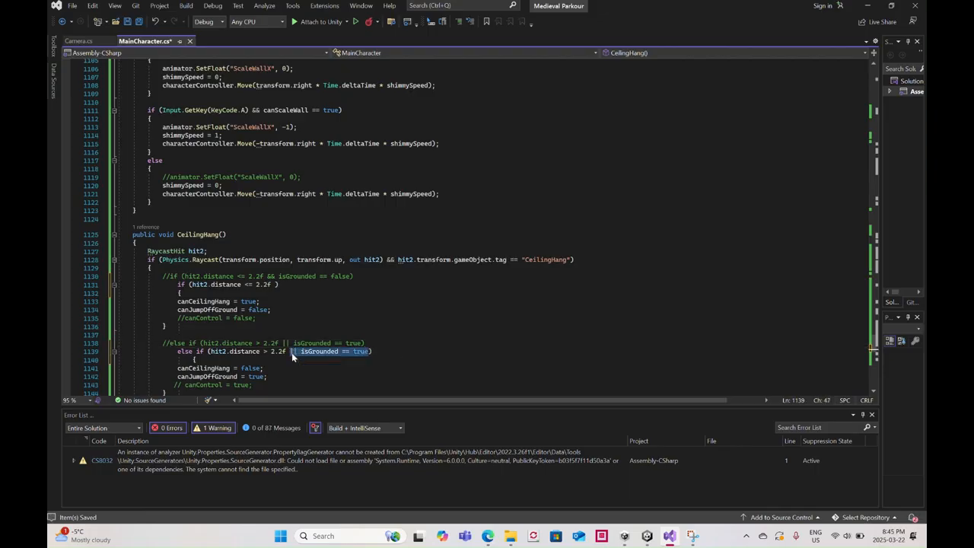
key("Delete")
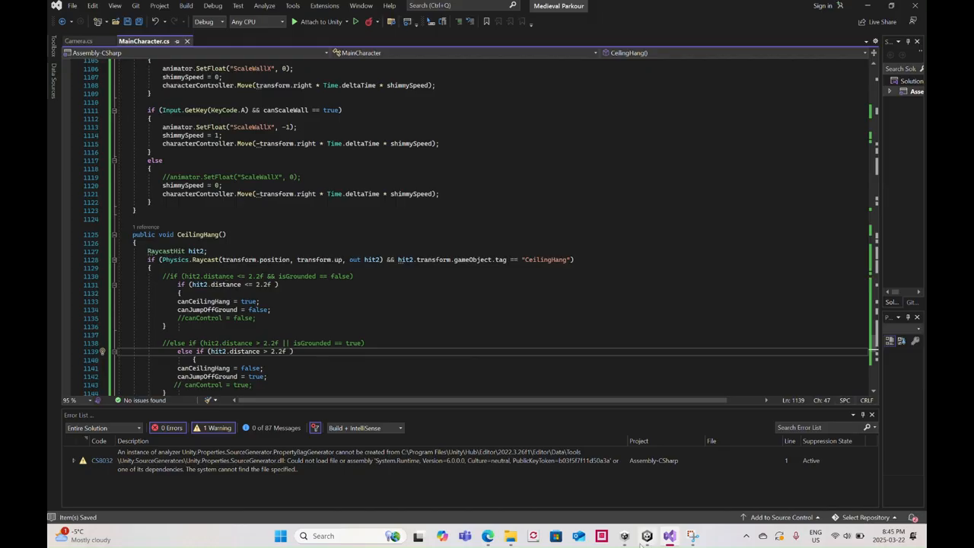
Switch to the Unity editor, play the level and scale the wall up to the brown ceiling to test ceiling detection, and stop play mode
mouse_move(644, 542)
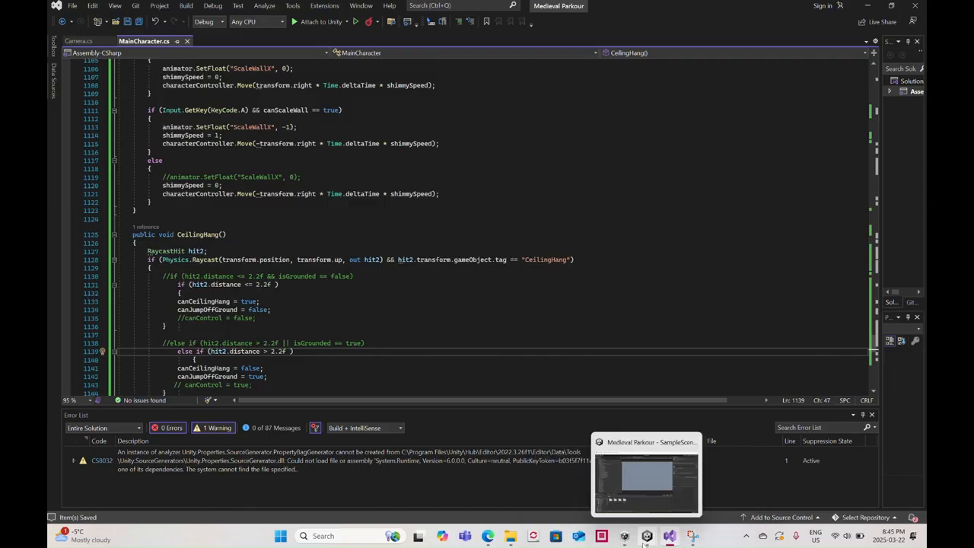
left_click(644, 539)
left_click(472, 39)
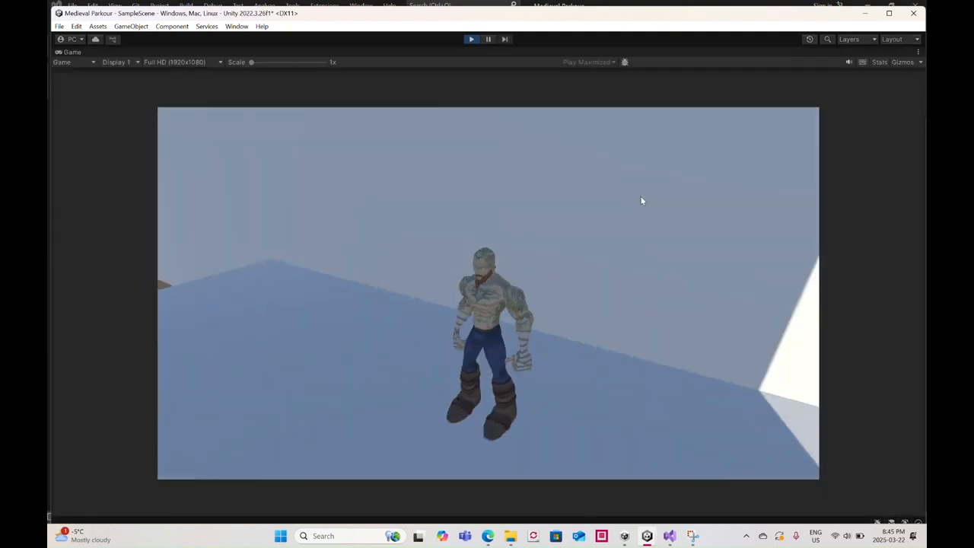
key("w")
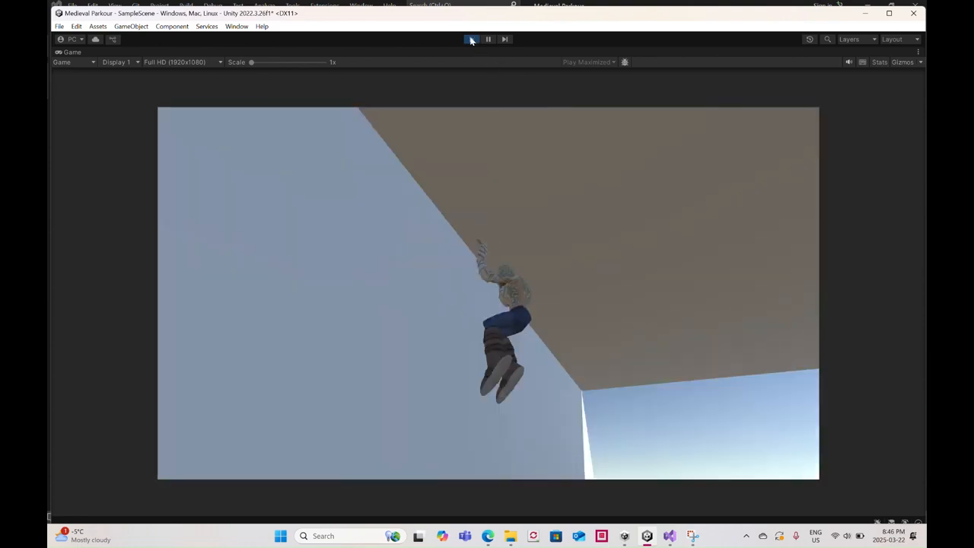
left_click(471, 39)
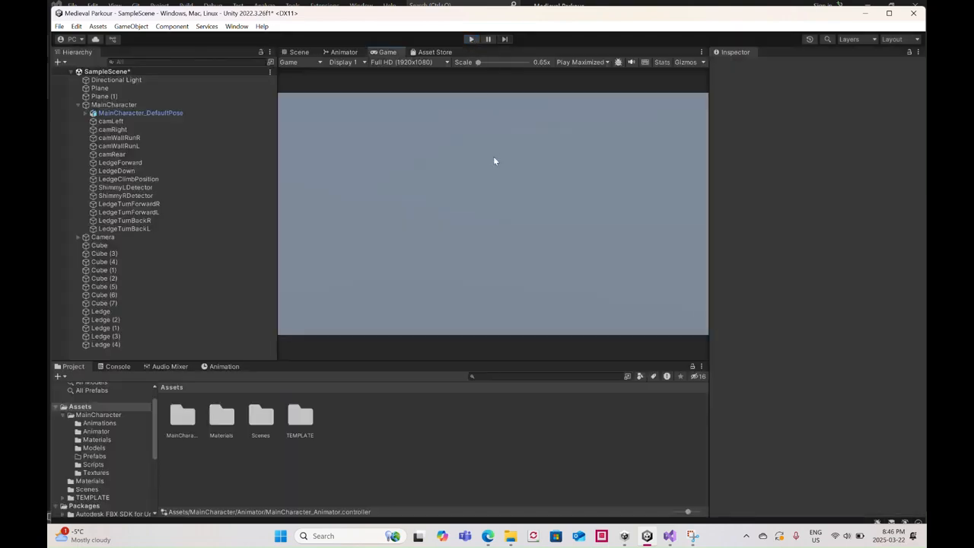
Return to MainCharacter.cs in Visual Studio and undo the edits to CeilingHang()'s if and else if conditions, restoring both original lines
left_click(668, 536)
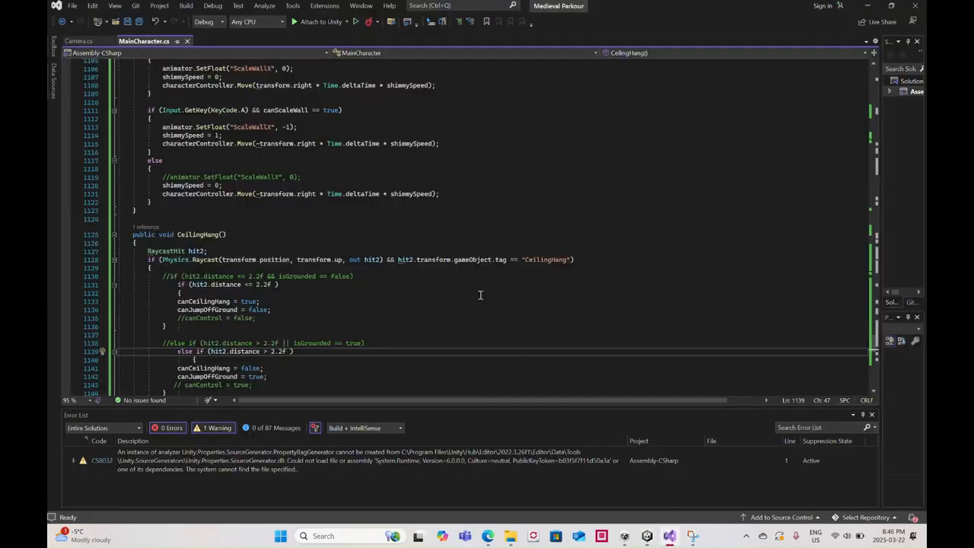
key("ctrl+z")
key("ctrl+z")
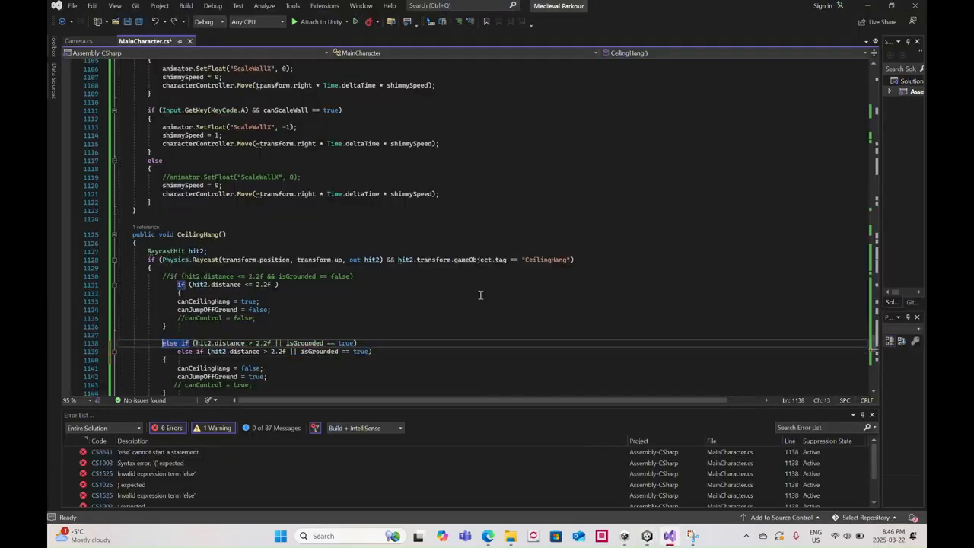
key("ctrl+z")
key("ctrl+z")
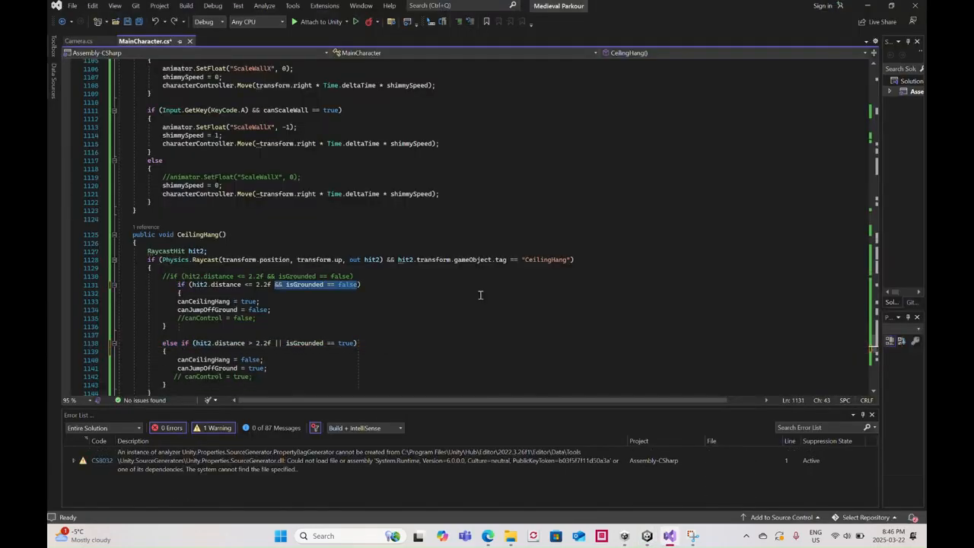
key("ctrl+z")
key("ctrl+z")
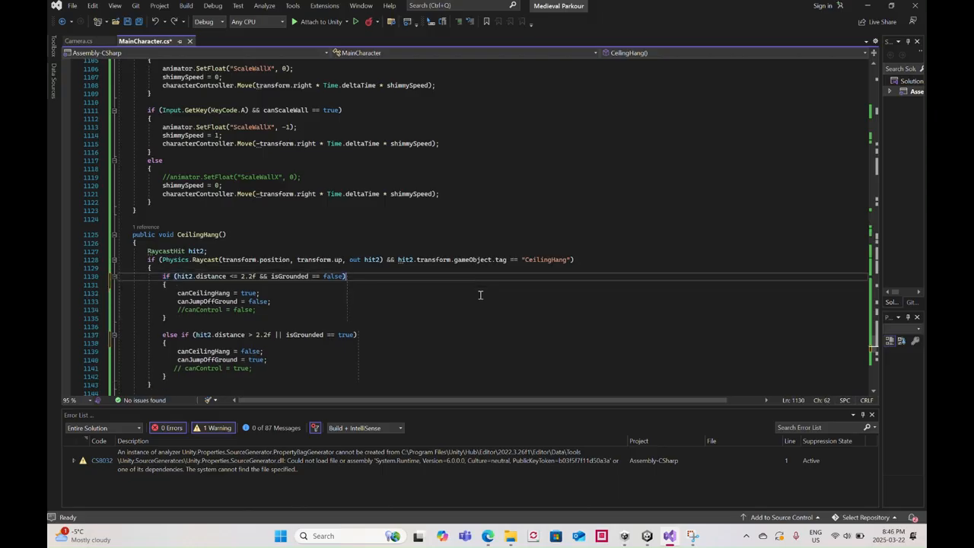